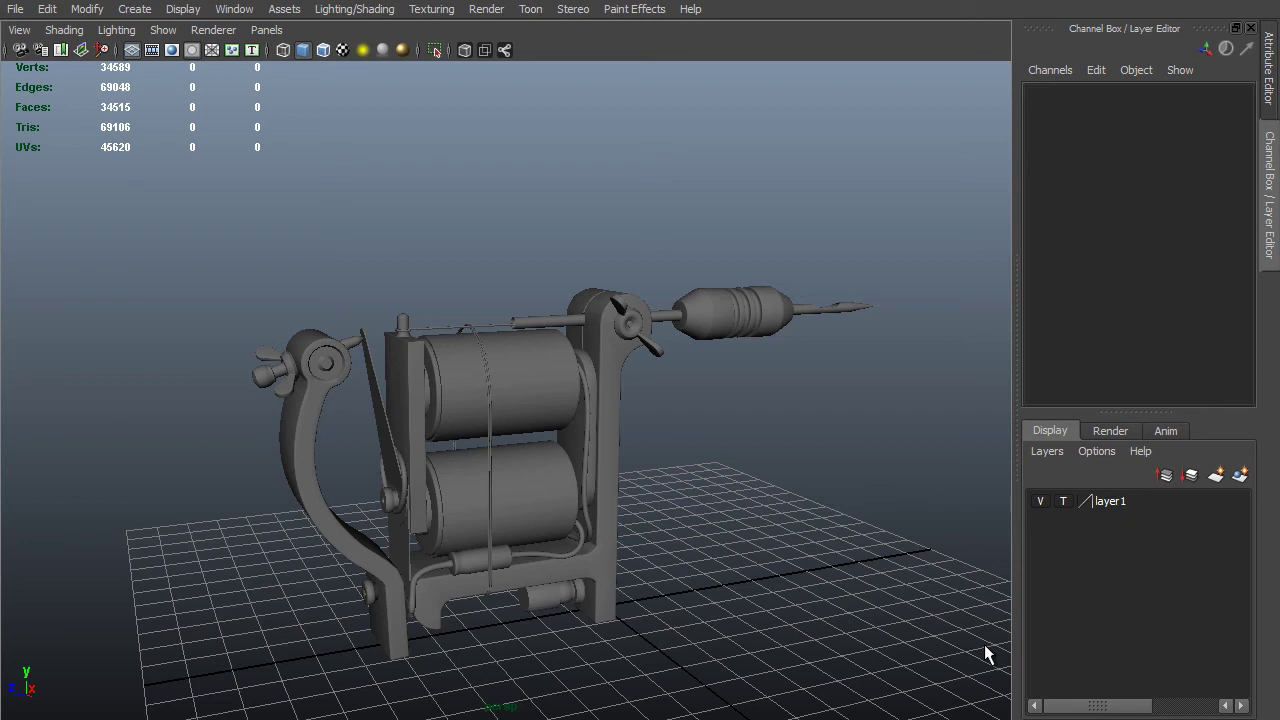
Highlight the flat parts together: the plate behind the coils, the front spring and the rear divider.
scroll(894, 510, up, 4)
alt+drag(772, 531, 690, 425)
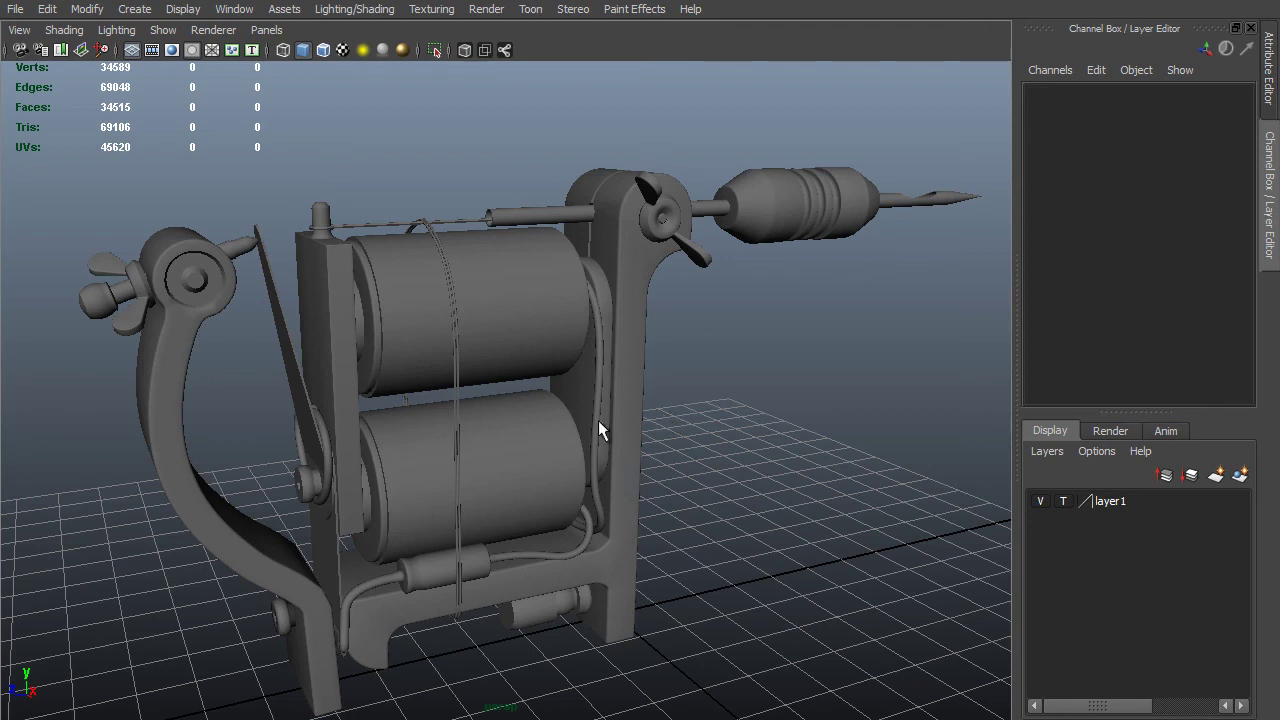
click(571, 327)
click(310, 402)
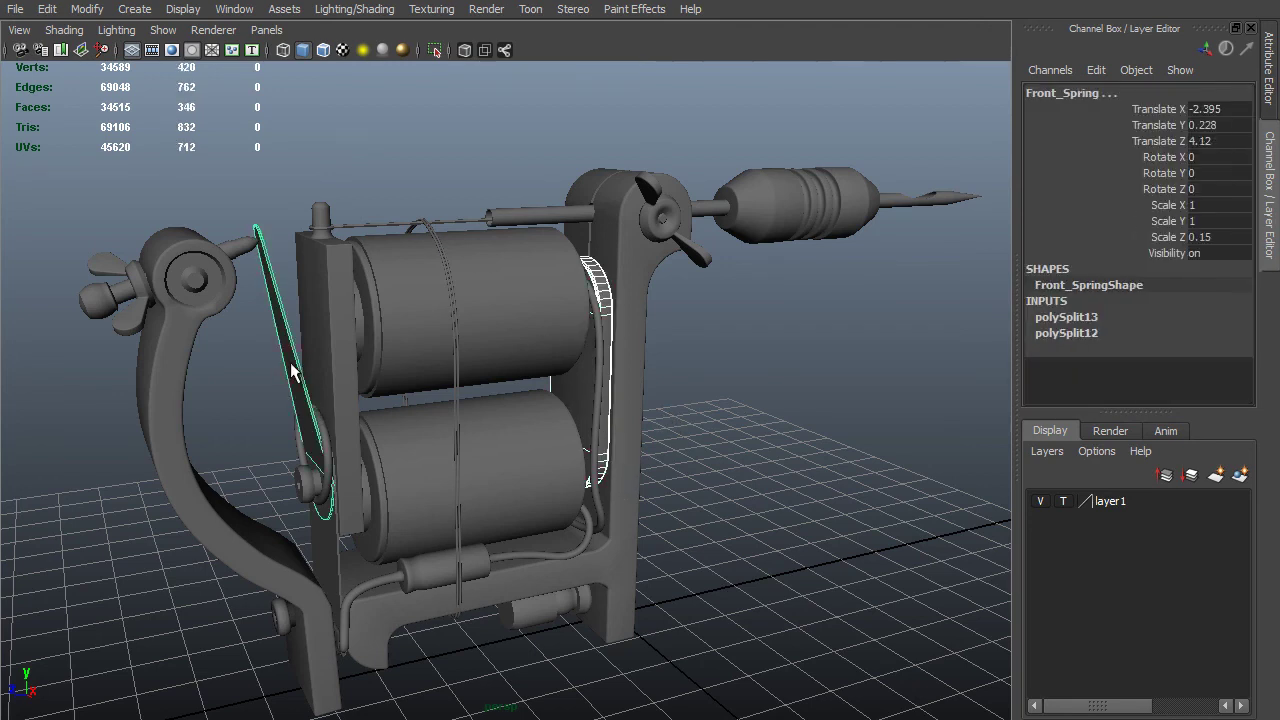
click(334, 578)
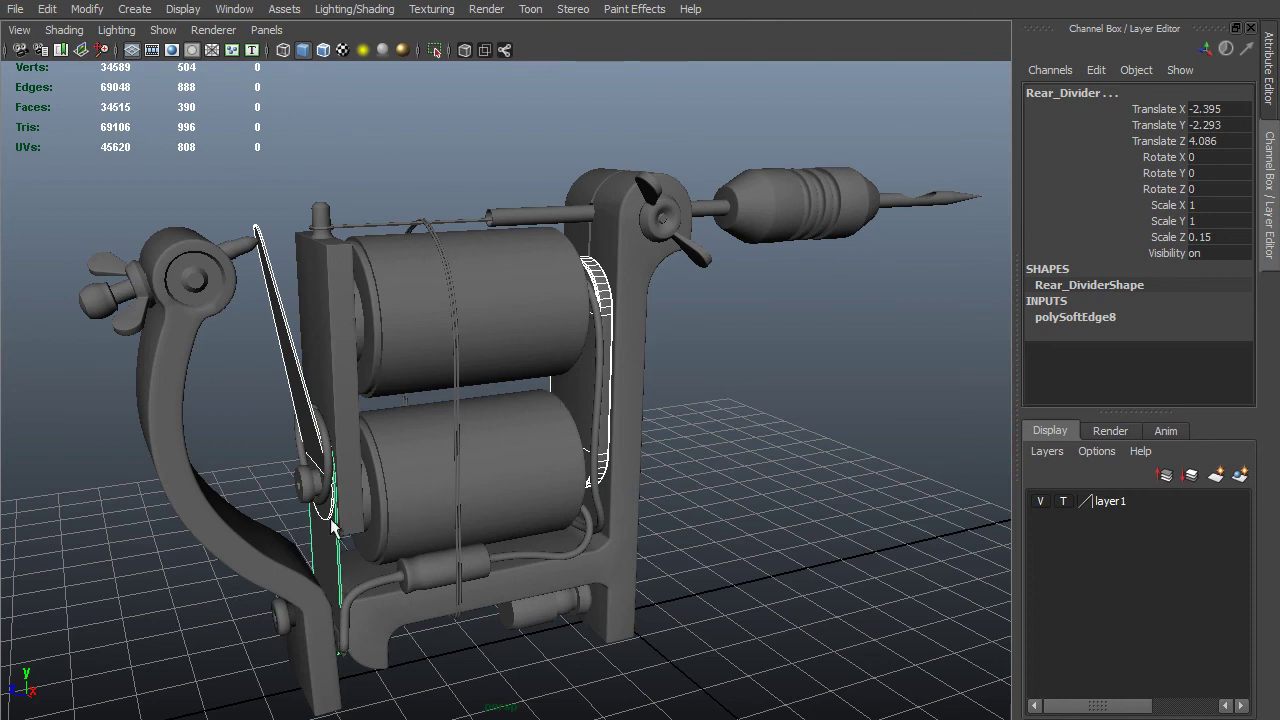
Highlight the cylindrical parts together (grip, both coils, capacitor body, rear binding post, contact screw and tube) and clear the selection.
click(806, 203)
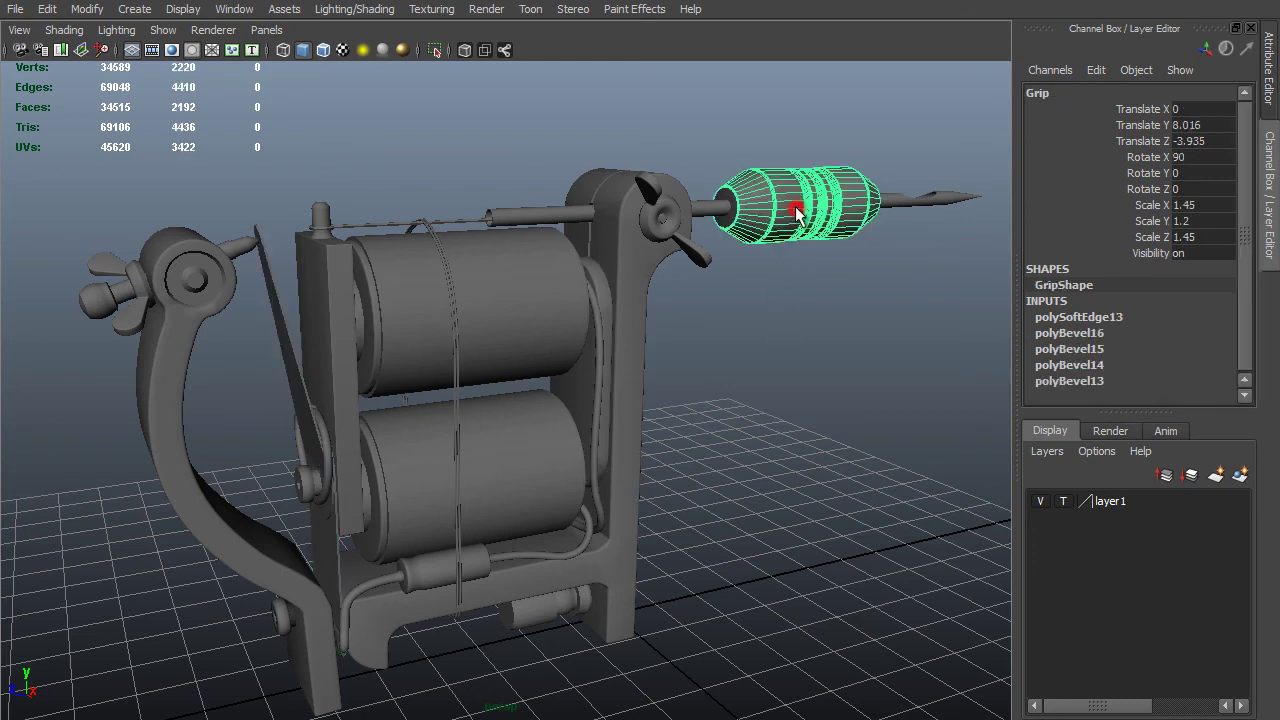
shift+click(421, 339)
shift+click(438, 490)
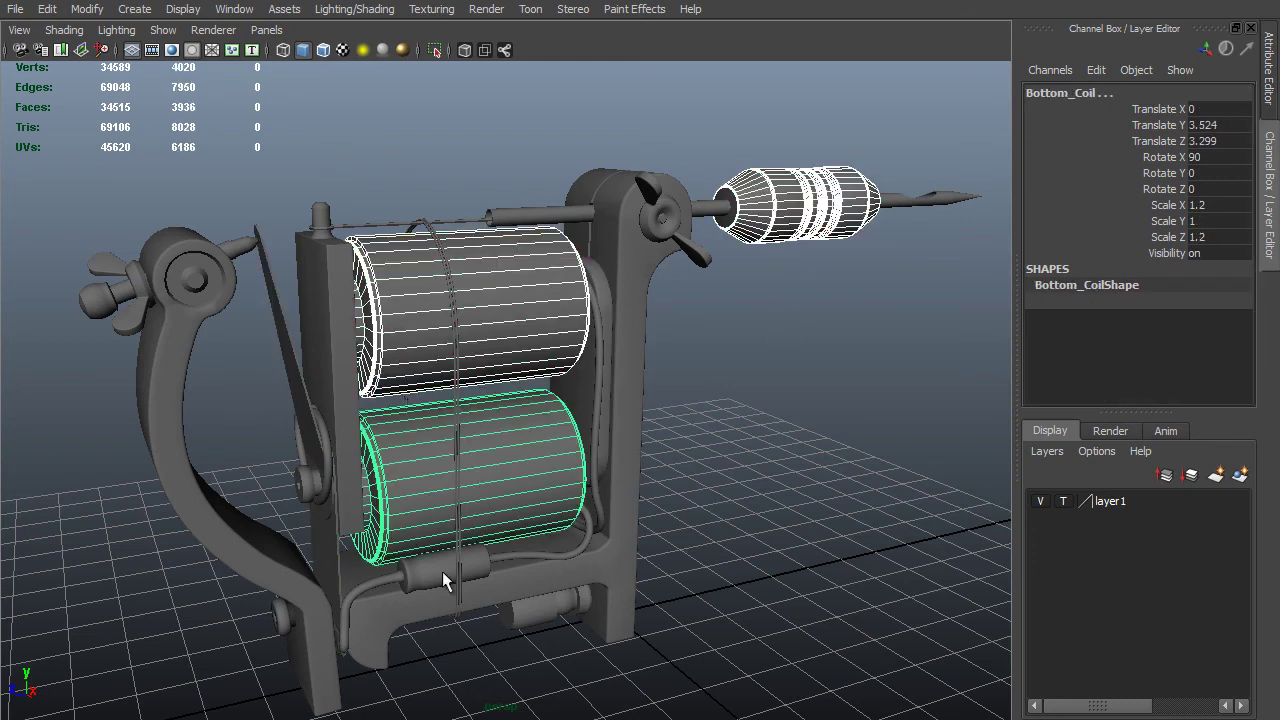
shift+click(437, 573)
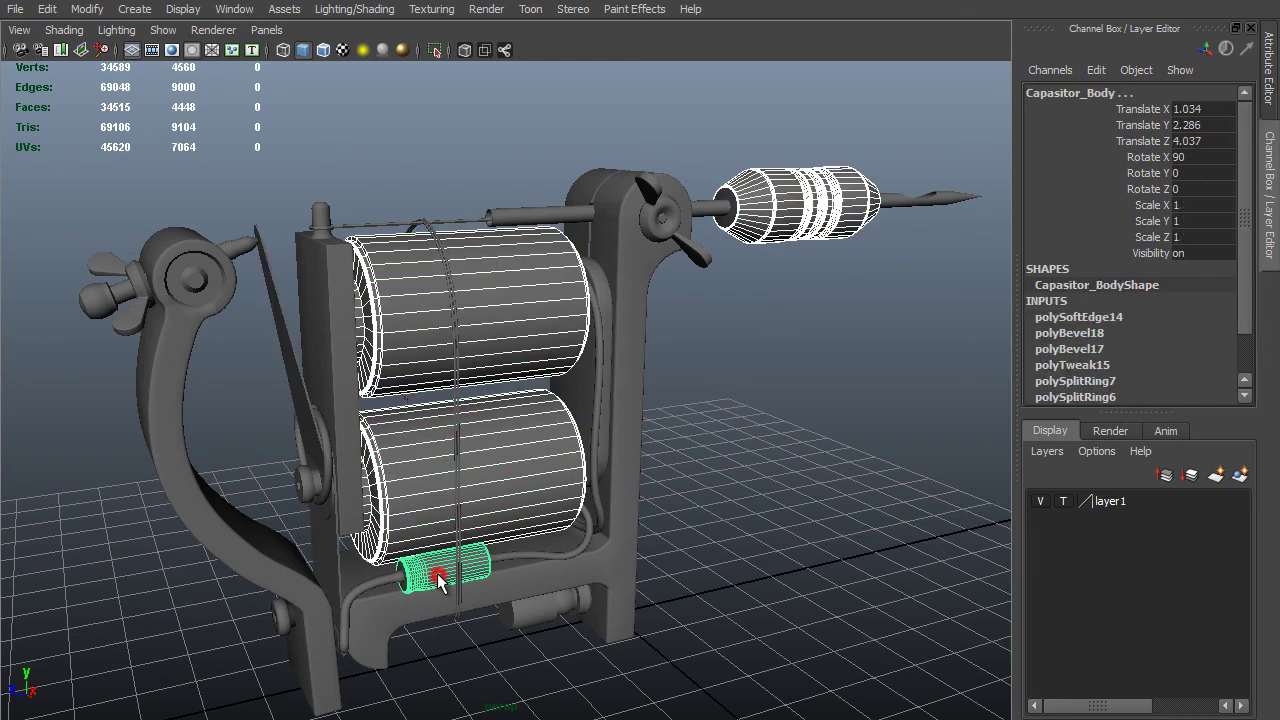
shift+click(541, 612)
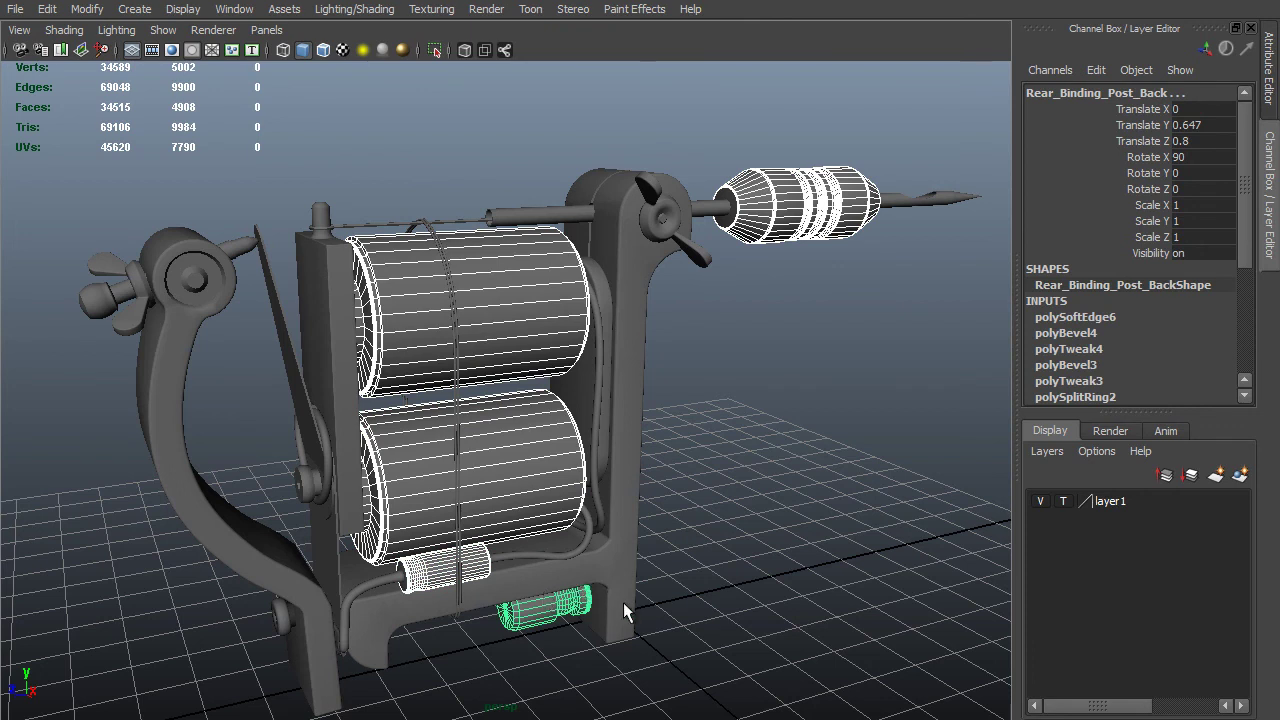
shift+click(237, 249)
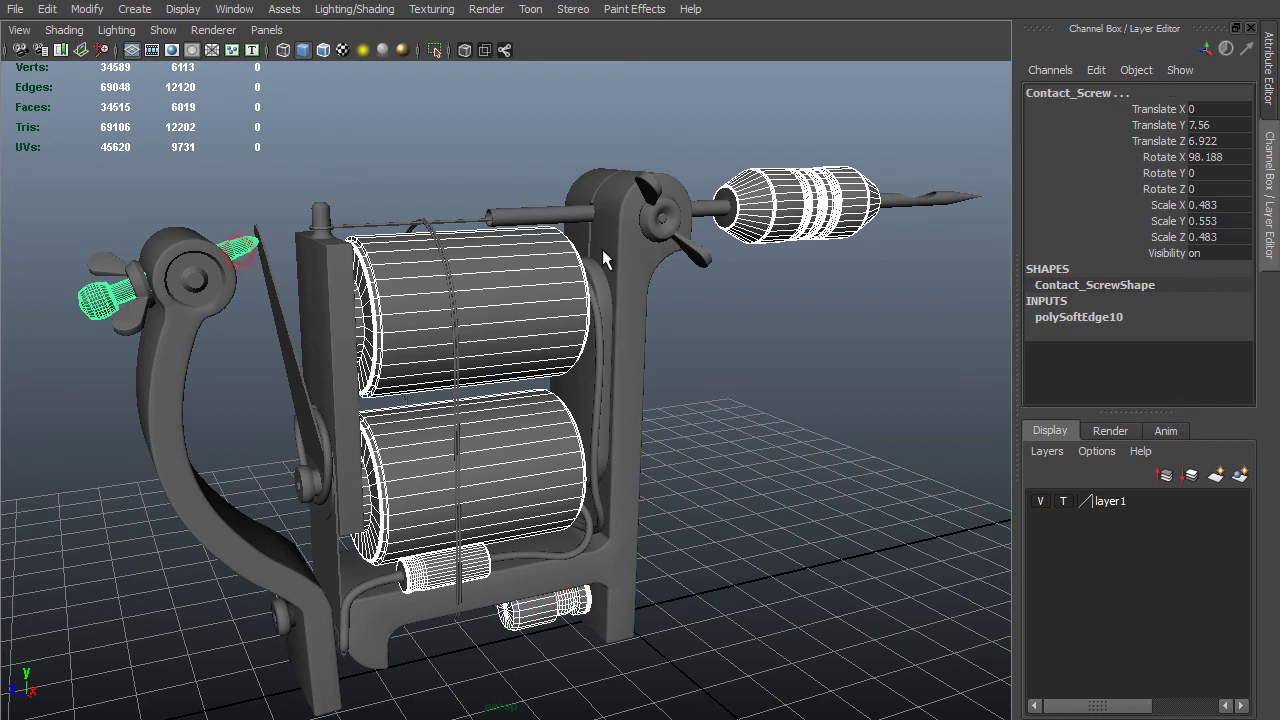
click(708, 209)
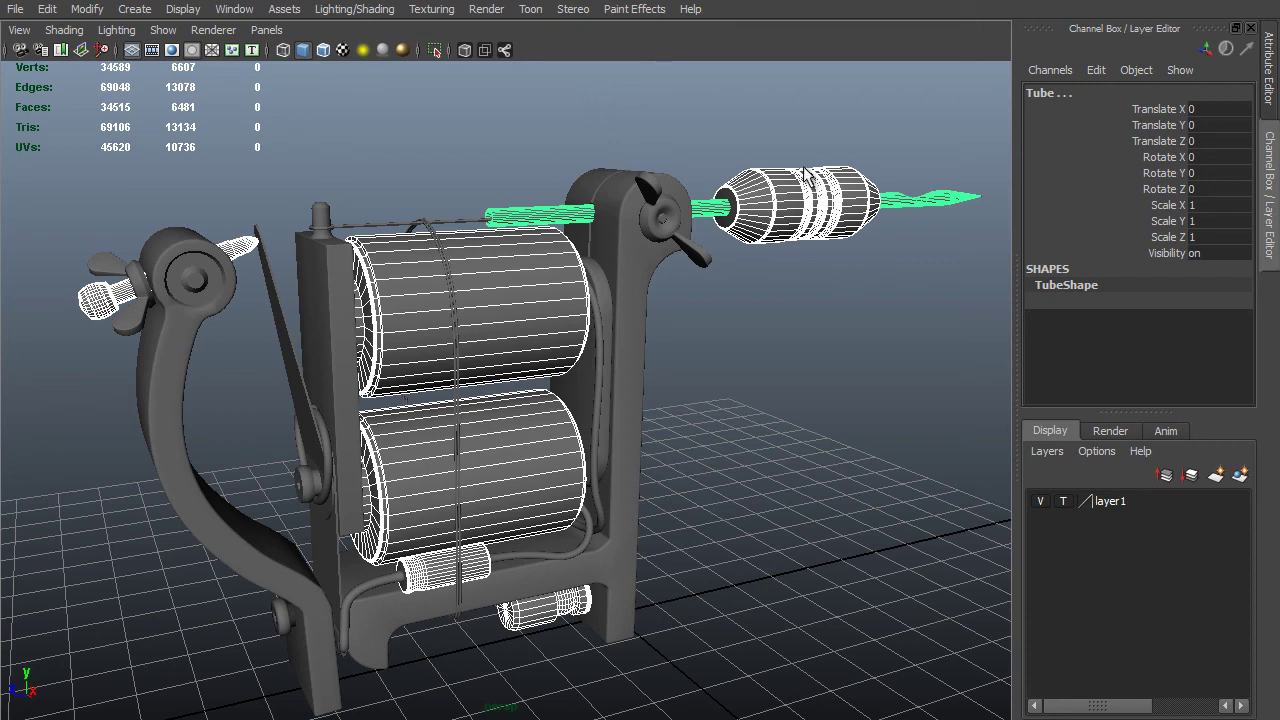
click(765, 270)
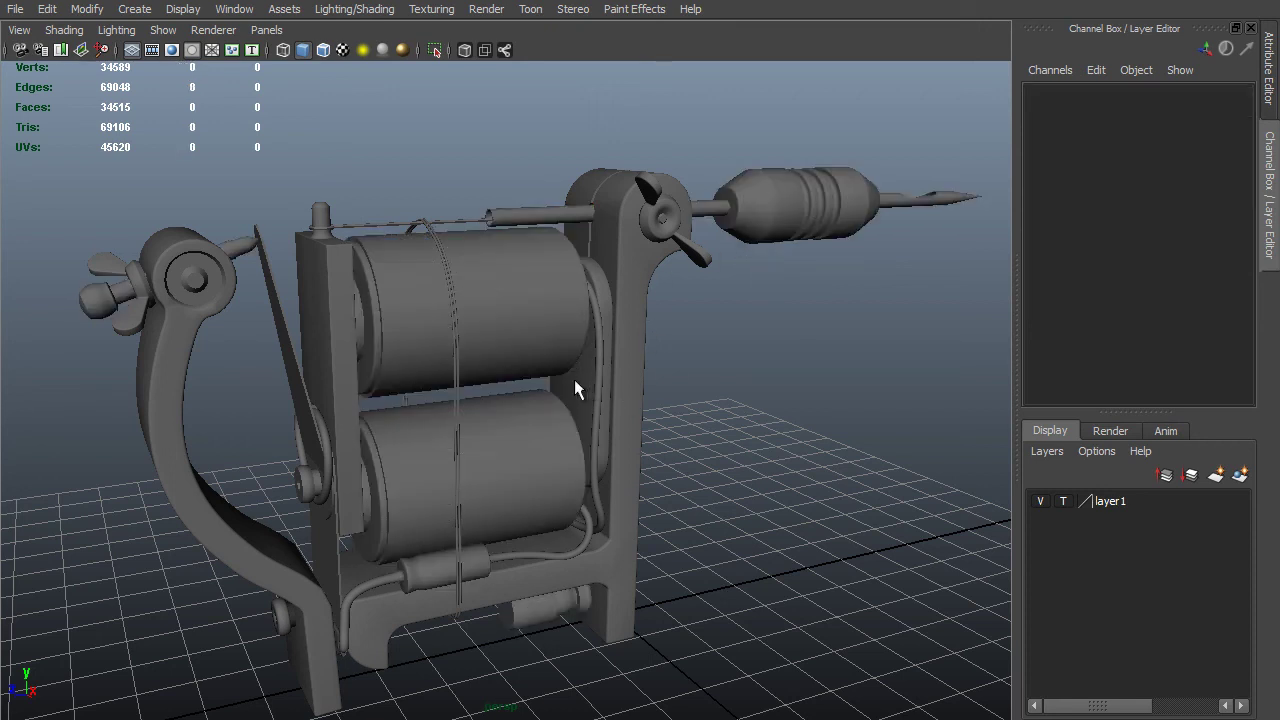
Examine the top coil and the other parts of the machine from several angles, leaving nothing selected.
click(482, 341)
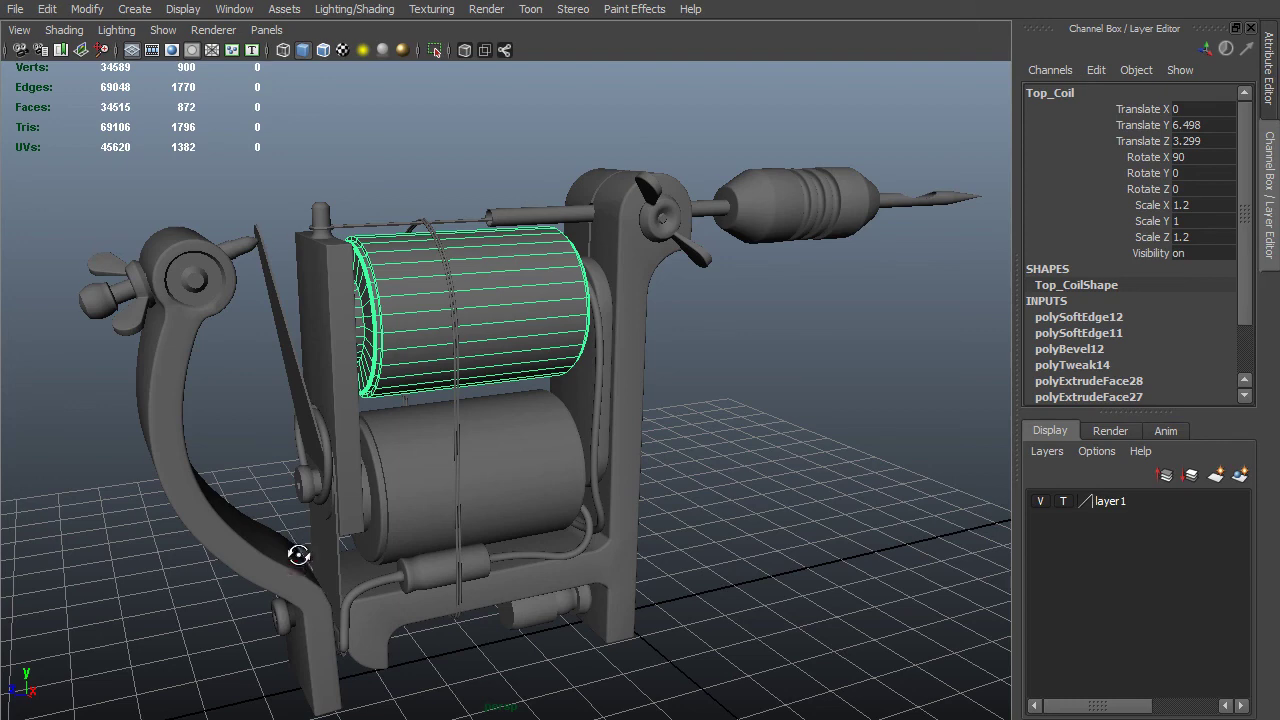
alt+drag(297, 554, 303, 557)
click(309, 497)
scroll(331, 477, up, 3)
alt+drag(331, 477, 590, 515)
click(595, 510)
alt+drag(562, 464, 605, 306)
alt+drag(672, 390, 643, 319)
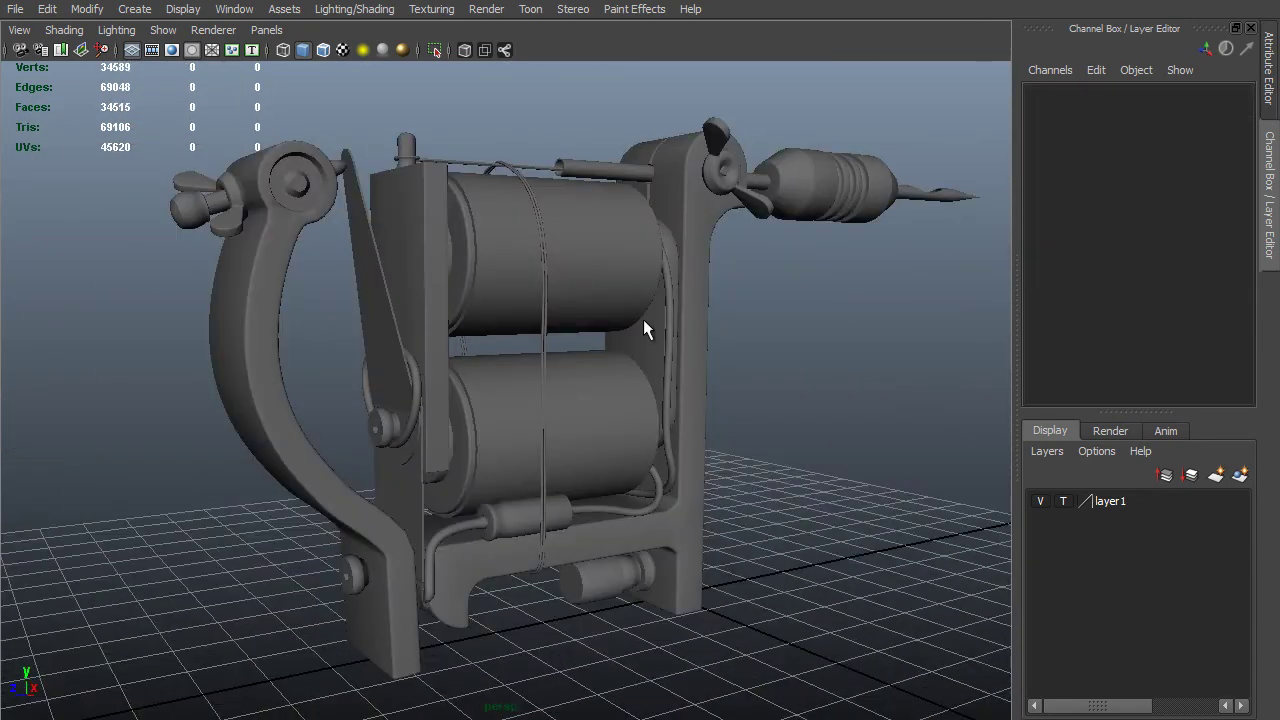
Apply Automatic Mapping to the machine's frame with 3 planes, optimized for fewer pieces.
click(696, 227)
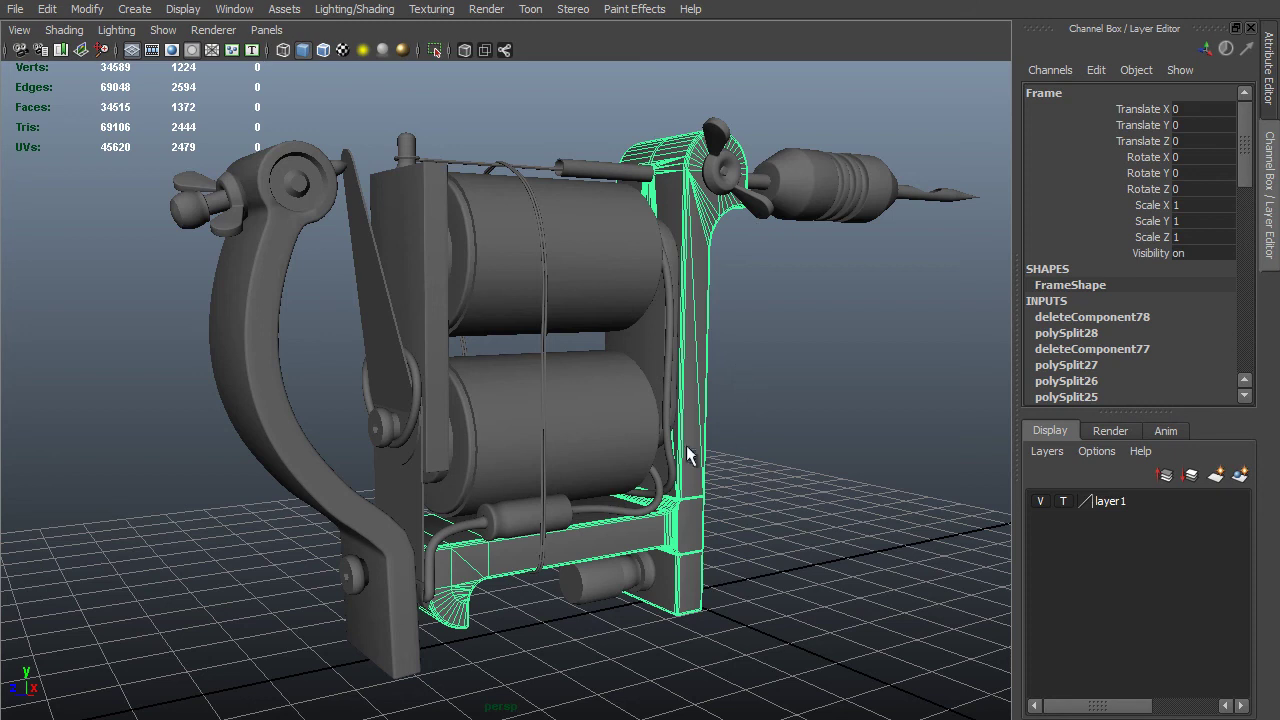
alt+drag(755, 445, 623, 357)
key(space)
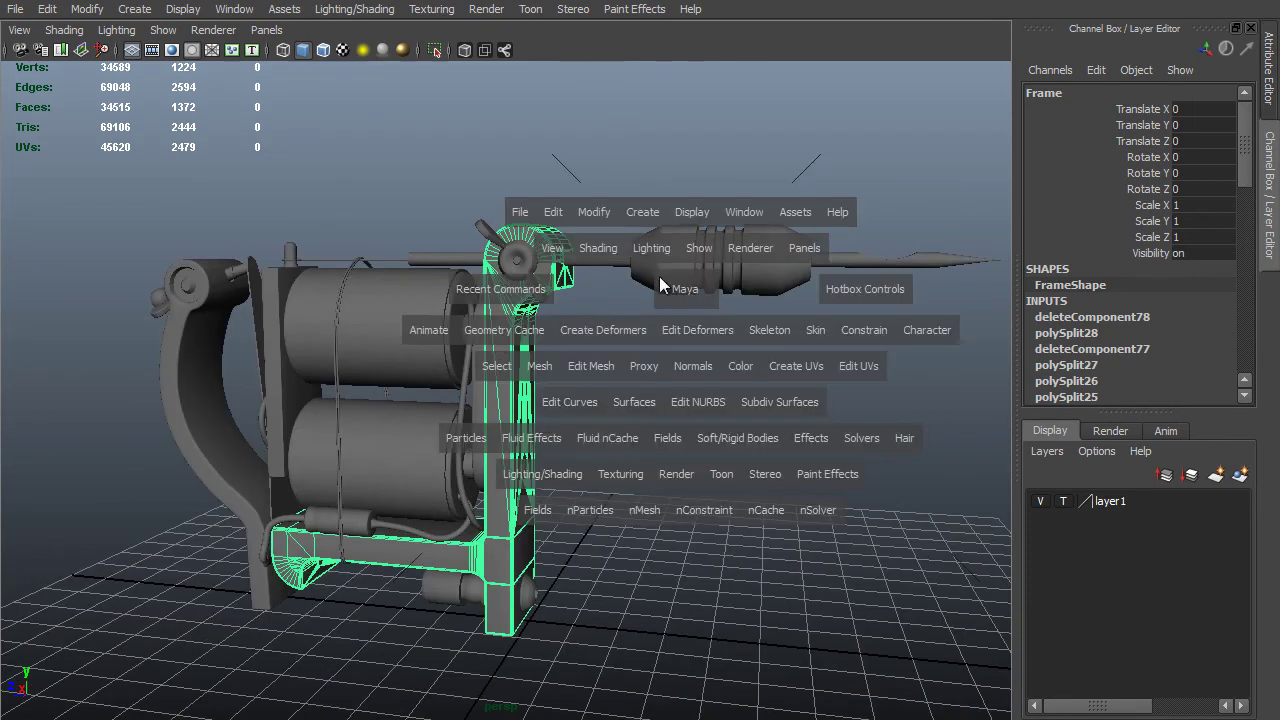
click(805, 366)
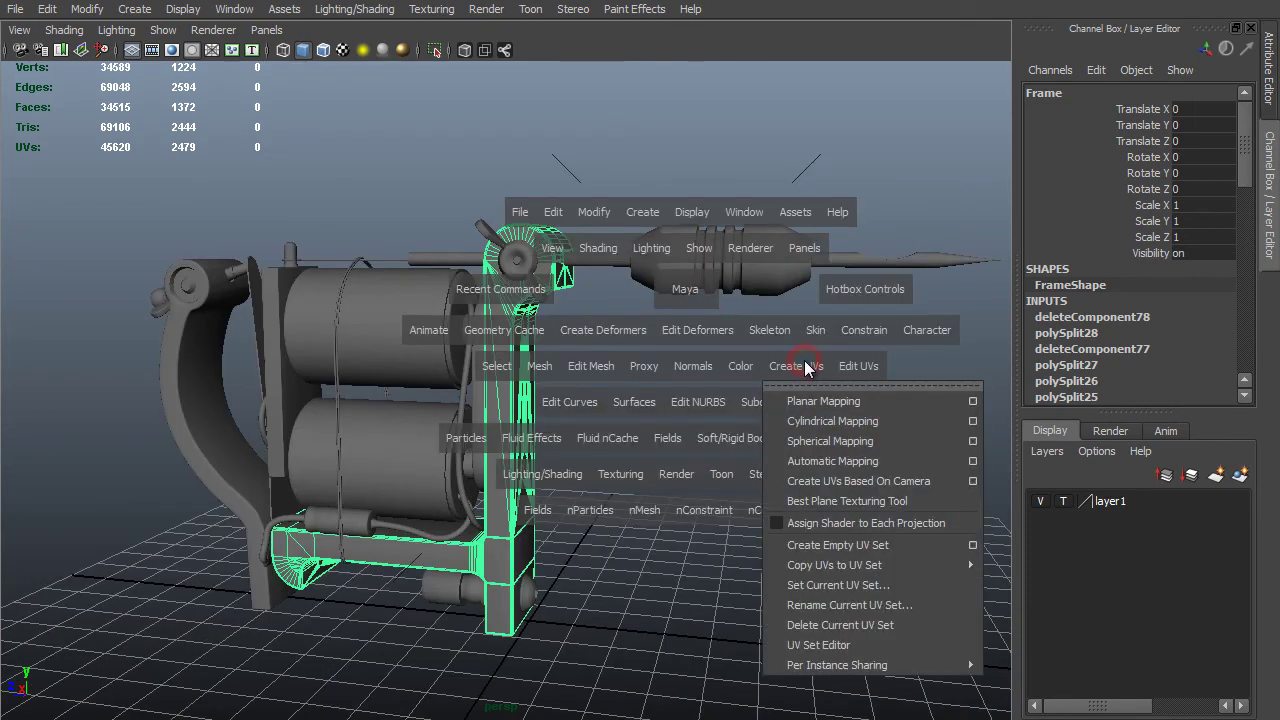
click(973, 461)
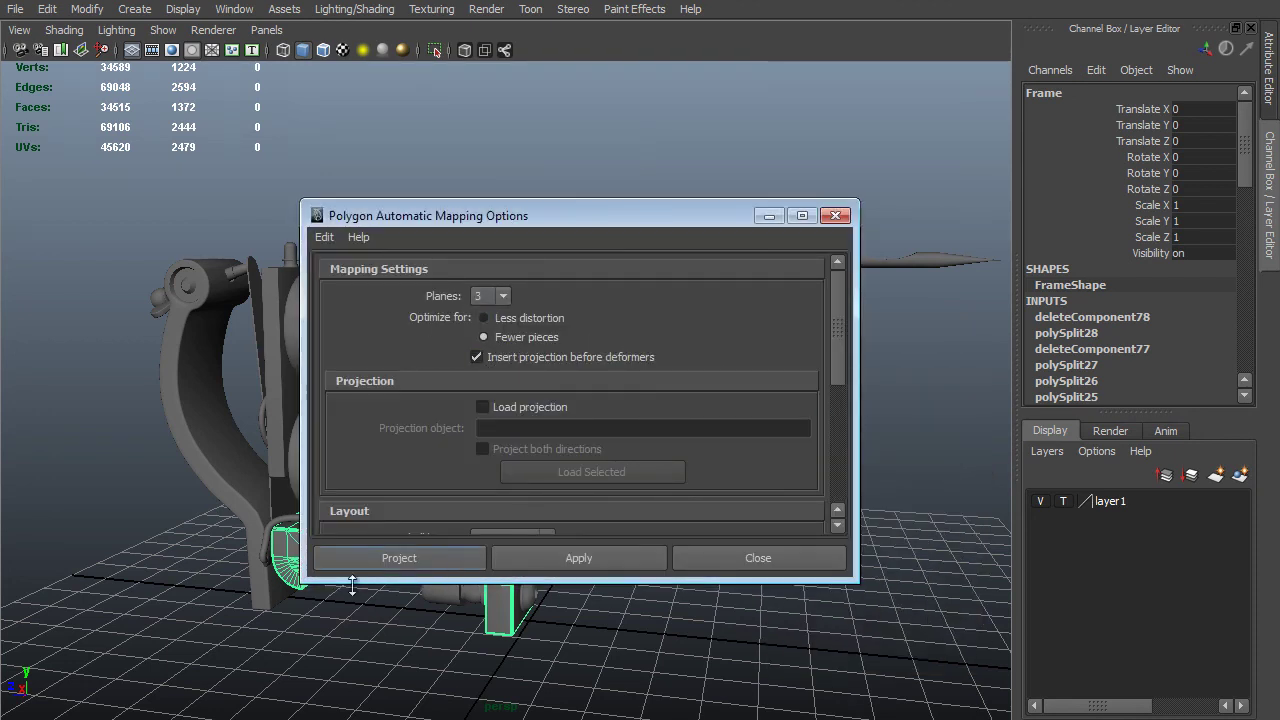
click(372, 560)
Open the UV Texture Editor and examine the frame's automatically projected UV shells.
alt+right_drag(743, 275, 563, 209)
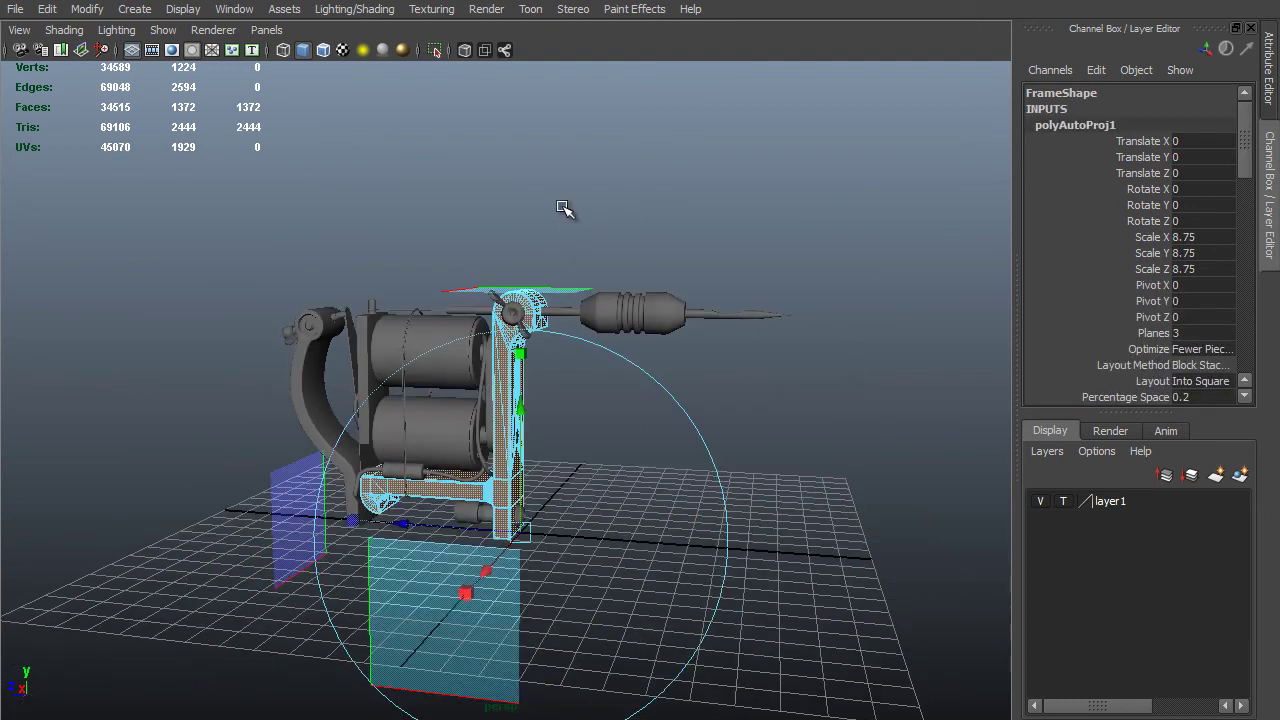
key(space)
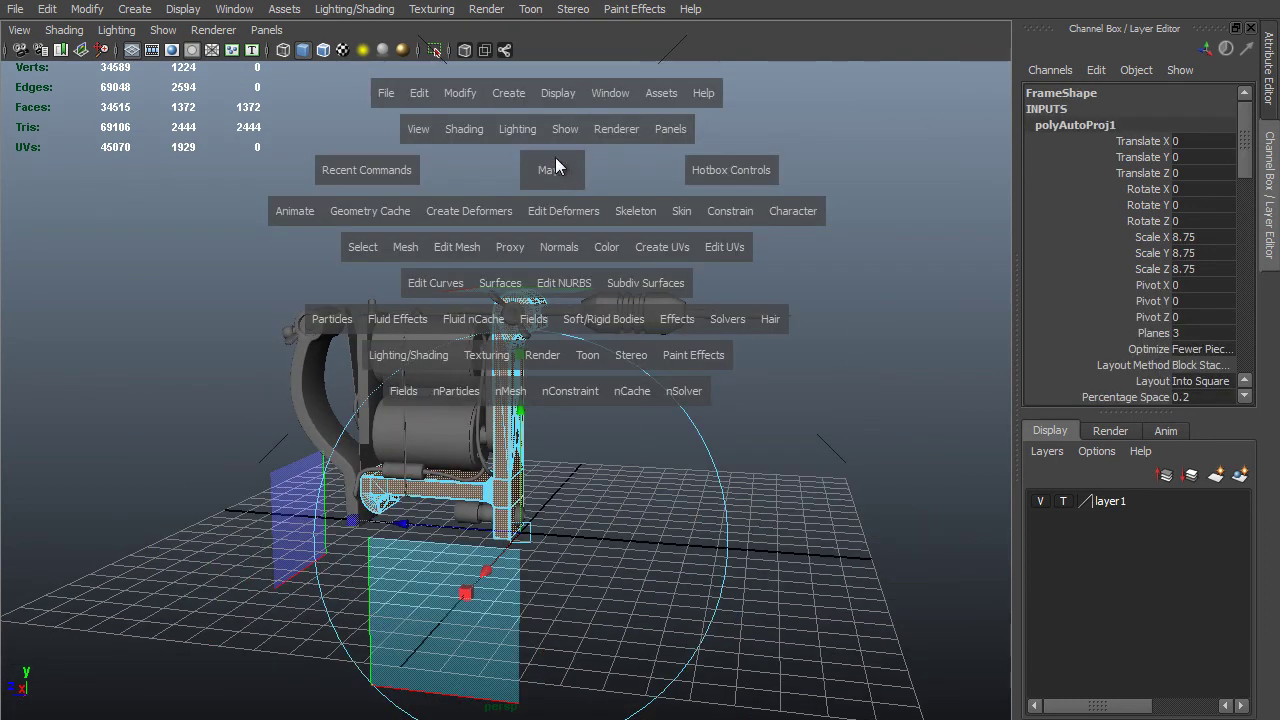
click(618, 93)
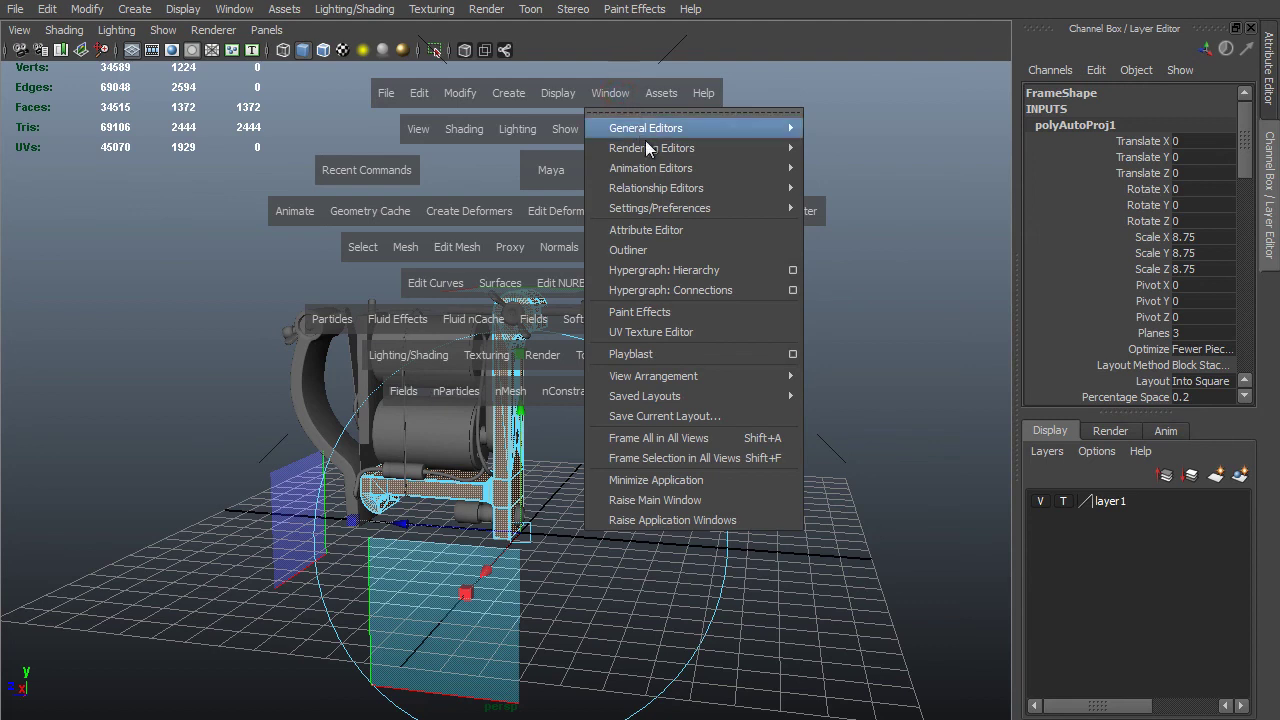
click(703, 330)
scroll(964, 388, down, 5)
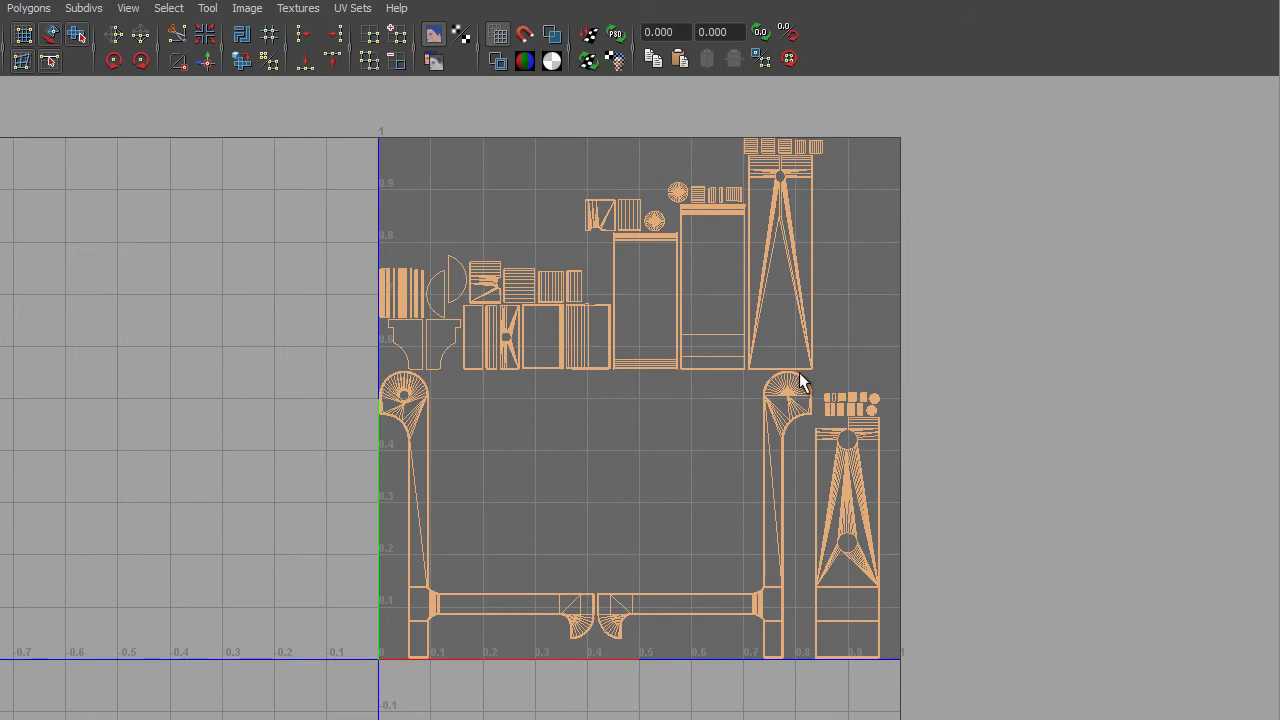
alt+right_drag(800, 376, 659, 170)
alt+middle_drag(659, 170, 802, 202)
alt+right_drag(802, 202, 620, 349)
alt+middle_drag(620, 349, 545, 556)
key(a)
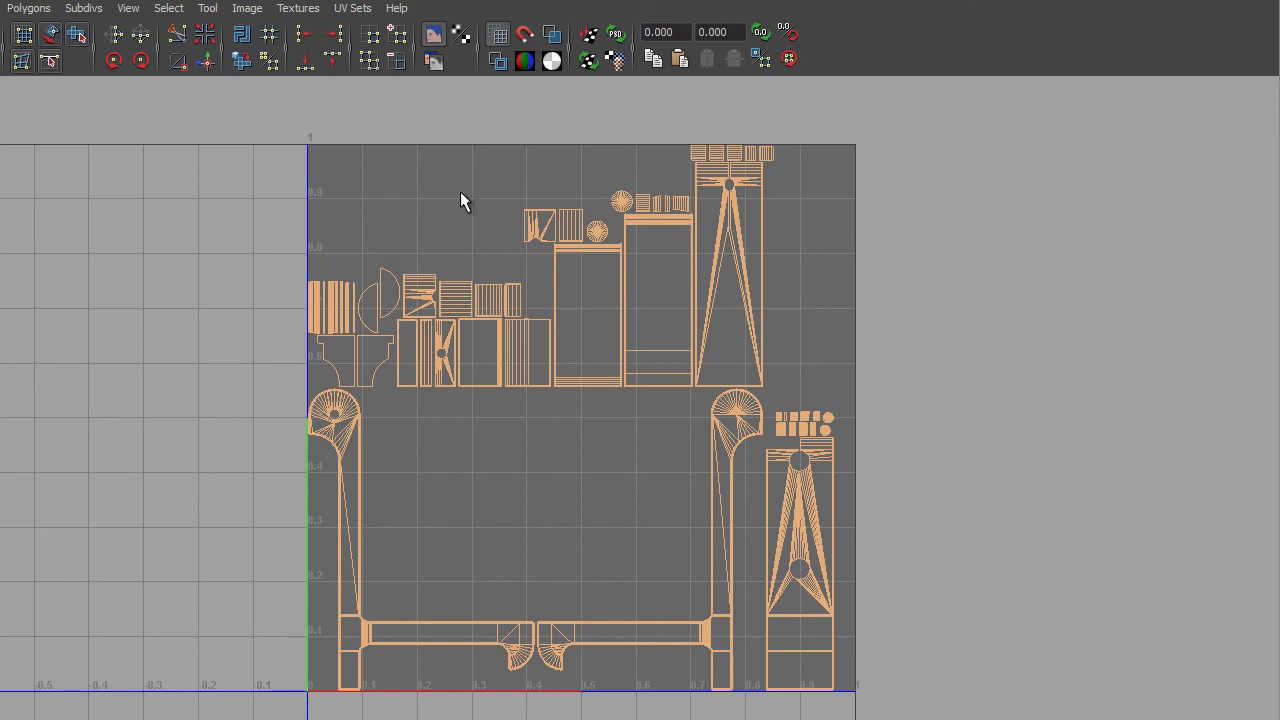
alt+right_drag(460, 200, 697, 385)
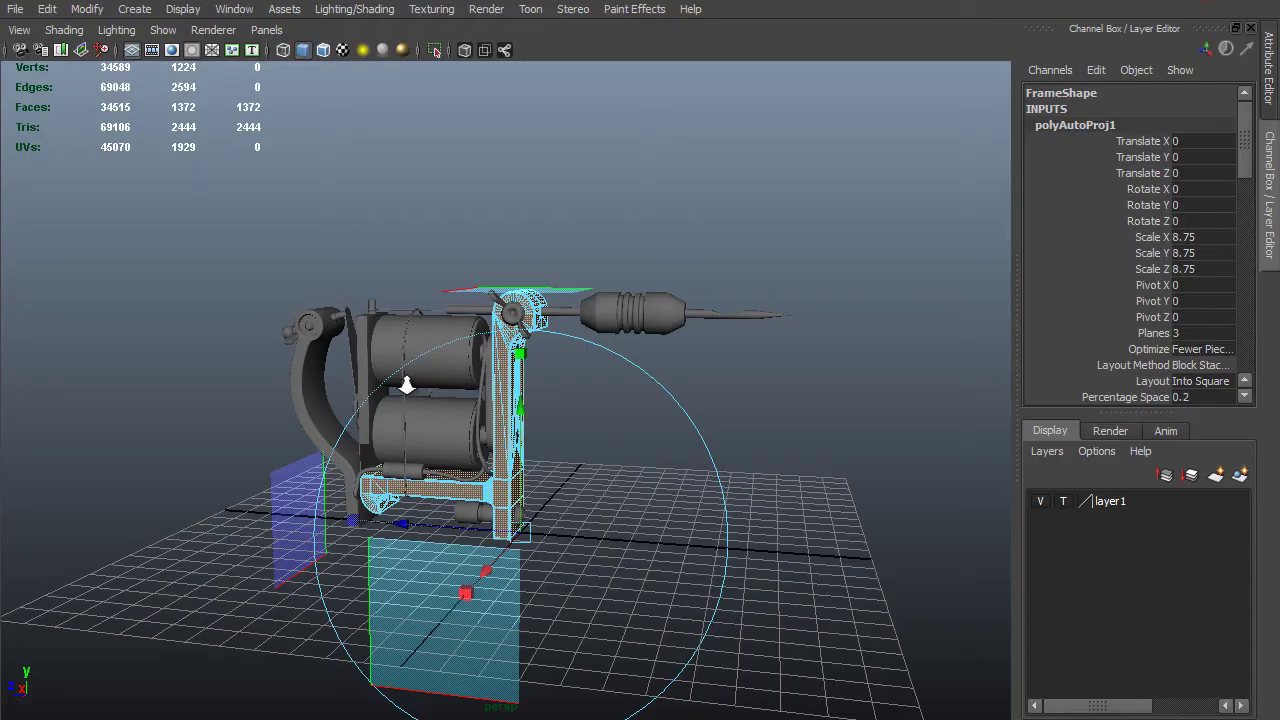
Switch the frame from face selection back to object selection.
key(f)
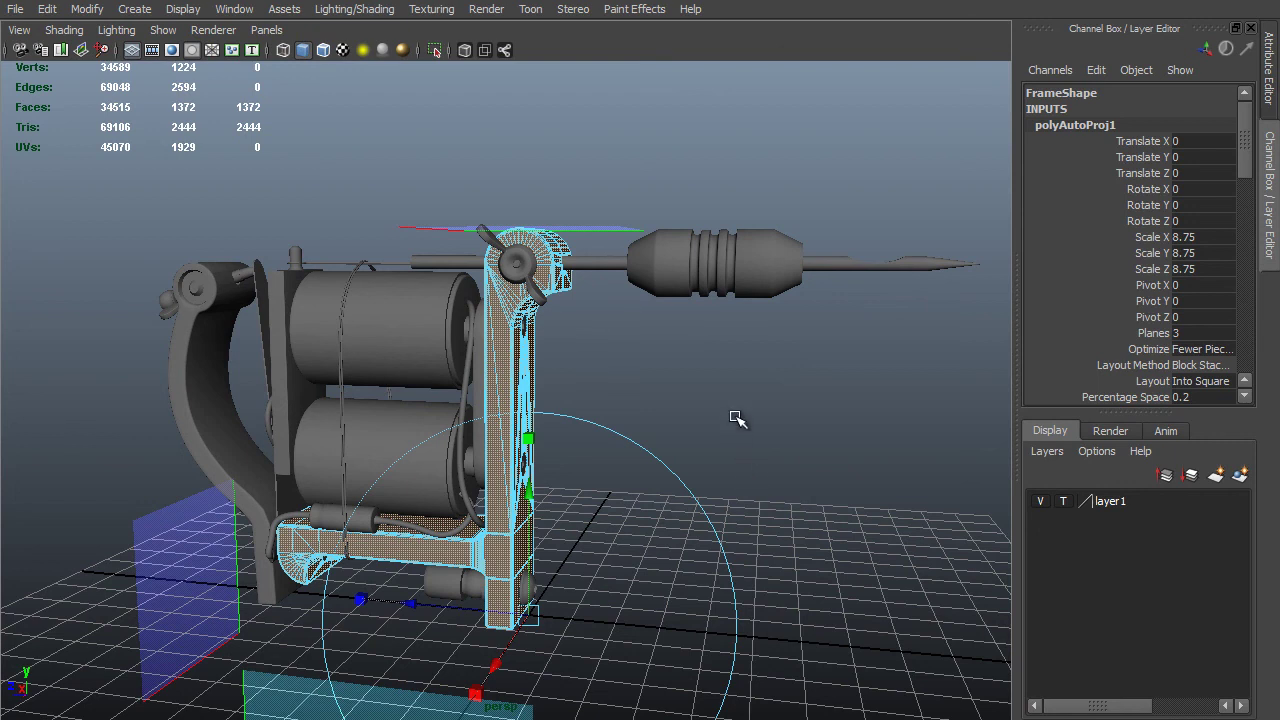
alt+right_drag(632, 357, 726, 500)
alt+drag(680, 428, 572, 451)
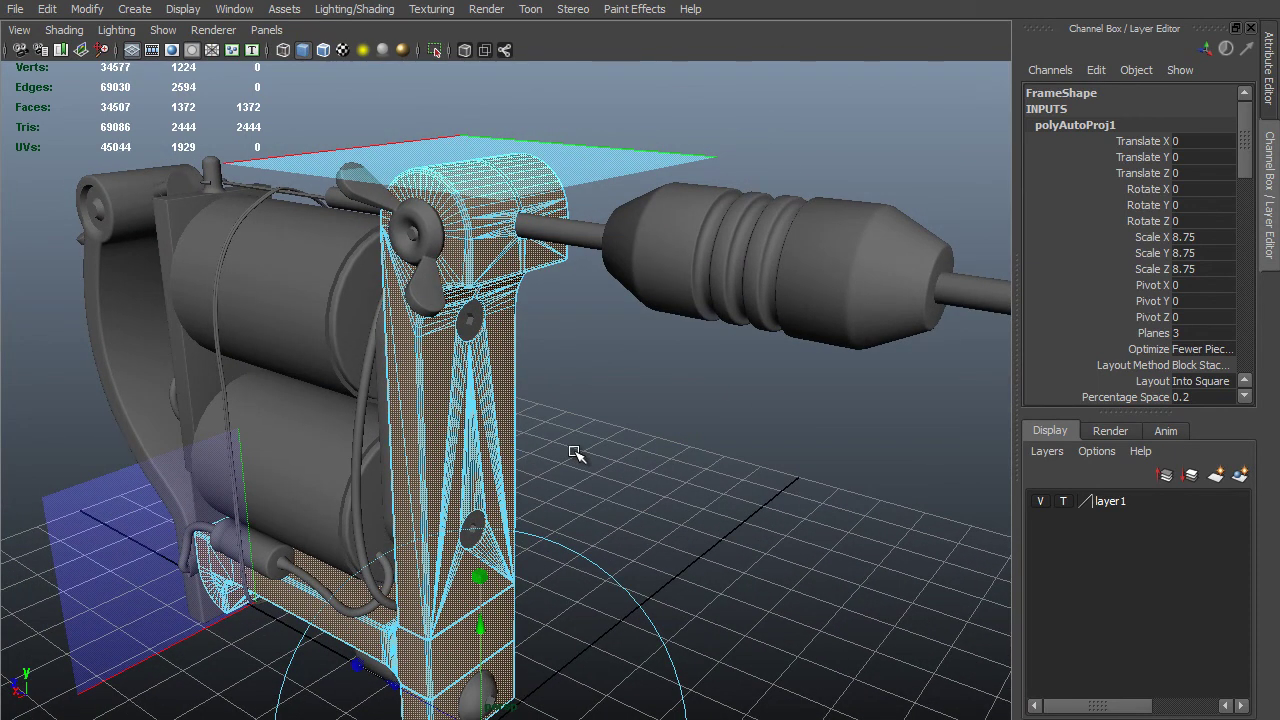
alt+right_drag(441, 338, 460, 388)
alt+middle_drag(460, 388, 600, 251)
alt+right_drag(600, 251, 620, 280)
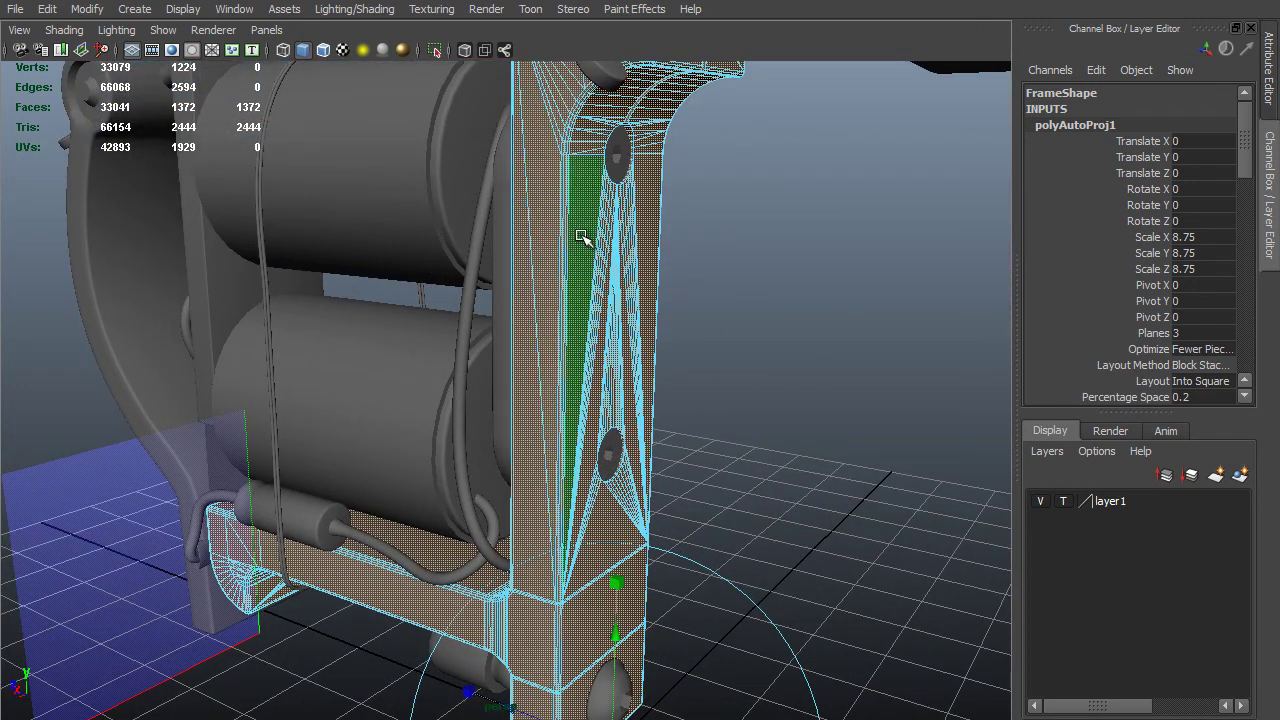
key(F8)
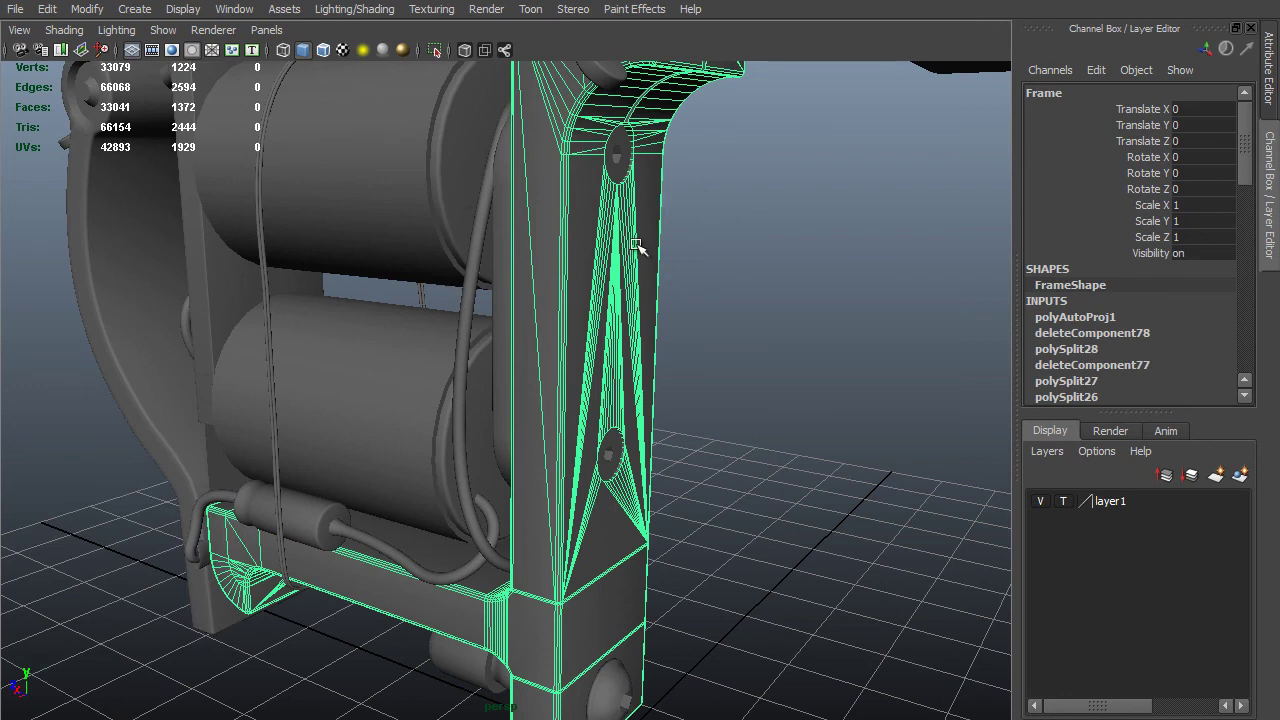
Examine the frame's front post, underside and side profile in the 3D view.
alt+drag(801, 401, 622, 356)
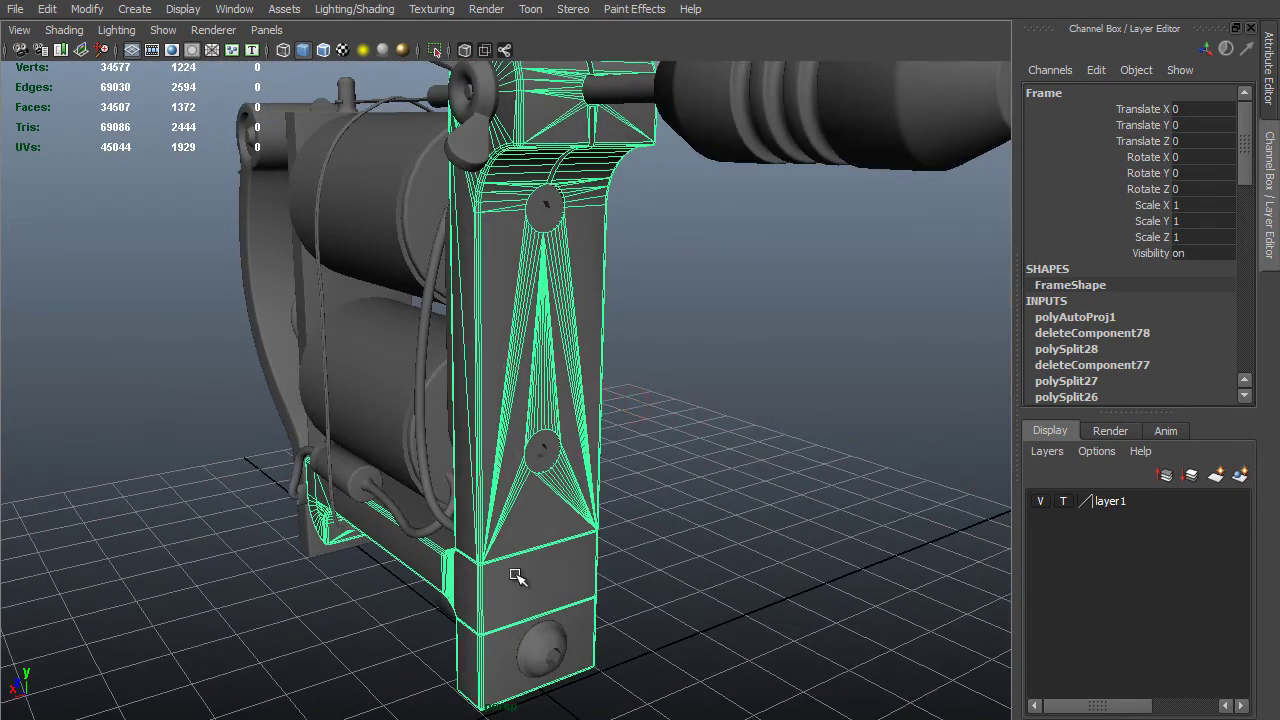
alt+drag(514, 608, 614, 516)
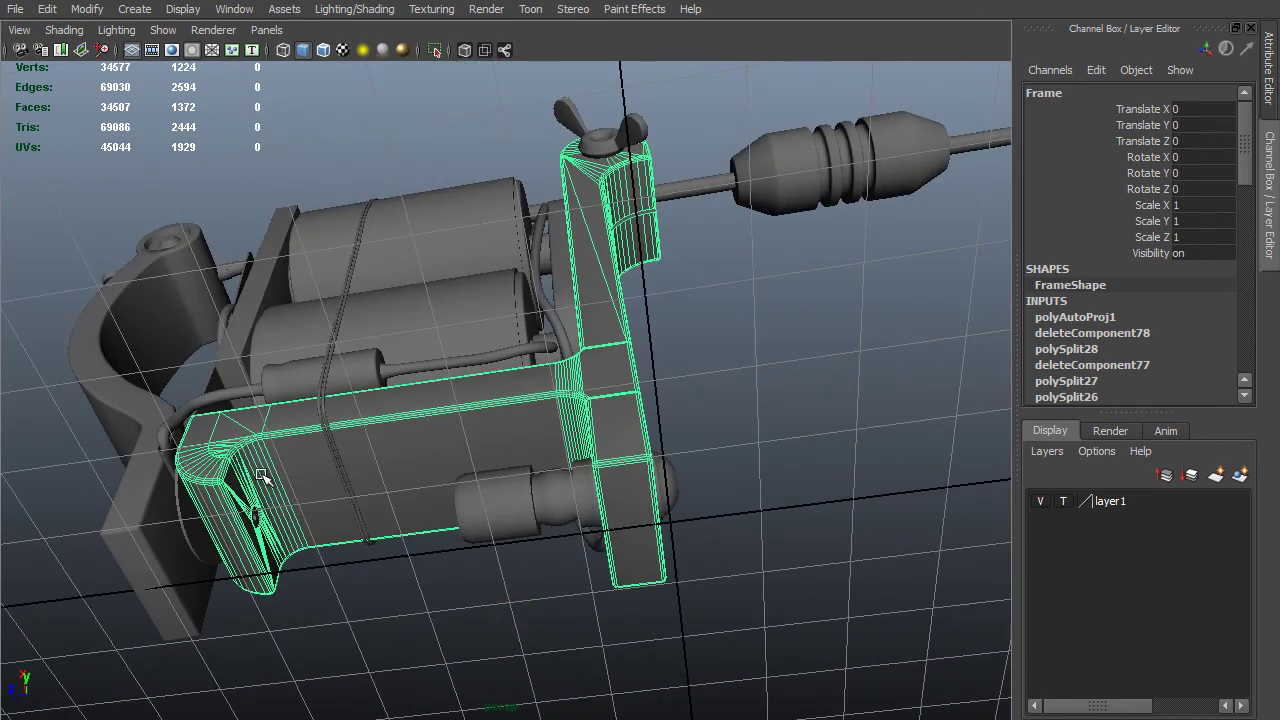
alt+drag(262, 478, 642, 183)
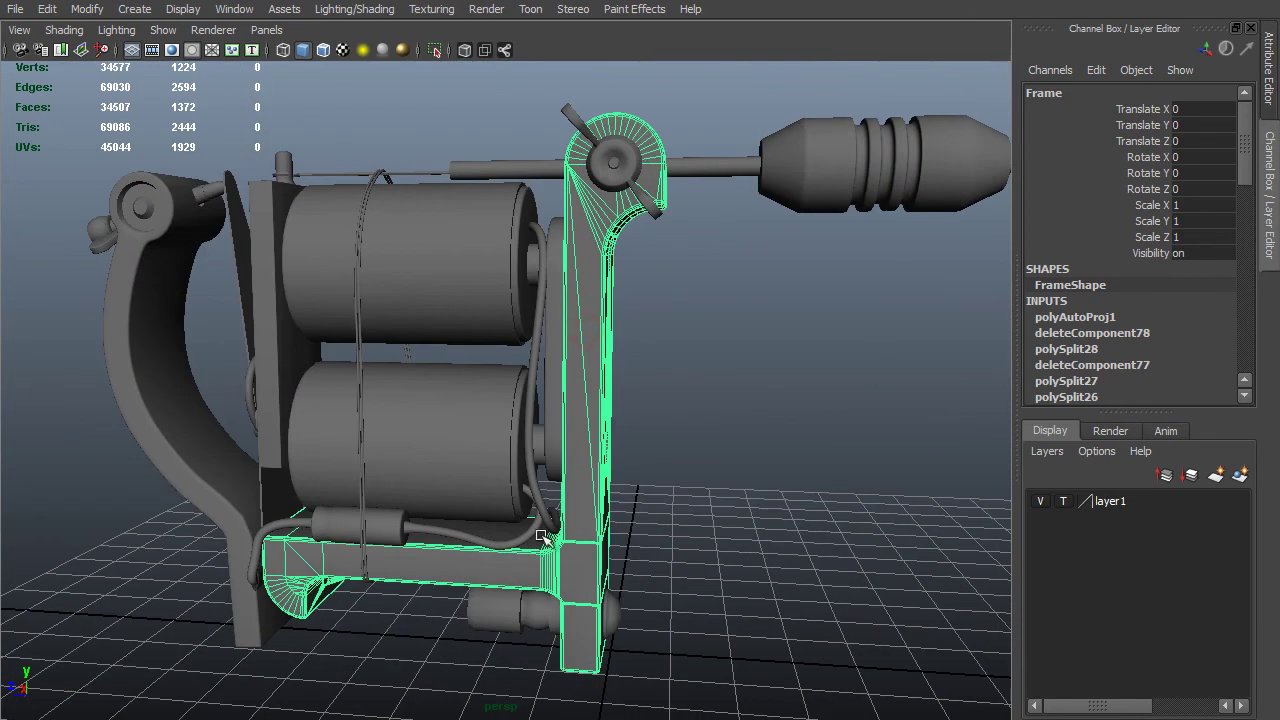
alt+drag(766, 571, 565, 404)
scroll(549, 285, up, 5)
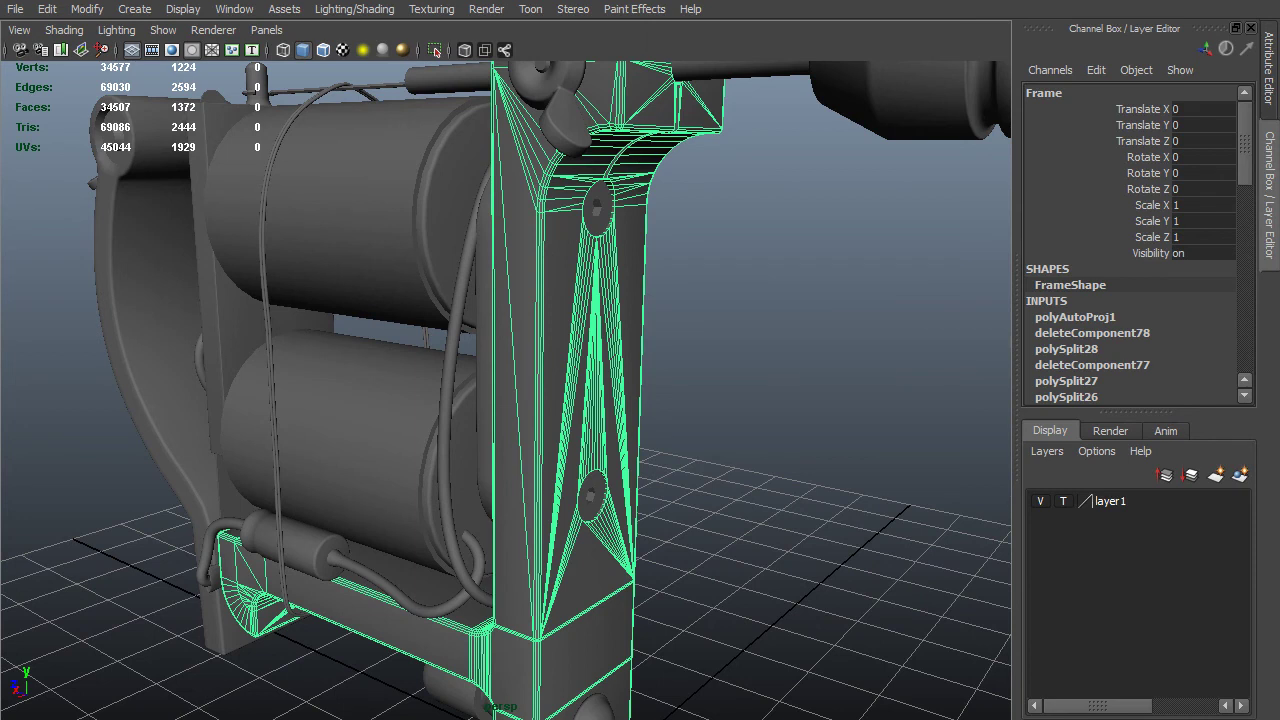
Examine the UV layout of the frame up close, covering the side profile shells and the front face shell.
key(f)
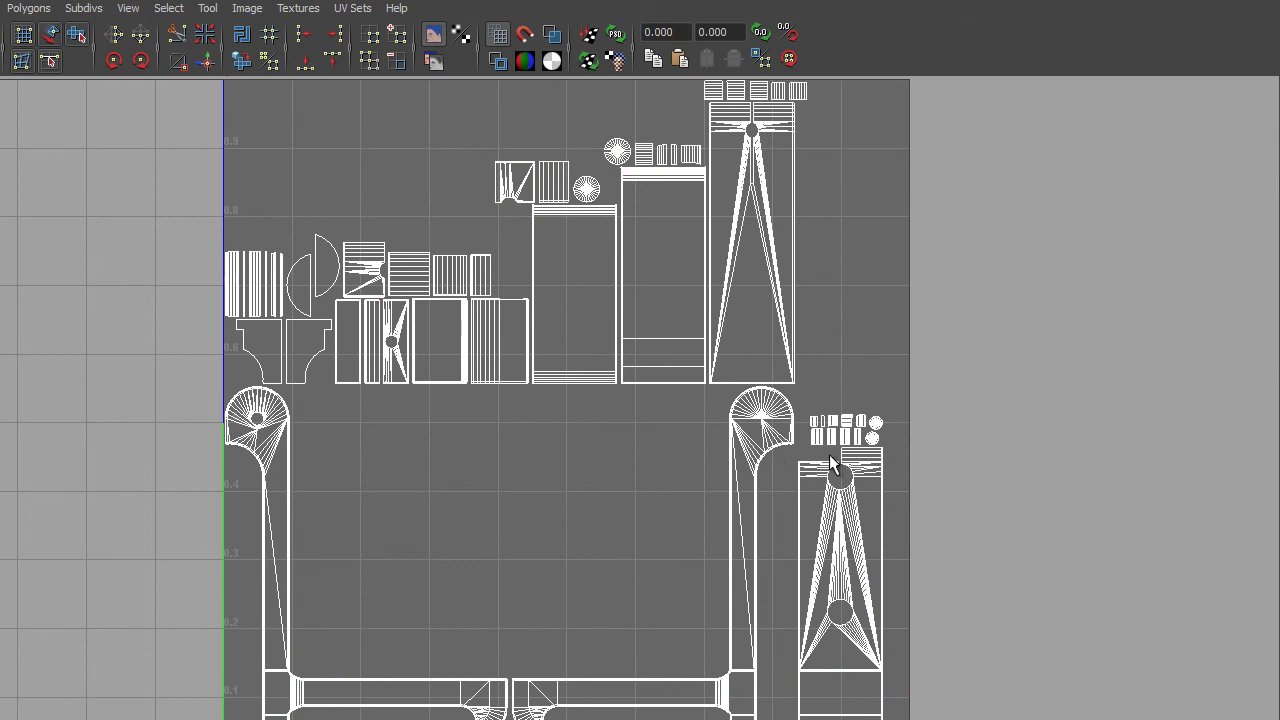
scroll(833, 463, down, 1)
alt+middle_drag(589, 377, 674, 363)
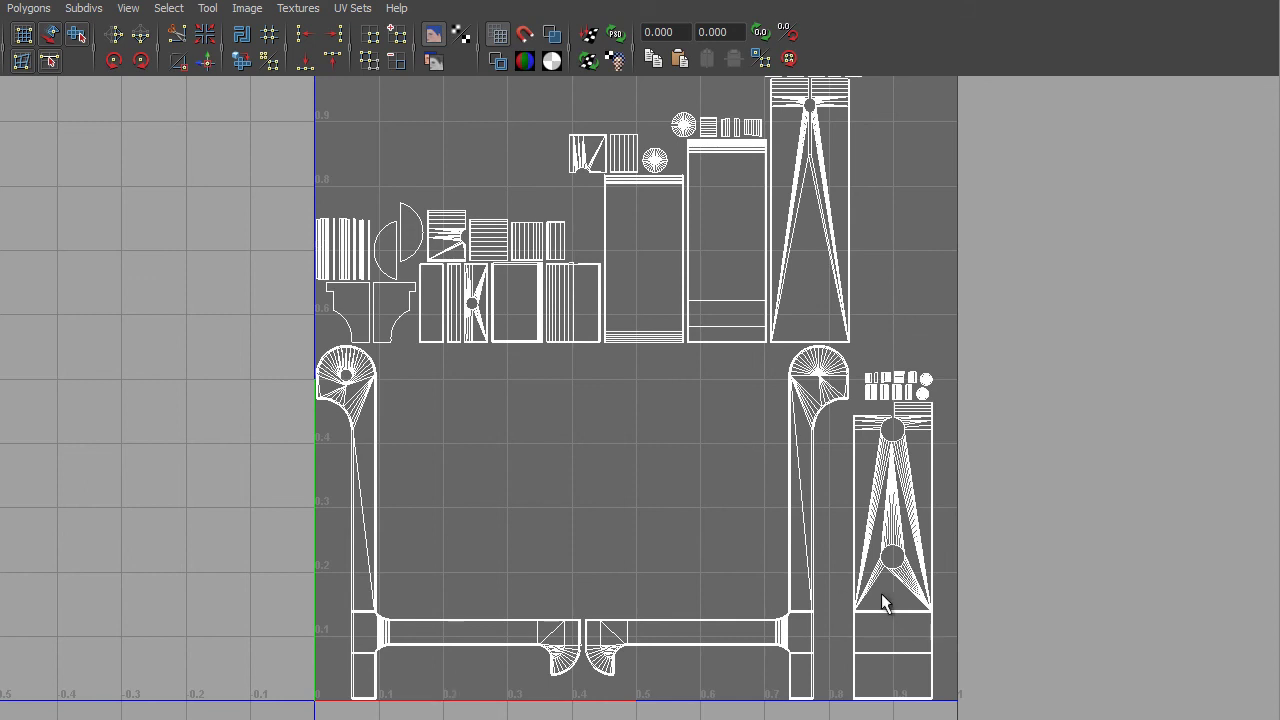
scroll(991, 450, up, 5)
alt+middle_drag(578, 625, 345, 114)
alt+middle_drag(948, 348, 1031, 456)
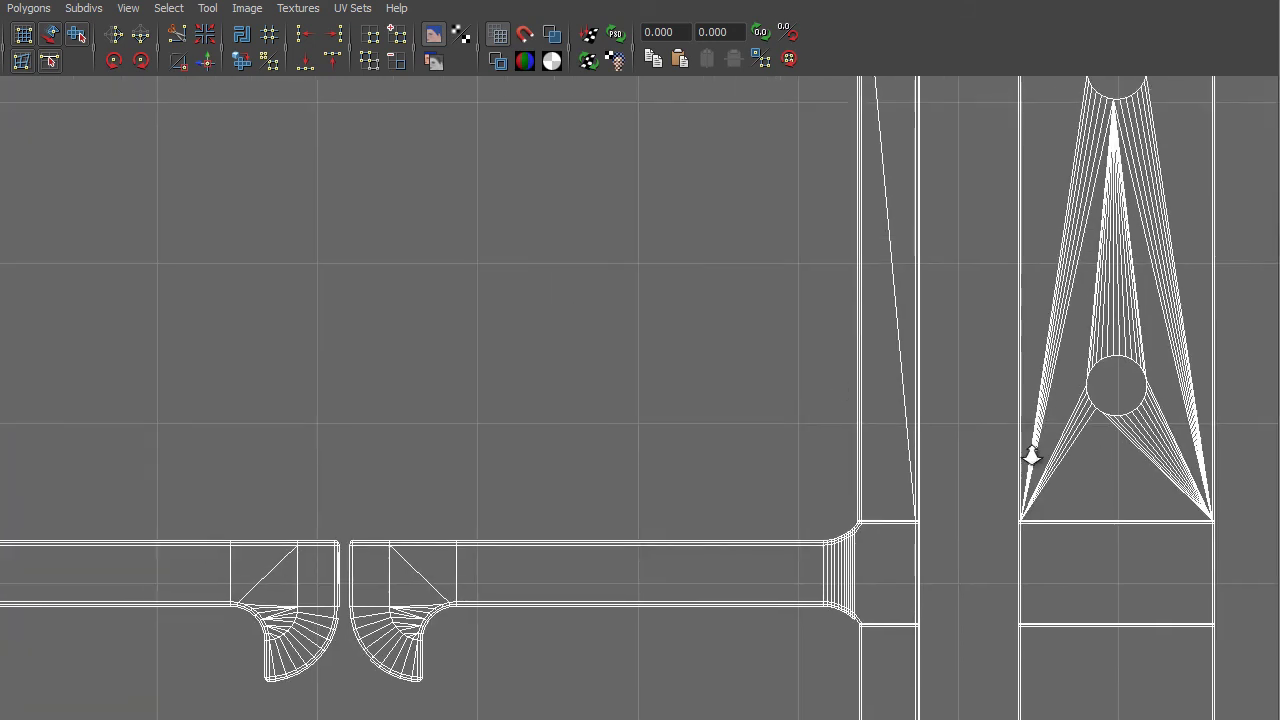
scroll(1031, 456, down, 1)
alt+middle_drag(1085, 195, 881, 617)
scroll(850, 580, down, 4)
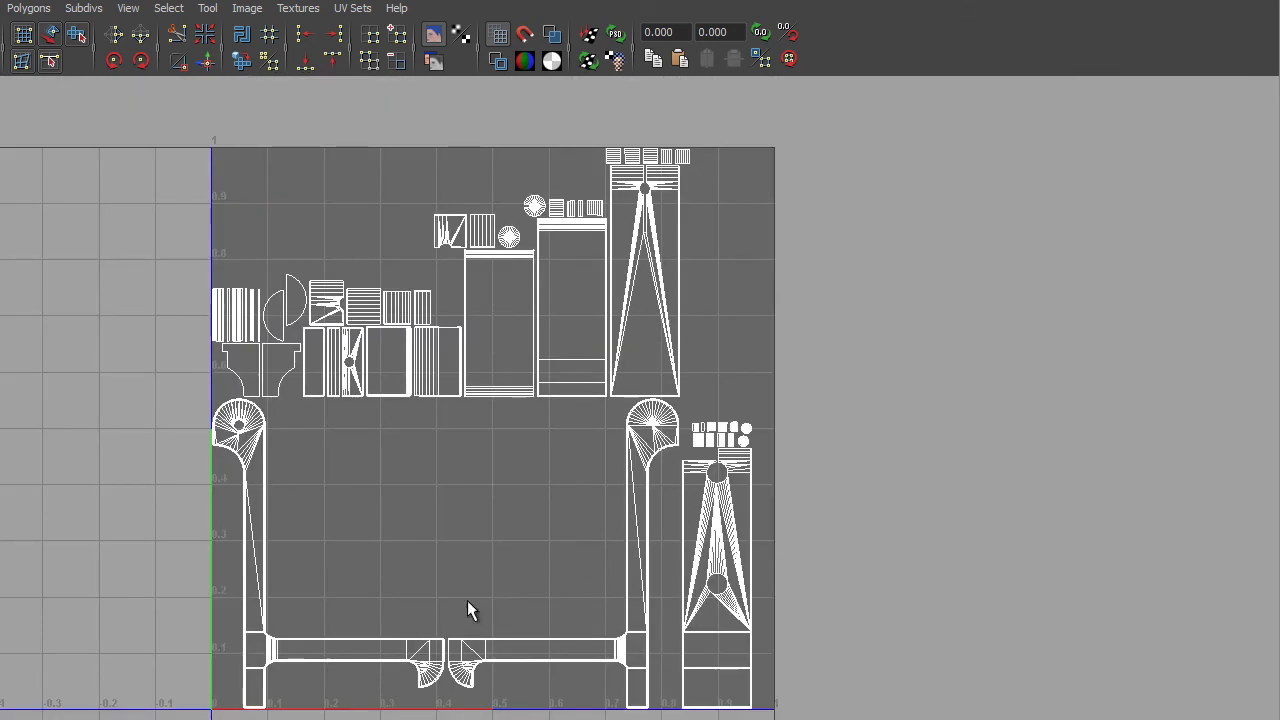
scroll(690, 330, up, 1)
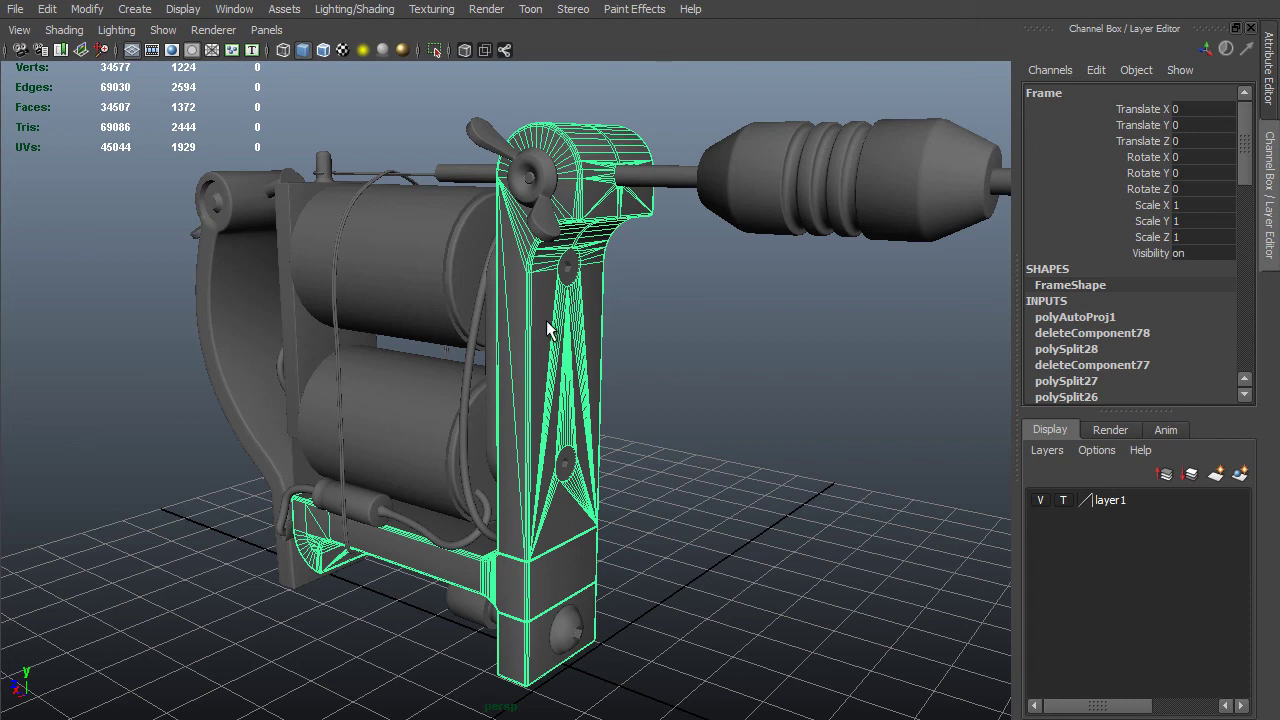
Assign a new Lambert material to the frame.
right_click(580, 318)
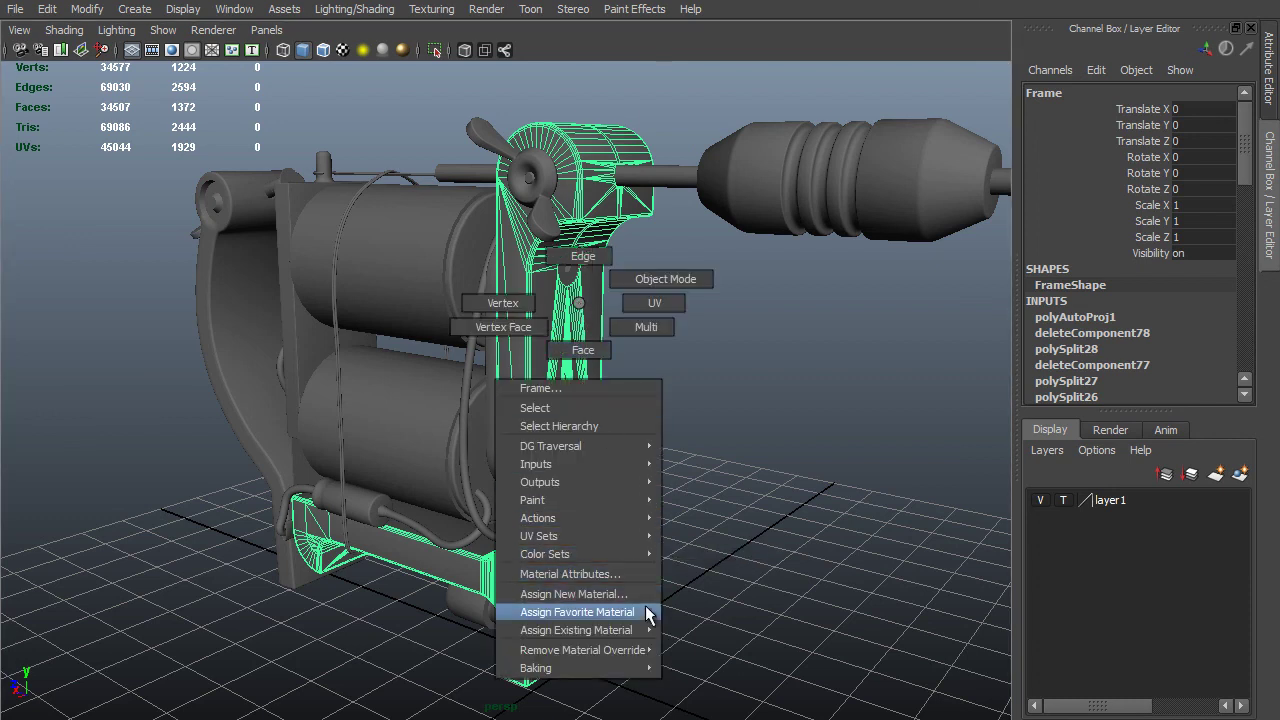
mouse_move(647, 618)
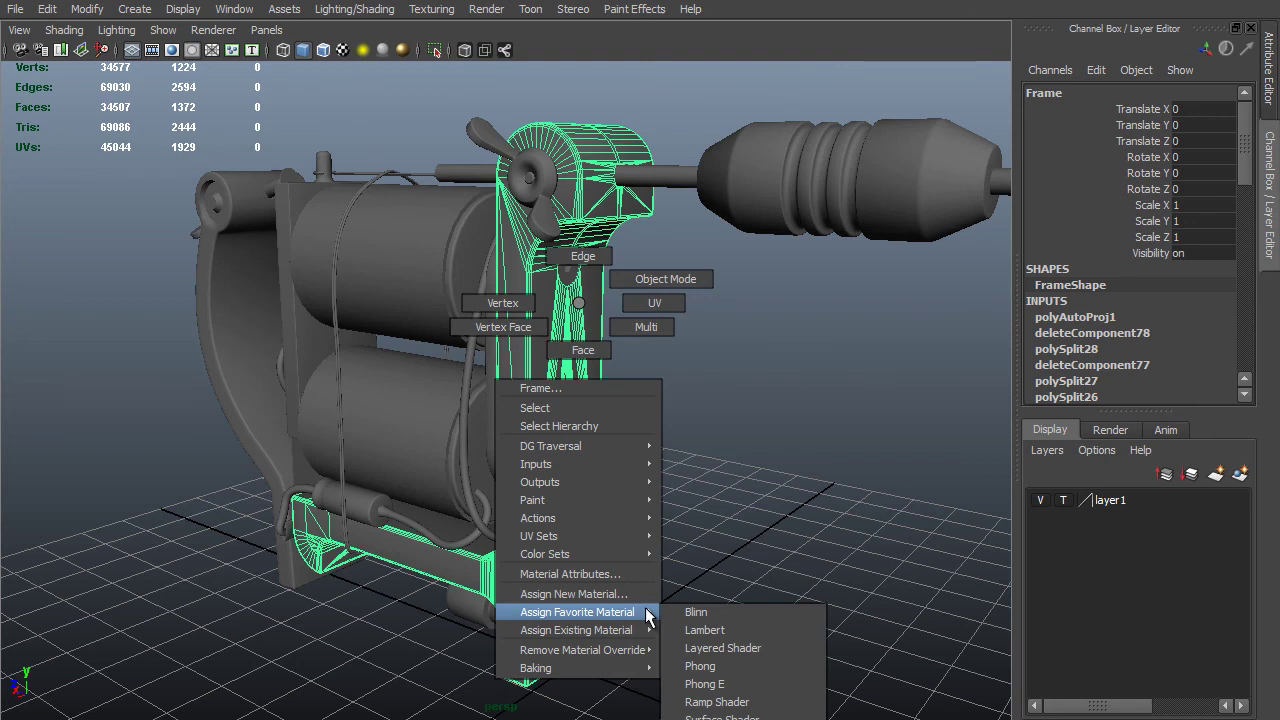
click(724, 632)
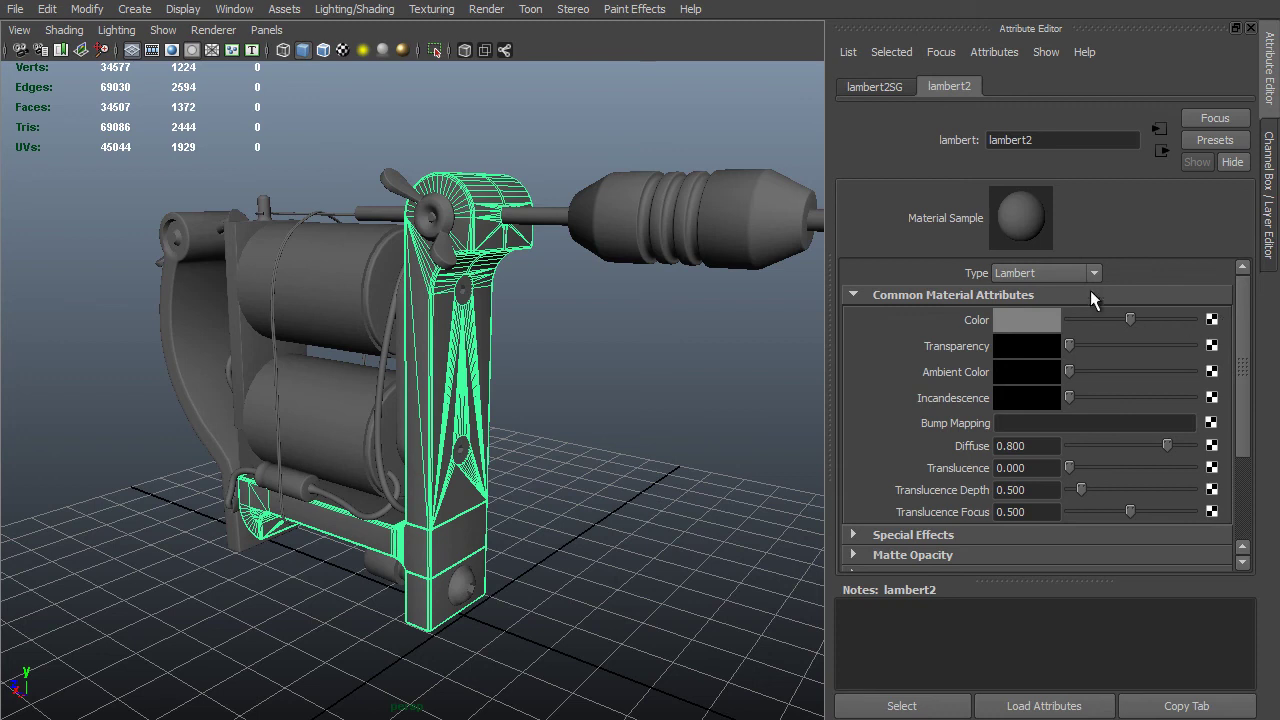
Map the Lambert material's color to a file texture using the image UV_Map_Reference.jpg.
click(1211, 320)
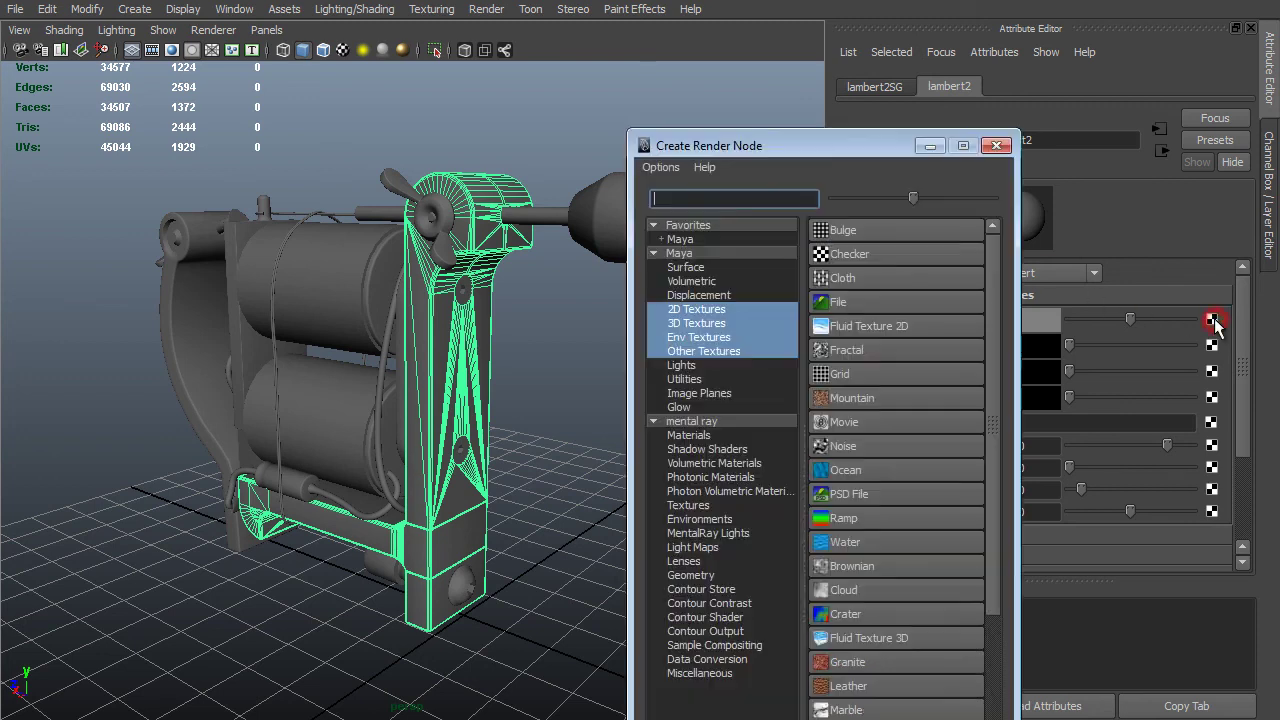
click(889, 301)
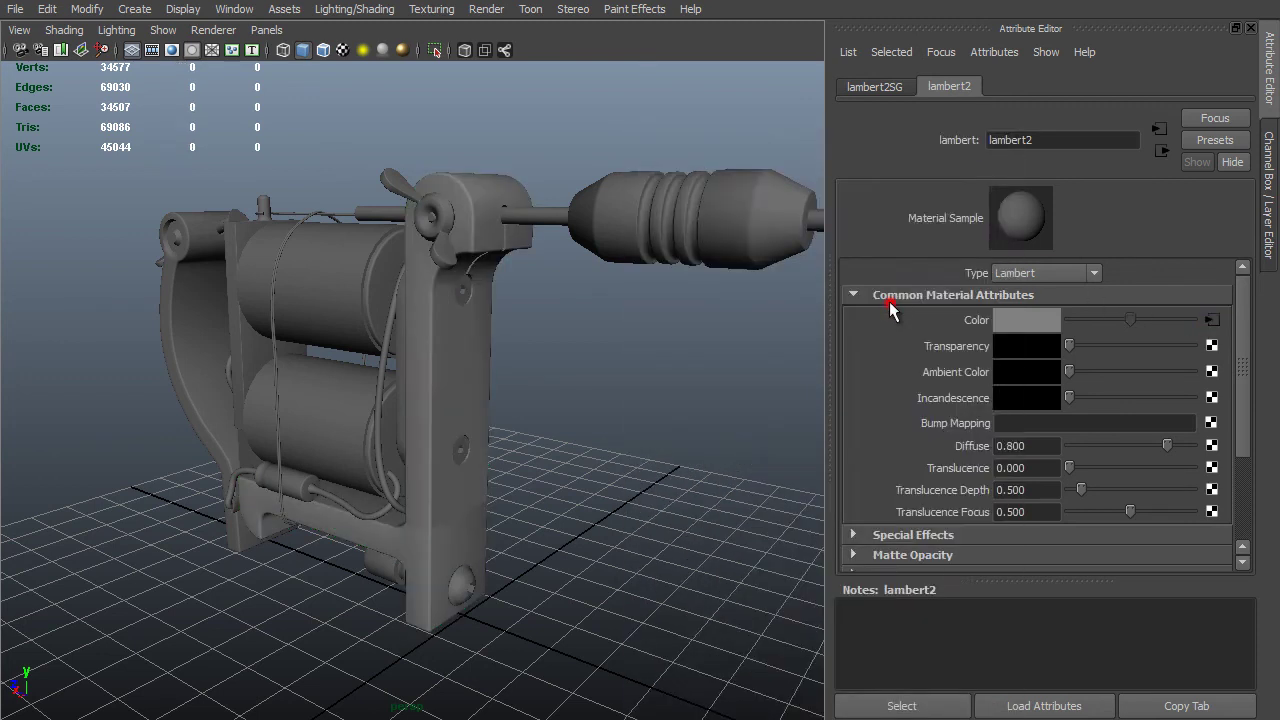
click(1214, 372)
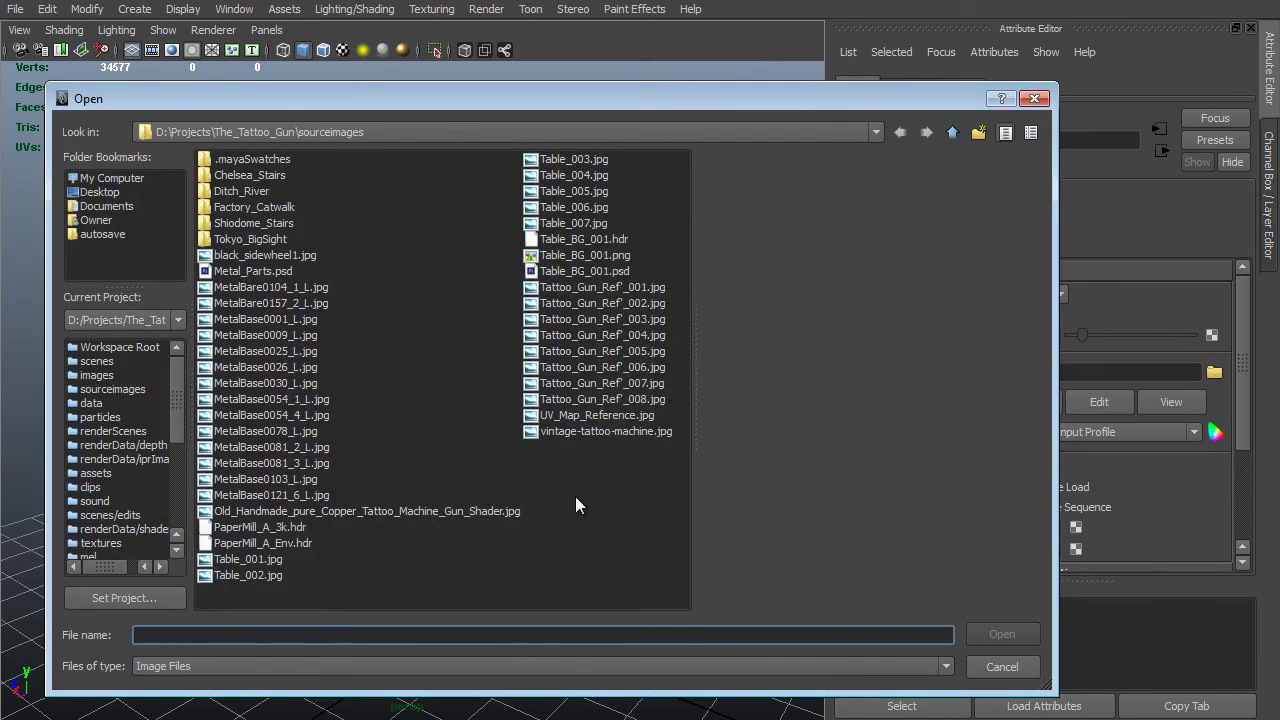
click(572, 415)
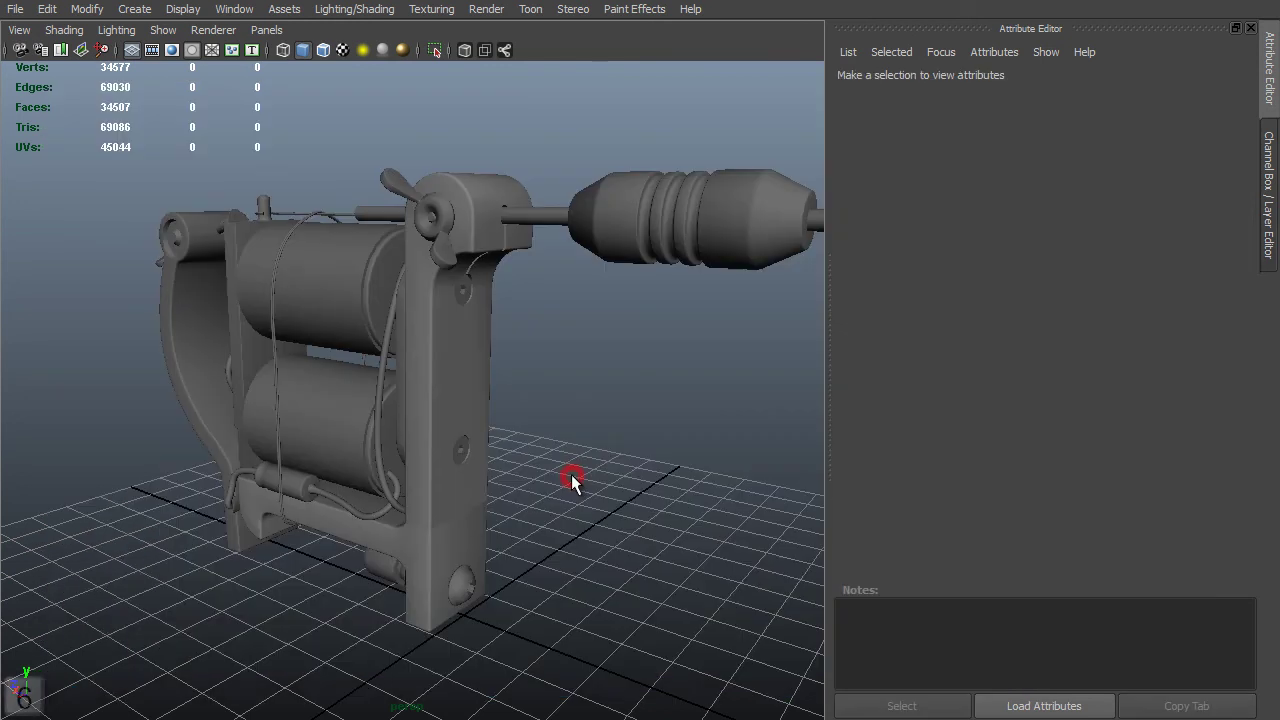
Turn on textured display and inspect how the reference grid maps onto the frame.
key(6)
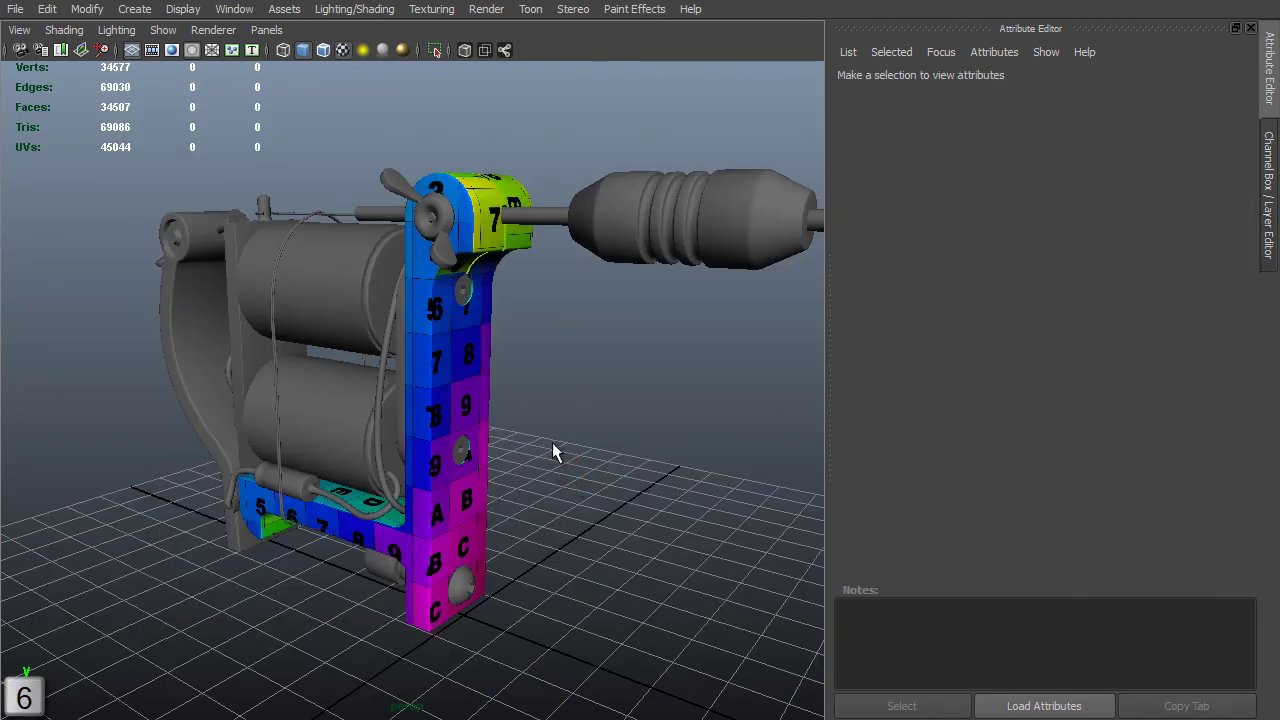
alt+right_drag(492, 414, 563, 443)
alt+drag(563, 443, 605, 440)
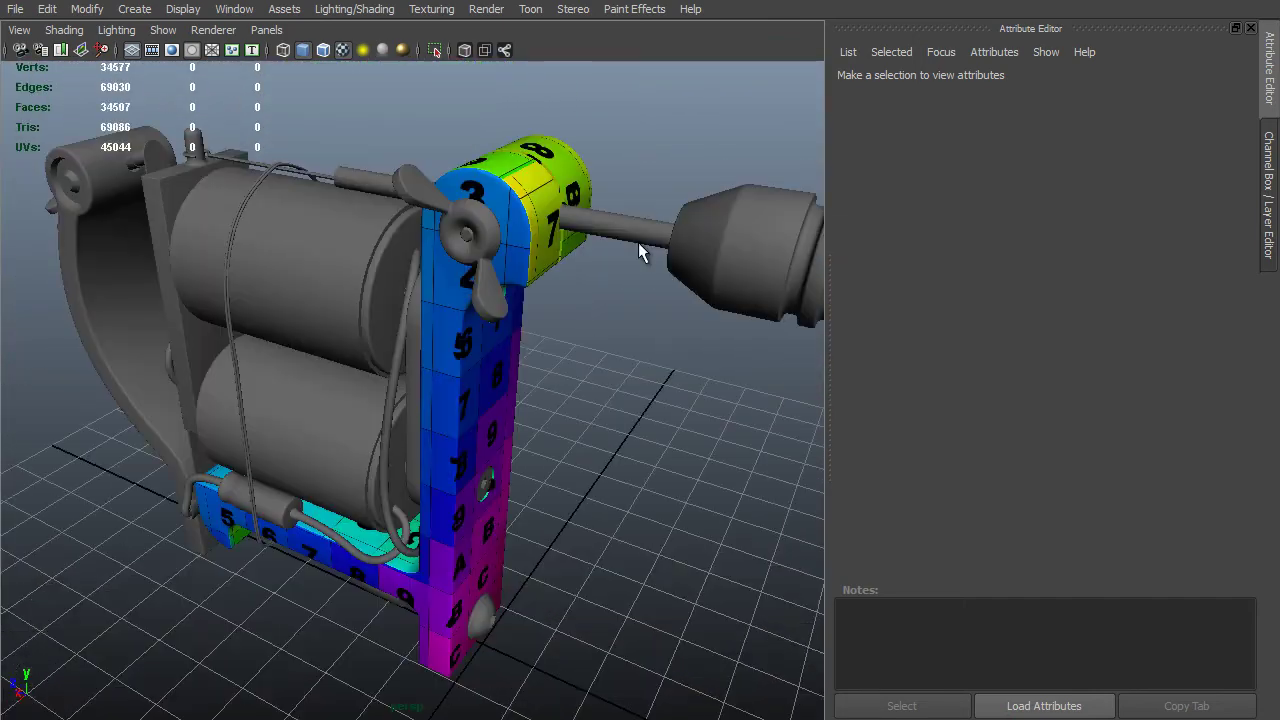
Reselect the frame, check its UV shells against the reference grid, and hide the texture image in the UV Texture Editor.
click(556, 220)
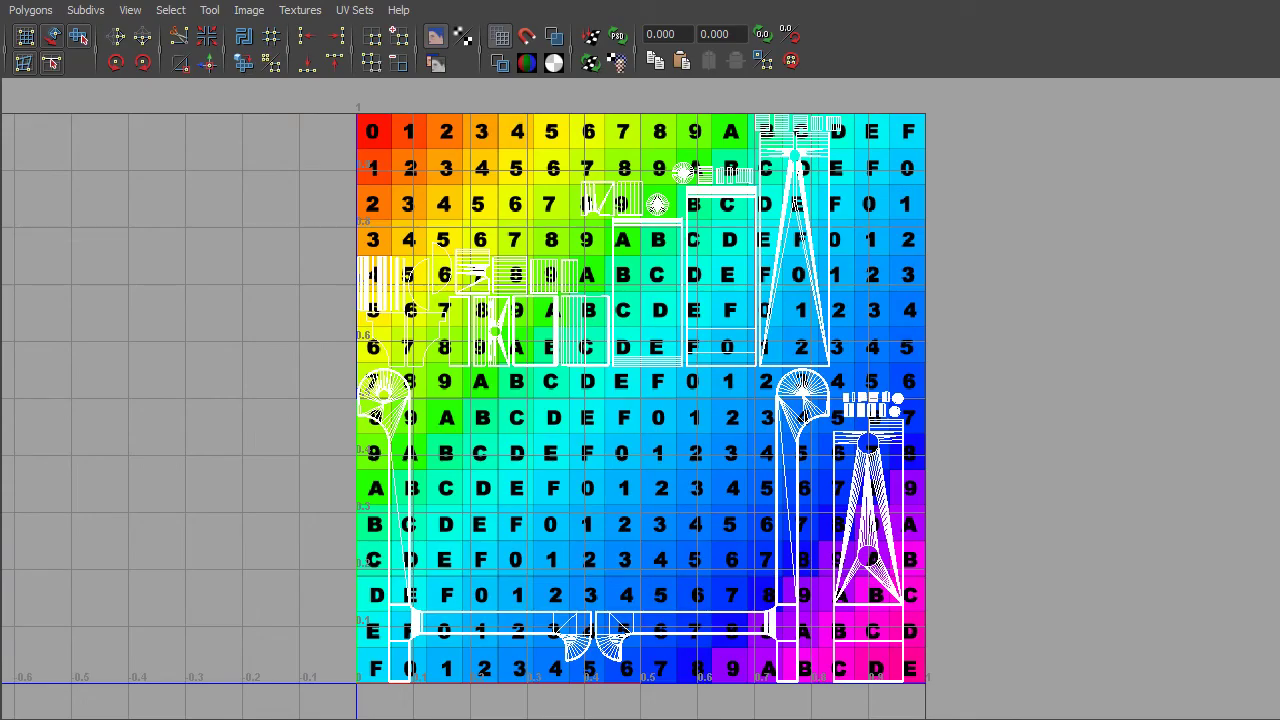
alt+right_drag(755, 420, 813, 442)
alt+middle_drag(721, 374, 734, 496)
alt+right_drag(656, 434, 422, 390)
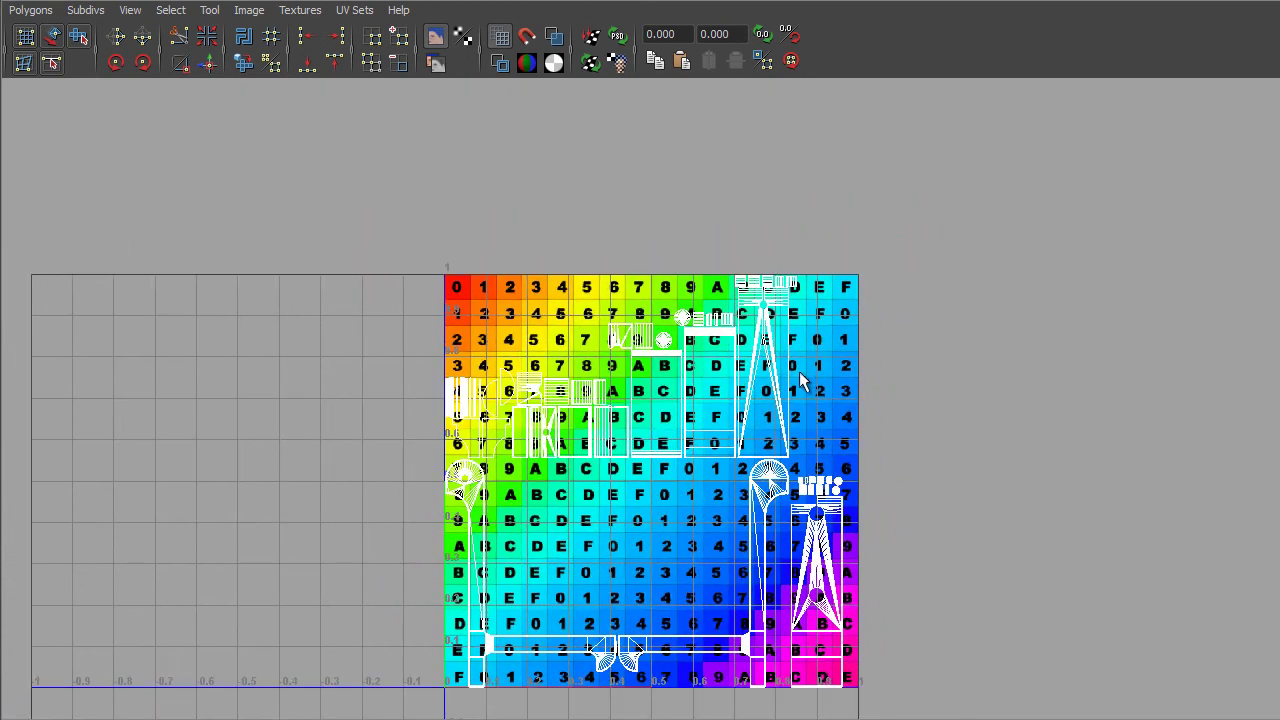
click(557, 36)
click(1037, 342)
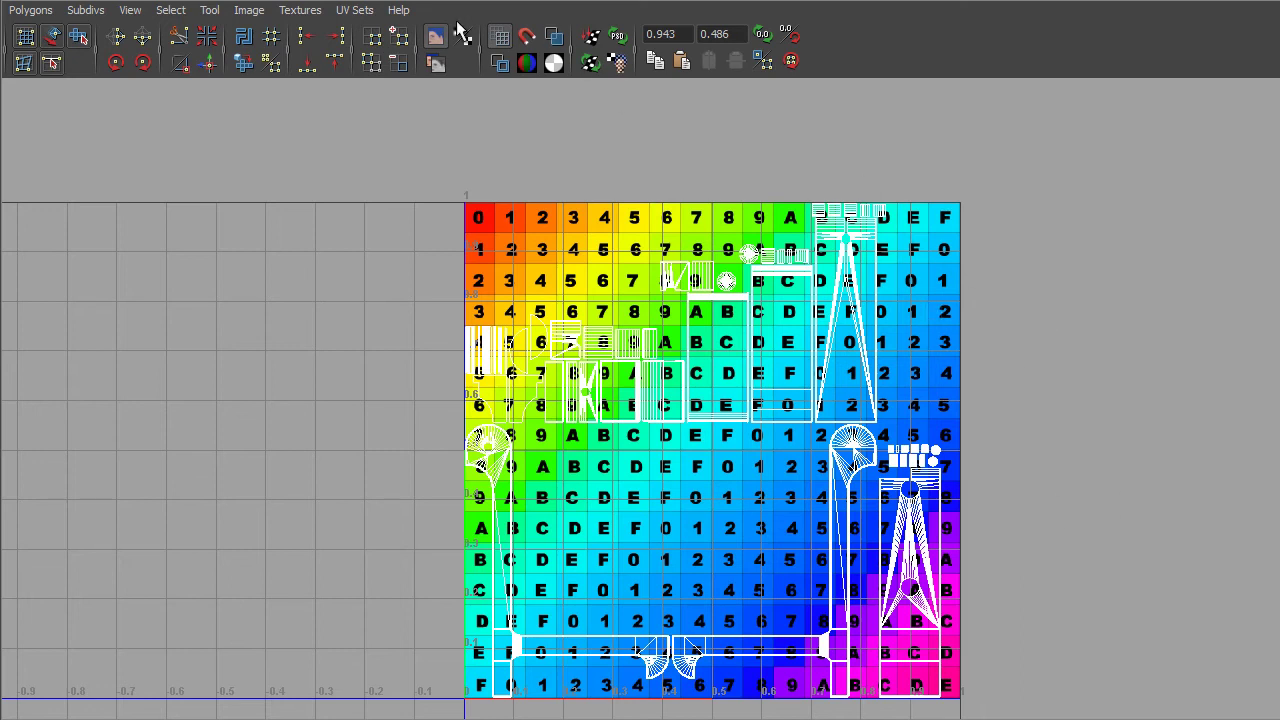
click(435, 37)
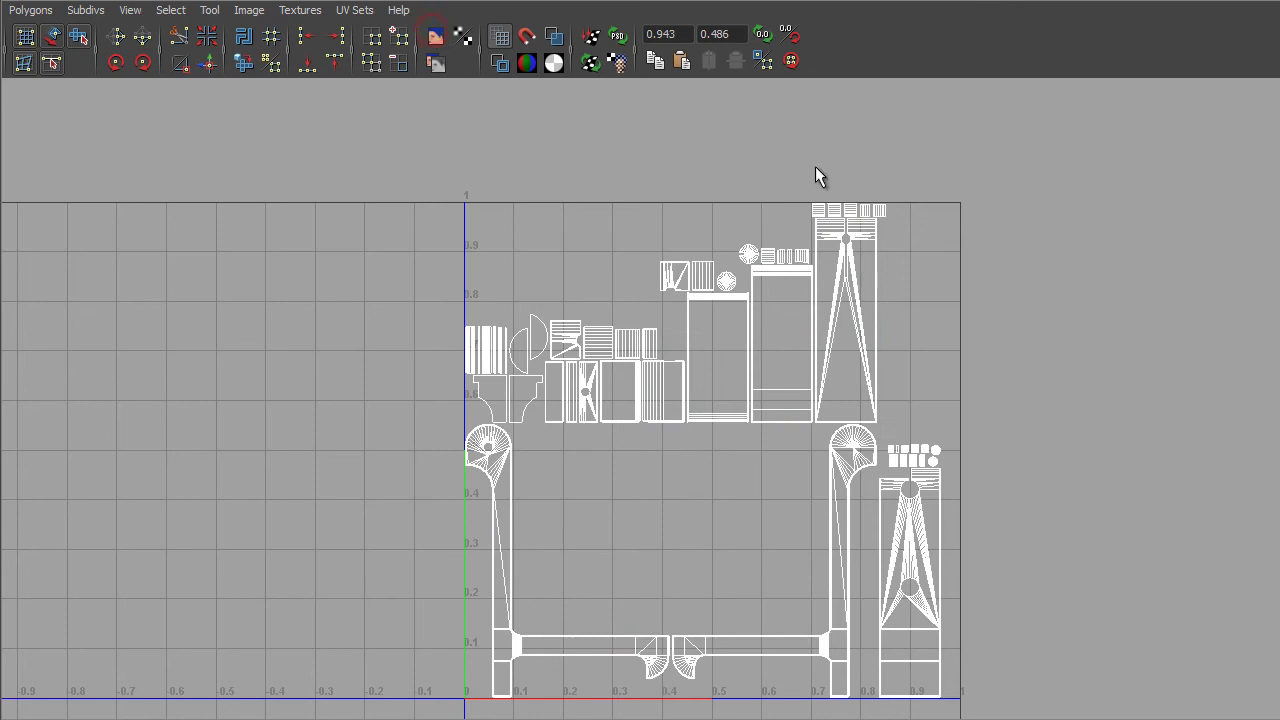
Narrow the UV Texture Editor so the textured frame can be viewed beside its UV layout.
scroll(834, 257, up, 3)
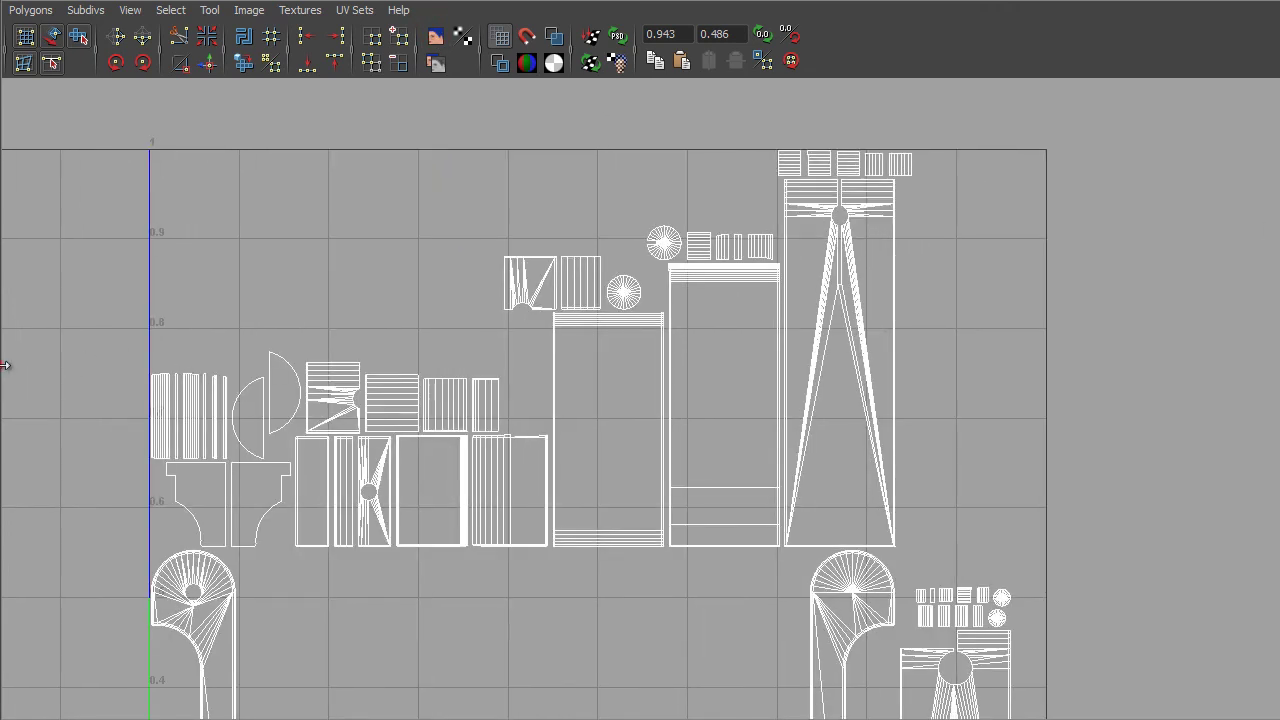
drag(4, 365, 495, 360)
mouse_move(309, 363)
alt+mouse_down()
mouse_move(214, 371)
mouse_move(250, 335)
mouse_move(130, 370)
alt+mouse_up()
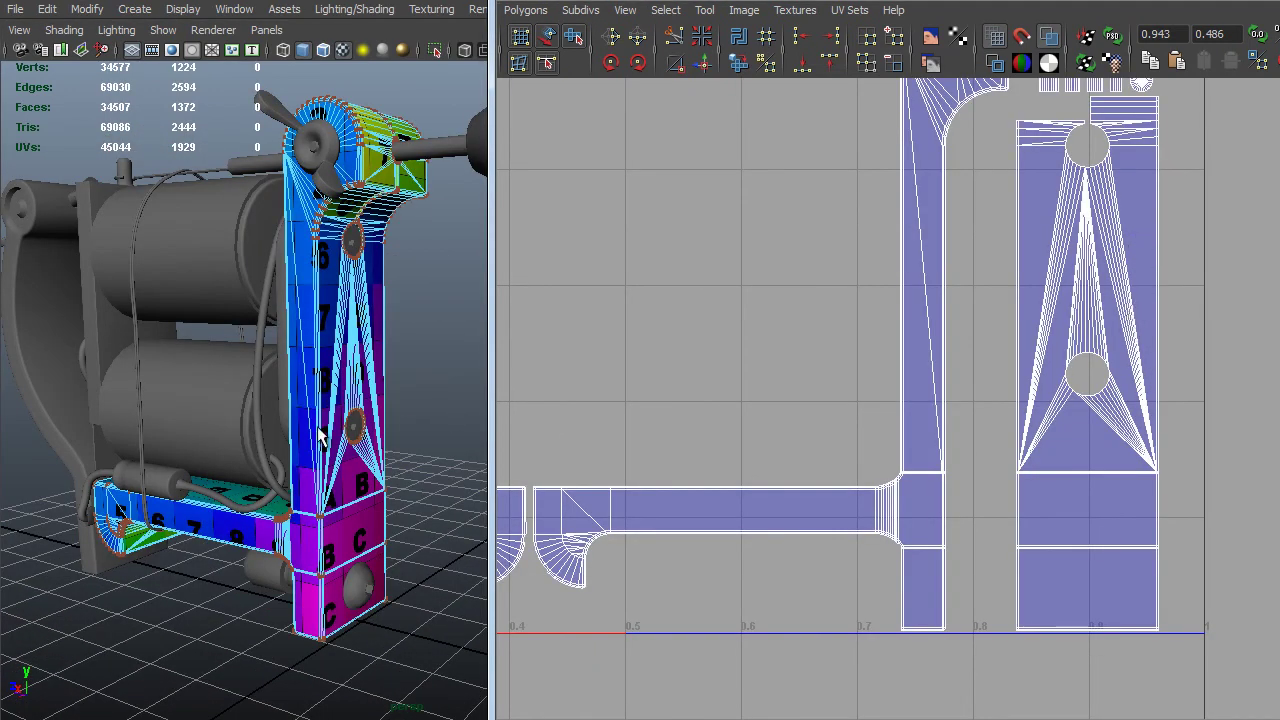
Select the UVs around the lower hole of the front face shell and compare their location on the frame and in the layout.
right_drag(1109, 397, 1168, 396)
drag(1217, 197, 1013, 527)
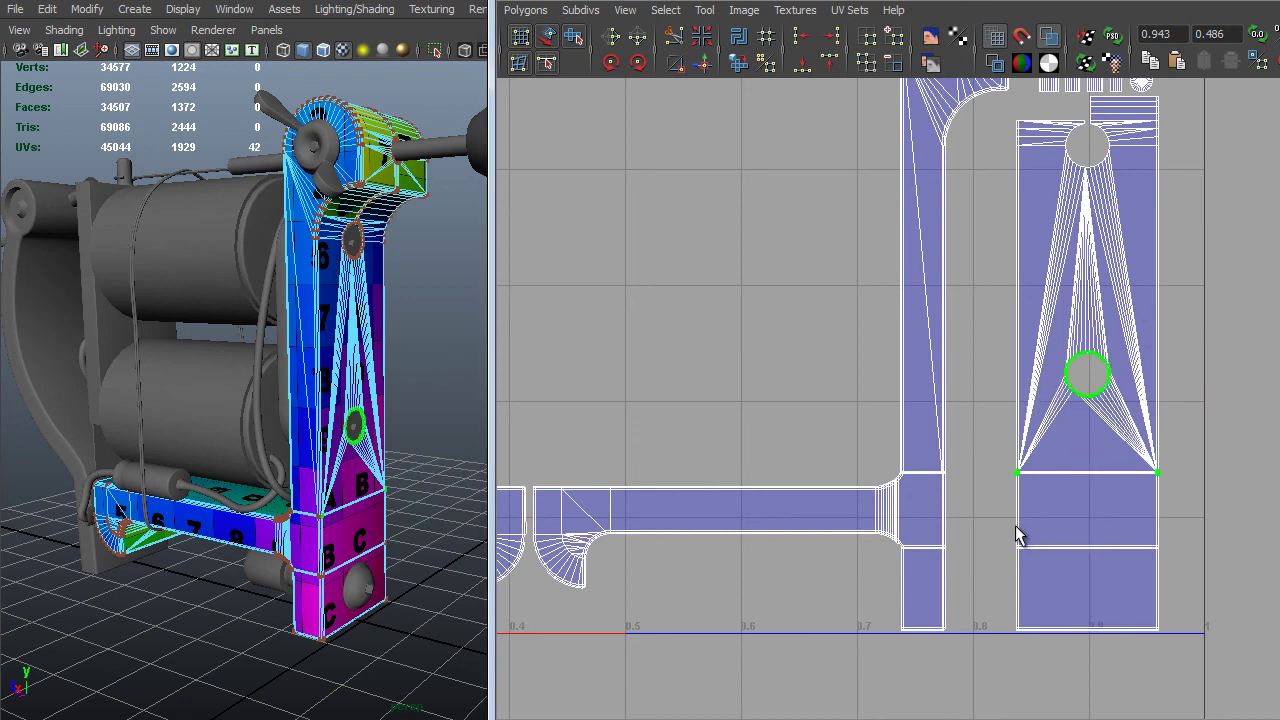
alt+right_drag(1165, 368, 1211, 419)
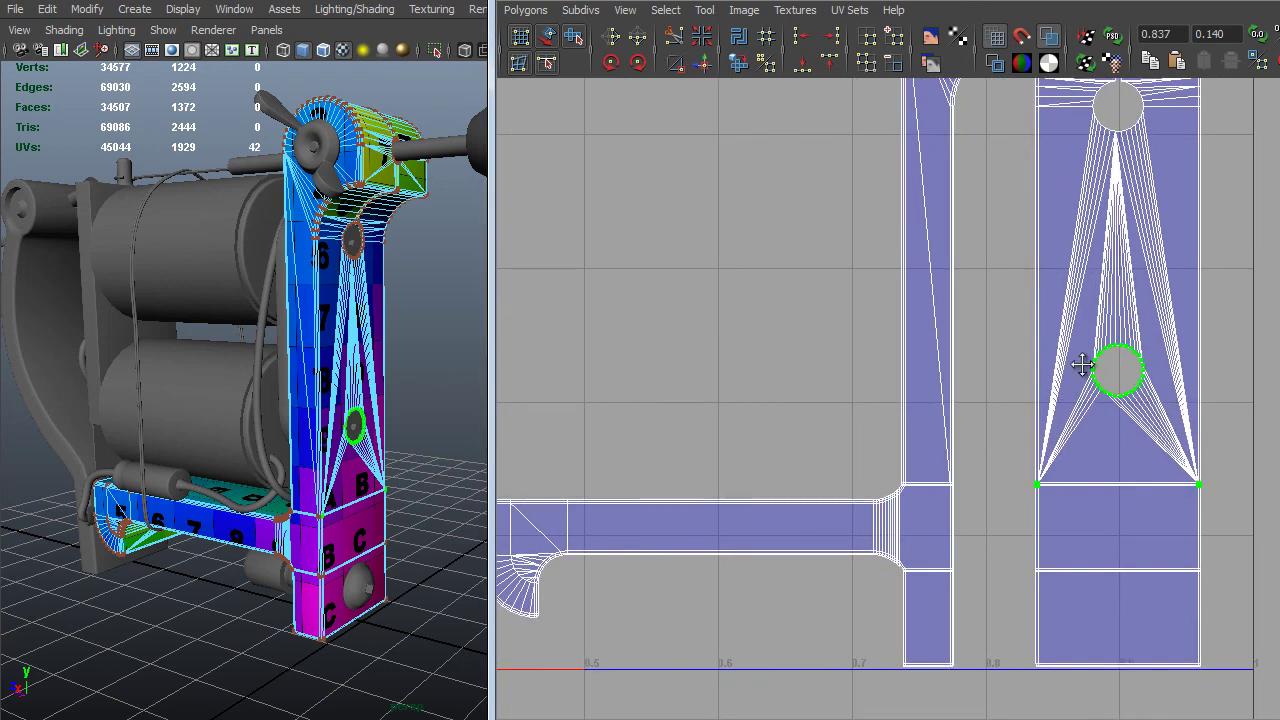
alt+middle_drag(1084, 366, 1010, 357)
alt+middle_drag(1109, 428, 1015, 230)
alt+right_drag(760, 225, 449, 168)
alt+middle_drag(894, 206, 960, 400)
alt+right_drag(960, 400, 773, 344)
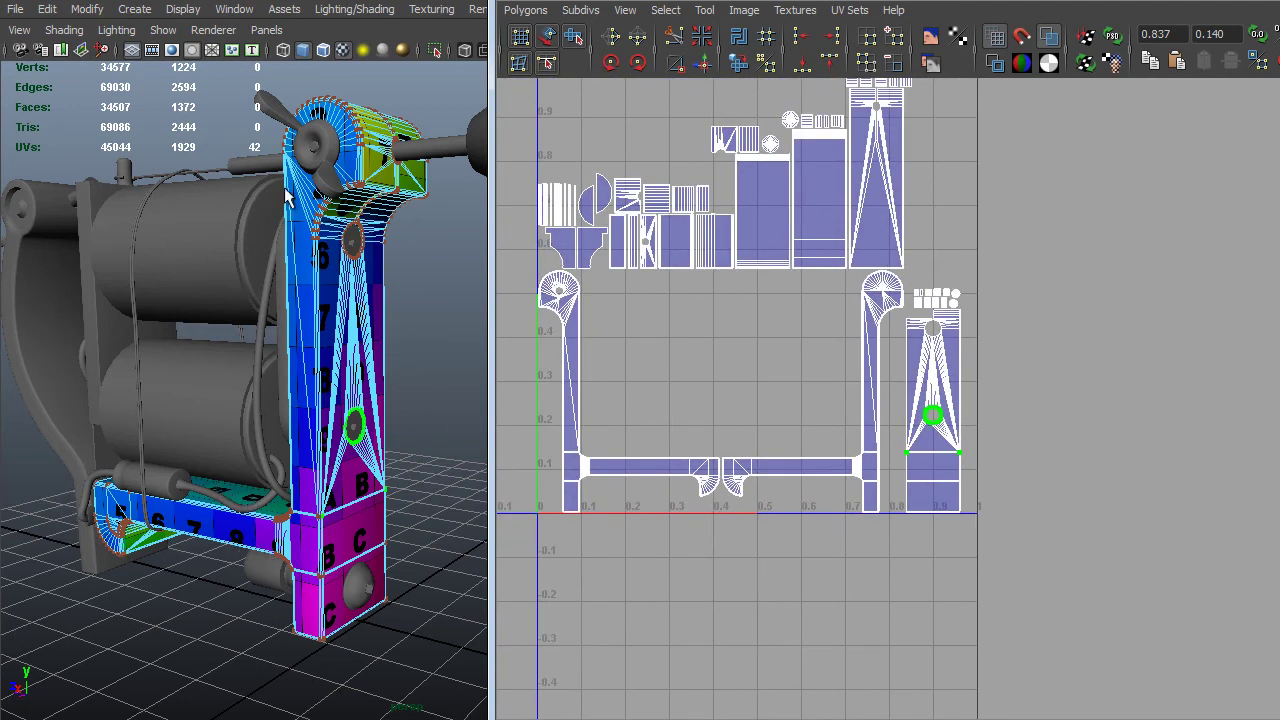
Select the bottom edges of the front face shell and attach the adjoining shell with Move and Sew UVs.
alt+right_drag(890, 440, 966, 556)
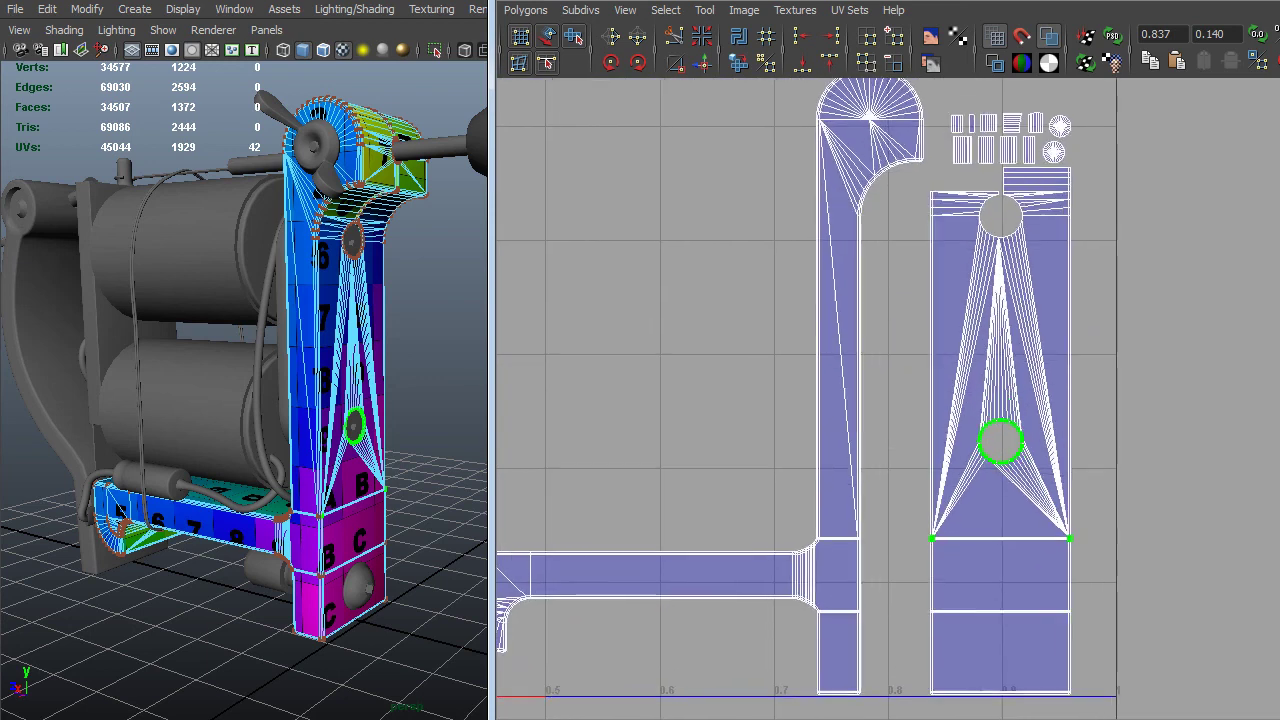
alt+middle_drag(966, 556, 831, 311)
right_click(921, 505)
alt+right_drag(831, 311, 918, 455)
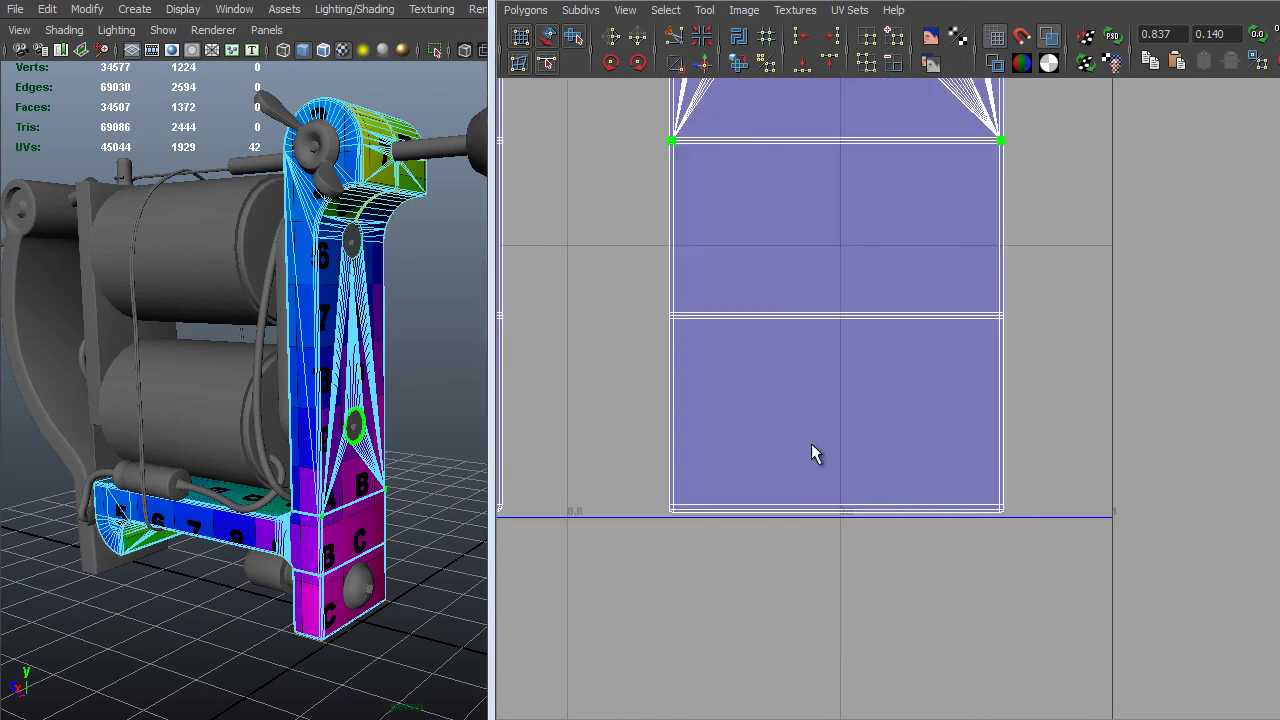
alt+middle_drag(812, 447, 807, 235)
alt+right_drag(807, 235, 880, 290)
drag(523, 217, 1064, 251)
alt+right_drag(1014, 240, 1162, 349)
alt+middle_drag(514, 204, 755, 251)
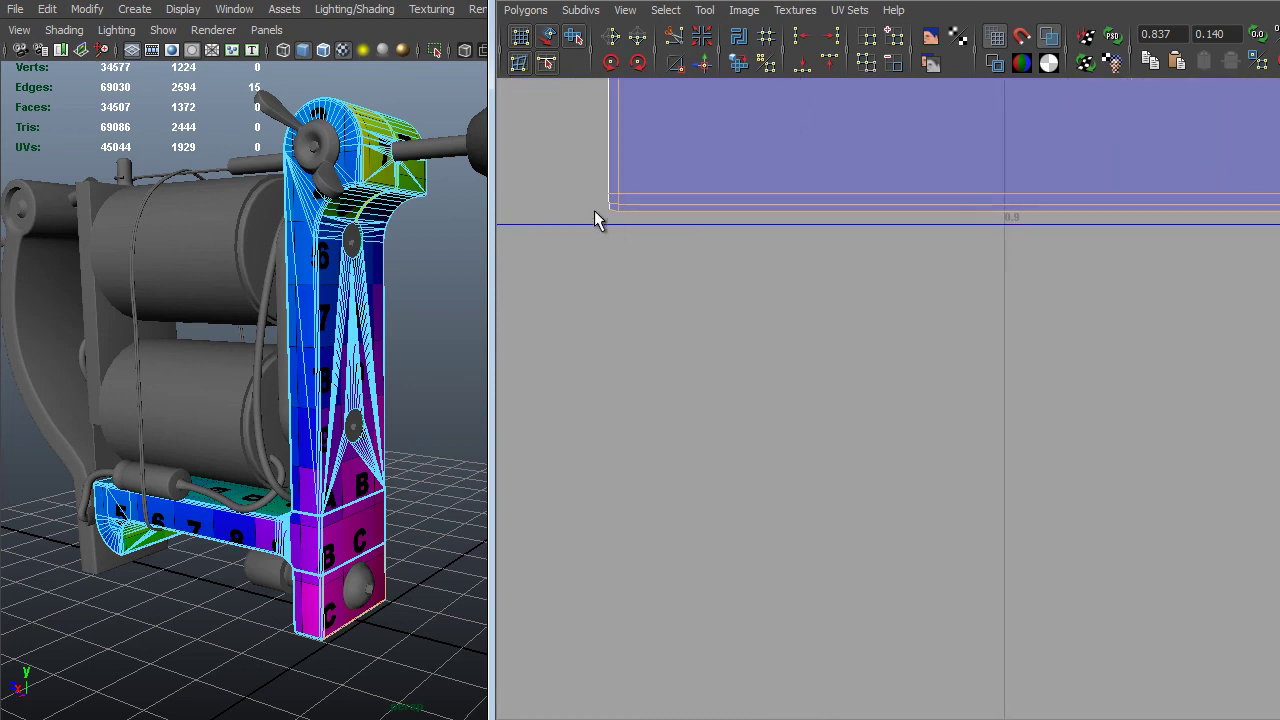
alt+right_drag(940, 209, 848, 282)
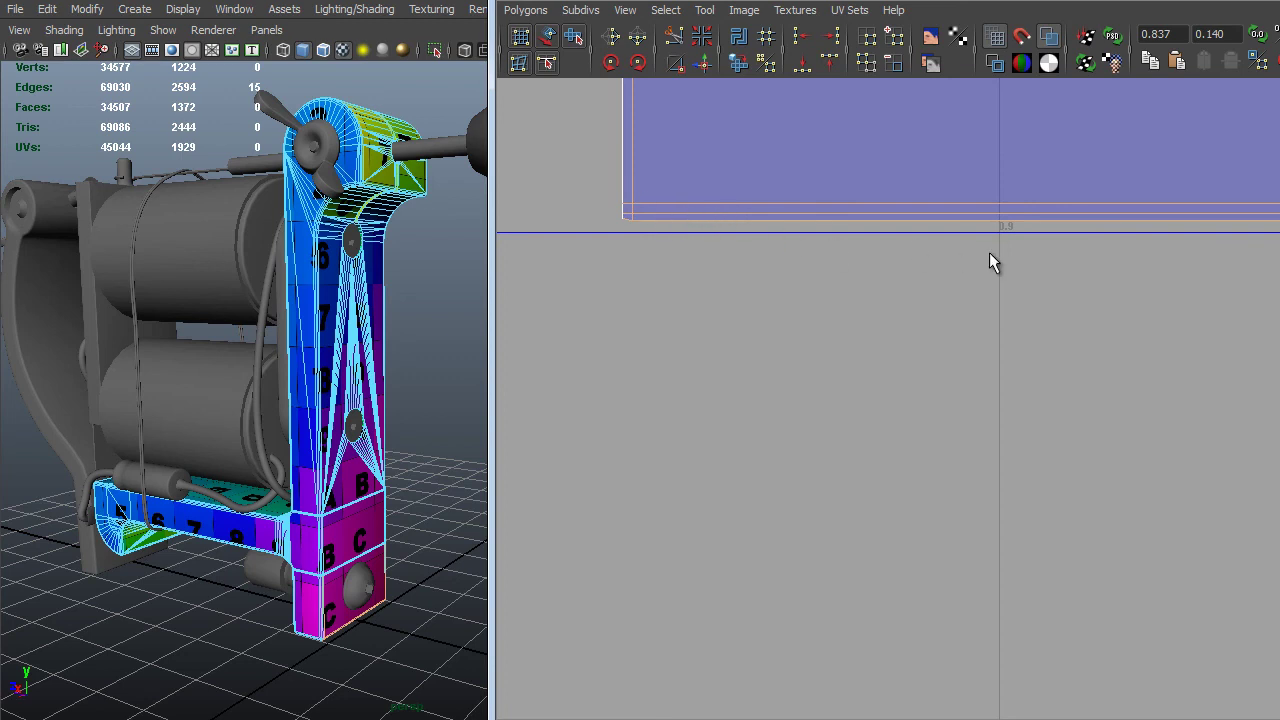
alt+right_drag(990, 253, 853, 232)
shift+right_click(849, 233)
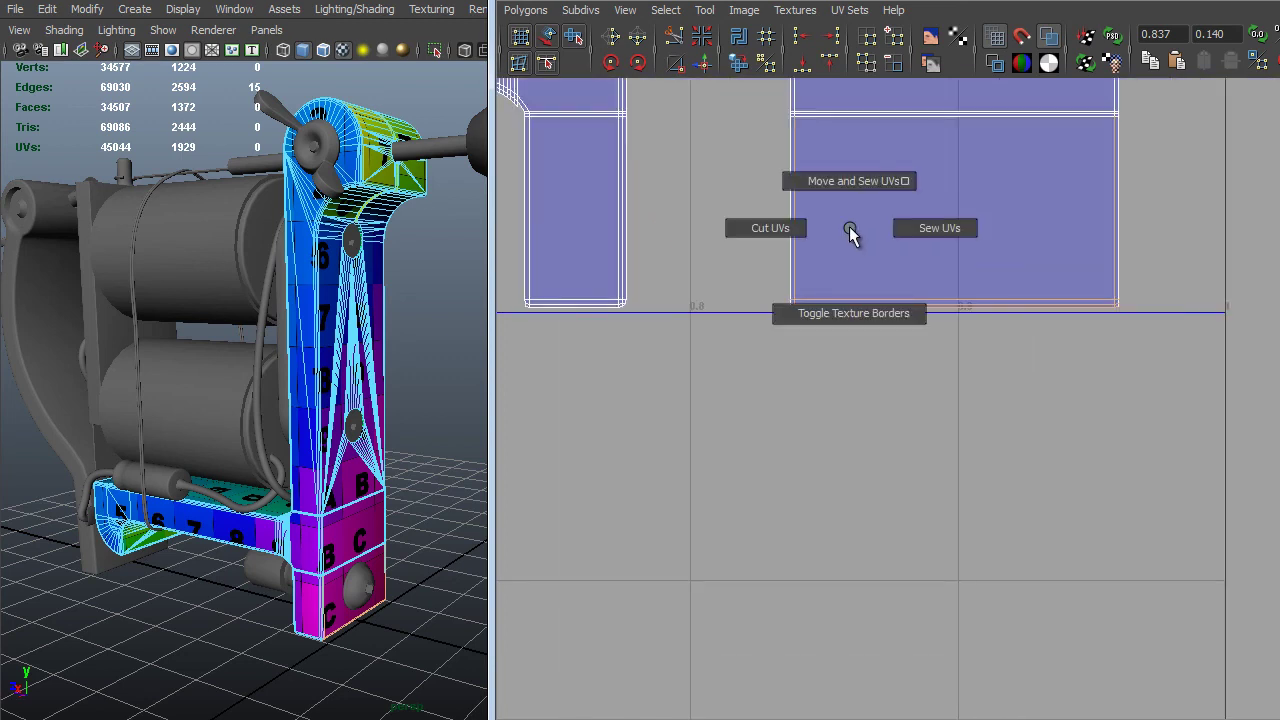
click(860, 180)
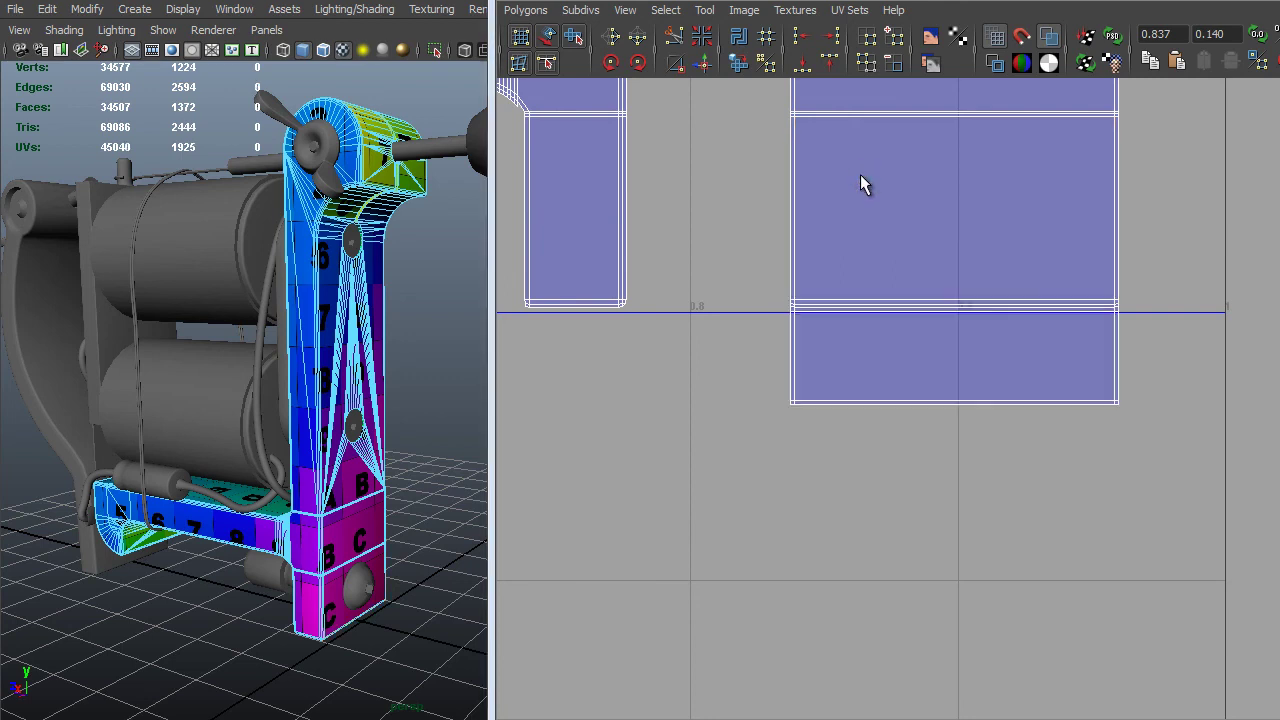
Select the bottom edges of the newly attached section and repeat Move and Sew UVs to join the following piece.
alt+right_drag(1000, 306, 1100, 400)
alt+middle_drag(1100, 400, 1080, 323)
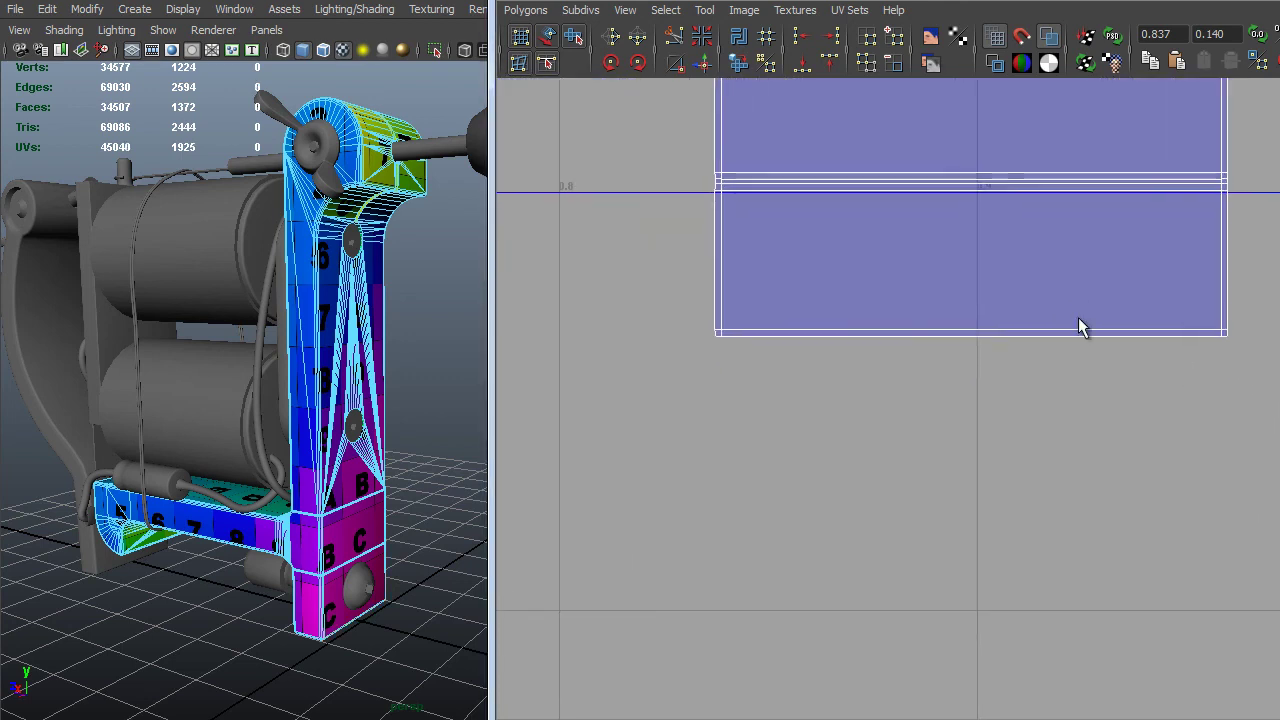
drag(718, 333, 1226, 392)
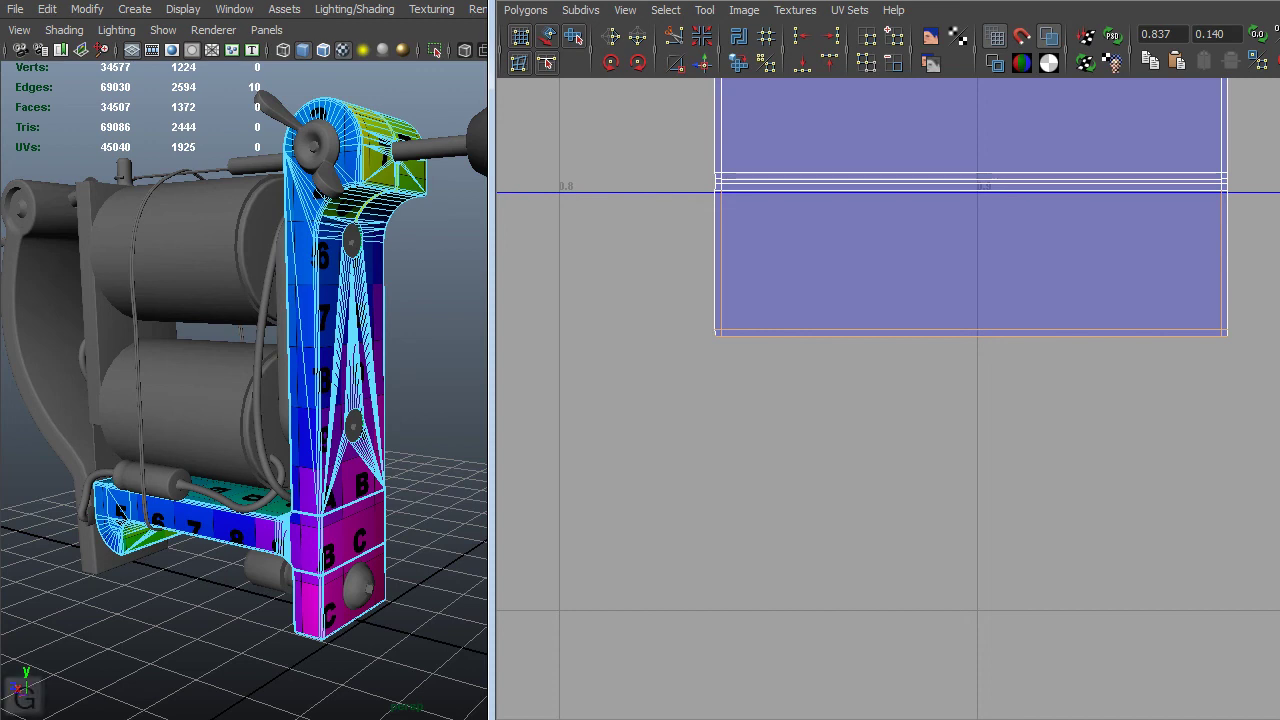
scroll(1177, 480, up, 3)
scroll(849, 603, down, 3)
scroll(951, 386, up, 3)
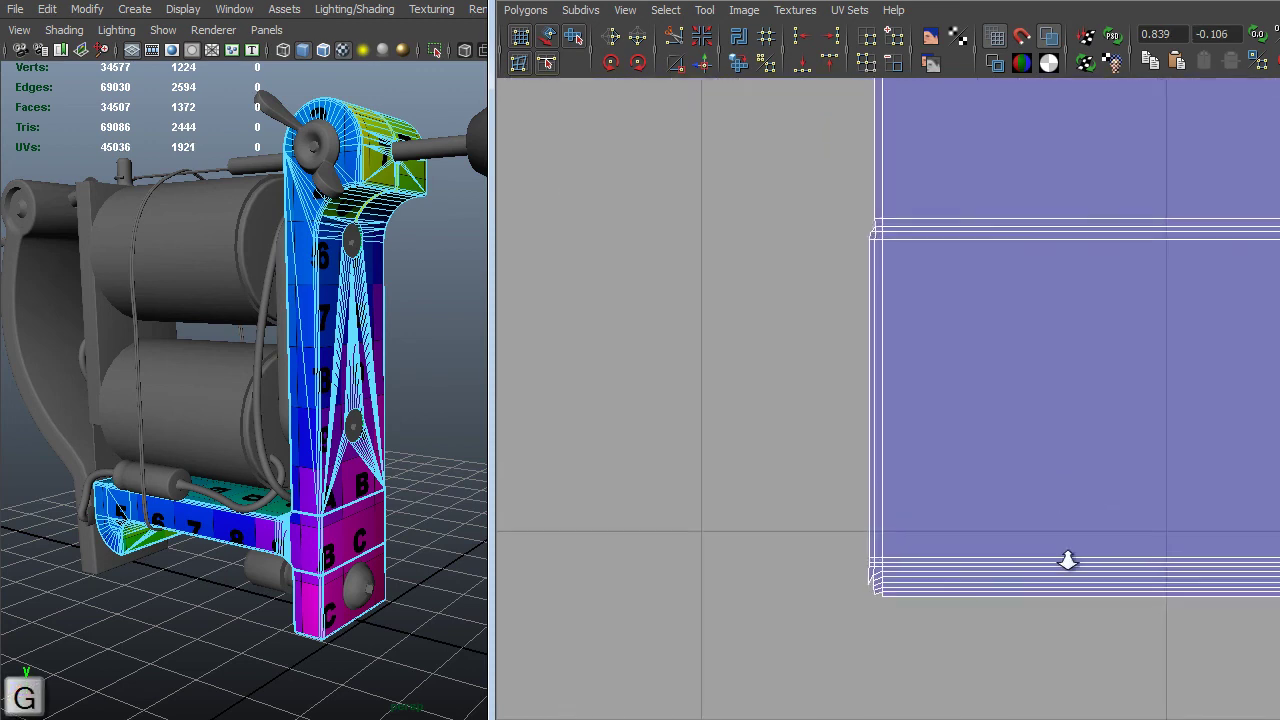
scroll(1068, 560, up, 1)
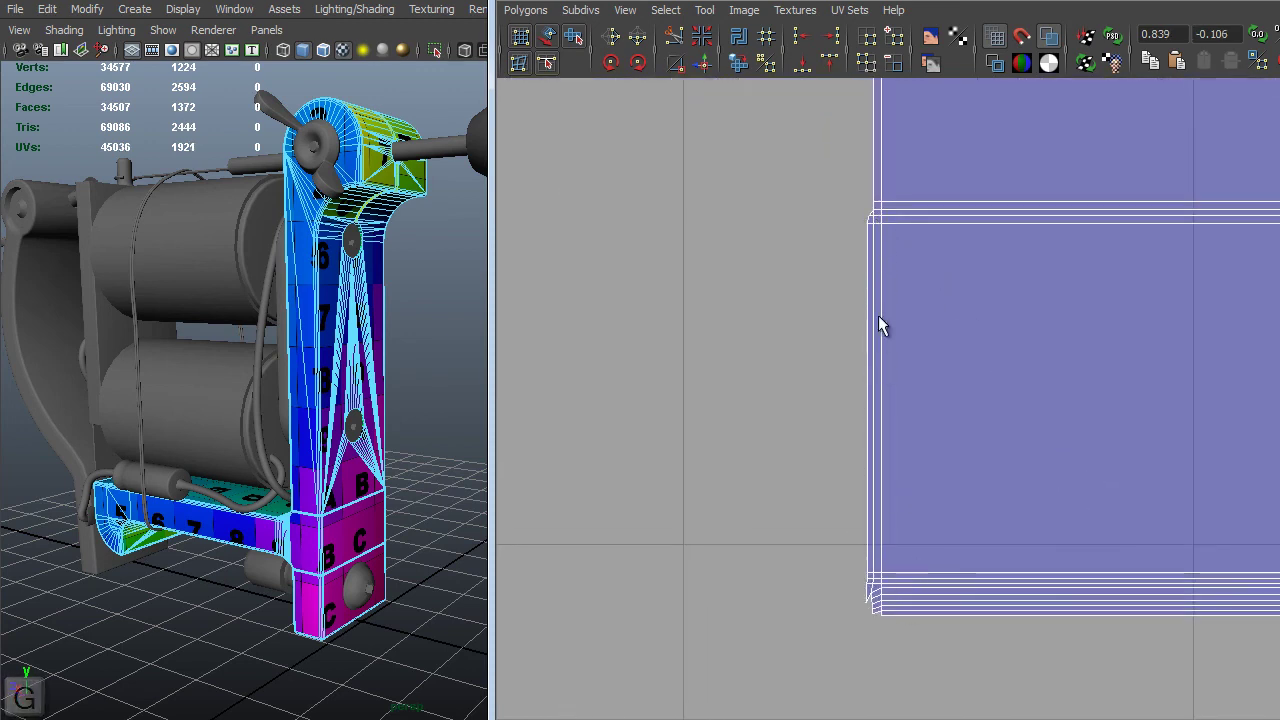
Compare with the side profile shell's bottom corner, then Move and Sew the lowest horizontal edges of the extended front strip.
alt+middle_drag(900, 330, 922, 538)
alt+middle_drag(734, 254, 997, 399)
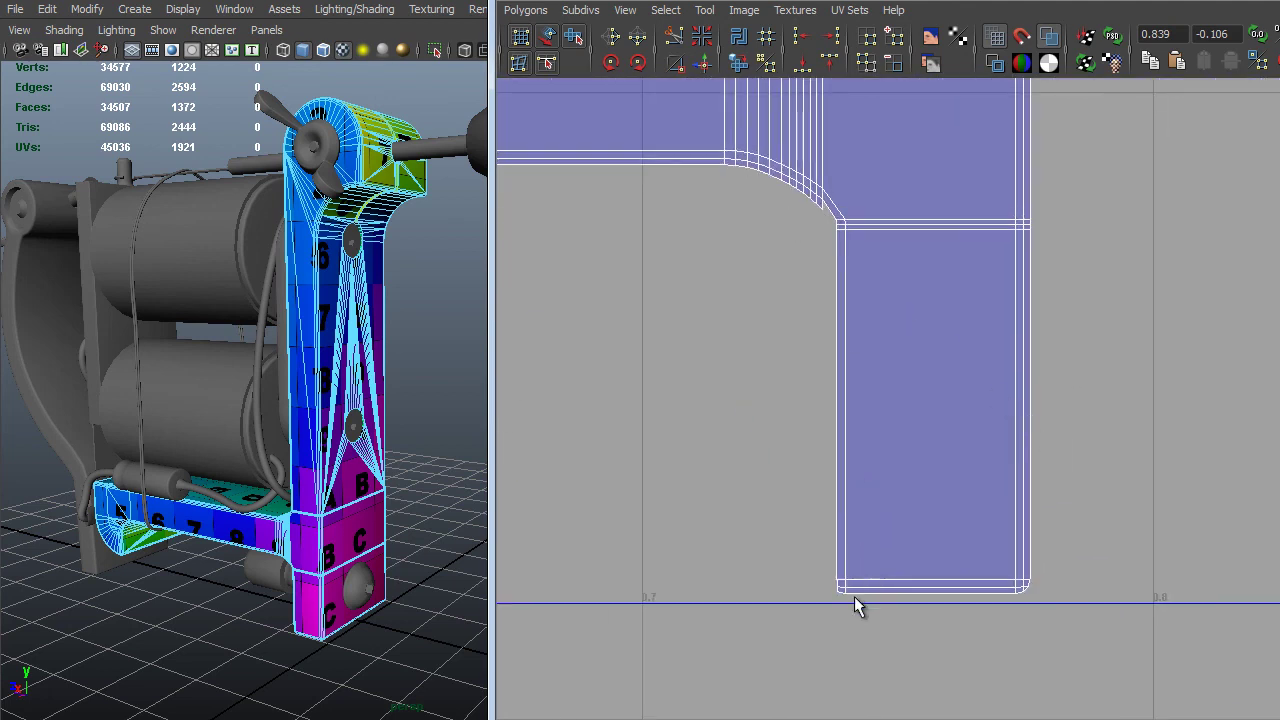
alt+middle_drag(845, 395, 922, 341)
alt+right_drag(922, 341, 1087, 560)
alt+middle_drag(1087, 560, 872, 437)
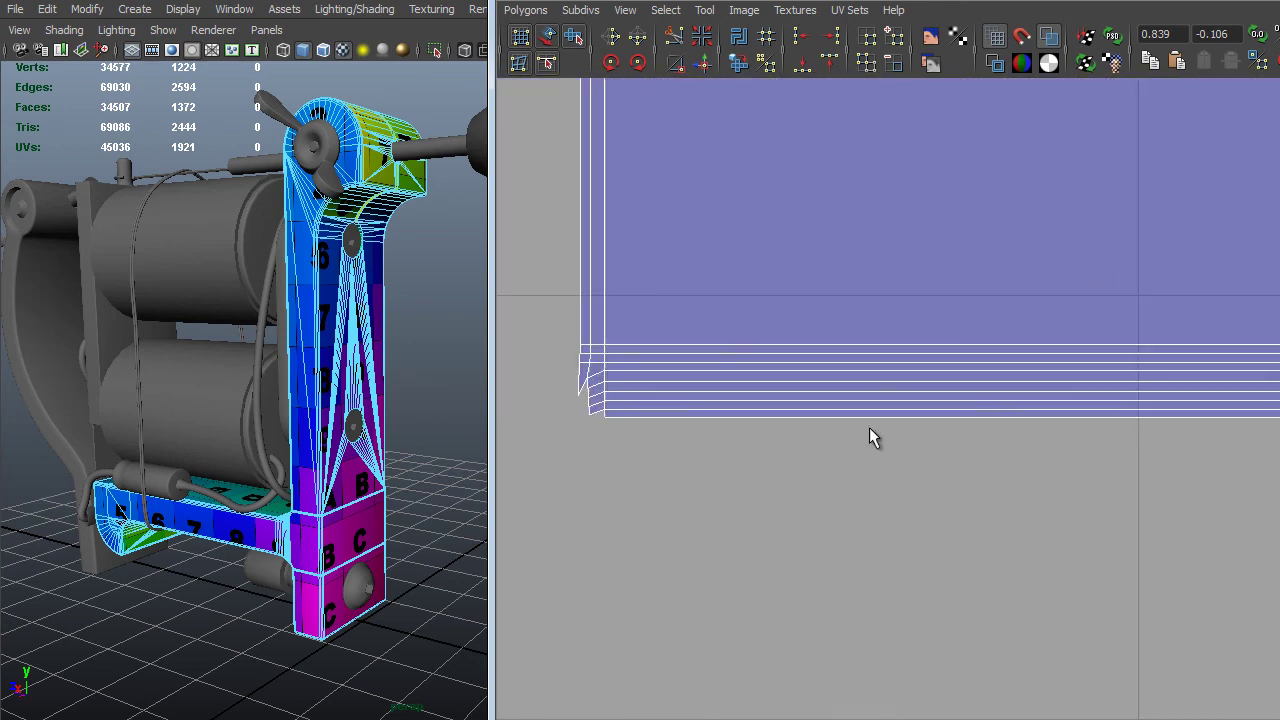
right_drag(609, 413, 618, 368)
drag(597, 412, 1131, 500)
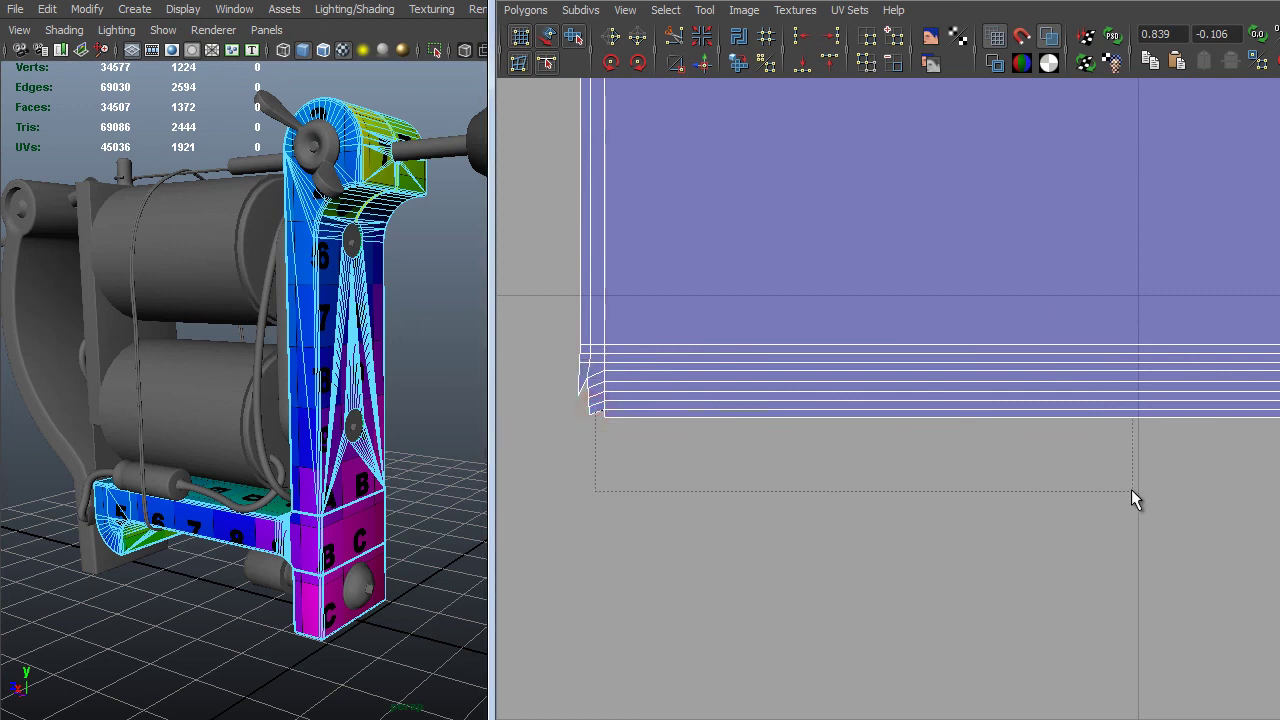
alt+middle_drag(1131, 500, 1204, 398)
shift+click(1199, 392)
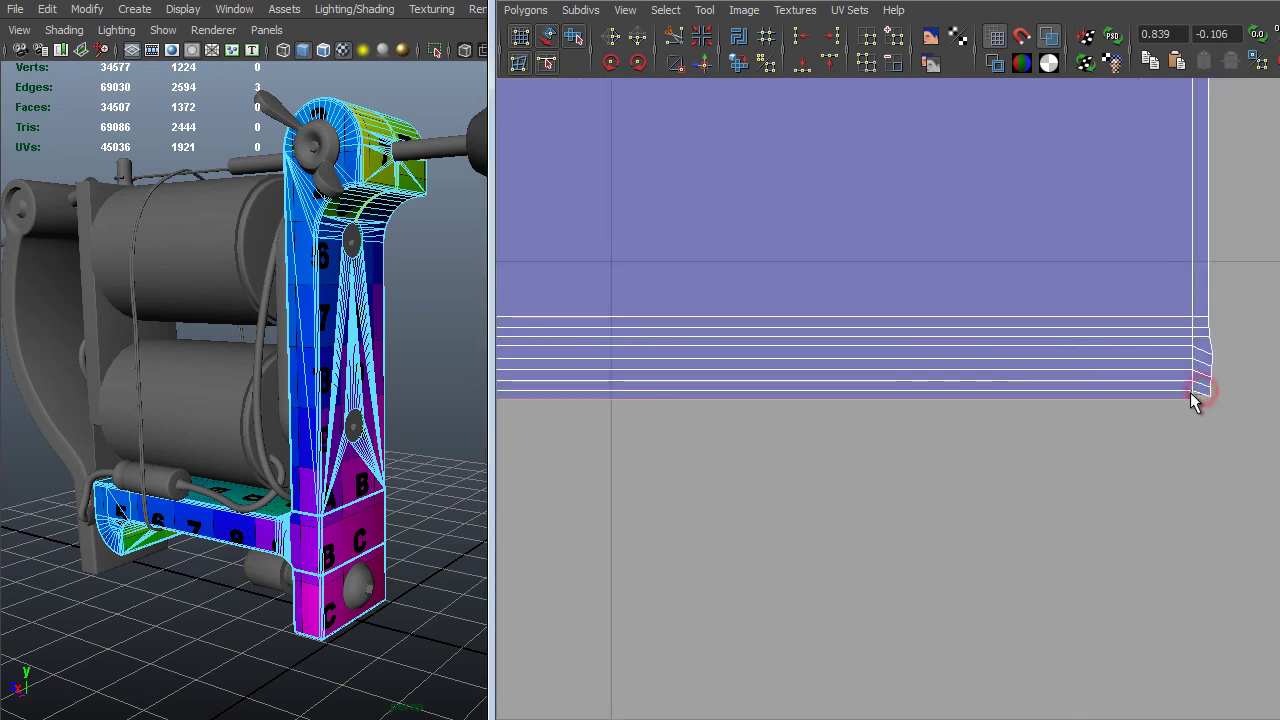
alt+middle_drag(714, 370, 971, 373)
shift+right_drag(884, 371, 879, 331)
alt+middle_drag(974, 408, 840, 368)
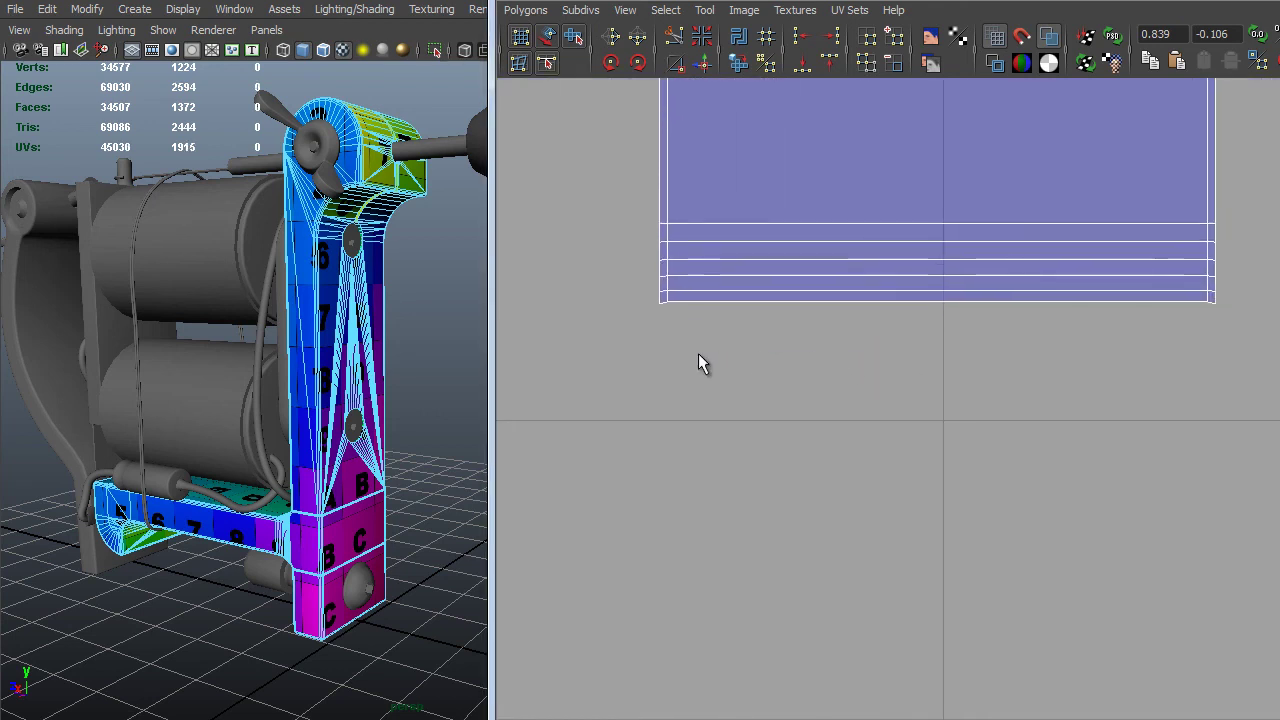
Select the strip's new bottom edges and repeat Move and Sew UVs to attach the section containing the round hole.
drag(665, 301, 1190, 356)
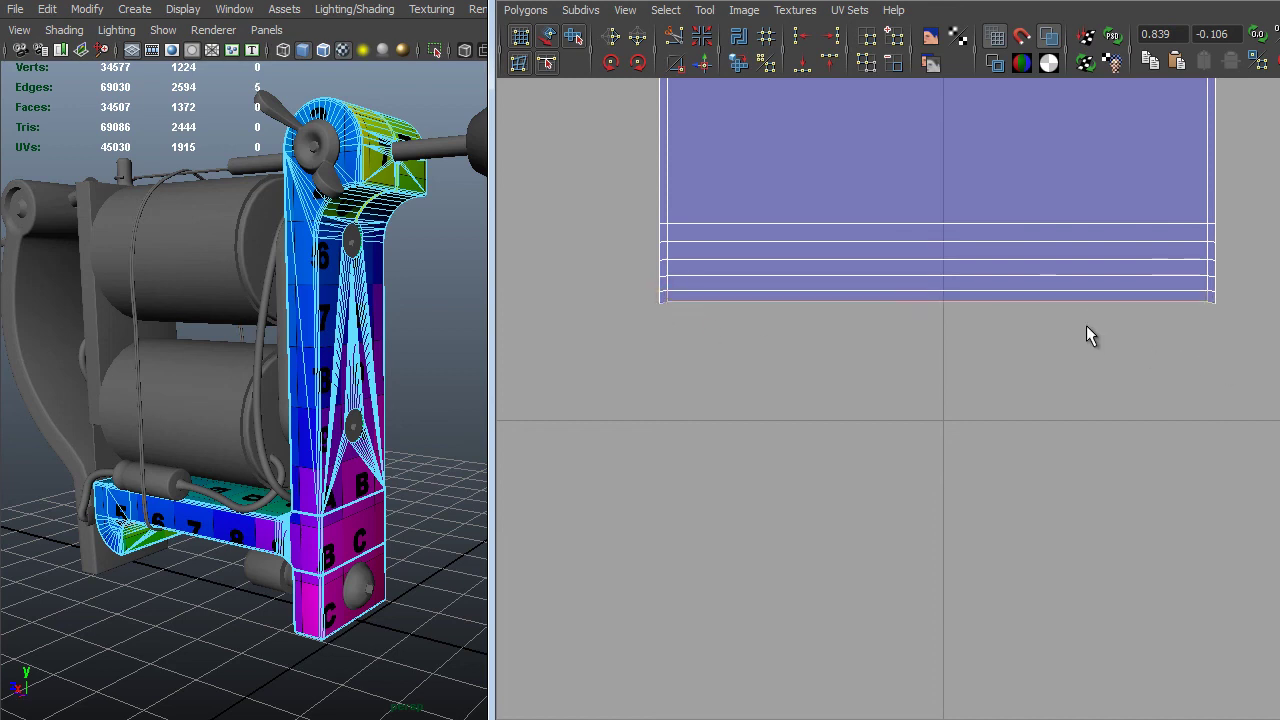
key(g)
alt+right_drag(897, 371, 931, 460)
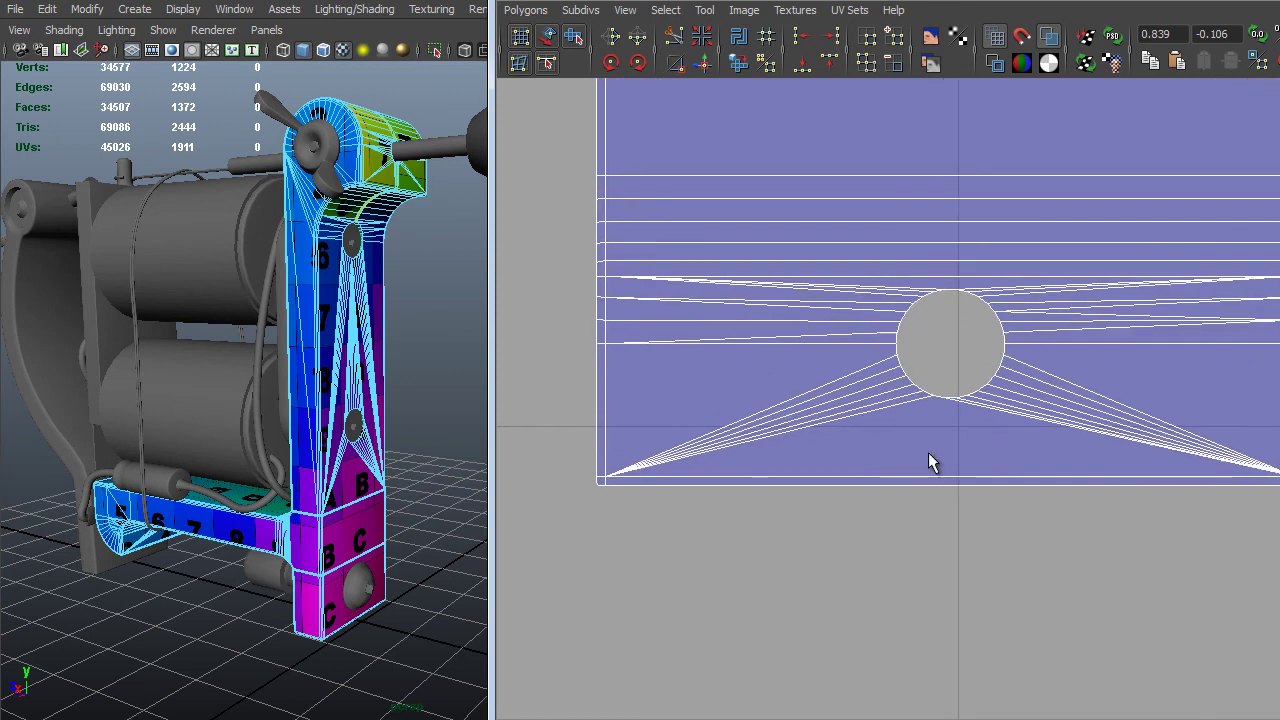
Inspect the extended front strip, the upper frame profile and the remaining loose shells across the UV layout.
alt+middle_drag(911, 405, 889, 286)
alt+right_drag(577, 368, 1023, 409)
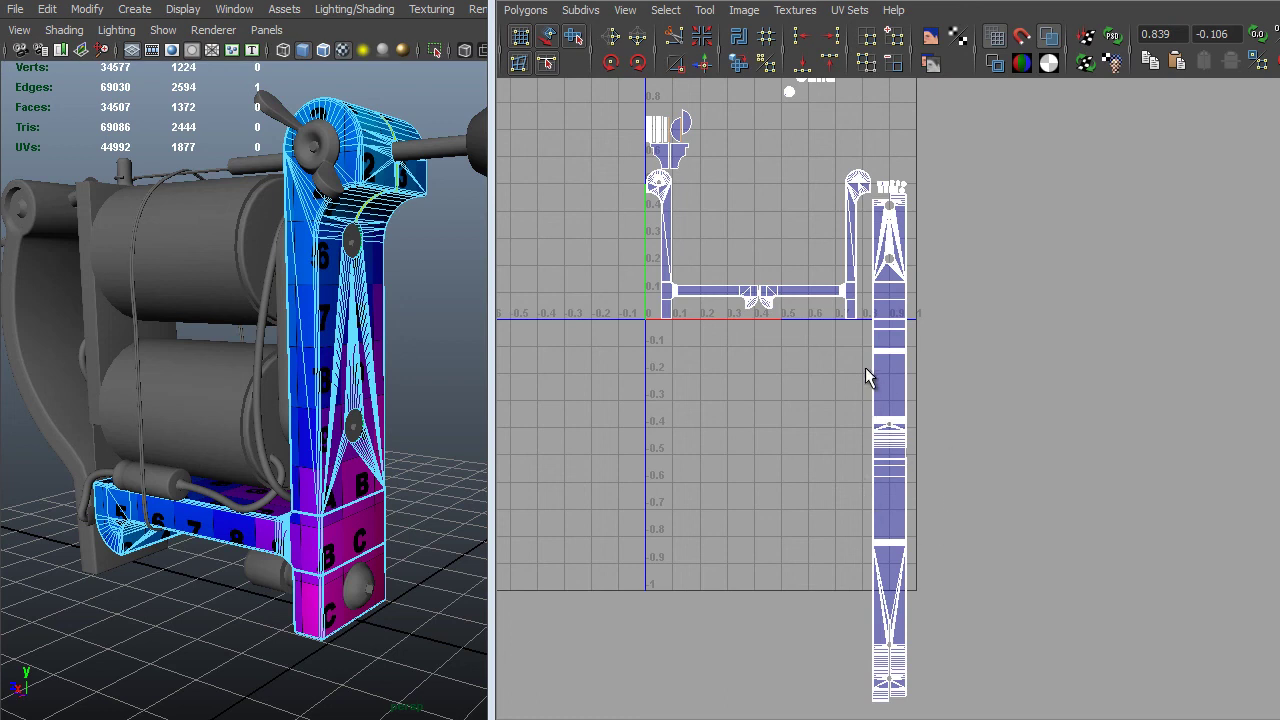
alt+right_drag(866, 371, 908, 306)
alt+middle_drag(908, 306, 843, 380)
alt+right_drag(843, 380, 893, 328)
alt+middle_drag(890, 319, 988, 378)
alt+right_drag(905, 414, 905, 364)
alt+middle_drag(870, 317, 1131, 337)
alt+right_drag(906, 398, 895, 369)
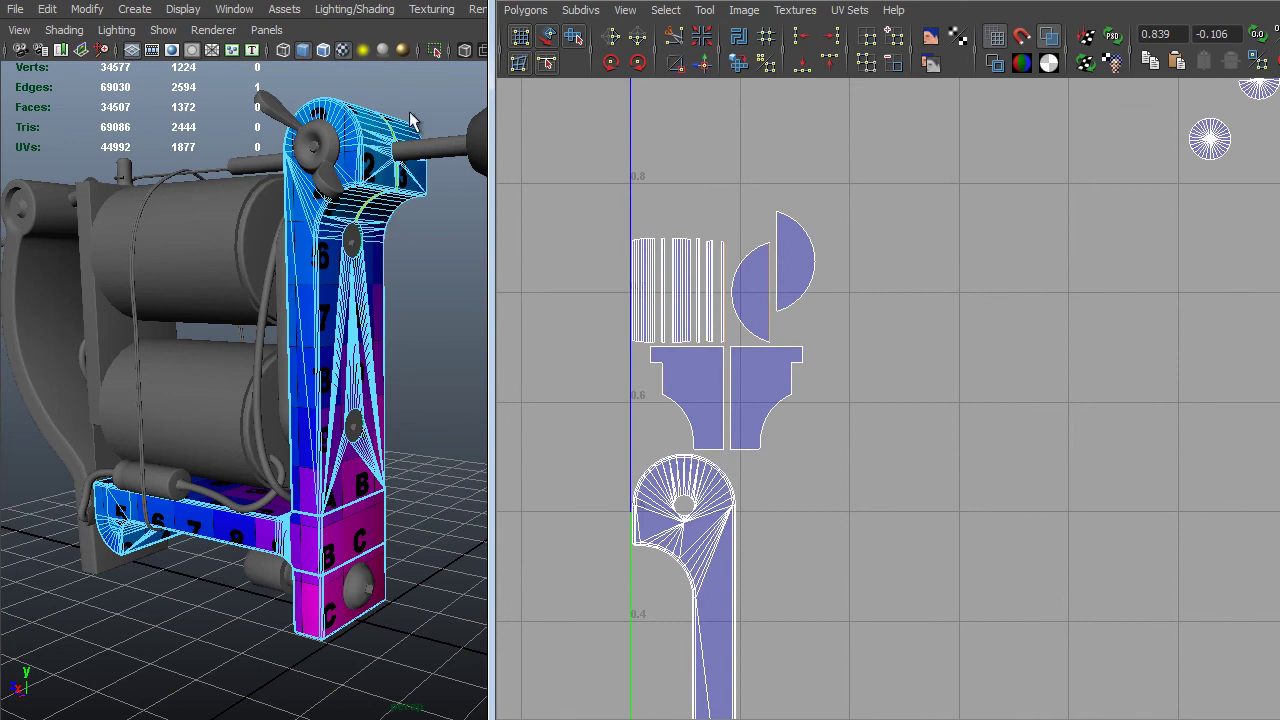
alt+middle_drag(1259, 172, 731, 479)
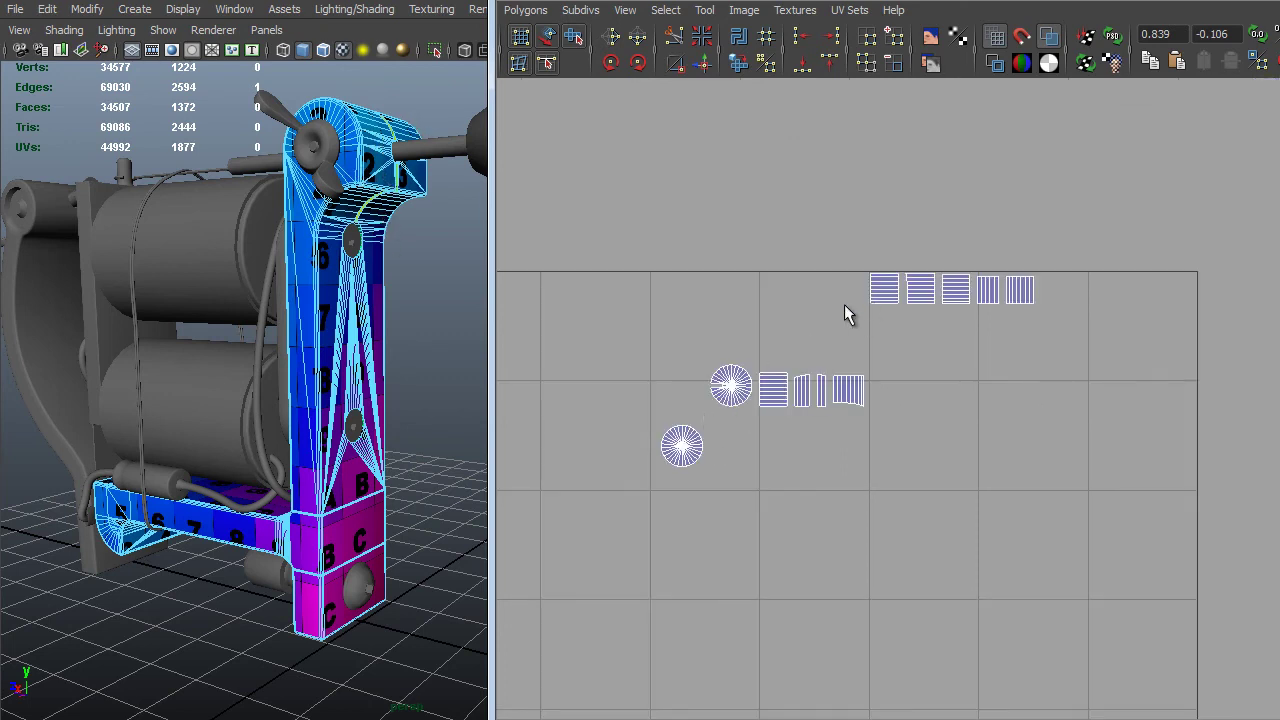
alt+right_drag(925, 437, 880, 370)
alt+middle_drag(917, 640, 862, 463)
alt+right_drag(831, 357, 996, 634)
alt+middle_drag(947, 430, 957, 314)
alt+middle_drag(944, 654, 909, 294)
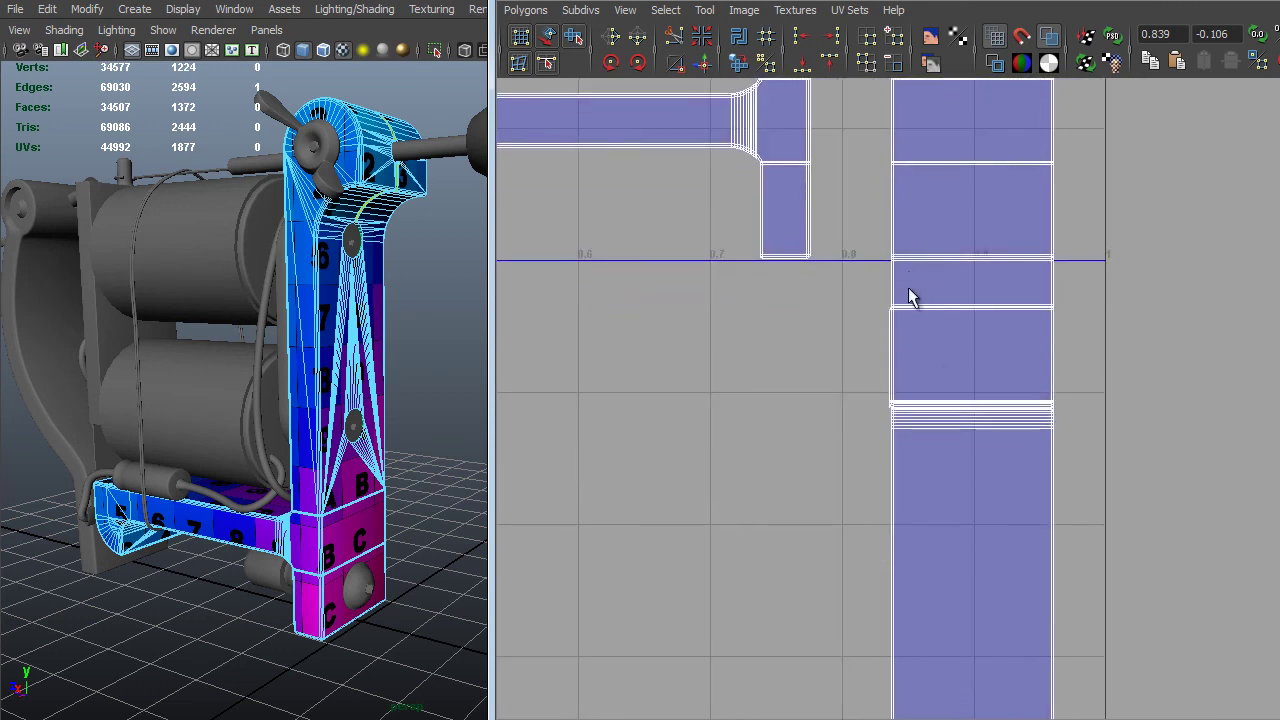
Examine the front strip's protruding left border, comparing its upper and lower corners with the side profile shell's rounded bottom.
alt+right_drag(909, 294, 1006, 251)
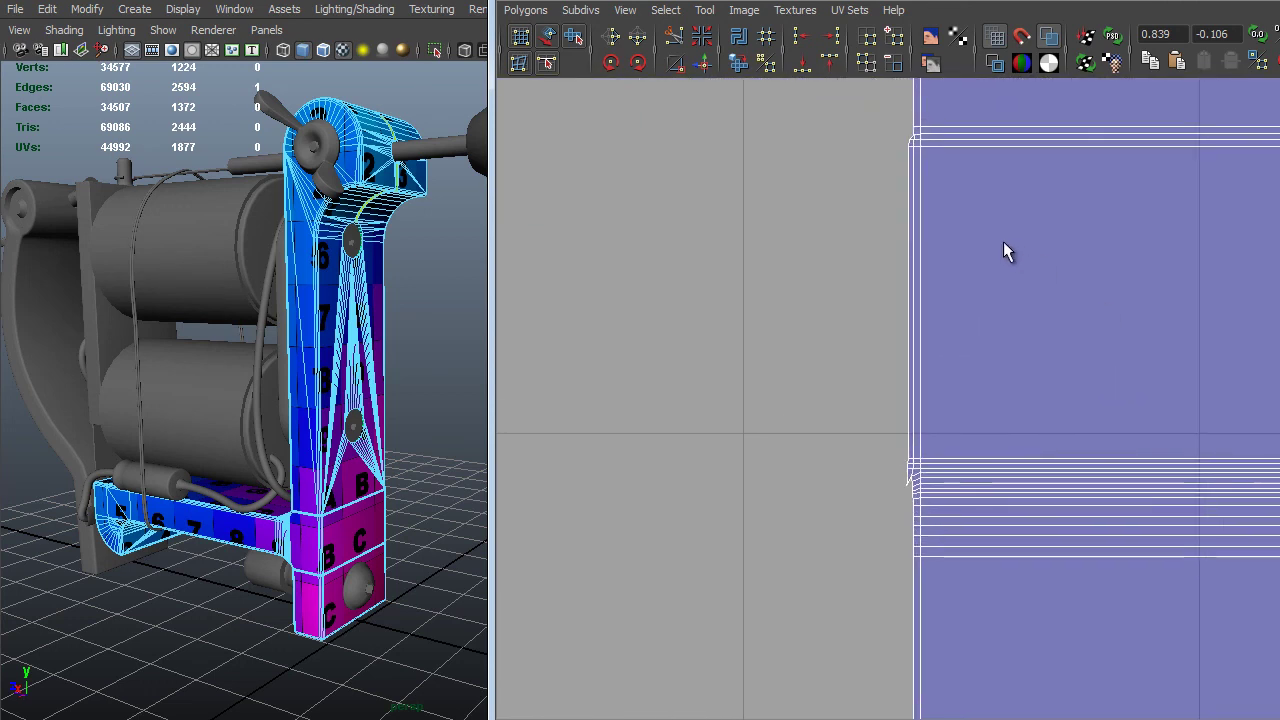
alt+middle_drag(800, 324, 955, 282)
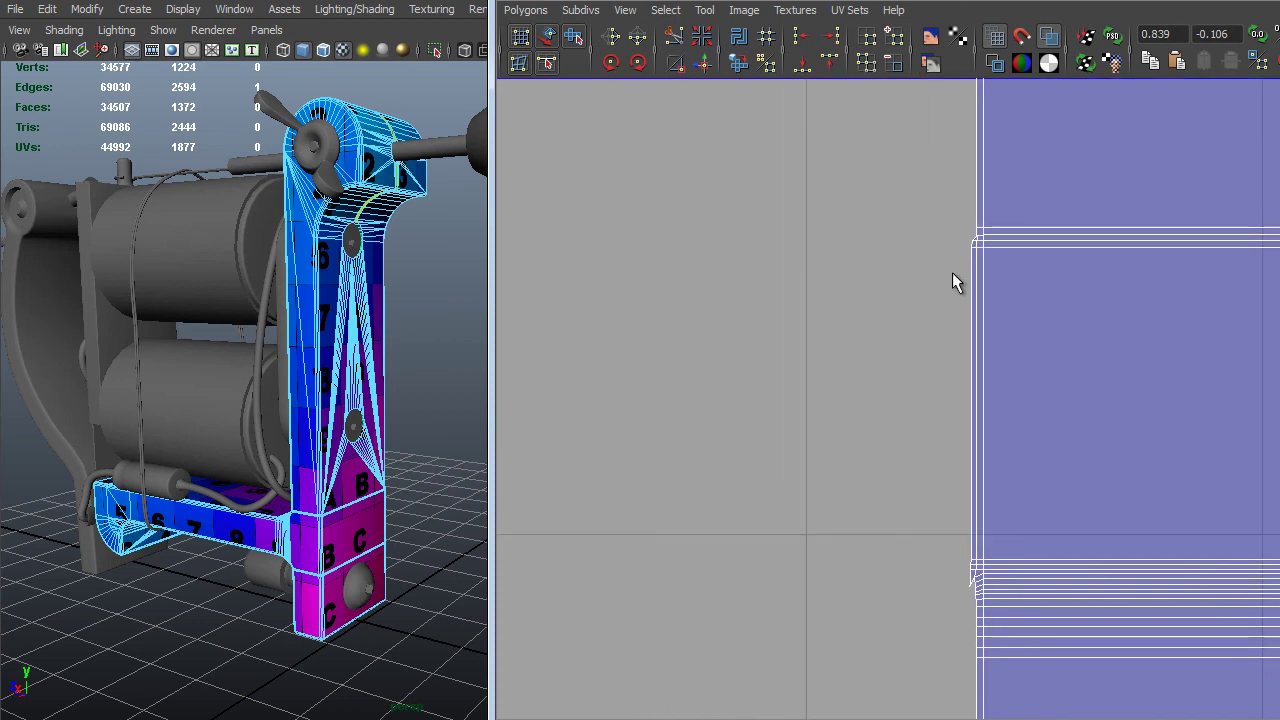
alt+right_drag(926, 438, 991, 377)
alt+middle_drag(991, 377, 1068, 490)
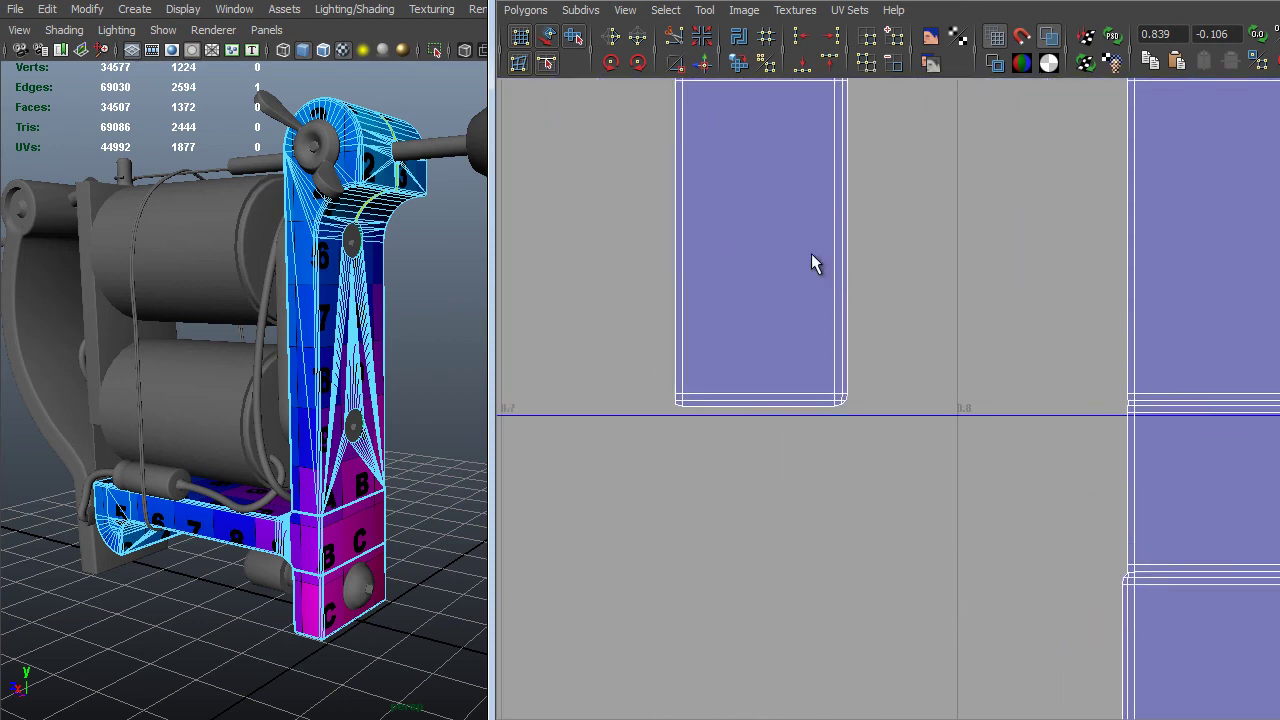
alt+right_drag(814, 263, 771, 286)
alt+right_drag(930, 535, 917, 217)
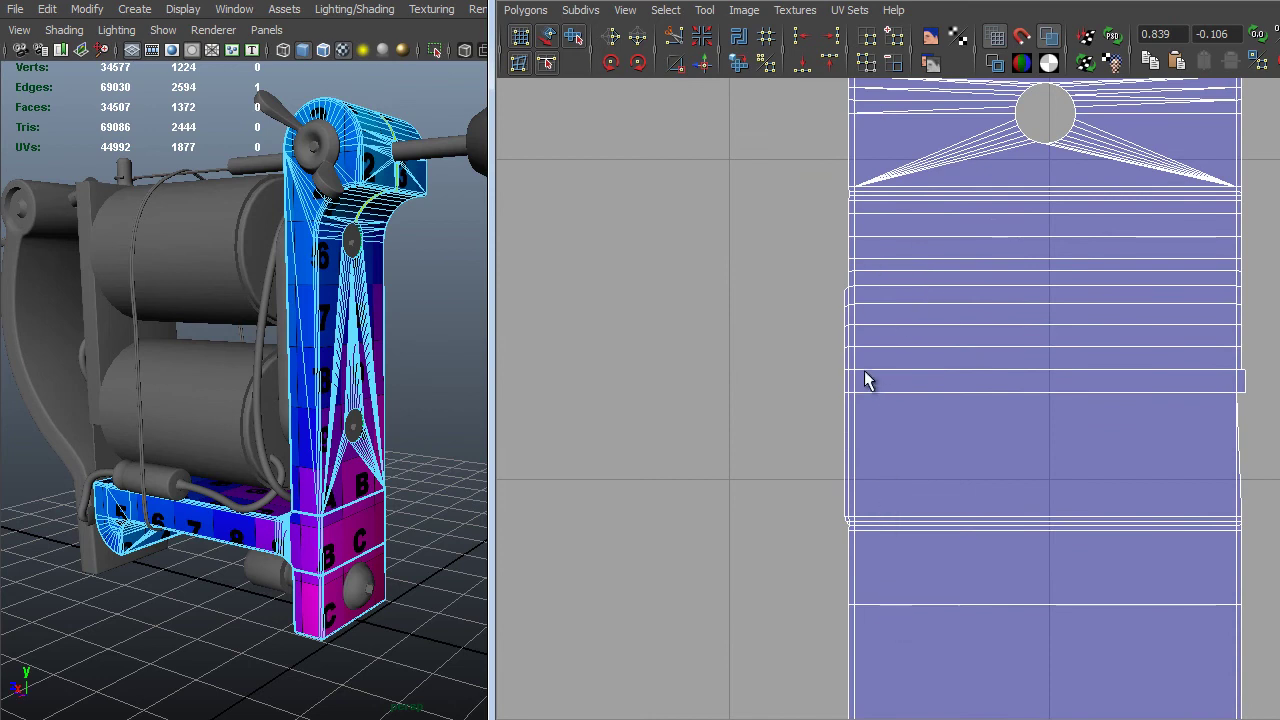
alt+right_drag(846, 263, 452, 196)
alt+middle_drag(870, 197, 877, 571)
alt+middle_drag(835, 362, 826, 611)
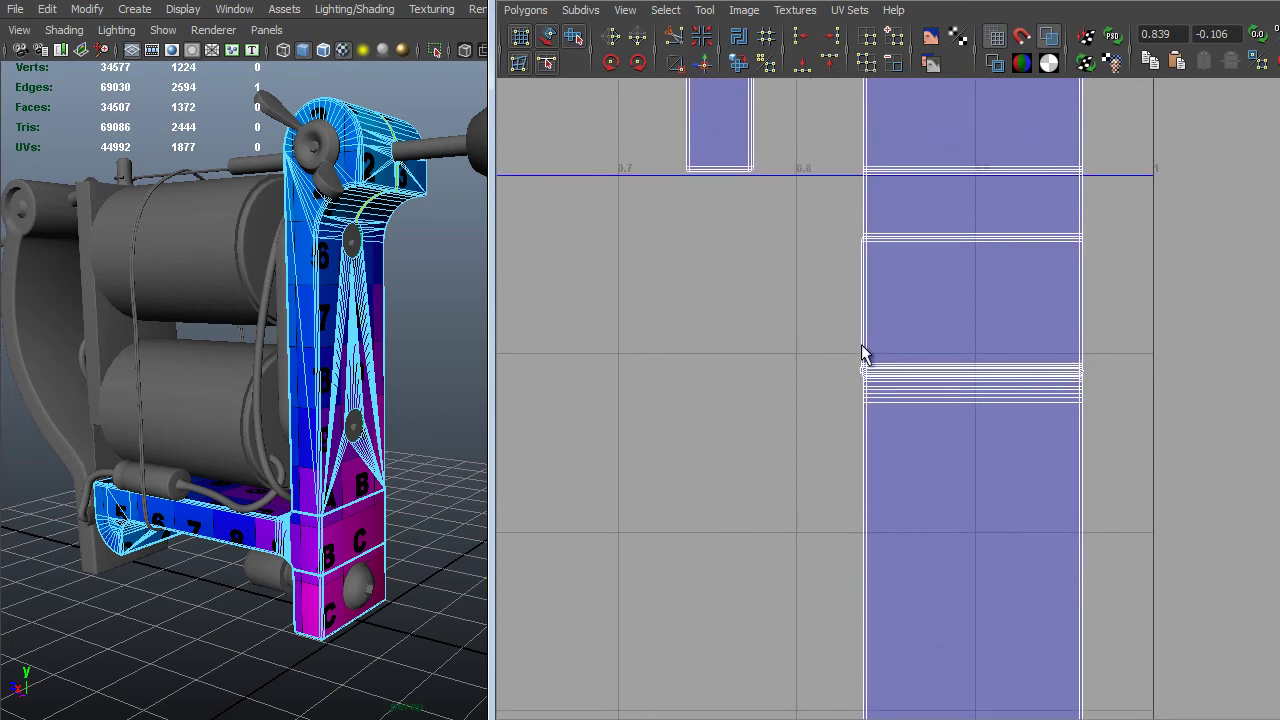
alt+right_drag(863, 347, 940, 580)
alt+right_drag(766, 357, 911, 343)
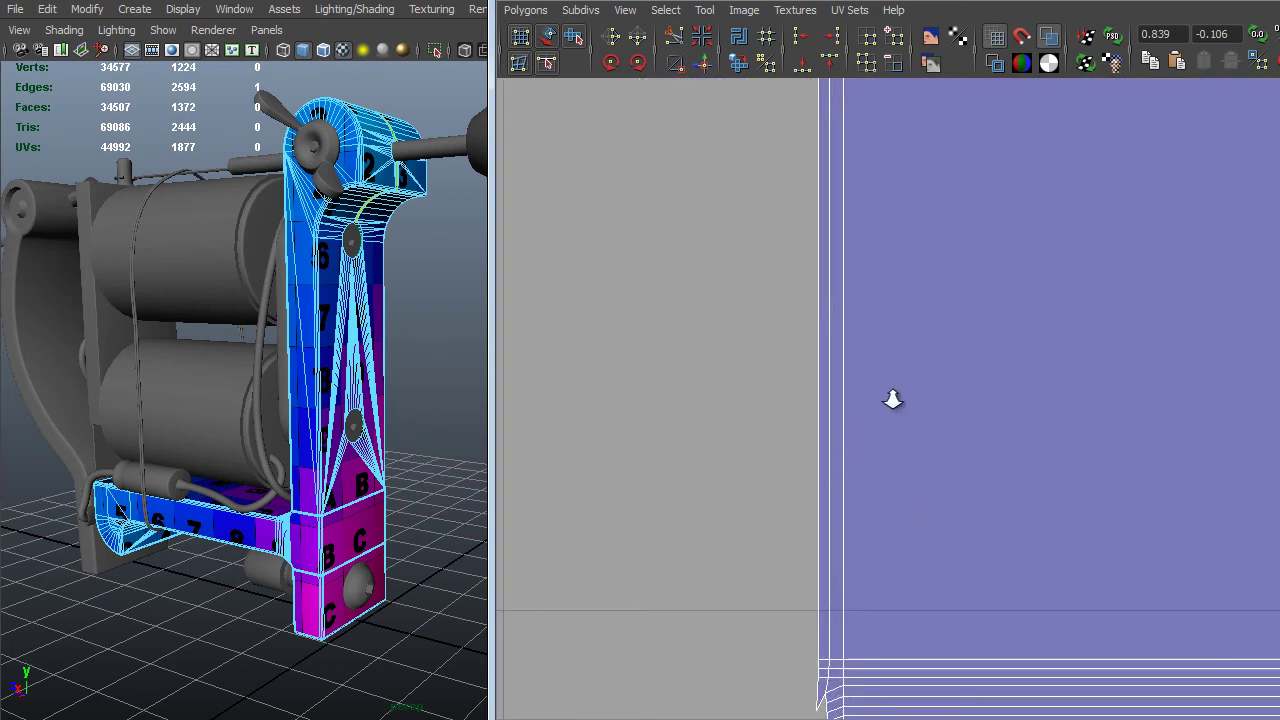
alt+middle_drag(894, 400, 898, 596)
alt+right_drag(834, 228, 833, 301)
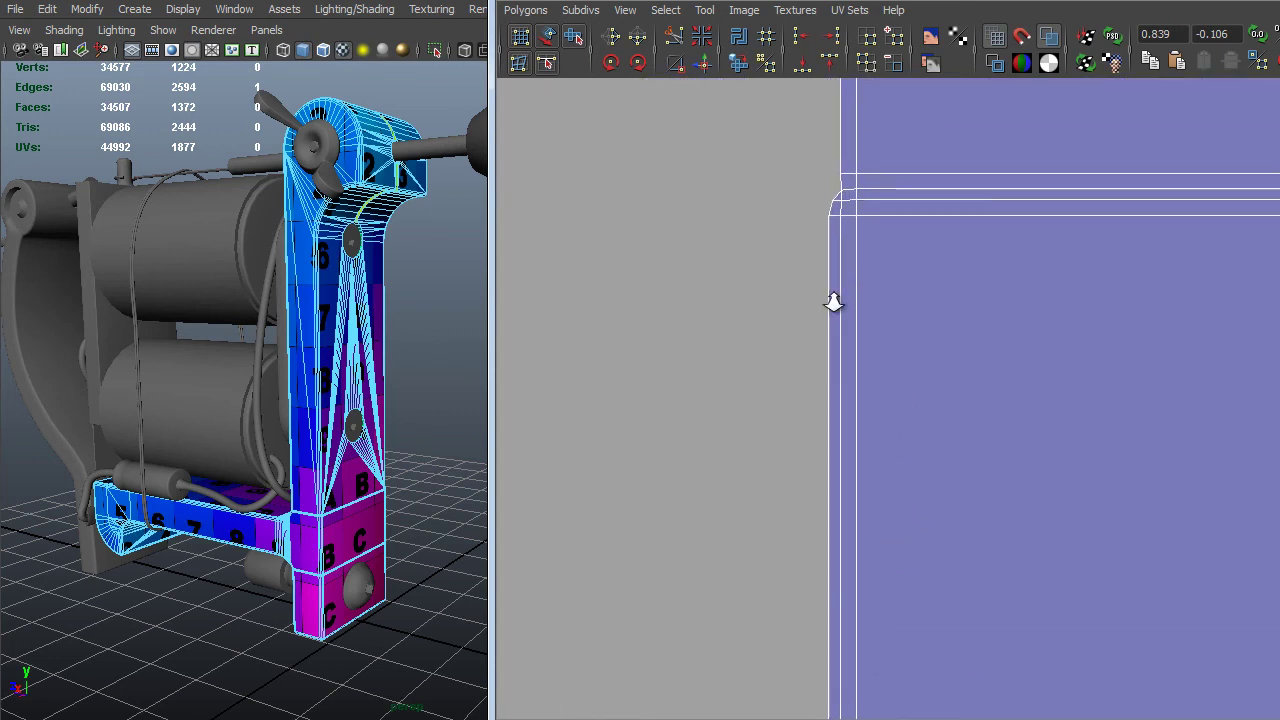
alt+middle_drag(900, 325, 917, 418)
alt+right_drag(918, 418, 965, 362)
alt+middle_drag(878, 292, 906, 364)
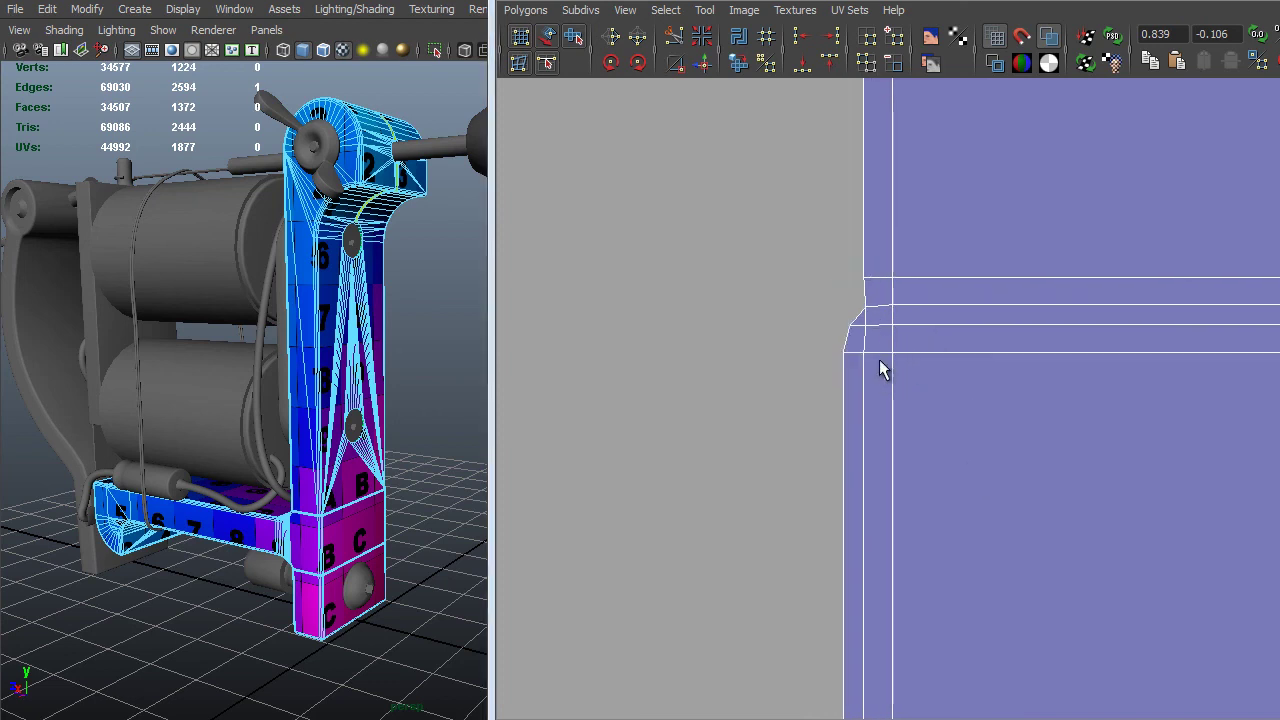
Select the inner border-line UVs at the upper and lower ends of the strip's protruding left section and cut them.
right_click(851, 307)
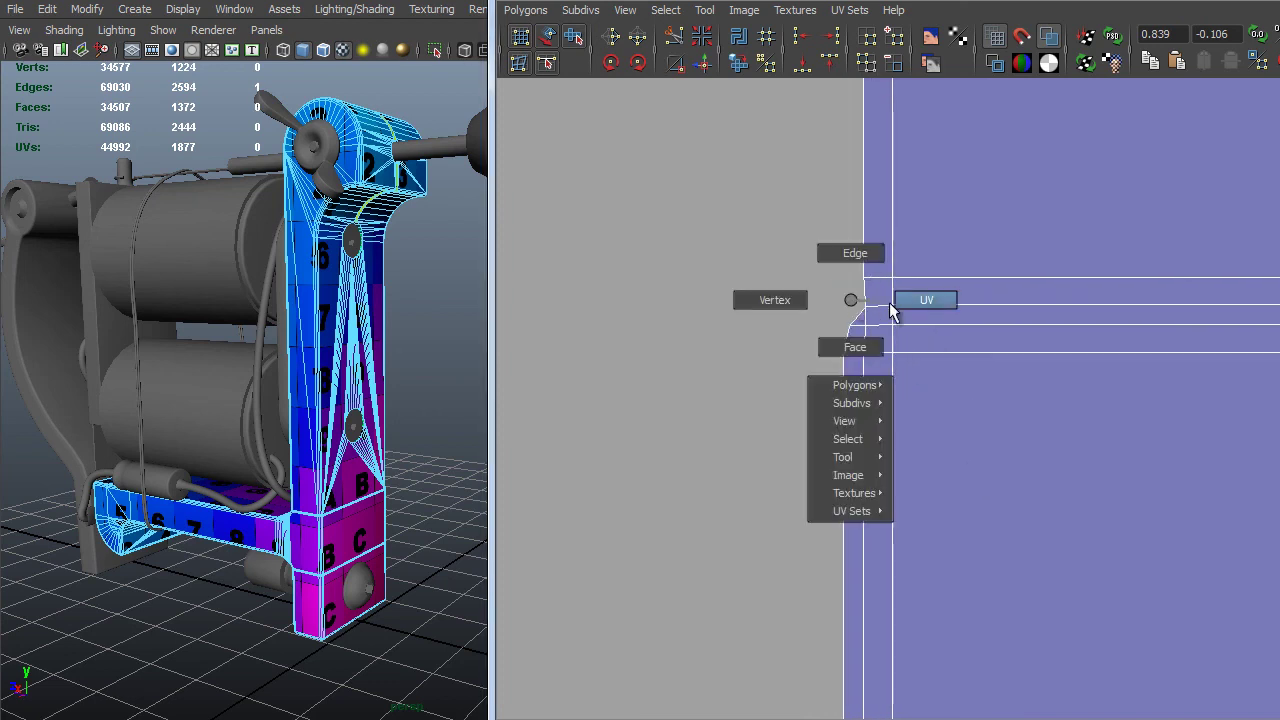
click(929, 304)
scroll(890, 380, up, 1)
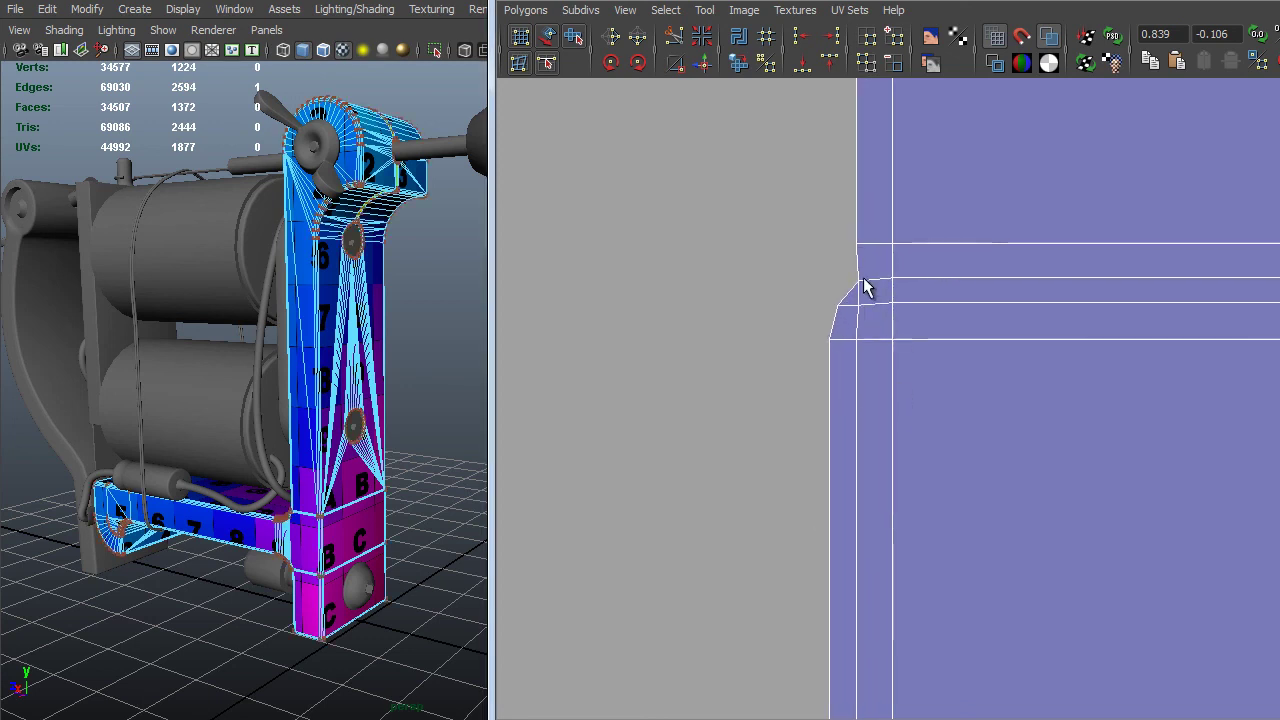
drag(866, 273, 843, 546)
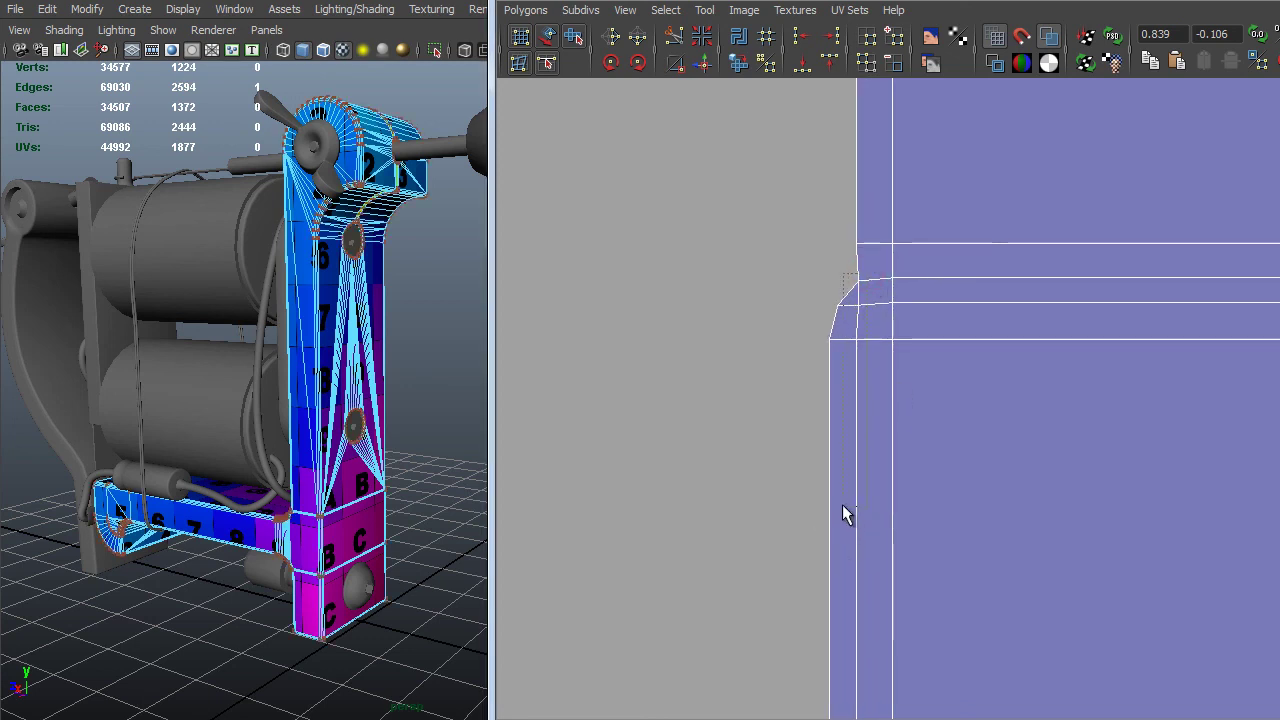
alt+right_drag(930, 552, 878, 340)
alt+middle_drag(878, 340, 988, 54)
alt+middle_drag(1018, 511, 980, 206)
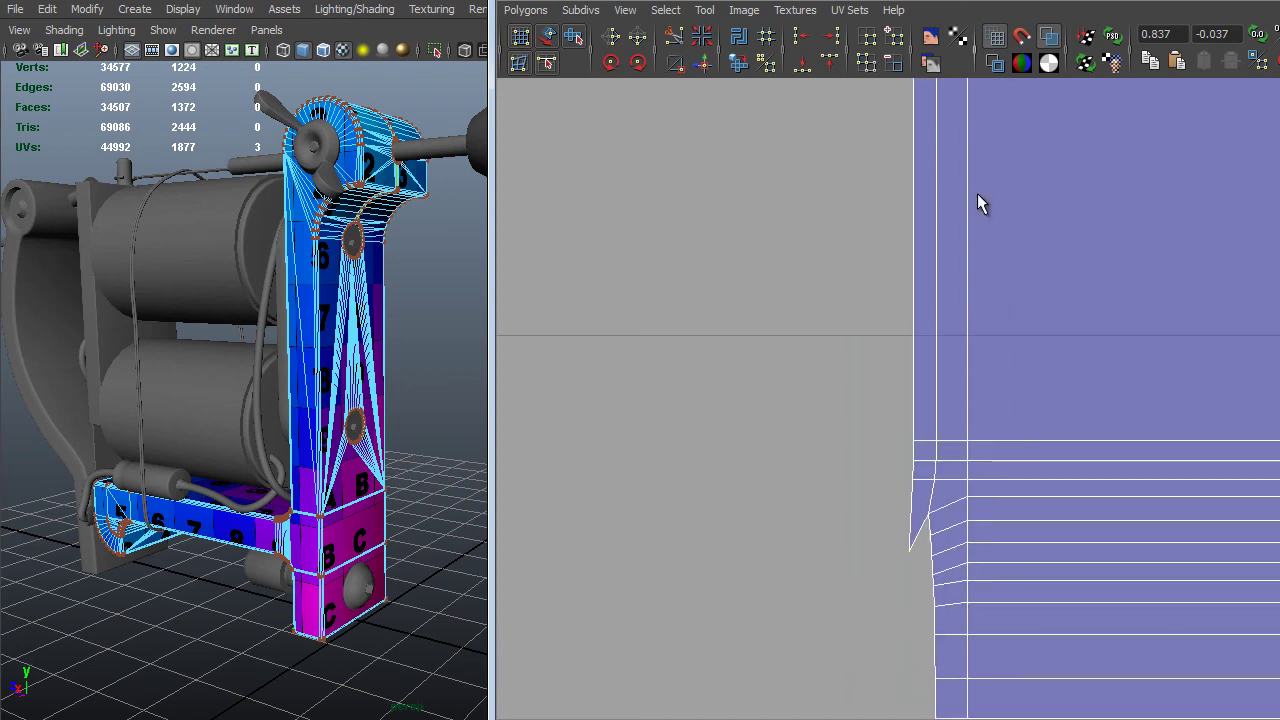
alt+right_drag(966, 267, 1046, 406)
click(969, 437)
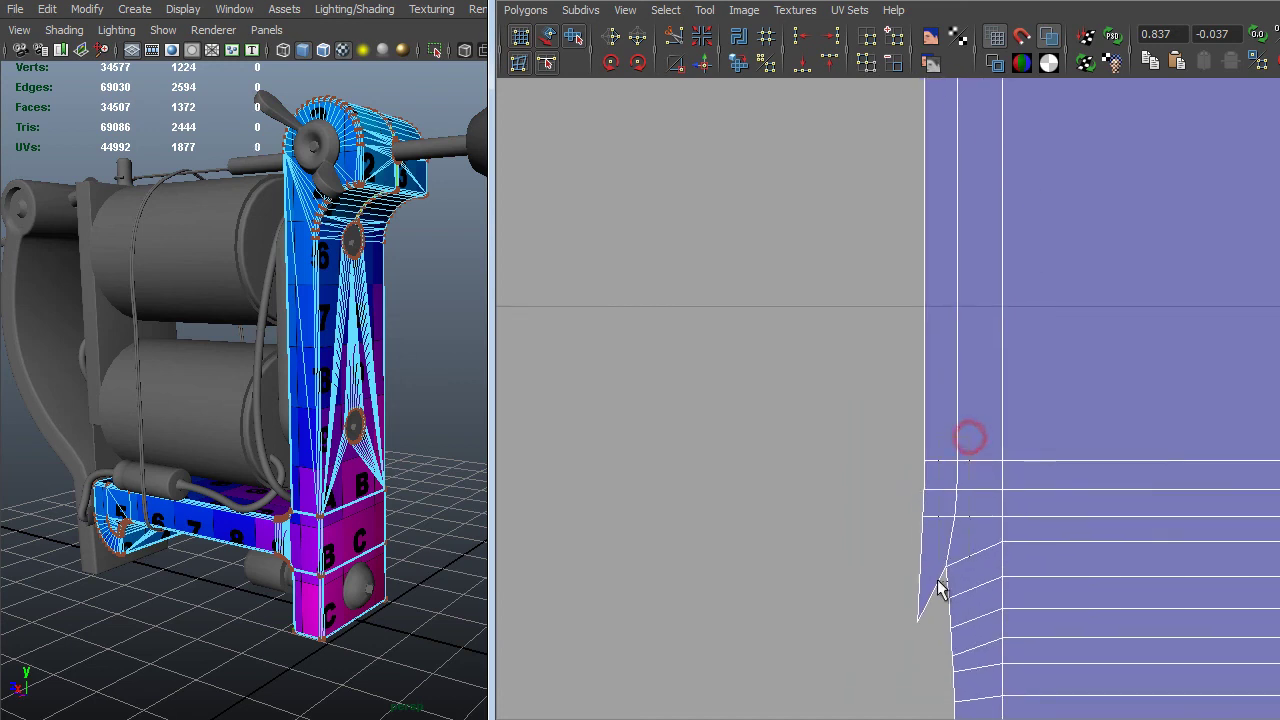
alt+right_drag(1042, 553, 720, 305)
alt+middle_drag(978, 323, 966, 637)
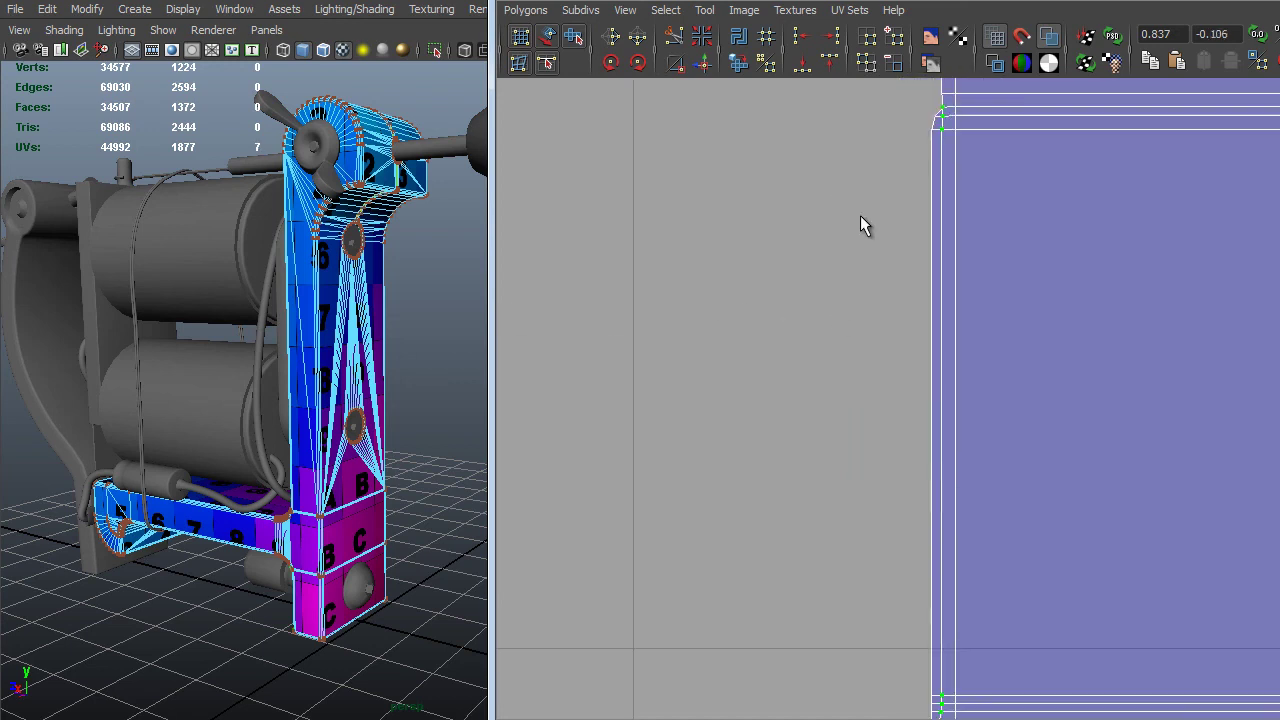
click(674, 40)
Examine the cut edges at the protruding section's upper corner, checking the vertical line and the short horizontal edges.
alt+right_drag(991, 211, 1096, 236)
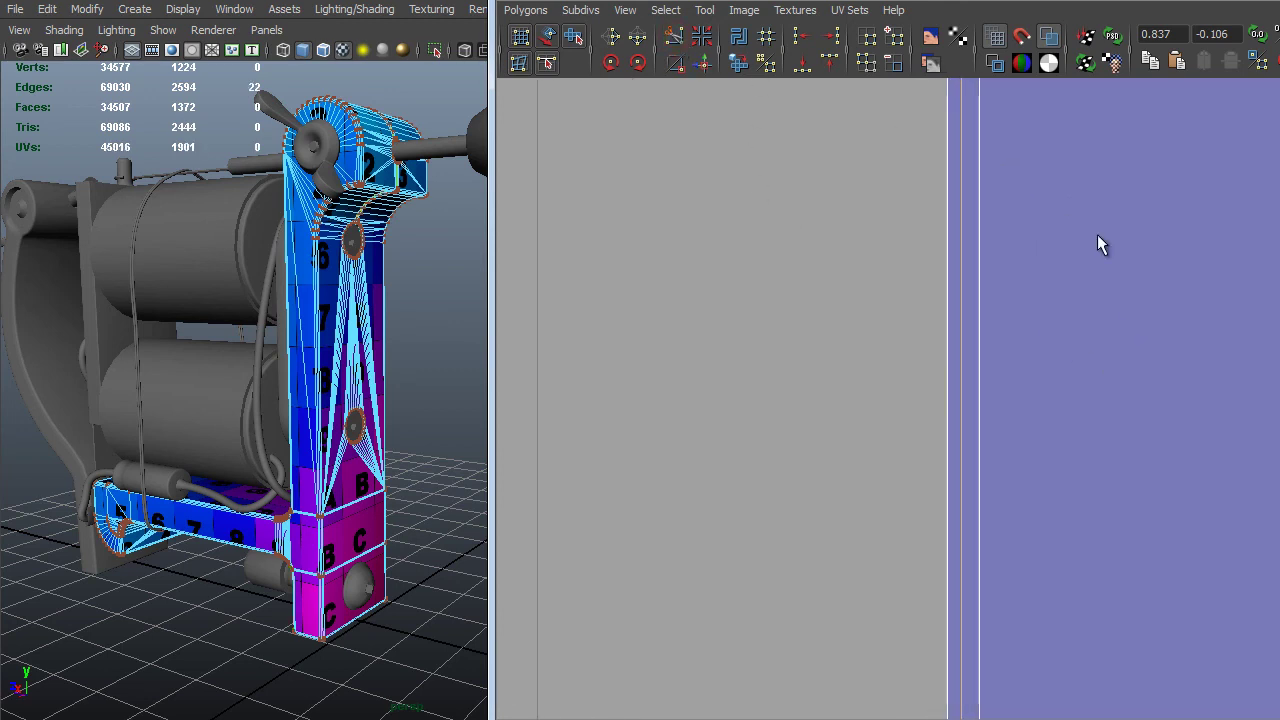
alt+middle_drag(988, 95, 997, 344)
alt+right_drag(911, 477, 1008, 470)
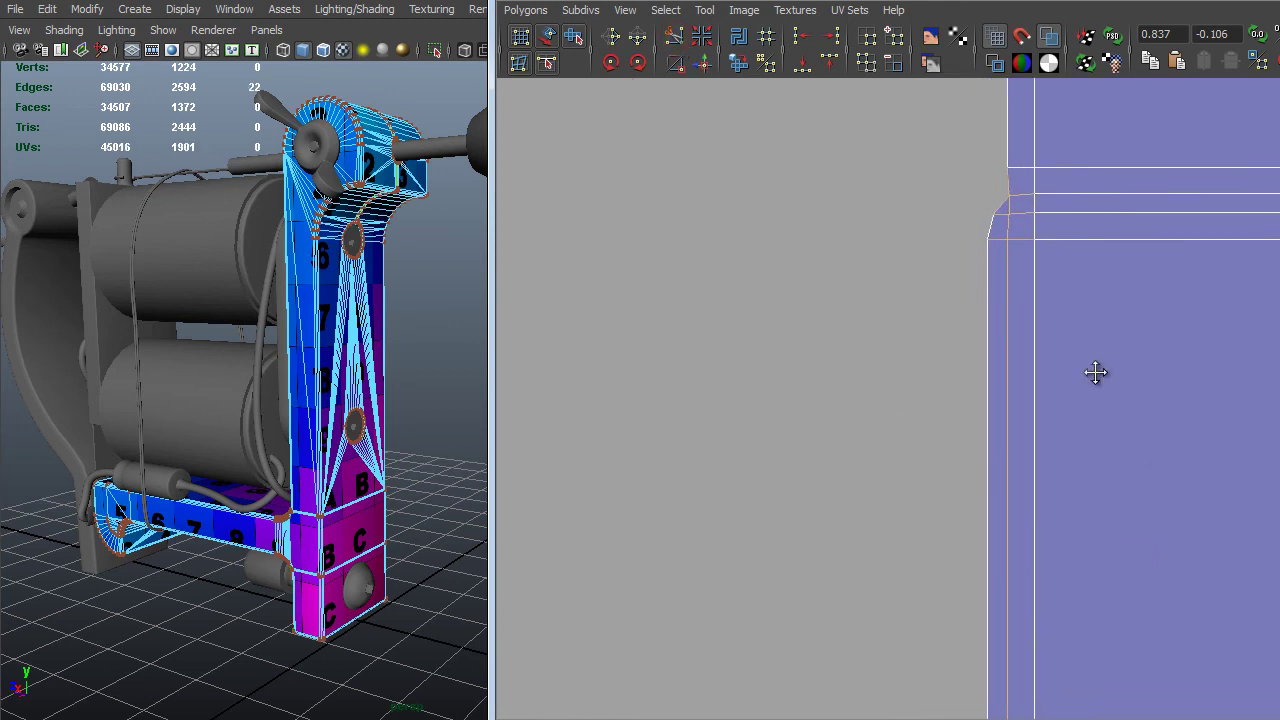
alt+middle_drag(1094, 371, 954, 467)
alt+right_drag(954, 467, 1036, 458)
alt+middle_drag(943, 330, 973, 342)
alt+right_drag(952, 342, 992, 325)
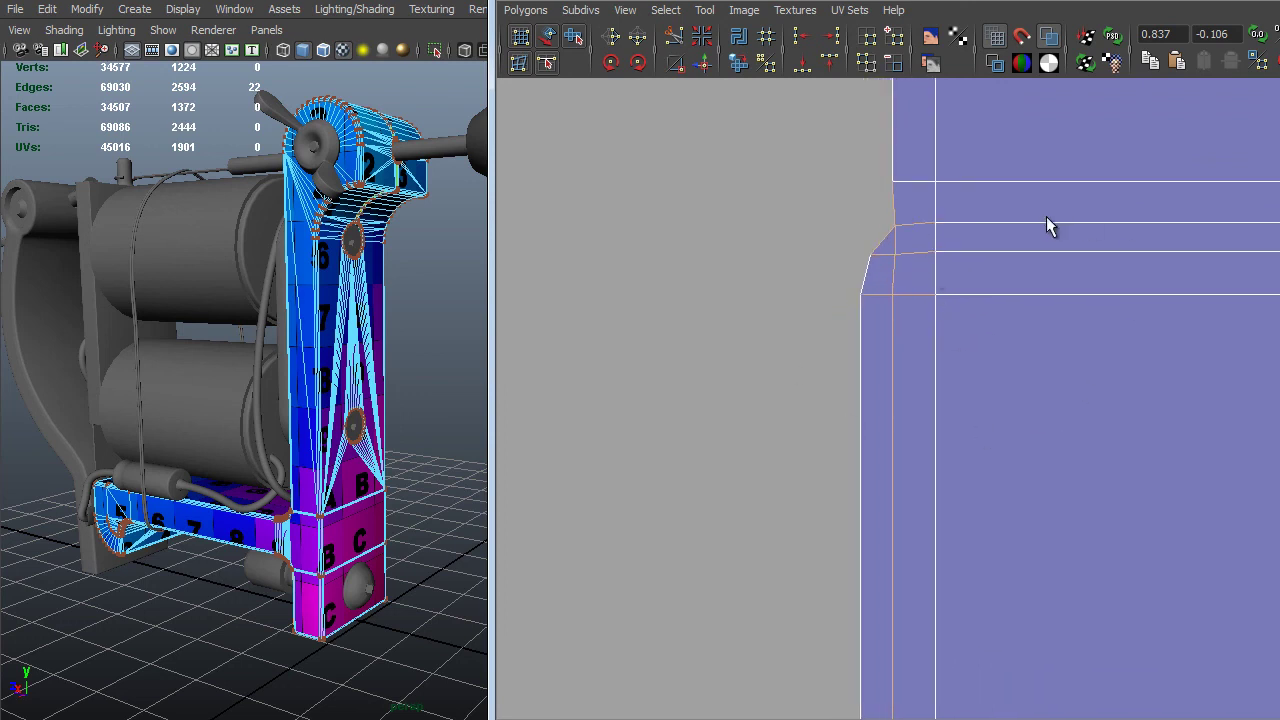
scroll(907, 246, up, 1)
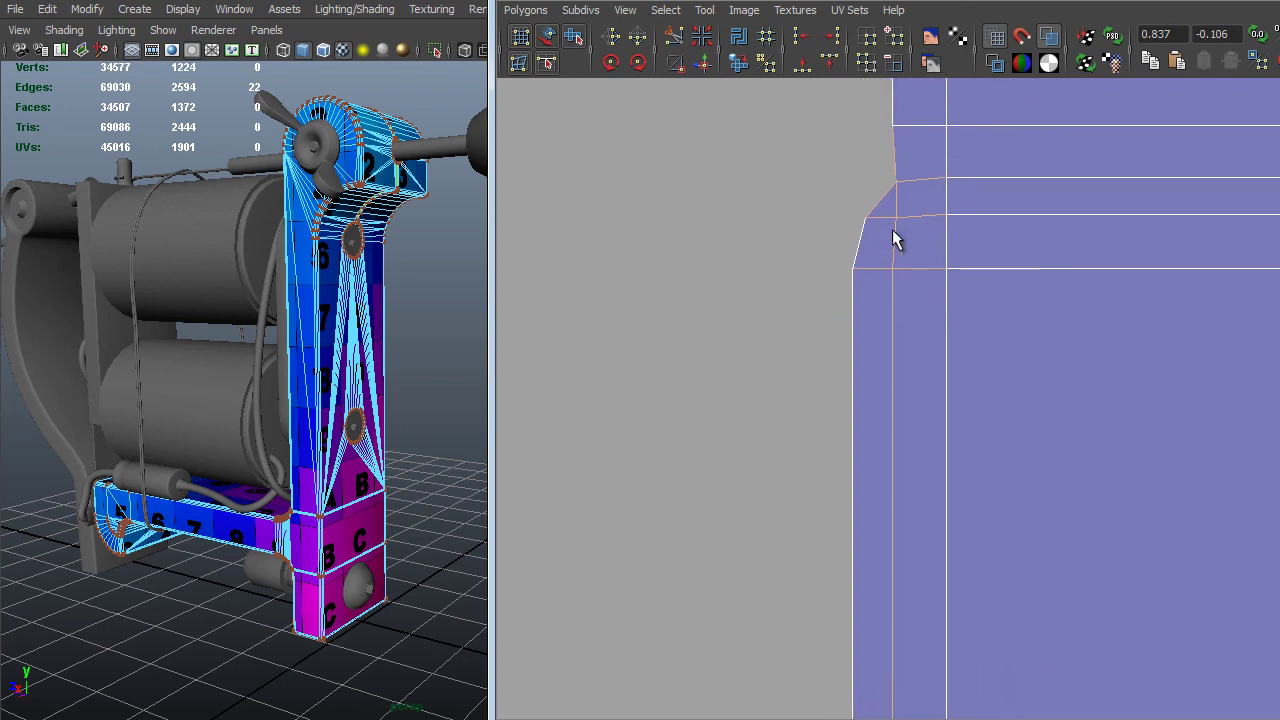
click(881, 291)
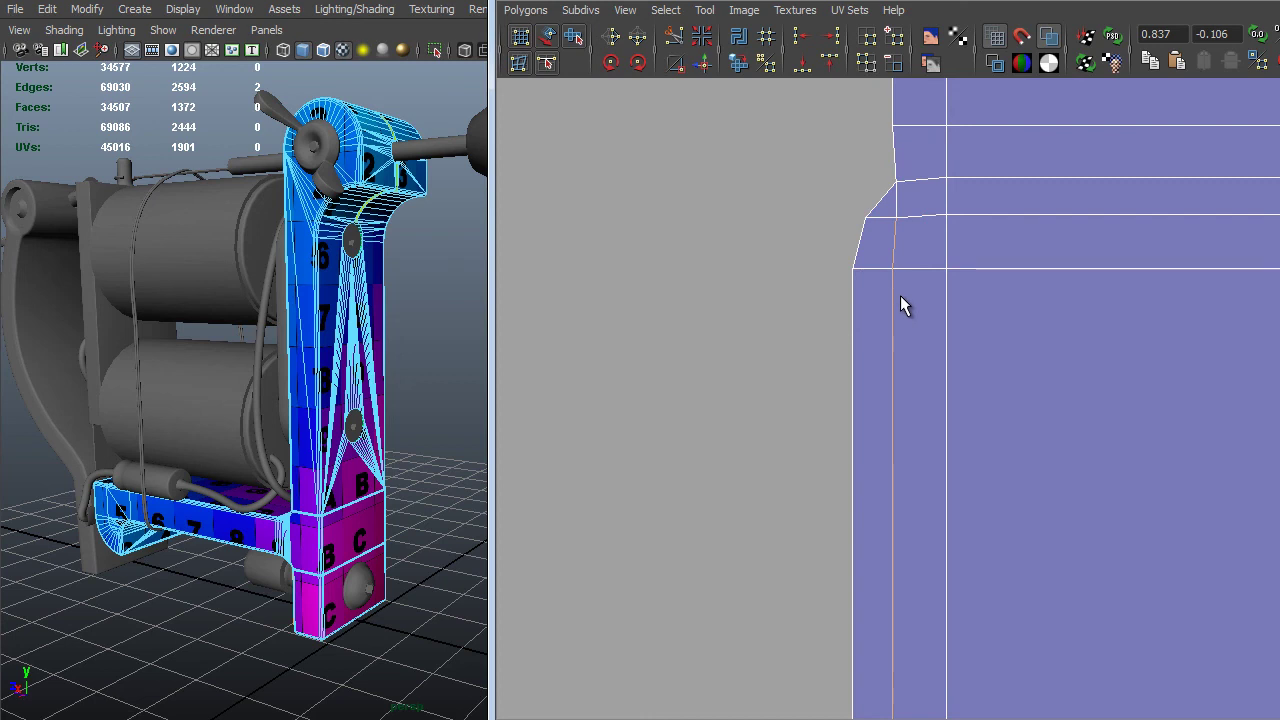
click(869, 254)
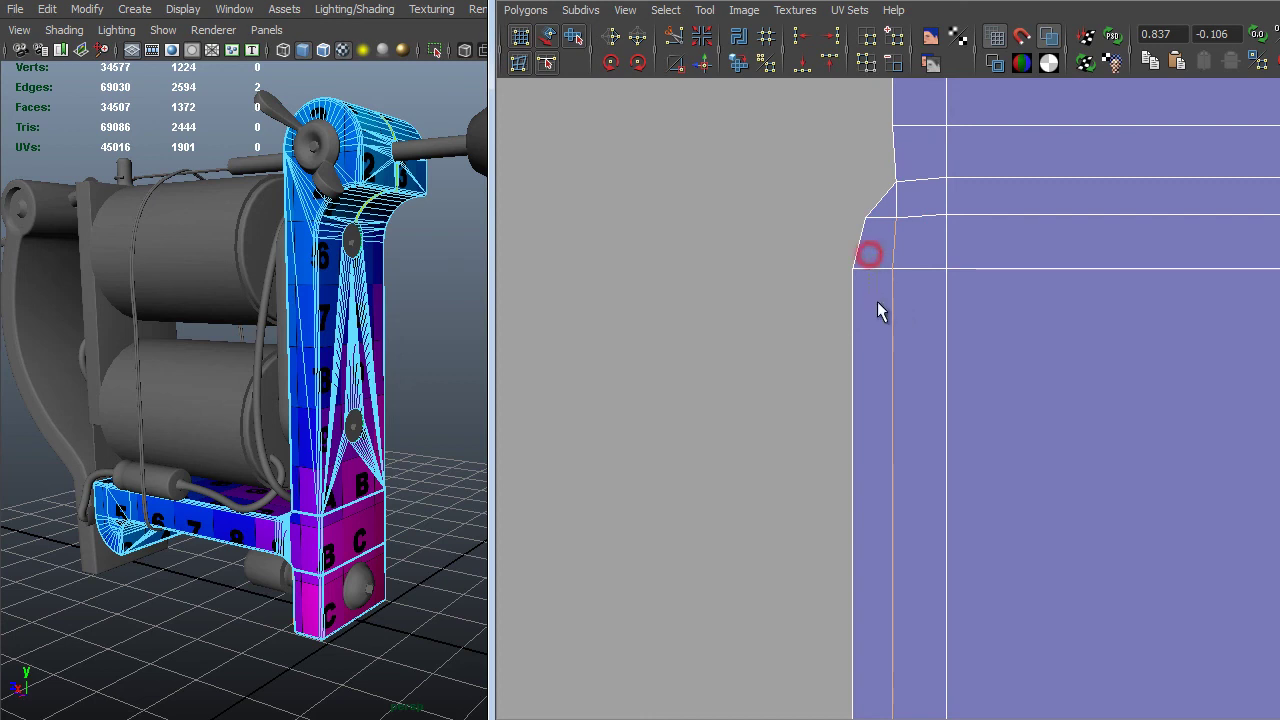
click(913, 254)
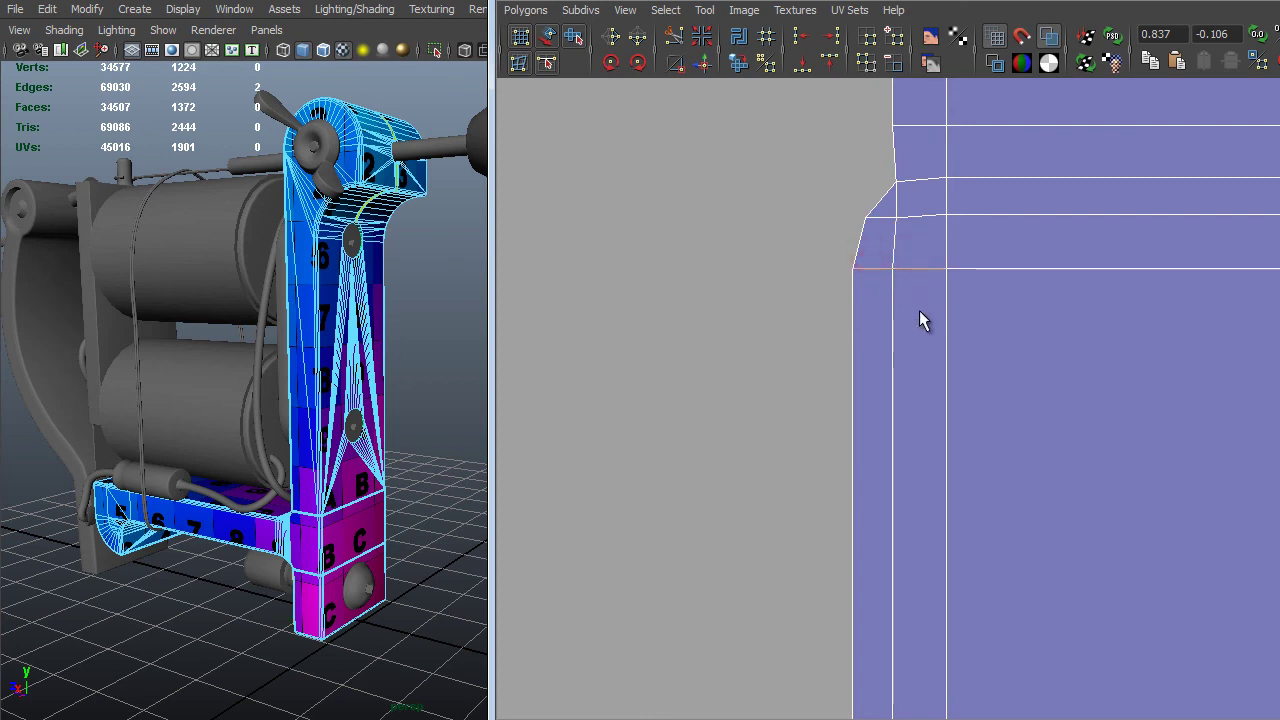
alt+right_drag(918, 308, 985, 358)
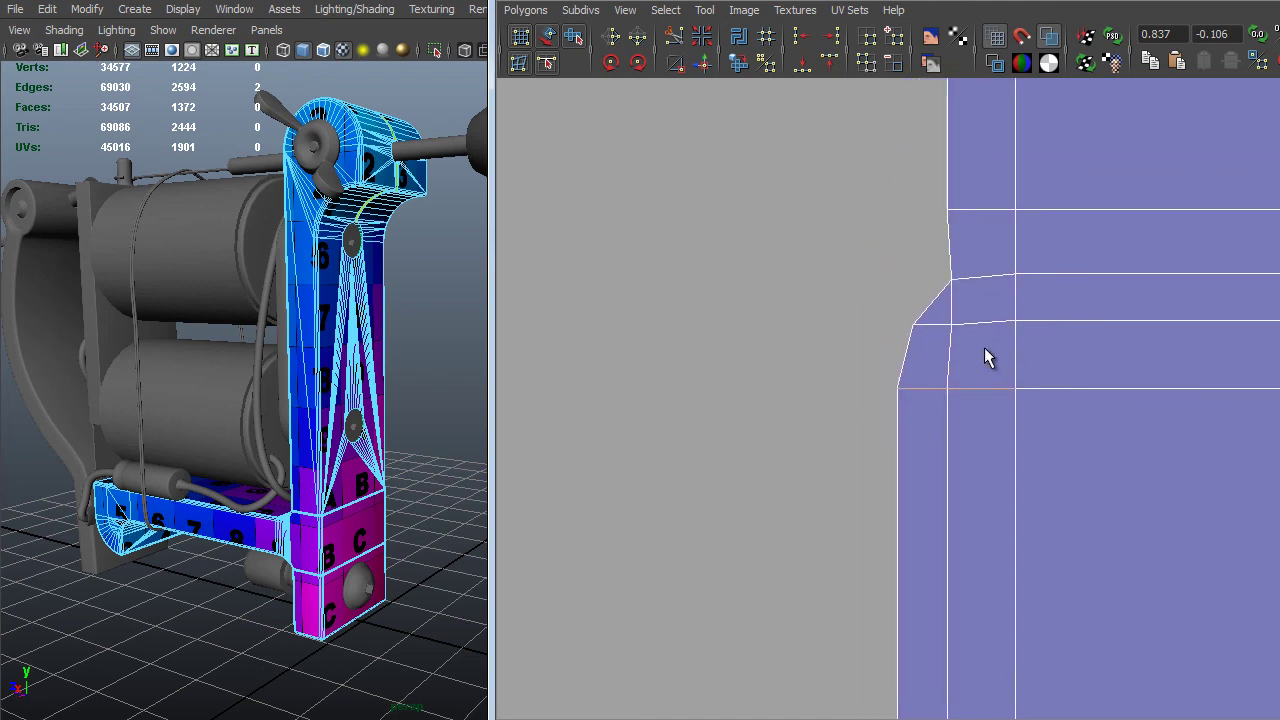
Sew the short horizontal edges on both sides of the vertical cut line at the protruding section's upper corner.
click(941, 312)
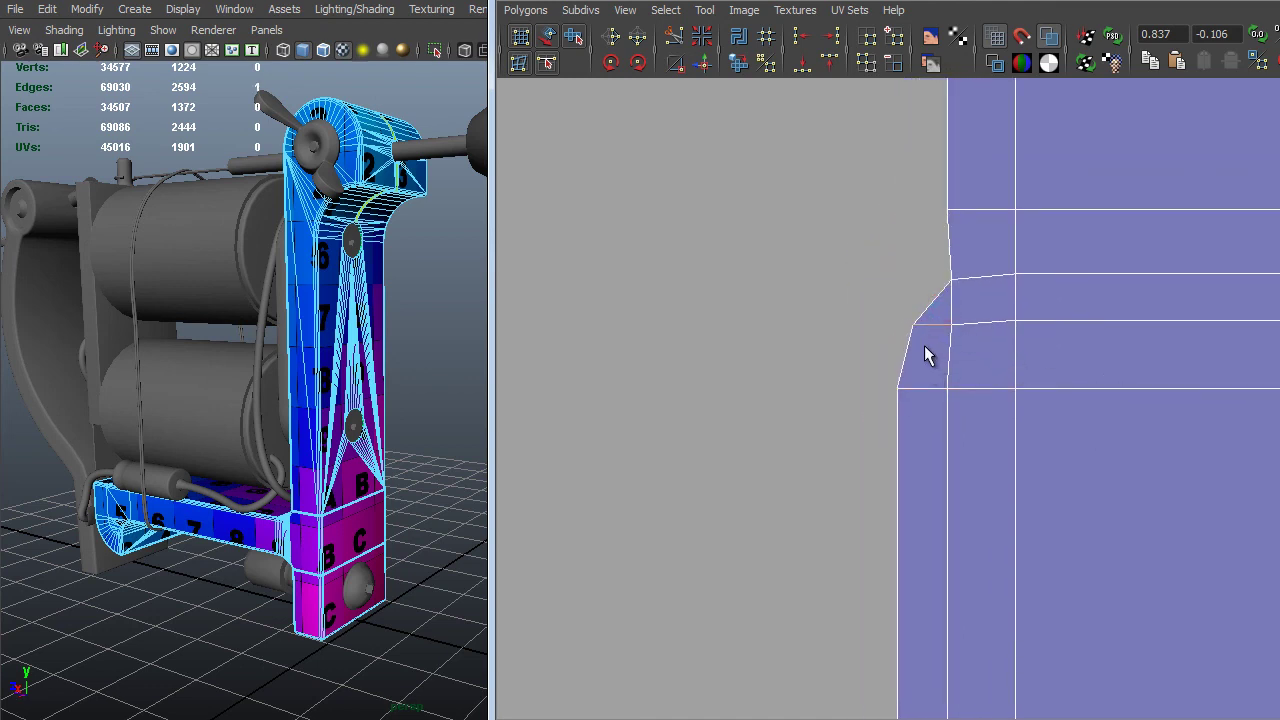
shift+right_drag(904, 380, 914, 329)
click(933, 372)
key(g)
drag(988, 383, 978, 293)
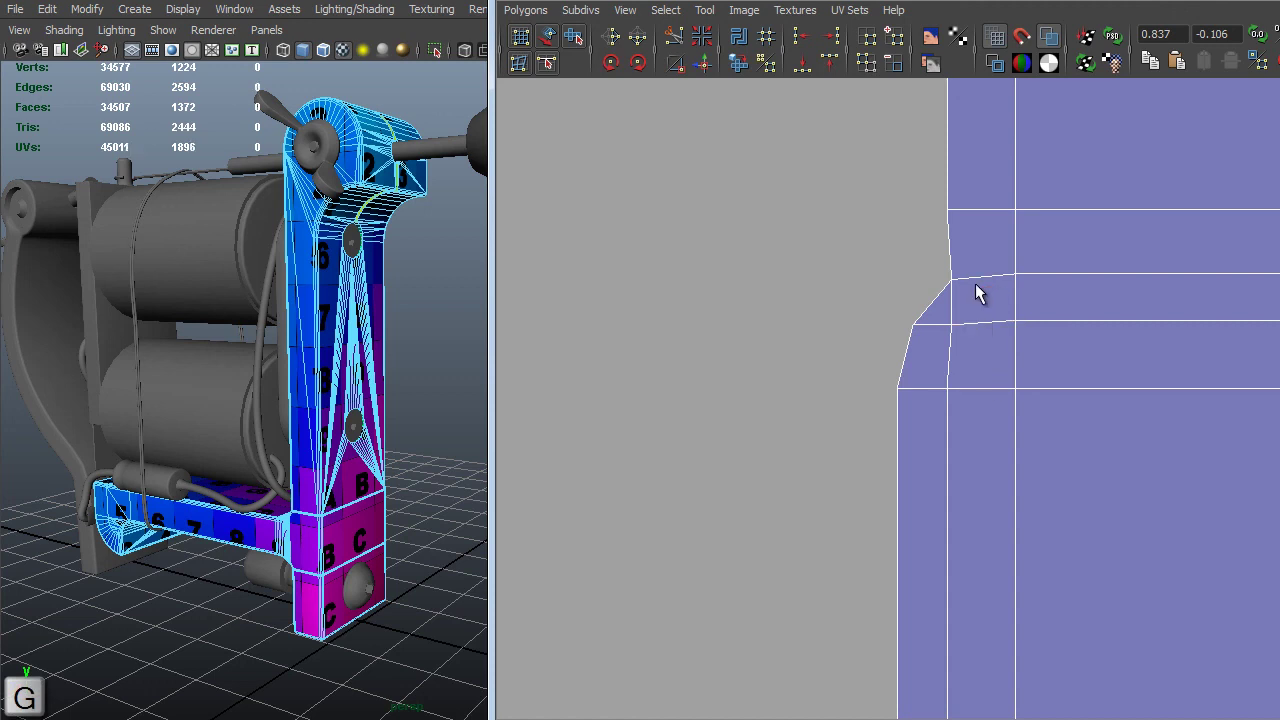
key(g)
drag(980, 371, 982, 432)
key(g)
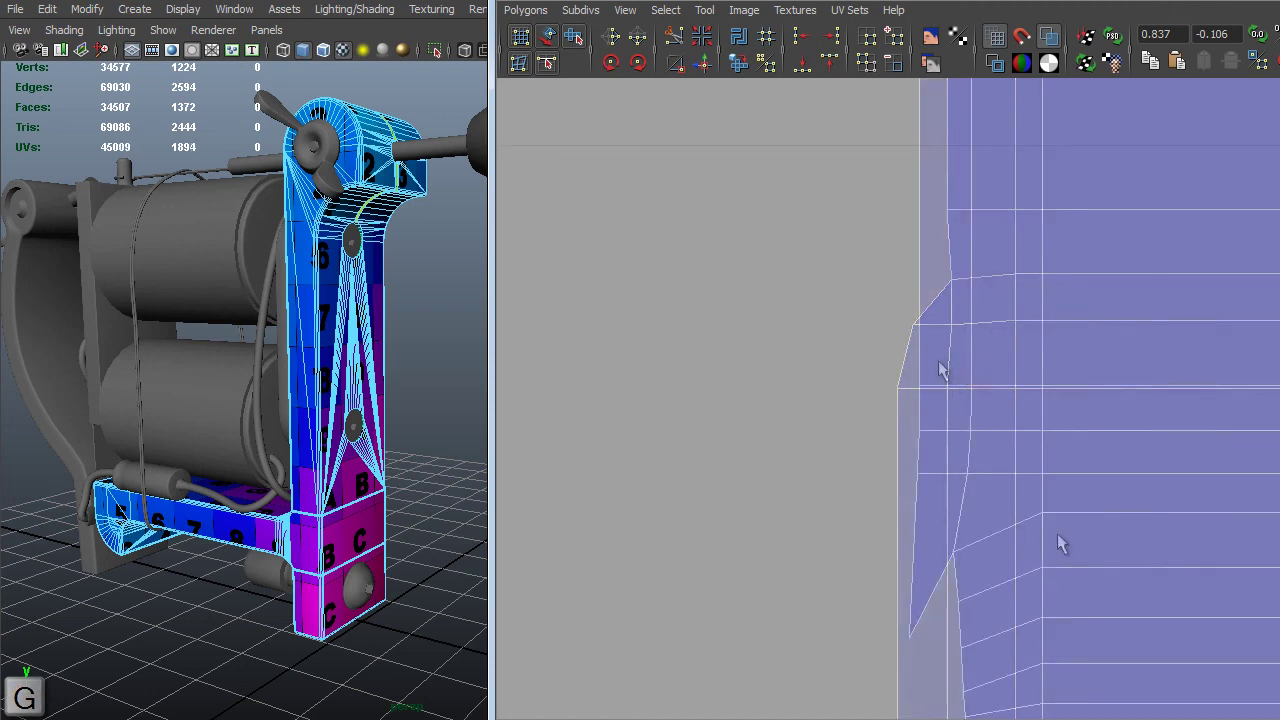
Sew the short edges on both sides of the vertical cut line at the protruding section's lower corner.
drag(939, 362, 934, 509)
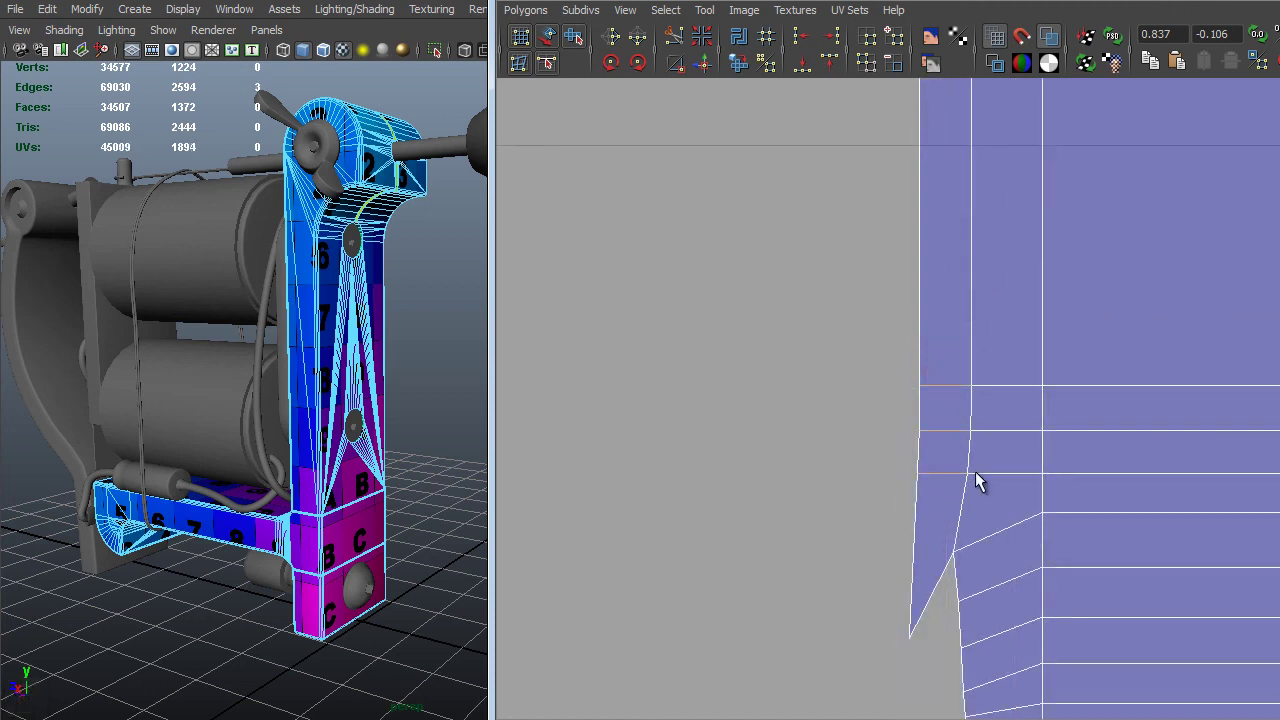
key(g)
drag(1008, 371, 1020, 538)
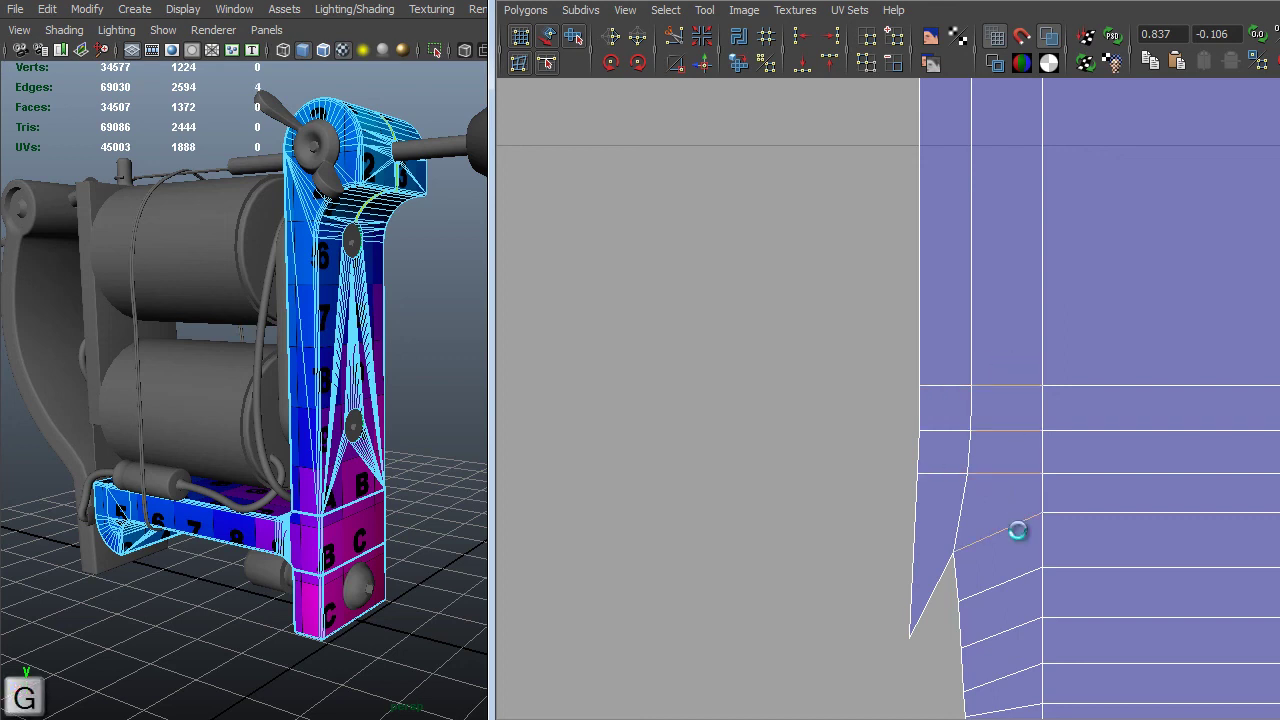
key(g)
Pick a UV on the cut-off border of the front strip's protruding section and select its whole UV shell.
alt+right_drag(1032, 543, 994, 530)
alt+right_drag(1008, 419, 690, 330)
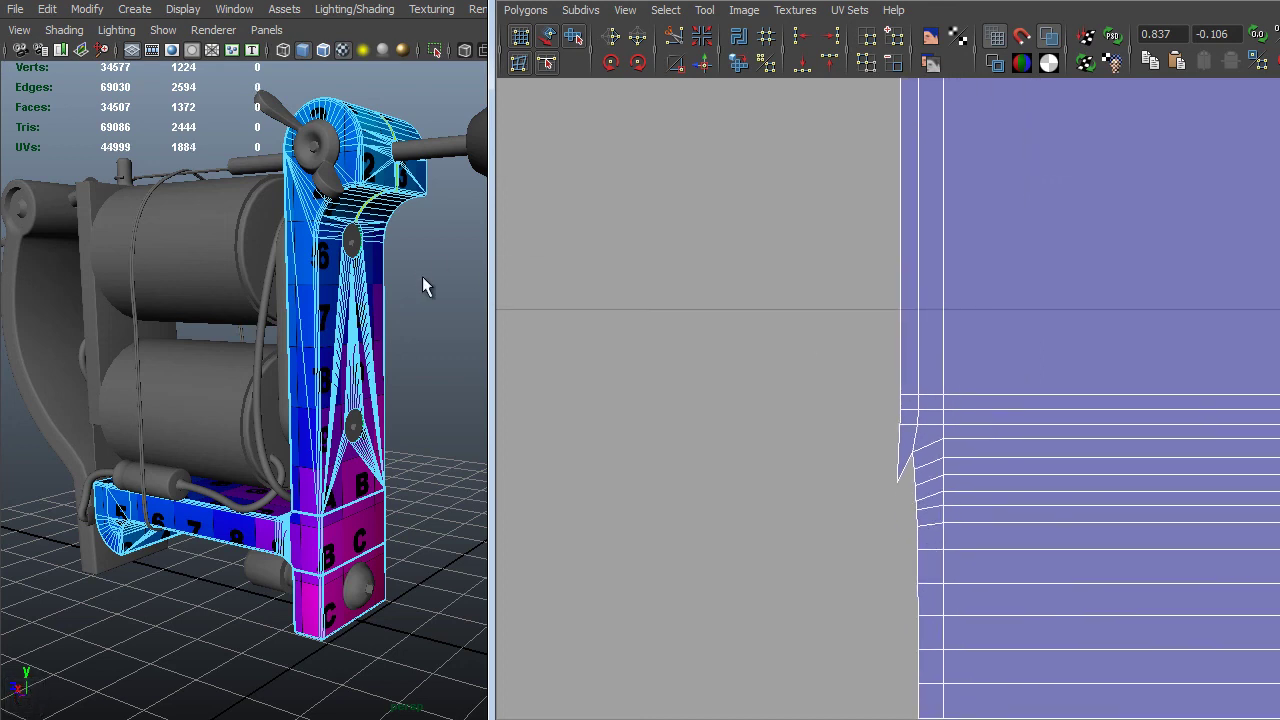
alt+right_drag(900, 430, 770, 340)
alt+middle_drag(912, 207, 926, 300)
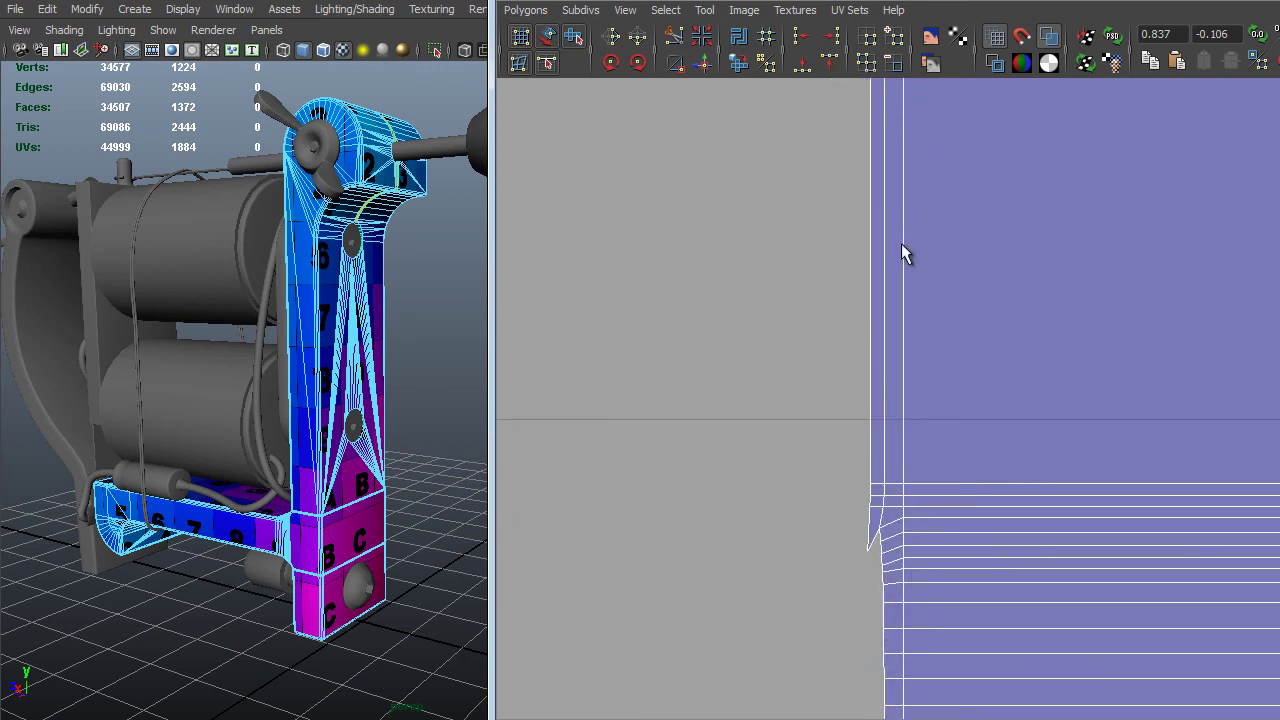
right_click(883, 477)
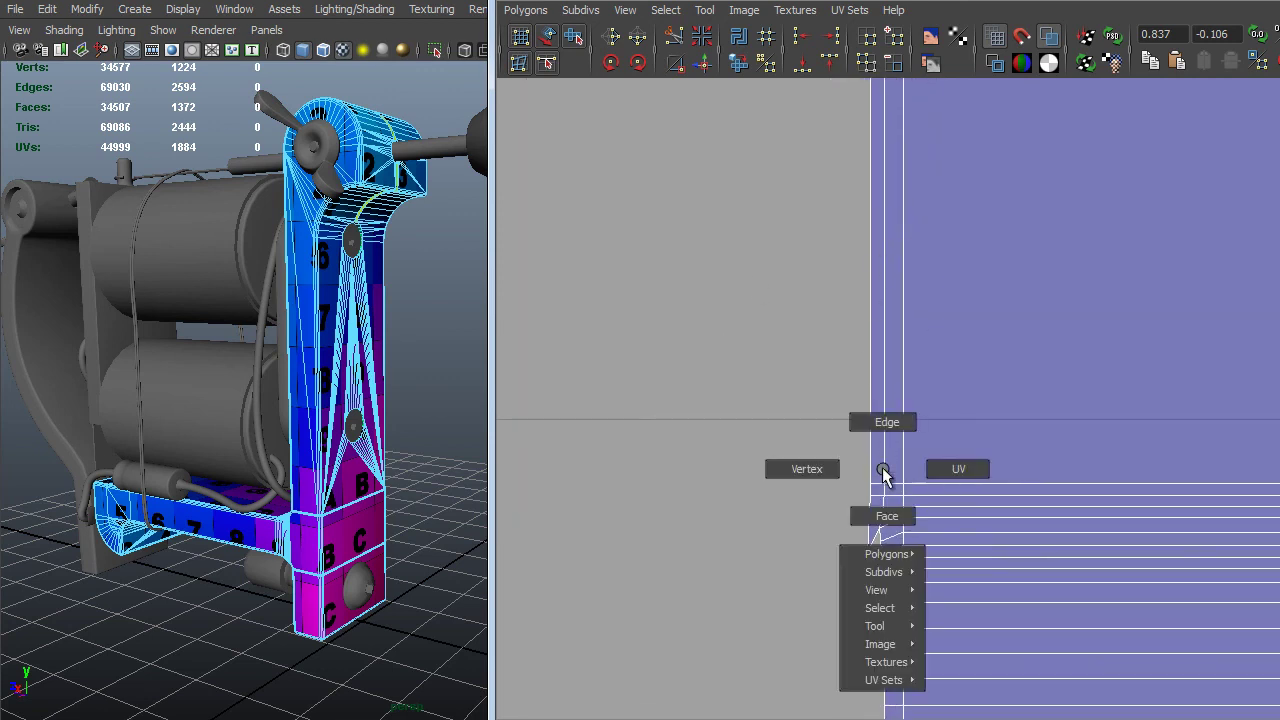
right_drag(882, 468, 943, 478)
click(860, 474)
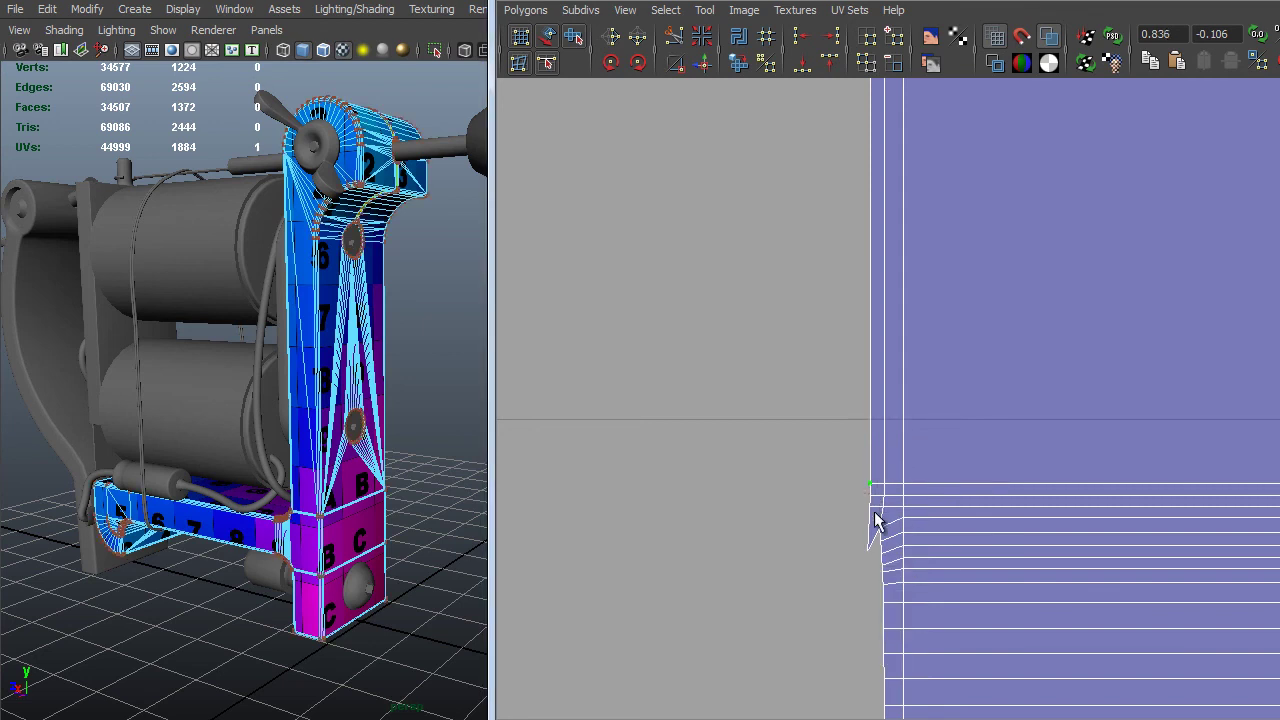
right_click(859, 451)
mouse_move(820, 589)
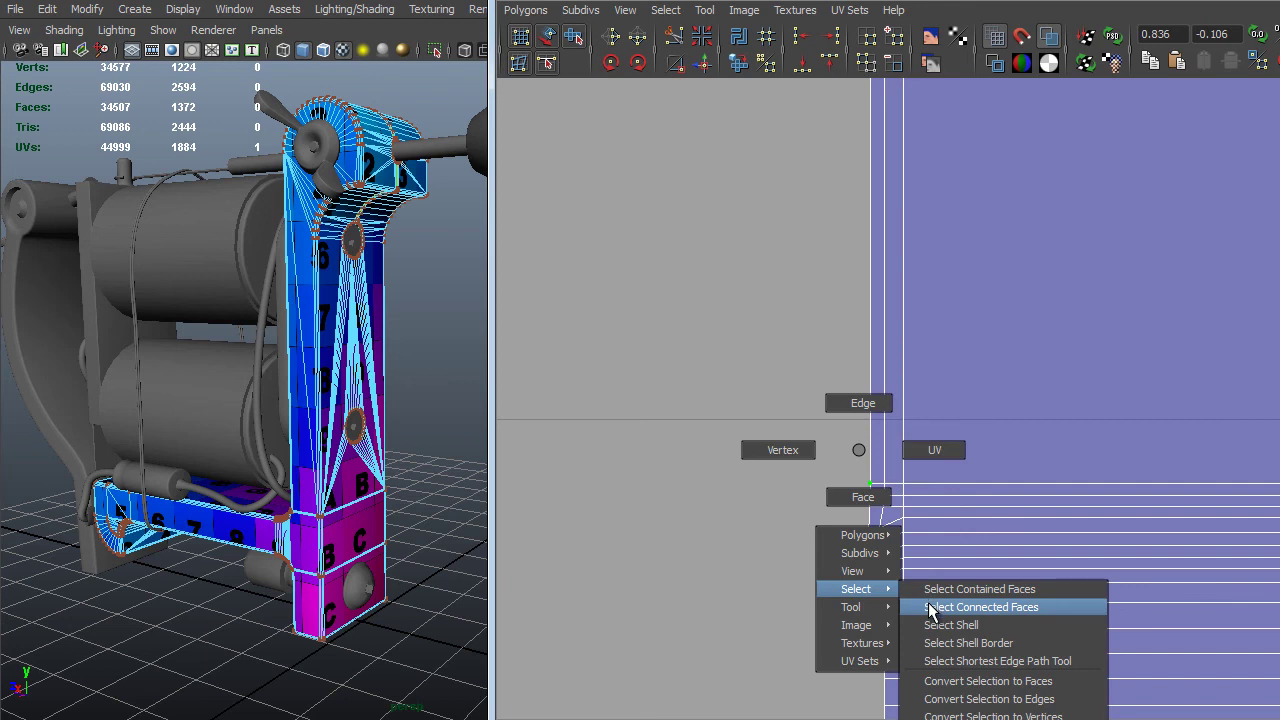
click(929, 606)
Move the separated border shell beside the inner edge of the frame side shell's lower block, just below the curved corner.
alt+right_drag(870, 505, 807, 282)
alt+middle_drag(893, 371, 928, 615)
alt+right_drag(980, 520, 937, 500)
alt+middle_drag(993, 513, 1046, 480)
alt+right_drag(1046, 480, 939, 450)
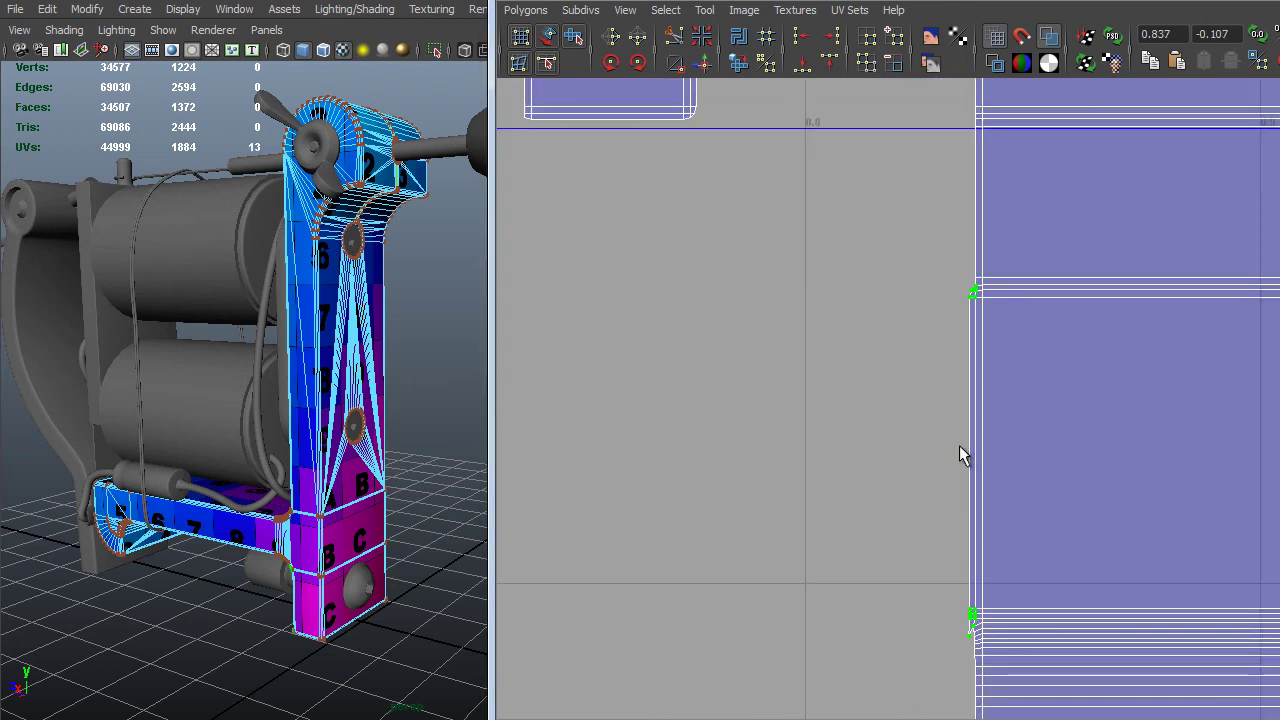
key(w)
middle_drag(1068, 597, 910, 561)
middle_drag(993, 455, 856, 146)
alt+middle_drag(860, 154, 1003, 608)
alt+right_drag(1003, 608, 803, 290)
alt+middle_drag(1058, 348, 1124, 264)
alt+right_drag(1124, 264, 1007, 379)
right_drag(946, 412, 953, 354)
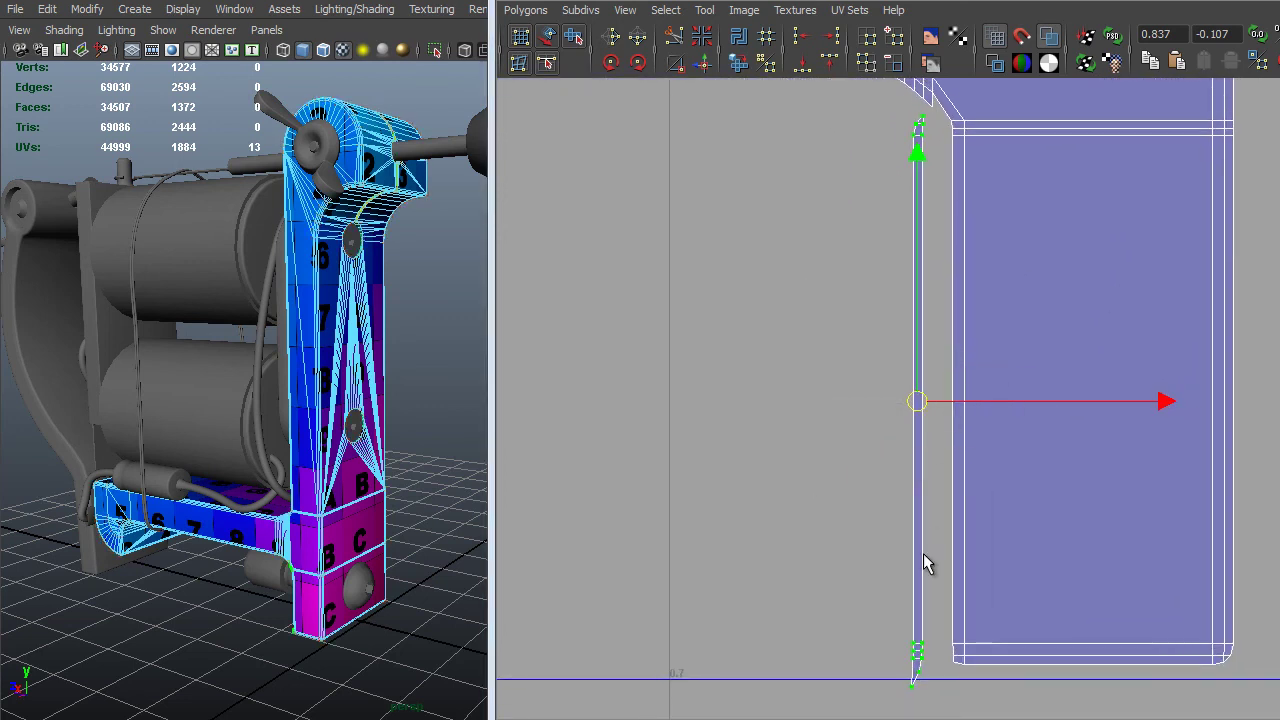
click(921, 682)
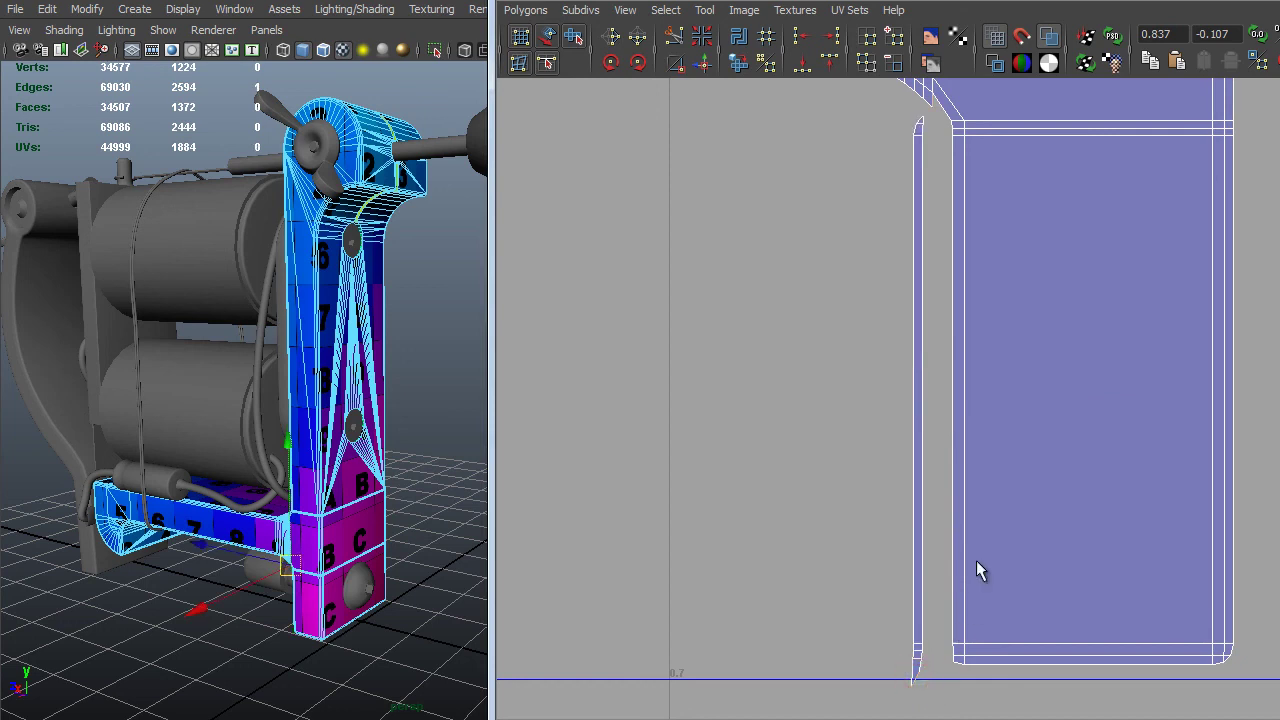
alt+middle_drag(1045, 470, 1059, 490)
alt+right_drag(1042, 476, 963, 400)
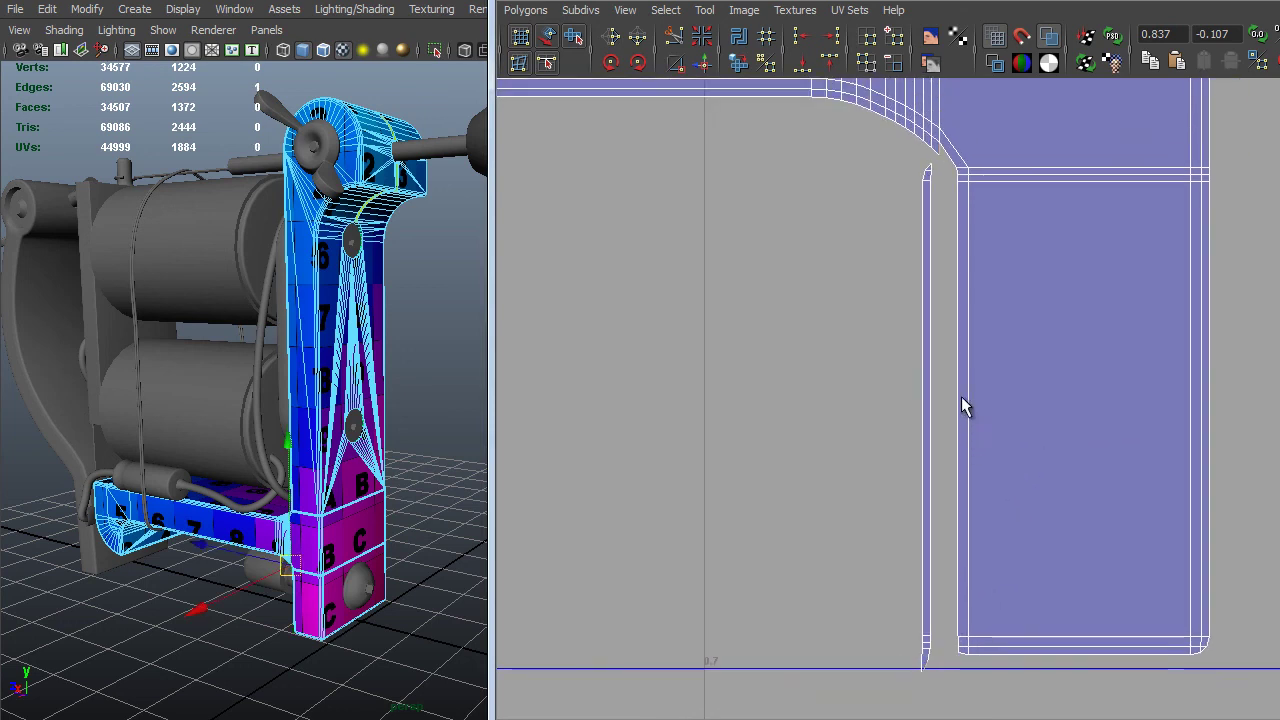
key(ctrl+z)
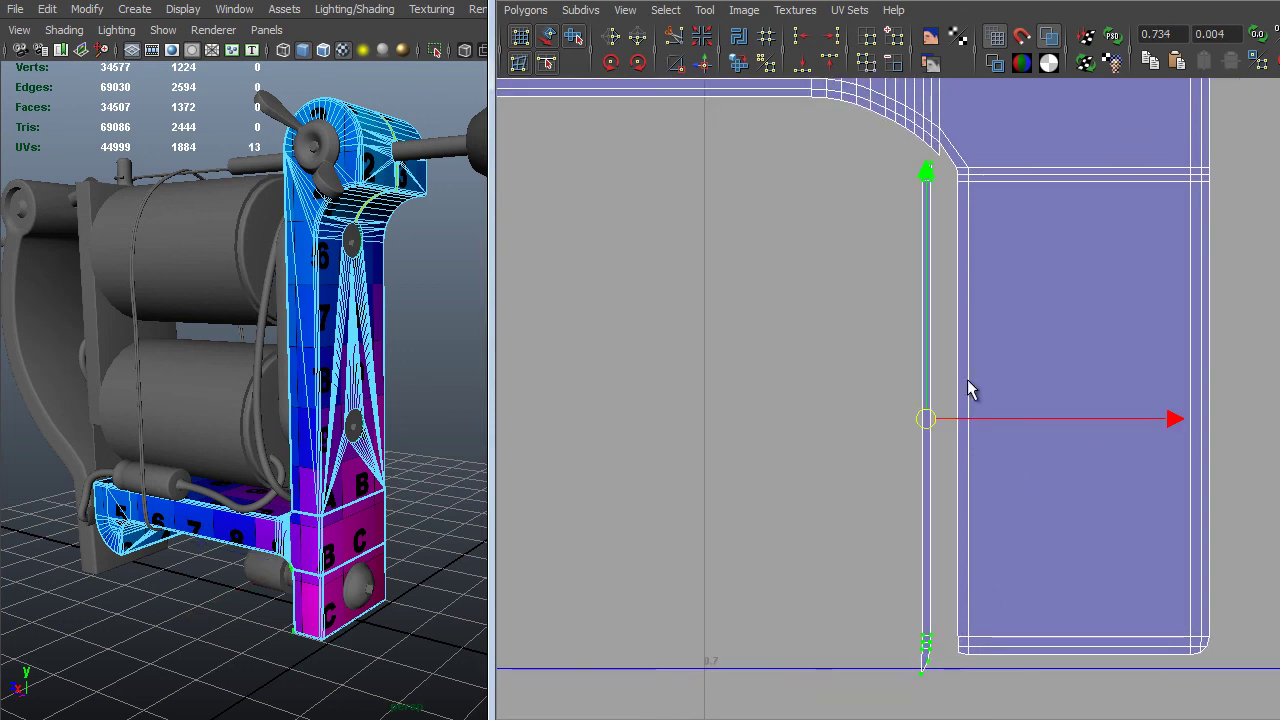
Rotate the border shell 180 degrees and place its tapered tip just below the side shell's curved corner.
click(638, 62)
click(638, 62)
click(640, 63)
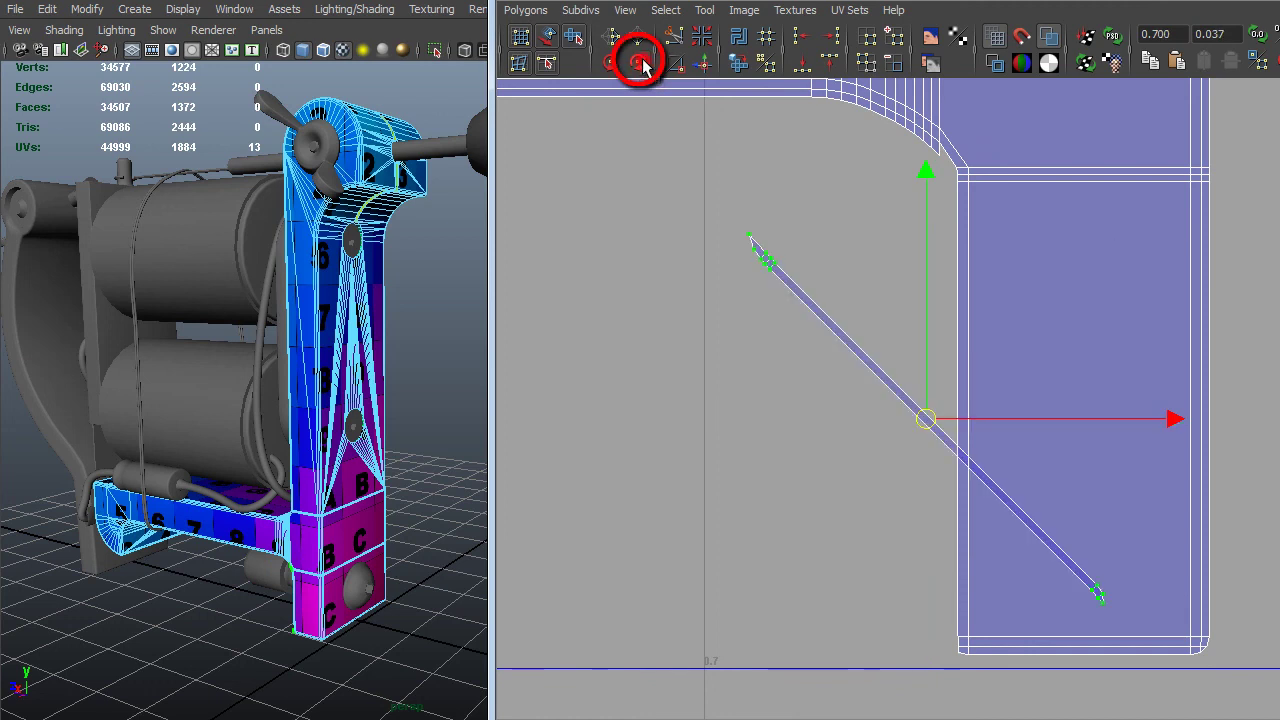
click(642, 61)
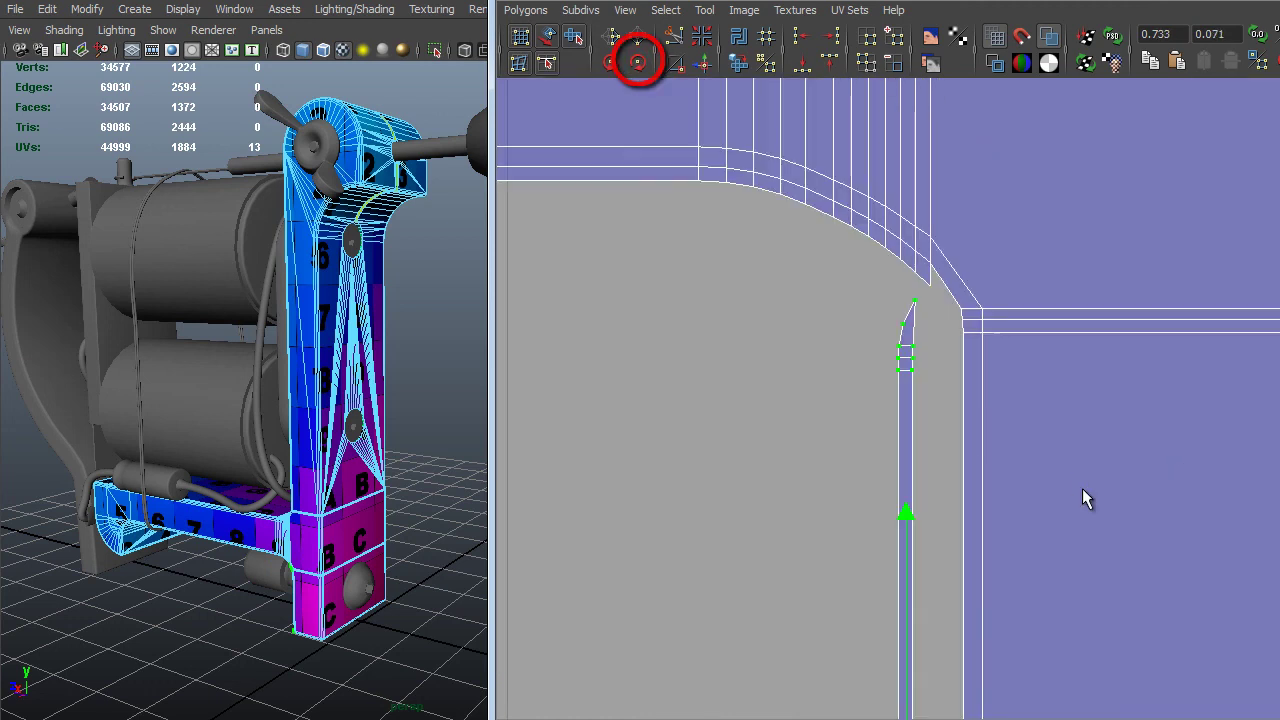
mouse_move(1080, 486)
middle_down()
mouse_move(1109, 465)
mouse_move(1096, 468)
middle_up()
Select the matching edges between the border shell and the side shell's lower block and sew them together.
alt+right_drag(1019, 419, 1080, 486)
alt+middle_drag(1005, 383, 988, 440)
alt+right_drag(988, 440, 1030, 455)
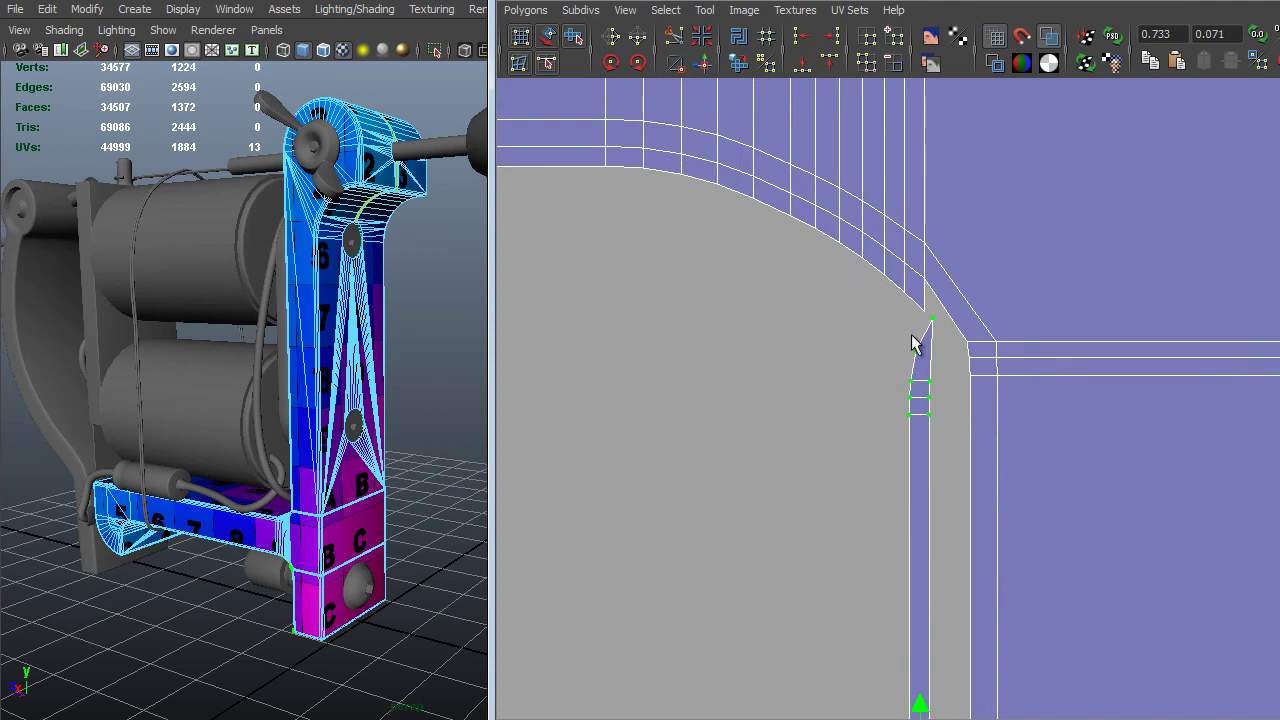
alt+right_drag(911, 340, 960, 350)
alt+middle_drag(960, 350, 943, 309)
click(947, 277)
click(913, 235)
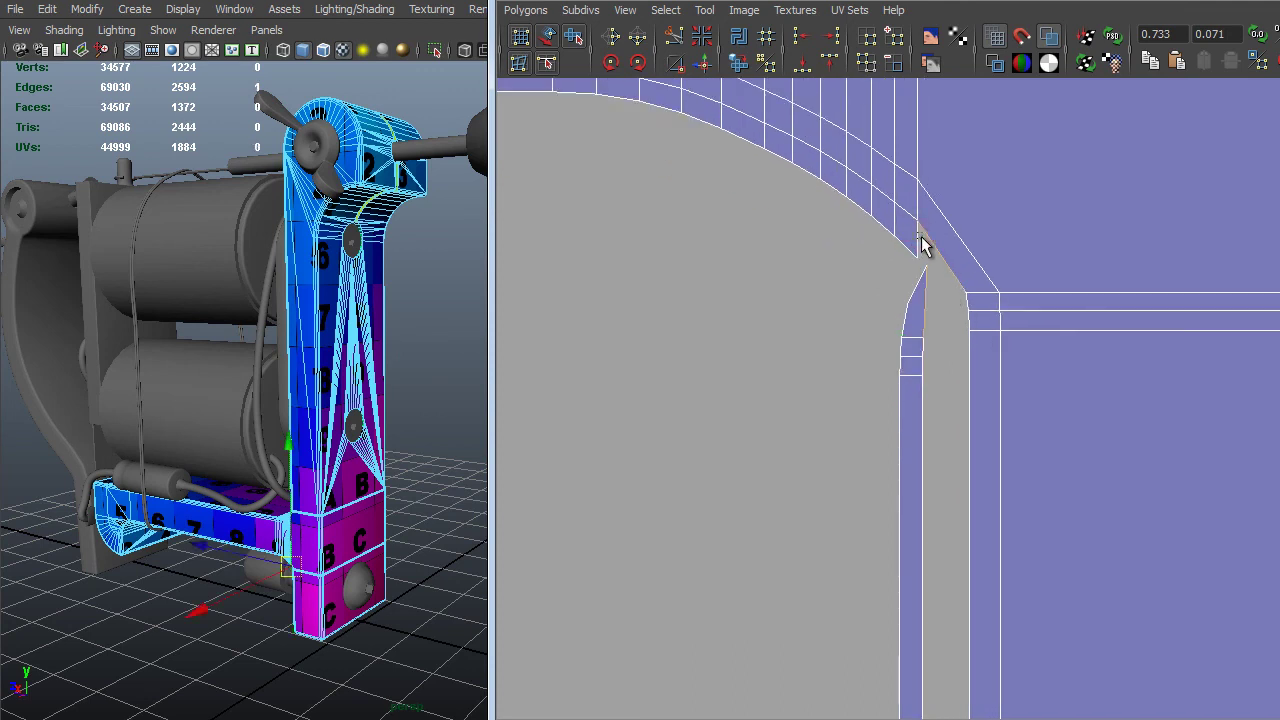
shift+click(920, 240)
shift+drag(960, 298, 984, 396)
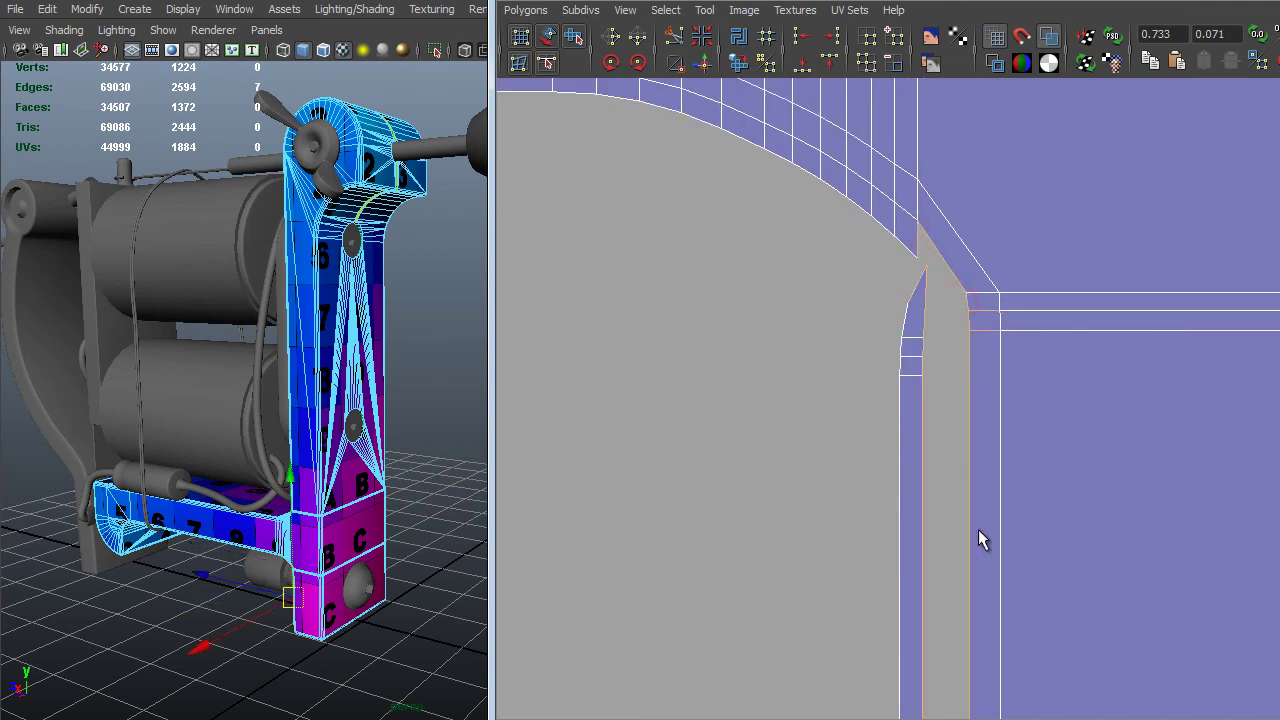
shift+drag(1164, 503, 1193, 545)
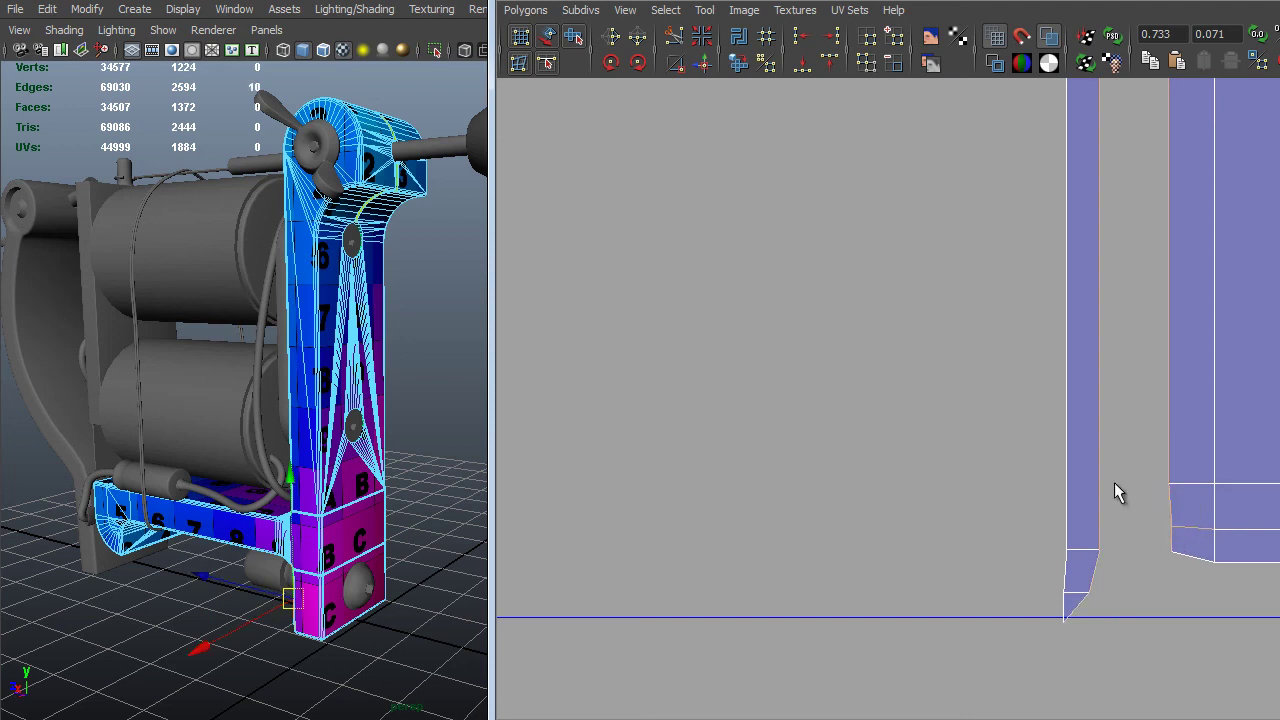
shift+right_drag(1118, 492, 964, 449)
Select the UVs around the newly sewn inner corner of the side shell with the Smooth UV tool active.
alt+right_drag(1197, 466, 715, 284)
alt+middle_drag(954, 211, 969, 616)
alt+right_drag(1063, 618, 1279, 560)
alt+middle_drag(1279, 520, 1191, 573)
key(F12)
alt+right_drag(1191, 573, 1042, 553)
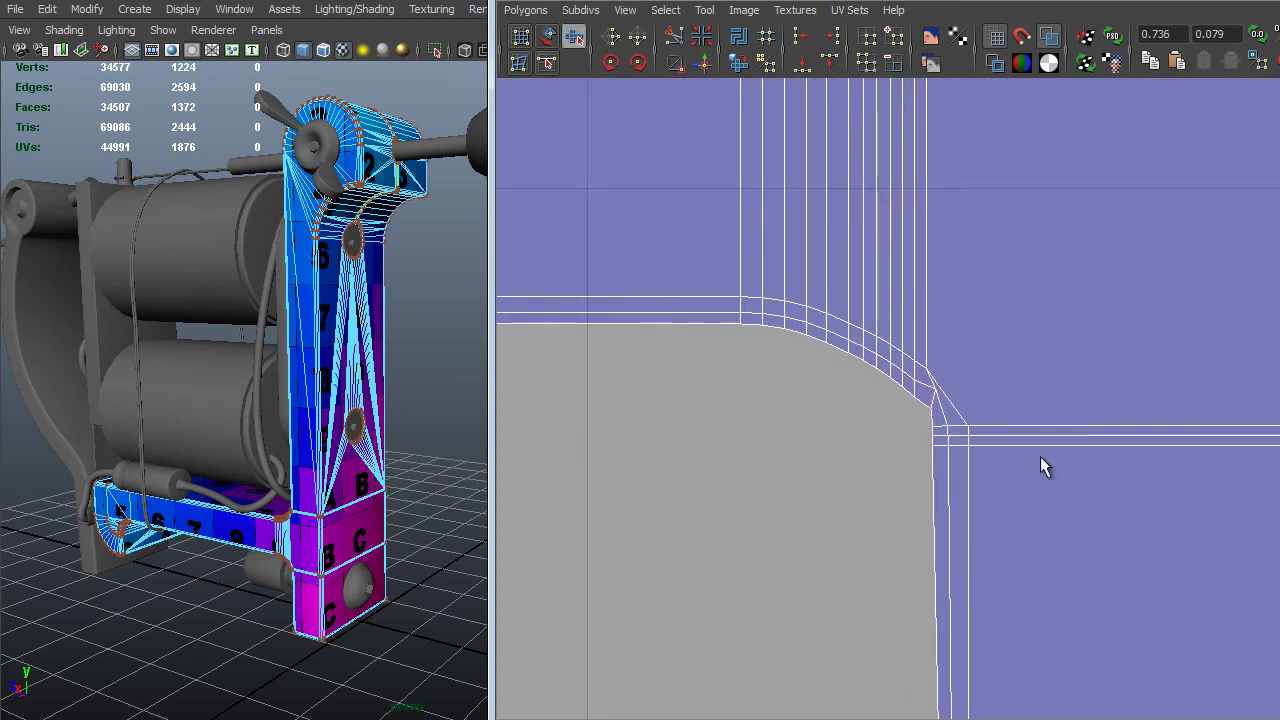
alt+middle_drag(1040, 457, 989, 471)
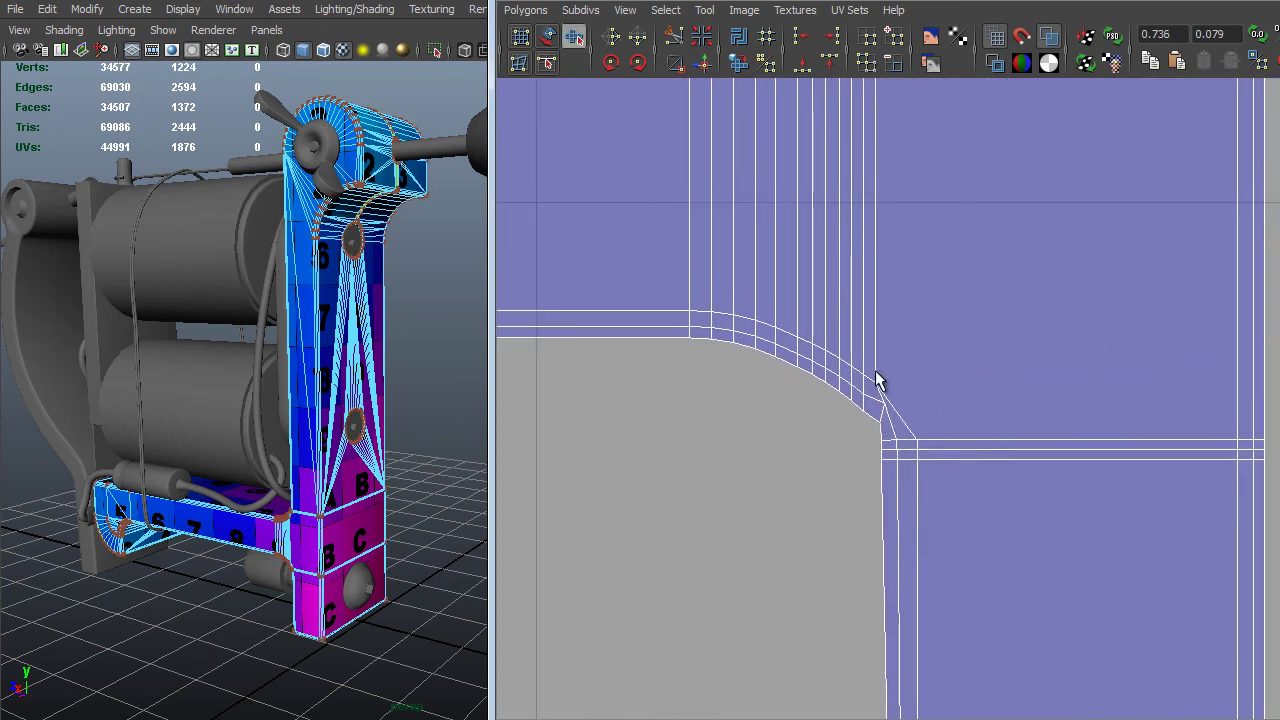
drag(912, 360, 832, 446)
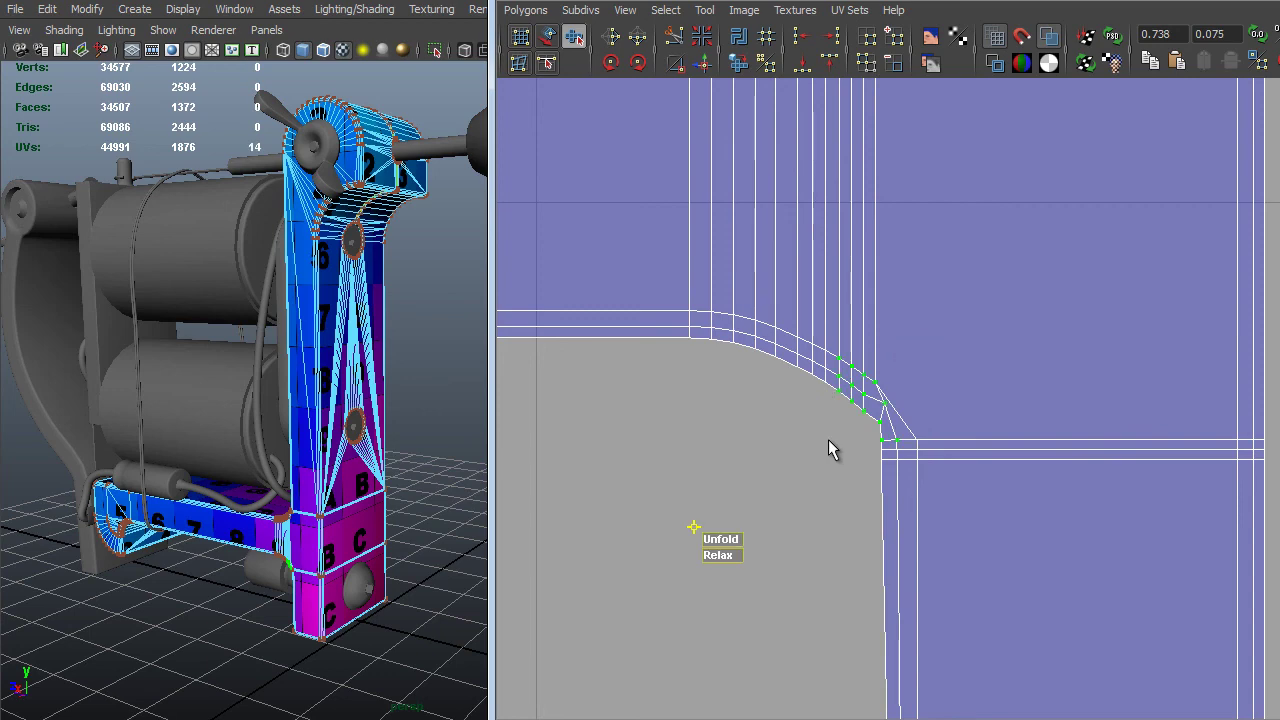
Examine the inner corner's edge flow on the 3D model and compare it with the sewn UV layout.
alt+drag(310, 520, 400, 503)
alt+right_drag(330, 500, 430, 545)
alt+drag(243, 443, 300, 400)
alt+middle_drag(243, 443, 160, 460)
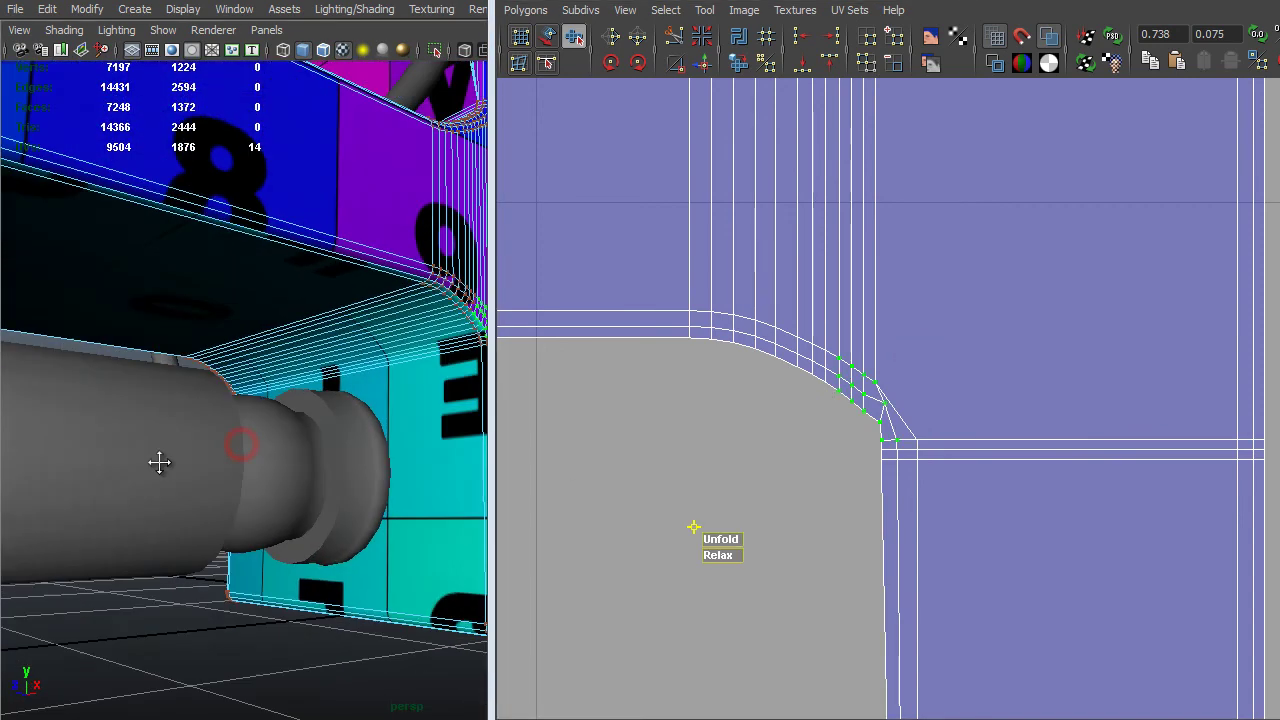
alt+drag(243, 430, 170, 460)
alt+right_drag(180, 445, 306, 502)
alt+middle_drag(234, 461, 403, 420)
alt+right_drag(403, 420, 474, 462)
alt+middle_drag(474, 462, 445, 473)
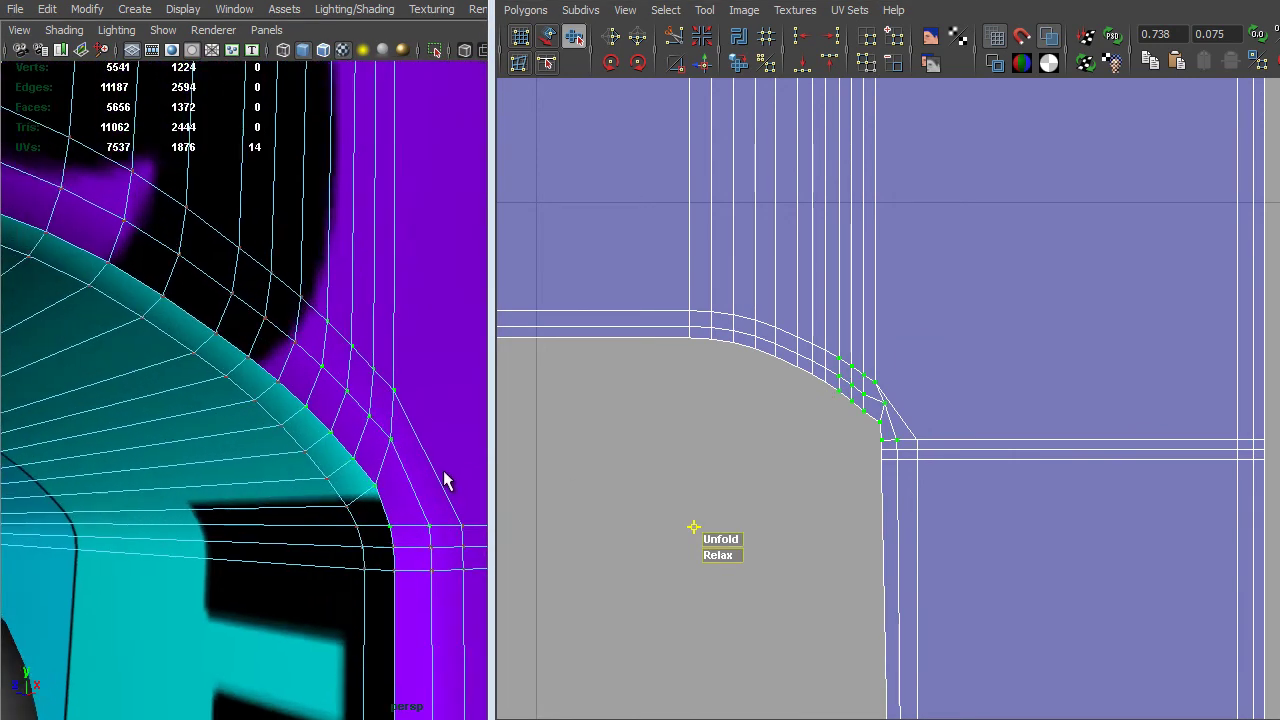
alt+drag(451, 419, 424, 422)
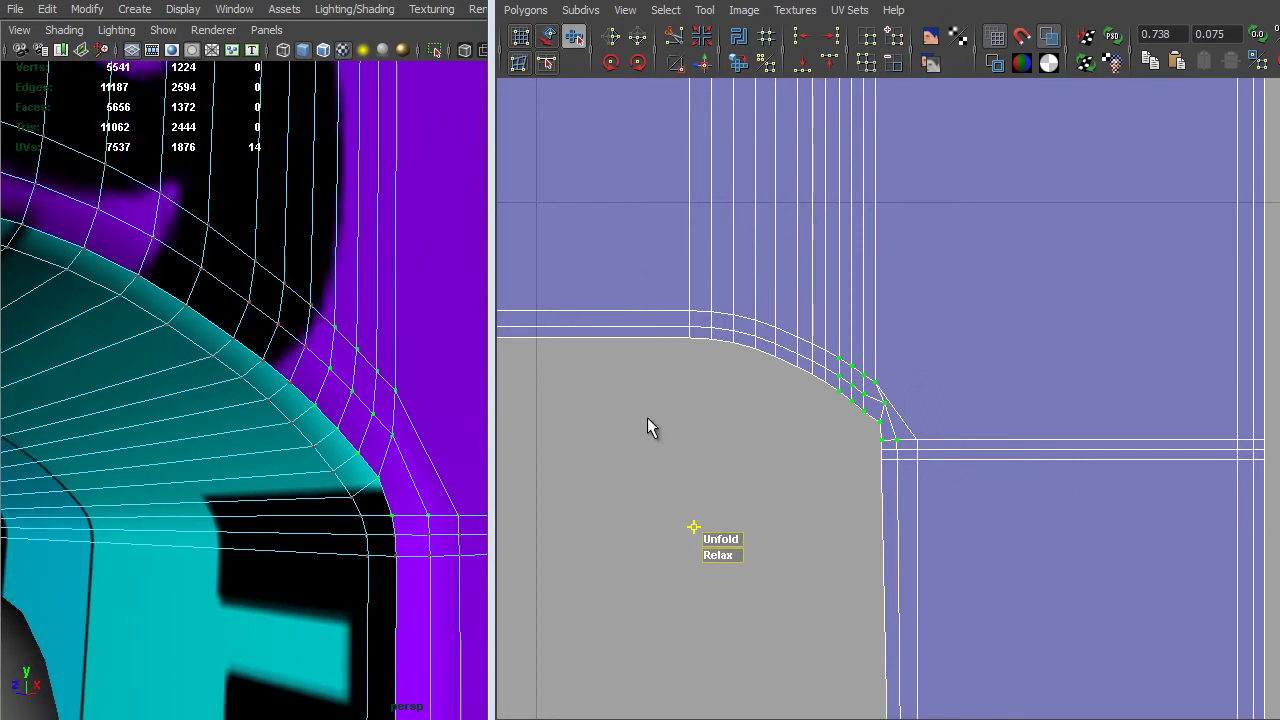
Select all UVs of the frame side shell and unfold them with the Smooth UV tool to even out the sewn border.
click(808, 460)
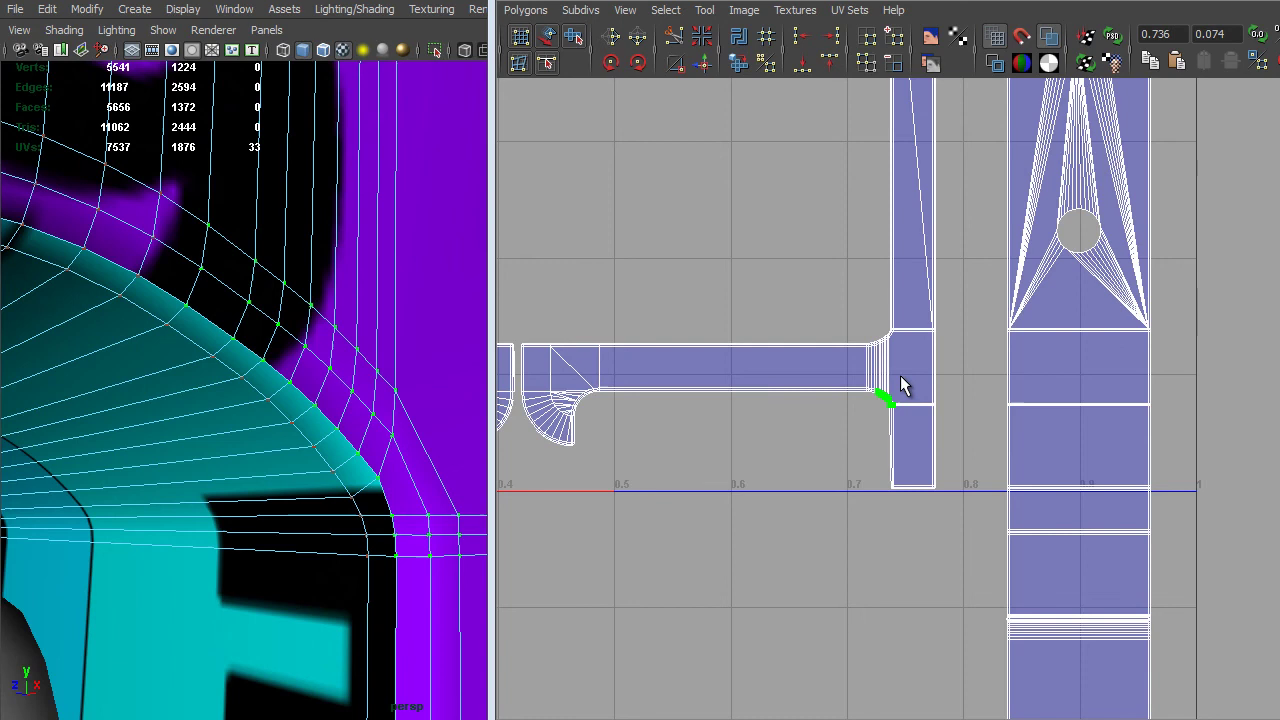
shift+right_drag(902, 376, 915, 312)
right_drag(893, 364, 966, 537)
scroll(901, 455, down, 1)
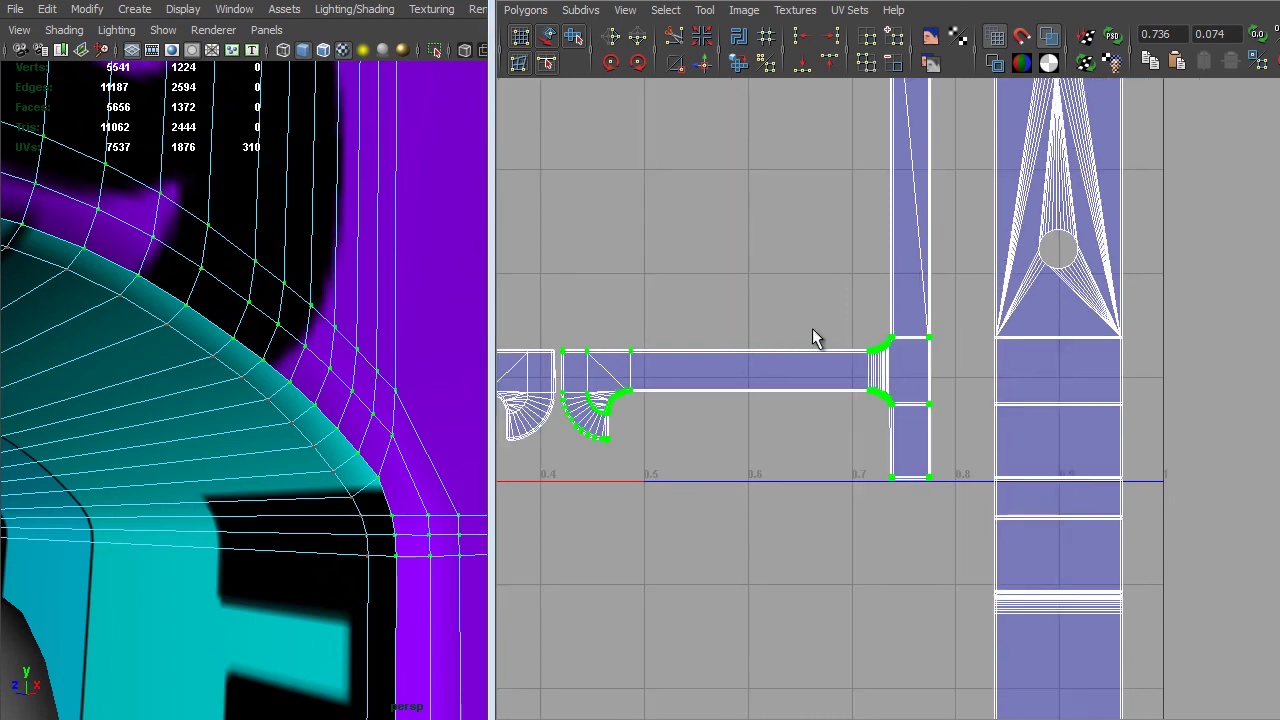
shift+right_drag(813, 337, 821, 381)
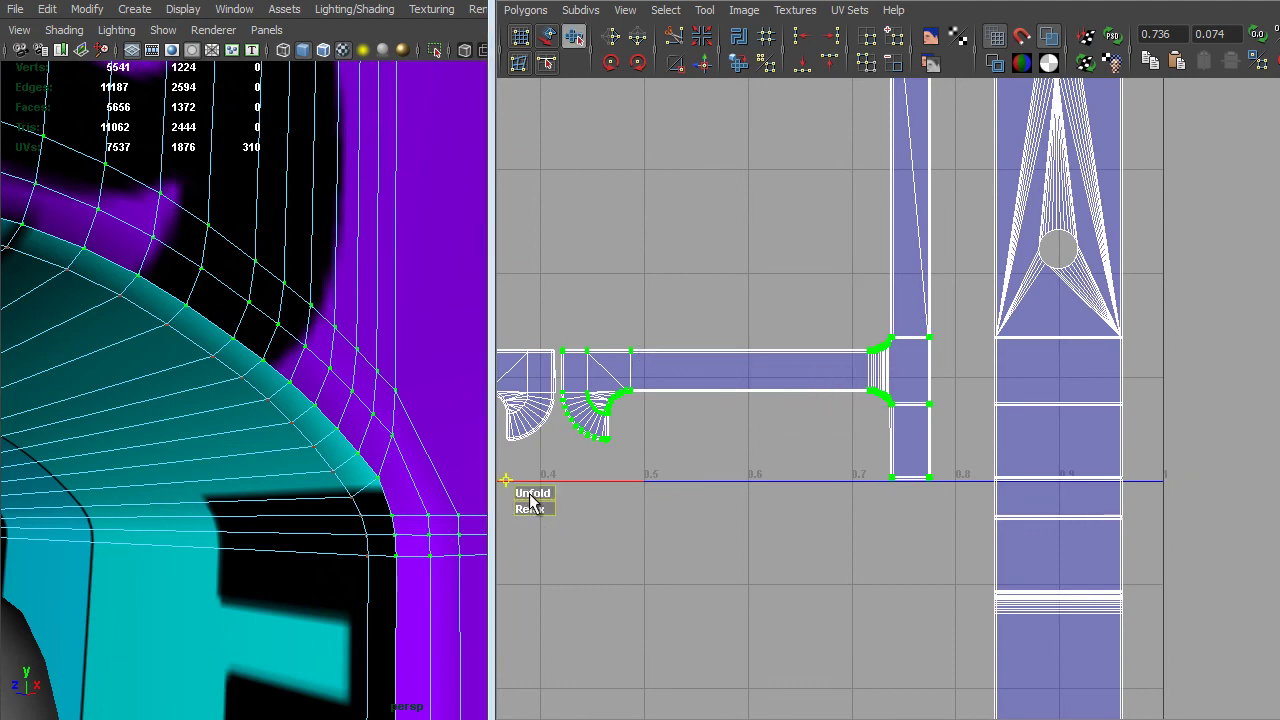
drag(530, 494, 533, 494)
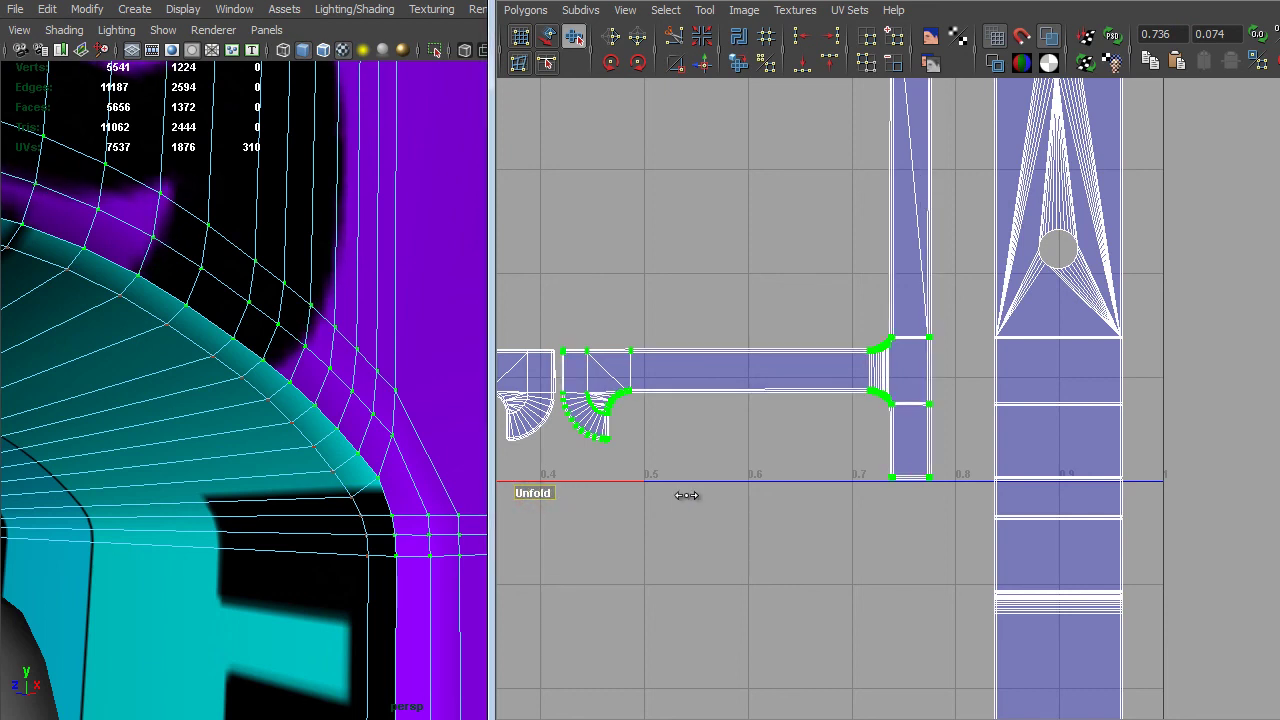
scroll(893, 397, up, 5)
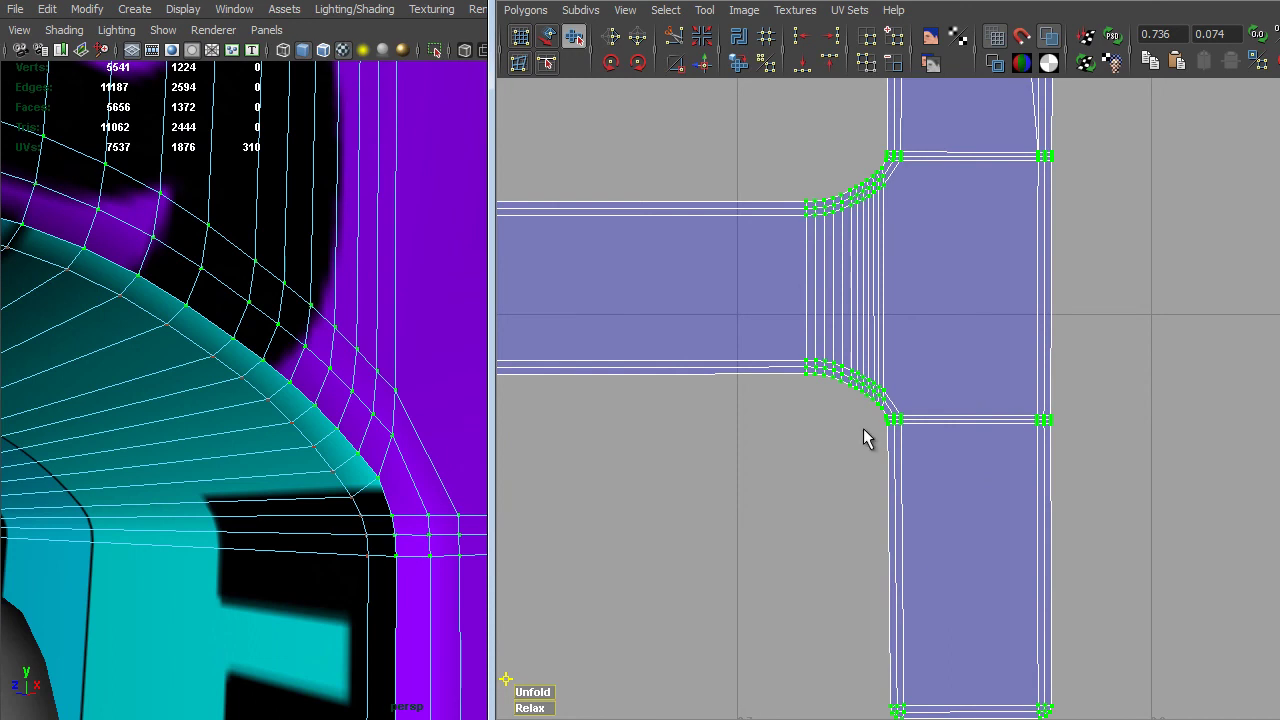
alt+right_drag(863, 438, 972, 651)
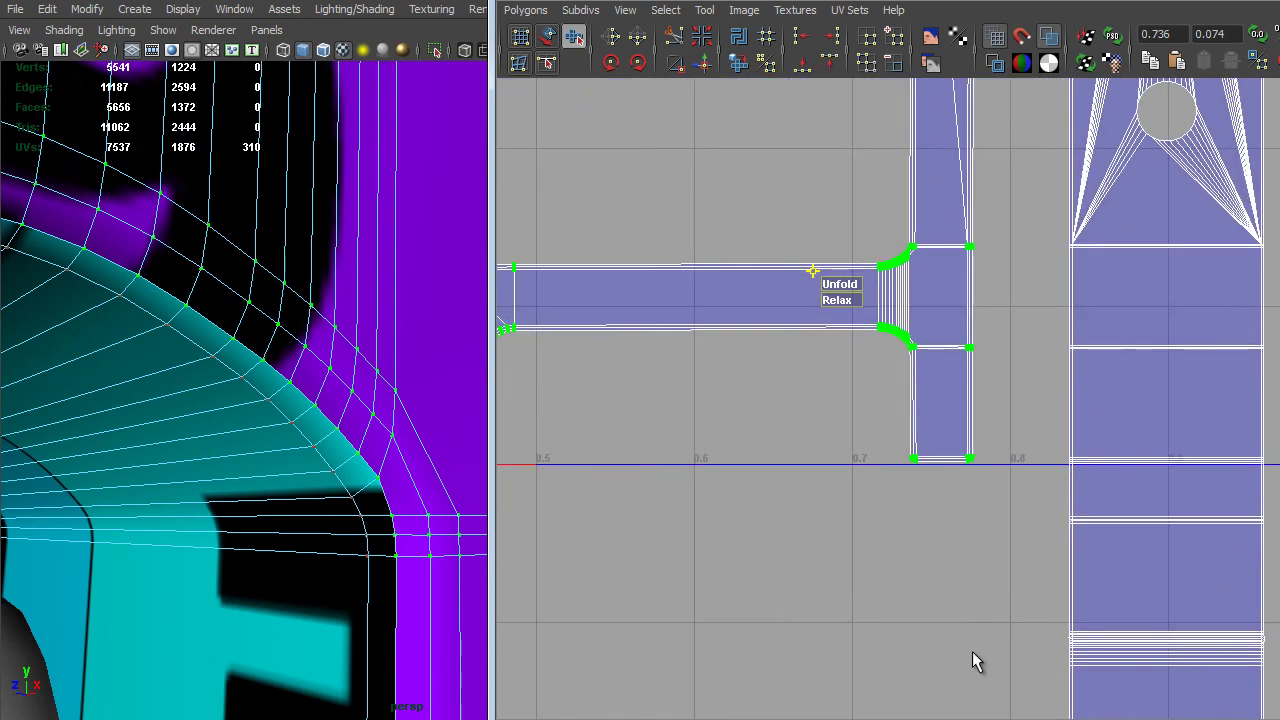
Select the border-line edges along the front strip's next protruding section, including both end corners, and cut them.
alt+right_drag(1131, 551, 1108, 537)
alt+middle_drag(1108, 537, 1057, 266)
alt+right_drag(1057, 266, 948, 554)
alt+middle_drag(948, 554, 976, 233)
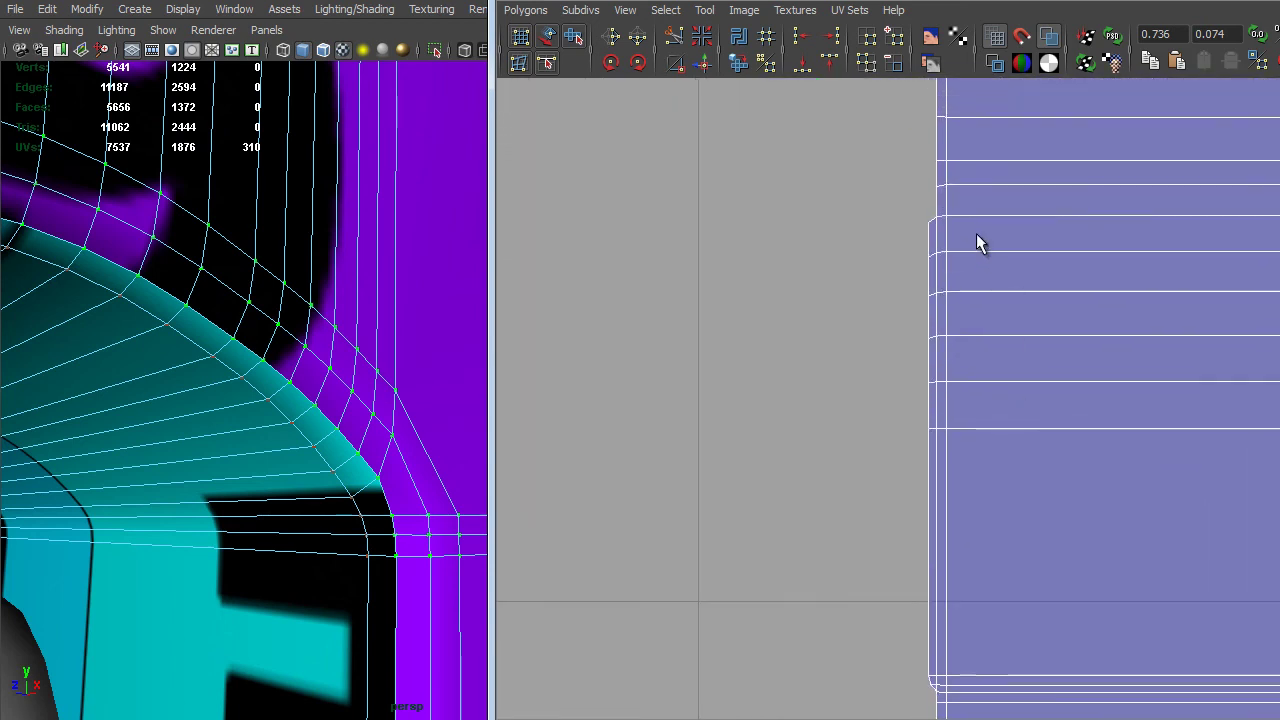
right_drag(931, 239, 993, 241)
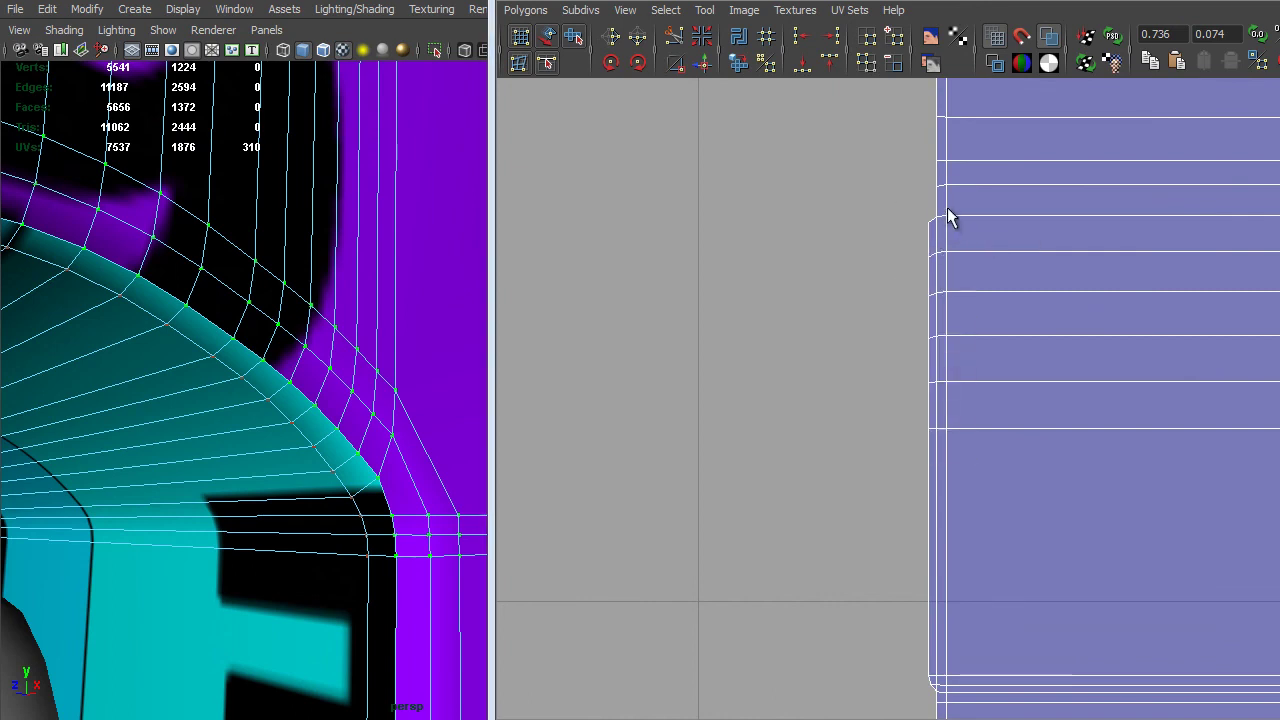
drag(940, 213, 928, 705)
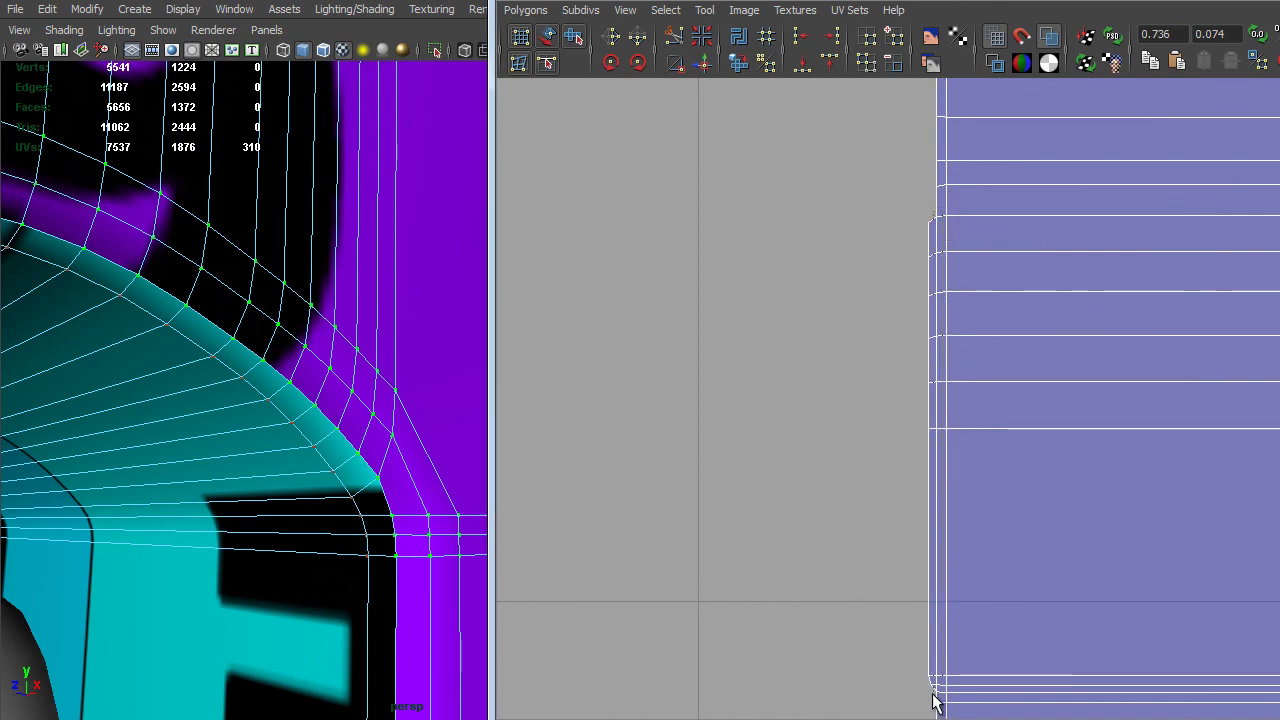
click(673, 37)
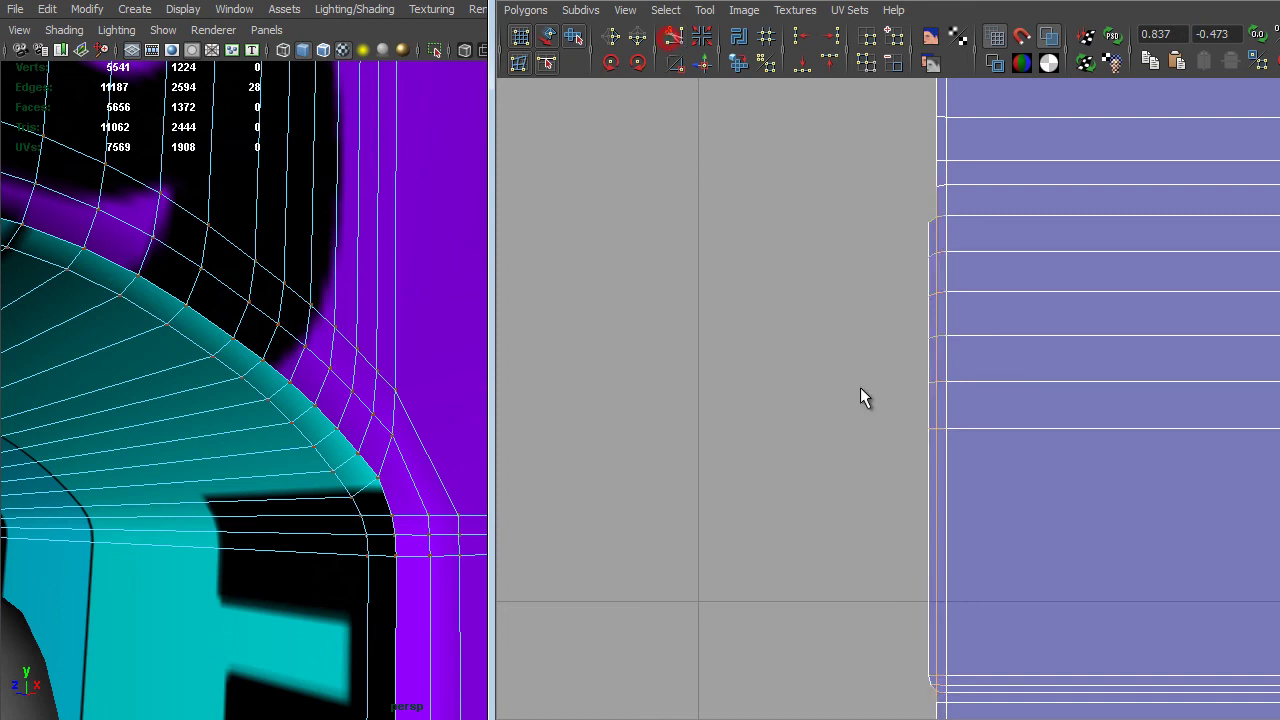
Select the short horizontal edges on both sides of this section's vertical cut line near its upper corner and sew them.
alt+right_drag(991, 429, 1121, 466)
right_drag(960, 183, 966, 147)
drag(966, 120, 963, 663)
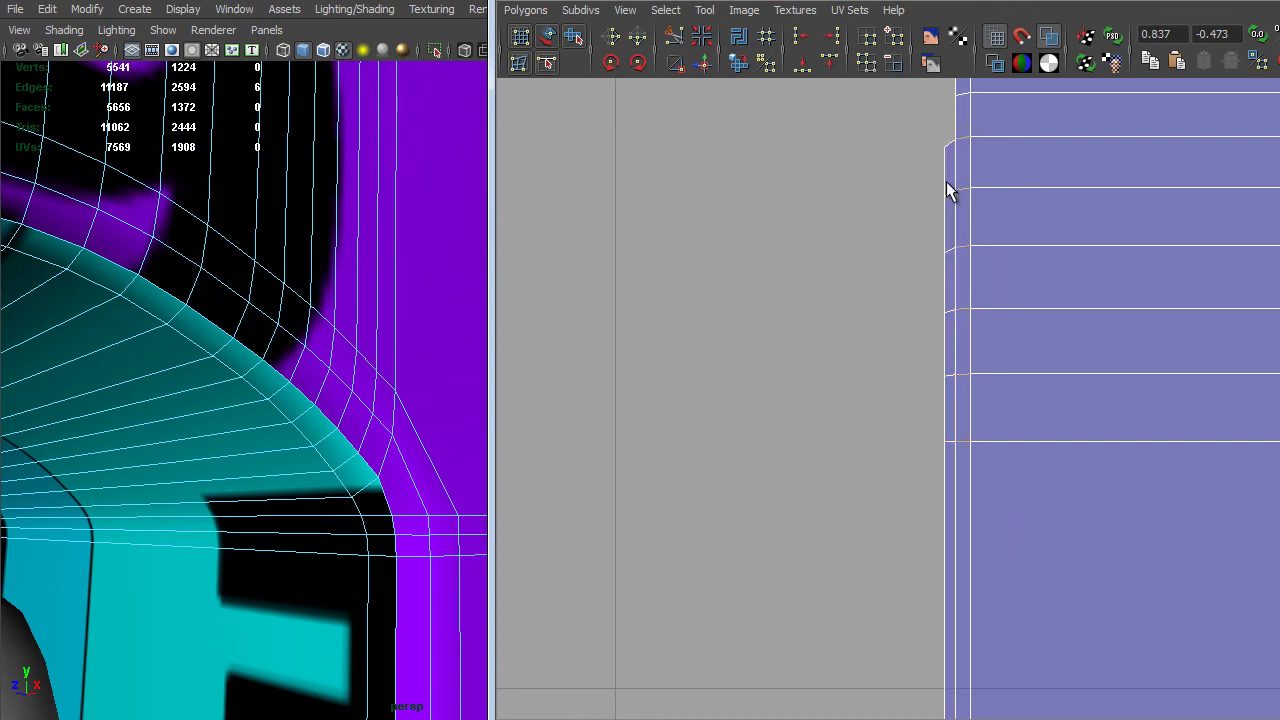
shift+drag(946, 183, 934, 512)
shift+right_drag(956, 460, 971, 416)
Select all UVs of the separated border section on the front strip and move them out into empty UV space.
alt+middle_drag(1028, 534, 1028, 114)
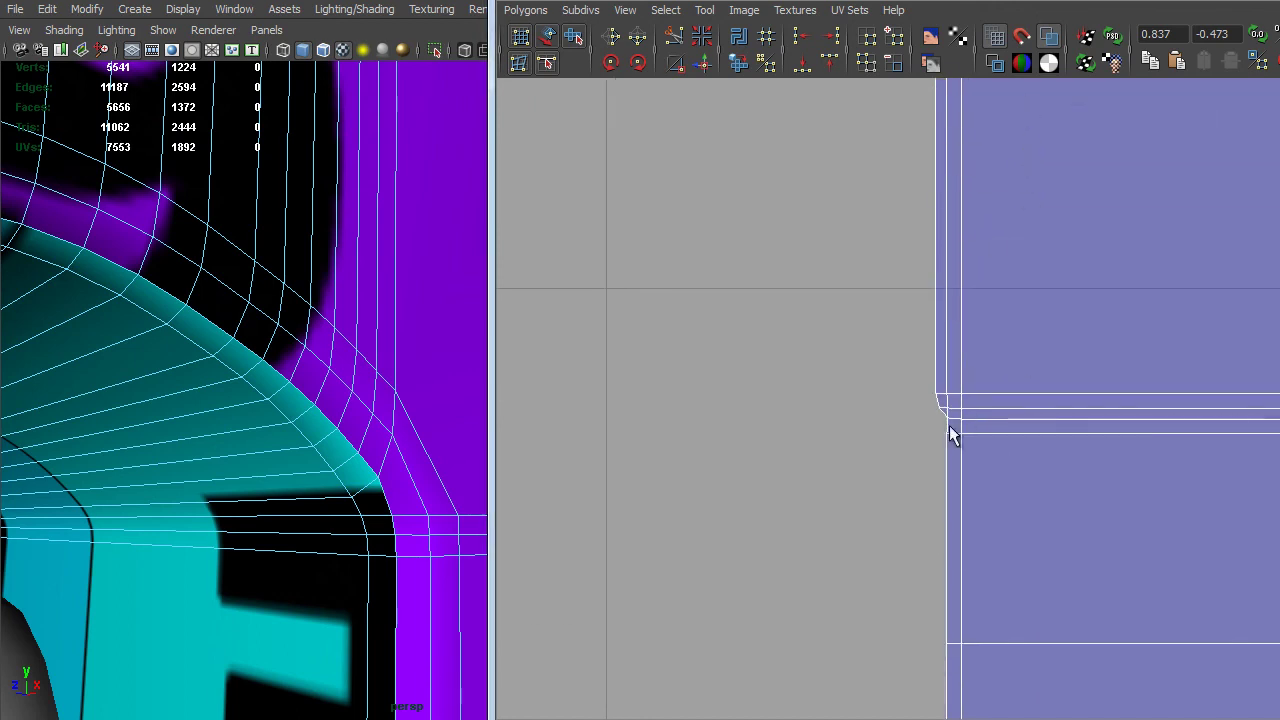
alt+right_drag(946, 423, 1021, 376)
click(953, 188)
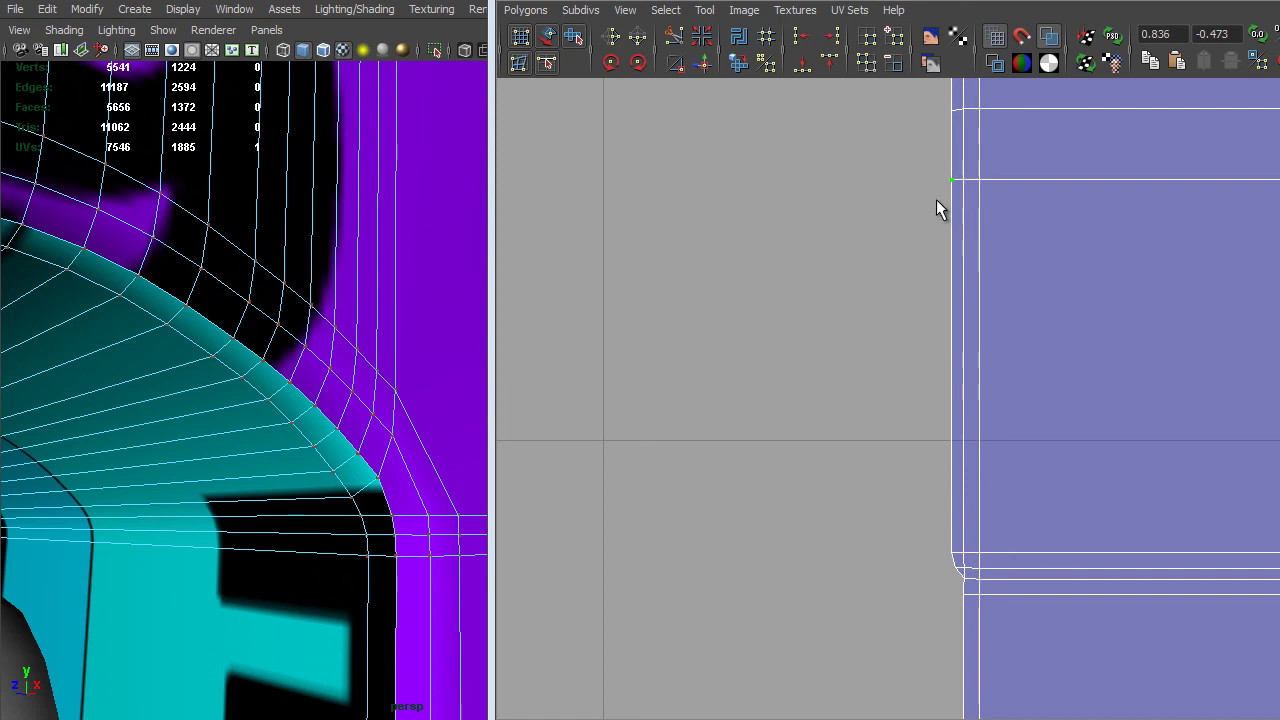
right_drag(929, 200, 525, 211)
alt+middle_drag(529, 221, 1056, 384)
alt+right_drag(1056, 384, 961, 356)
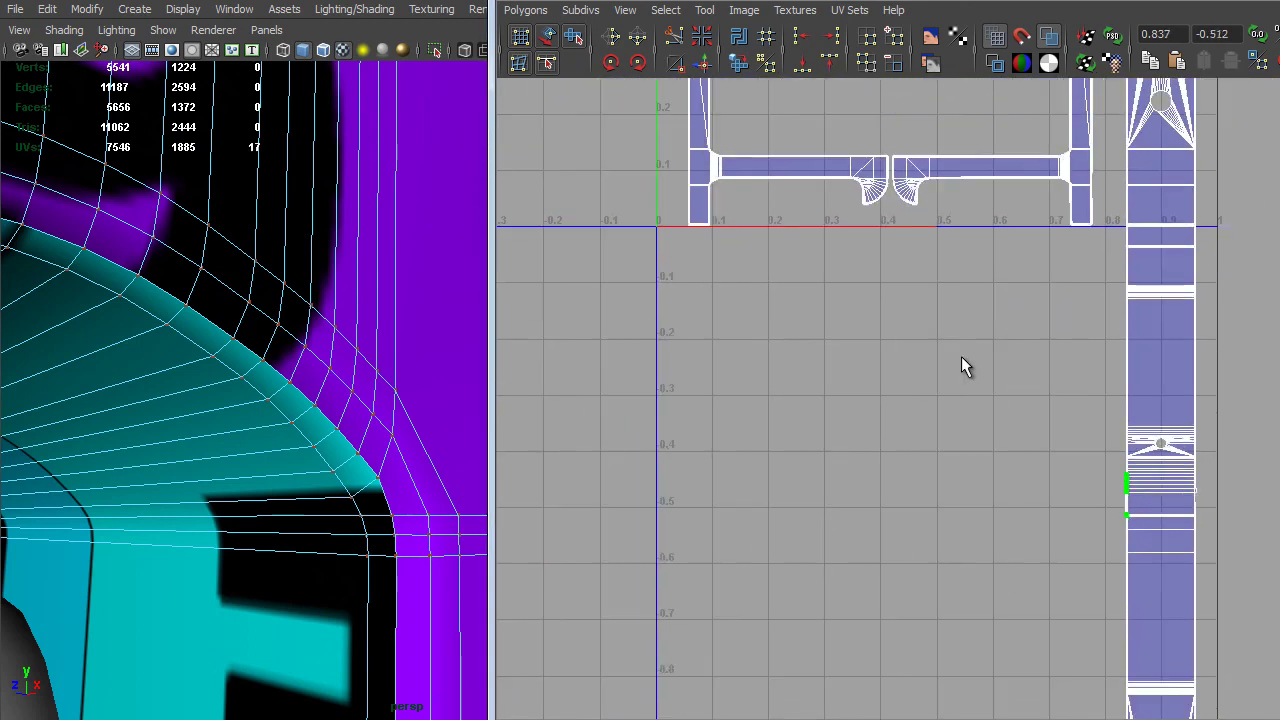
key(w)
middle_drag(1080, 433, 829, 412)
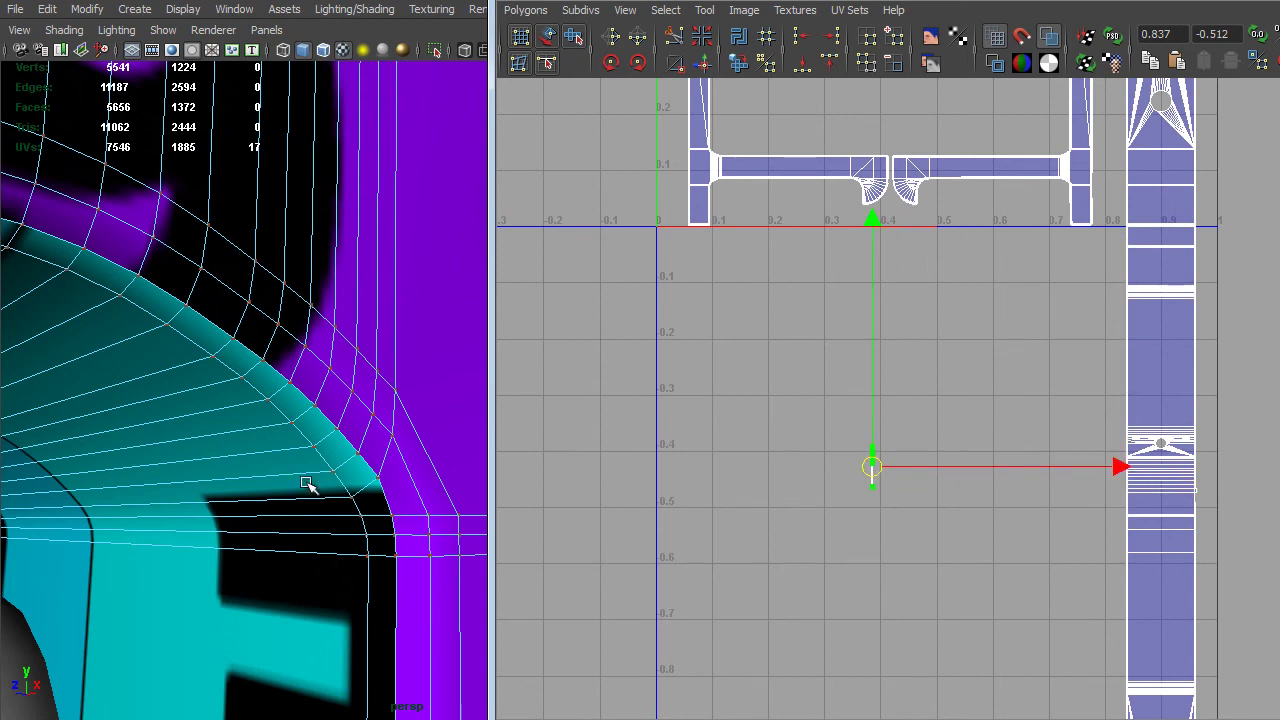
Match the border section to its place on the 3D model and position it in the gap between the two frame side shells.
key(f)
alt+drag(427, 460, 284, 502)
alt+middle_drag(369, 494, 160, 200)
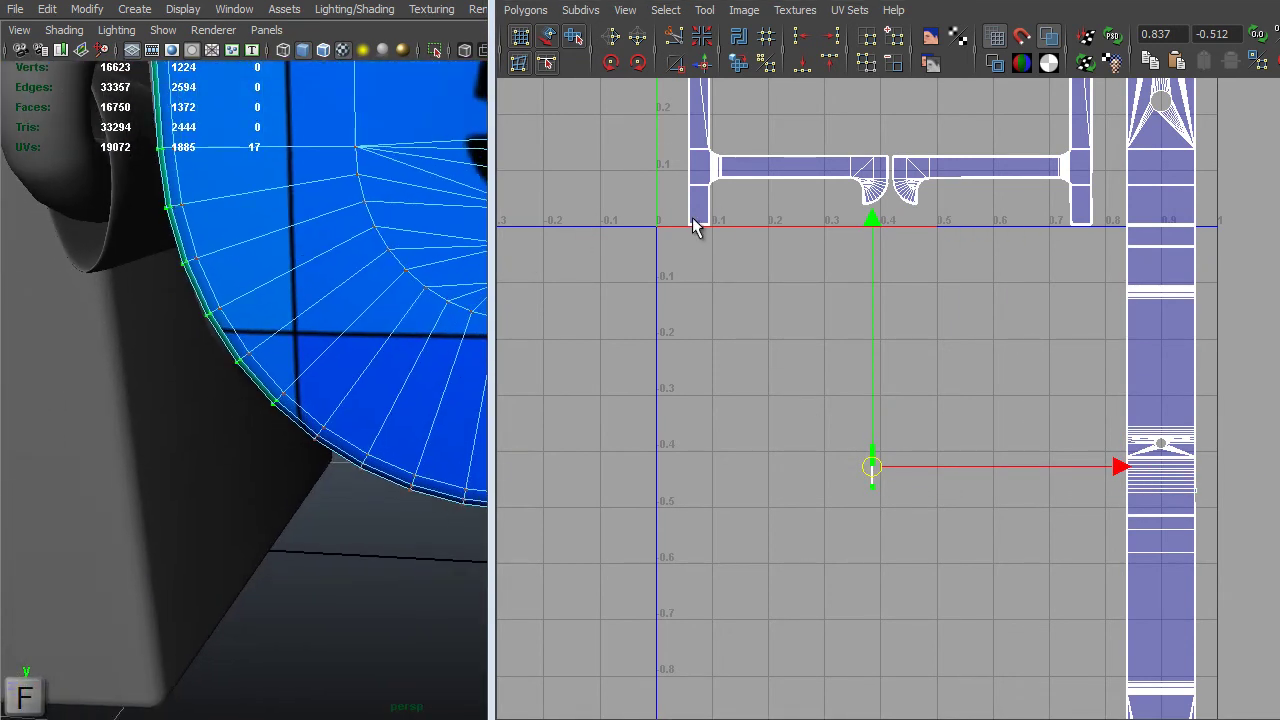
alt+middle_drag(726, 221, 697, 306)
alt+right_drag(812, 411, 1074, 395)
alt+middle_drag(841, 136, 810, 359)
alt+right_drag(810, 361, 907, 520)
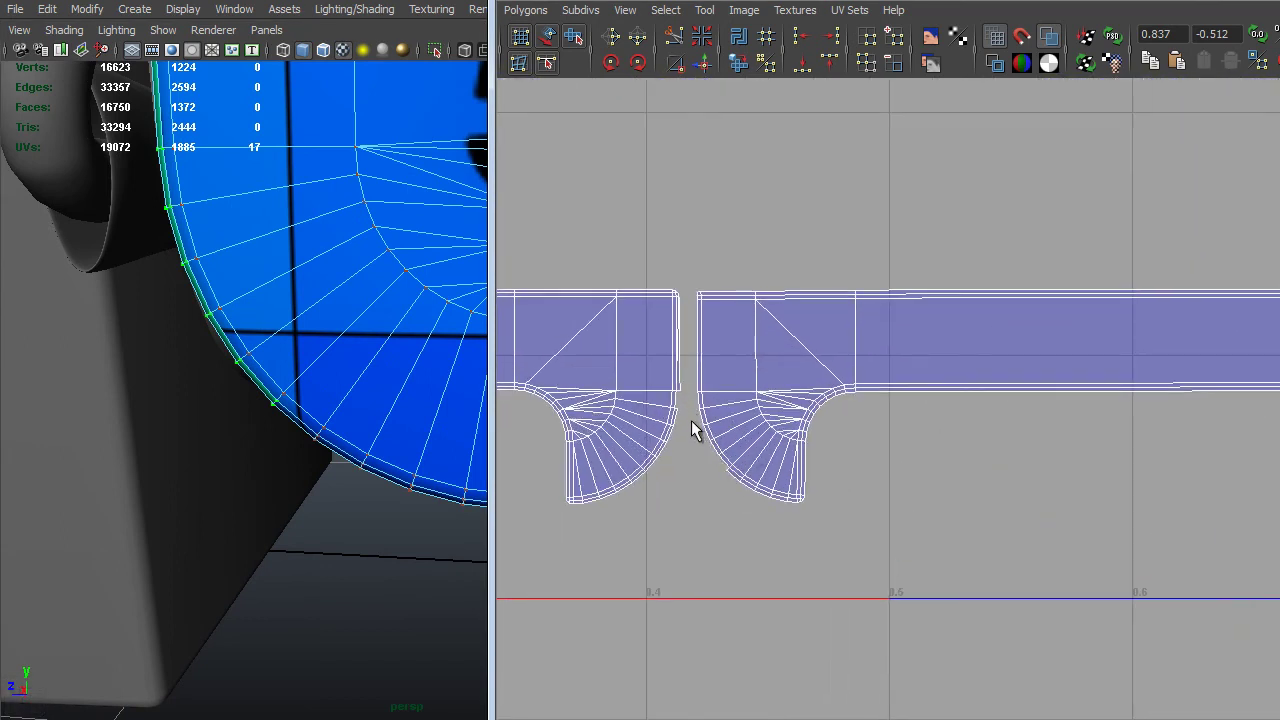
alt+middle_drag(894, 583, 927, 474)
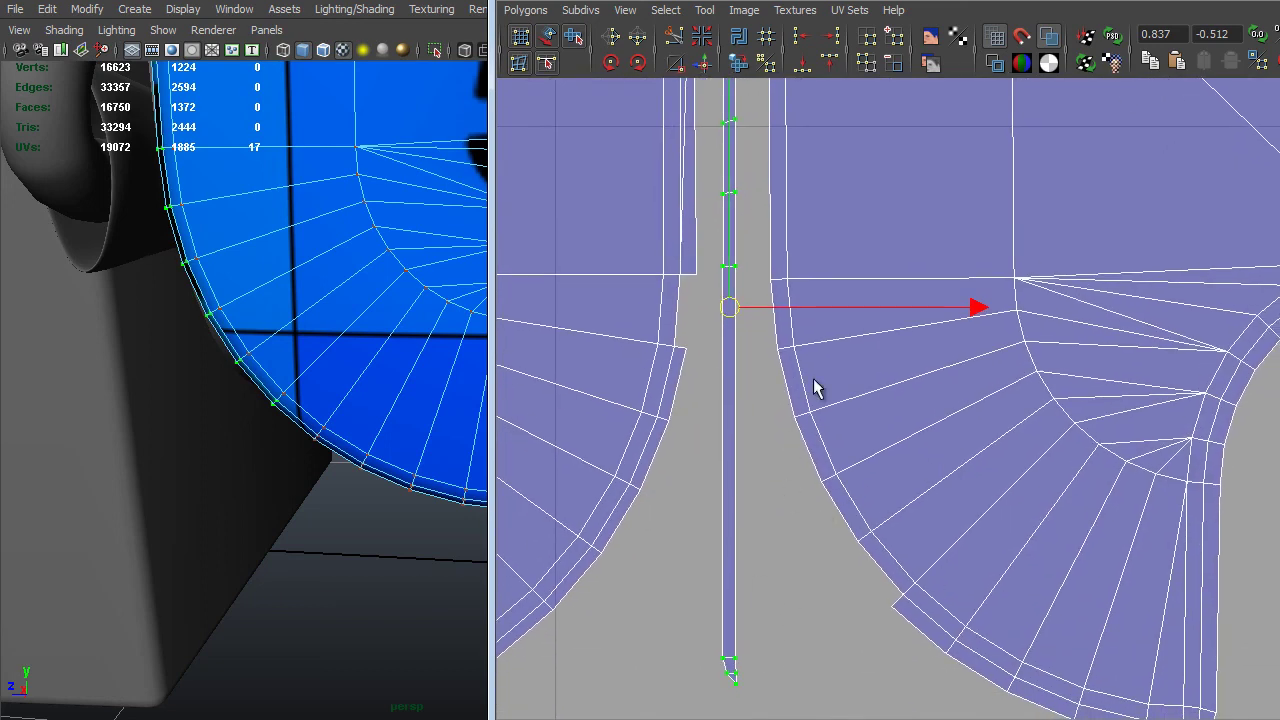
alt+right_drag(813, 378, 771, 397)
alt+middle_drag(771, 397, 943, 533)
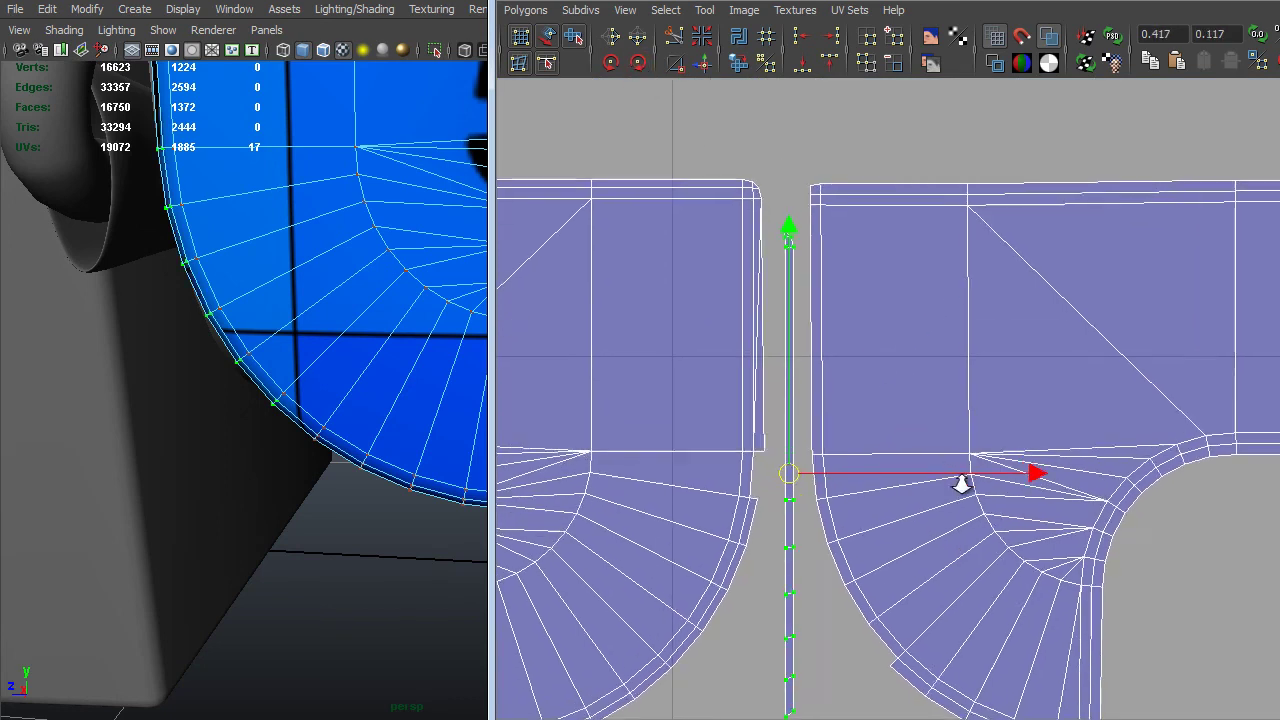
scroll(960, 486, up, 1)
alt+middle_drag(960, 486, 1040, 330)
Select the border section's long edges and the matching outer edge of the adjacent frame side shell, and sew them together.
right_drag(822, 444, 851, 451)
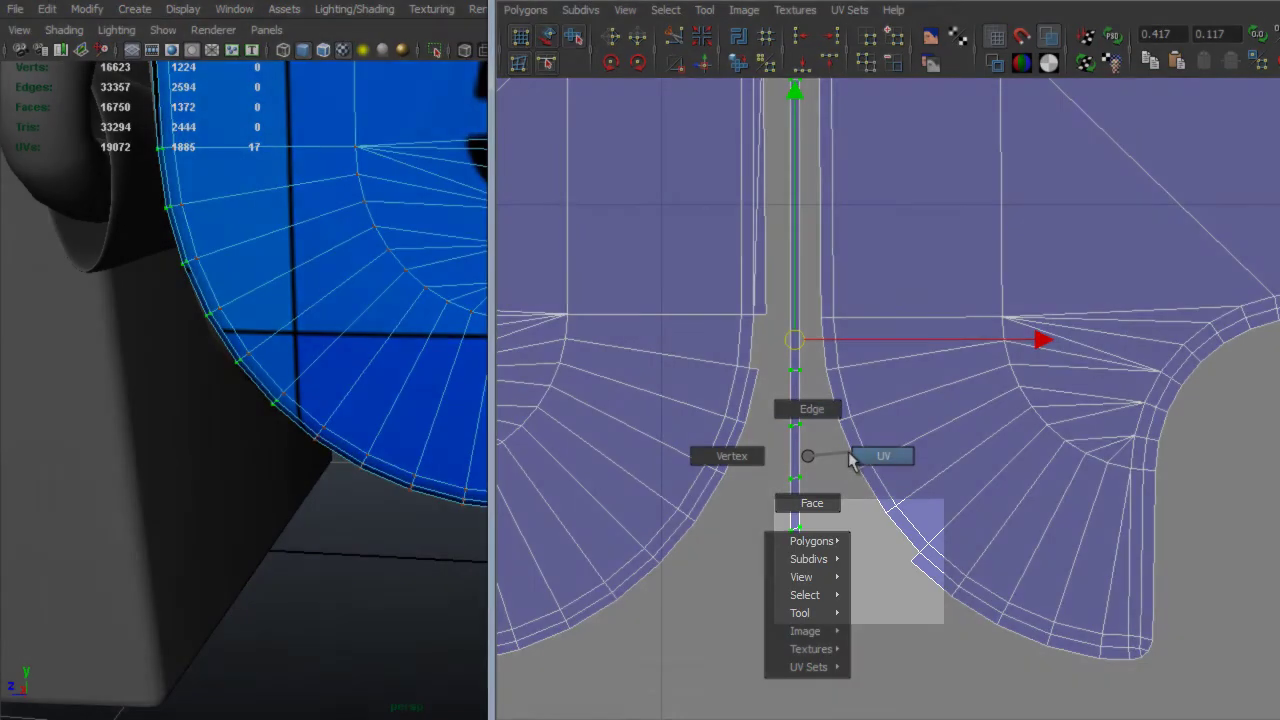
click(806, 598)
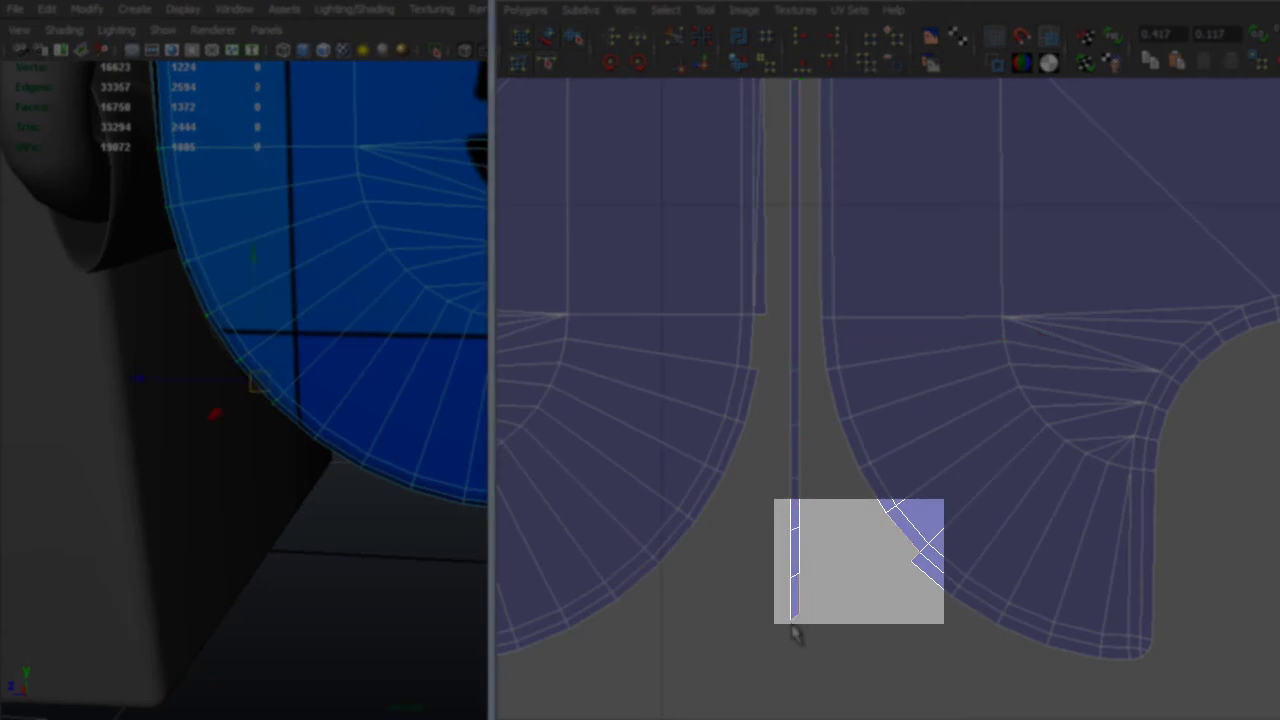
scroll(920, 563, up, 3)
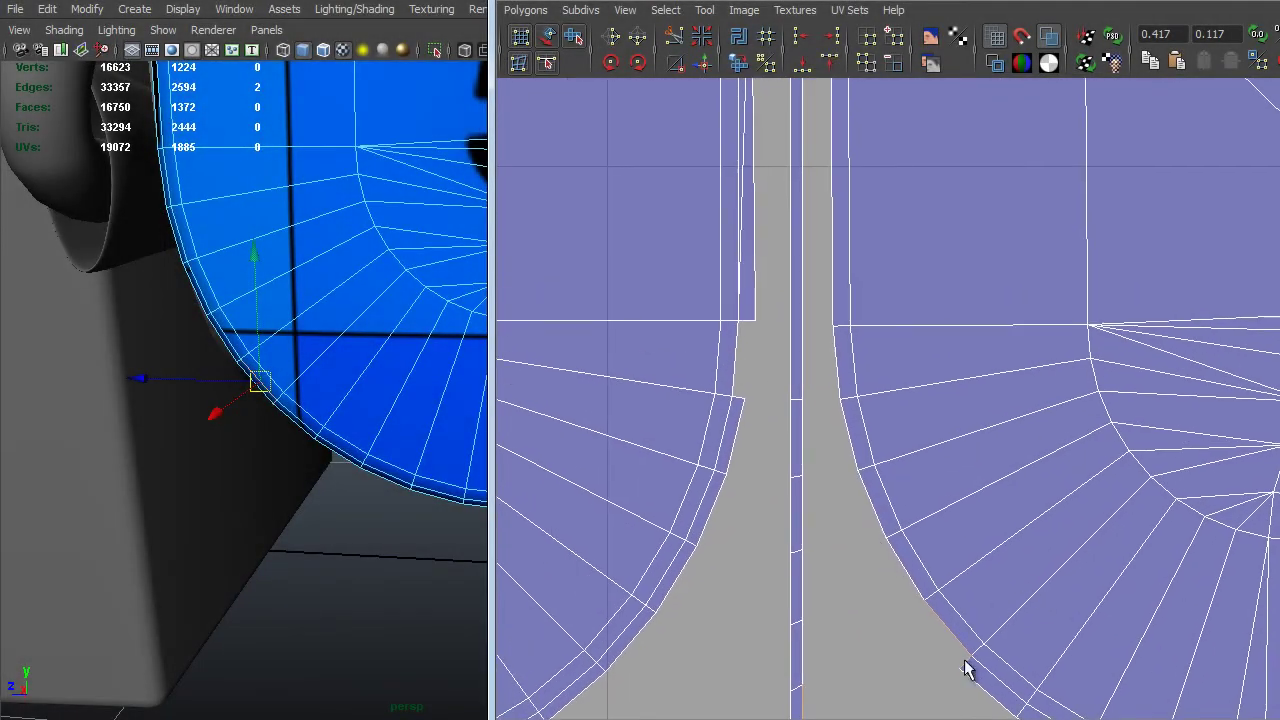
scroll(964, 659, down, 3)
drag(852, 170, 840, 634)
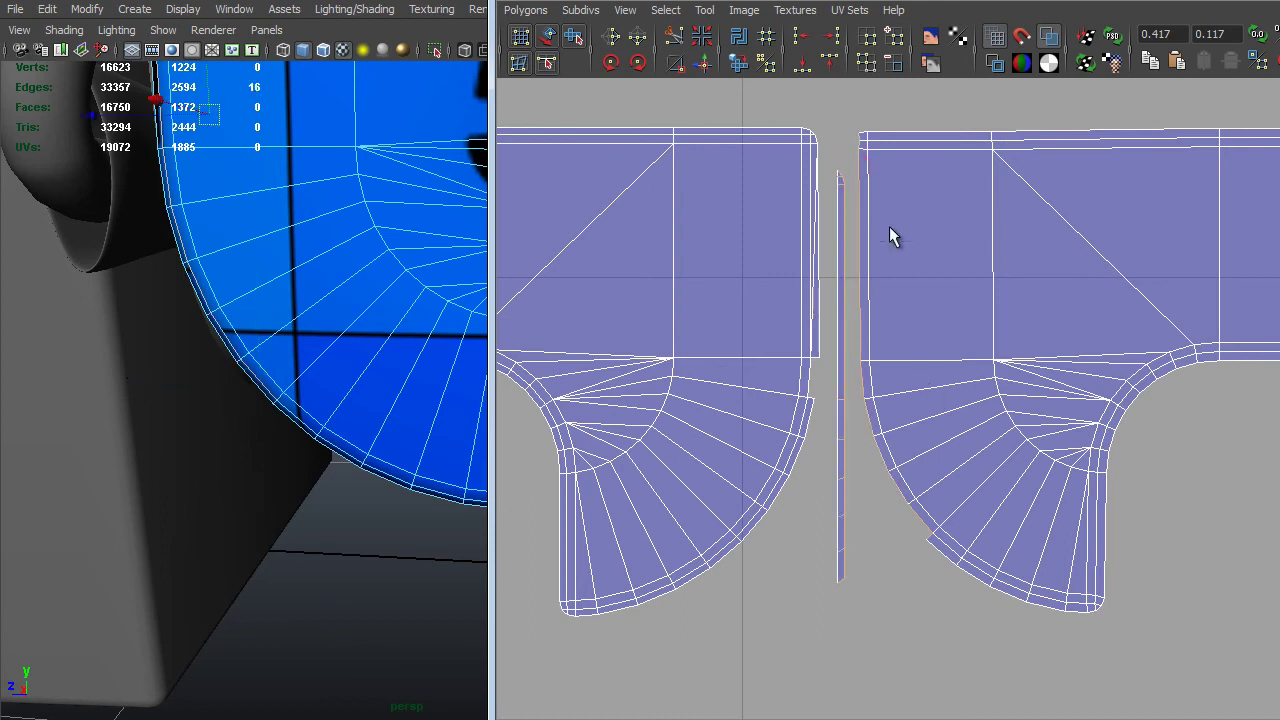
scroll(900, 235, up, 3)
shift+right_drag(913, 245, 937, 200)
Select the UVs around the sewn end of the frame side shell and unfold them with the Smooth UV tool.
alt+right_drag(877, 282, 754, 213)
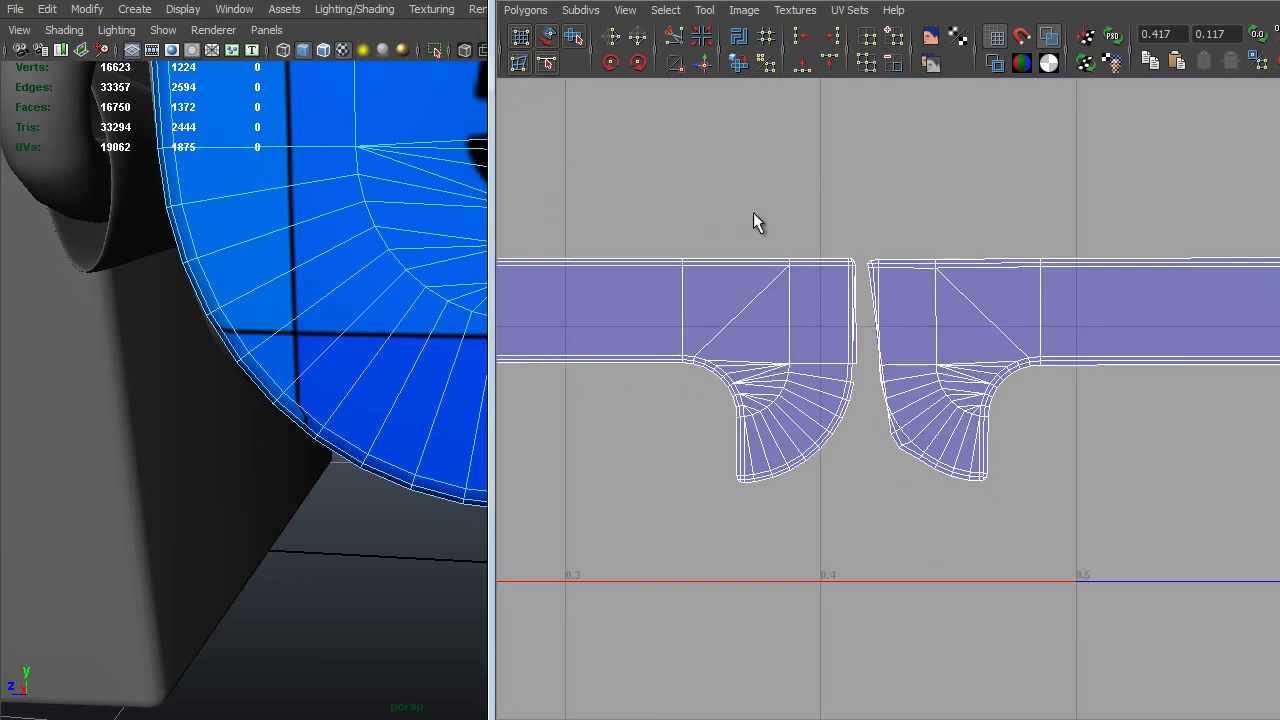
right_drag(865, 274, 1044, 453)
click(935, 264)
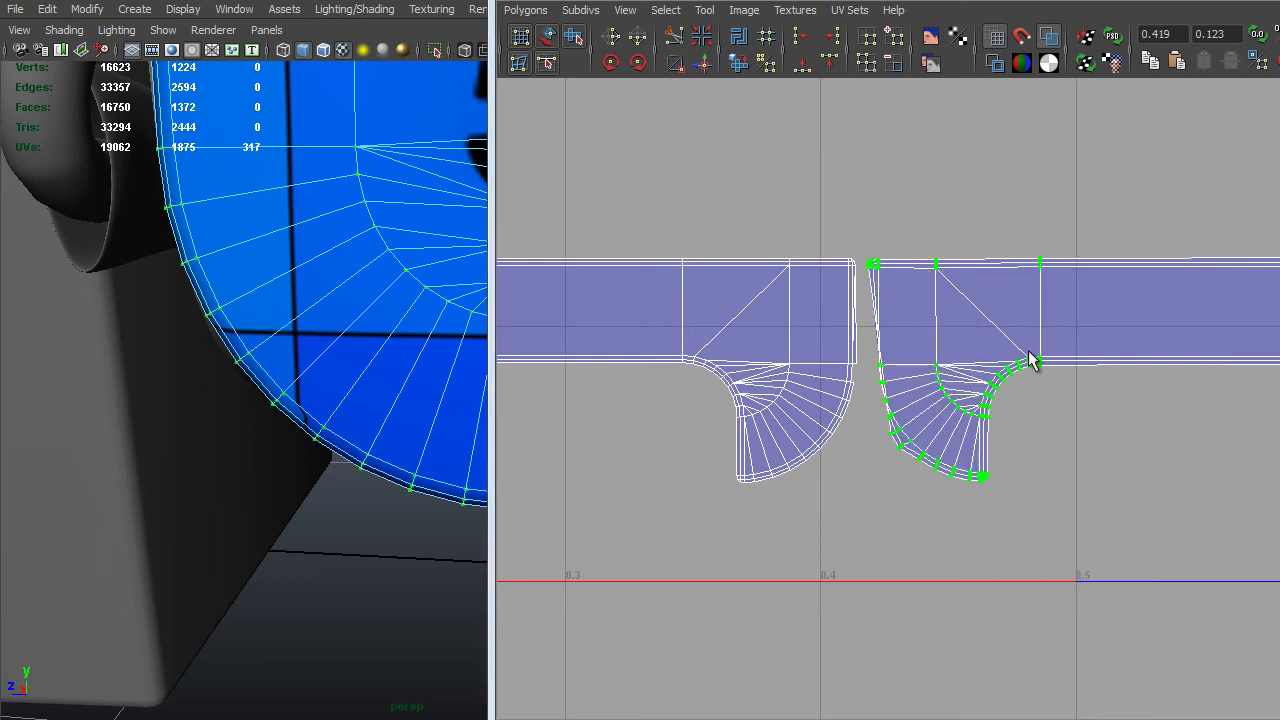
shift+right_drag(993, 328, 1006, 386)
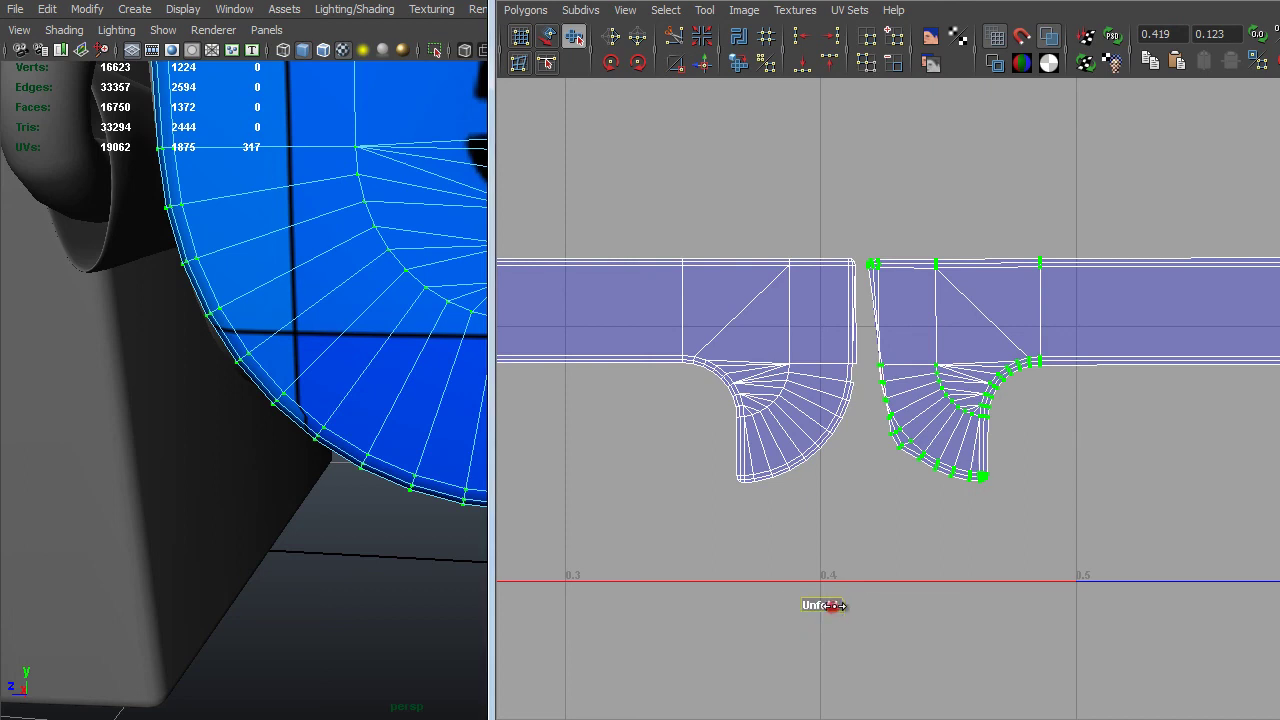
drag(828, 603, 820, 605)
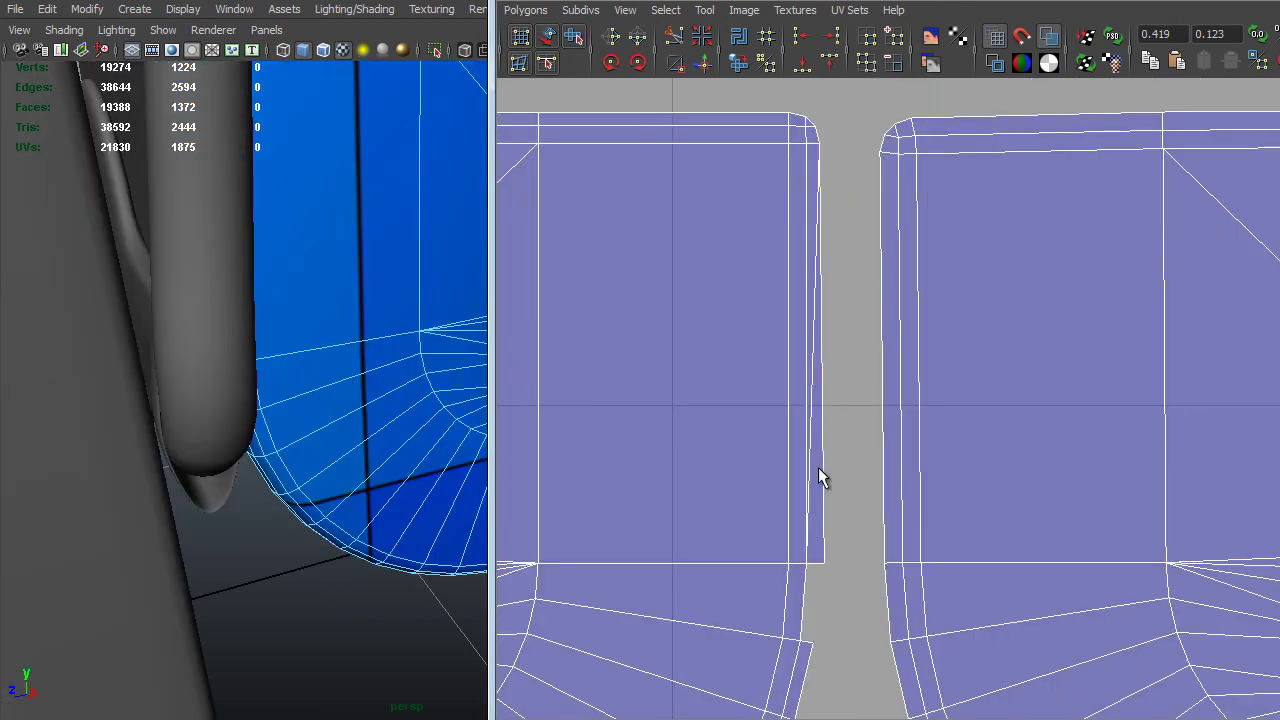
Select the skewed vertical edge on the opposite frame side's border plus the parallel edge beside it, and delete both.
click(813, 340)
key(f)
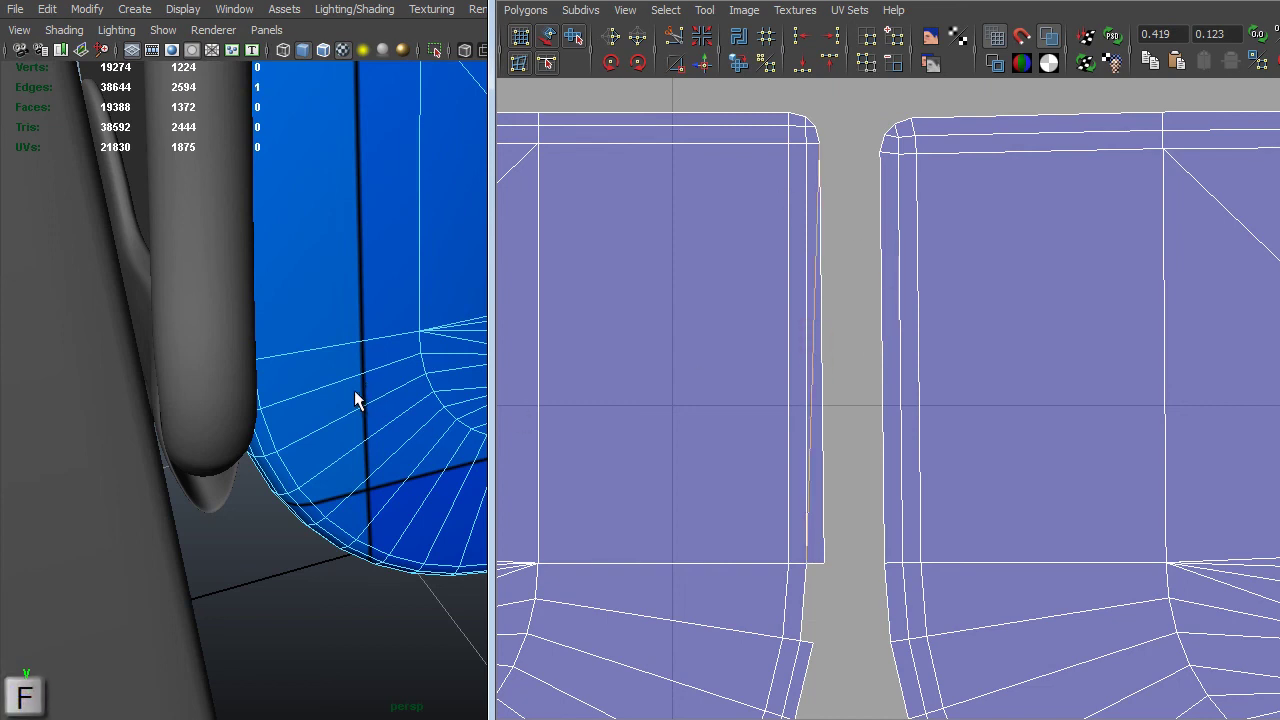
alt+drag(354, 400, 186, 317)
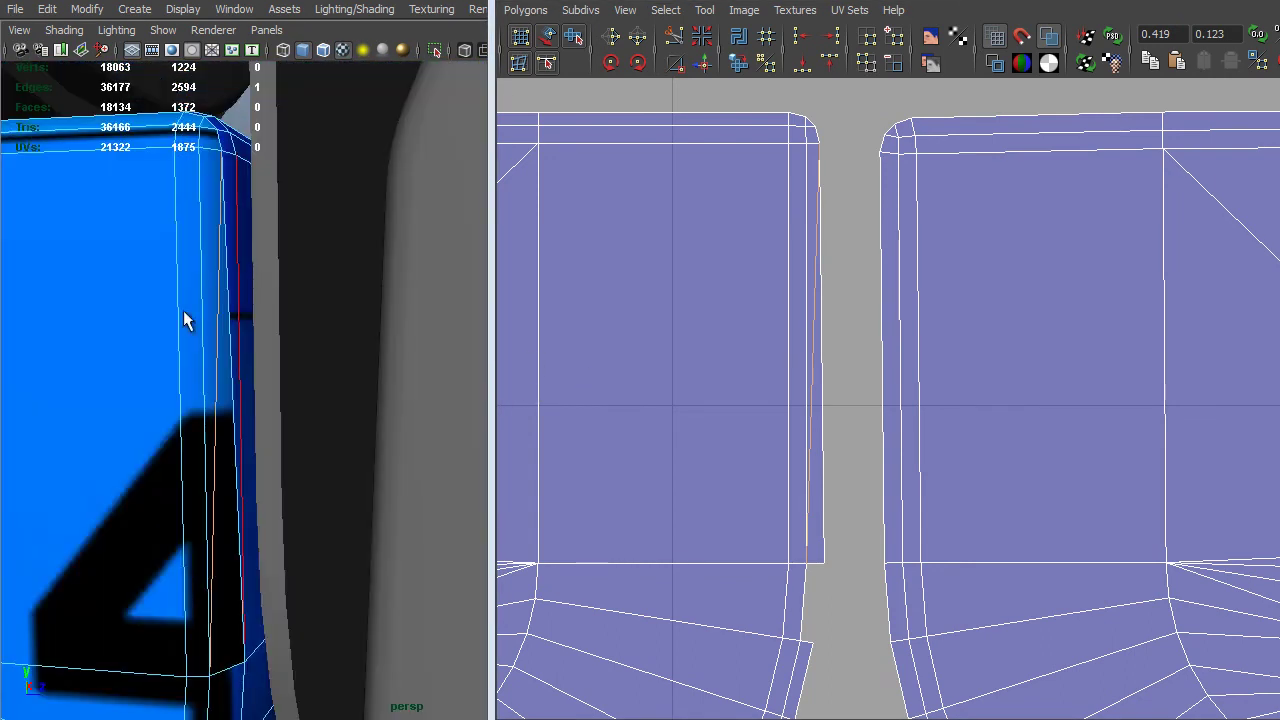
alt+middle_drag(189, 403, 282, 627)
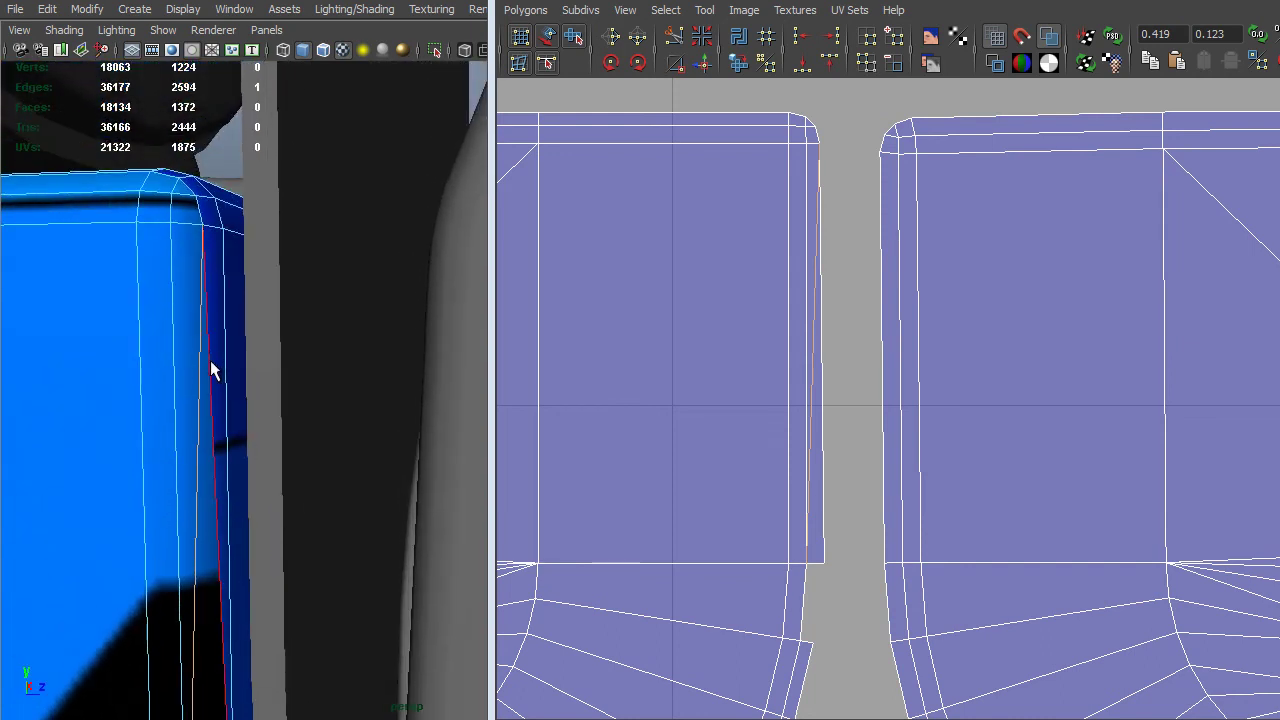
shift+click(212, 364)
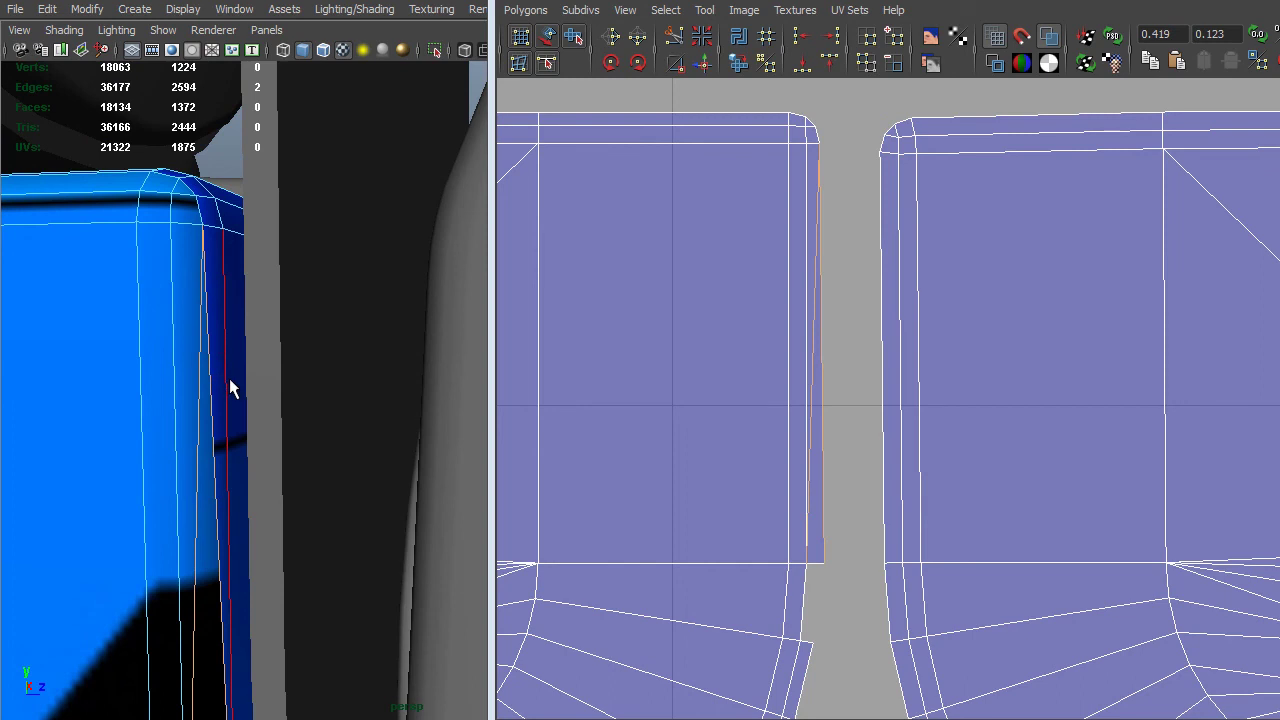
key(Delete)
Redraw the frame side's border edges with the Split Polygon Tool, running from the lower cross edge up towards the upper corner.
mouse_move(176, 479)
alt+middle_down()
mouse_move(195, 470)
mouse_move(198, 346)
alt+middle_up()
alt+middle_drag(191, 572, 198, 467)
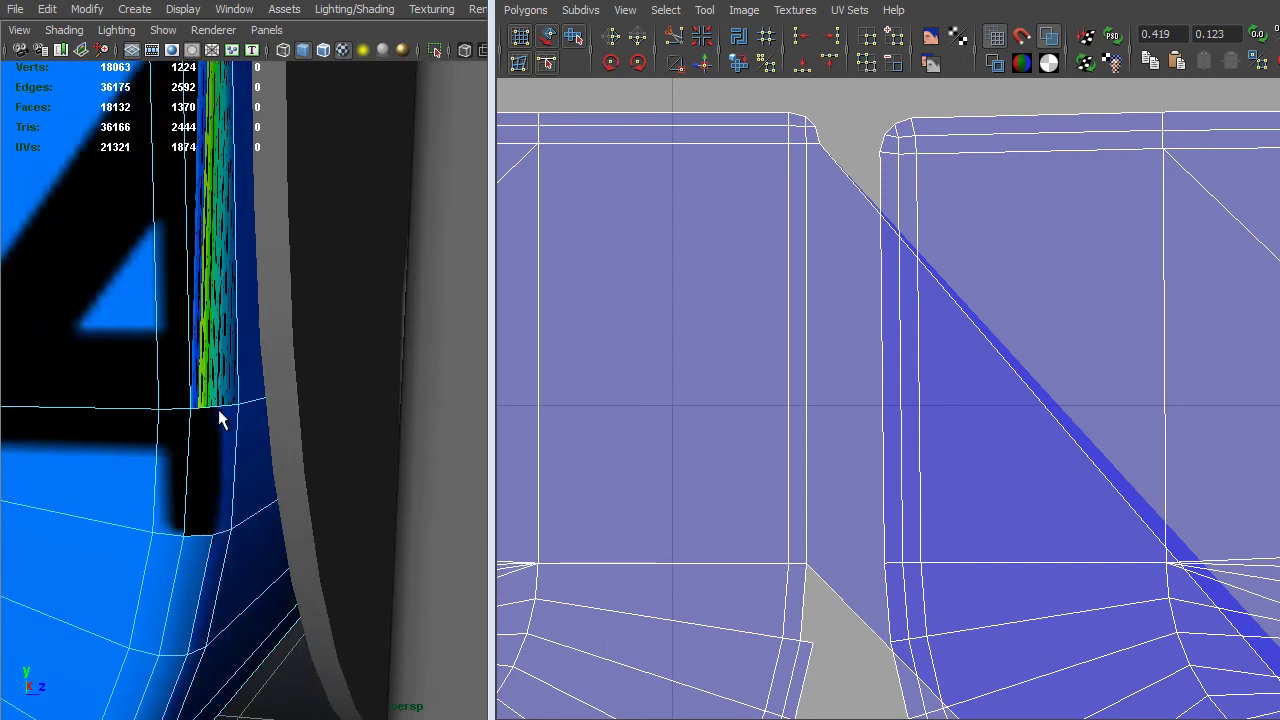
shift+right_click(206, 541)
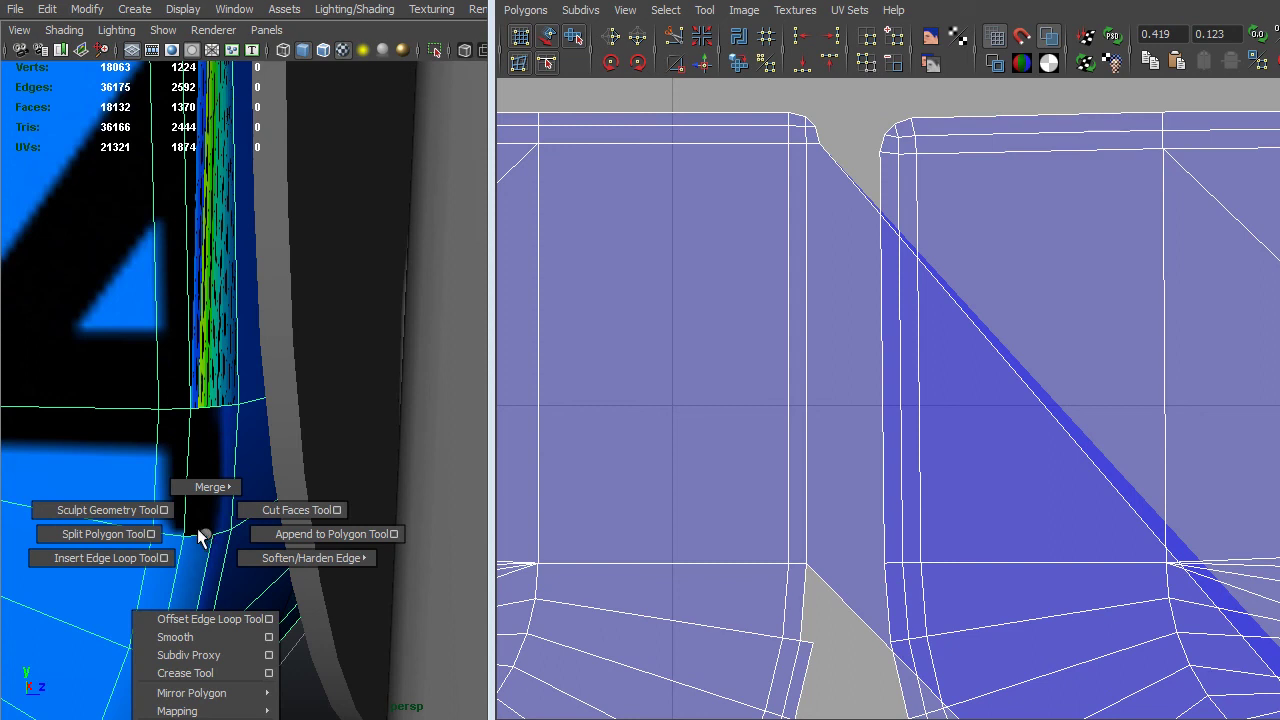
shift+right_drag(198, 538, 130, 531)
click(195, 539)
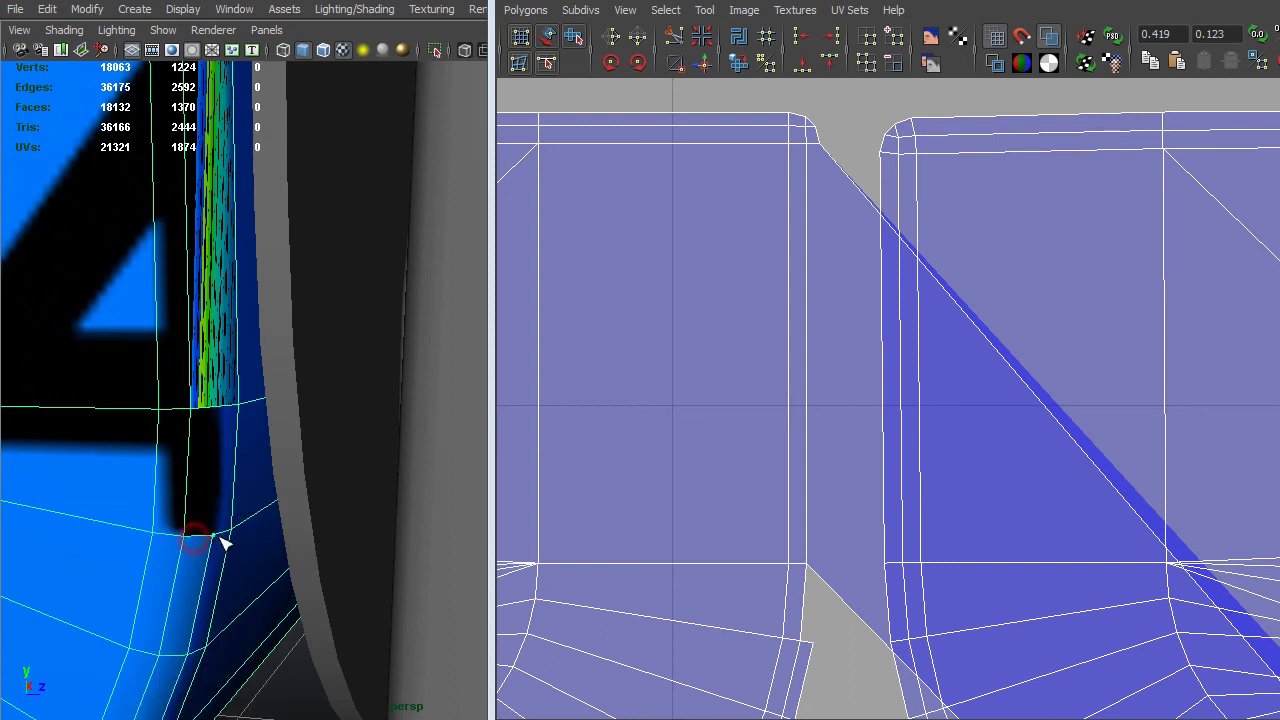
drag(222, 541, 214, 536)
click(220, 409)
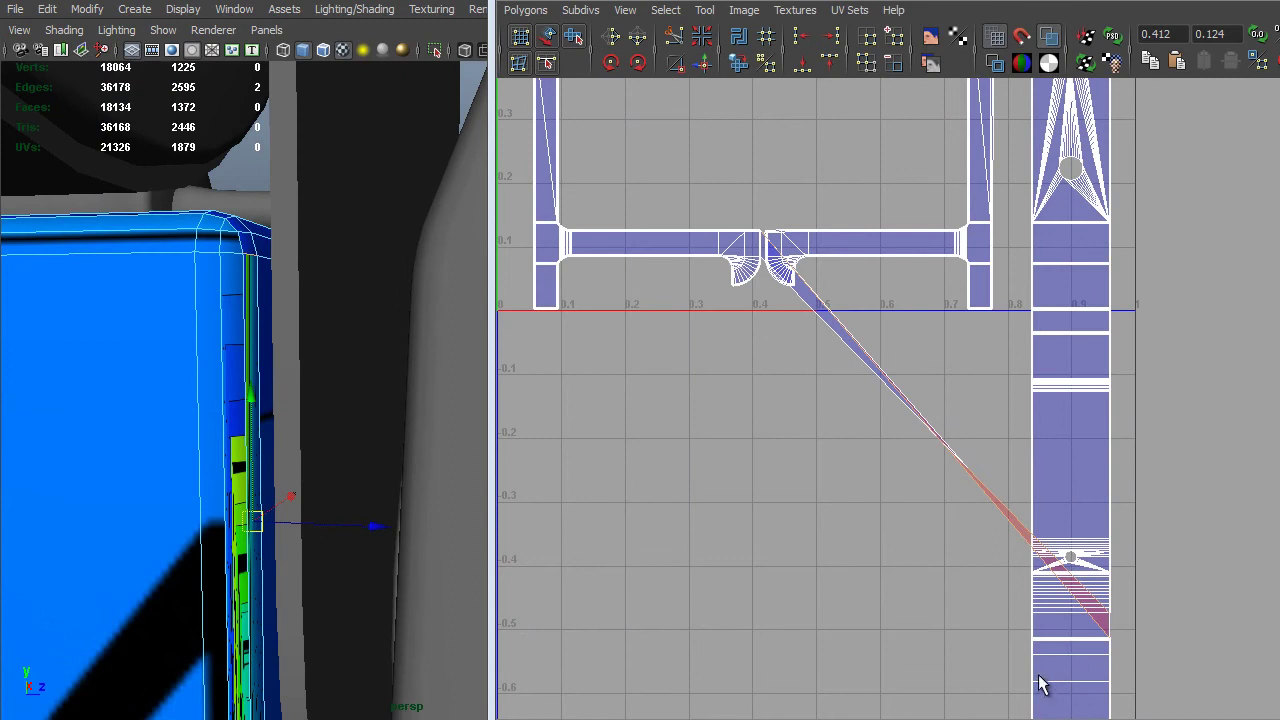
Select the UVs at the ends and crossing of the stretched faces between frame side shell and front strip, and cut along their edges.
scroll(906, 514, up, 10)
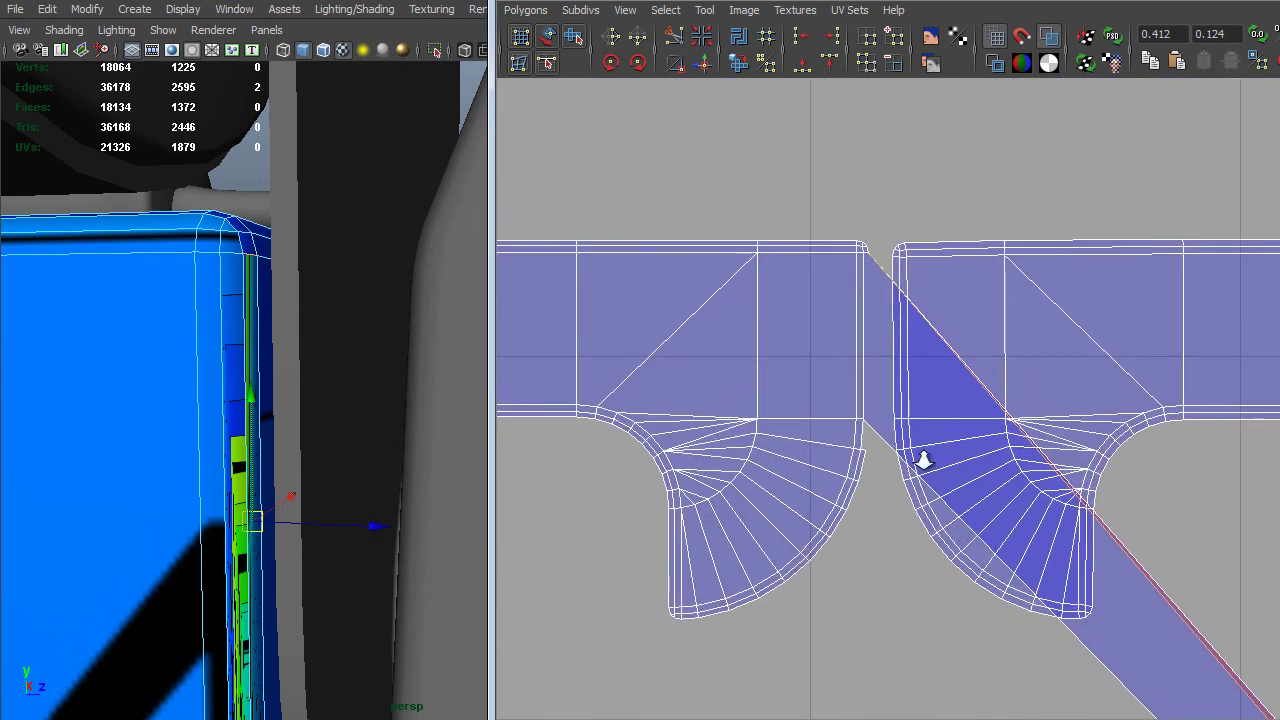
right_drag(921, 348, 1000, 346)
scroll(954, 346, up, 3)
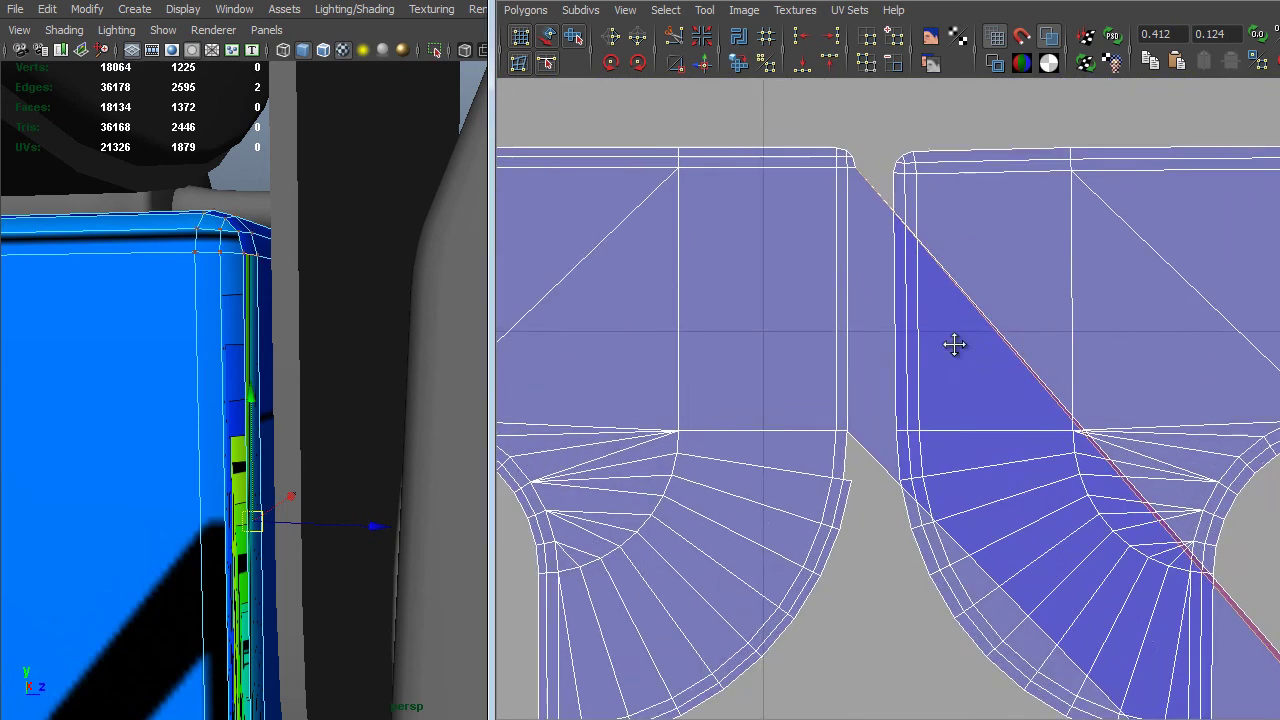
alt+middle_drag(1074, 442, 1076, 470)
drag(935, 239, 913, 250)
shift+drag(921, 583, 911, 586)
scroll(831, 386, down, 2)
alt+middle_drag(1115, 437, 791, 263)
alt+middle_drag(1180, 538, 1007, 300)
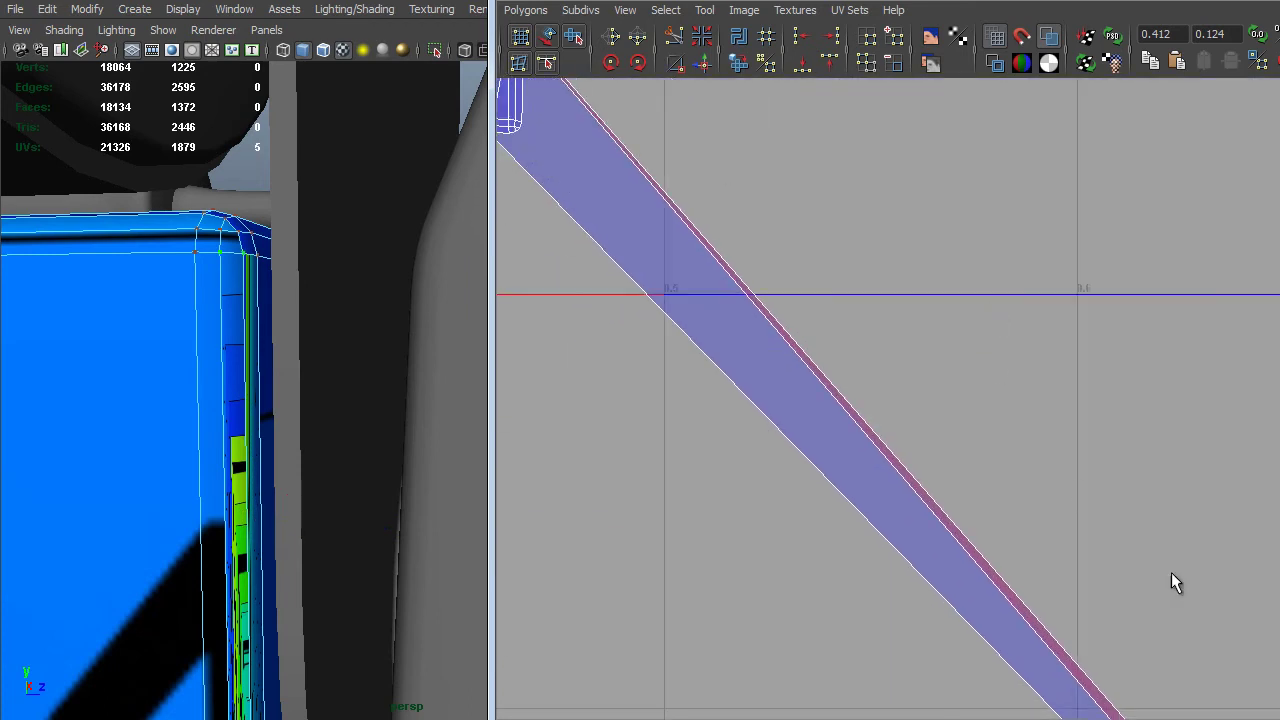
scroll(1020, 400, down, 3)
alt+middle_drag(1120, 450, 1029, 269)
shift+drag(885, 306, 1131, 571)
alt+middle_drag(1126, 562, 1004, 489)
alt+middle_drag(1066, 524, 793, 325)
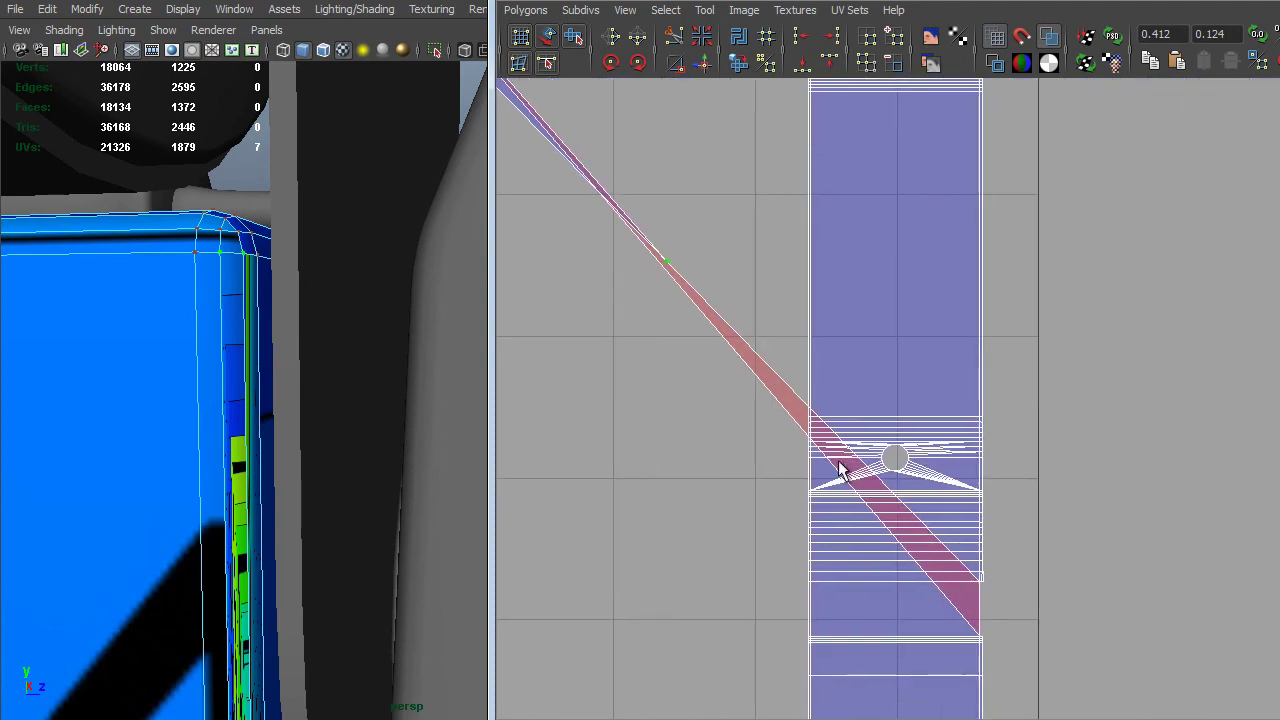
alt+right_drag(838, 462, 811, 345)
alt+middle_drag(981, 477, 974, 397)
alt+right_drag(975, 397, 1257, 705)
alt+middle_drag(1154, 619, 1052, 426)
alt+right_drag(1052, 426, 1260, 640)
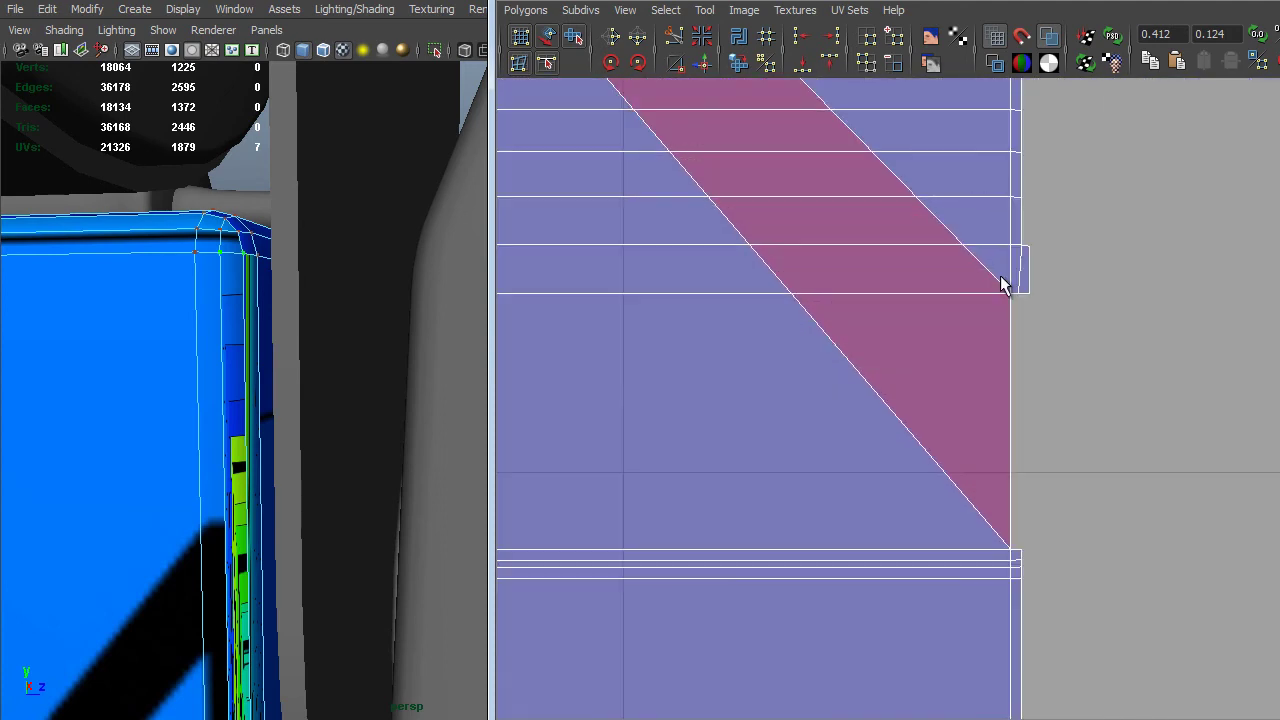
click(1000, 542)
shift+right_click(999, 309)
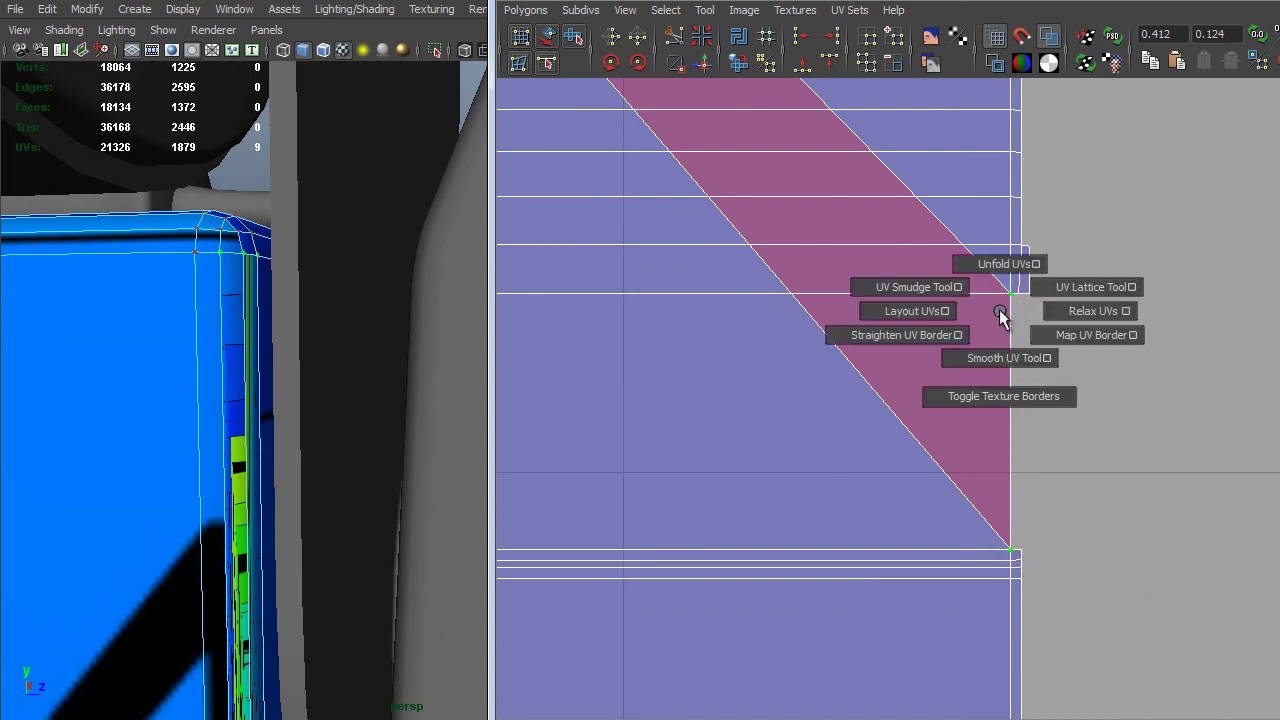
click(677, 38)
Select the stretched face's border edges at the side of the front strip and sew them.
alt+right_drag(1003, 300, 1085, 316)
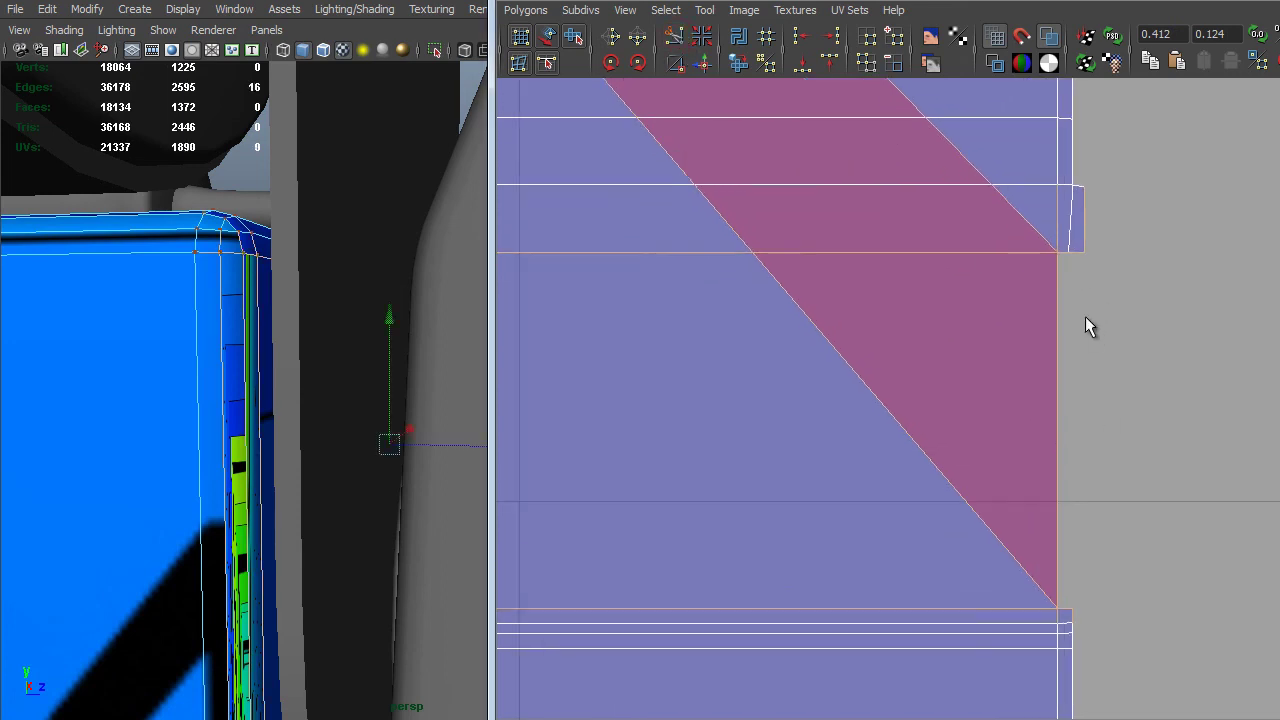
alt+right_drag(1063, 264, 1138, 338)
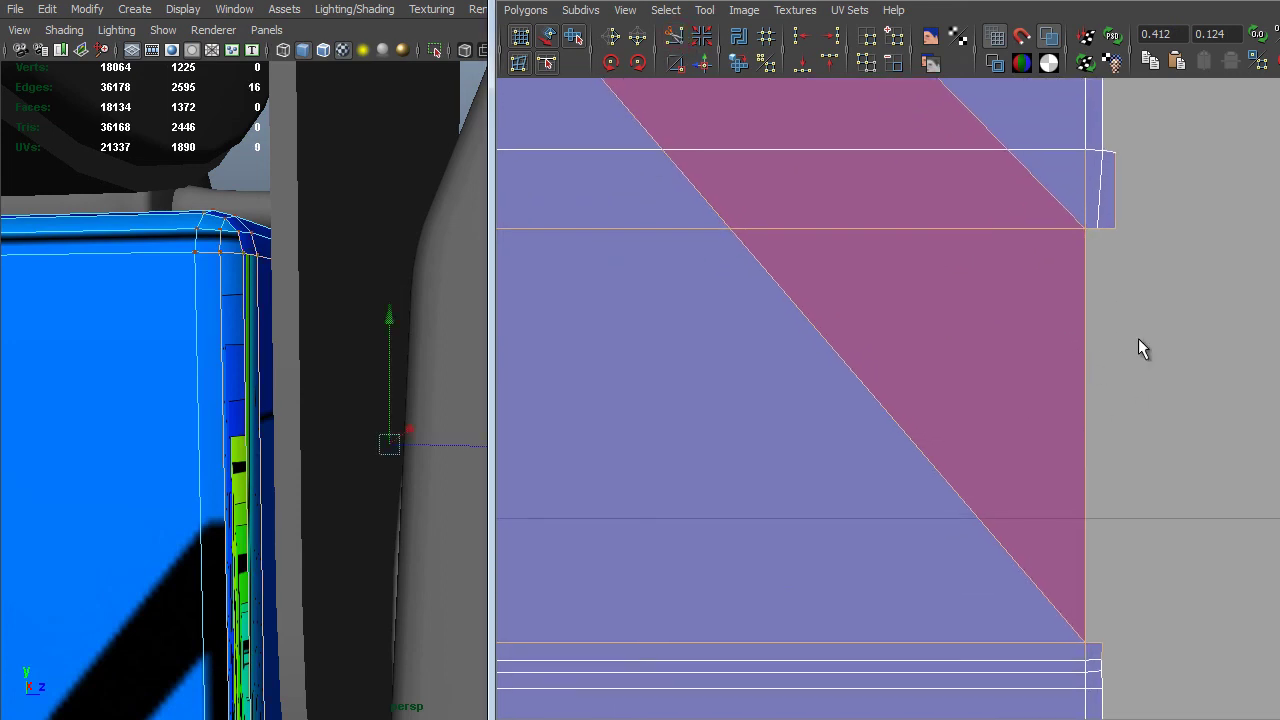
alt+middle_drag(1092, 261, 1068, 258)
click(1063, 219)
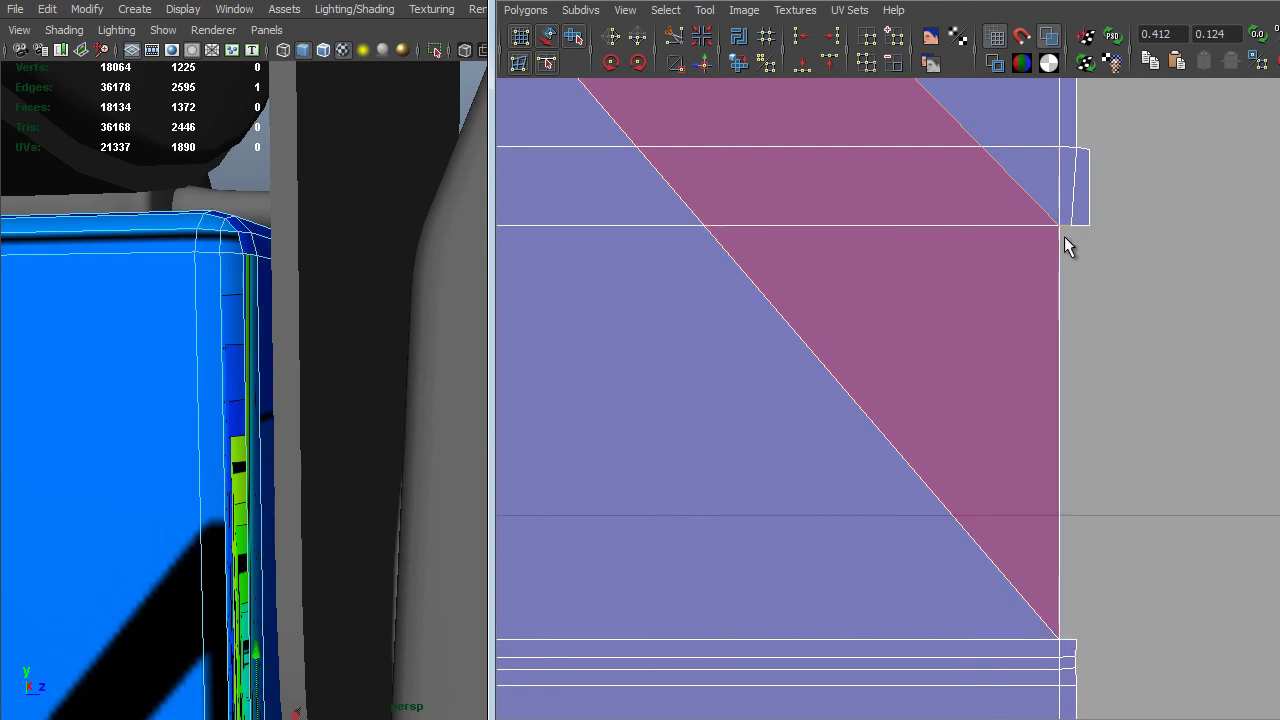
click(1068, 622)
shift+right_drag(1114, 486, 700, 340)
Select the UV at the stretched face's lower far tip and move it in beside the front strip's side edge.
alt+middle_drag(1083, 676, 1163, 686)
alt+right_drag(1087, 502, 400, 180)
alt+middle_drag(871, 406, 979, 544)
alt+middle_drag(924, 370, 976, 489)
alt+right_drag(749, 327, 560, 350)
alt+right_drag(1025, 563, 1006, 556)
alt+middle_drag(1006, 556, 949, 337)
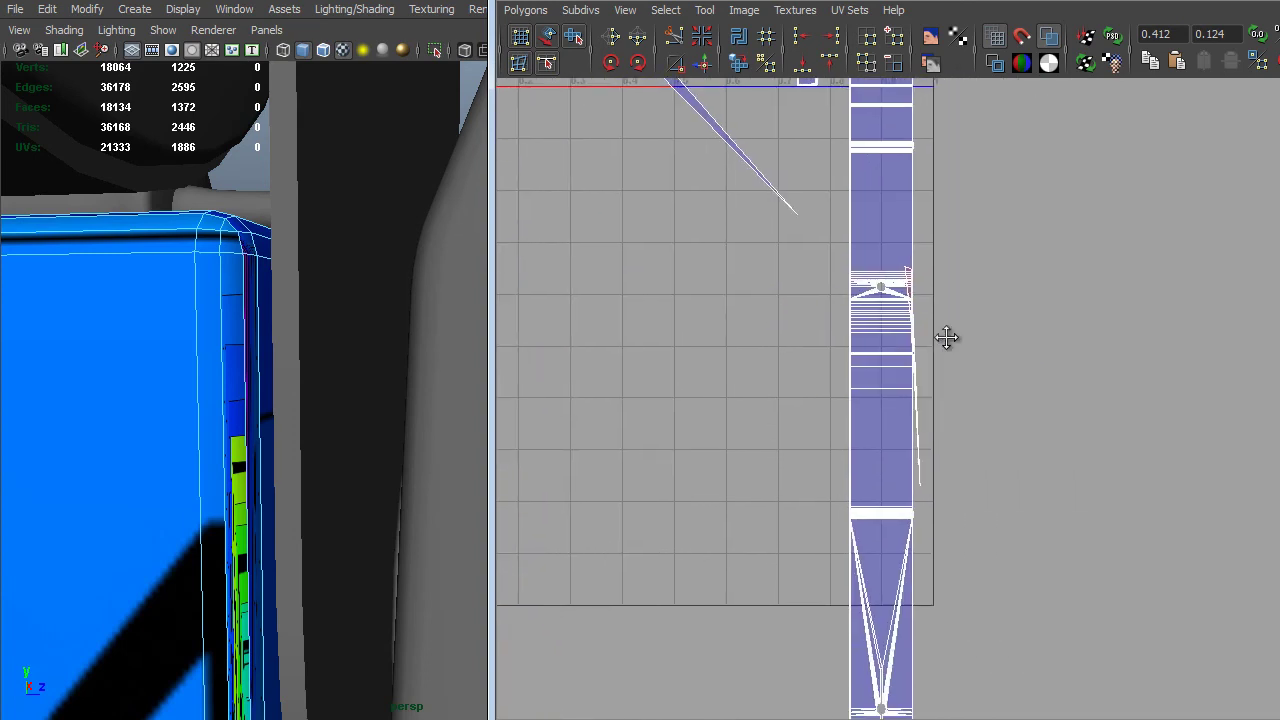
alt+right_drag(949, 337, 1260, 541)
right_drag(968, 622, 1031, 614)
click(946, 630)
alt+middle_drag(1052, 456, 1094, 44)
alt+middle_drag(1046, 90, 1098, 270)
alt+right_drag(1024, 345, 1120, 480)
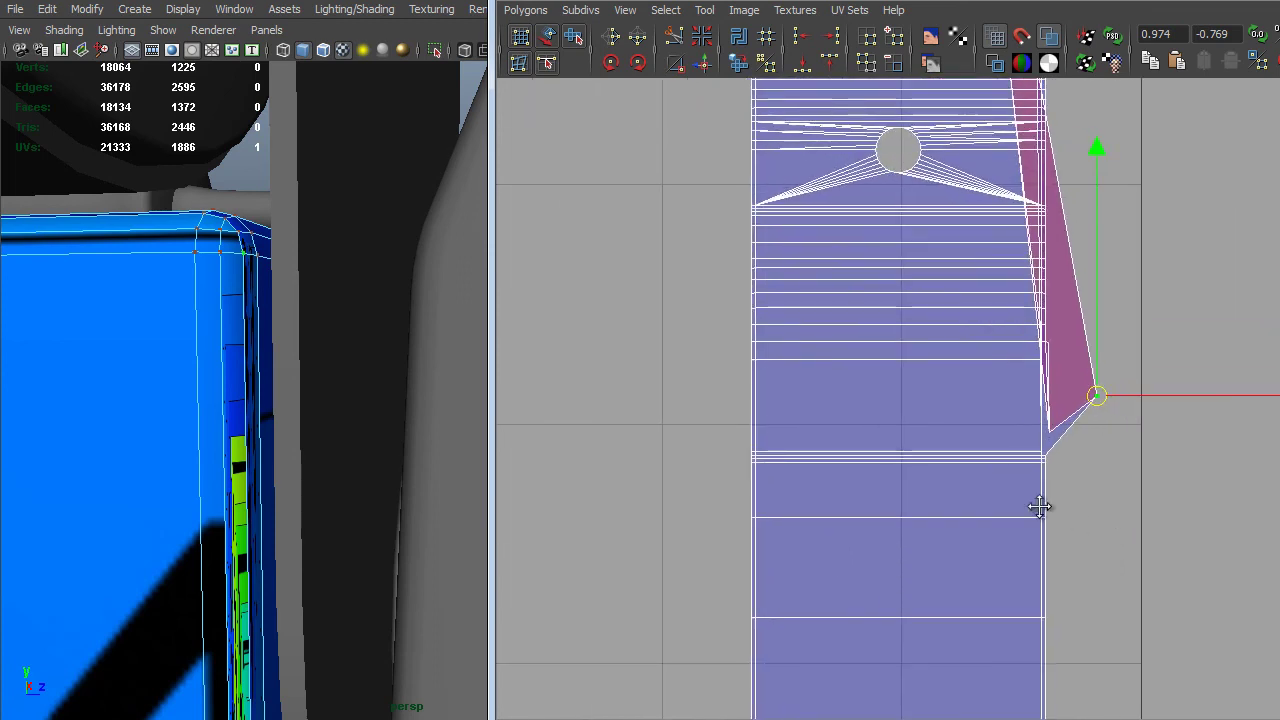
alt+middle_drag(1040, 506, 945, 556)
alt+right_drag(945, 556, 1125, 705)
middle_drag(1100, 517, 1057, 578)
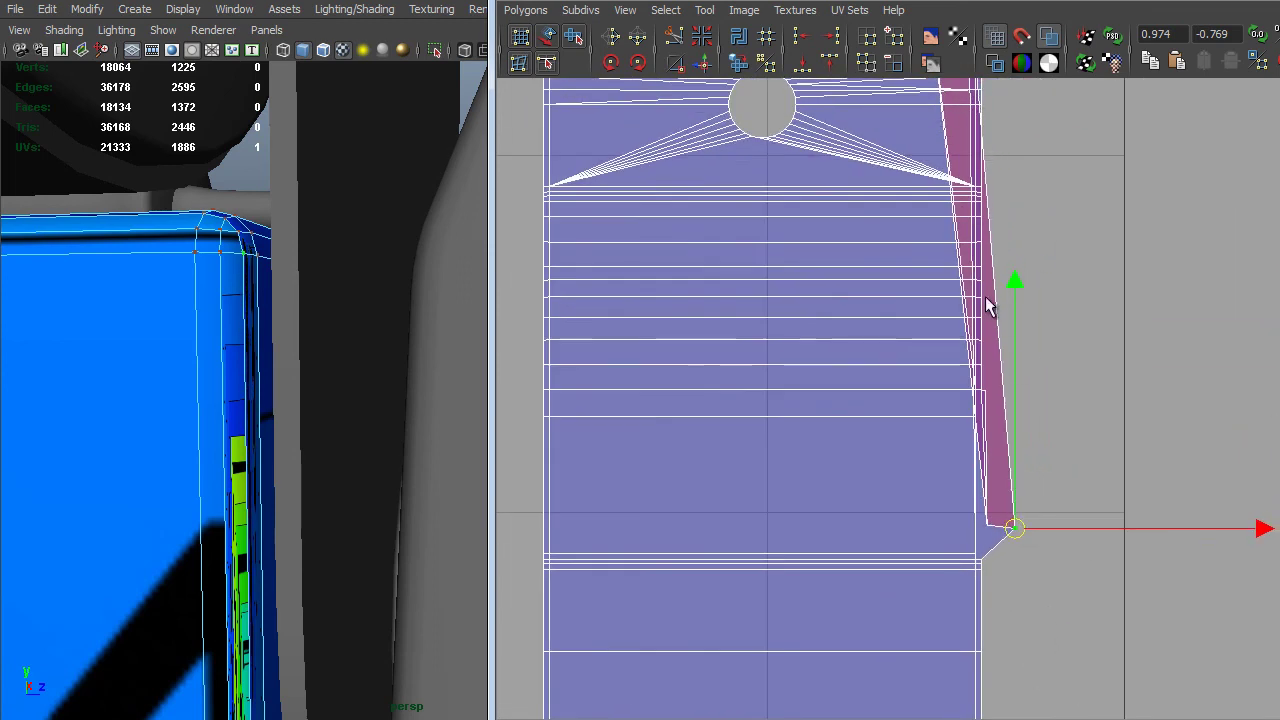
Select the UV at the stretched face's upper inner tip and move it down along the front strip's side.
alt+middle_drag(985, 297, 1027, 578)
drag(935, 189, 986, 261)
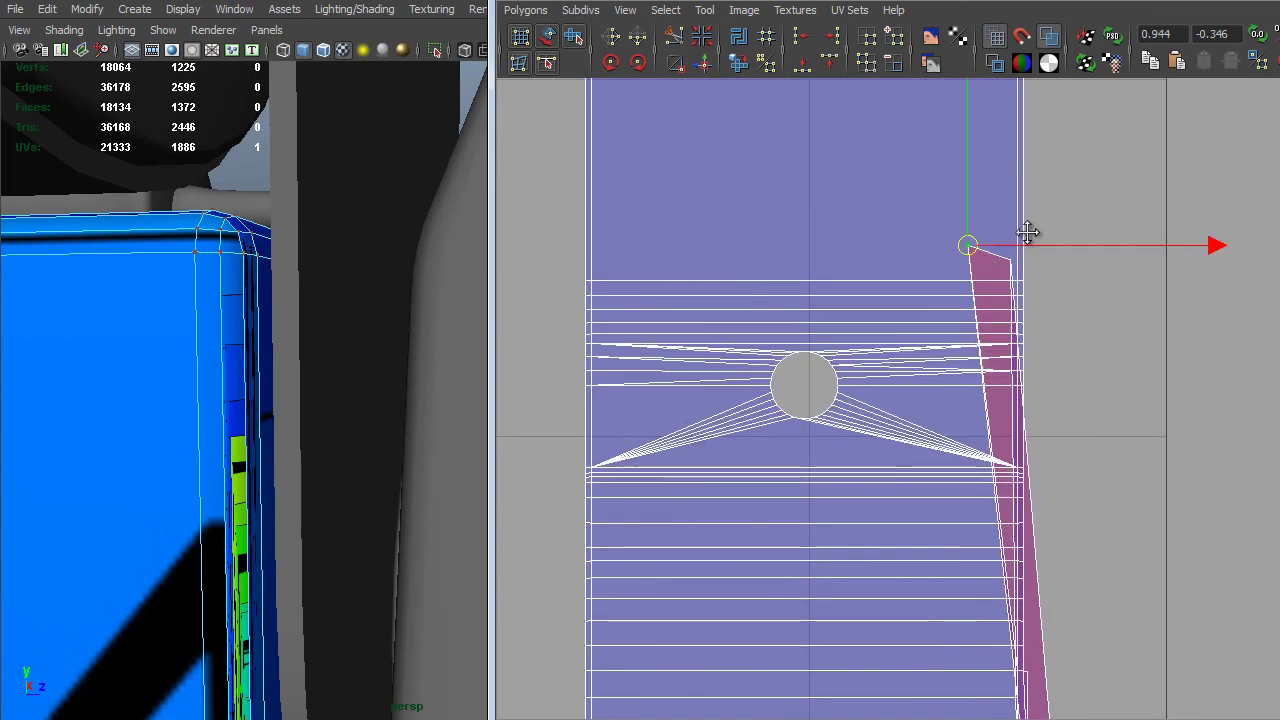
alt+middle_drag(1029, 234, 992, 53)
middle_drag(1104, 367, 1138, 719)
Move the UV at the stretched face's remaining upper corner down the strip's side to just above the lower cross edges.
alt+middle_drag(1048, 371, 1055, 500)
drag(957, 166, 988, 224)
middle_drag(1122, 362, 1231, 718)
alt+middle_drag(1223, 614, 1206, 187)
alt+right_drag(826, 384, 1098, 261)
alt+middle_drag(1098, 261, 1036, 410)
middle_drag(1157, 407, 1012, 531)
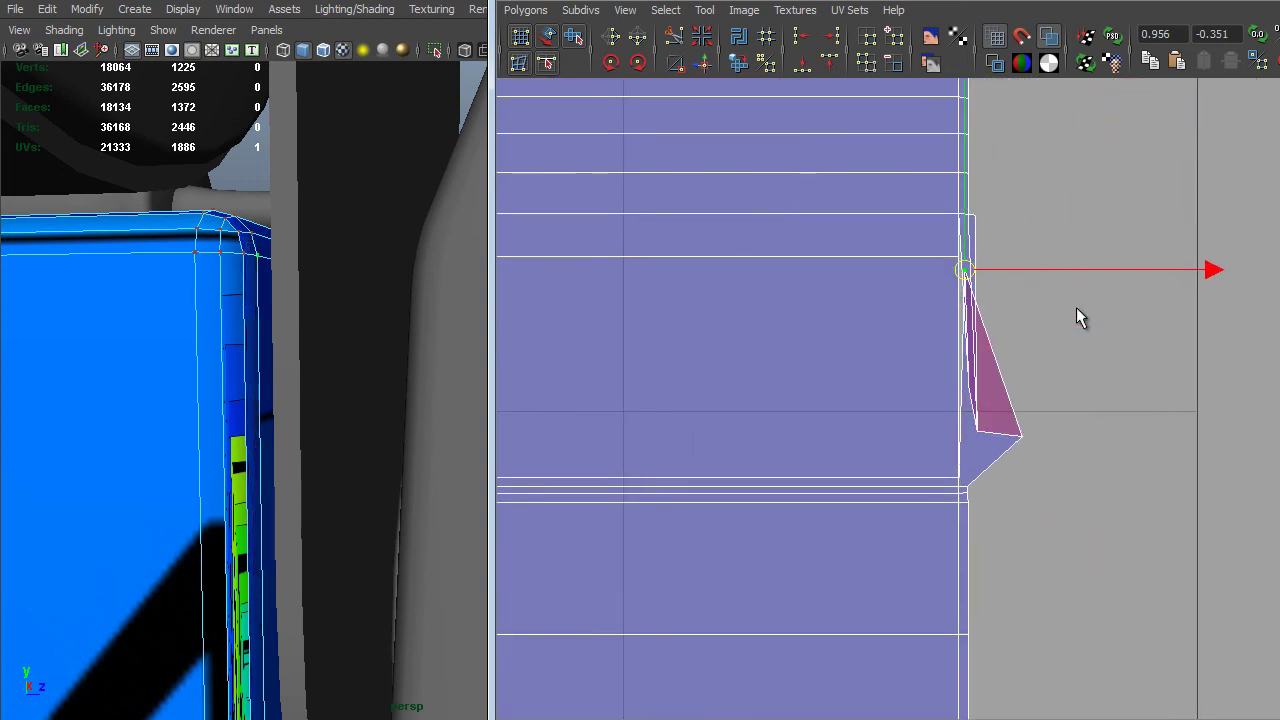
middle_drag(1076, 317, 1106, 543)
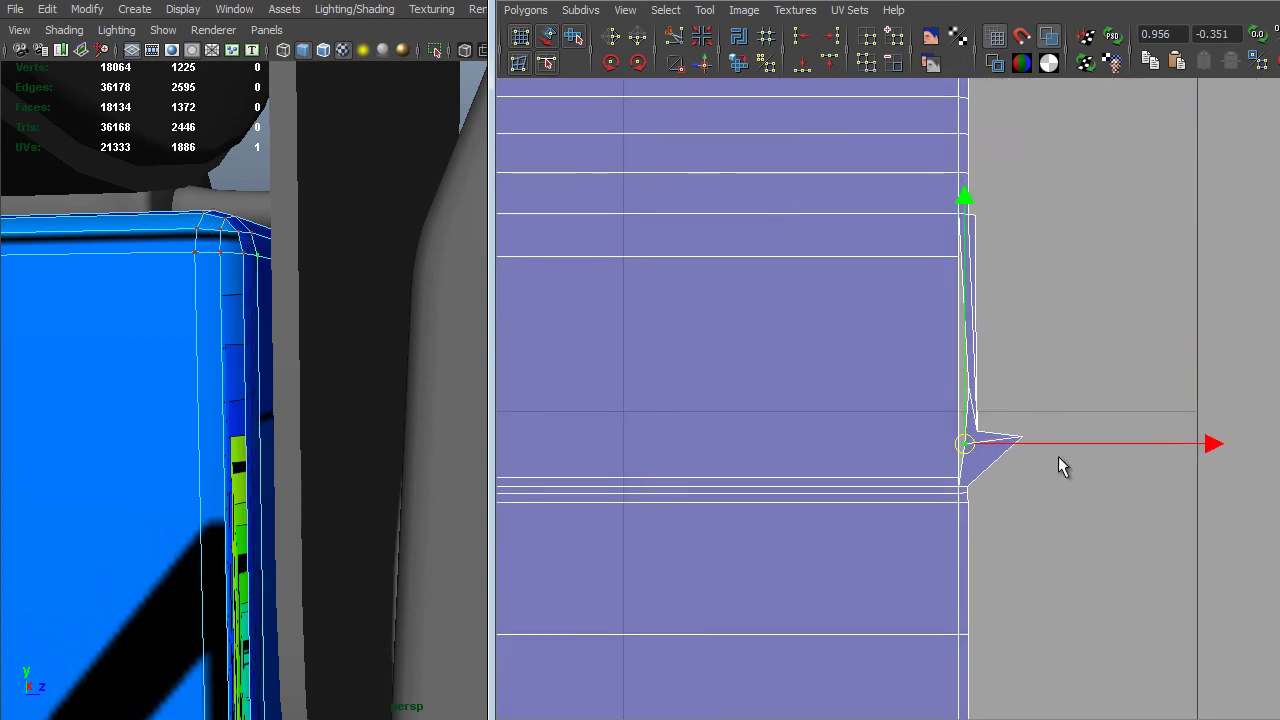
Select the front strip's side edges along the gap beside the repositioned face and sew them.
alt+right_drag(973, 404, 1082, 460)
alt+middle_drag(1062, 240, 1065, 346)
alt+right_drag(908, 247, 1127, 287)
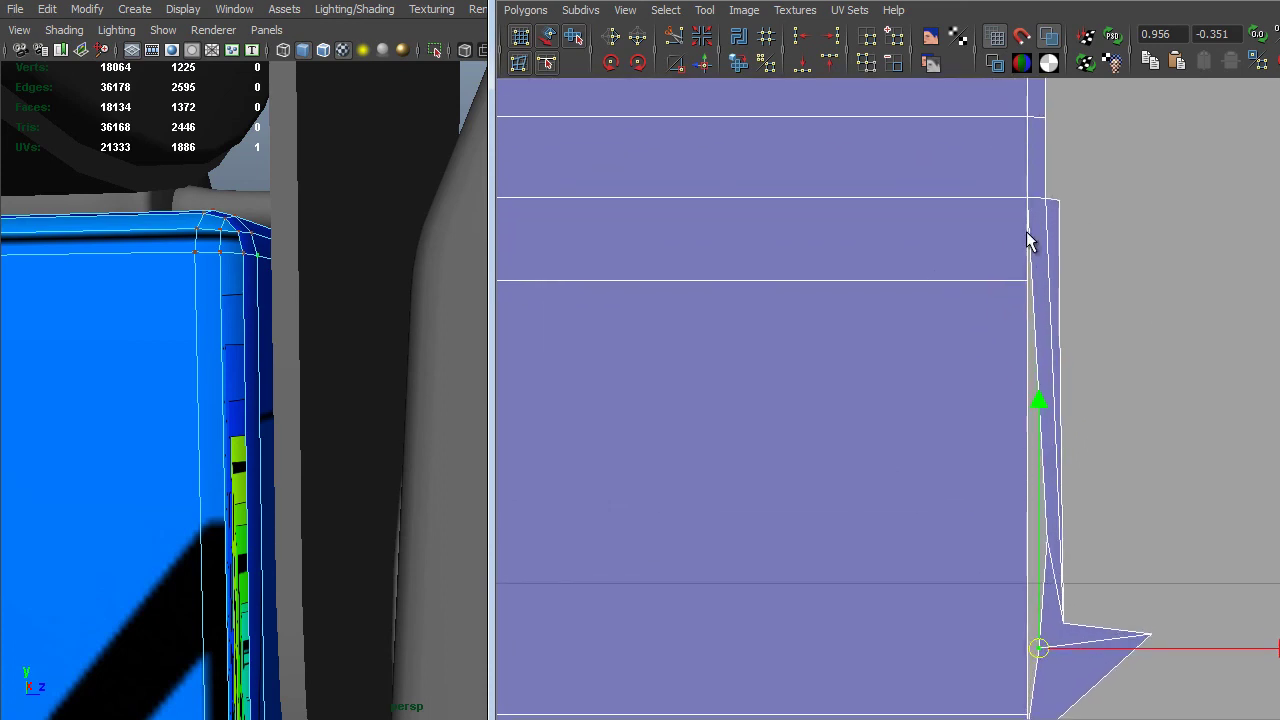
right_drag(1023, 235, 1035, 190)
alt+middle_drag(1010, 245, 1003, 121)
drag(978, 129, 1023, 597)
alt+middle_drag(1044, 350, 1044, 467)
shift+right_drag(1036, 442, 1034, 400)
Move the UVs of the protruding face corner in towards the front strip's side edge.
scroll(838, 427, down, 2)
alt+right_drag(838, 427, 887, 399)
scroll(1136, 548, up, 1)
drag(1130, 550, 1040, 560)
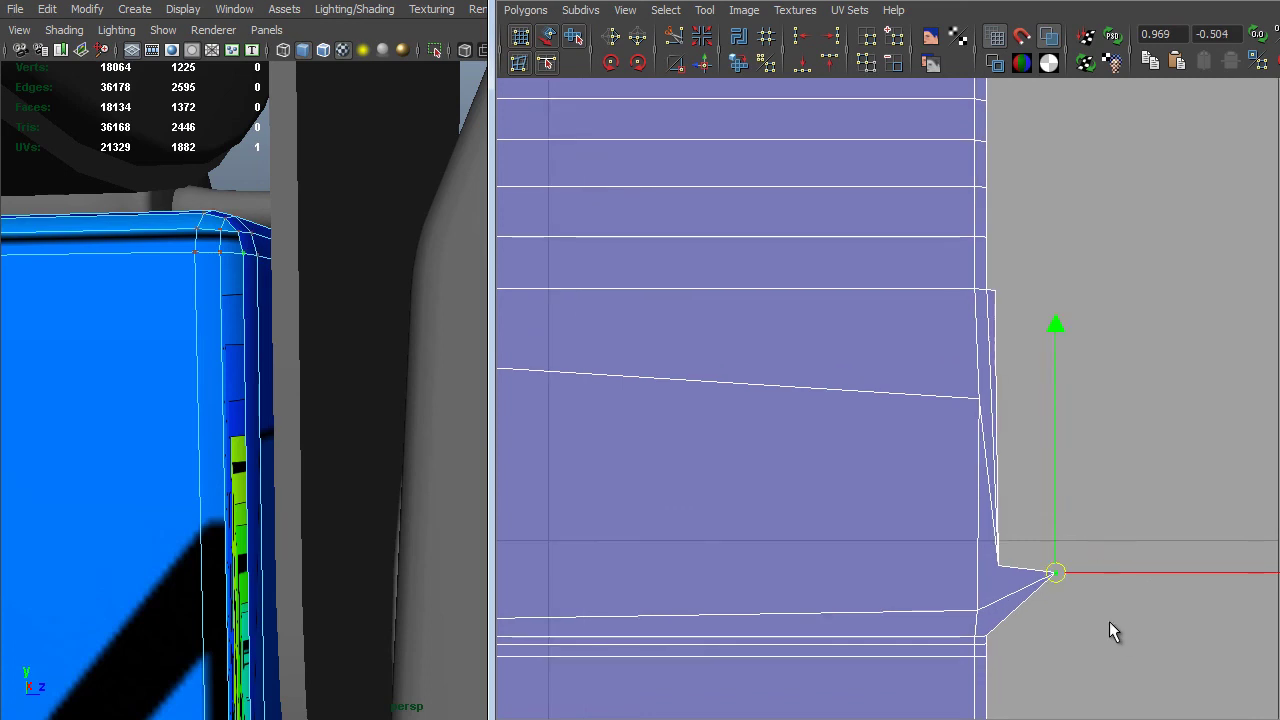
middle_drag(1111, 631, 1066, 434)
scroll(1035, 540, up, 1)
scroll(1200, 503, up, 2)
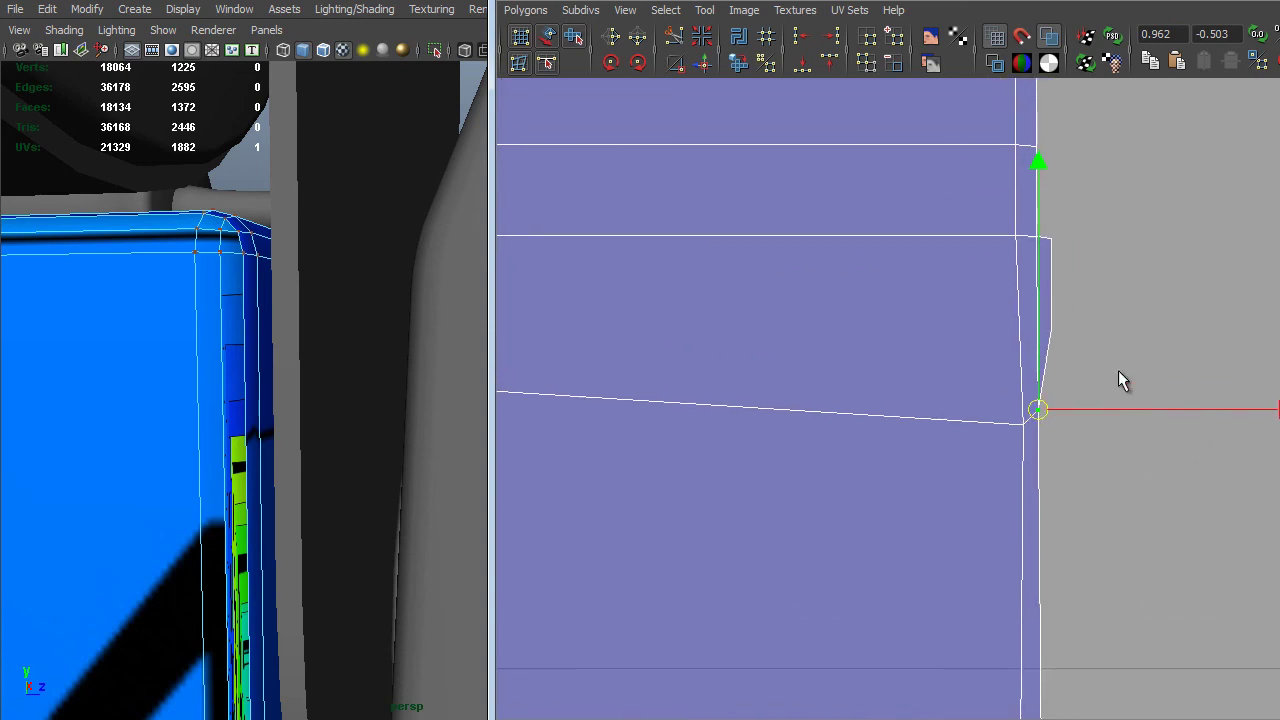
middle_drag(1070, 315, 1060, 232)
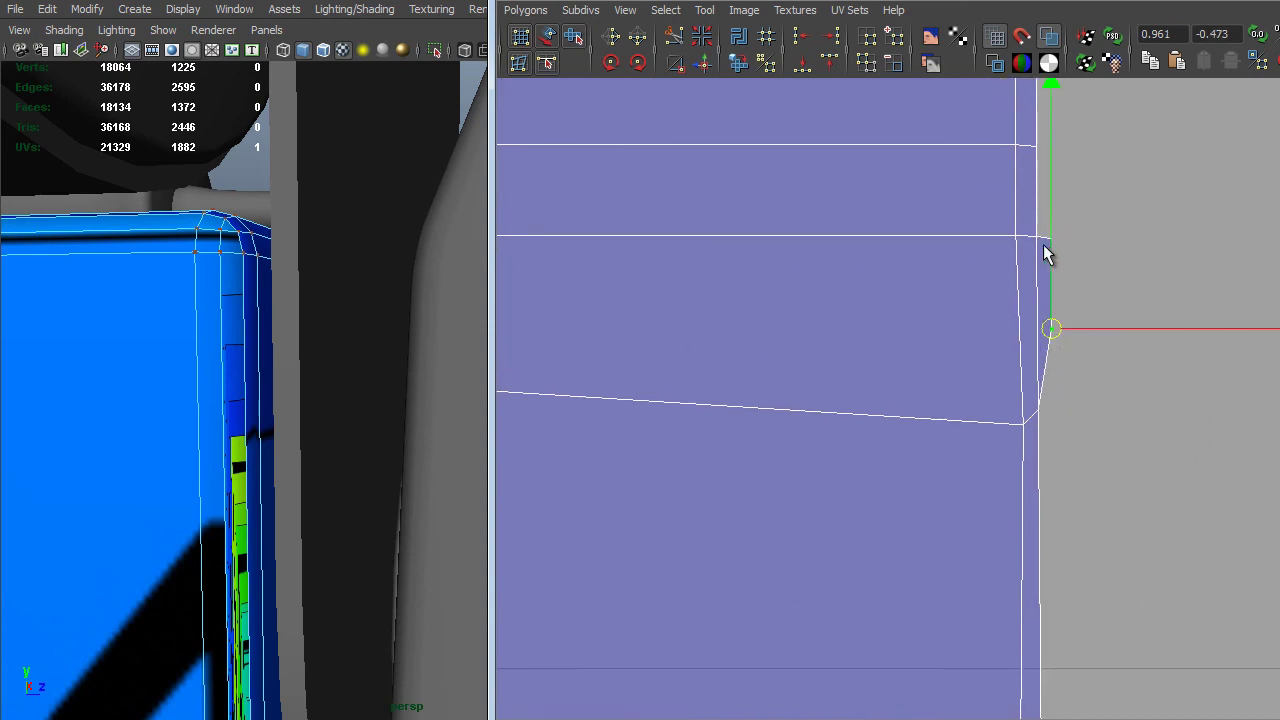
Select the two UVs at the ends of the overlapping border face and cut along their edges.
right_drag(1058, 250, 1123, 246)
click(1037, 247)
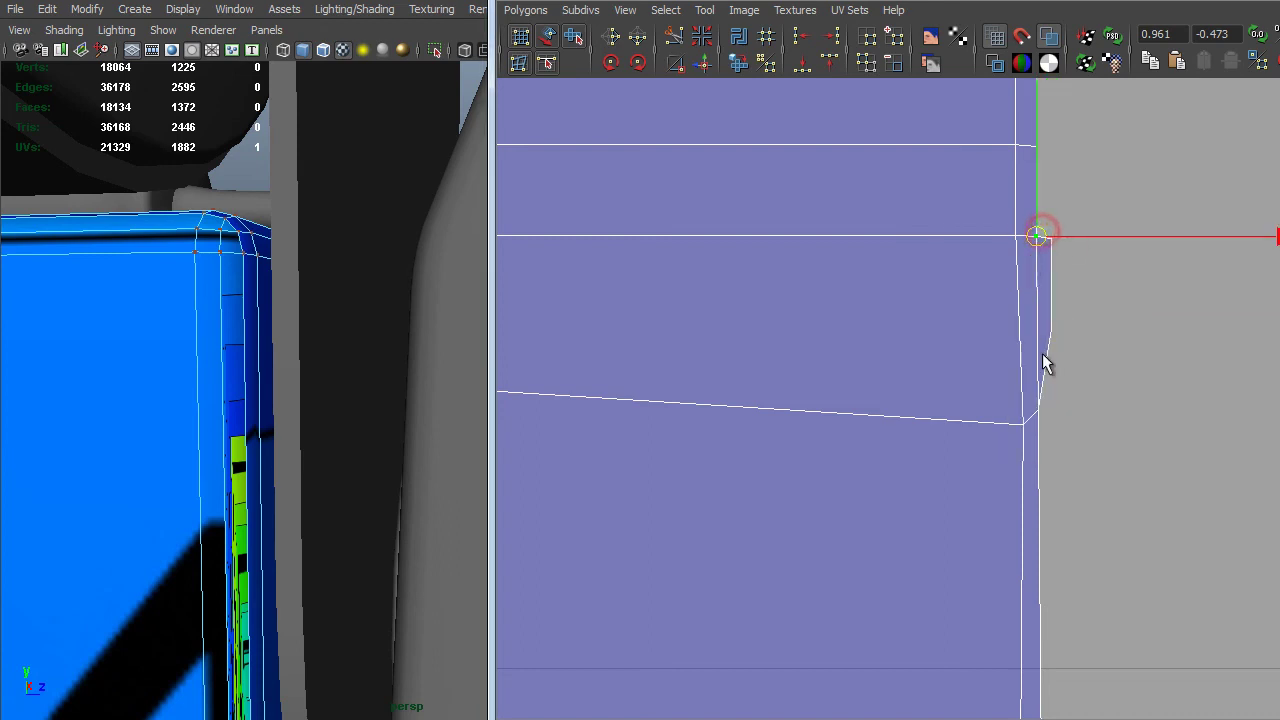
shift+click(1050, 424)
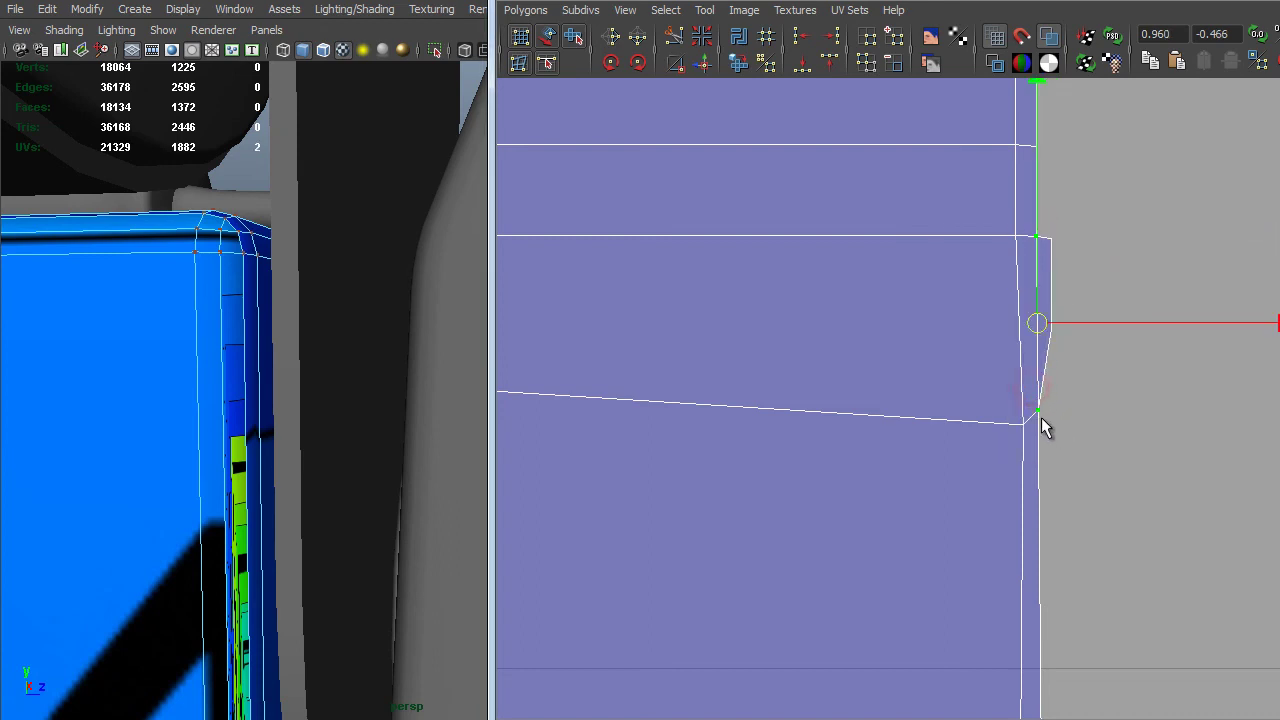
click(675, 42)
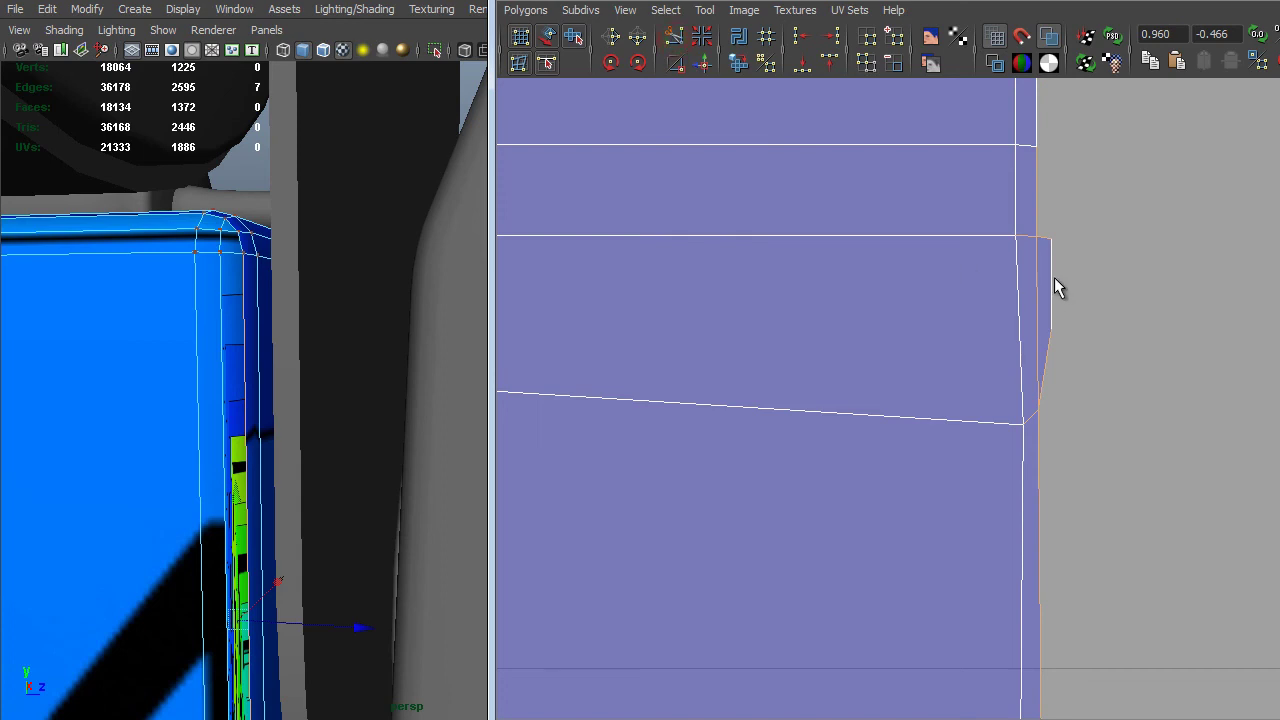
Select the short cross edges at both ends of the border section and sew them.
key(F12)
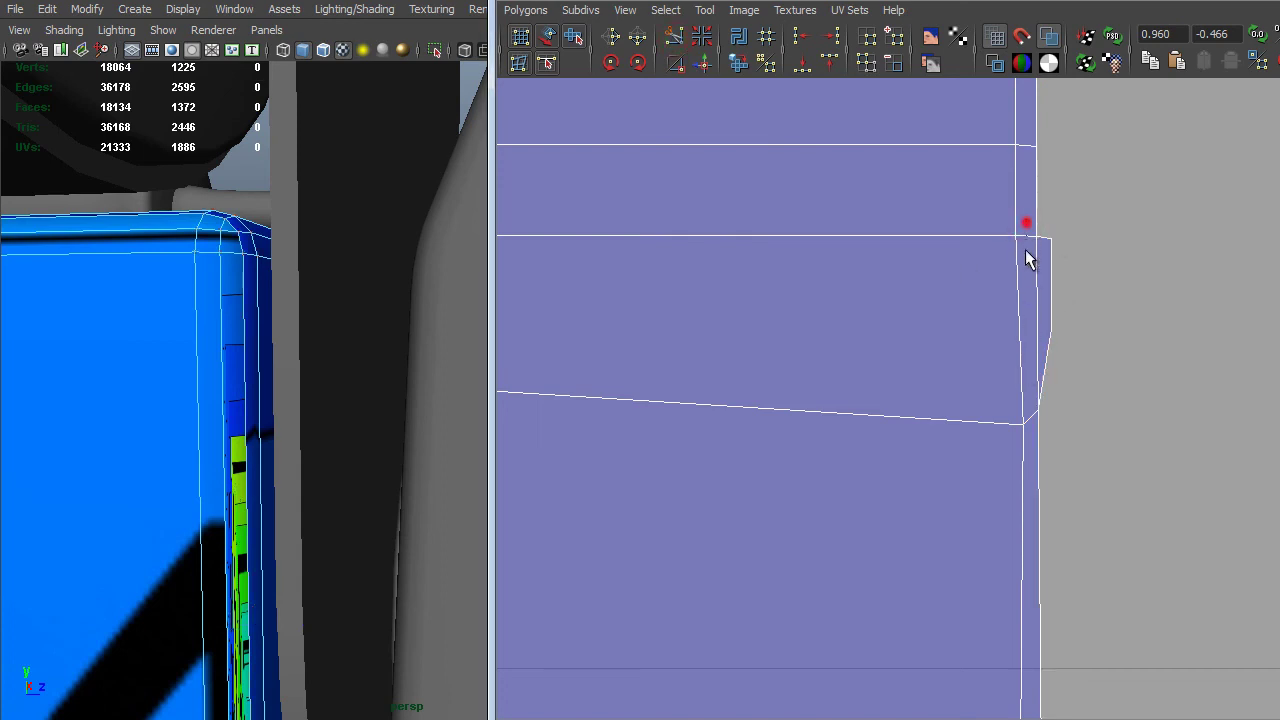
click(1033, 420)
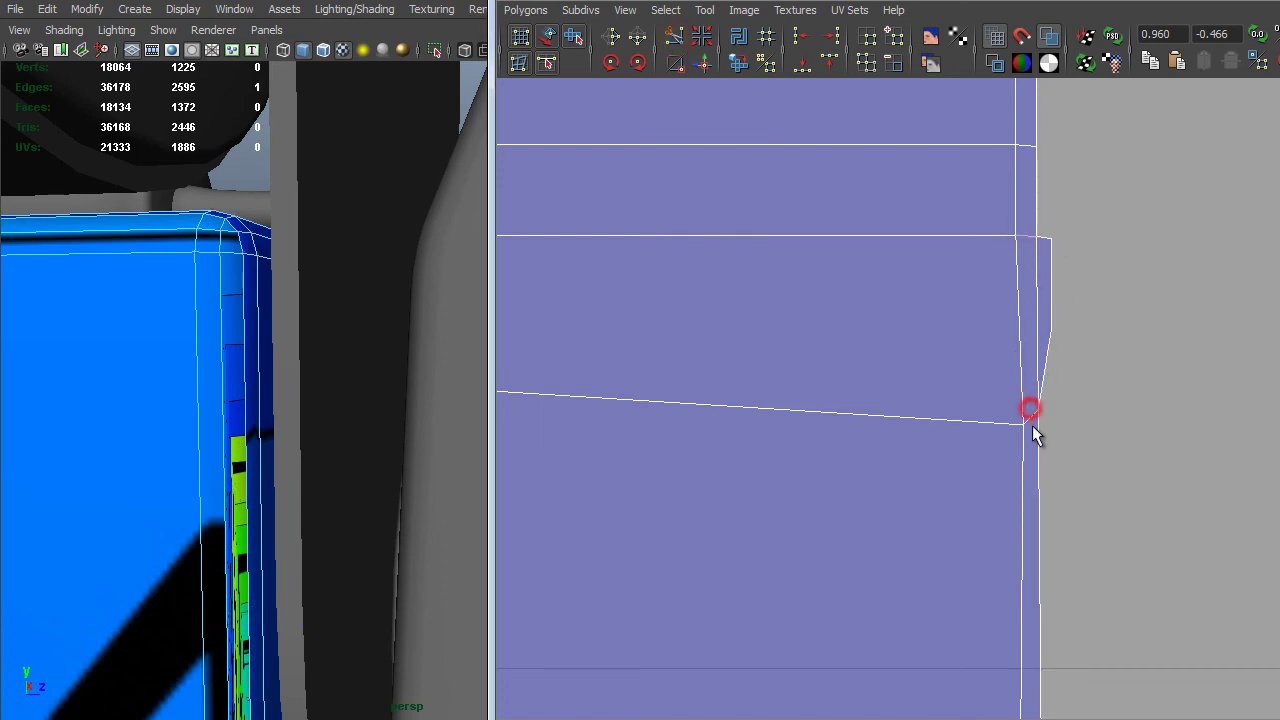
shift+right_drag(1029, 433, 1037, 389)
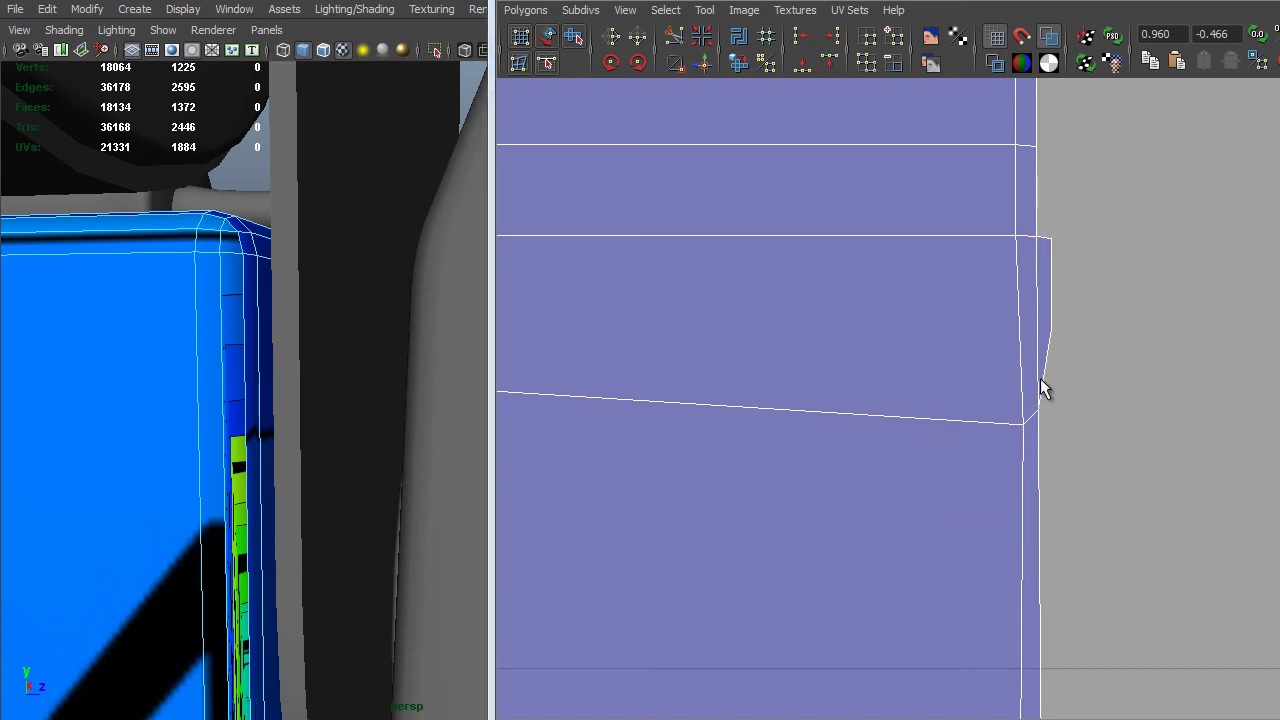
Select the outer edge of the protruding border face on the front strip and sew it.
right_drag(1052, 305, 1048, 262)
click(1048, 262)
alt+right_drag(1114, 354, 814, 331)
alt+middle_drag(814, 331, 1075, 655)
alt+middle_drag(871, 338, 1100, 698)
alt+right_drag(907, 456, 886, 403)
shift+right_drag(760, 402, 764, 358)
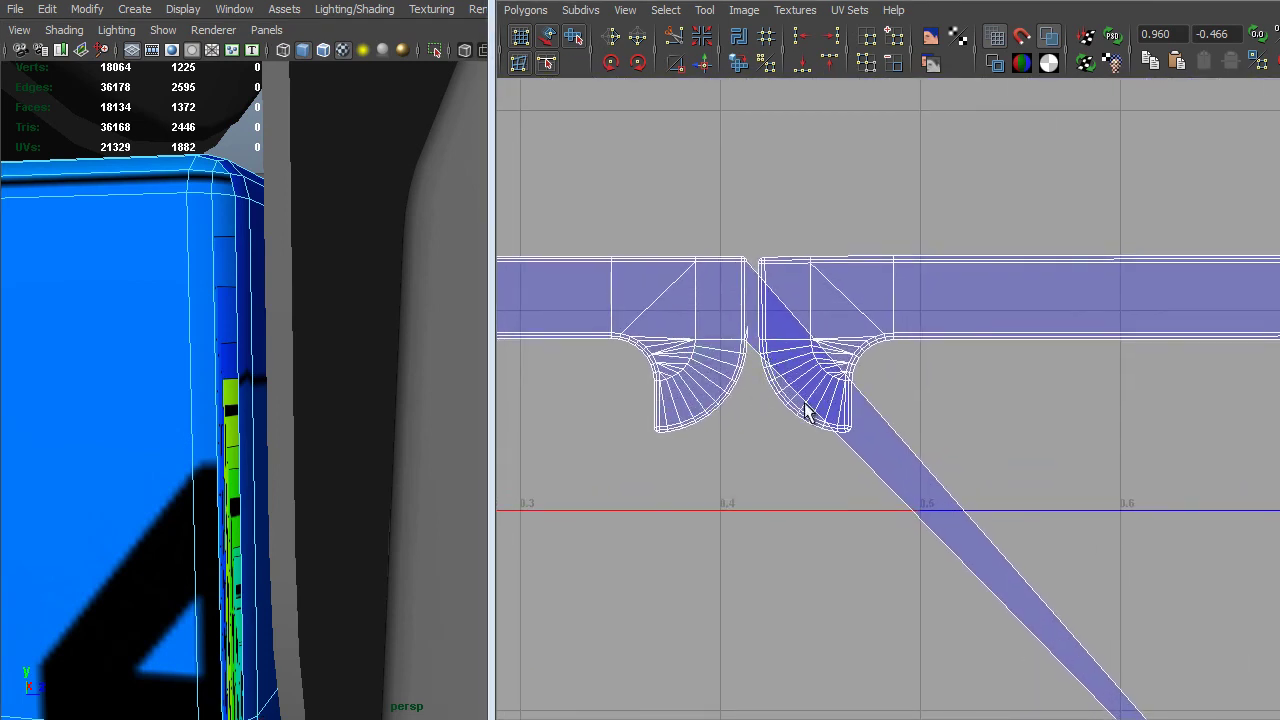
Examine the repaired border of the front strip and the stretched face still attached to the frame side shells.
key(f)
alt+middle_drag(1148, 588, 1068, 402)
alt+right_drag(1068, 402, 1092, 610)
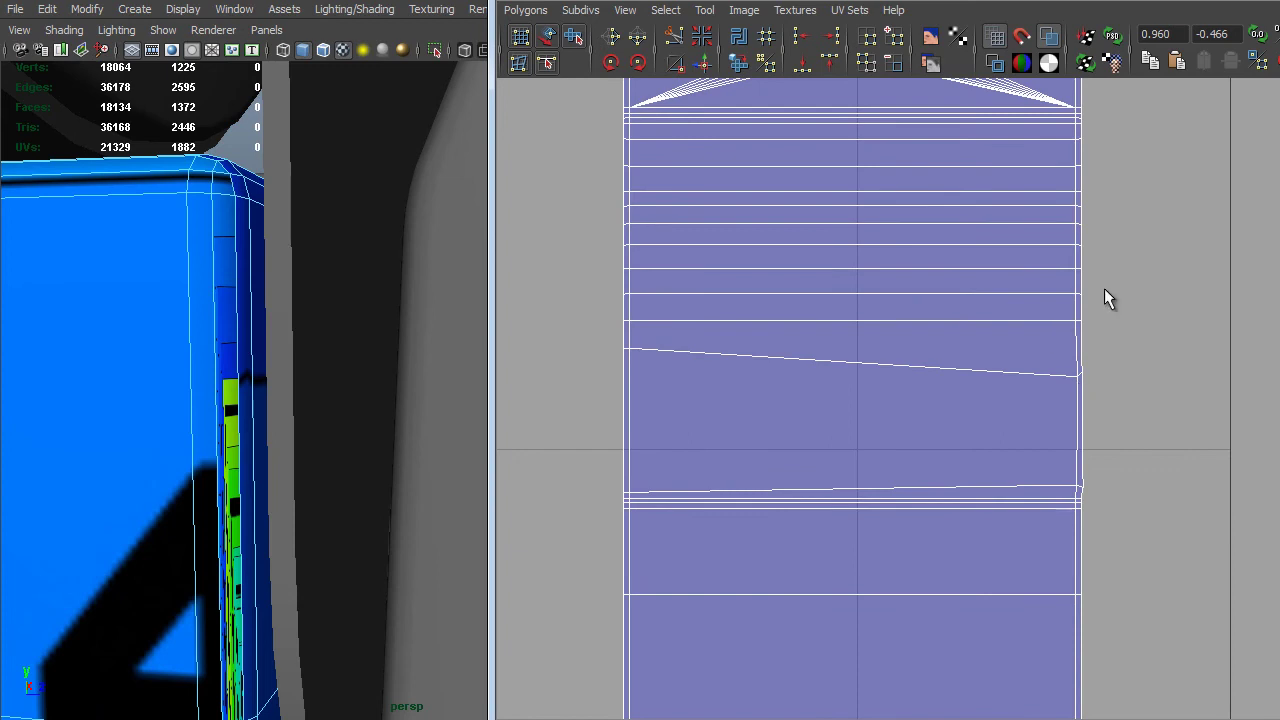
alt+middle_drag(1106, 294, 1124, 332)
alt+right_drag(1138, 400, 1158, 463)
alt+right_drag(1158, 463, 1164, 485)
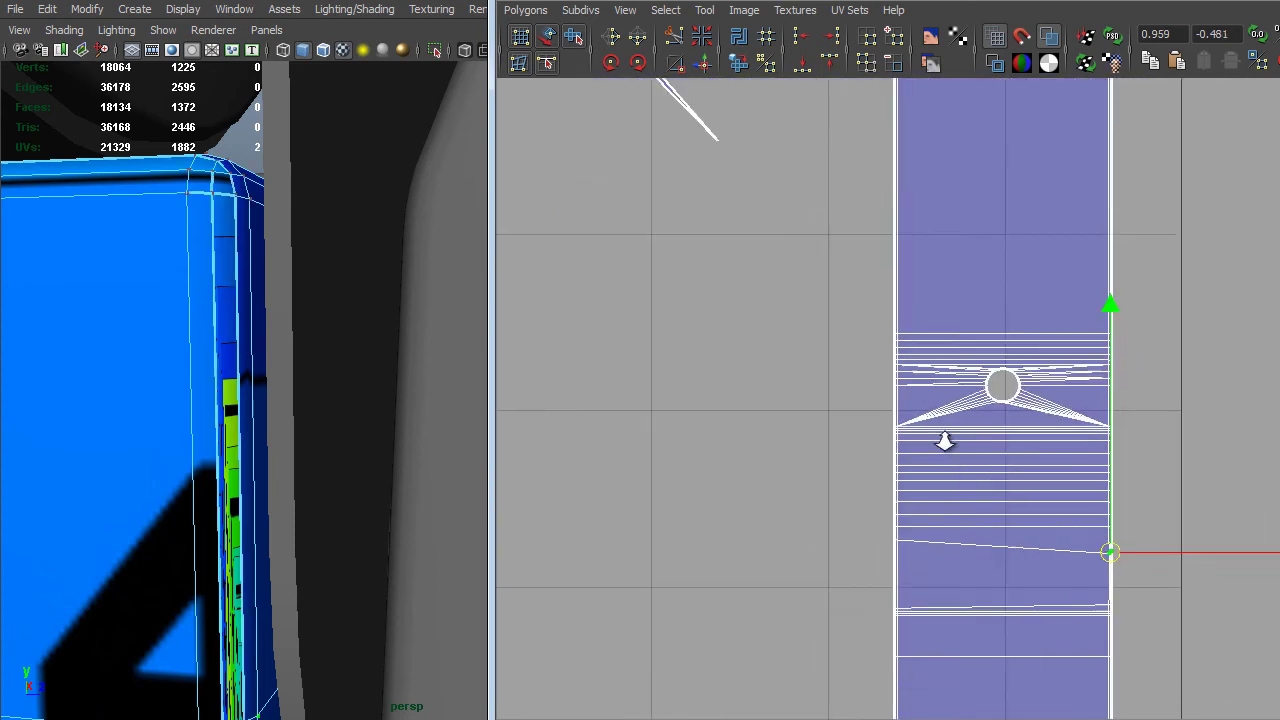
alt+right_drag(946, 440, 890, 420)
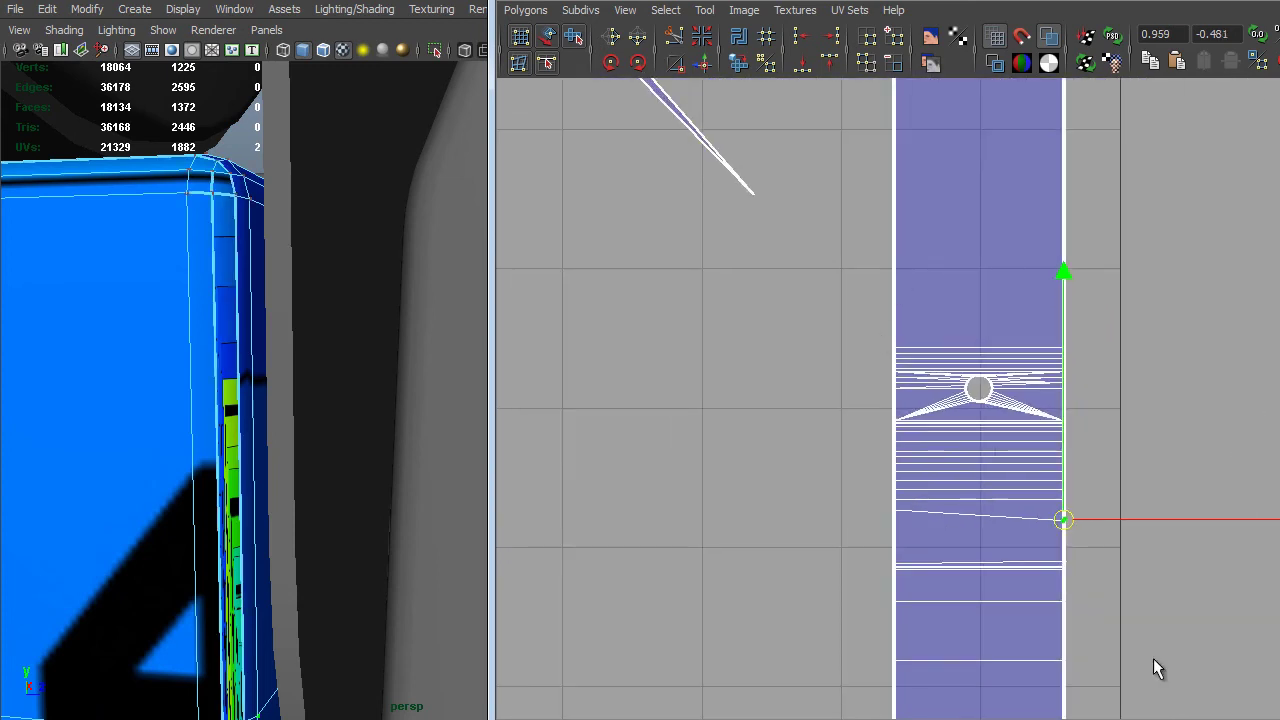
alt+middle_drag(1076, 415, 1200, 712)
alt+middle_drag(956, 290, 1006, 412)
alt+right_drag(1006, 412, 1080, 430)
alt+middle_drag(1080, 430, 1049, 420)
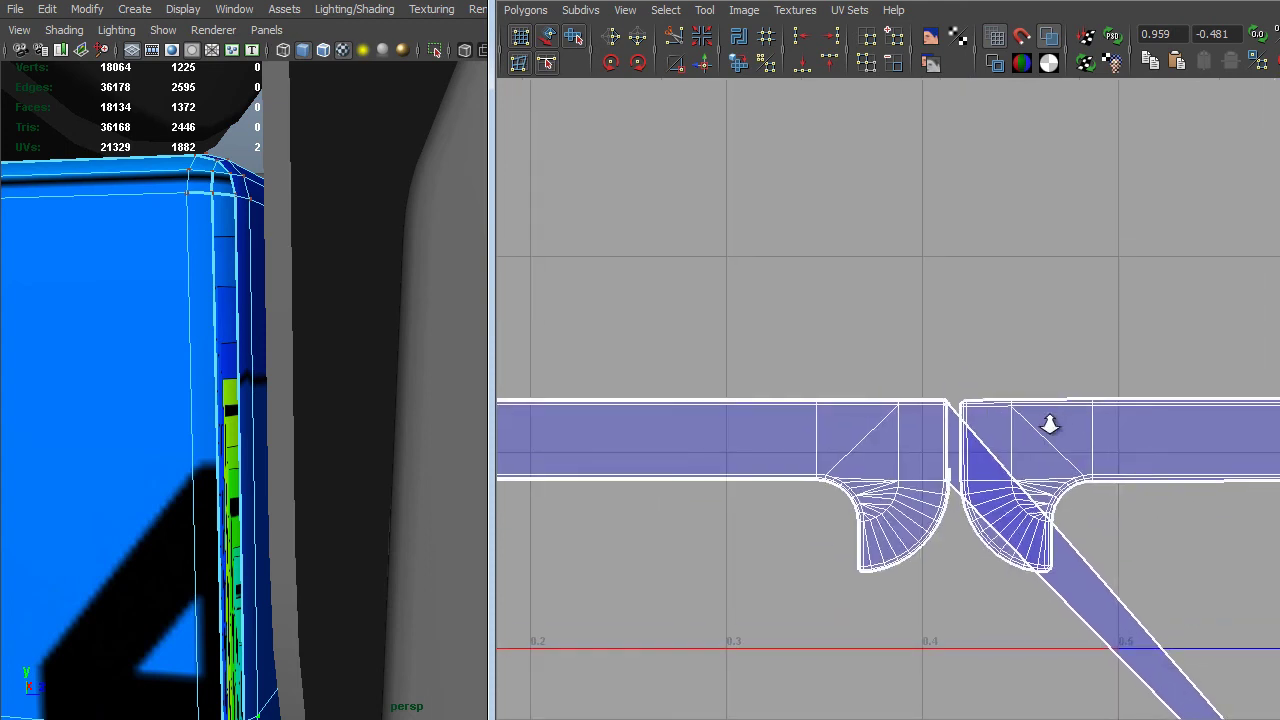
alt+right_drag(1049, 420, 1046, 500)
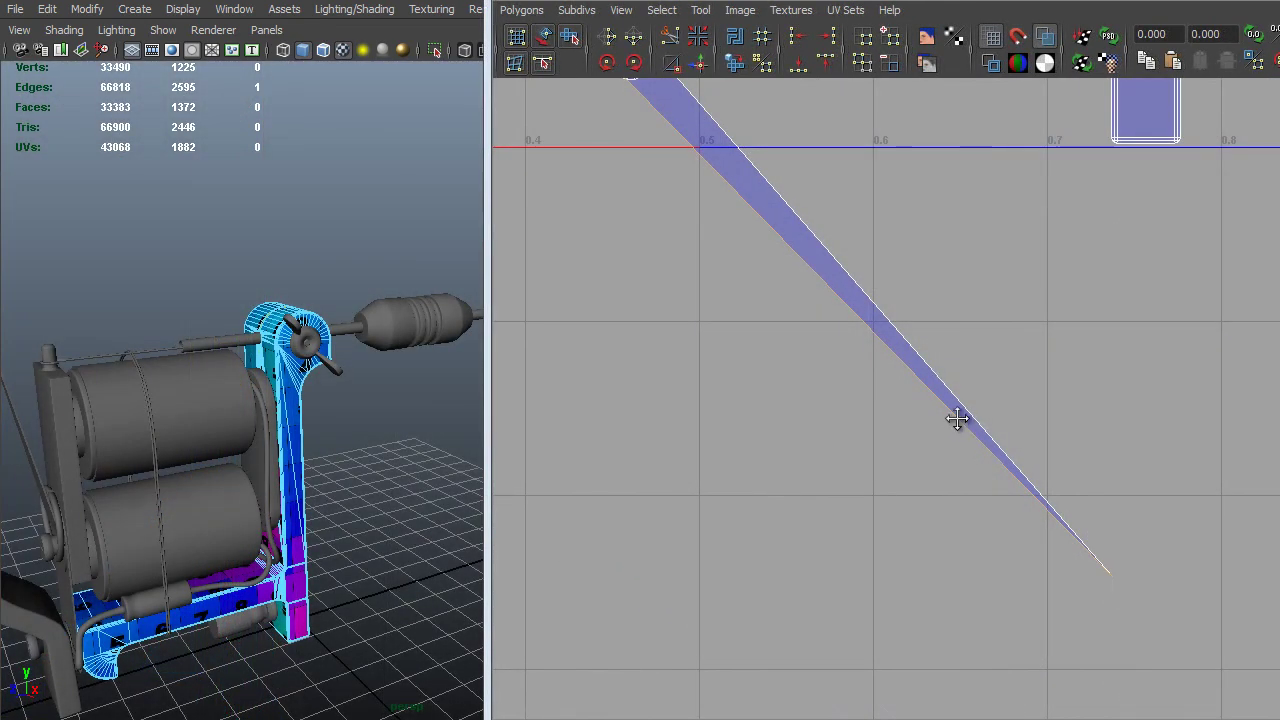
Select the UV at the far tip of the long stretched face and move it back to the curved frame side shell's inner border.
alt+right_drag(957, 420, 1058, 522)
alt+middle_drag(1015, 455, 1045, 515)
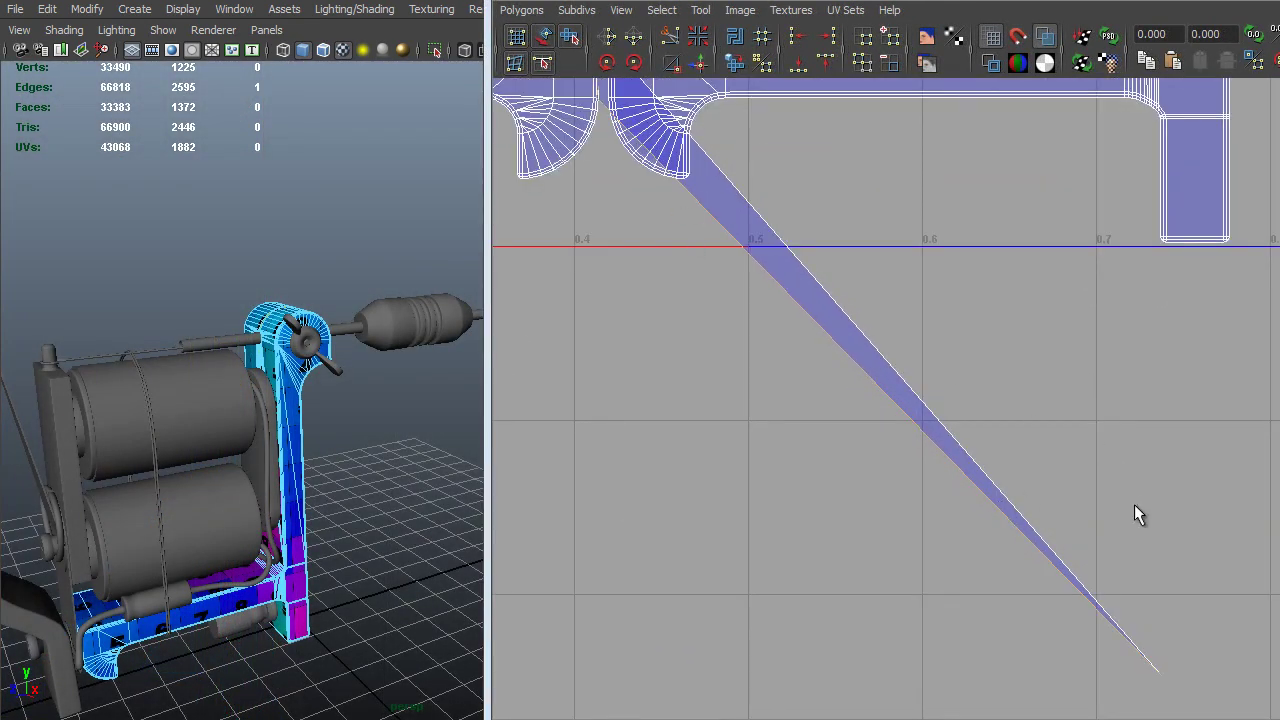
drag(1222, 578, 1143, 700)
alt+middle_drag(1143, 700, 1200, 718)
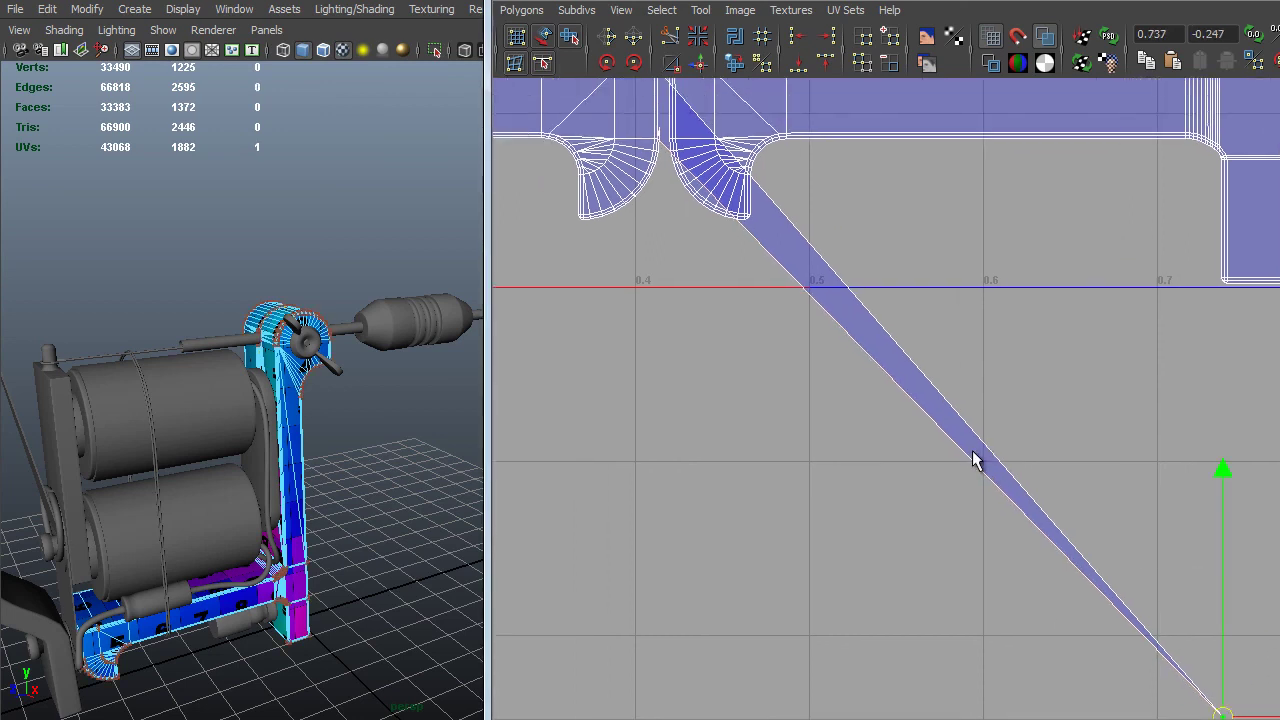
middle_drag(973, 451, 616, 67)
alt+middle_drag(775, 272, 893, 538)
middle_drag(869, 466, 693, 266)
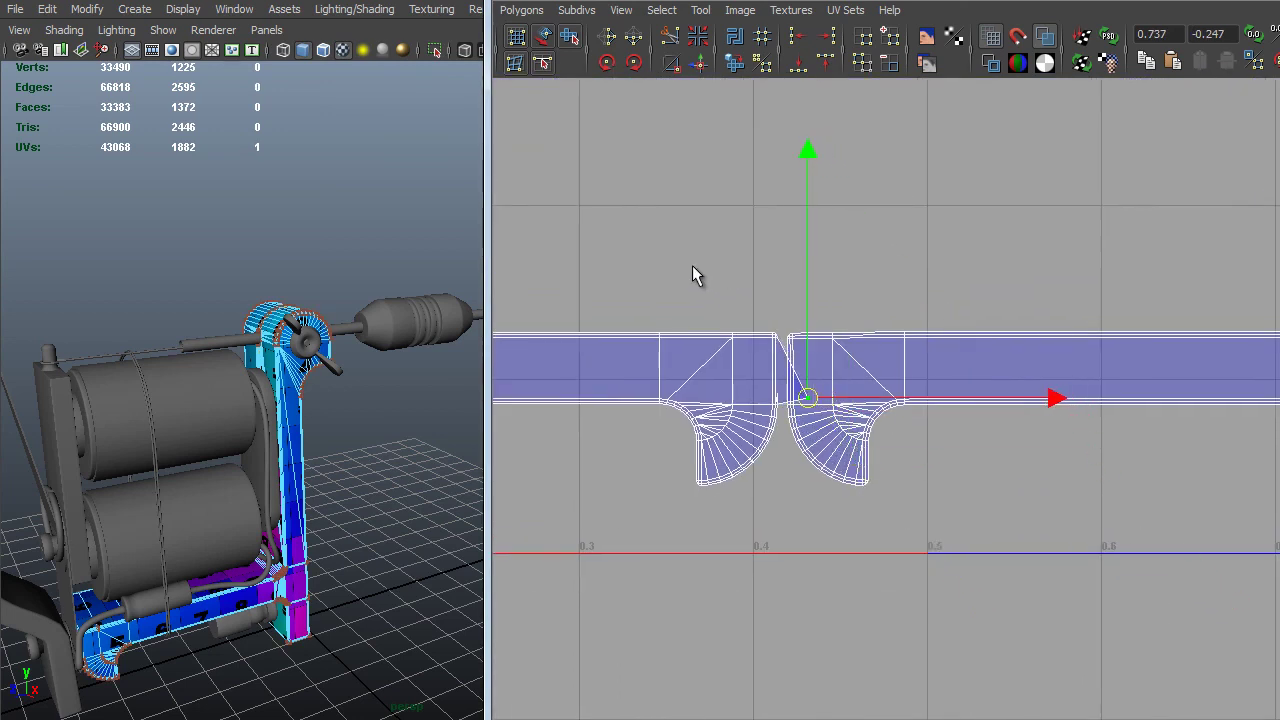
alt+right_drag(743, 266, 871, 513)
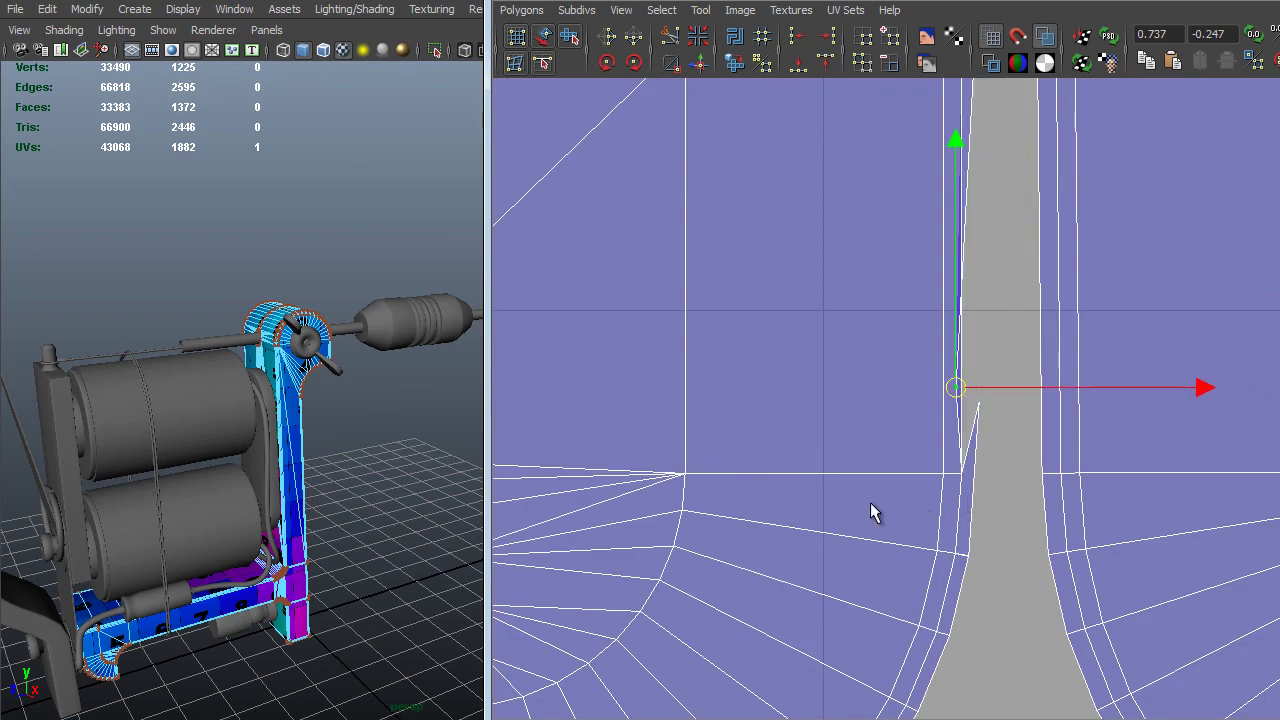
middle_drag(903, 499, 922, 505)
Select the edge of the folded sliver at the frame side shell's inner border and sew it.
alt+middle_drag(1006, 381, 1030, 682)
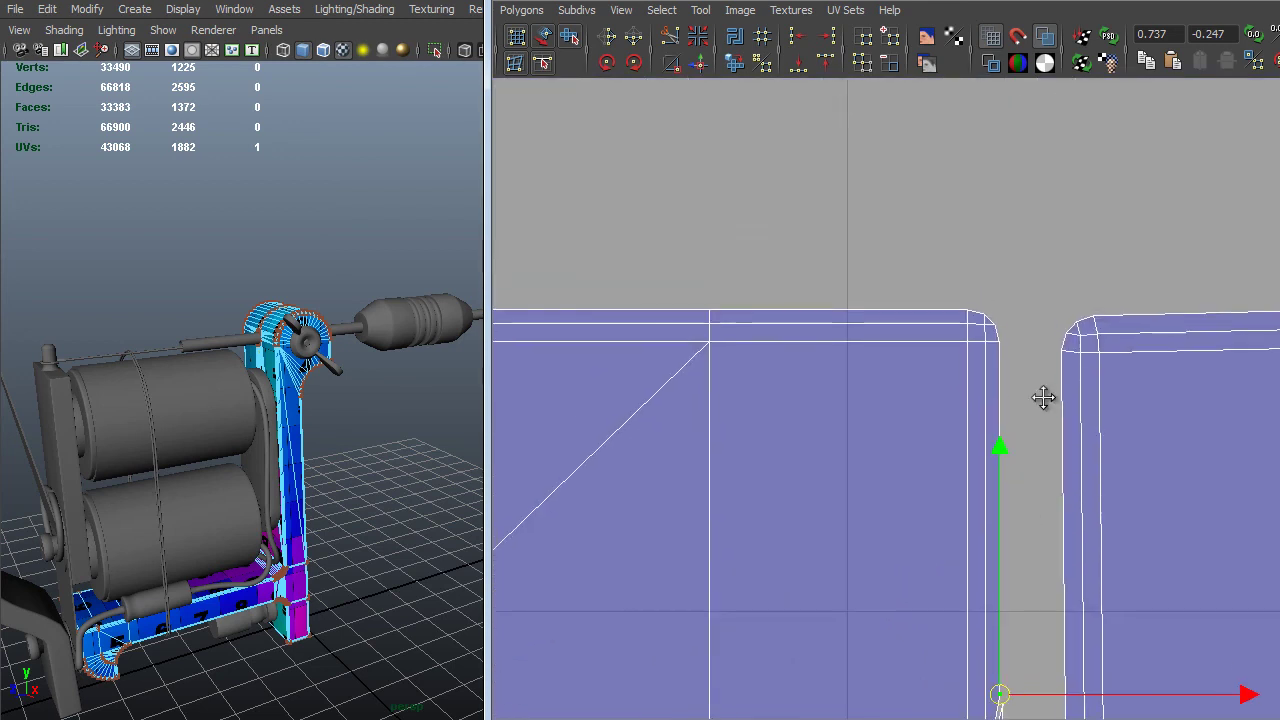
alt+middle_drag(1043, 398, 1031, 331)
right_drag(1031, 331, 1024, 284)
click(1028, 344)
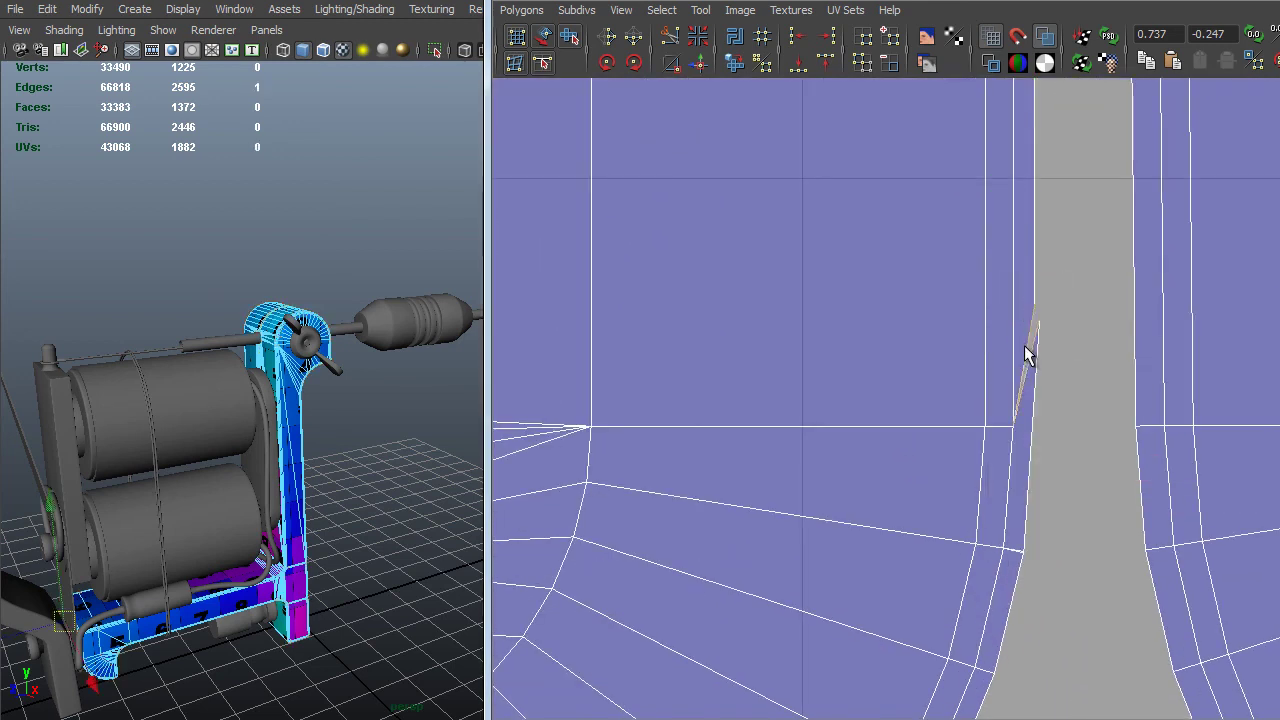
shift+right_drag(1026, 350, 1020, 294)
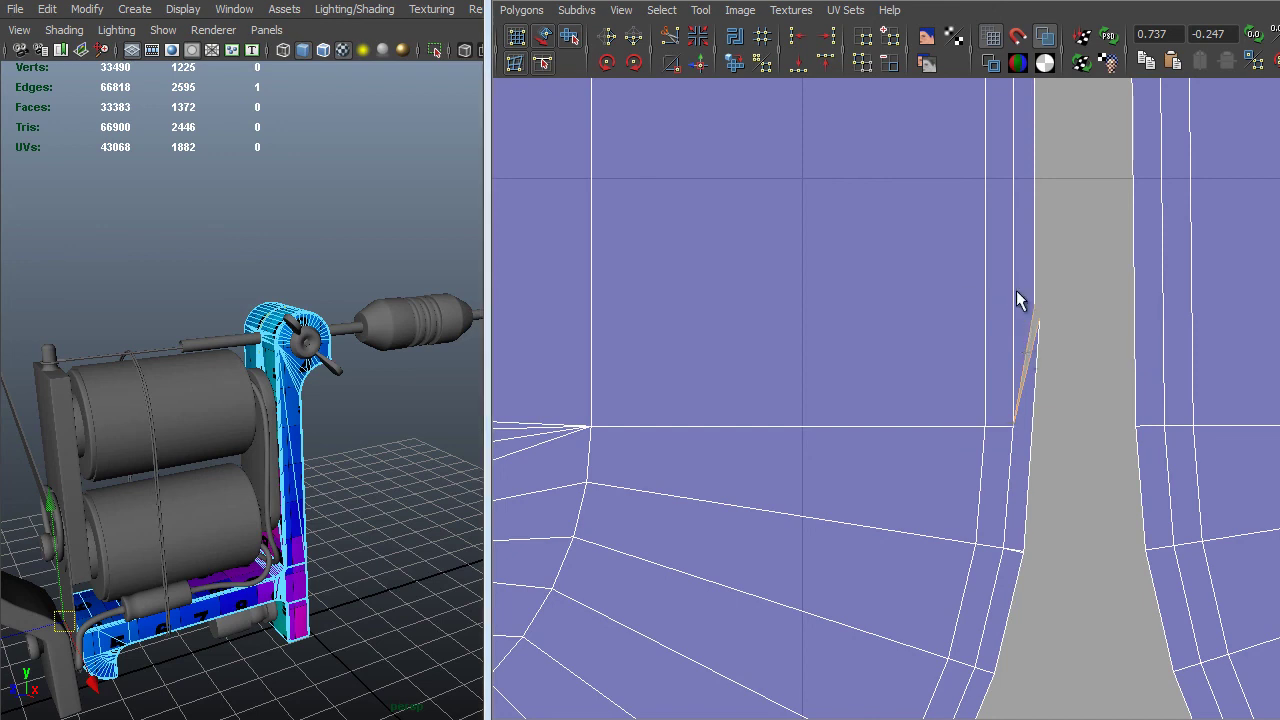
Sew the detached narrow strip's long edge to the frame side shell, plus the open edge at the upper corner.
alt+middle_drag(1043, 309, 1097, 505)
scroll(1077, 437, down, 3)
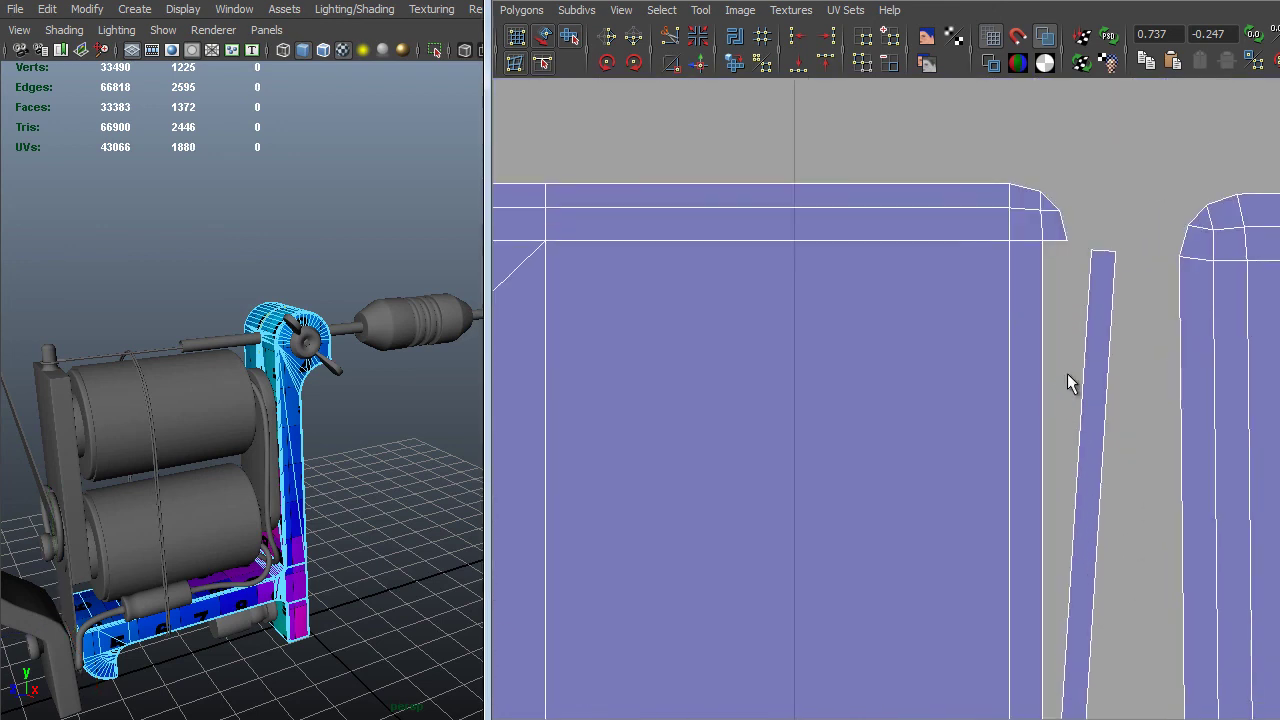
click(1092, 378)
key(g)
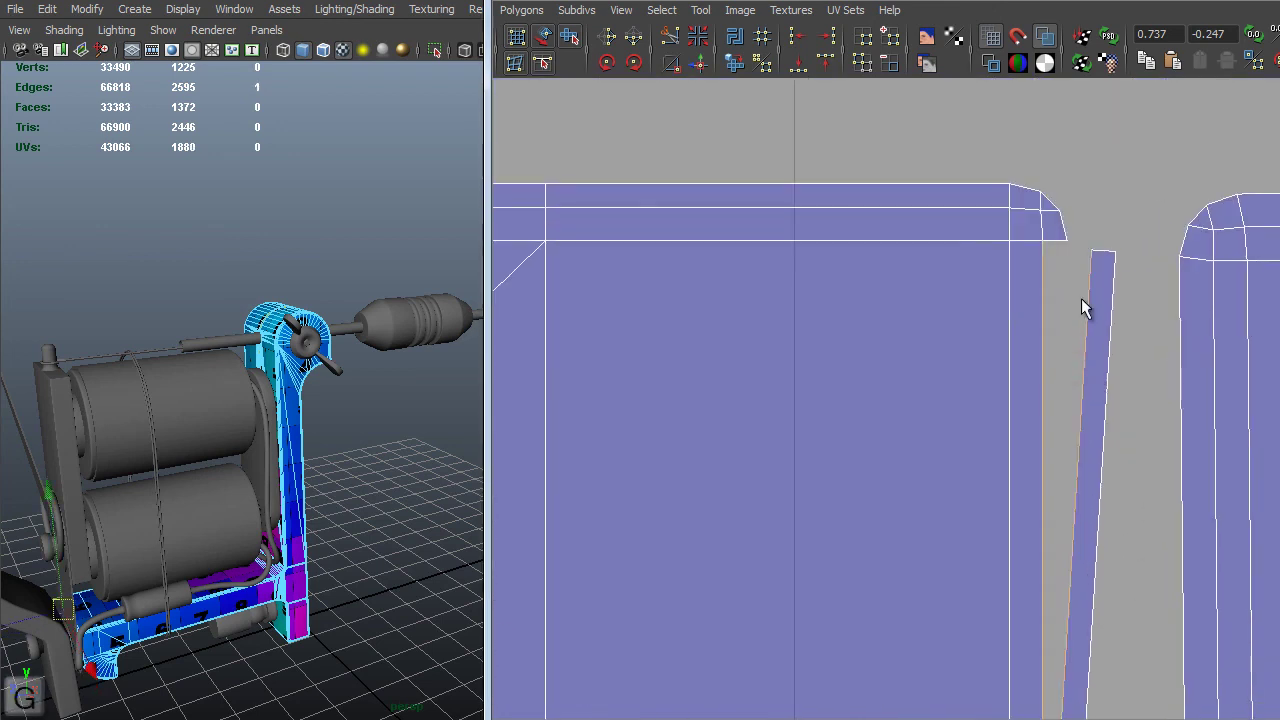
drag(1052, 234, 1055, 248)
key(g)
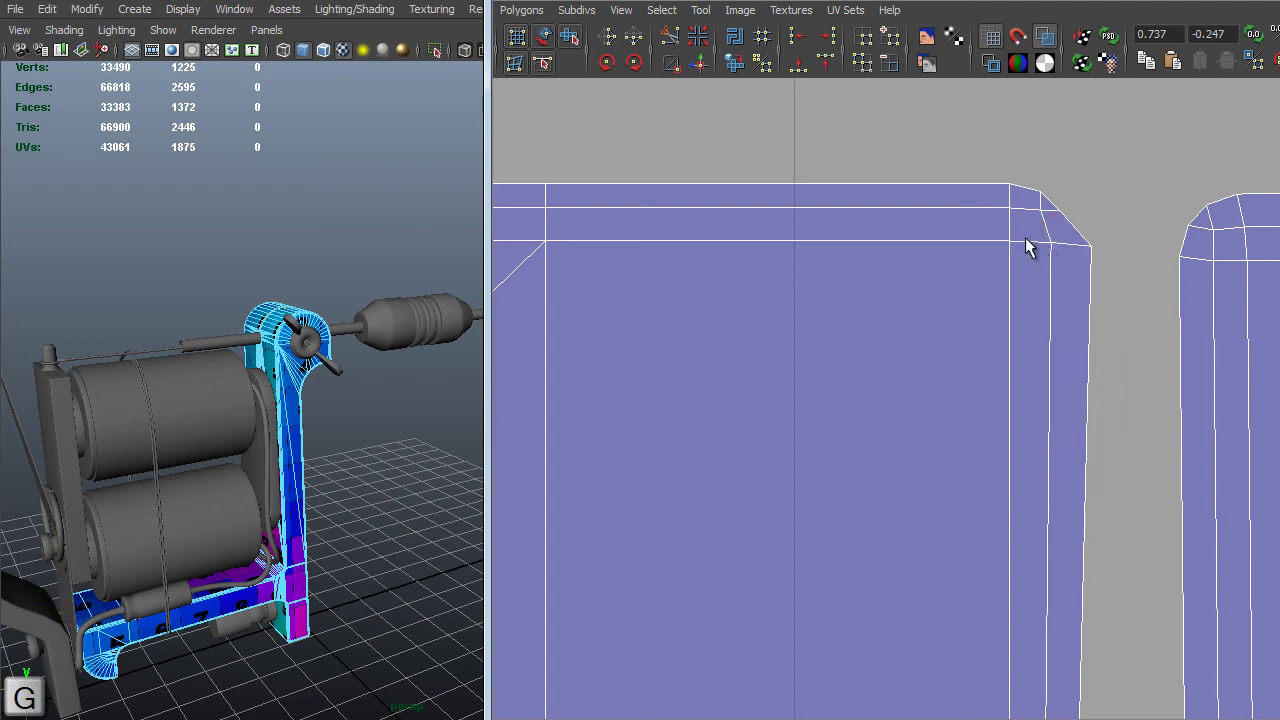
Try to smooth the frame side shell by selecting all its UVs and applying Unfold with the Smooth UV tool.
alt+middle_drag(1034, 257, 980, 458)
alt+right_drag(980, 458, 1158, 597)
alt+middle_drag(1208, 505, 1212, 503)
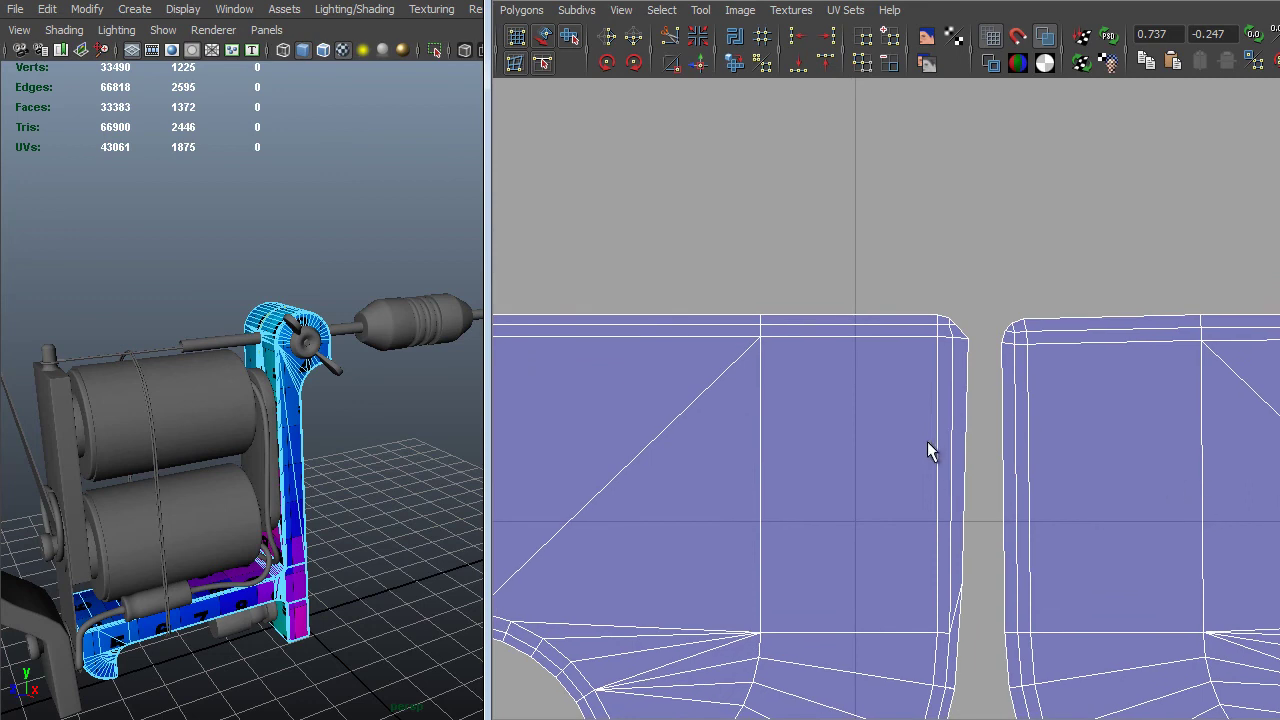
right_drag(960, 339, 1028, 336)
drag(1007, 281, 947, 345)
drag(900, 251, 958, 340)
right_drag(931, 323, 1025, 498)
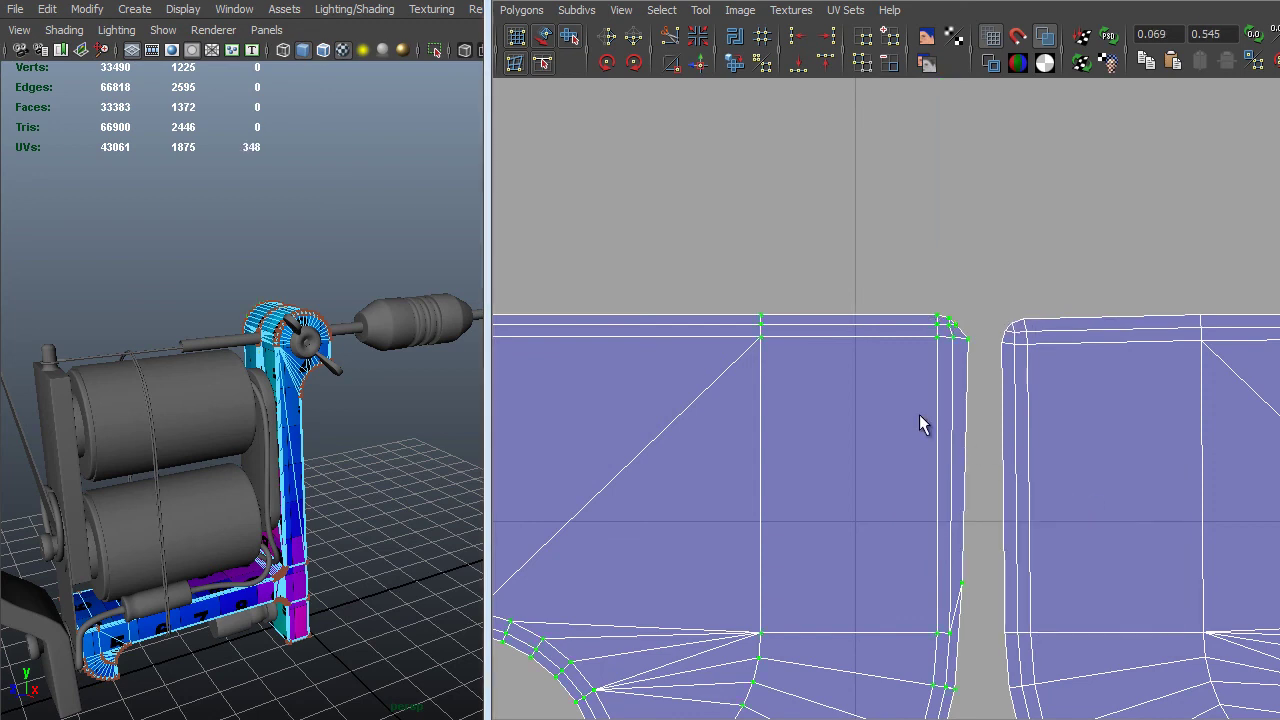
shift+right_drag(918, 416, 946, 478)
alt+right_drag(893, 578, 680, 500)
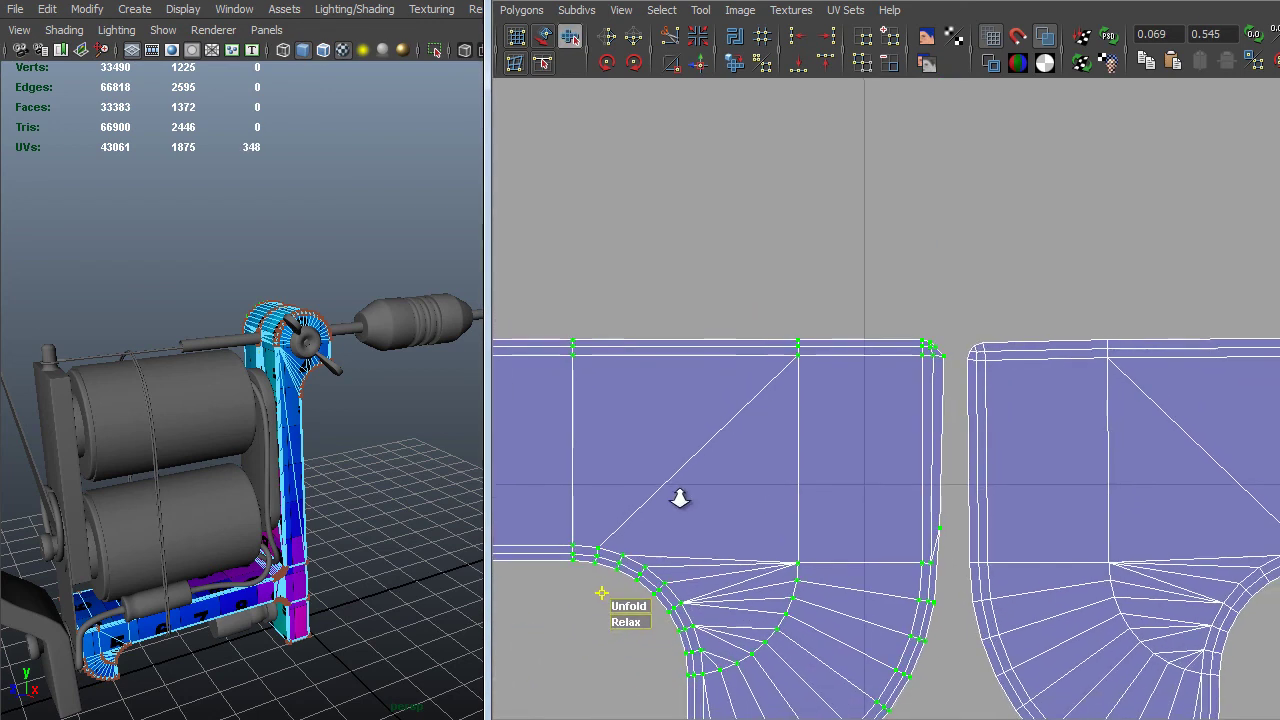
drag(626, 612, 622, 608)
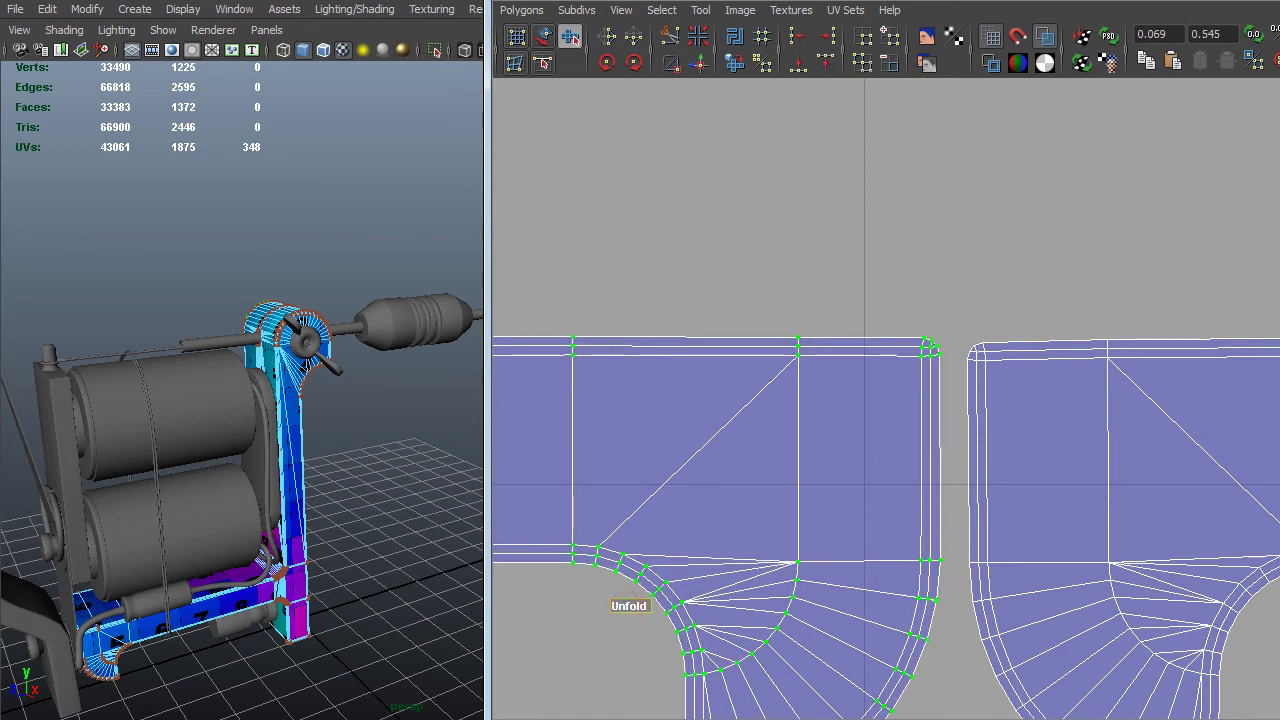
key(ctrl+z)
click(855, 432)
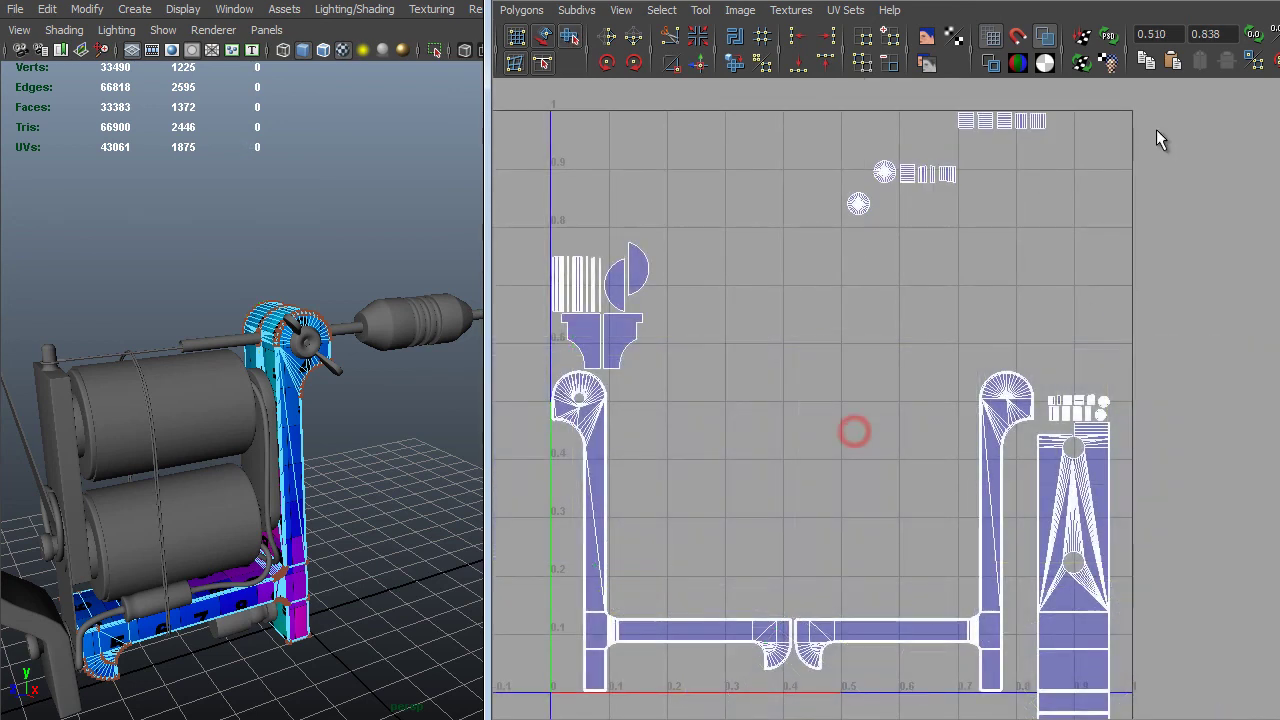
Highlight the small loose shells and the striped and half-disc shells to locate their faces on the frame's rounded upper end.
drag(1022, 128, 827, 235)
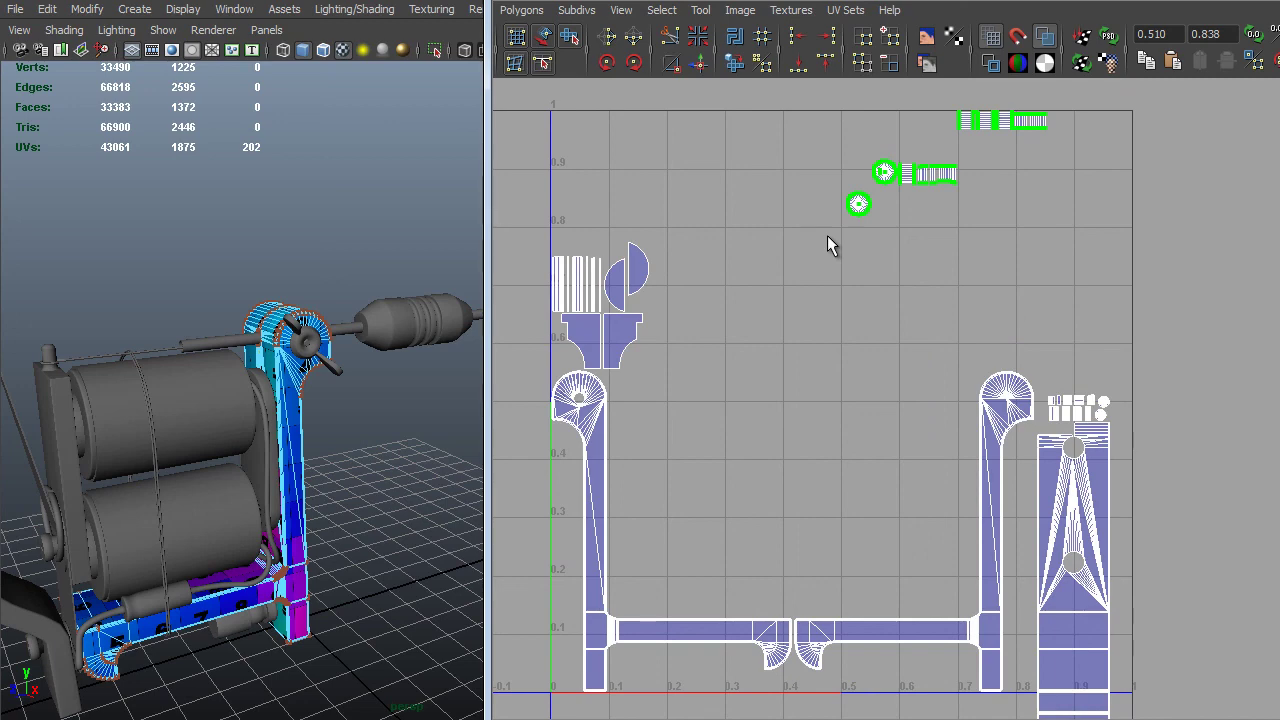
alt+right_drag(938, 167, 966, 200)
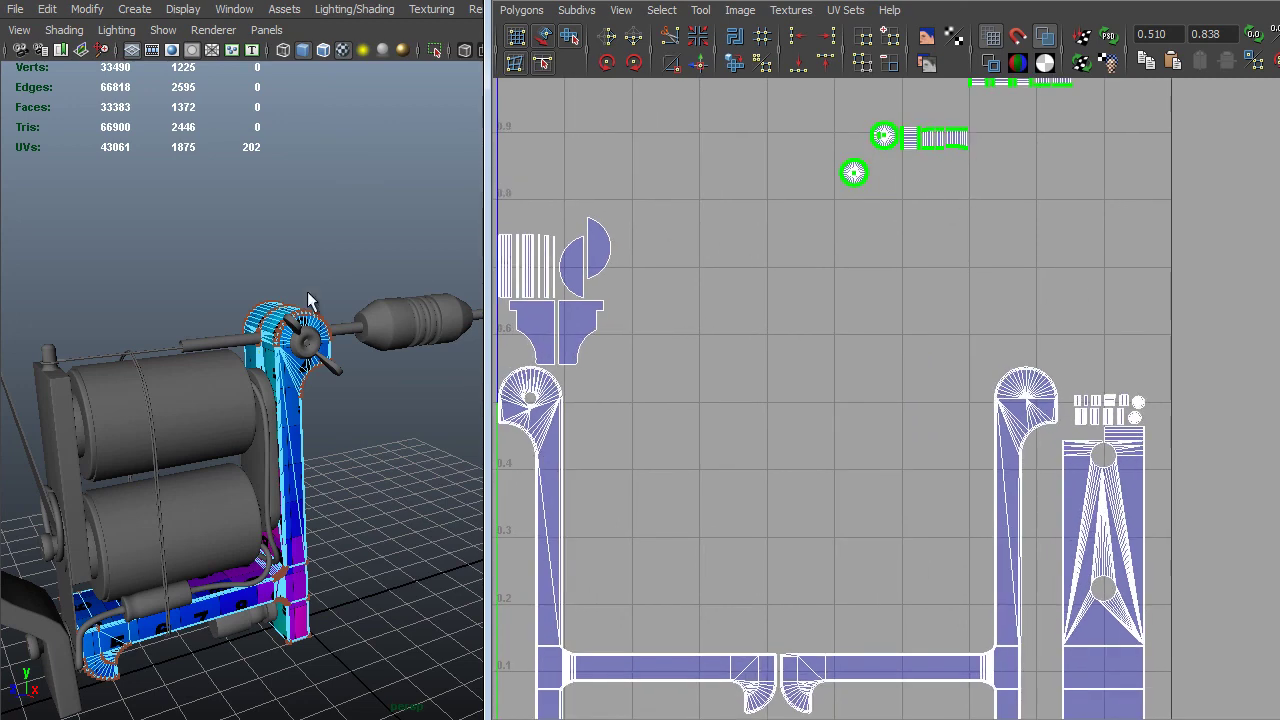
alt+drag(293, 372, 260, 423)
alt+right_drag(260, 423, 308, 400)
alt+middle_drag(645, 212, 751, 202)
drag(760, 184, 567, 314)
alt+drag(270, 376, 170, 300)
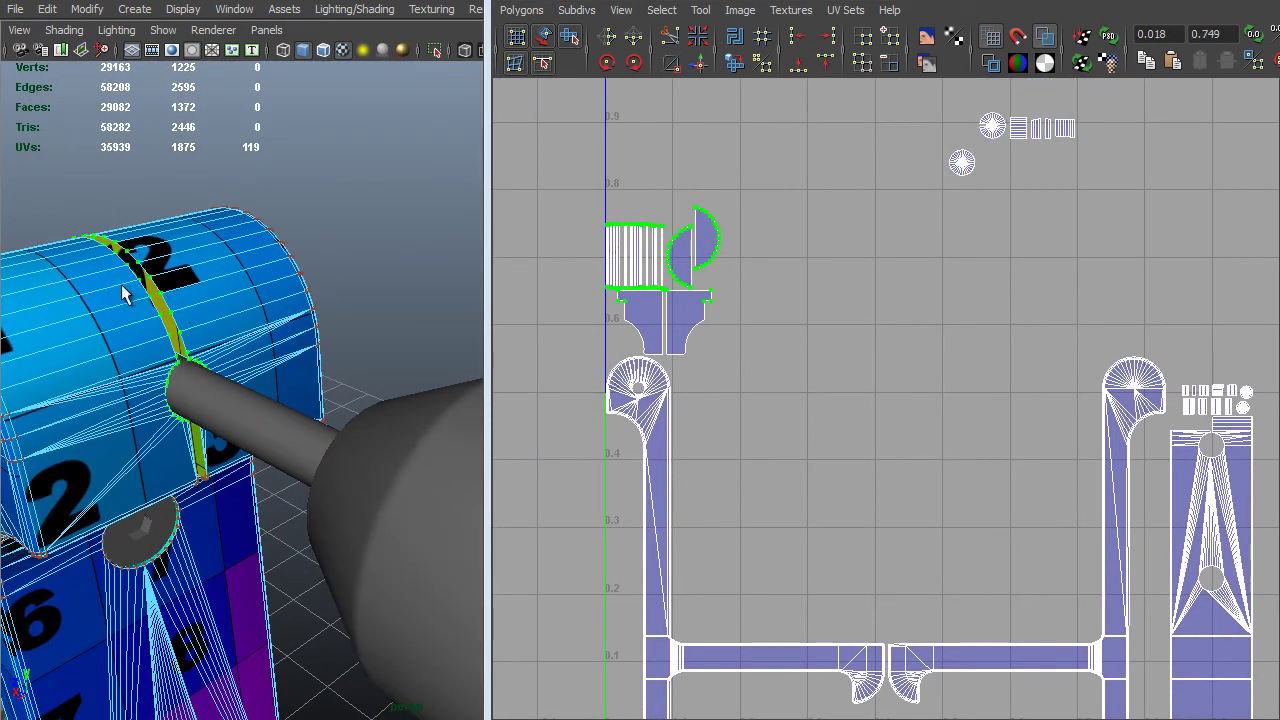
scroll(547, 300, up, 2)
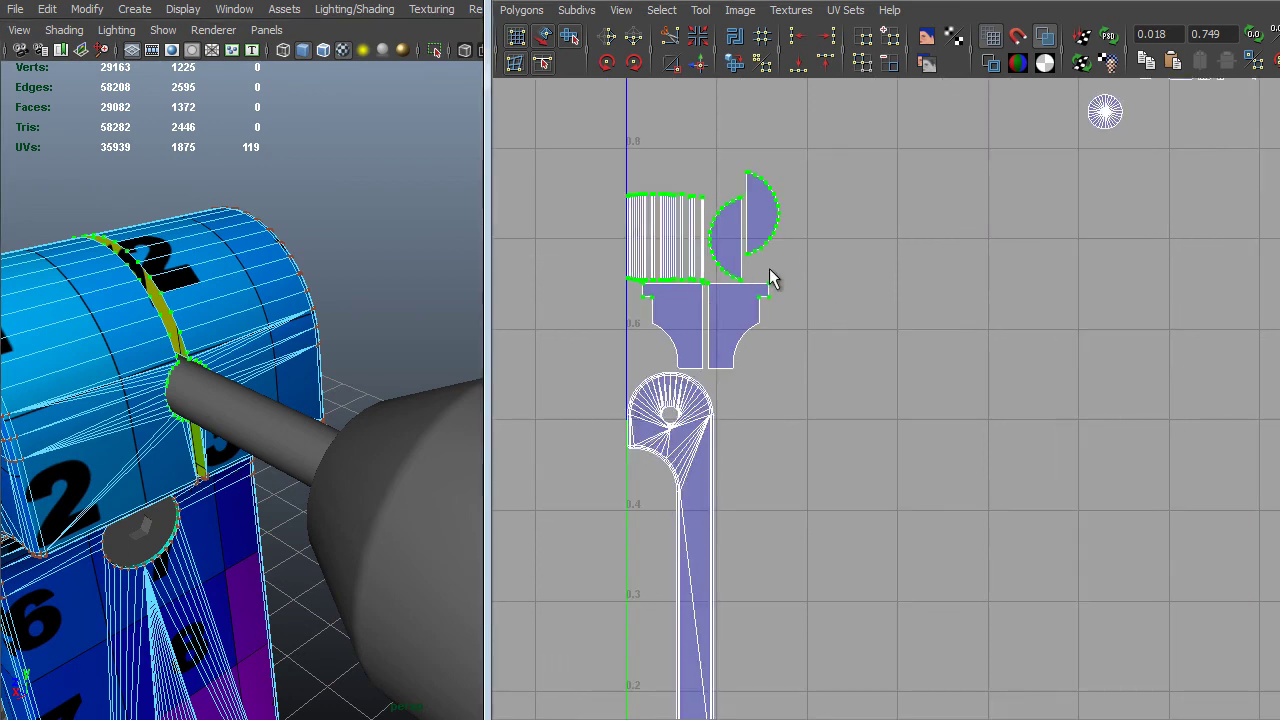
Add the two curved bracket-like shells to the striped and half-disc selection and move the group above the tall front strip shell.
alt+middle_drag(781, 185, 903, 229)
scroll(903, 229, up, 1)
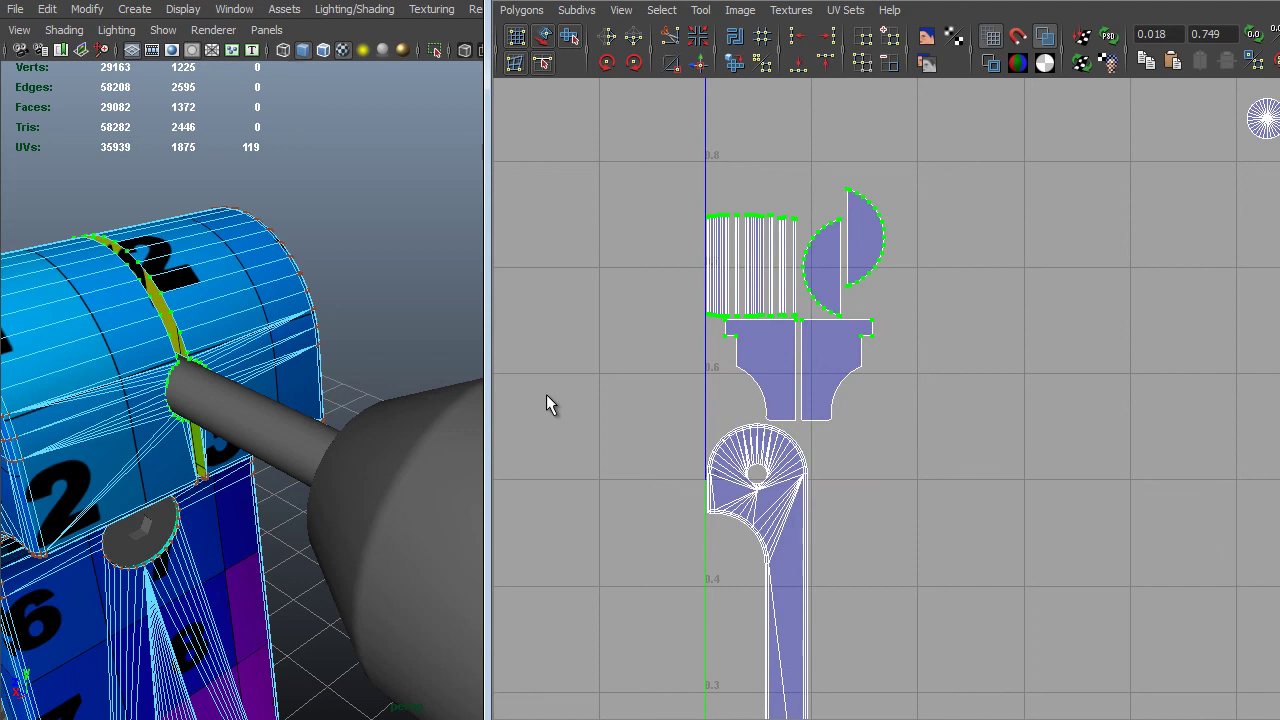
scroll(550, 398, down, 2)
scroll(557, 403, down, 1)
alt+middle_drag(874, 351, 760, 224)
scroll(760, 224, up, 2)
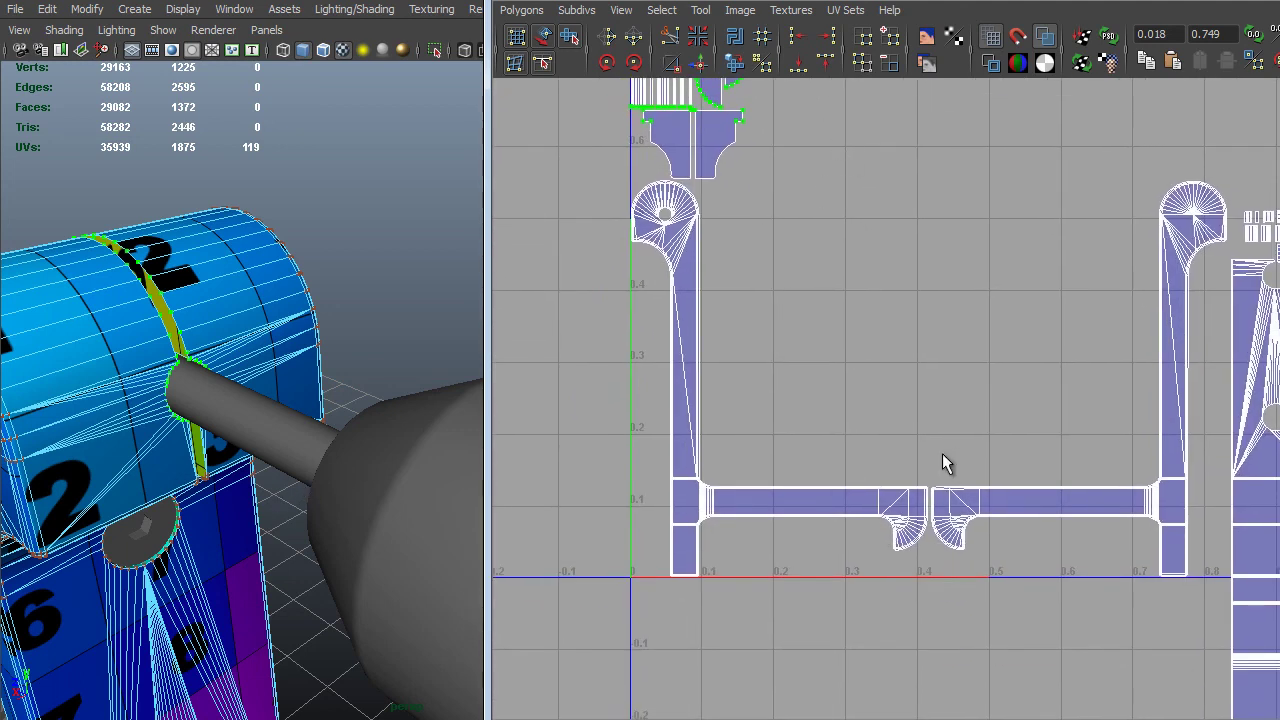
alt+middle_drag(882, 250, 886, 316)
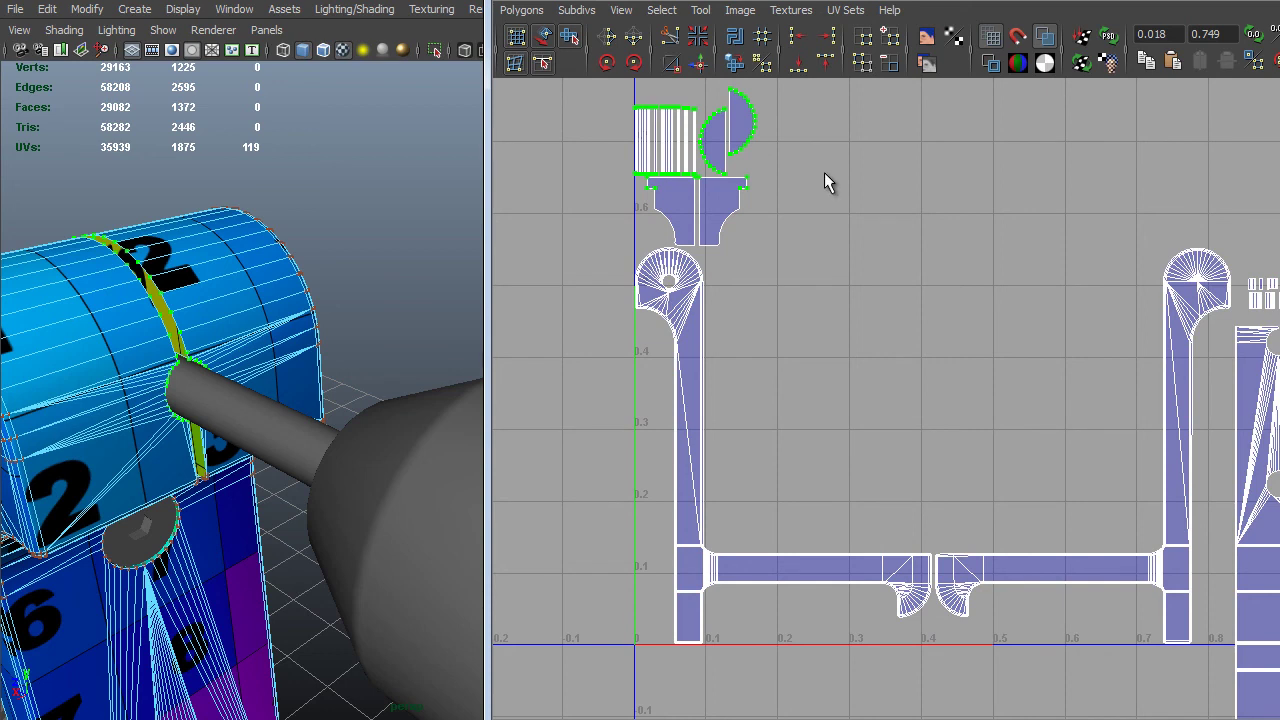
alt+middle_drag(824, 172, 932, 252)
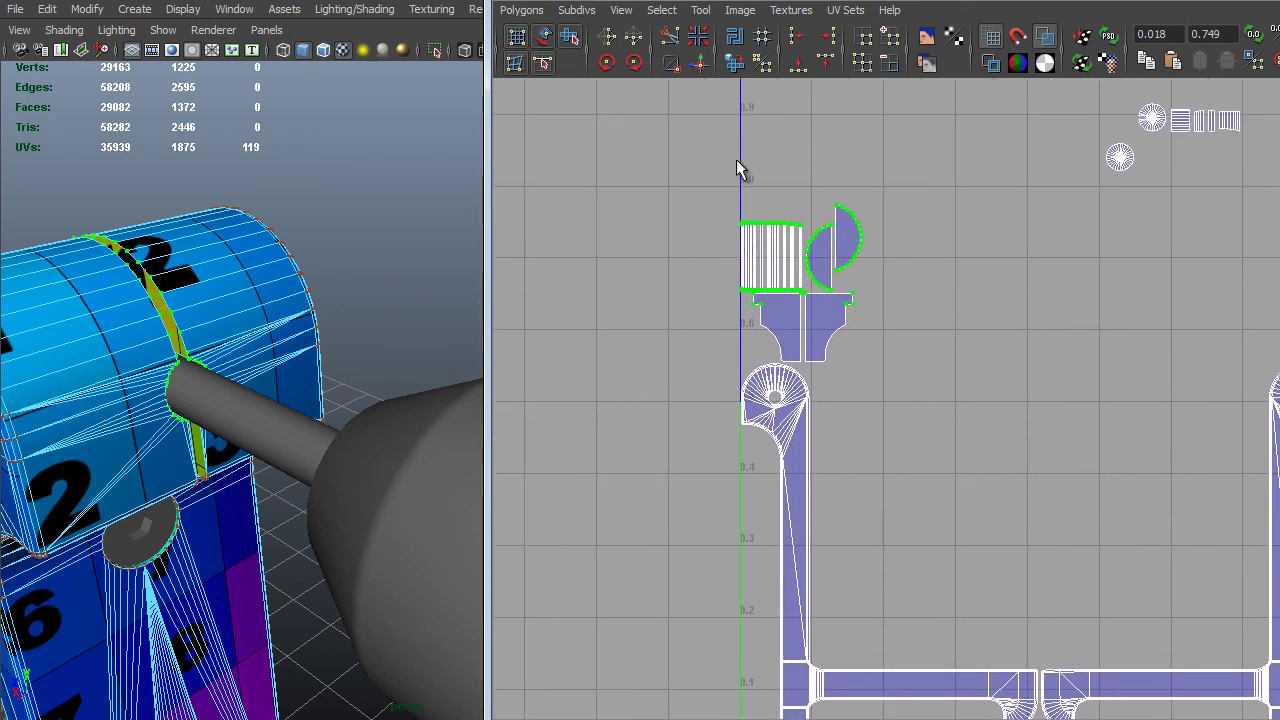
drag(836, 322, 879, 347)
scroll(879, 347, up, 3)
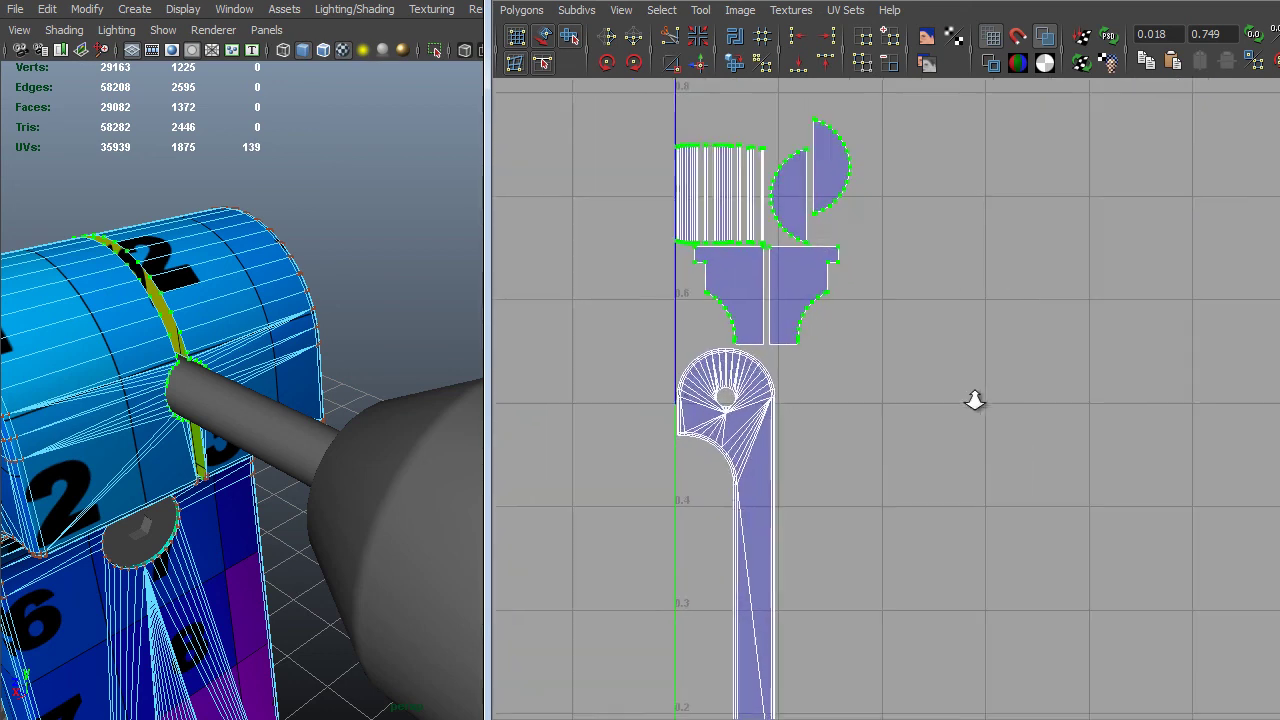
scroll(896, 354, down, 5)
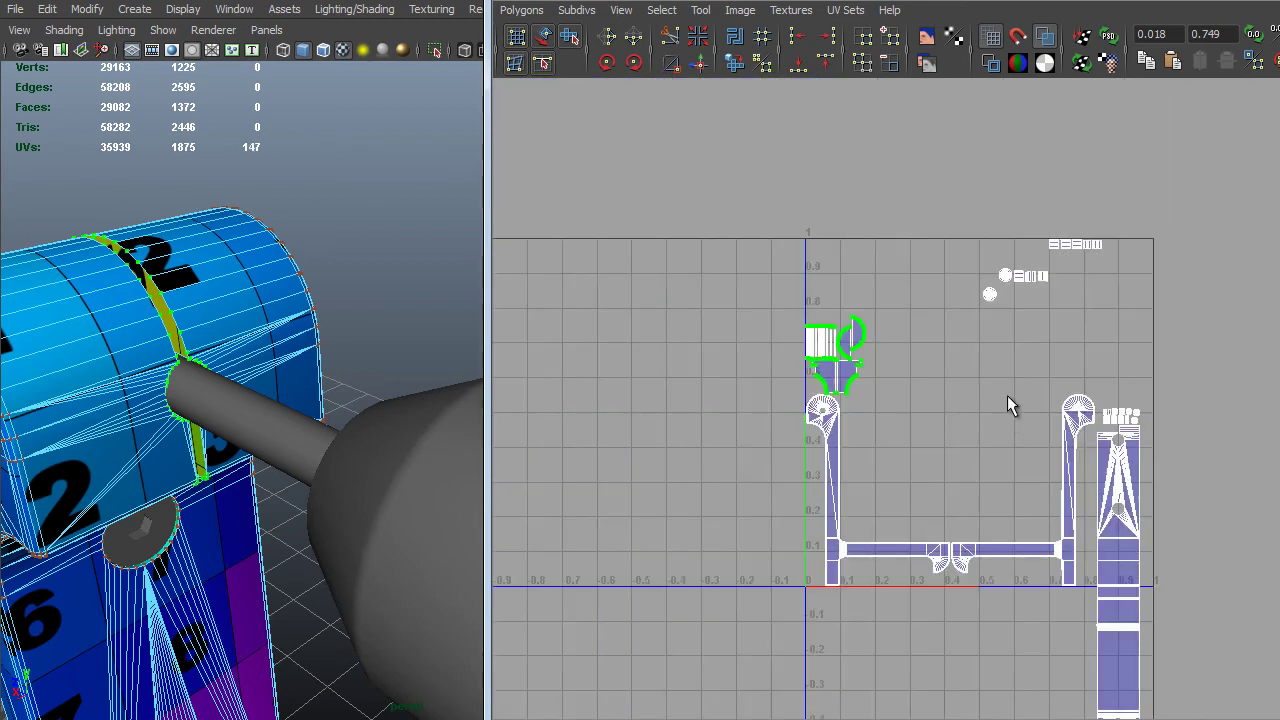
middle_drag(1007, 405, 1171, 320)
scroll(1047, 341, up, 3)
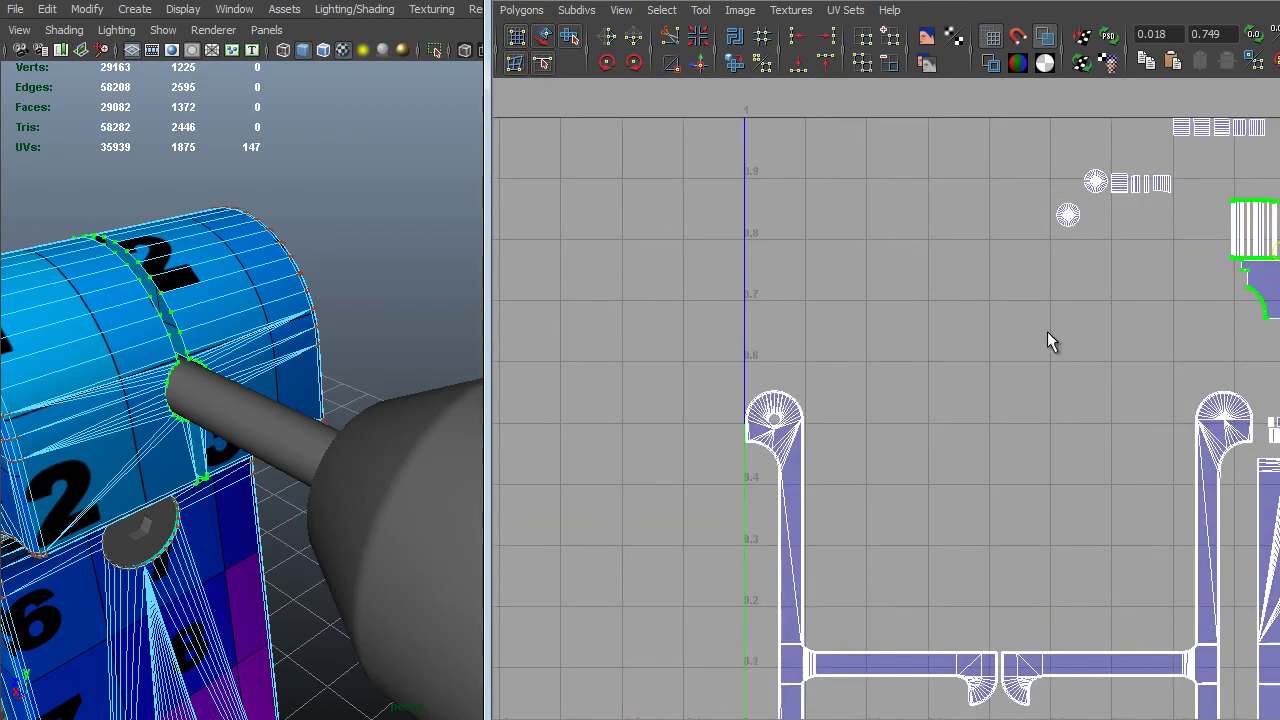
Select the remaining row of small part shells and gather them over the striped and half-disc shells.
alt+middle_drag(1047, 331, 616, 453)
alt+right_drag(616, 453, 846, 318)
alt+middle_drag(846, 318, 976, 348)
drag(798, 162, 1002, 256)
middle_drag(908, 336, 973, 427)
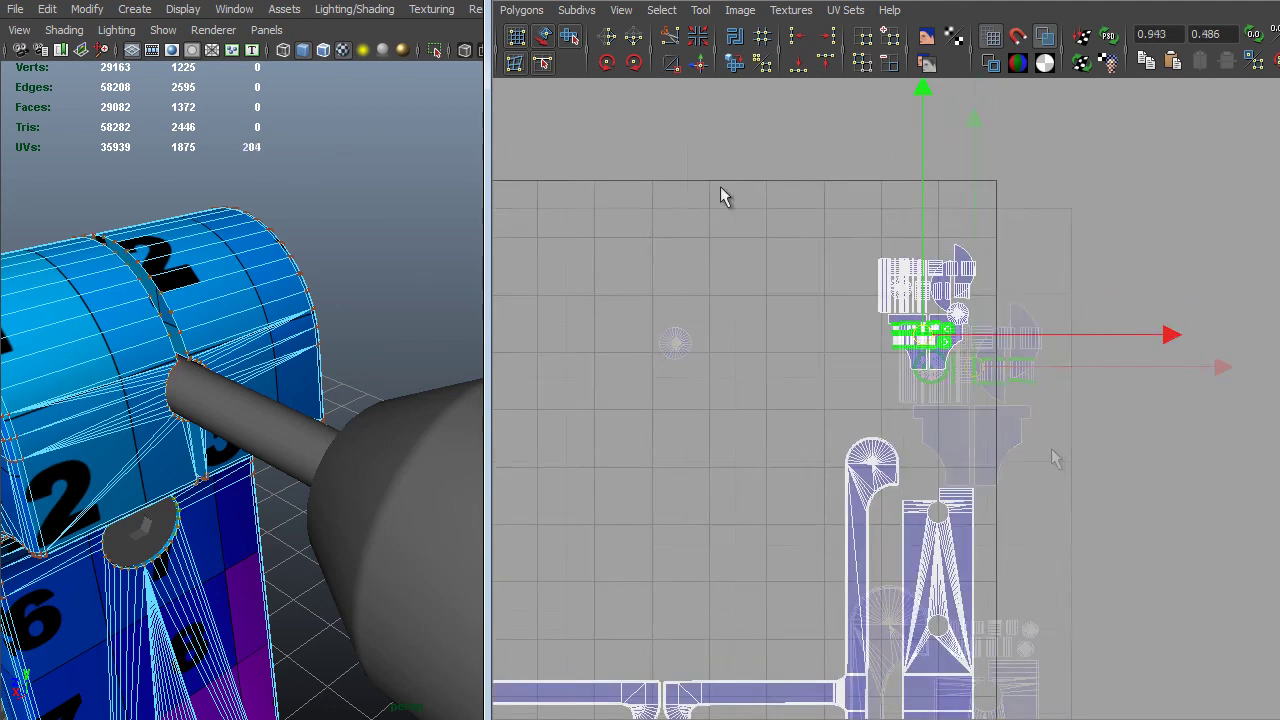
Move the whole cluster of small shells beneath the first side shell's horizontal arm and scale it down.
drag(780, 192, 1018, 382)
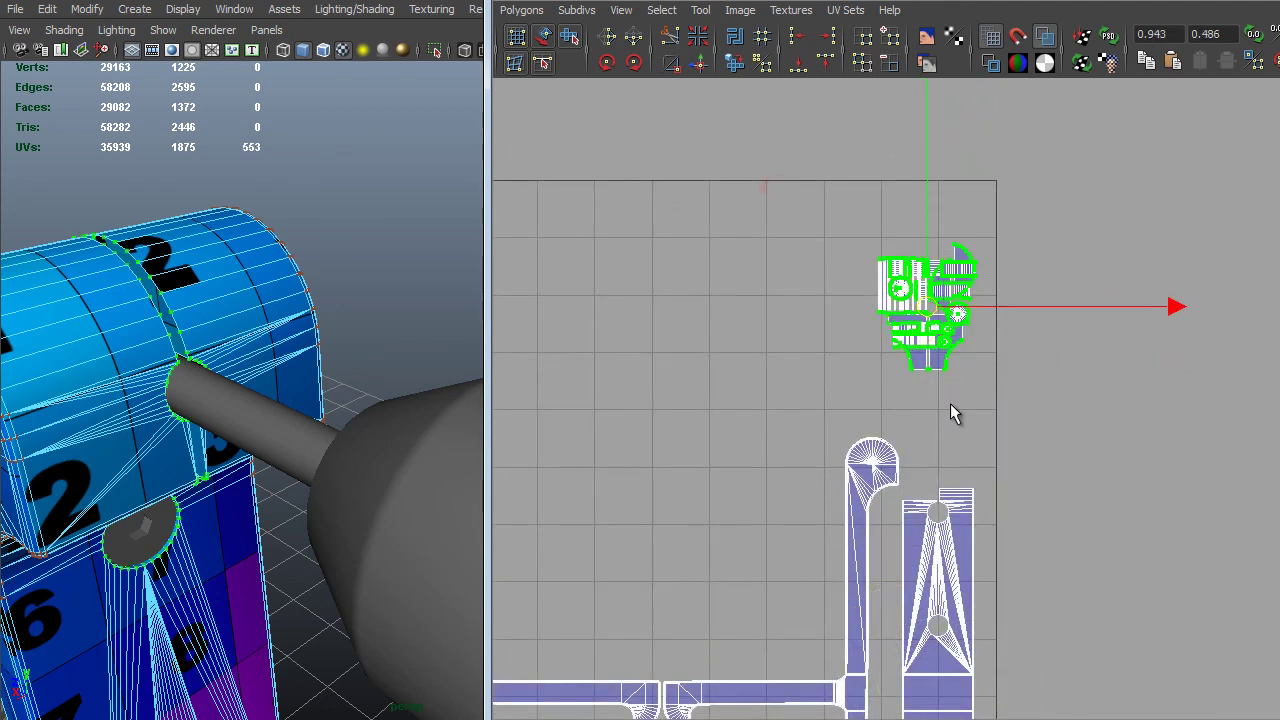
alt+middle_drag(868, 424, 1136, 119)
middle_drag(1091, 370, 727, 705)
alt+right_drag(723, 678, 850, 660)
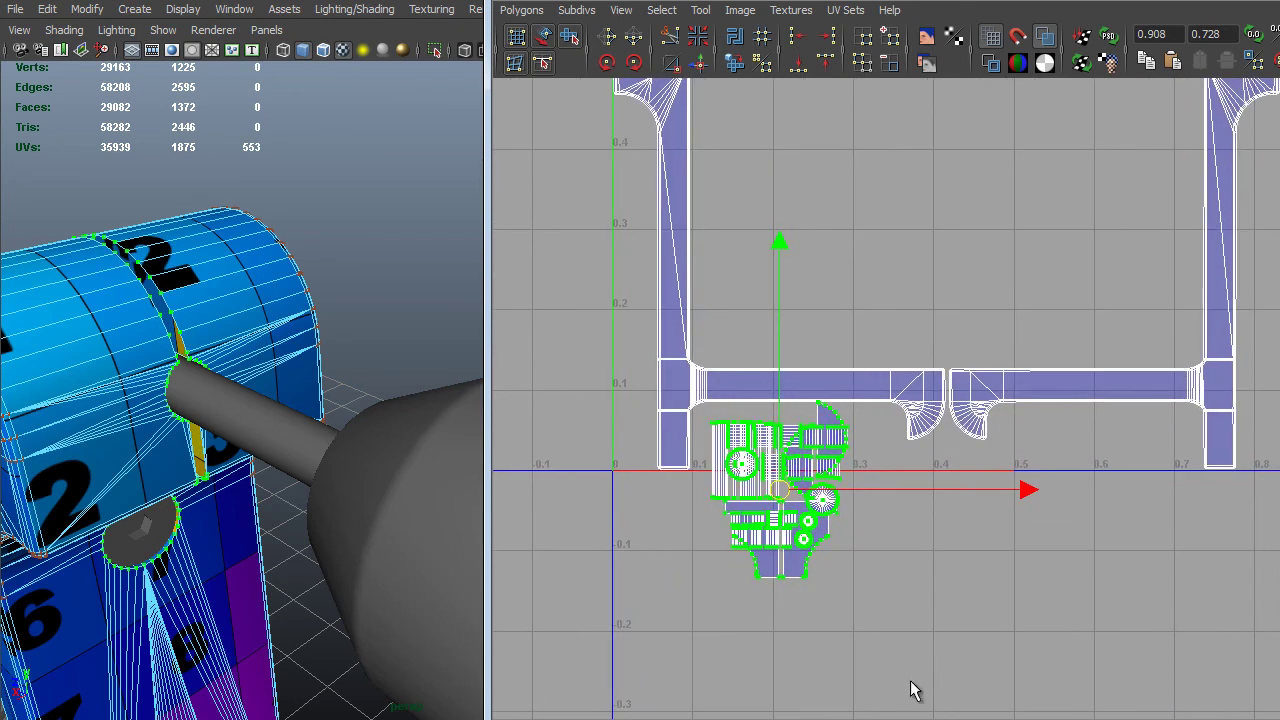
key(r)
middle_drag(895, 622, 762, 627)
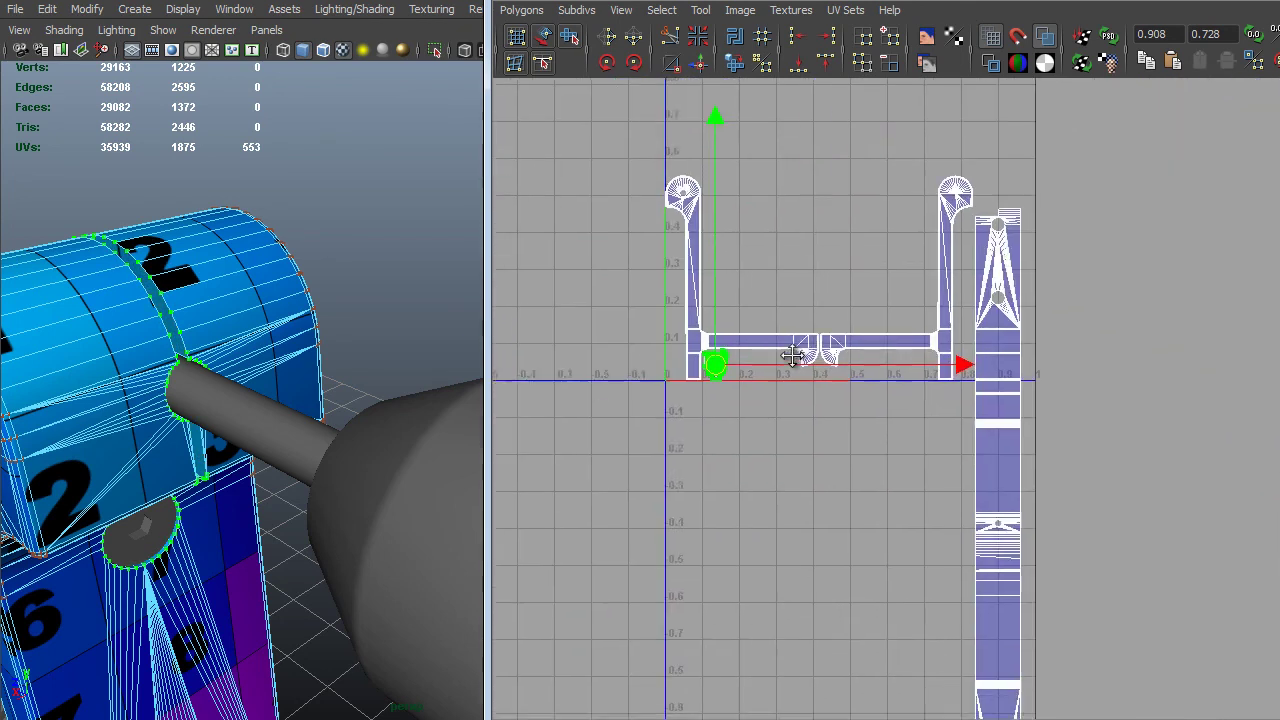
scroll(869, 400, down, 2)
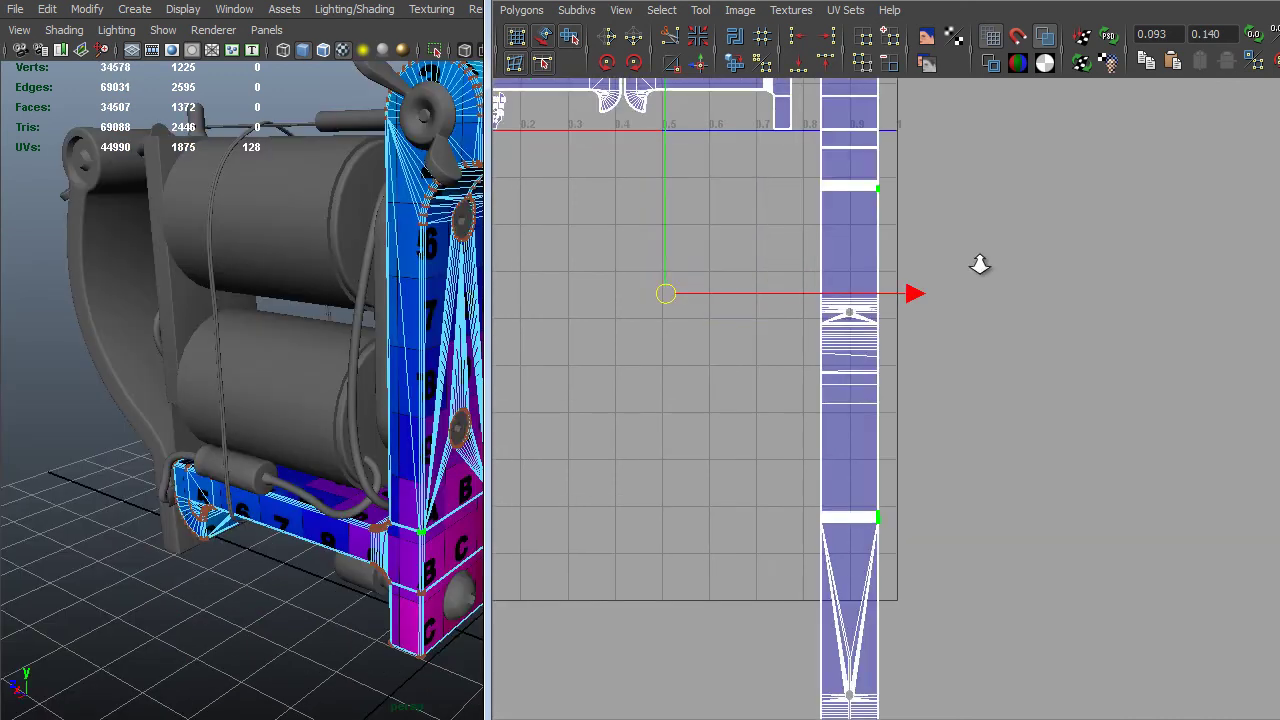
Cut the two edges beside the front strip's upper hole to detach the overhanging block level with the opposite half's end.
alt+middle_drag(977, 266, 966, 289)
alt+right_drag(966, 289, 1027, 291)
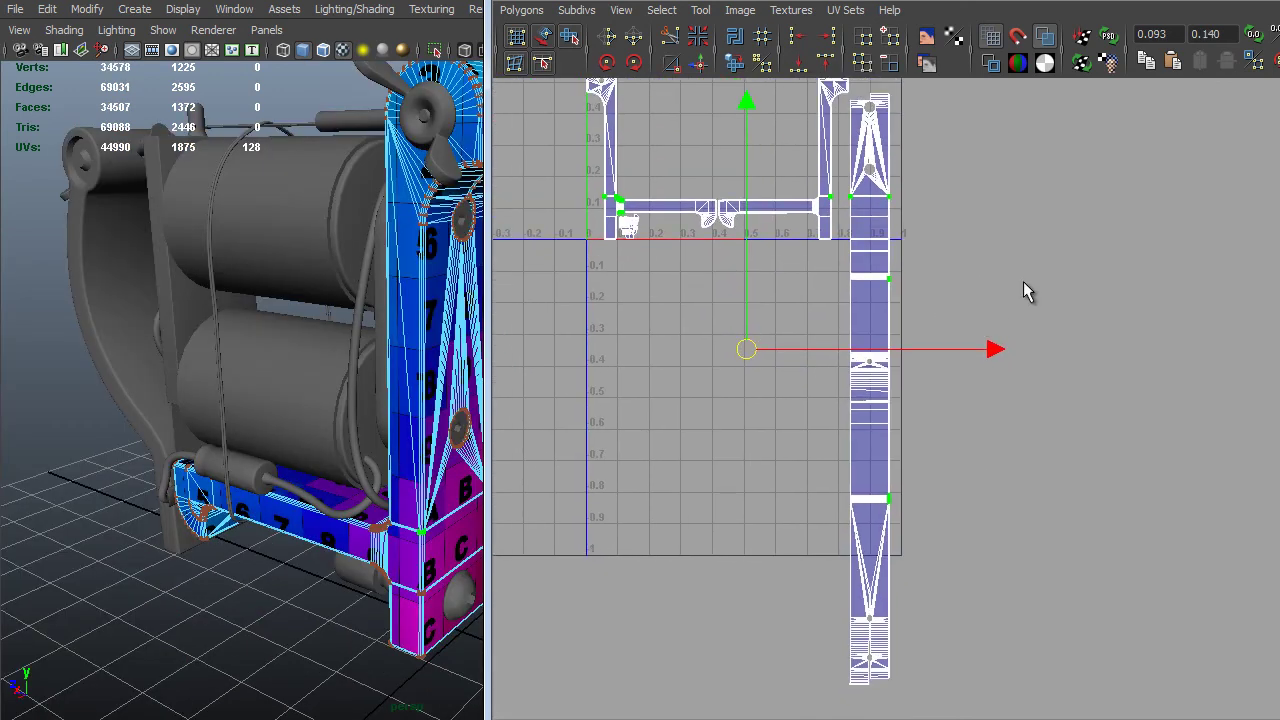
alt+middle_drag(1027, 291, 1037, 317)
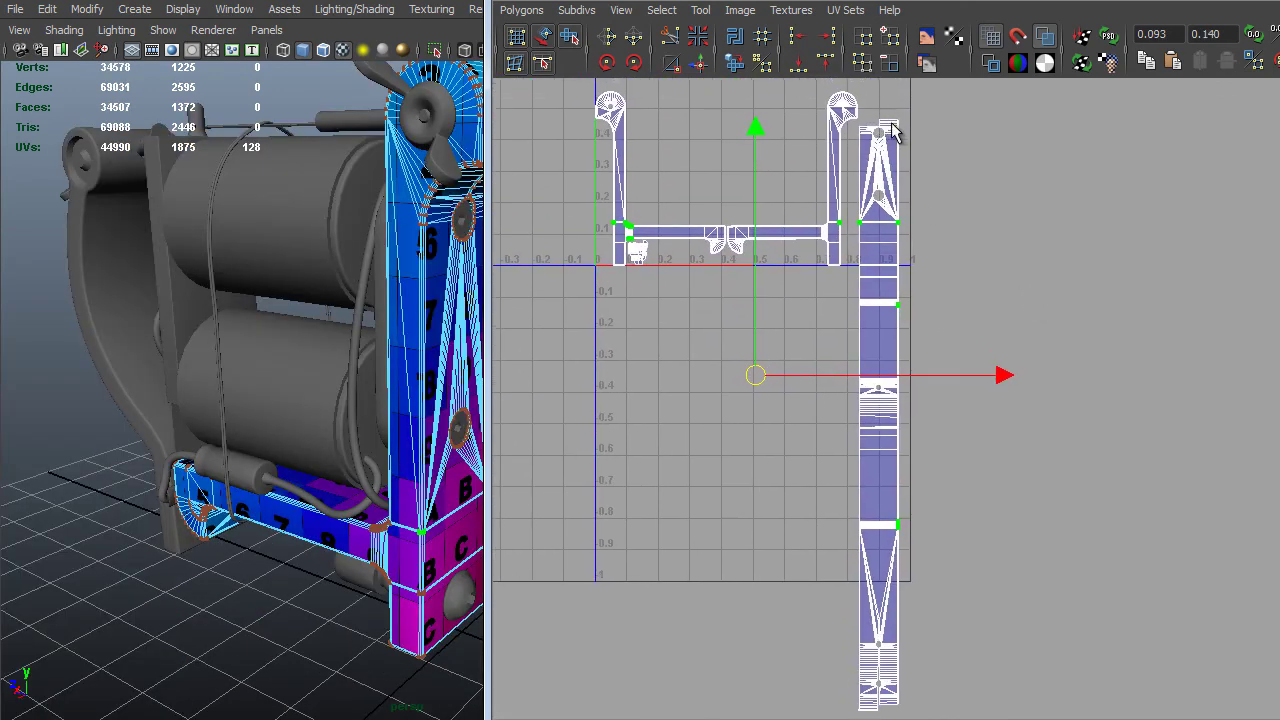
alt+middle_drag(895, 200, 925, 620)
alt+right_drag(925, 620, 980, 526)
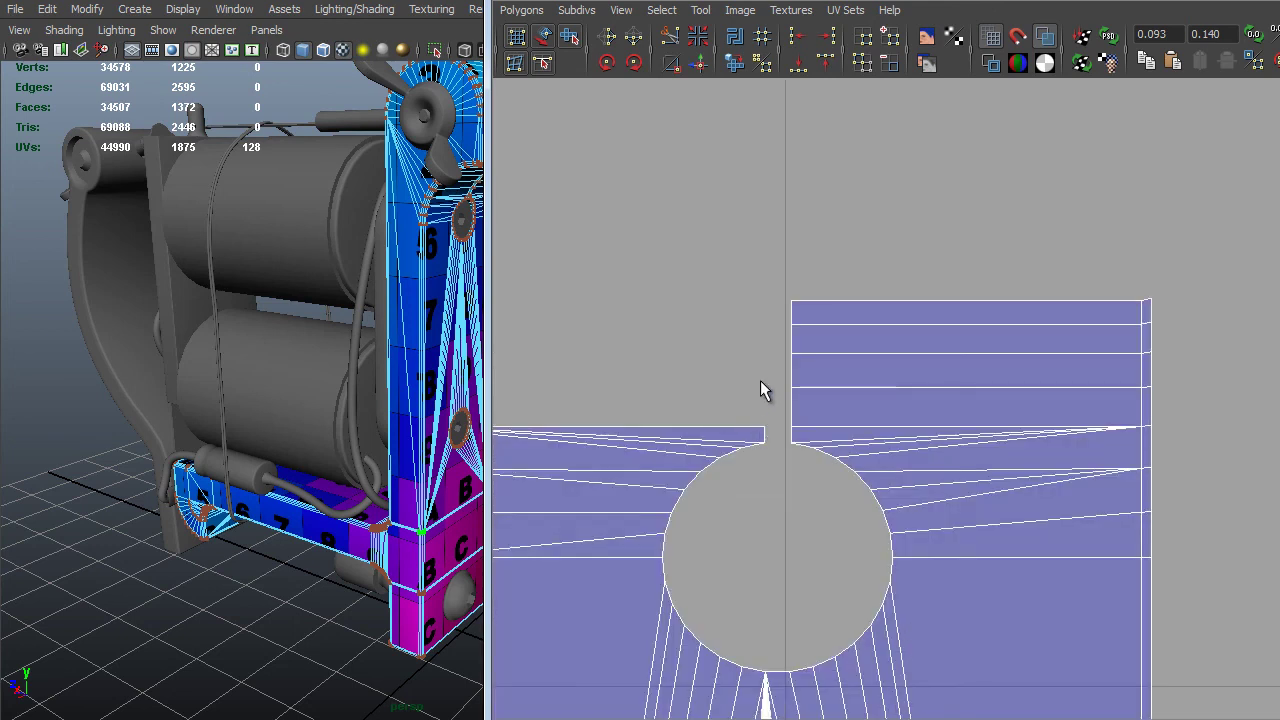
alt+middle_drag(658, 406, 807, 401)
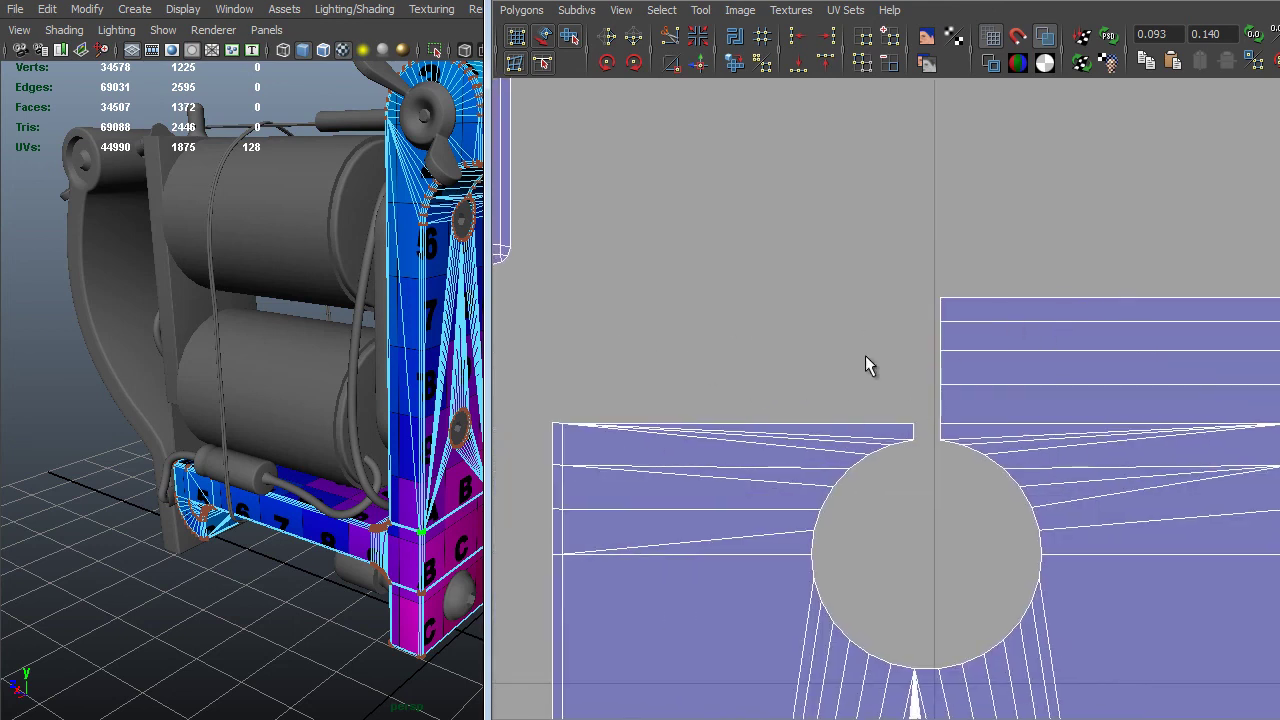
alt+right_drag(1041, 393, 974, 434)
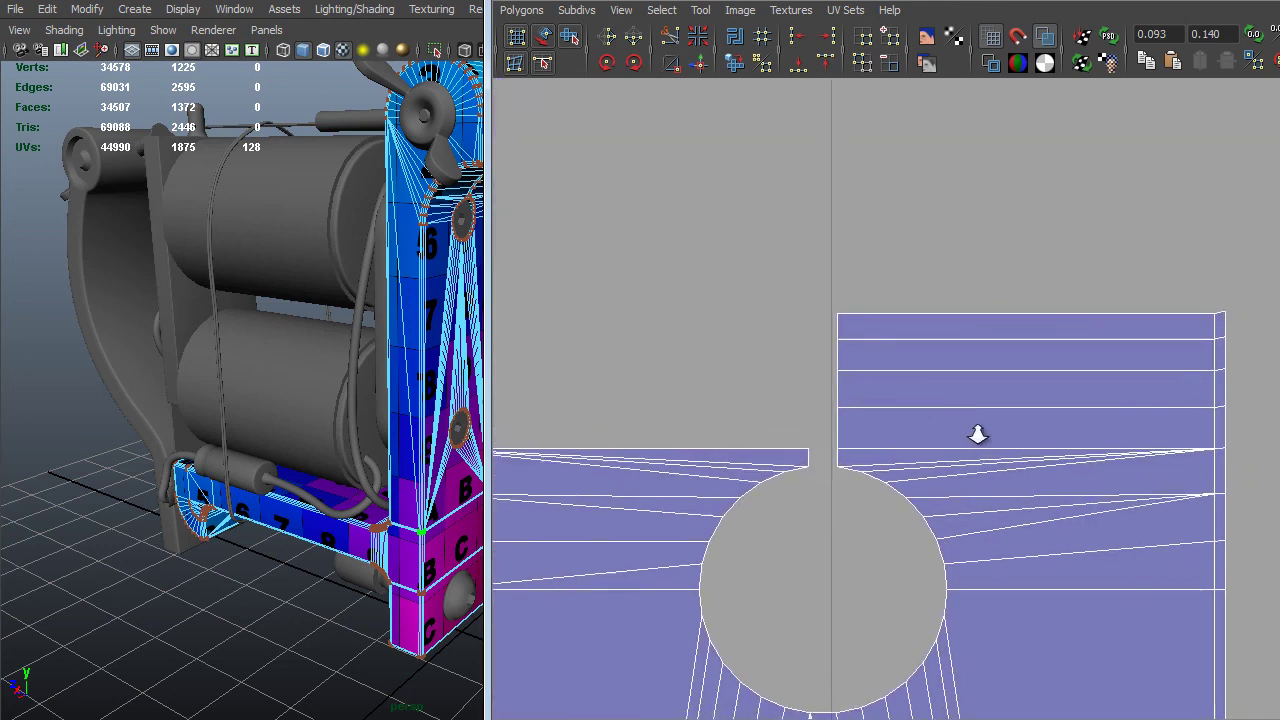
alt+middle_drag(974, 434, 934, 406)
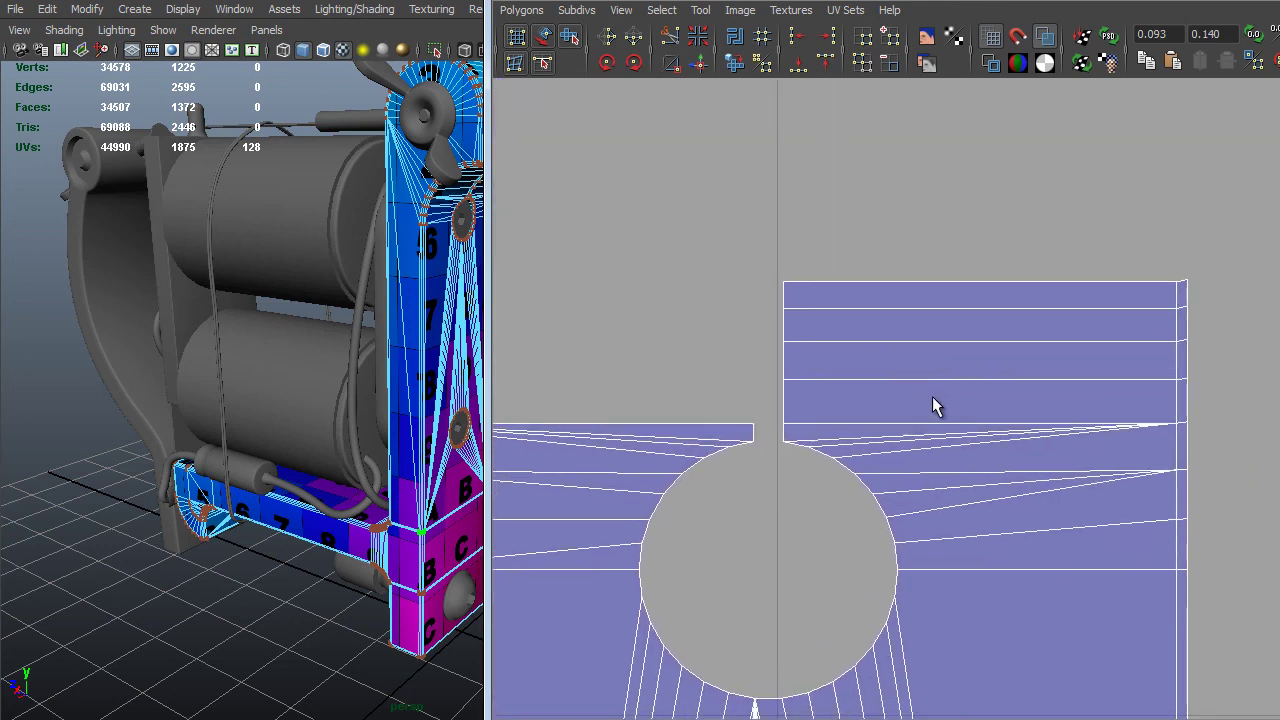
right_click(1180, 424)
click(1181, 376)
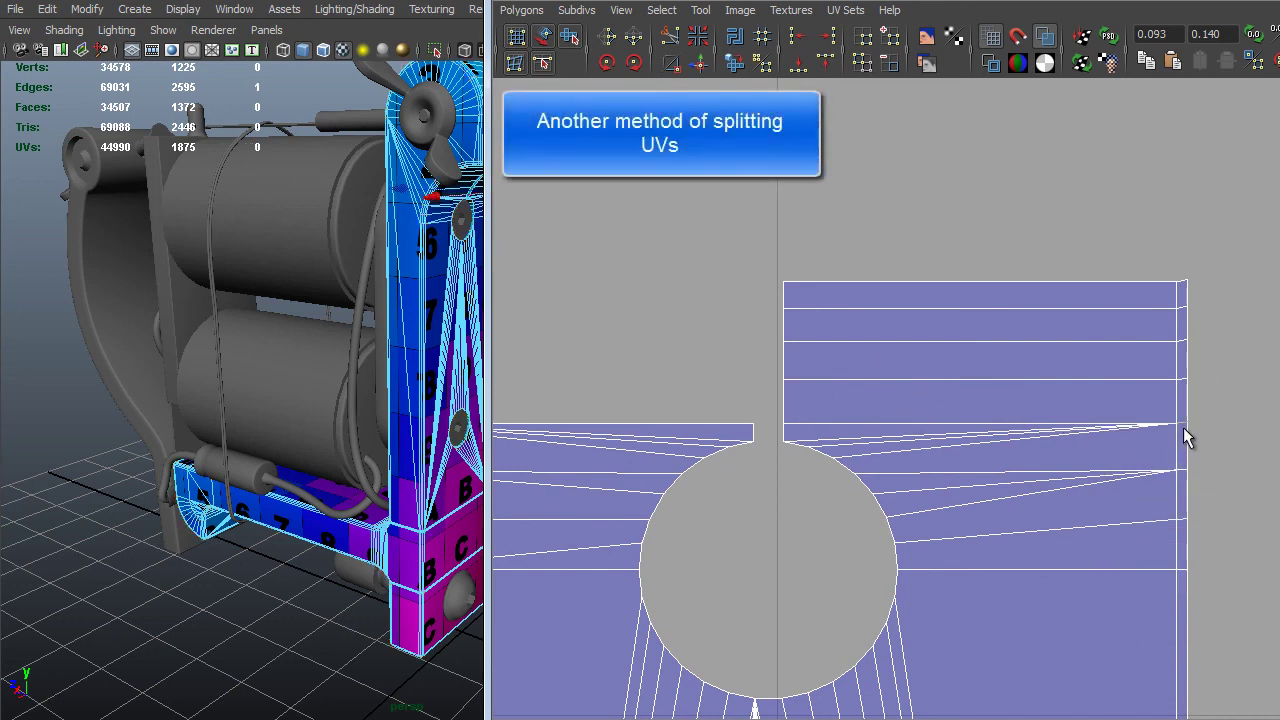
click(857, 405)
shift+click(852, 426)
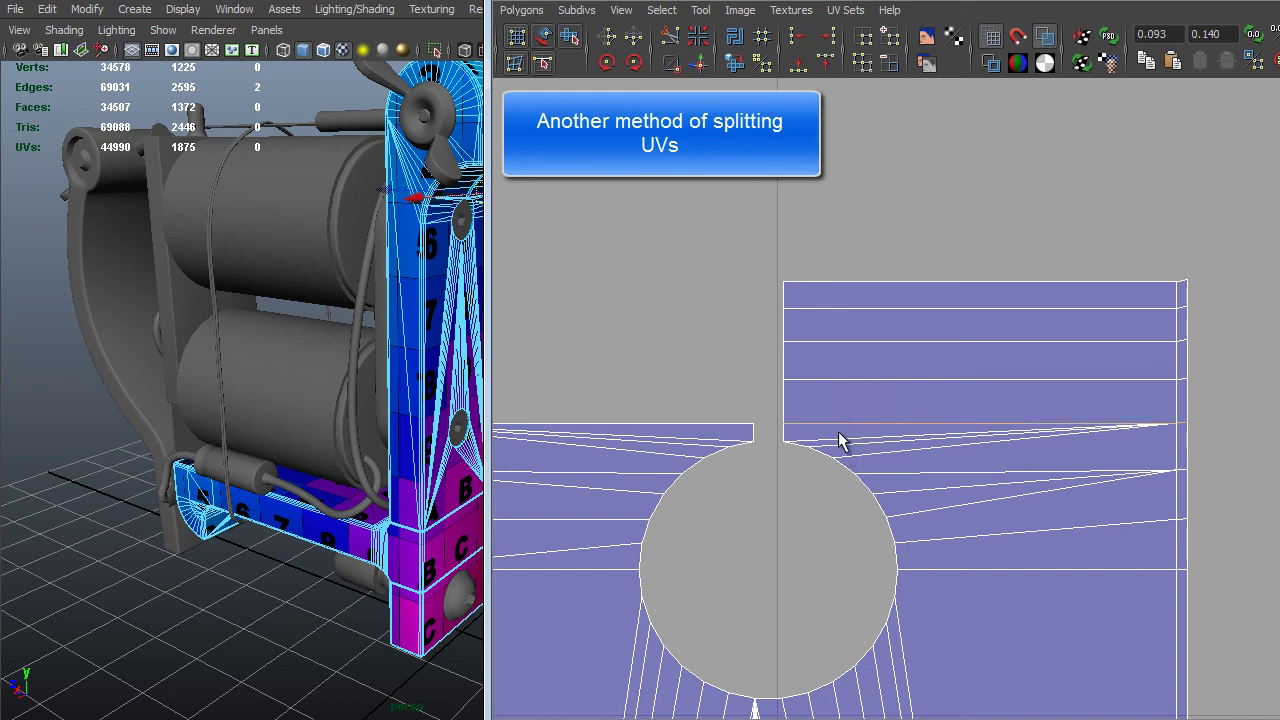
shift+right_drag(840, 438, 775, 430)
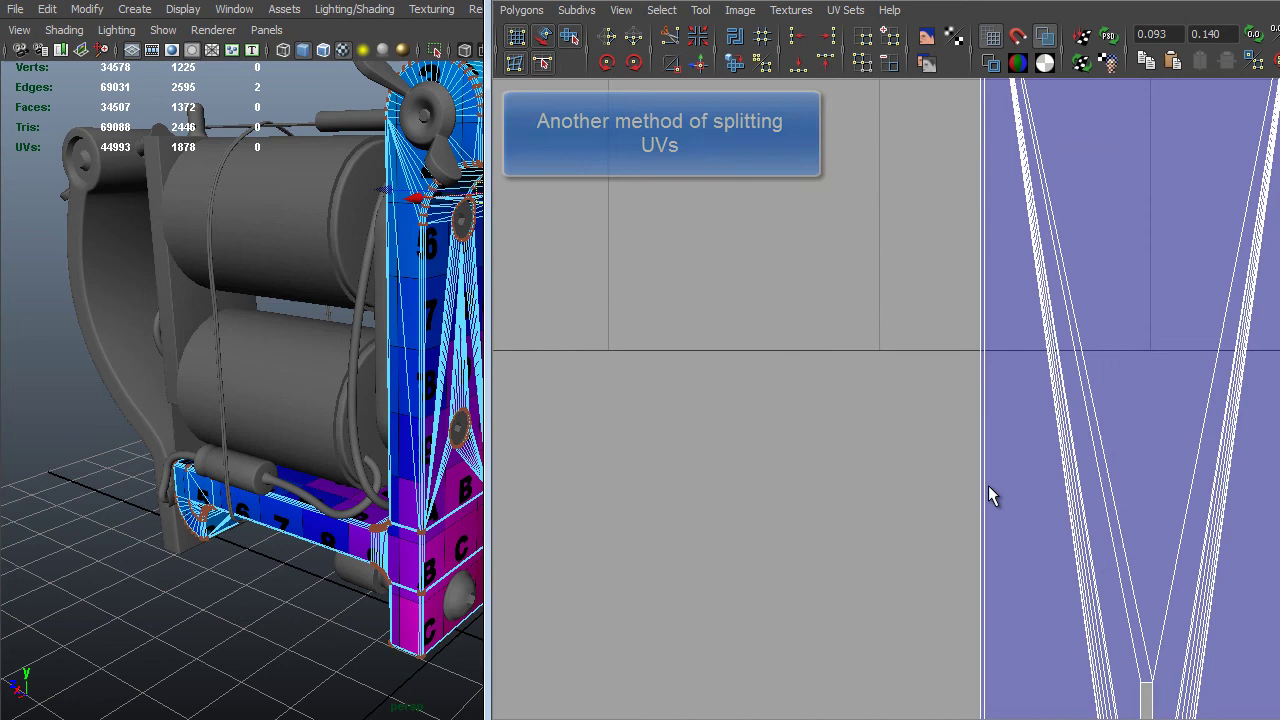
Select the end edges of the shorter half at the front strip's far end and move and sew the detached block there.
alt+middle_drag(1040, 640, 1006, 269)
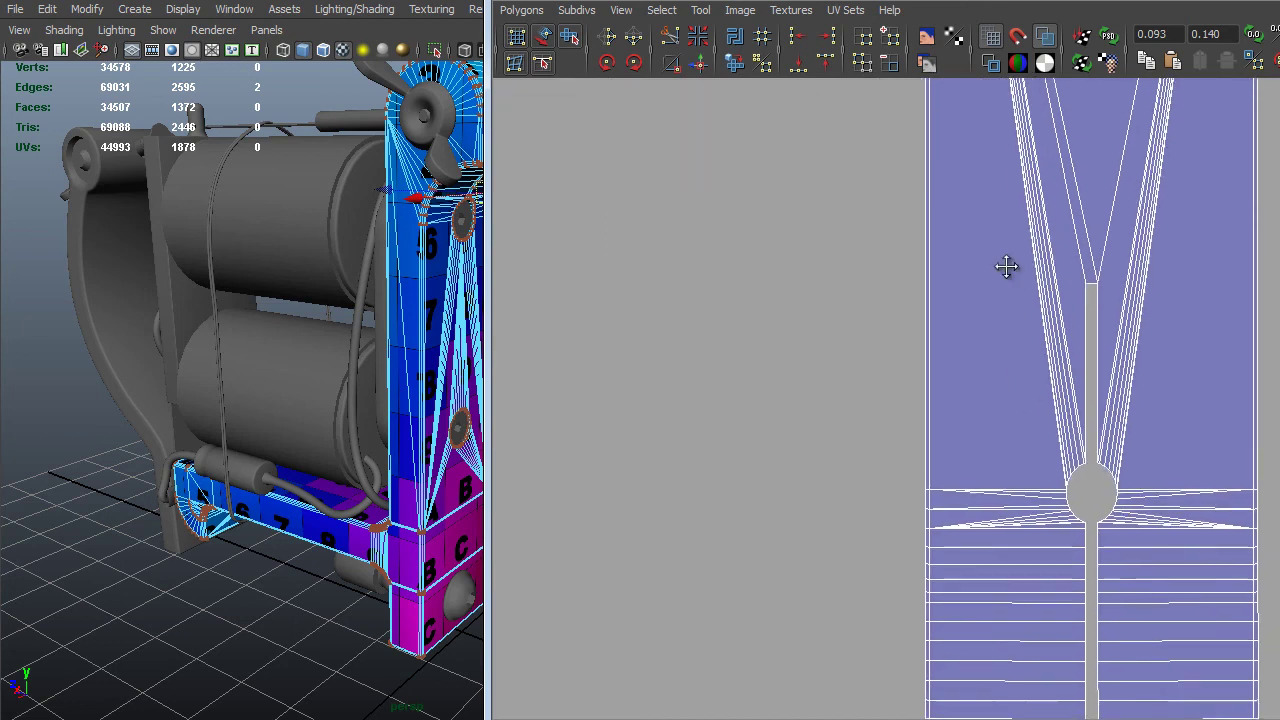
alt+middle_drag(1000, 620, 973, 247)
alt+right_drag(973, 247, 1071, 481)
alt+middle_drag(1071, 481, 938, 444)
alt+right_drag(938, 444, 1083, 571)
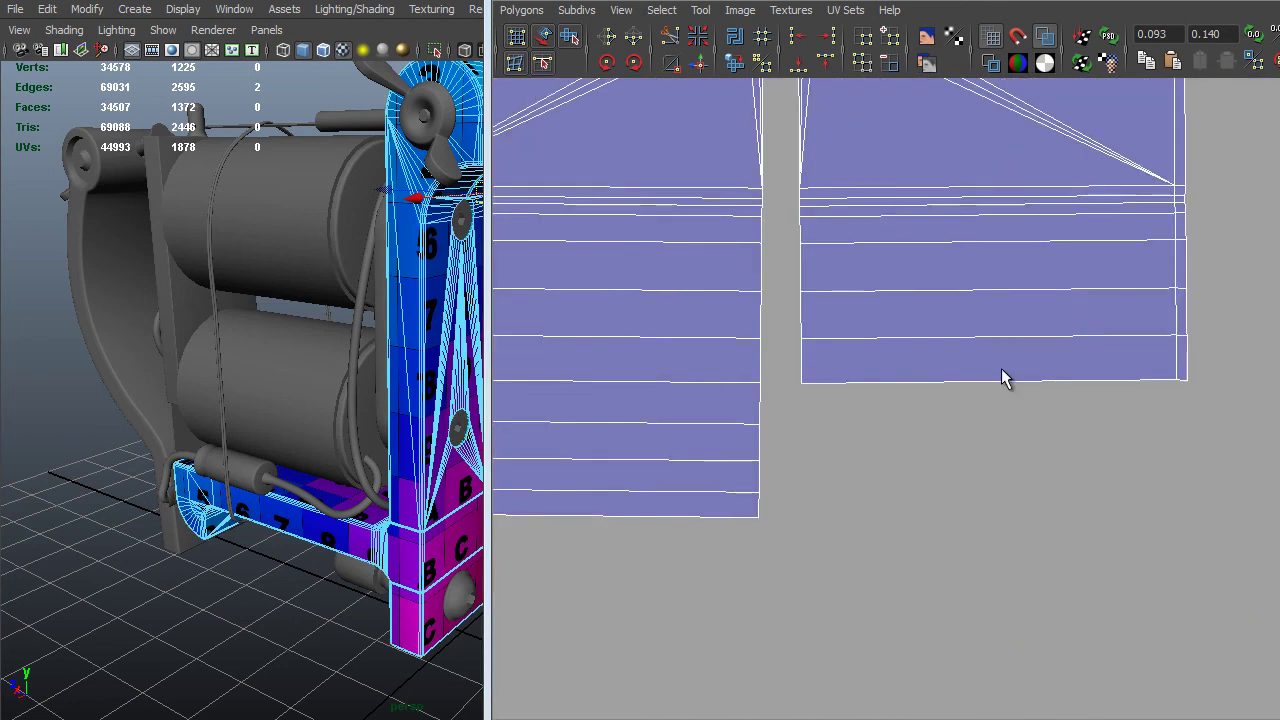
shift+click(1137, 362)
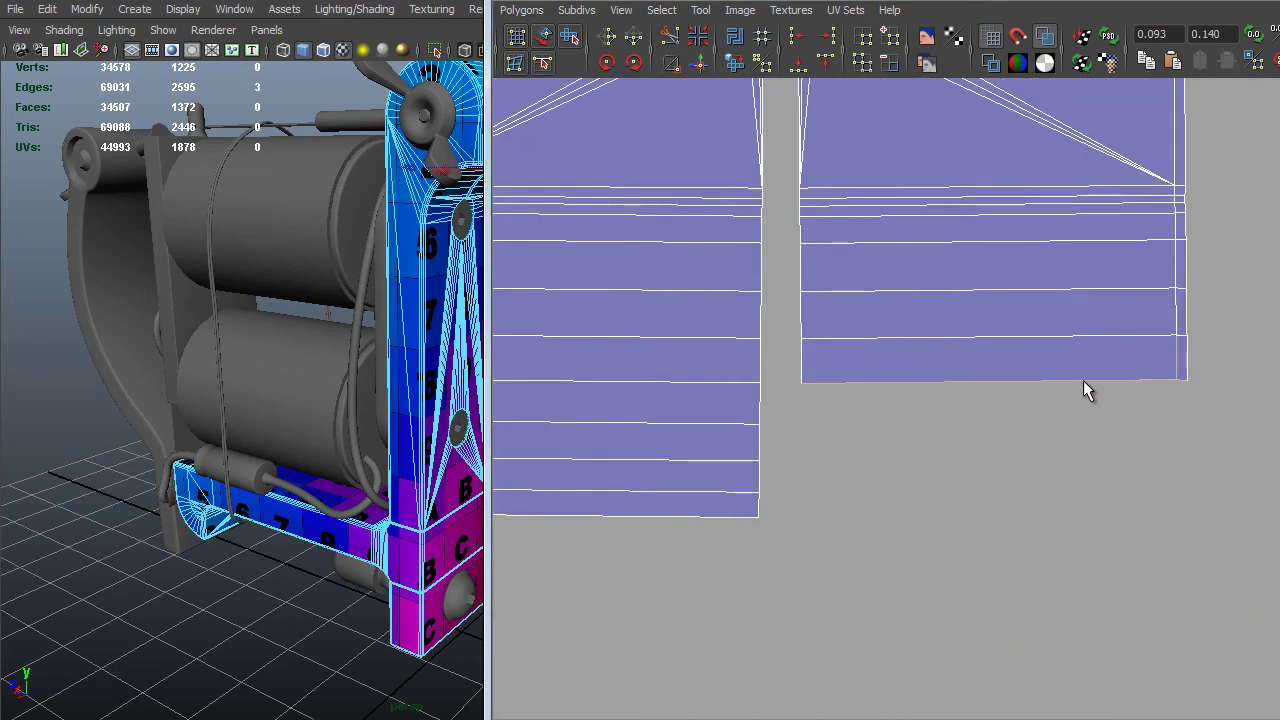
shift+right_drag(1084, 383, 1081, 343)
alt+right_drag(1198, 428, 580, 153)
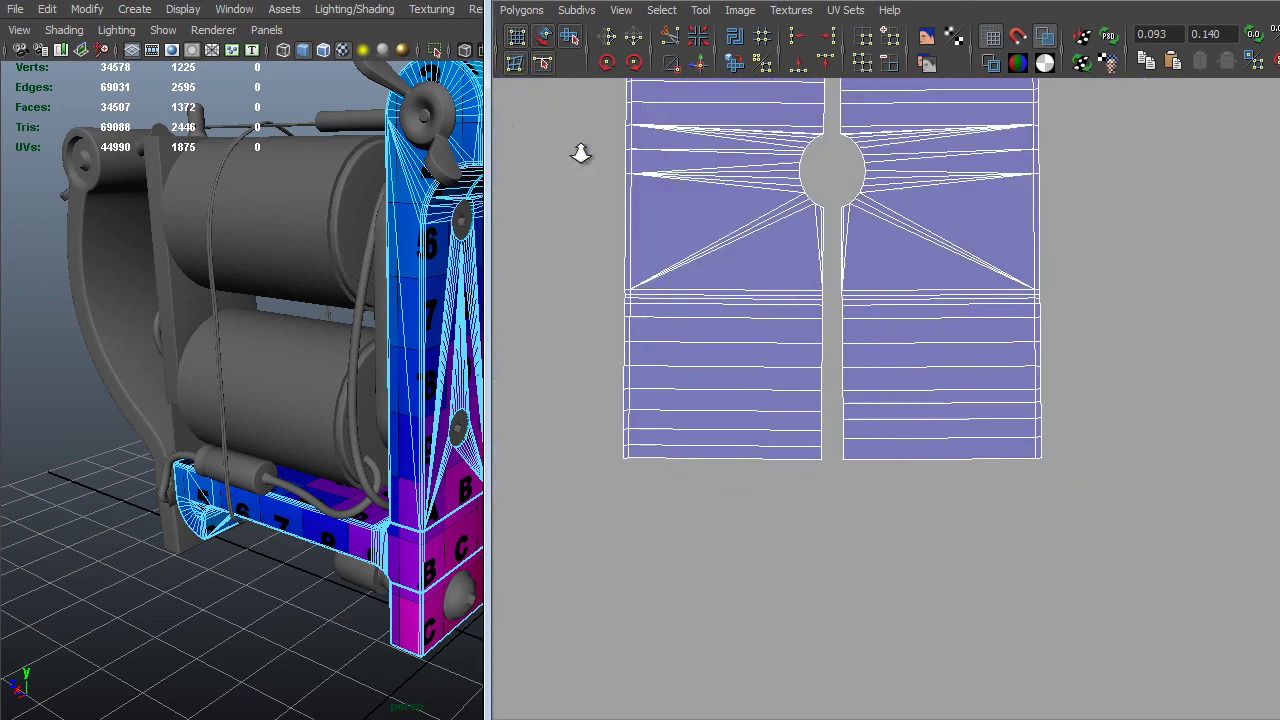
alt+right_drag(1010, 330, 695, 184)
alt+middle_drag(1231, 194, 1179, 434)
alt+right_drag(890, 318, 800, 270)
alt+middle_drag(796, 211, 872, 429)
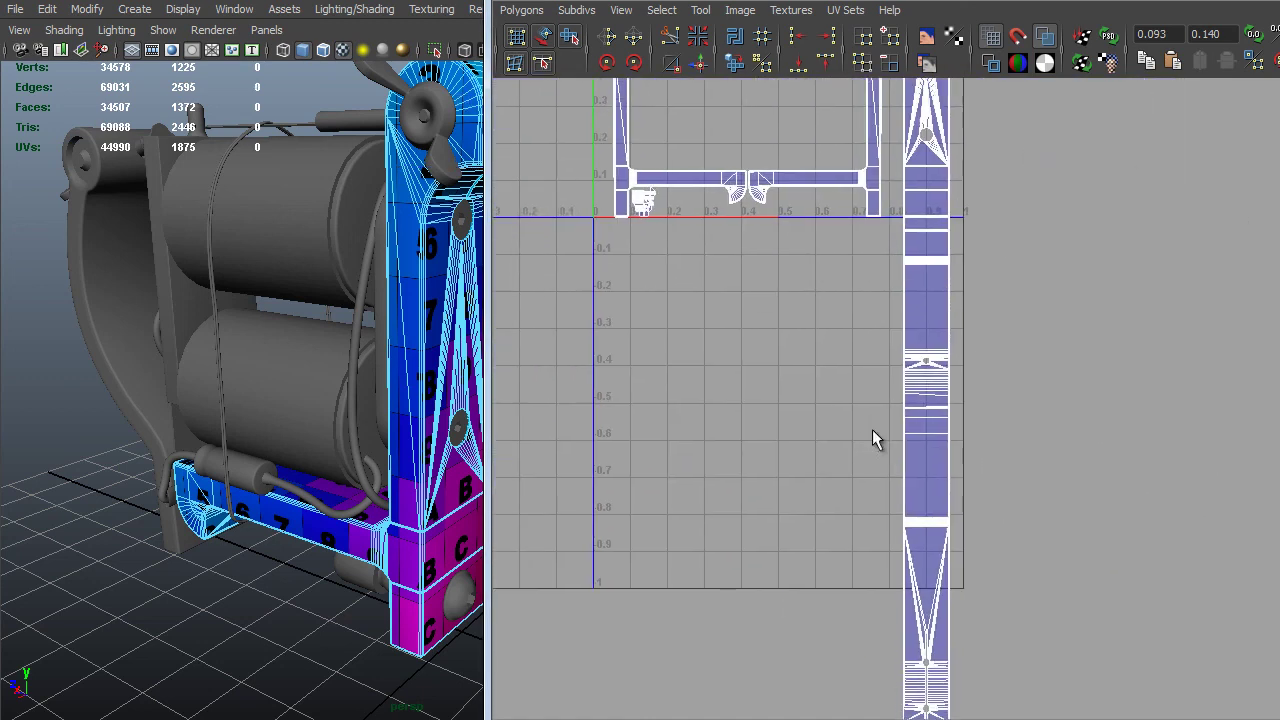
Select all UVs of the front strip shell and move the strip upward beside the side shells.
alt+middle_drag(965, 190, 943, 429)
alt+right_drag(967, 260, 1039, 334)
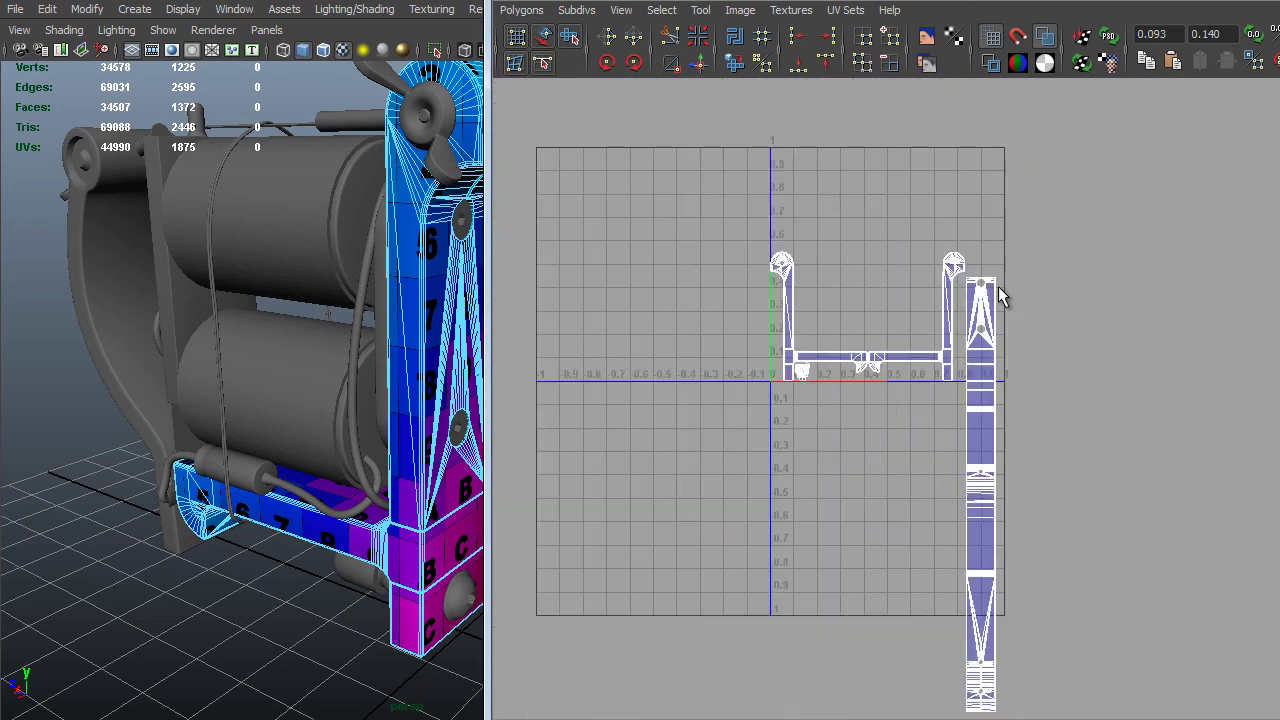
right_drag(992, 280, 1049, 278)
drag(1010, 264, 988, 299)
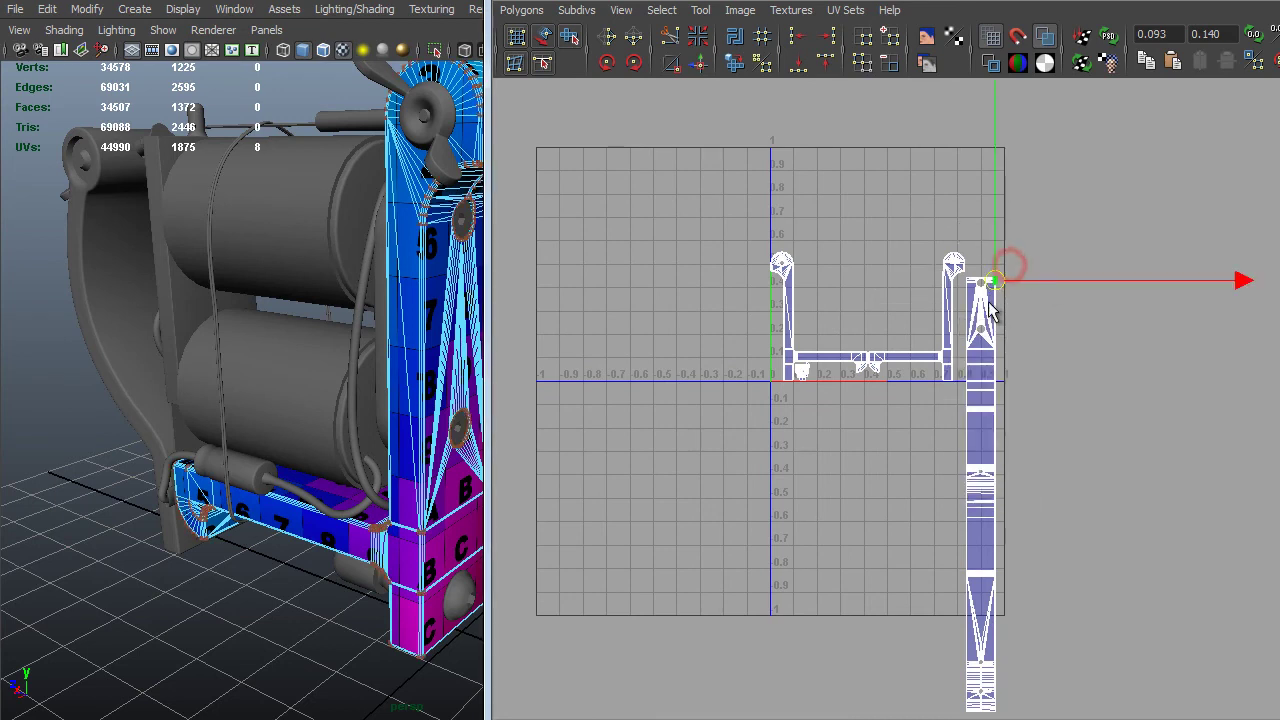
right_drag(988, 299, 1076, 482)
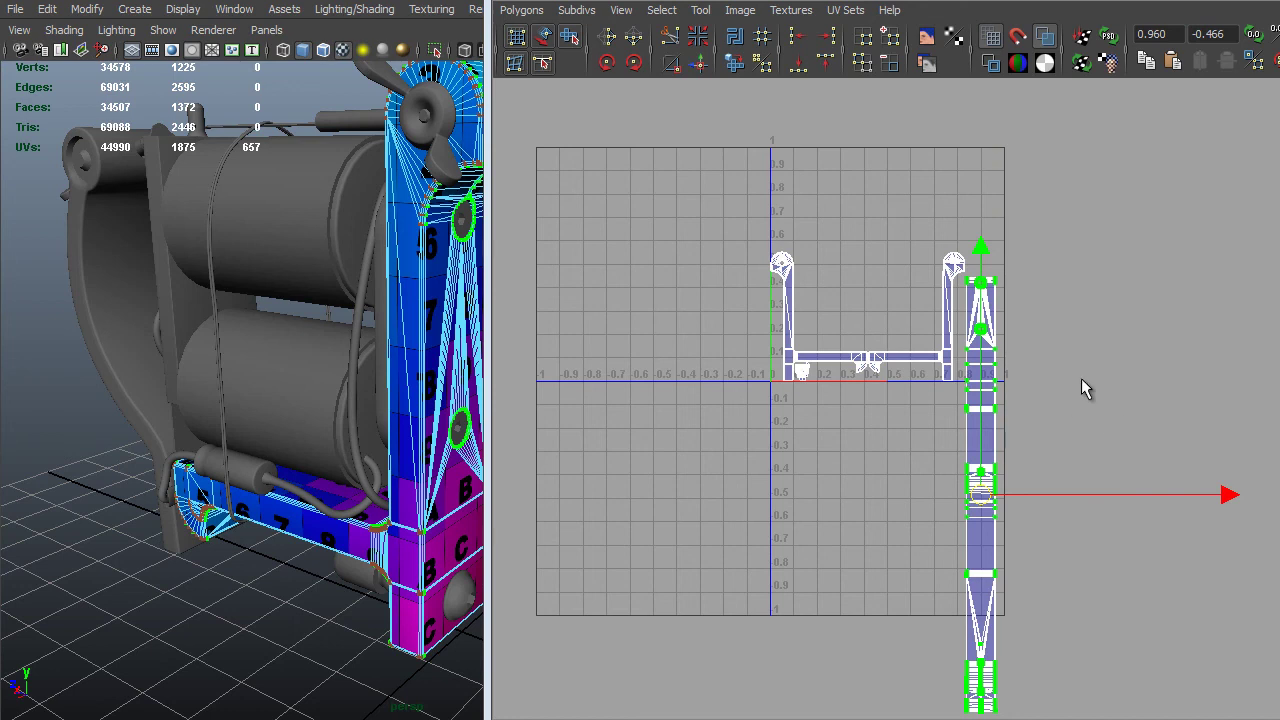
middle_drag(1080, 397, 1086, 158)
alt+middle_drag(1090, 270, 1072, 420)
mouse_move(1072, 420)
alt+right_down()
mouse_move(1077, 451)
mouse_move(1062, 400)
alt+right_up()
alt+middle_drag(1060, 384, 1130, 341)
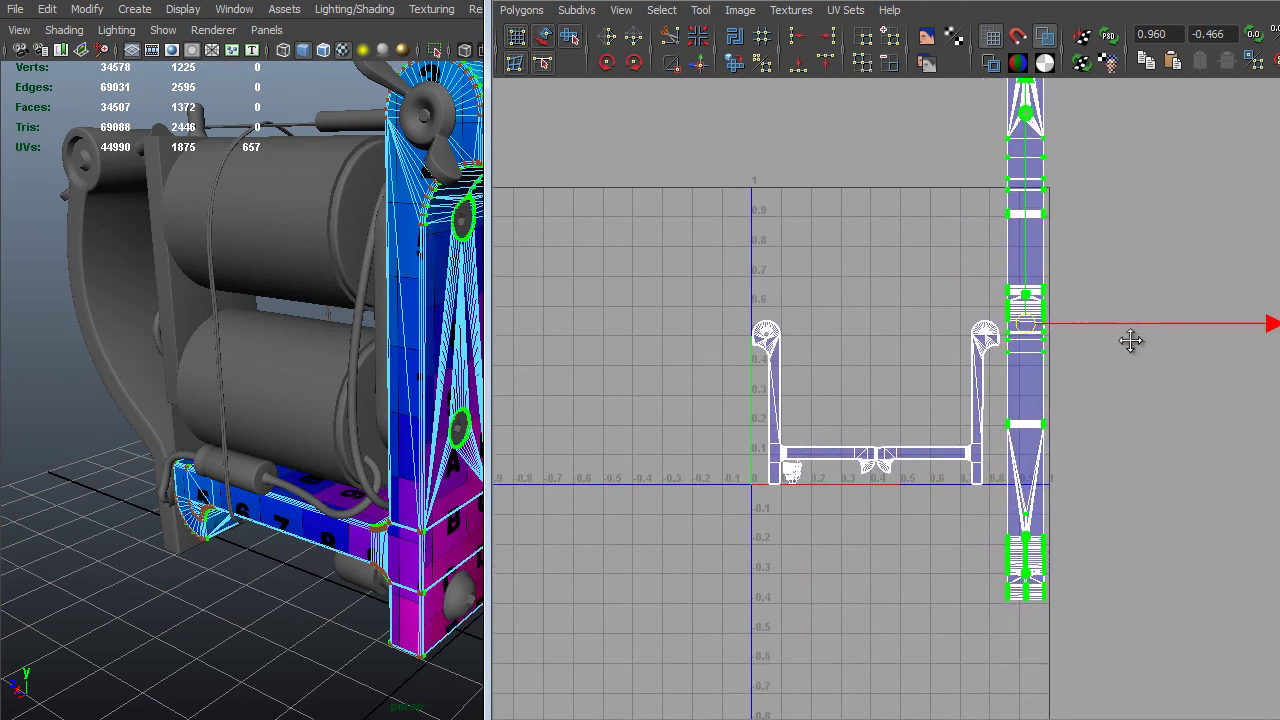
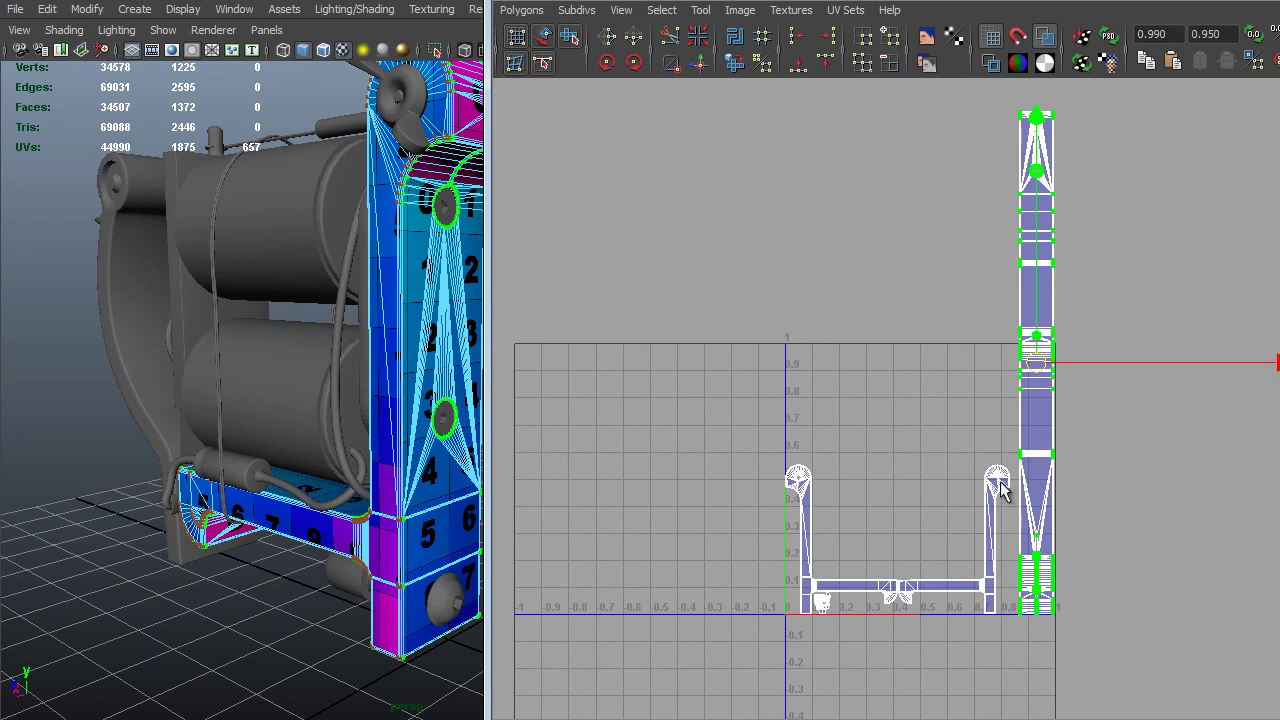
Examine the front strip's size and length against the side shells and the UV square.
alt+right_drag(1002, 483, 1190, 600)
alt+middle_drag(1137, 478, 1072, 196)
alt+right_drag(1065, 335, 1190, 420)
alt+middle_drag(1117, 310, 1101, 489)
alt+right_drag(1140, 569, 1052, 498)
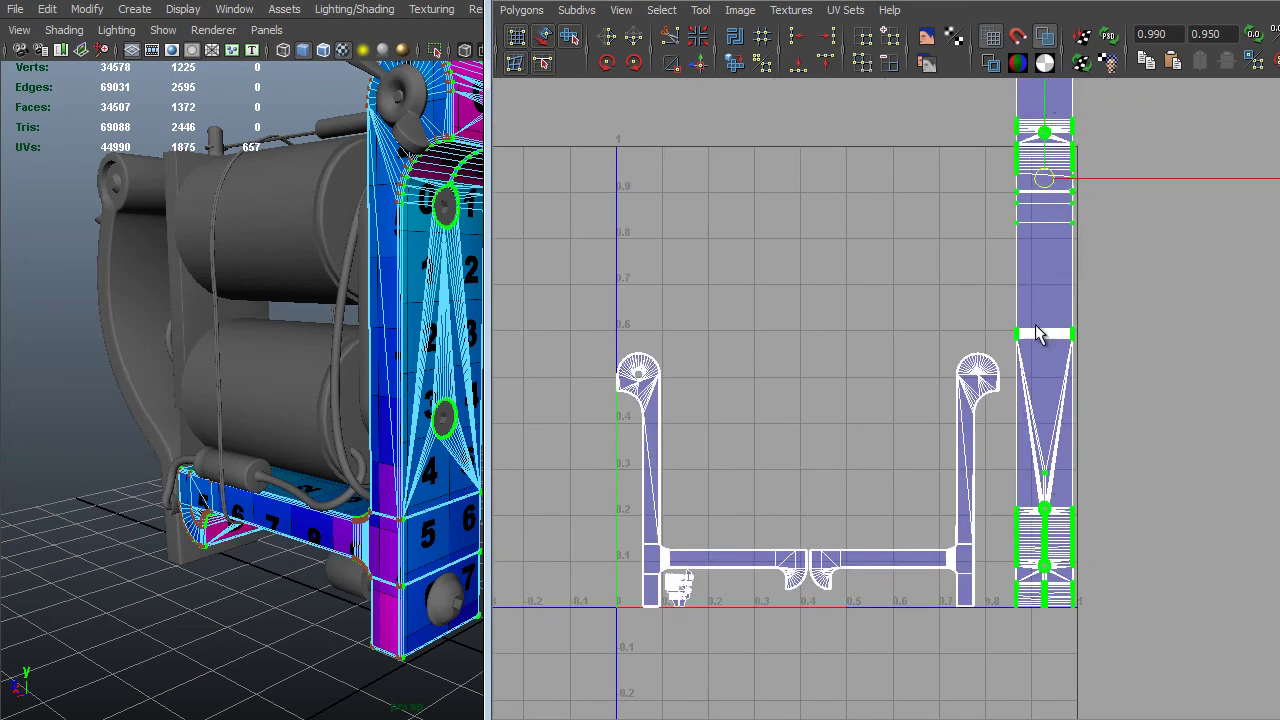
alt+right_drag(1066, 147, 1006, 92)
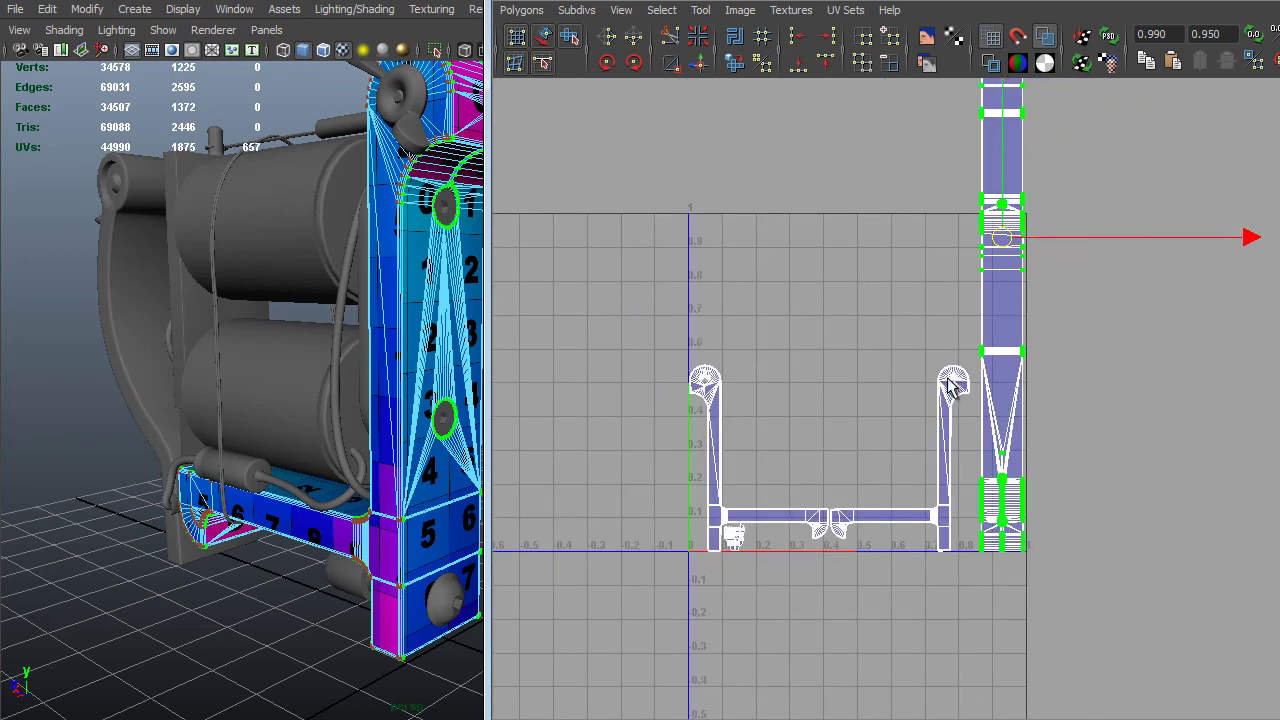
alt+right_drag(950, 388, 1021, 548)
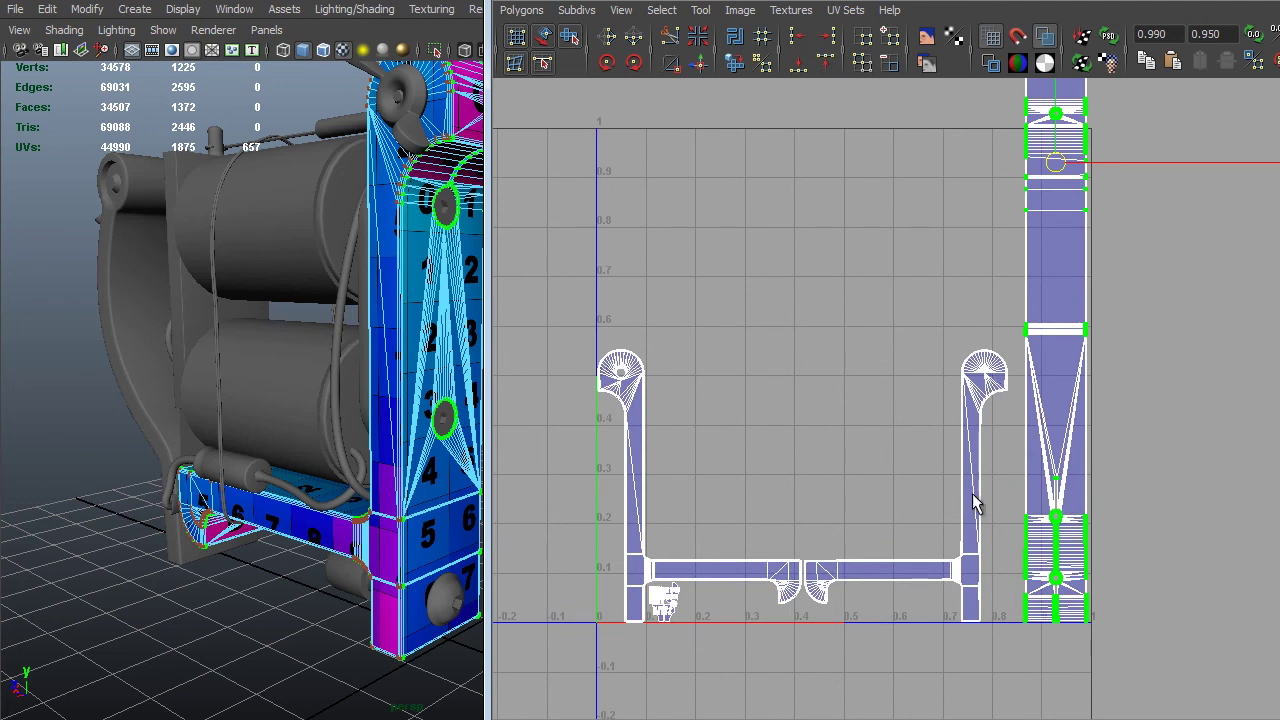
mouse_move(979, 505)
alt+right_down()
mouse_move(1080, 509)
mouse_move(953, 454)
mouse_move(986, 486)
alt+right_up()
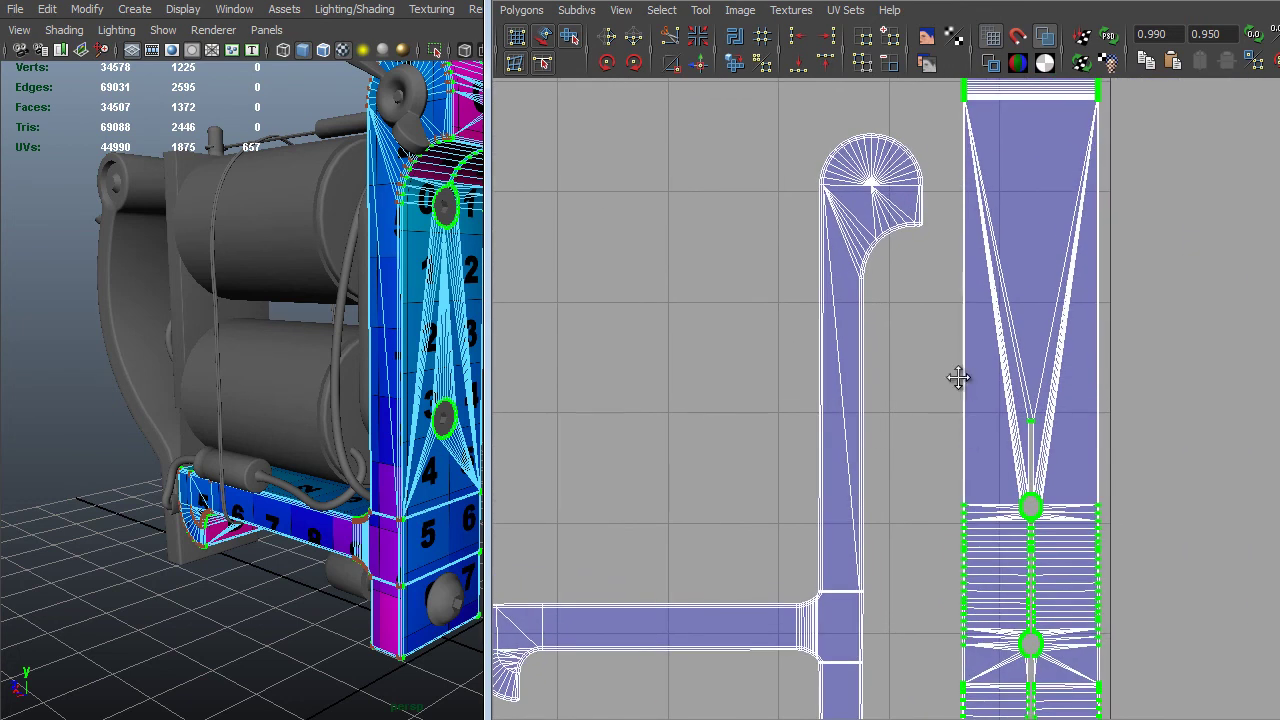
alt+middle_drag(958, 377, 961, 380)
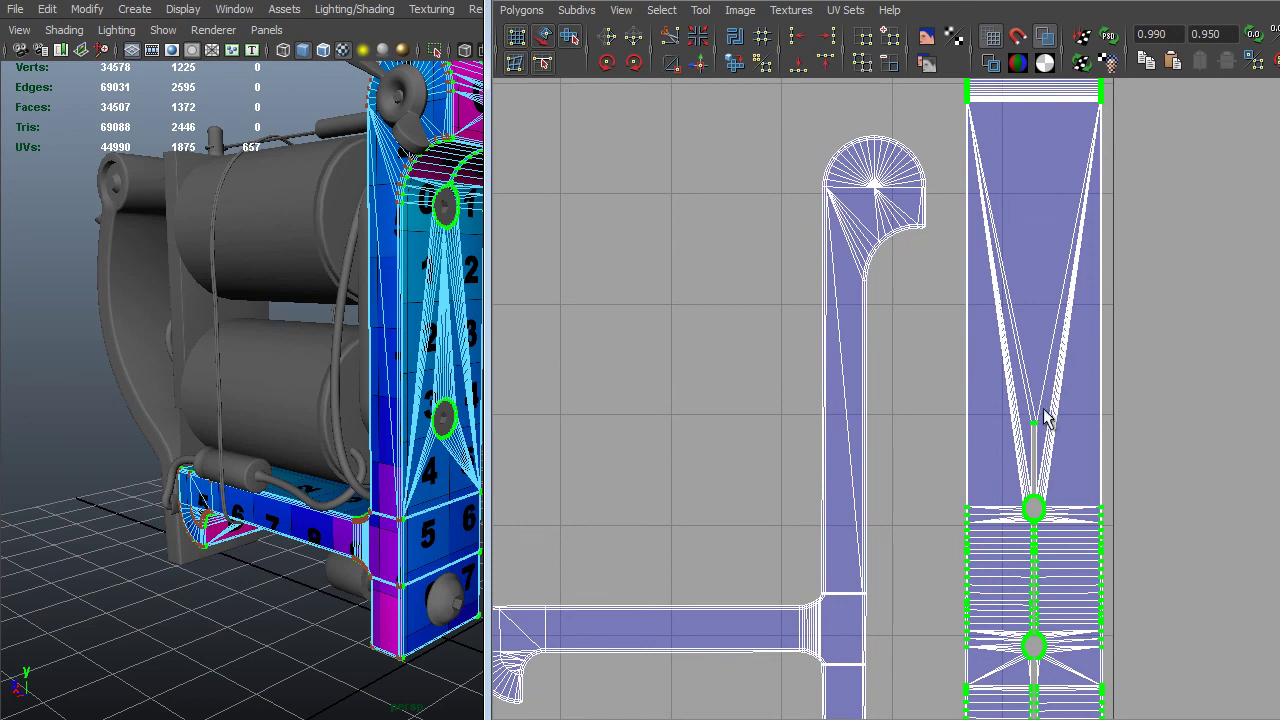
scroll(1070, 425, down, 4)
scroll(1083, 427, down, 2)
alt+middle_drag(1017, 320, 1147, 437)
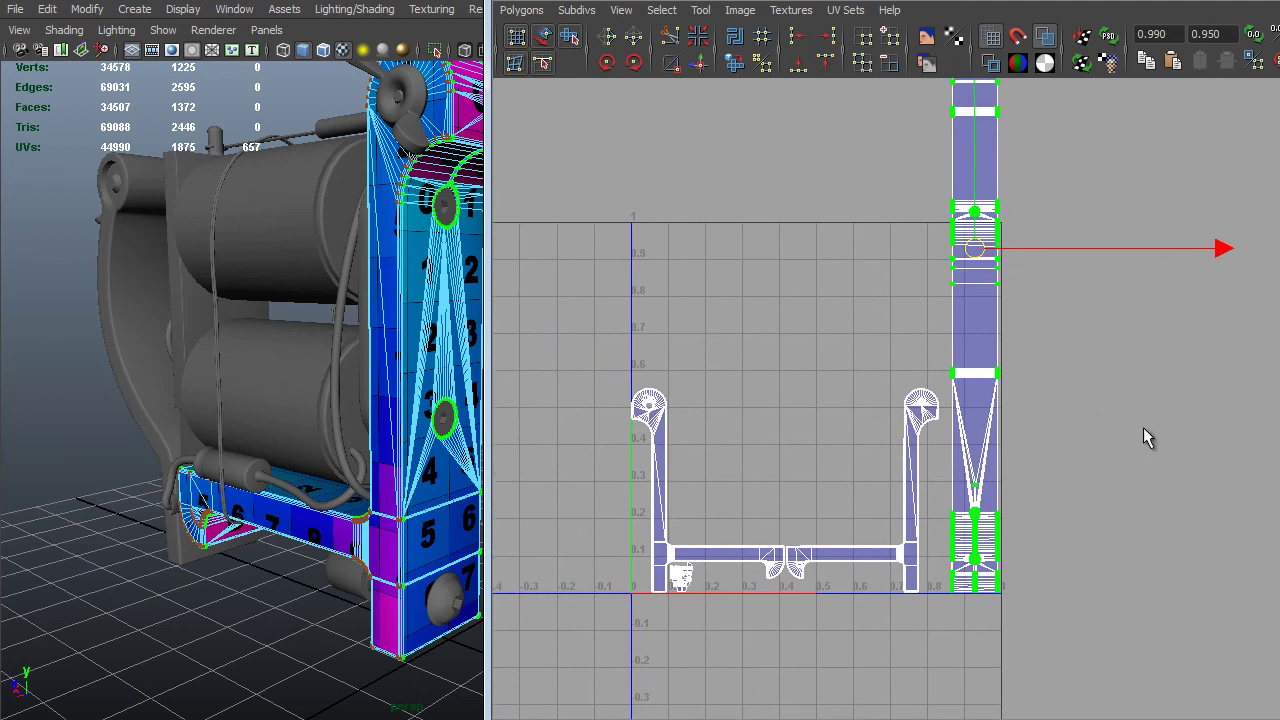
scroll(1227, 448, up, 2)
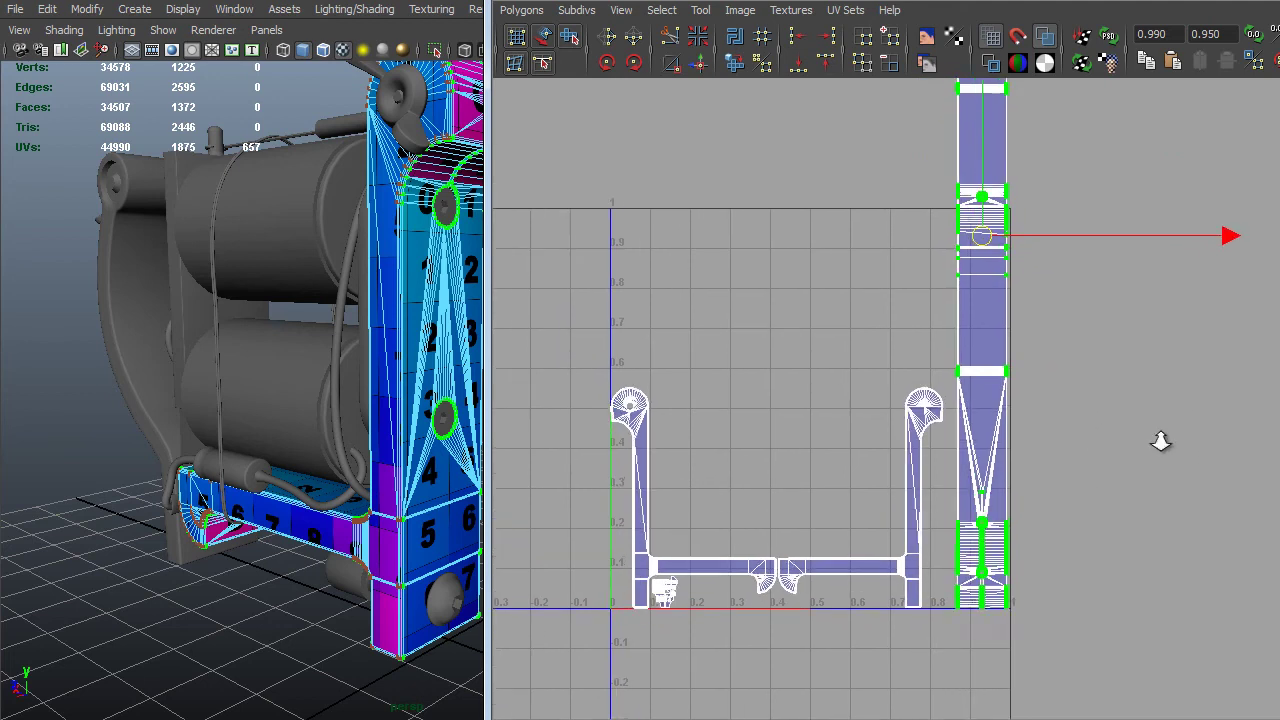
Scale the front strip shell down uniformly to bring its size closer to the side shells.
key(r)
middle_drag(1199, 442, 1109, 528)
key(w)
scroll(1125, 466, down, 2)
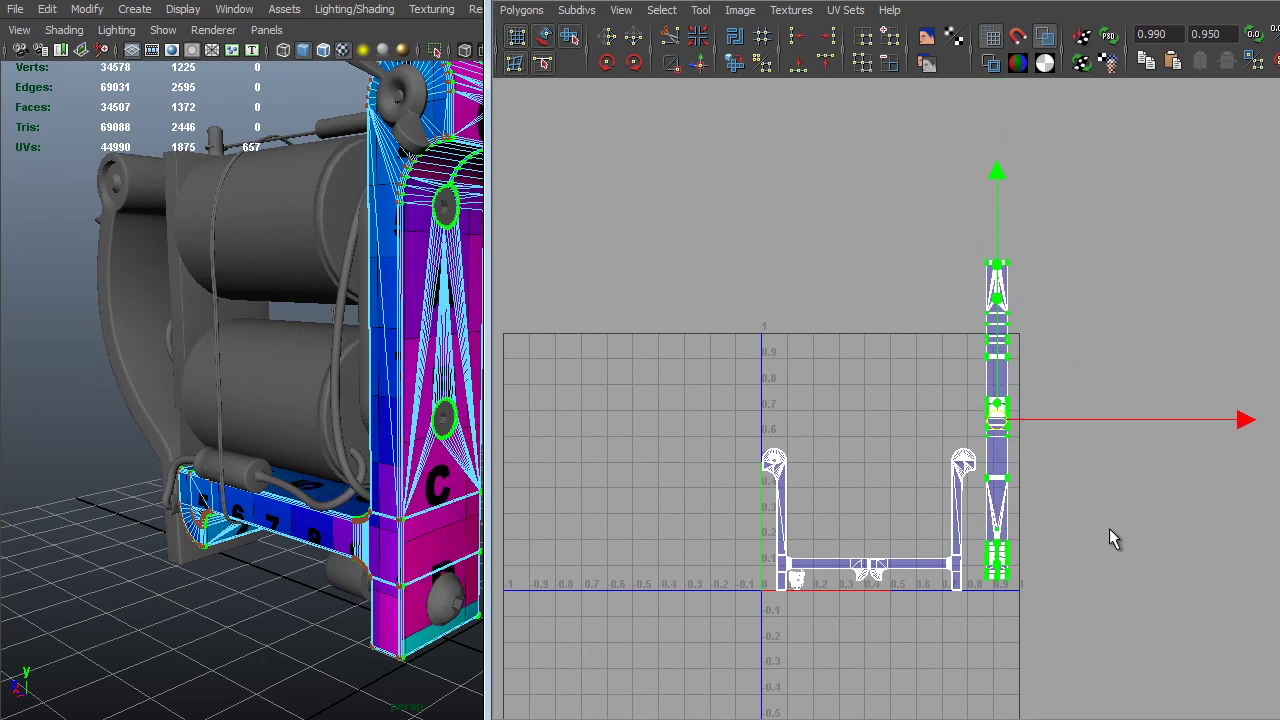
scroll(1159, 581, up, 1)
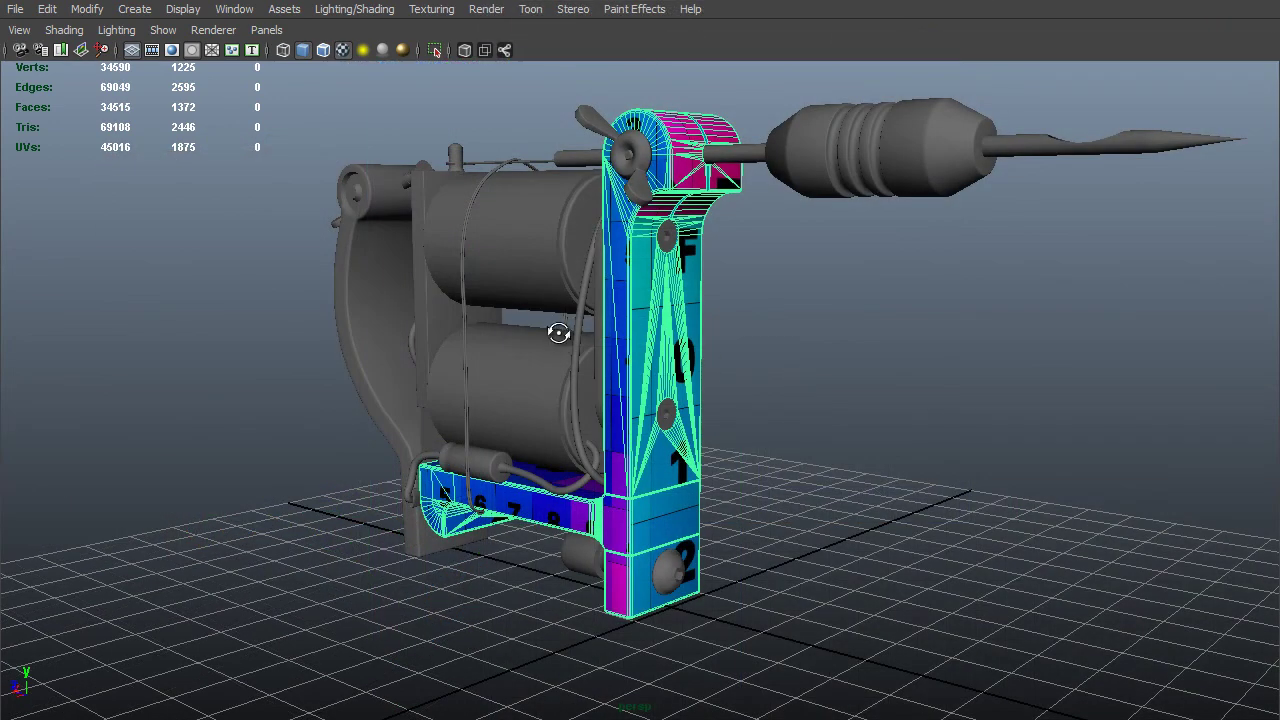
Select the lower coil cylinder and assign the existing numbered UV checker material to it.
alt+drag(558, 333, 505, 394)
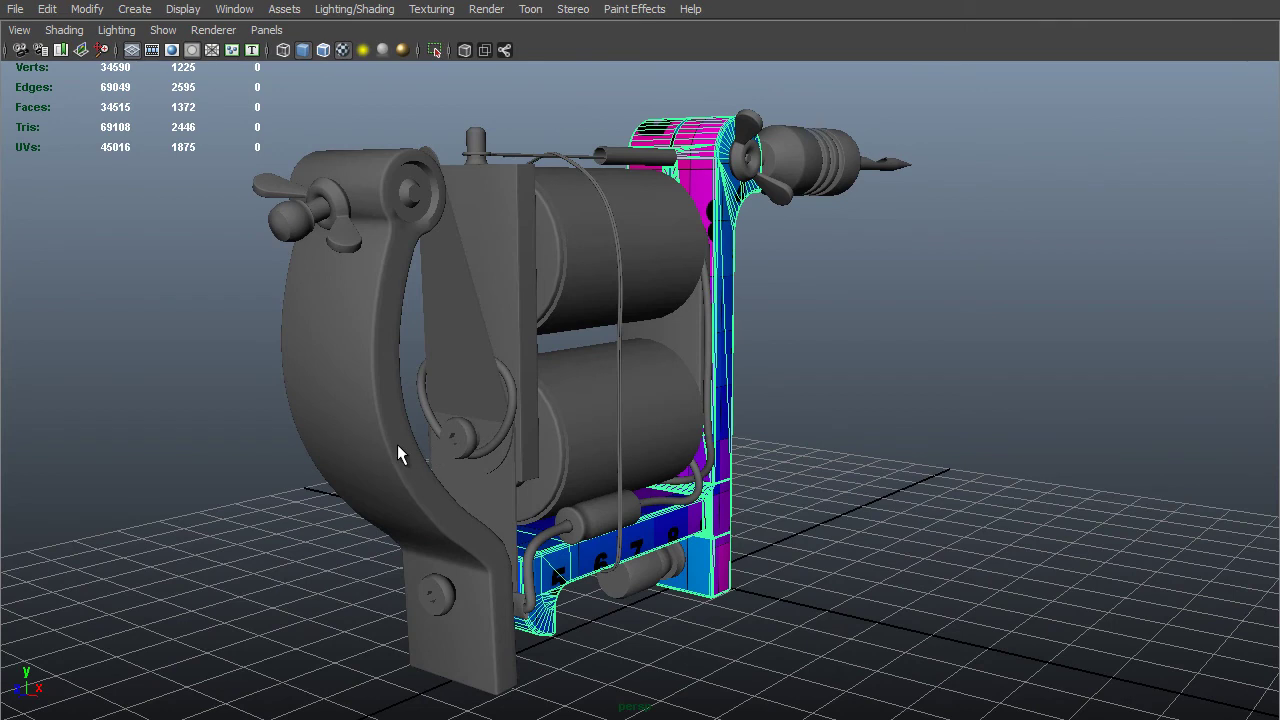
alt+drag(732, 412, 751, 383)
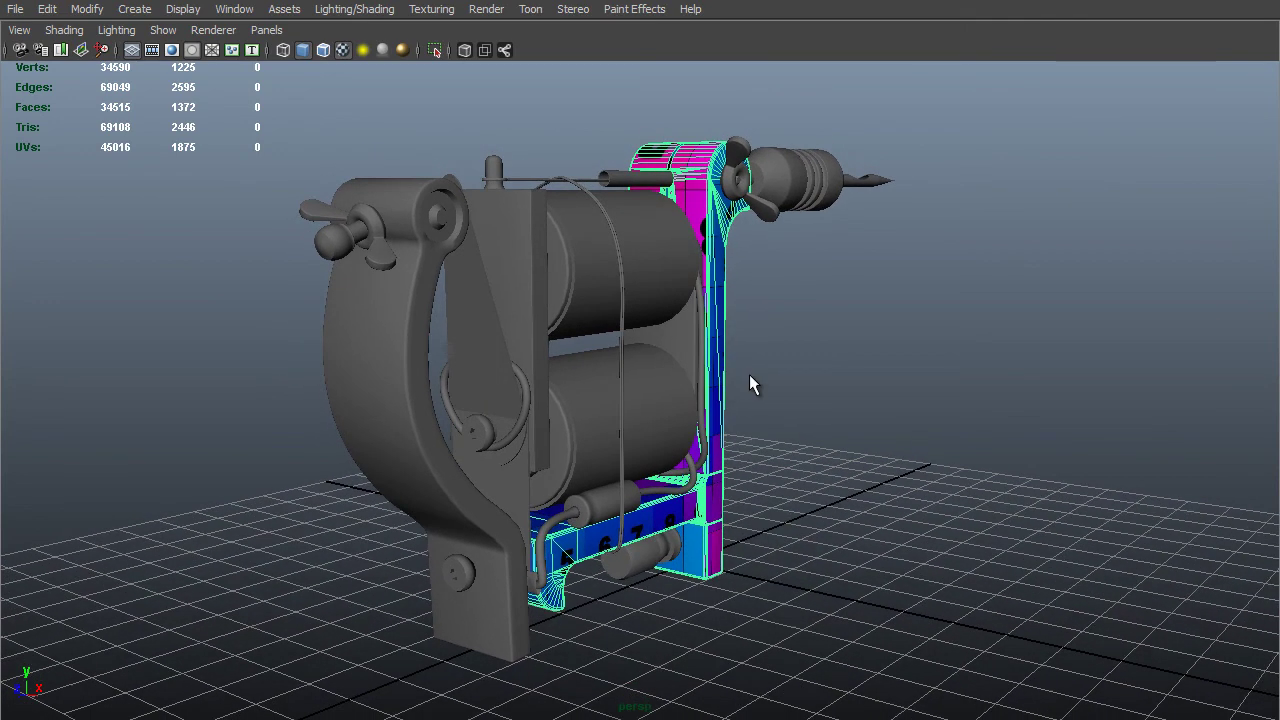
click(358, 358)
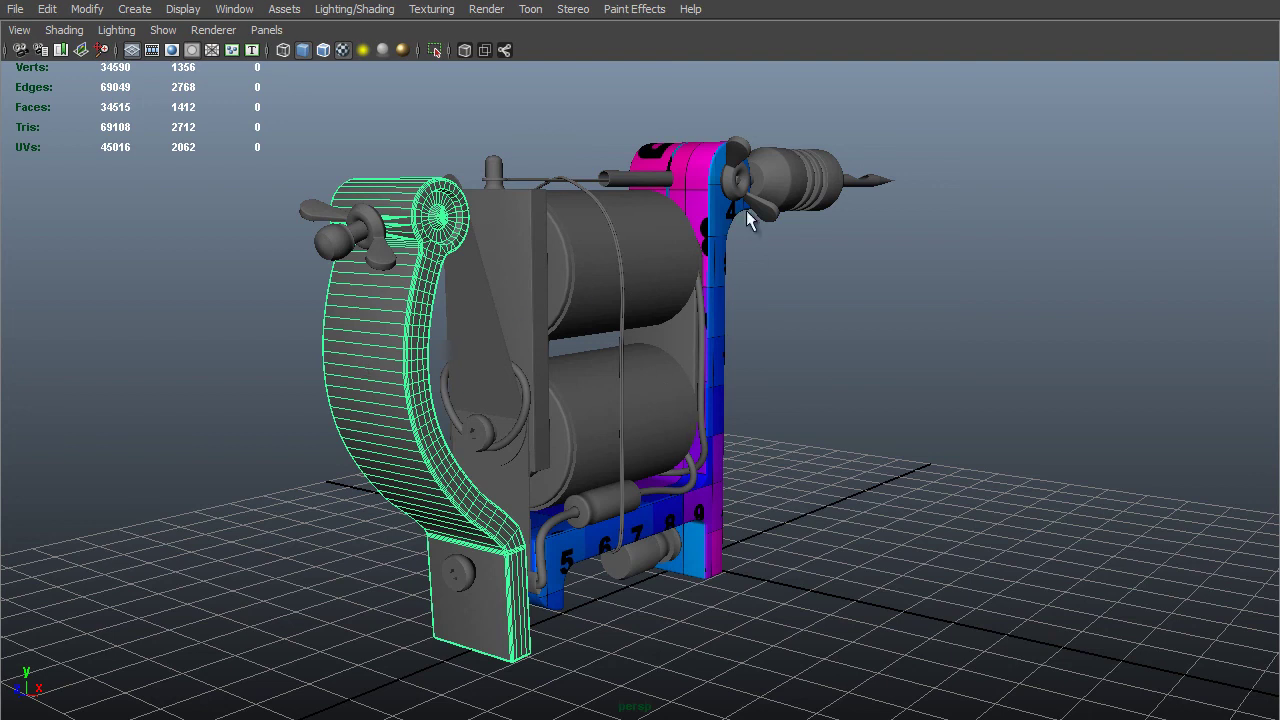
alt+drag(747, 212, 881, 202)
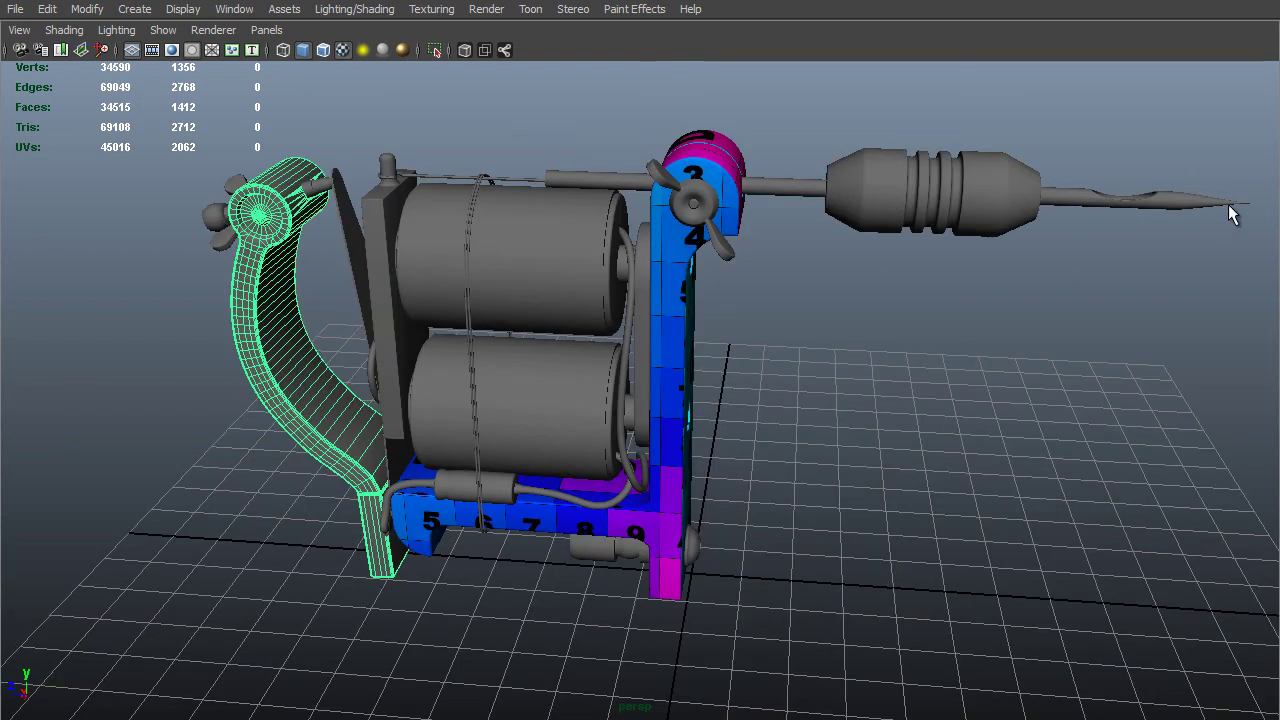
alt+drag(1230, 215, 793, 457)
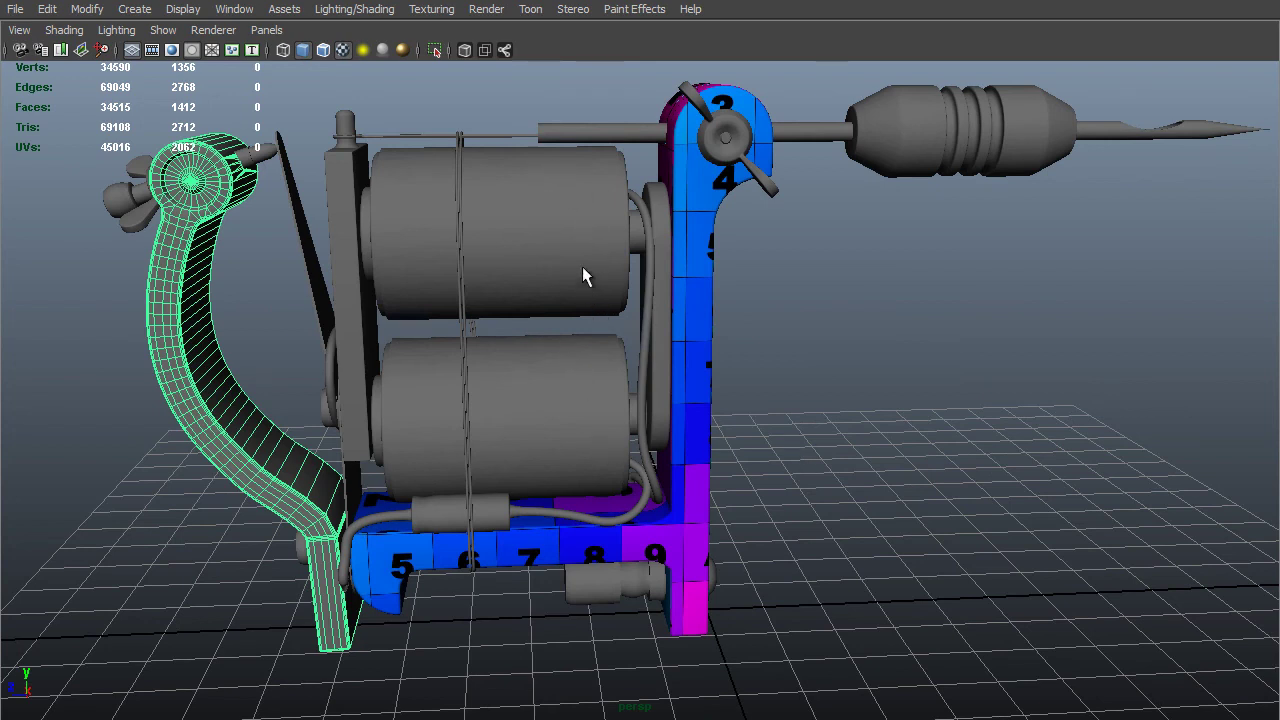
click(597, 465)
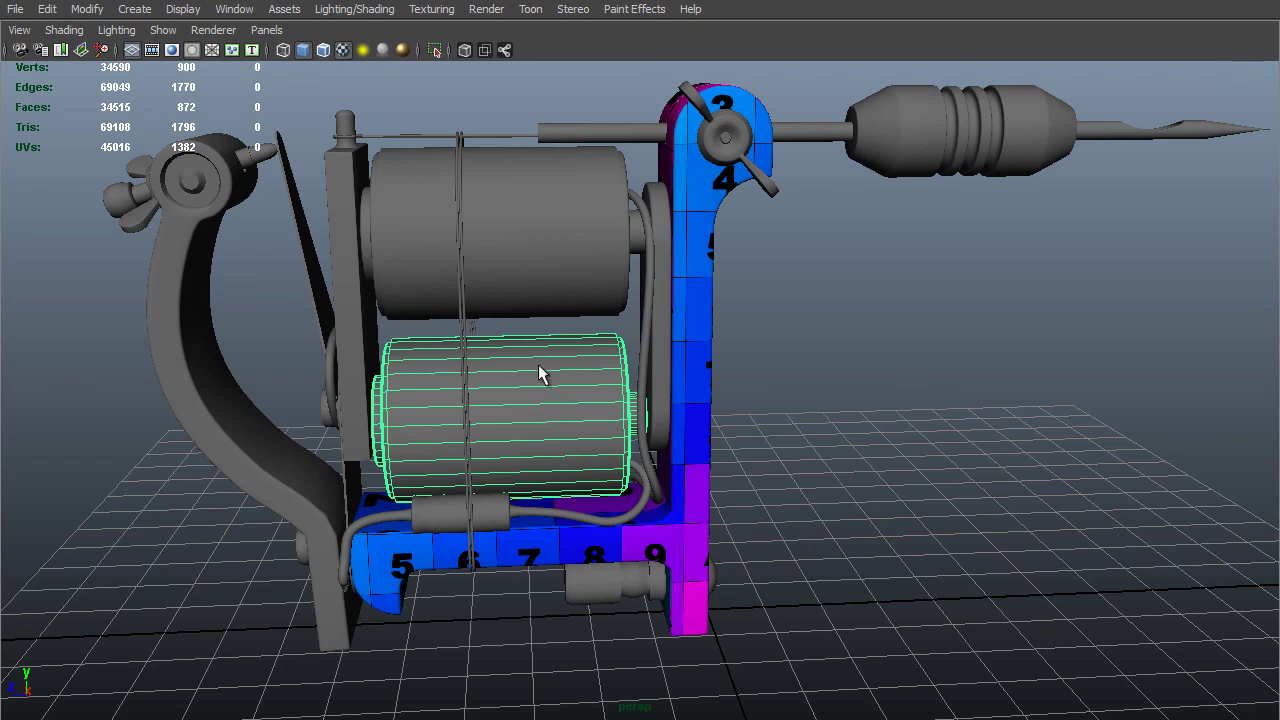
right_drag(539, 367, 662, 700)
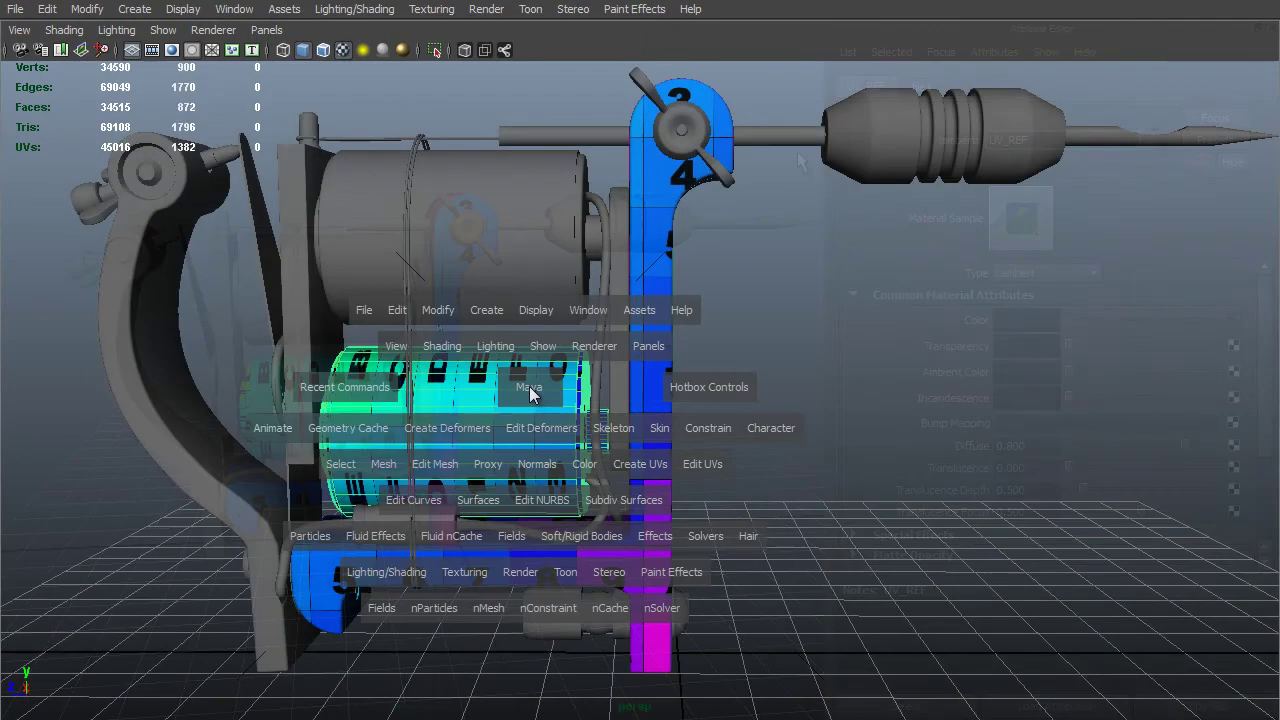
Apply a cylindrical UV mapping to the lower coil and set the projection's X rotation to 90.
click(650, 468)
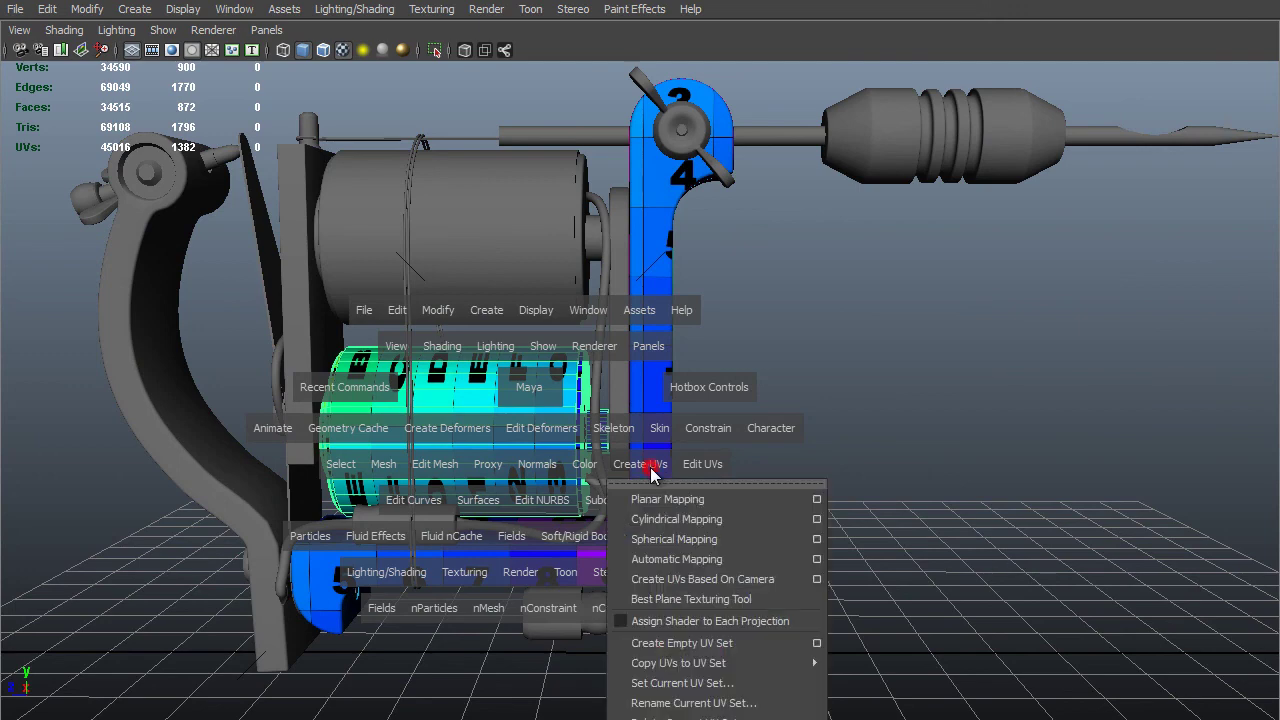
click(727, 519)
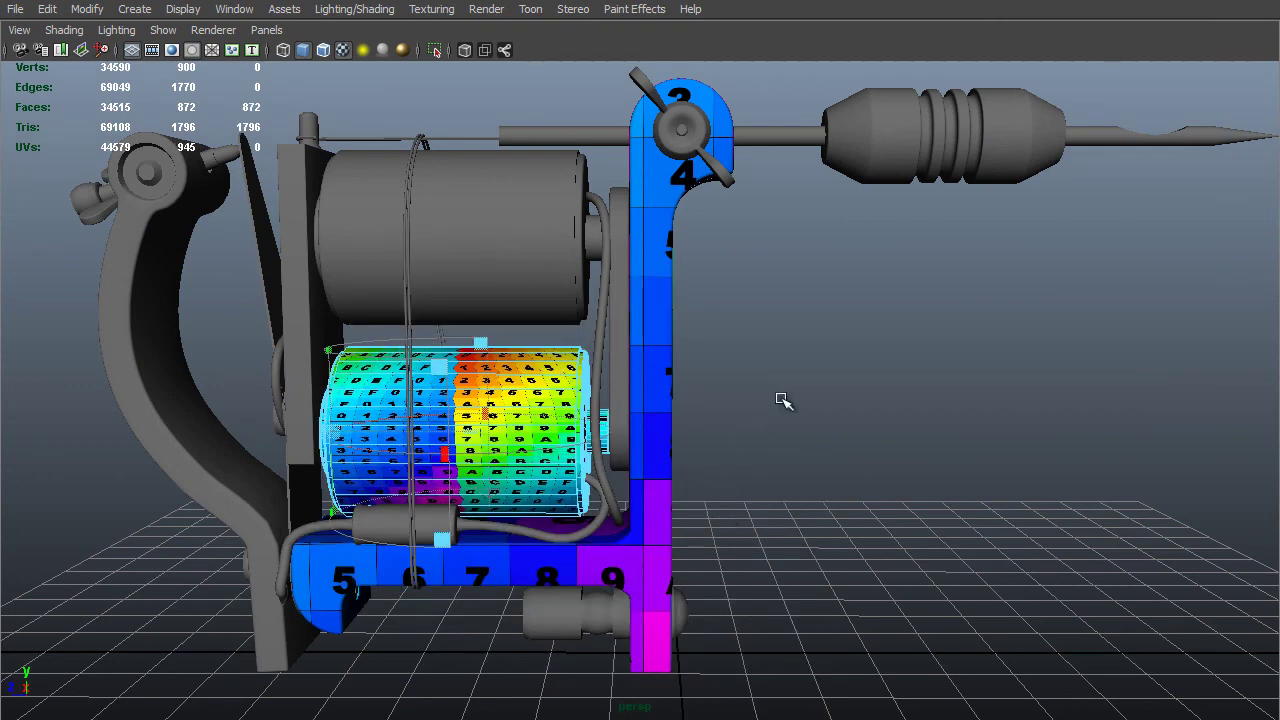
alt+drag(780, 400, 760, 435)
key(ctrl+a)
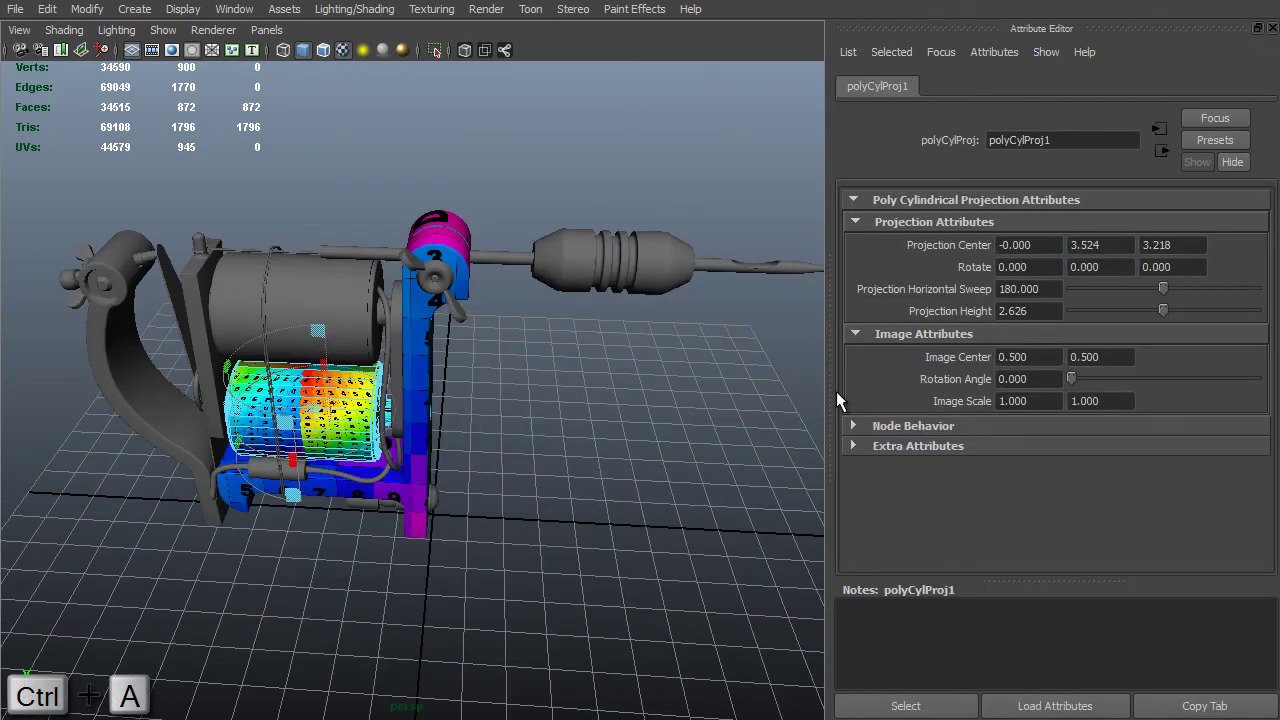
alt+right_drag(535, 331, 648, 379)
alt+drag(648, 379, 646, 334)
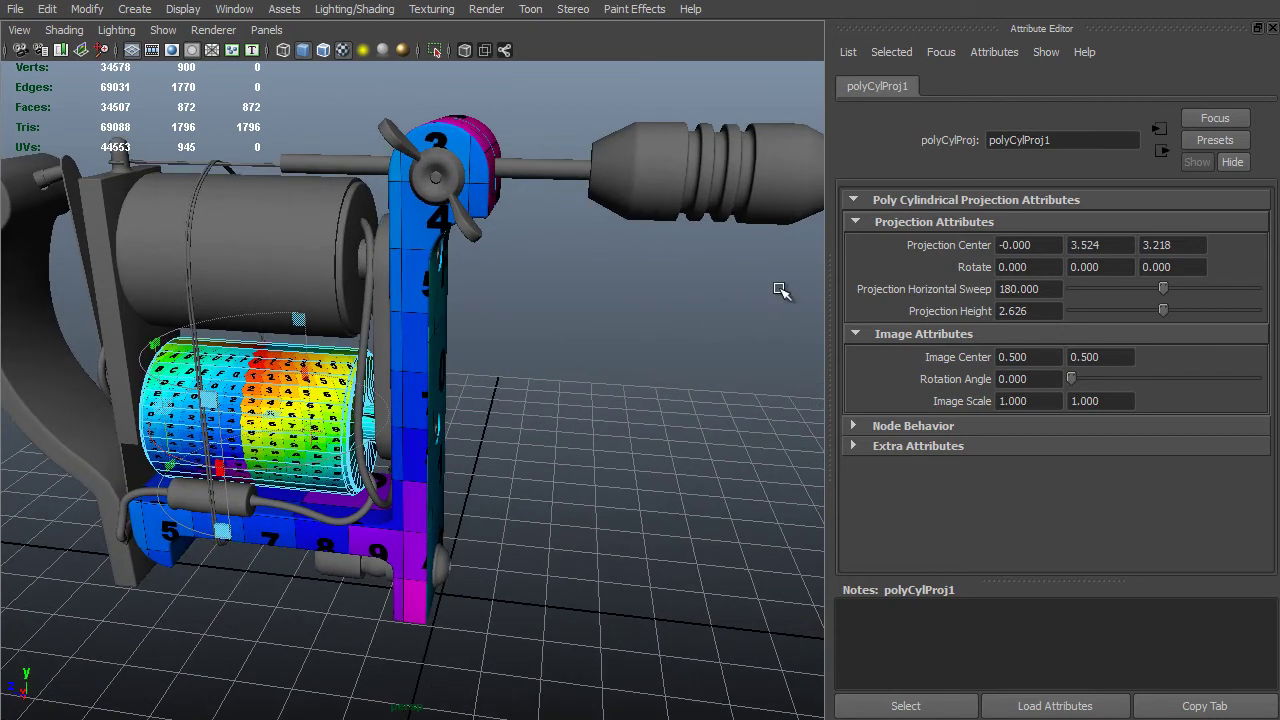
double_click(1022, 271)
text(90)
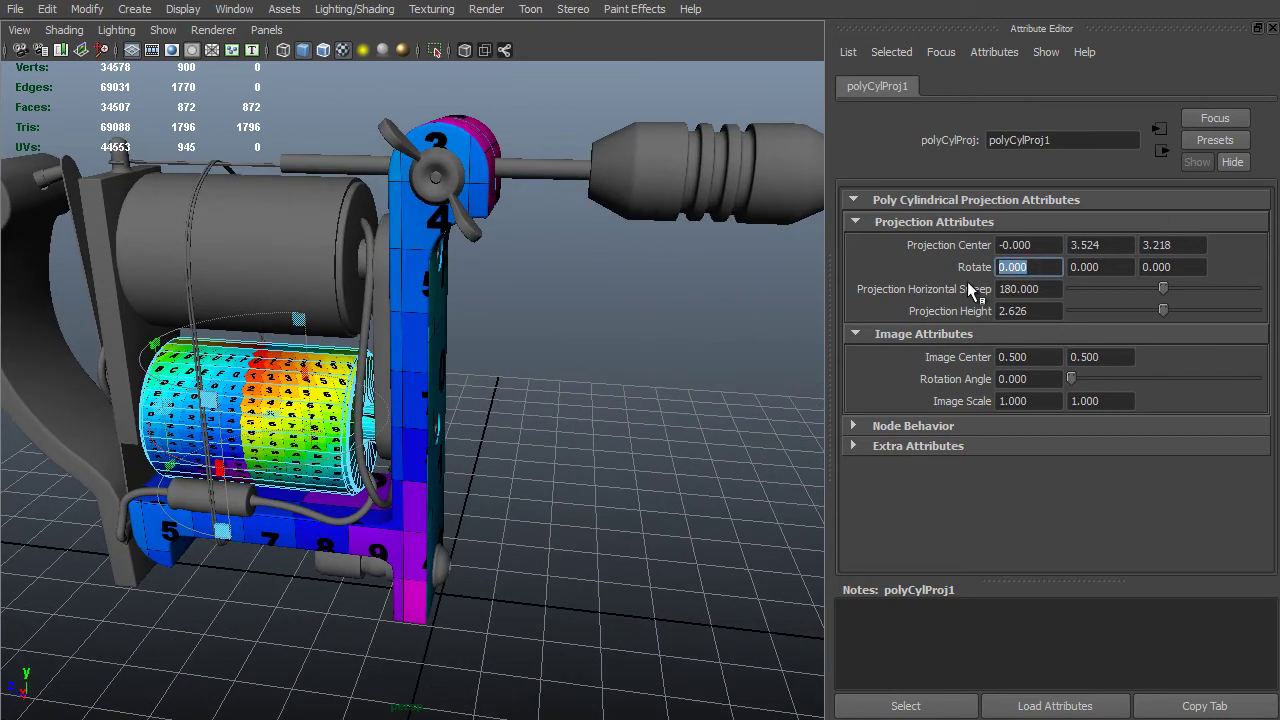
key(Return)
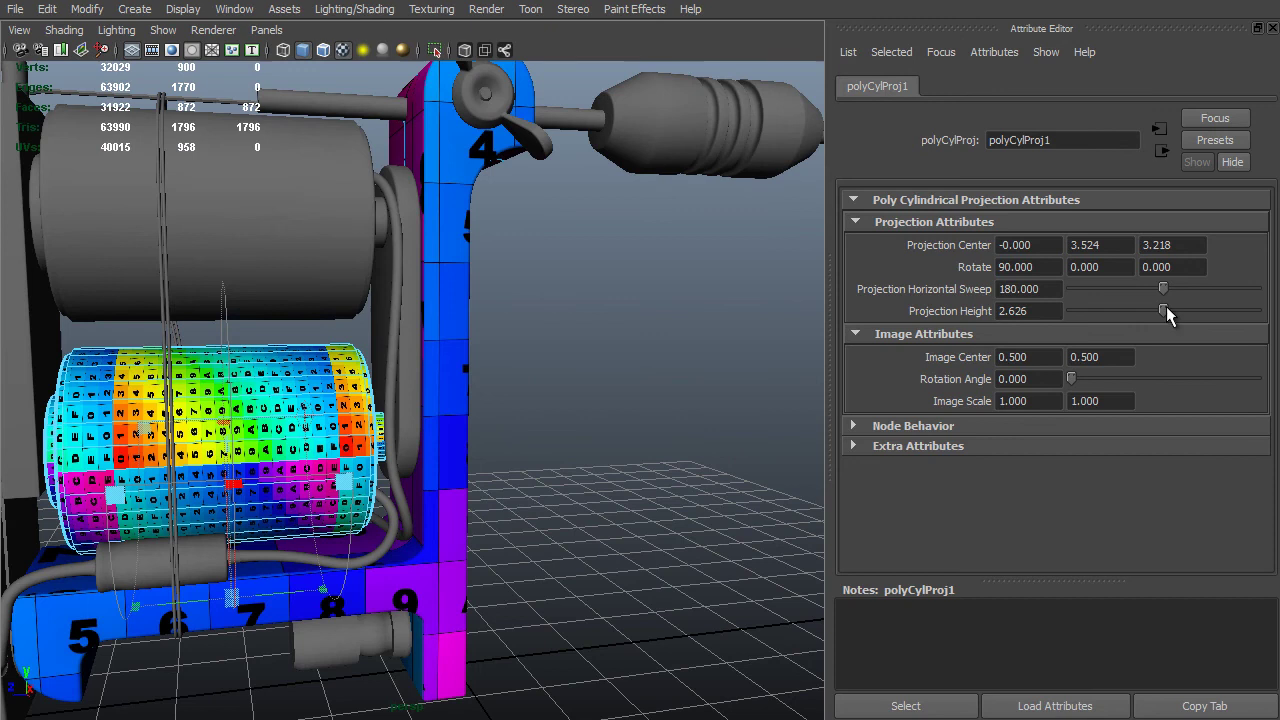
Set the coil's projection height to 4.428 and widen the projection's horizontal sweep to wrap the full cylinder.
drag(1168, 313, 1178, 312)
key(space)
drag(425, 410, 460, 409)
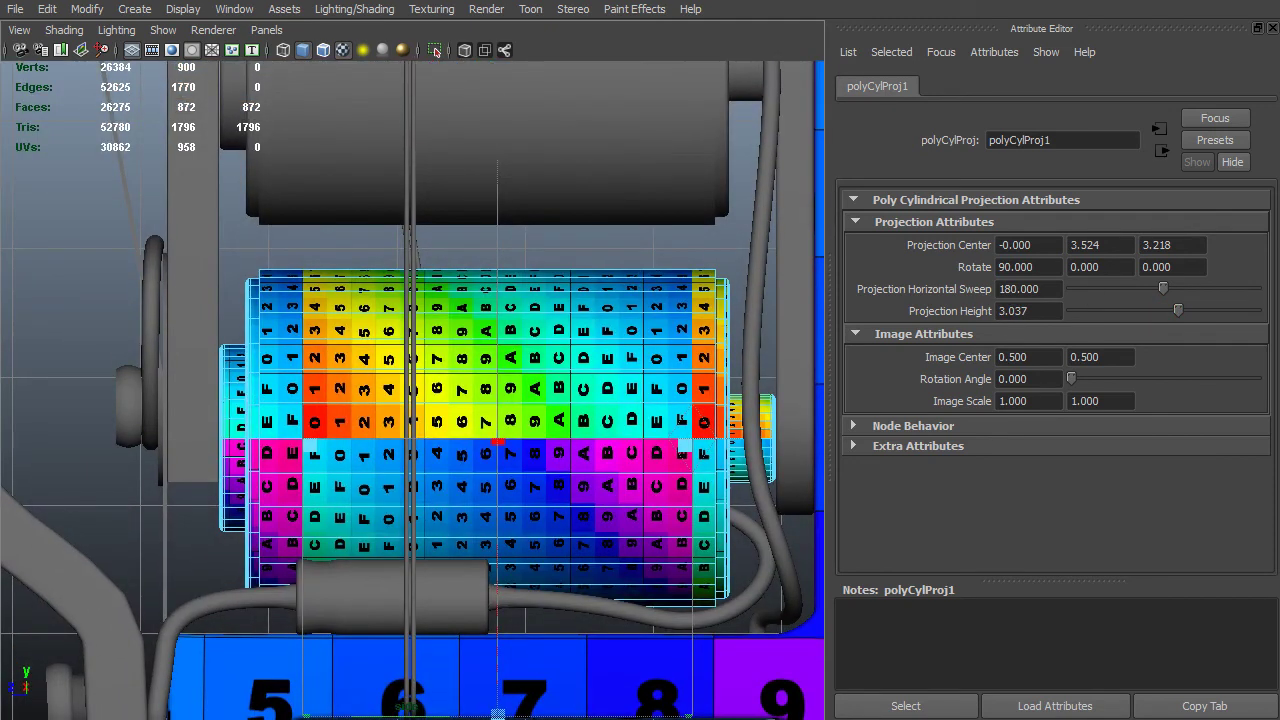
drag(1178, 313, 1215, 317)
drag(1215, 319, 1226, 314)
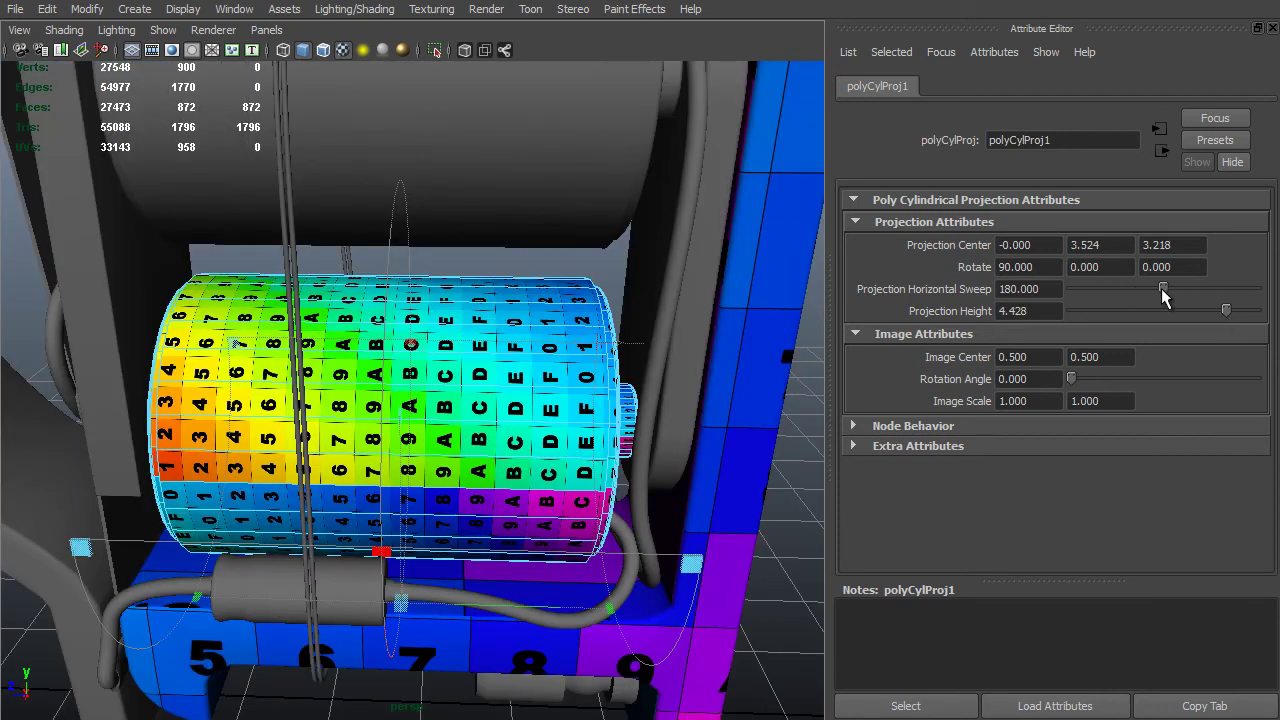
drag(1163, 289, 1258, 289)
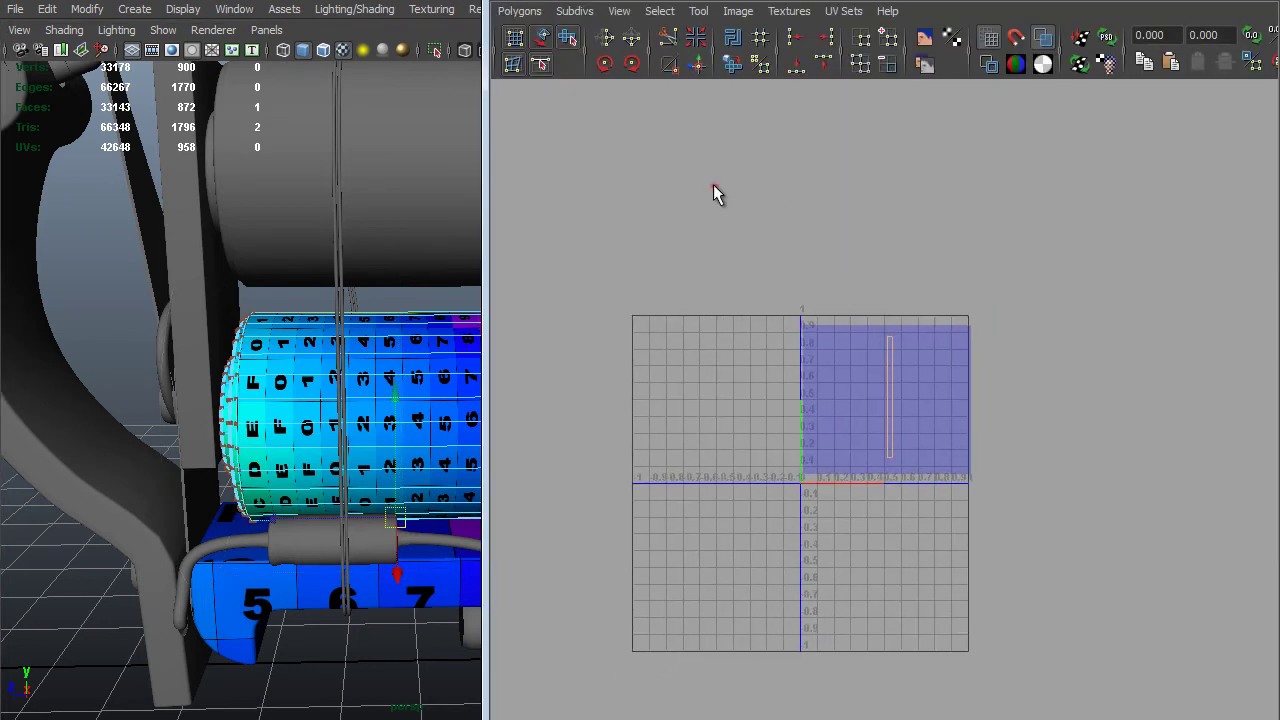
Select all the coil shell's UVs and scale them vertically to about half the UV square's height.
drag(714, 186, 1125, 340)
scroll(874, 396, up, 5)
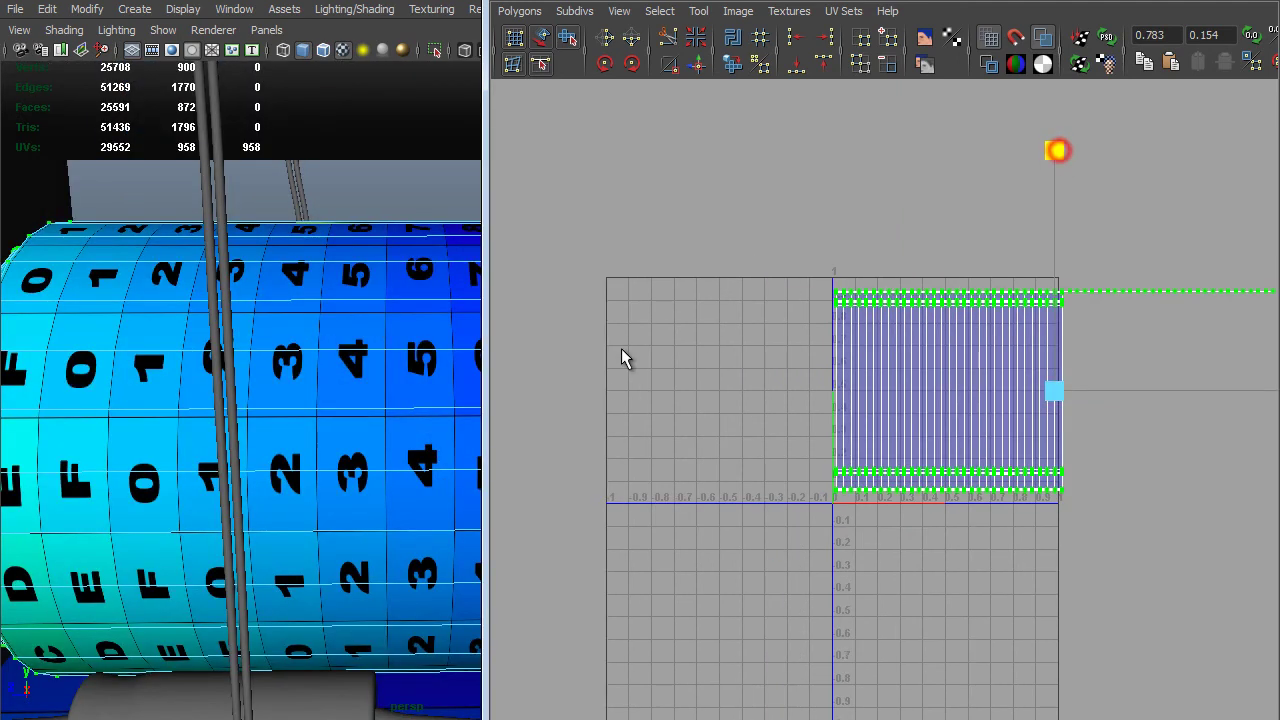
alt+right_drag(623, 357, 808, 456)
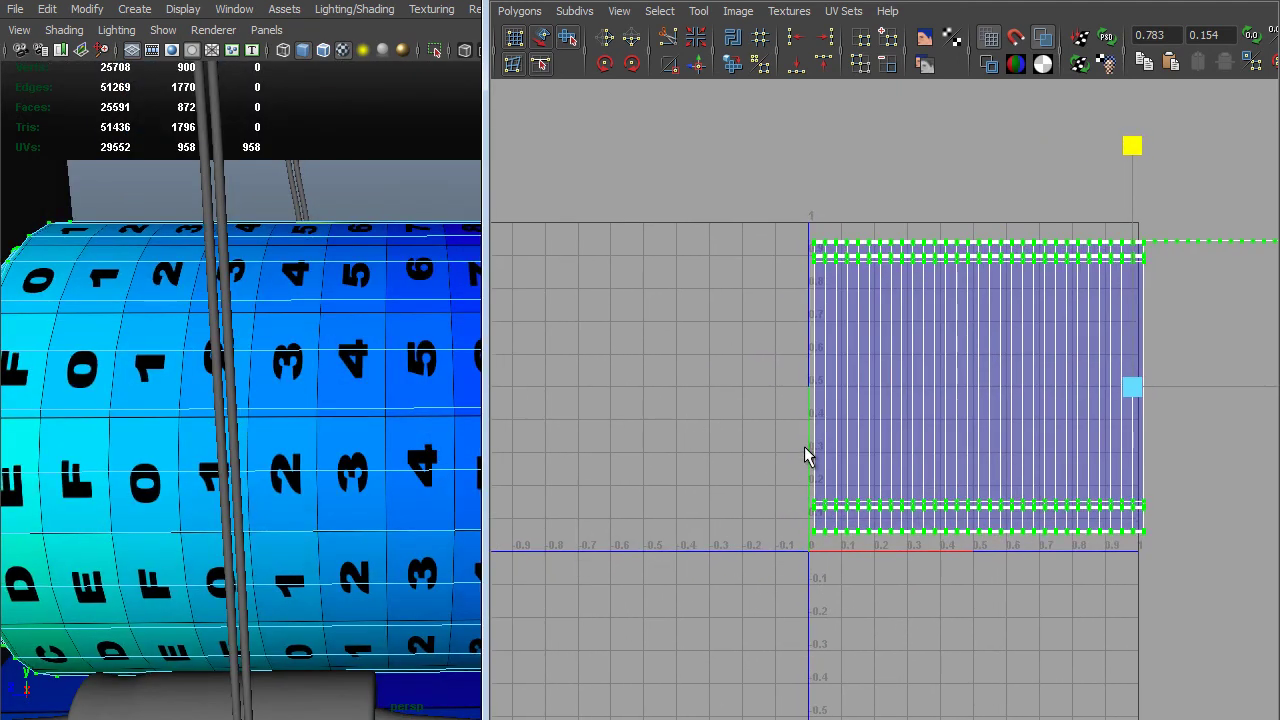
middle_drag(808, 456, 886, 551)
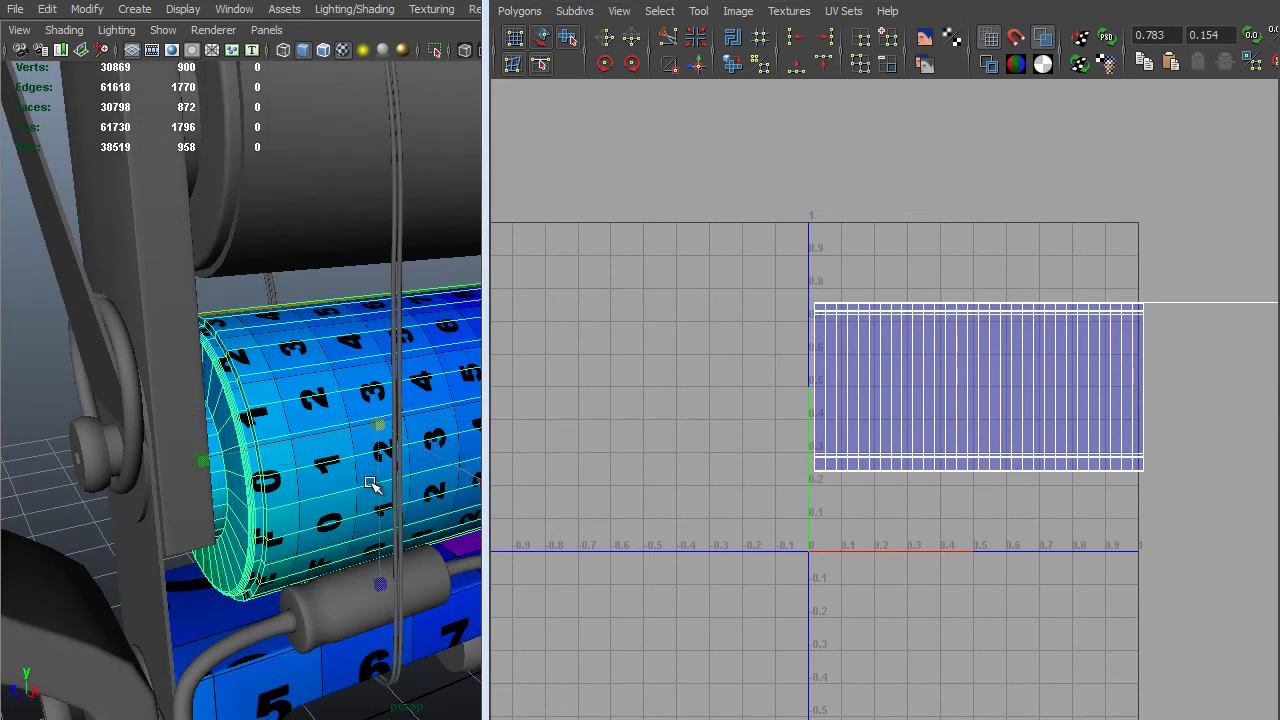
scroll(400, 449, down, 10)
scroll(313, 274, up, 3)
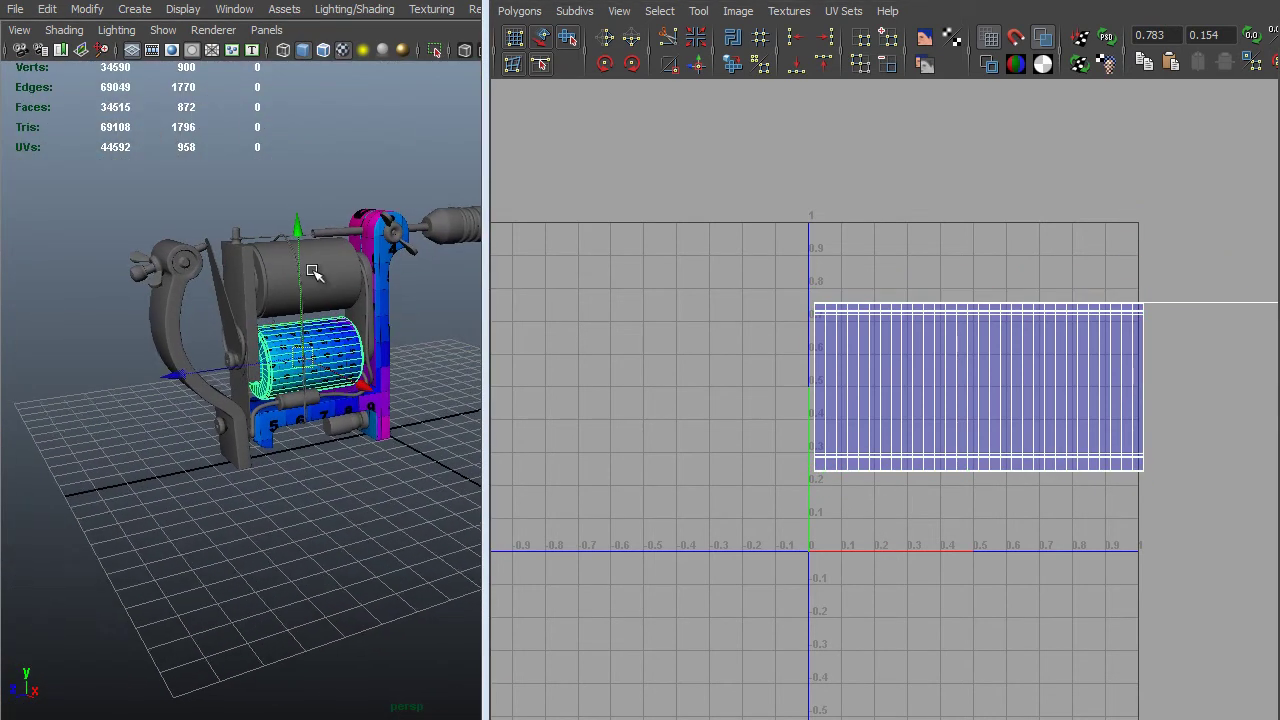
alt+middle_drag(313, 272, 311, 271)
click(358, 381)
scroll(330, 385, up, 2)
alt+drag(245, 402, 374, 449)
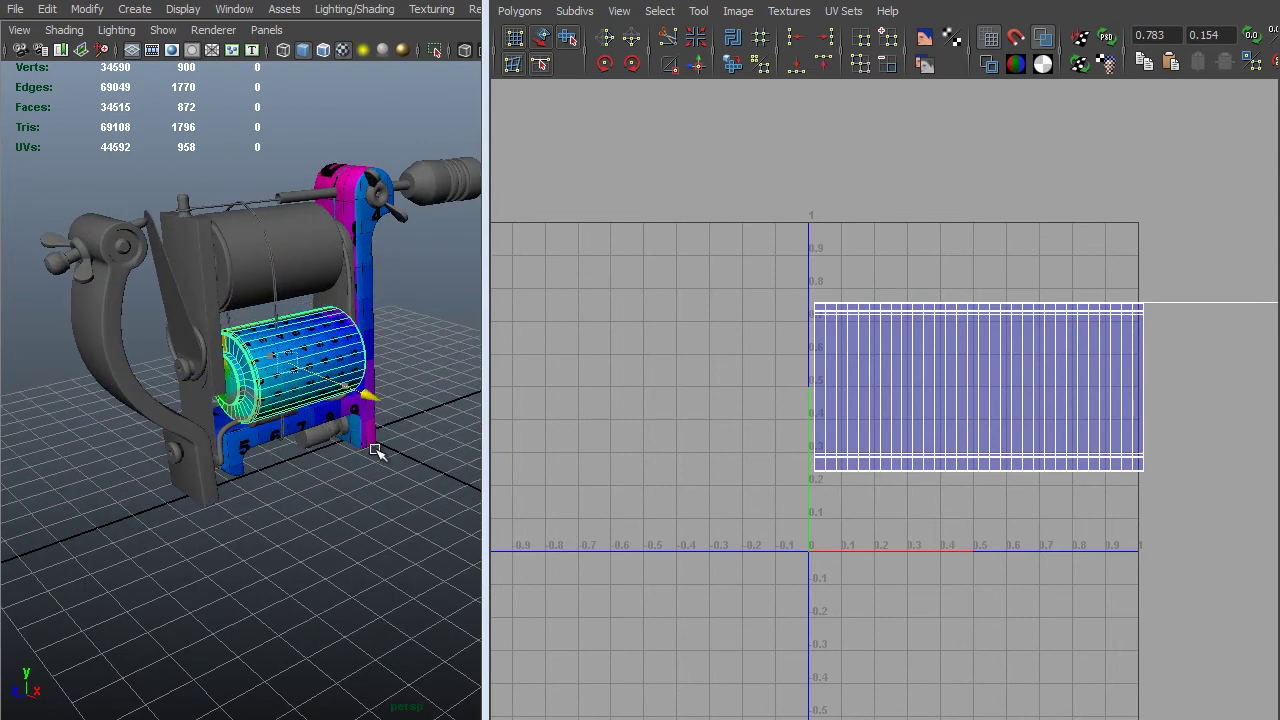
Move the lower coil sideways, clear of the tattoo machine's frame.
middle_drag(374, 449, 503, 508)
alt+right_drag(317, 376, 331, 383)
alt+drag(331, 383, 360, 391)
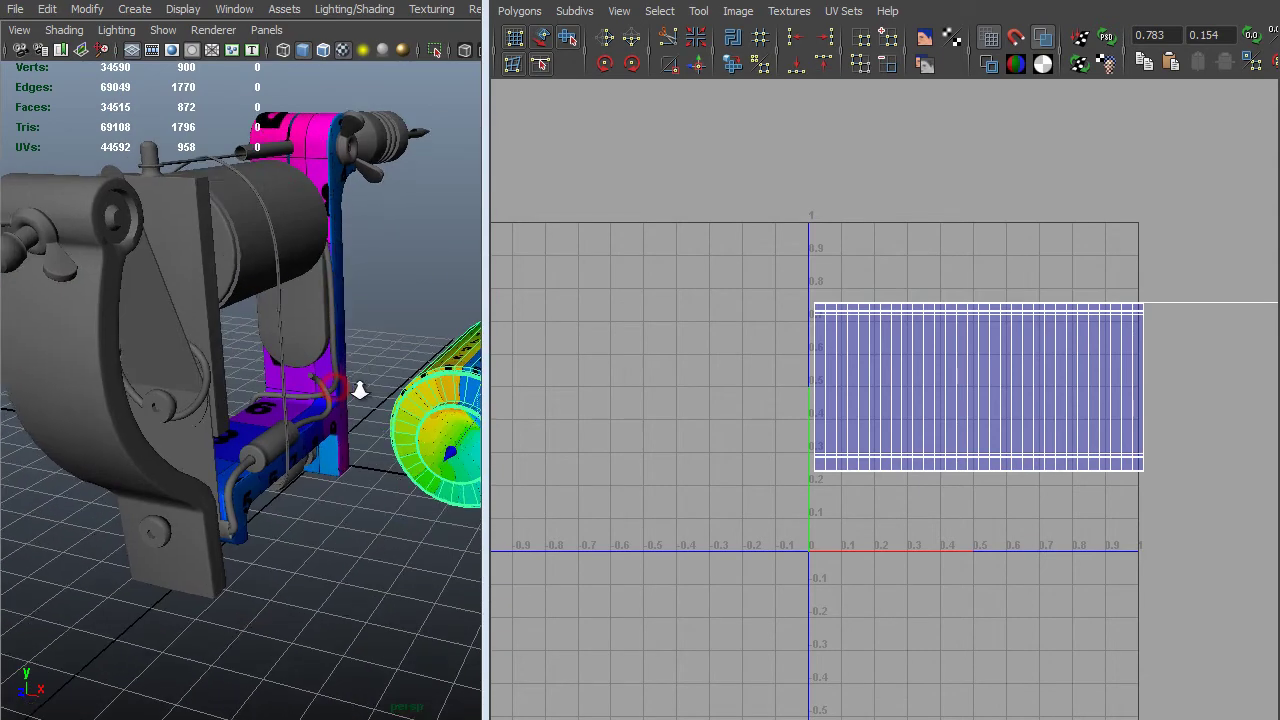
alt+right_drag(360, 391, 440, 402)
alt+middle_drag(440, 402, 249, 385)
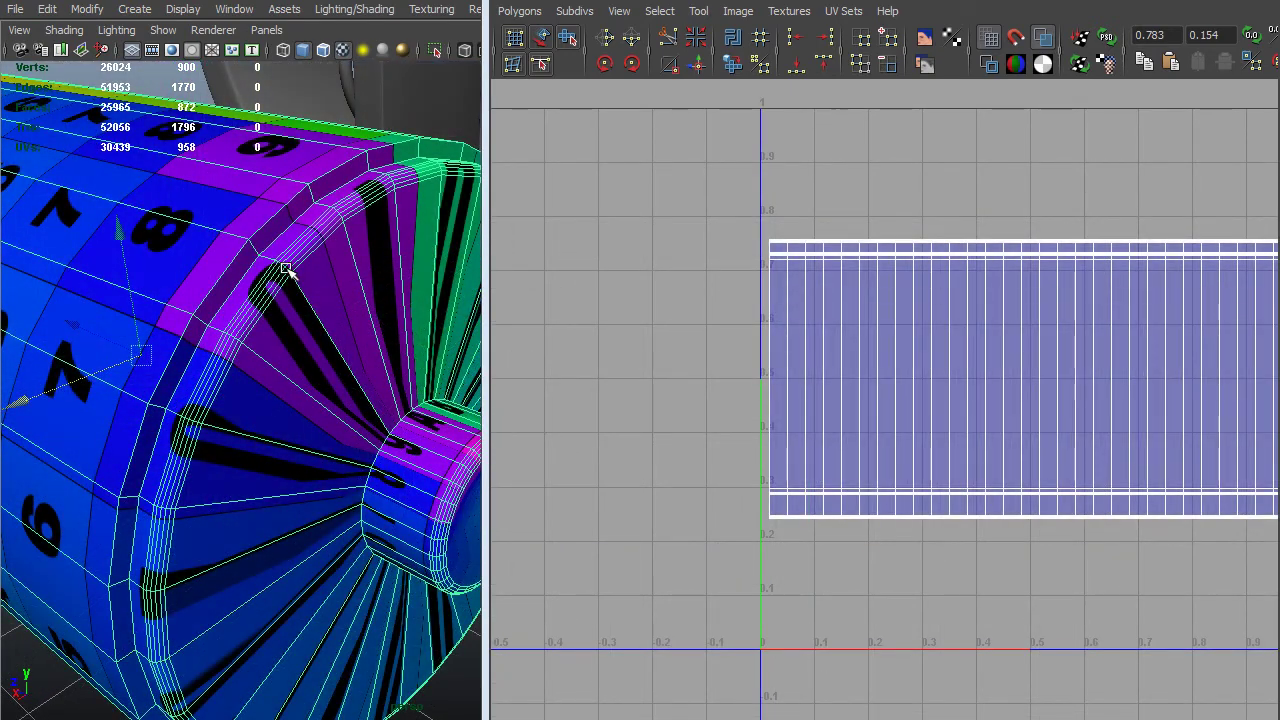
Examine the checker texture's stretching on both end caps, the hub and the recessed end of the coil.
alt+drag(280, 248, 325, 205)
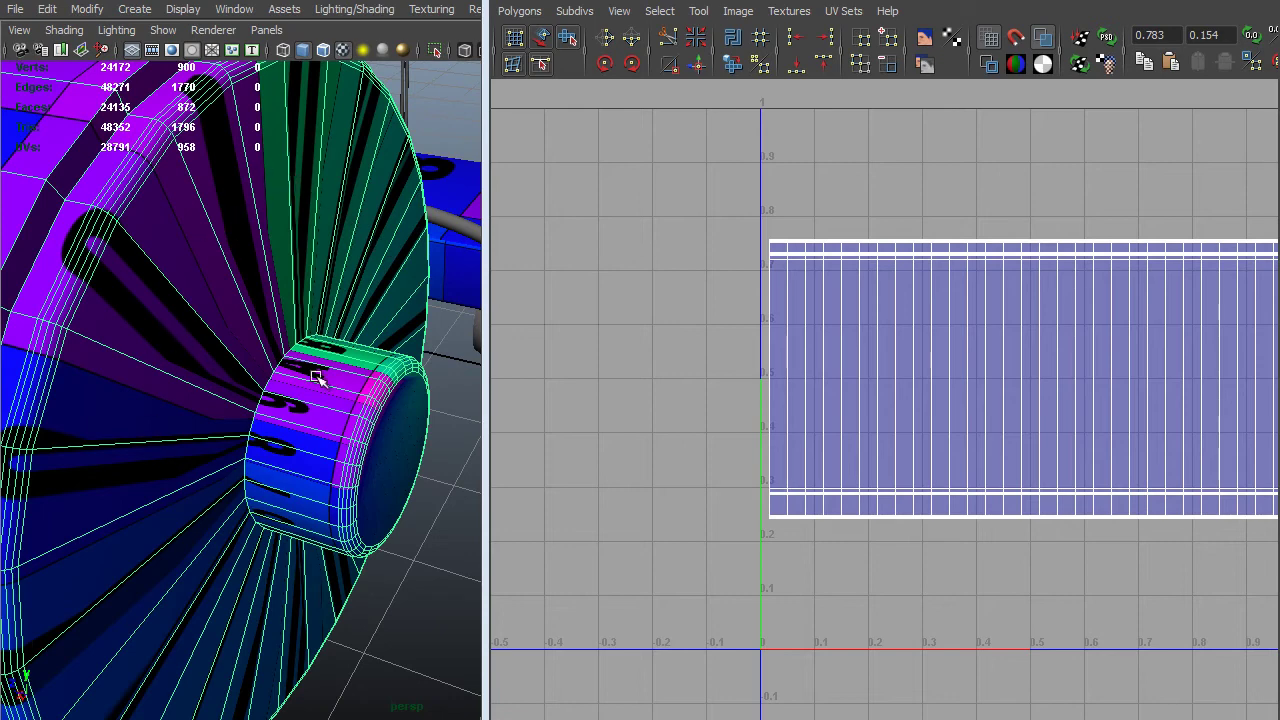
alt+right_drag(397, 395, 366, 352)
alt+right_drag(97, 349, 311, 300)
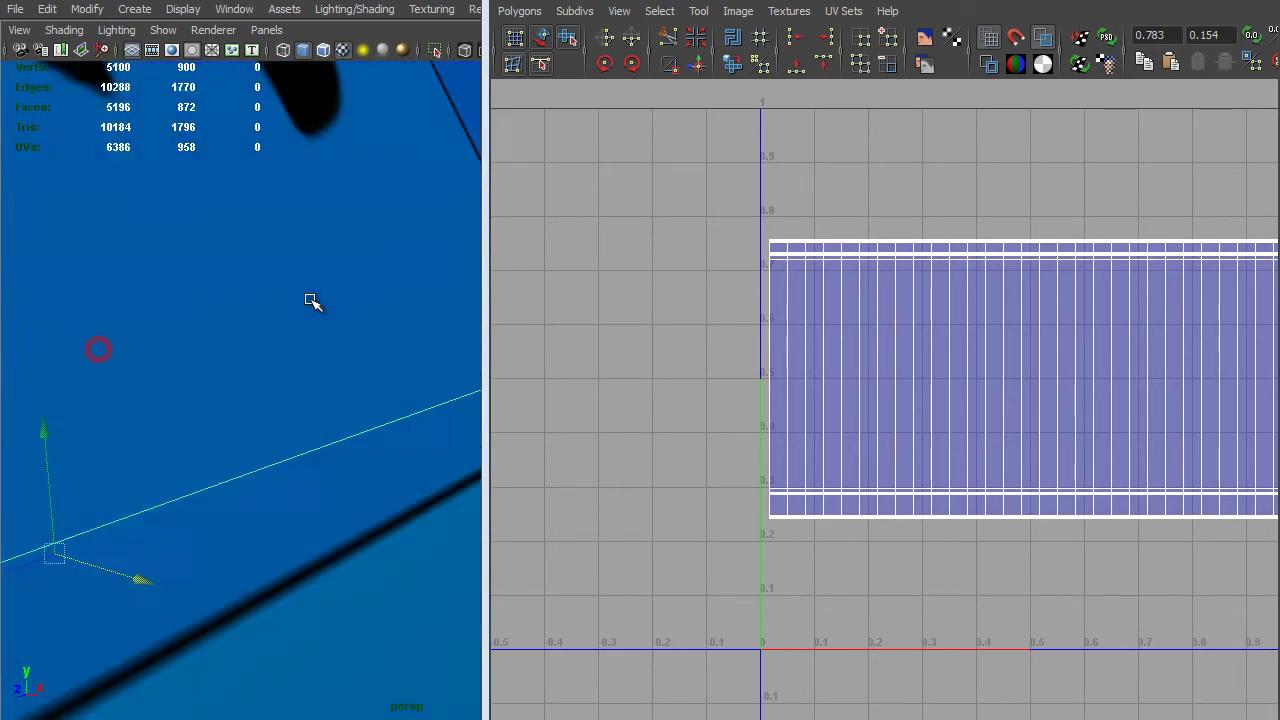
alt+drag(311, 300, 231, 256)
mouse_move(231, 256)
alt+right_down()
mouse_move(206, 249)
mouse_move(237, 234)
alt+right_up()
alt+drag(237, 234, 232, 238)
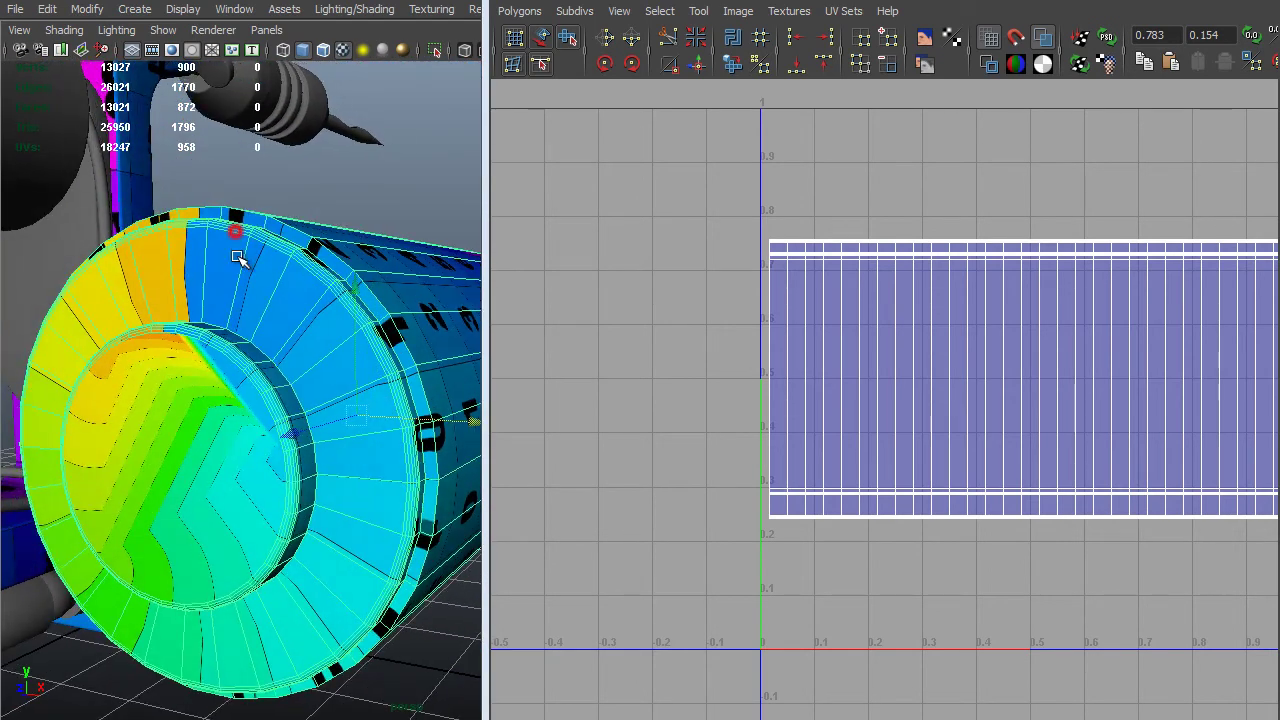
alt+drag(265, 343, 286, 409)
alt+right_drag(286, 409, 480, 360)
alt+drag(480, 360, 440, 357)
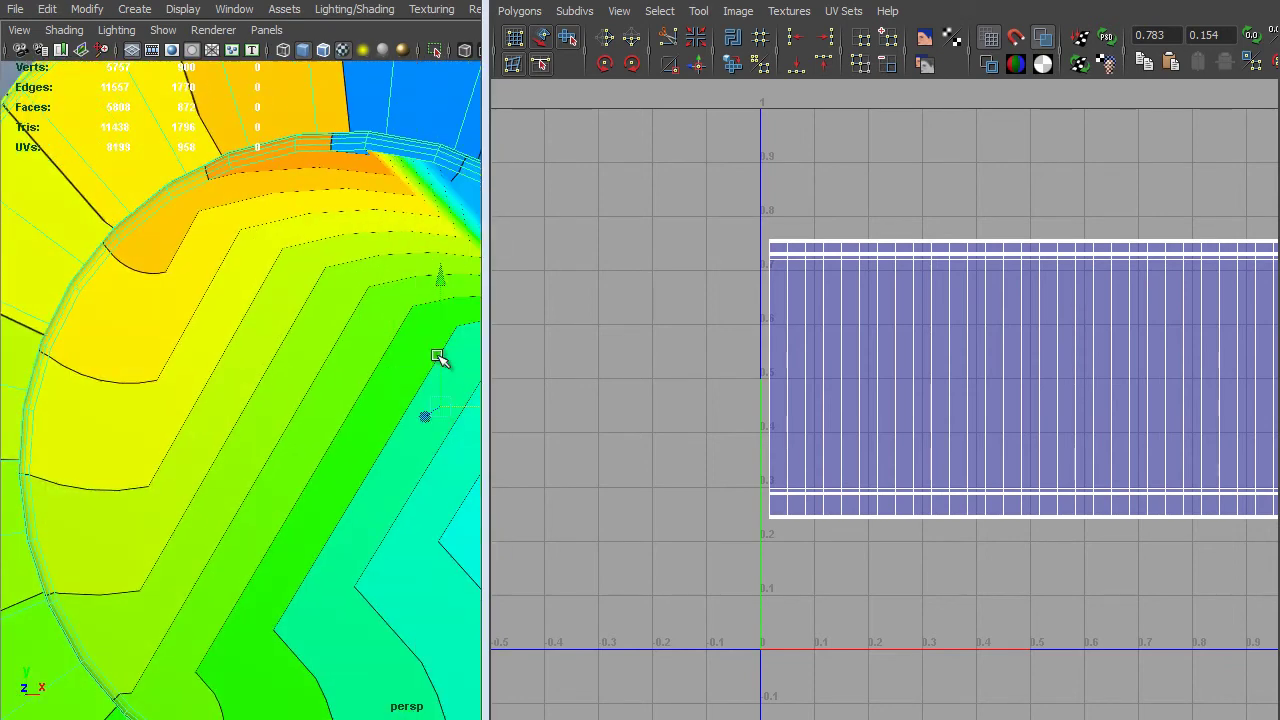
alt+right_drag(440, 357, 346, 409)
alt+drag(346, 409, 277, 393)
Select the faces on the coil's protruding-hub end and deselect the hub and rim faces, leaving only the flat ring.
key(F11)
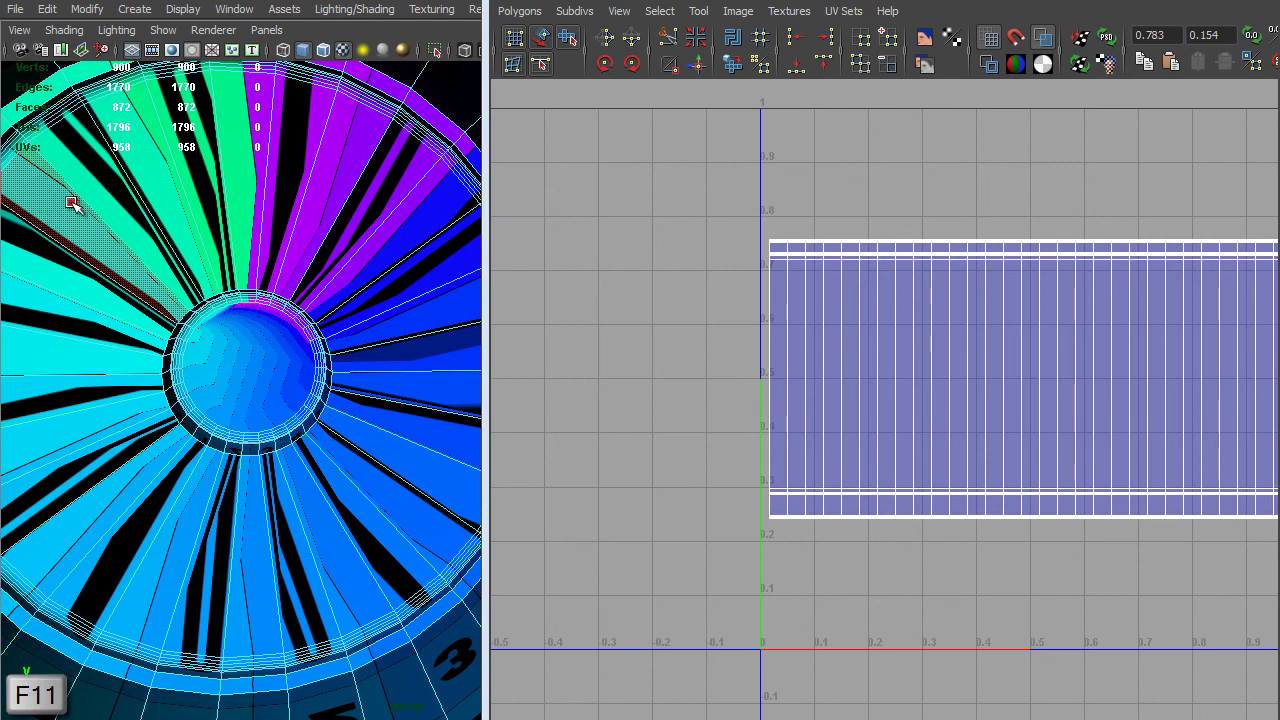
drag(72, 204, 400, 527)
alt+right_drag(397, 524, 271, 403)
alt+drag(271, 403, 109, 417)
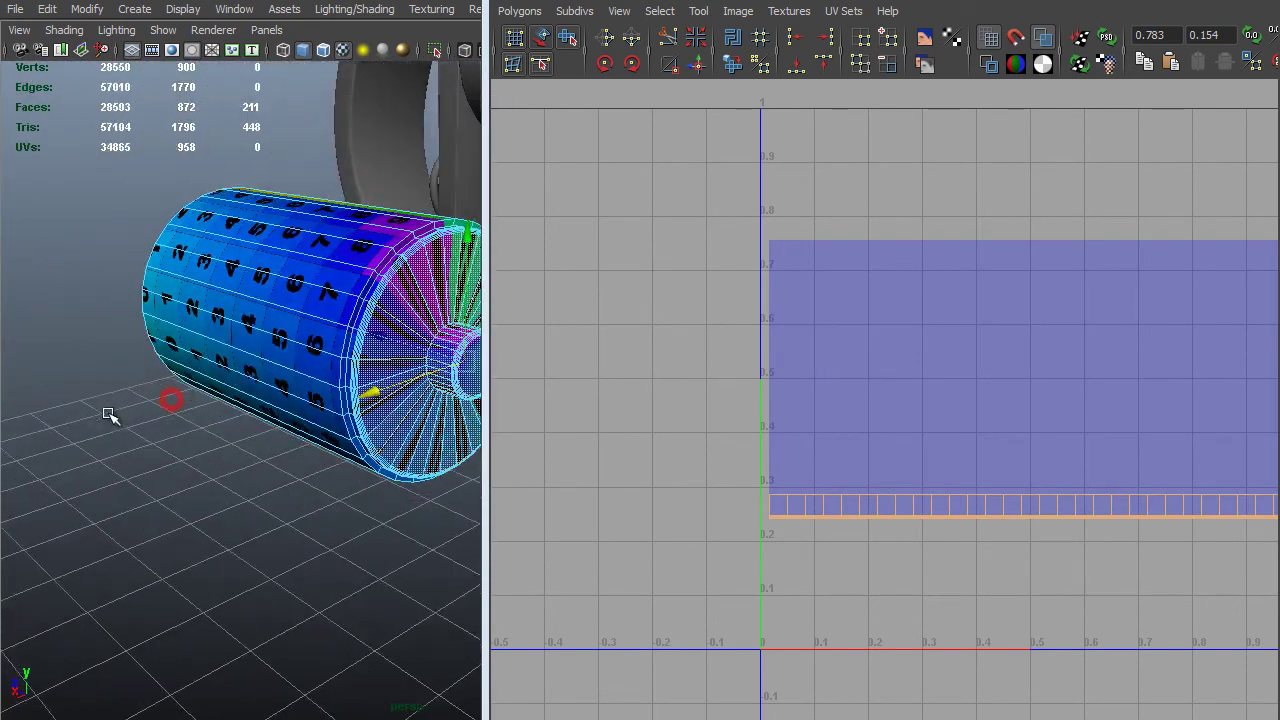
alt+right_drag(109, 417, 217, 457)
key(space)
alt+drag(217, 457, 268, 430)
alt+right_drag(264, 435, 390, 440)
alt+middle_drag(390, 440, 120, 400)
alt+right_drag(120, 400, 660, 580)
alt+middle_drag(370, 240, 447, 399)
shift+drag(460, 158, 405, 365)
shift+drag(352, 597, 345, 605)
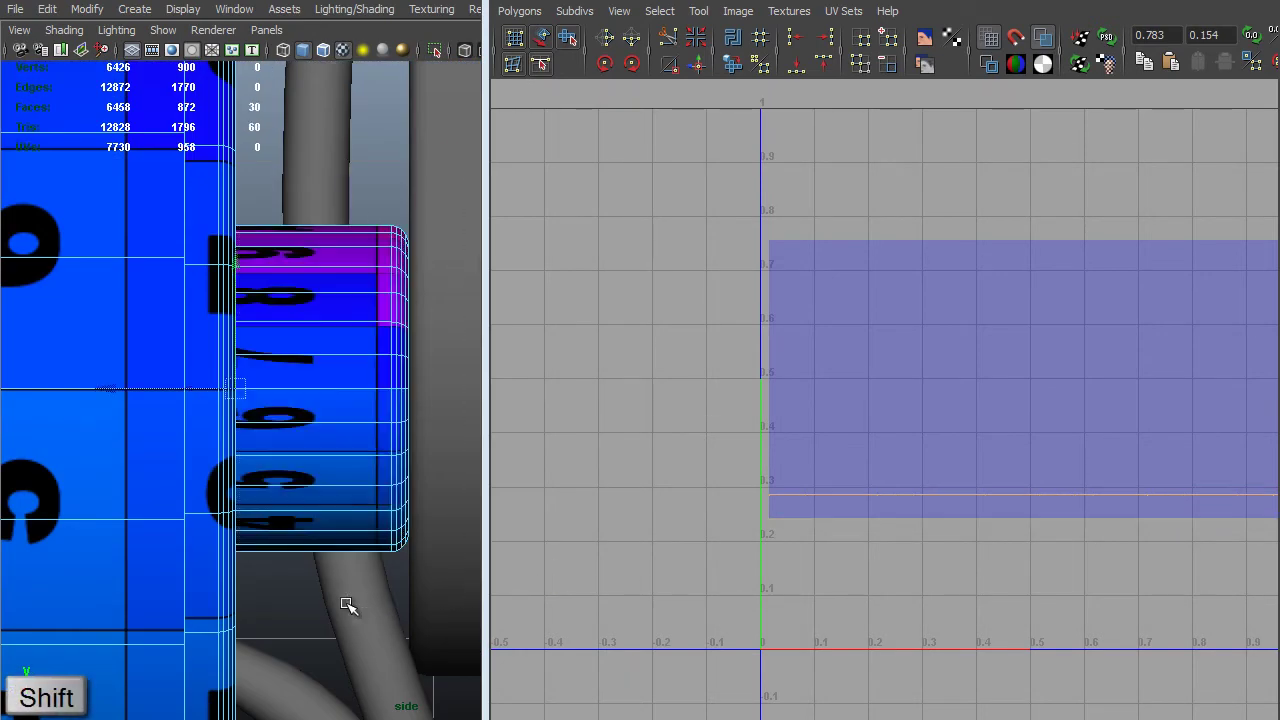
Add the hub's circular end face to the selected ring of cap faces.
key(space)
drag(326, 434, 329, 387)
alt+drag(343, 396, 100, 412)
alt+drag(326, 430, 258, 333)
shift+click(311, 361)
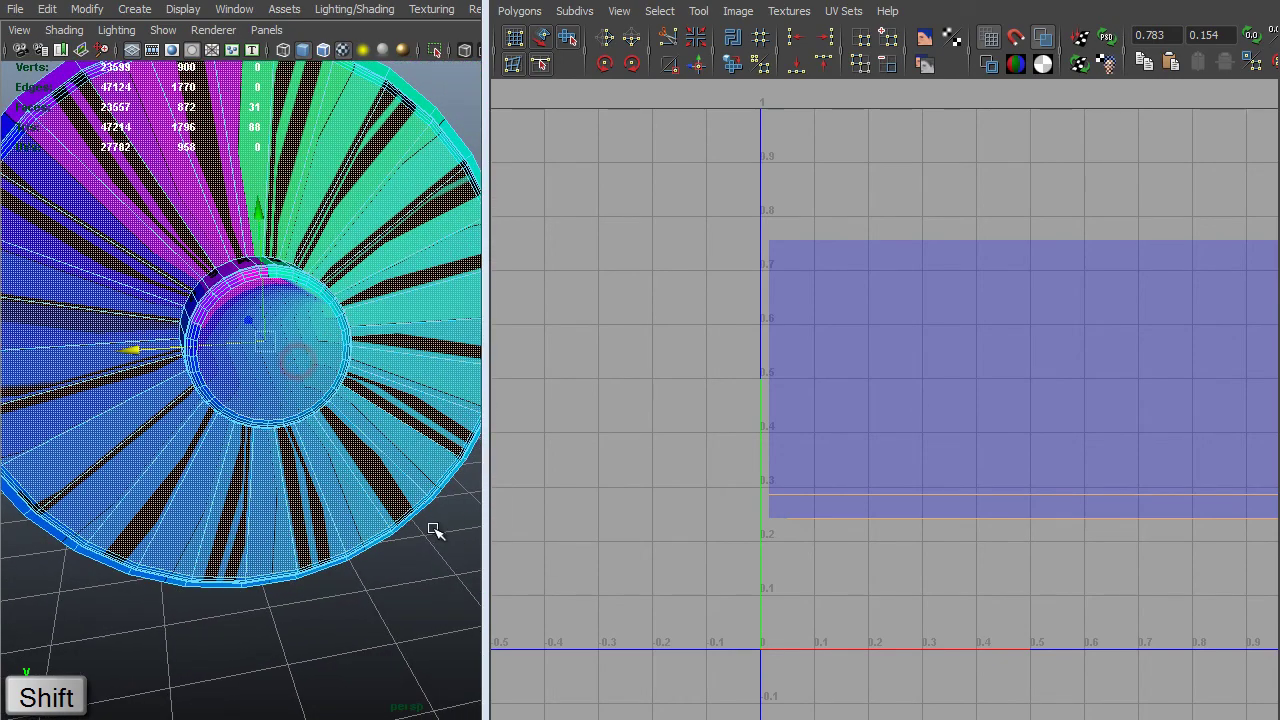
alt+right_drag(382, 530, 240, 487)
alt+drag(240, 487, 503, 434)
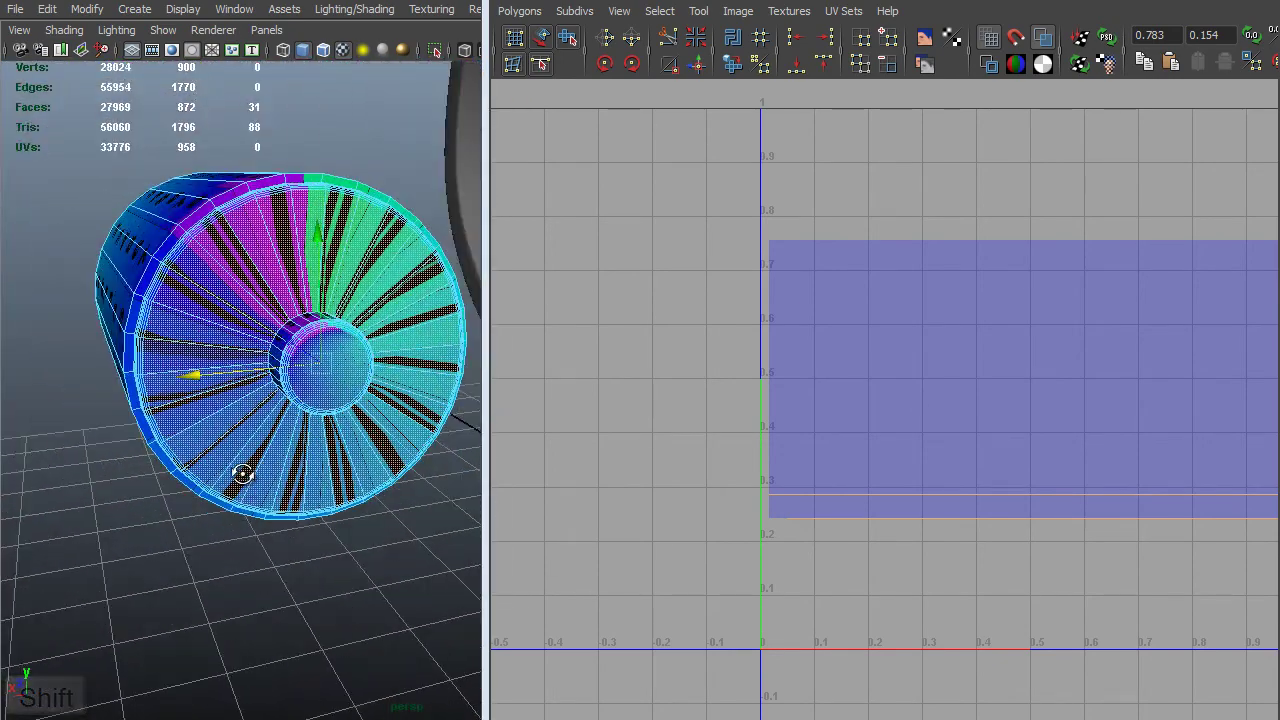
key(f)
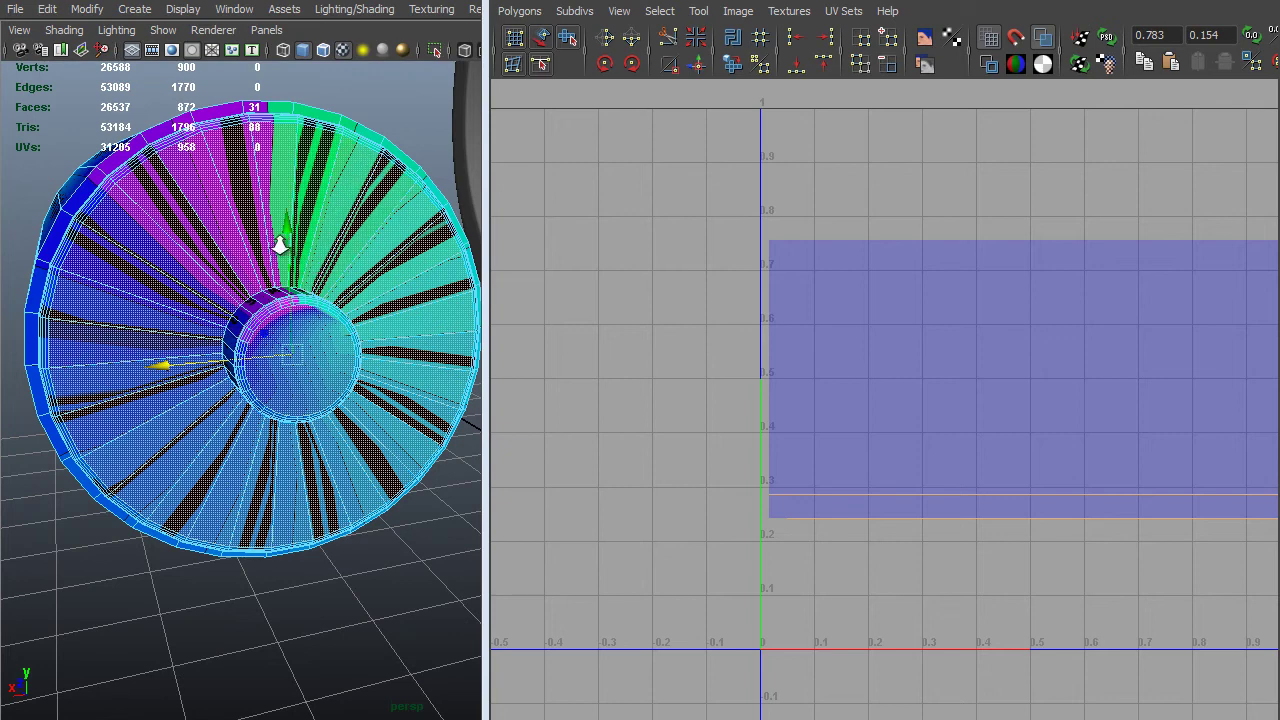
alt+drag(281, 243, 306, 297)
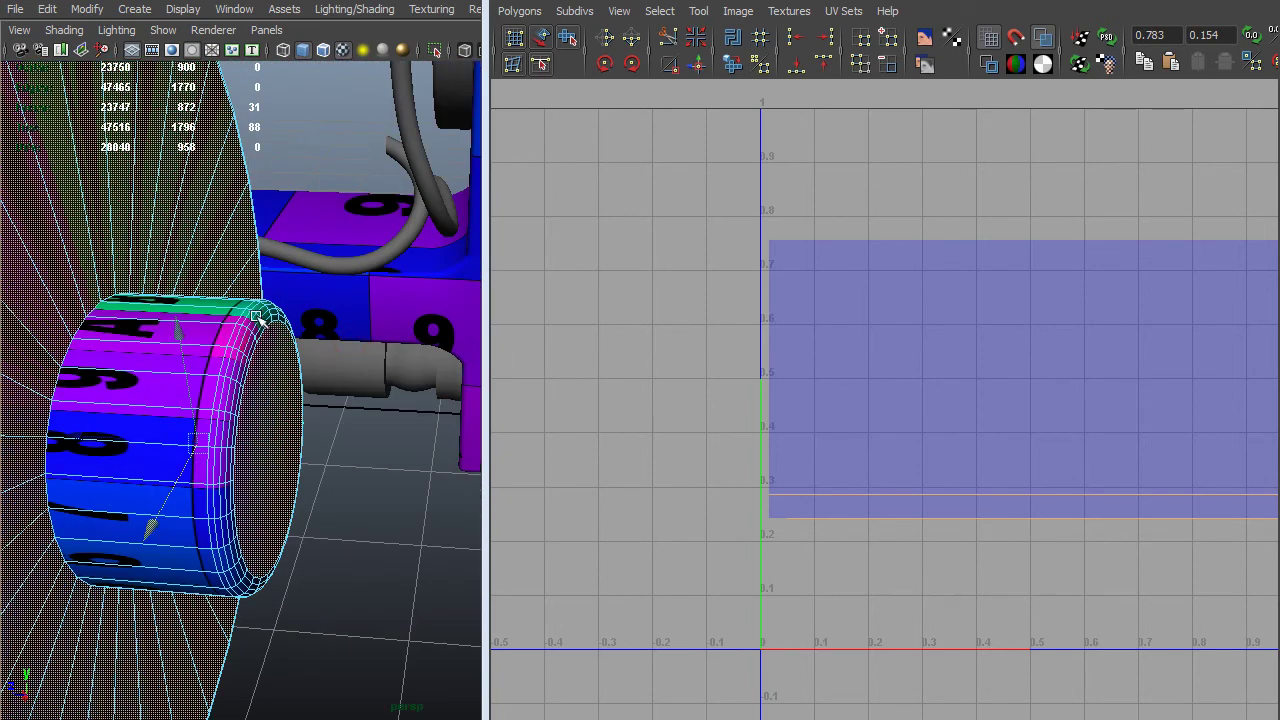
alt+right_drag(314, 458, 2, 414)
alt+drag(120, 409, 240, 262)
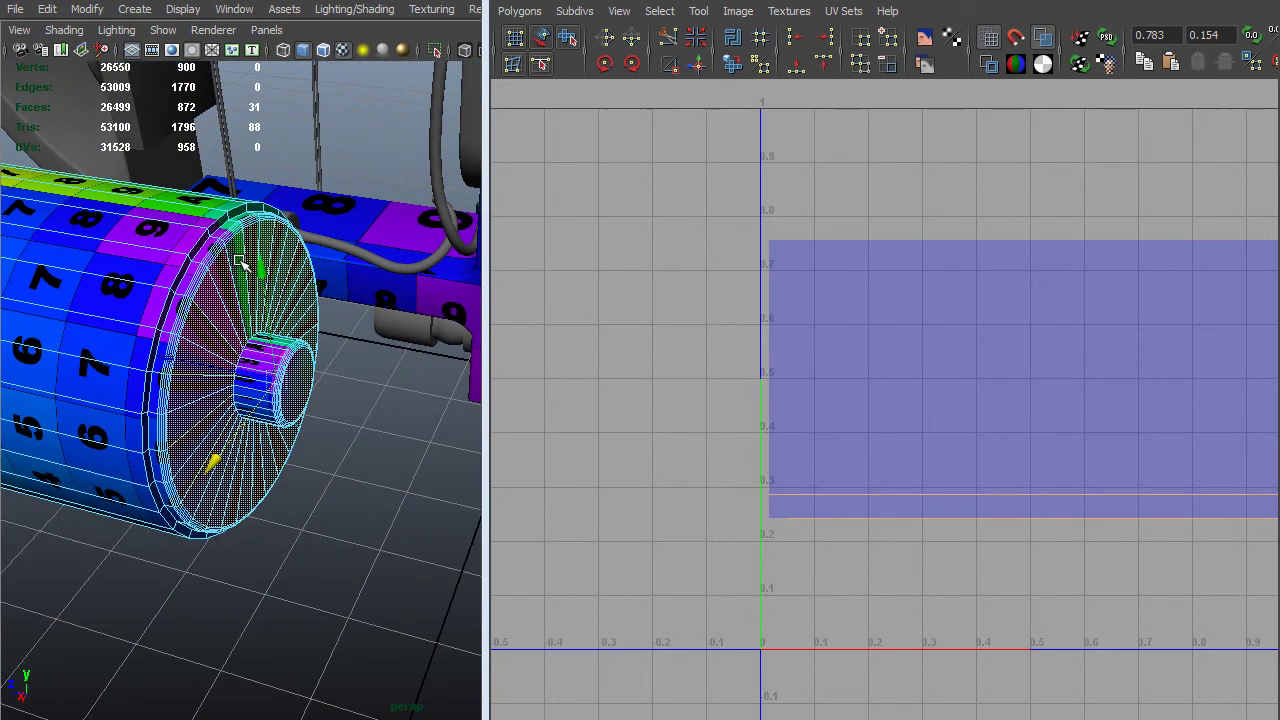
Apply a planar UV mapping to the selected cap faces, with X rotation 0 and projection height 2.418.
key(space)
click(354, 341)
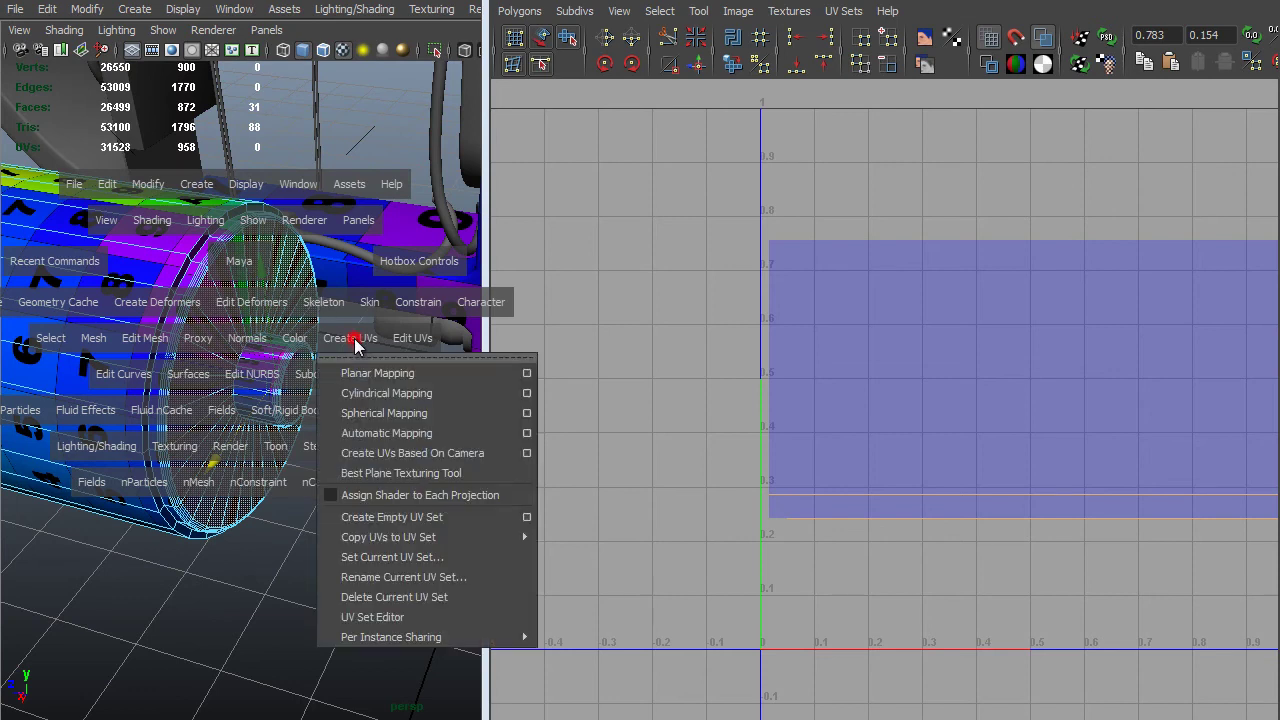
click(388, 378)
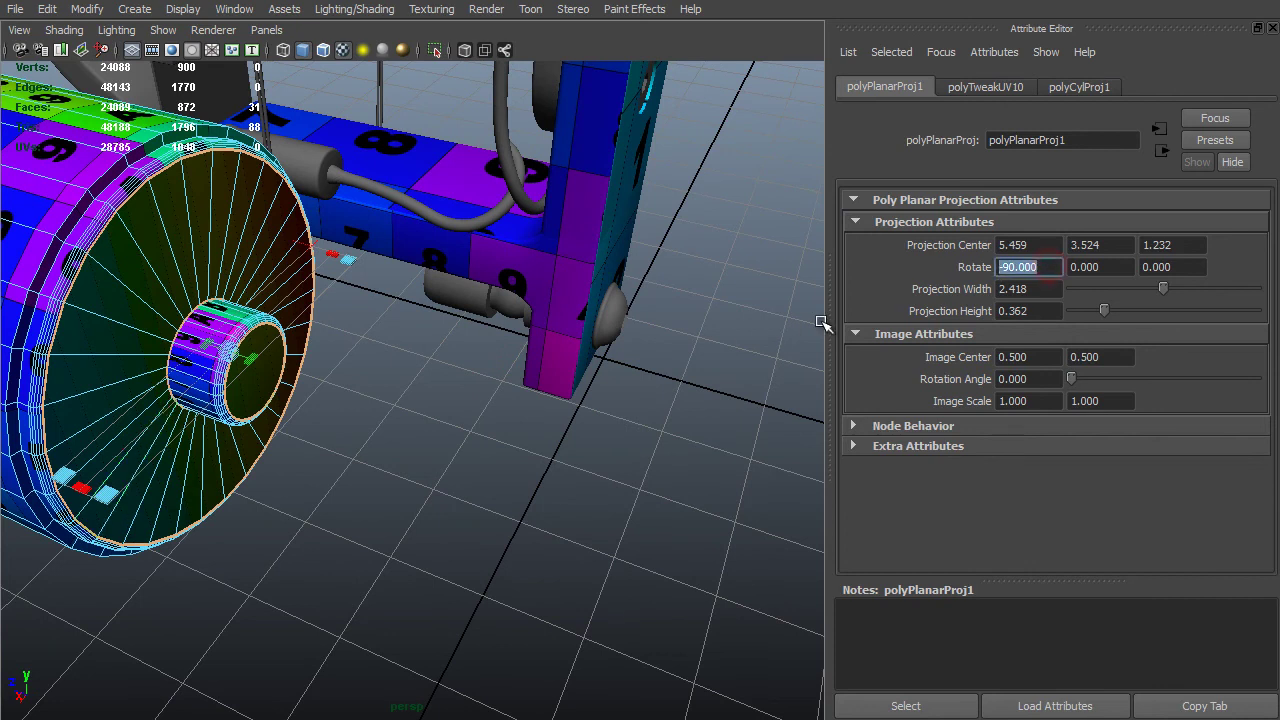
text(0)
key(Return)
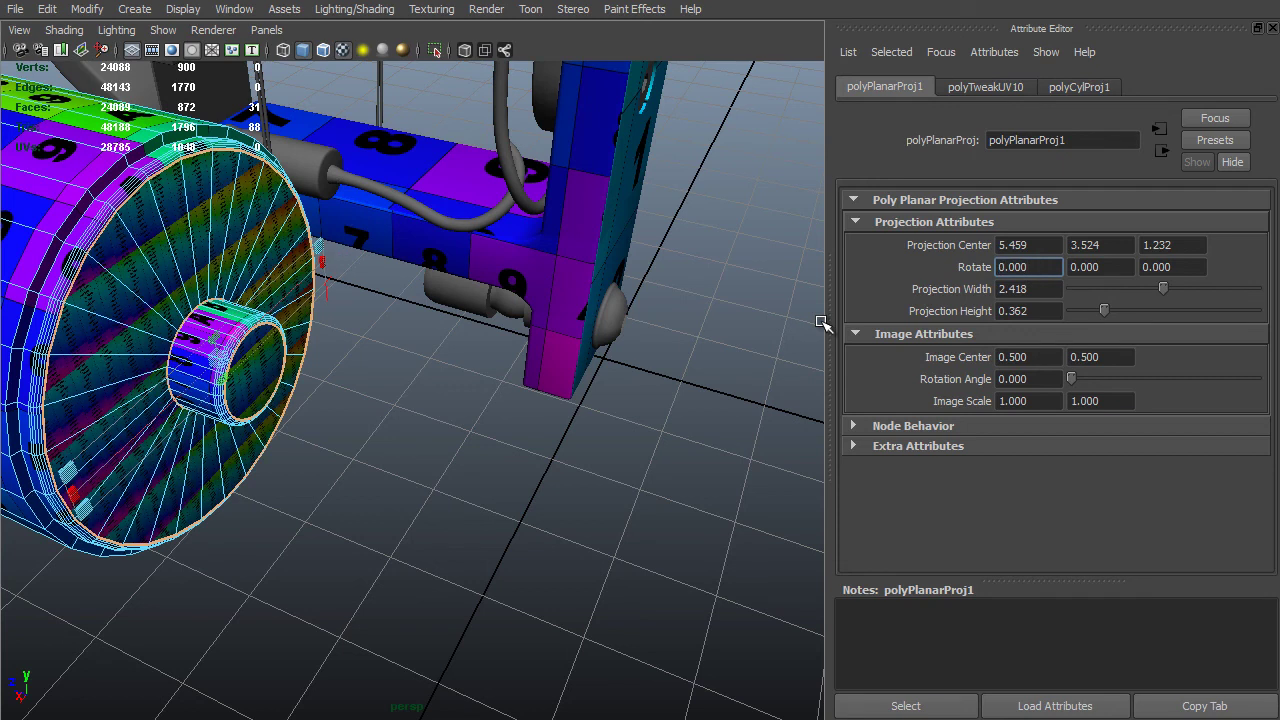
click(1044, 311)
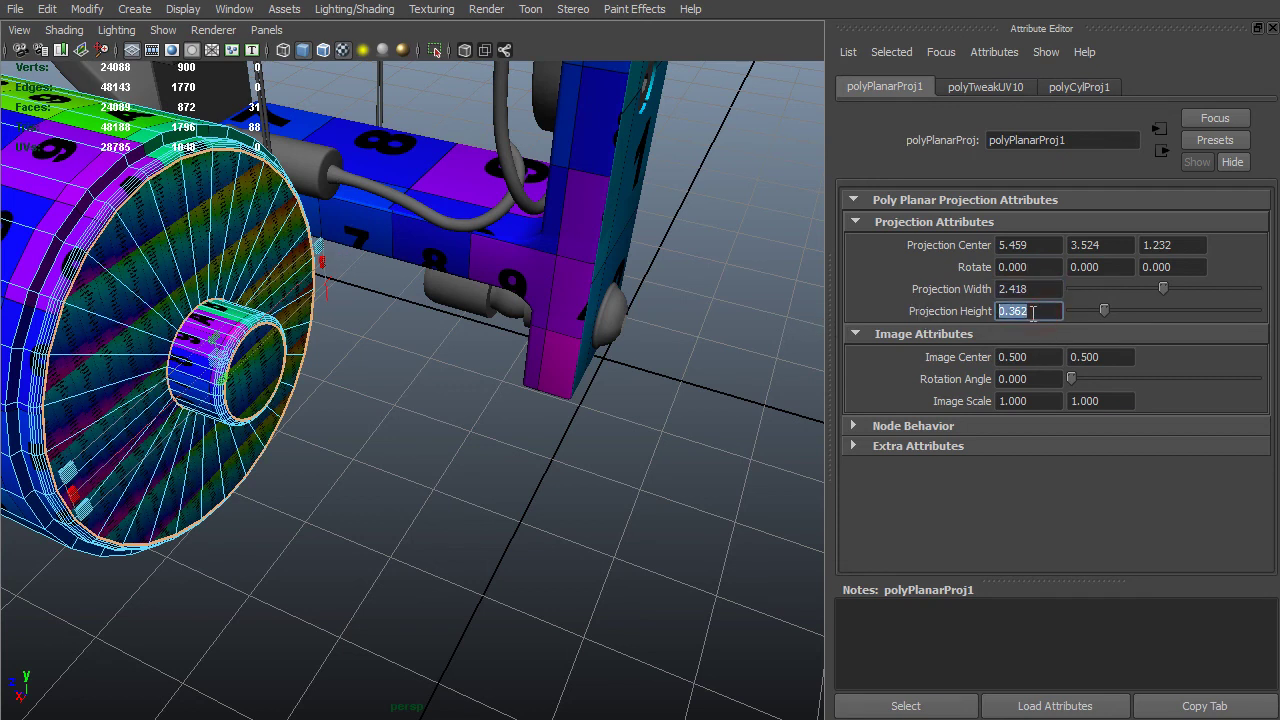
text(2.418)
key(Return)
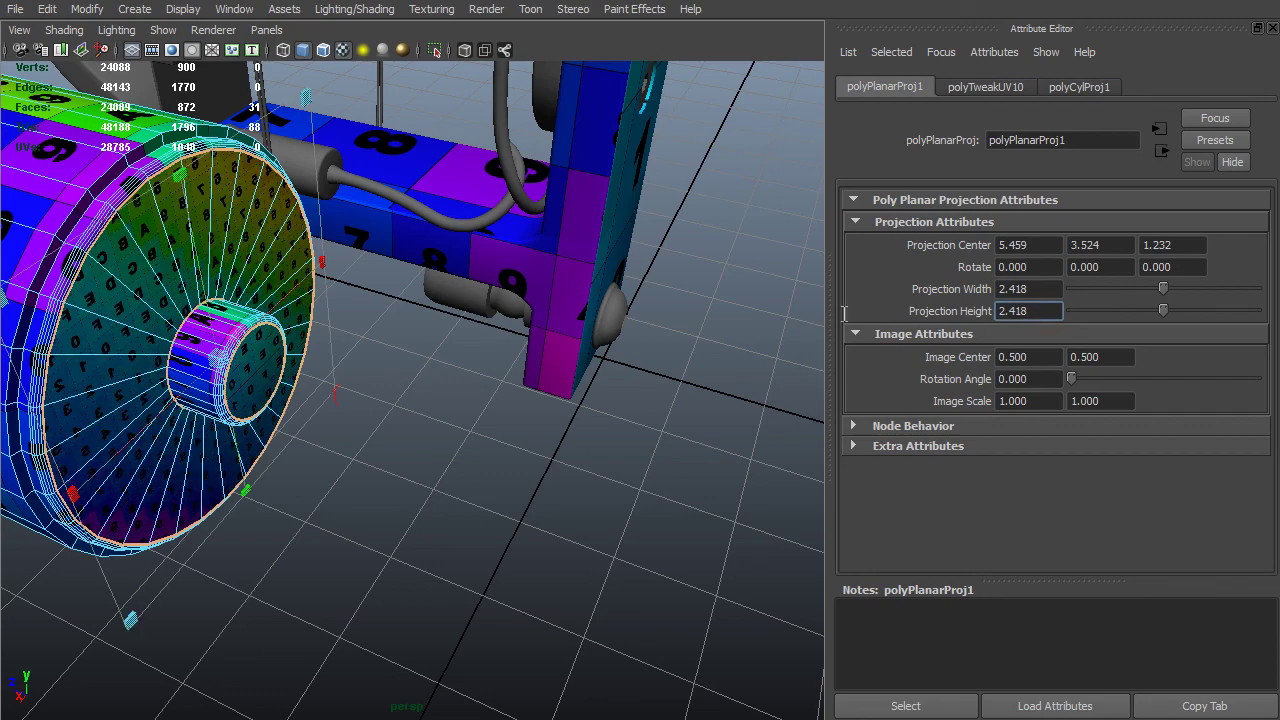
Flip the planar-mapped cap's UVs horizontally to correct the mirrored checker characters.
alt+drag(257, 403, 316, 349)
alt+middle_drag(380, 345, 486, 368)
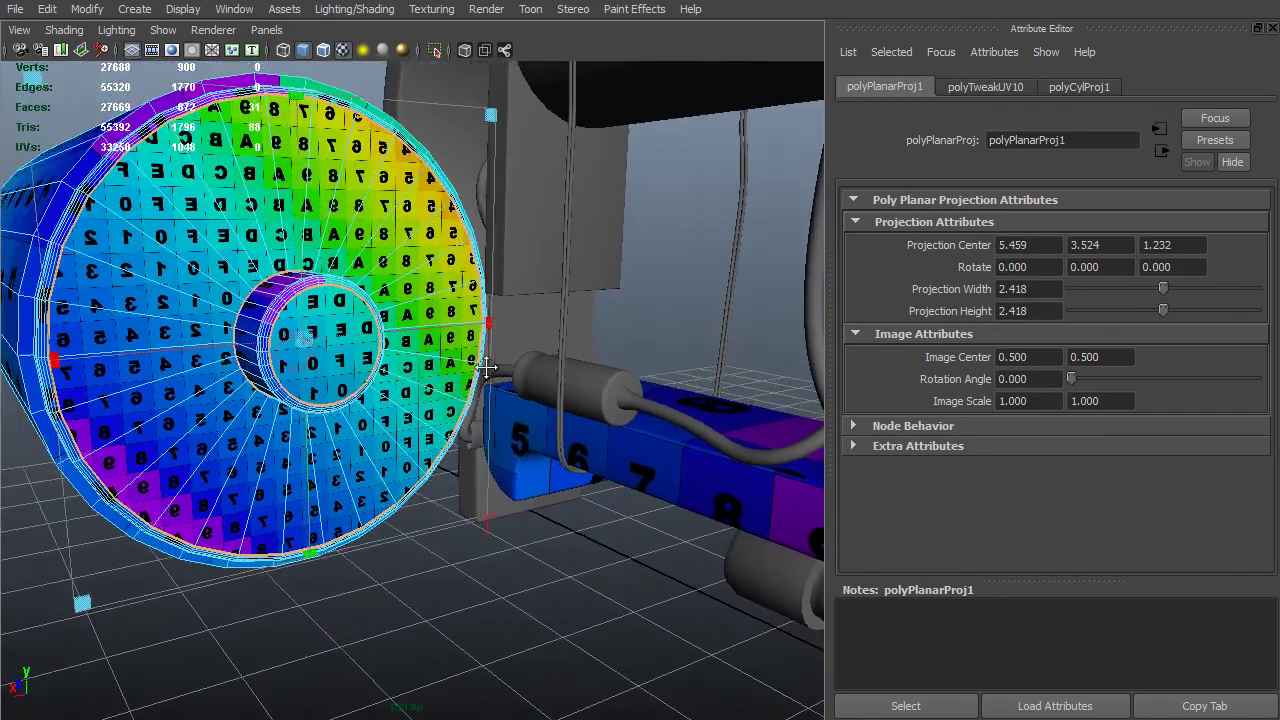
alt+drag(486, 368, 330, 230)
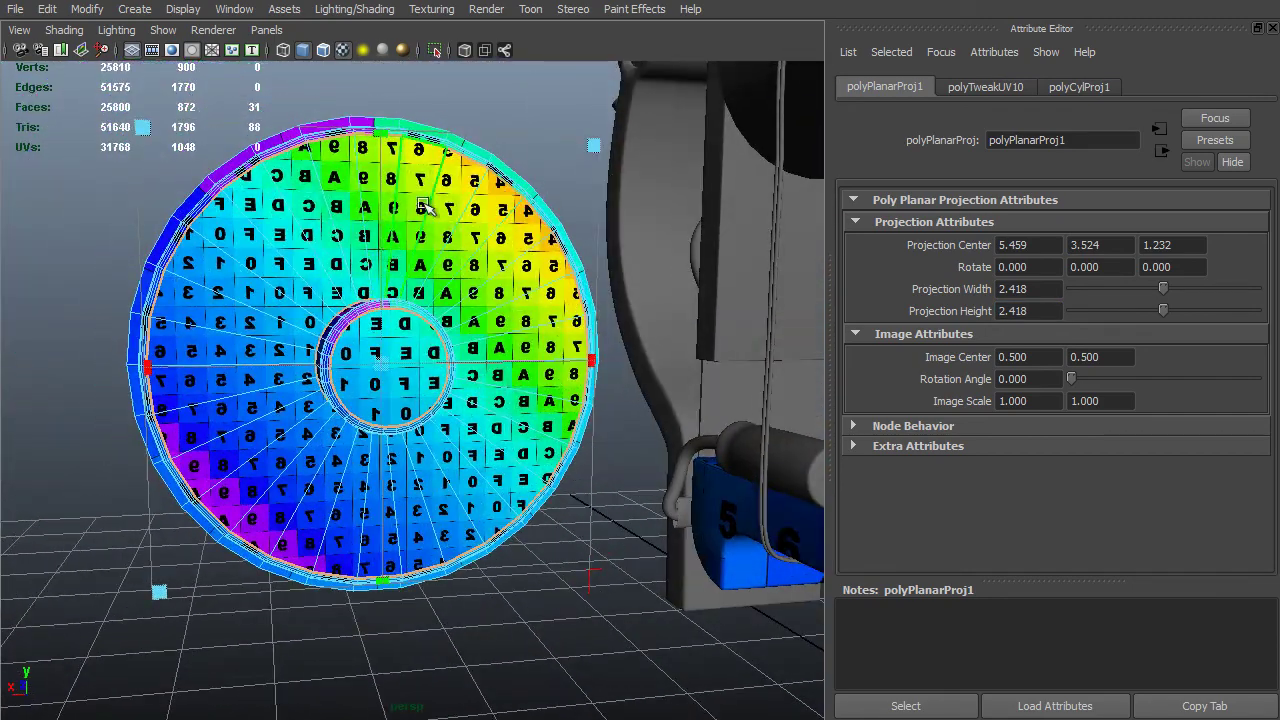
alt+right_drag(388, 222, 433, 244)
key(alt+Tab)
alt+middle_drag(912, 378, 852, 409)
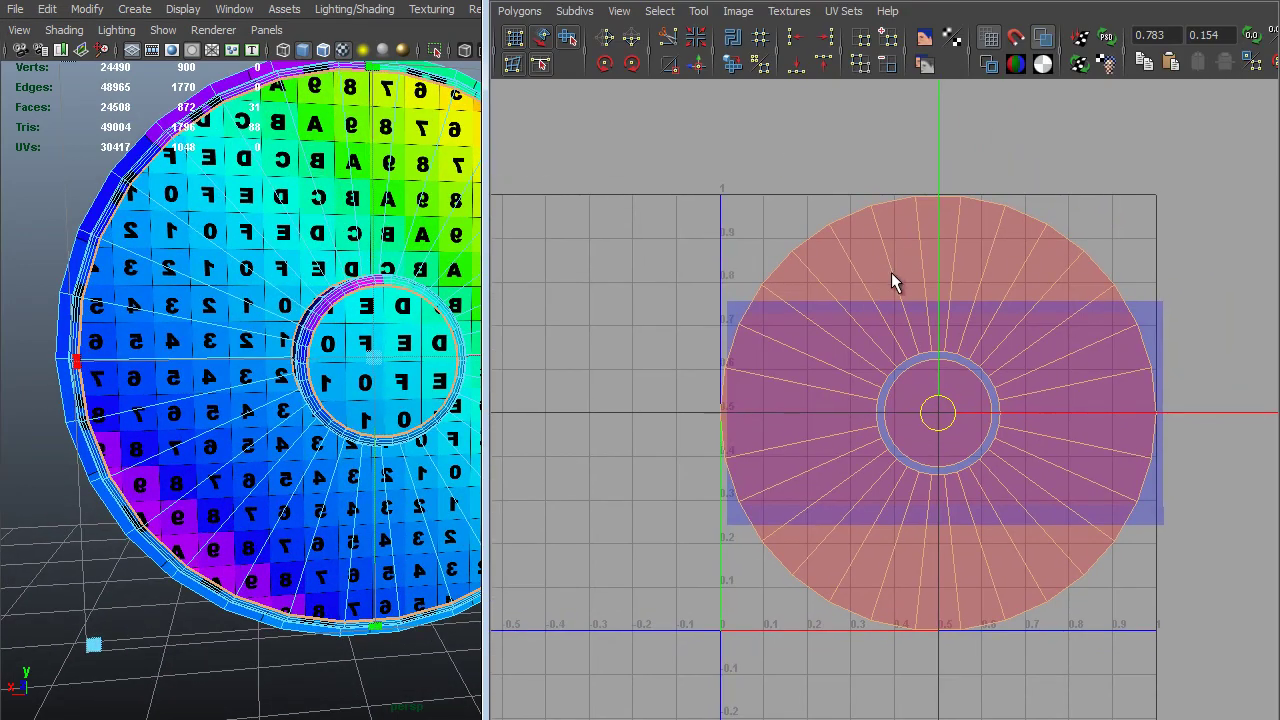
click(605, 40)
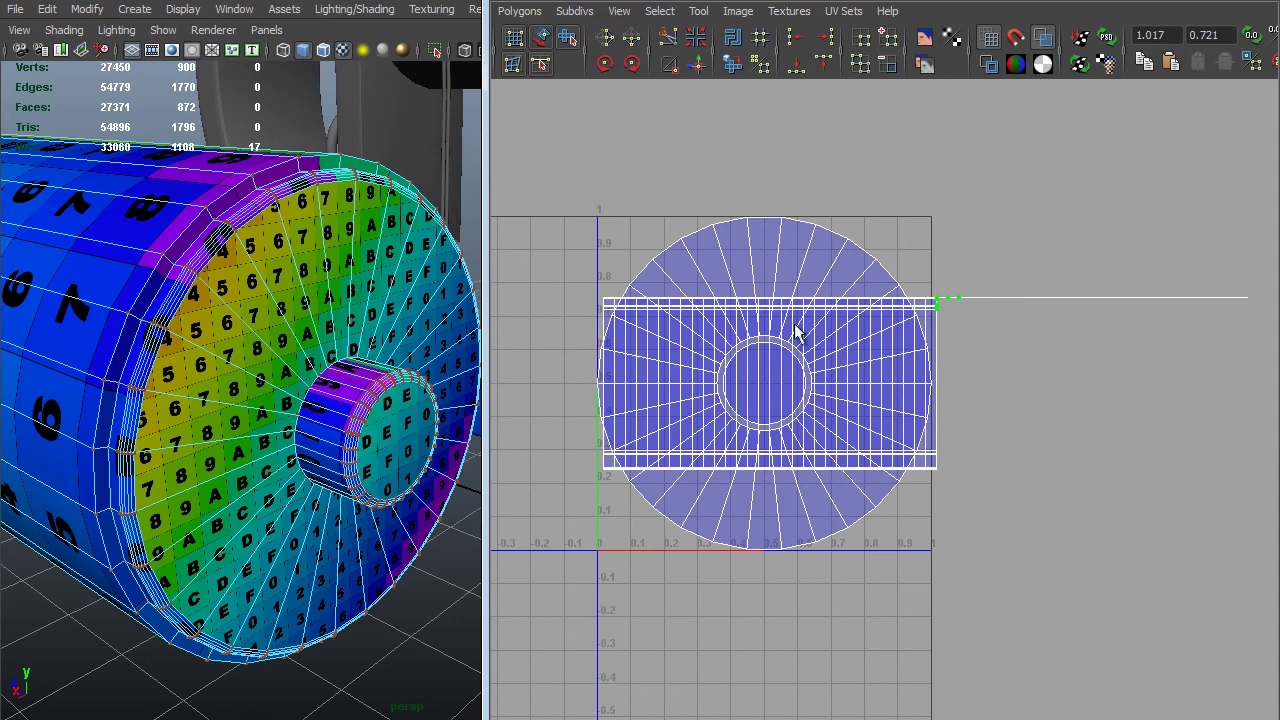
Select the coil's large rectangular side shell and move it straight down below the UV square.
alt+right_drag(1045, 378, 1089, 356)
alt+middle_drag(933, 288, 1084, 334)
alt+right_drag(1084, 334, 1135, 283)
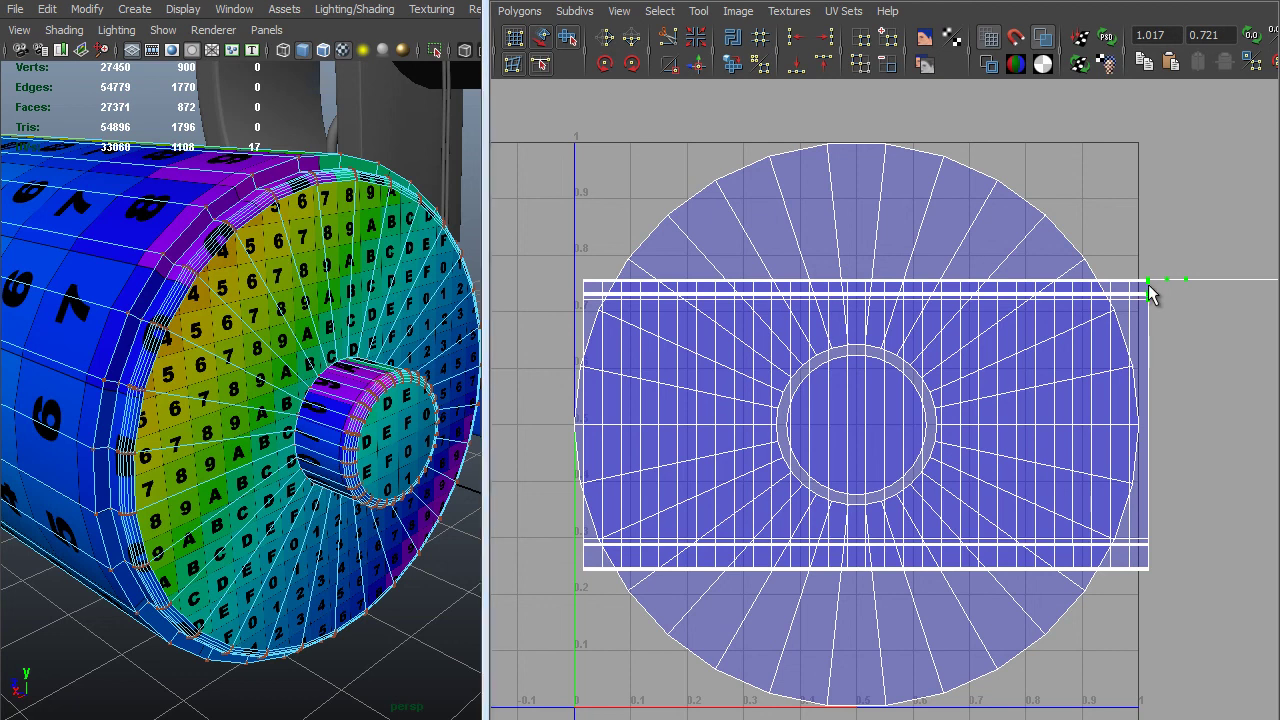
right_drag(1150, 288, 868, 386)
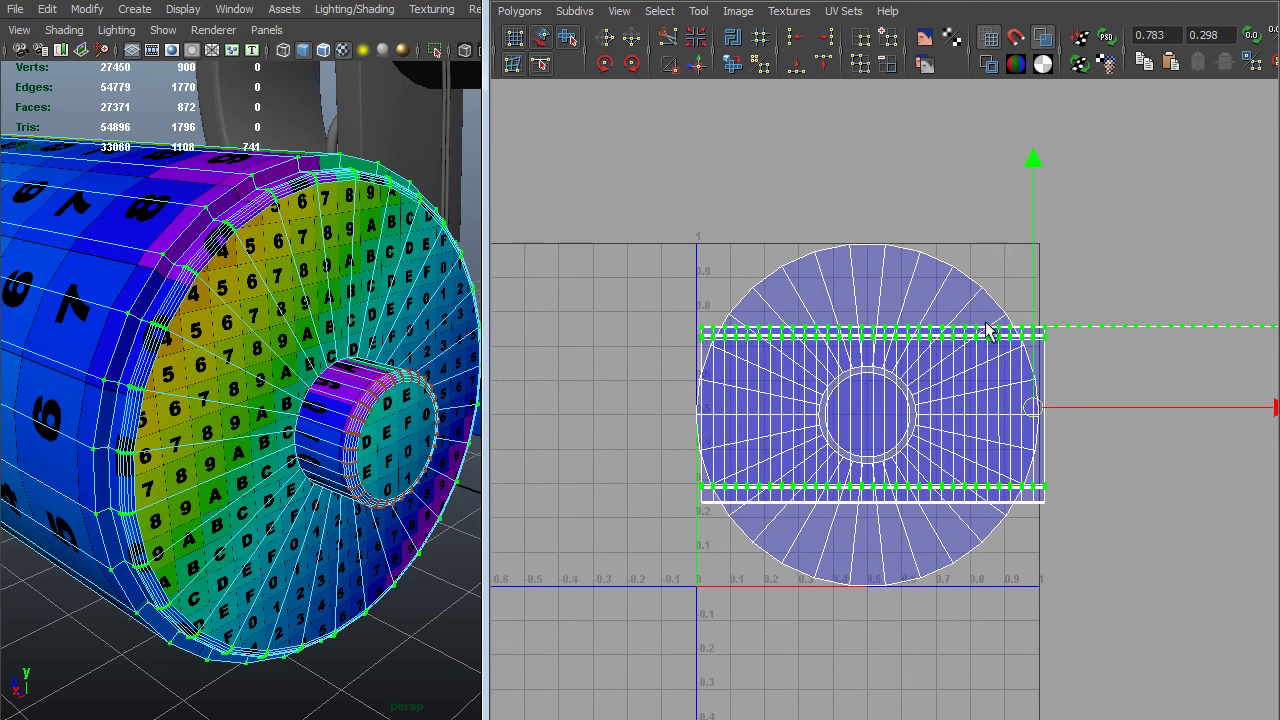
drag(1033, 163, 1033, 414)
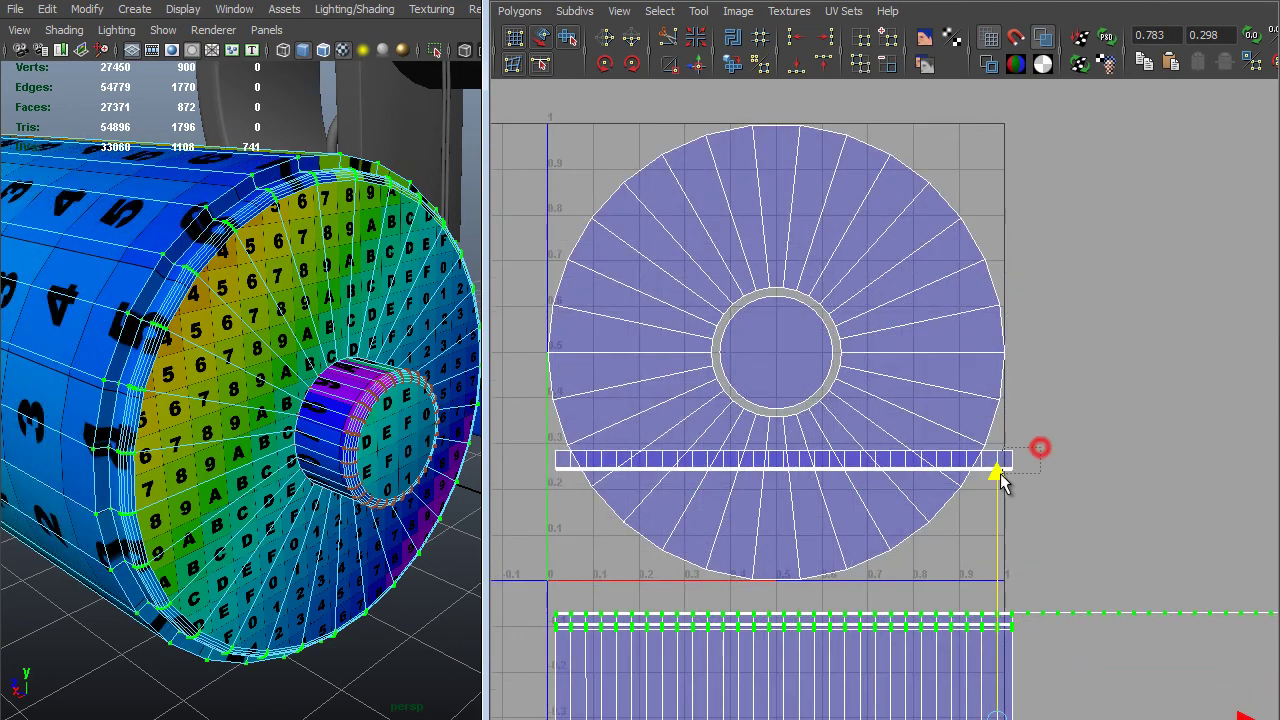
Select the hub's narrow UV strip and move it down to just beneath the coil's large side shell.
click(1001, 468)
right_drag(1003, 466, 1094, 640)
scroll(889, 398, down, 2)
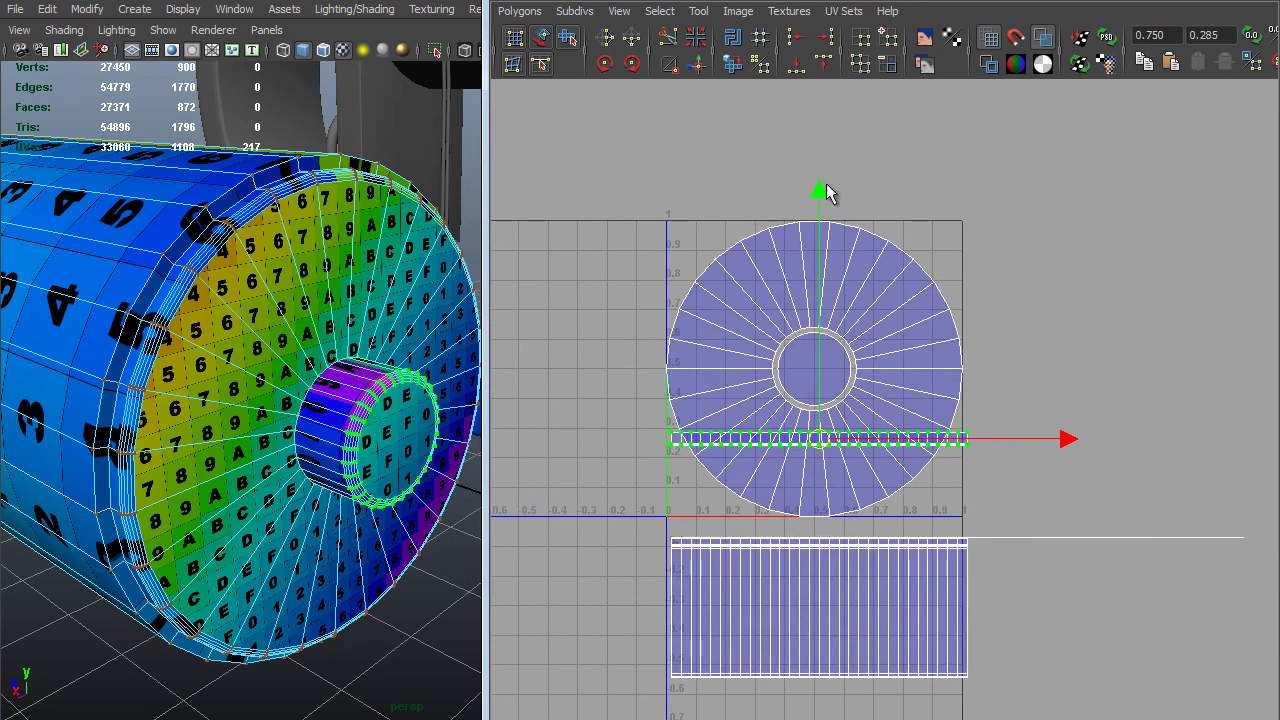
middle_drag(1006, 246, 1127, 522)
scroll(1127, 522, up, 1)
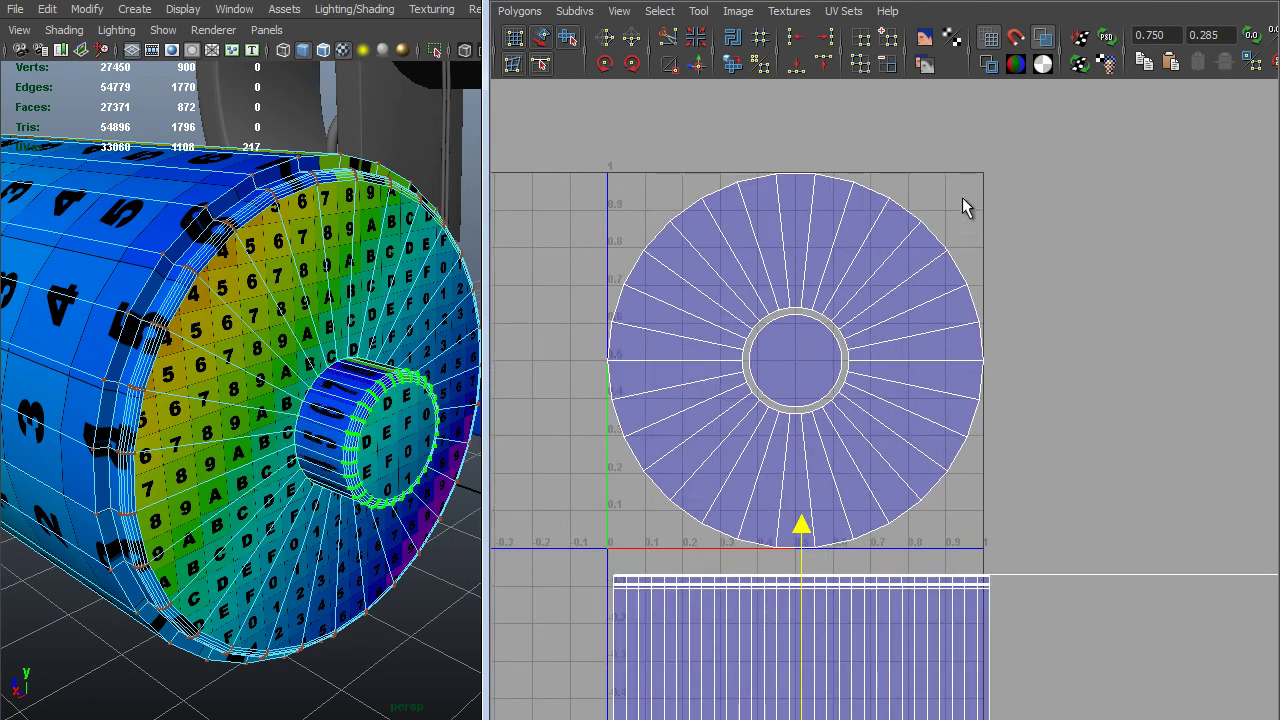
middle_drag(962, 197, 955, 174)
alt+middle_drag(902, 278, 1014, 45)
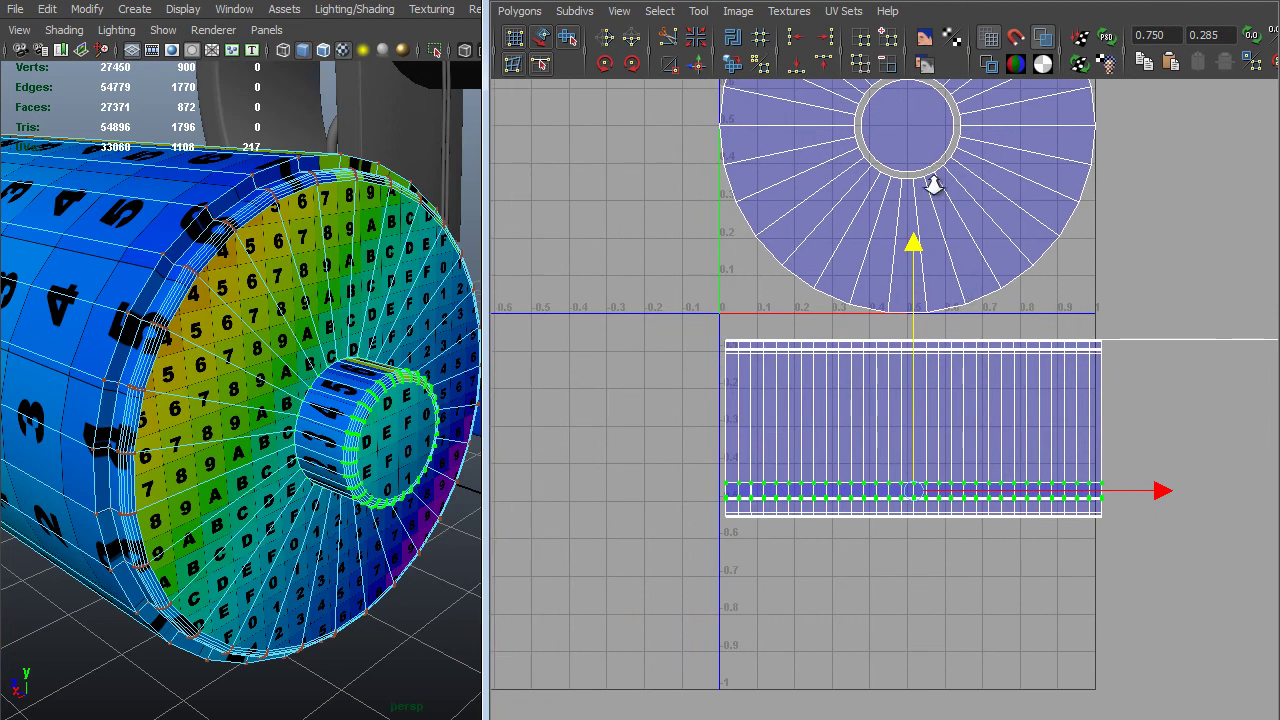
scroll(933, 185, up, 2)
alt+middle_drag(984, 269, 983, 494)
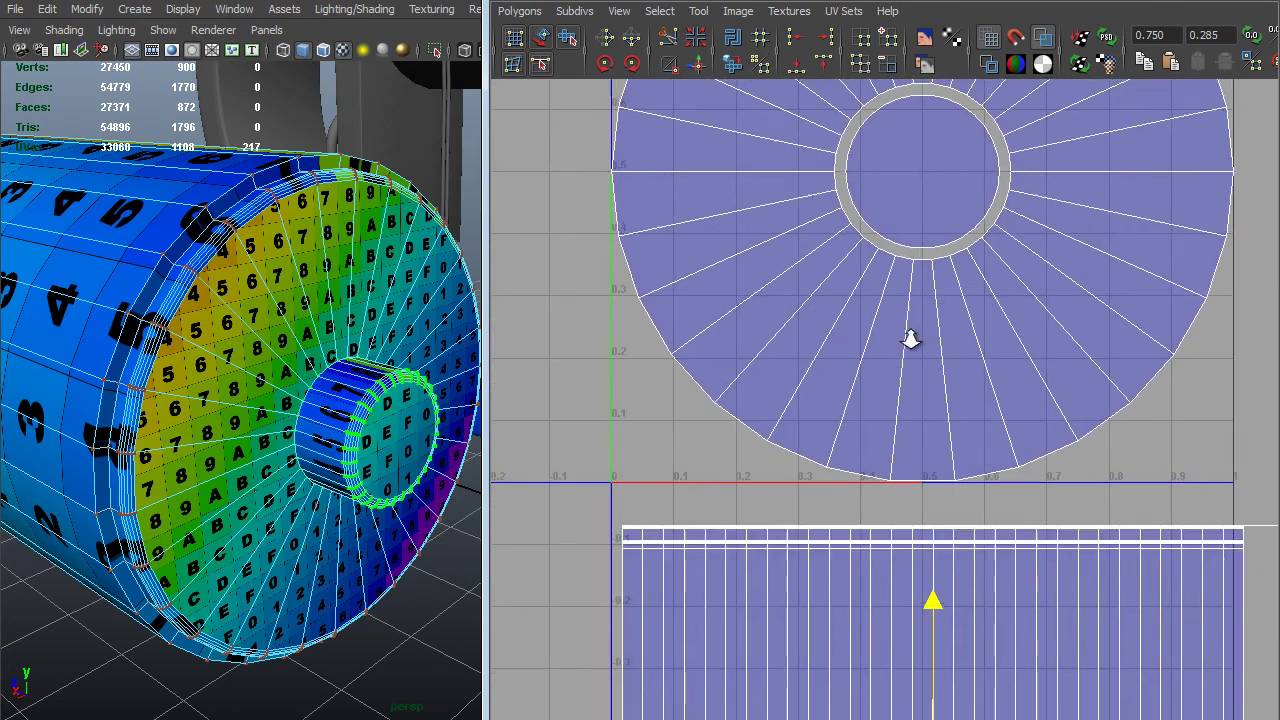
scroll(911, 340, down, 4)
Select the circular cap's UVs and scale them down uniformly to about a third of the UV square's width.
drag(1088, 158, 682, 530)
alt+drag(352, 497, 240, 511)
alt+right_drag(240, 511, 18, 376)
alt+drag(18, 376, 115, 319)
alt+drag(287, 352, 317, 338)
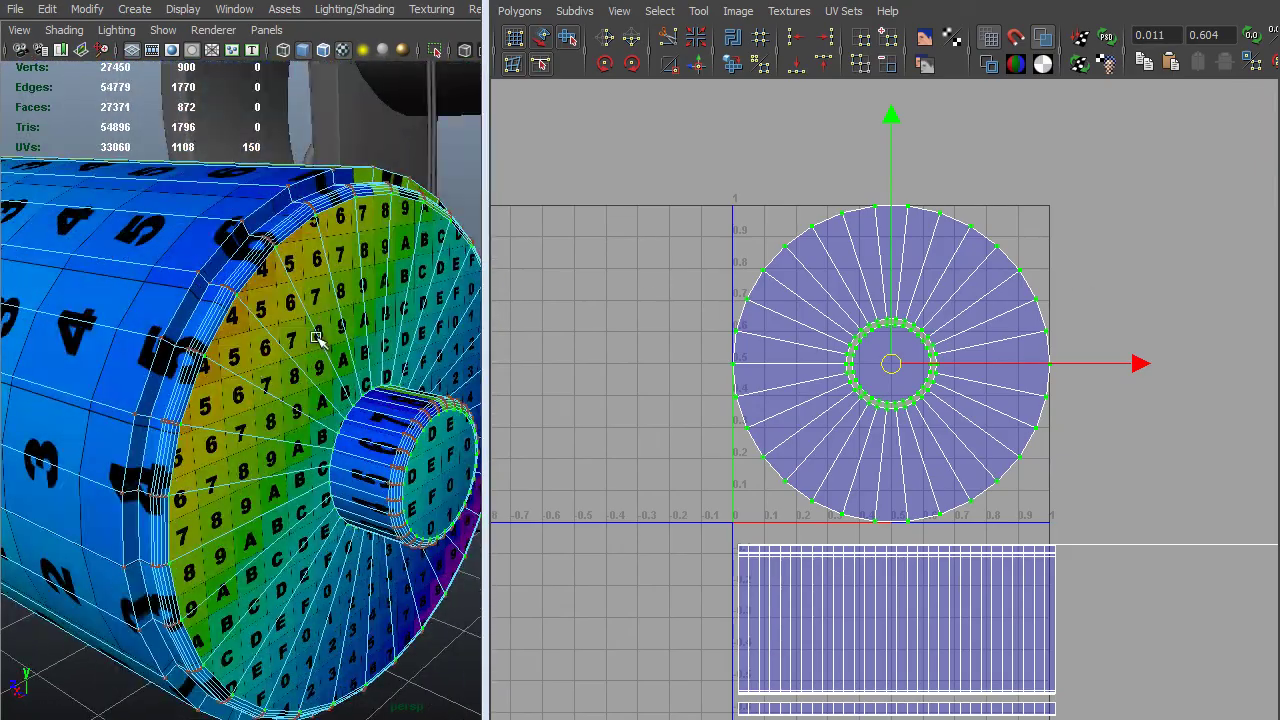
alt+drag(296, 265, 256, 309)
key(r)
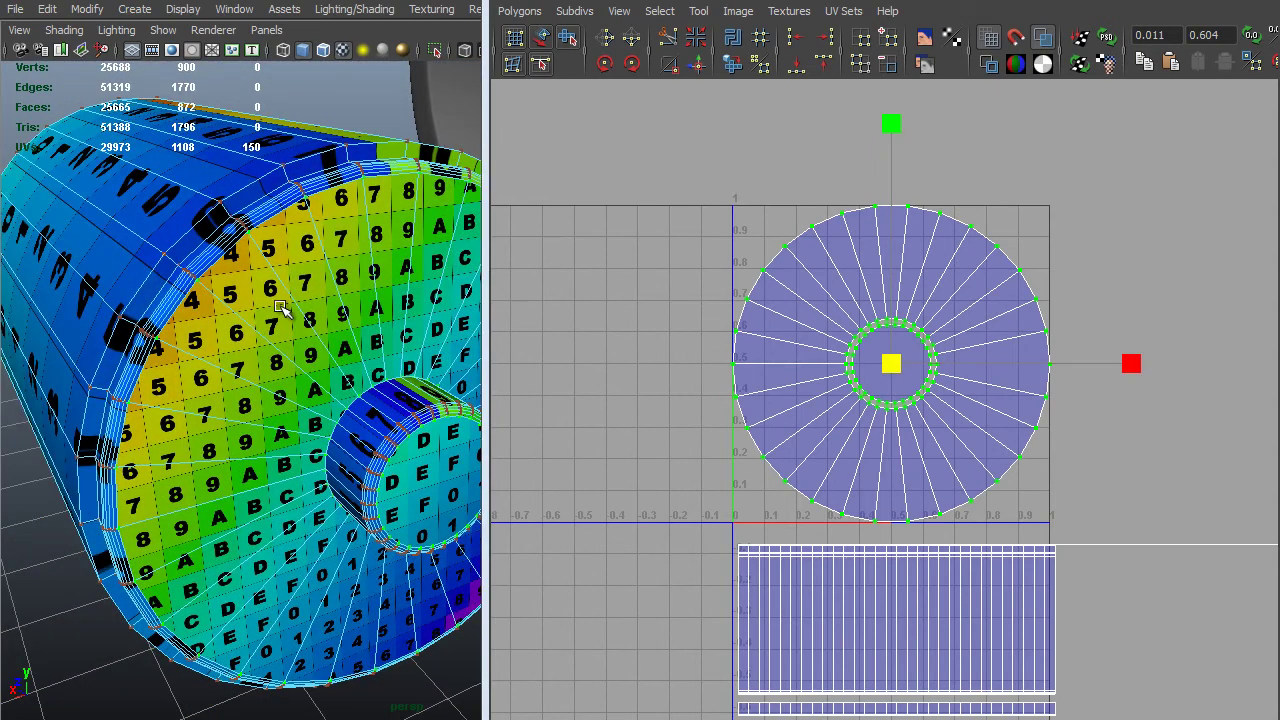
middle_drag(811, 260, 686, 276)
alt+drag(208, 278, 335, 257)
middle_drag(785, 244, 758, 247)
alt+drag(300, 300, 380, 280)
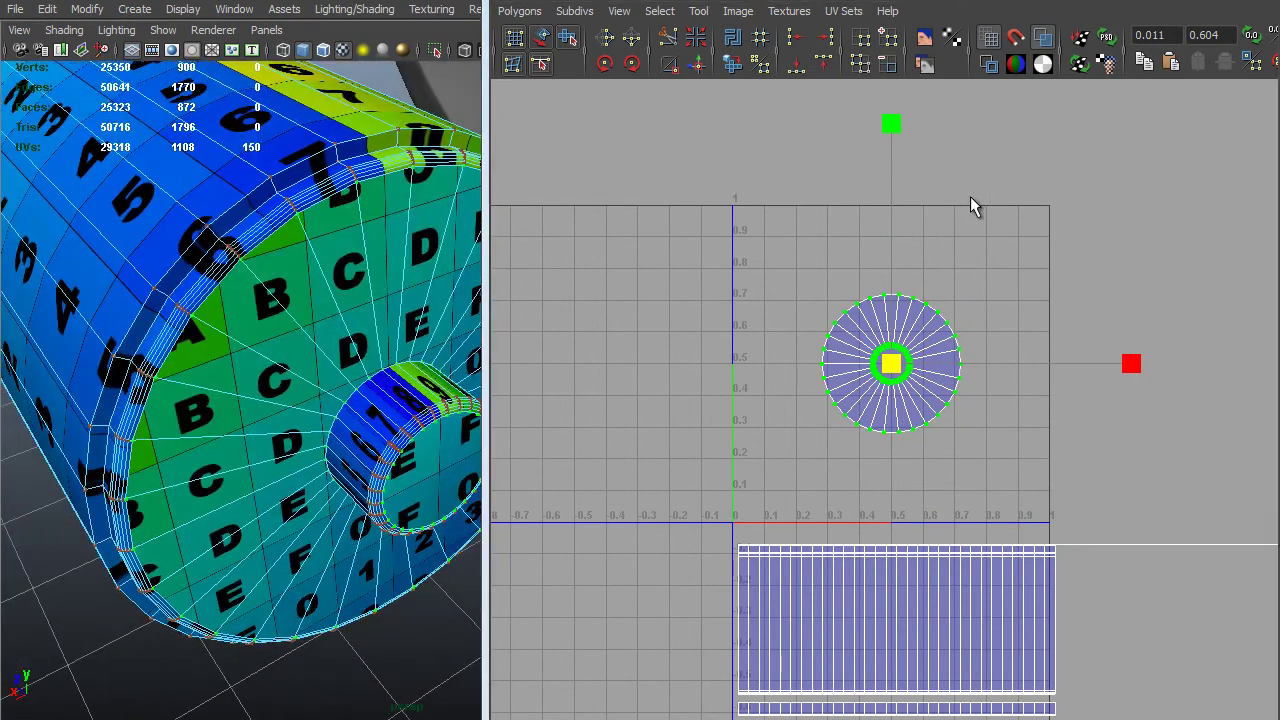
middle_drag(971, 206, 920, 220)
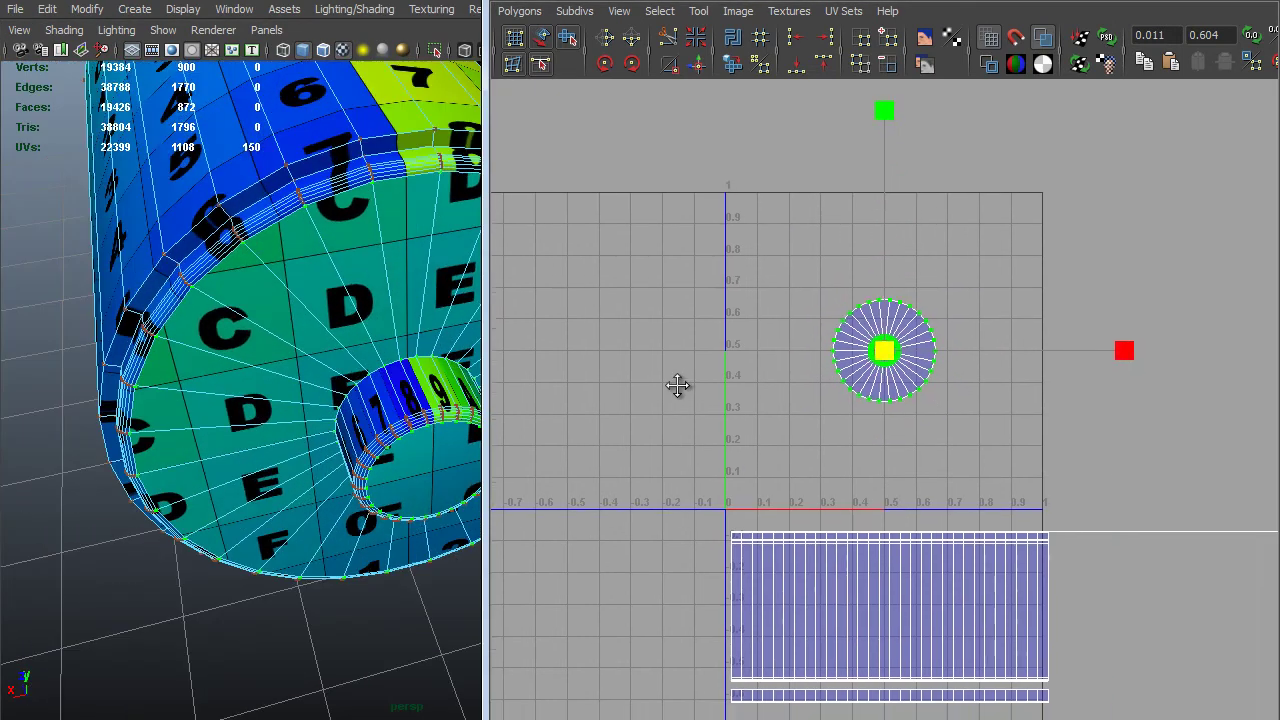
Move the scaled circular cap UVs out of the UV square to just left of the large side shell.
alt+middle_drag(677, 385, 671, 367)
alt+right_drag(742, 388, 708, 391)
alt+middle_drag(720, 430, 728, 362)
key(w)
middle_drag(1017, 440, 869, 497)
Select the hub's narrow UV strip and scale it horizontally to about a third of its width.
alt+drag(430, 400, 320, 440)
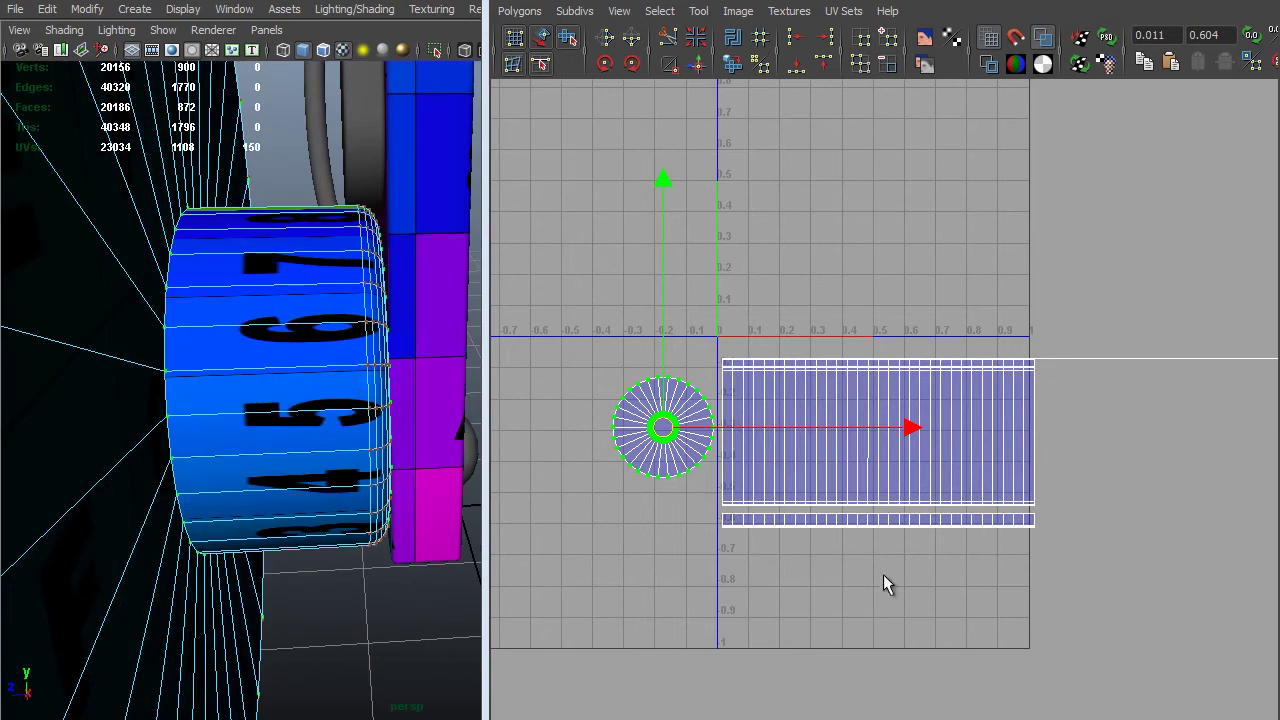
scroll(803, 520, up, 1)
drag(763, 527, 1149, 575)
scroll(869, 543, down, 1)
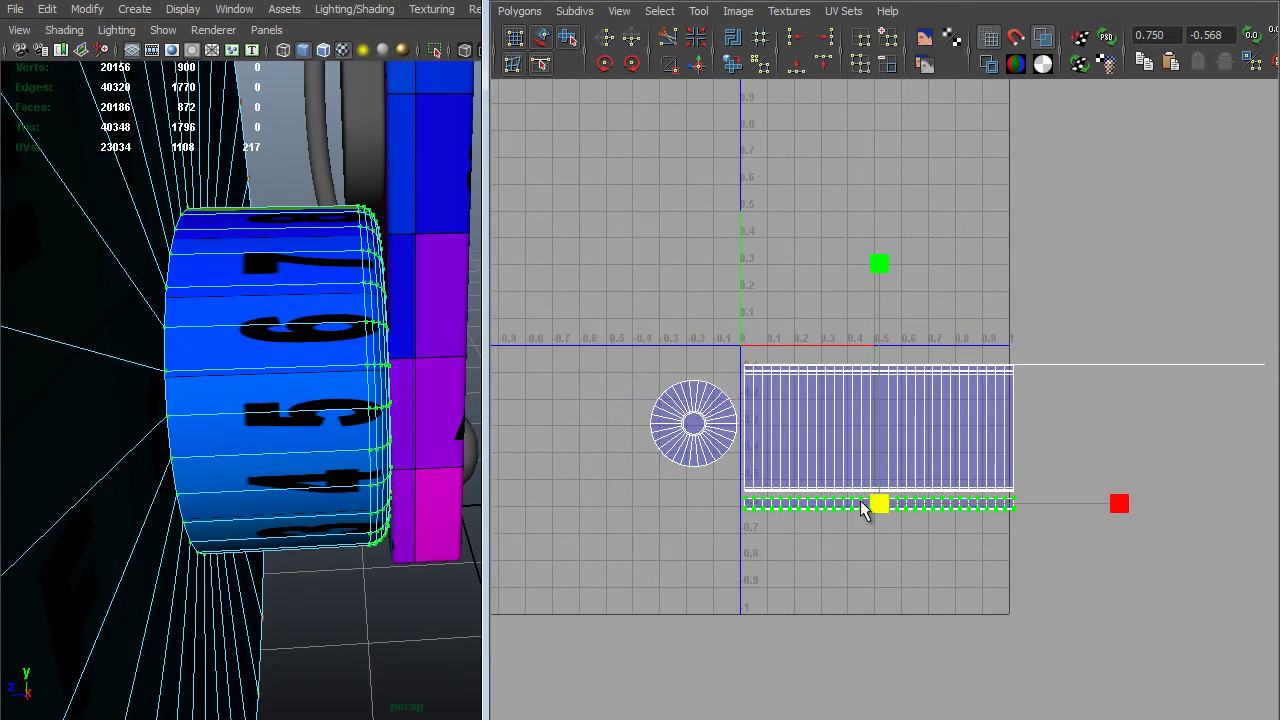
click(1120, 505)
middle_drag(1014, 577, 857, 589)
alt+drag(330, 440, 261, 405)
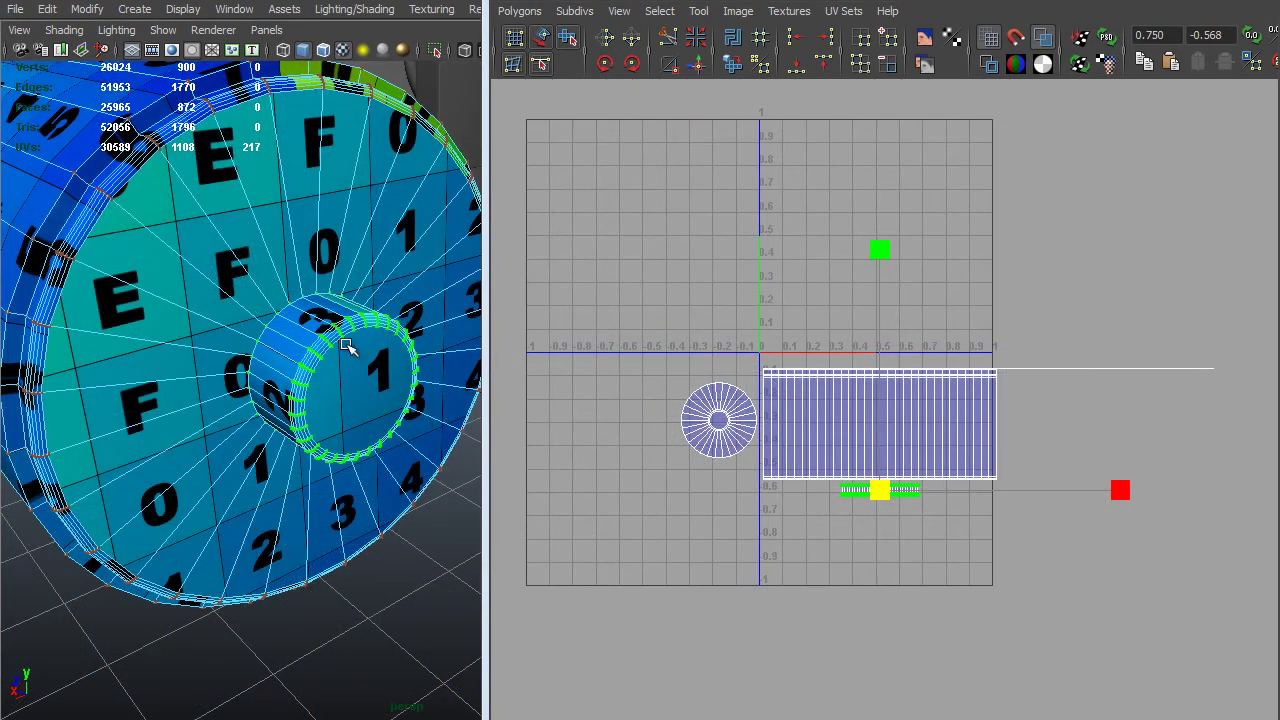
Select the faces on the coil's opposite, recessed end and deselect the recess's side-wall faces in the side view.
alt+drag(348, 345, 90, 300)
key(F11)
drag(40, 195, 510, 518)
key(space)
scroll(514, 514, down, 1)
scroll(400, 360, up, 1)
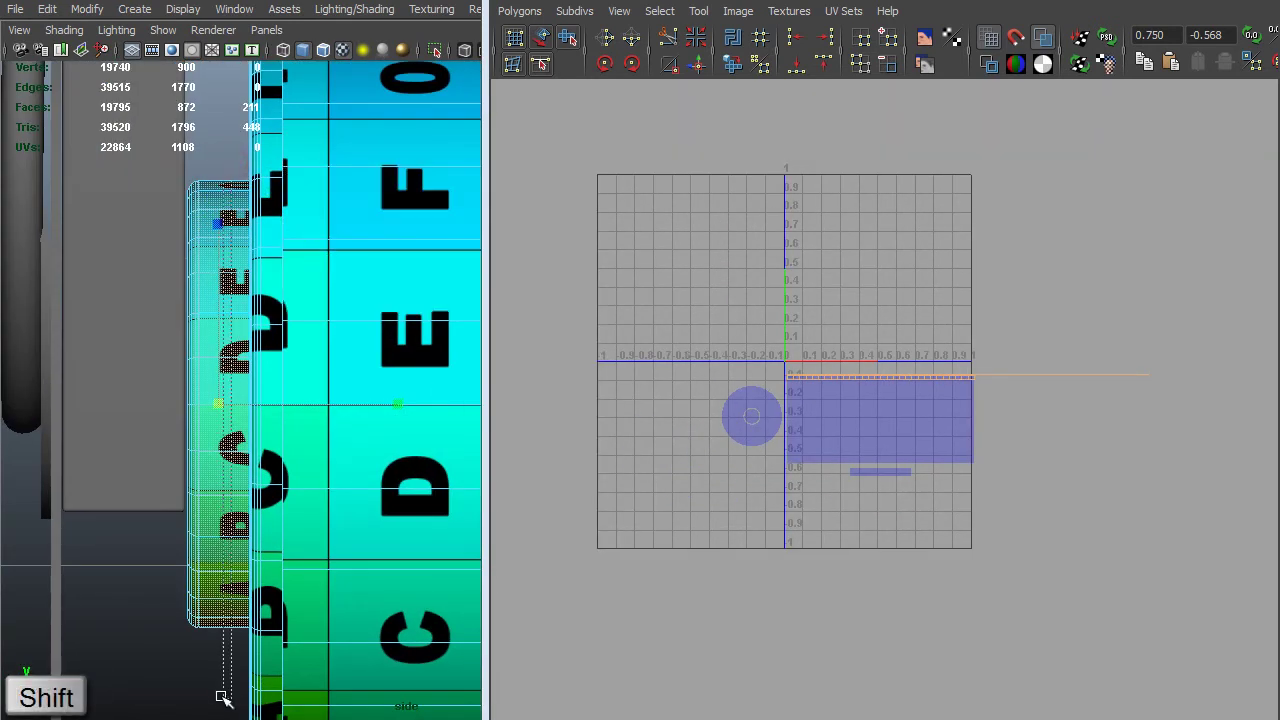
Apply a planar UV mapping to the selected faces on the coil's recessed end.
key(space)
click(380, 302)
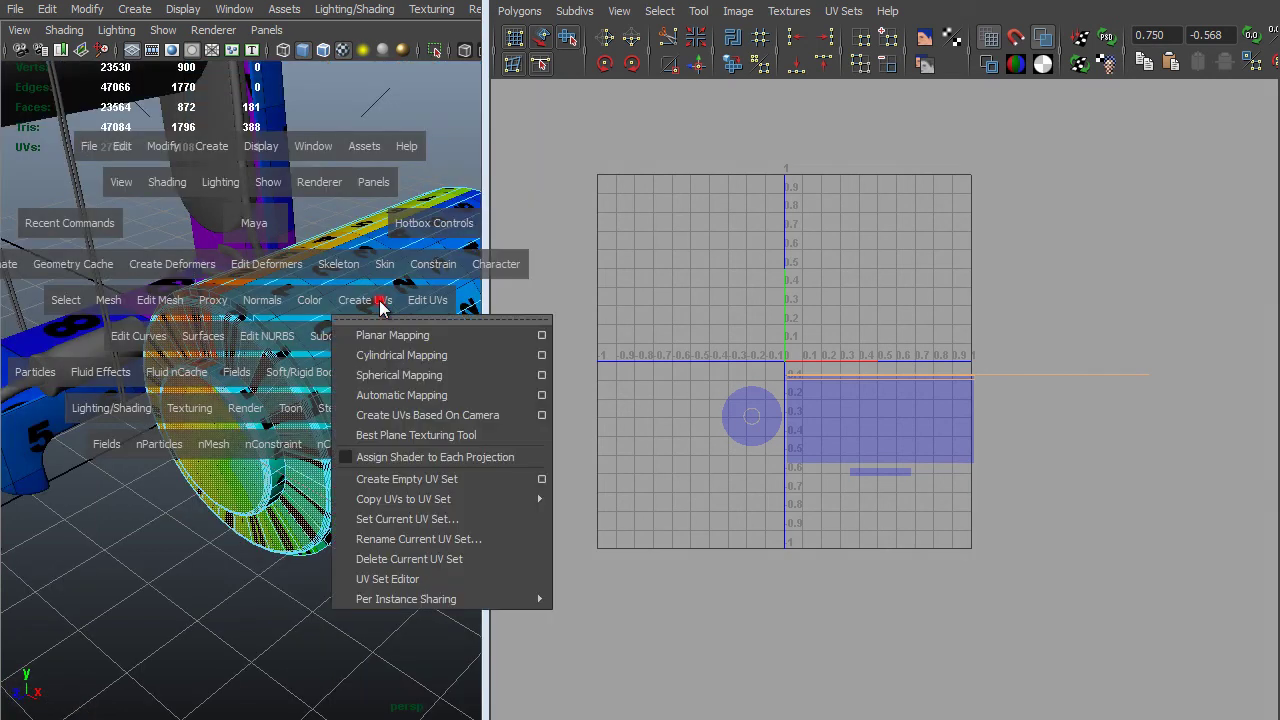
click(392, 335)
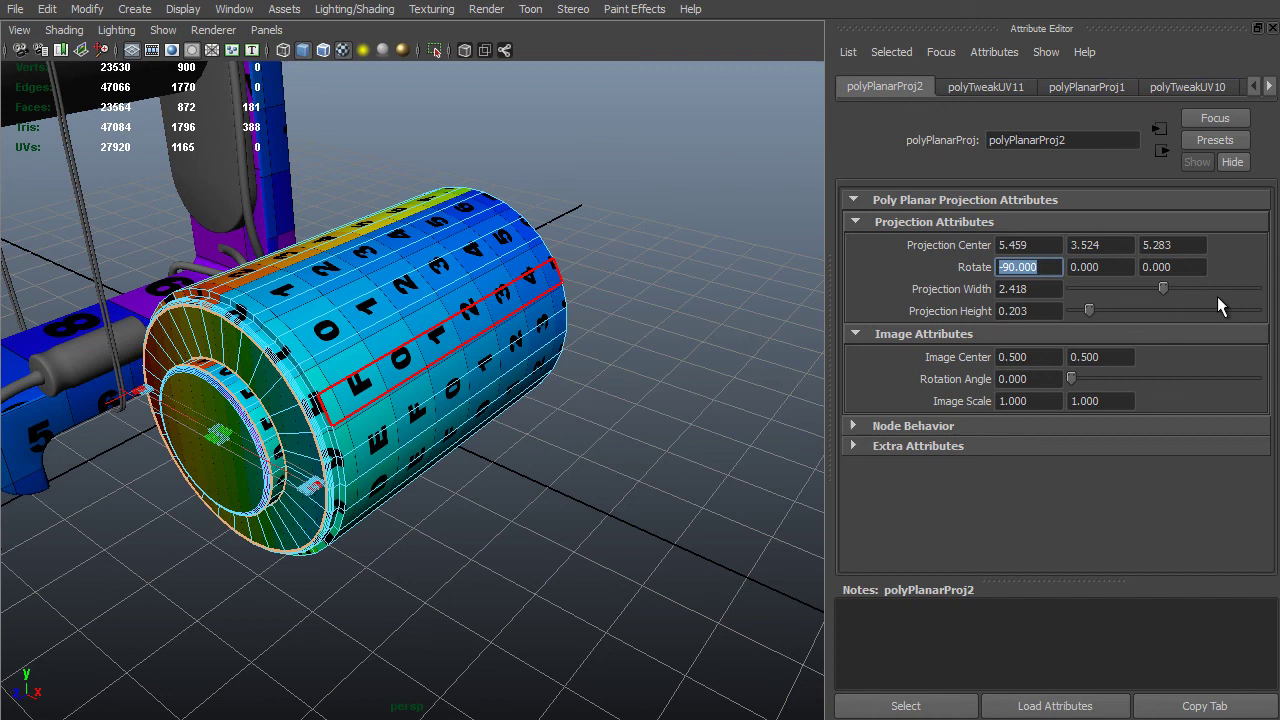
Set the planar projection's X rotation to 0 and its projection height to 2.418, matching the projection width.
text(0)
key(Return)
click(1049, 288)
key(ctrl+c)
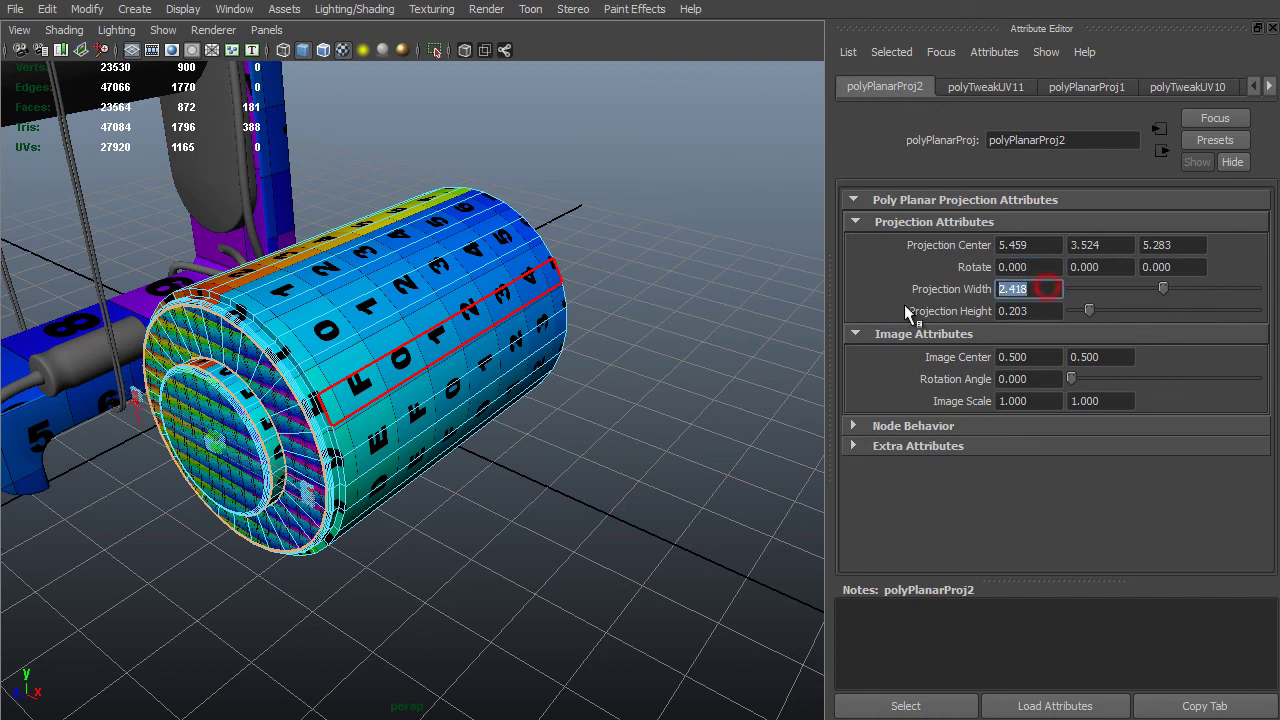
click(1053, 311)
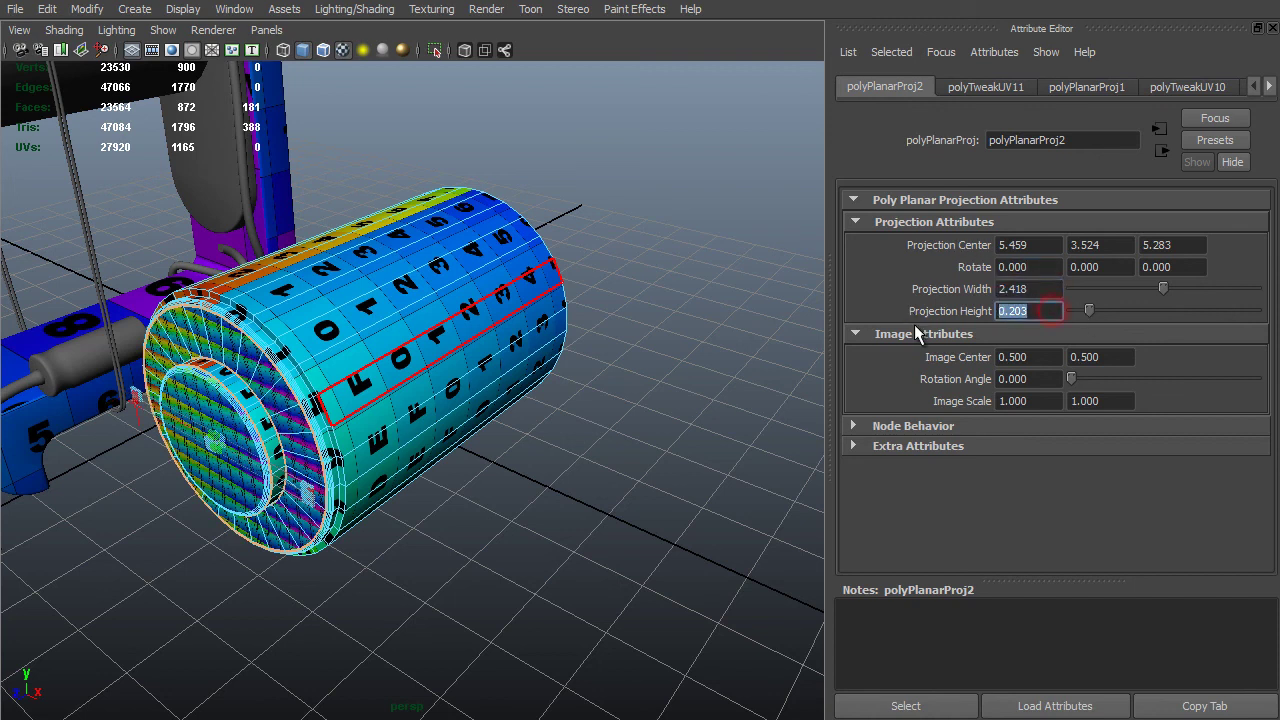
key(ctrl+v)
key(Return)
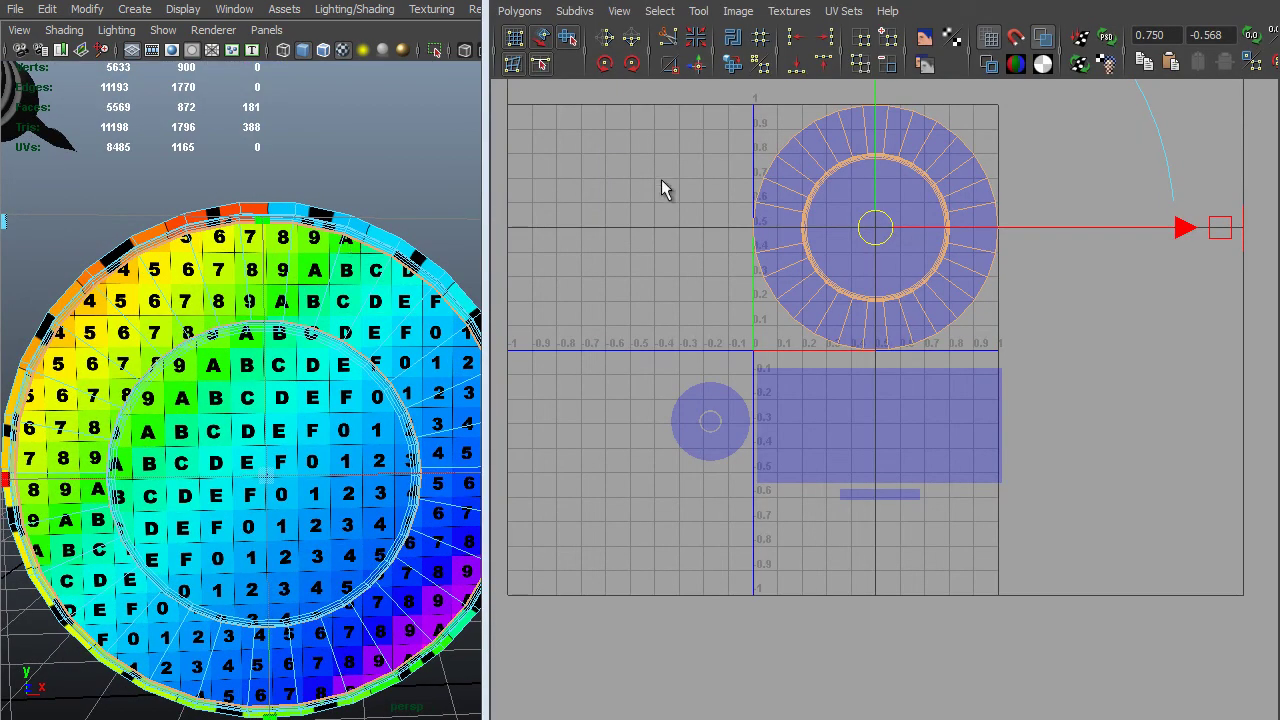
Scale the coil end cap's UV shell down to about one third, matching its checker size to the cylinder body.
key(r)
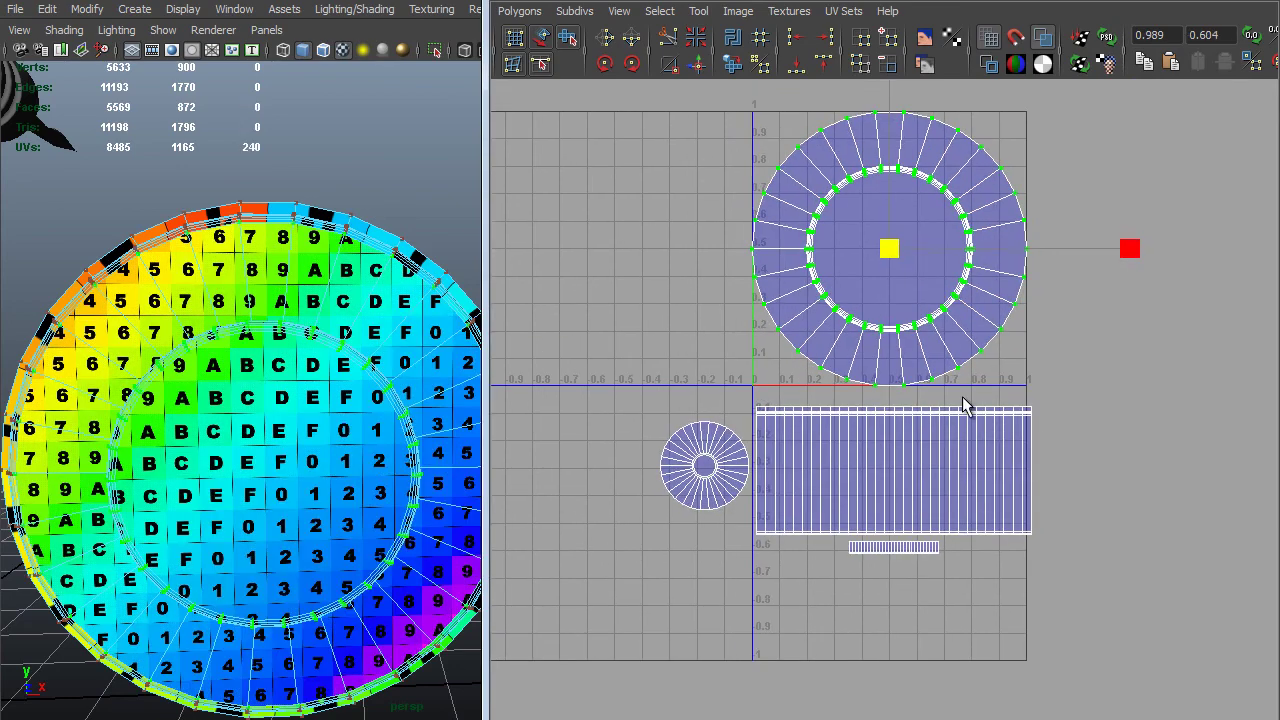
middle_drag(984, 339, 866, 366)
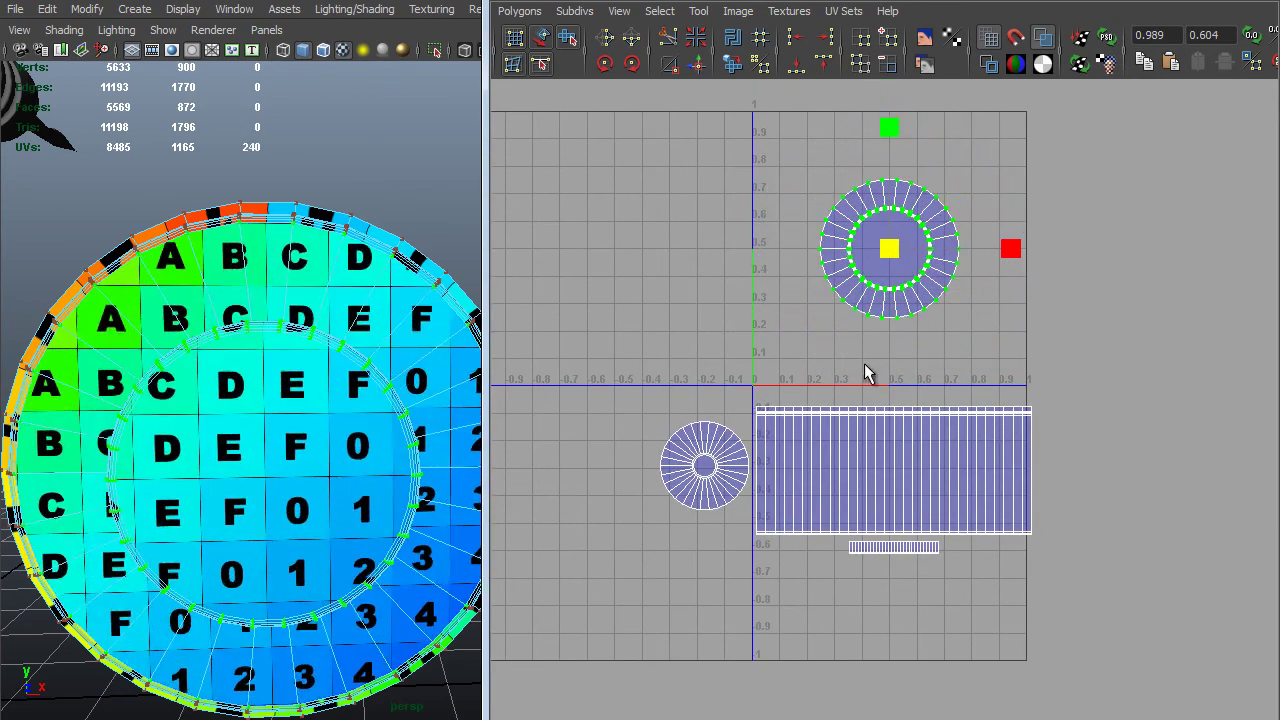
alt+drag(450, 350, 380, 440)
alt+right_drag(380, 441, 434, 508)
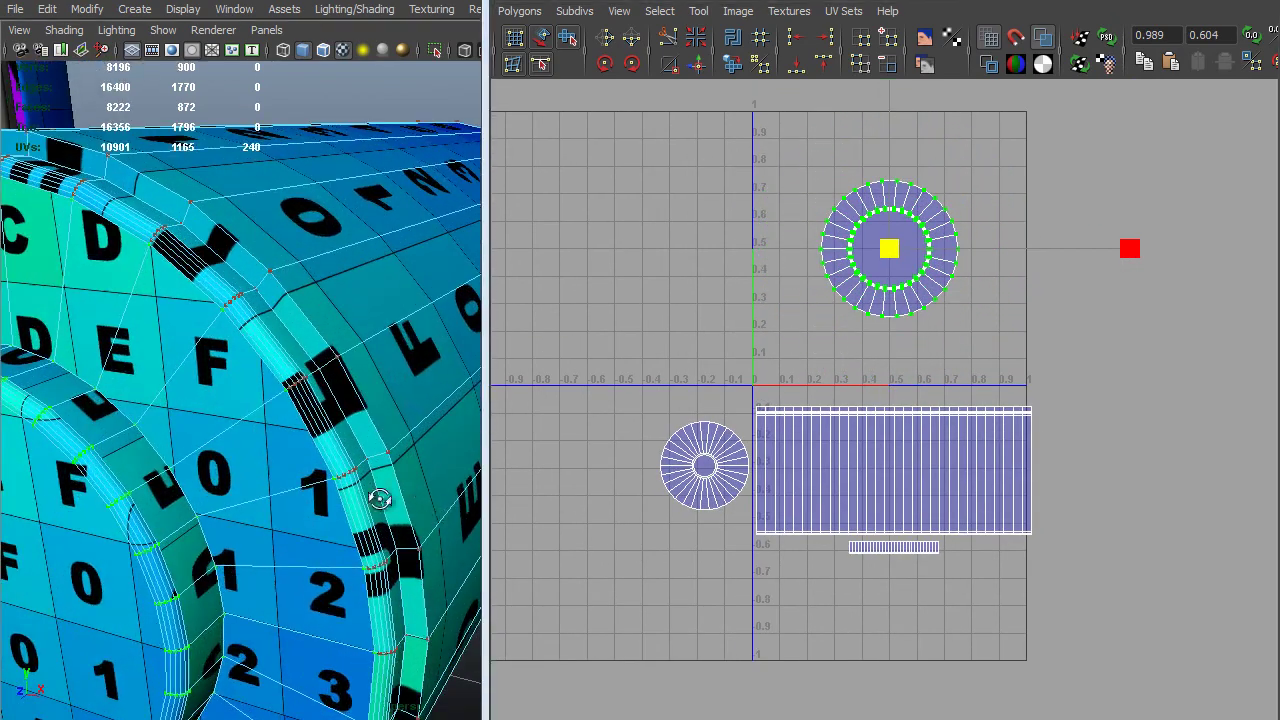
alt+drag(380, 497, 320, 486)
middle_drag(1114, 272, 1035, 289)
alt+drag(322, 362, 465, 345)
Move the scaled end cap UV shell out of the 0–1 space and place it beside the cylinder body shell's right edge.
key(w)
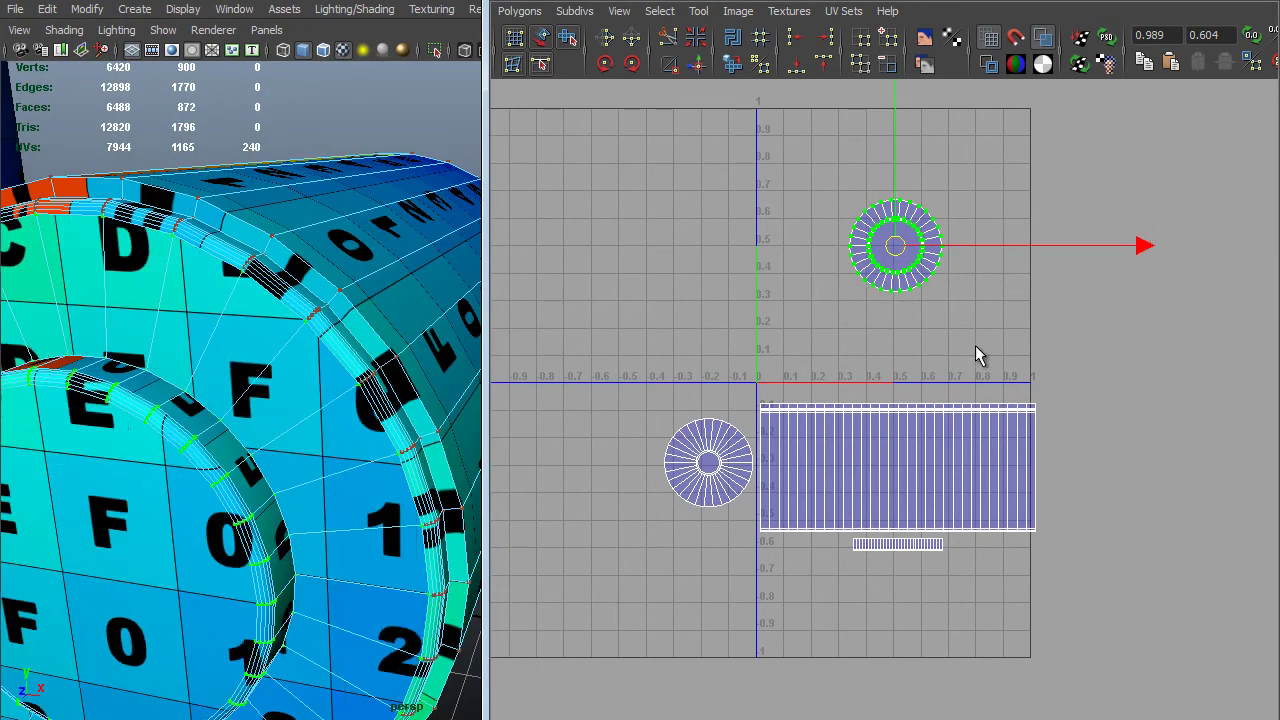
middle_drag(977, 357, 1159, 572)
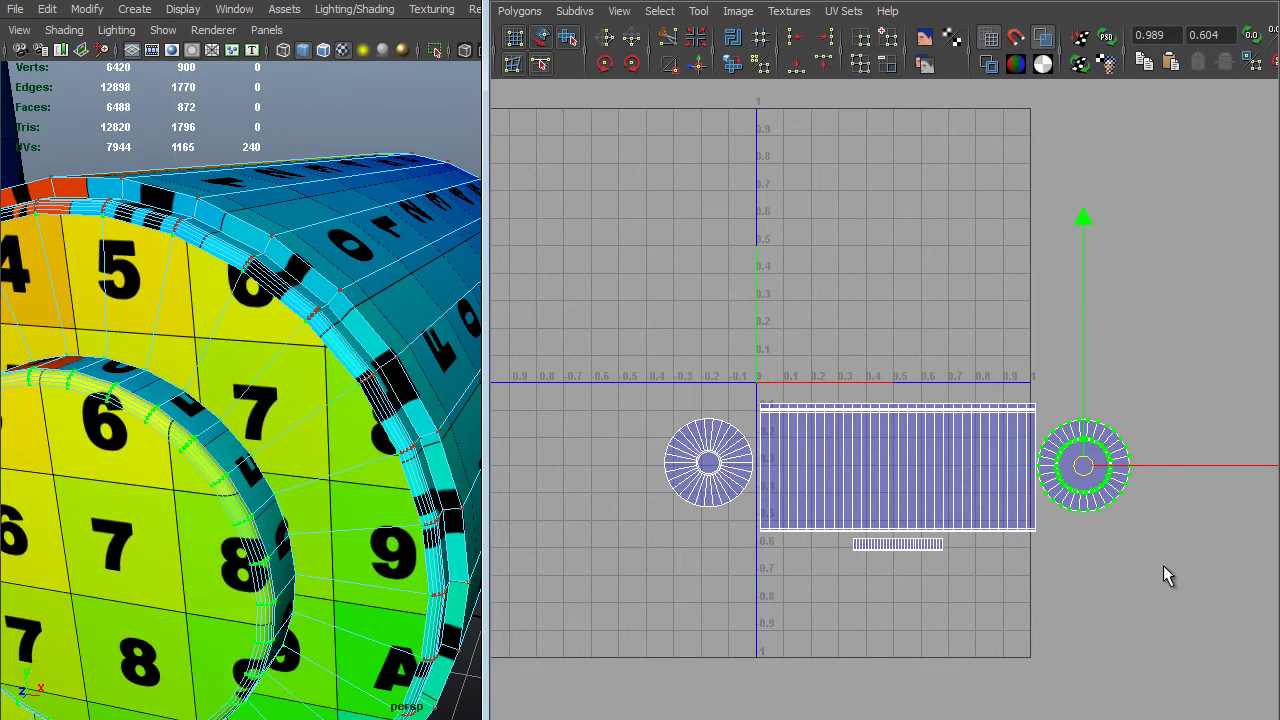
scroll(597, 468, up, 1)
alt+drag(396, 444, 150, 472)
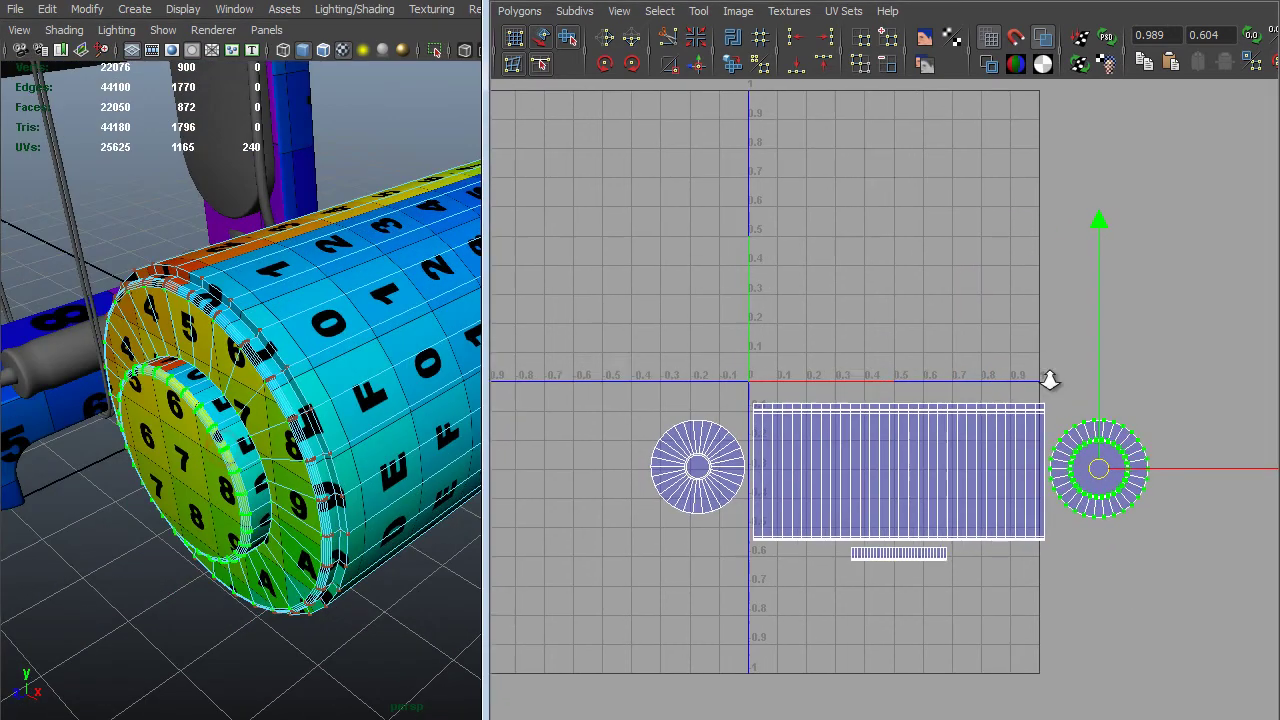
Select the thin rim strip shell along the cylinder body's upper edge and scale it horizontally to about 0.73 of its width.
scroll(1100, 427, up, 2)
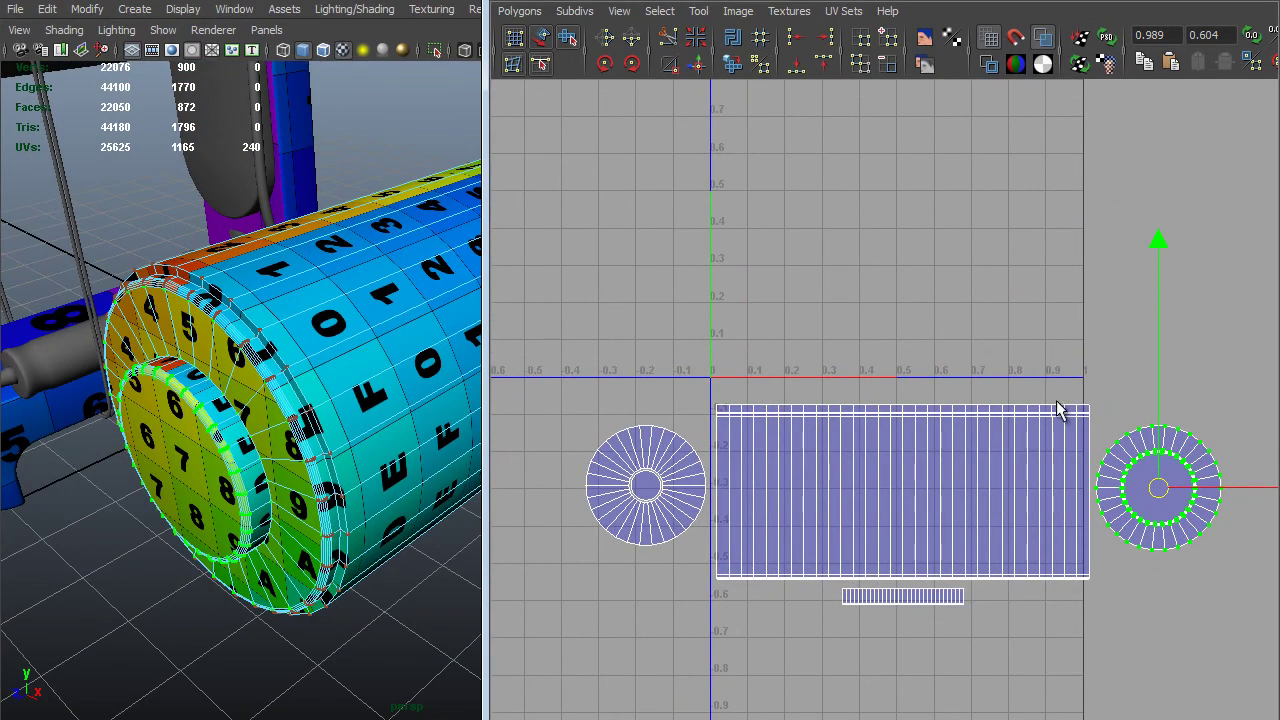
scroll(1085, 412, up, 2)
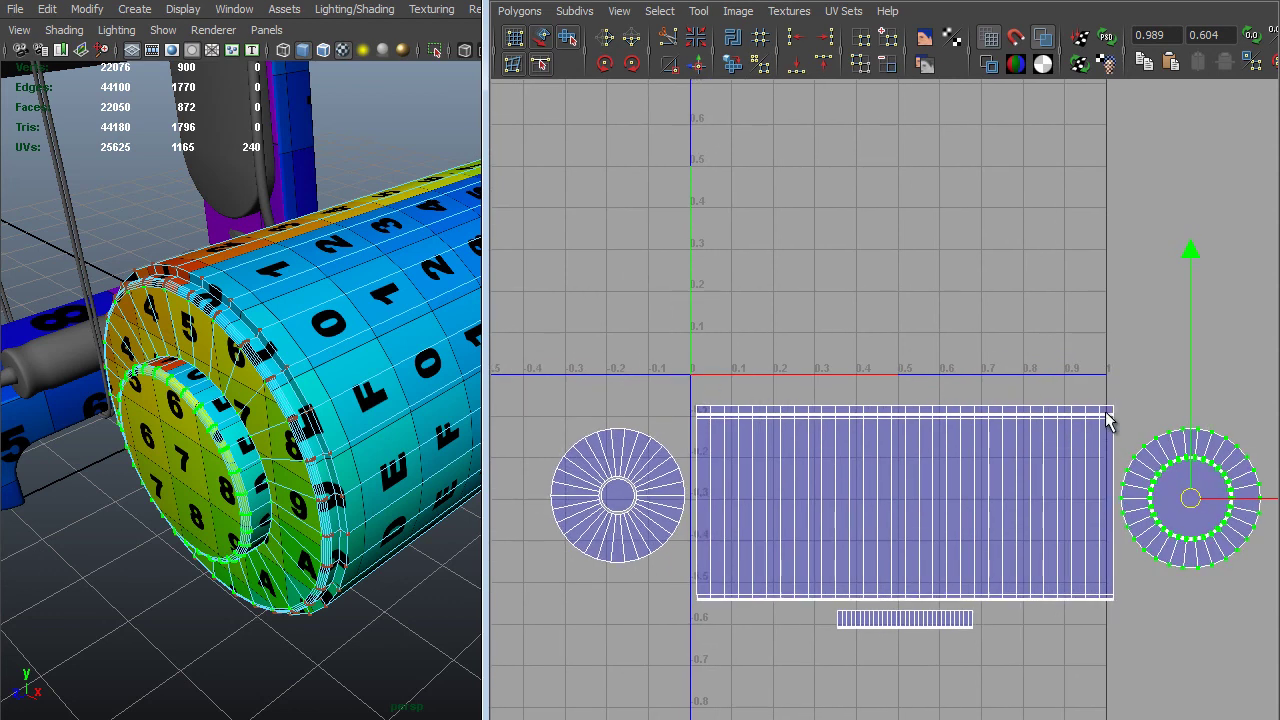
right_drag(1062, 414, 1112, 412)
click(1112, 408)
scroll(1099, 437, up, 1)
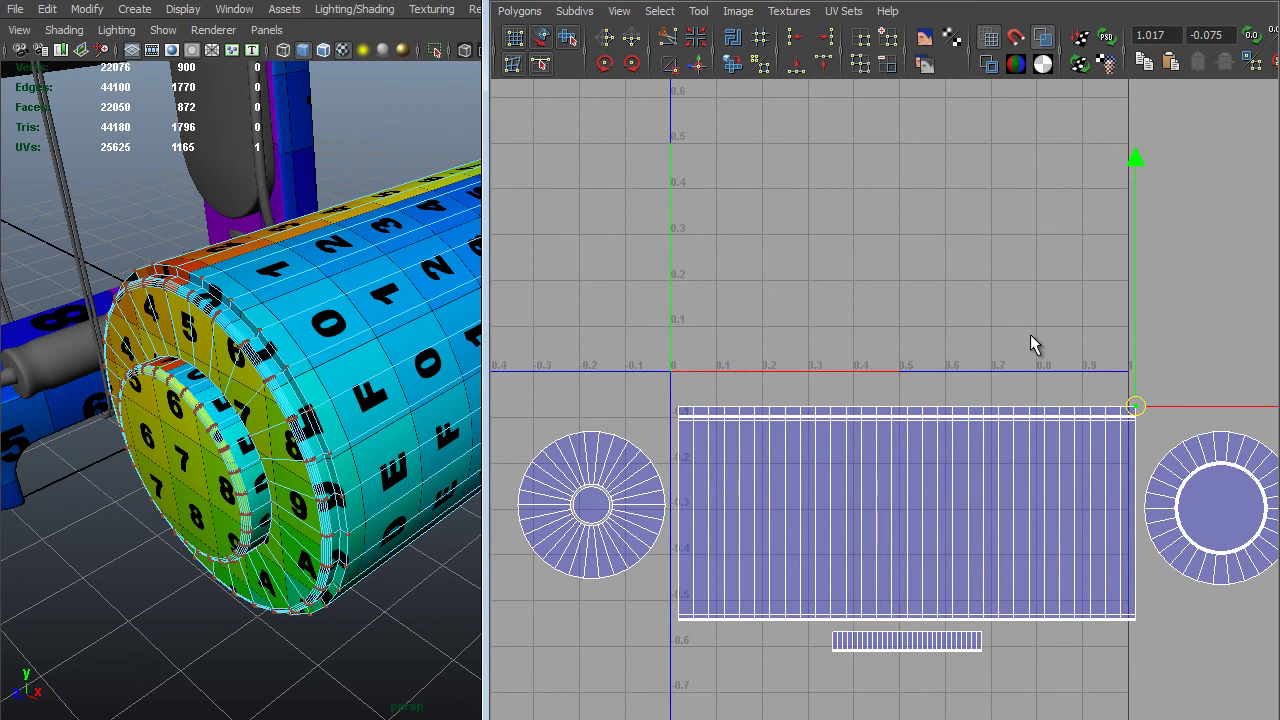
right_drag(966, 309, 1062, 489)
scroll(881, 355, up, 1)
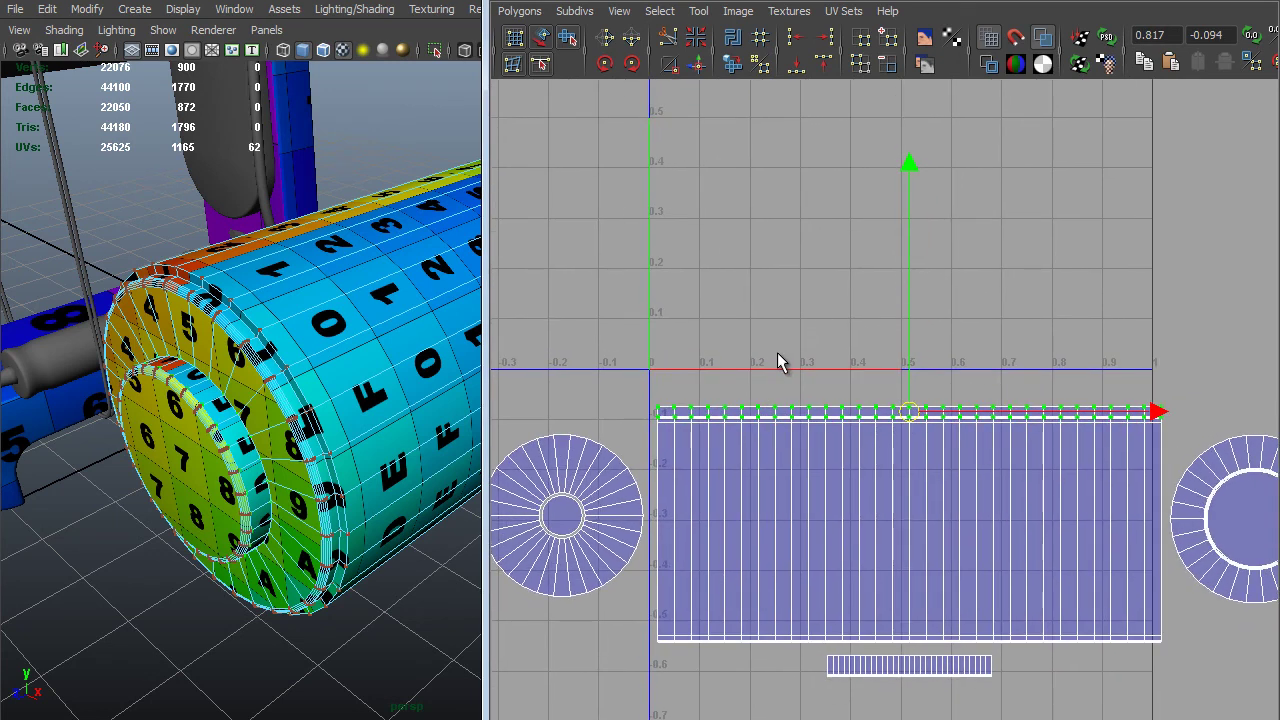
key(r)
scroll(263, 429, up, 5)
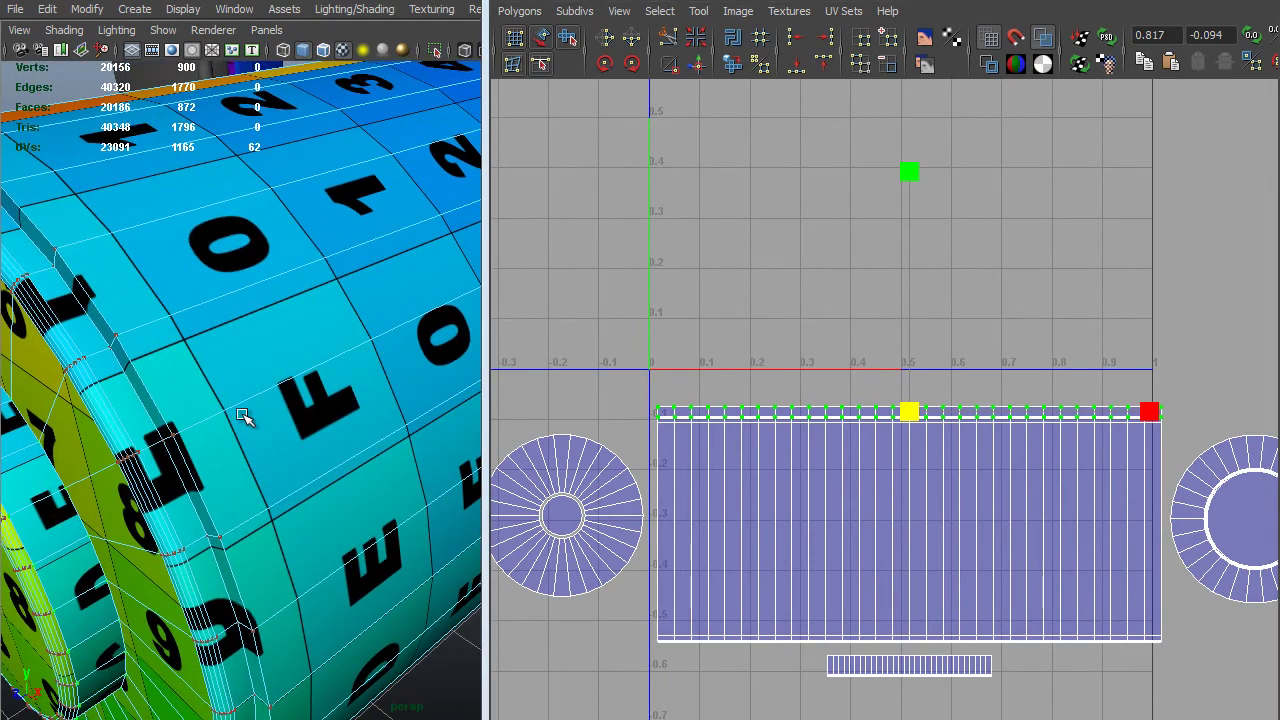
alt+middle_drag(246, 417, 353, 403)
alt+drag(242, 348, 252, 373)
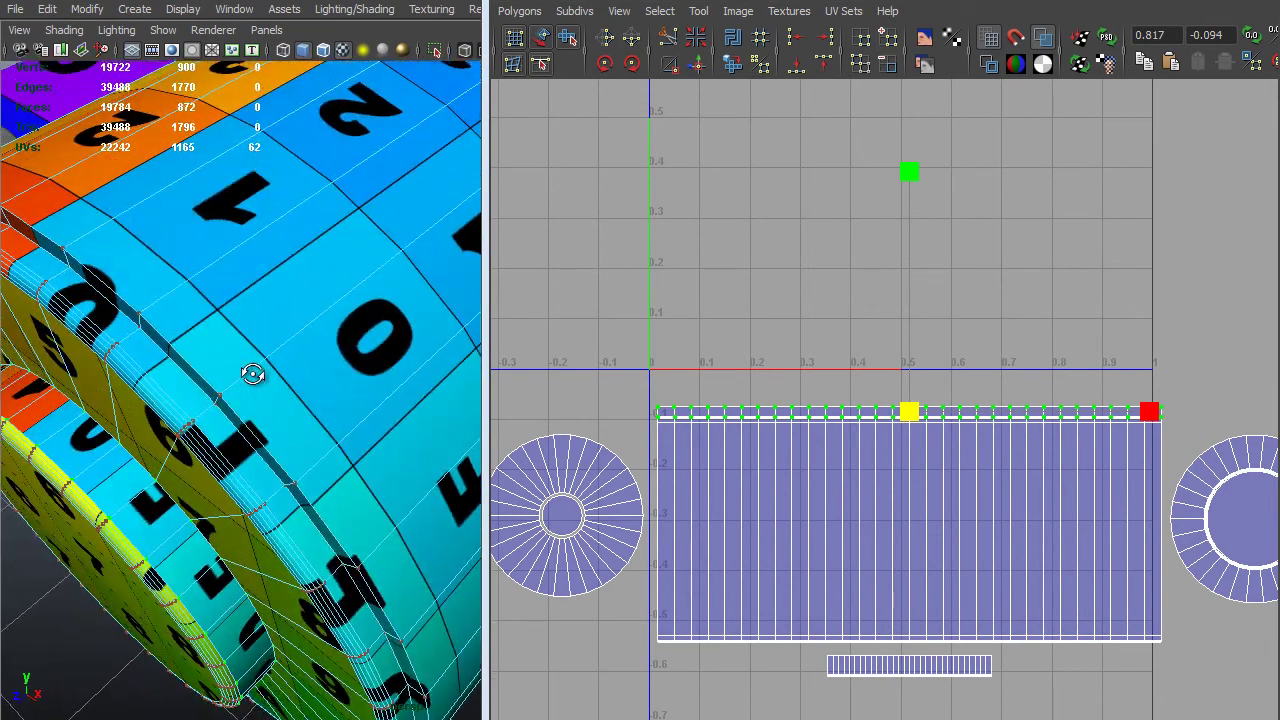
click(1150, 411)
alt+drag(333, 375, 814, 360)
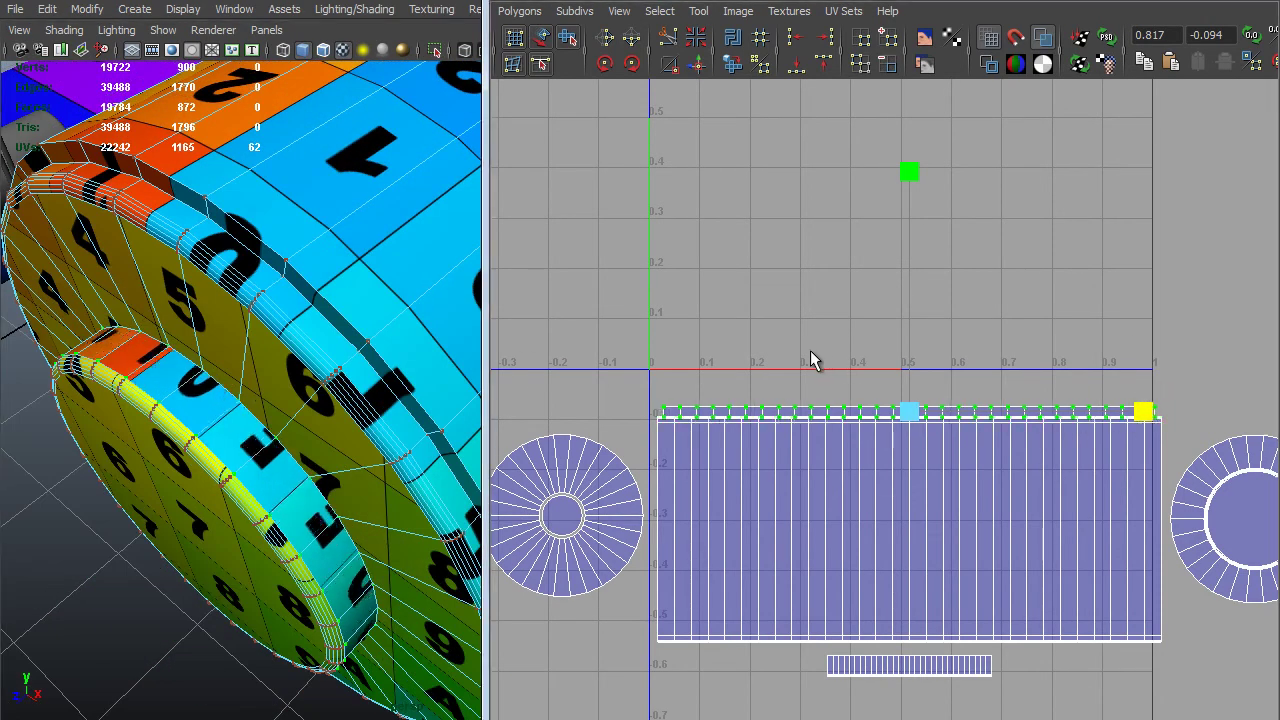
middle_drag(814, 360, 755, 360)
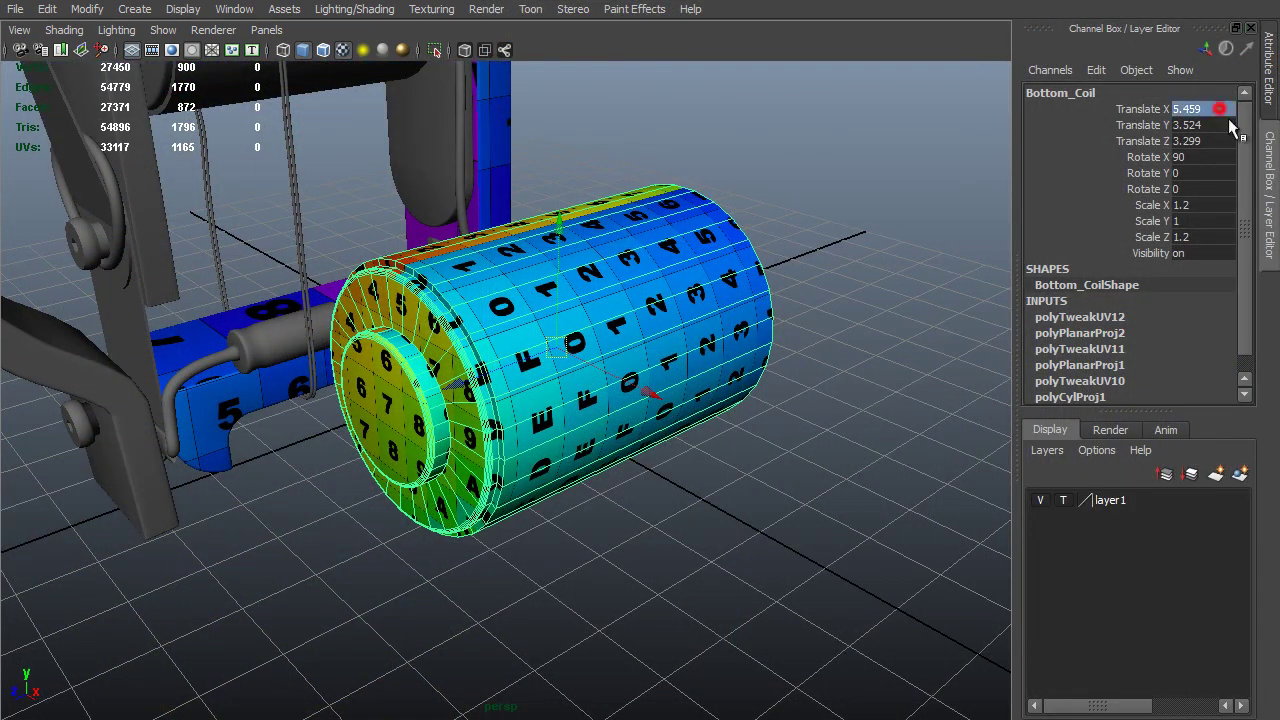
Set Bottom_Coil's Translate X to 0 to put it back inside the tattoo machine frame.
click(1204, 108)
key(Return)
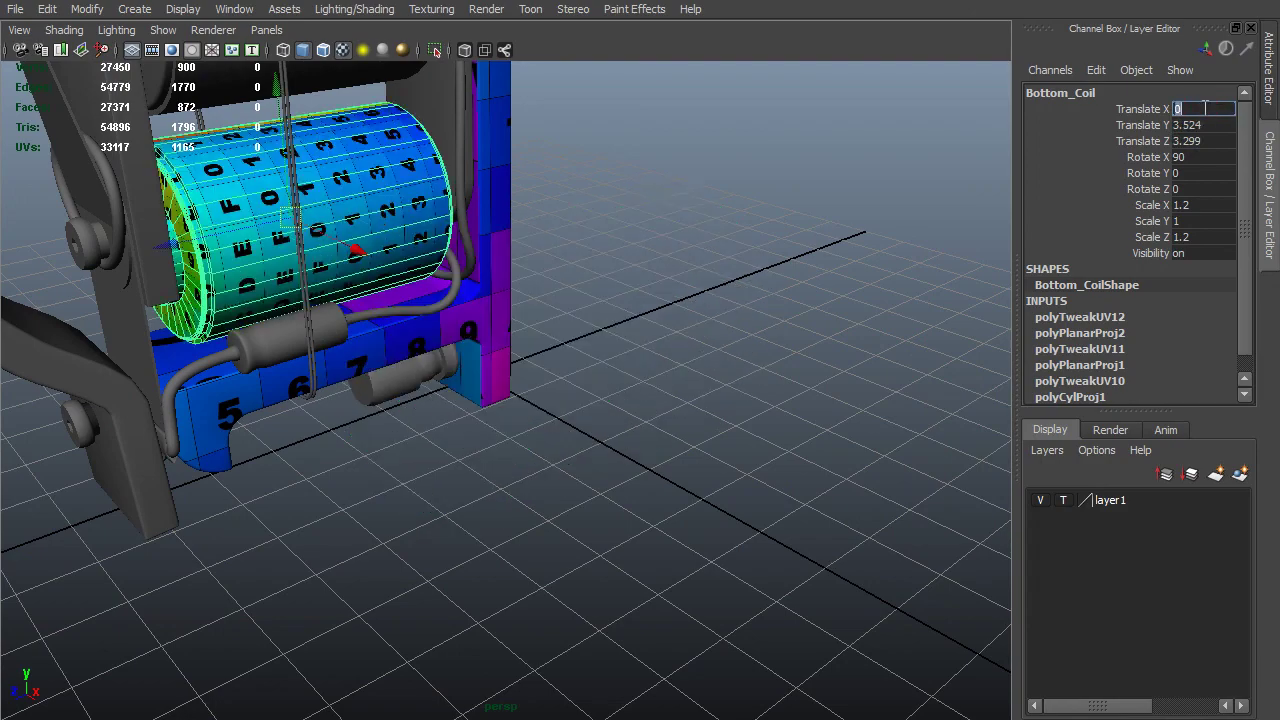
alt+drag(891, 149, 814, 428)
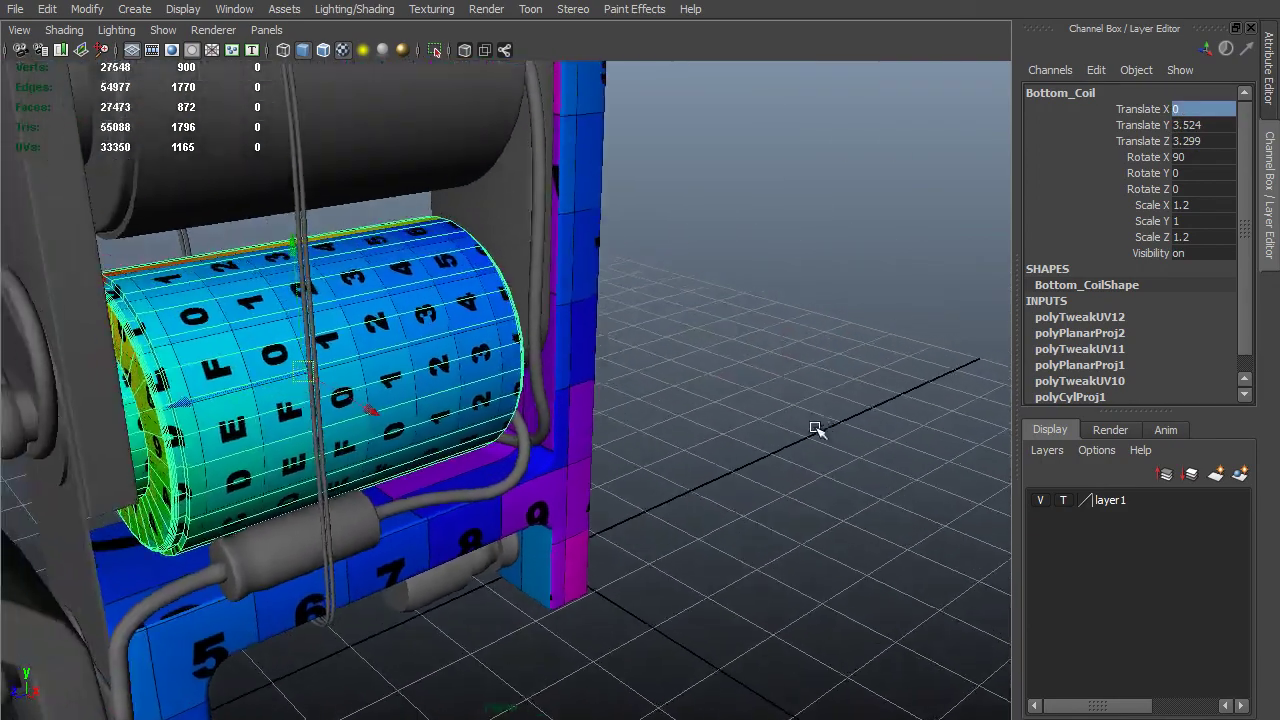
alt+drag(573, 356, 676, 403)
alt+drag(323, 334, 105, 225)
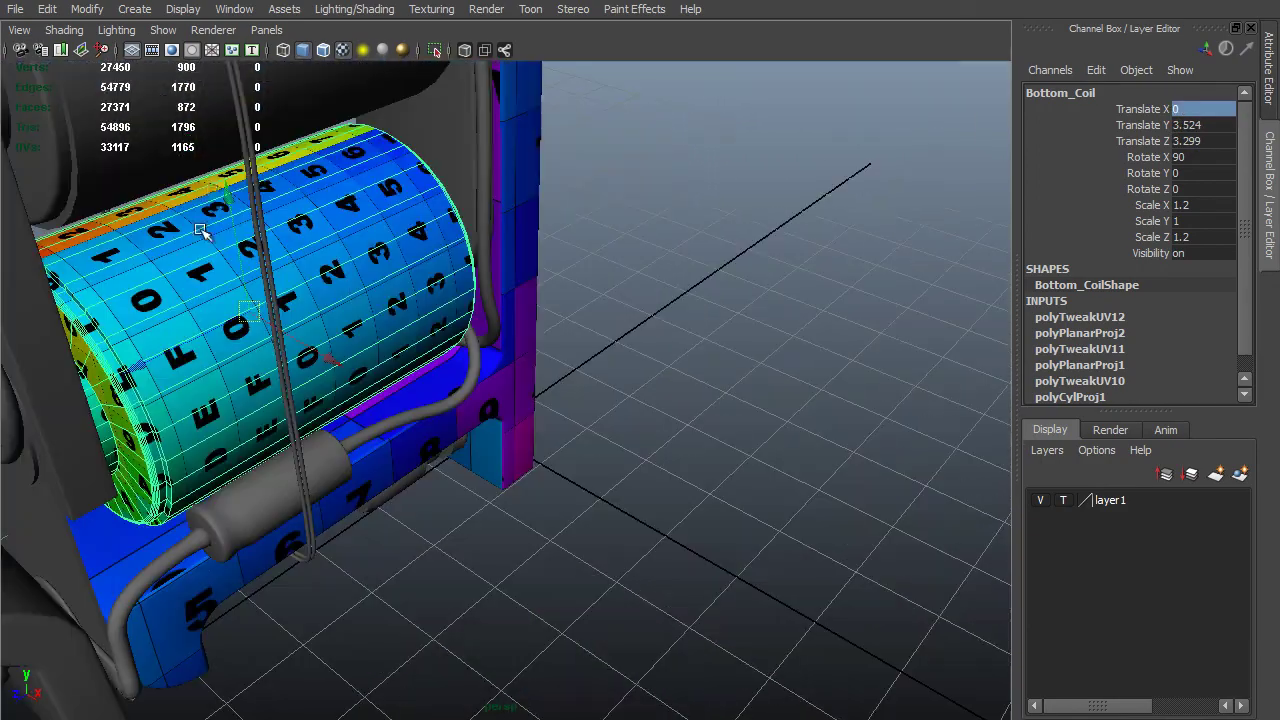
Set Bottom_Coil's Rotate Z to 180 and check the coil from around the model.
click(1150, 157)
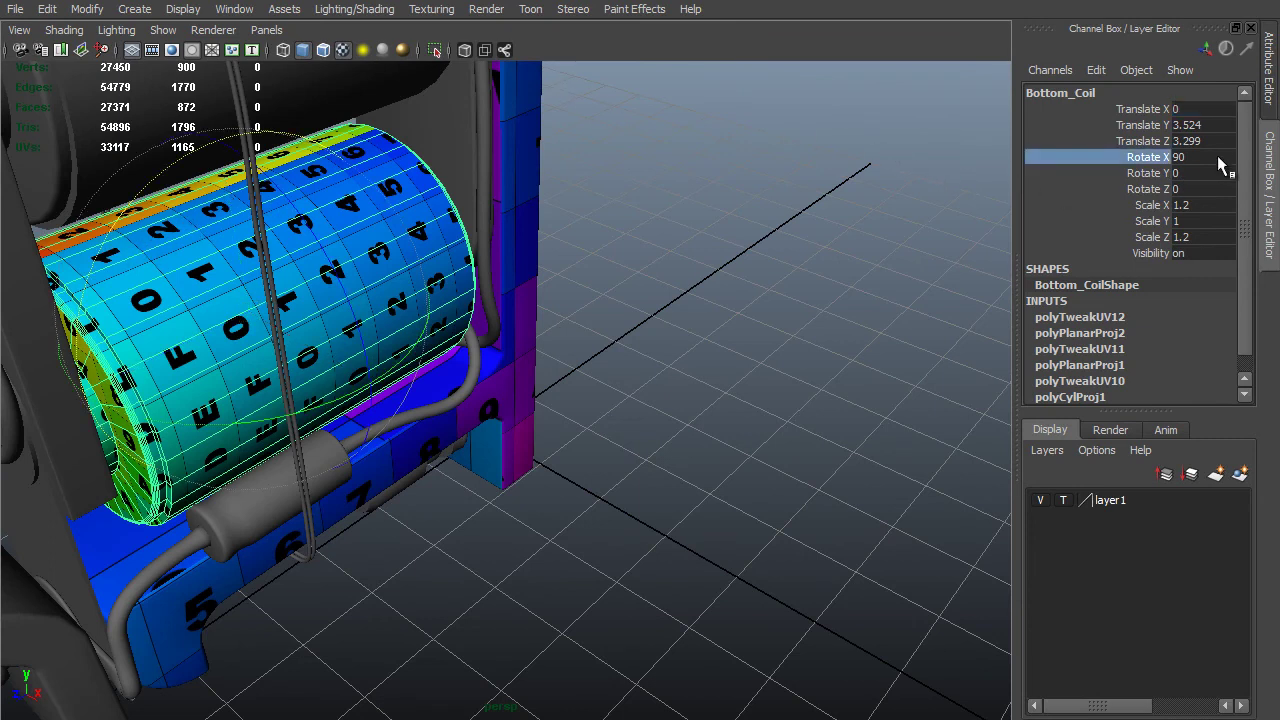
click(1155, 174)
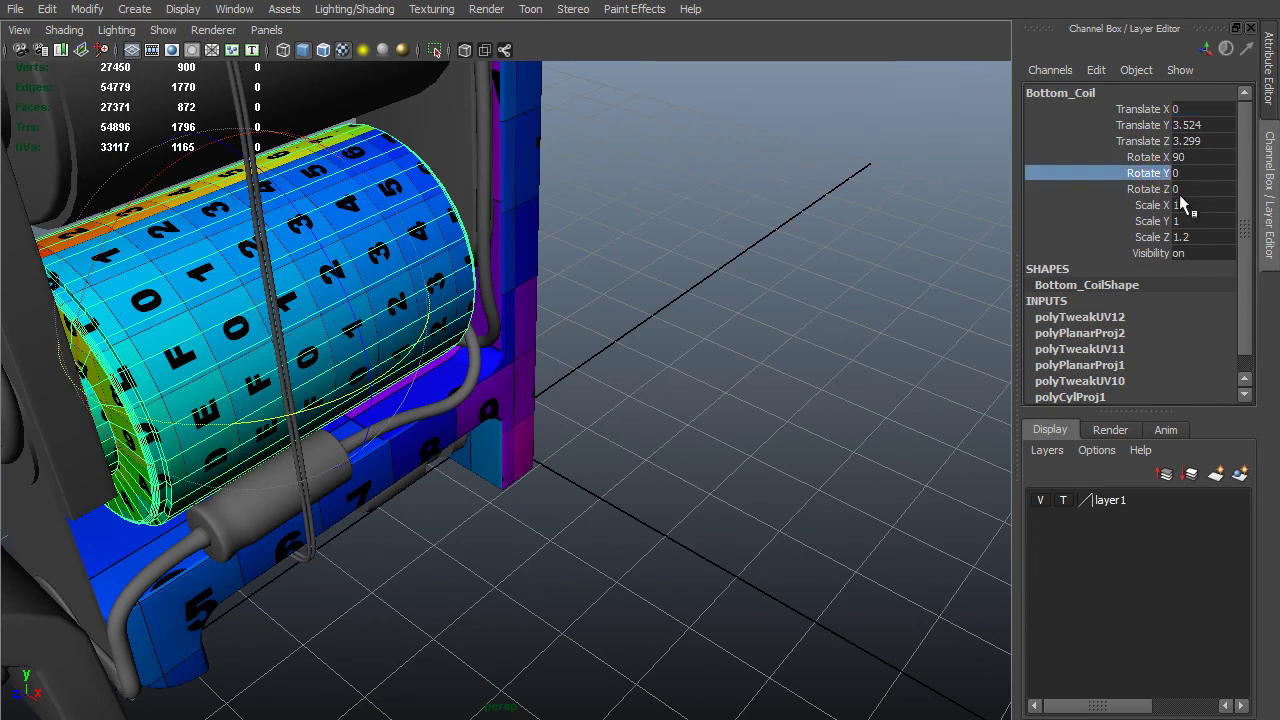
click(1148, 189)
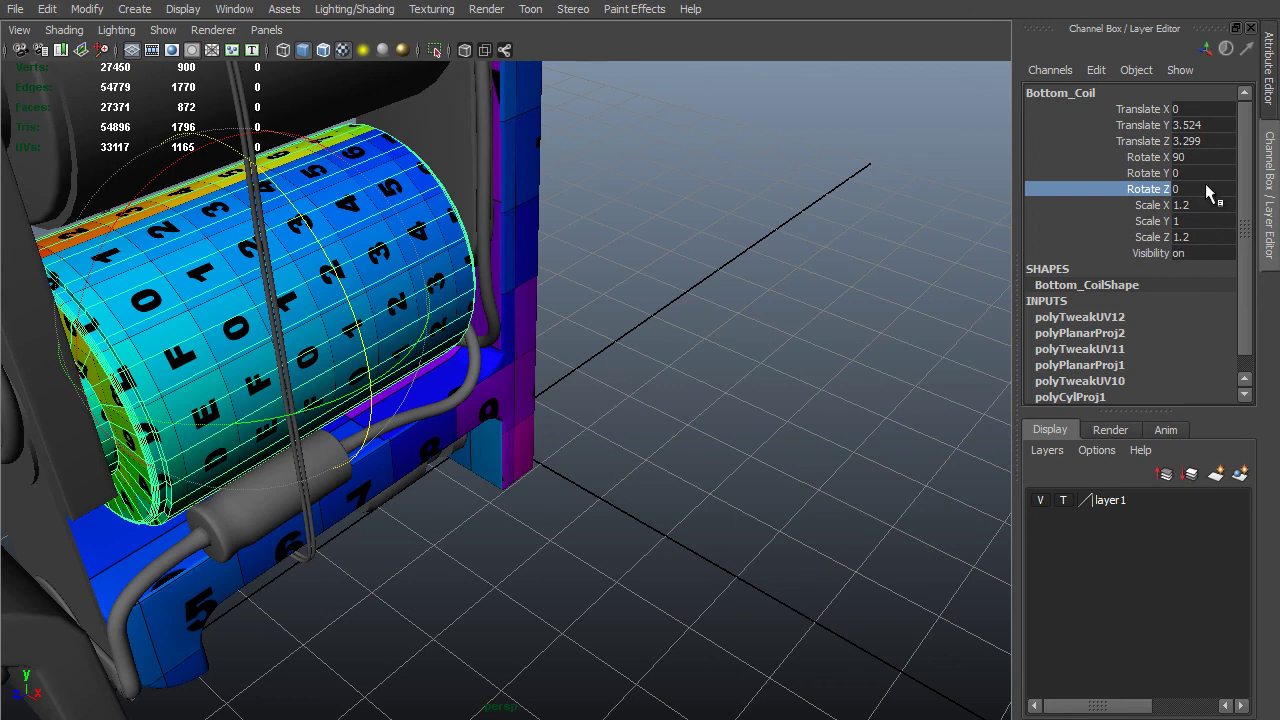
click(1207, 187)
key(Return)
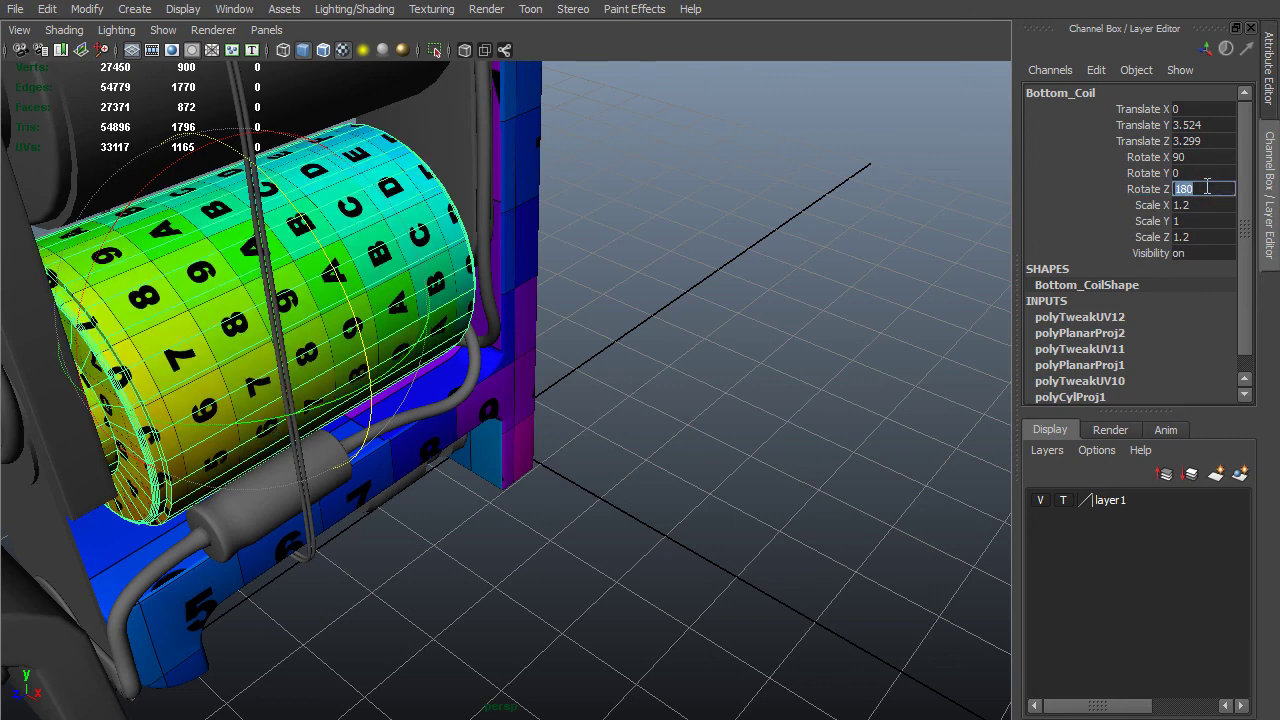
alt+drag(218, 450, 290, 473)
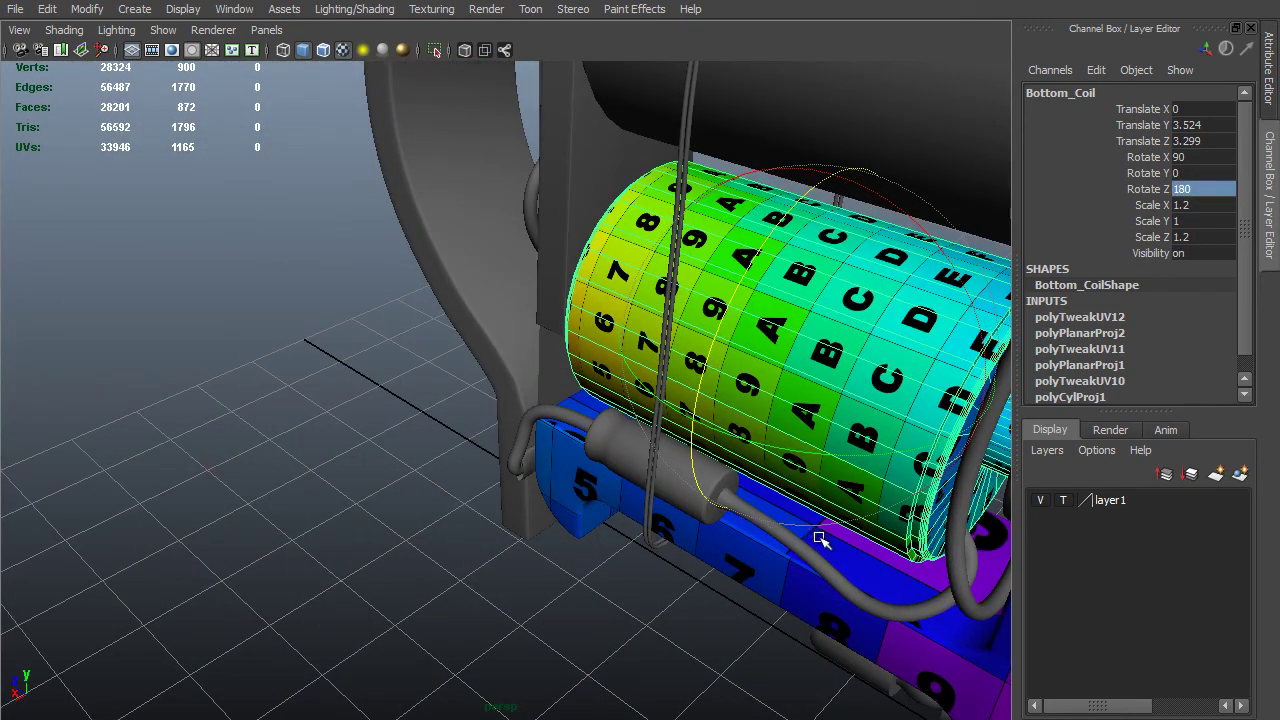
alt+drag(818, 538, 657, 383)
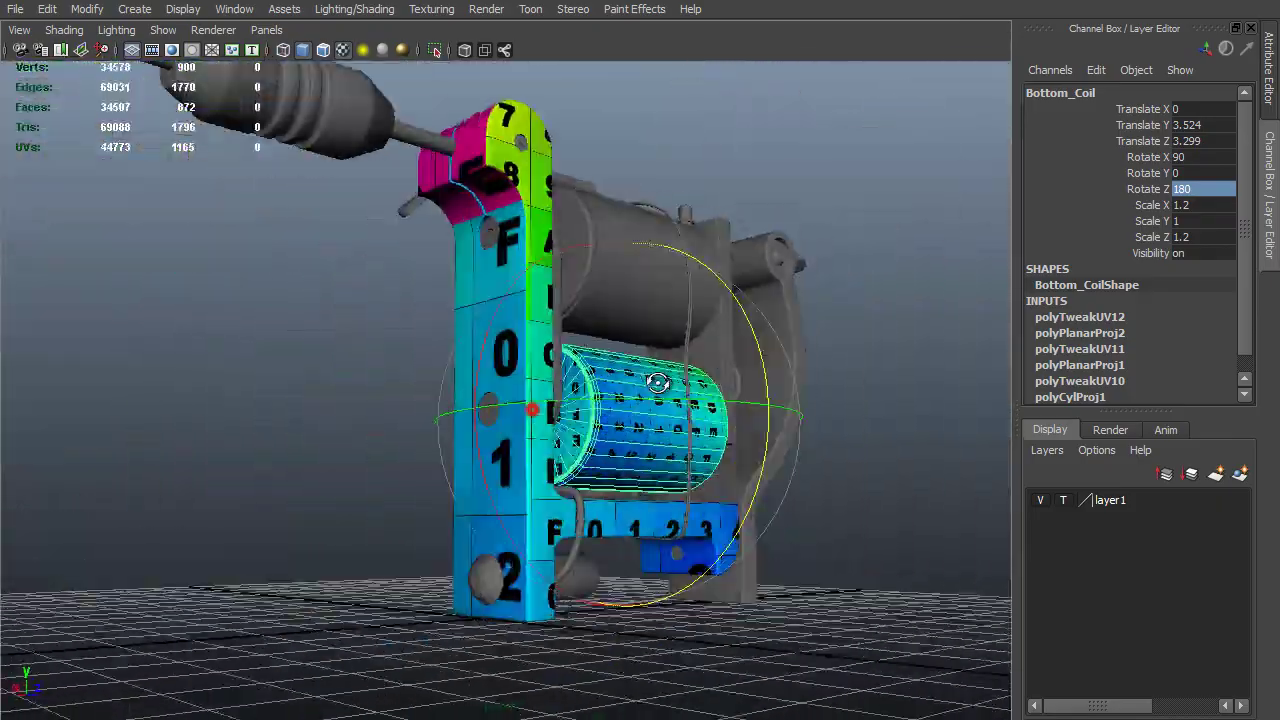
Select all of the coil's UVs and scale them uniformly to about half size to match the frame's checker size.
drag(1197, 180, 908, 577)
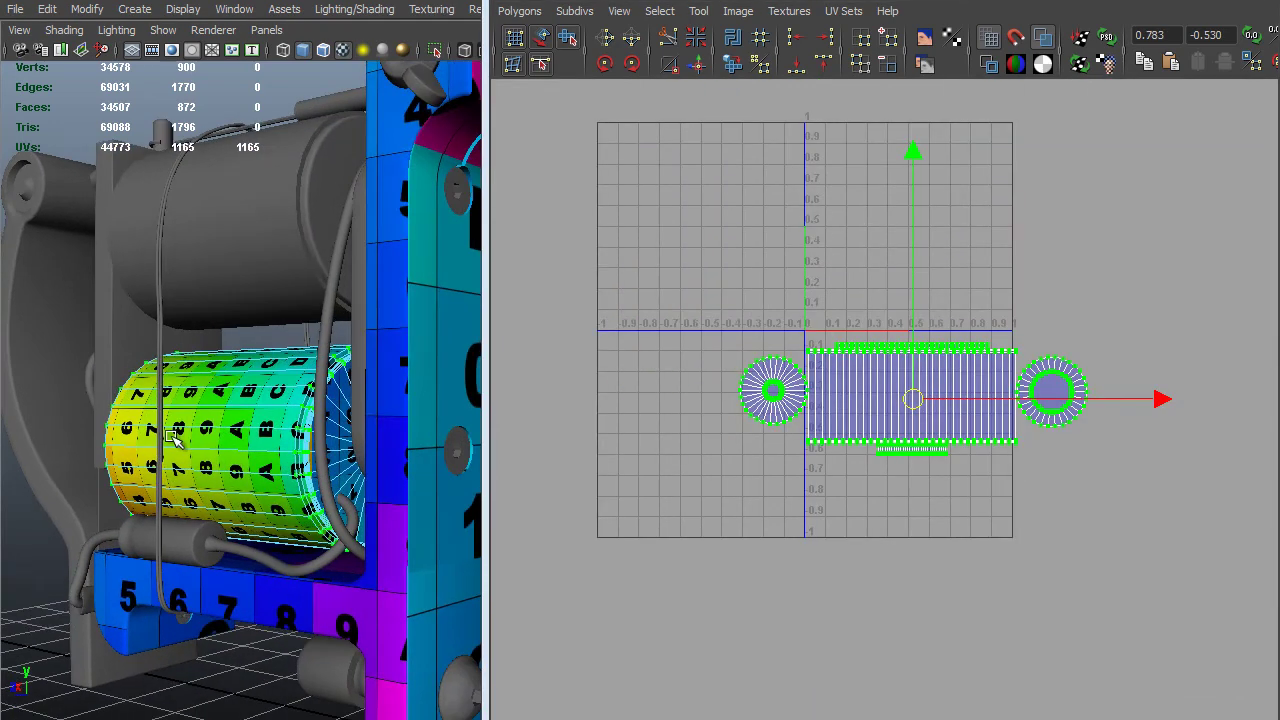
scroll(360, 515, up, 5)
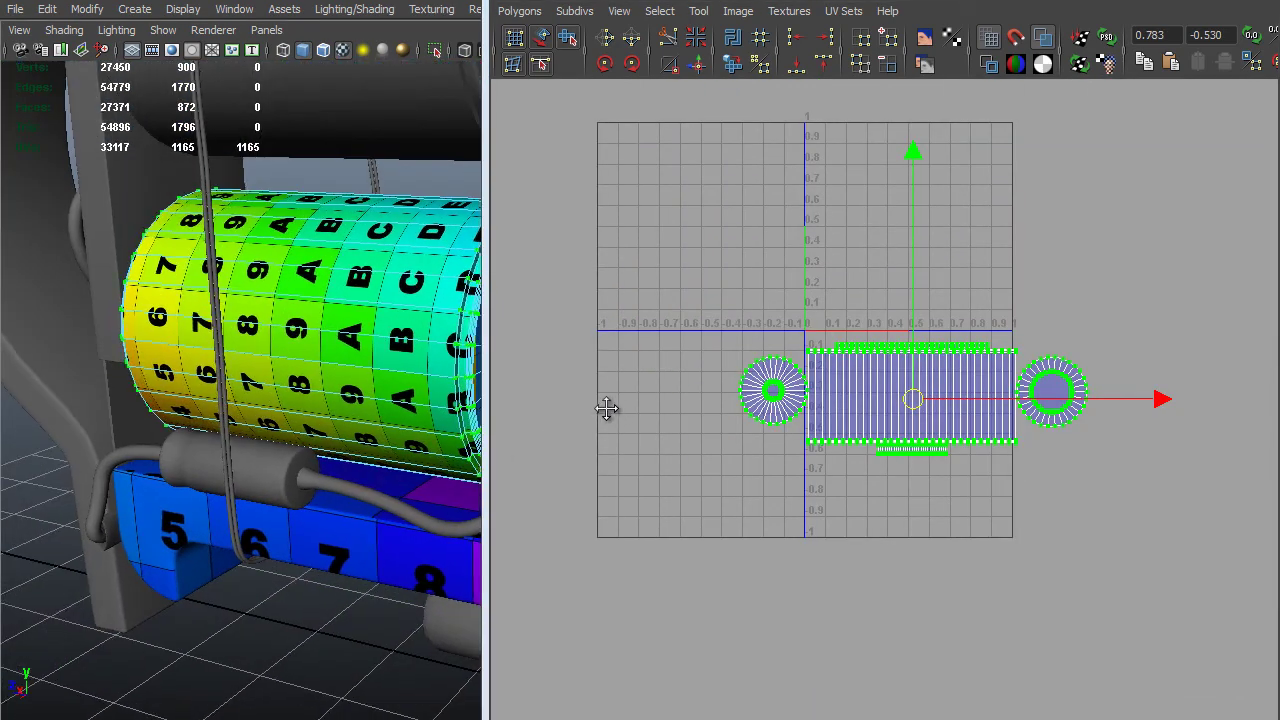
key(r)
scroll(315, 533, up, 1)
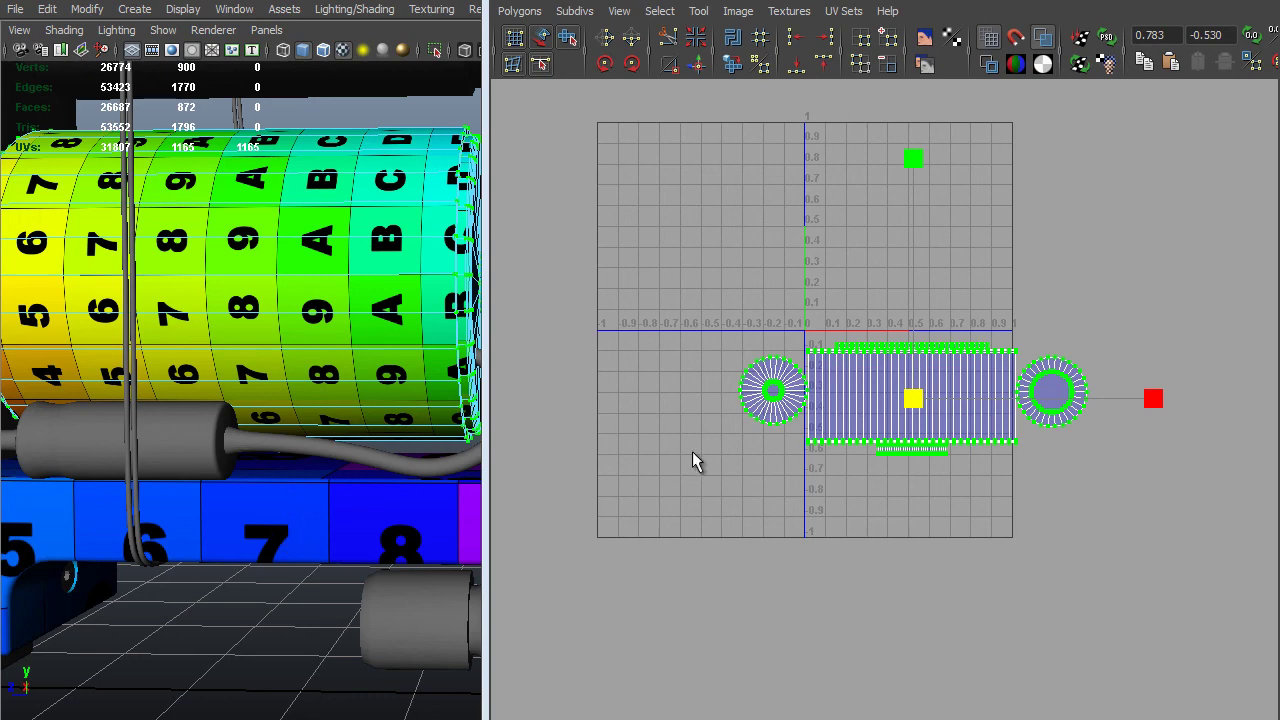
alt+drag(362, 444, 271, 464)
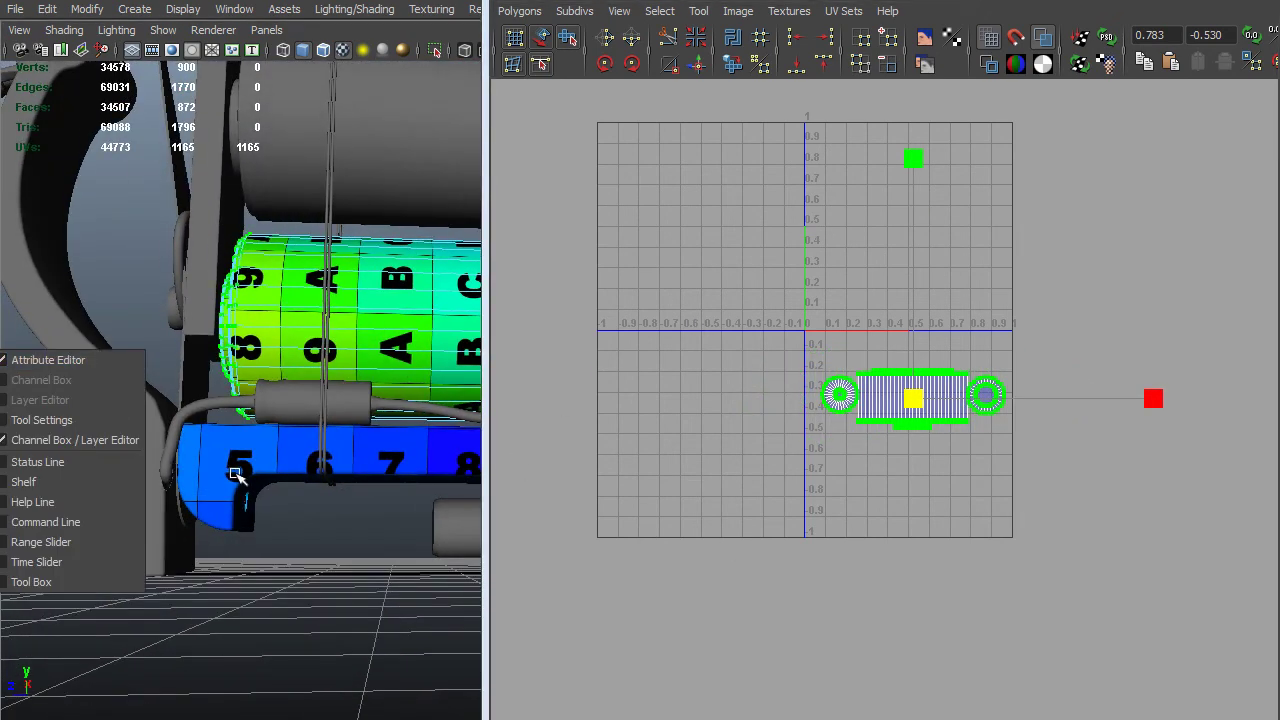
Add the checkered frame to the selection and move the coil's UV shells below the frame's UV layout.
shift+click(236, 474)
alt+right_drag(905, 385, 1020, 423)
alt+middle_drag(994, 370, 987, 393)
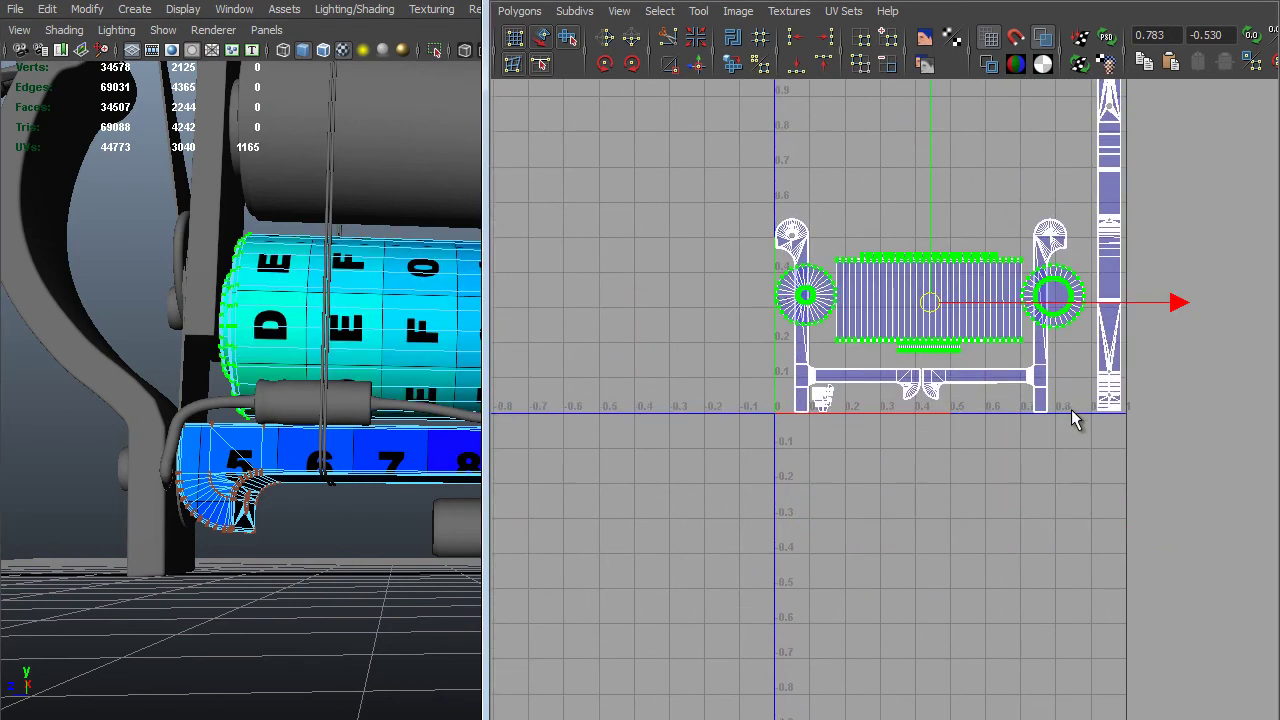
middle_drag(1076, 418, 1055, 414)
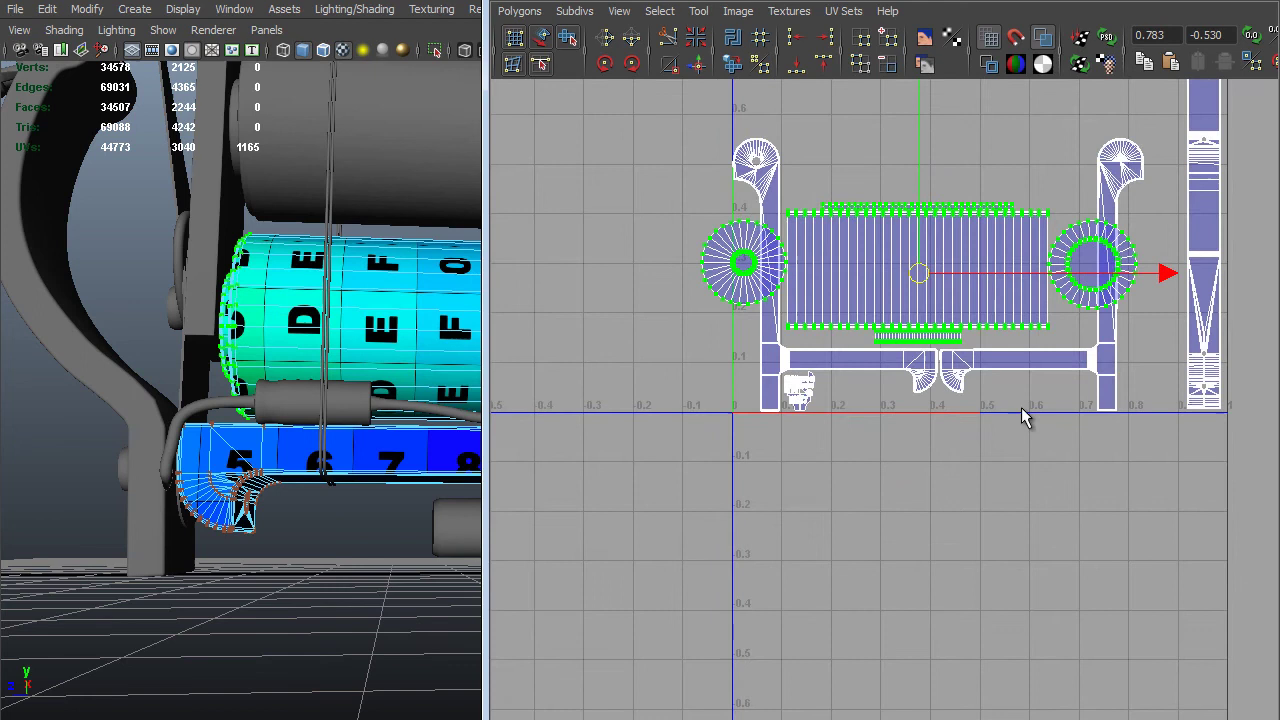
middle_drag(1021, 408, 1062, 719)
Select the round end cap shell left of the cylinder body and move it toward the other round cap.
alt+middle_drag(1025, 577, 965, 519)
alt+right_drag(965, 519, 983, 466)
alt+middle_drag(983, 466, 1133, 319)
scroll(1130, 322, up, 2)
drag(749, 273, 995, 475)
alt+middle_drag(1117, 466, 855, 532)
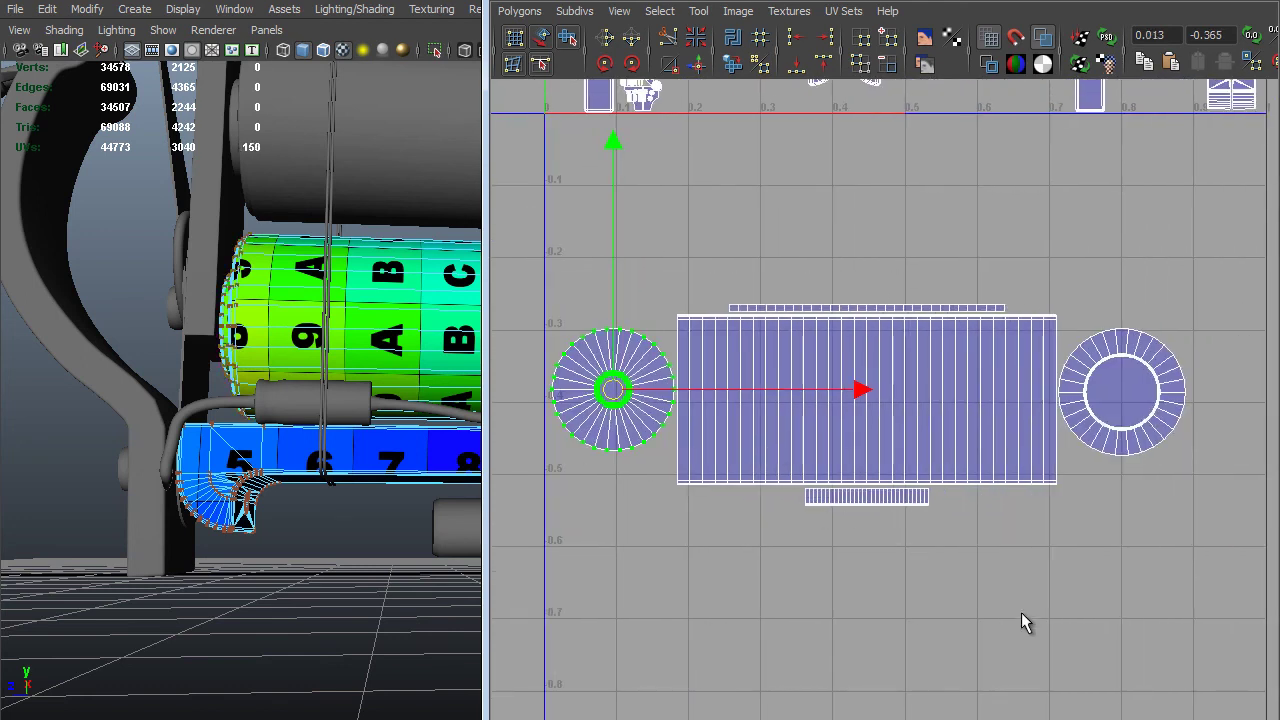
middle_drag(1021, 612, 1279, 719)
alt+middle_drag(1265, 230, 1164, 213)
Select both round end cap shells and shift them vertically beside the cylinder body shell.
drag(1170, 151, 957, 719)
scroll(1046, 300, up, 2)
click(1046, 205)
middle_drag(1171, 225, 1186, 168)
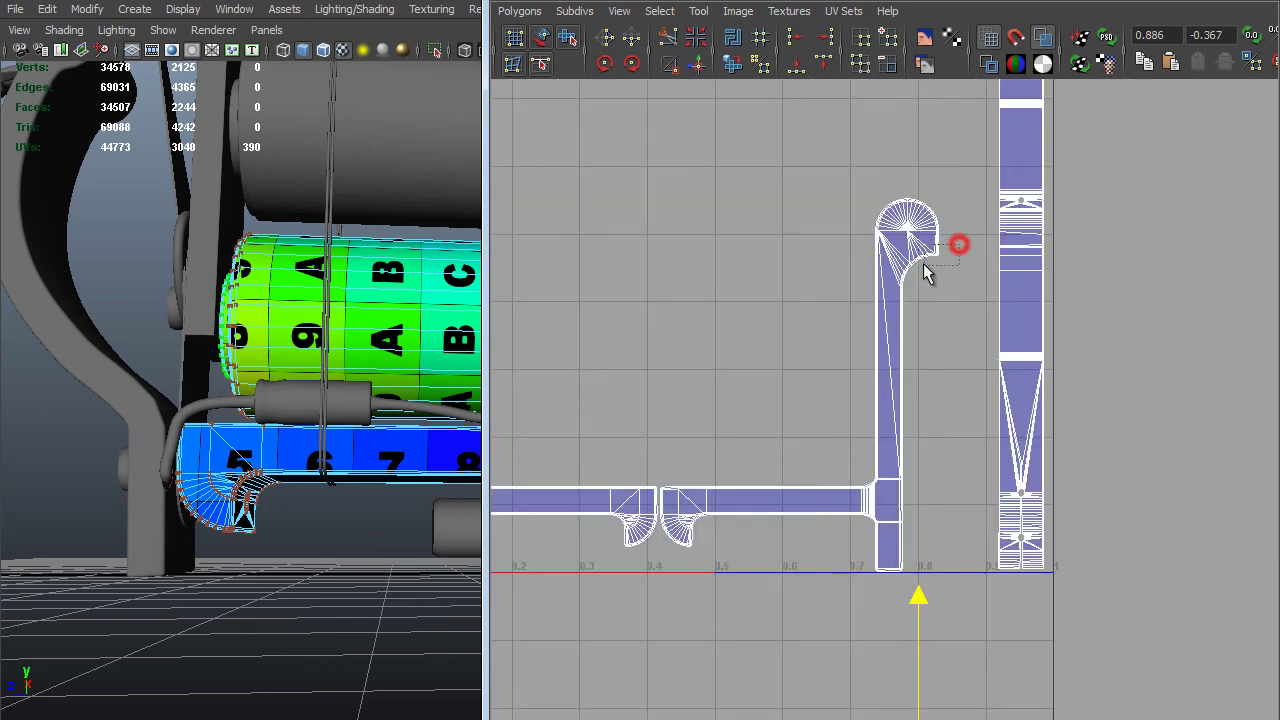
Select the frame's right-hand L-shaped UV shell and move it horizontally up against the tall strip shell.
click(930, 260)
right_click(930, 262)
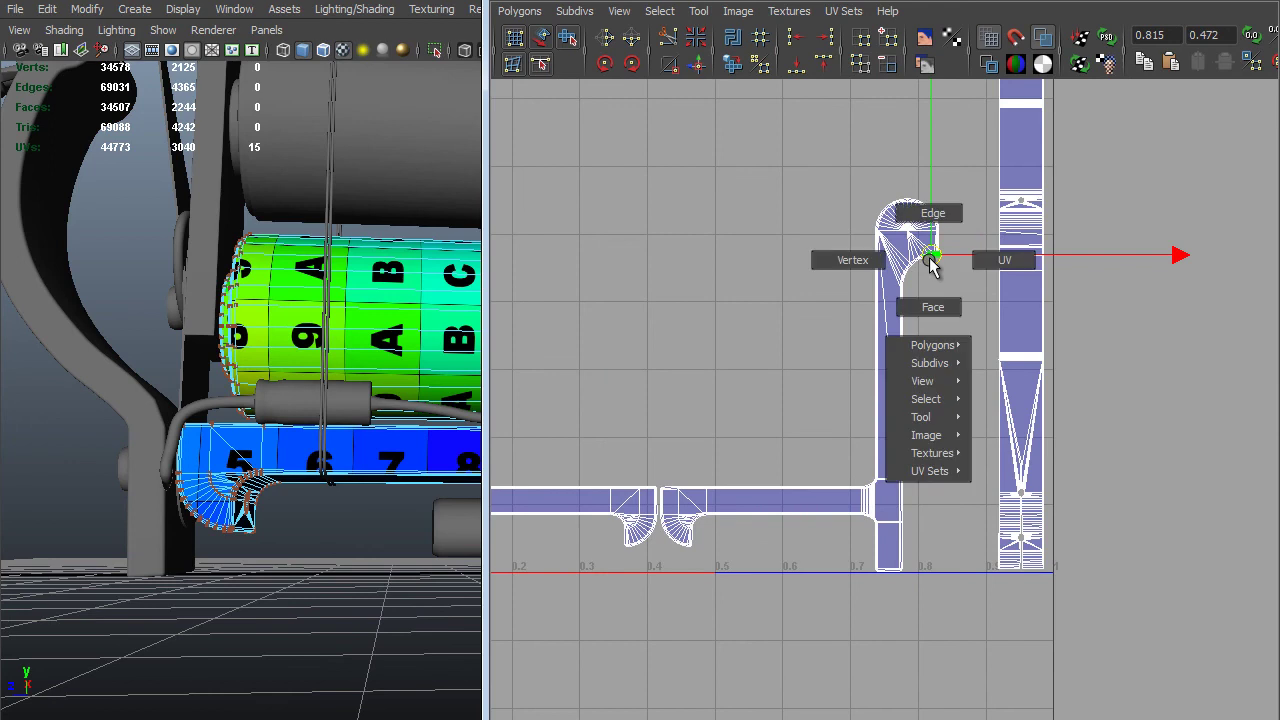
right_drag(930, 257, 1025, 432)
alt+middle_drag(933, 413, 995, 433)
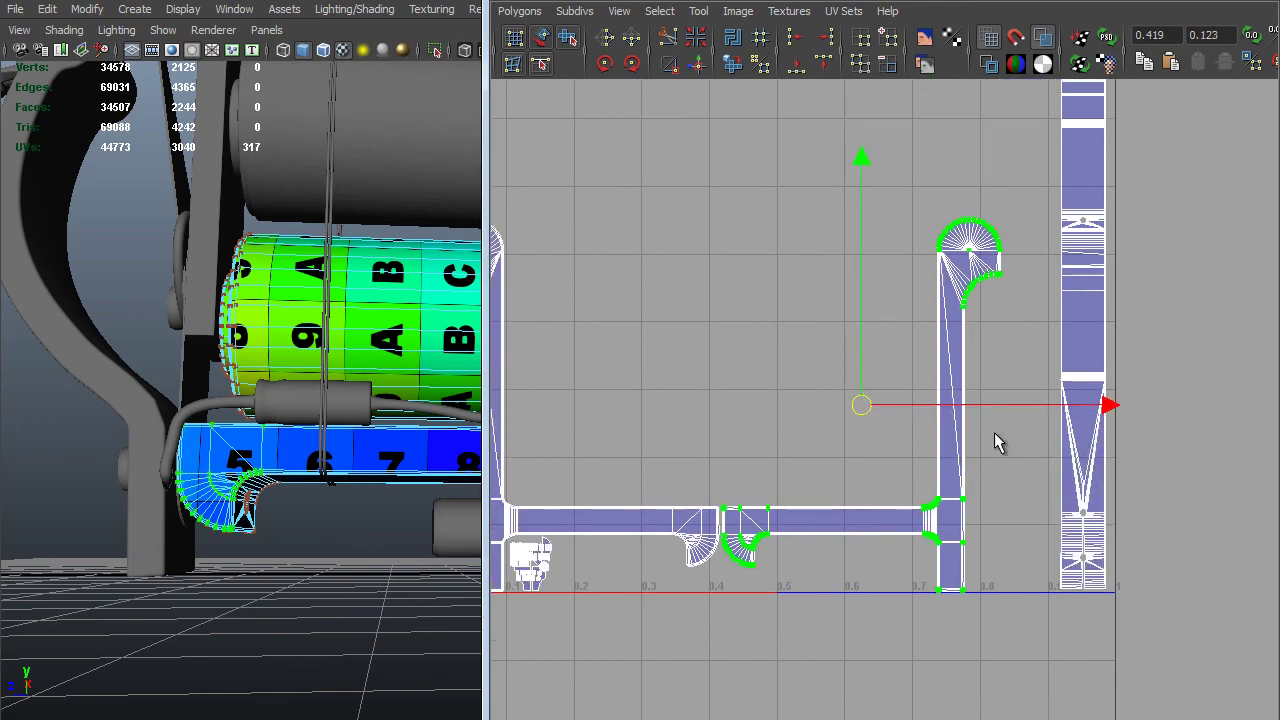
middle_drag(1028, 303, 1080, 314)
scroll(1080, 314, down, 3)
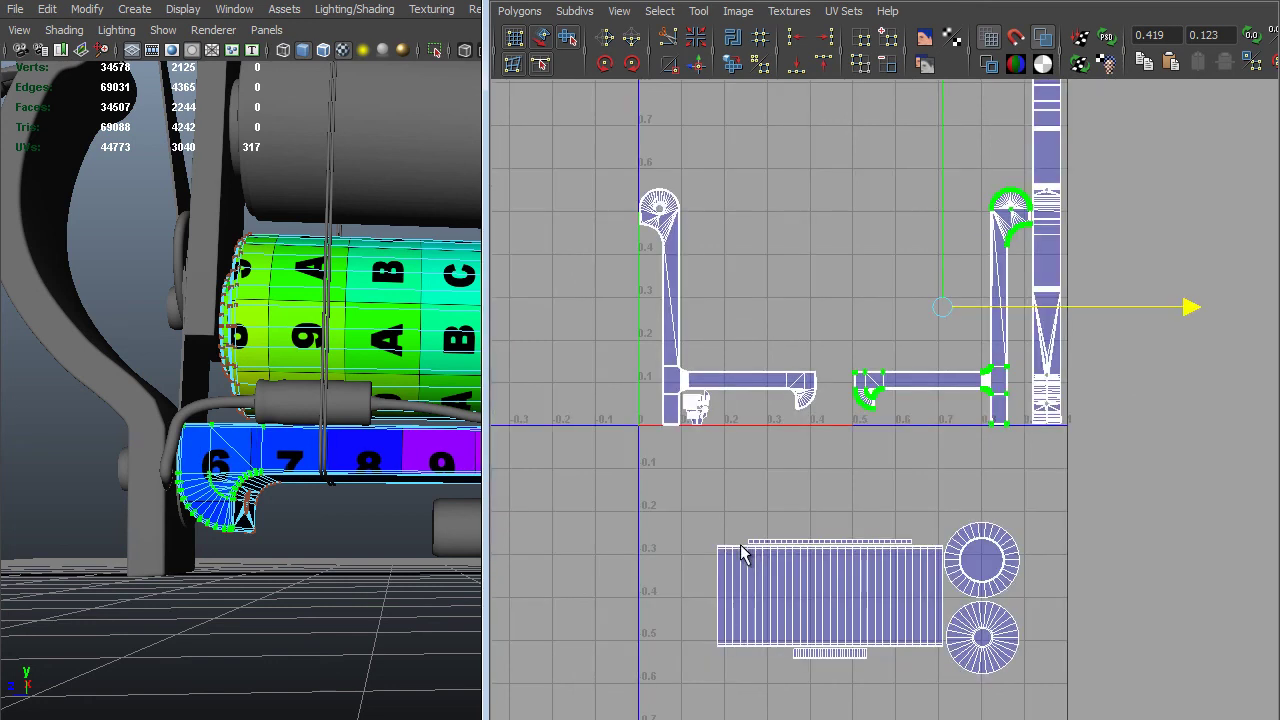
Select all of the coil's UV shells and move them up into the gap between the two L-shaped frame shells.
drag(652, 500, 1075, 705)
middle_drag(1062, 715, 1028, 408)
scroll(1028, 408, down, 1)
alt+middle_drag(930, 484, 1005, 556)
Select the wing nut on the curved arm's thumbscrew and frame it in the perspective view.
alt+drag(15, 440, 352, 390)
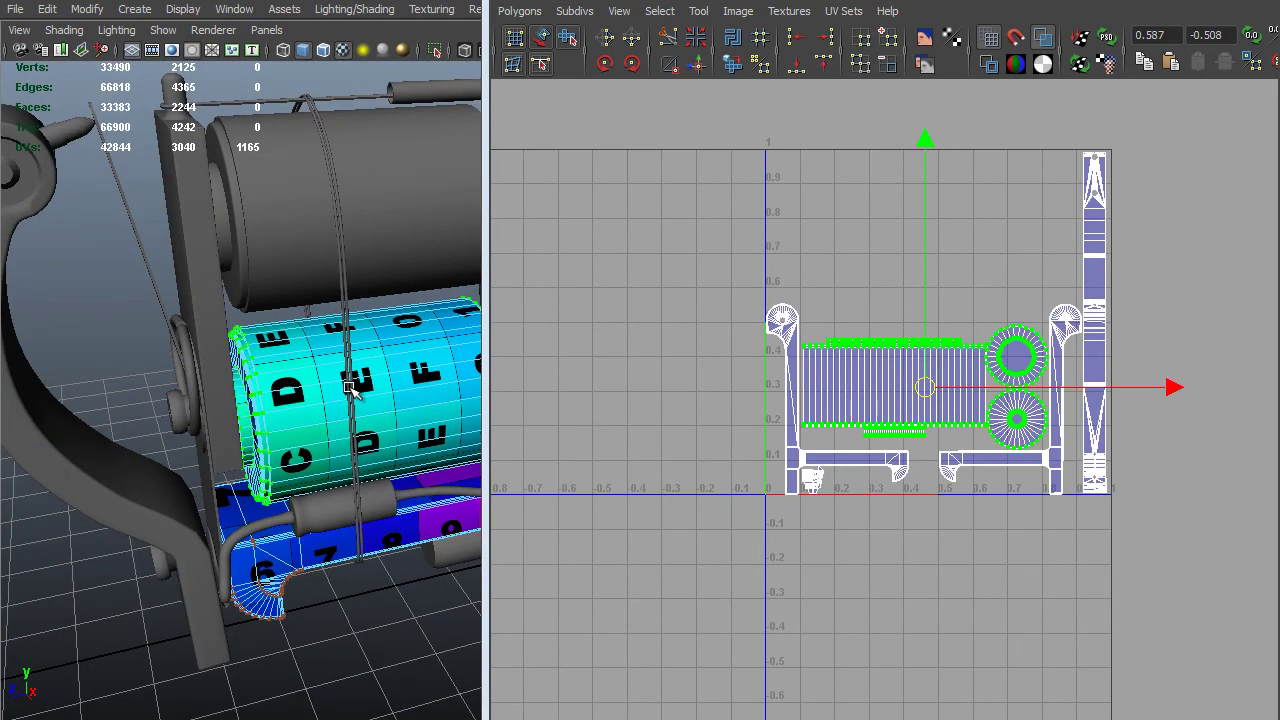
alt+drag(384, 313, 308, 428)
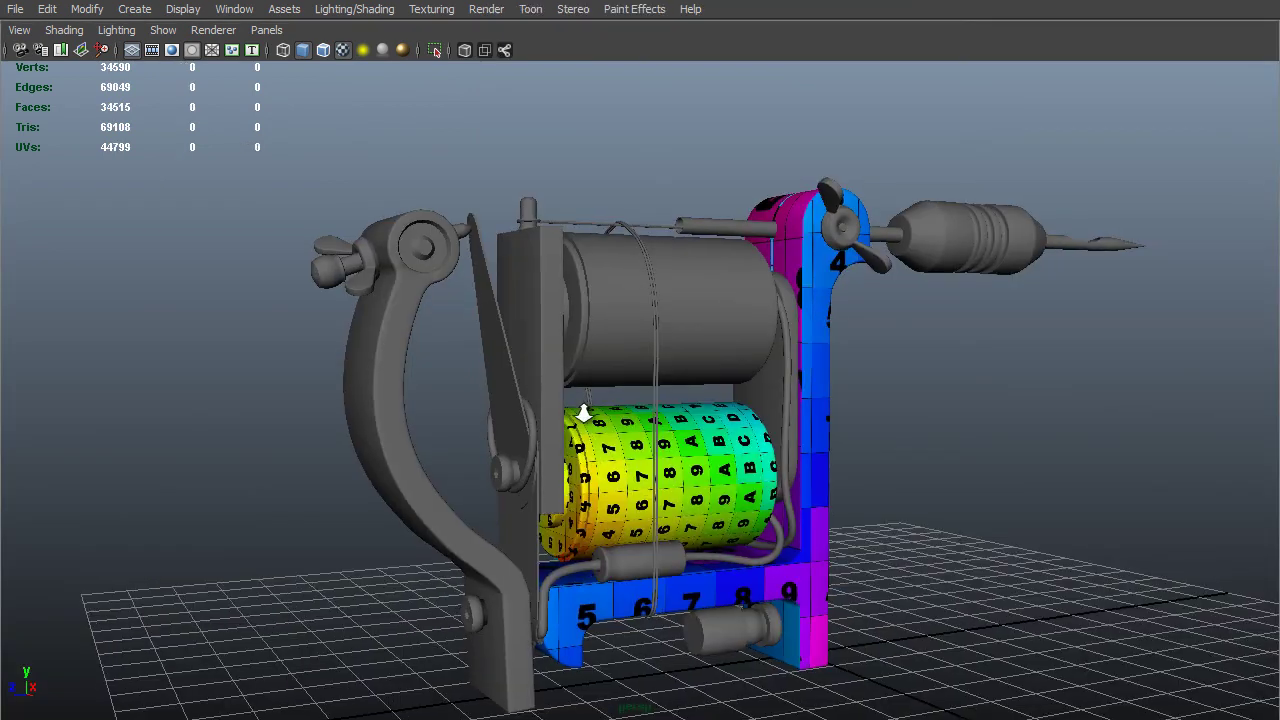
scroll(407, 344, up, 3)
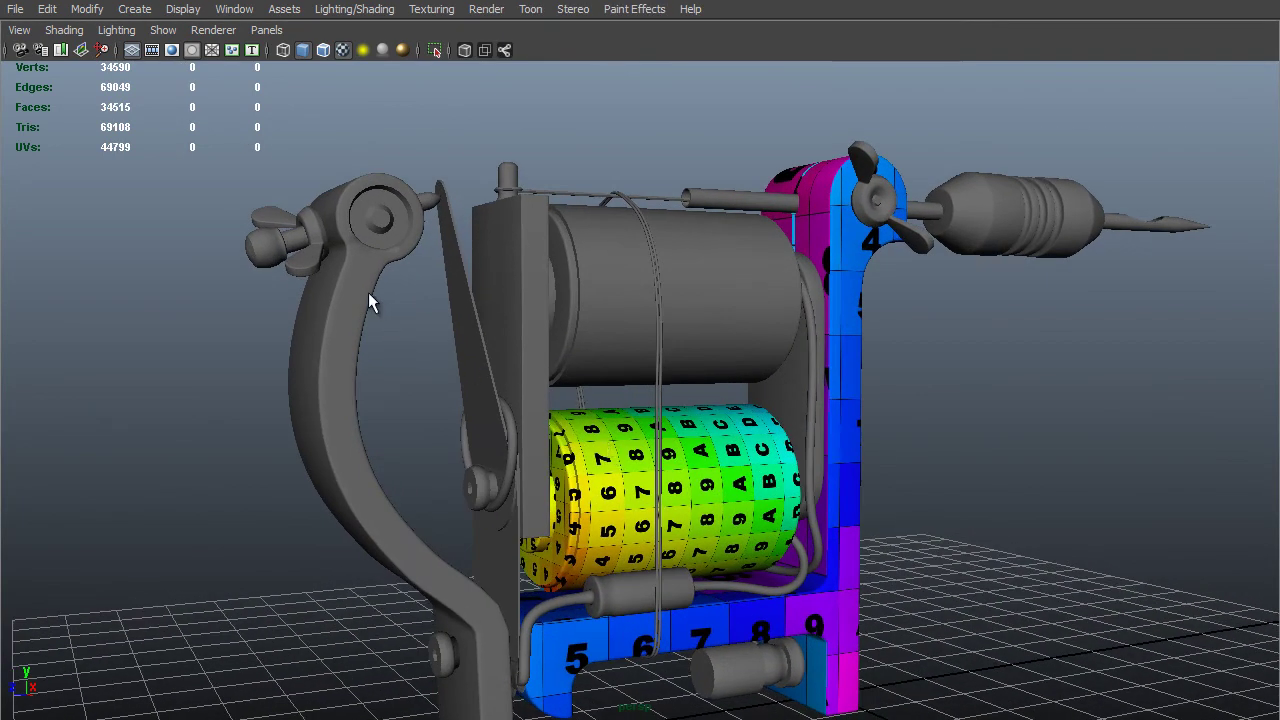
click(303, 272)
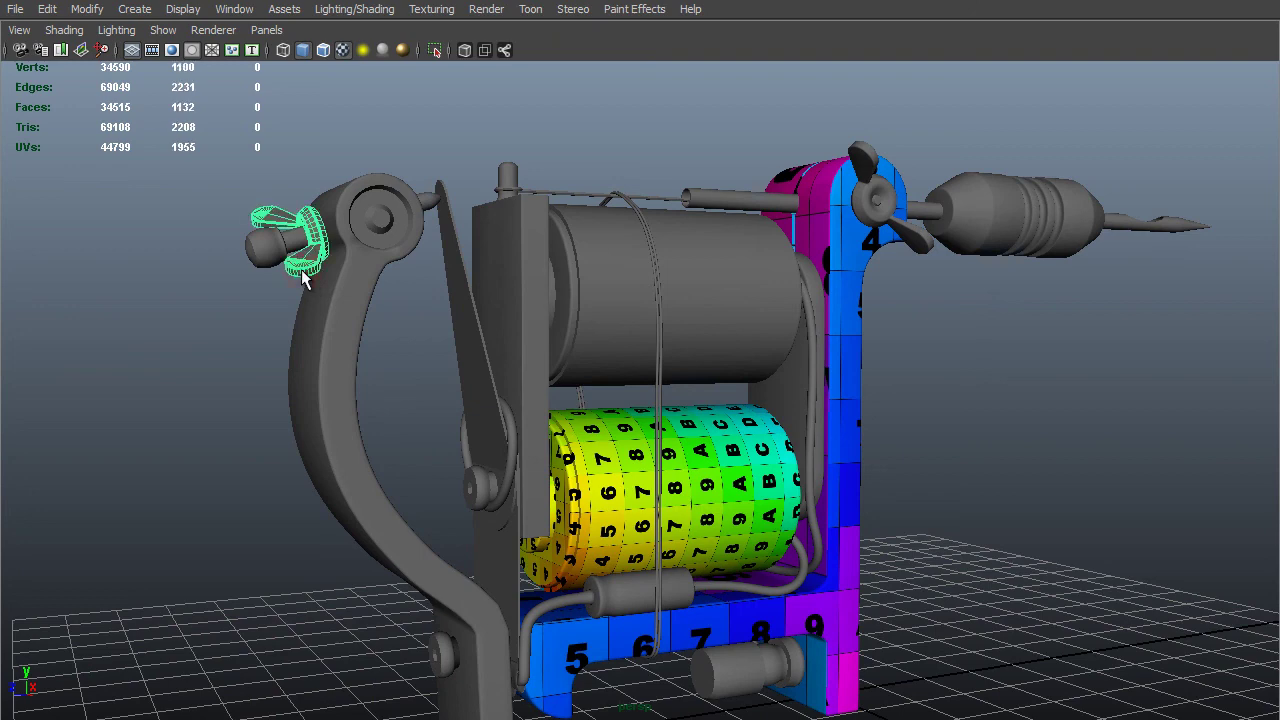
key(f)
Examine the wing nut's ring and wing geometry from several angles.
alt+drag(734, 363, 1027, 512)
scroll(848, 329, up, 1)
mouse_move(848, 329)
alt+mouse_down()
mouse_move(746, 340)
mouse_move(742, 314)
alt+mouse_up()
alt+drag(782, 419, 634, 262)
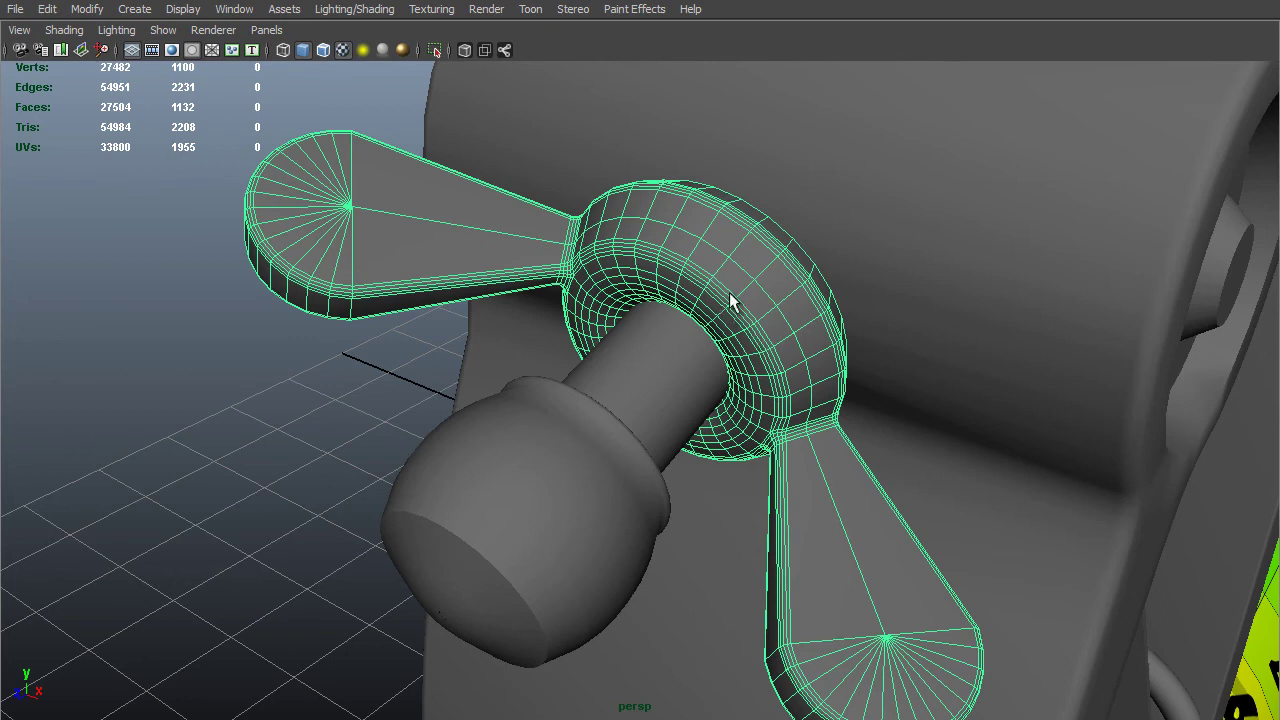
alt+drag(768, 410, 762, 369)
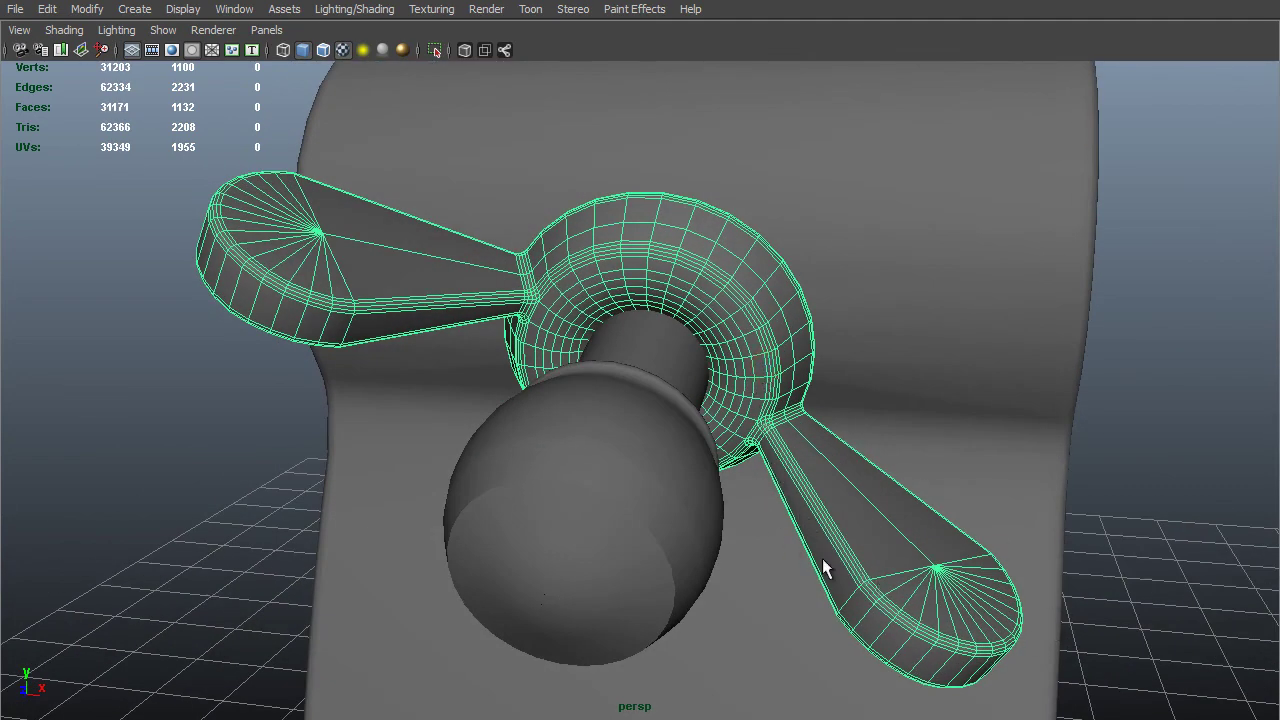
alt+drag(834, 545, 830, 500)
alt+drag(420, 320, 664, 313)
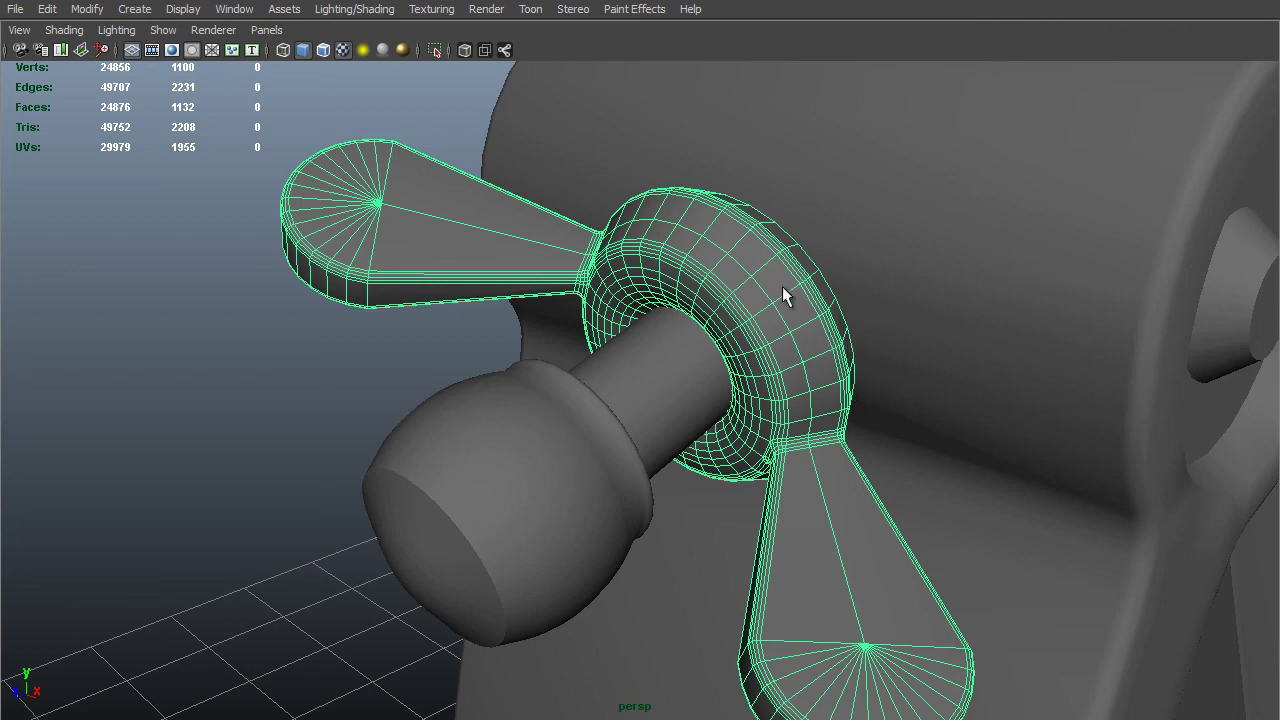
Show the Channel Box and center the wing nut's pivot.
scroll(791, 286, down, 6)
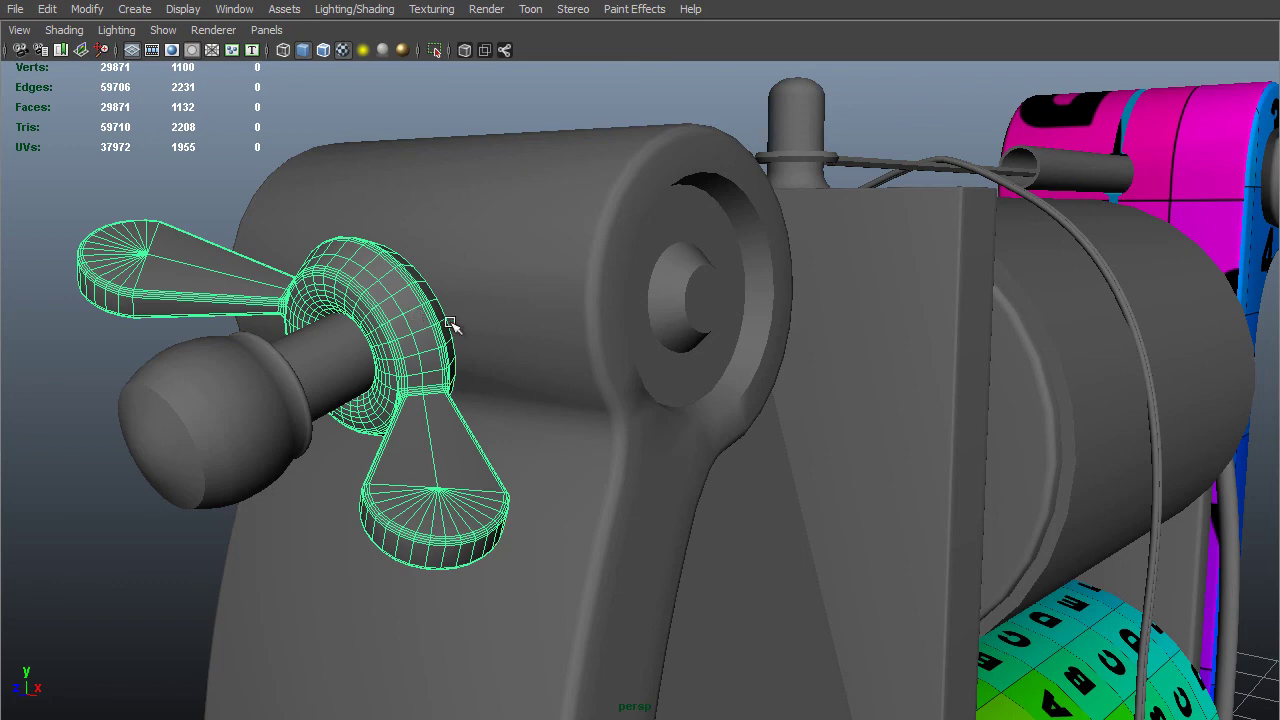
alt+drag(450, 325, 500, 366)
key(ctrl+a)
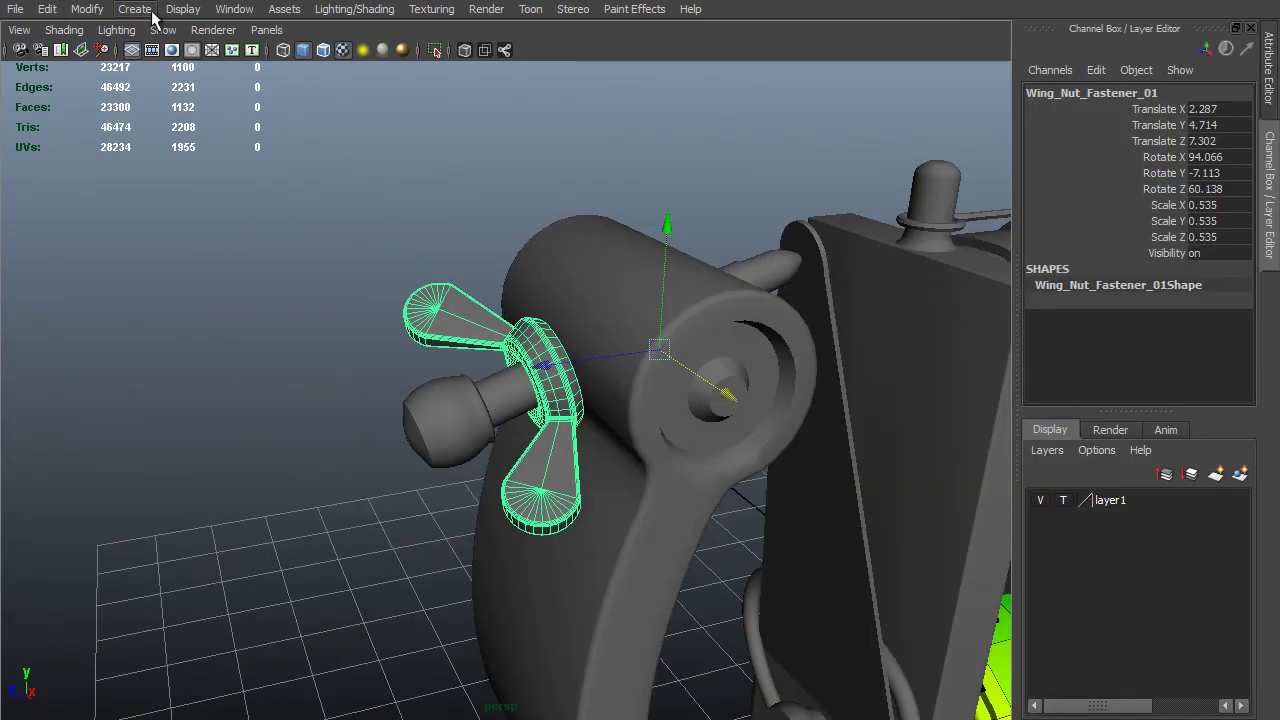
key(space)
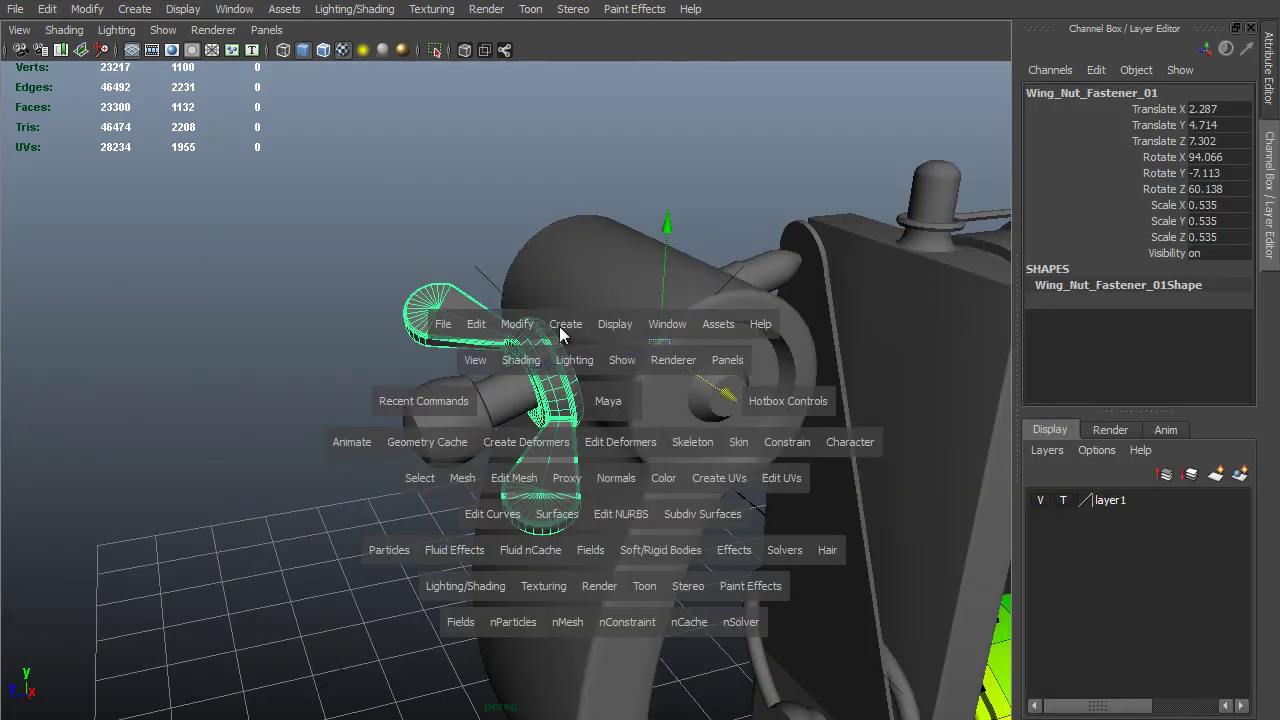
click(517, 324)
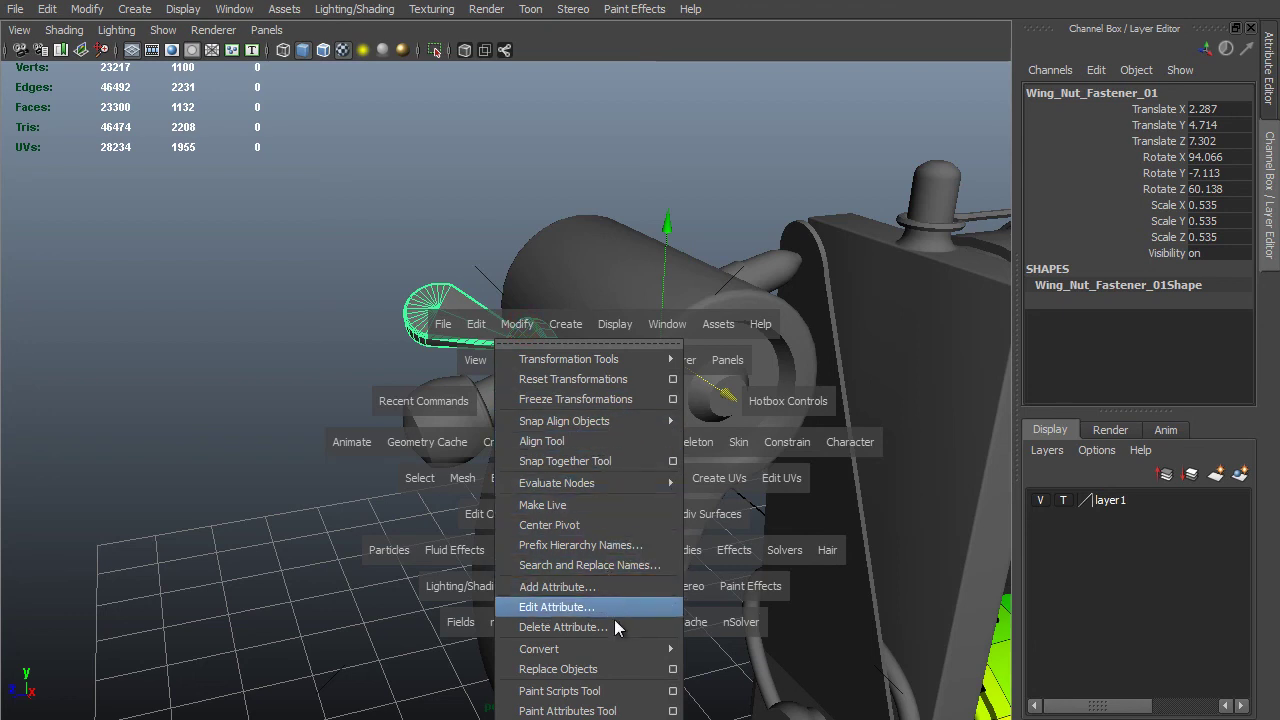
alt+drag(614, 525, 522, 350)
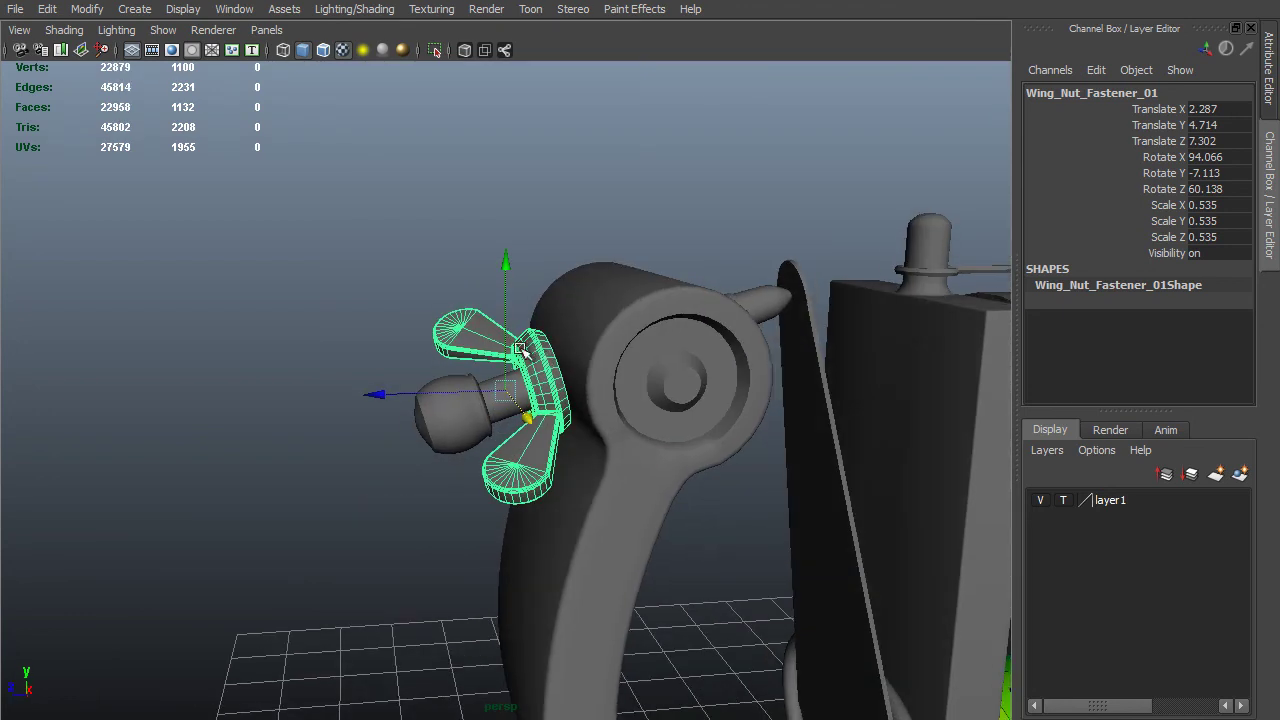
alt+drag(592, 380, 640, 350)
Duplicate the wing nut and hide the original.
key(ctrl+d)
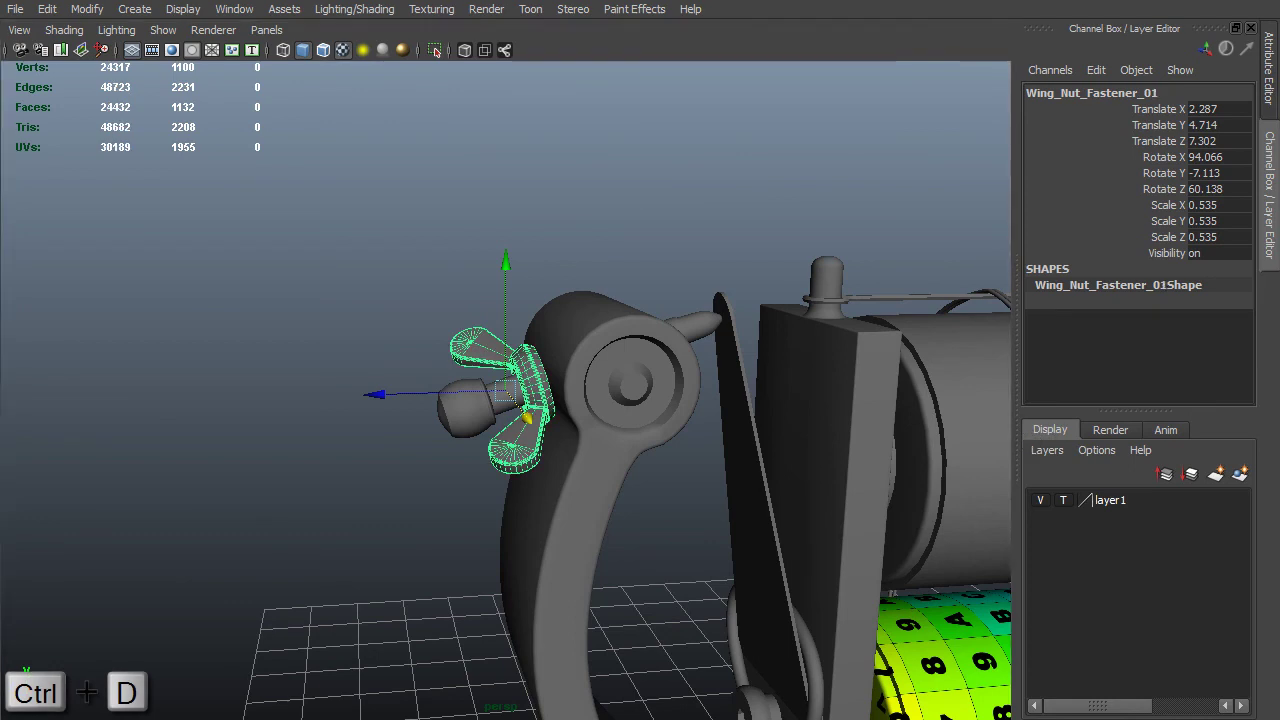
key(ctrl+h)
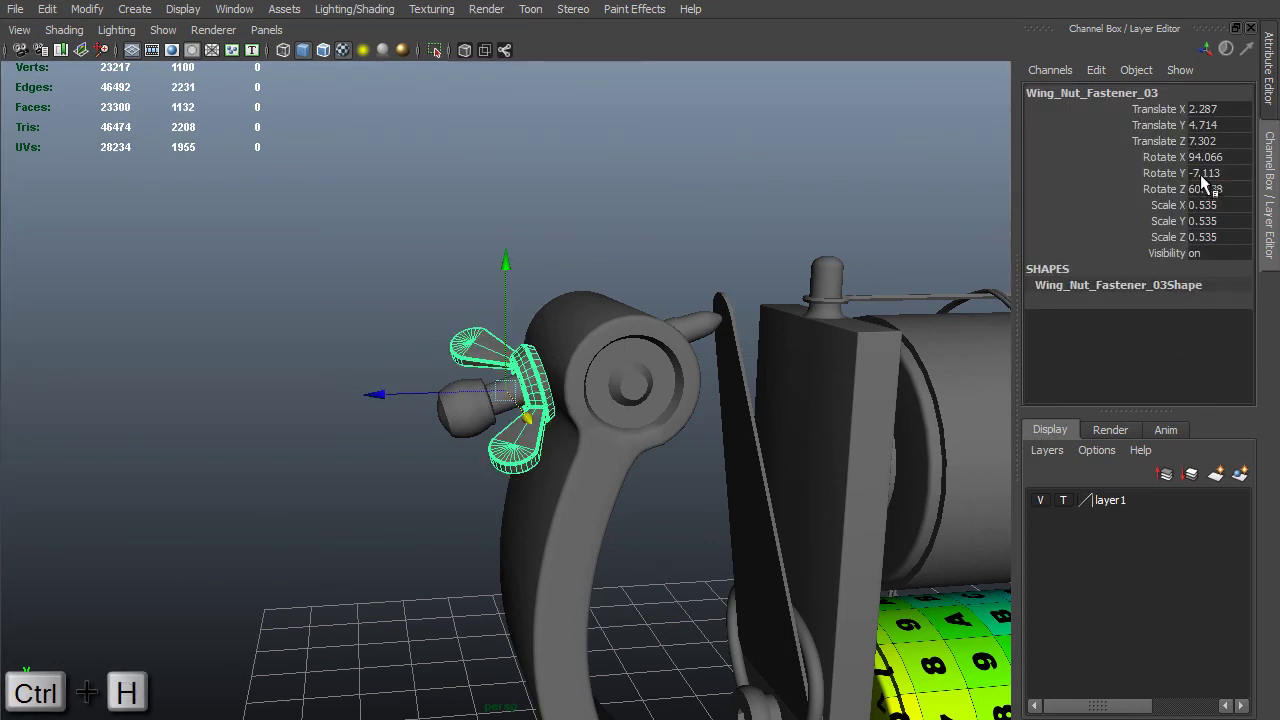
Set the duplicate wing nut's X, Y and Z rotation to 0 and move it clear of the machine to X 7.683, Y 6.895.
drag(1216, 157, 1237, 190)
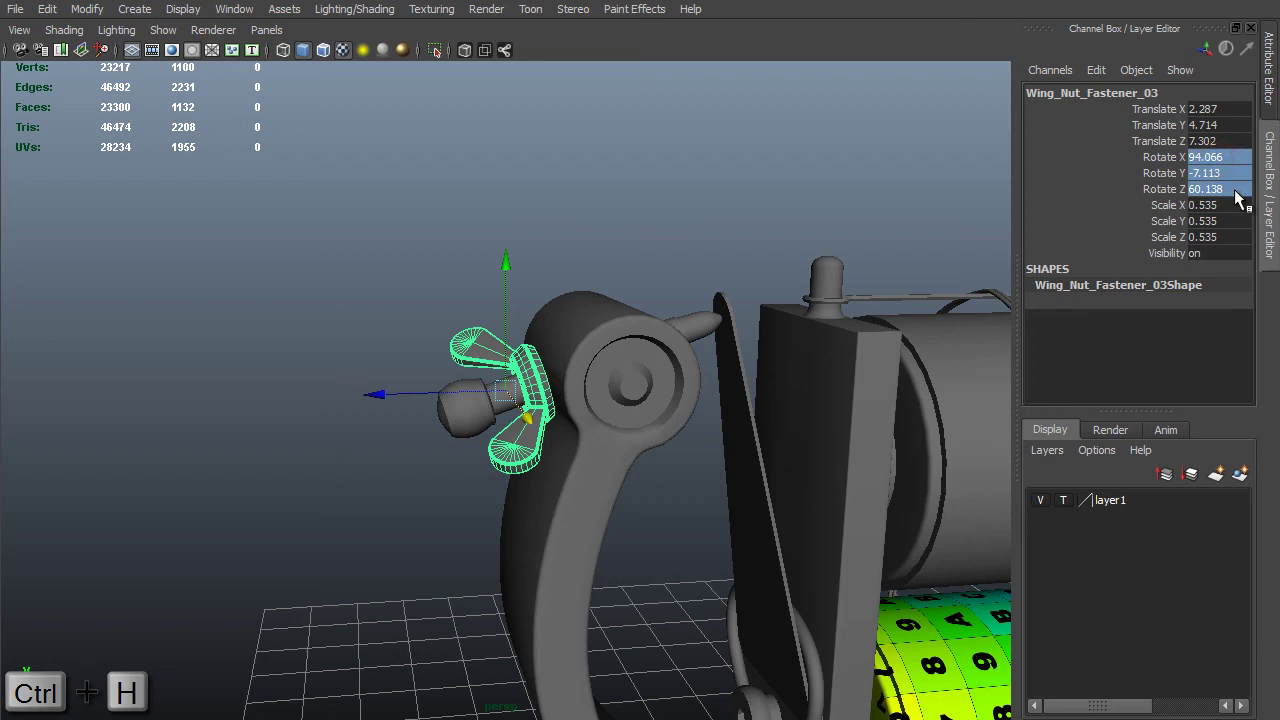
text(0)
key(Return)
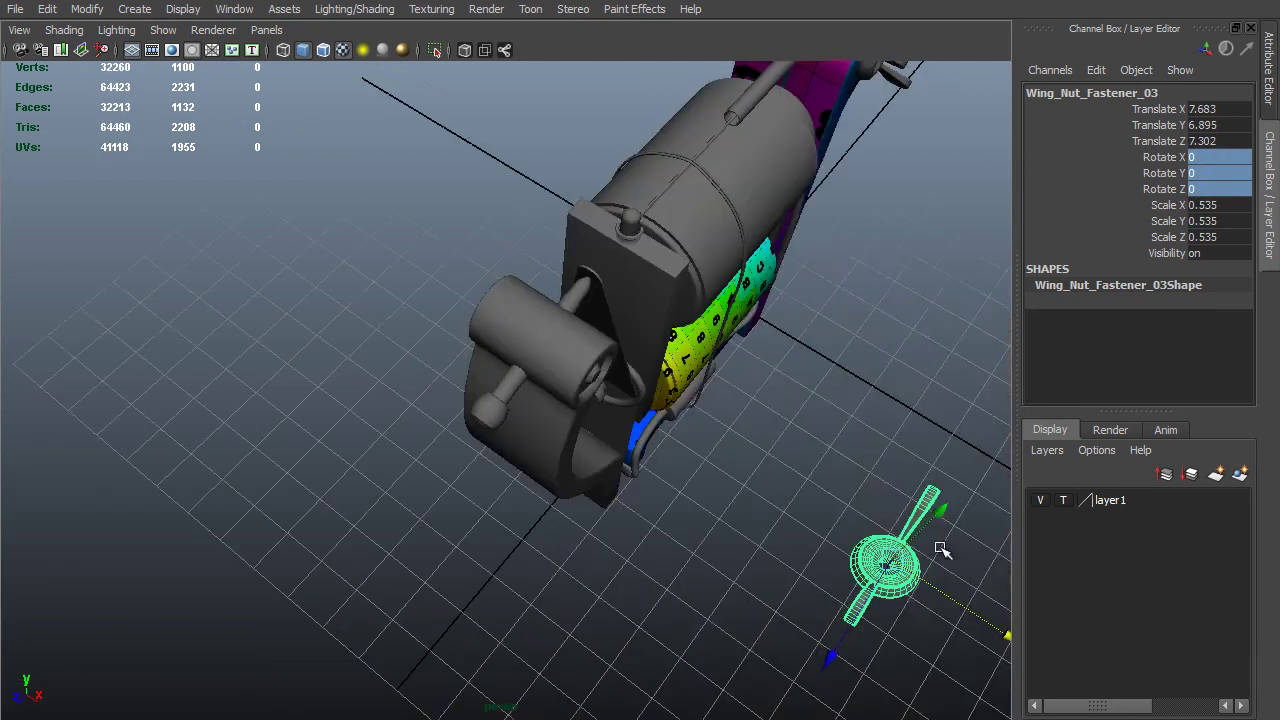
Level the duplicate wing nut in the side view by rotating it to X -3.747, Y -0.455, Z -6.188.
alt+drag(640, 400, 703, 409)
key(space)
drag(788, 413, 789, 413)
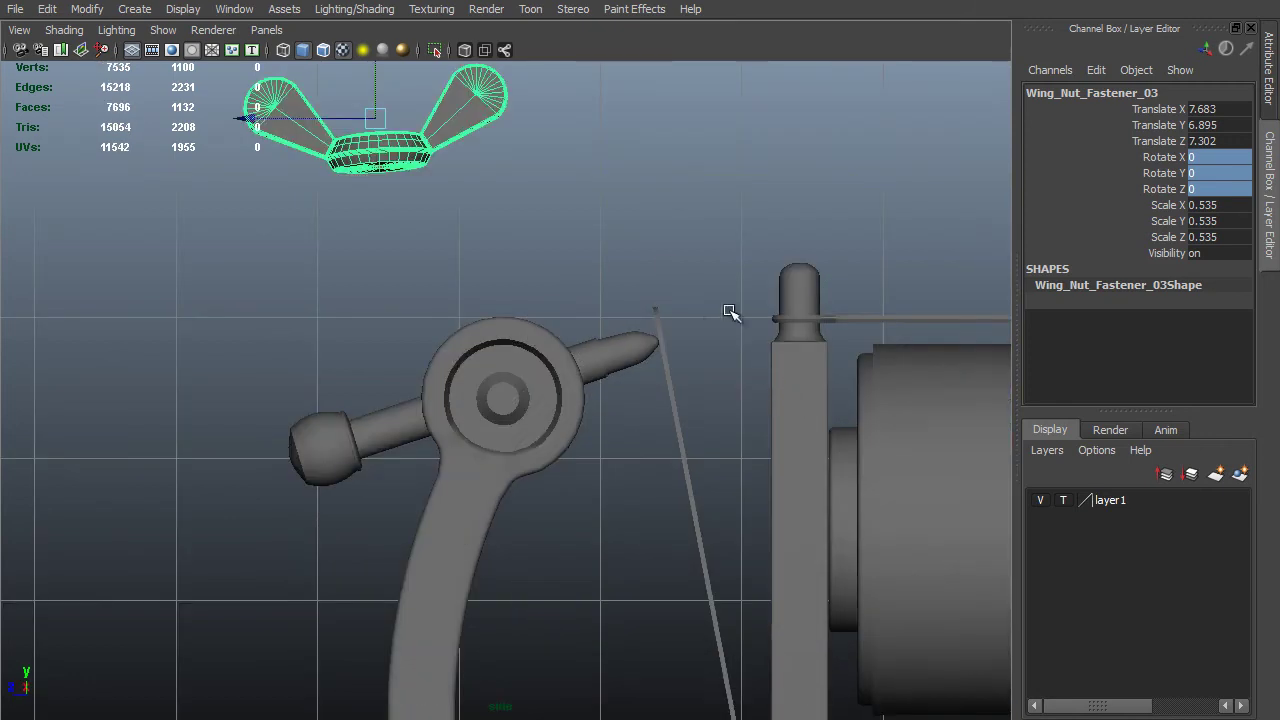
alt+middle_drag(734, 311, 663, 220)
scroll(591, 386, up, 3)
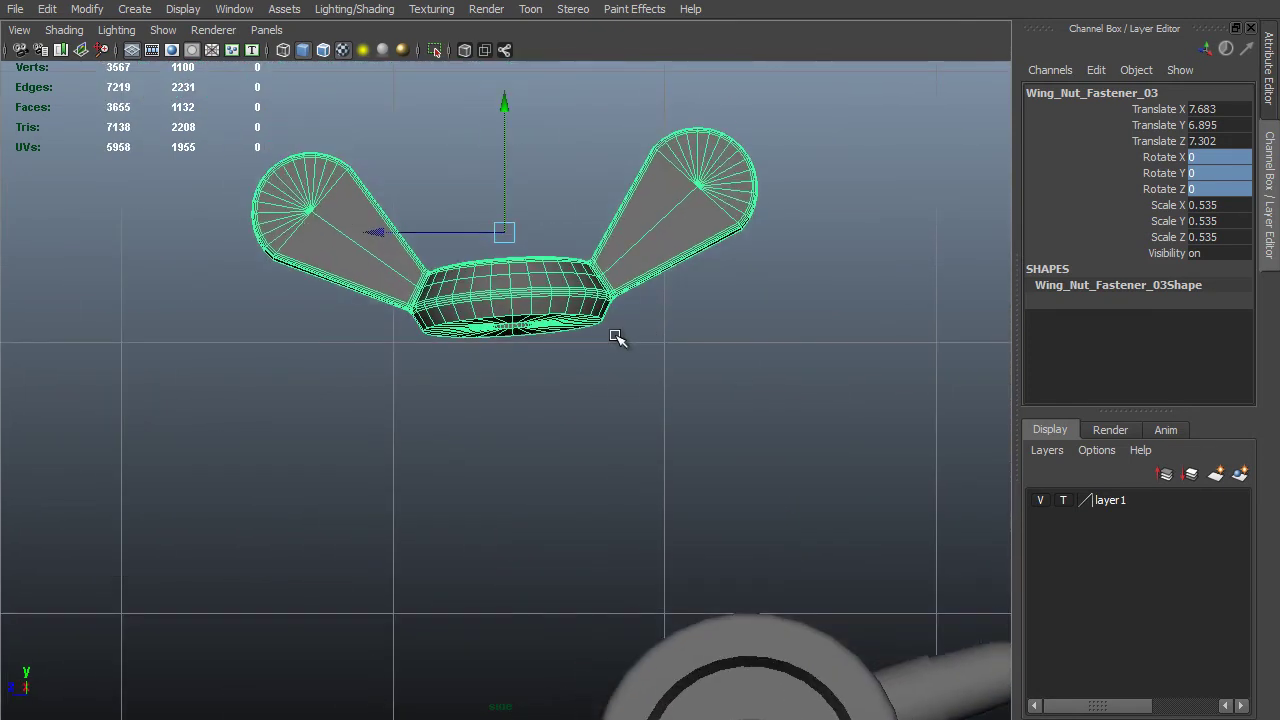
key(e)
drag(403, 134, 415, 149)
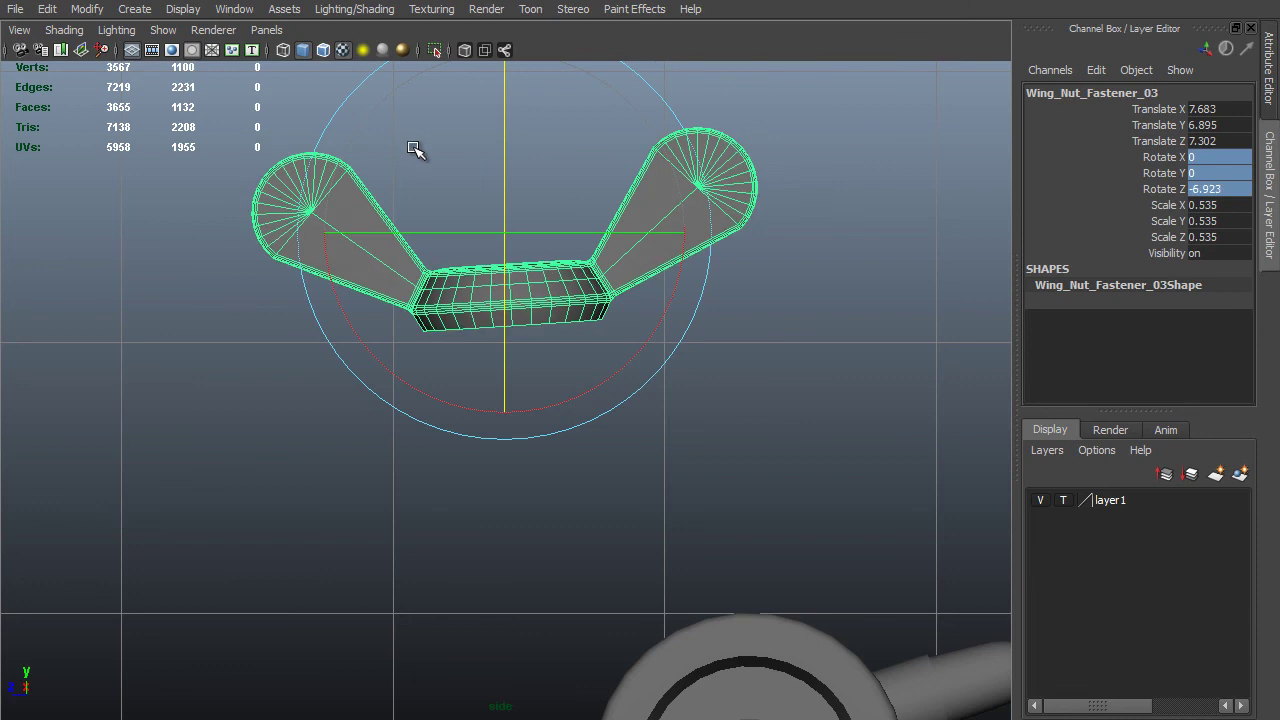
click(677, 270)
middle_drag(822, 253, 826, 260)
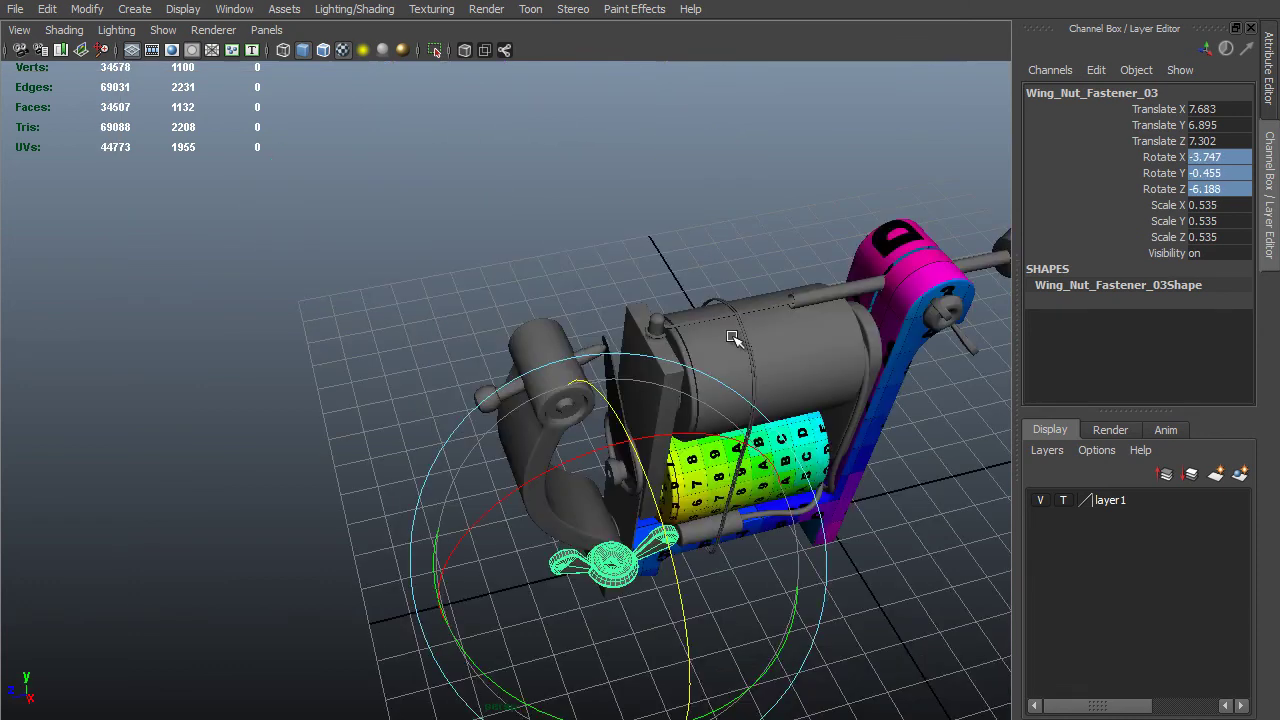
Unparent the duplicate wing nut and delete its construction history.
alt+drag(733, 338, 727, 290)
scroll(727, 290, up, 3)
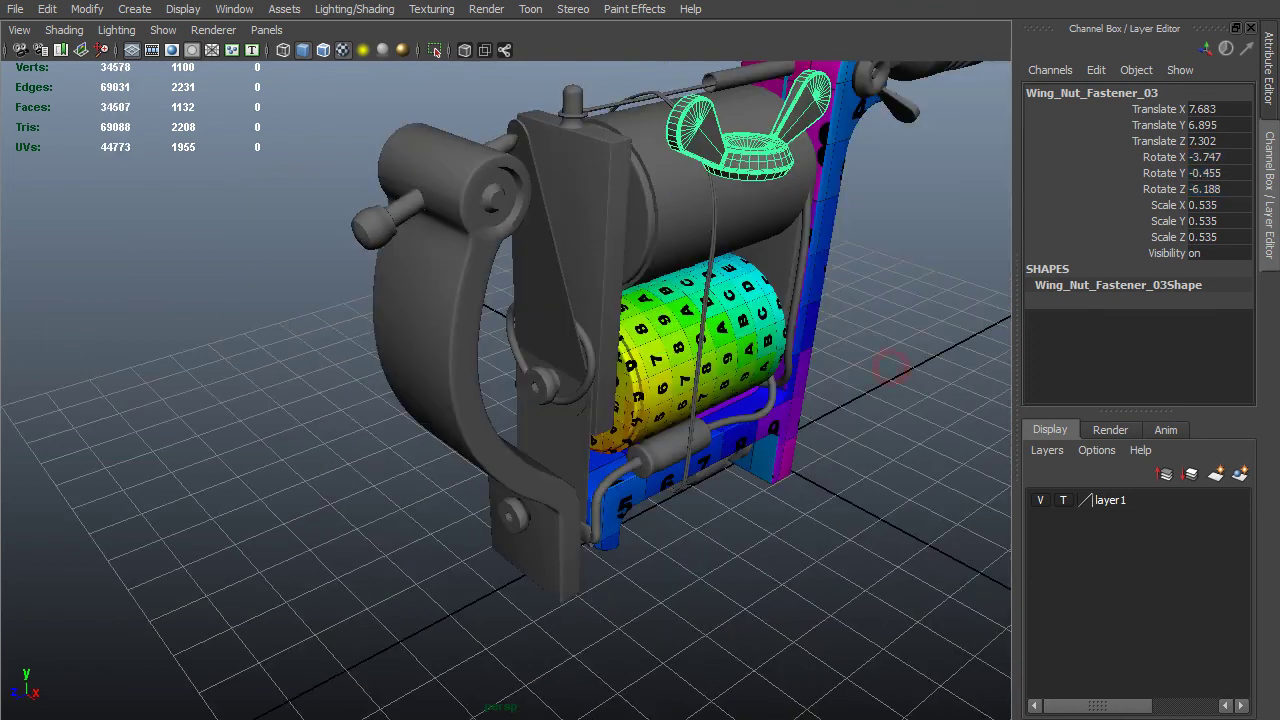
key(shift+p)
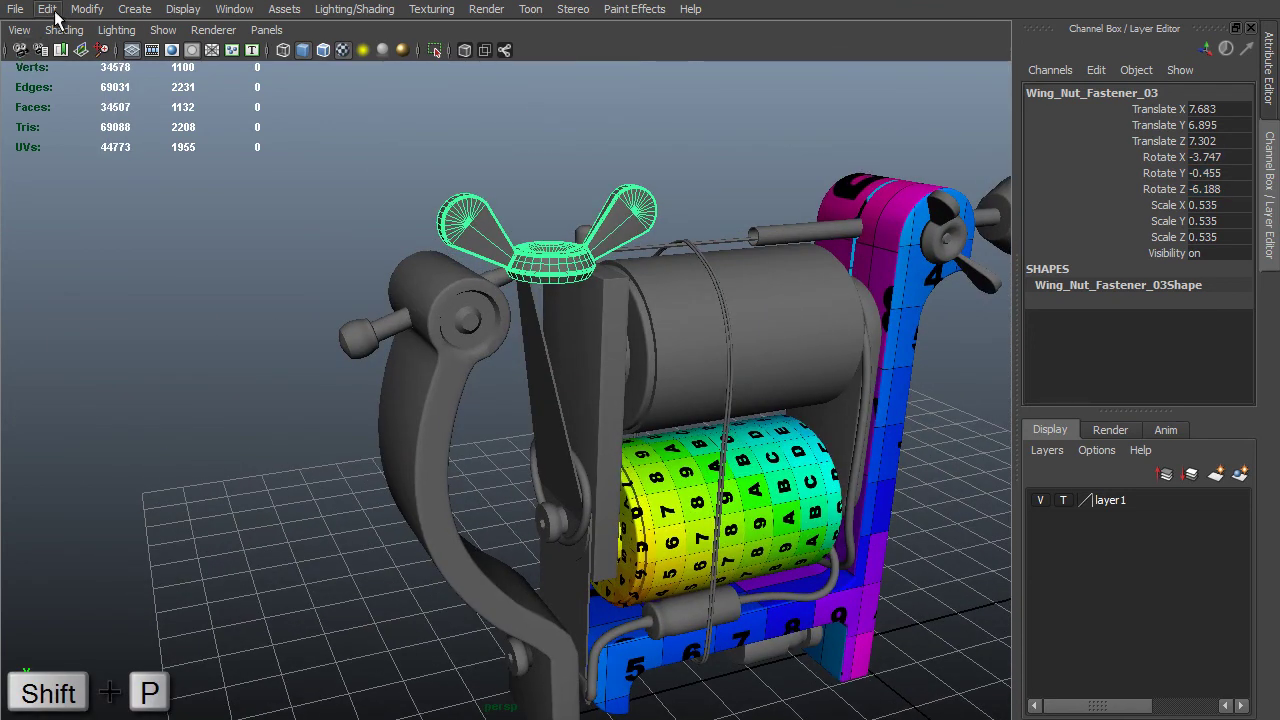
key(space)
click(484, 285)
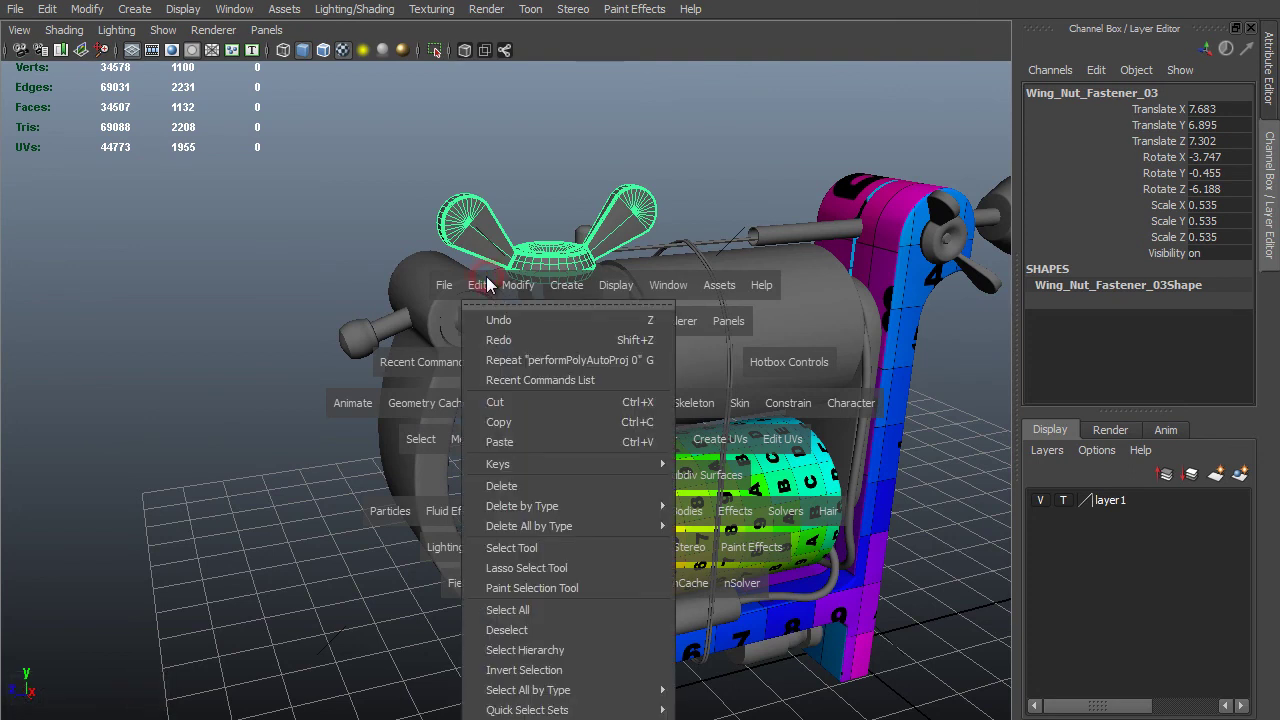
mouse_move(569, 505)
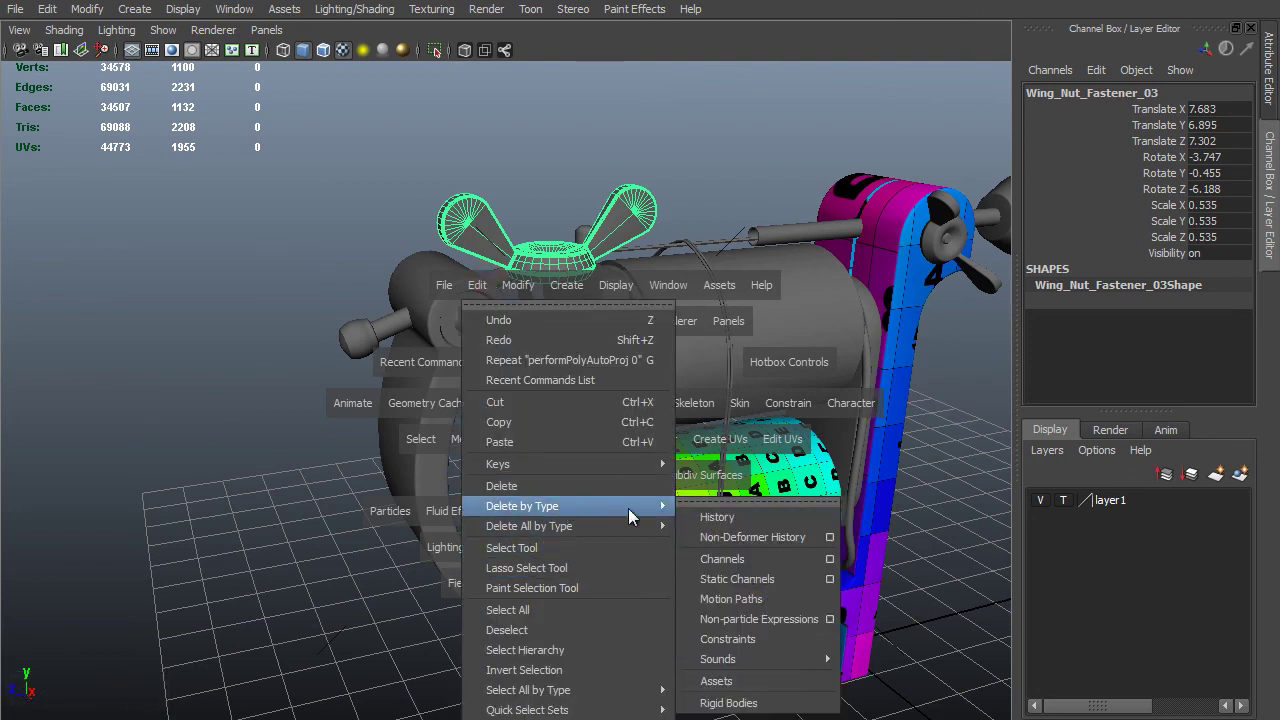
click(710, 517)
Freeze the duplicate wing nut's transformations.
key(space)
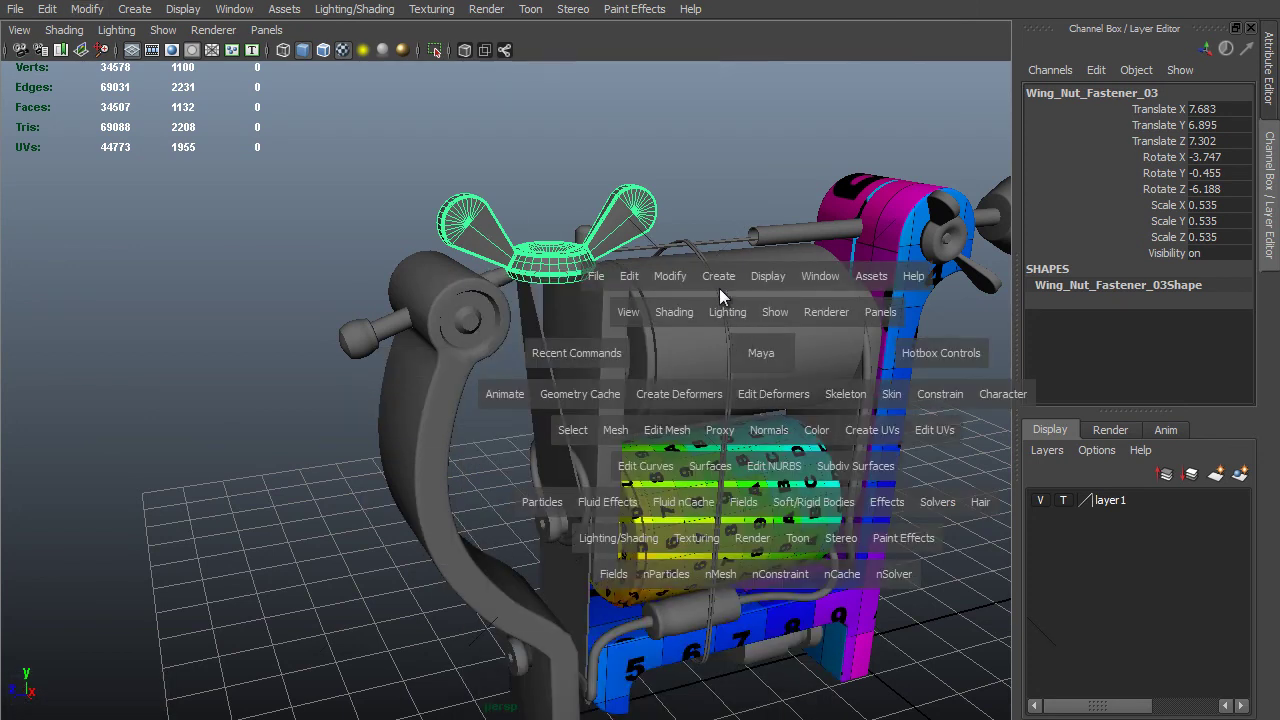
click(670, 277)
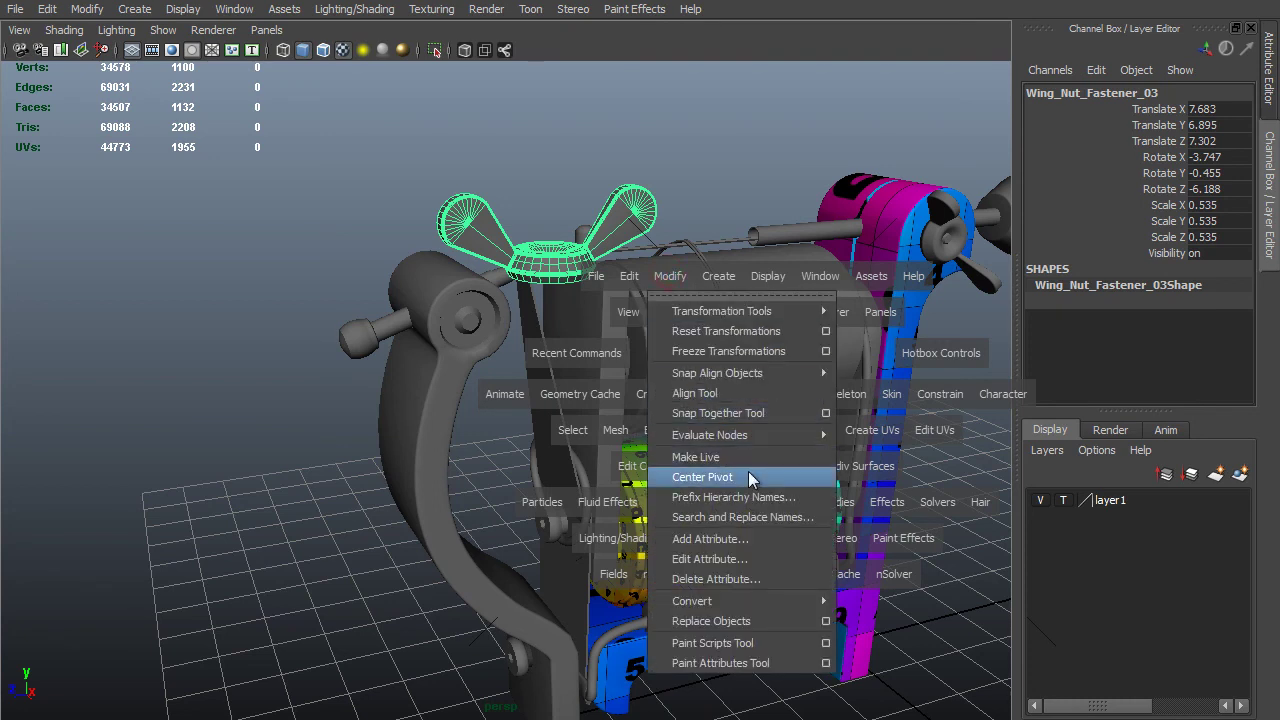
click(749, 353)
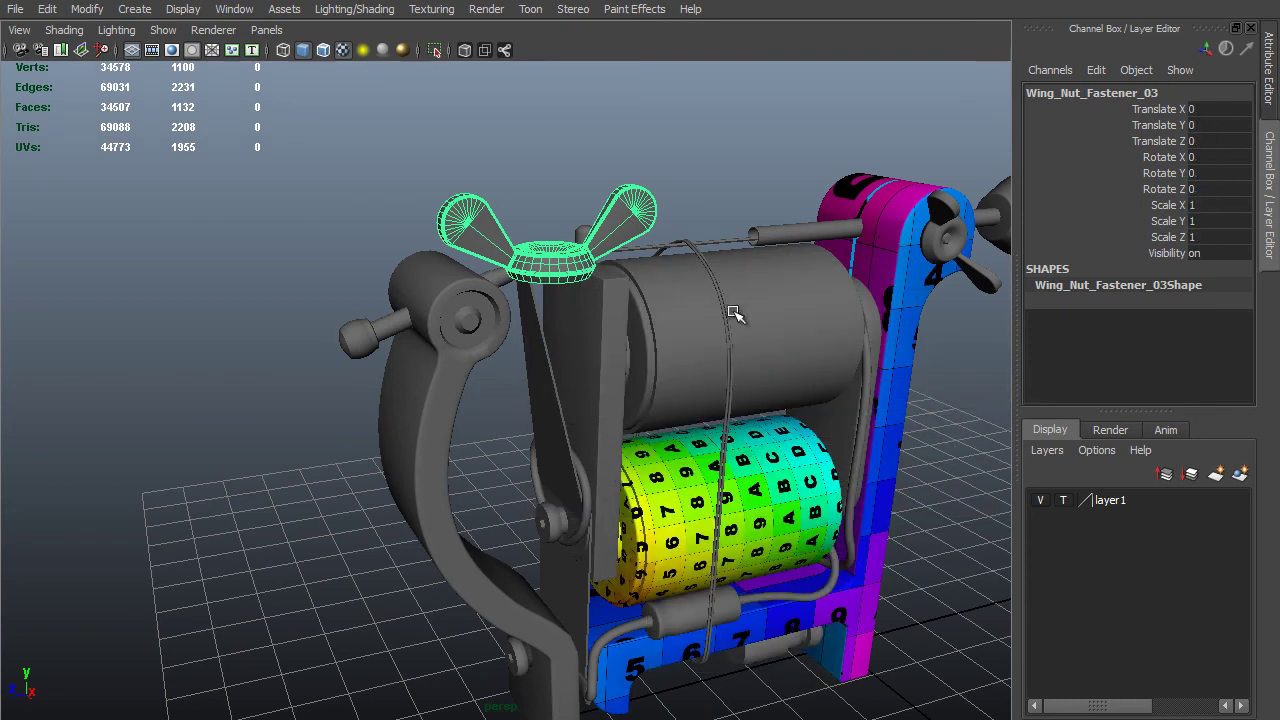
Apply Automatic Mapping to the duplicate wing nut.
key(space)
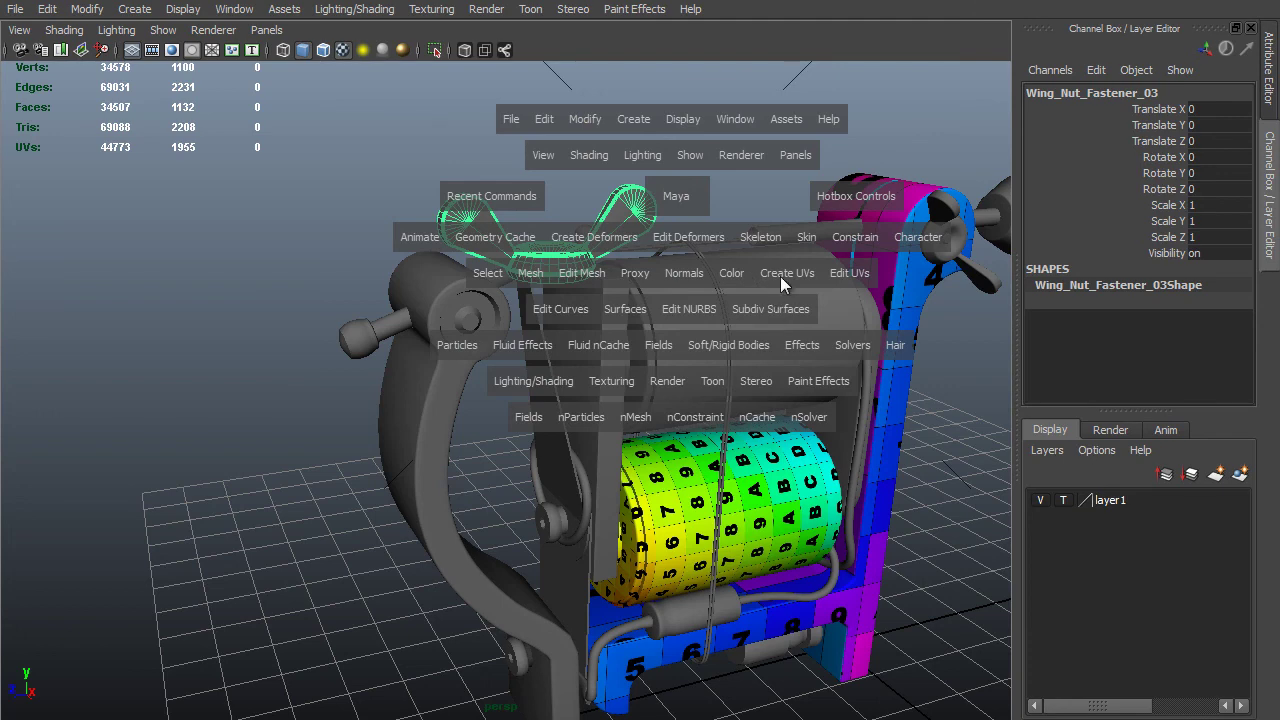
click(781, 279)
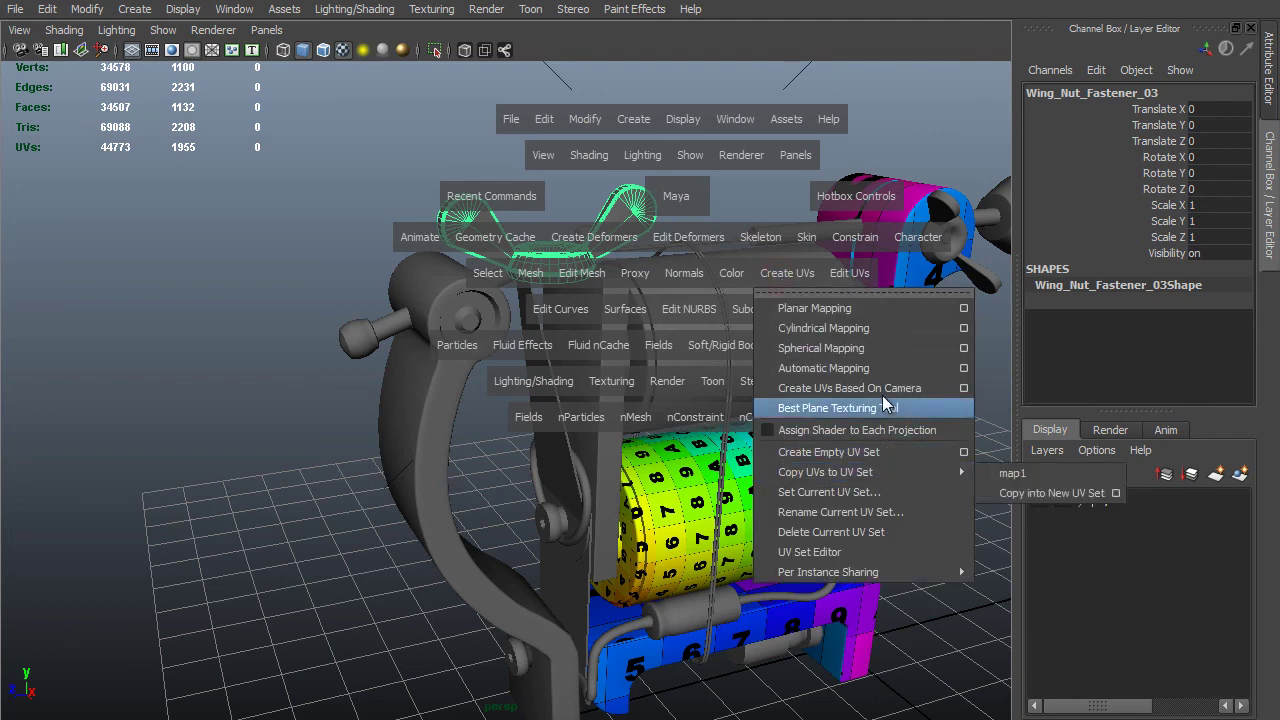
click(890, 367)
Inspect the duplicate wing nut's automatically mapped shells in the UV Texture Editor and compare them with the mesh.
alt+middle_drag(892, 352, 948, 369)
scroll(932, 310, up, 2)
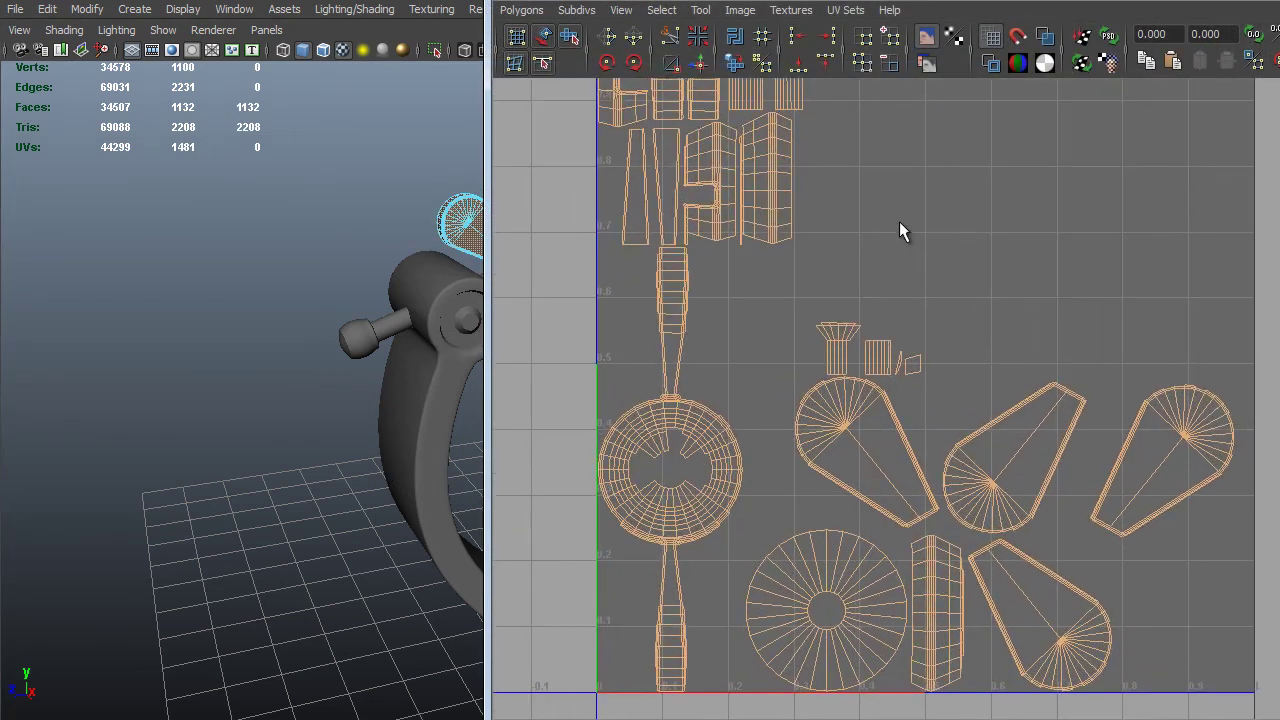
alt+middle_drag(825, 108, 869, 301)
scroll(845, 275, up, 1)
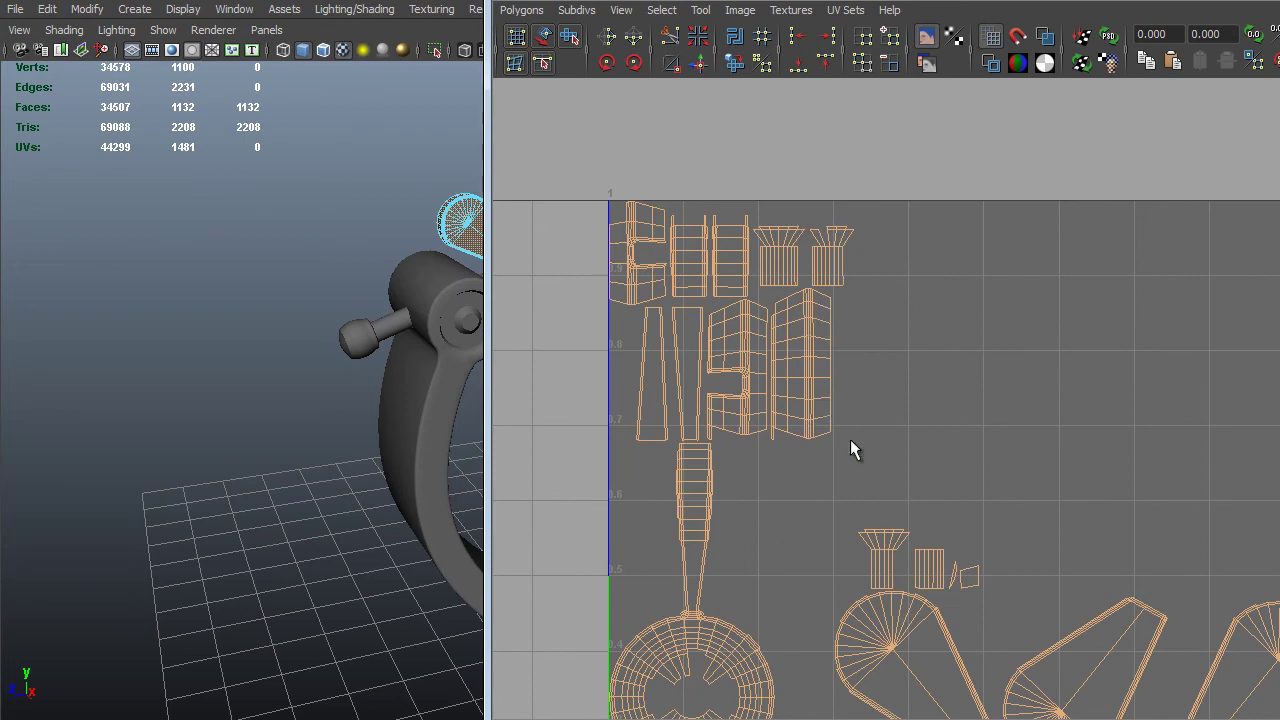
alt+middle_drag(870, 530, 820, 143)
scroll(860, 150, up, 2)
alt+right_drag(1022, 290, 986, 290)
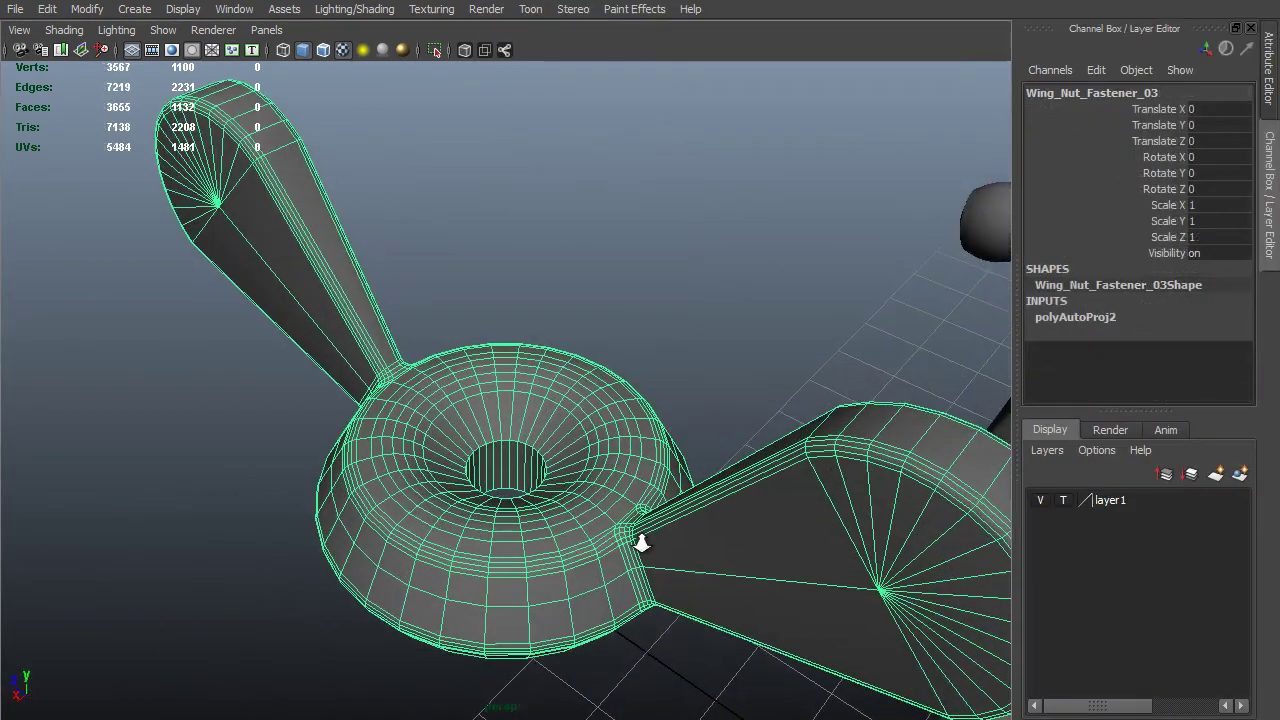
Isolate the duplicate wing nut in the view and examine where its wings join the central ring.
alt+drag(640, 534, 400, 365)
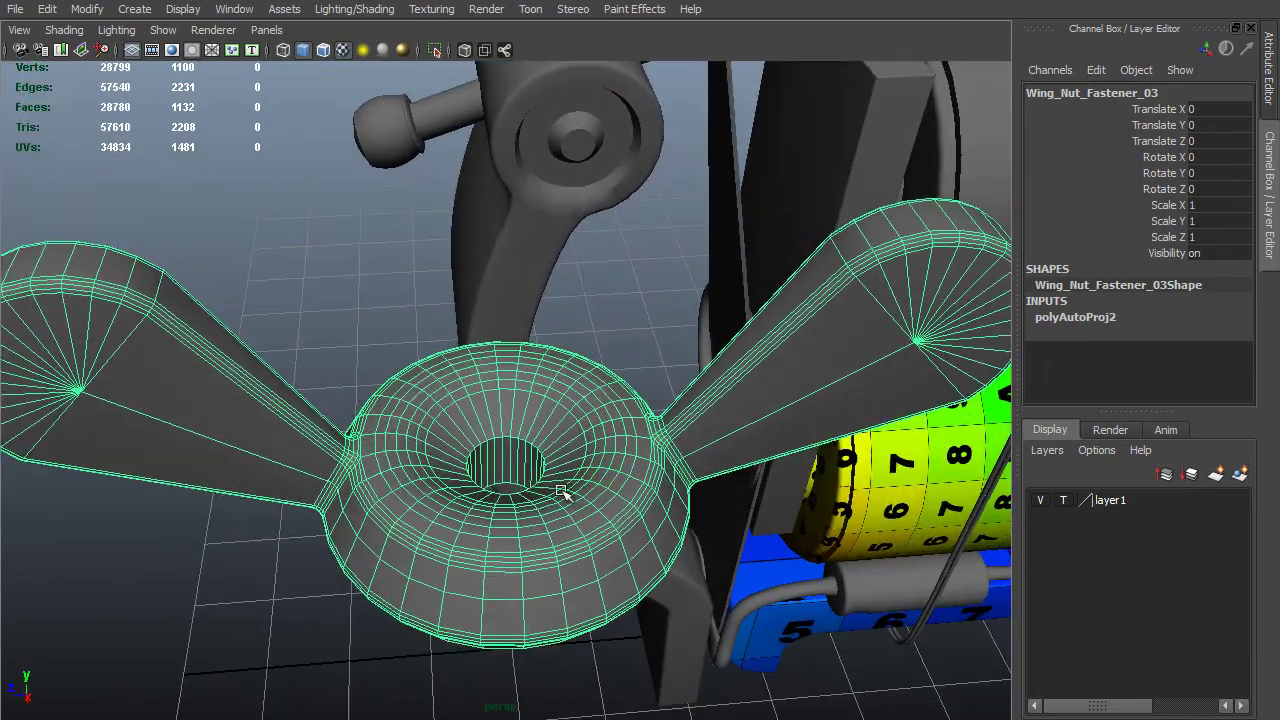
alt+drag(641, 481, 506, 498)
alt+right_drag(506, 498, 562, 606)
key(ctrl+1)
alt+drag(545, 609, 375, 569)
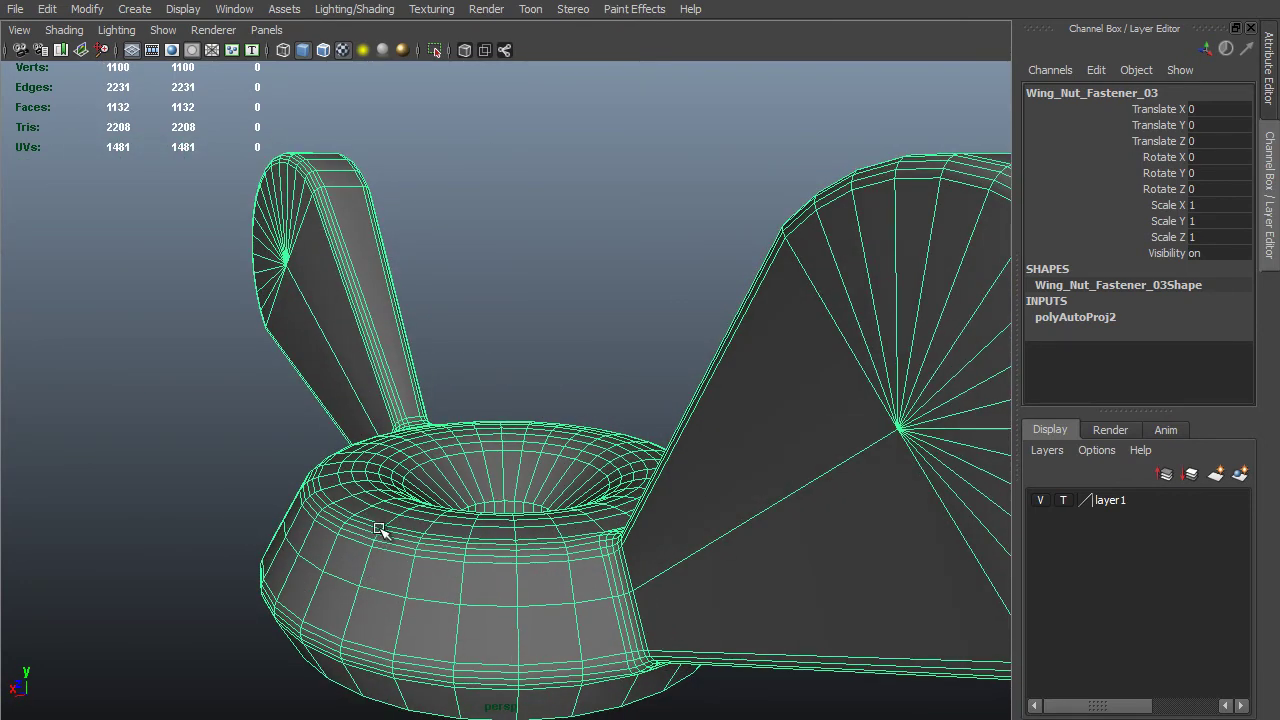
In the side view, select the row of faces along the upper edge of the wing nut's central ring.
alt+drag(337, 495, 557, 461)
key(space)
alt+right_drag(525, 464, 570, 485)
key(F11)
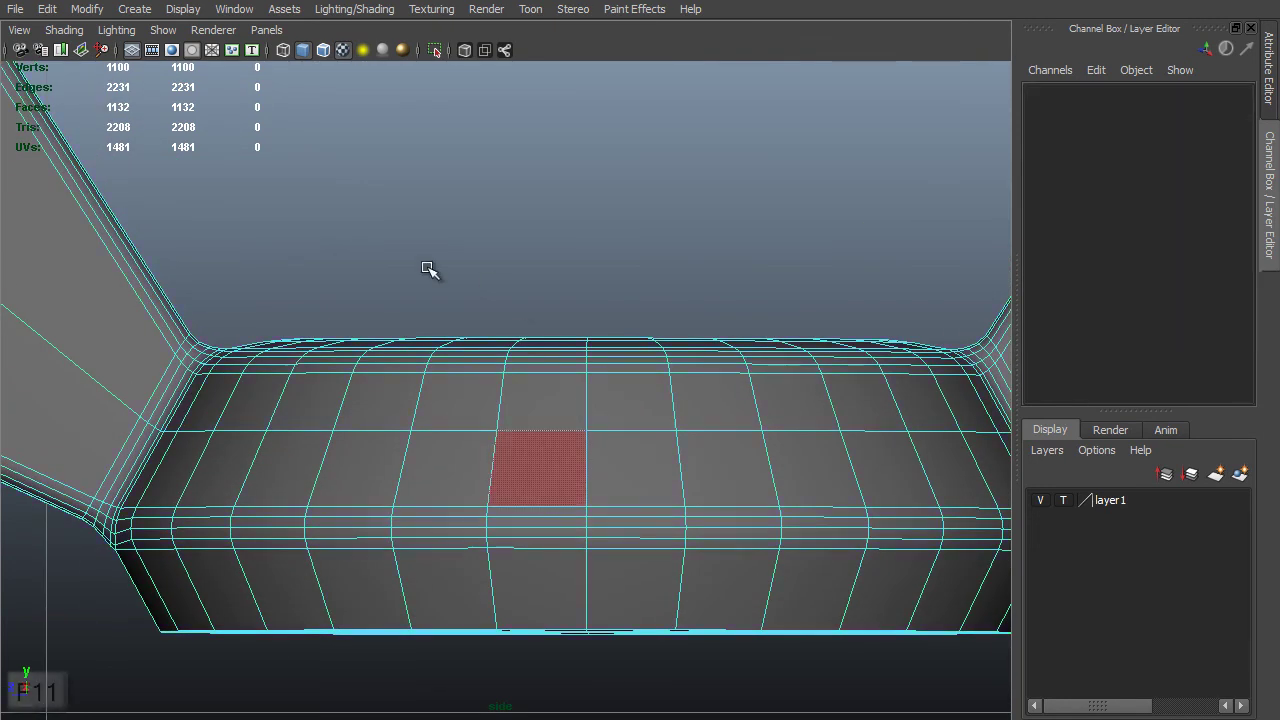
drag(229, 285, 940, 345)
From the top view, add the remaining dished faces around the wing nut's hole to the face selection.
key(space)
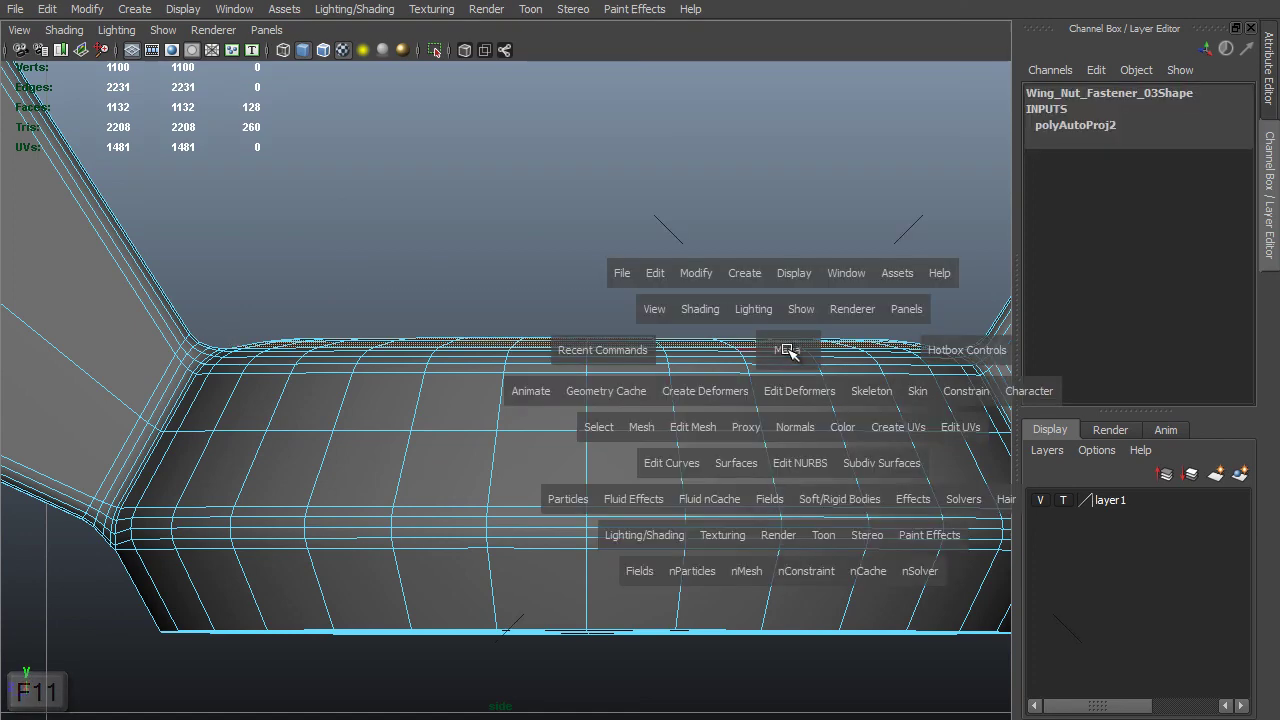
drag(771, 345, 771, 310)
key(space)
drag(670, 461, 590, 460)
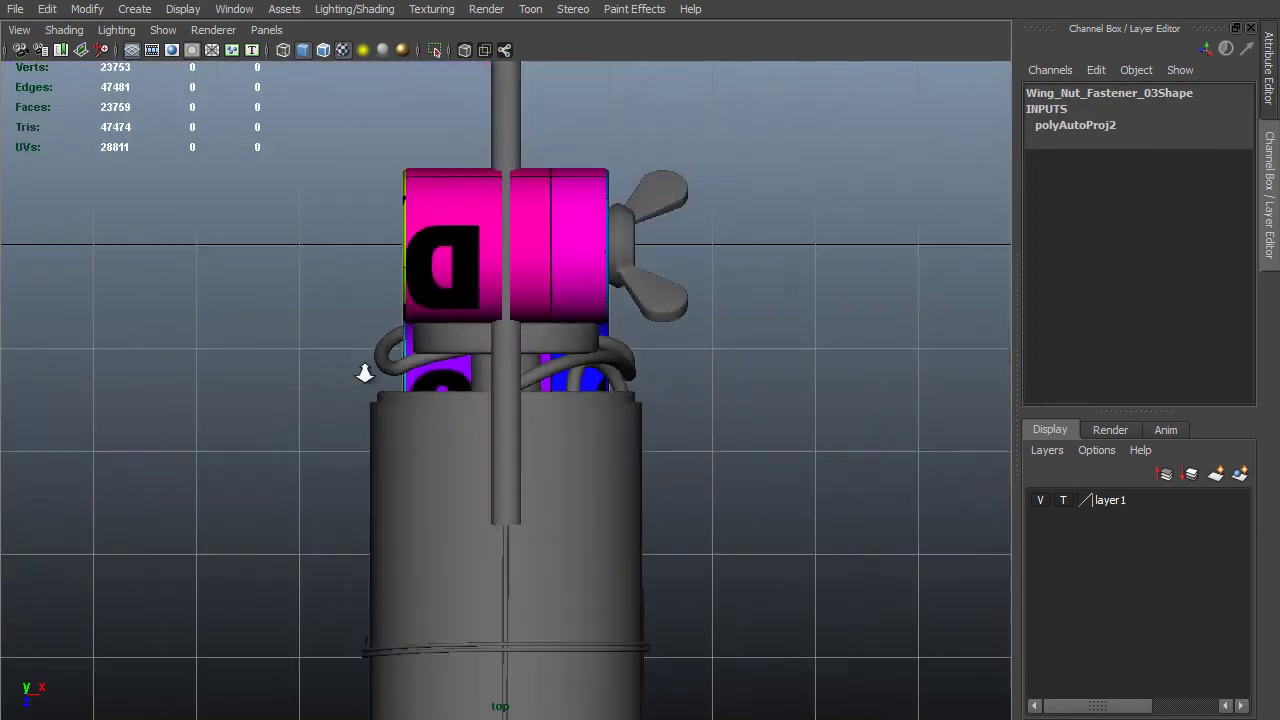
key(f)
shift+drag(615, 265, 690, 376)
shift+drag(430, 415, 645, 562)
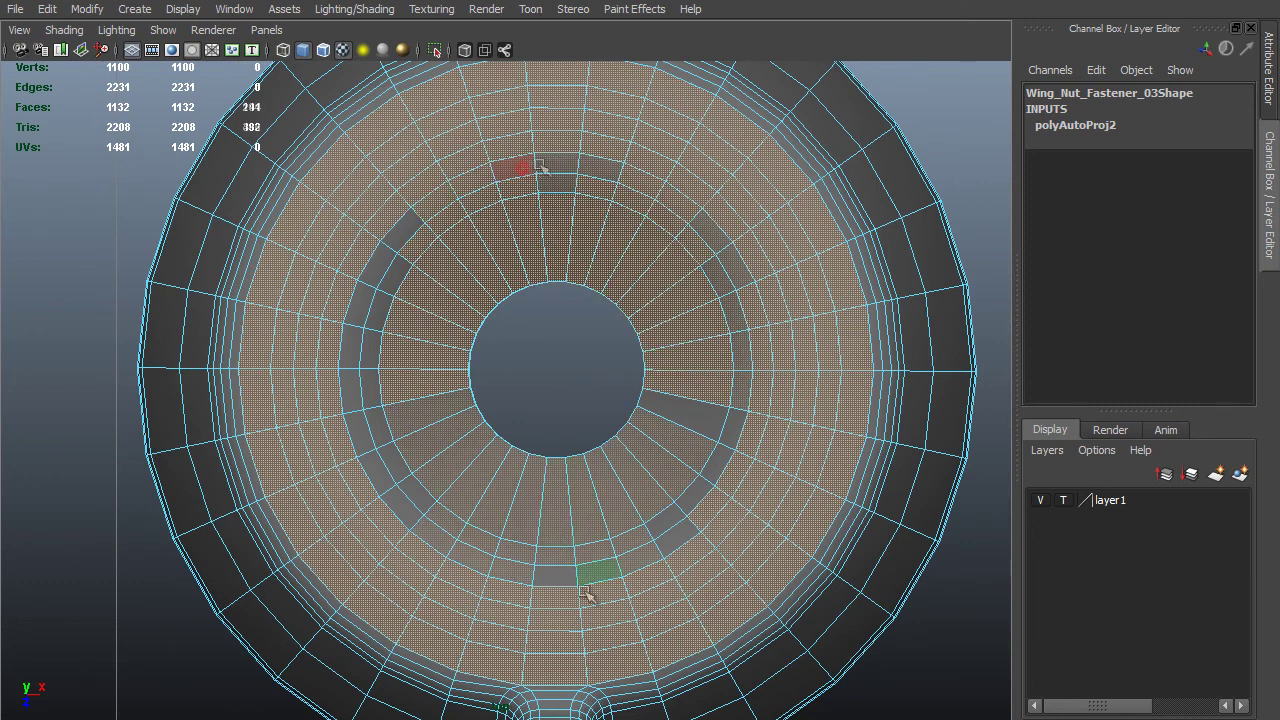
shift+click(514, 167)
shift+click(557, 580)
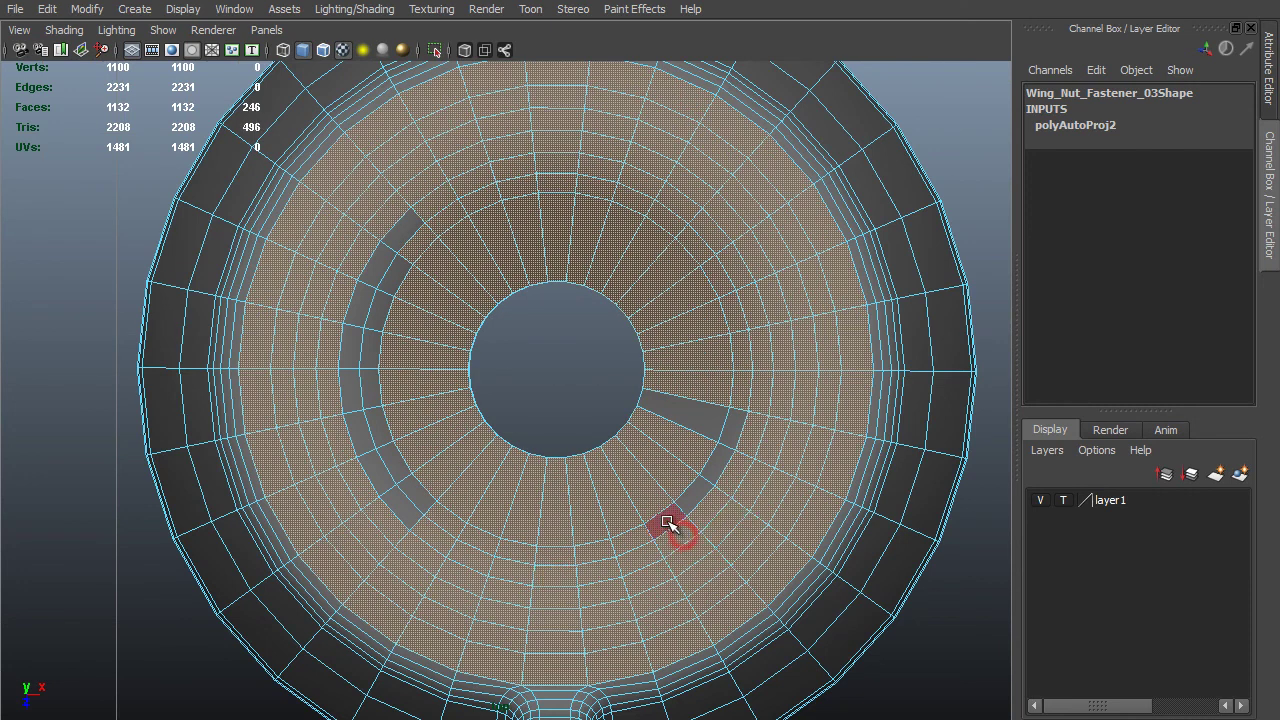
shift+click(731, 436)
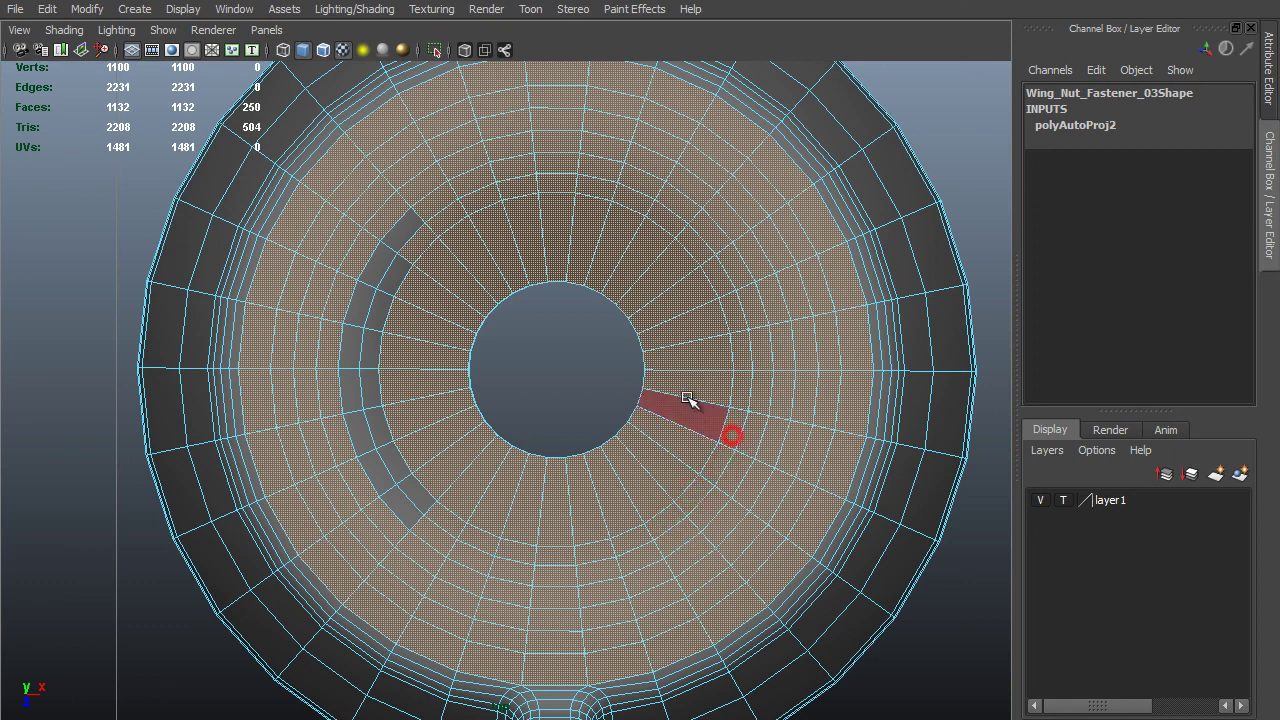
shift+click(688, 408)
Check the selection from below and deselect the faces on the flat underside of the ring.
alt+right_drag(855, 404, 562, 306)
alt+right_drag(497, 350, 776, 522)
scroll(755, 530, down, 3)
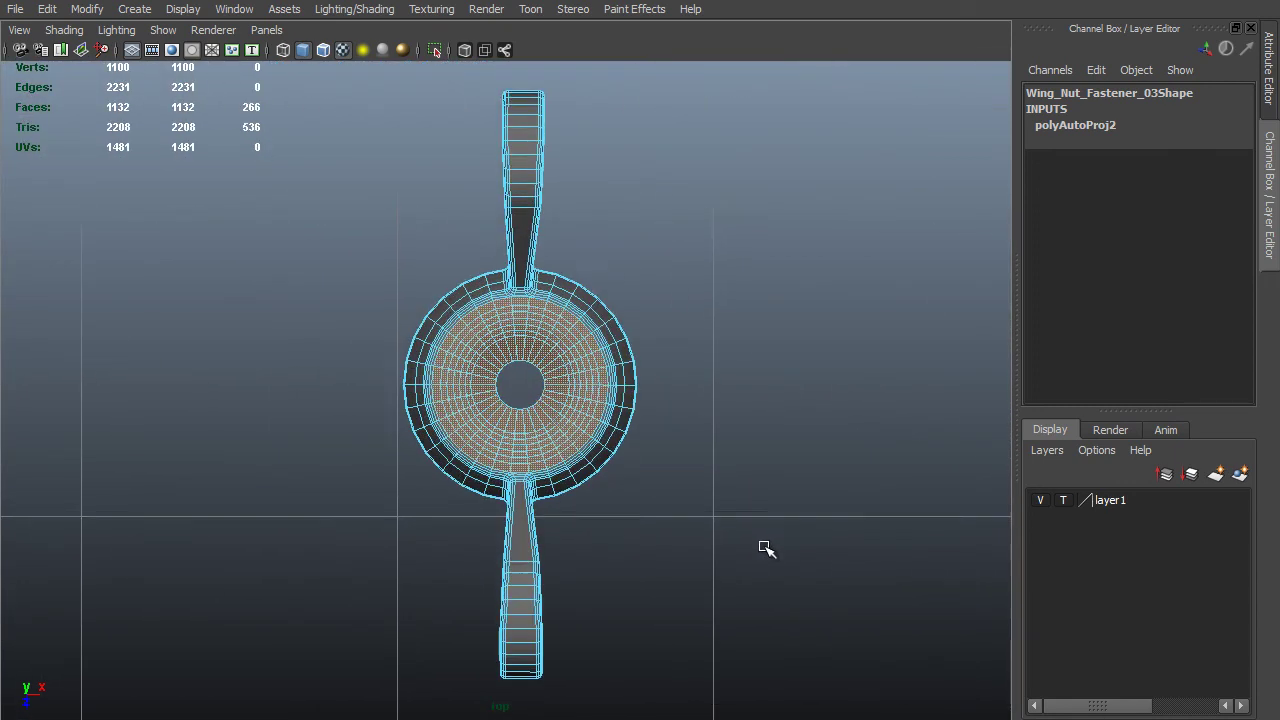
scroll(766, 552, up, 6)
key(space)
key(space)
alt+drag(632, 380, 643, 264)
alt+right_drag(643, 264, 586, 343)
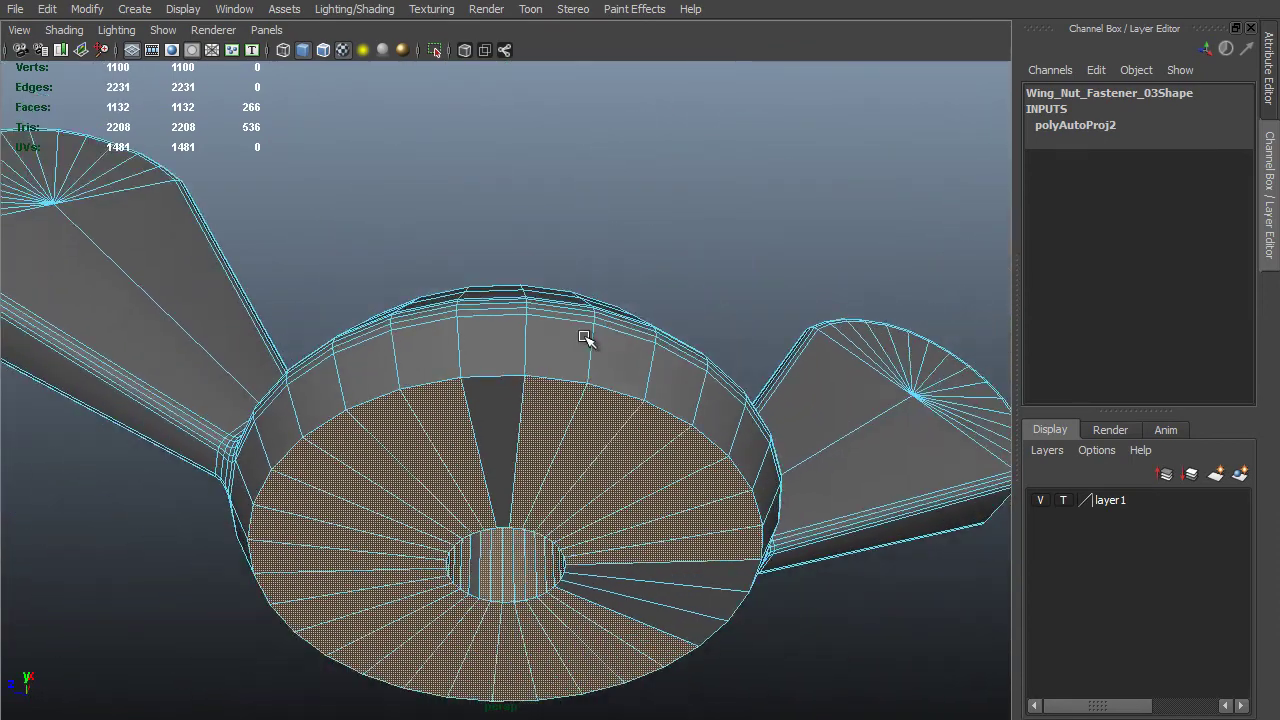
mouse_move(589, 334)
alt+mouse_down()
mouse_move(629, 291)
mouse_move(595, 370)
mouse_move(691, 437)
mouse_move(644, 575)
mouse_move(586, 514)
mouse_move(689, 457)
mouse_move(731, 486)
alt+mouse_up()
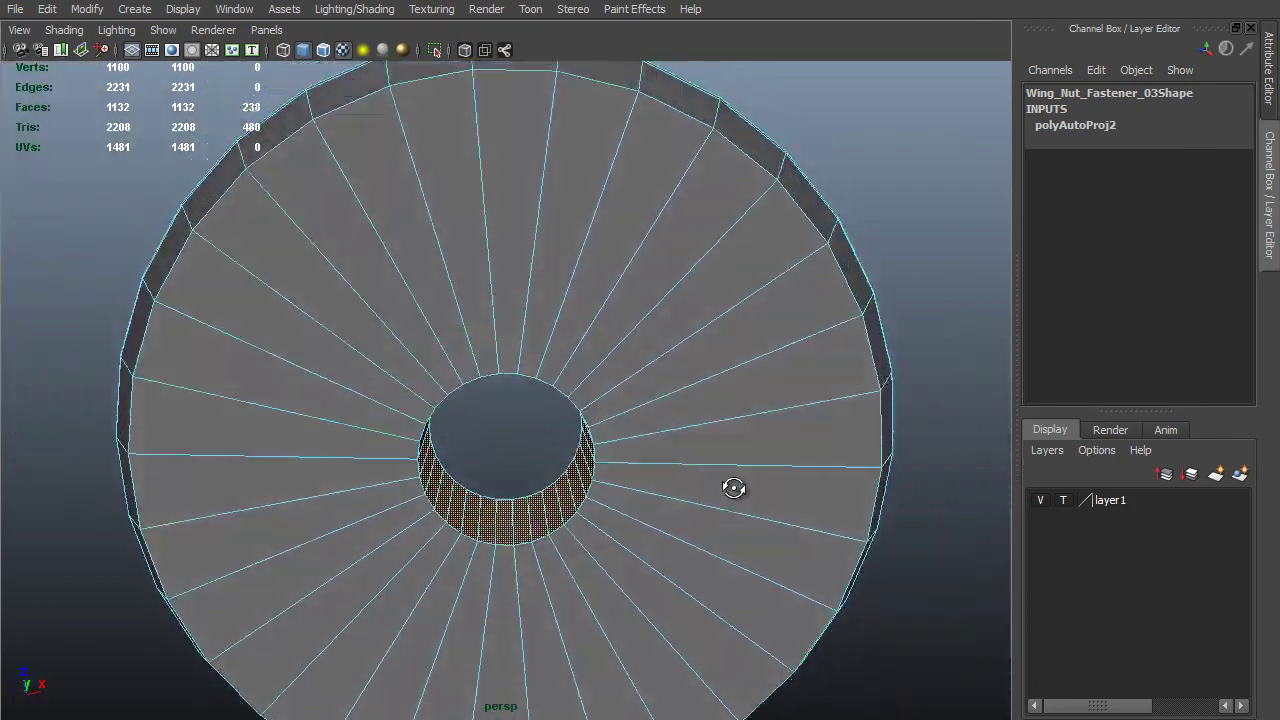
Remove the wall faces of the central hole from the face selection.
scroll(585, 433, up, 3)
scroll(585, 433, up, 2)
alt+drag(537, 420, 543, 514)
alt+drag(543, 514, 556, 550)
alt+middle_drag(556, 550, 613, 222)
alt+drag(609, 320, 689, 346)
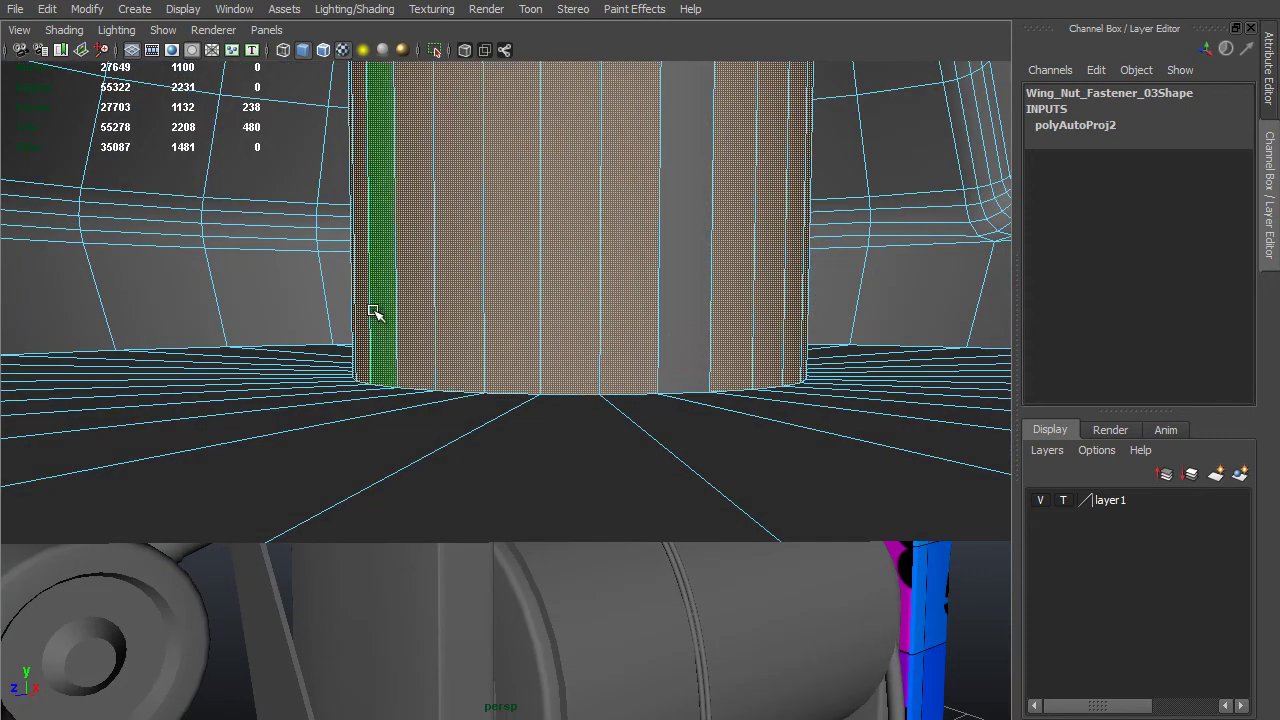
shift+drag(816, 294, 855, 305)
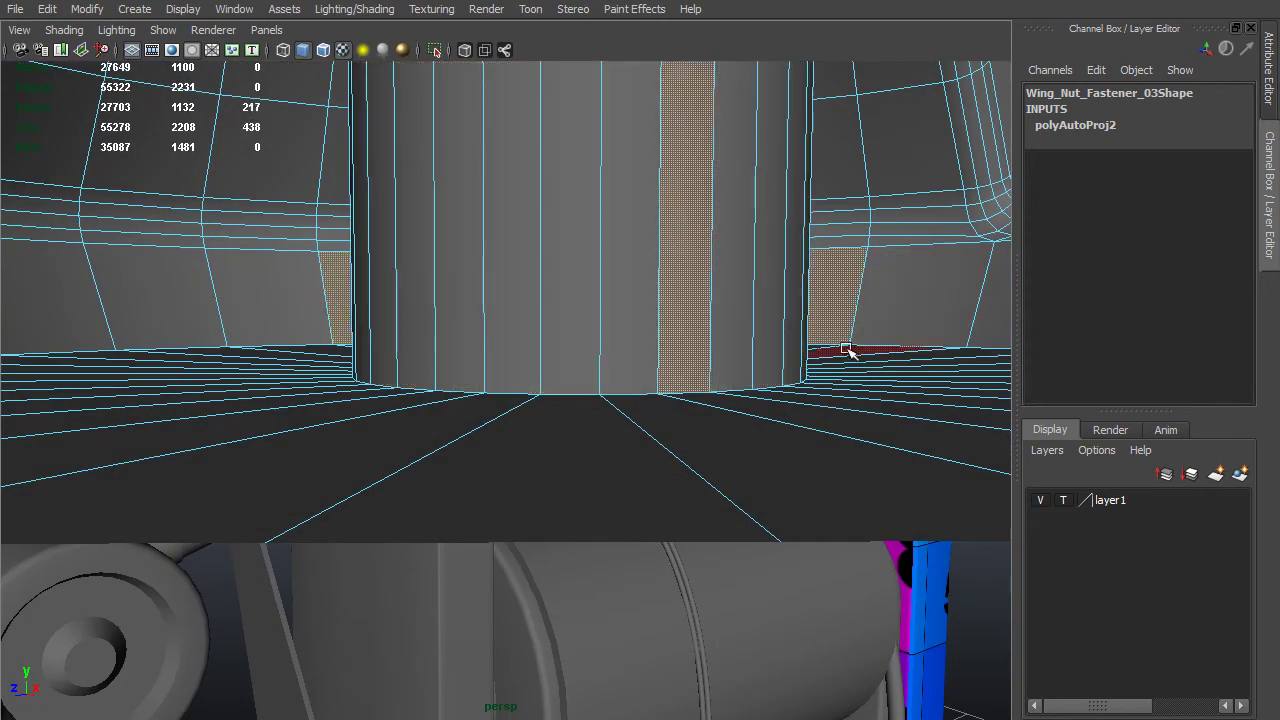
Deselect the stray faces on the outer side of the ring, keeping only its dished upper surface.
alt+drag(415, 275, 972, 338)
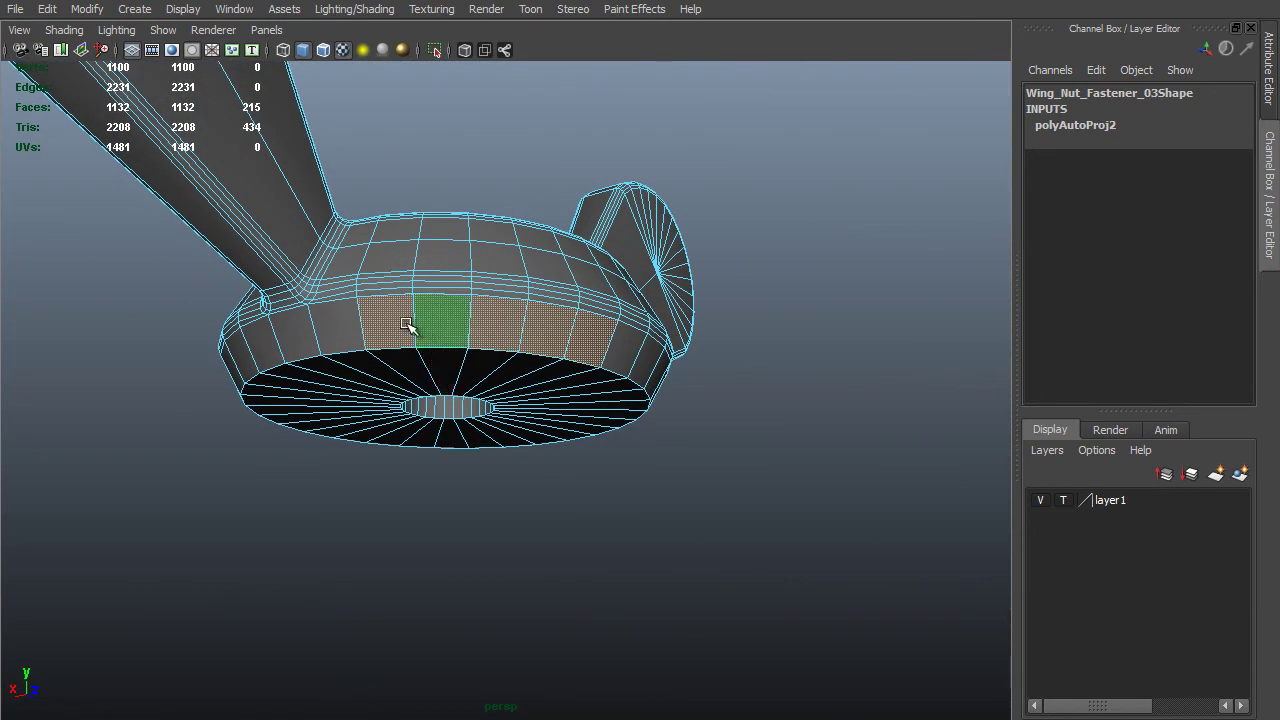
ctrl+drag(408, 325, 591, 330)
alt+drag(488, 346, 285, 352)
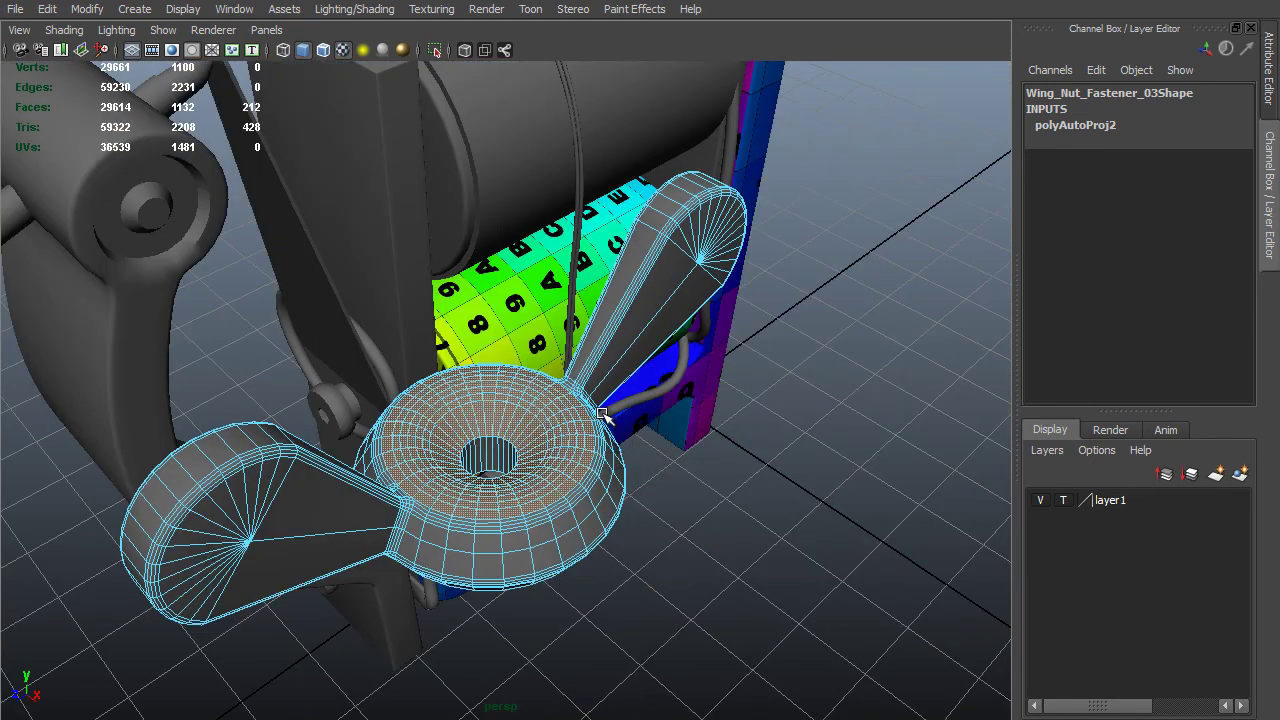
Apply Planar Mapping to the selected dished faces and set the projection height to 0.560 to match its width.
key(space)
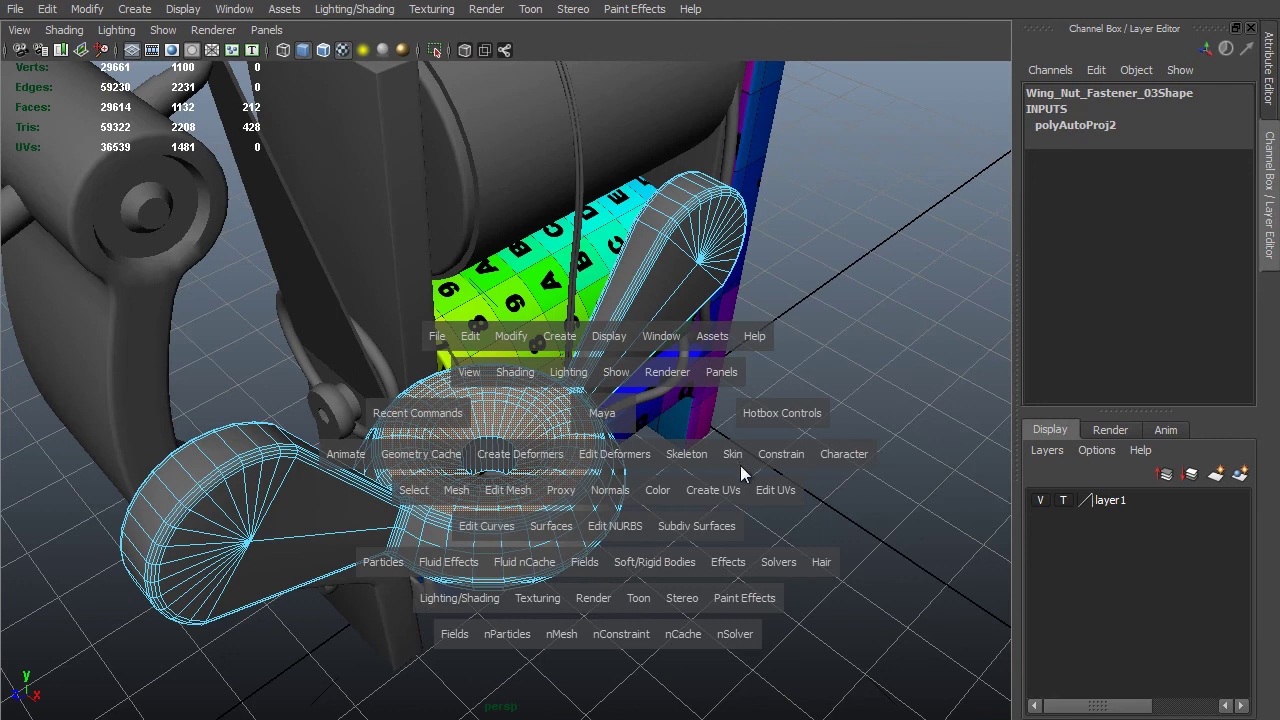
drag(726, 491, 768, 532)
alt+drag(786, 443, 760, 400)
key(ctrl+a)
double_click(1040, 289)
key(ctrl+c)
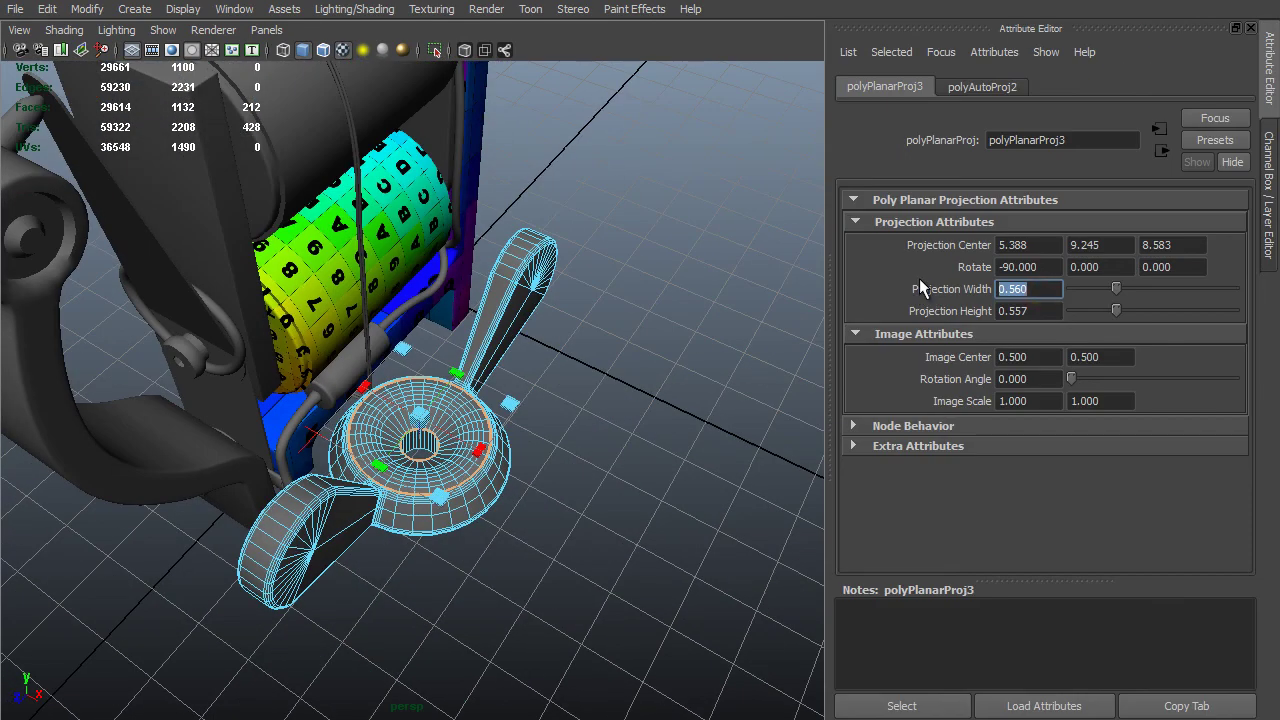
double_click(1033, 311)
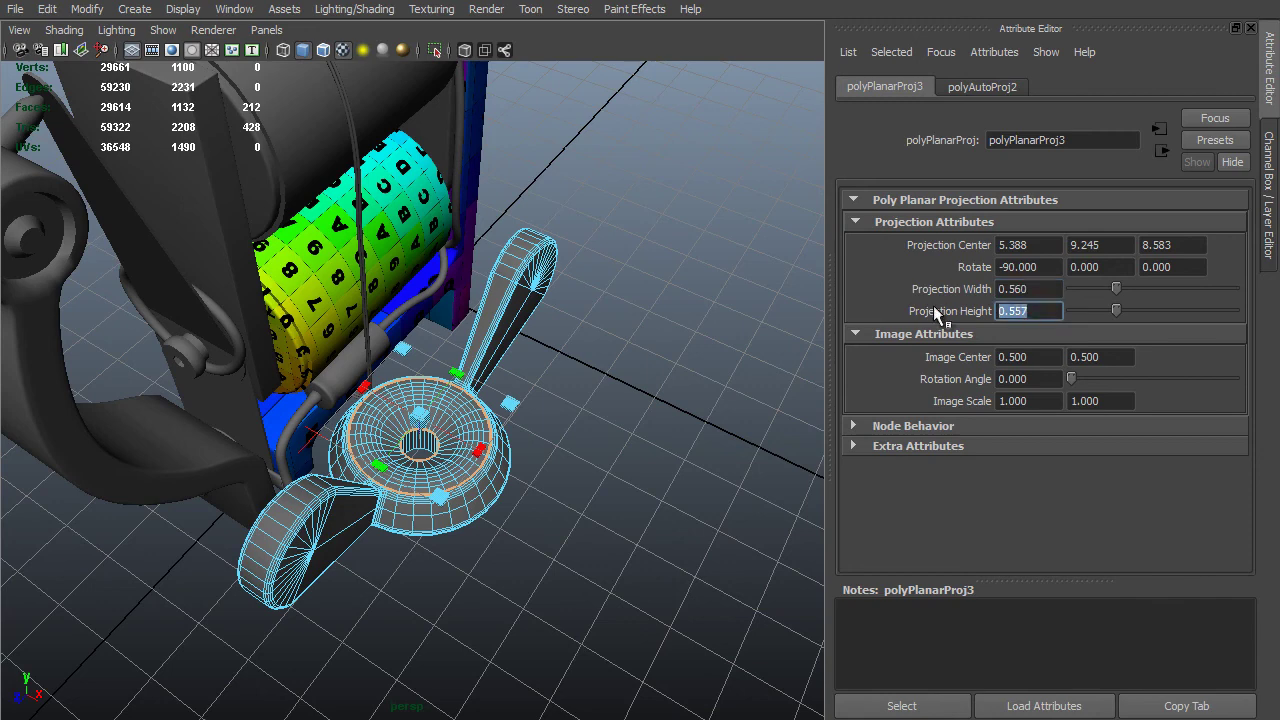
key(ctrl+v)
Return the wing nut to object mode and assign it the existing UV_REF material.
scroll(470, 452, up, 3)
alt+drag(480, 523, 400, 513)
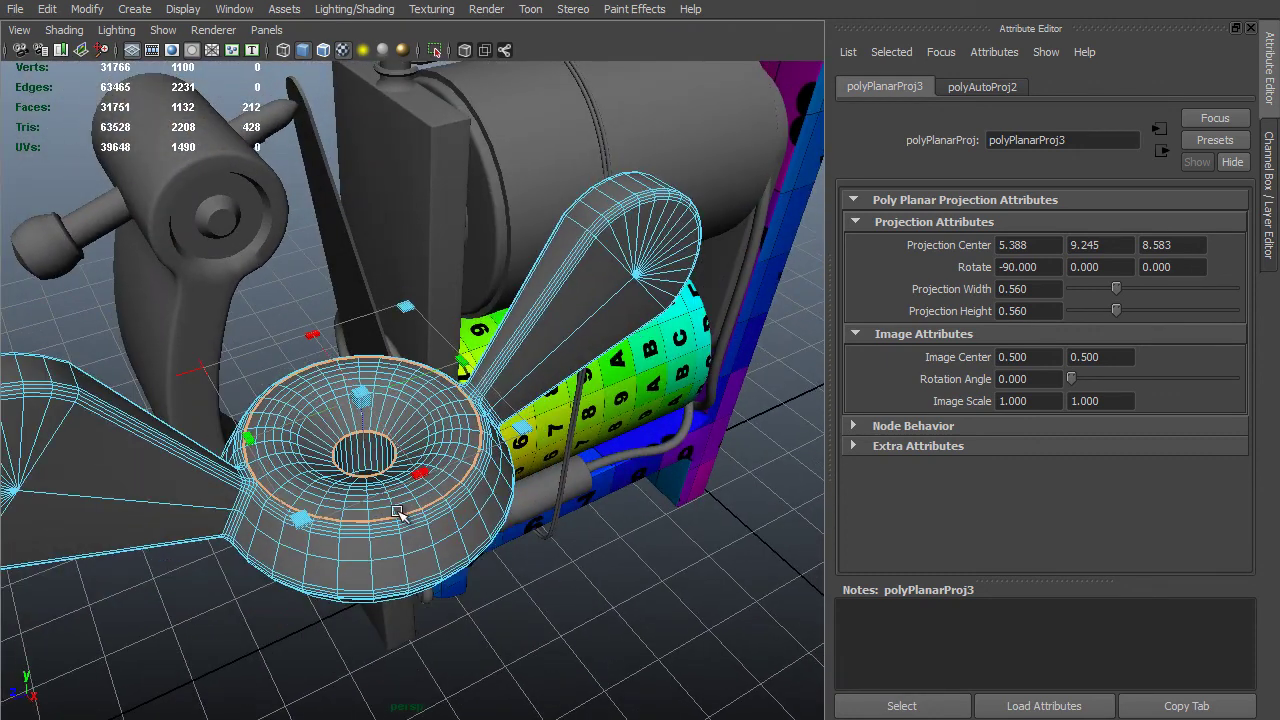
click(398, 512)
right_click(414, 512)
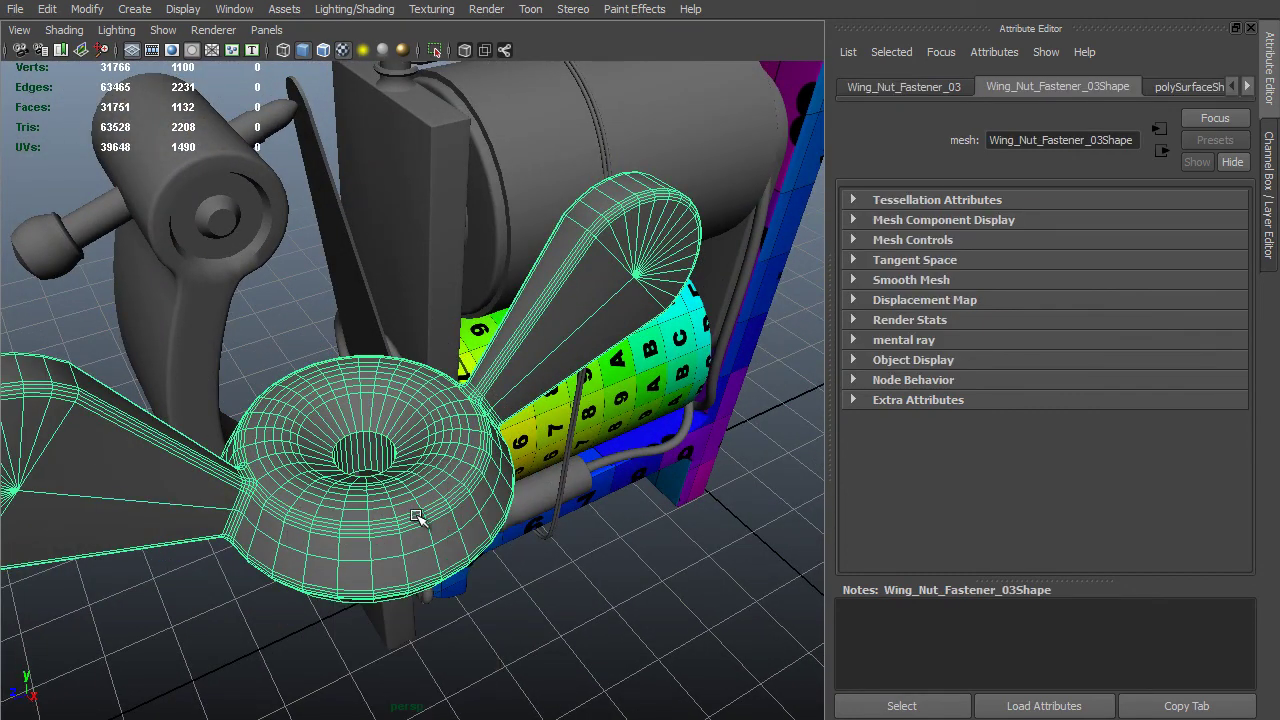
right_click(632, 208)
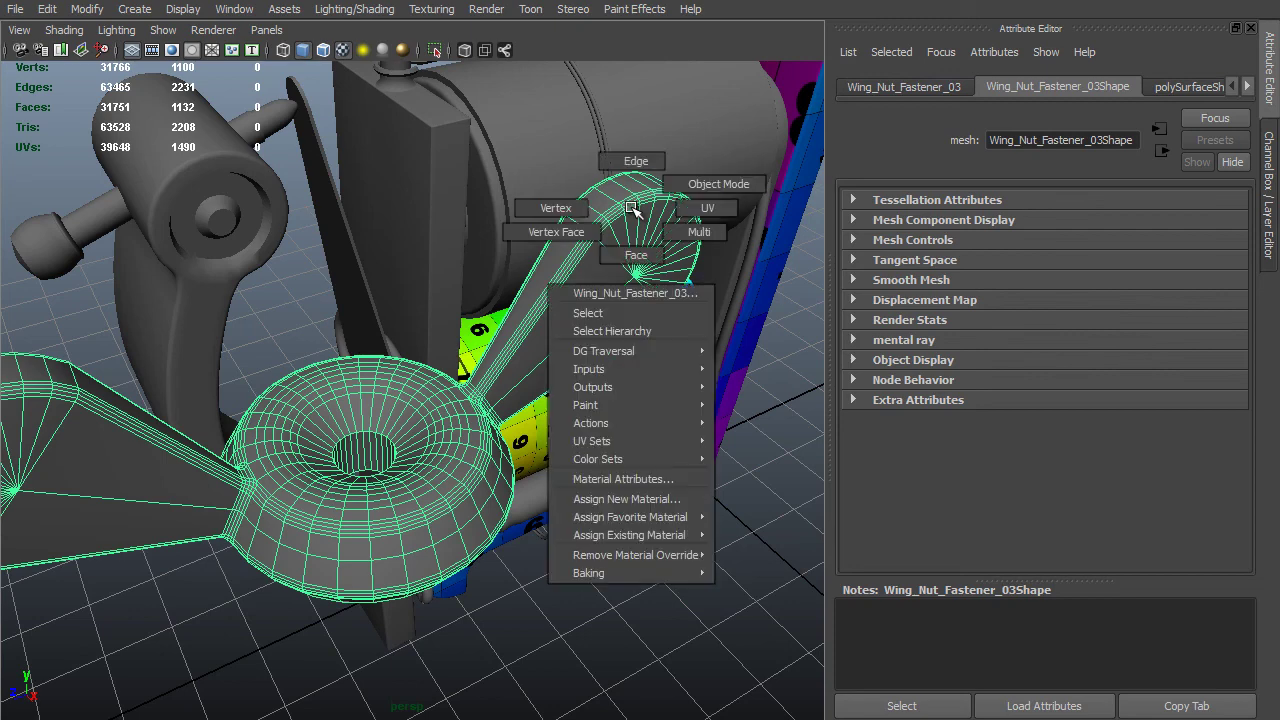
mouse_move(684, 540)
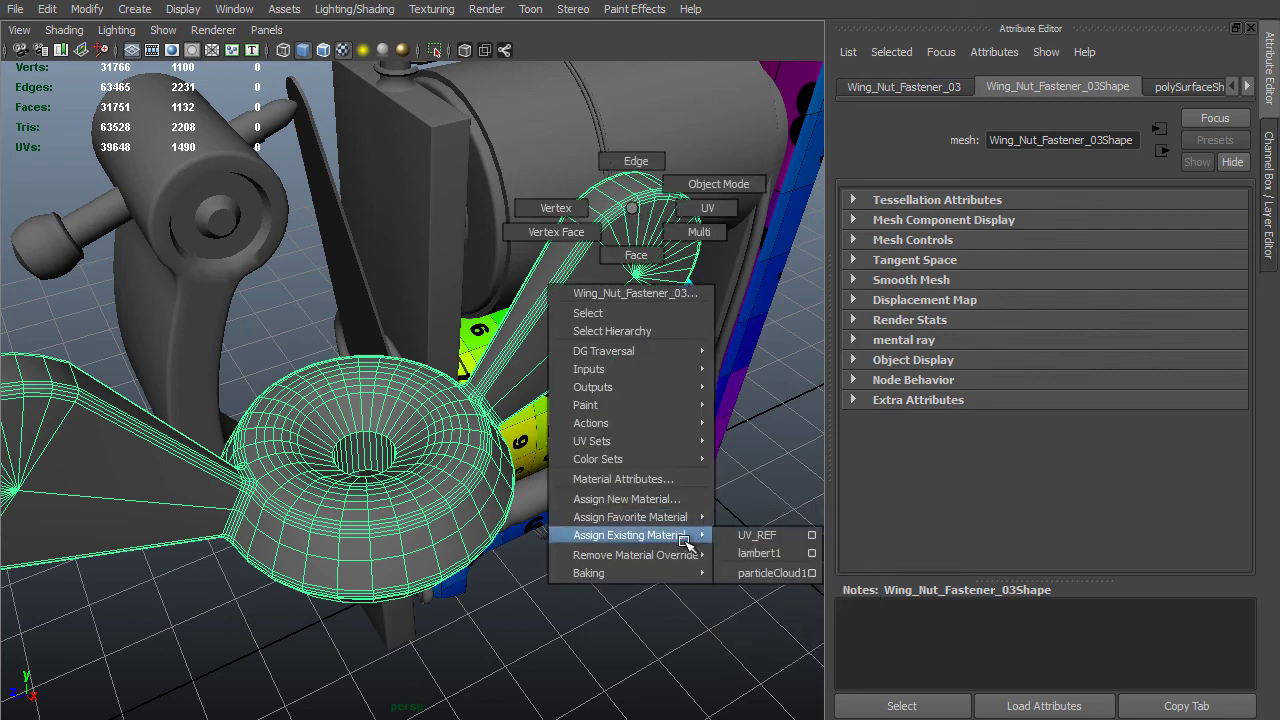
click(757, 535)
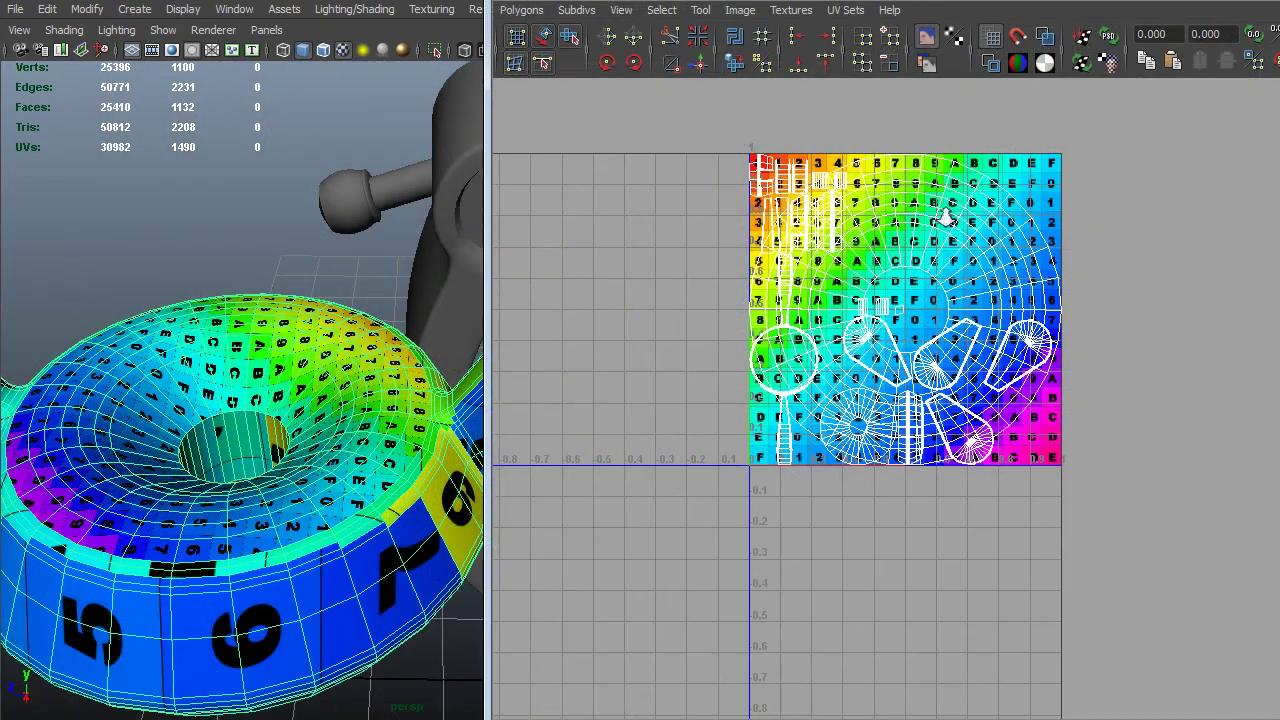
Hide the background texture image in the UV Texture Editor and inspect the checker pattern on the ring's dished surface.
key(a)
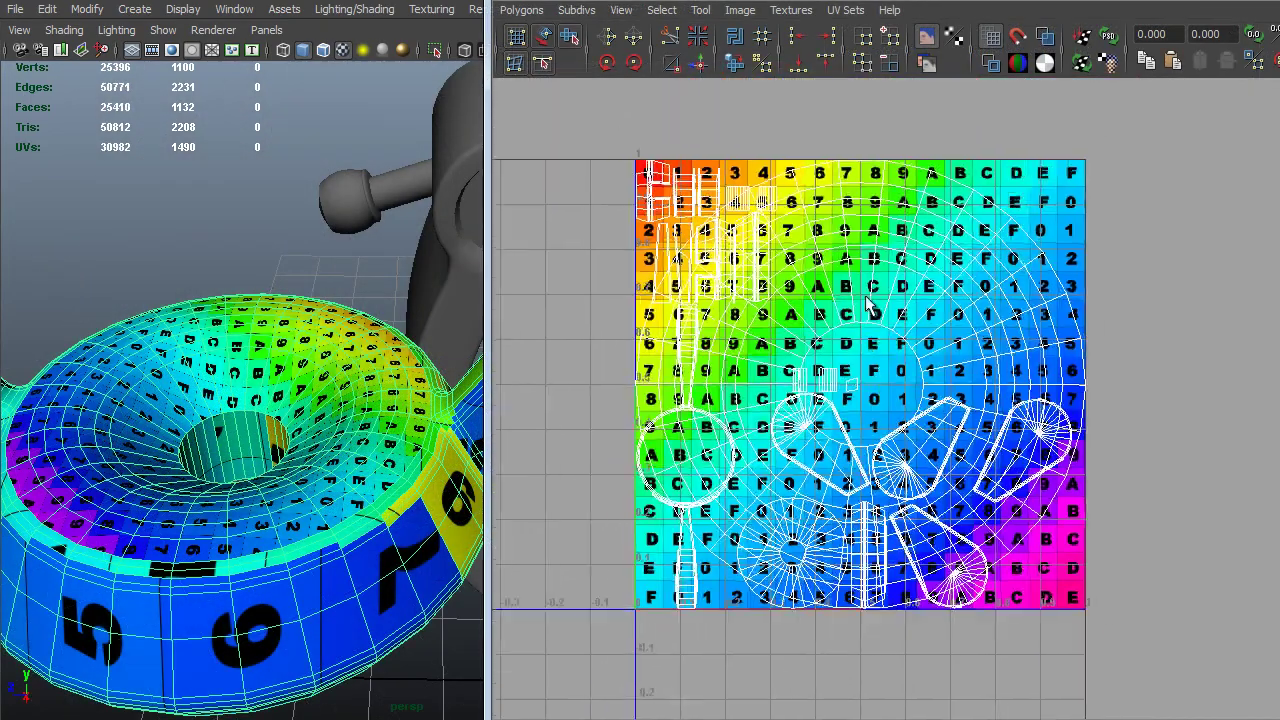
click(930, 37)
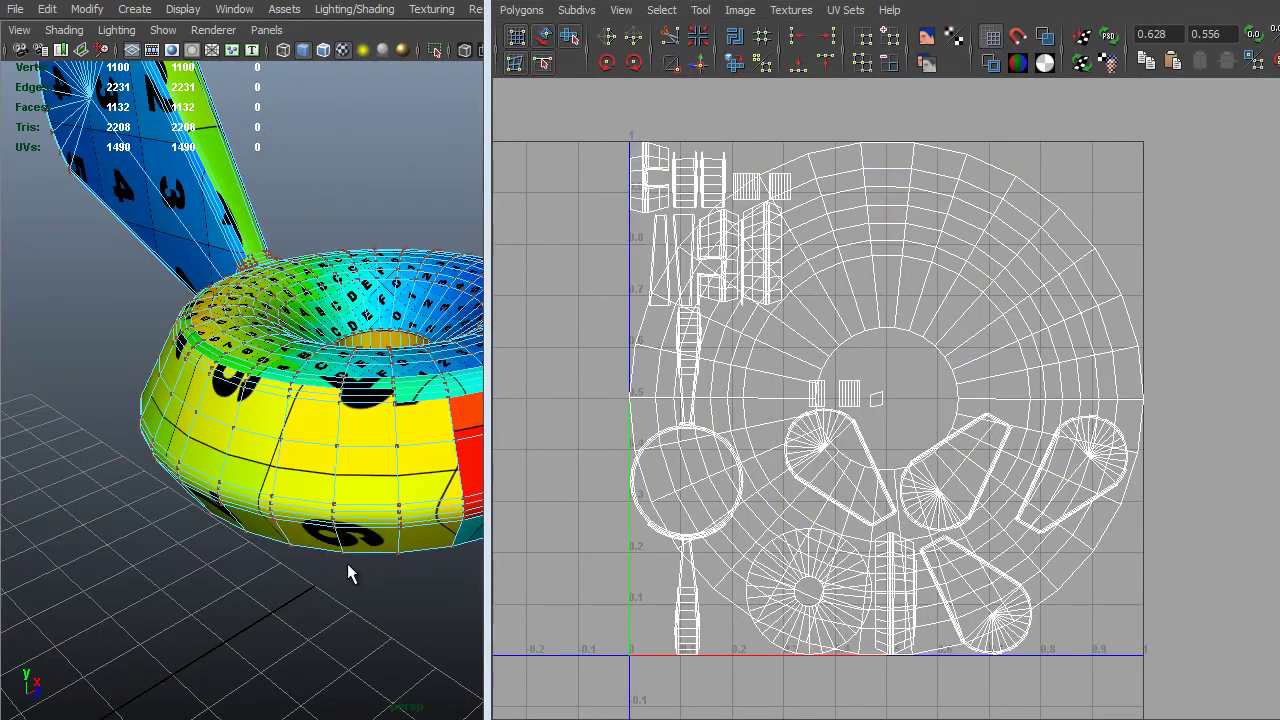
alt+right_drag(386, 410, 321, 384)
alt+drag(321, 384, 334, 466)
alt+right_drag(334, 466, 403, 562)
alt+drag(403, 567, 398, 559)
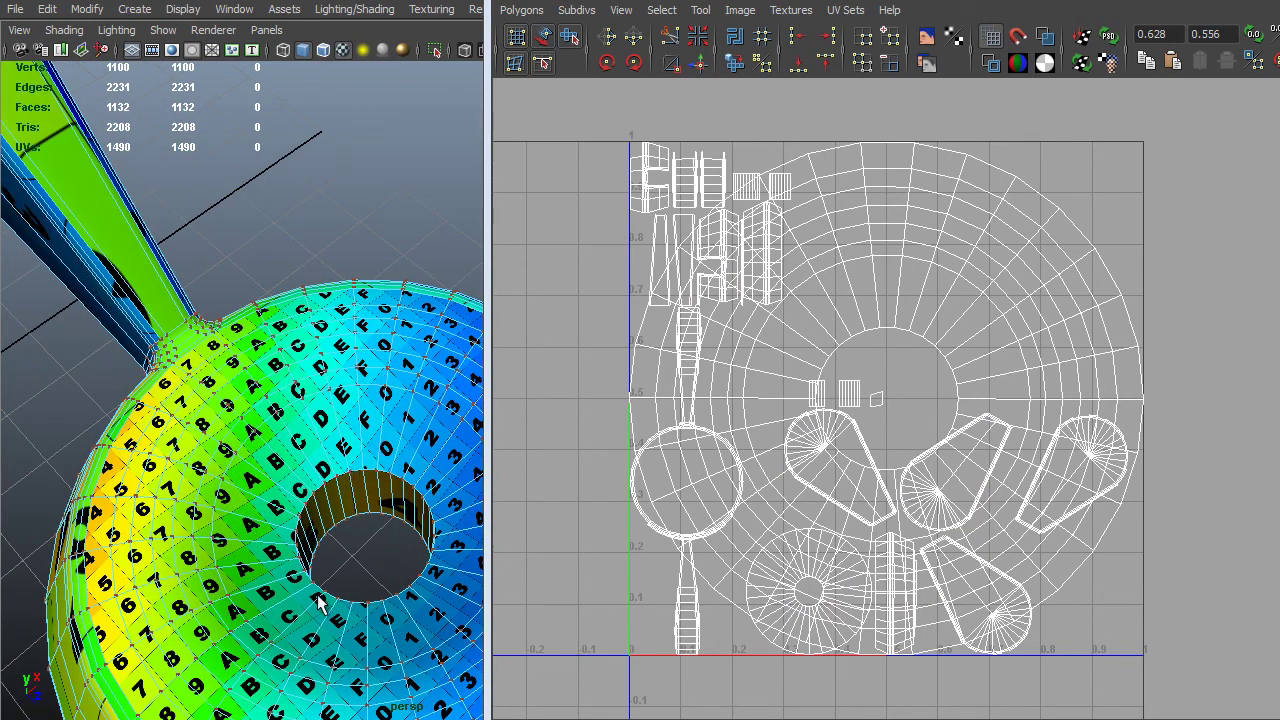
alt+drag(320, 600, 311, 597)
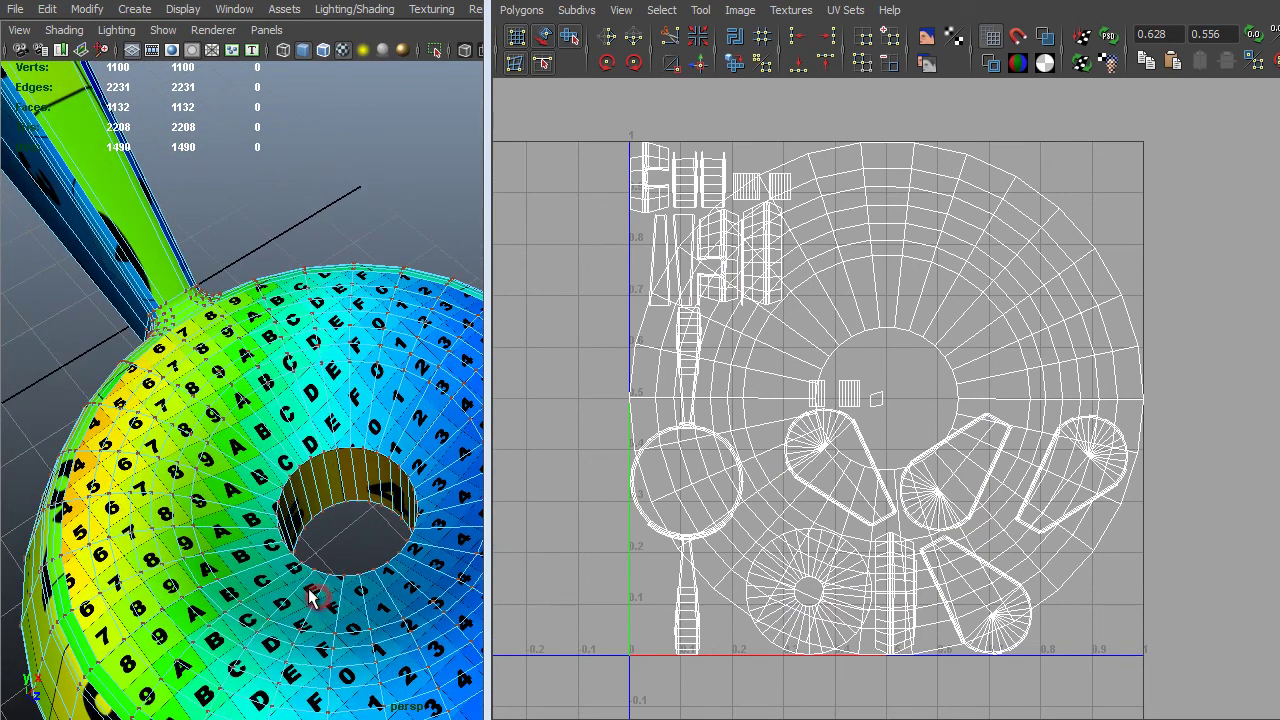
Select all UVs of the large circular shell that belongs to the ring's dished surface.
right_drag(1088, 262, 1171, 255)
drag(1143, 231, 1090, 280)
right_click(1057, 253)
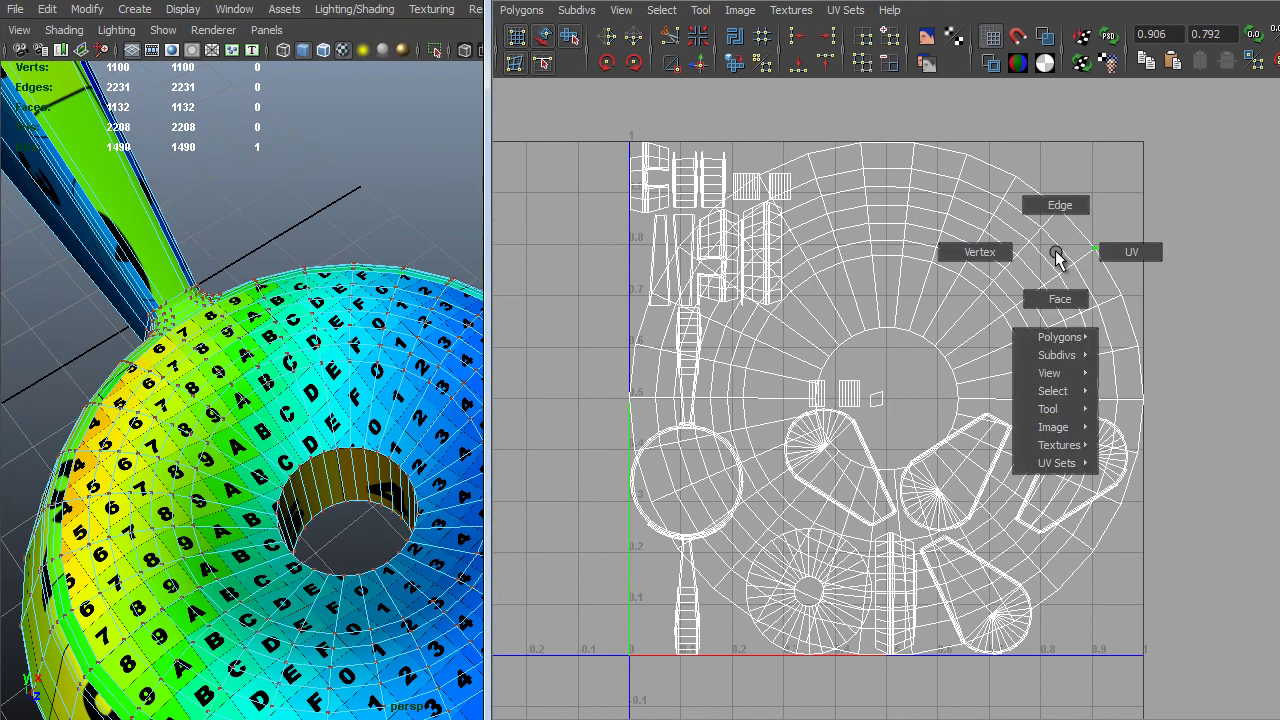
right_drag(1057, 253, 1127, 432)
alt+middle_drag(791, 417, 839, 361)
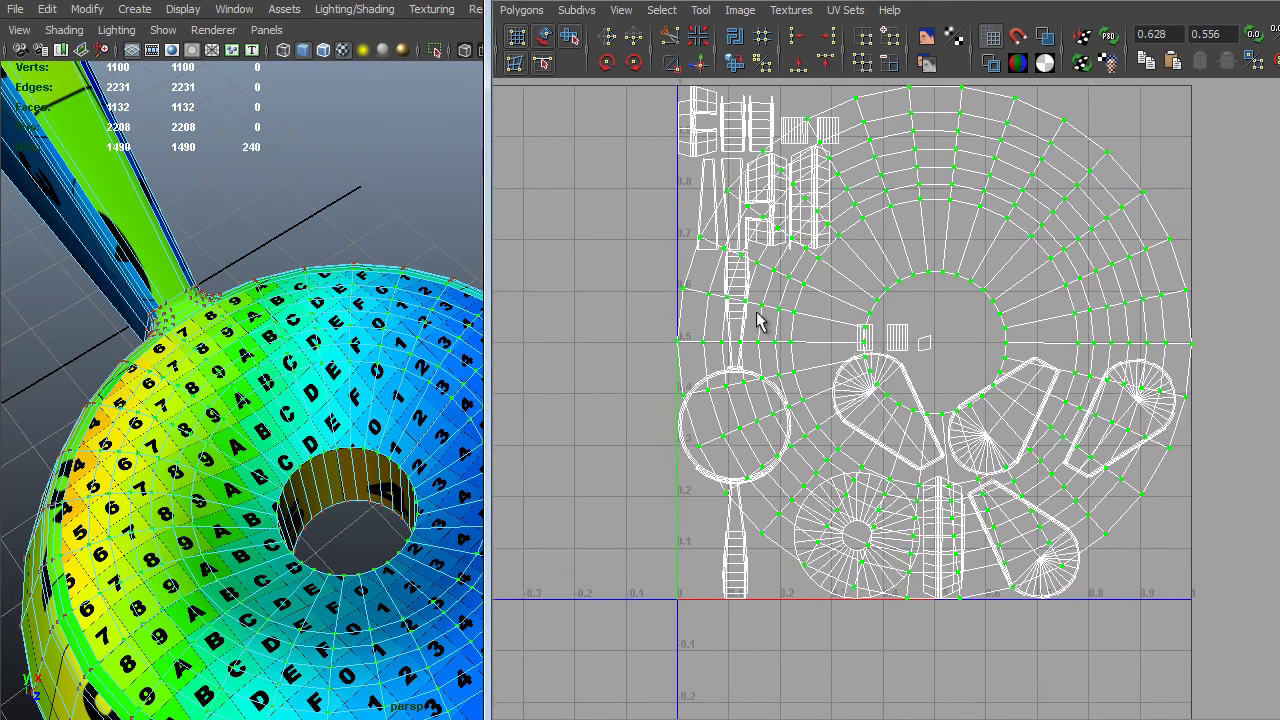
Unfold the circular shell's UVs with the Smooth UV Tool to even out the checker near the hole.
shift+right_click(757, 303)
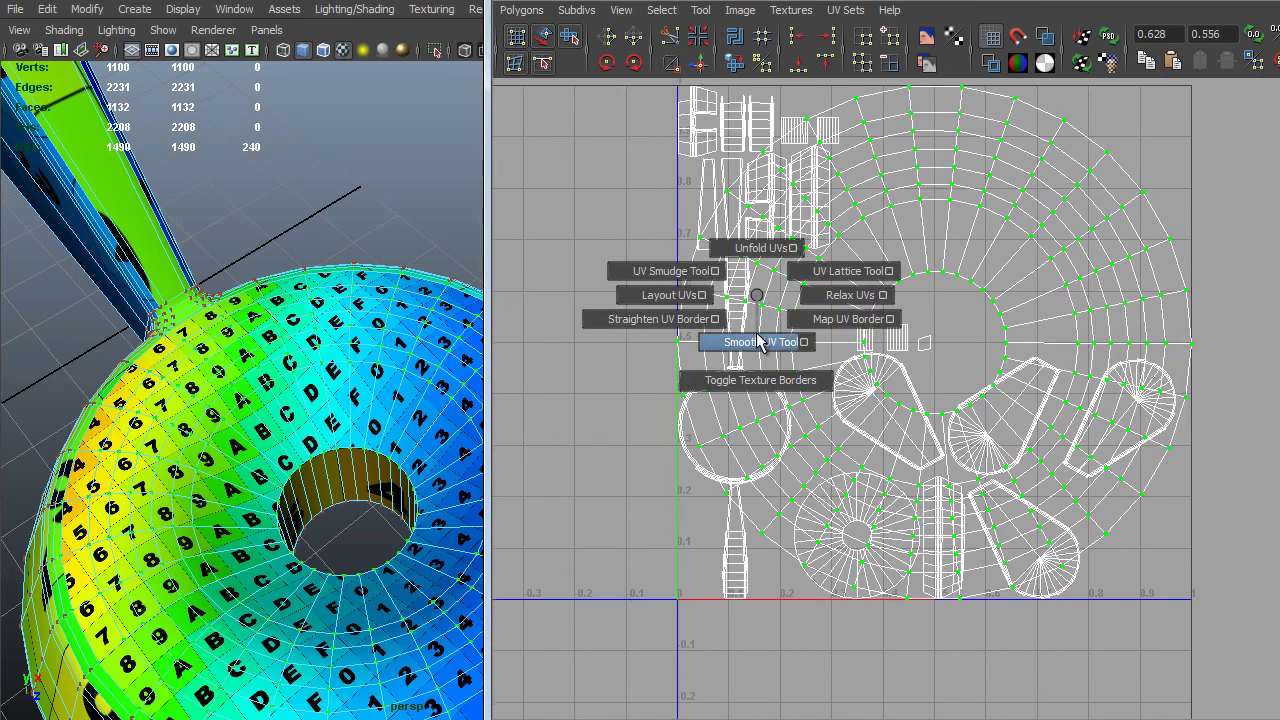
click(757, 342)
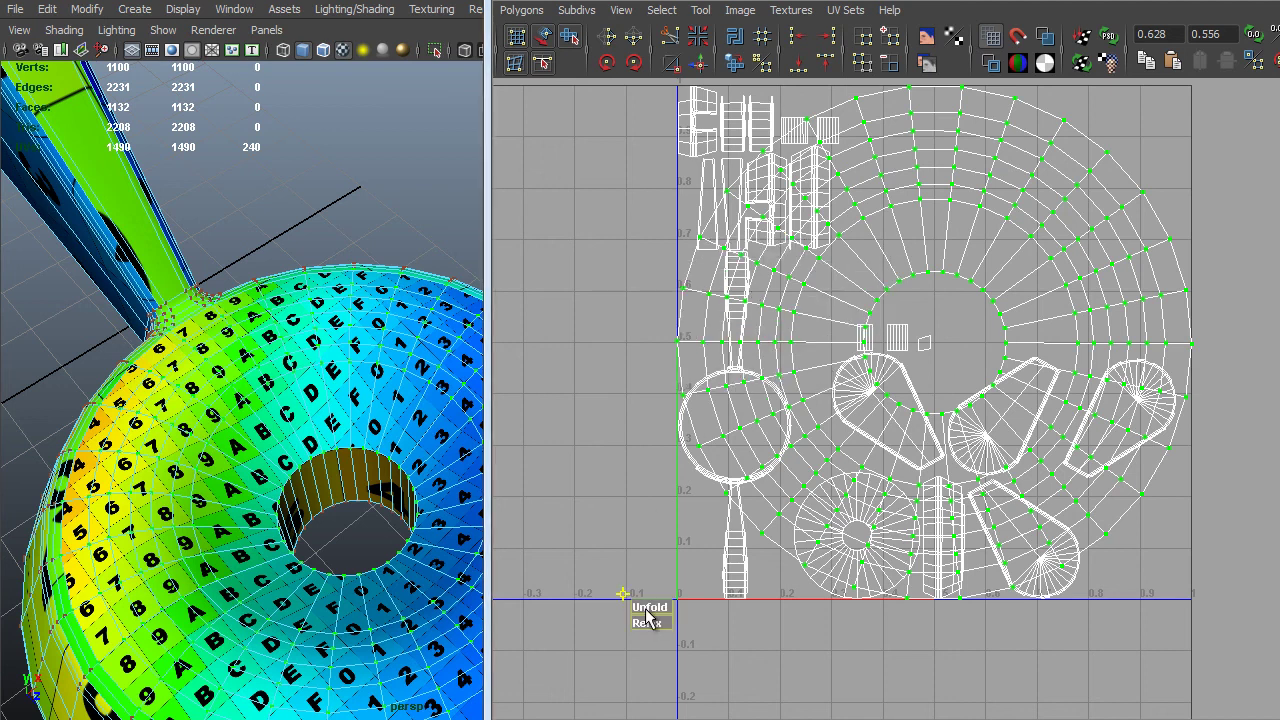
drag(643, 607, 840, 556)
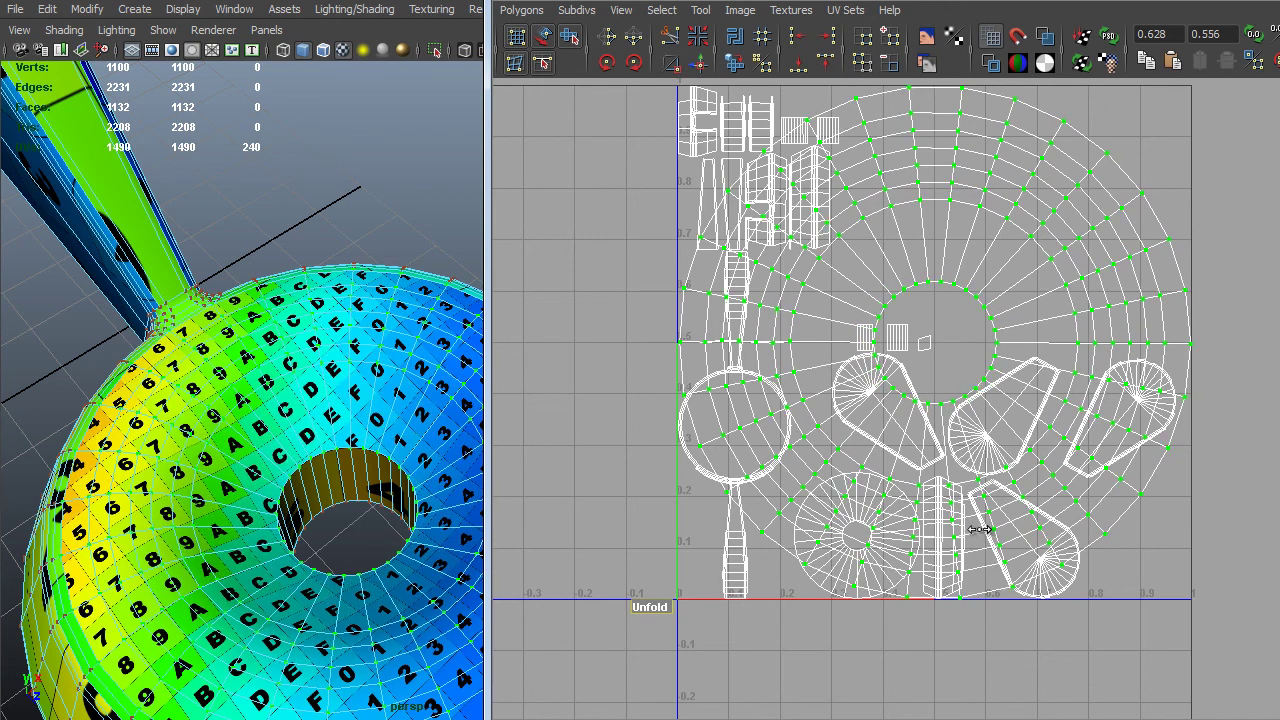
drag(995, 528, 994, 529)
Move the circular shell sideways out of the 0 to 1 UV space, clear of the other shells.
key(q)
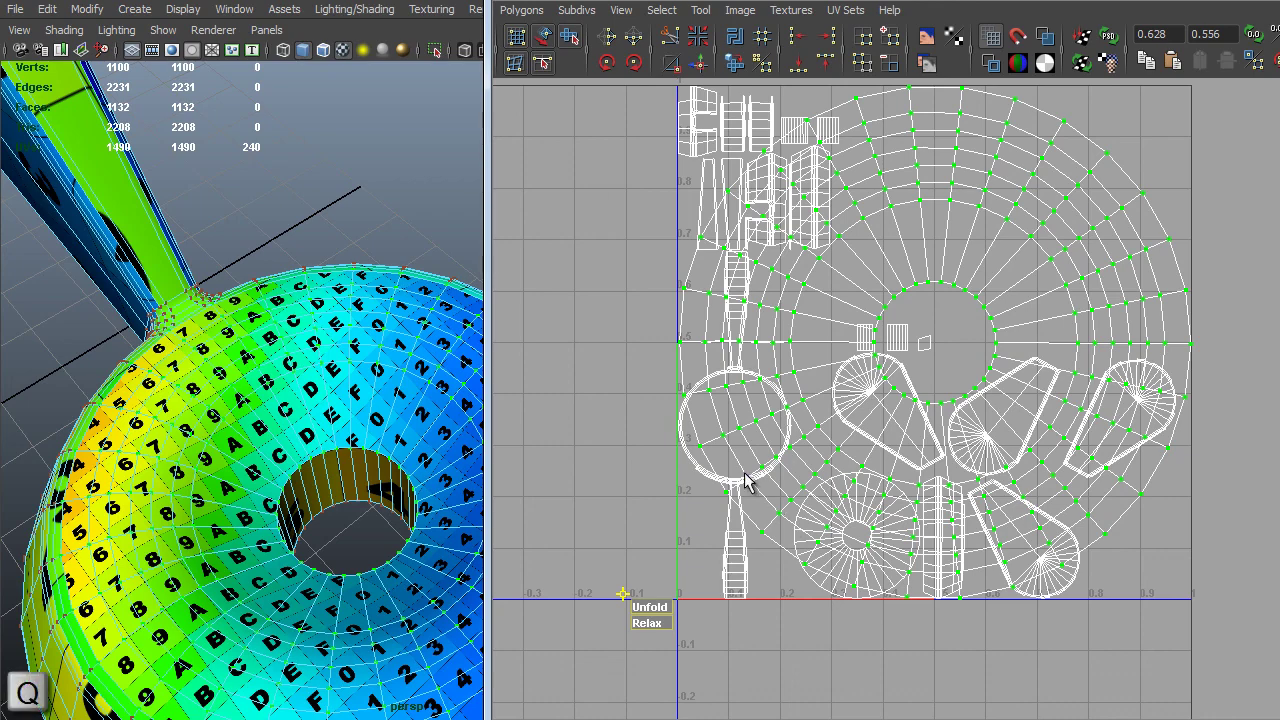
scroll(833, 355, down, 3)
key(w)
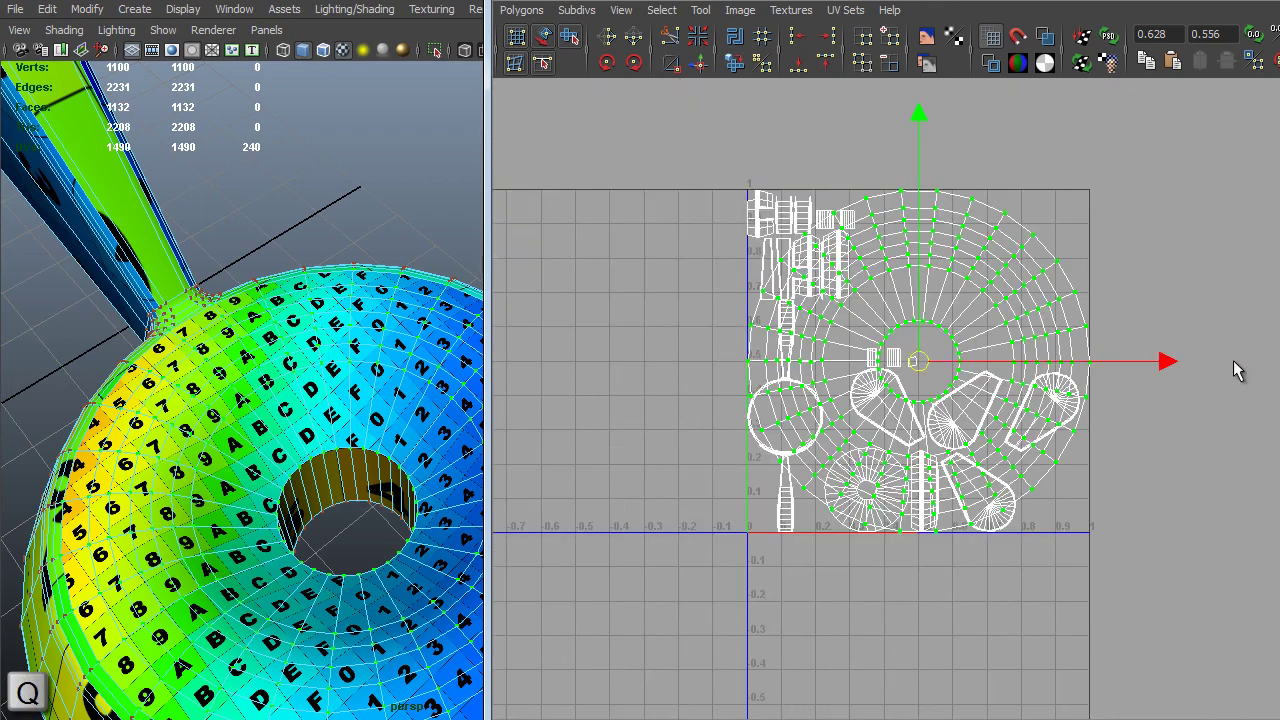
drag(1168, 363, 830, 531)
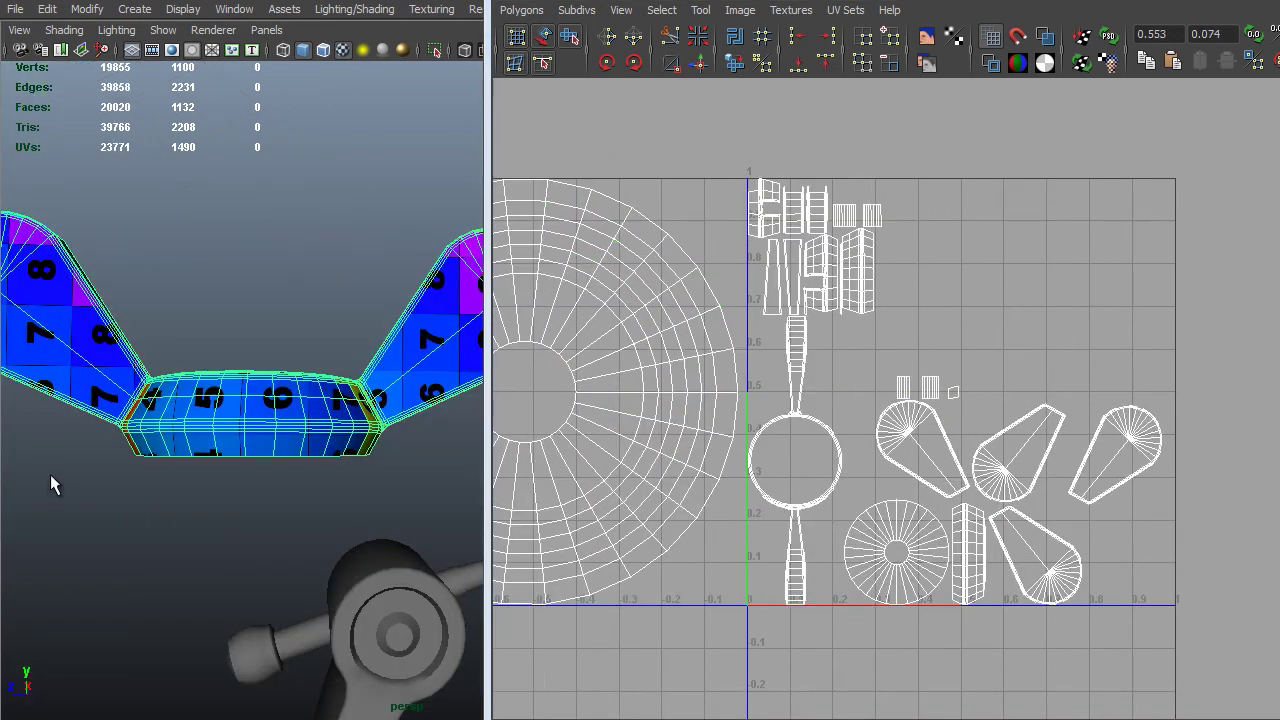
Examine the ring's outer wall and compare it with the UV layout to identify the shells that belong to it.
alt+right_drag(84, 388, 180, 434)
alt+drag(180, 434, 325, 450)
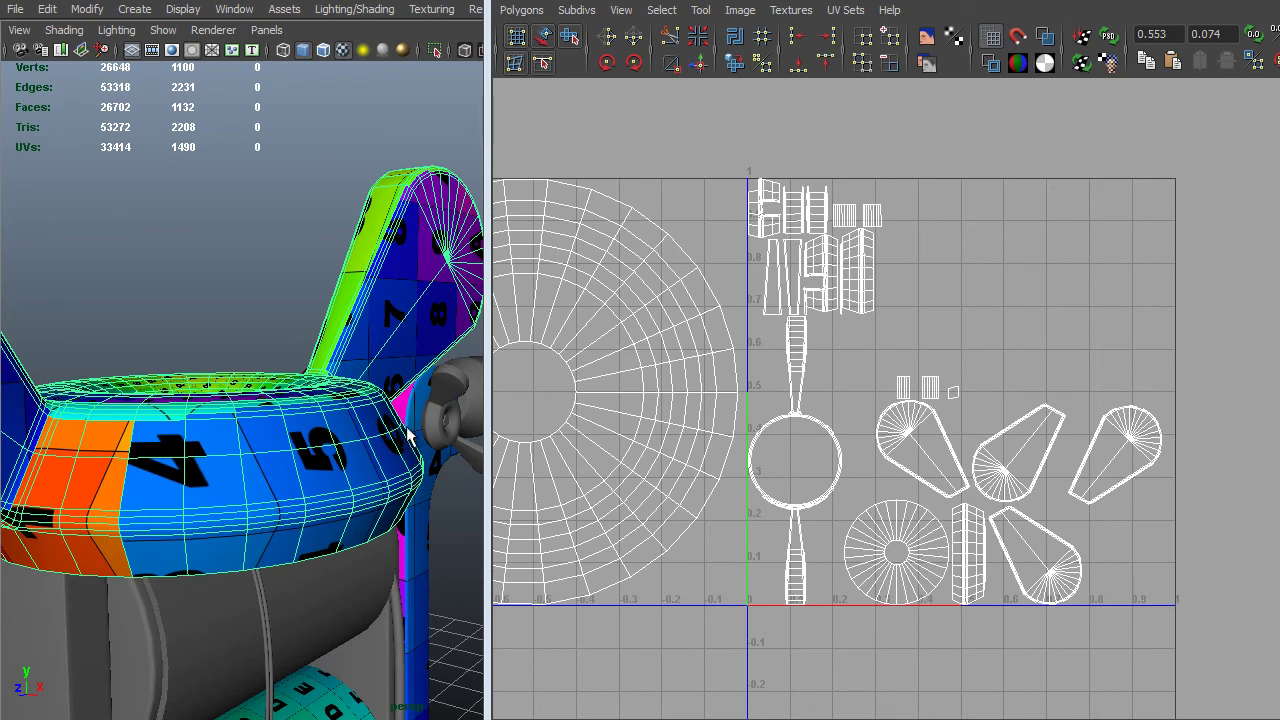
scroll(965, 437, up, 1)
scroll(907, 291, up, 2)
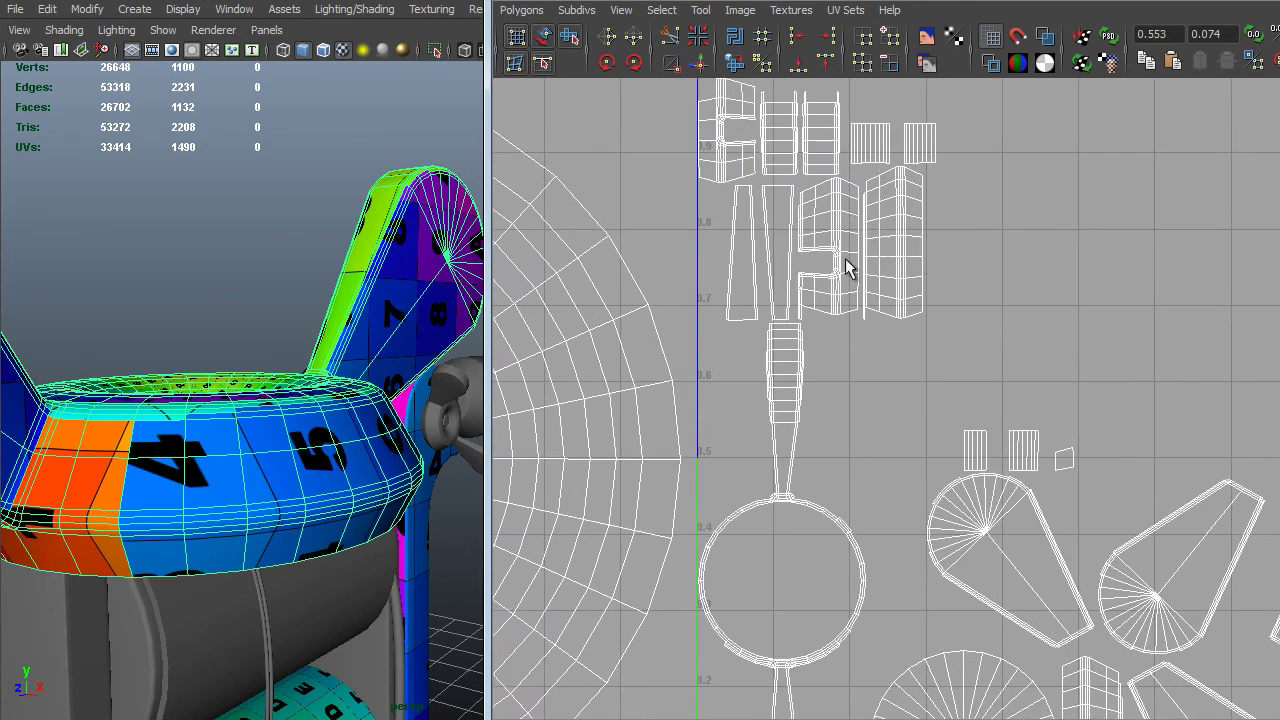
alt+right_drag(877, 484, 914, 541)
alt+middle_drag(848, 552, 859, 405)
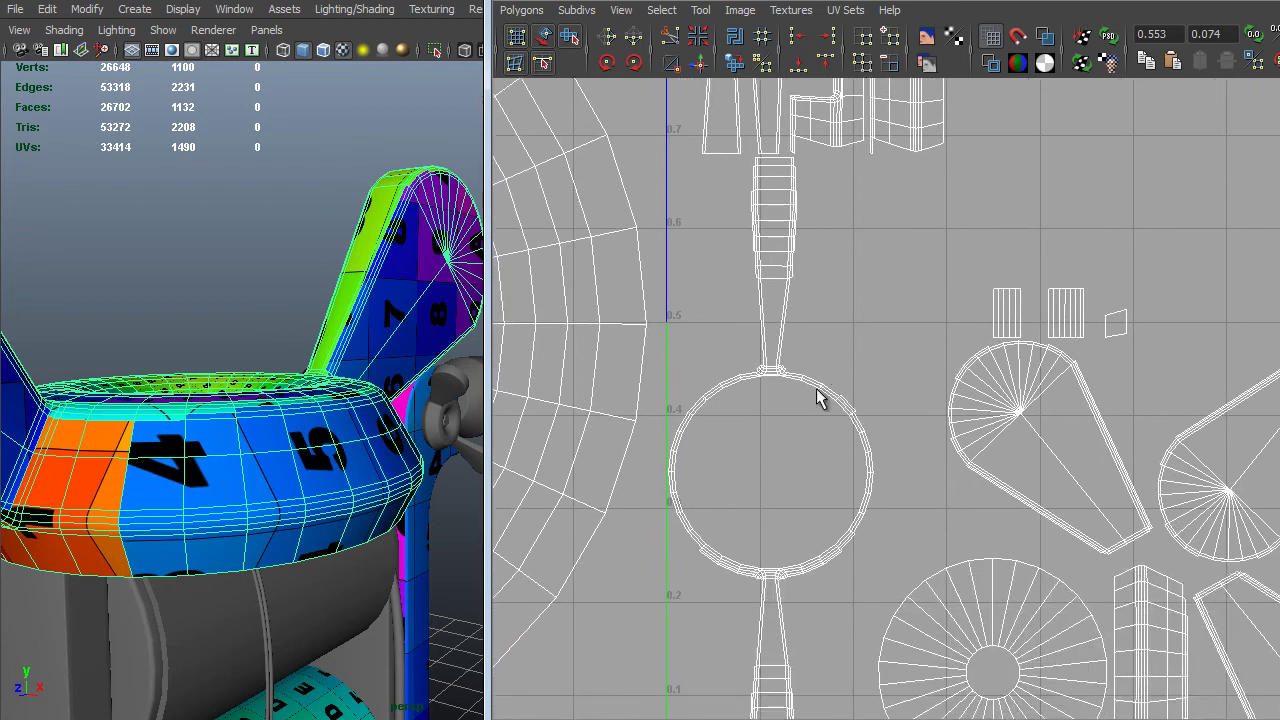
alt+right_drag(788, 396, 806, 368)
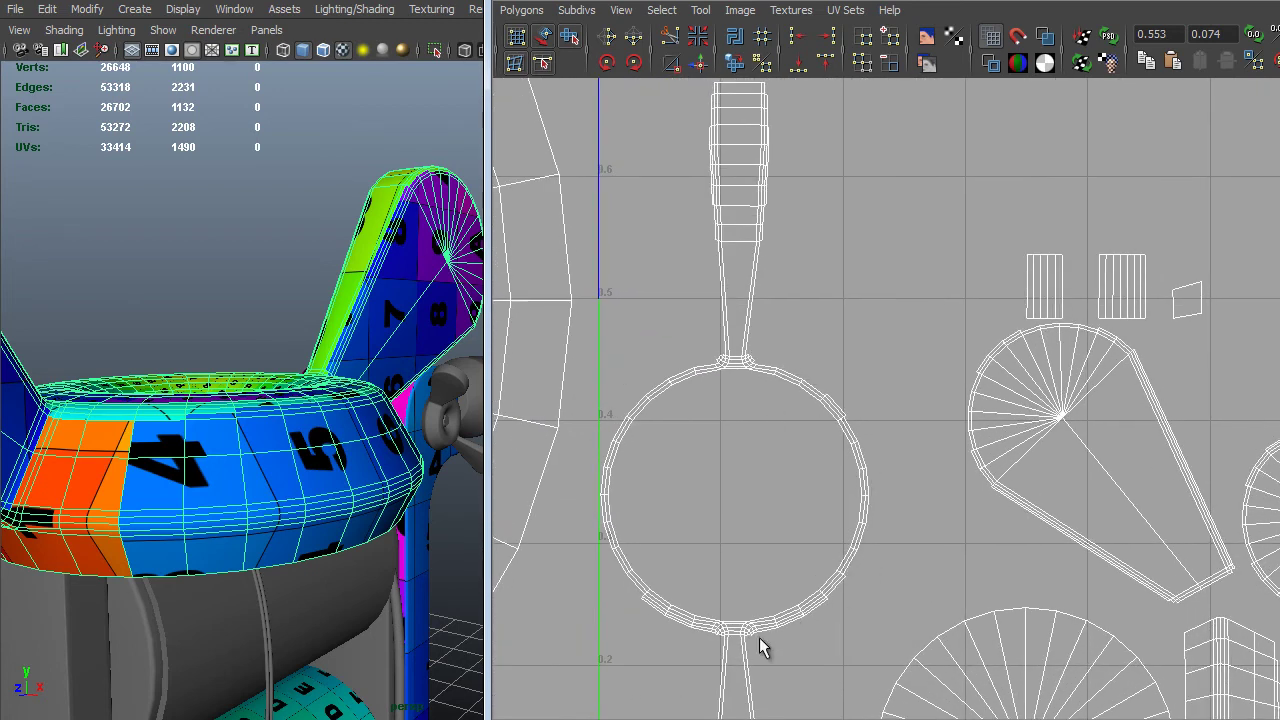
alt+drag(340, 463, 322, 487)
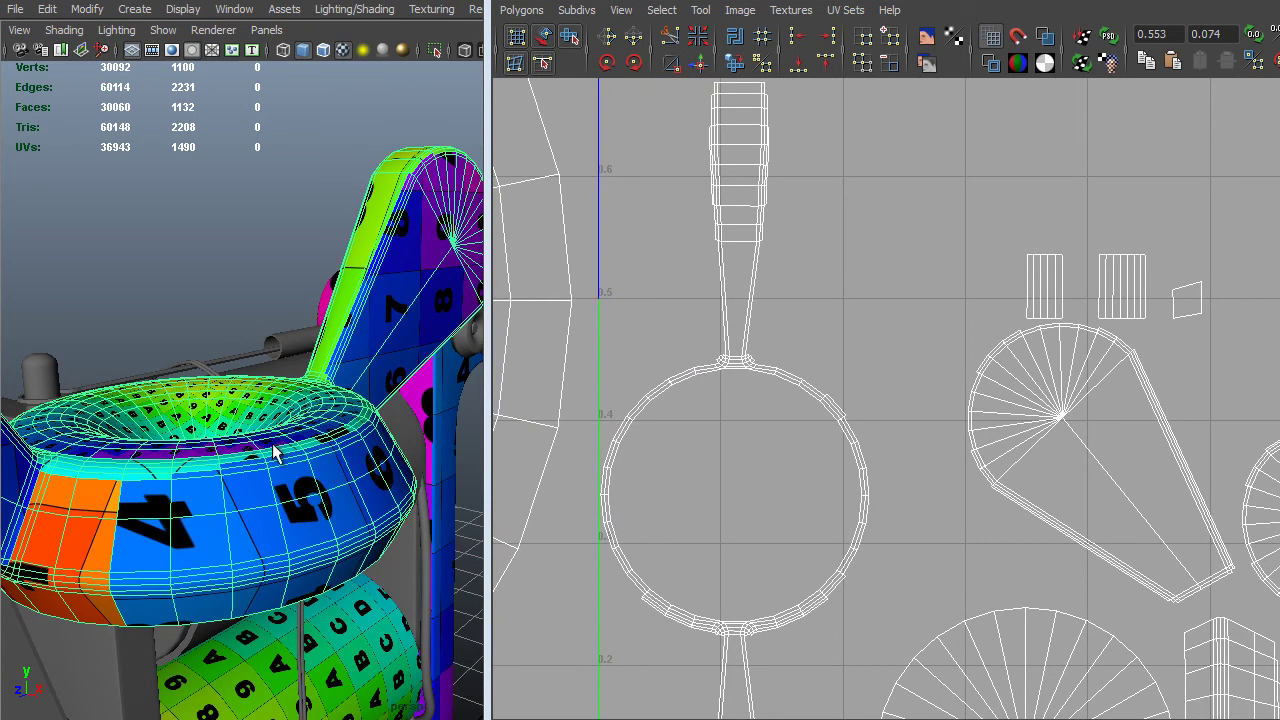
Select the edges across the lower end of the narrow ring-wall strip and Move and Sew it onto its adjoining shell.
alt+right_drag(998, 537, 950, 520)
alt+middle_drag(1080, 620, 1040, 389)
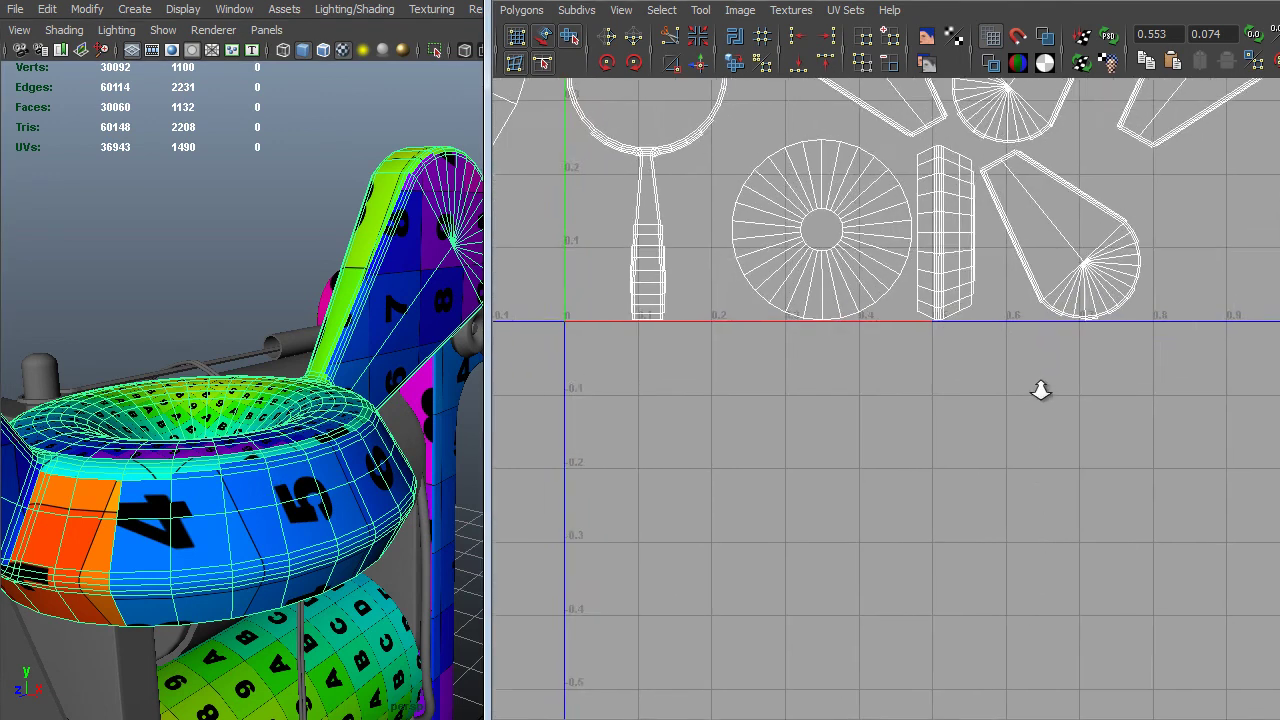
alt+right_drag(1040, 389, 1100, 310)
alt+middle_drag(1105, 300, 1089, 357)
alt+right_drag(1089, 357, 1093, 420)
alt+middle_drag(1057, 351, 1003, 500)
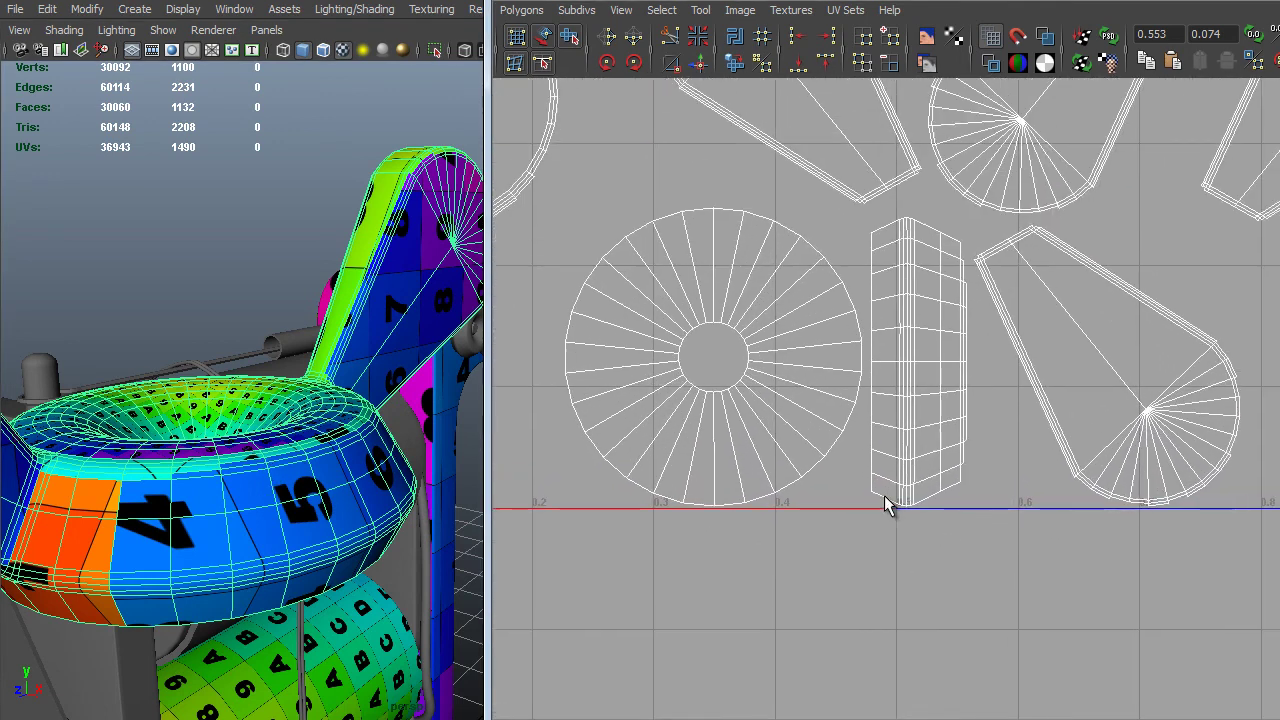
right_drag(886, 506, 889, 455)
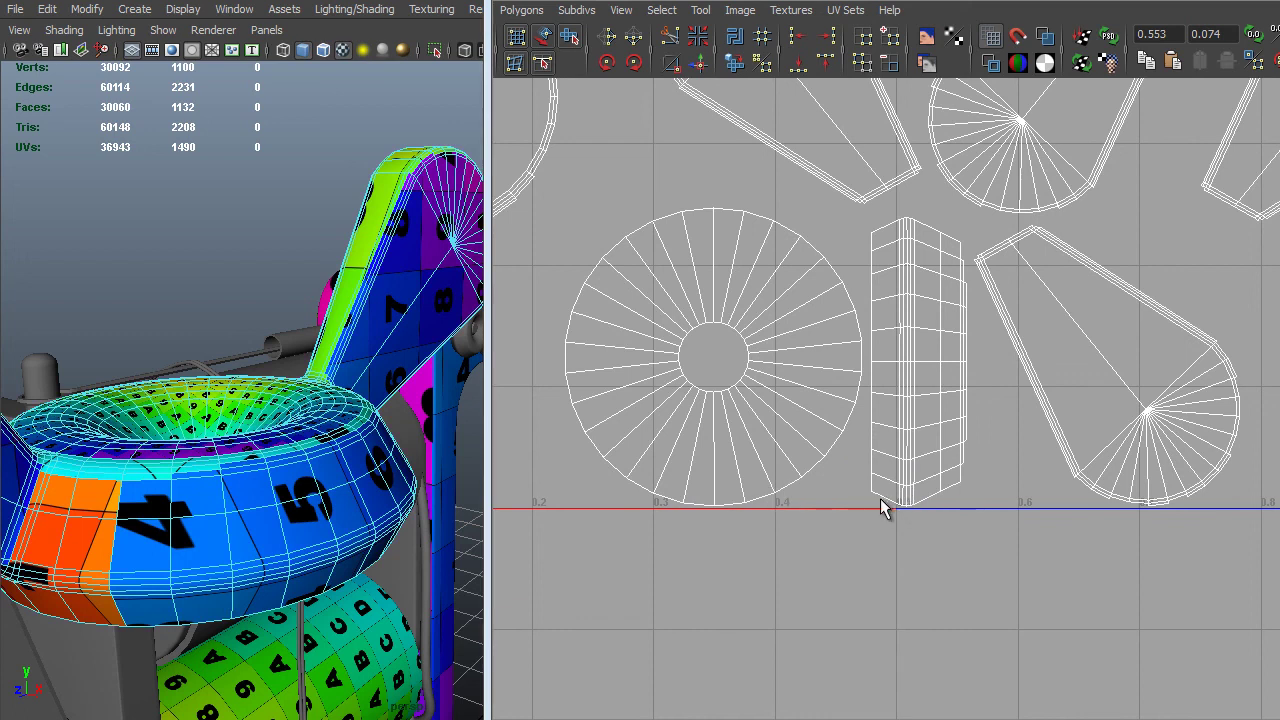
drag(880, 492, 977, 537)
alt+right_drag(974, 522, 1147, 584)
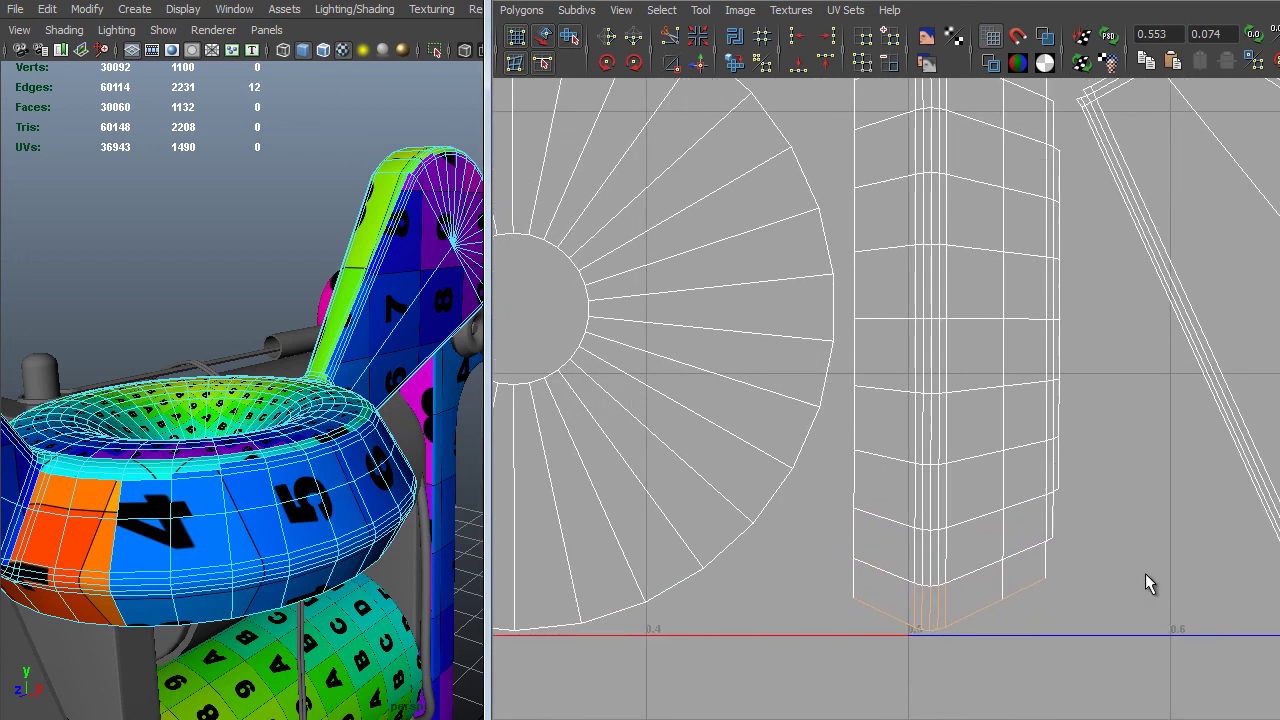
alt+middle_drag(1147, 584, 980, 486)
alt+right_drag(980, 486, 1008, 487)
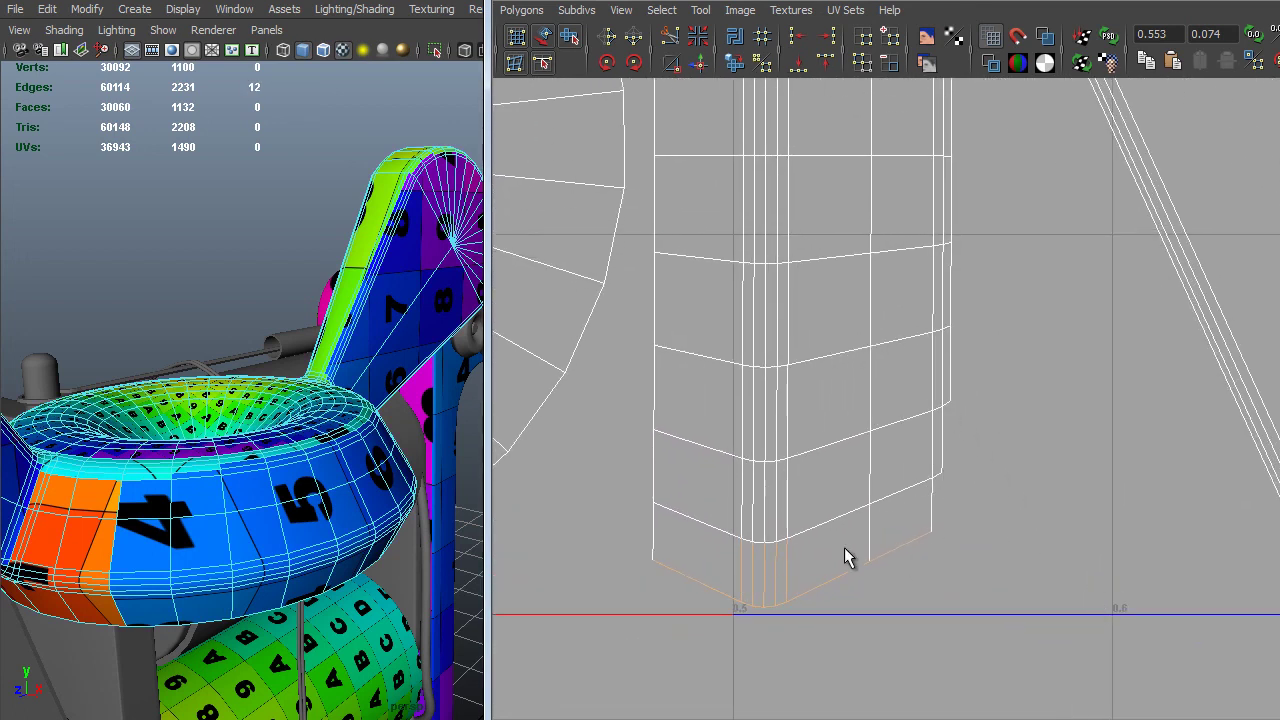
shift+right_drag(834, 543, 517, 191)
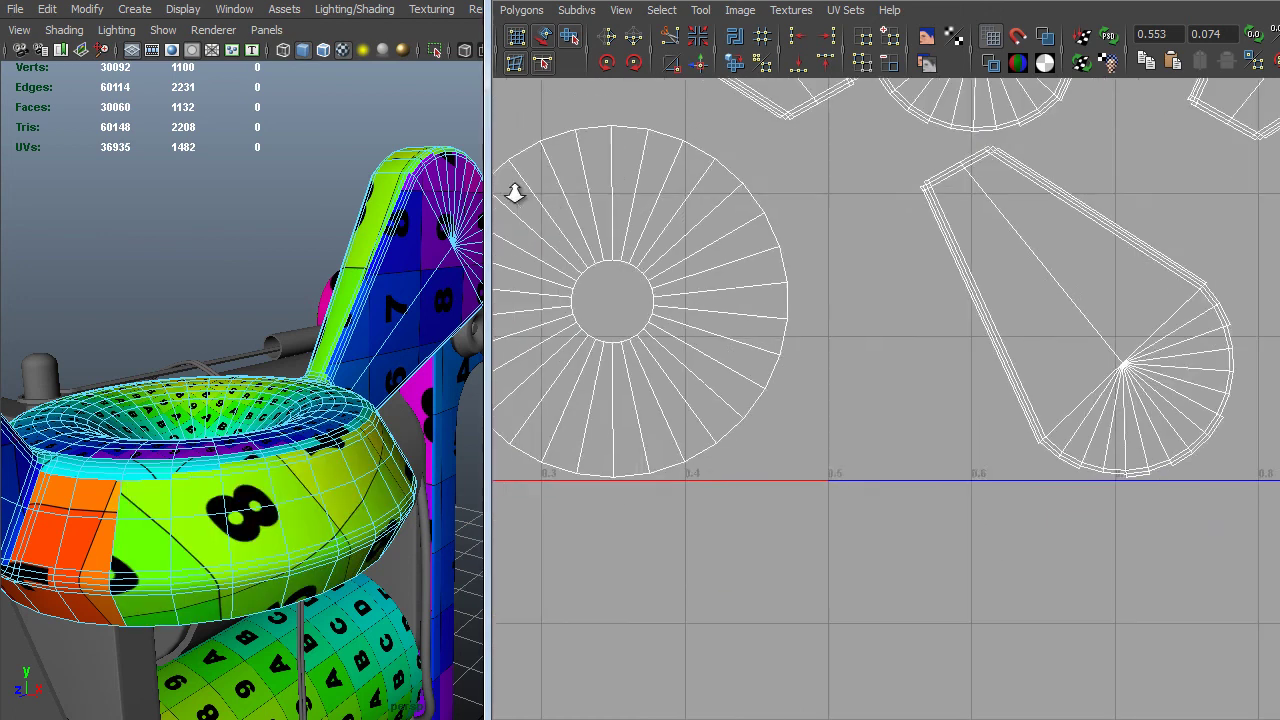
Select all UVs of the joined ring-wall shell and move it sideways out of the 0 to 1 UV space, clear of the other shells.
alt+middle_drag(517, 191, 991, 345)
right_drag(766, 278, 805, 280)
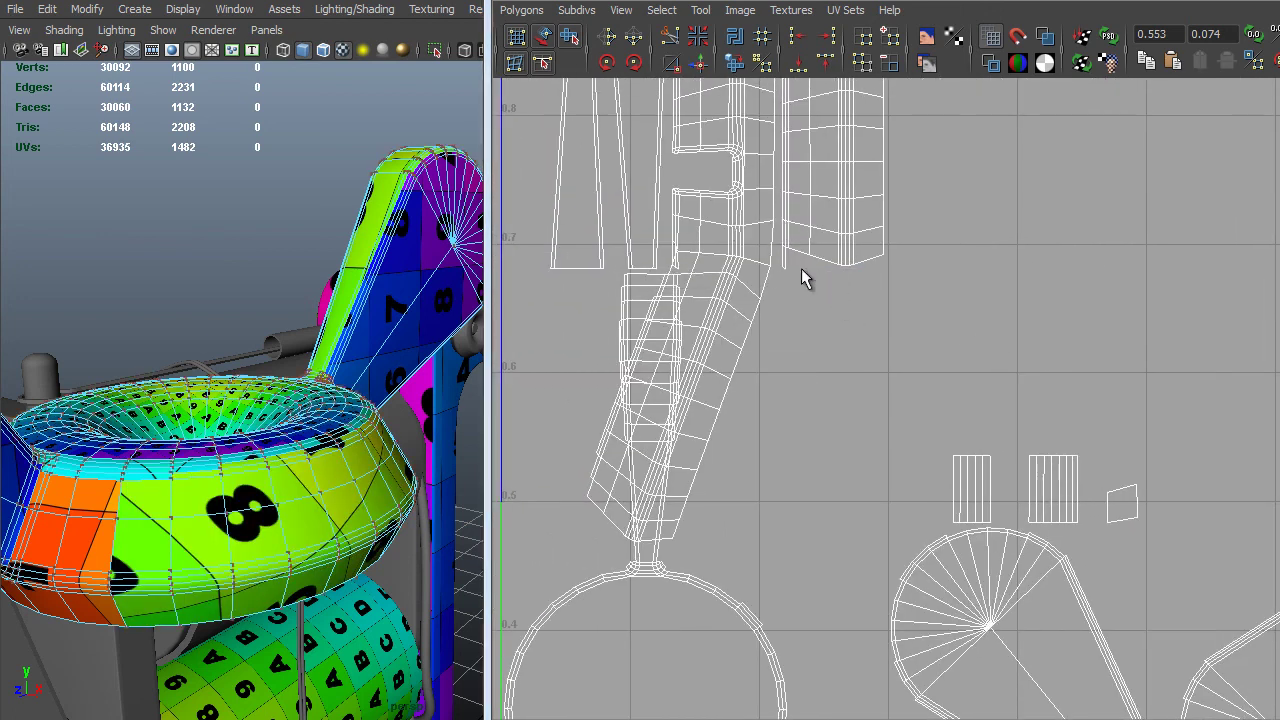
click(776, 274)
shift+right_drag(754, 264, 757, 266)
right_drag(757, 266, 838, 443)
alt+right_drag(968, 400, 550, 240)
key(w)
middle_drag(1007, 465, 1279, 418)
alt+middle_drag(1241, 378, 1062, 549)
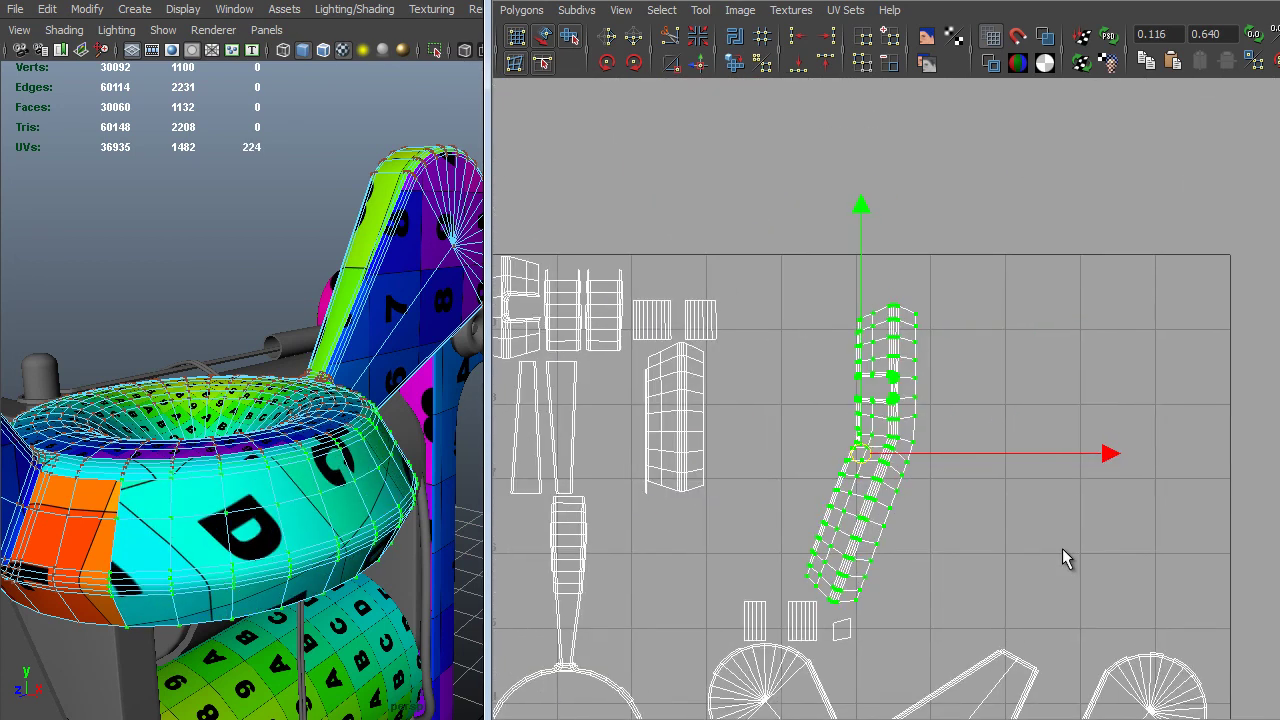
alt+right_drag(1062, 549, 815, 394)
alt+middle_drag(847, 420, 698, 312)
middle_drag(1163, 484, 1279, 505)
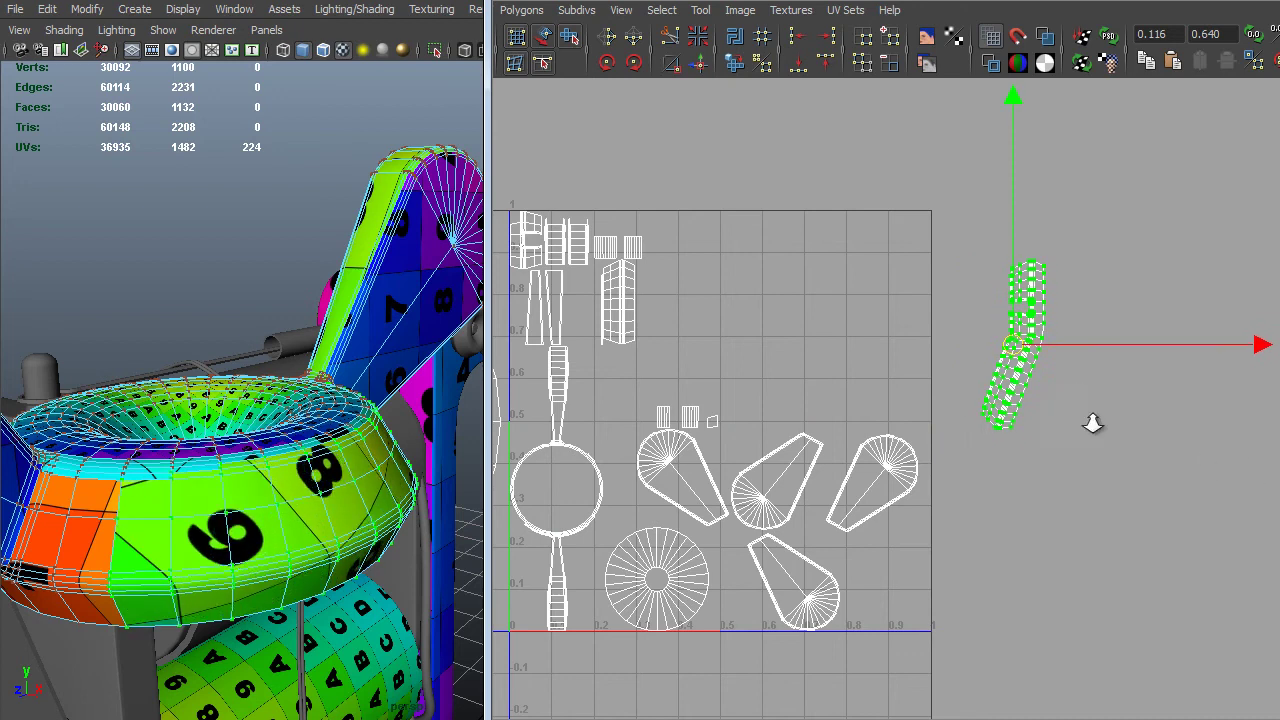
Sew the split edges at the bend of the ring-wall shell and shift the neighbouring border UV outward.
alt+right_drag(1094, 423, 1194, 426)
alt+middle_drag(1194, 426, 1064, 392)
alt+right_drag(1064, 392, 875, 258)
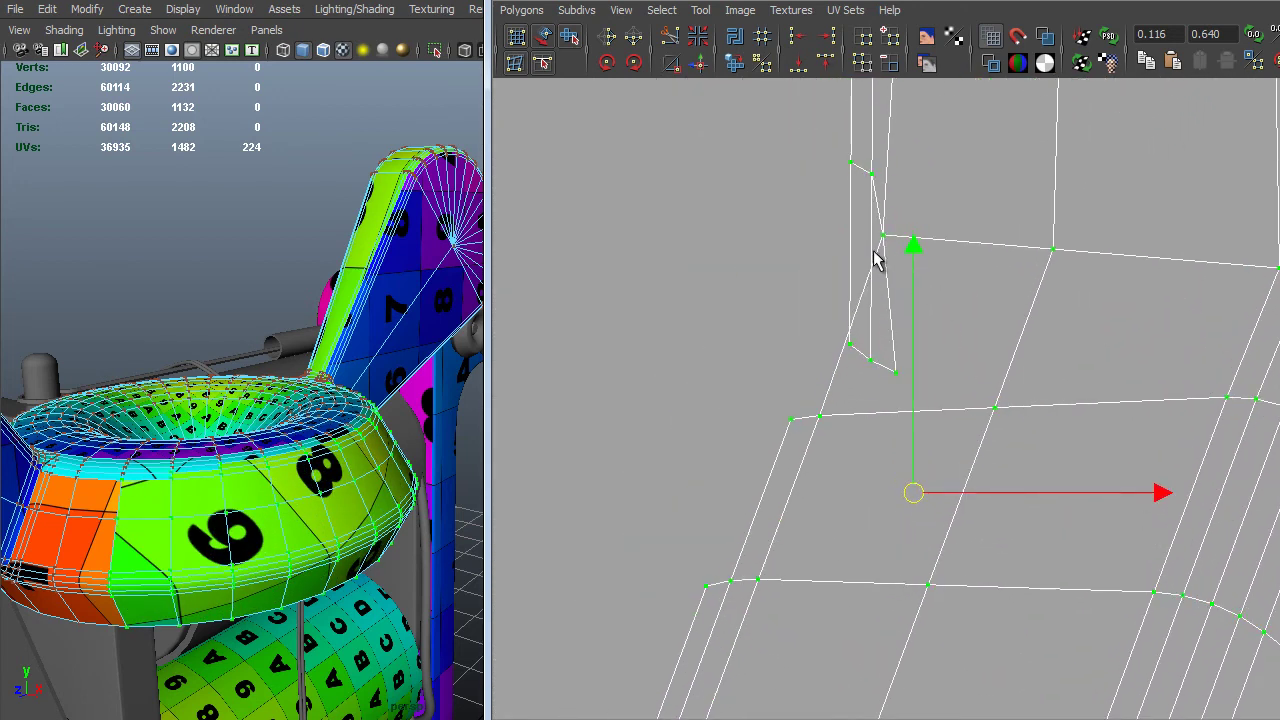
right_drag(889, 317, 922, 284)
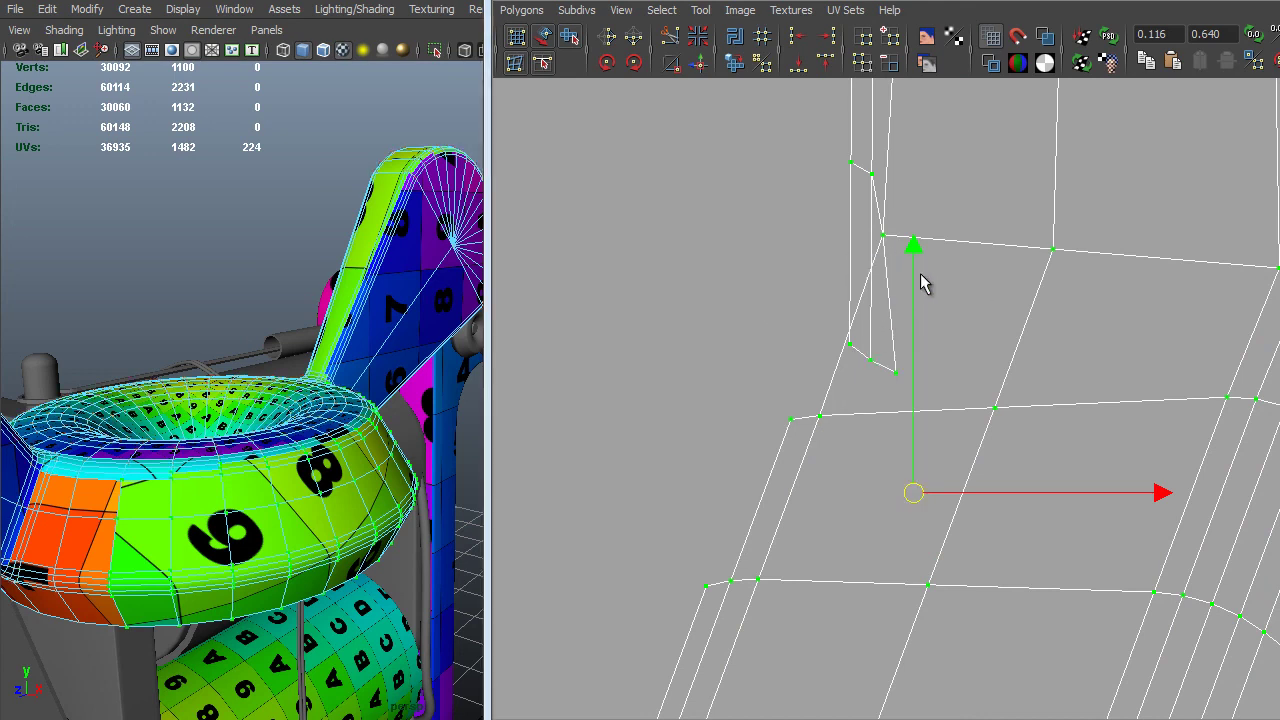
click(897, 289)
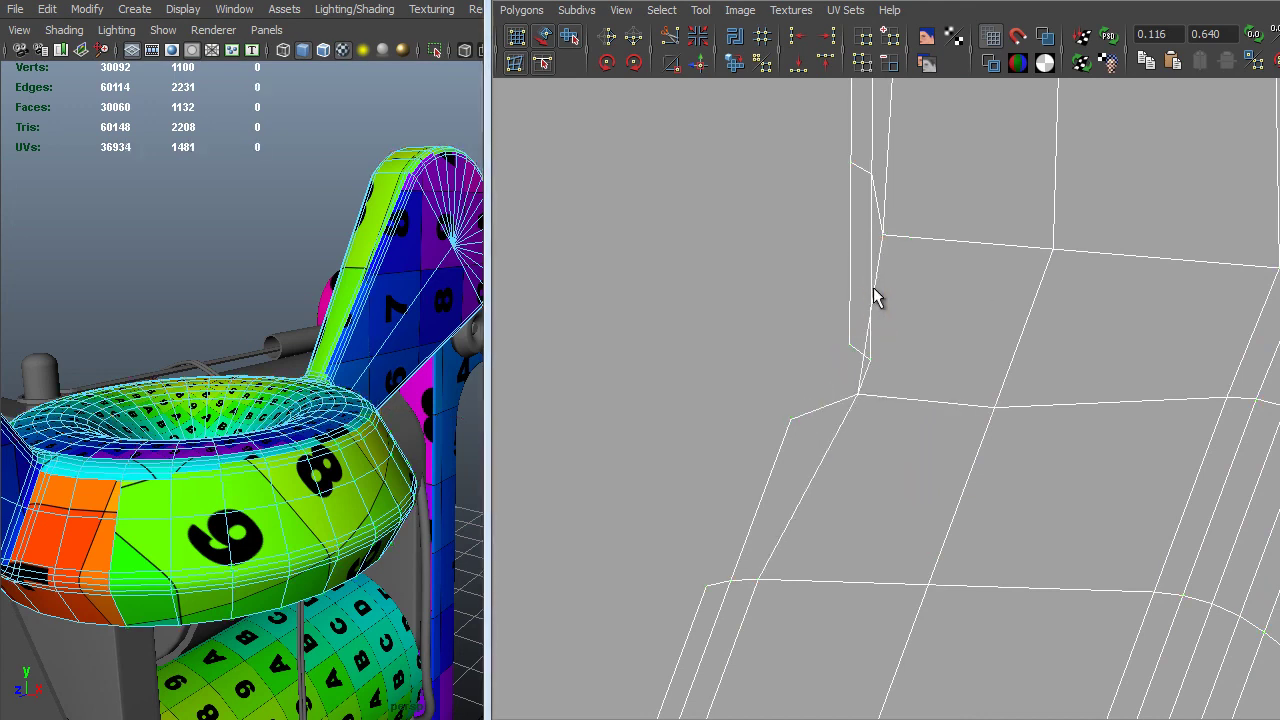
click(864, 374)
shift+right_drag(876, 381, 903, 349)
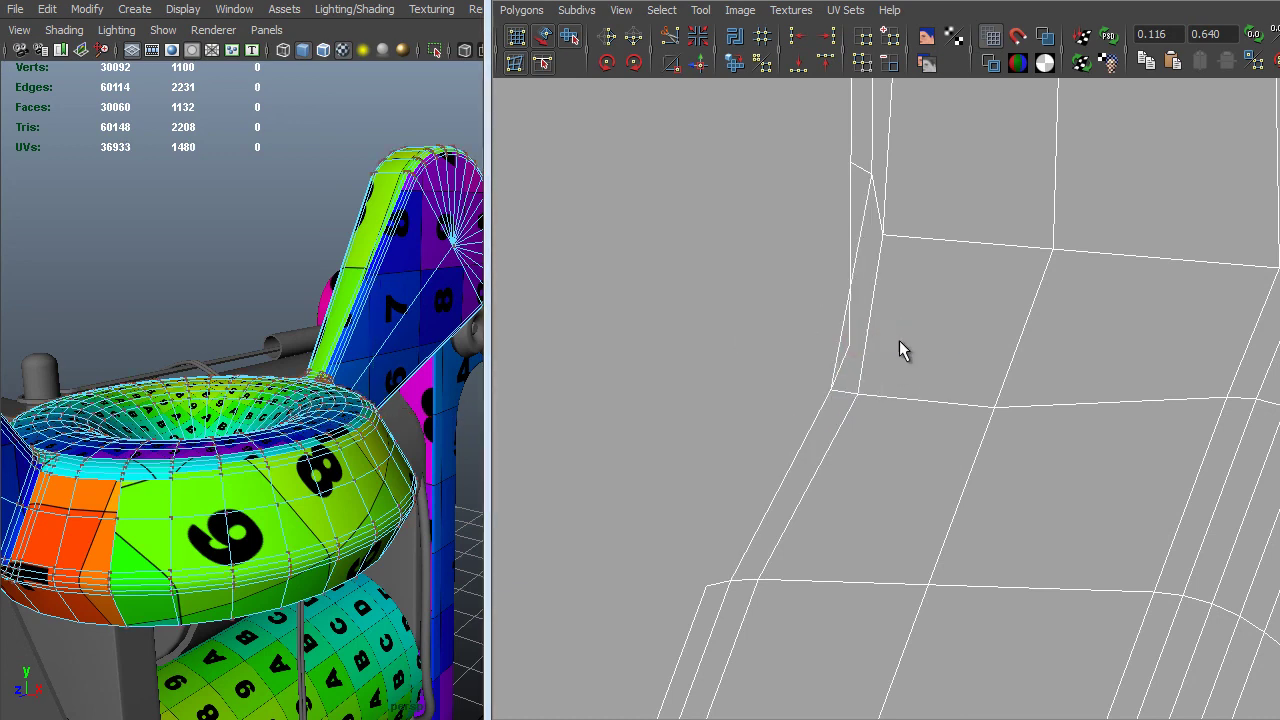
click(858, 338)
middle_drag(929, 400, 880, 400)
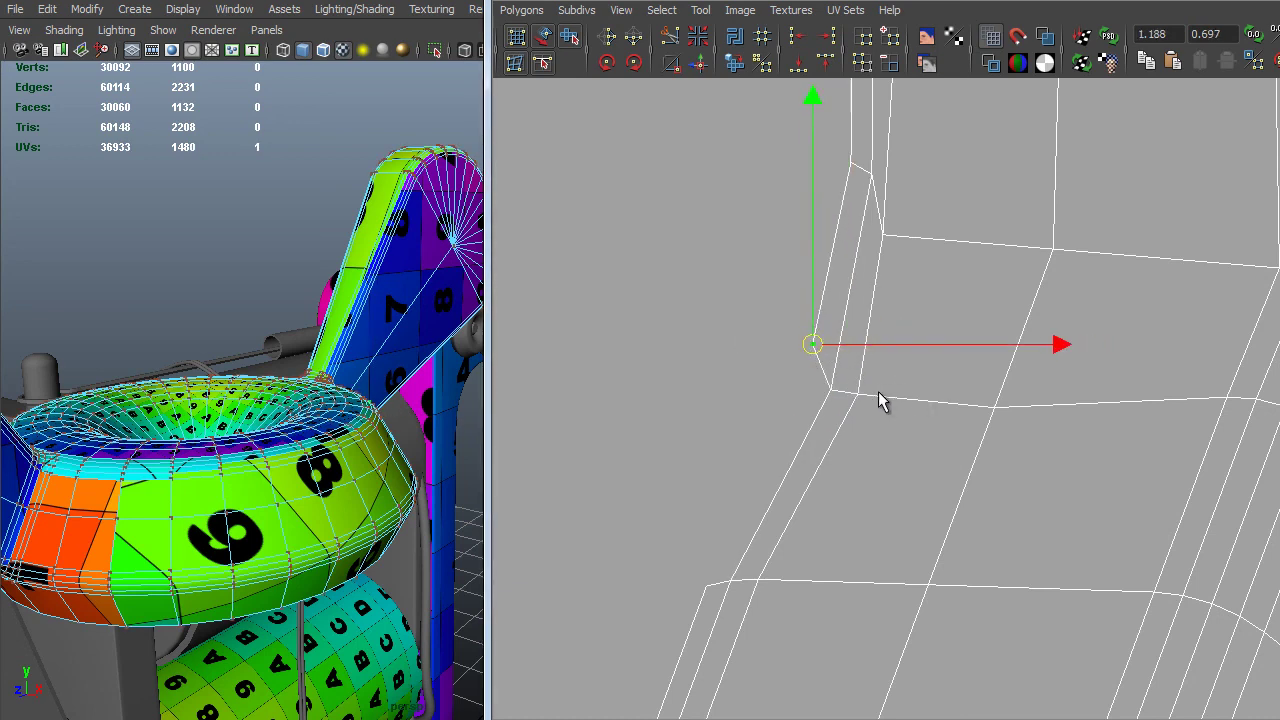
Select all UVs of the bent ring-wall shell and unfold them with the Smooth UV Tool.
key(a)
right_drag(816, 470, 885, 470)
drag(1021, 94, 640, 708)
shift+right_drag(880, 486, 880, 535)
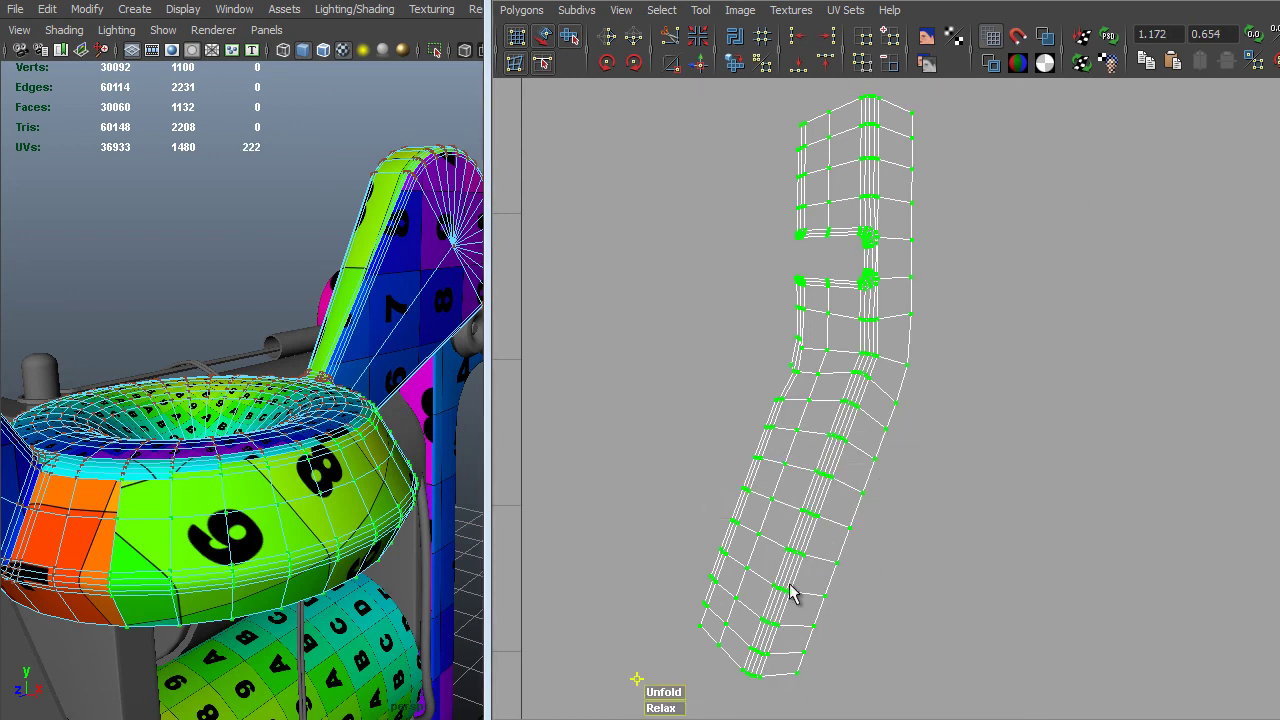
drag(657, 700, 668, 692)
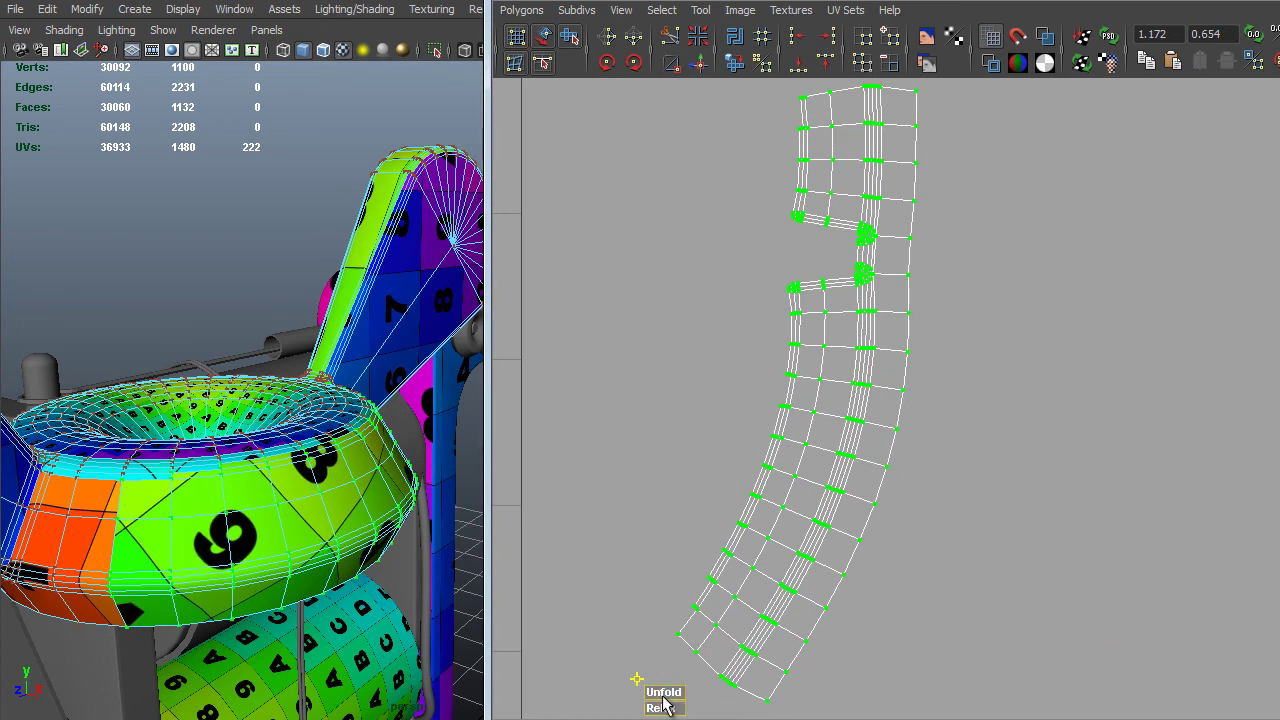
Select the edges across the upper end of the unfolded ring-wall shell and Move and Sew the adjoining strip onto it.
scroll(849, 329, down, 5)
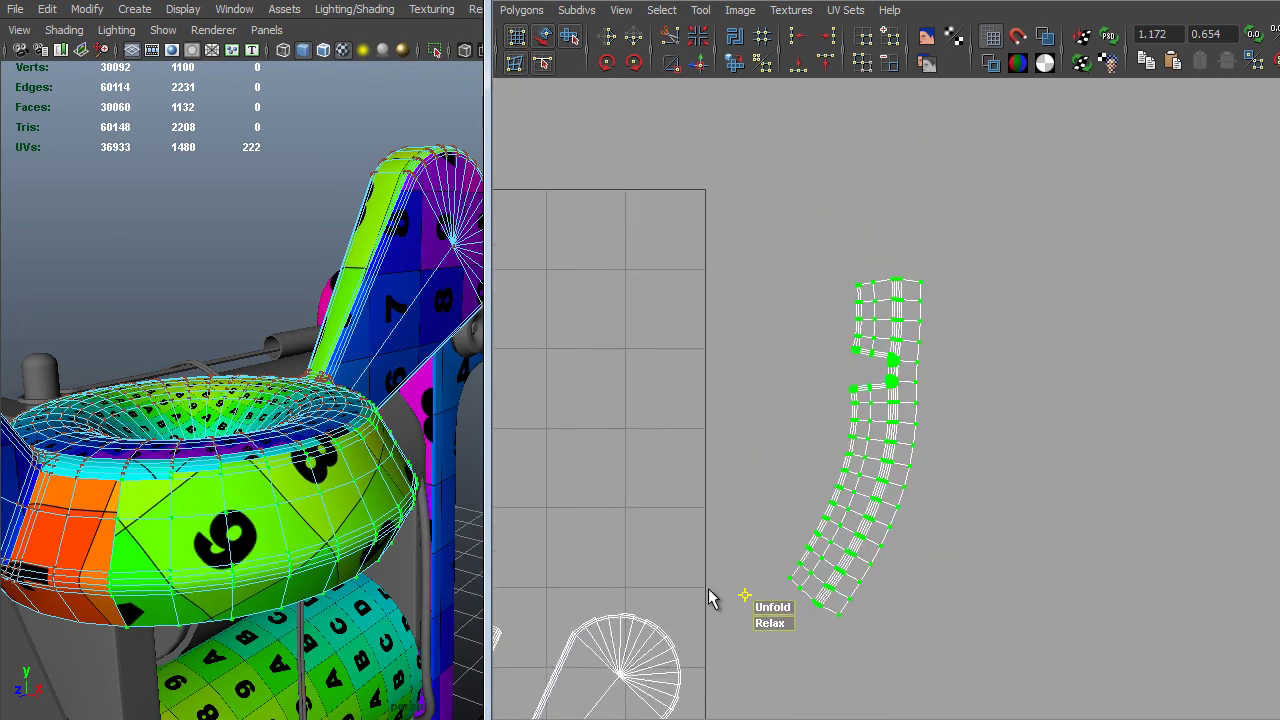
alt+right_drag(708, 598, 811, 657)
alt+middle_drag(768, 566, 797, 343)
alt+right_drag(797, 343, 860, 415)
alt+middle_drag(674, 437, 784, 505)
alt+right_drag(784, 505, 740, 468)
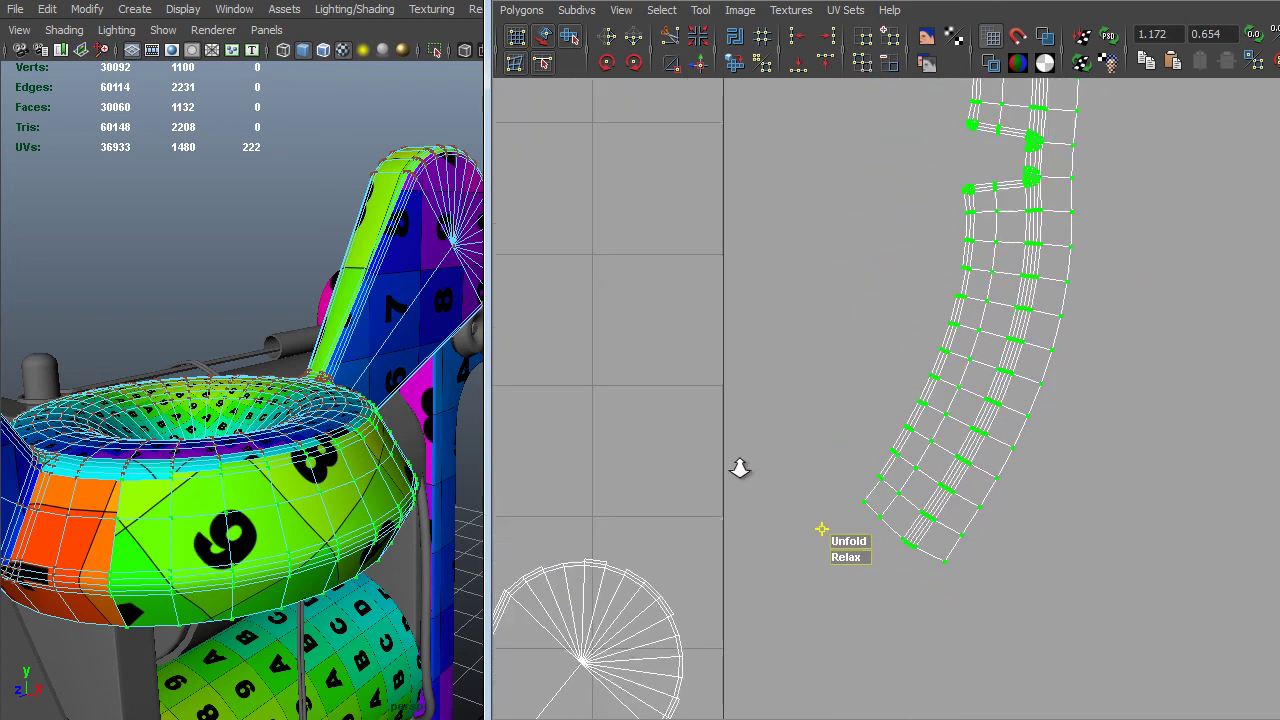
alt+middle_drag(800, 330, 690, 640)
alt+right_drag(690, 640, 800, 690)
right_drag(932, 286, 942, 241)
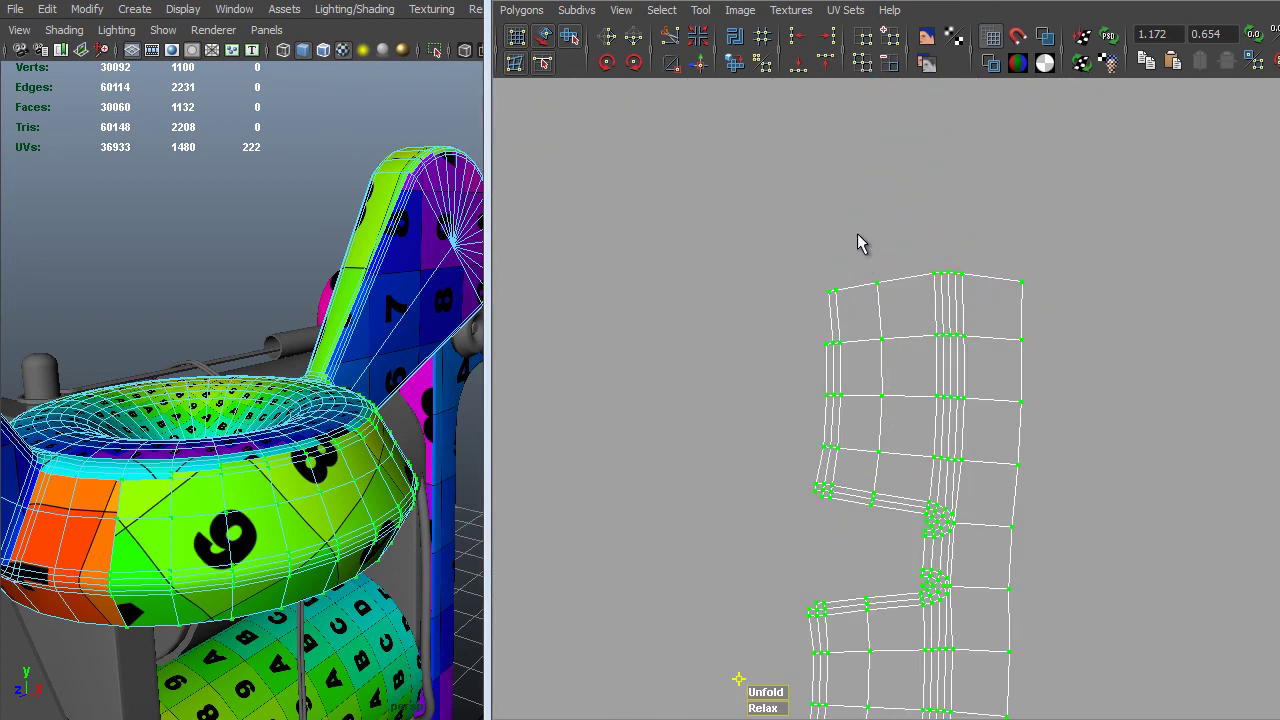
alt+right_drag(858, 235, 887, 296)
drag(803, 232, 1031, 277)
key(q)
drag(713, 235, 1043, 280)
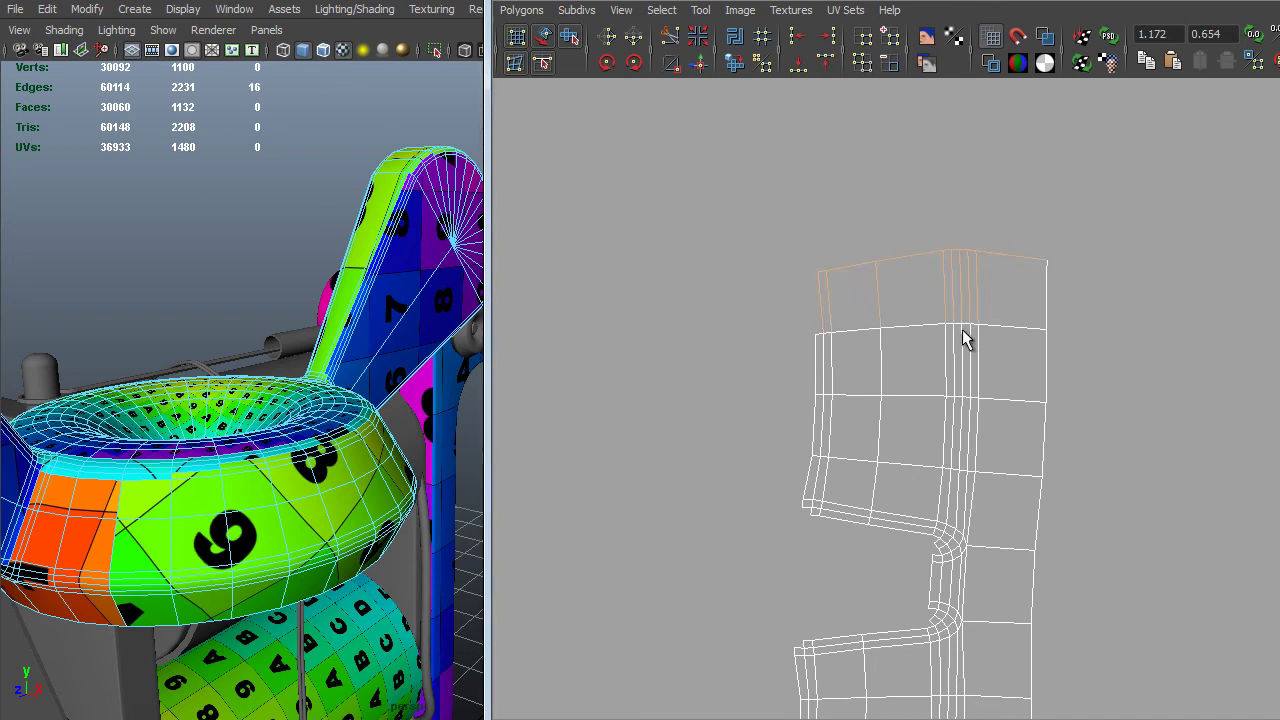
alt+right_drag(965, 340, 720, 418)
shift+click(713, 406)
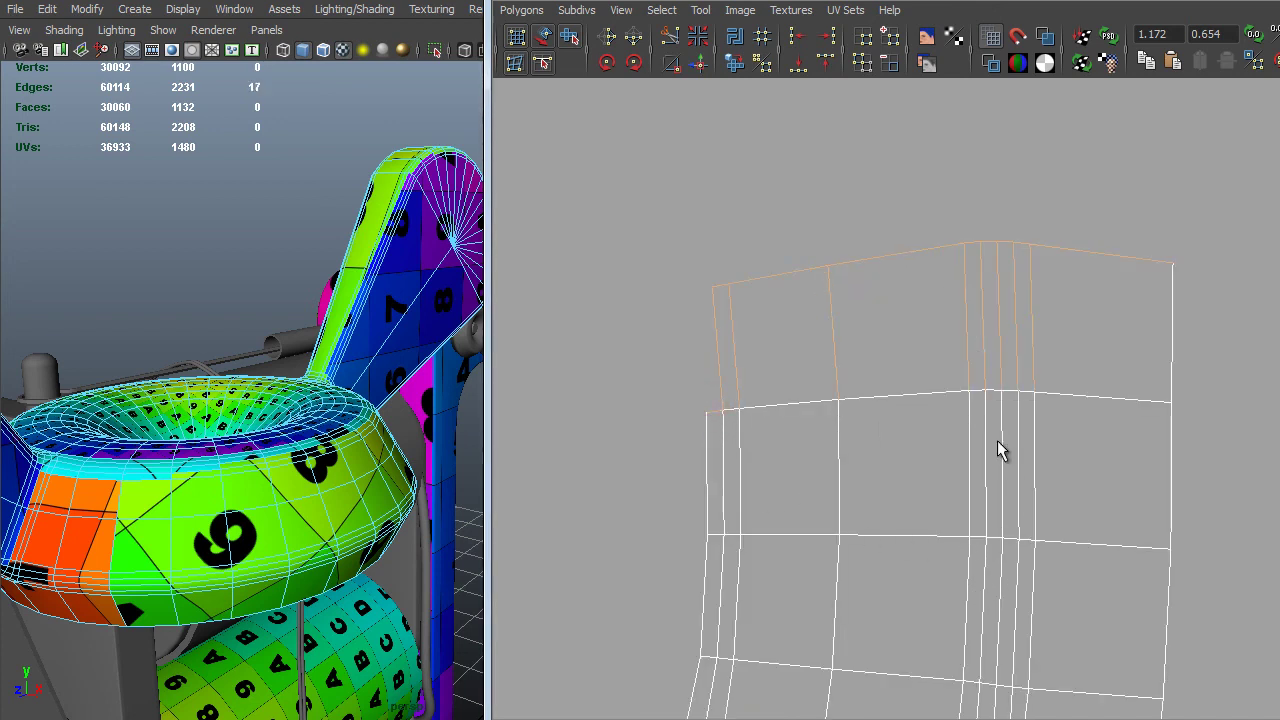
shift+right_drag(965, 370, 953, 320)
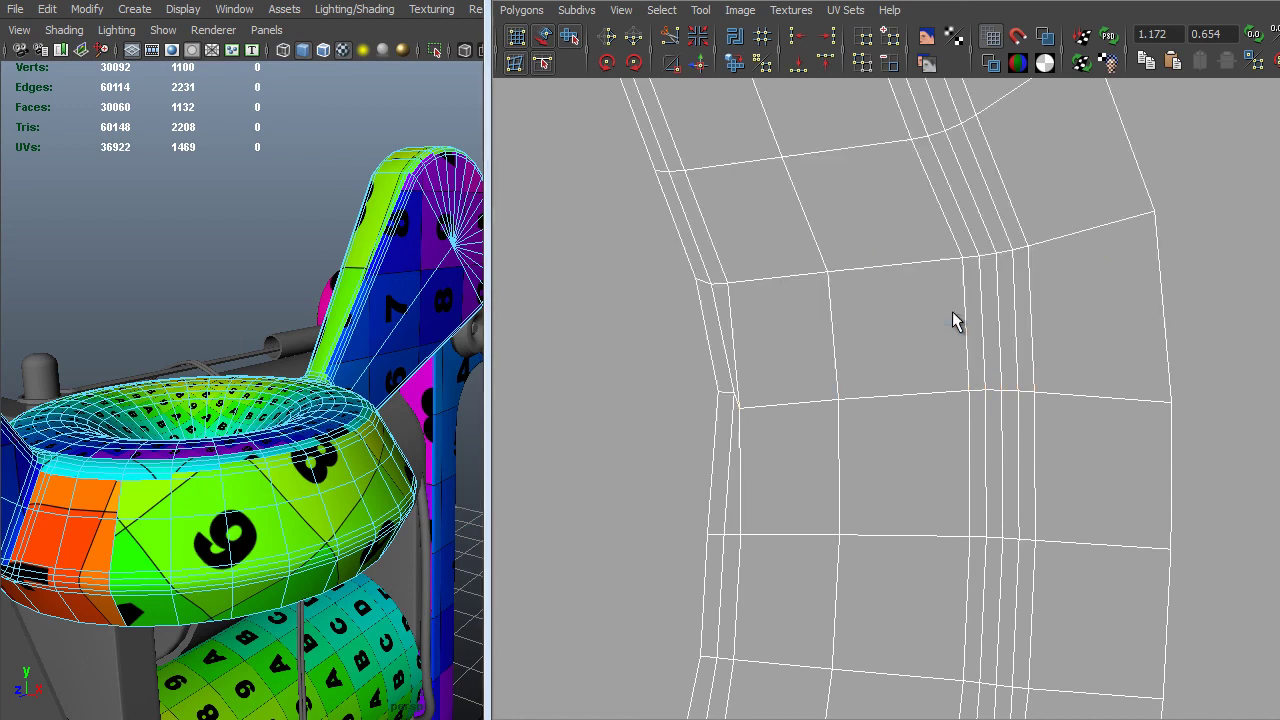
Select all UVs of the extended ring-wall shell and unfold it into a smooth arc with the Smooth UV Tool.
scroll(1017, 323, down, 5)
right_drag(928, 374, 994, 380)
drag(1108, 86, 776, 704)
shift+right_drag(822, 562, 826, 617)
drag(775, 694, 838, 690)
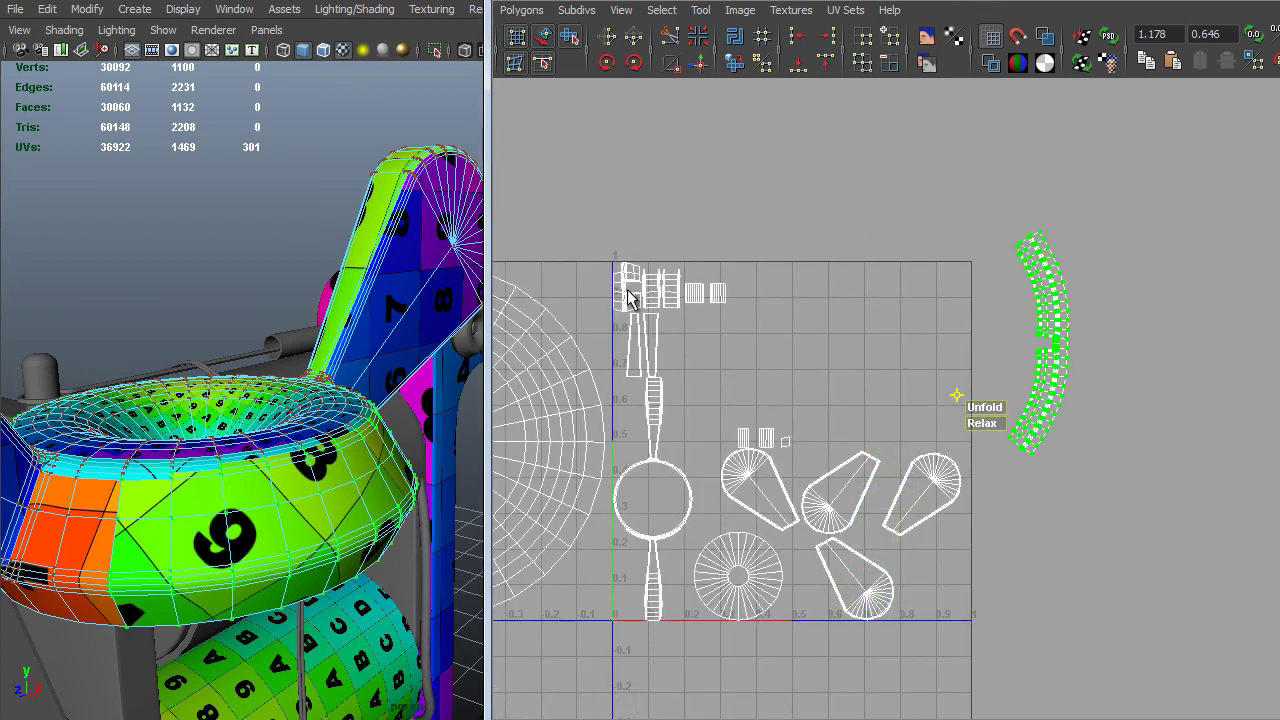
Try to Move and Sew the remaining ring-wall pieces onto the arc using the edges around its upper end.
scroll(997, 294, up, 8)
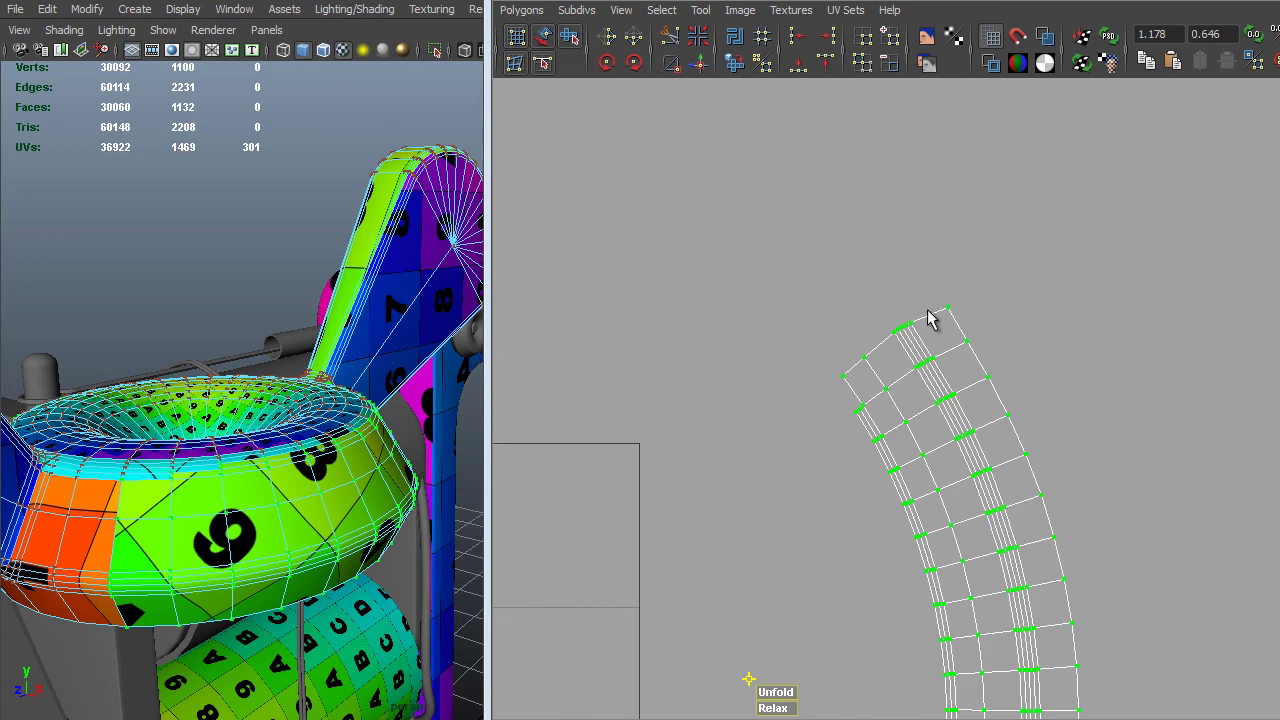
right_drag(929, 308, 930, 289)
drag(934, 283, 880, 338)
drag(969, 191, 786, 375)
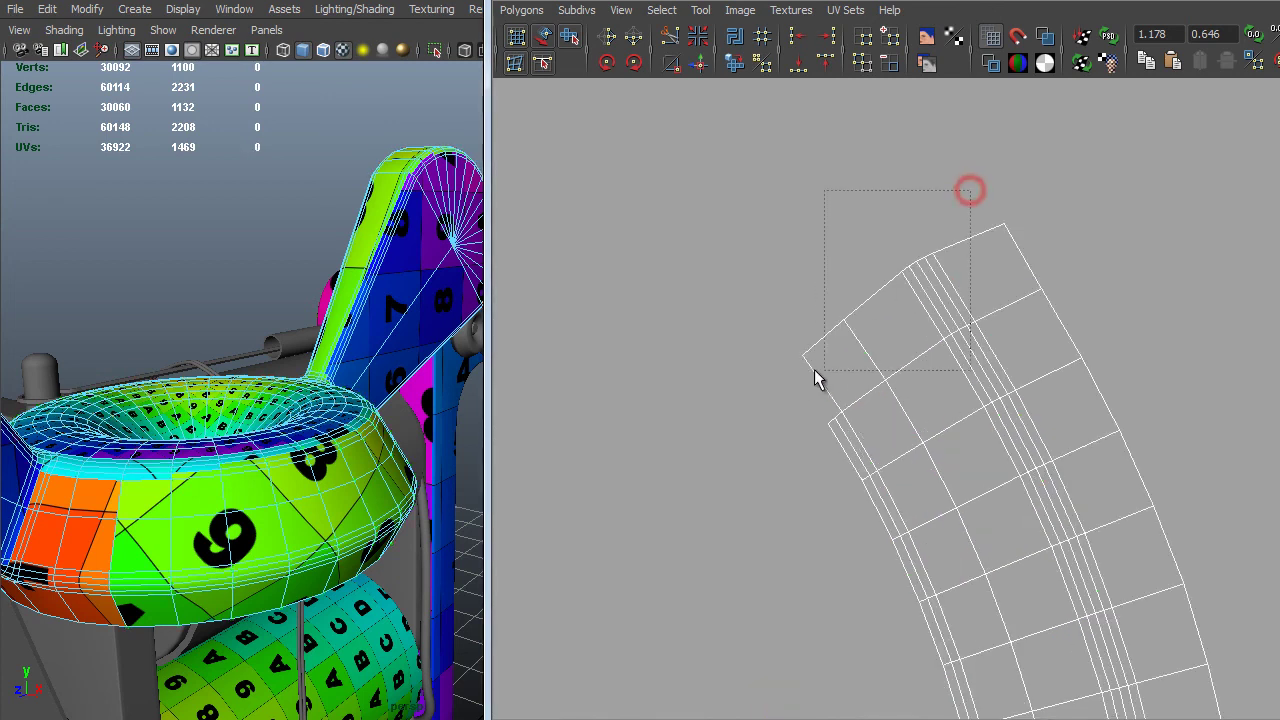
scroll(829, 431, up, 2)
scroll(829, 431, up, 1)
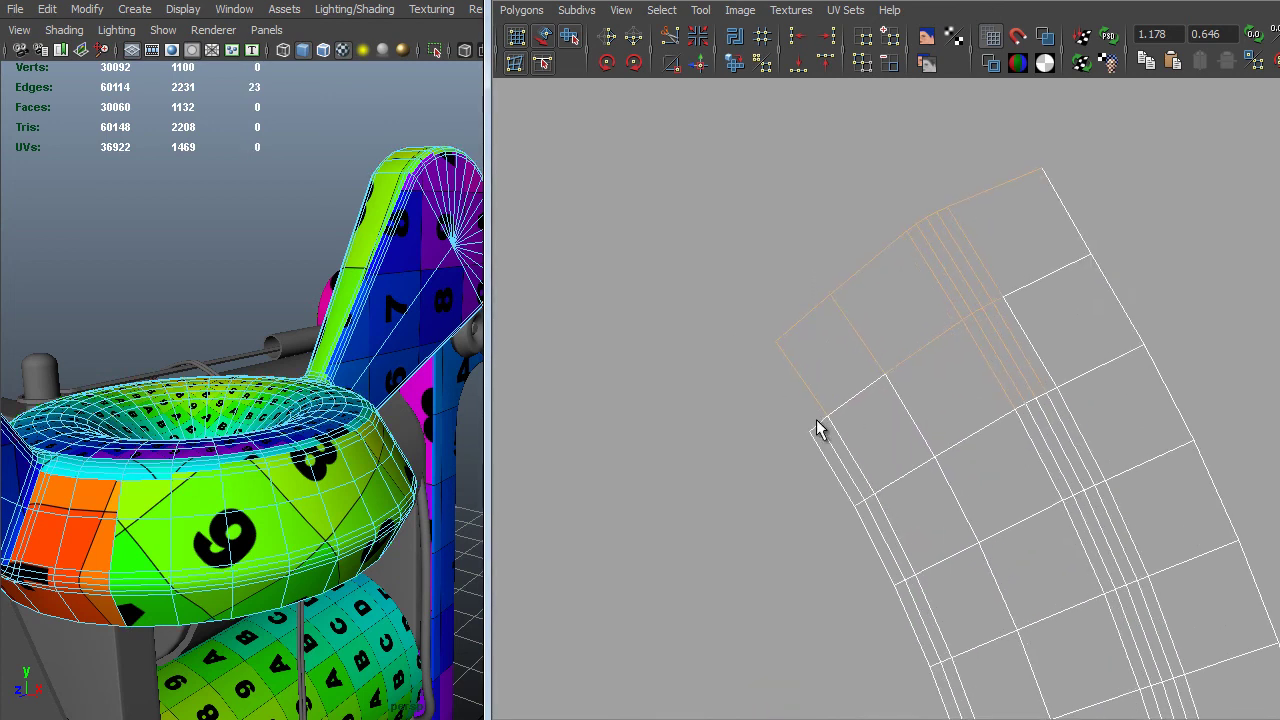
shift+click(824, 425)
shift+right_drag(903, 443, 894, 406)
Inspect the shells attached to the arc's upper end and undo the last sew.
scroll(1051, 397, down, 5)
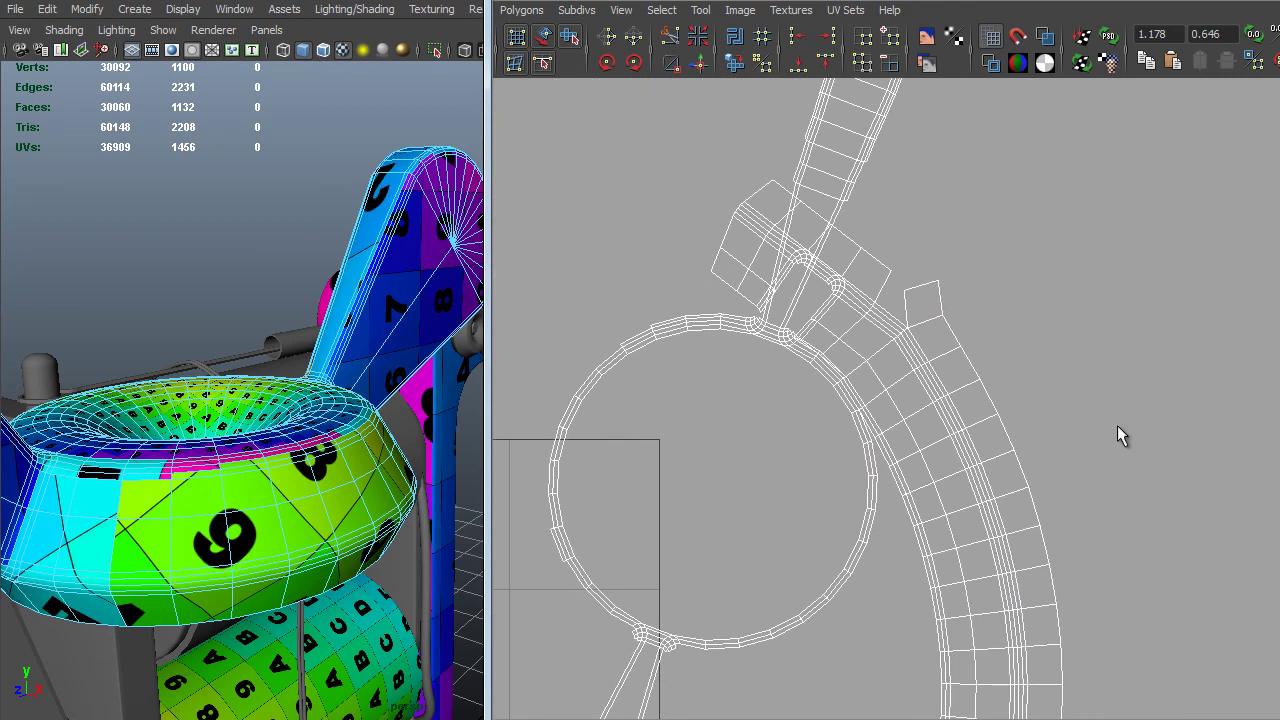
alt+middle_drag(1080, 366, 1099, 334)
alt+right_drag(1043, 363, 1210, 445)
alt+middle_drag(1078, 318, 1054, 330)
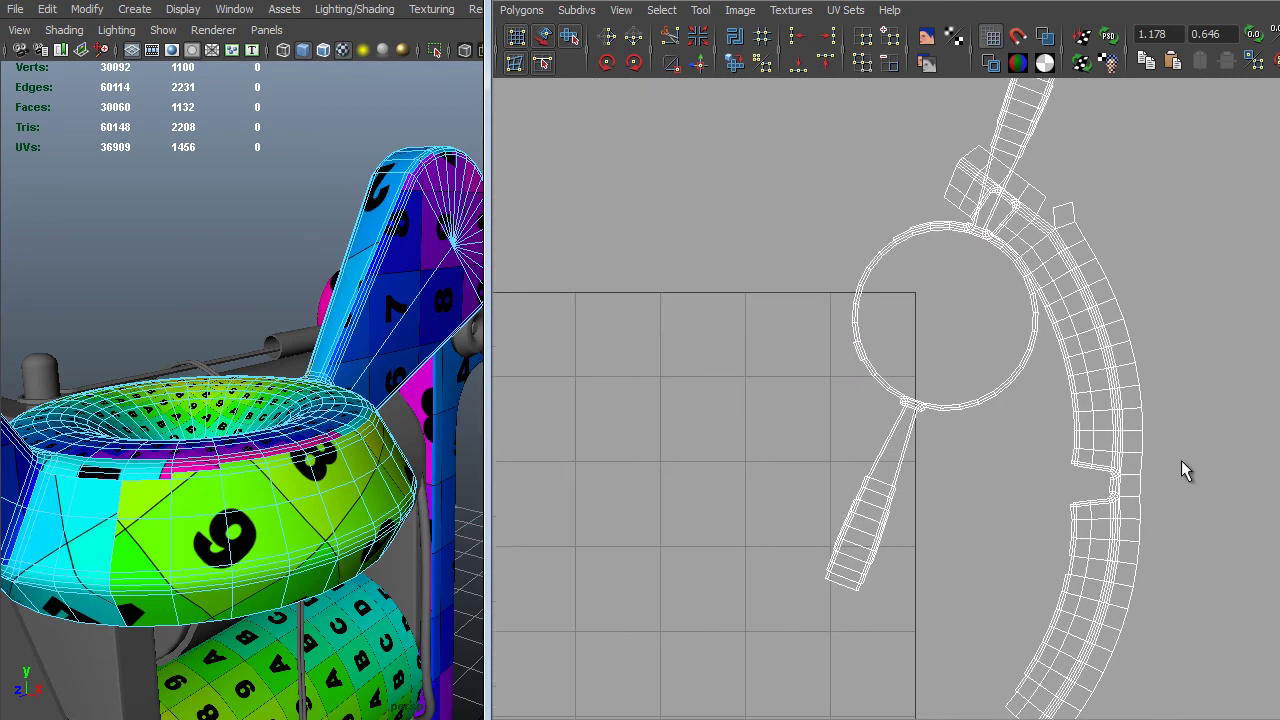
mouse_move(1181, 461)
alt+right_down()
mouse_move(955, 306)
mouse_move(1088, 363)
mouse_move(1177, 480)
alt+right_up()
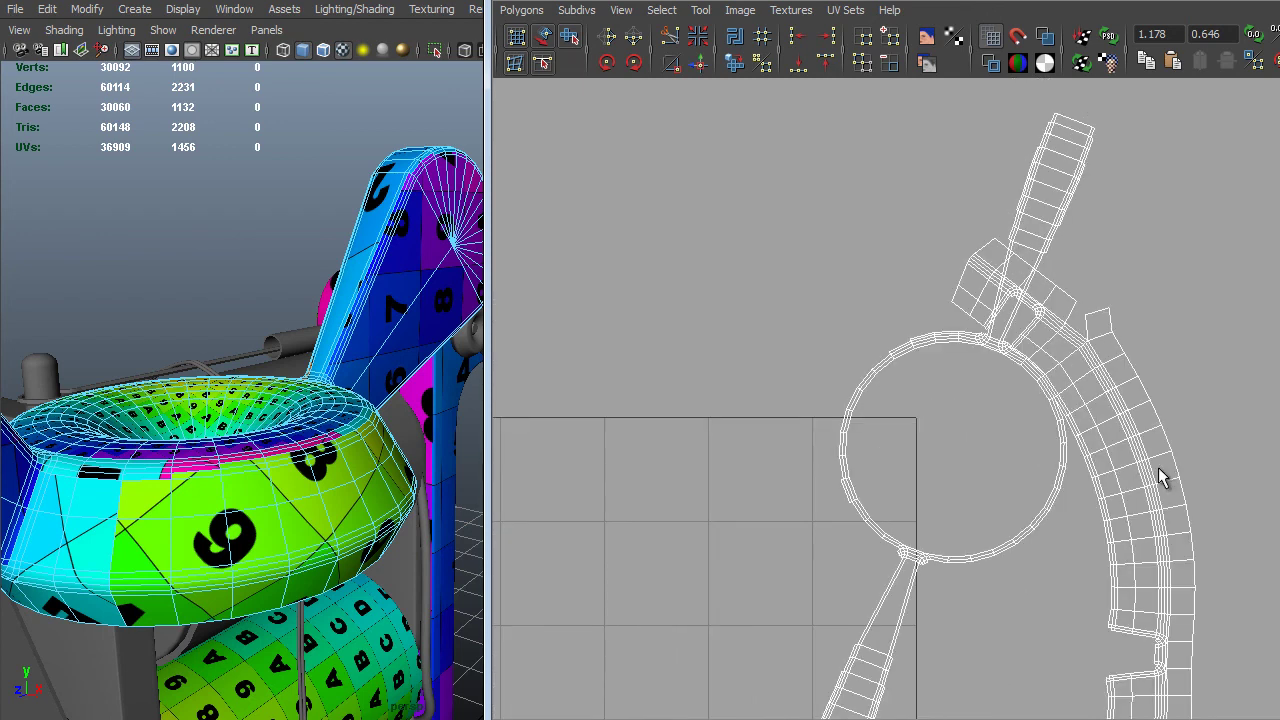
key(ctrl+z)
alt+middle_drag(1134, 506, 958, 559)
alt+right_drag(958, 559, 1190, 630)
alt+middle_drag(1000, 486, 810, 340)
alt+right_drag(810, 340, 1080, 562)
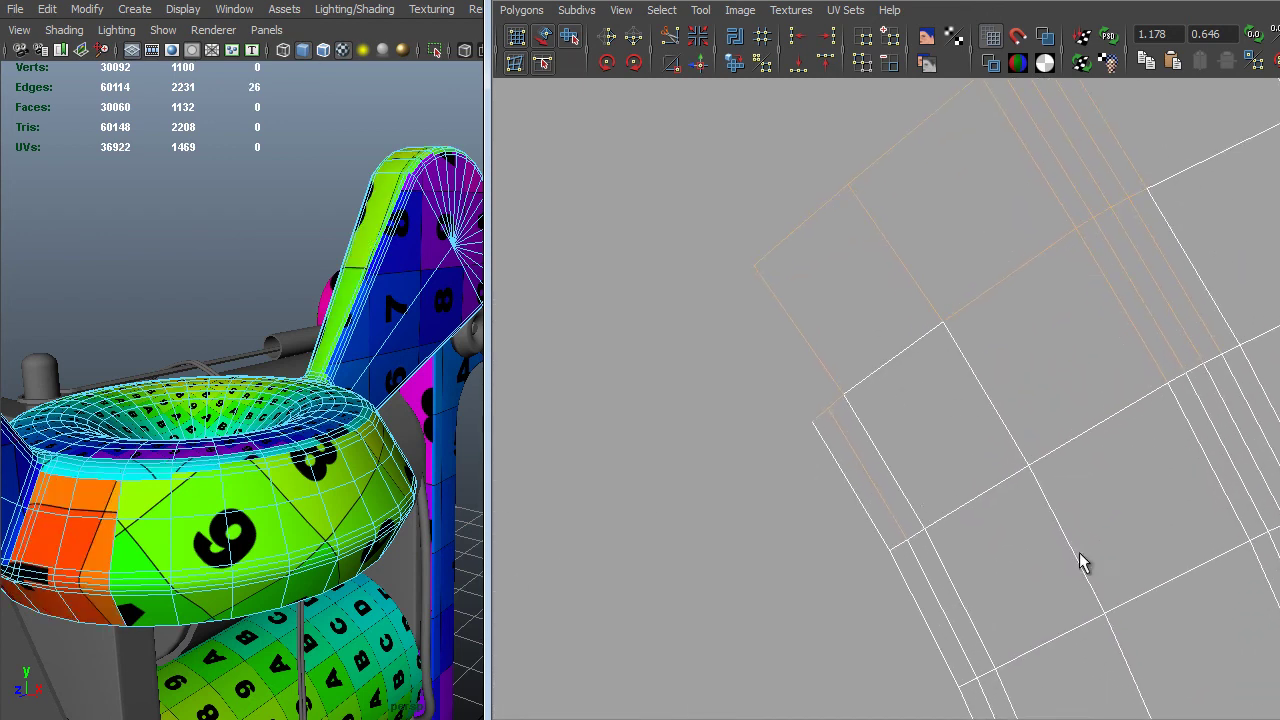
Deselect the stray edges near the arc shell's upper end, and Move and Sew the edges that remain selected.
ctrl+click(816, 403)
alt+right_drag(891, 457, 848, 390)
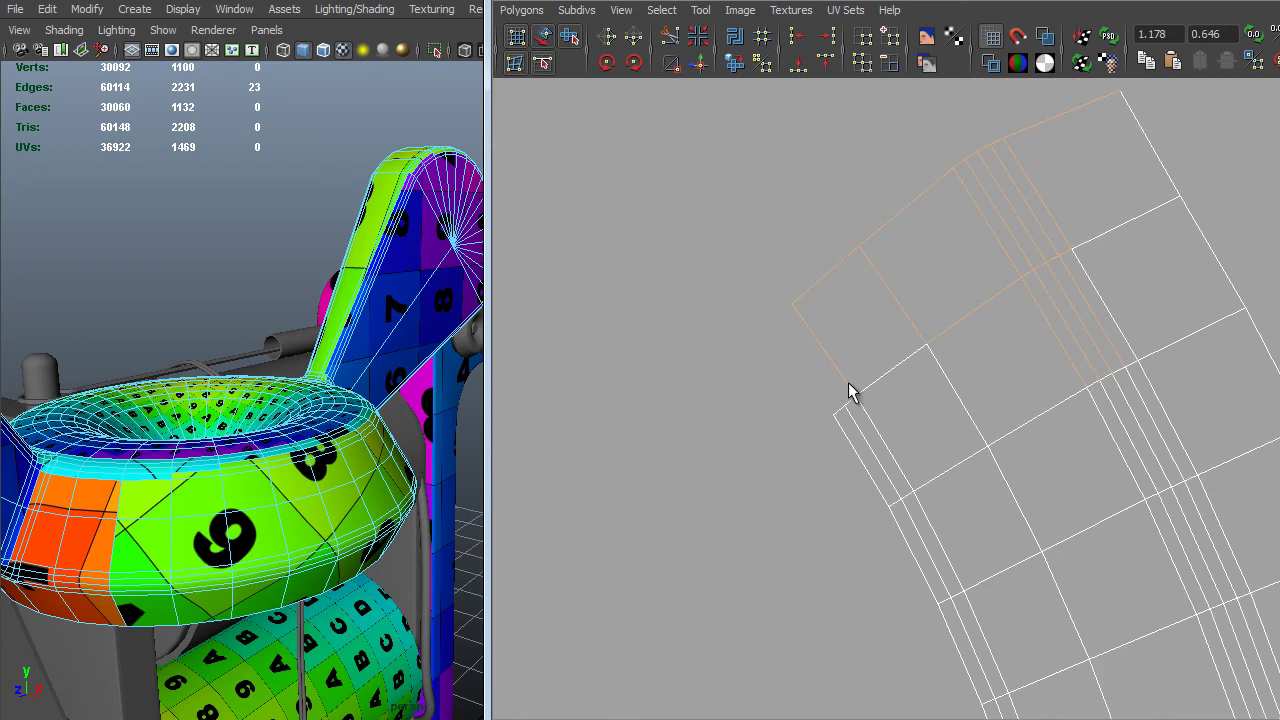
shift+right_click(981, 424)
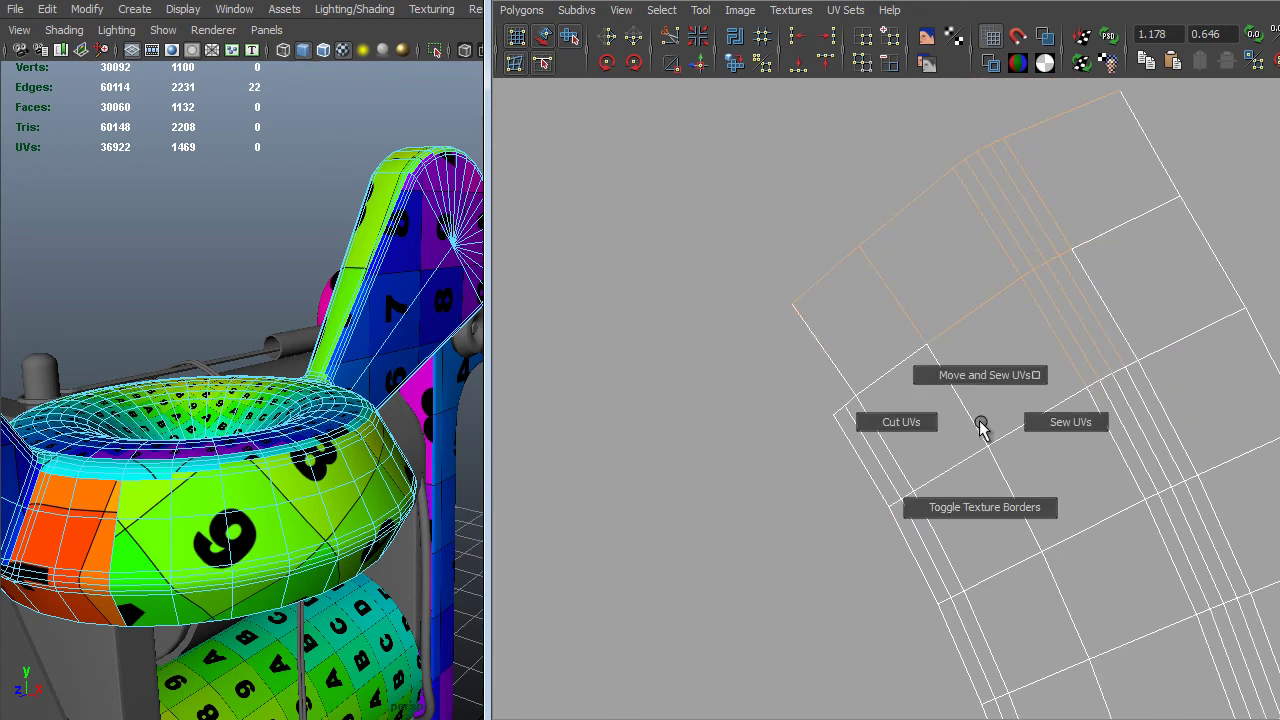
shift+right_drag(981, 424, 572, 268)
Select the border edges on both sides of the gap in the arc's outer row and Move and Sew them together.
alt+middle_drag(986, 335, 976, 431)
alt+right_drag(976, 431, 1135, 680)
alt+right_drag(892, 400, 977, 540)
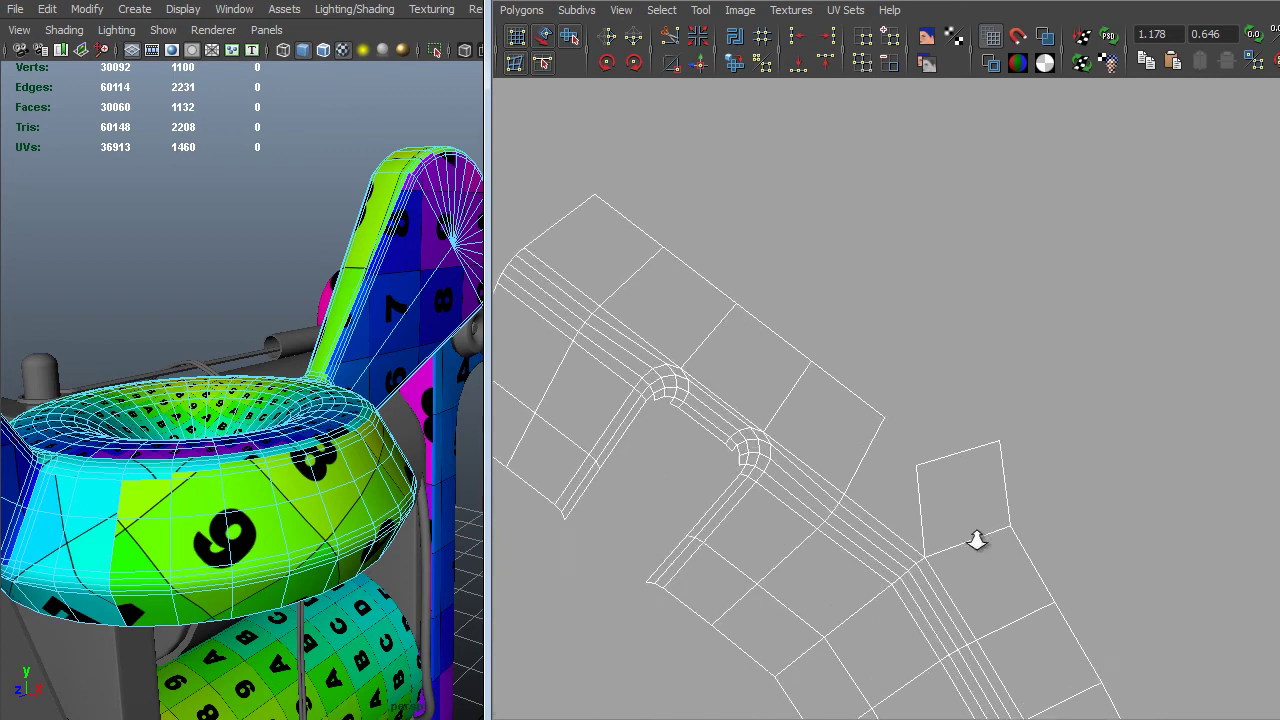
alt+middle_drag(977, 540, 945, 375)
drag(918, 268, 874, 342)
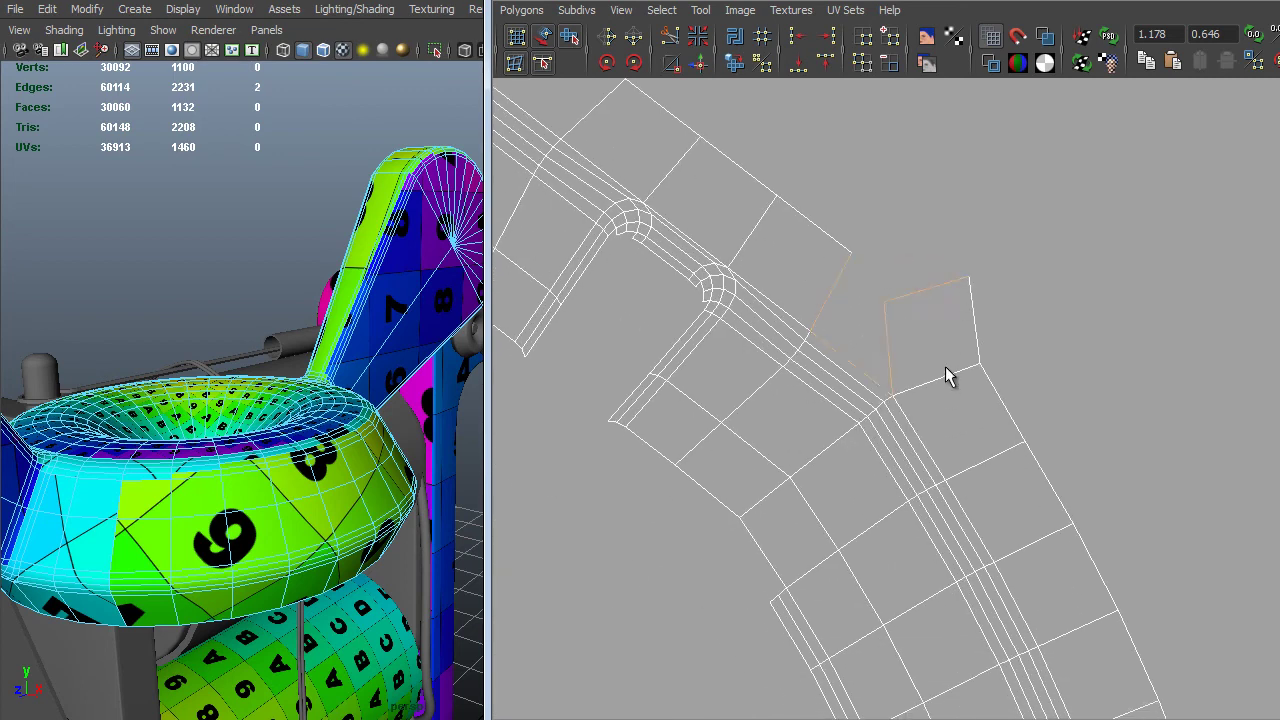
shift+right_drag(944, 364, 931, 312)
Select all UVs of the extended arc shell and unfold it with the Smooth UV Tool.
alt+right_drag(1036, 502, 535, 310)
alt+middle_drag(924, 342, 900, 150)
right_drag(900, 150, 937, 142)
drag(937, 140, 848, 215)
shift+right_click(872, 259)
right_drag(866, 256, 926, 468)
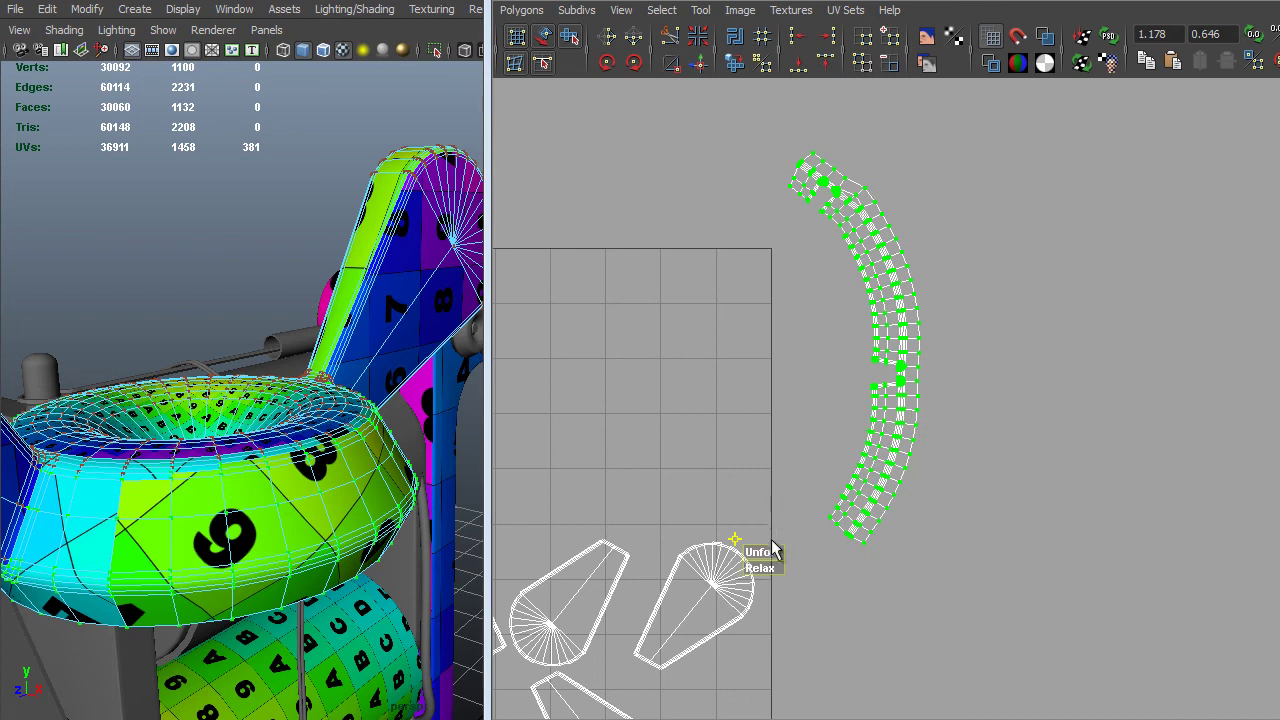
drag(762, 553, 1024, 616)
click(777, 556)
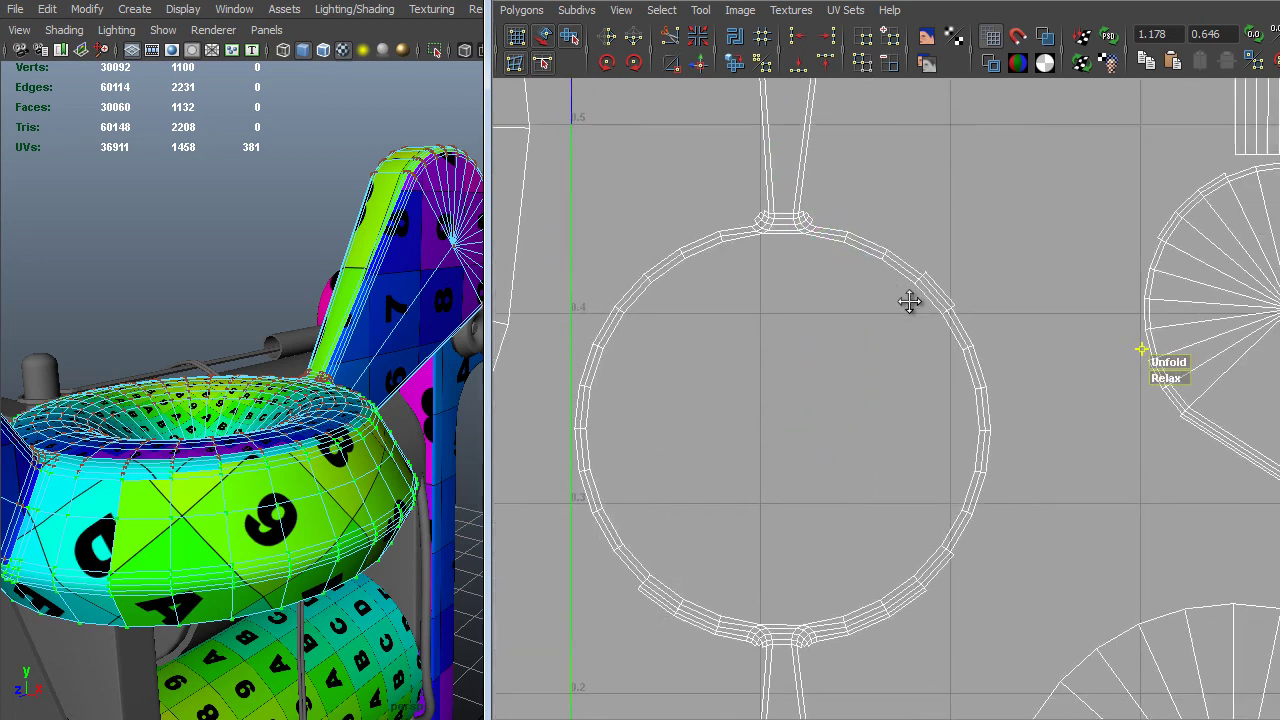
Select the UVs at the lower corner of the arc's notch and examine where they lie on the mesh in the 3D view.
alt+middle_drag(909, 301, 886, 265)
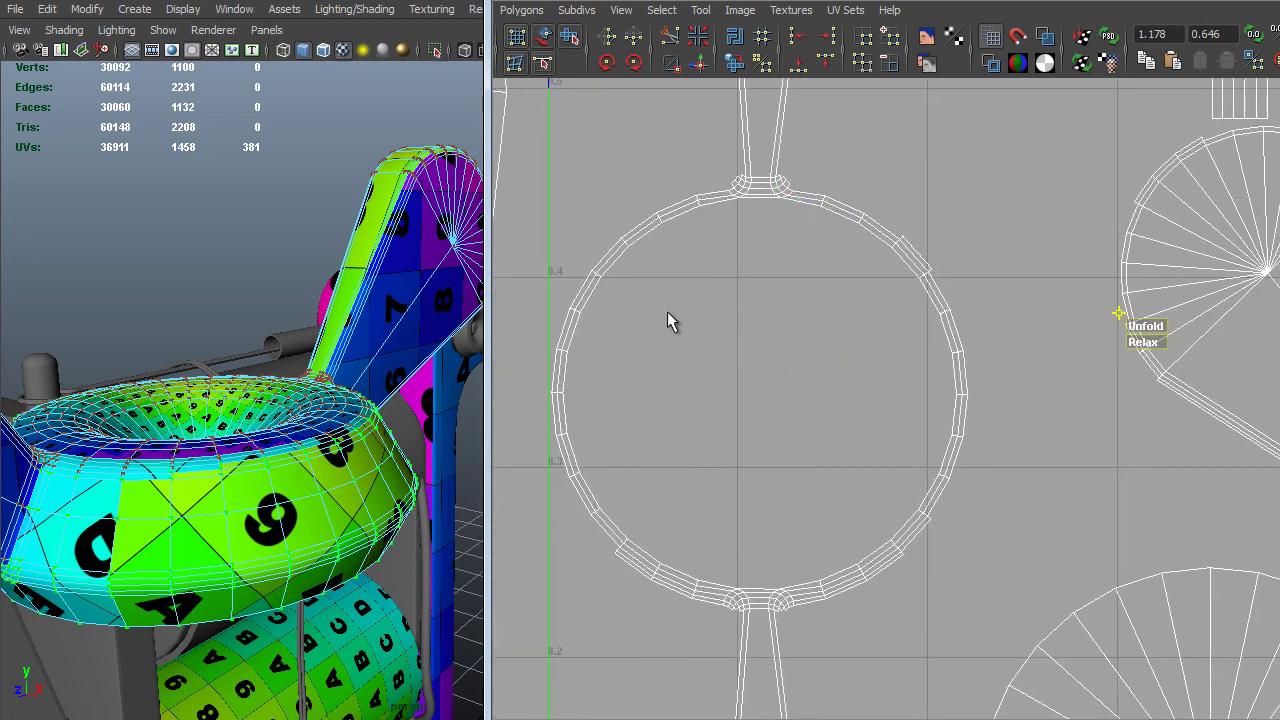
alt+right_drag(1224, 478, 828, 488)
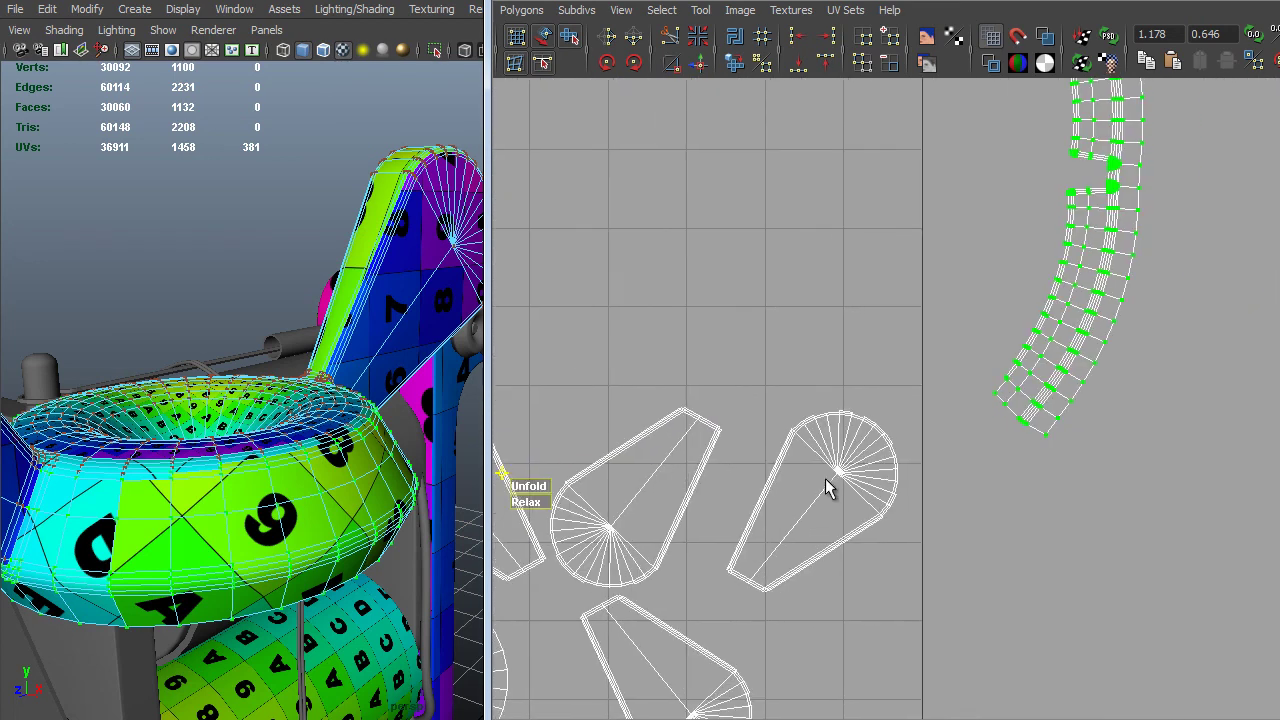
alt+middle_drag(828, 481, 822, 694)
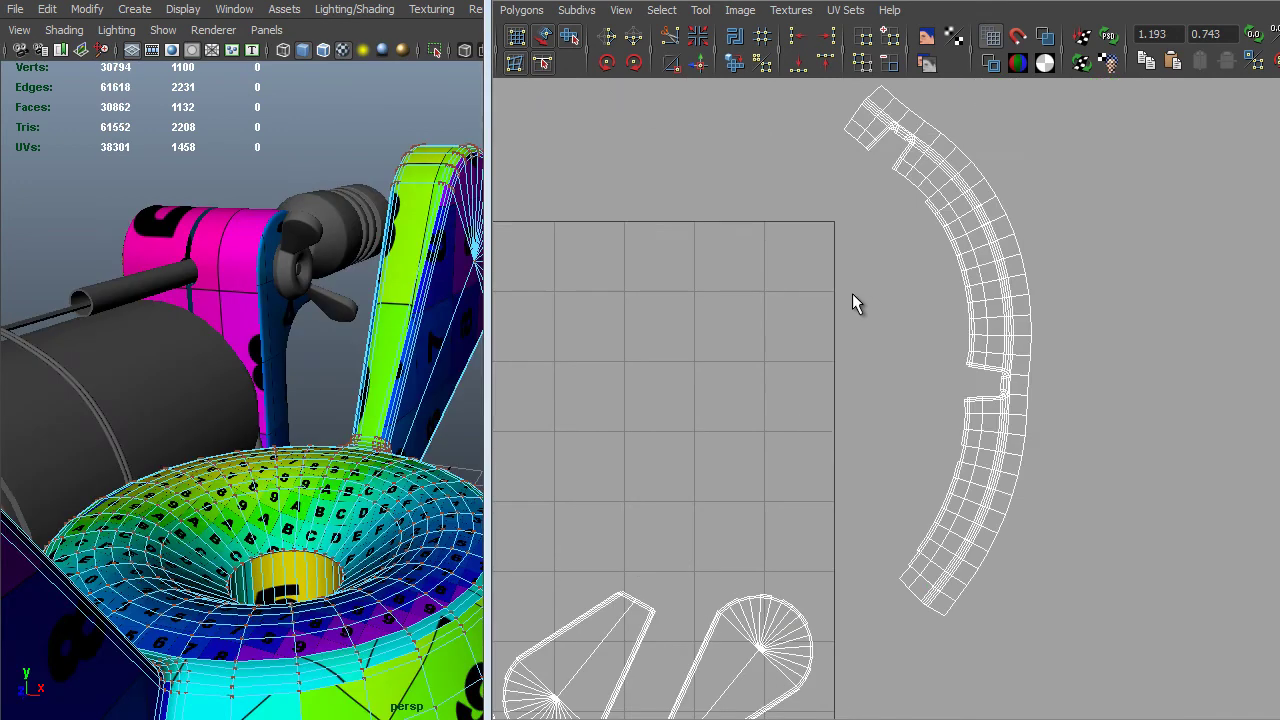
alt+right_drag(852, 293, 985, 455)
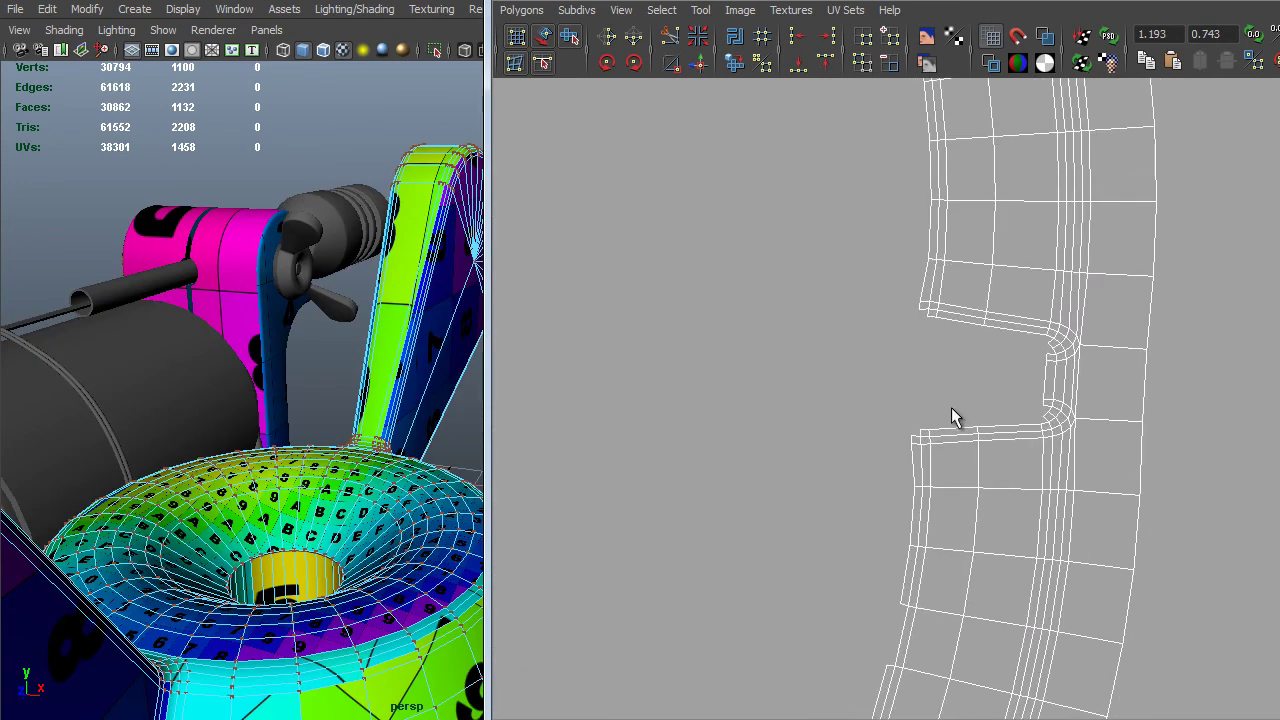
drag(906, 425, 951, 435)
alt+drag(290, 571, 314, 601)
key(f)
alt+right_drag(314, 601, 317, 591)
alt+drag(317, 591, 392, 473)
key(5)
key(f)
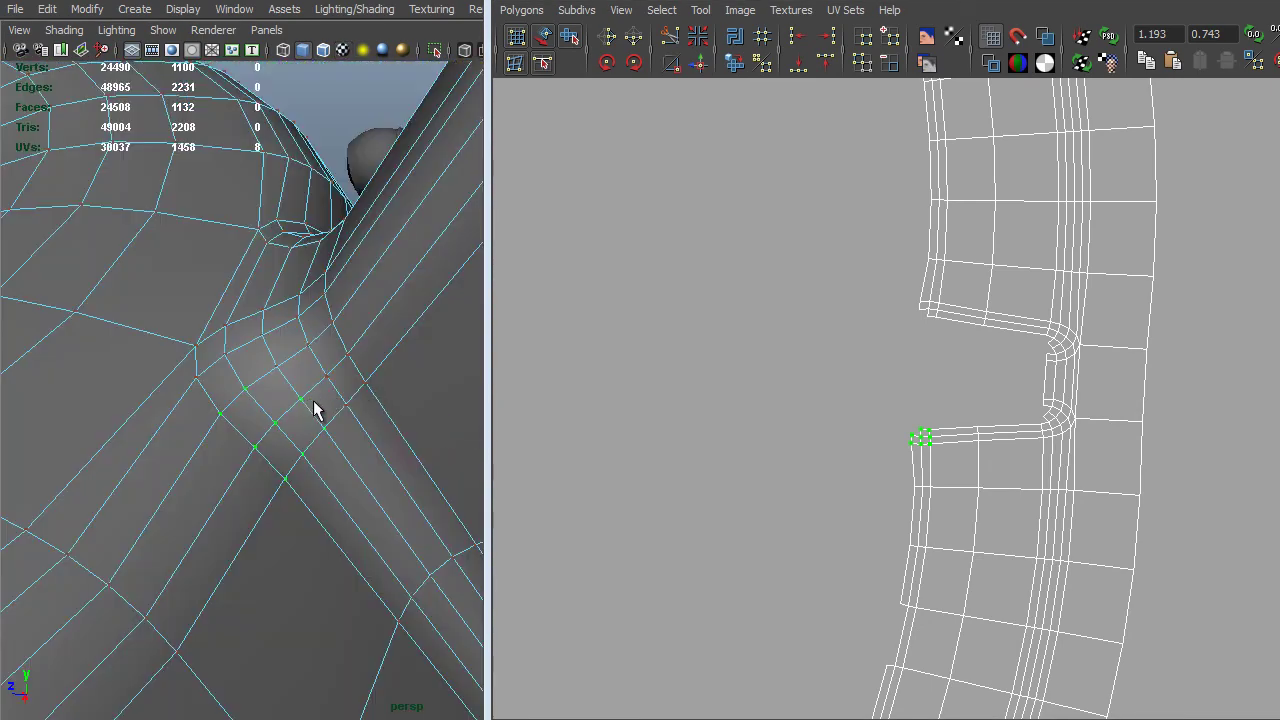
alt+drag(330, 410, 276, 510)
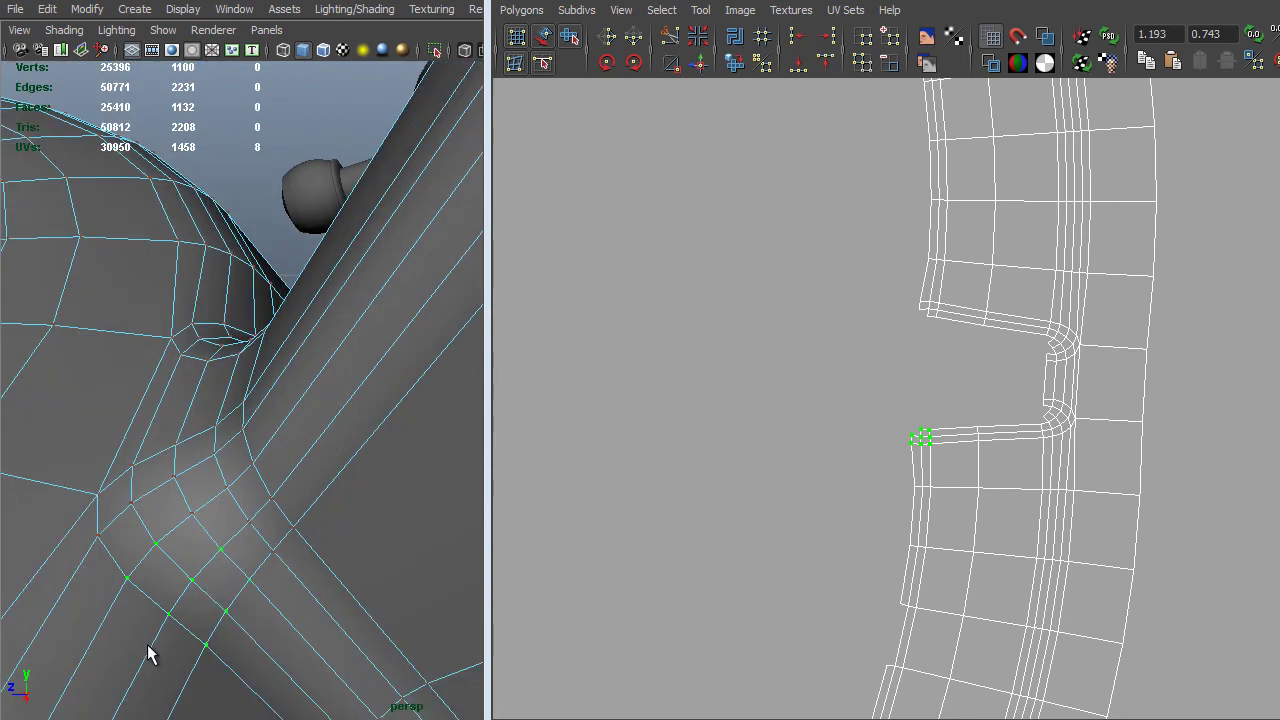
alt+right_drag(242, 653, 180, 622)
Select the edge loop joining the ring strip to the lower wing strip and cut its UVs.
alt+right_drag(1040, 427, 1003, 467)
alt+right_drag(575, 325, 646, 340)
alt+middle_drag(655, 345, 823, 315)
alt+right_drag(860, 400, 980, 432)
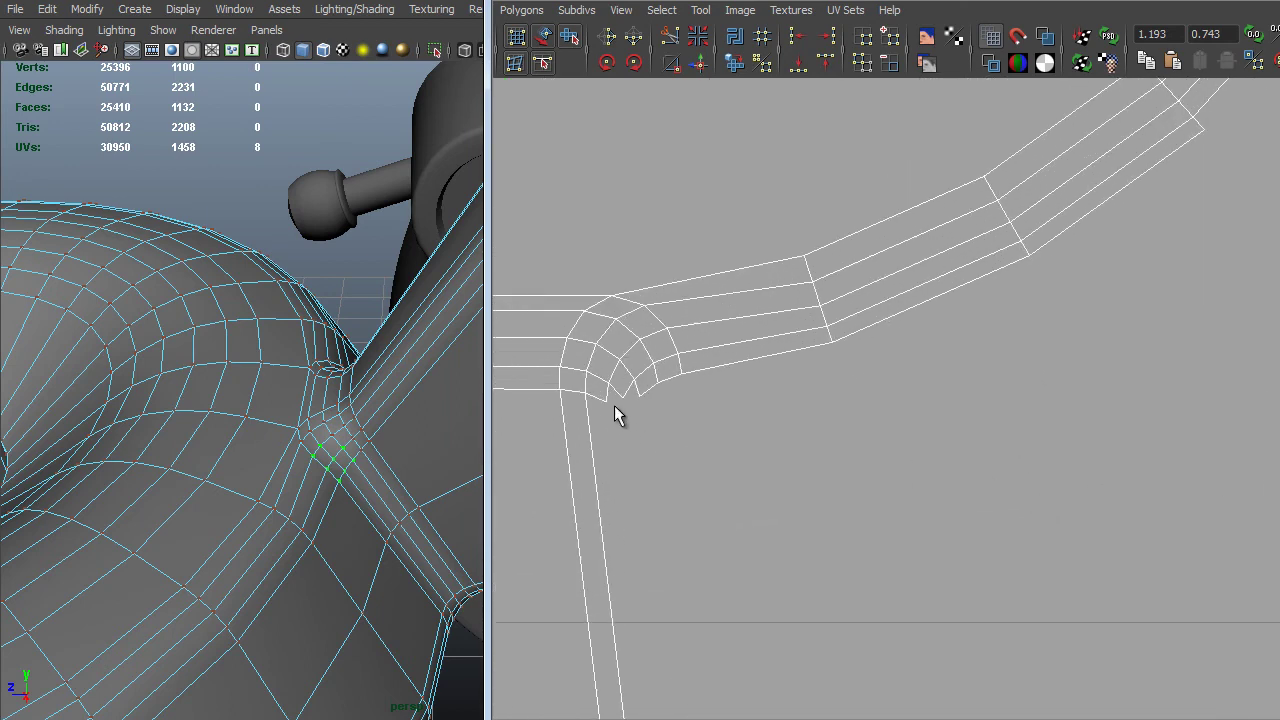
alt+middle_drag(654, 367, 870, 358)
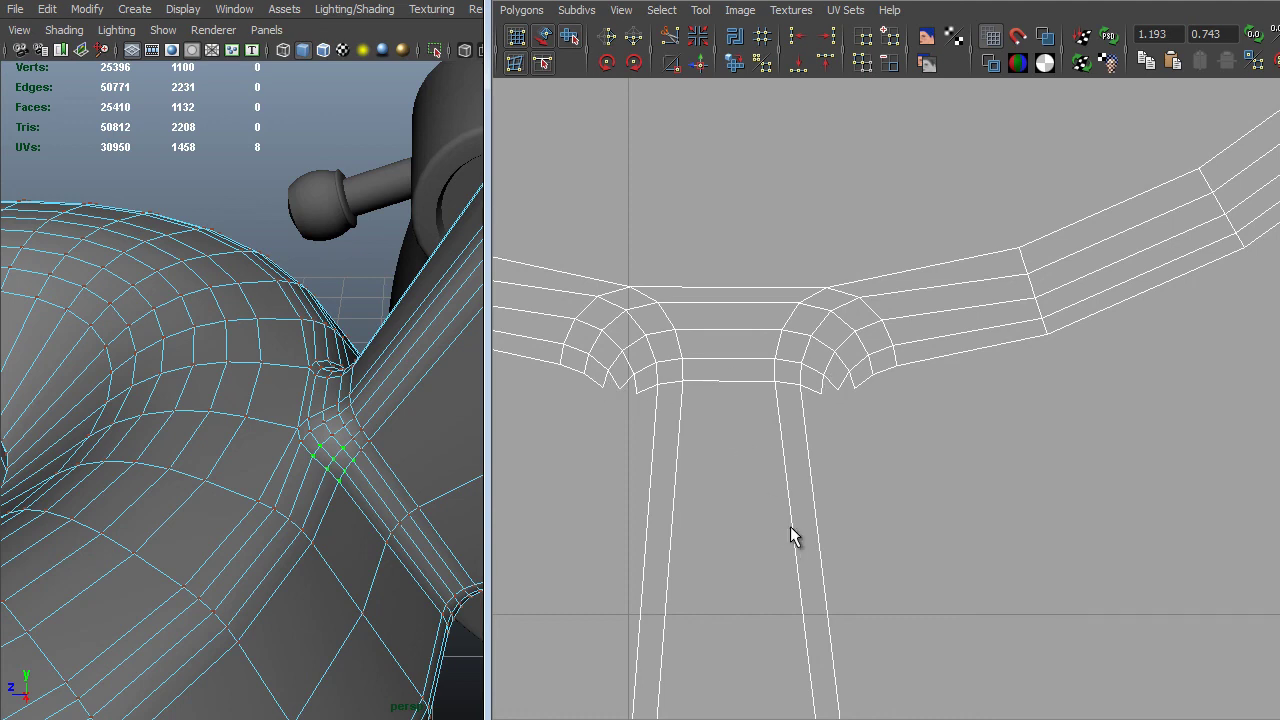
alt+right_drag(611, 300, 780, 289)
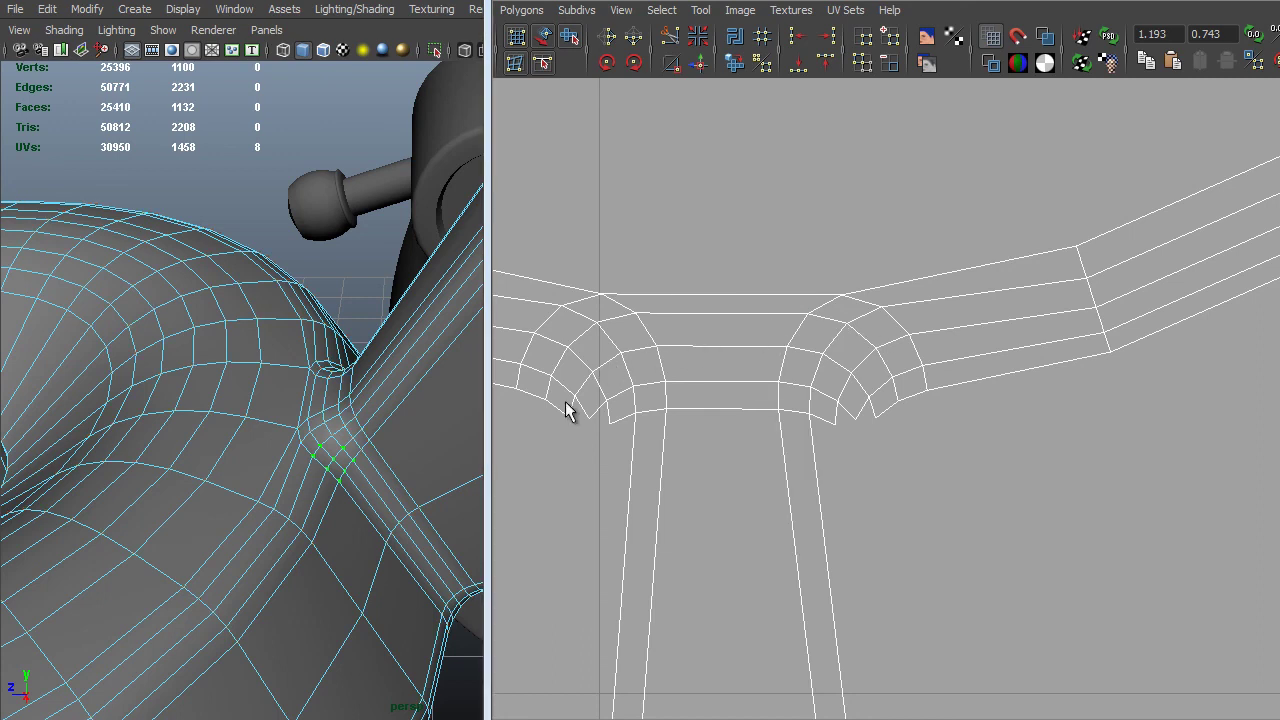
double_click(577, 406)
shift+right_drag(637, 389, 553, 391)
Cut the UVs along the matching edge loop where the upper wing strip joins the ring strip.
alt+right_drag(885, 378, 765, 338)
alt+middle_drag(856, 334, 893, 690)
alt+middle_drag(925, 190, 951, 597)
alt+middle_drag(988, 110, 1011, 447)
alt+middle_drag(903, 220, 903, 383)
alt+right_drag(903, 383, 1112, 656)
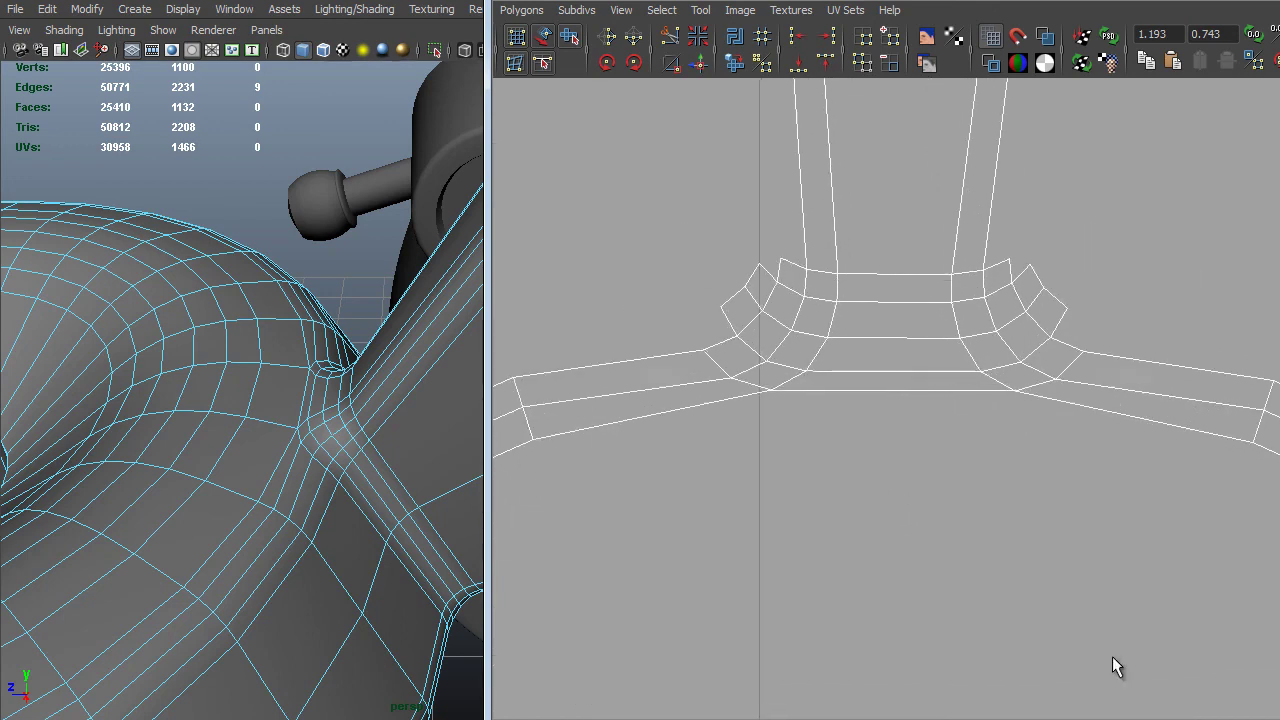
double_click(752, 304)
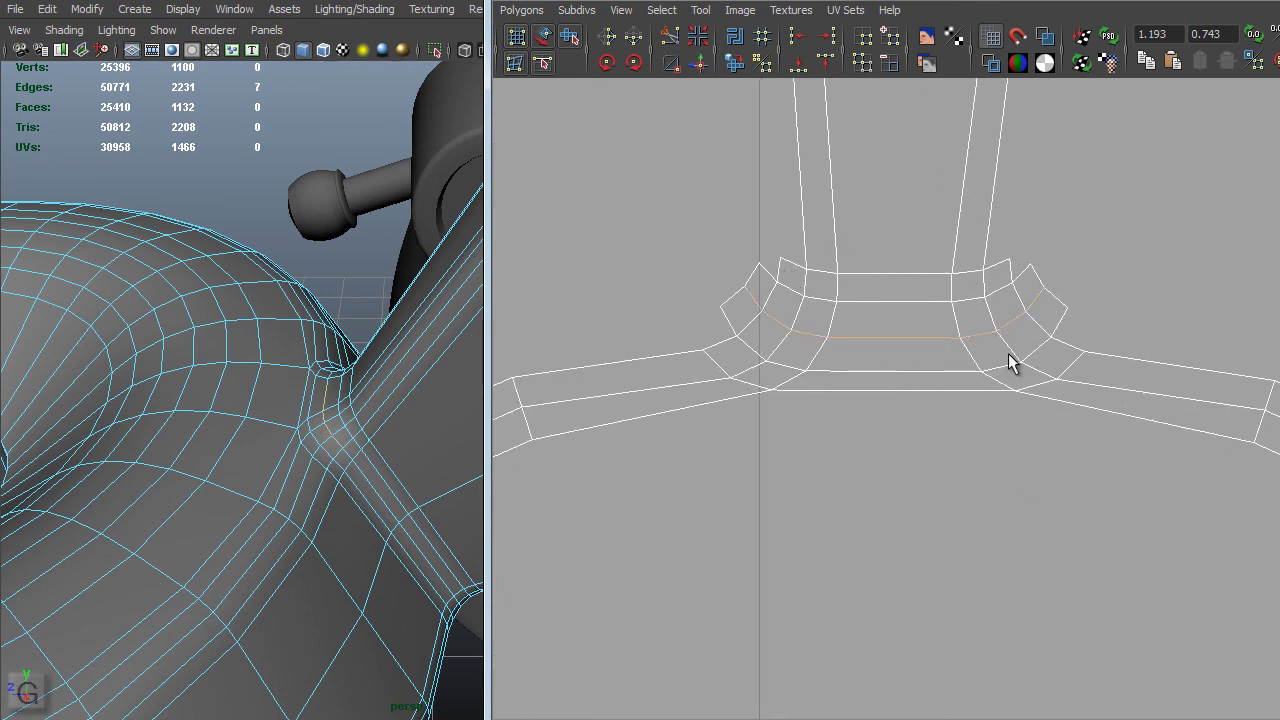
key(g)
Try to cut the UVs along the two short edges beside the upper wing junction.
alt+right_drag(1034, 477, 976, 402)
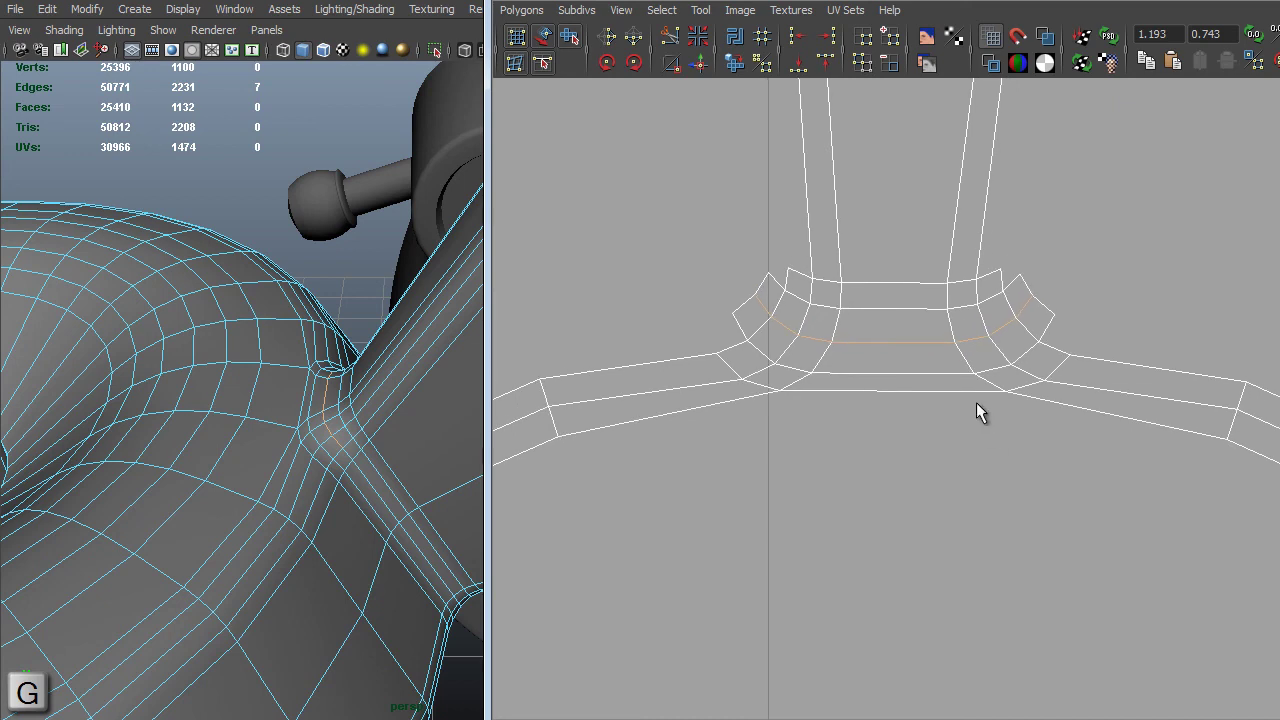
alt+middle_drag(976, 404, 854, 451)
alt+right_drag(854, 451, 968, 500)
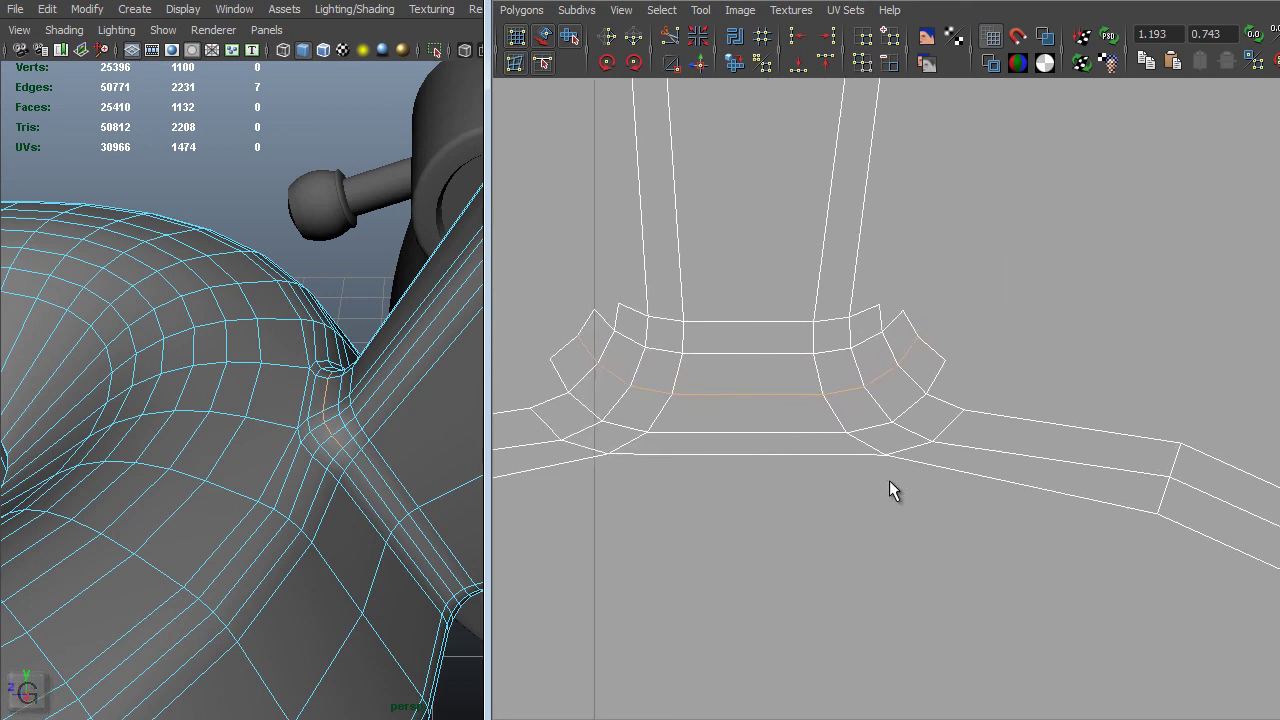
click(879, 454)
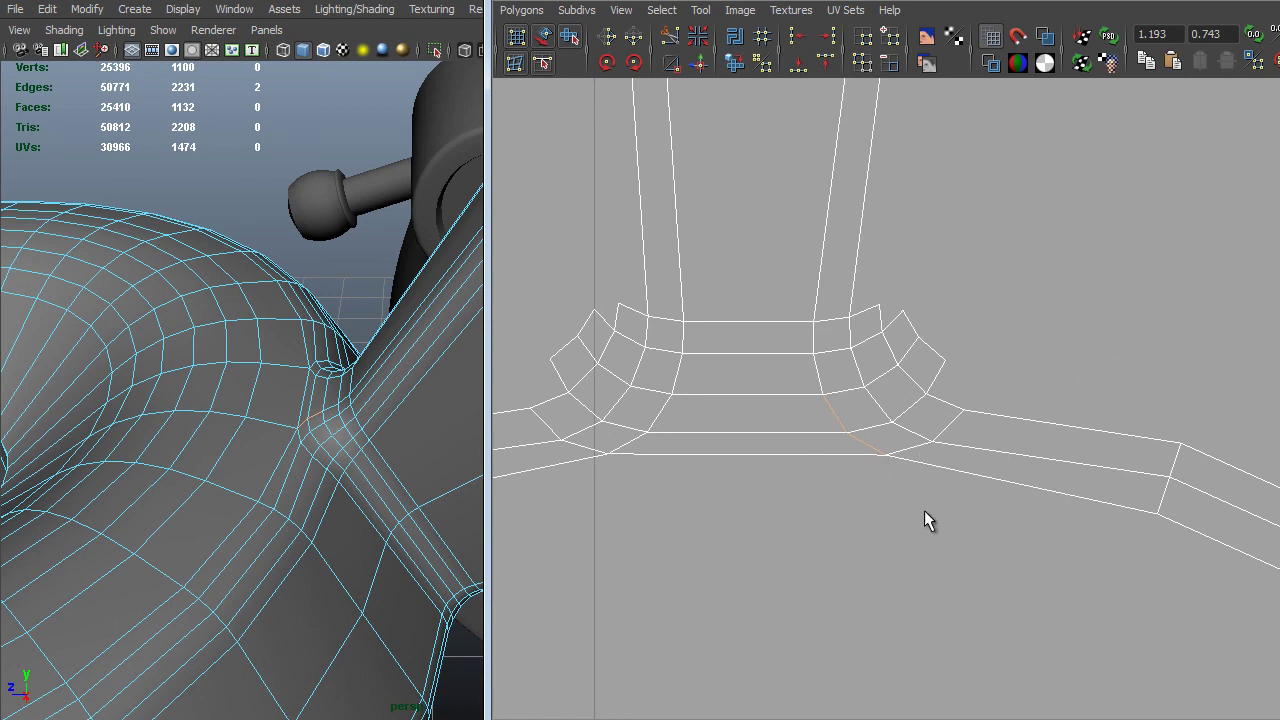
key(g)
Select the edges around one cross-section on the lower side of the ring strip and cut their UVs.
alt+right_drag(994, 576, 923, 491)
alt+middle_drag(723, 454, 1008, 440)
scroll(1008, 440, up, 4)
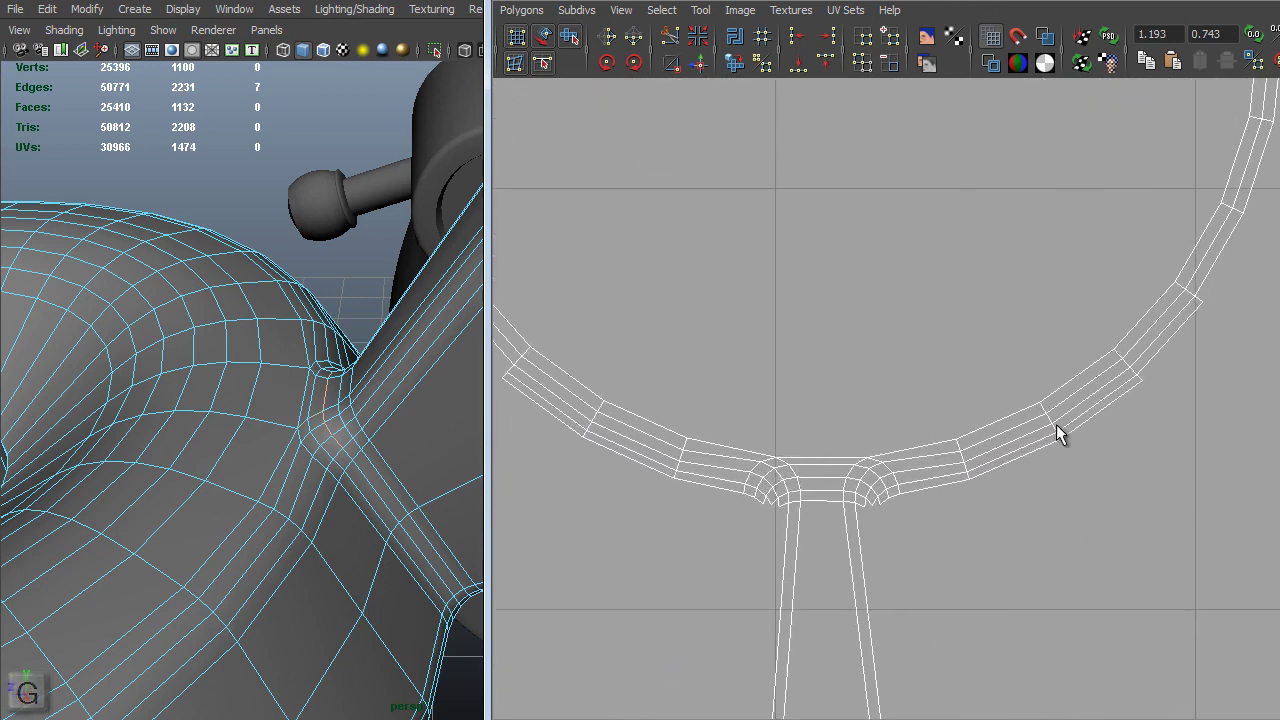
alt+right_drag(1030, 398, 1215, 428)
alt+middle_drag(1215, 428, 1018, 397)
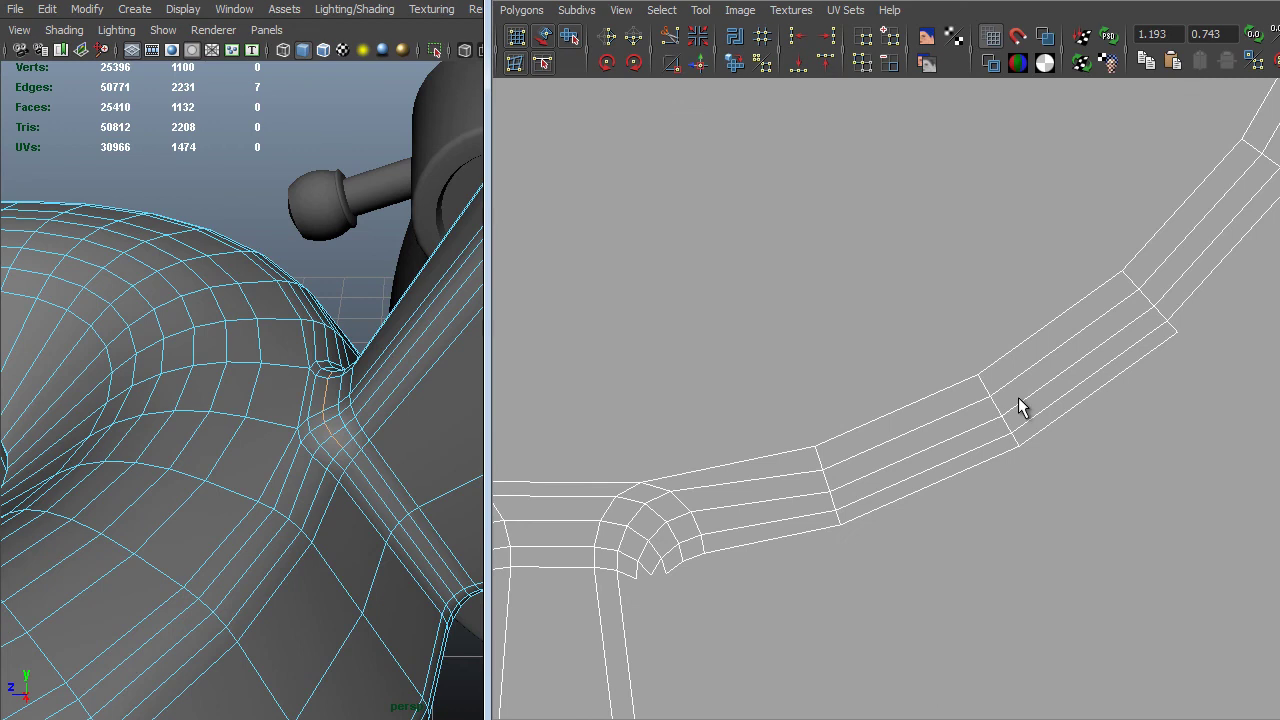
alt+right_drag(1018, 397, 641, 283)
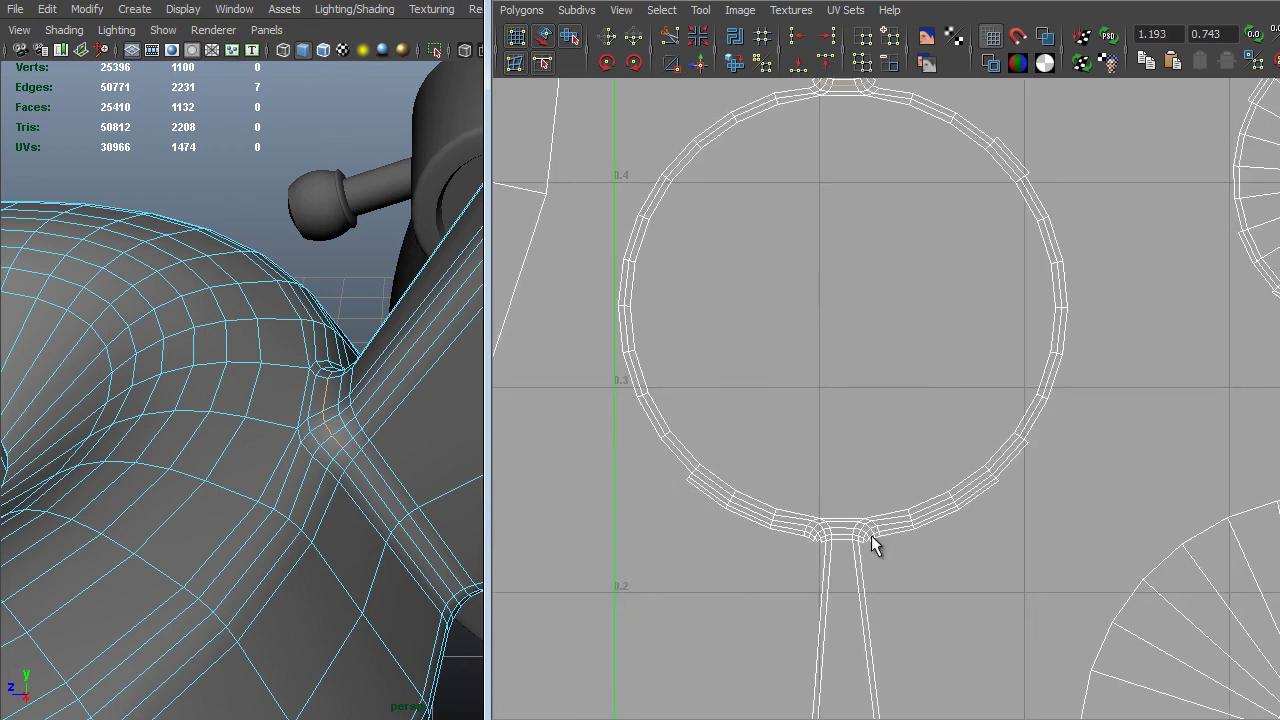
alt+right_drag(895, 256, 1142, 557)
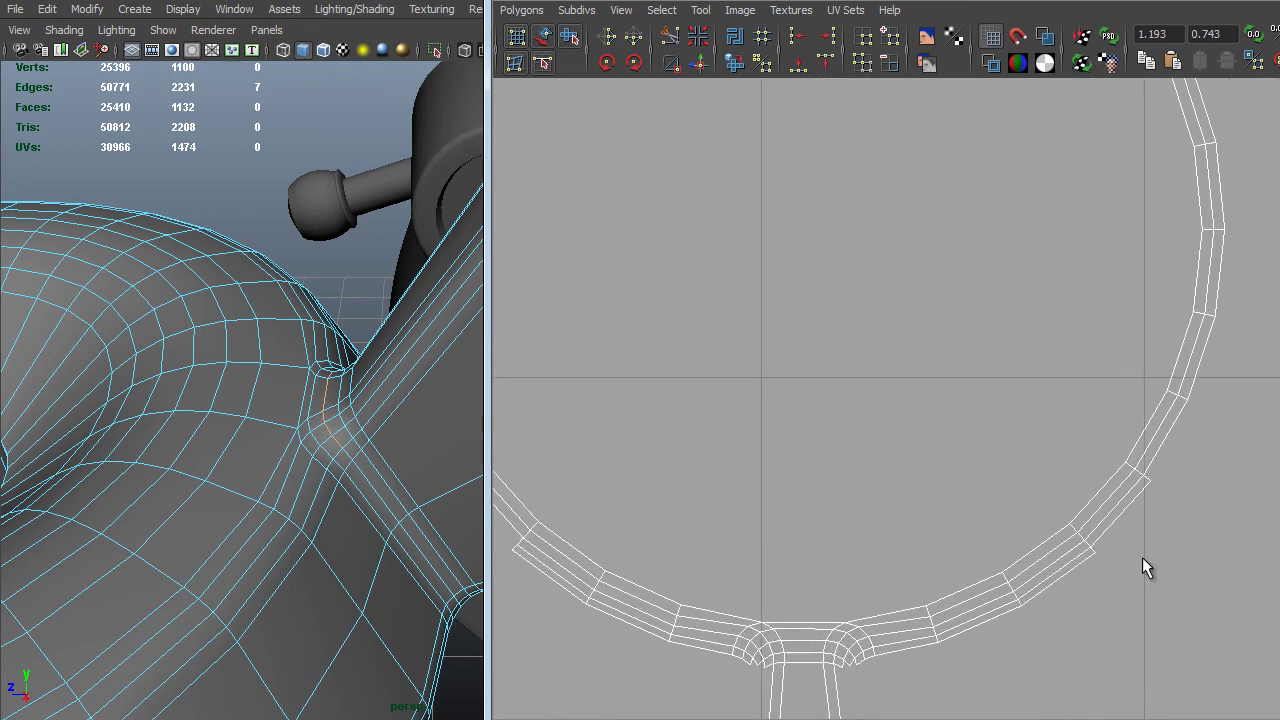
alt+middle_drag(1088, 520, 952, 334)
alt+right_drag(952, 334, 1210, 330)
drag(793, 264, 935, 529)
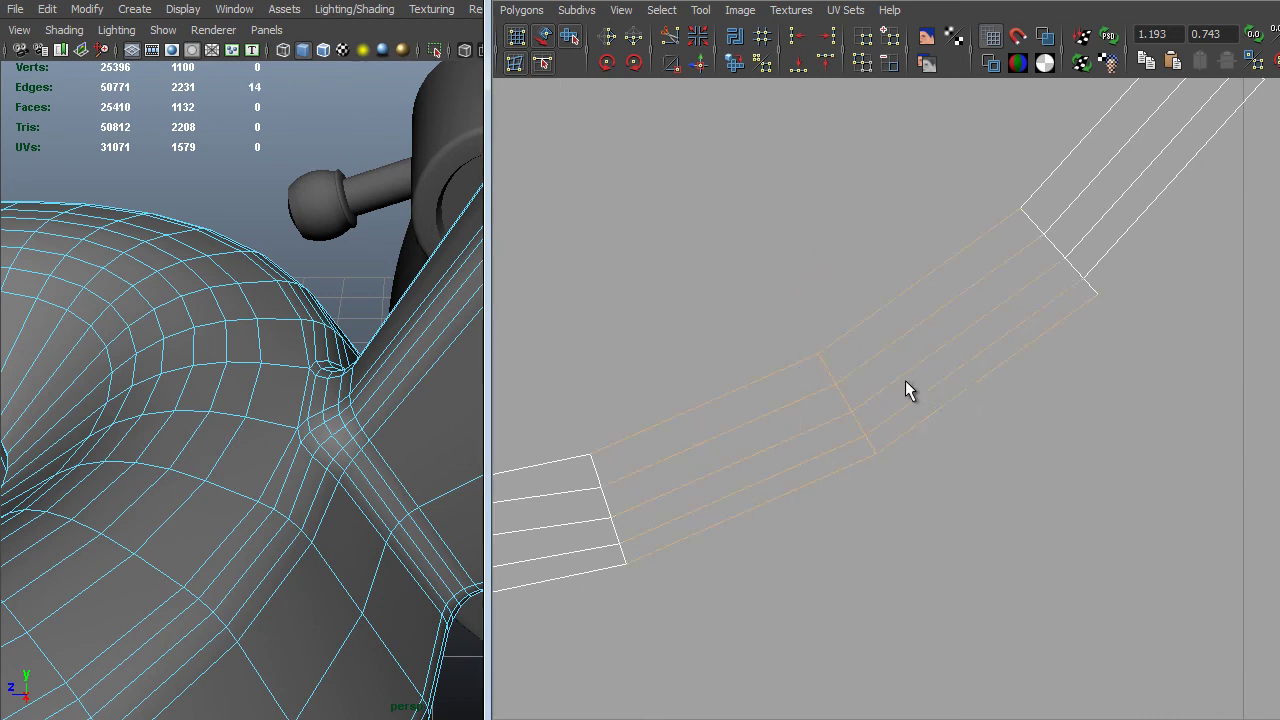
shift+right_drag(905, 381, 849, 386)
Select the separated circular ring strip's UVs and move the shell into the empty upper area of the UV grid.
alt+right_drag(1106, 471, 425, 190)
alt+middle_drag(970, 330, 600, 462)
alt+middle_drag(970, 398, 772, 430)
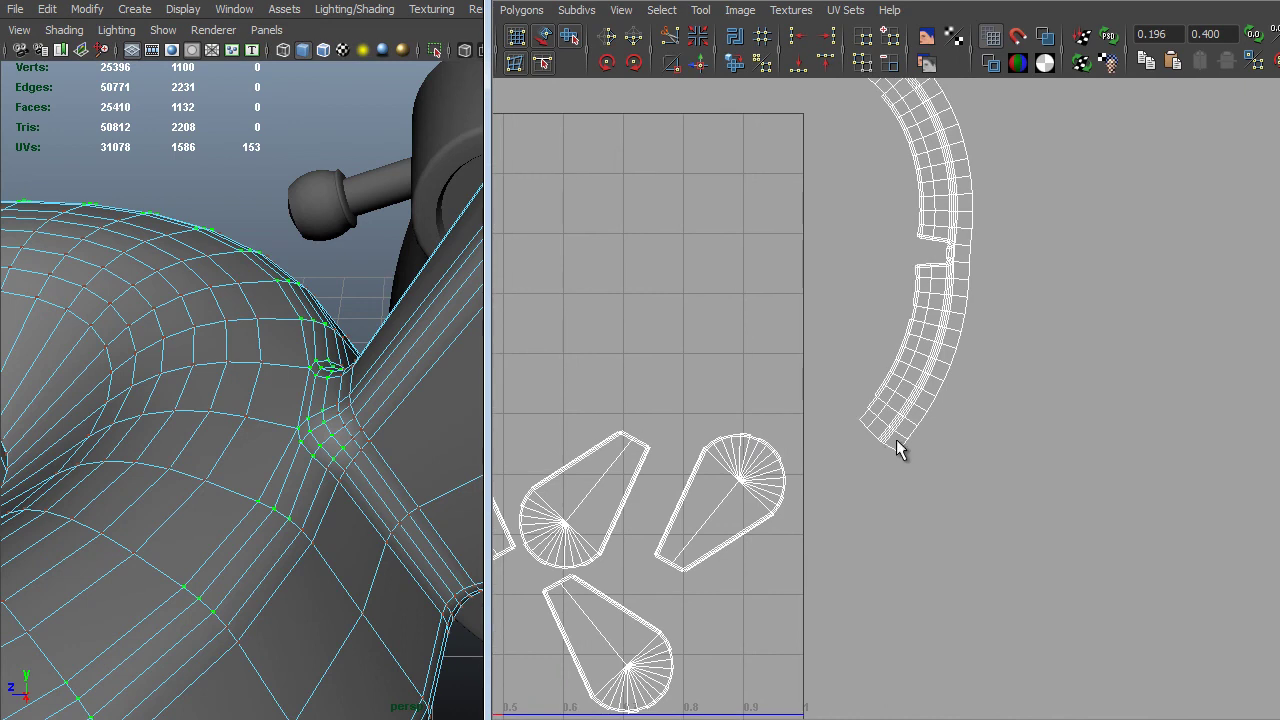
key(w)
middle_drag(1125, 216, 1115, 381)
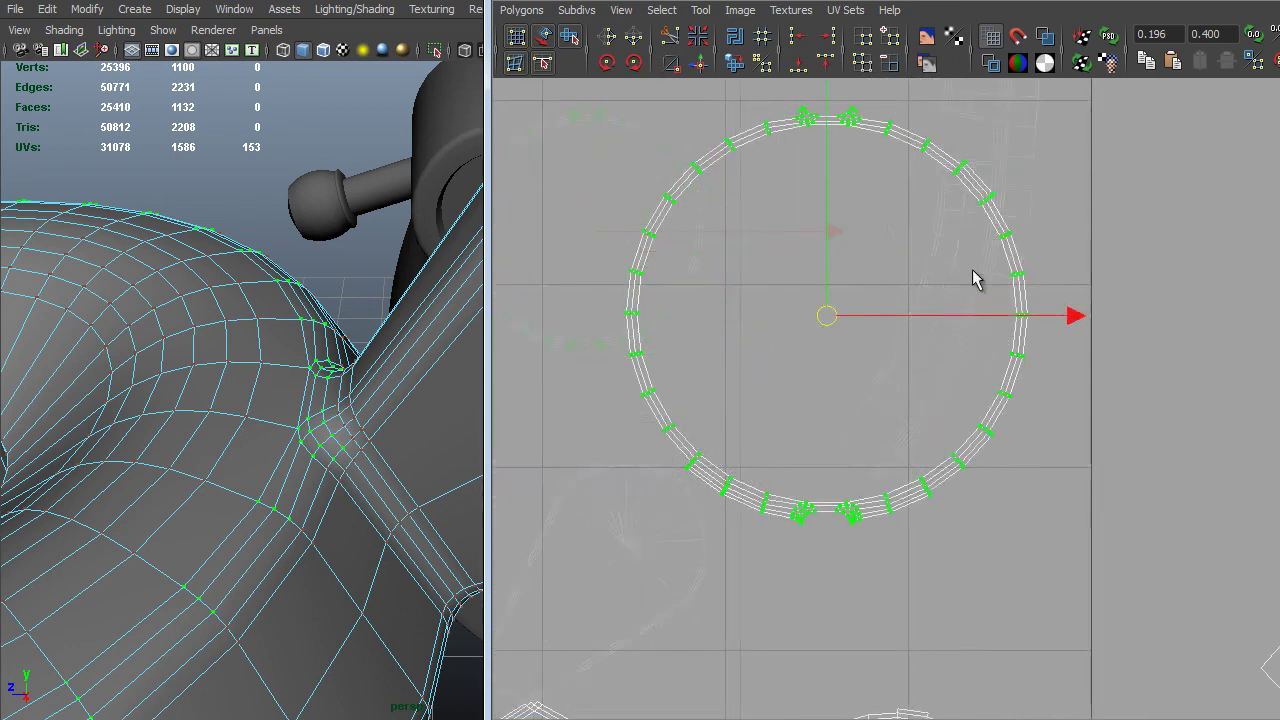
Pull the UVs at the cut across the lower side of the ring strip apart to open a gap.
alt+right_drag(972, 271, 1116, 455)
alt+middle_drag(1090, 392, 1083, 291)
alt+right_drag(1080, 294, 1014, 474)
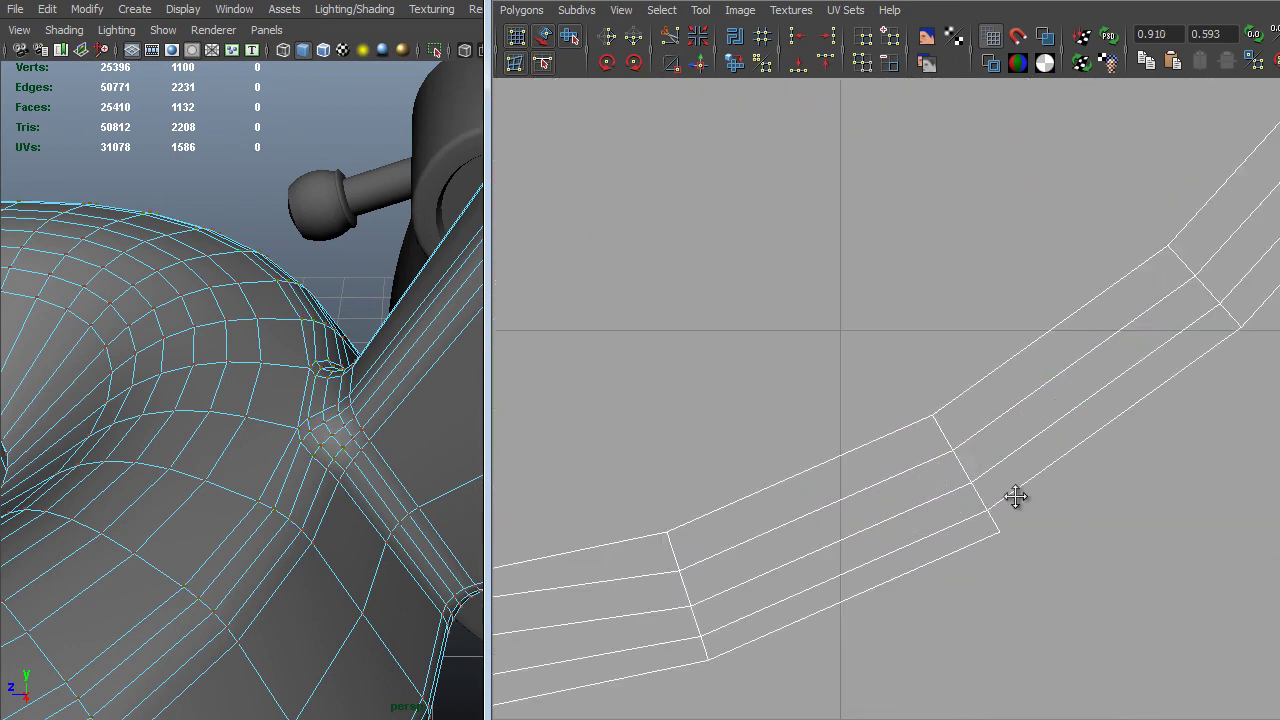
alt+middle_drag(1014, 496, 980, 470)
click(845, 392)
middle_drag(868, 428, 946, 480)
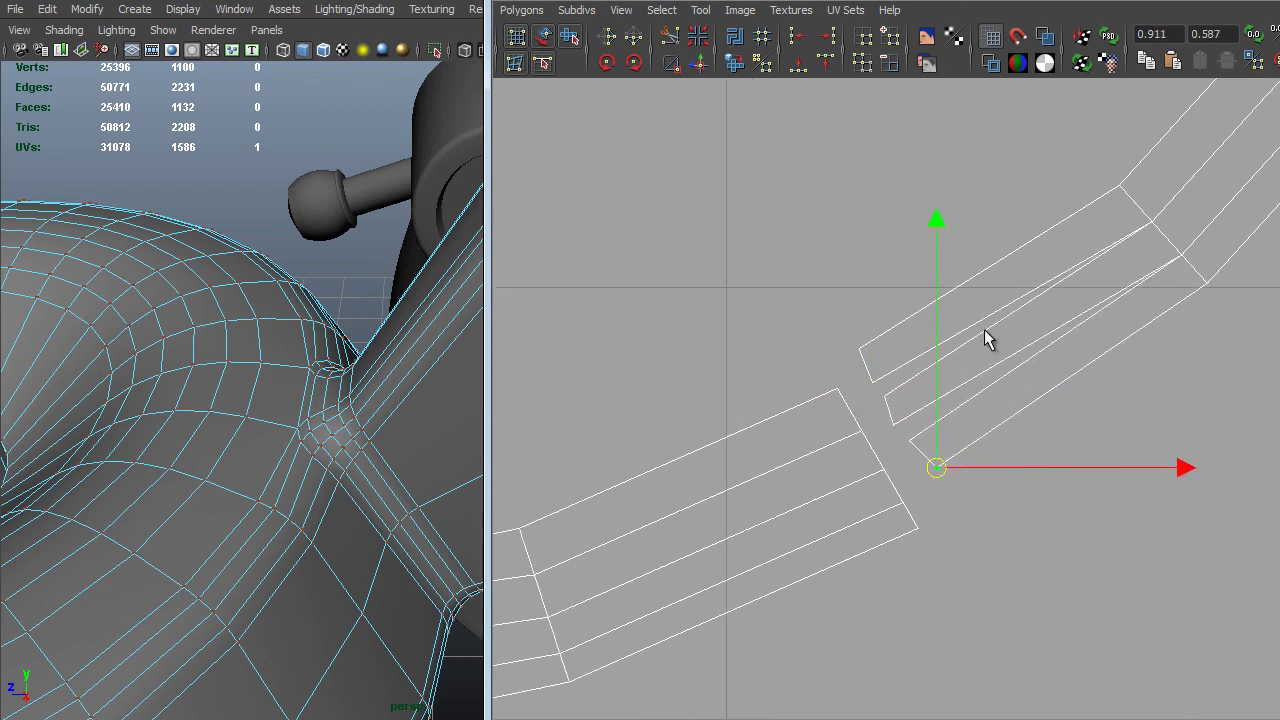
Select the split lengthwise edges in the segment beside the gap and sew them back together with Move and Sew.
right_drag(986, 340, 986, 290)
click(900, 346)
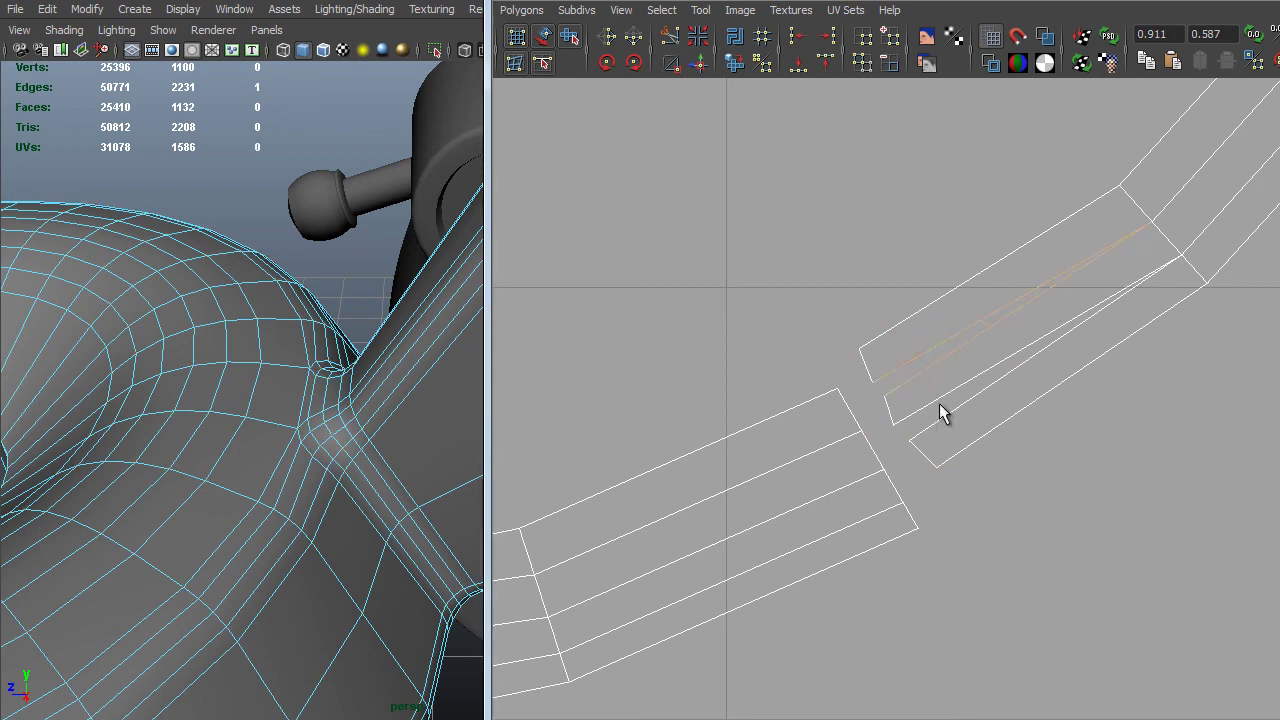
shift+click(932, 392)
shift+right_drag(946, 410, 932, 366)
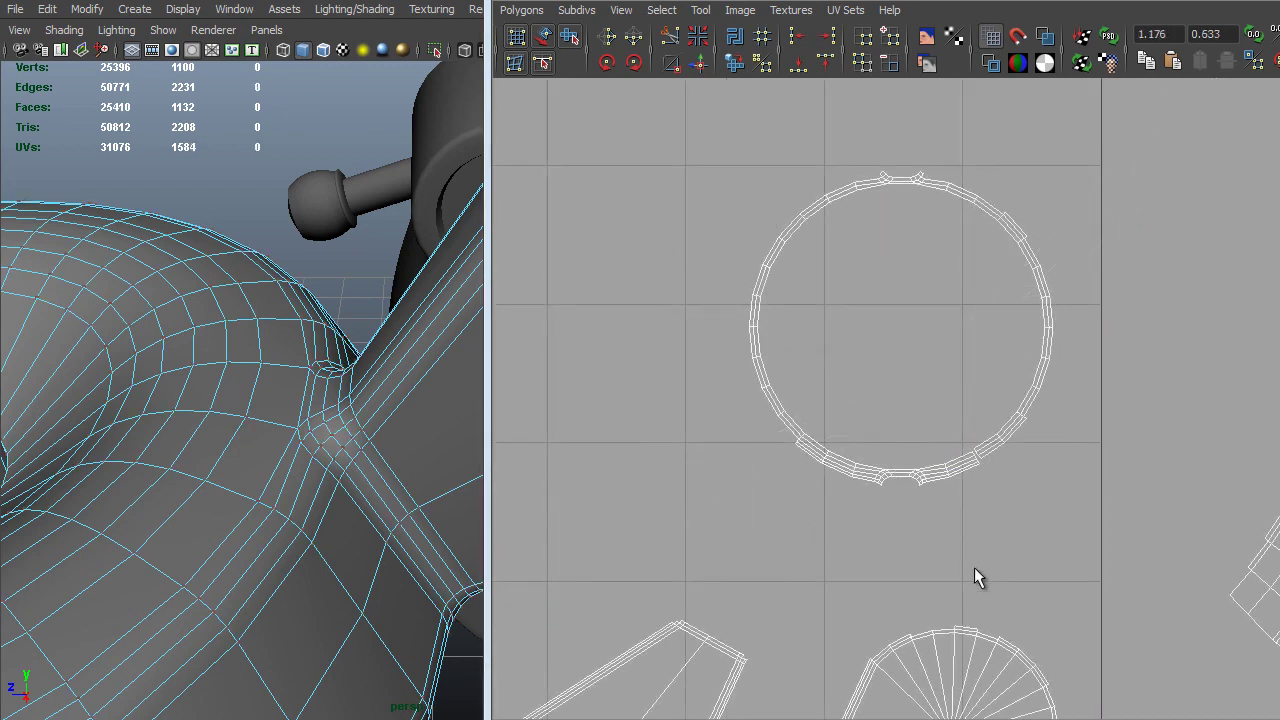
Examine the opened circular ring strip and compare it with the notched arc shell beside it.
scroll(932, 412, up, 2)
scroll(932, 412, up, 2)
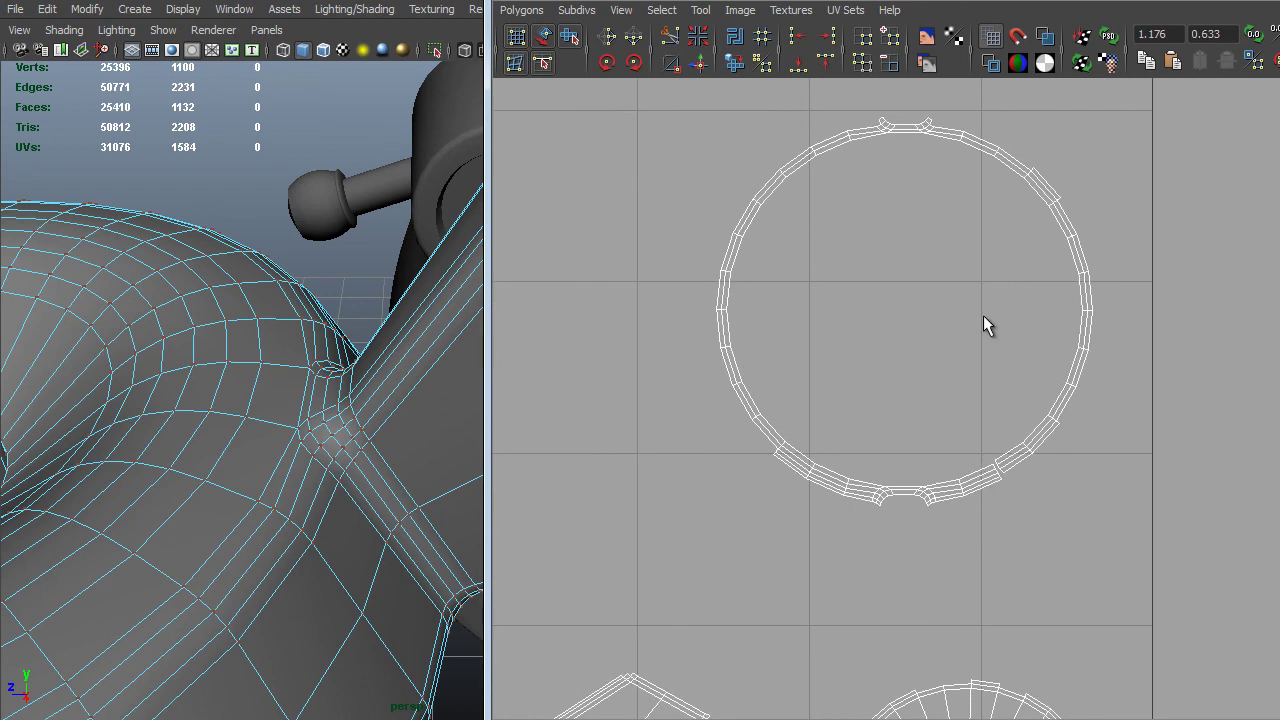
alt+middle_drag(983, 315, 1018, 418)
scroll(1020, 424, up, 2)
alt+middle_drag(988, 365, 1006, 419)
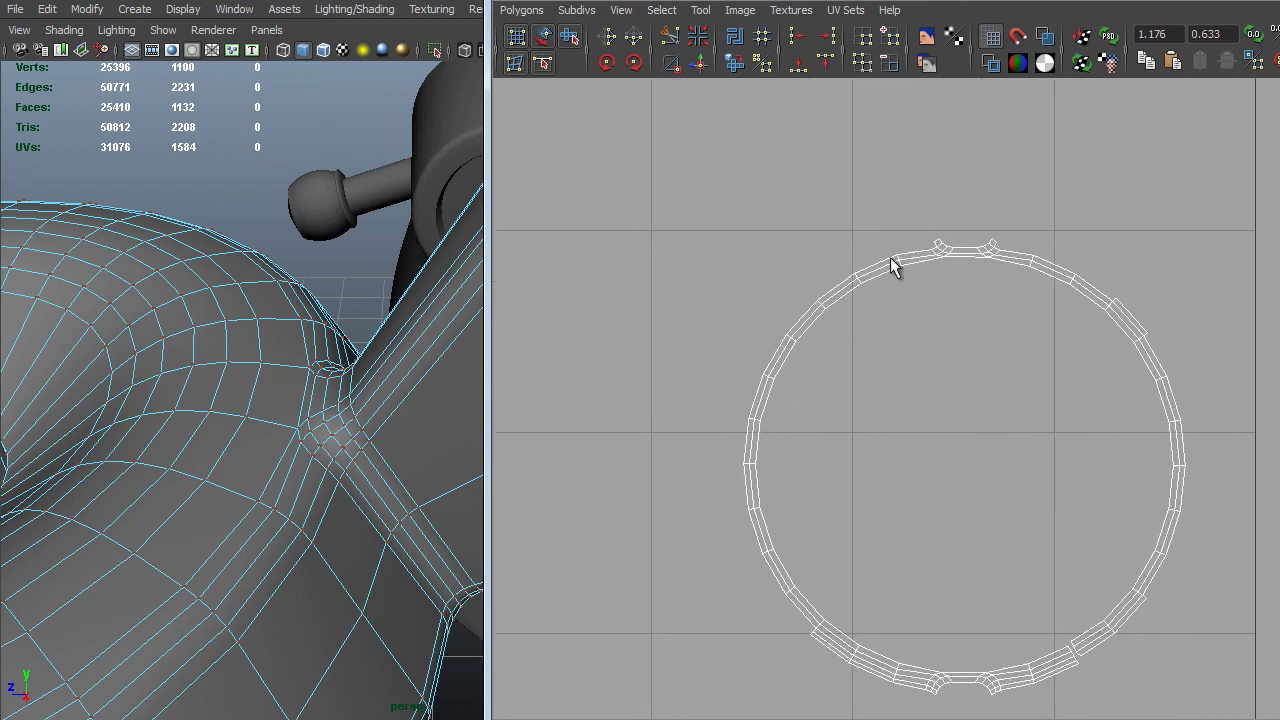
alt+right_drag(874, 292, 908, 285)
alt+middle_drag(937, 229, 957, 320)
alt+right_drag(957, 320, 875, 365)
alt+middle_drag(875, 365, 757, 372)
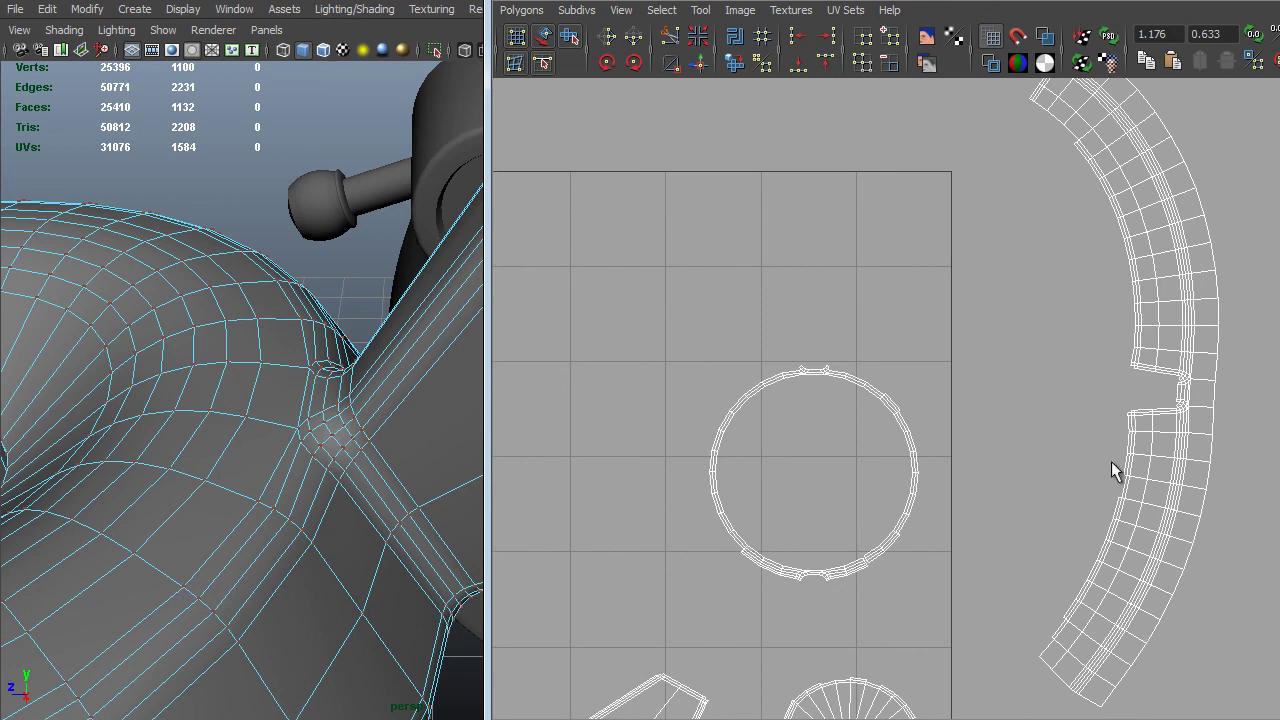
alt+middle_drag(1111, 461, 1123, 573)
alt+middle_drag(1079, 510, 1071, 477)
mouse_move(1071, 477)
alt+right_down()
mouse_move(1033, 352)
mouse_move(1069, 460)
alt+right_up()
alt+middle_drag(1069, 460, 1005, 403)
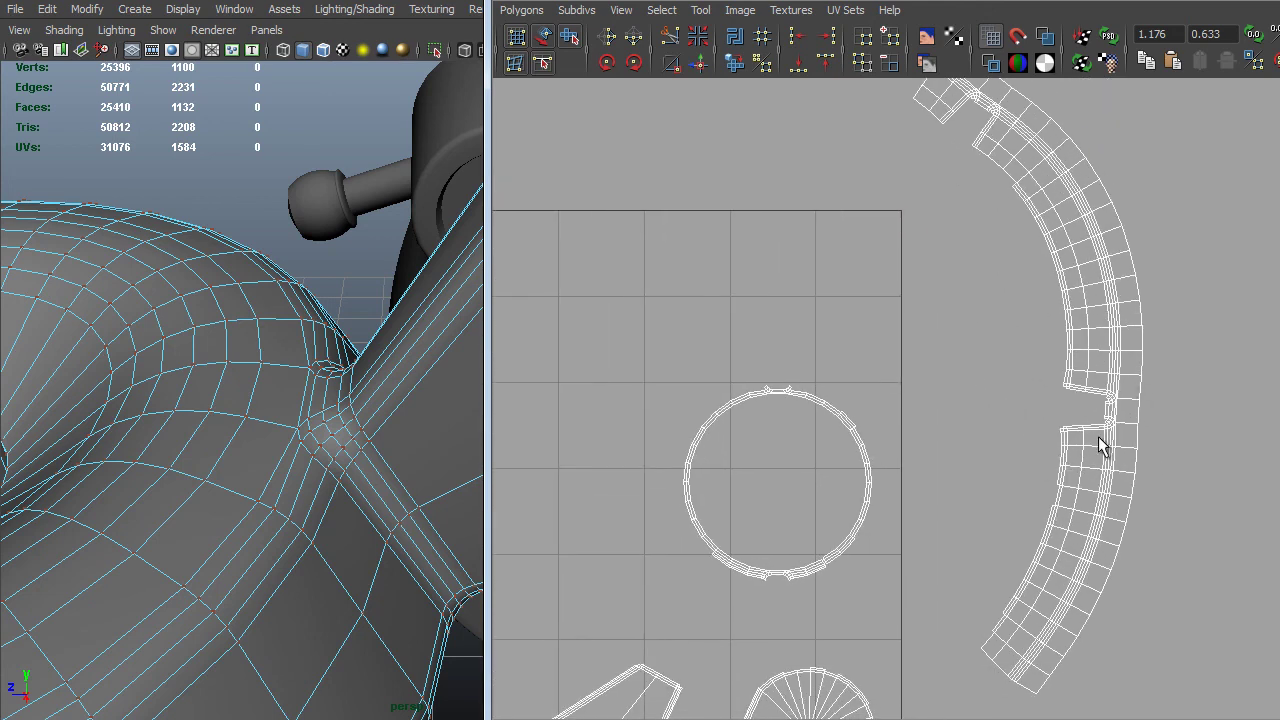
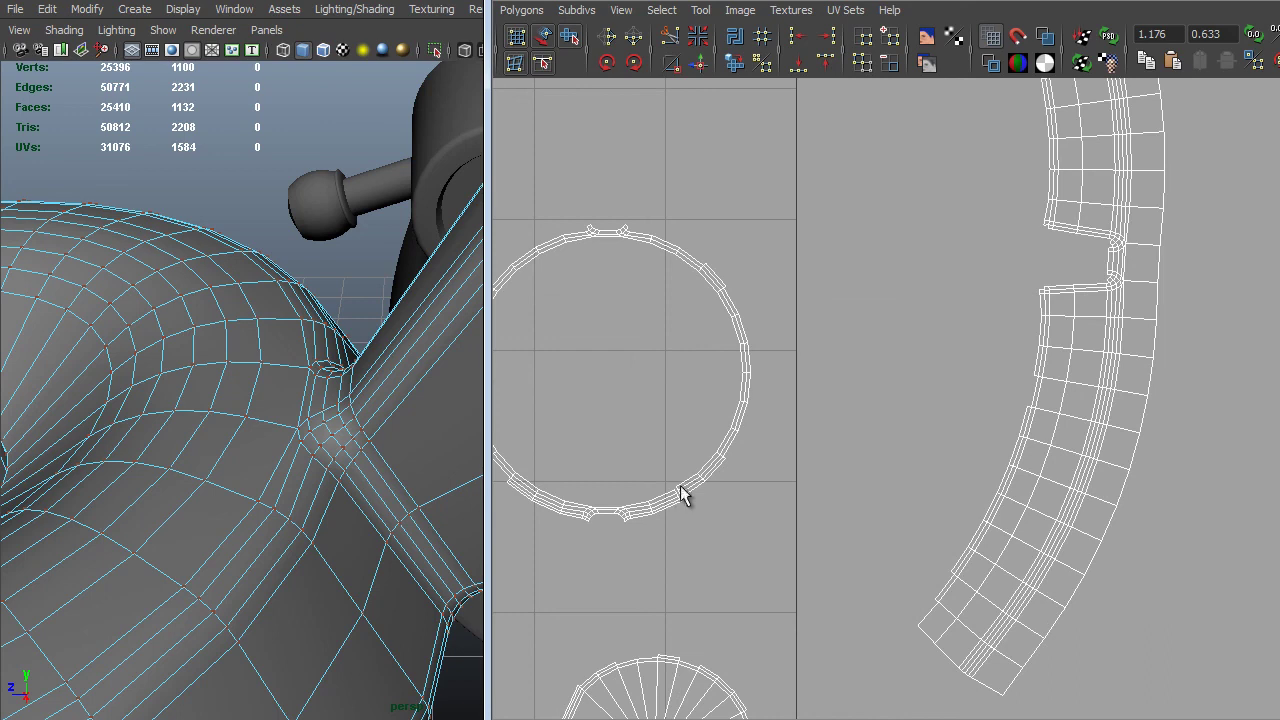
Cut the cross edges at one end of the short bridge on the ring strip's upper side and pull a corner UV aside.
alt+middle_drag(1066, 284, 1040, 390)
alt+right_drag(1040, 390, 967, 350)
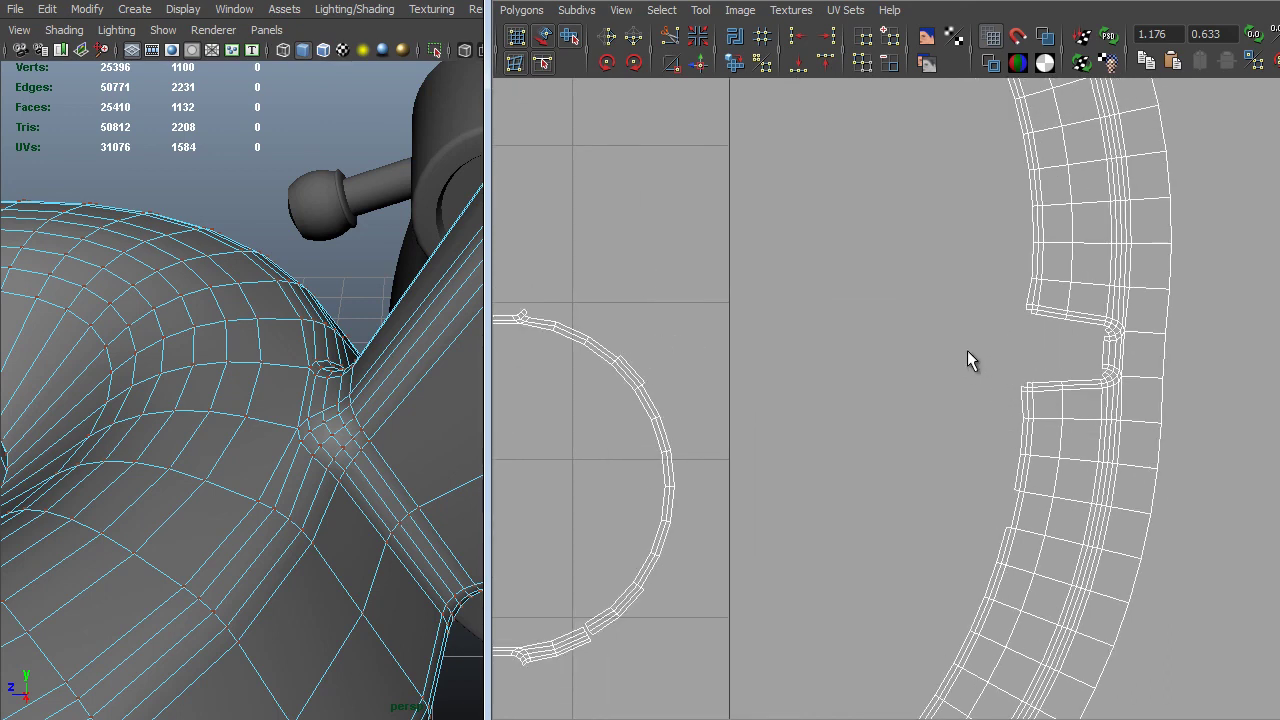
alt+middle_drag(967, 350, 995, 358)
alt+middle_drag(560, 270, 691, 340)
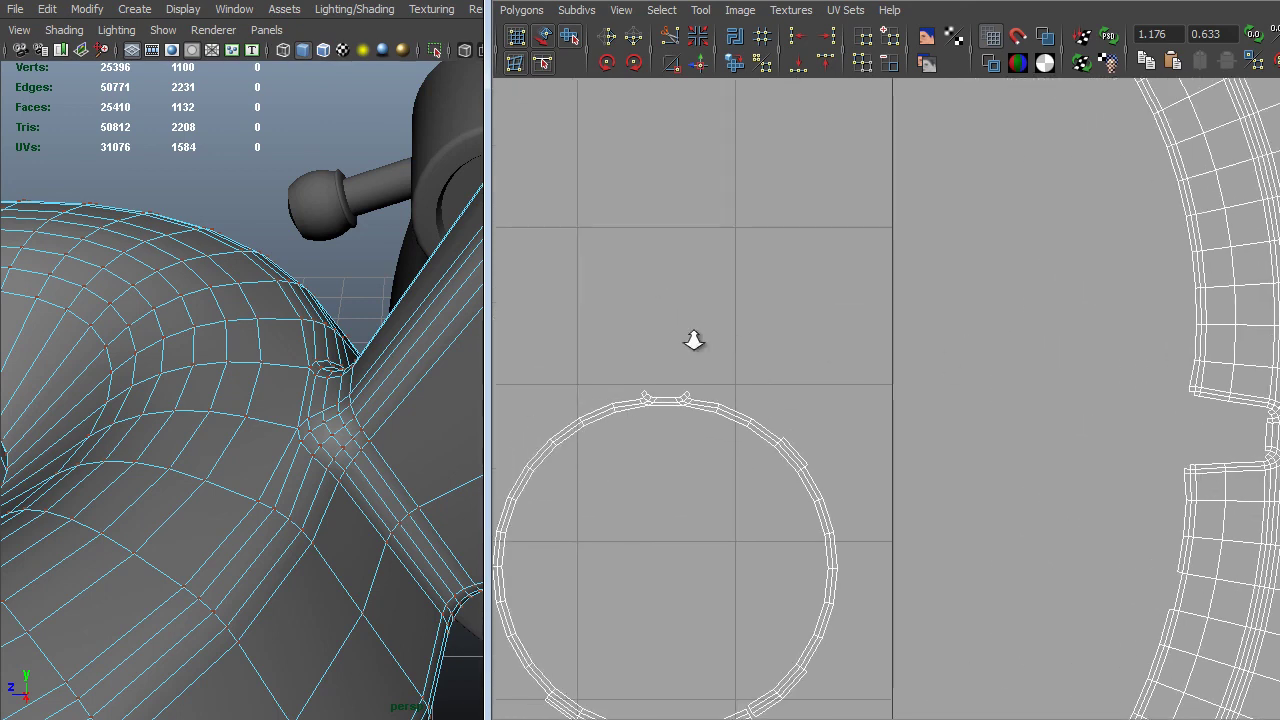
scroll(685, 336, up, 6)
alt+middle_drag(512, 446, 920, 388)
scroll(659, 306, up, 4)
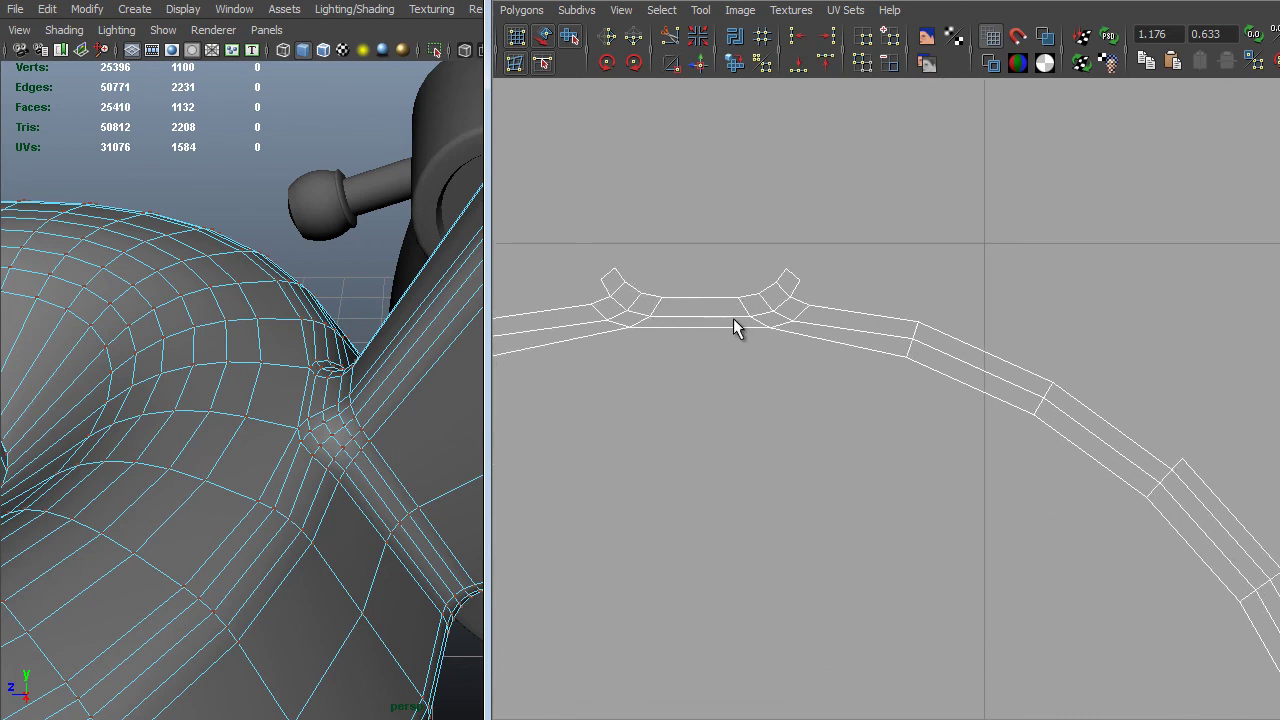
right_drag(733, 318, 737, 290)
shift+right_drag(732, 308, 665, 304)
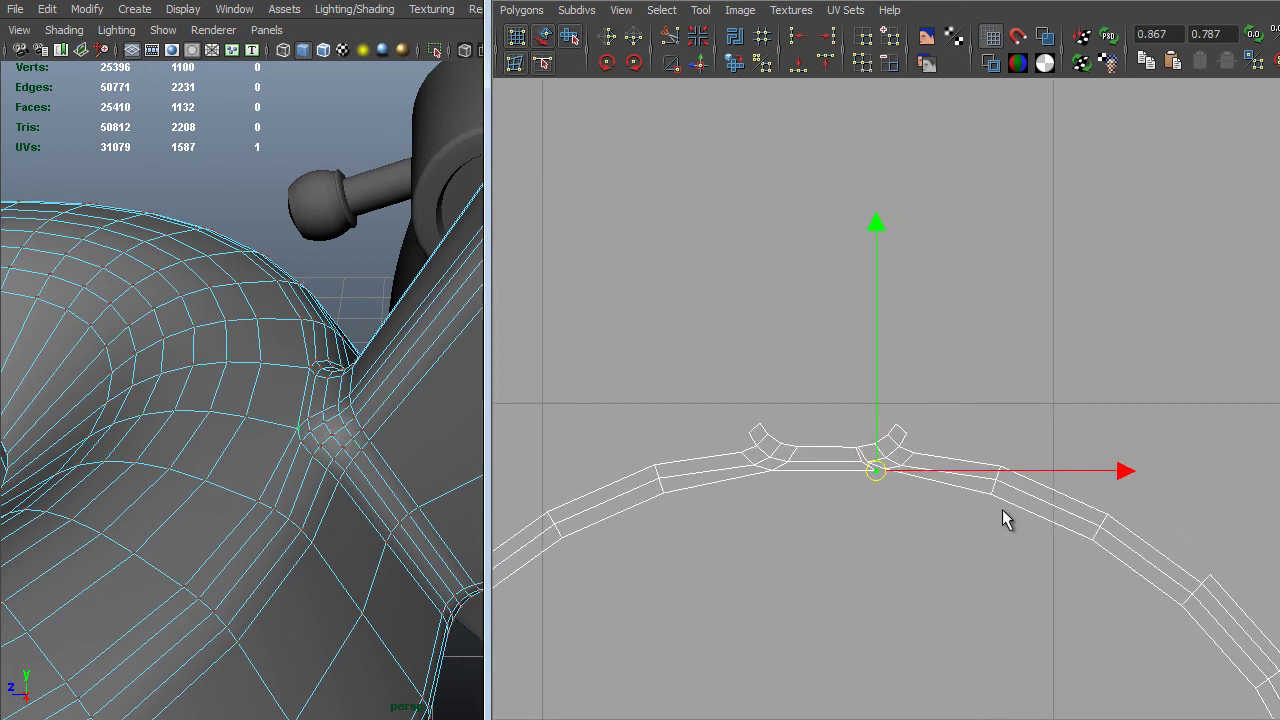
alt+middle_drag(1004, 515, 1110, 550)
alt+right_drag(1110, 550, 1121, 512)
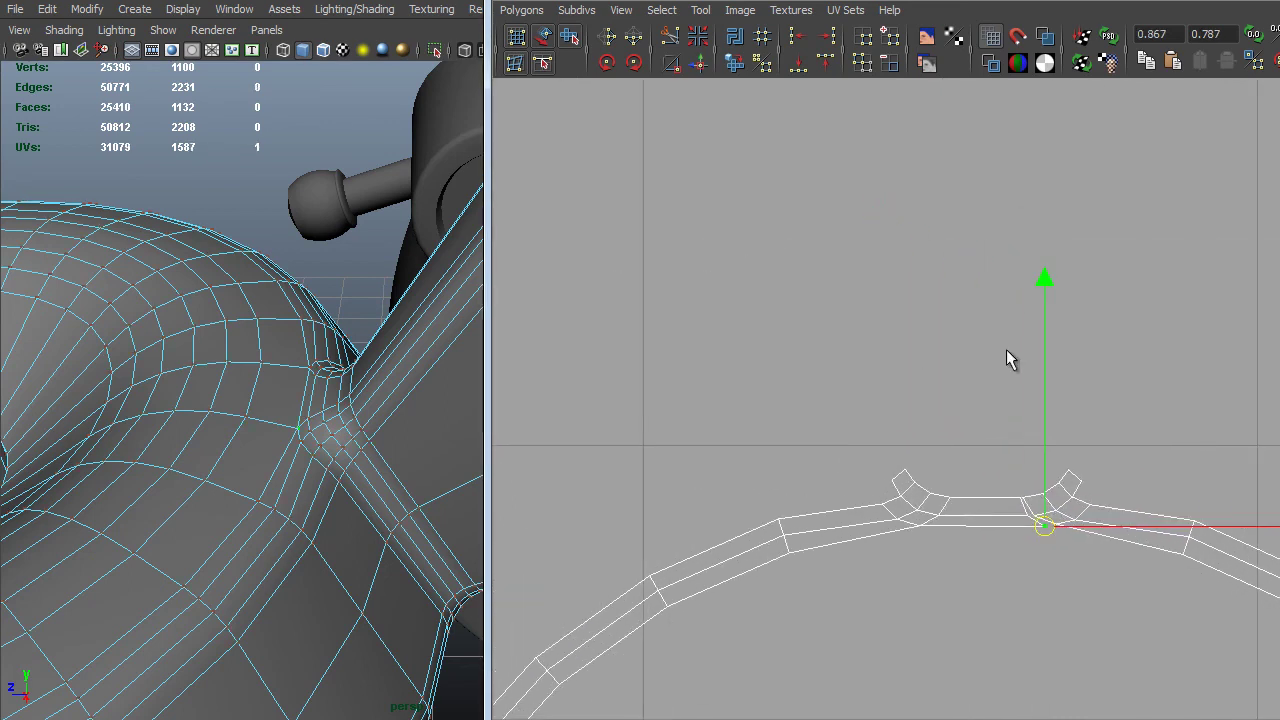
alt+right_drag(1010, 360, 1092, 508)
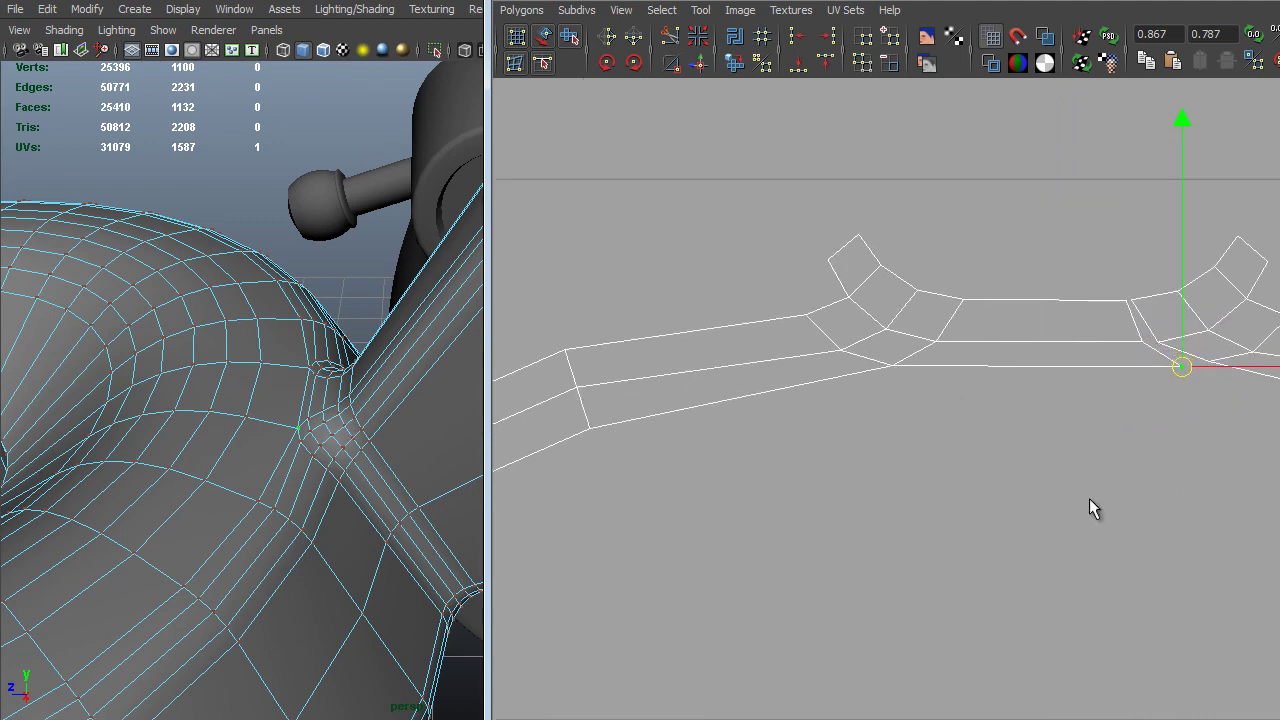
Cut the cross edges at the upper bridge's other end and at both ends of the ring strip's lower bridge.
right_drag(948, 326, 946, 291)
click(952, 309)
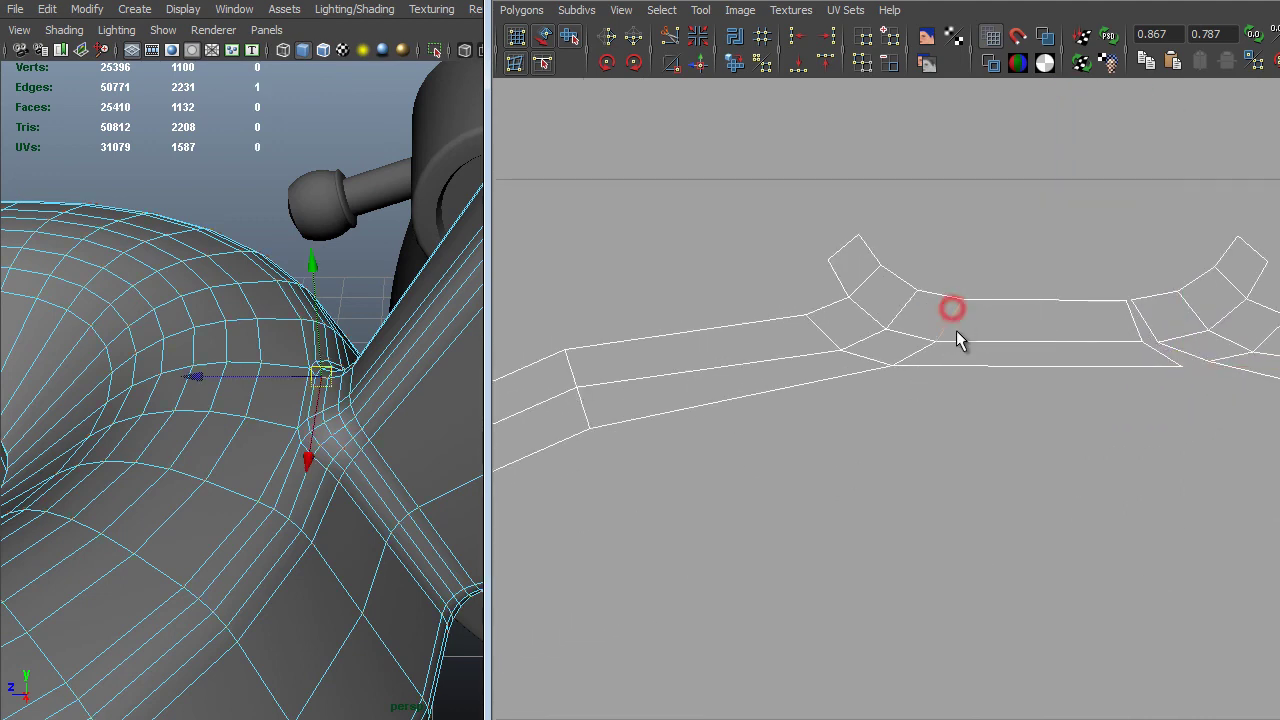
shift+click(906, 352)
alt+right_drag(914, 371, 846, 429)
alt+middle_drag(846, 429, 1054, 442)
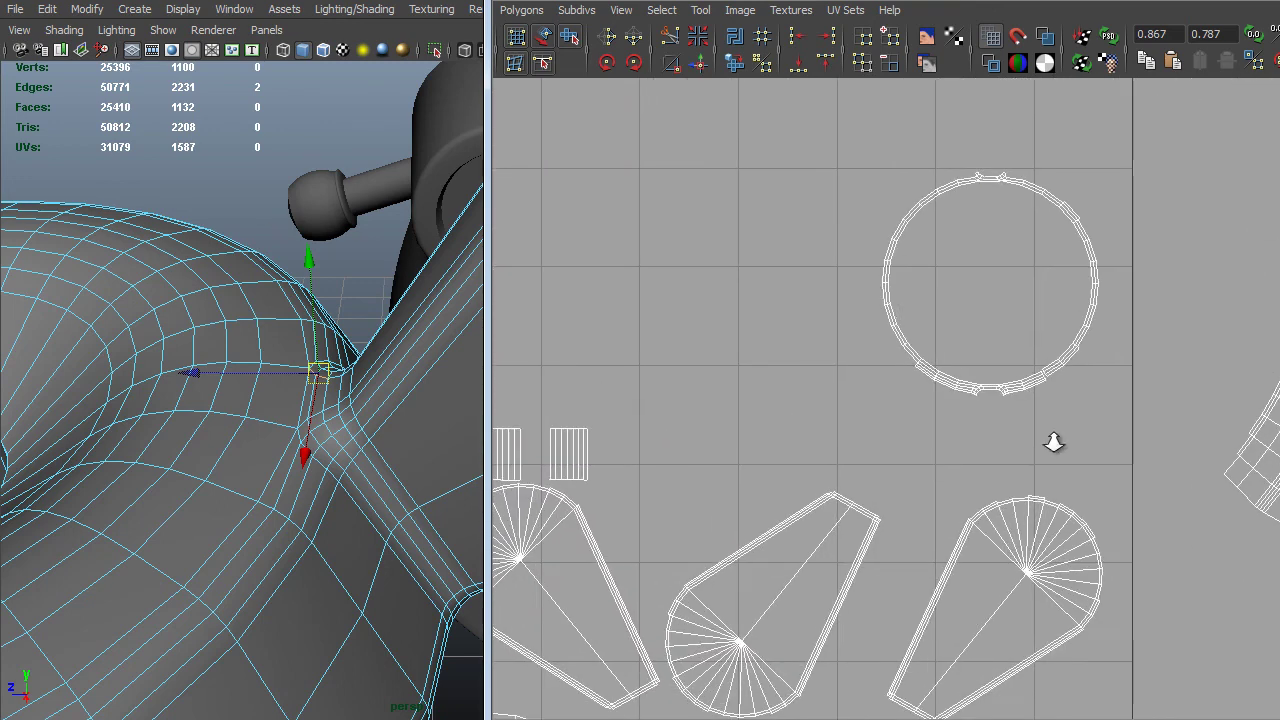
mouse_move(1054, 442)
alt+right_down()
mouse_move(726, 340)
mouse_move(1151, 651)
mouse_move(1157, 506)
mouse_move(924, 237)
mouse_move(1002, 244)
mouse_move(1022, 272)
mouse_move(854, 294)
mouse_move(947, 303)
alt+right_up()
shift+right_click(1022, 272)
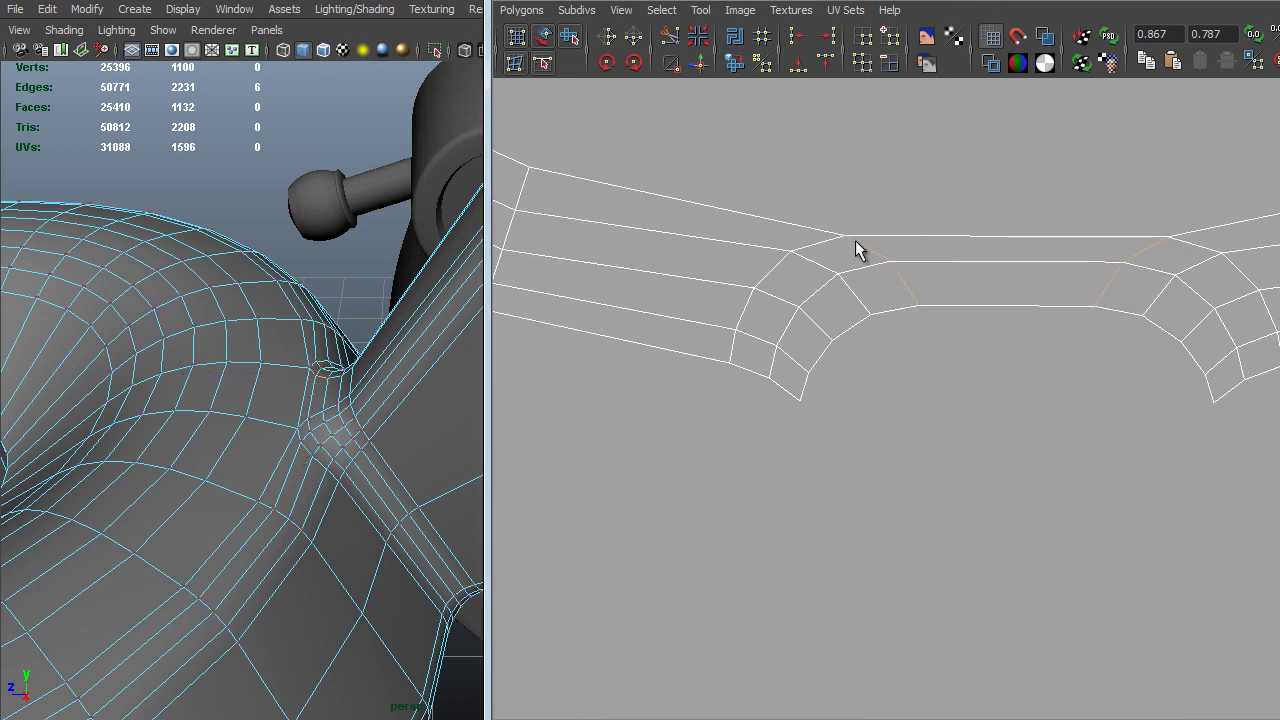
Pull corner UVs apart at both cuts of the lower bridge and at the upper bridge's second cut.
click(845, 233)
middle_drag(955, 375, 923, 309)
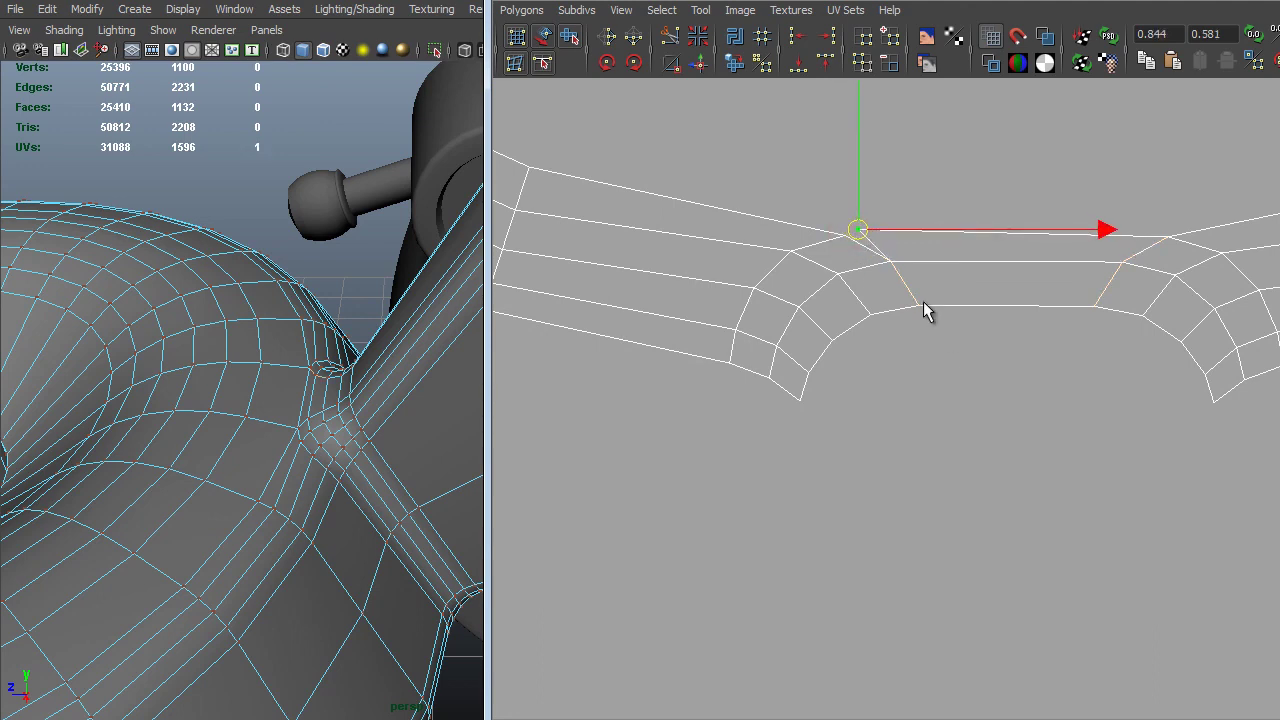
click(1123, 263)
middle_drag(1118, 367, 1080, 295)
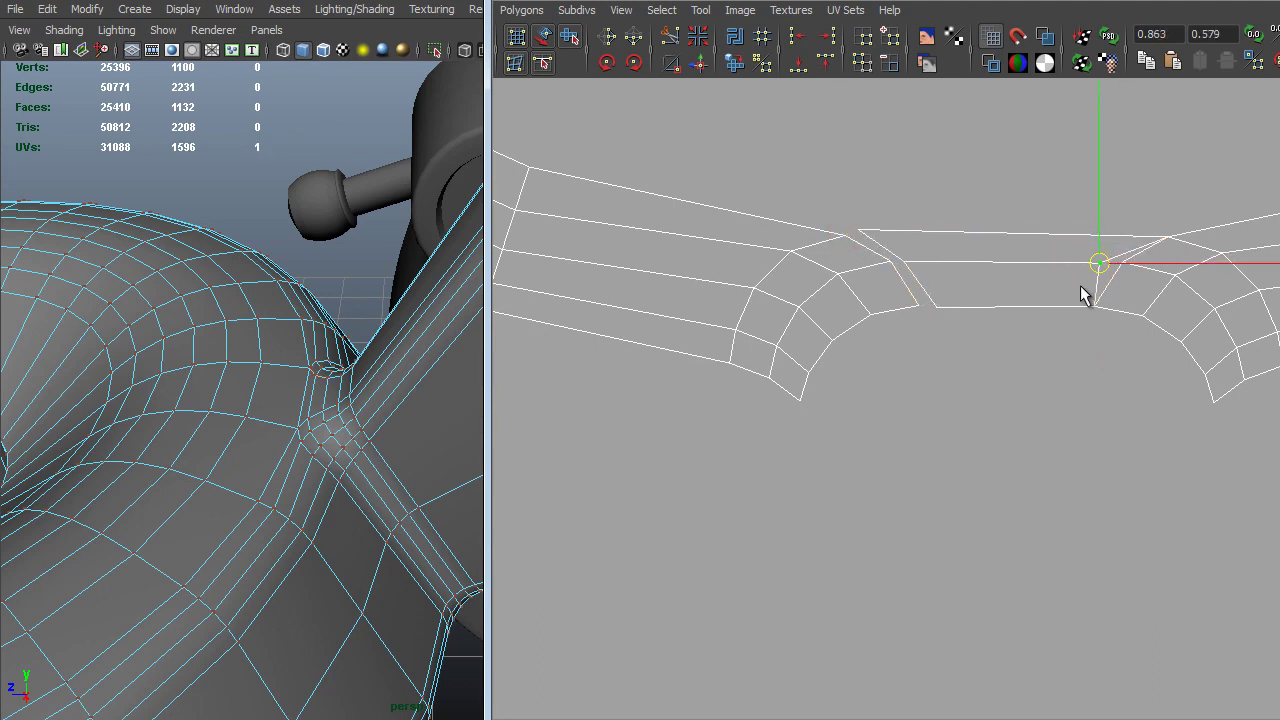
click(1168, 238)
middle_drag(1157, 274, 1136, 333)
scroll(1135, 331, down, 10)
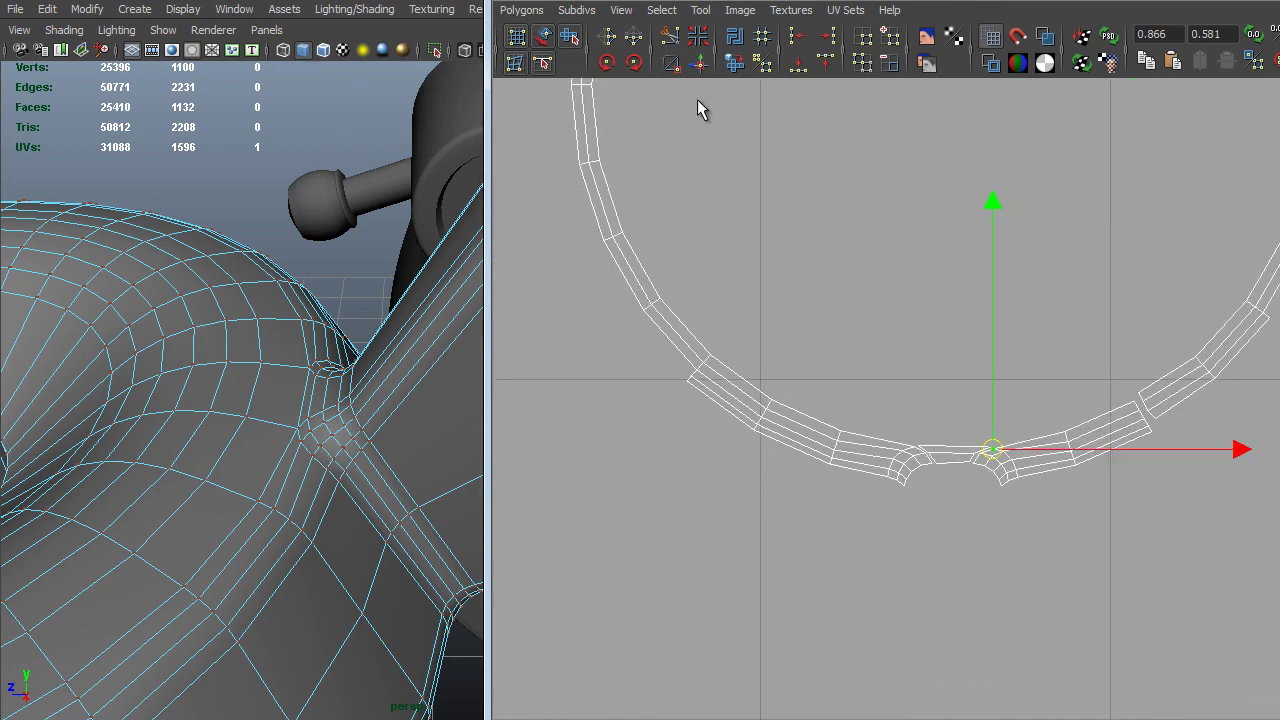
alt+middle_drag(697, 109, 905, 440)
click(970, 190)
Select the inner border edges of the arc shell's segment below the notch and attach the matching ring strip section with Move and Sew.
alt+right_drag(1130, 370, 996, 366)
alt+middle_drag(1147, 392, 989, 352)
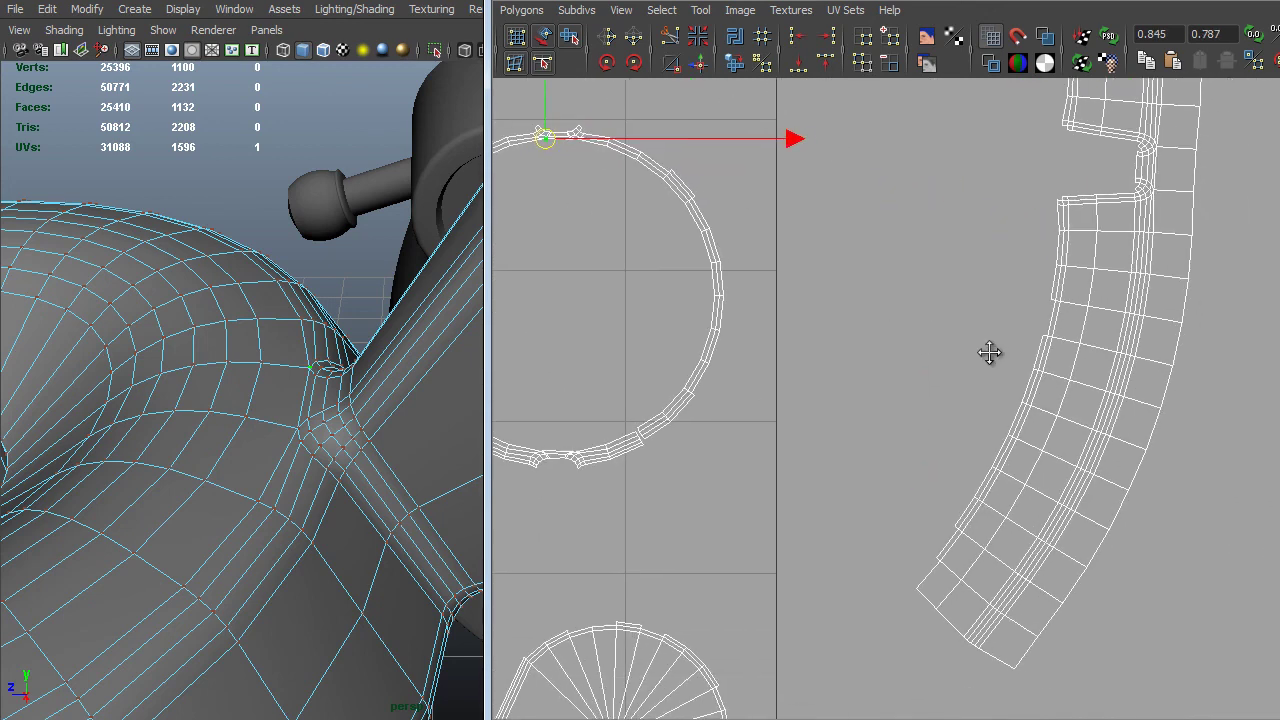
right_drag(1042, 391, 1045, 345)
drag(1074, 189, 917, 588)
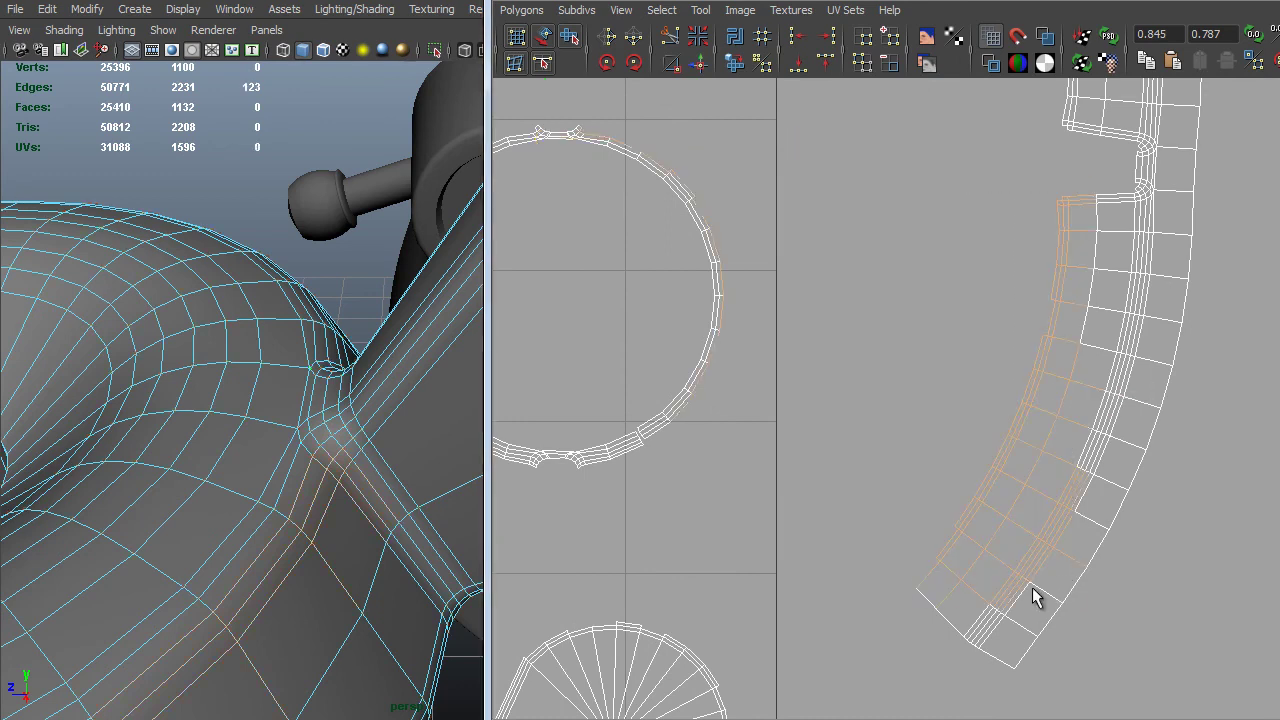
alt+right_drag(1034, 594, 1051, 451)
alt+middle_drag(1051, 451, 1077, 435)
alt+right_drag(1077, 435, 1077, 410)
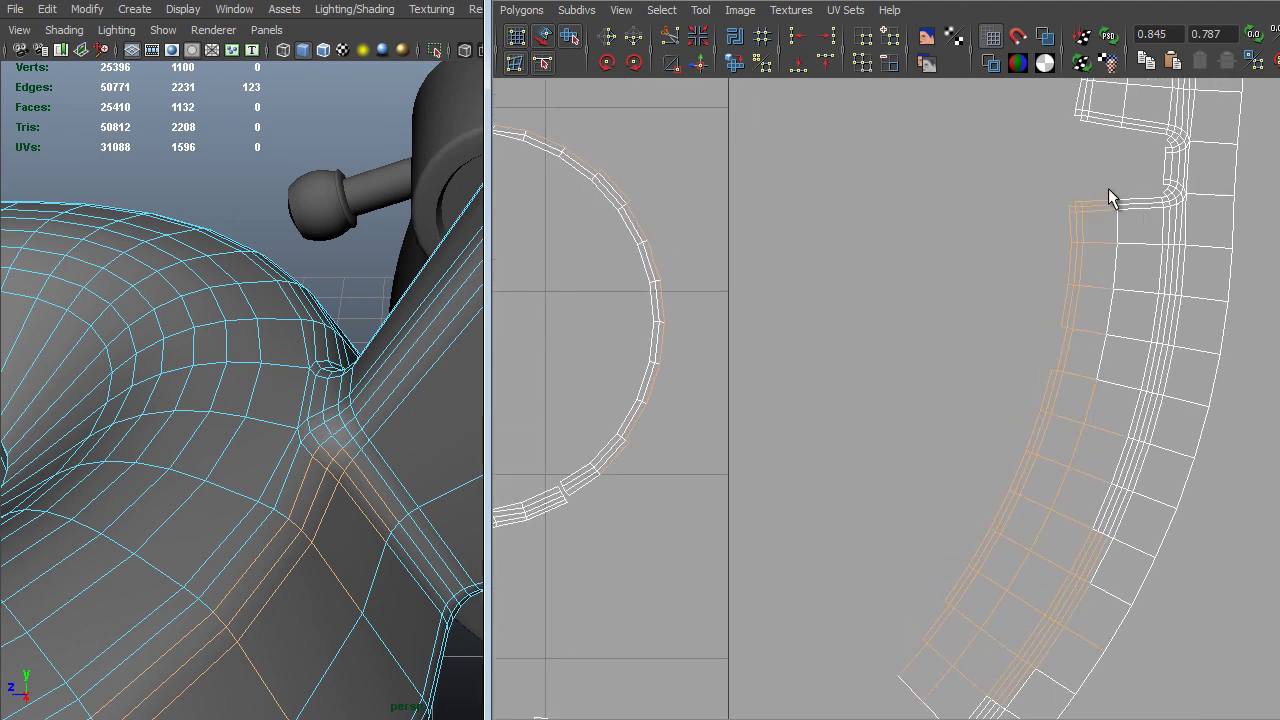
scroll(1070, 175, up, 2)
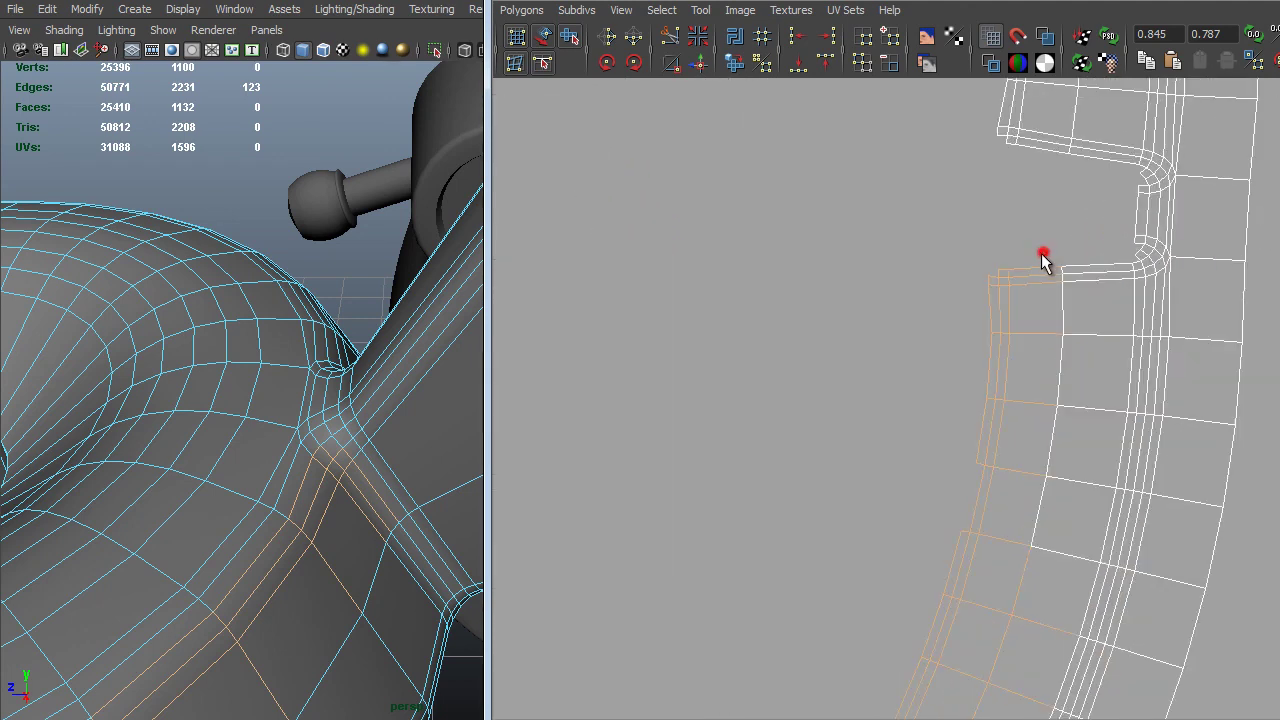
ctrl+drag(1037, 264, 1038, 267)
alt+right_drag(1011, 280, 920, 309)
shift+right_drag(920, 309, 905, 266)
Select all UVs of the sewn arc shell and try to flatten it with the Smooth UV tool's Unfold.
alt+right_drag(1019, 379, 790, 300)
right_drag(1042, 408, 1122, 416)
alt+right_drag(960, 365, 550, 235)
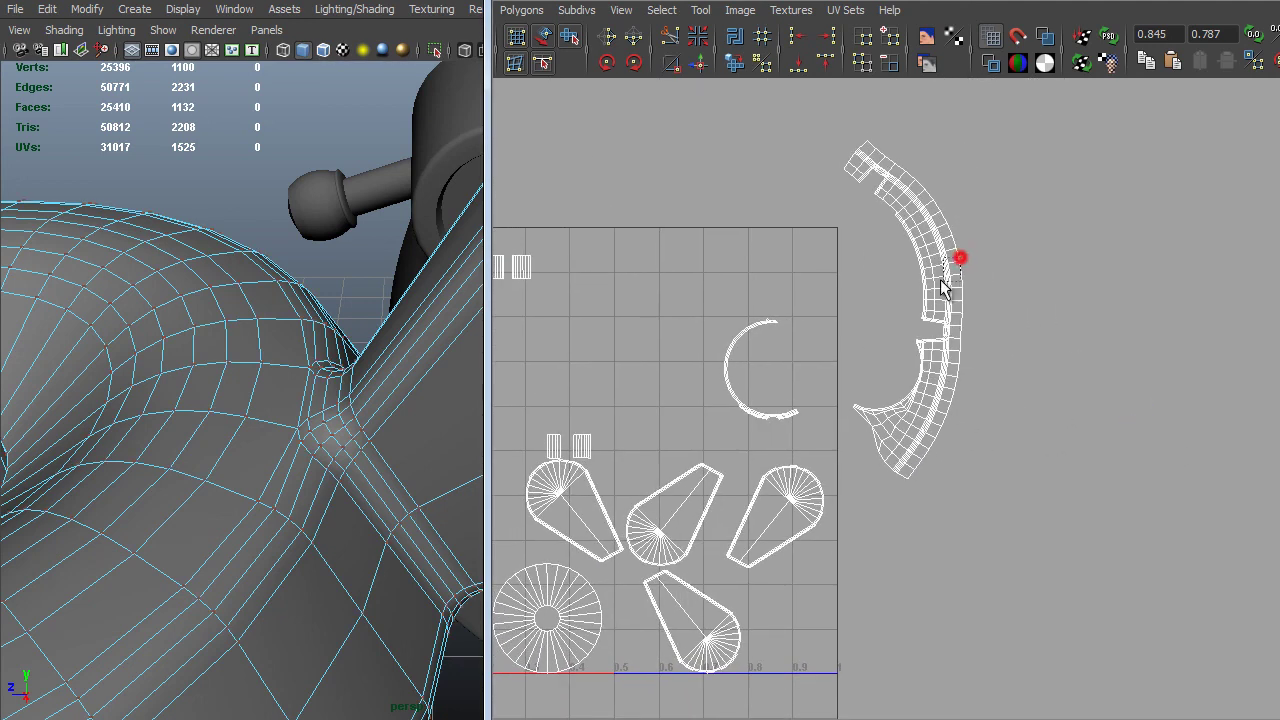
drag(960, 258, 943, 288)
scroll(979, 314, up, 2)
right_drag(965, 300, 1097, 476)
shift+right_drag(990, 356, 977, 408)
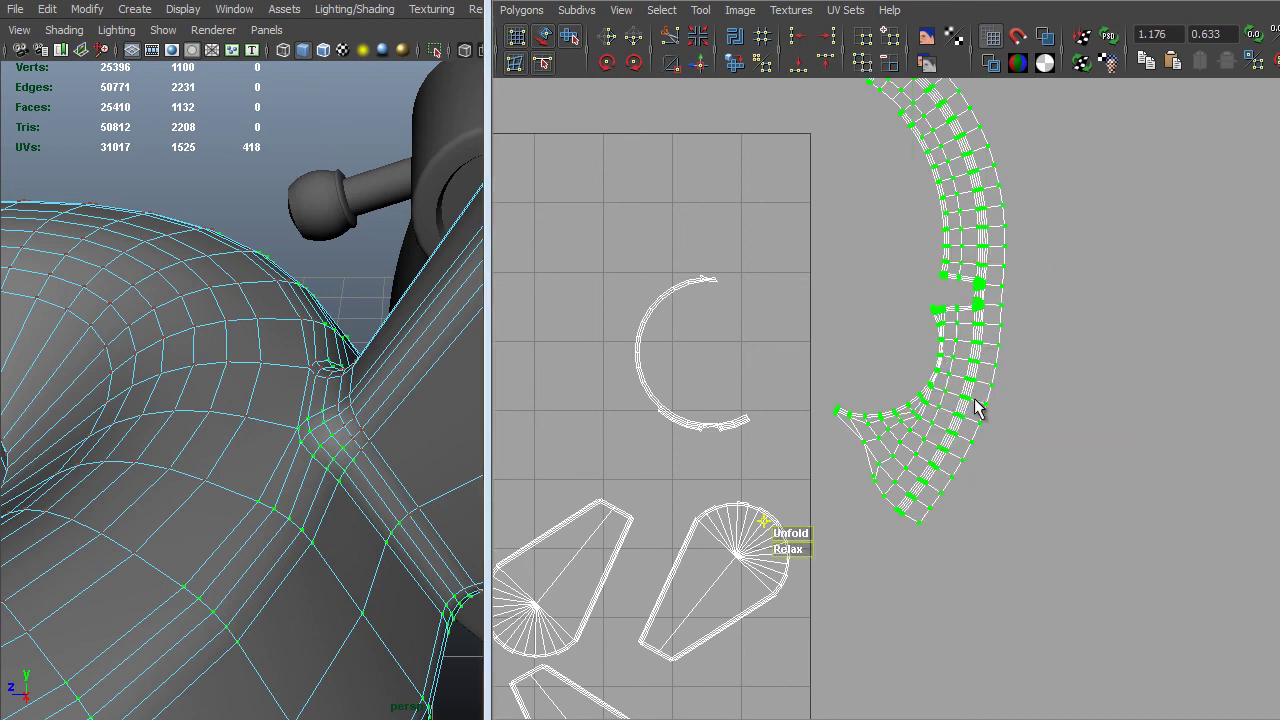
drag(803, 530, 1255, 526)
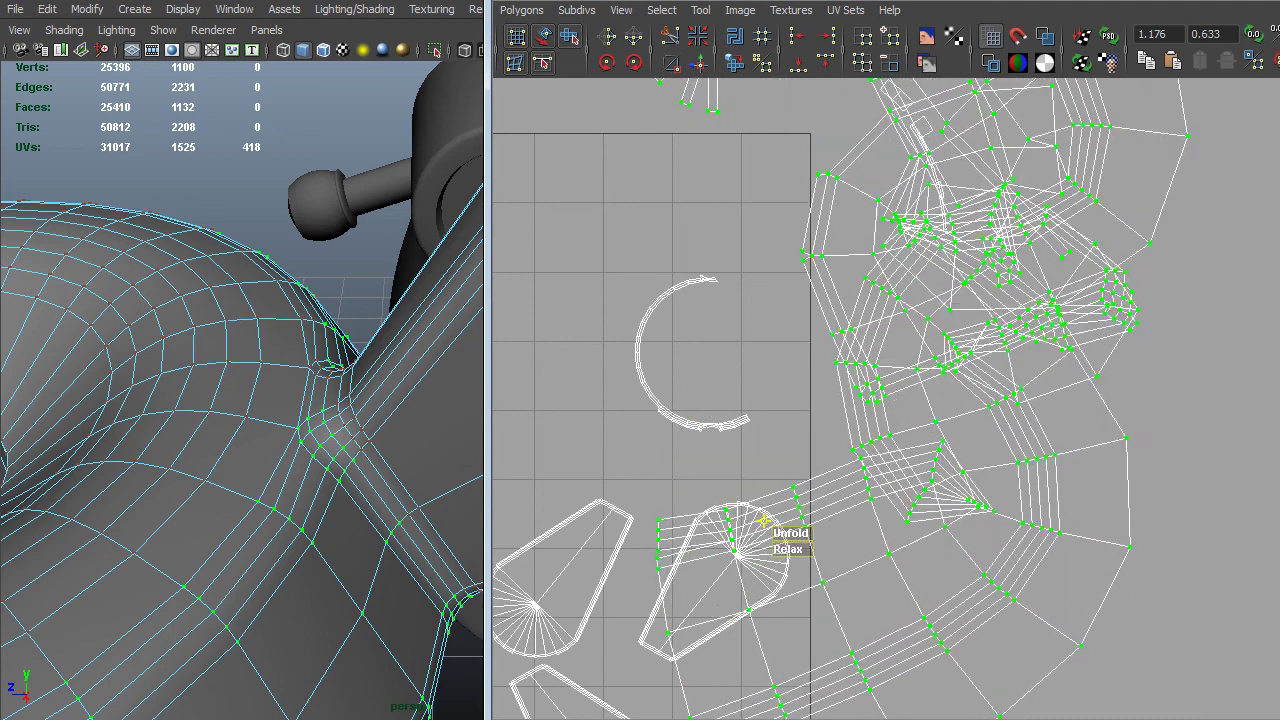
alt+right_drag(936, 474, 612, 296)
drag(840, 476, 1060, 535)
drag(826, 474, 1165, 463)
drag(830, 477, 829, 474)
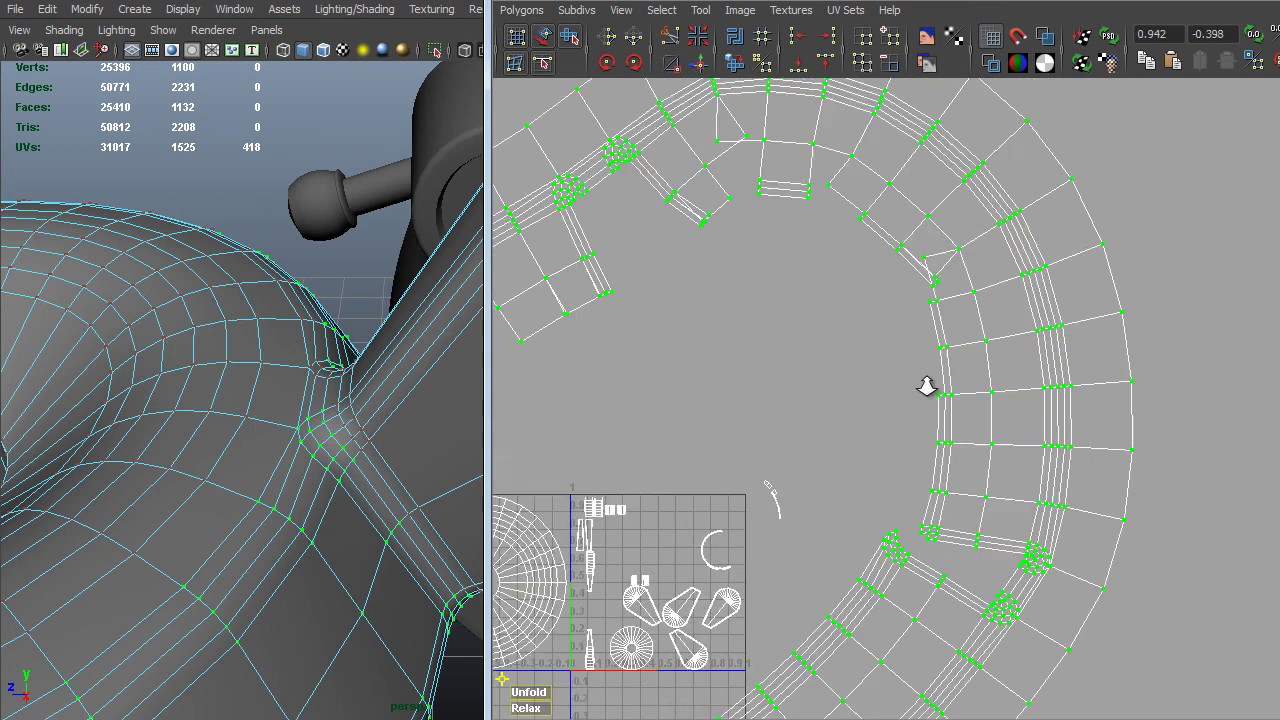
Try to sew the stray split edges along the unfolded arc's inner side with repeated Move and Sew.
alt+right_drag(926, 386, 940, 384)
alt+middle_drag(880, 270, 926, 357)
alt+right_drag(860, 305, 980, 300)
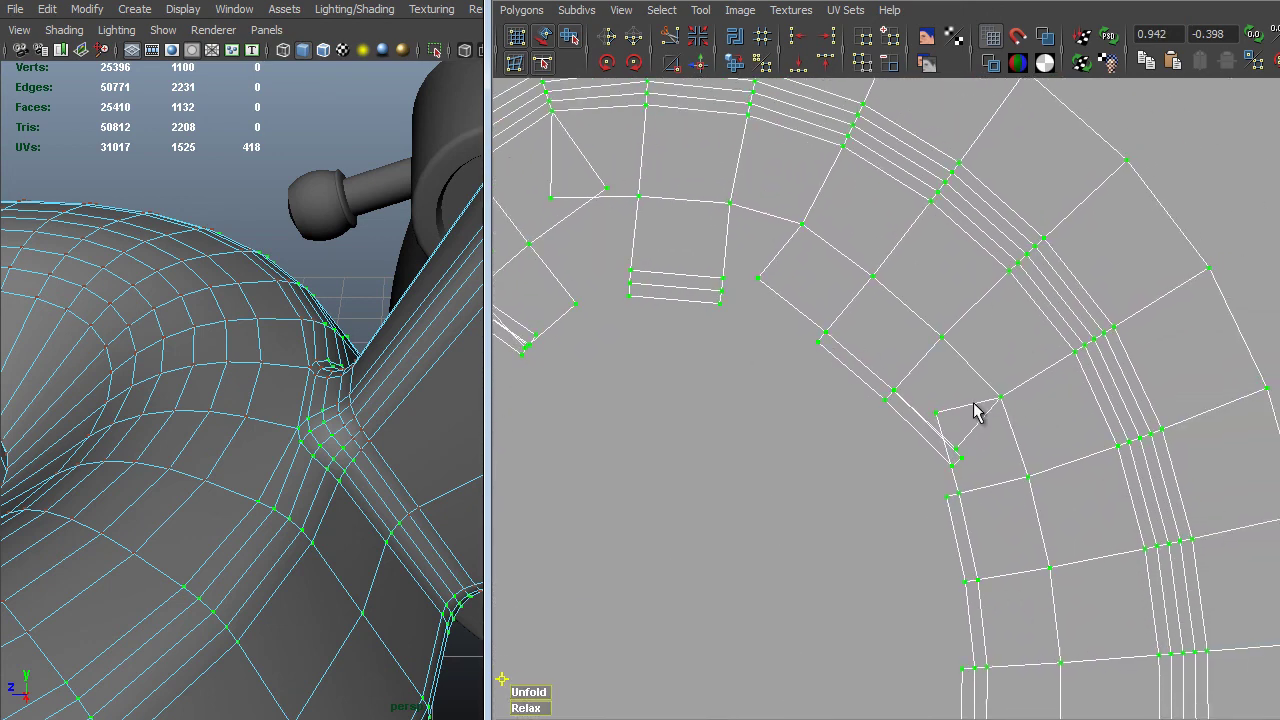
right_drag(971, 410, 986, 359)
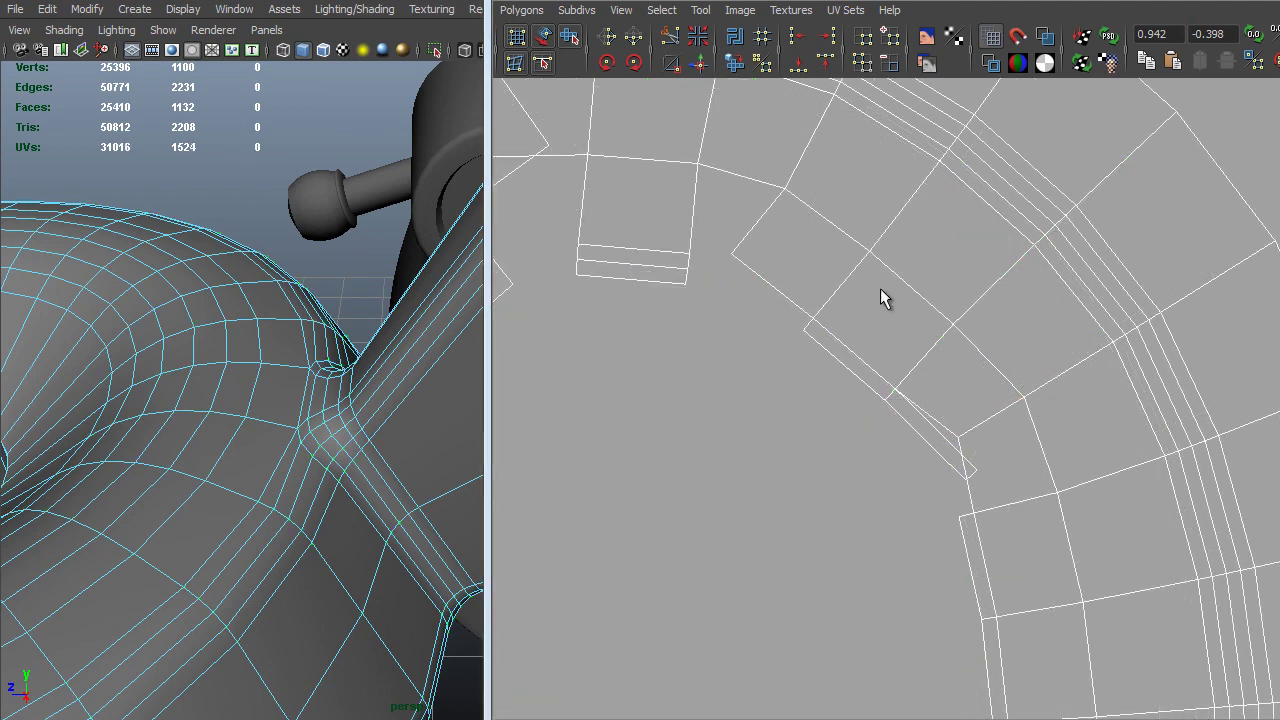
click(954, 421)
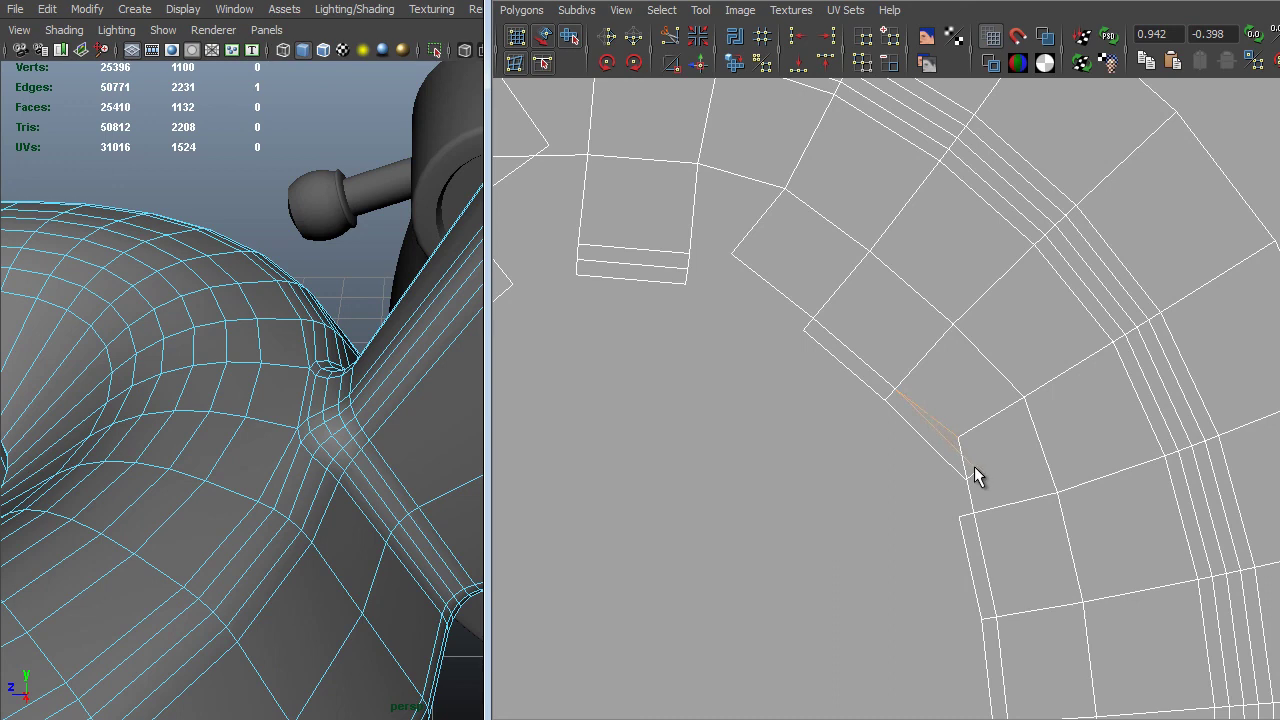
key(g)
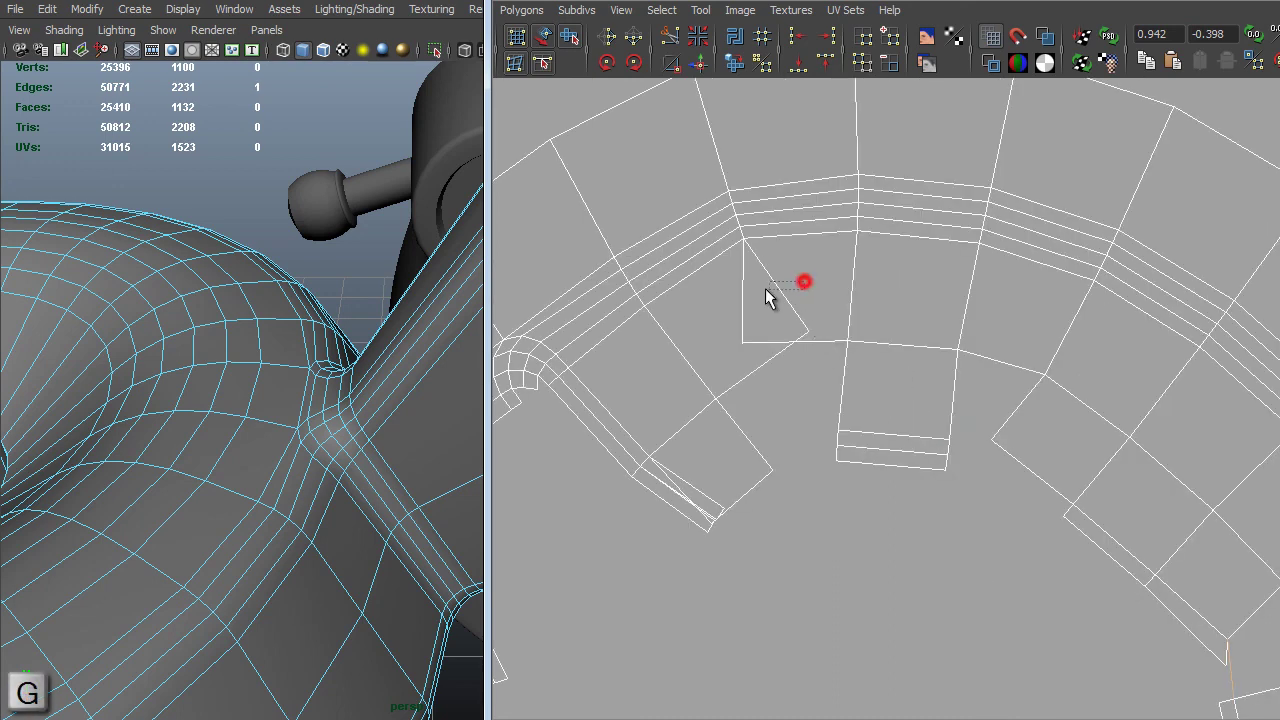
drag(765, 288, 766, 288)
key(g)
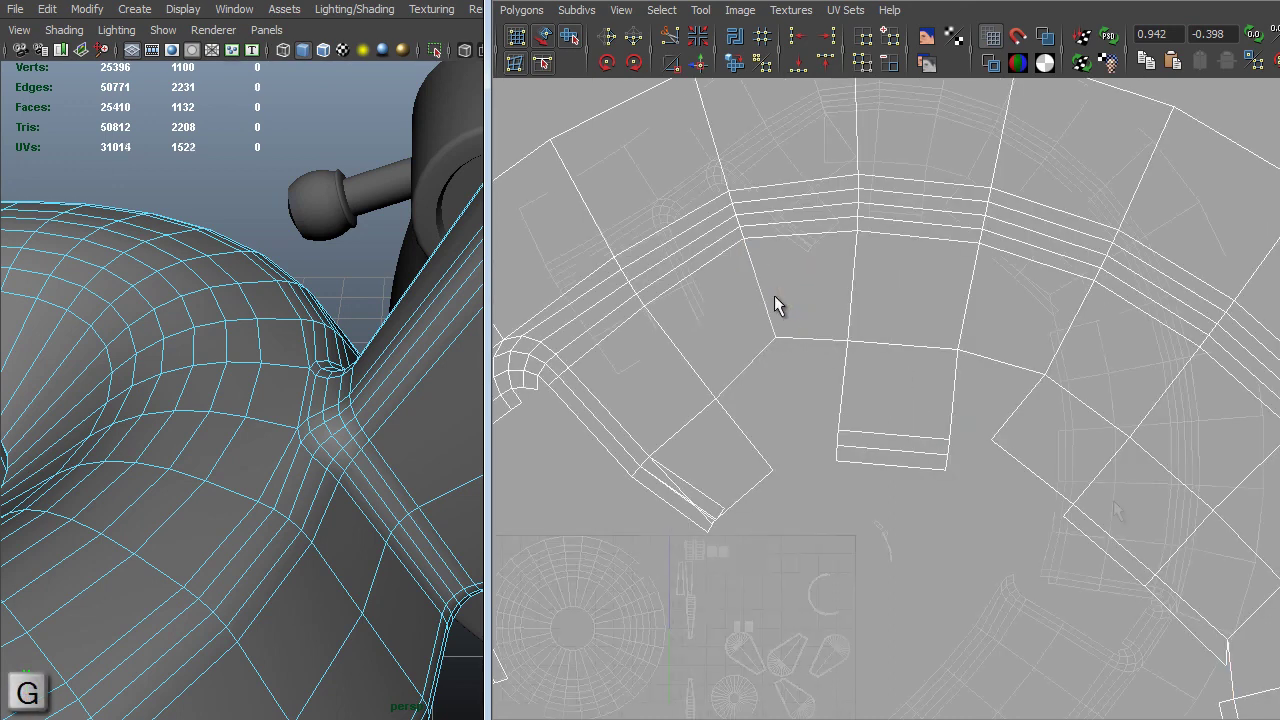
scroll(1046, 405, down, 4)
alt+middle_drag(995, 539, 961, 531)
alt+right_drag(961, 605, 990, 640)
alt+middle_drag(965, 502, 983, 529)
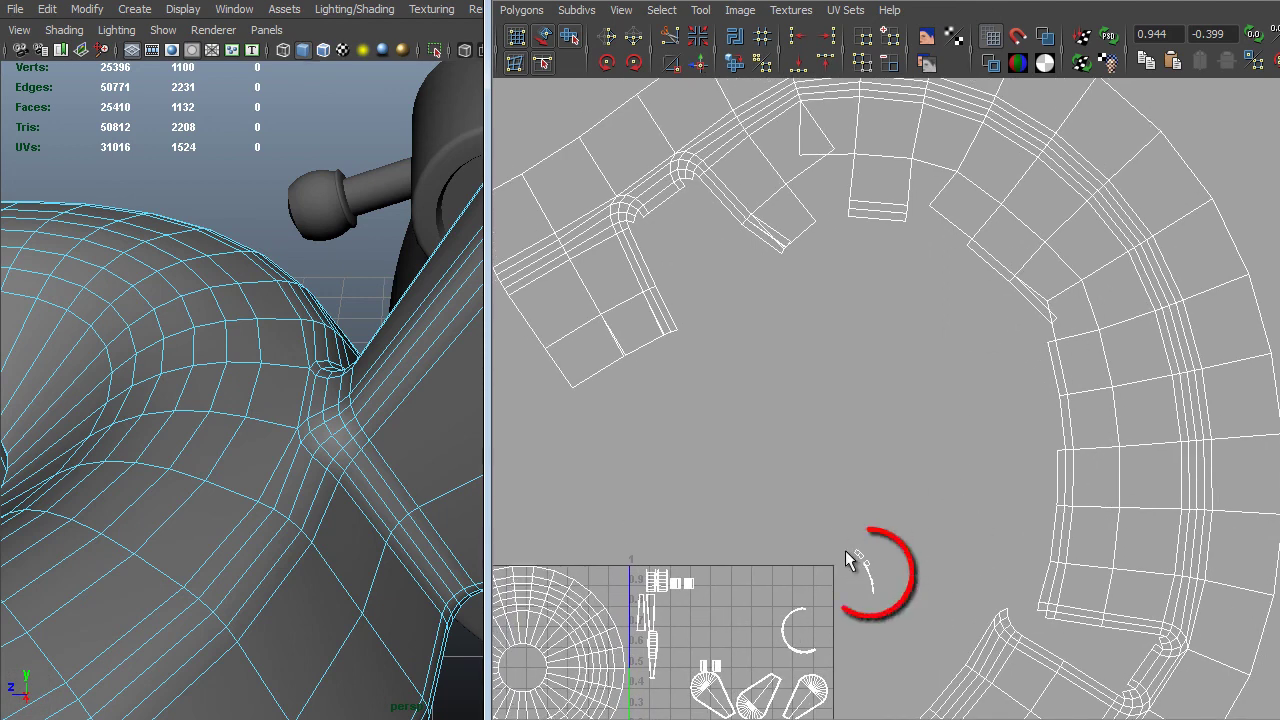
Undo the edge sewing and the unfolding of the arc shell.
key(ctrl+z)
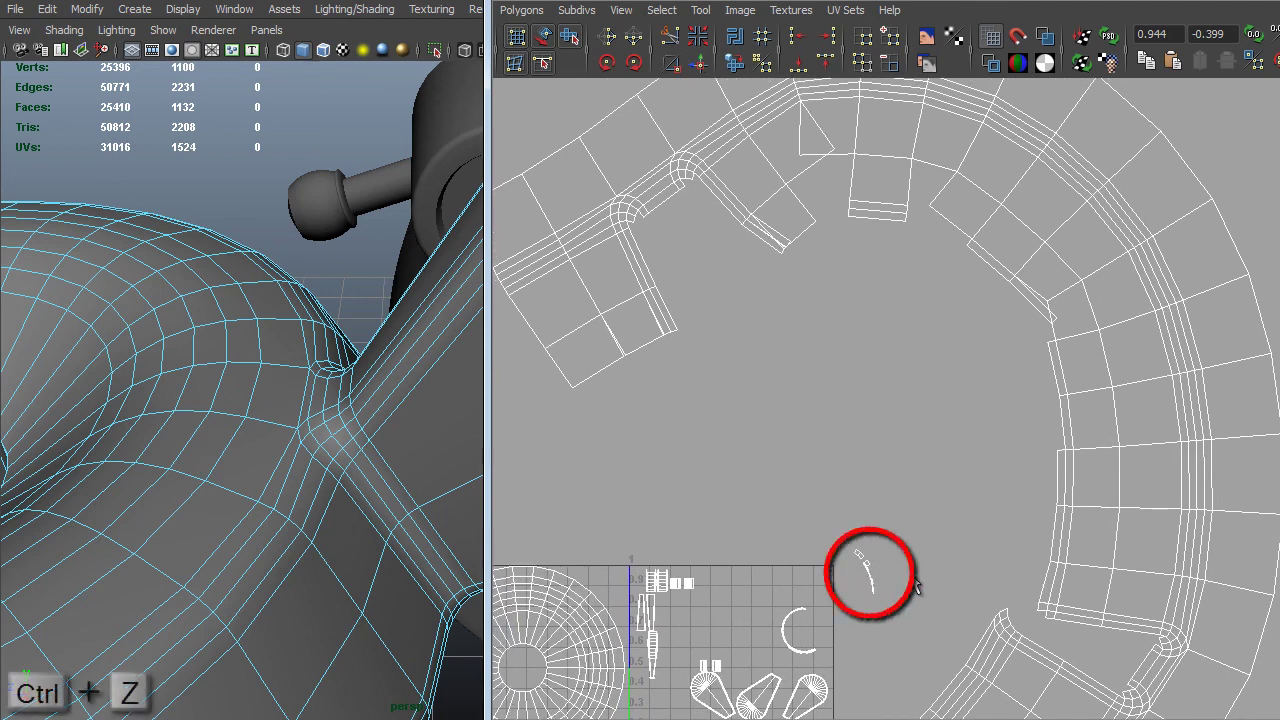
key(ctrl+z)
key(ctrl+z)
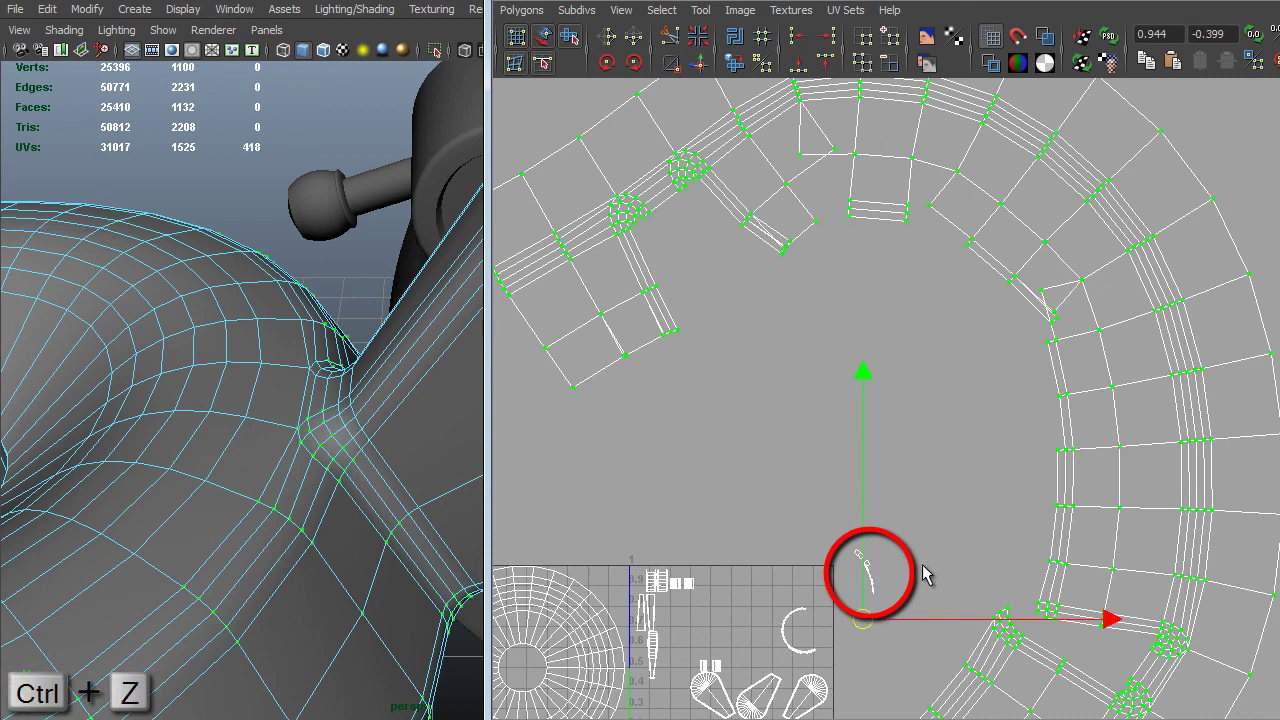
key(ctrl+z)
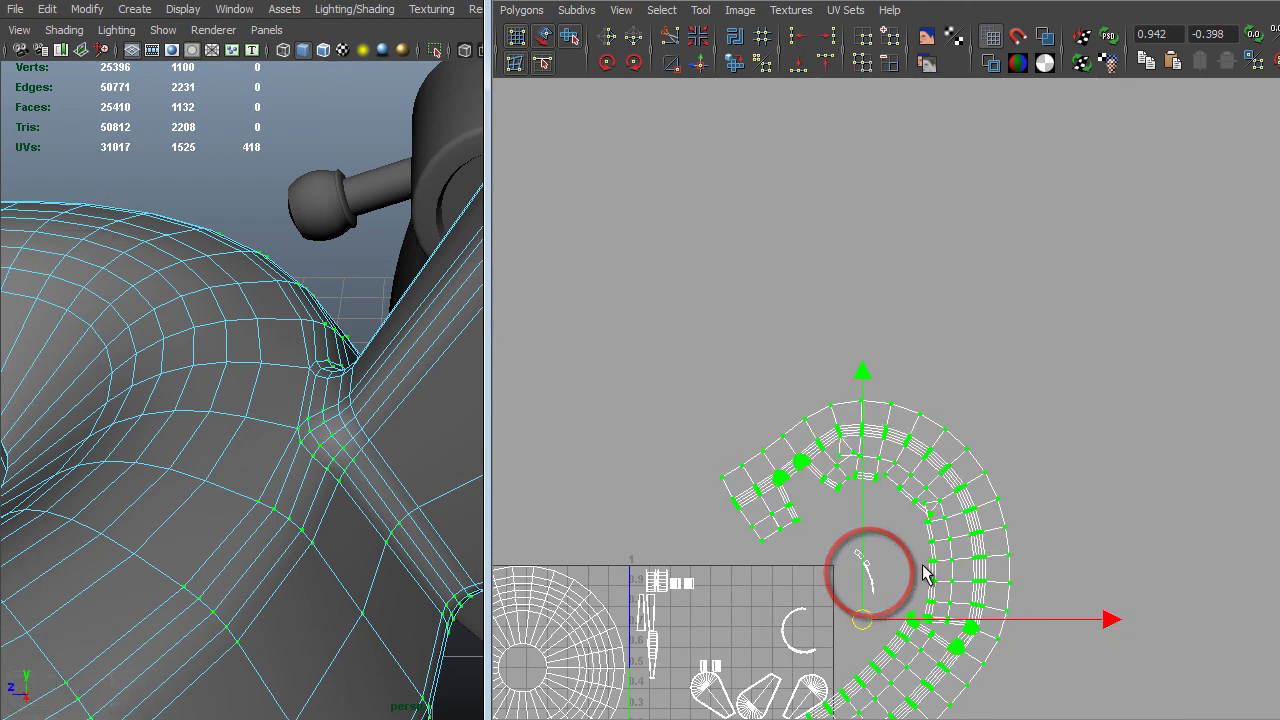
key(ctrl+z)
key(ctrl+z)
key(ctrl+z)
key(ctrl+z)
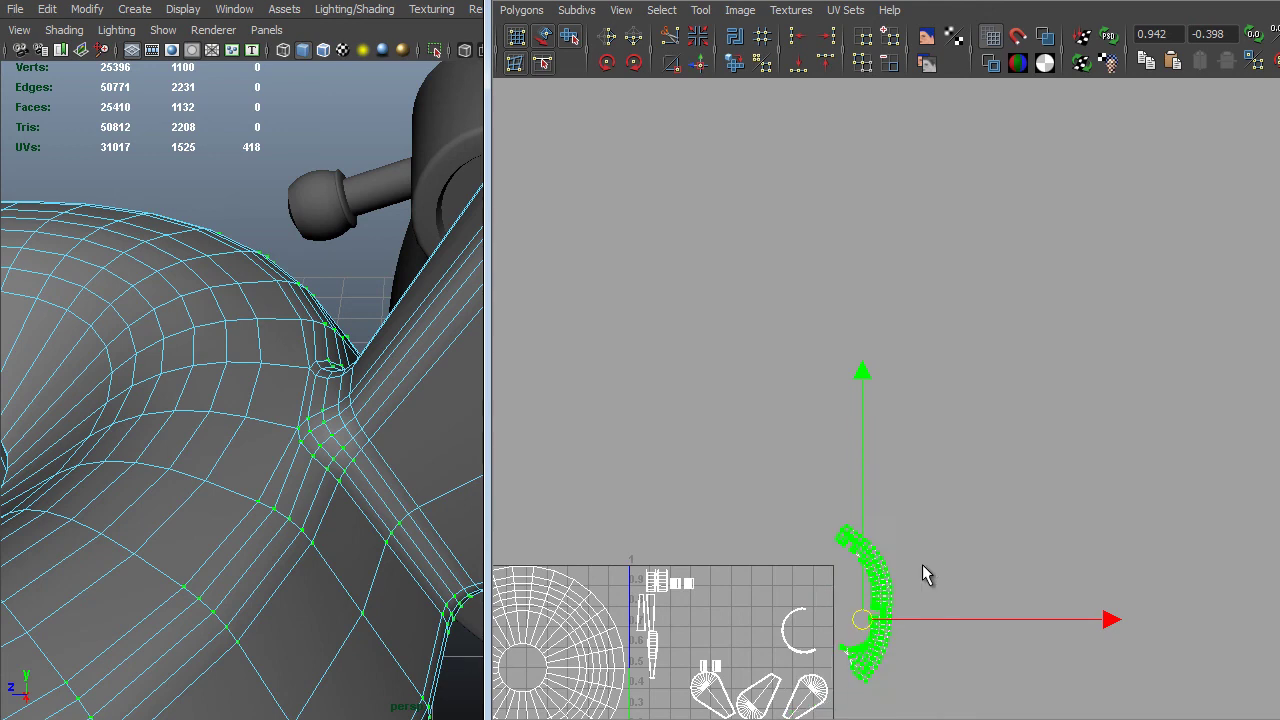
Select the arc shell's inner border edges between the two notches and attach the matching ring strip section with Move and Sew.
key(f)
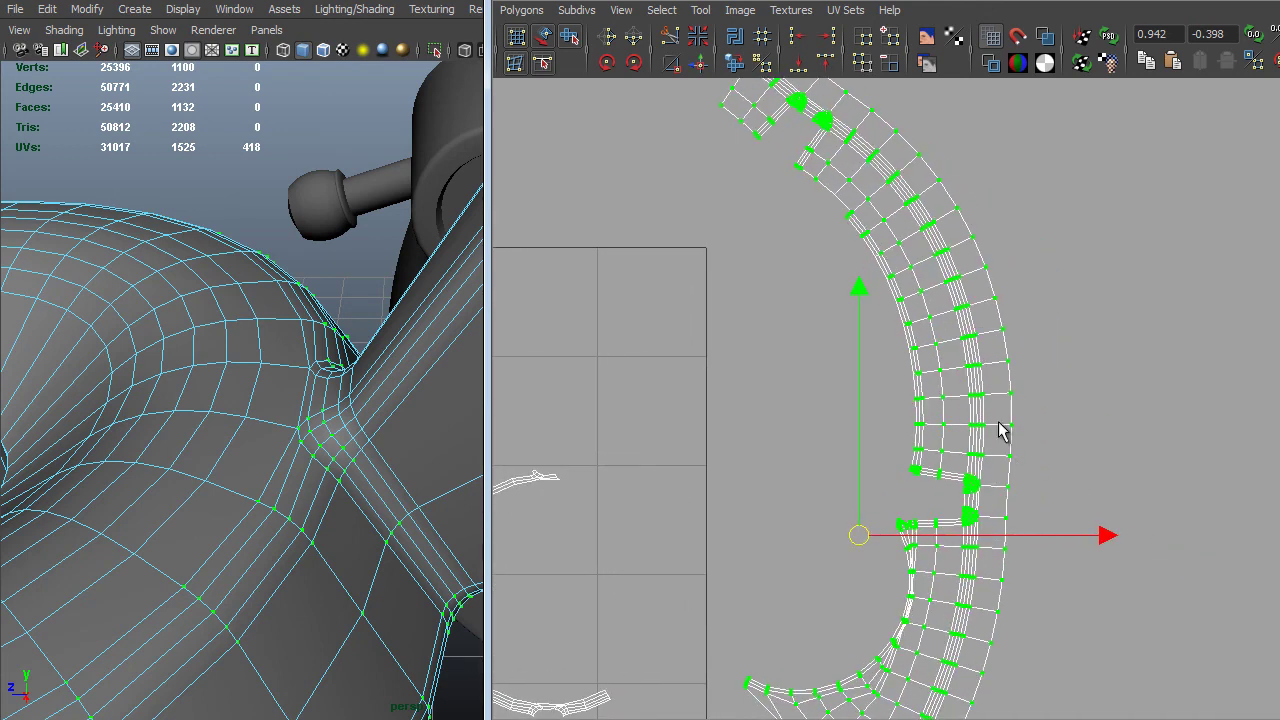
scroll(1003, 430, down, 3)
scroll(943, 214, up, 2)
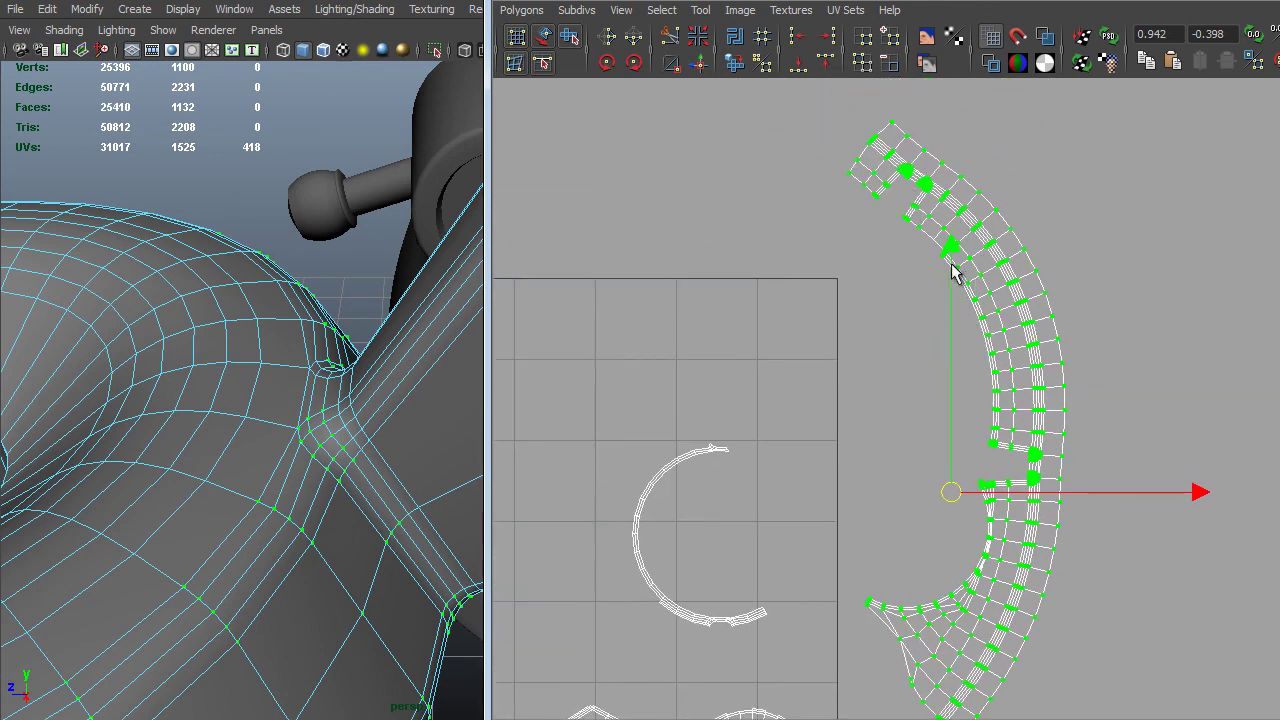
alt+right_drag(951, 264, 965, 284)
alt+middle_drag(1041, 423, 1012, 399)
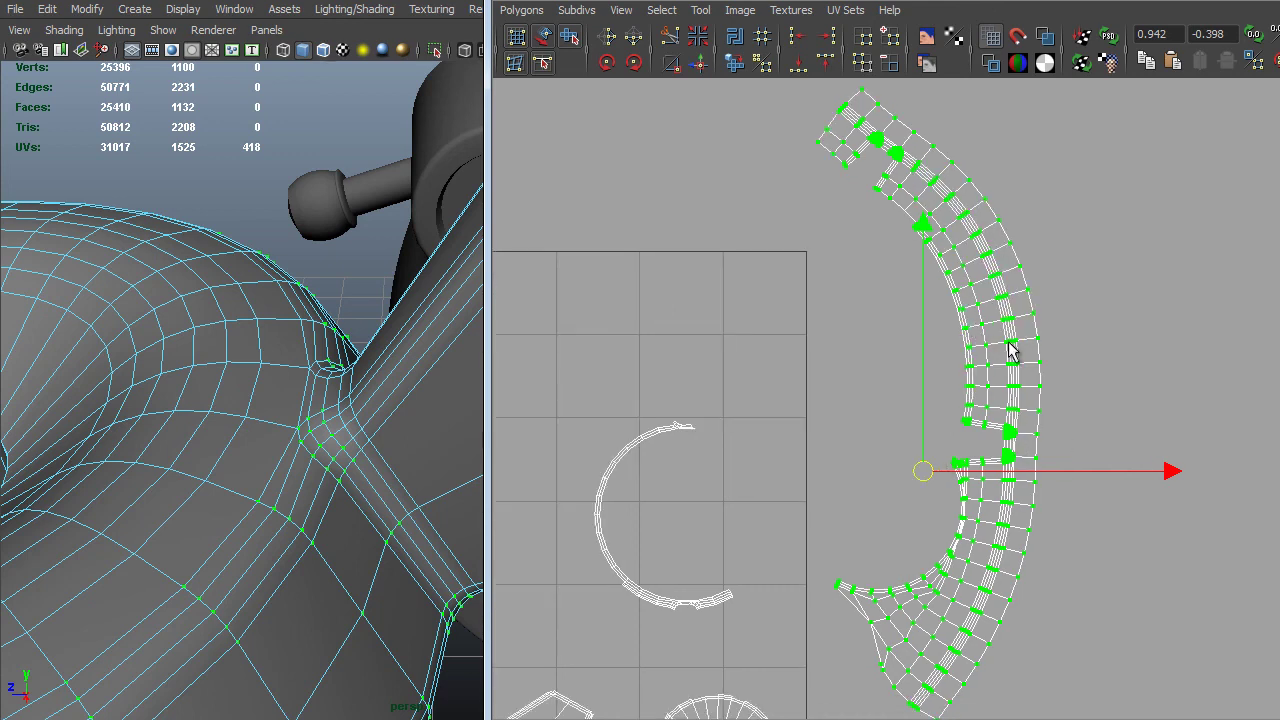
drag(867, 188, 978, 427)
scroll(894, 209, up, 5)
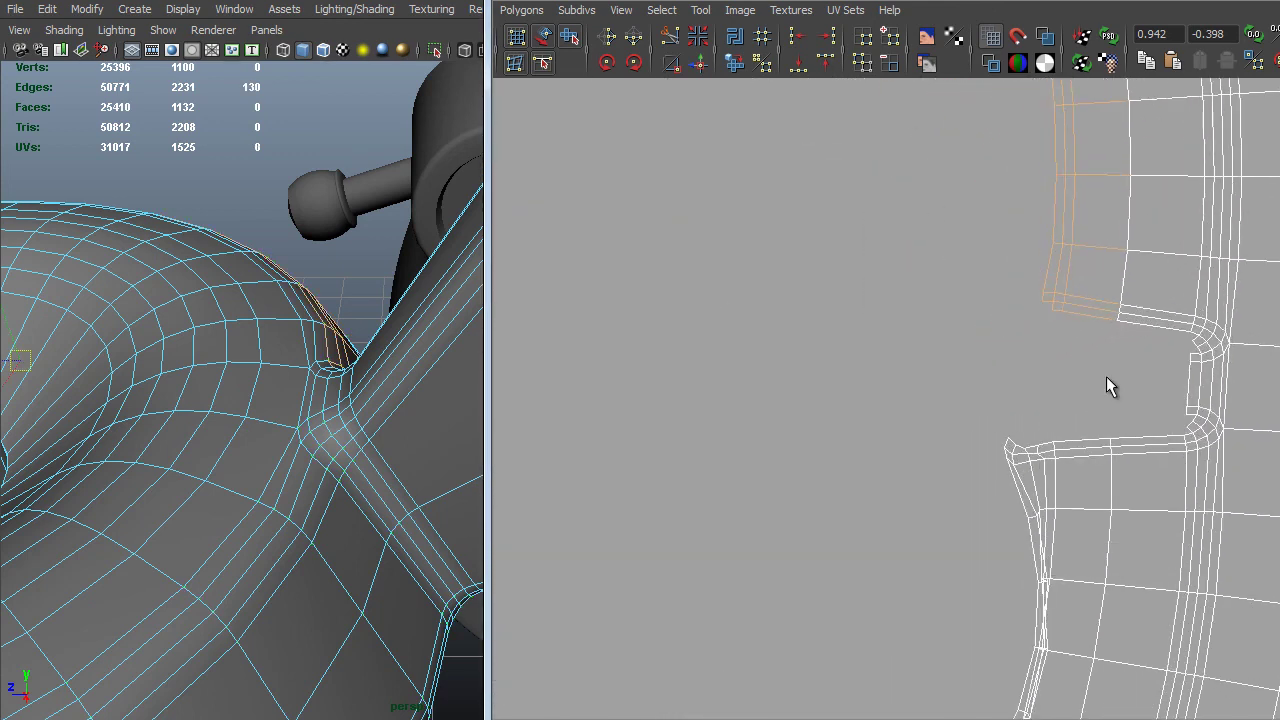
alt+right_drag(943, 292, 992, 345)
scroll(980, 314, down, 5)
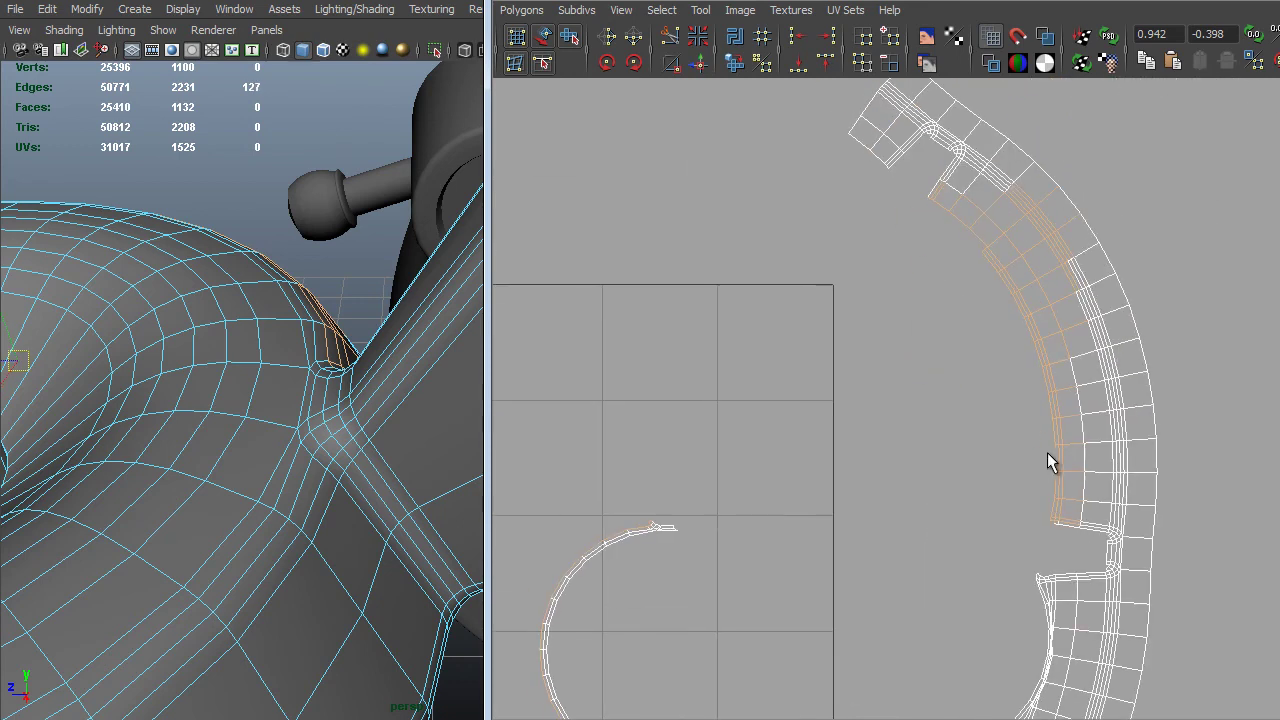
shift+right_drag(1045, 452, 1005, 407)
alt+middle_drag(941, 376, 1049, 168)
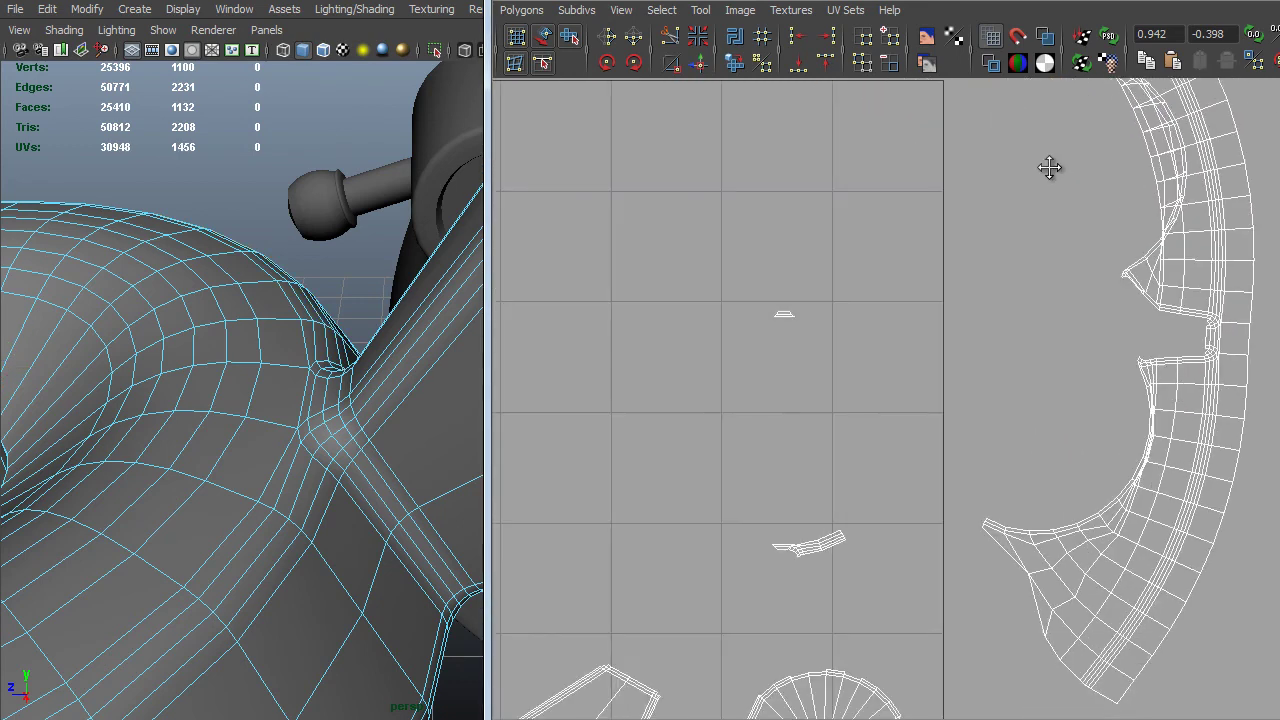
Select the inner border edges of the arc shell's end segment above the upper notch and attach its ring strip section with Move and Sew.
scroll(1049, 168, up, 5)
drag(843, 214, 906, 263)
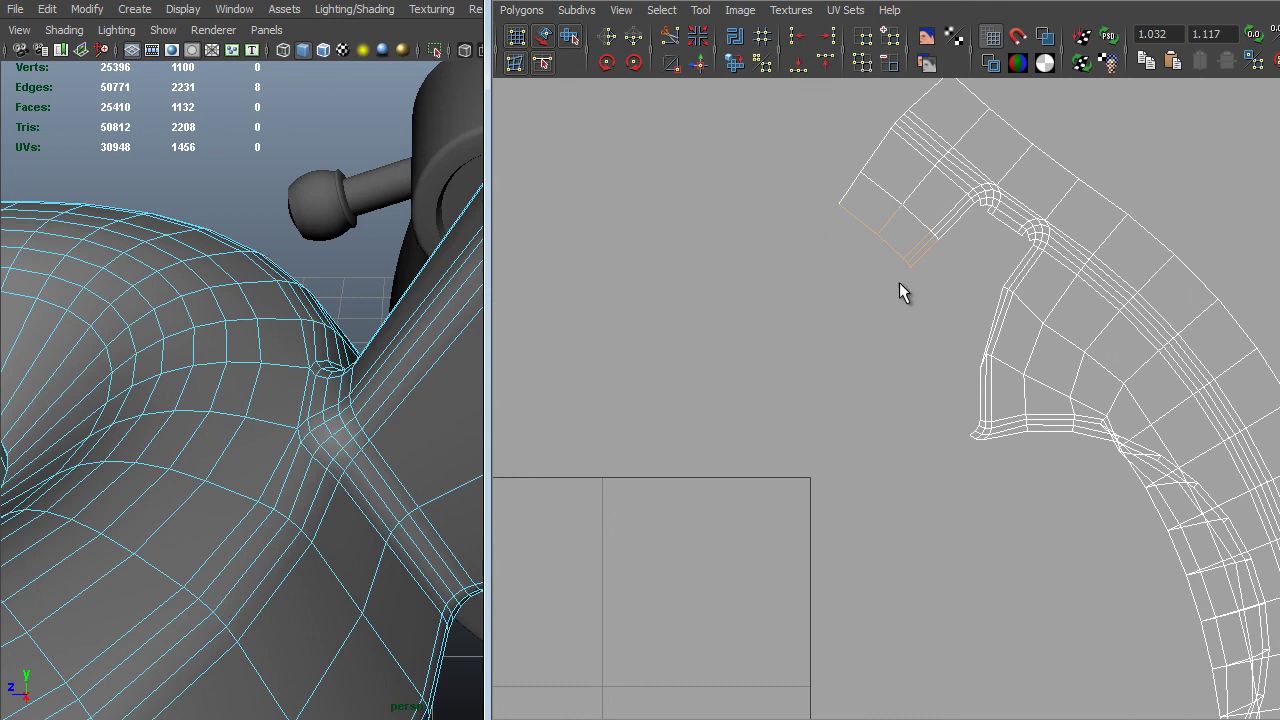
alt+right_drag(923, 256, 1066, 207)
alt+middle_drag(1066, 207, 1015, 319)
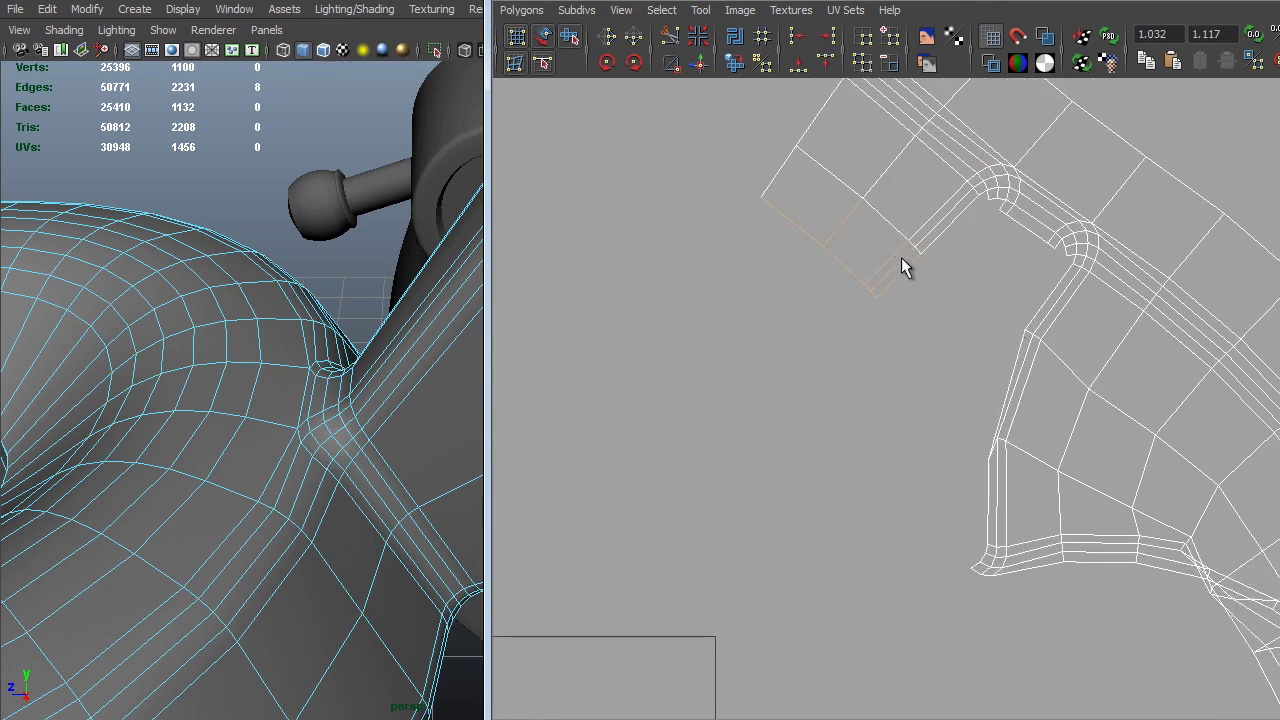
ctrl+drag(911, 289, 912, 292)
scroll(911, 300, down, 5)
shift+right_drag(913, 370, 505, 108)
alt+middle_drag(918, 428, 890, 316)
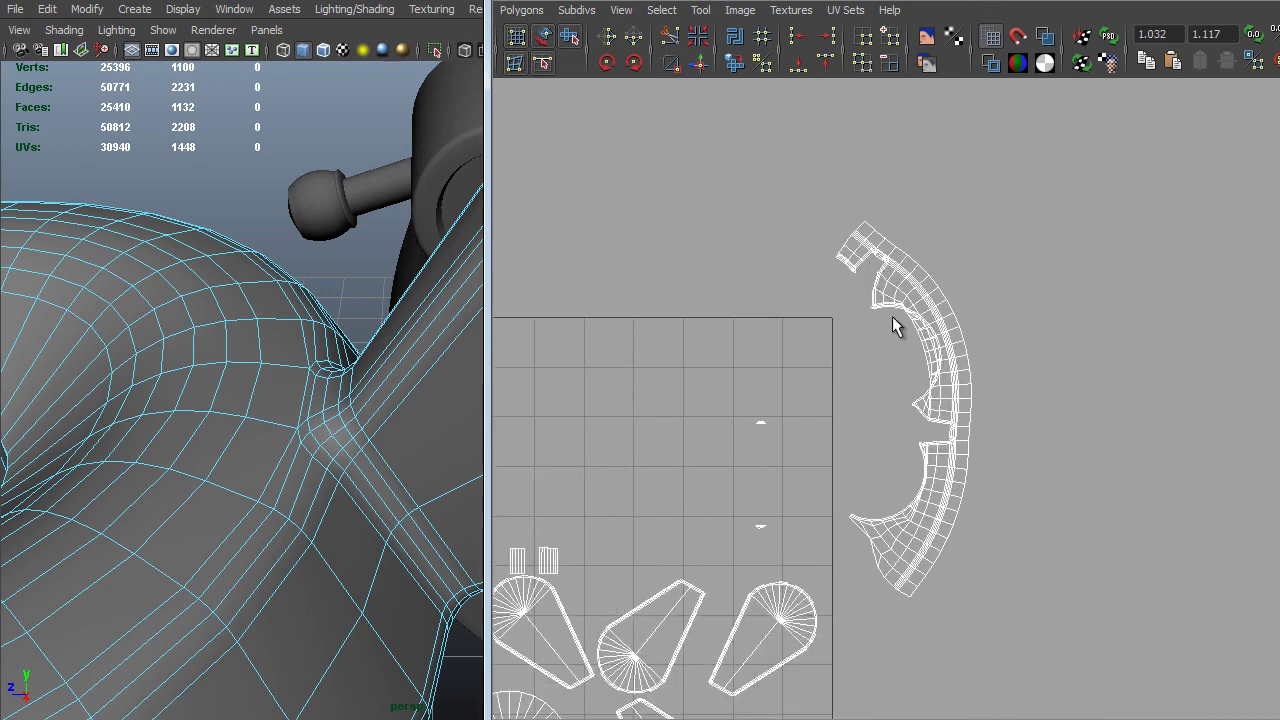
Select the edge row one face in from the border inside both notches and cut the UVs along it.
alt+right_drag(892, 317, 912, 357)
scroll(842, 333, up, 10)
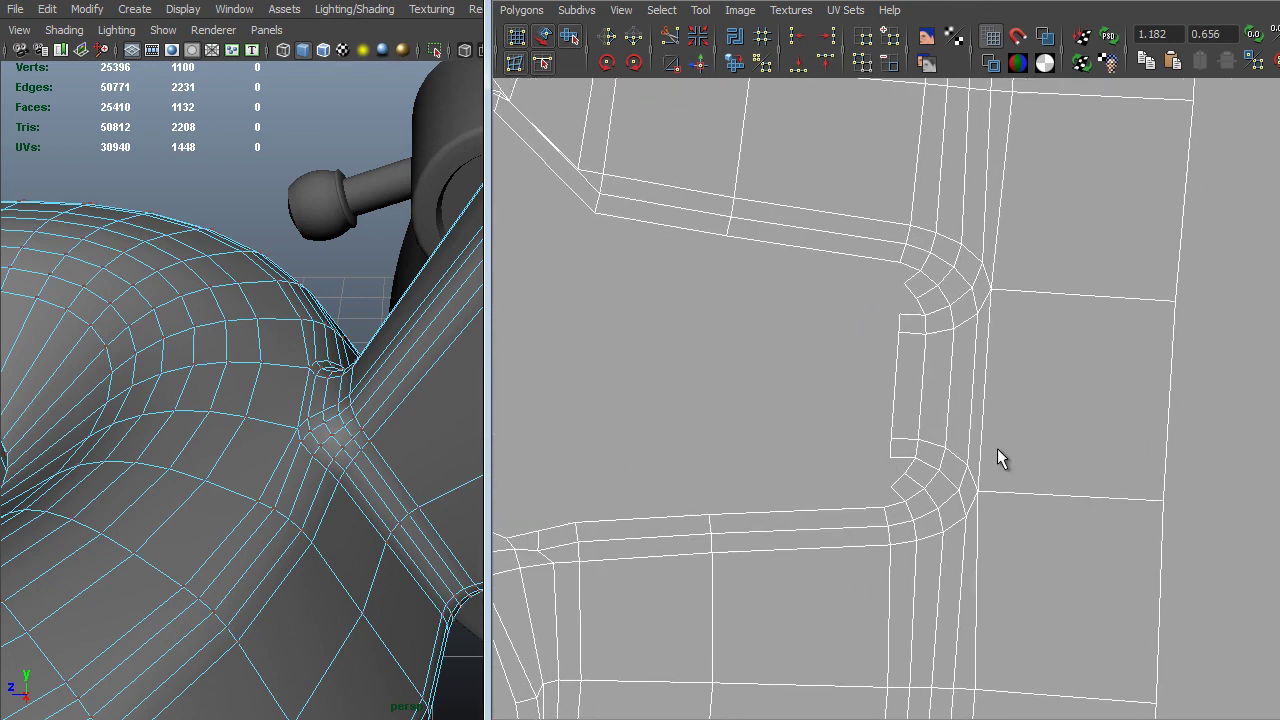
scroll(997, 458, up, 3)
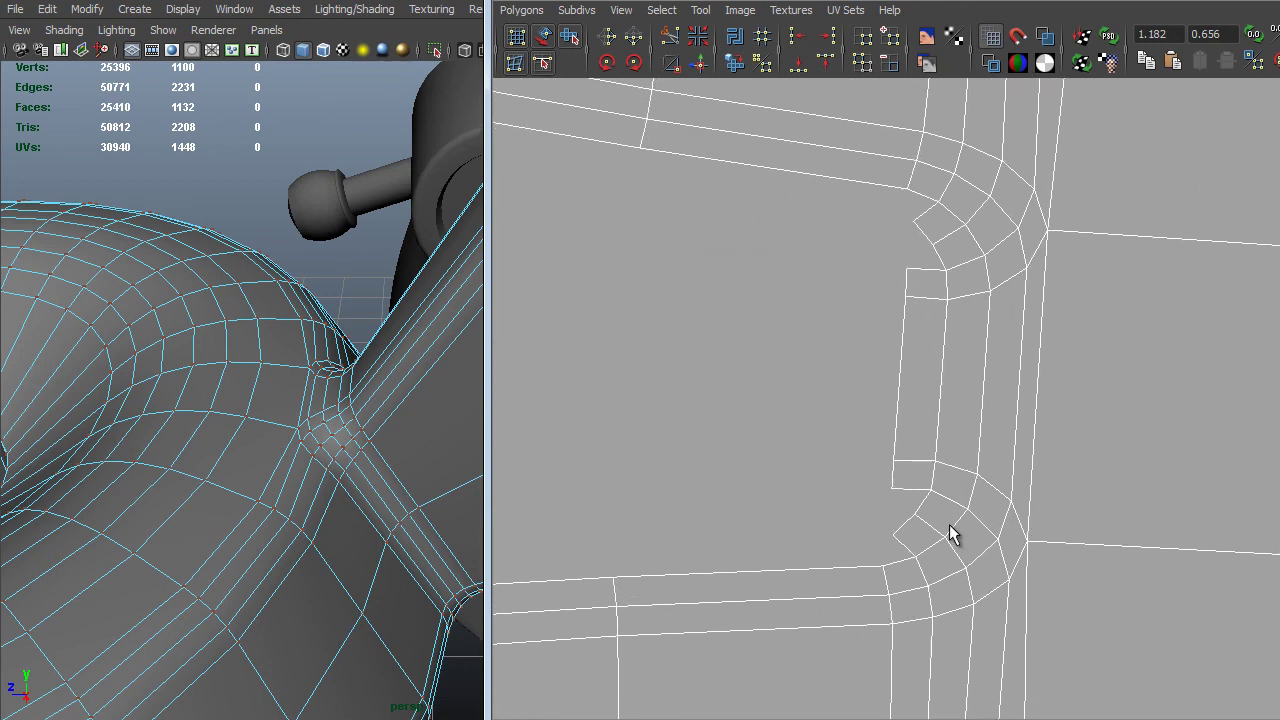
right_drag(959, 522, 960, 477)
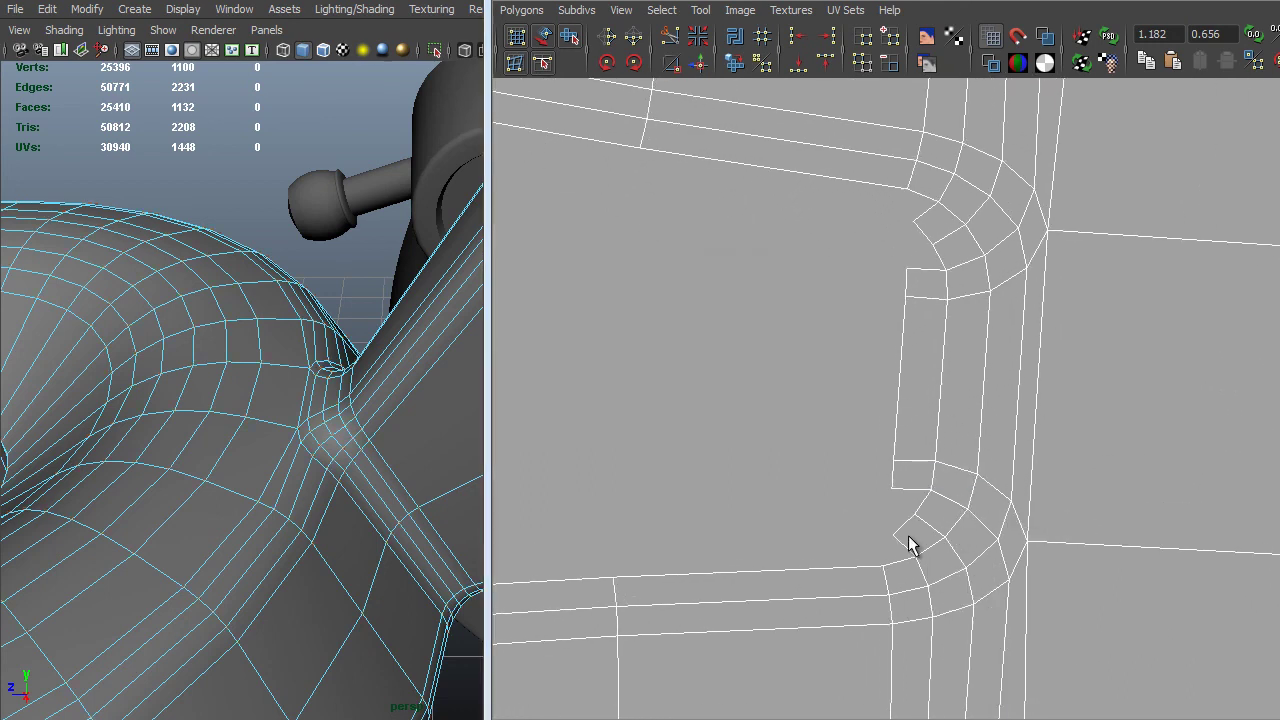
click(917, 543)
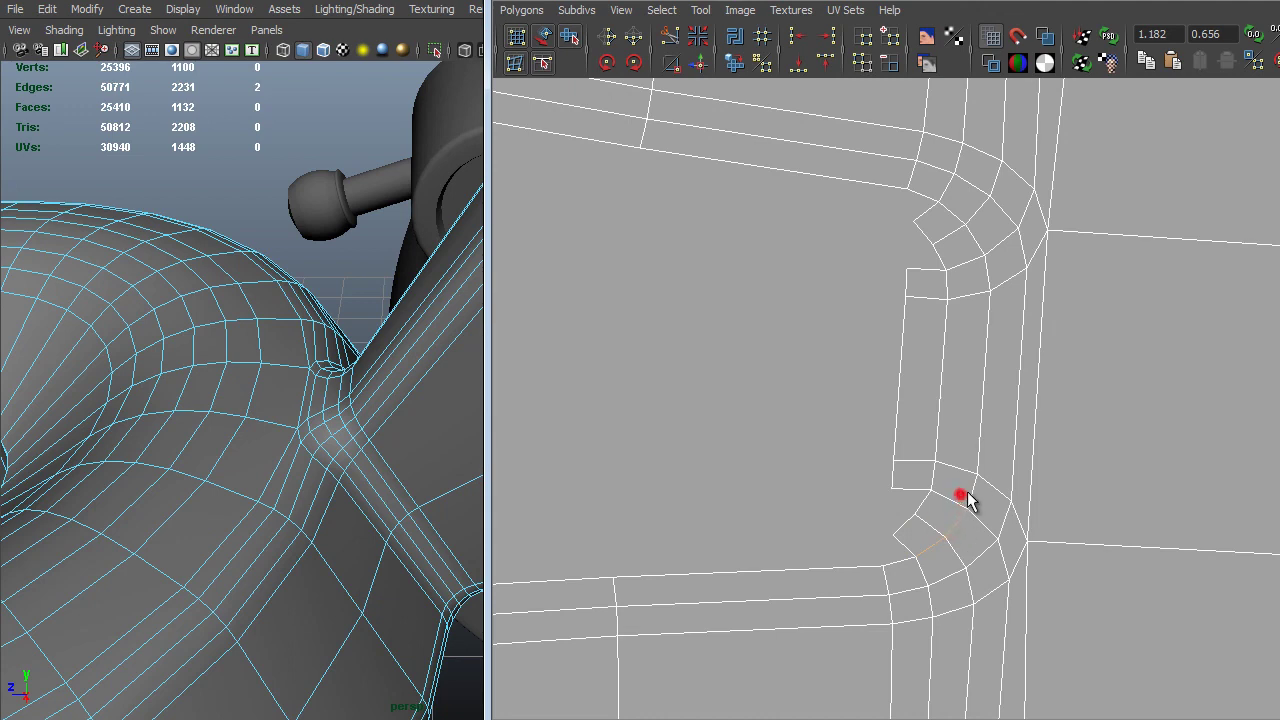
shift+click(970, 371)
alt+right_drag(1108, 468, 1003, 280)
alt+middle_drag(972, 198, 985, 500)
alt+middle_drag(945, 265, 1197, 556)
alt+right_drag(888, 366, 972, 430)
alt+middle_drag(877, 277, 1004, 360)
alt+right_drag(925, 335, 995, 393)
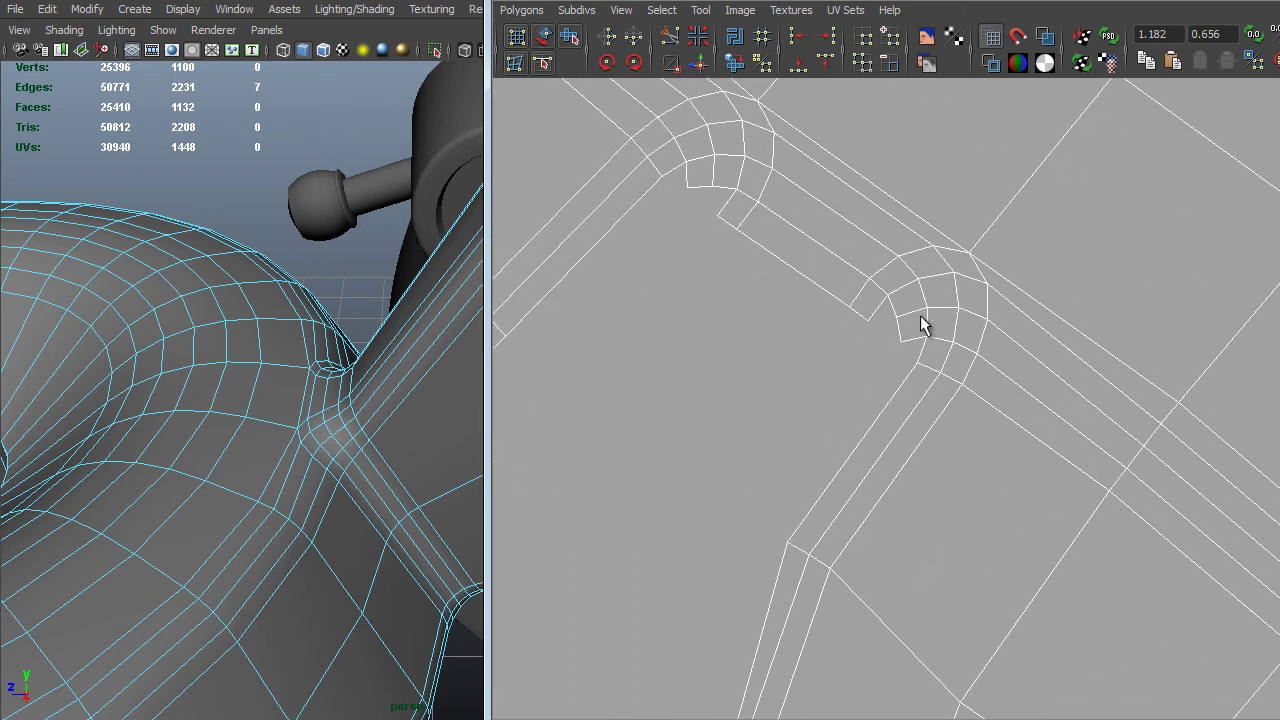
shift+click(698, 150)
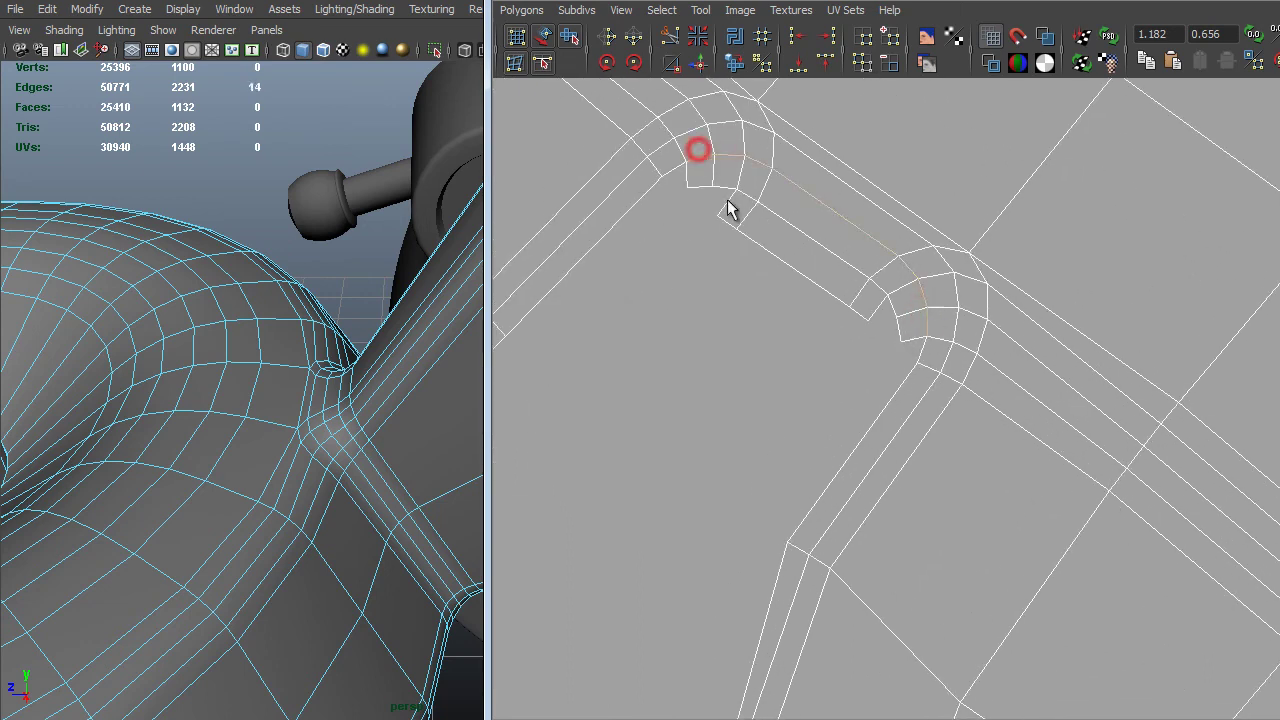
shift+right_click(864, 276)
shift+right_drag(778, 270, 777, 269)
Select the UV shells of the two strips cut from the notches and move them clear of the arc shell.
alt+right_drag(870, 316, 841, 328)
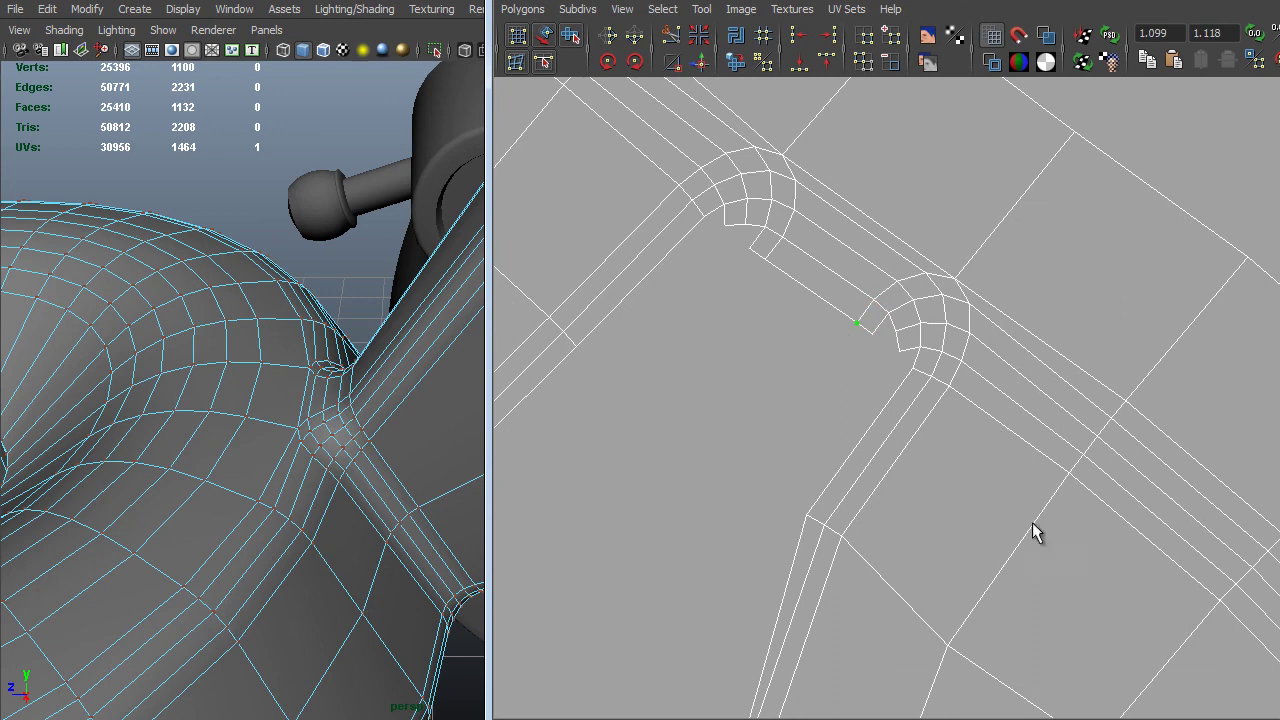
alt+middle_drag(1032, 522, 1003, 364)
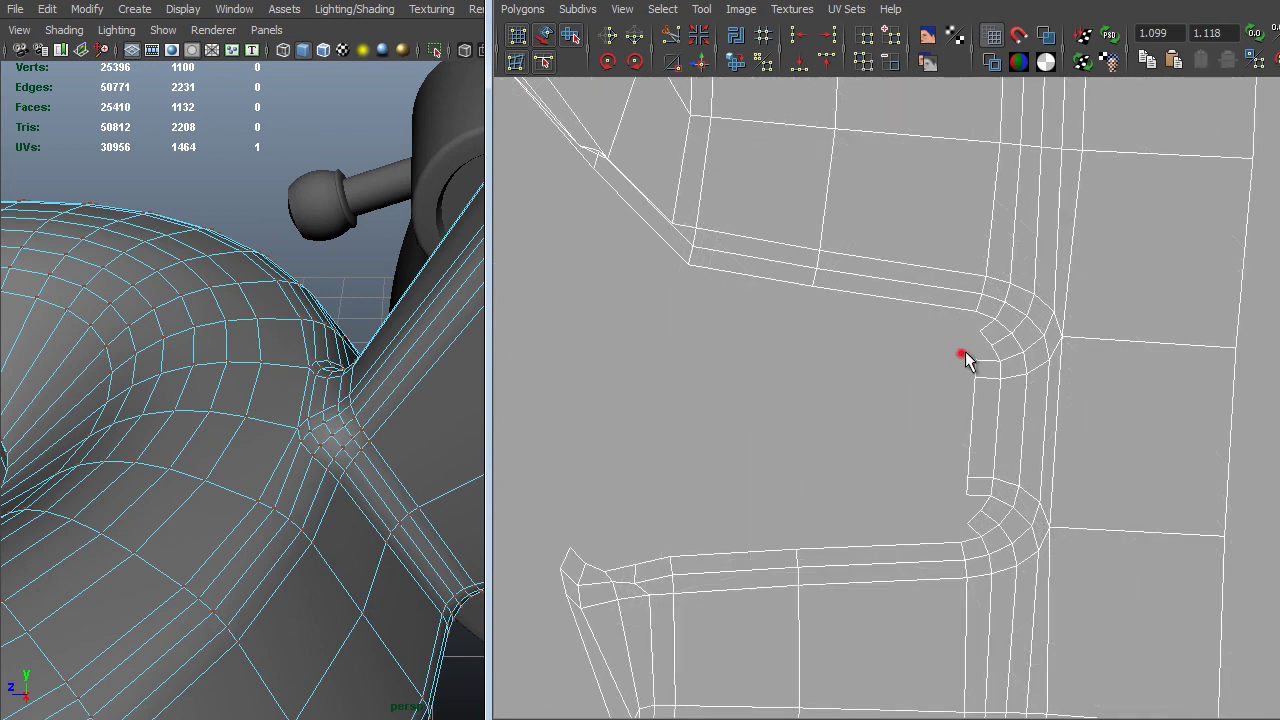
shift+drag(960, 355, 975, 378)
right_drag(936, 373, 1030, 550)
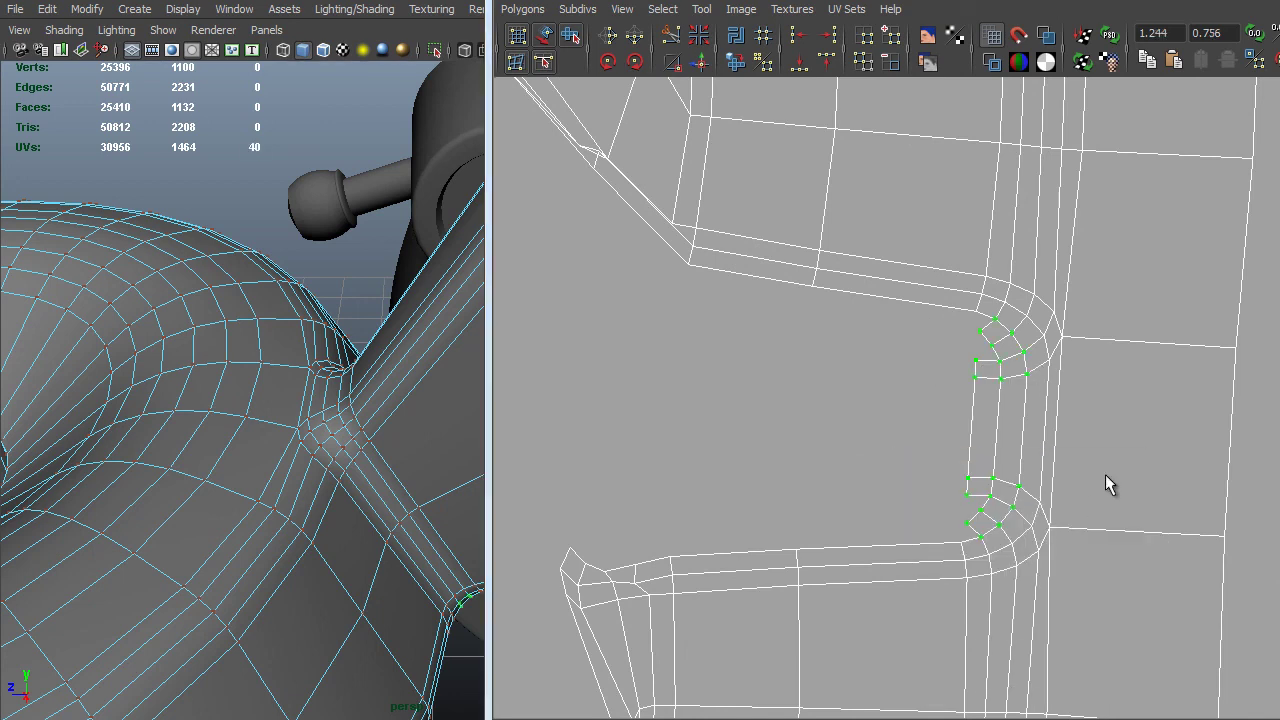
key(f)
key(w)
middle_drag(814, 363, 445, 530)
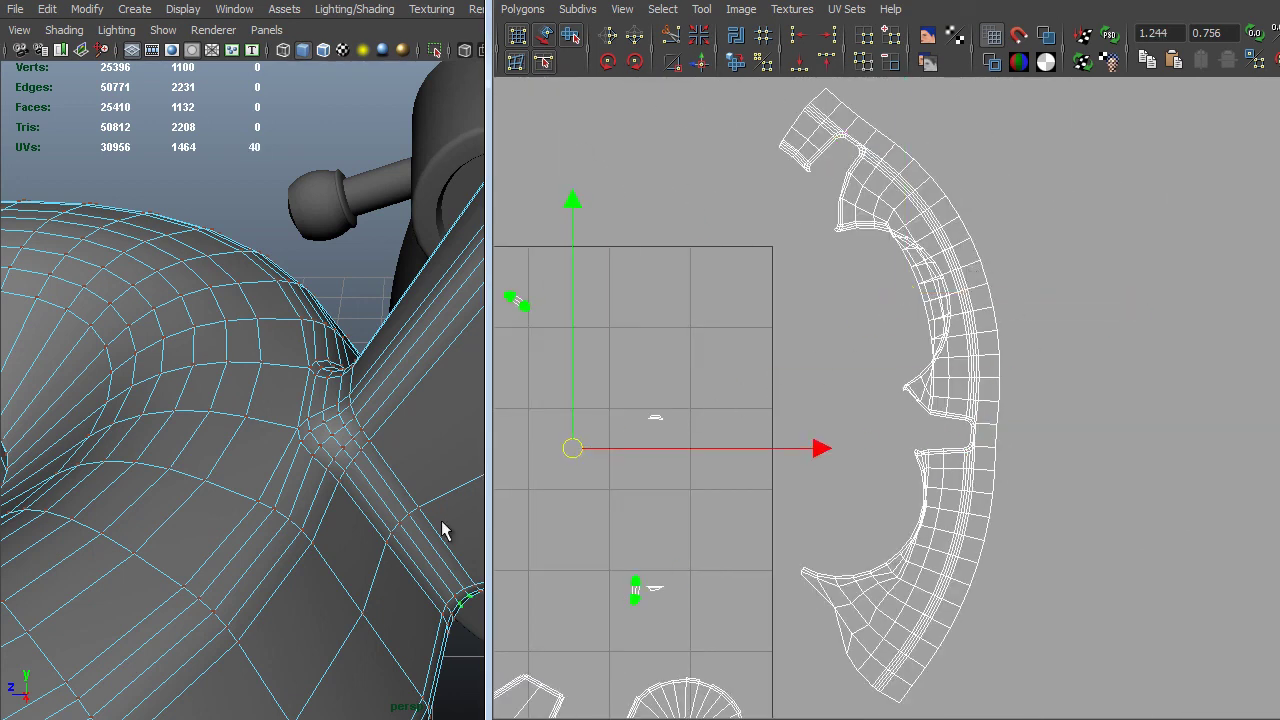
Gather the two detached notch strips with the two small trapezoid shells and move the group farther from the arc shell.
middle_drag(794, 323, 858, 289)
alt+right_drag(858, 289, 750, 311)
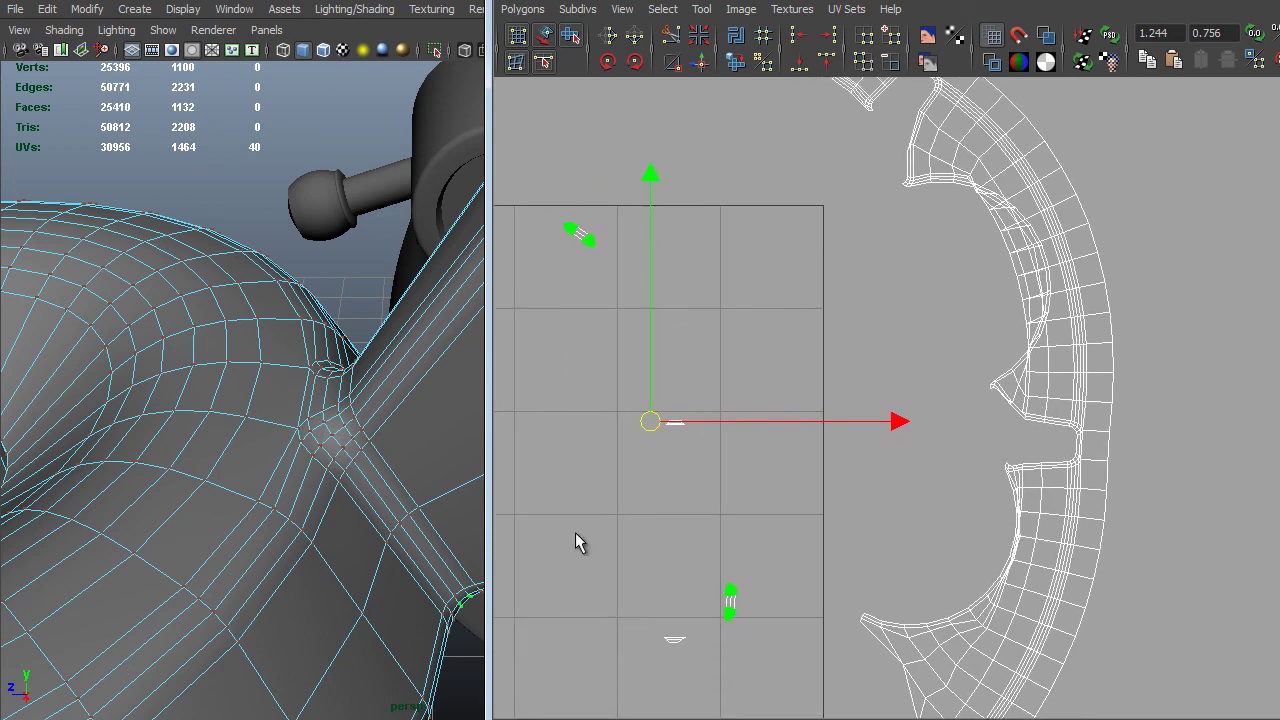
drag(602, 194, 496, 272)
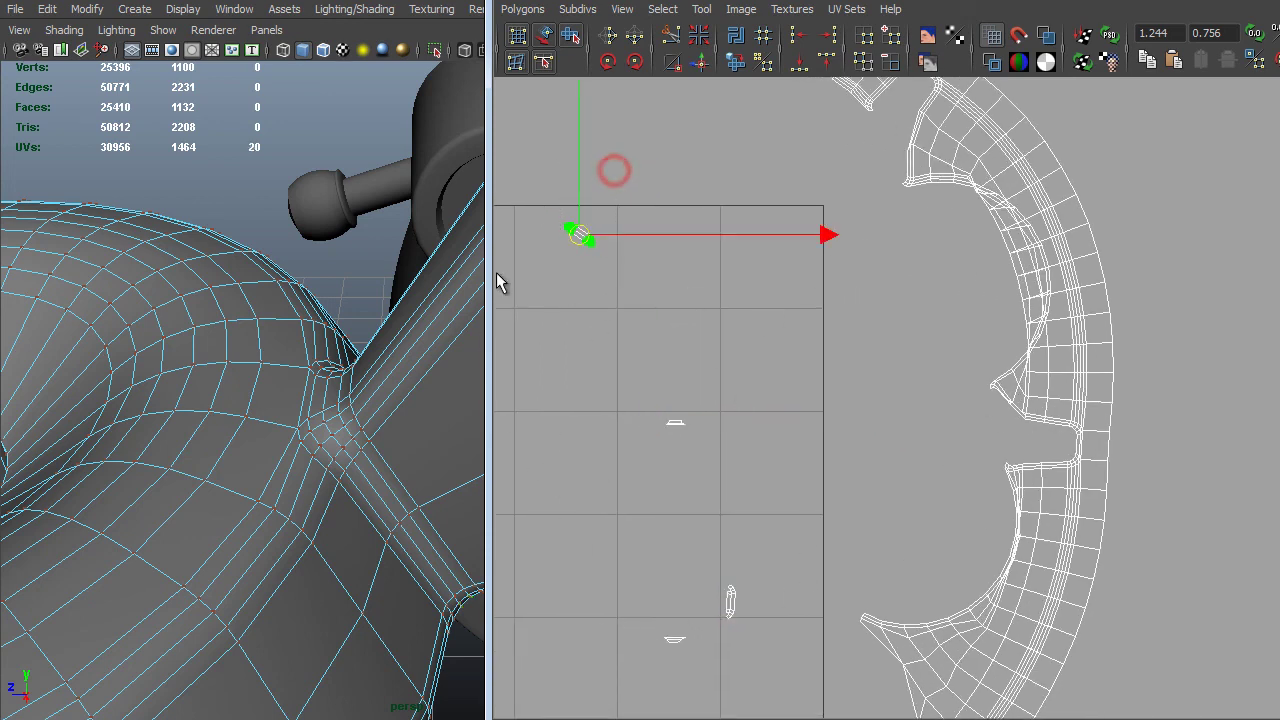
middle_drag(580, 358, 685, 518)
drag(777, 558, 651, 650)
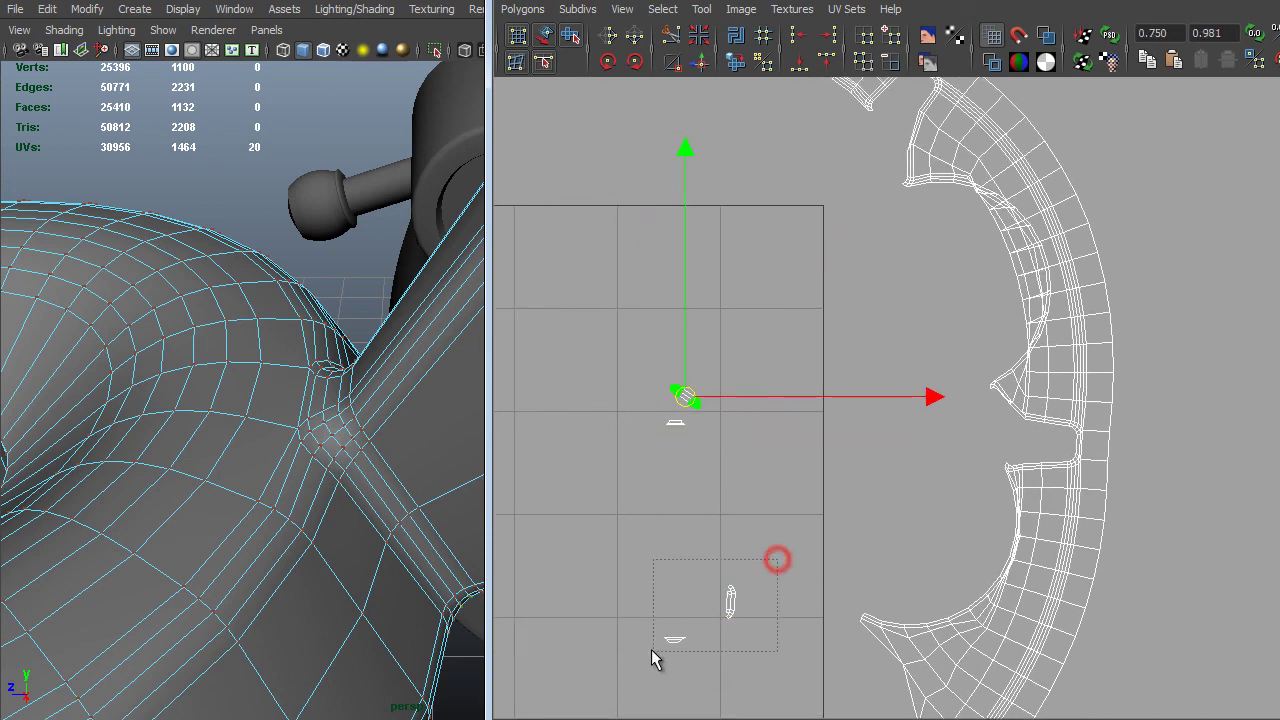
drag(651, 650, 649, 652)
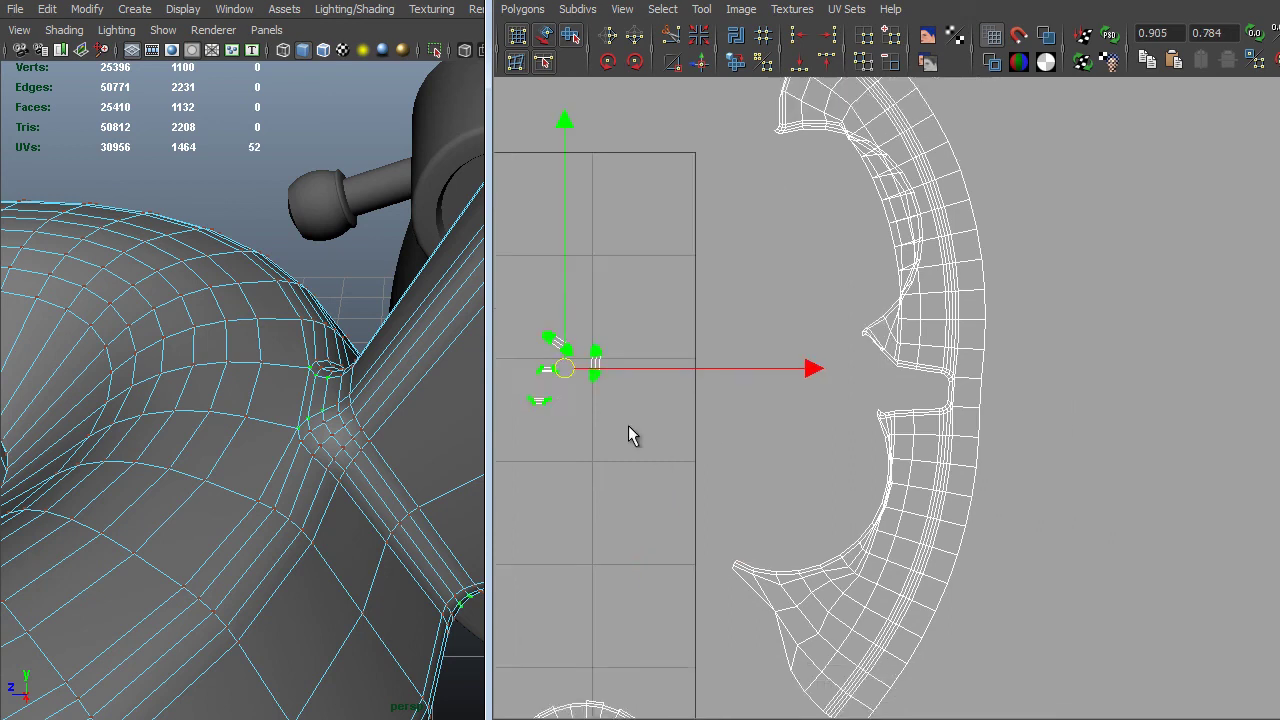
alt+middle_drag(629, 427, 607, 414)
alt+right_drag(607, 414, 404, 277)
alt+middle_drag(669, 294, 801, 341)
middle_drag(791, 332, 568, 262)
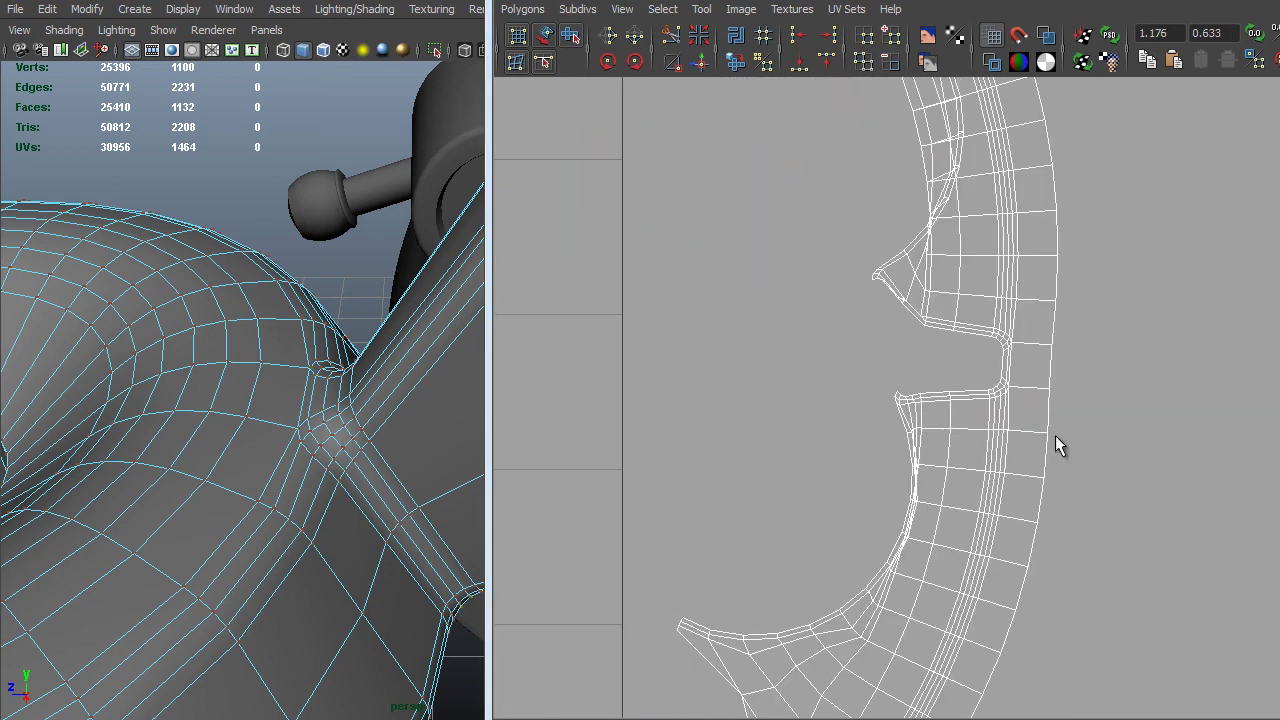
Select the UV rows running across the arc just beside both notches and separate their edges.
alt+right_drag(1055, 435, 1070, 491)
alt+middle_drag(1083, 450, 952, 394)
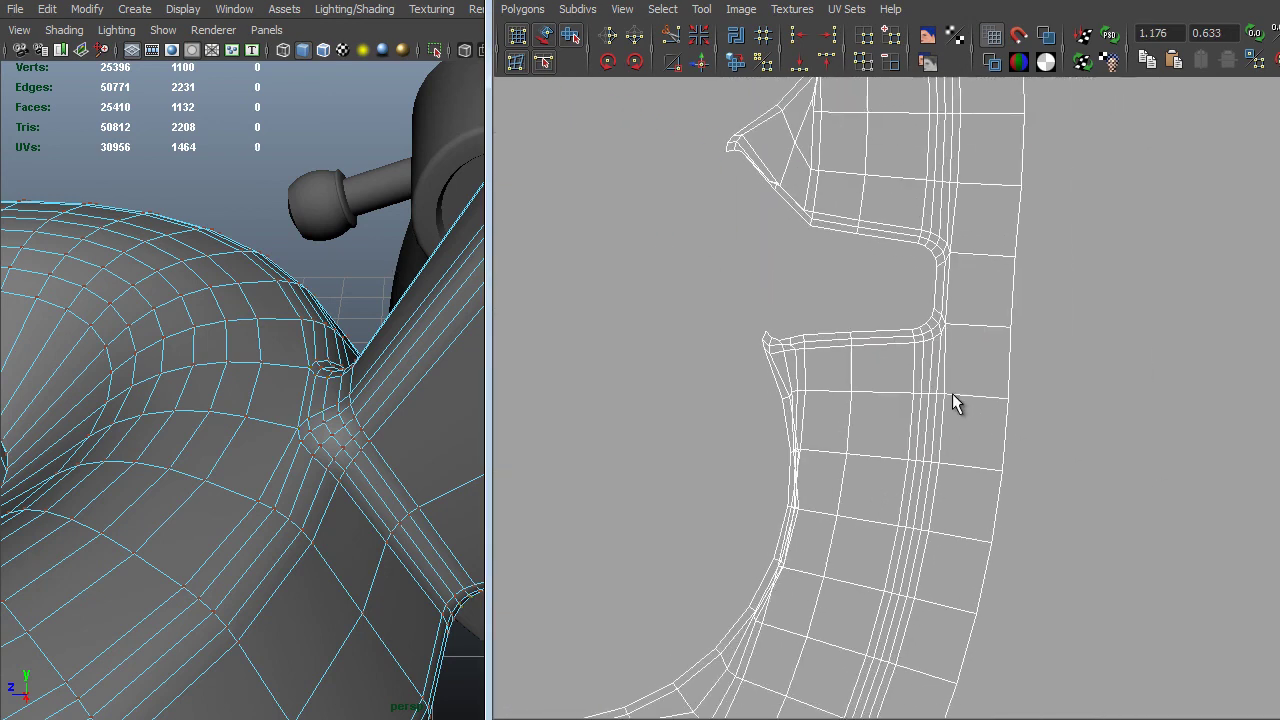
alt+right_drag(952, 394, 959, 441)
alt+right_drag(1108, 567, 1063, 462)
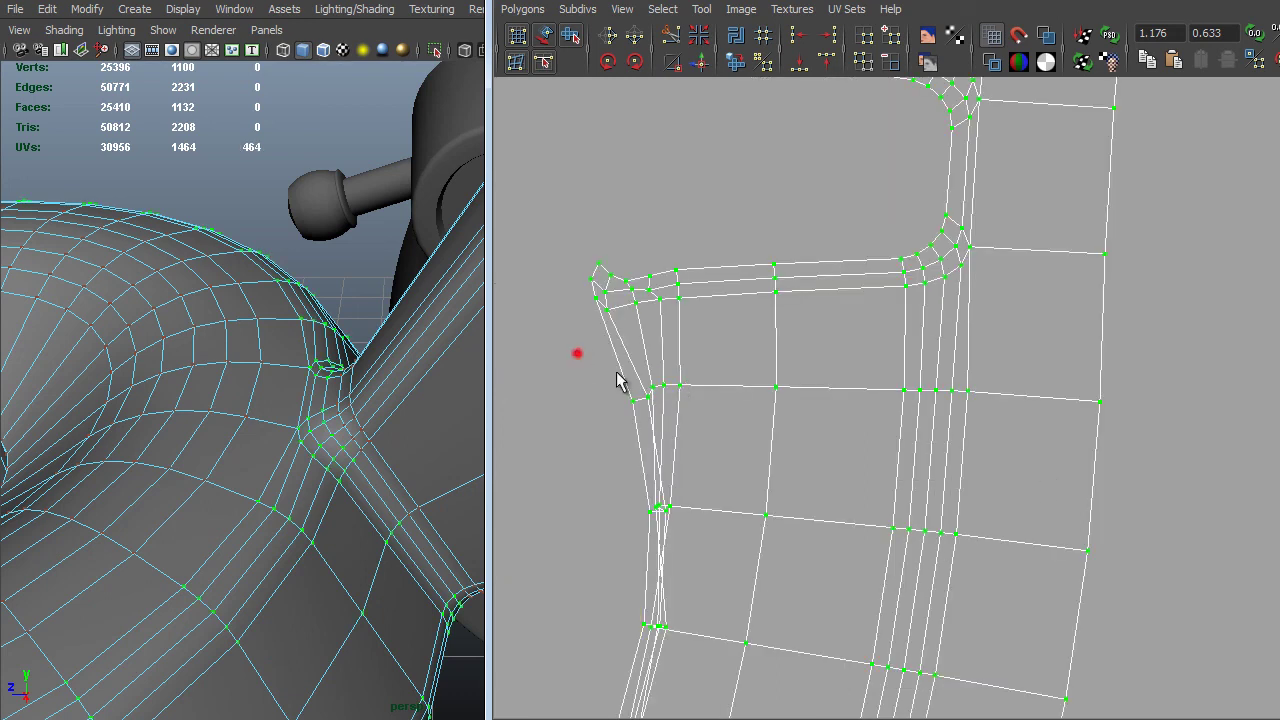
drag(577, 354, 1120, 436)
alt+middle_drag(1084, 439, 951, 472)
shift+drag(724, 175, 724, 176)
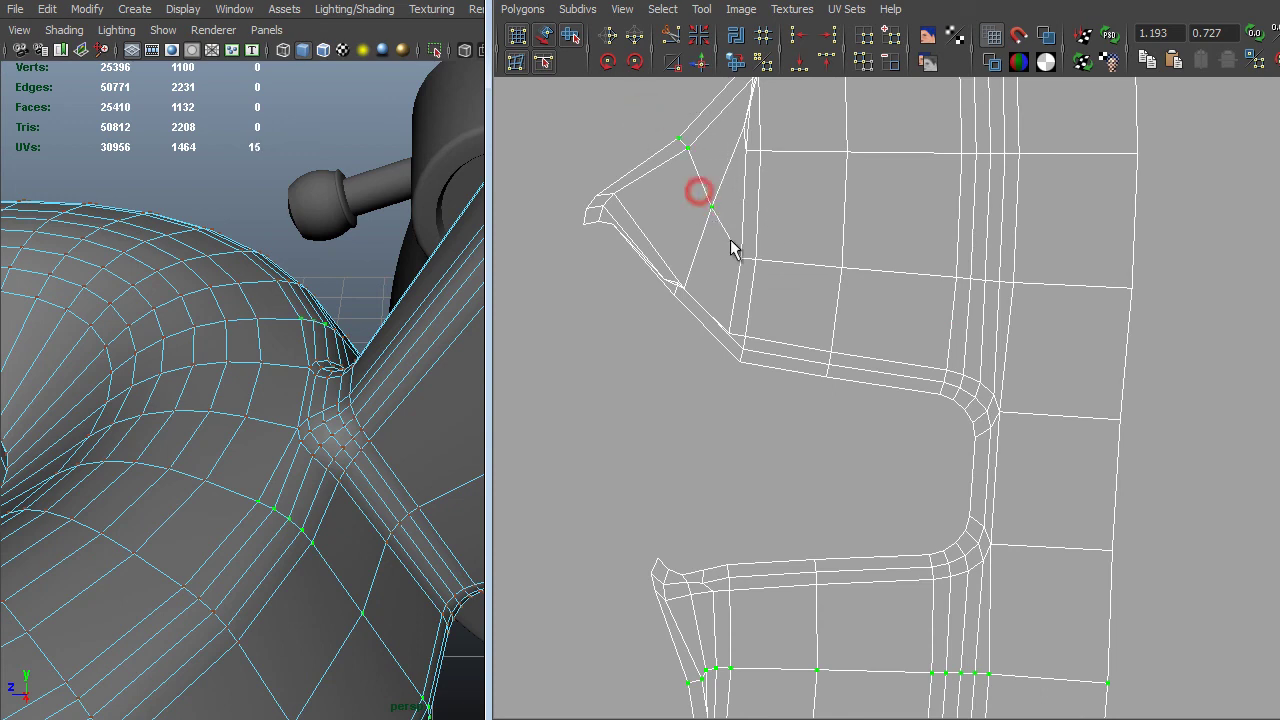
shift+drag(902, 281, 1148, 300)
shift+drag(835, 431, 817, 494)
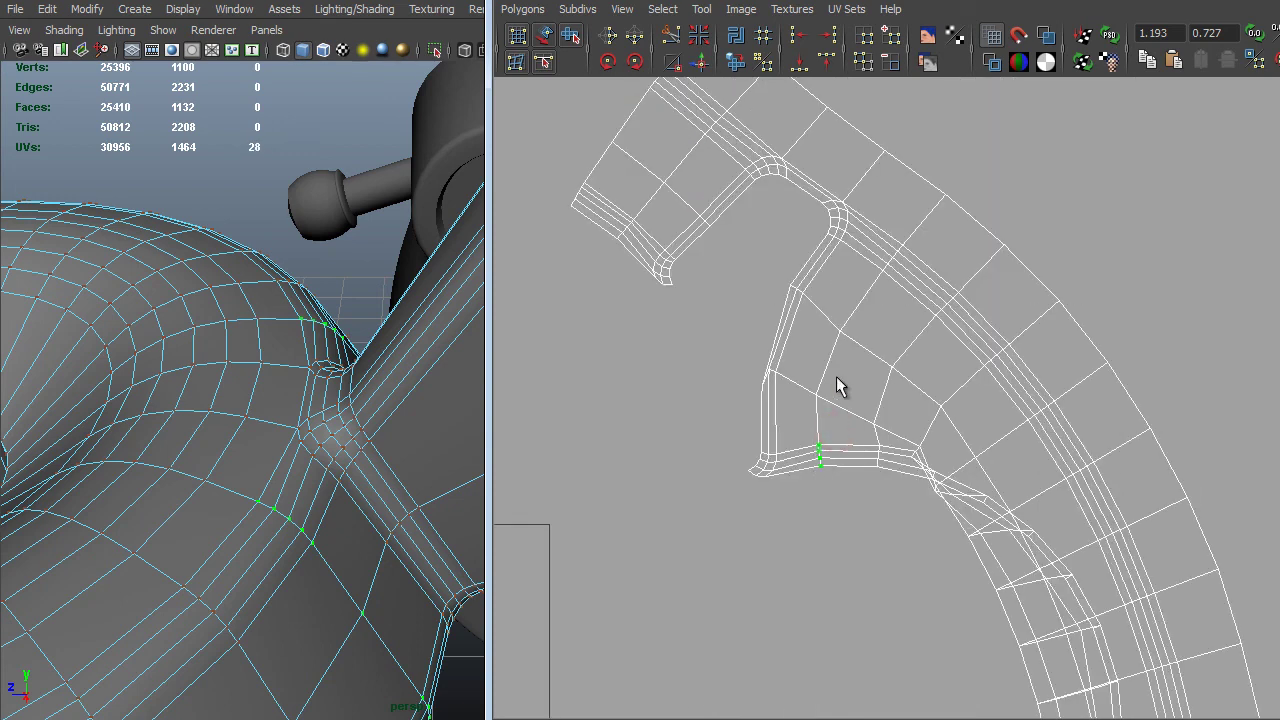
shift+drag(810, 410, 812, 407)
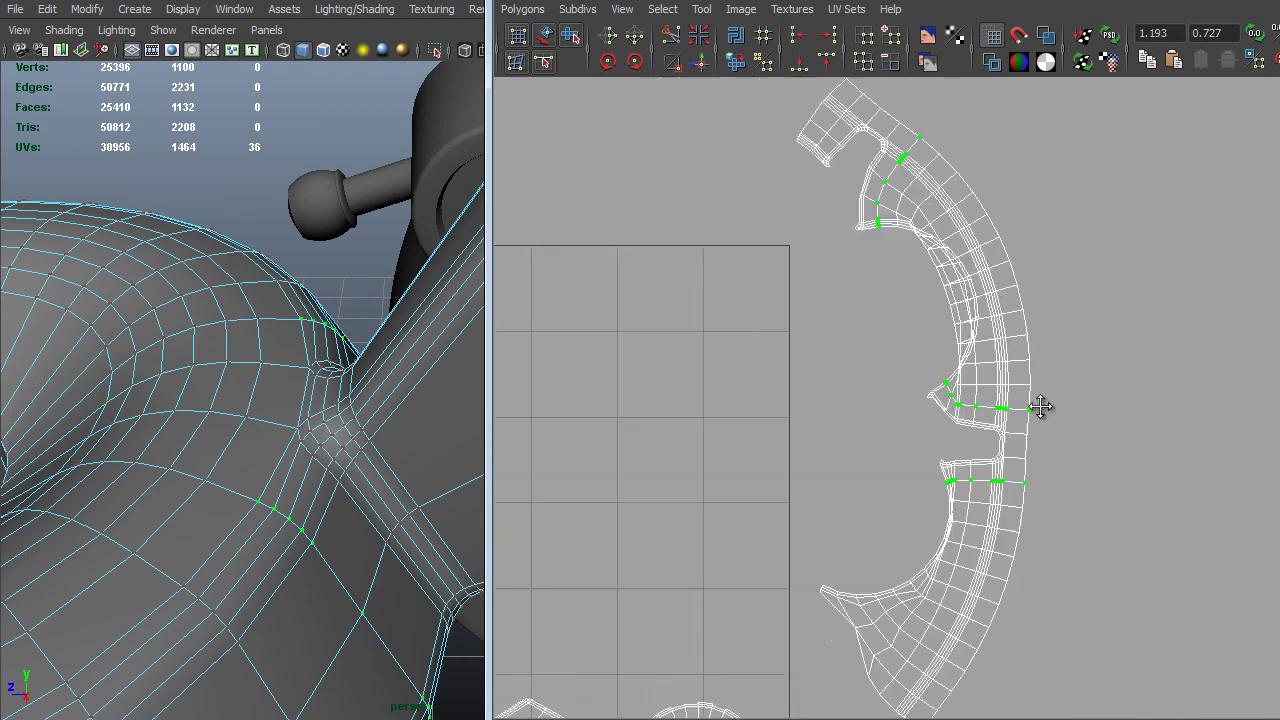
alt+middle_drag(1043, 406, 1060, 454)
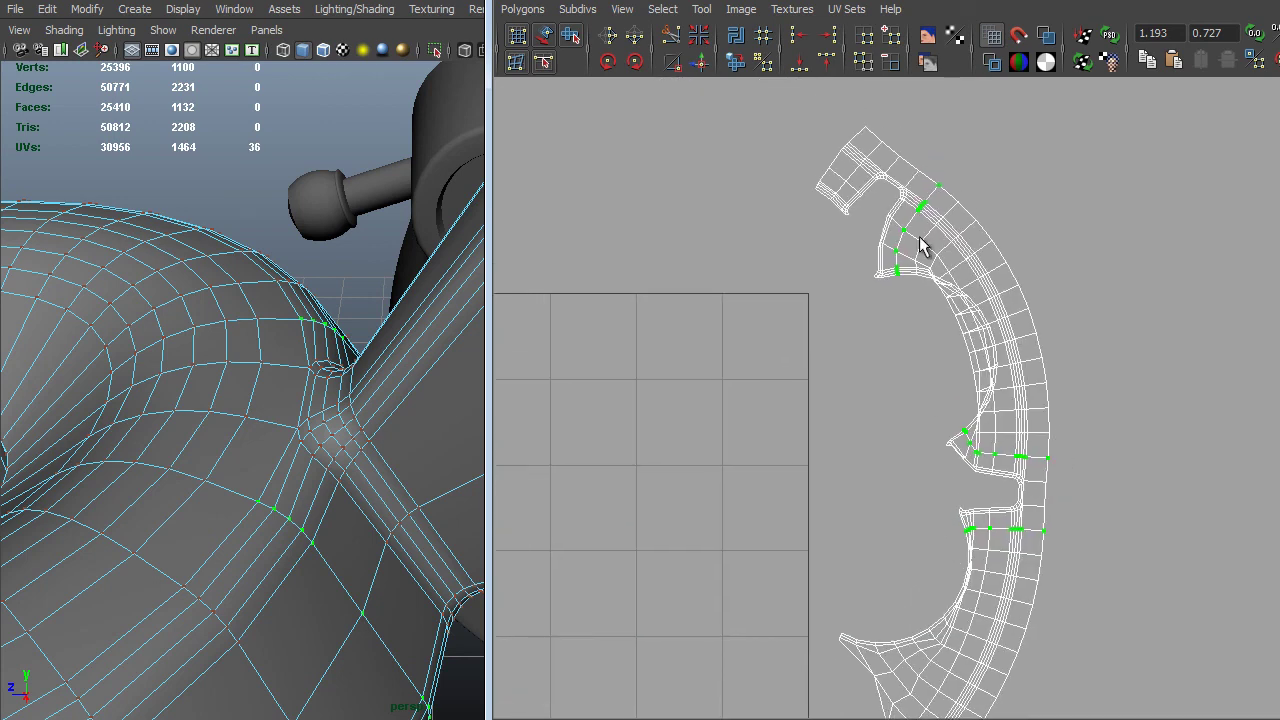
click(668, 33)
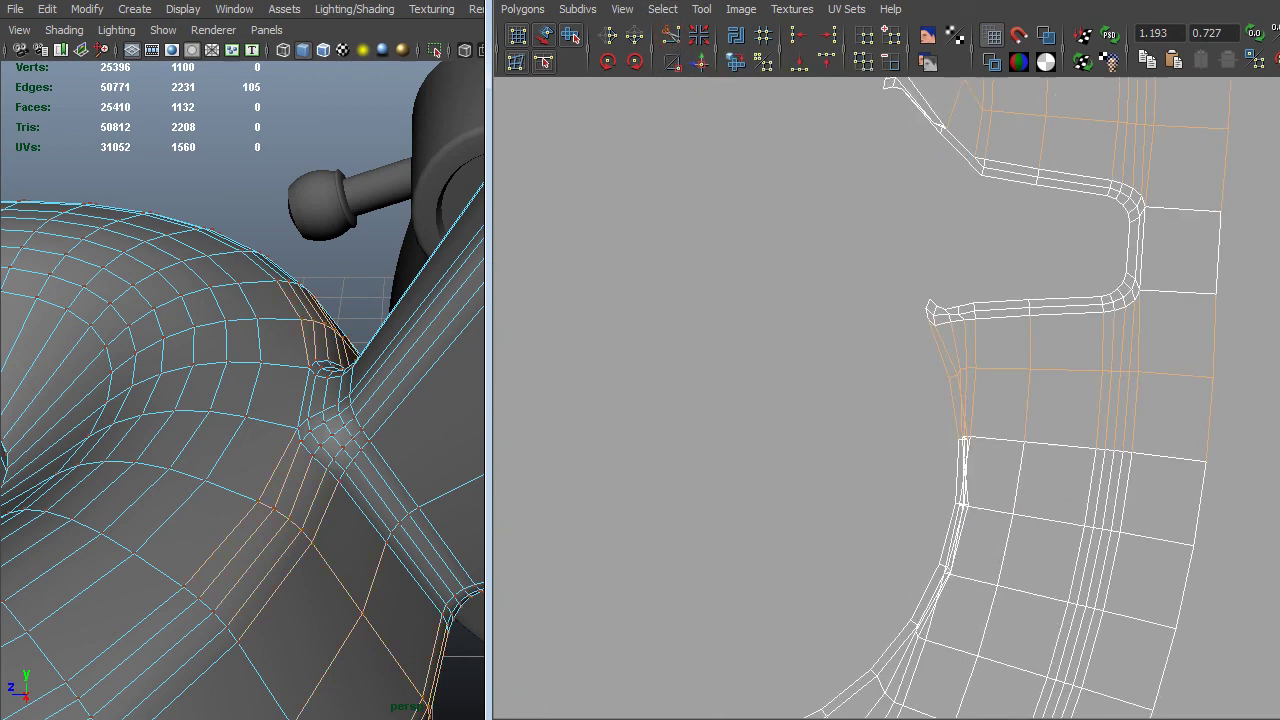
Select the lengthwise UV edges in the two face rows just below the arc shell's lower notch.
alt+middle_drag(1057, 408, 835, 402)
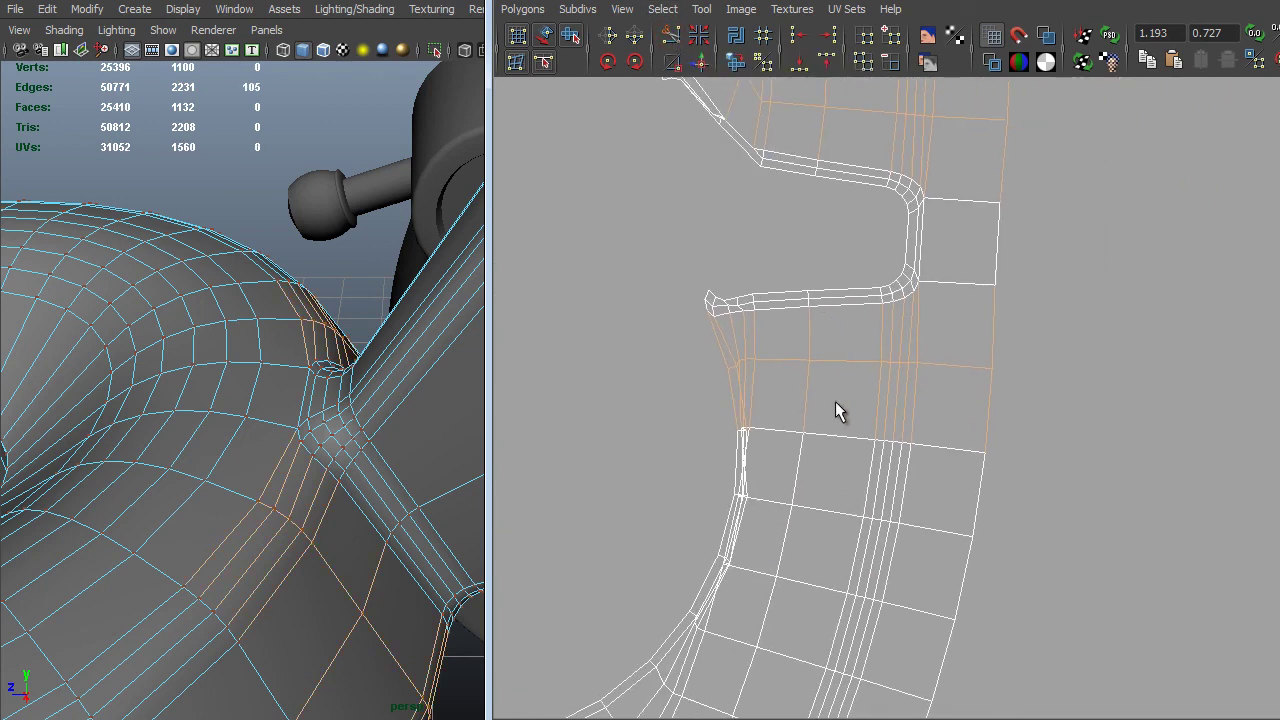
alt+right_drag(835, 402, 998, 358)
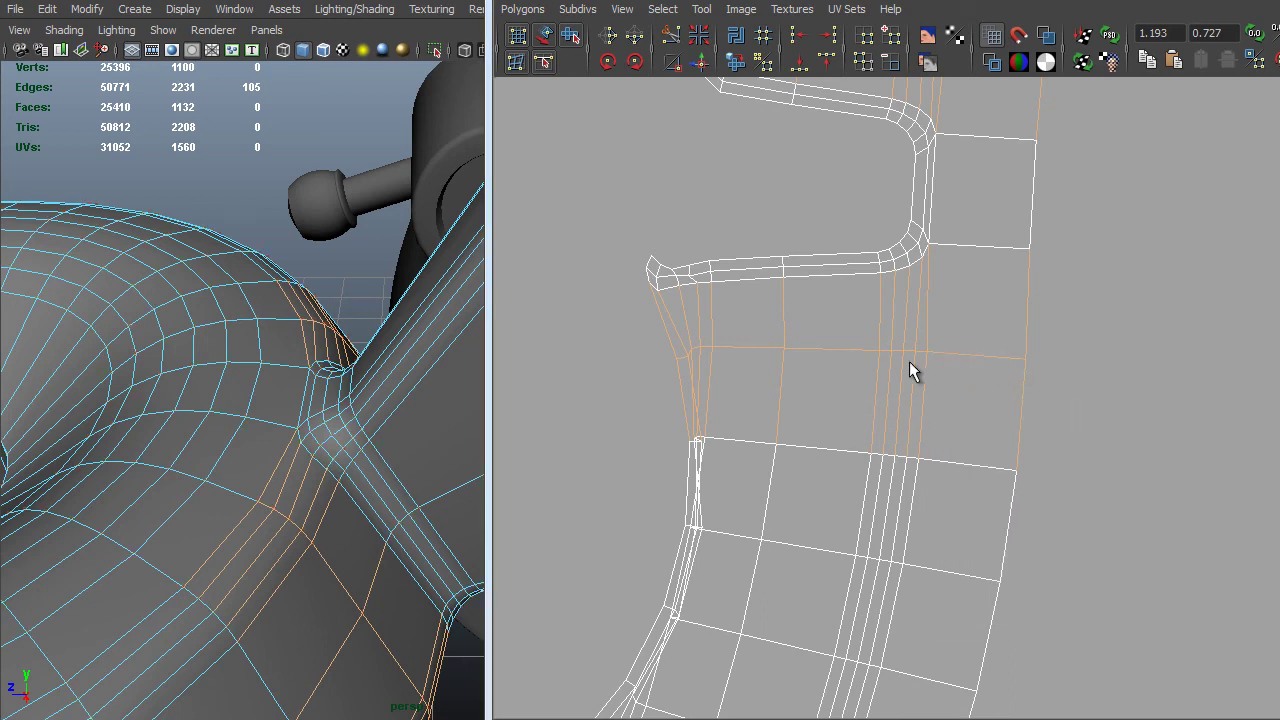
drag(669, 383, 1066, 408)
scroll(1066, 408, up, 1)
drag(969, 386, 659, 389)
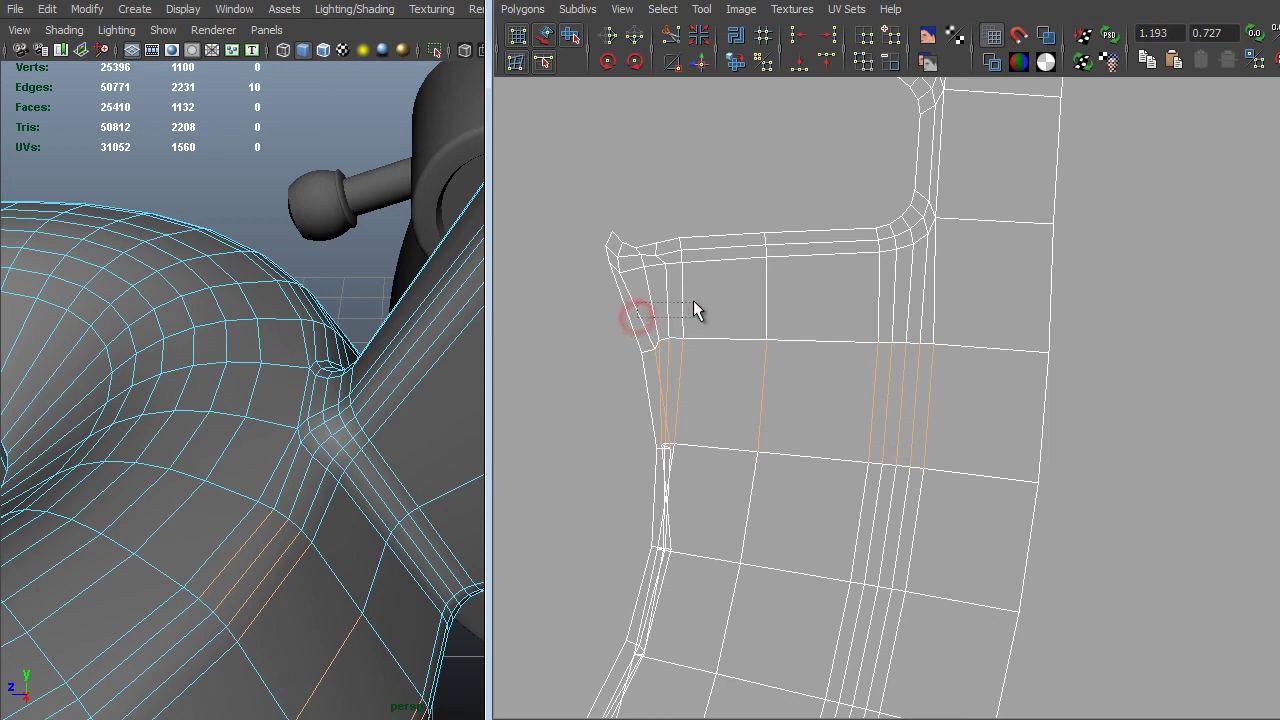
shift+drag(697, 311, 698, 311)
shift+drag(970, 306, 971, 306)
Add the lengthwise UV edges in the two face rows just above the lower notch to the selection.
alt+middle_drag(1014, 164, 1052, 369)
alt+middle_drag(989, 286, 999, 449)
alt+middle_drag(948, 308, 948, 327)
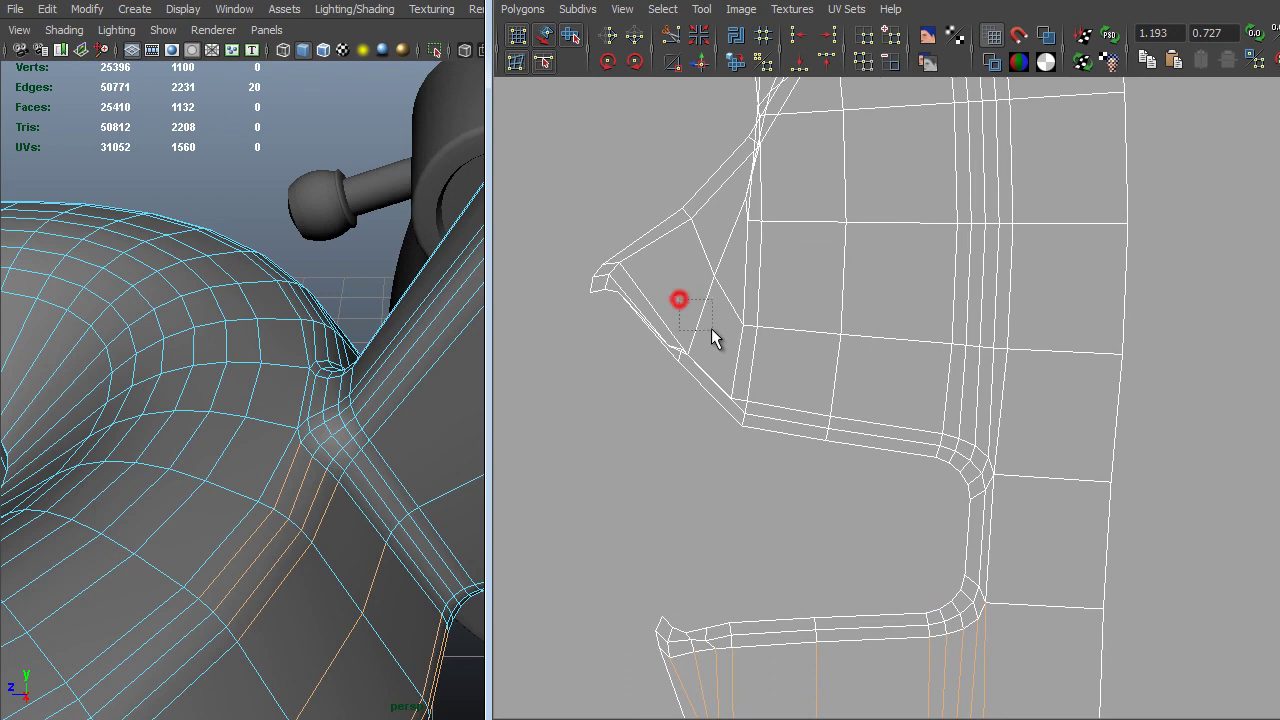
shift+drag(711, 328, 827, 376)
shift+drag(823, 277, 1038, 277)
shift+drag(824, 371, 1013, 396)
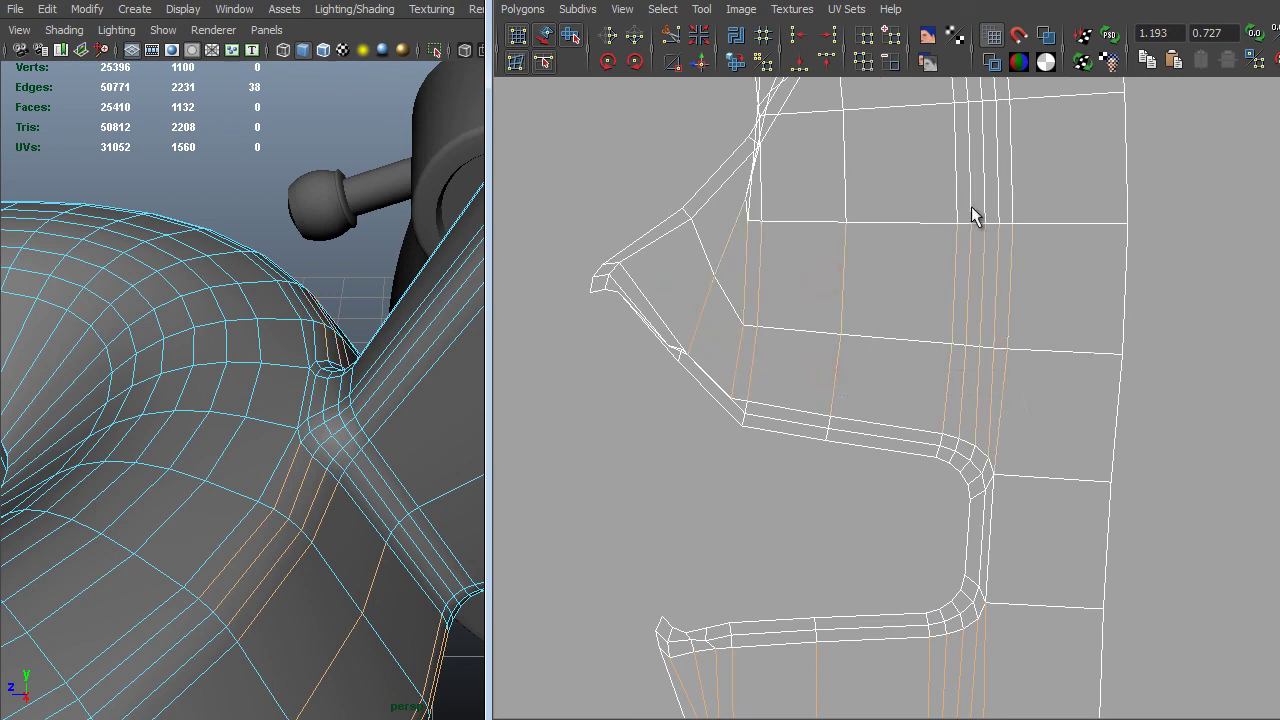
Add the lengthwise edges beside the upper notch to the selection and apply Move and Sew UVs to all selected edges.
alt+middle_drag(971, 206, 1071, 429)
alt+middle_drag(965, 135, 1005, 422)
alt+middle_drag(938, 183, 1093, 595)
alt+middle_drag(801, 425, 1045, 470)
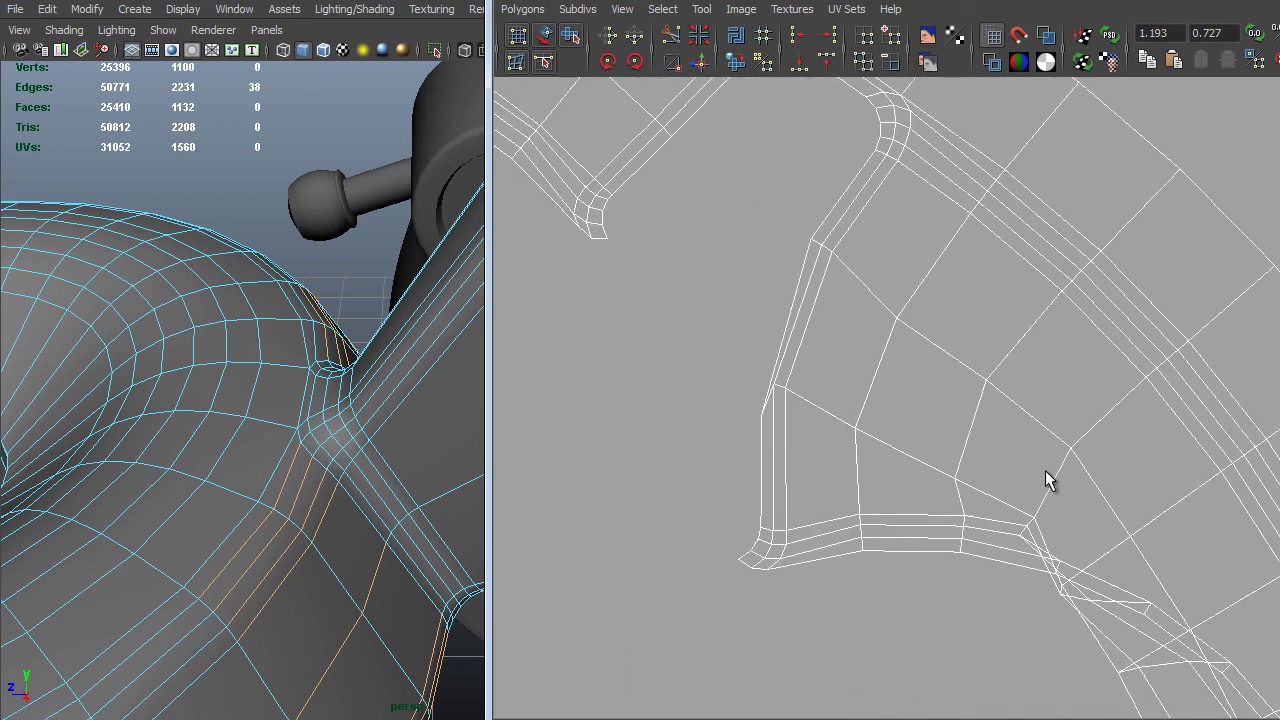
alt+middle_drag(939, 386, 968, 475)
shift+drag(990, 224, 945, 293)
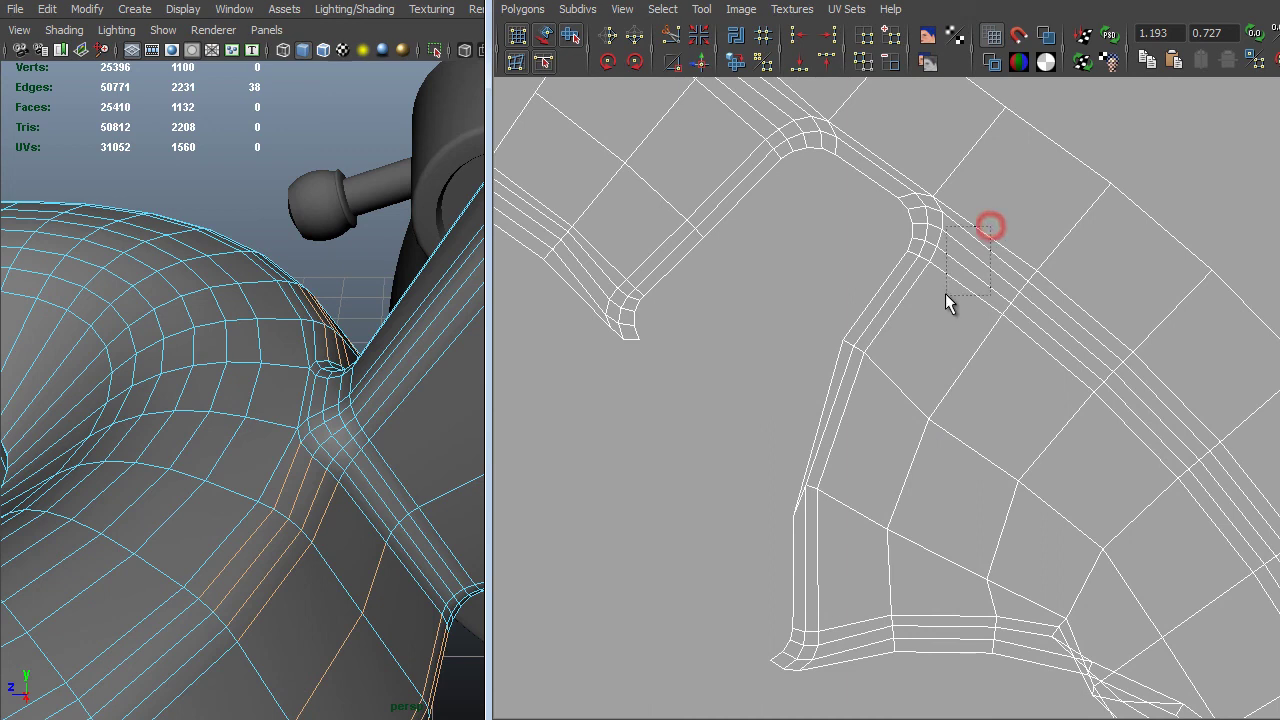
alt+right_drag(938, 372, 797, 426)
alt+middle_drag(797, 426, 754, 201)
shift+right_click(911, 313)
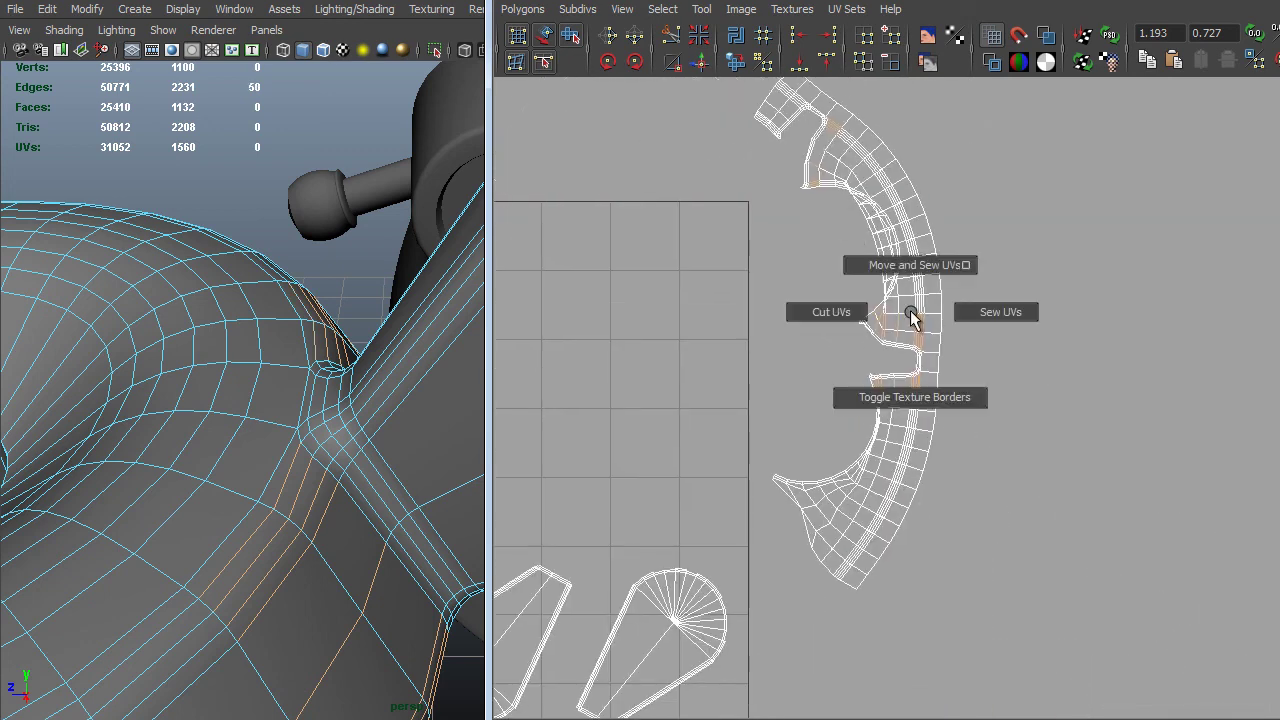
shift+right_drag(911, 313, 908, 260)
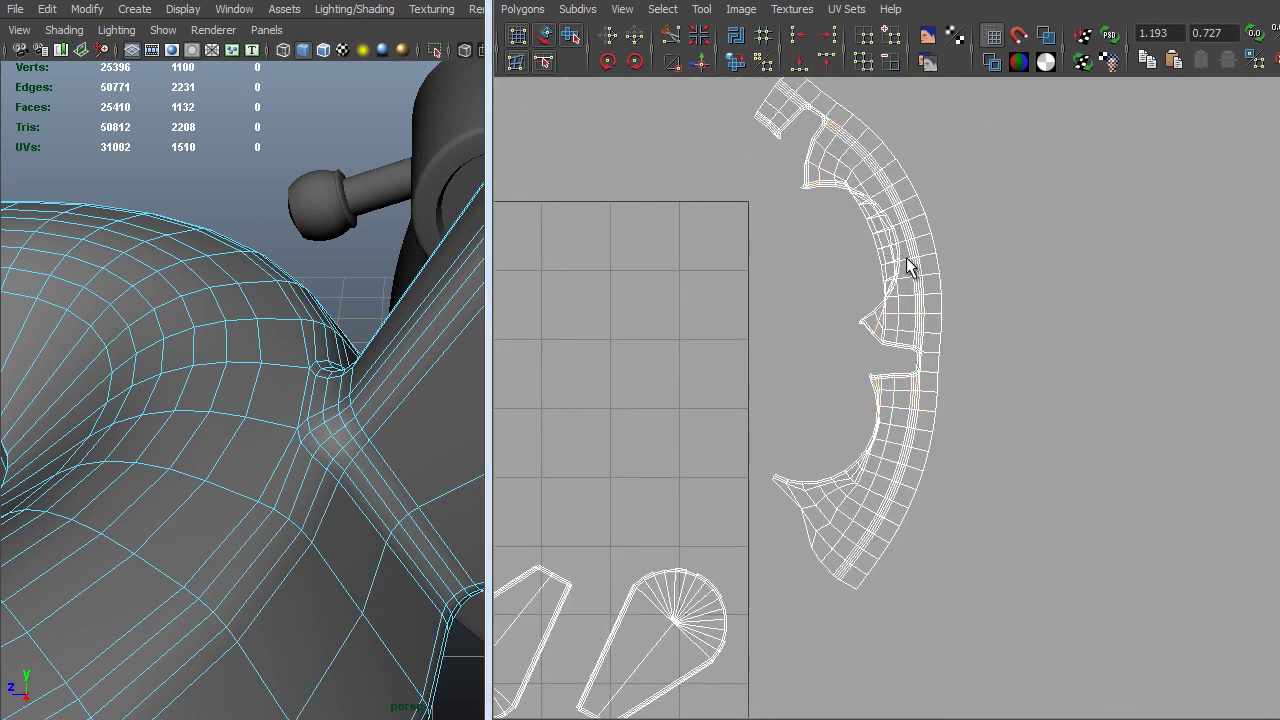
Select the UV shell of the arc's long section below the lower notch and move it away from the arc.
alt+right_drag(905, 345, 925, 370)
alt+middle_drag(907, 446, 928, 315)
right_drag(928, 315, 1010, 318)
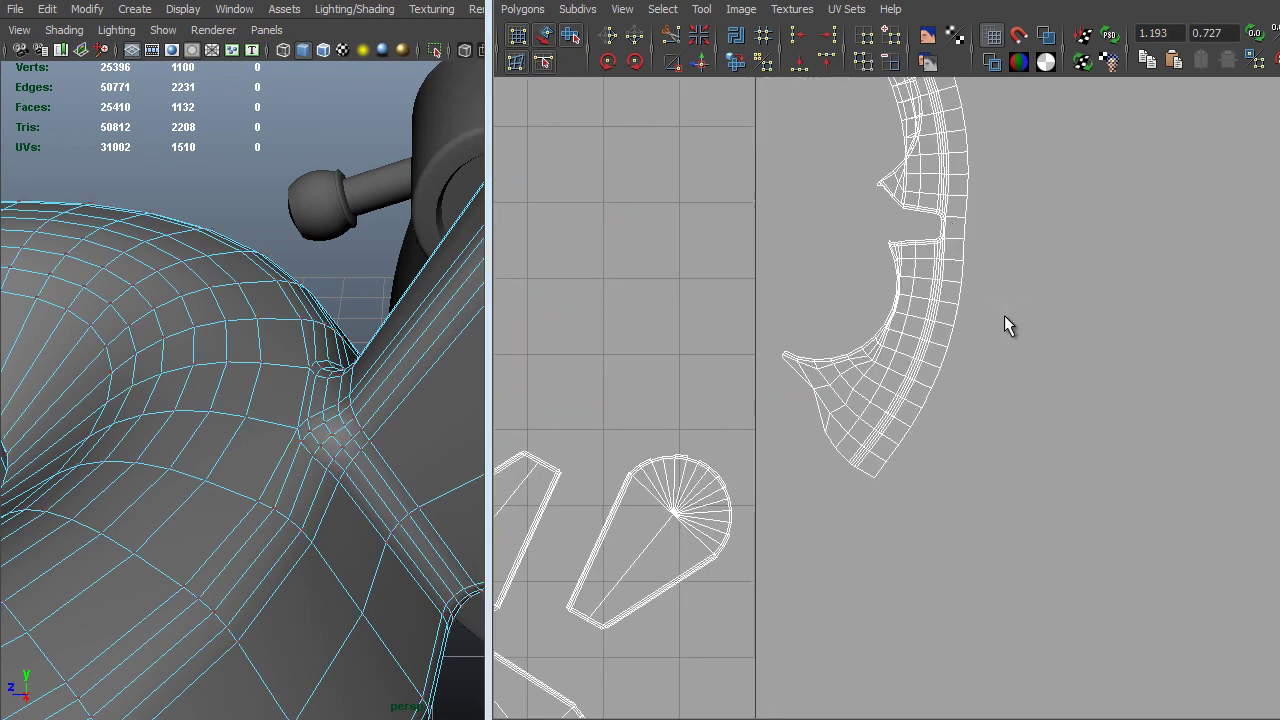
drag(983, 304, 949, 326)
right_drag(940, 348, 1032, 527)
alt+middle_drag(957, 423, 1046, 477)
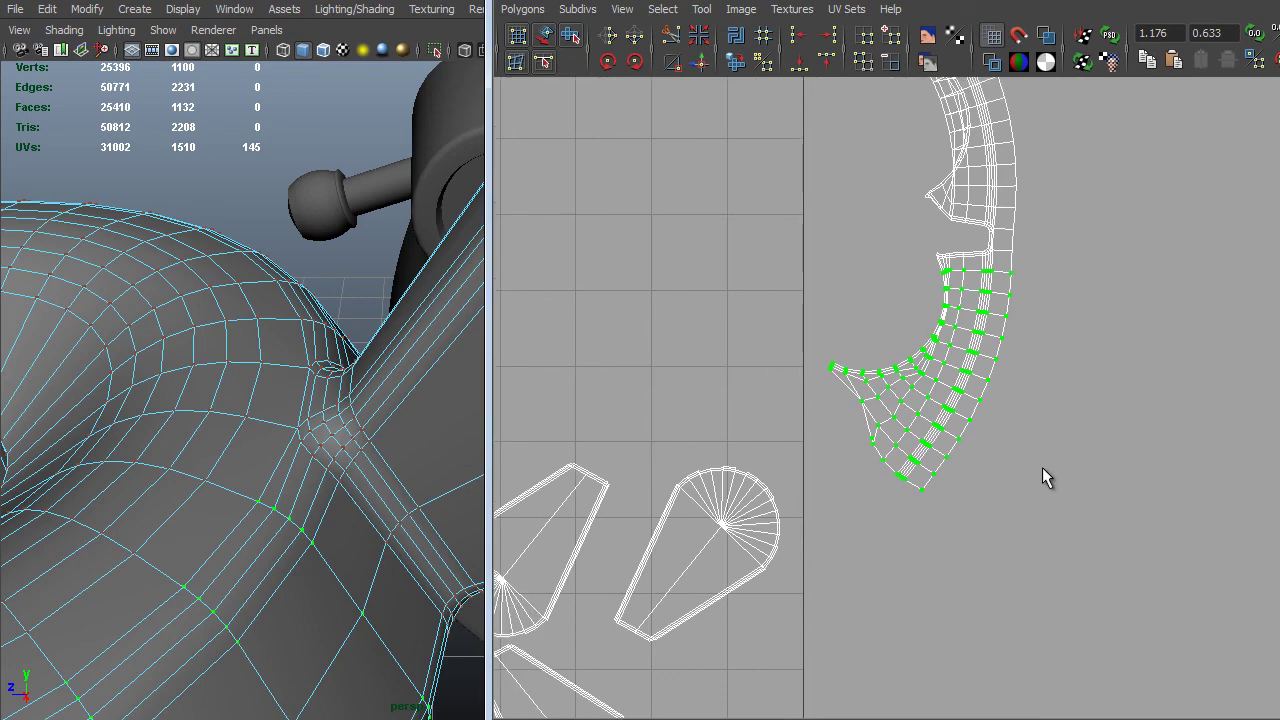
key(w)
drag(1046, 477, 966, 437)
Unfold the detached lower section's shell with the Smooth UV tool until its faces spread evenly.
shift+right_drag(966, 437, 966, 480)
drag(768, 622, 1034, 461)
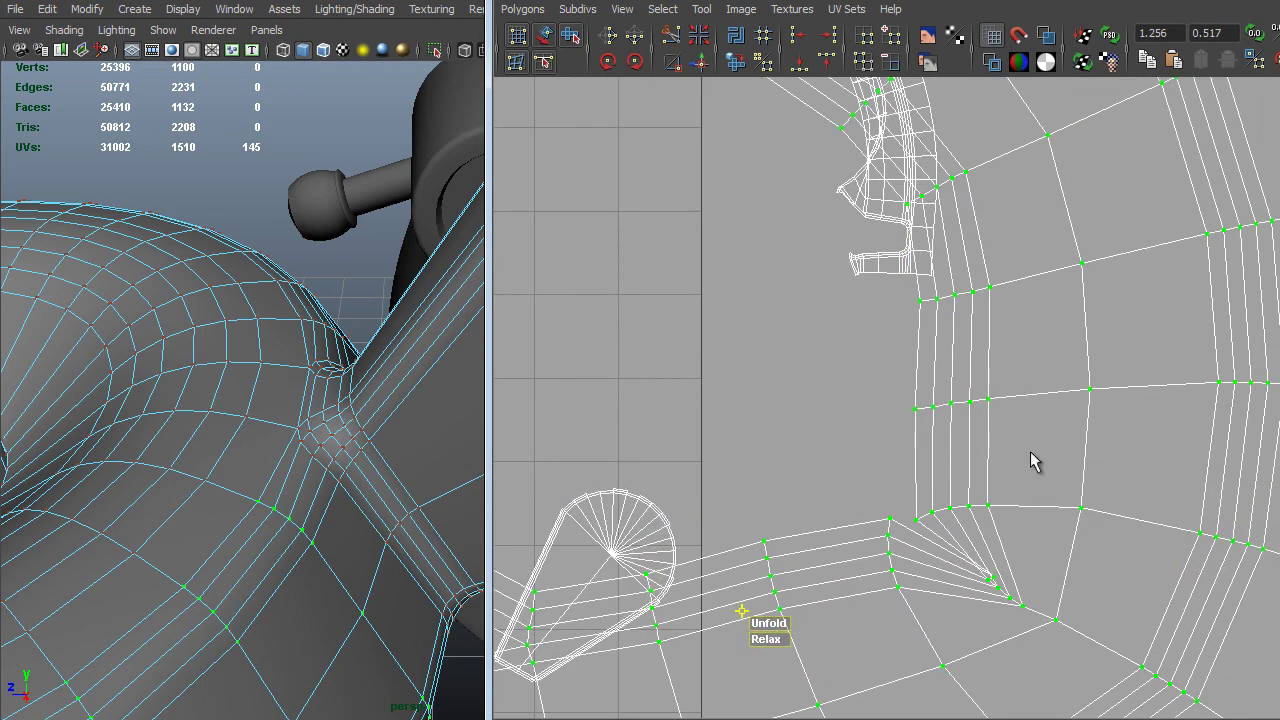
alt+right_drag(1034, 461, 648, 390)
drag(831, 505, 950, 472)
alt+right_drag(940, 470, 780, 388)
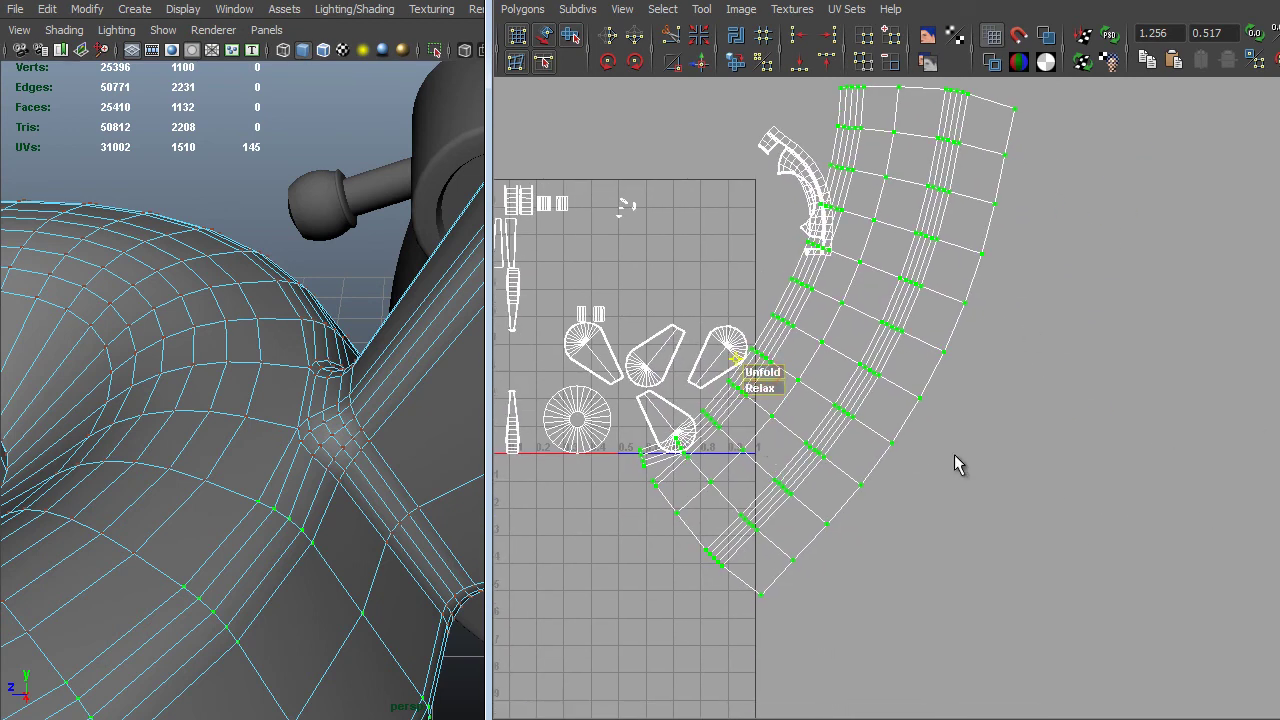
key(w)
Sew the open edge at the lower end of the unfolded lower section.
alt+right_drag(1014, 517, 1011, 560)
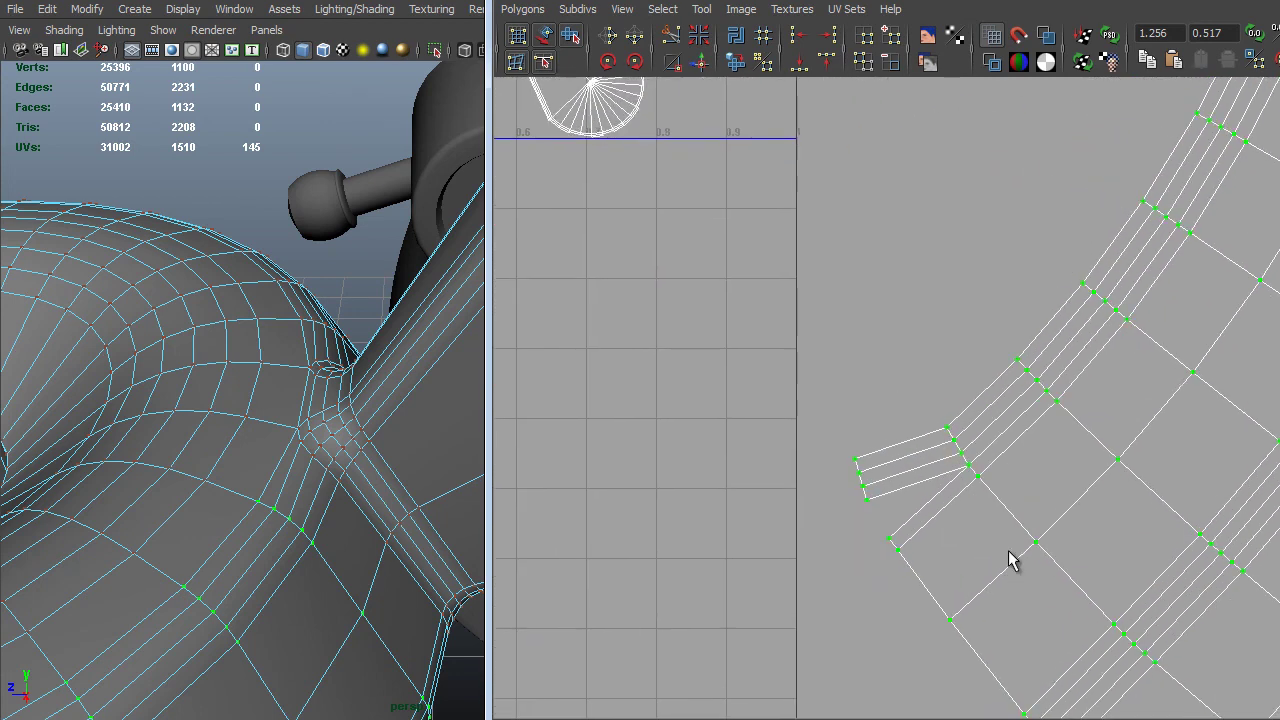
right_drag(907, 491, 887, 452)
click(911, 477)
alt+right_drag(1212, 614, 1117, 498)
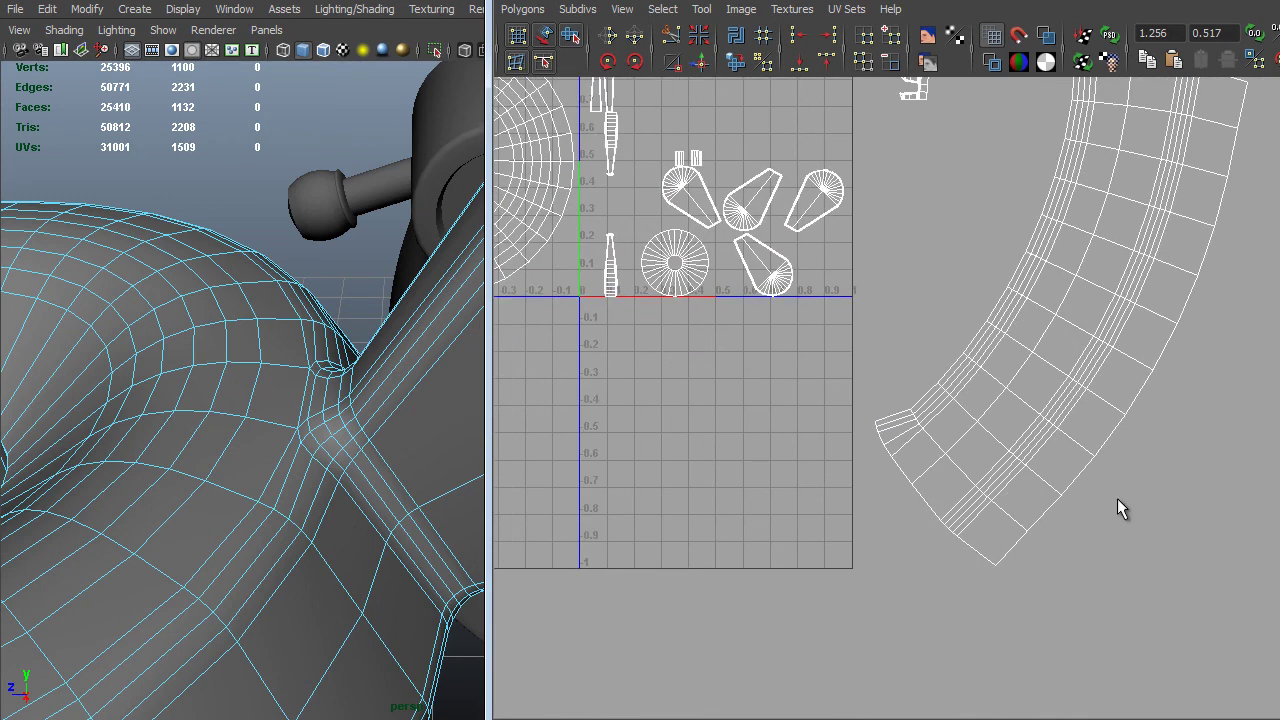
Unfold the sewn lower section's shell again and move it farther down in UV space.
shift+right_drag(1034, 286, 1034, 334)
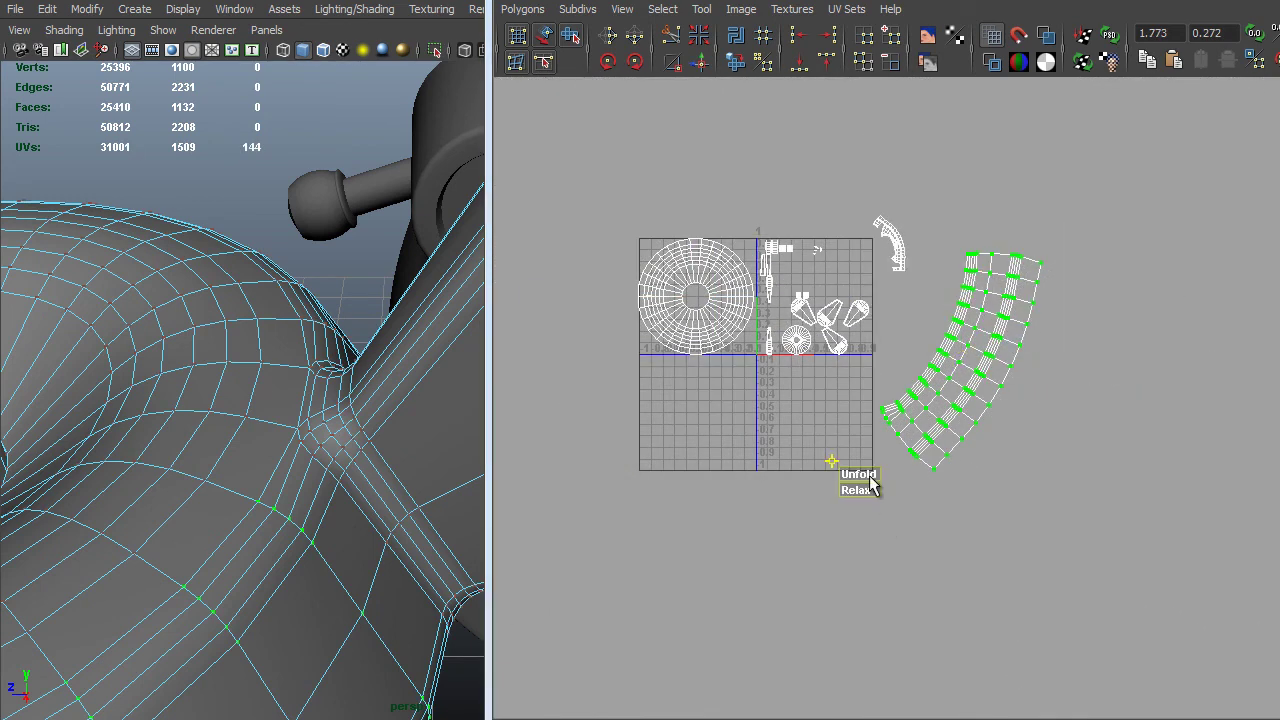
drag(868, 476, 845, 476)
key(w)
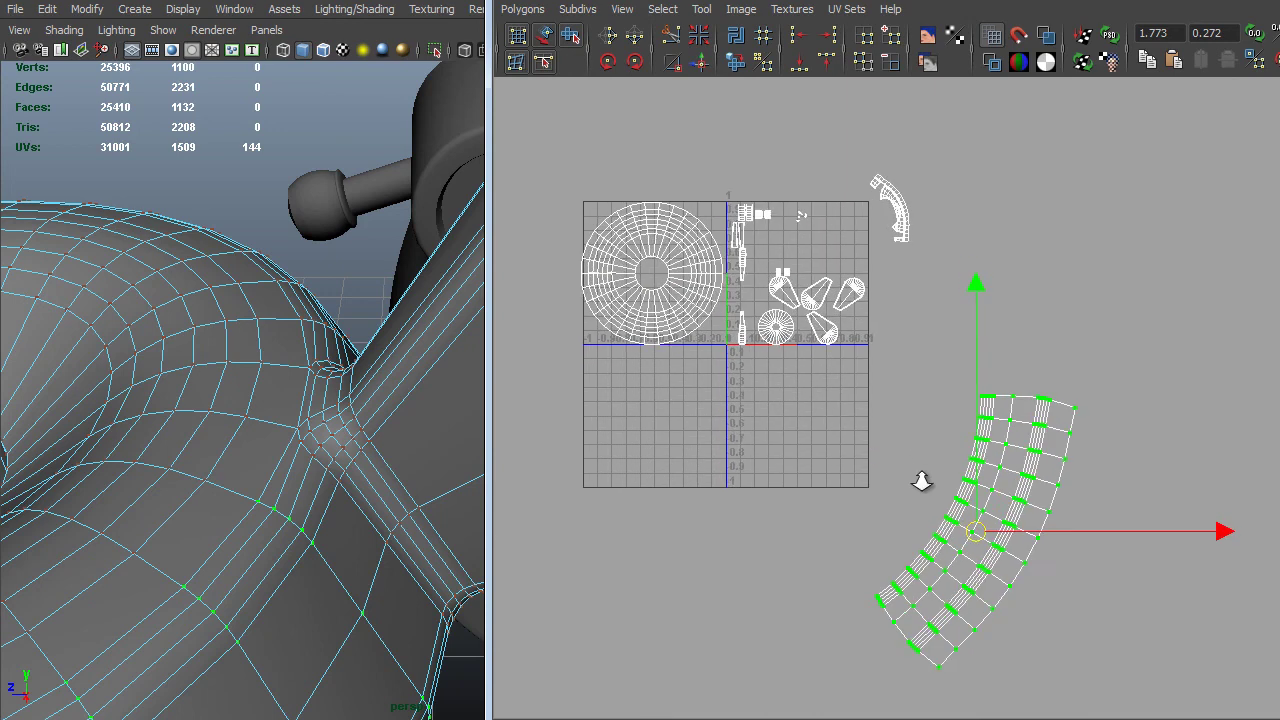
alt+right_drag(920, 480, 930, 474)
Select the shell of the lower notch section, move it clear of the arc and unfold it.
alt+middle_drag(855, 250, 786, 358)
alt+right_drag(786, 358, 821, 333)
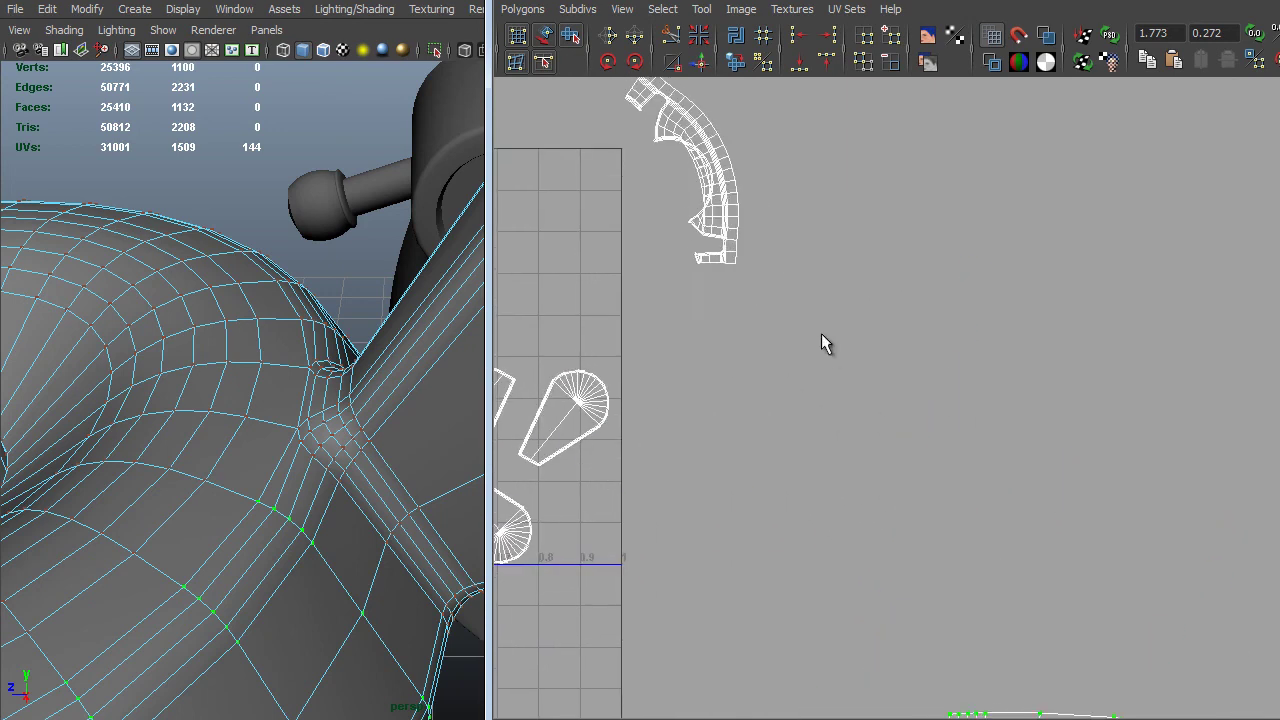
alt+middle_drag(821, 343, 951, 477)
scroll(849, 466, up, 3)
right_drag(857, 468, 945, 659)
click(864, 479)
alt+middle_drag(903, 474, 788, 424)
shift+right_drag(931, 440, 931, 489)
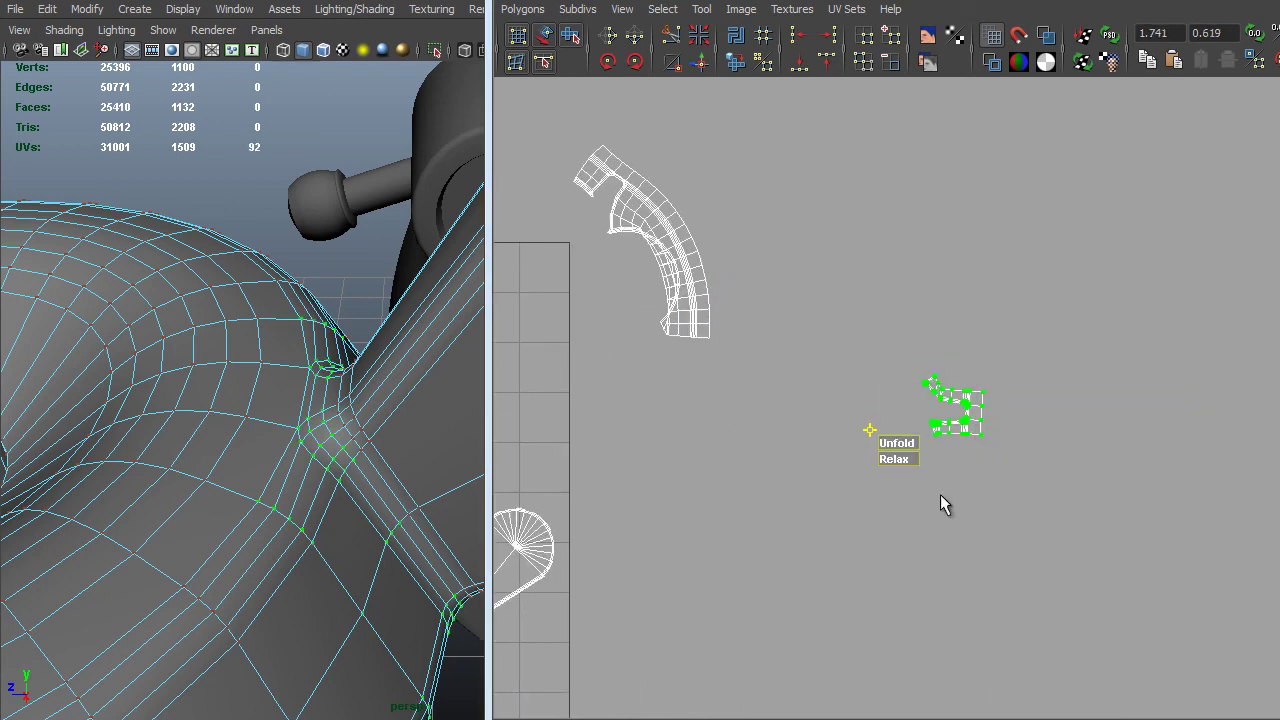
drag(893, 448, 1050, 460)
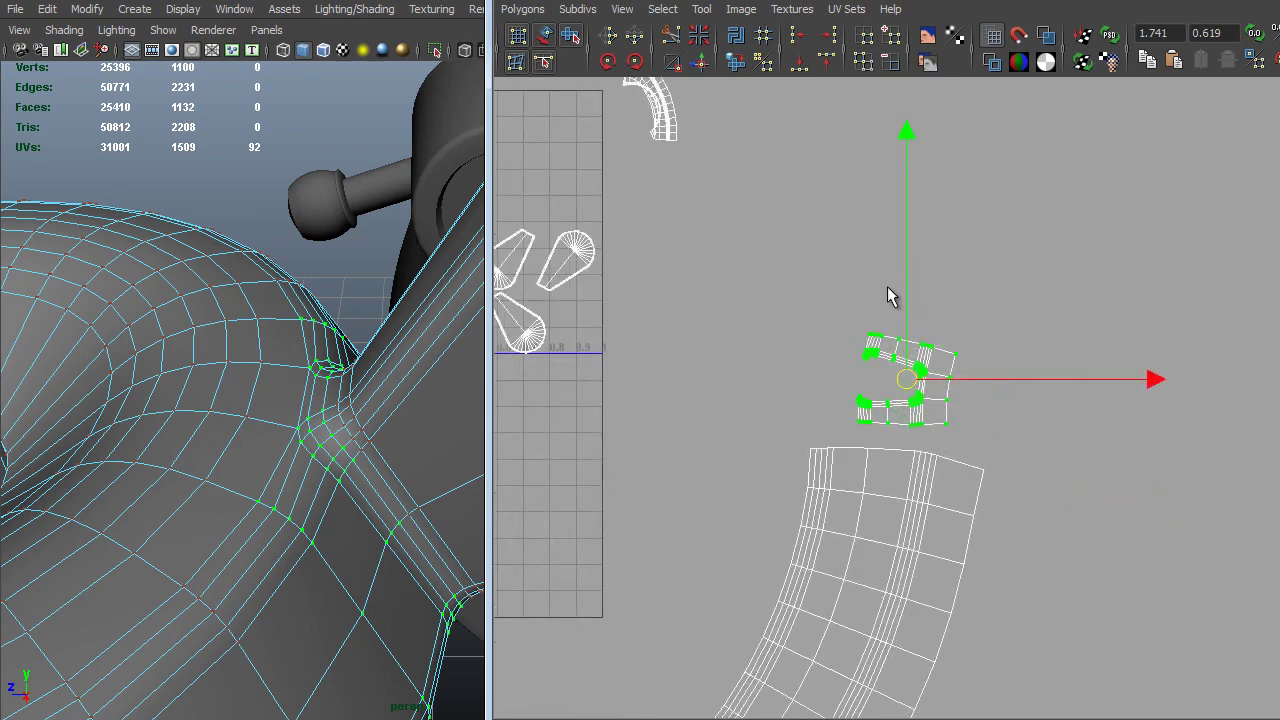
Scale the lower notch shell up to match the lower section's width and place it directly above that section.
key(r)
middle_drag(799, 294, 975, 186)
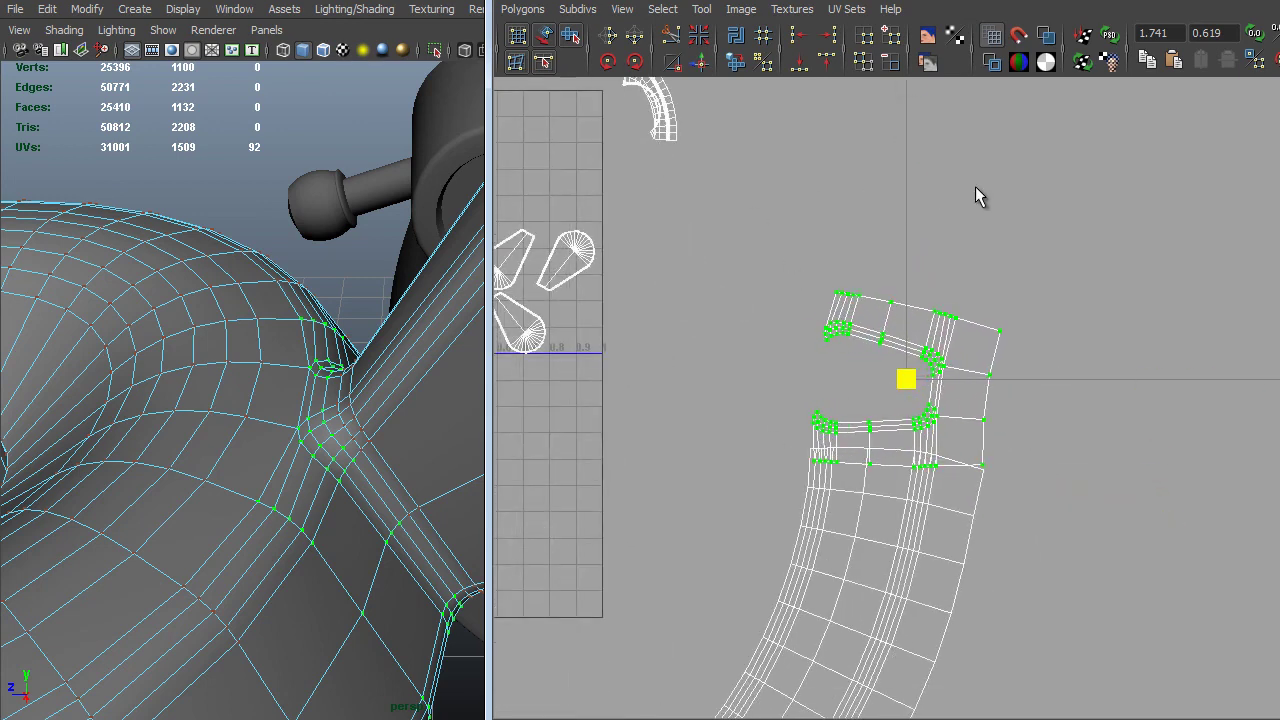
key(w)
middle_drag(863, 529, 860, 506)
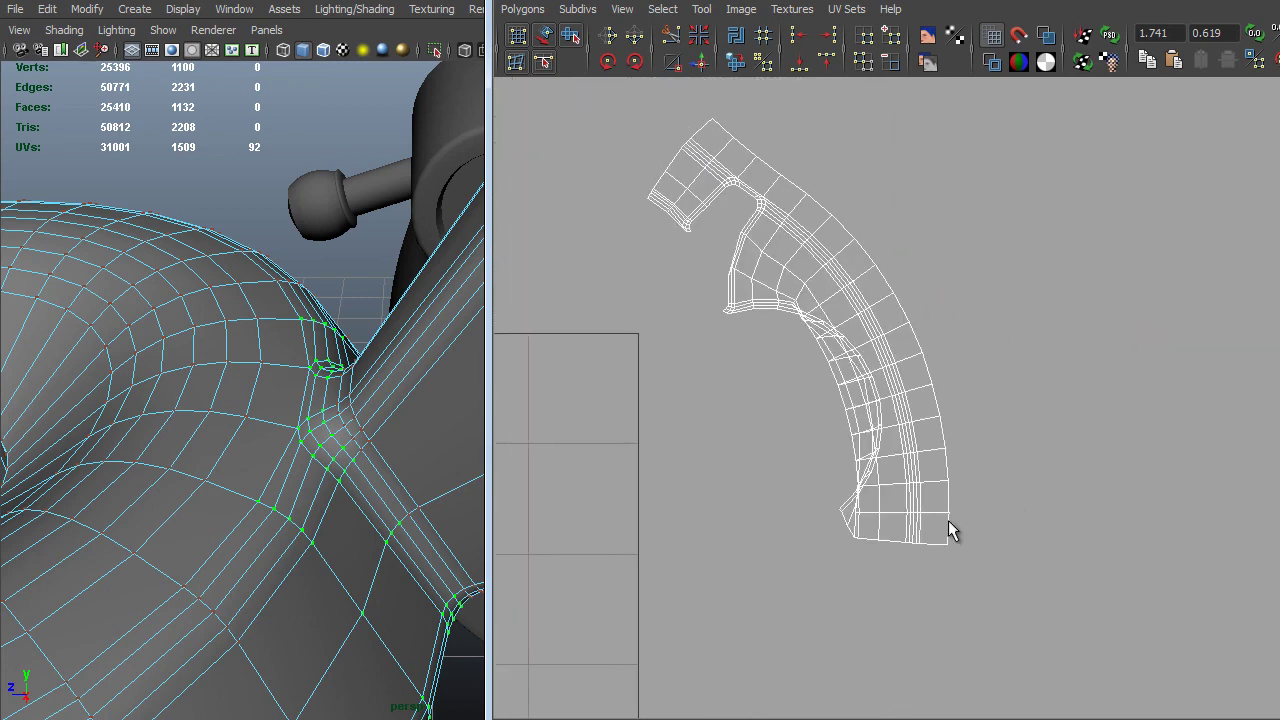
Select the UV shell of the long section between the two notches and unfold it with the Smooth UV tool.
right_drag(948, 520, 1003, 515)
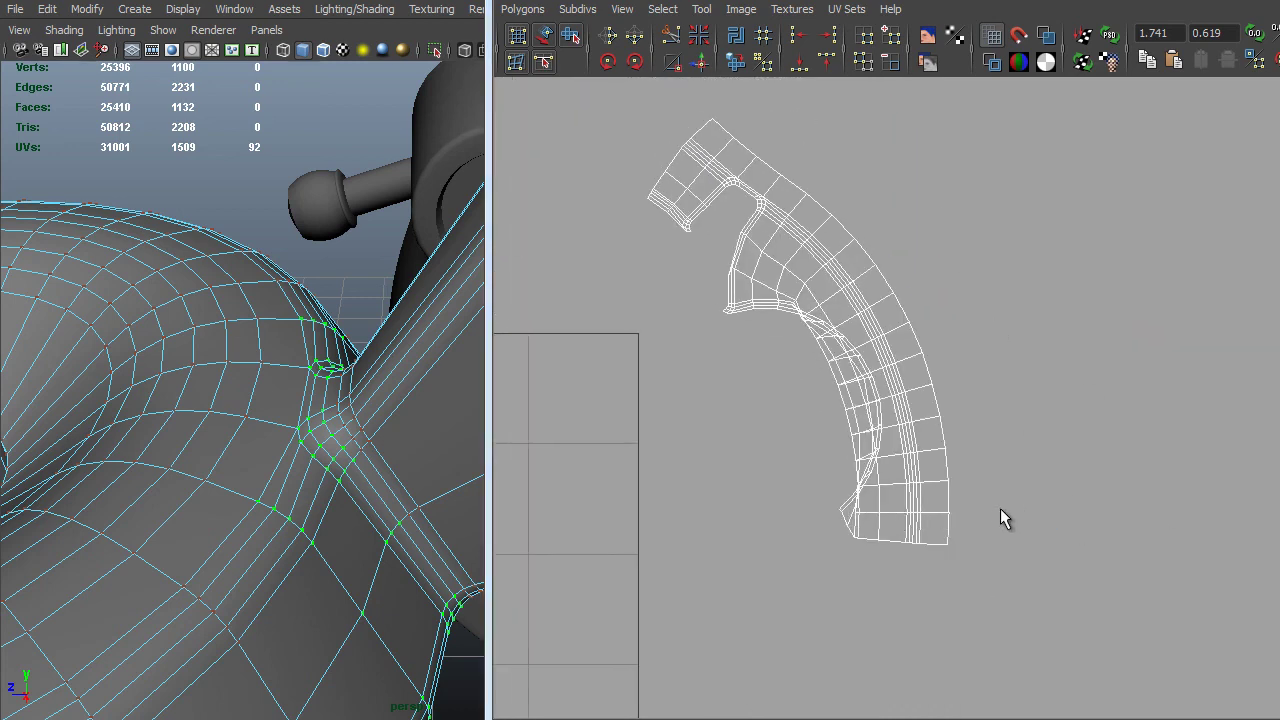
drag(960, 528, 900, 552)
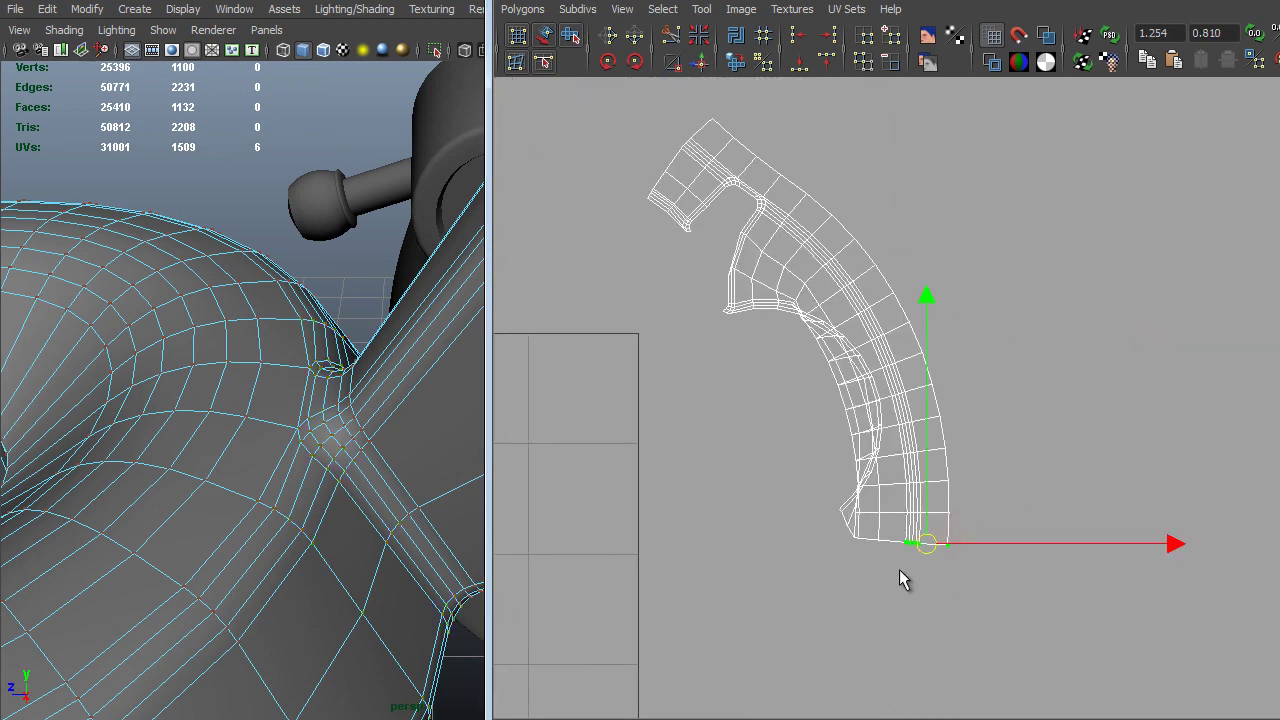
right_drag(845, 533, 945, 670)
shift+right_drag(837, 477, 836, 520)
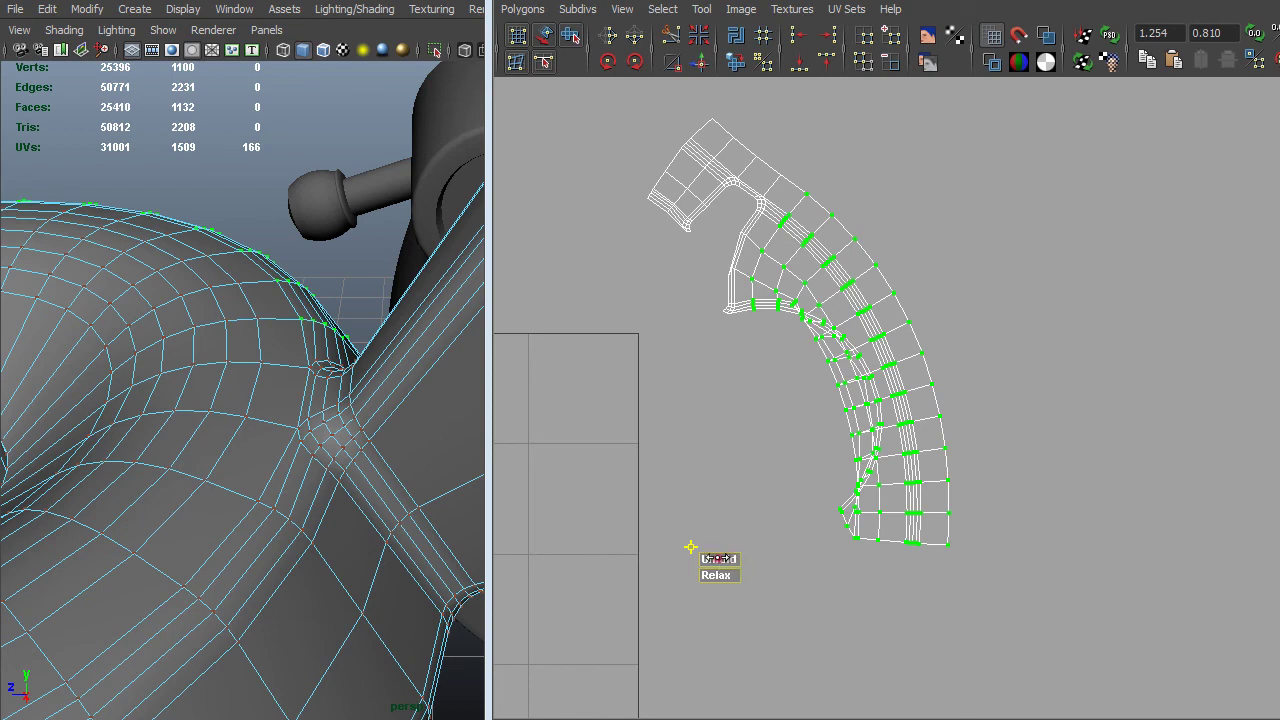
drag(718, 558, 719, 558)
alt+right_drag(719, 556, 448, 90)
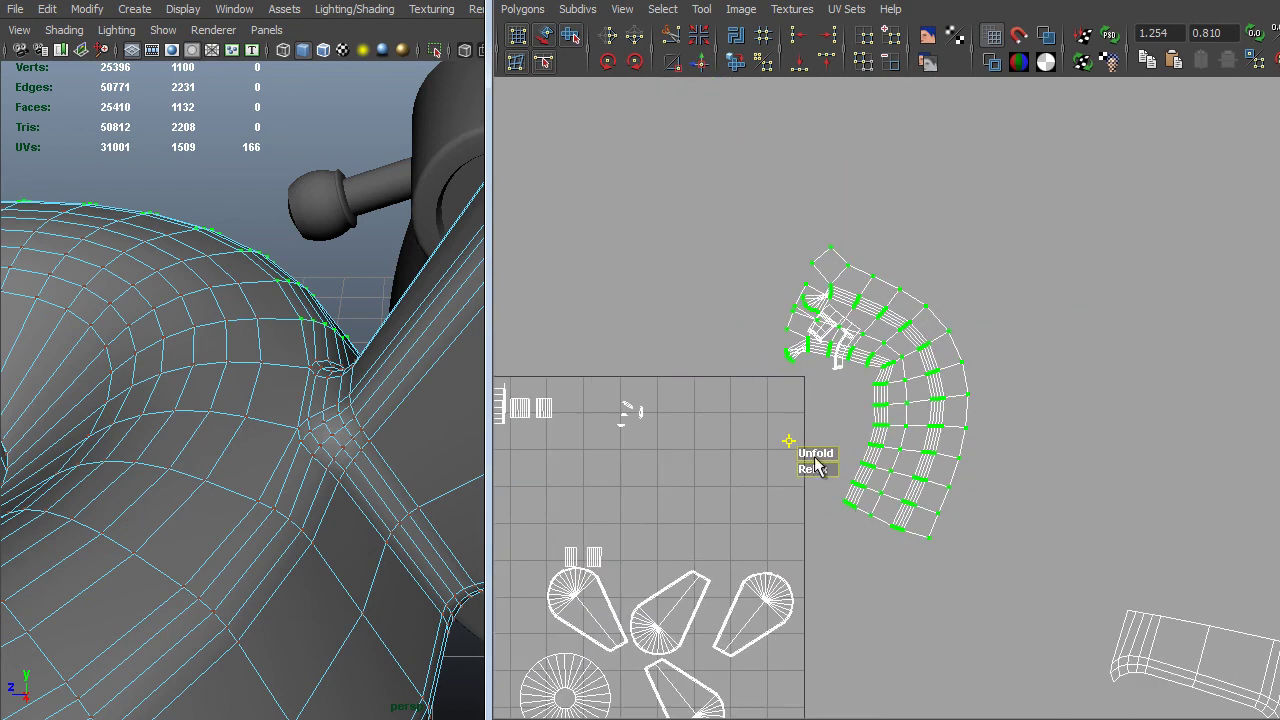
drag(815, 465, 1249, 277)
scroll(852, 344, up, 3)
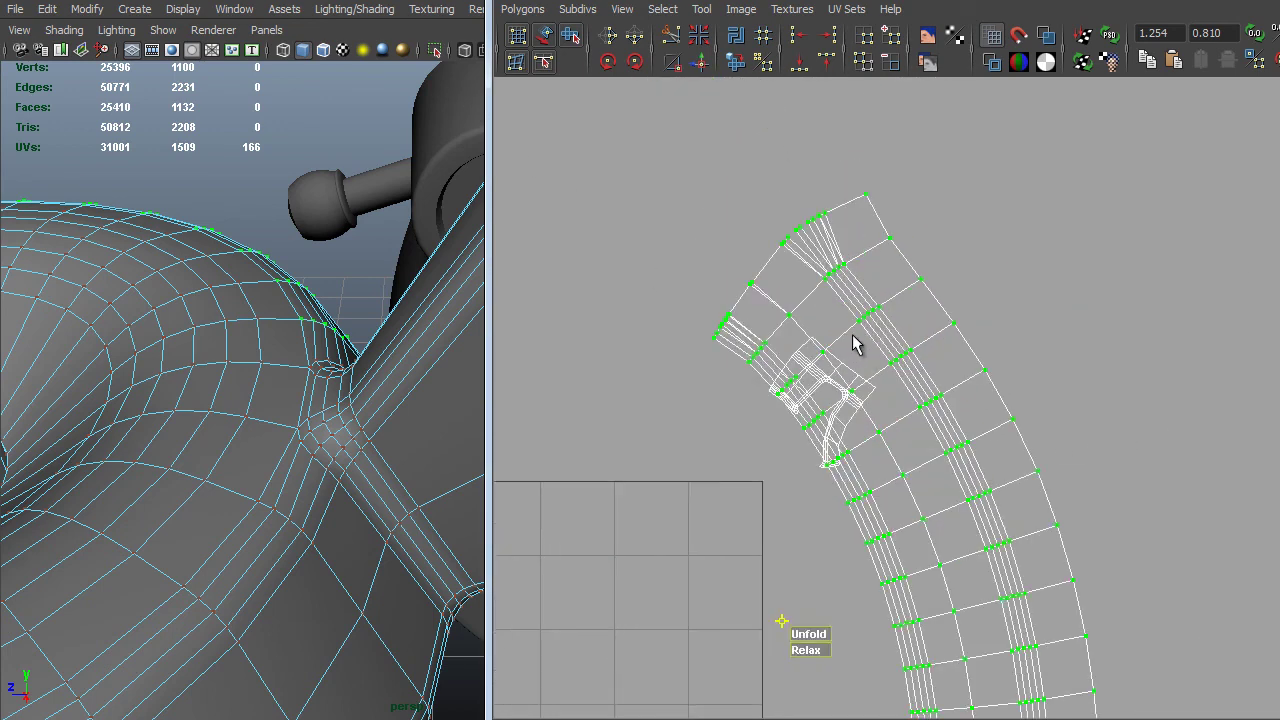
alt+middle_drag(852, 344, 880, 326)
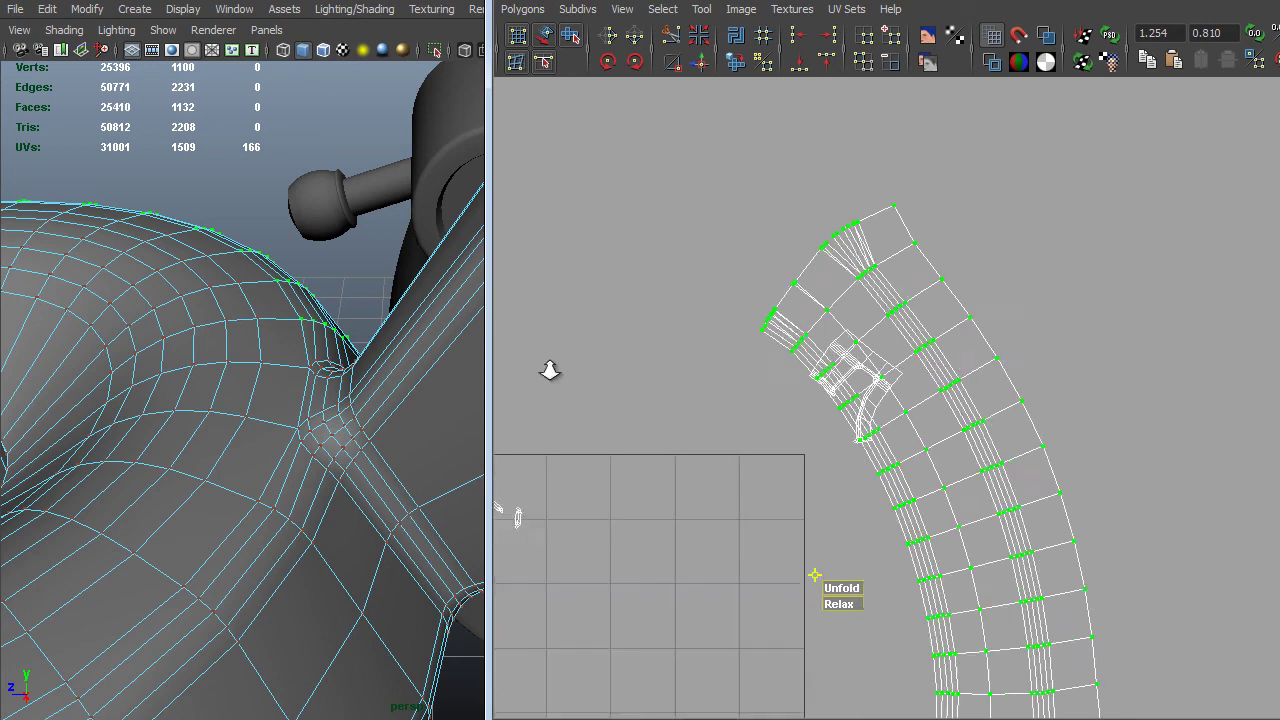
Select the split edges at the upper end of the middle section's shell and apply Move and Sew UVs.
scroll(963, 328, up, 3)
right_drag(963, 328, 986, 282)
drag(986, 283, 909, 352)
alt+right_drag(806, 457, 974, 382)
alt+right_drag(974, 382, 1075, 263)
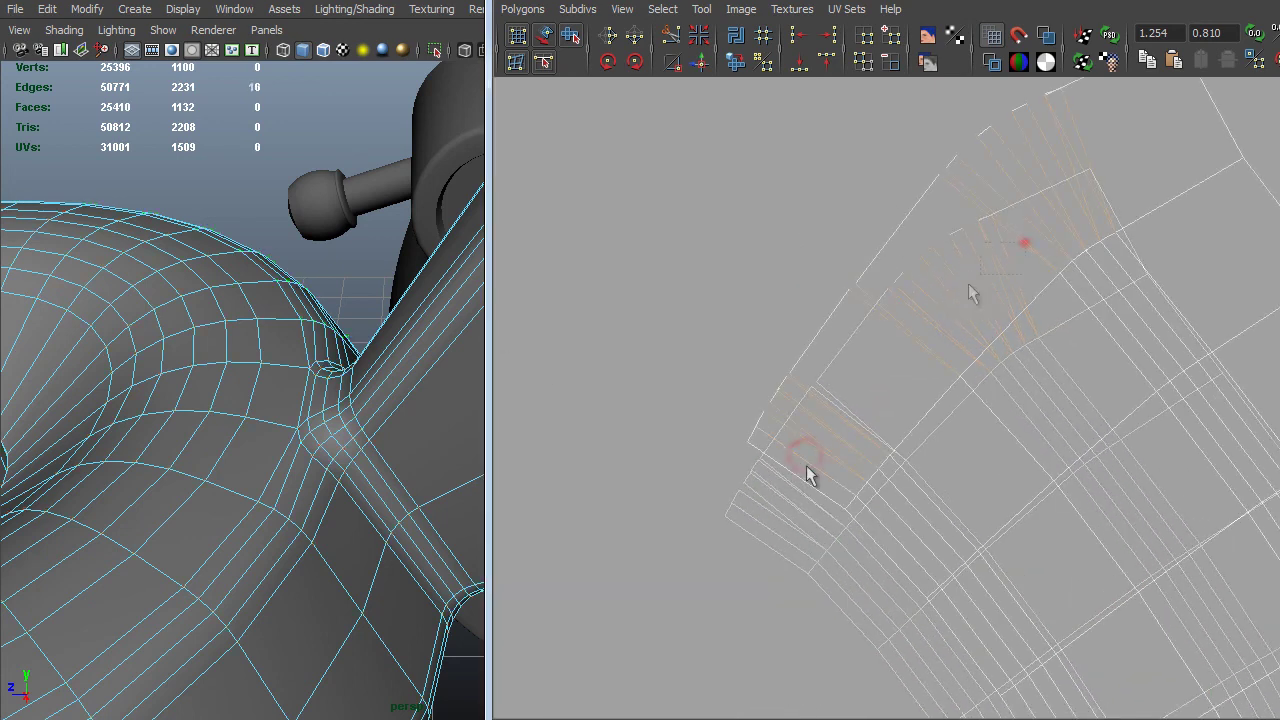
shift+right_drag(806, 470, 670, 167)
Select all UVs of the sewn middle section's shell and unfold it again.
right_drag(1025, 401, 1100, 403)
drag(1110, 133, 843, 538)
shift+right_drag(940, 378, 940, 424)
alt+right_drag(938, 426, 833, 492)
drag(843, 484, 845, 484)
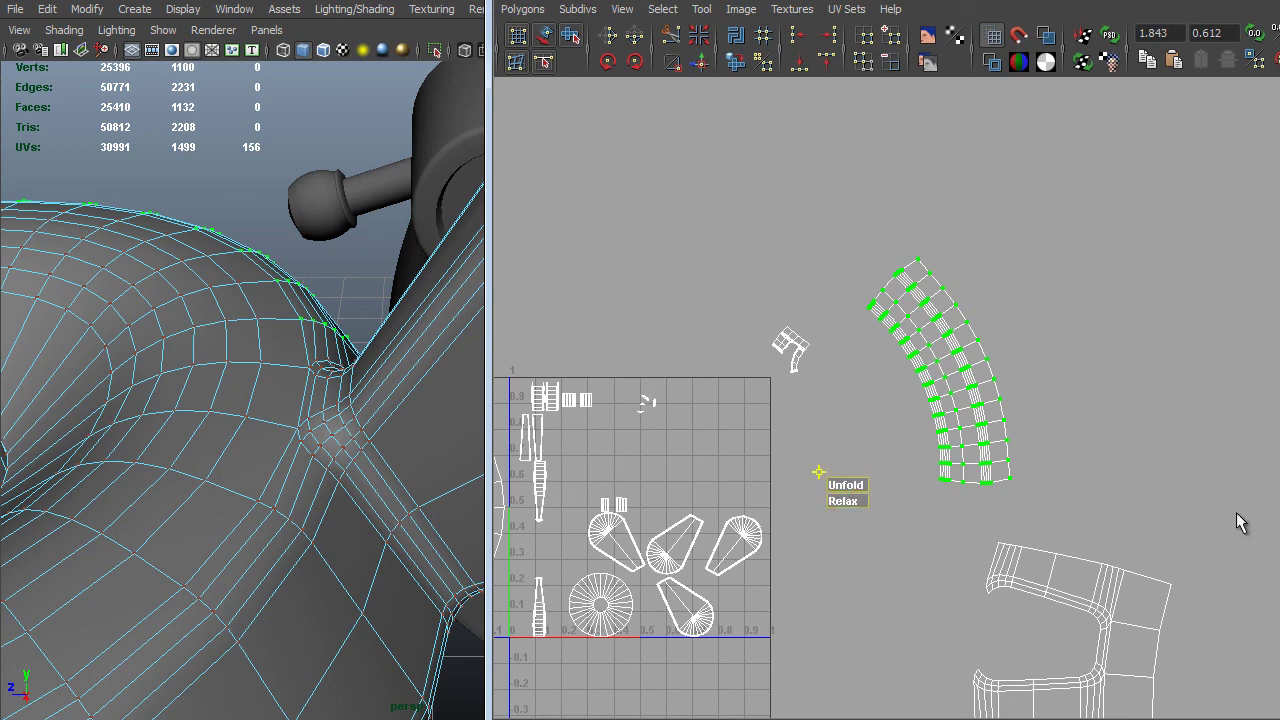
Scale the middle section's shell to match the lower notch shell's width and place it directly above that shell.
key(w)
alt+middle_drag(974, 645, 753, 501)
middle_drag(860, 457, 983, 456)
key(r)
middle_drag(867, 557, 1050, 462)
alt+right_drag(995, 470, 894, 478)
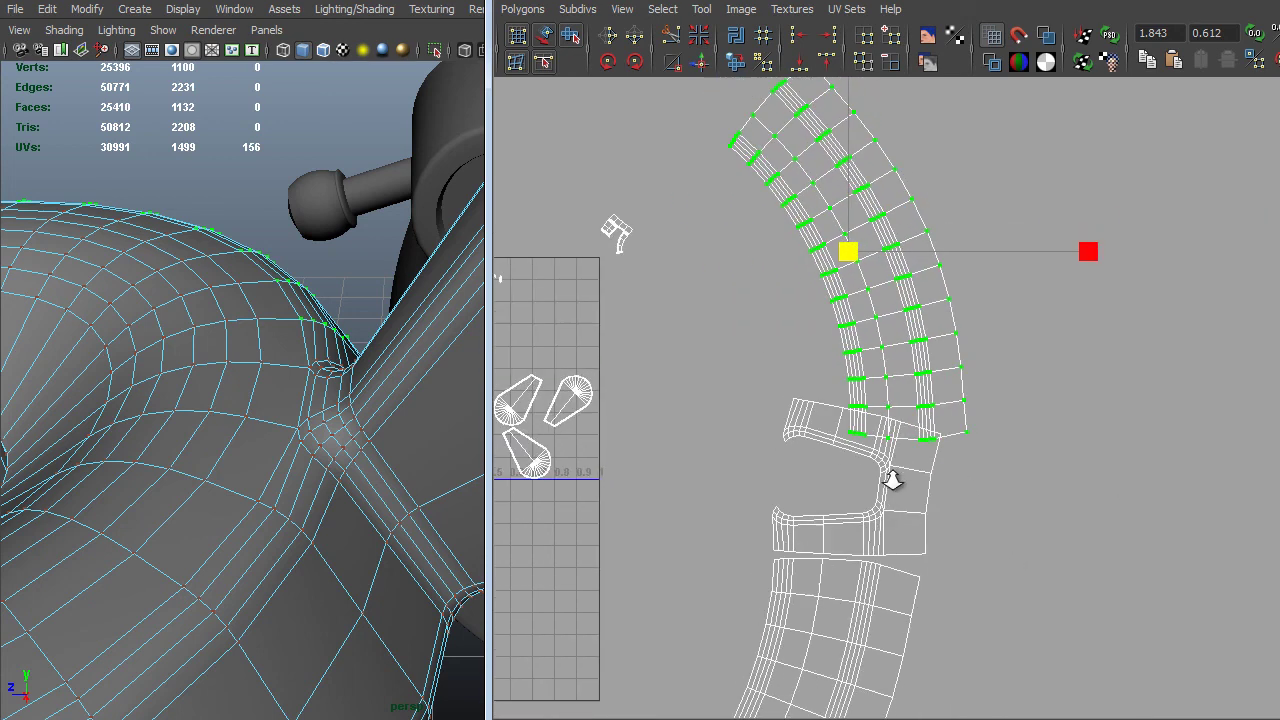
alt+middle_drag(894, 478, 903, 506)
middle_drag(940, 607, 900, 580)
key(w)
middle_drag(900, 571, 896, 561)
Select the UV shell of the remaining upper notch section and unfold it with the Smooth UV tool.
alt+middle_drag(820, 284, 894, 346)
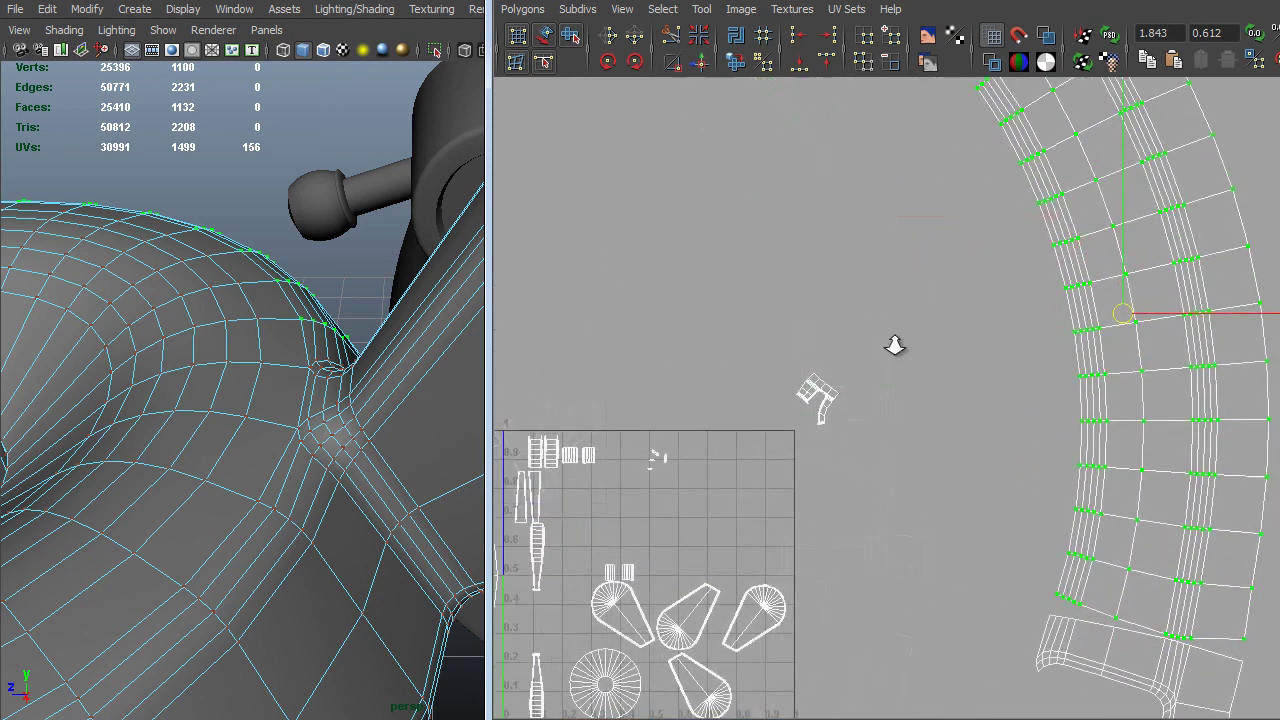
alt+right_drag(762, 352, 875, 371)
drag(849, 289, 720, 468)
shift+right_drag(754, 438, 745, 476)
scroll(623, 400, down, 3)
drag(775, 443, 941, 428)
Sew the split edges at the outer end of the upper notch section and unfold its shell again.
alt+right_drag(774, 366, 1205, 587)
alt+middle_drag(802, 422, 1158, 437)
alt+right_drag(598, 314, 823, 409)
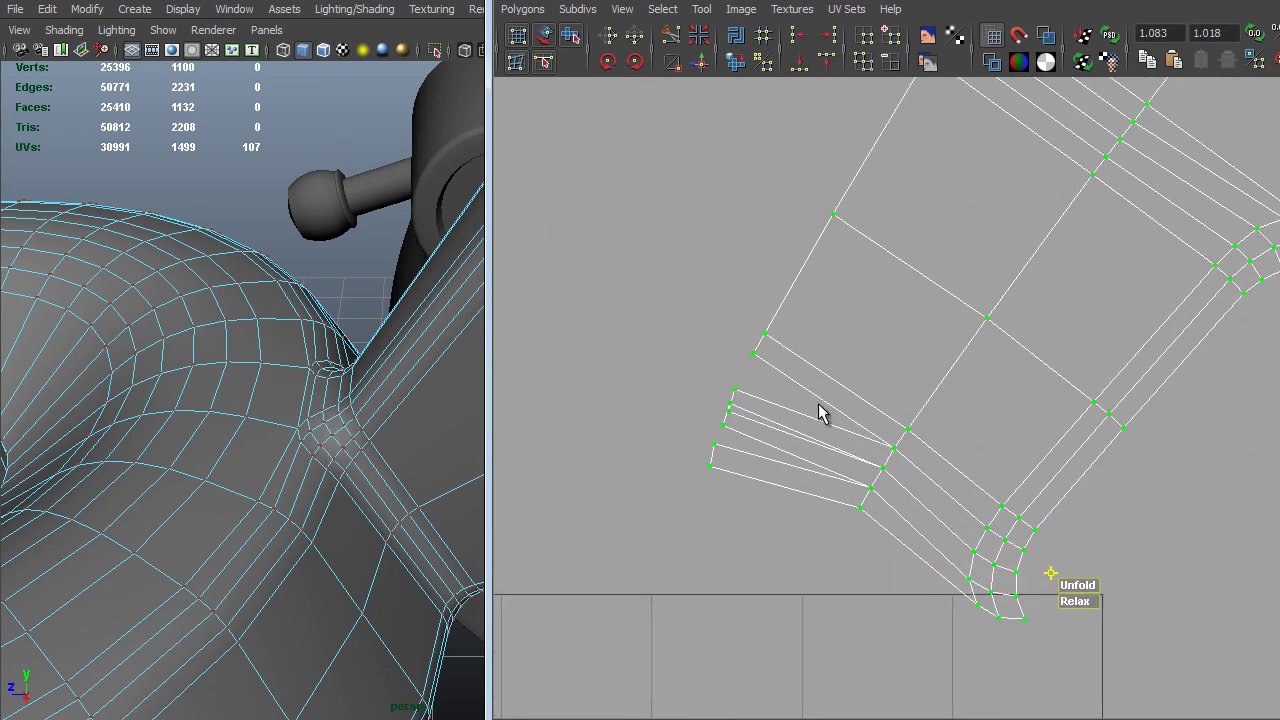
right_click(824, 404)
drag(819, 394, 800, 477)
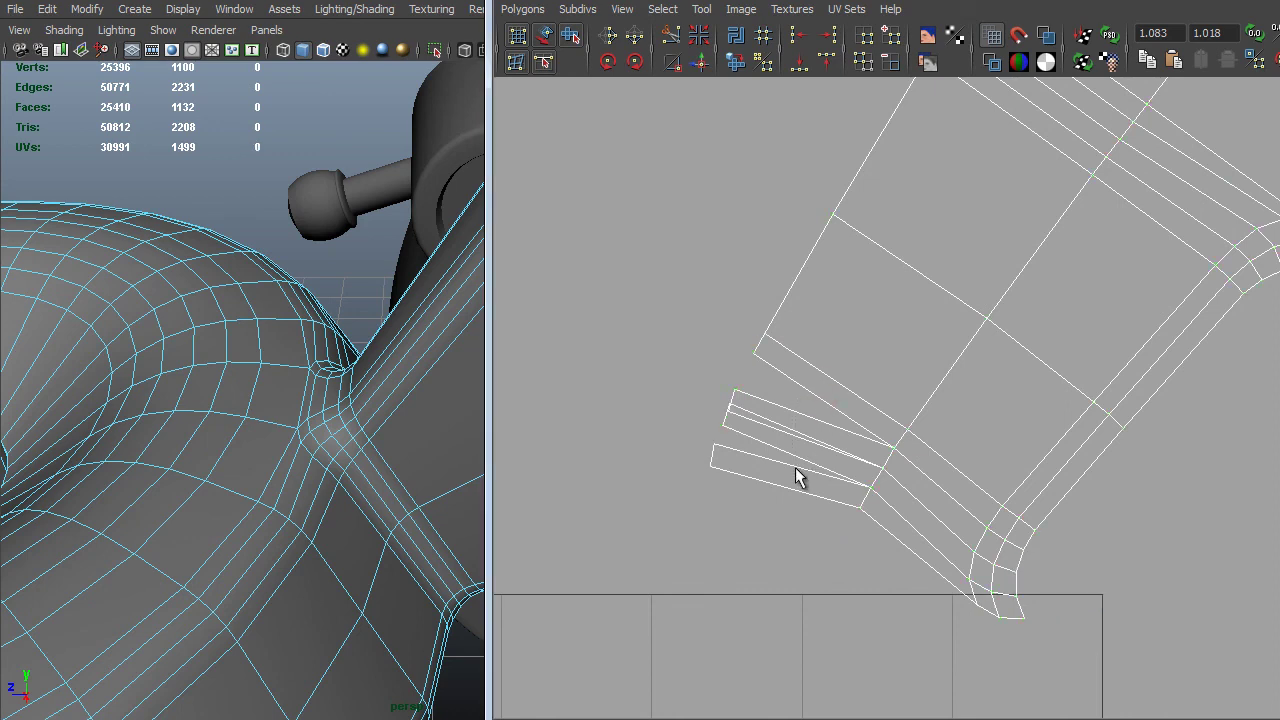
alt+right_drag(800, 477, 674, 417)
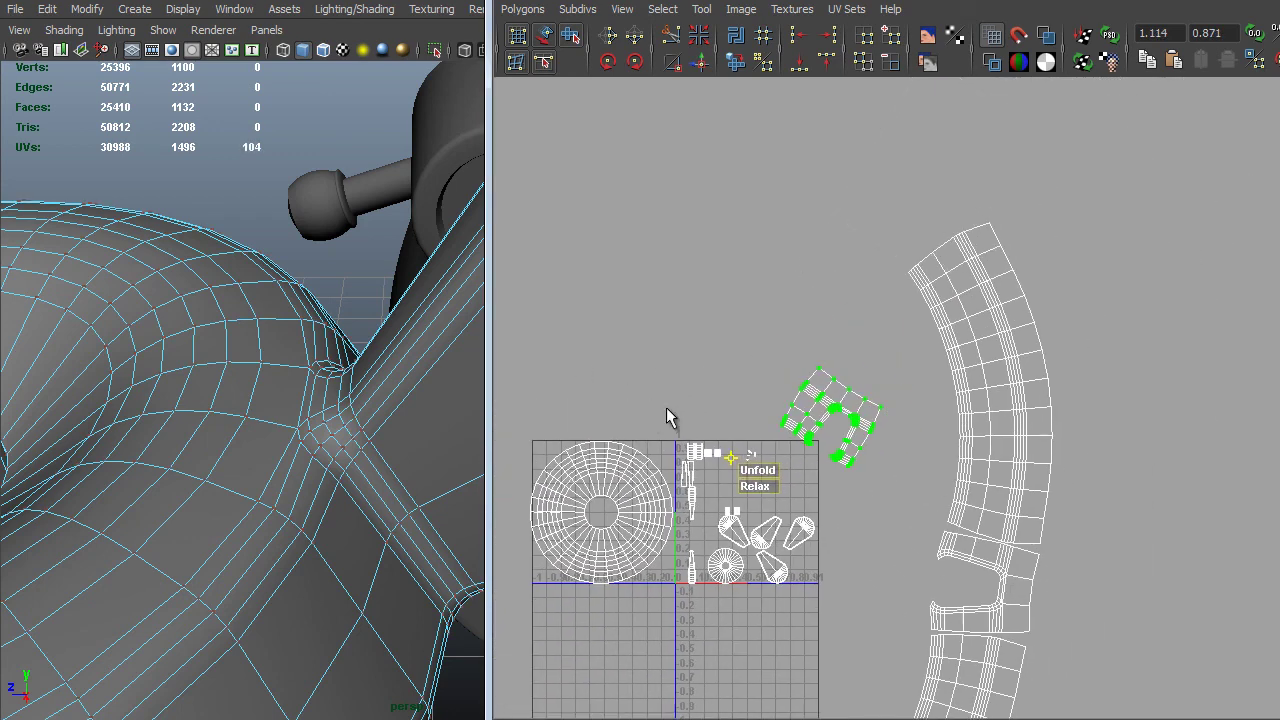
Move, rotate and scale the upper notch section's shell to match the middle section's width and sit directly above it.
key(w)
middle_drag(877, 563, 920, 309)
alt+right_drag(920, 309, 948, 419)
key(r)
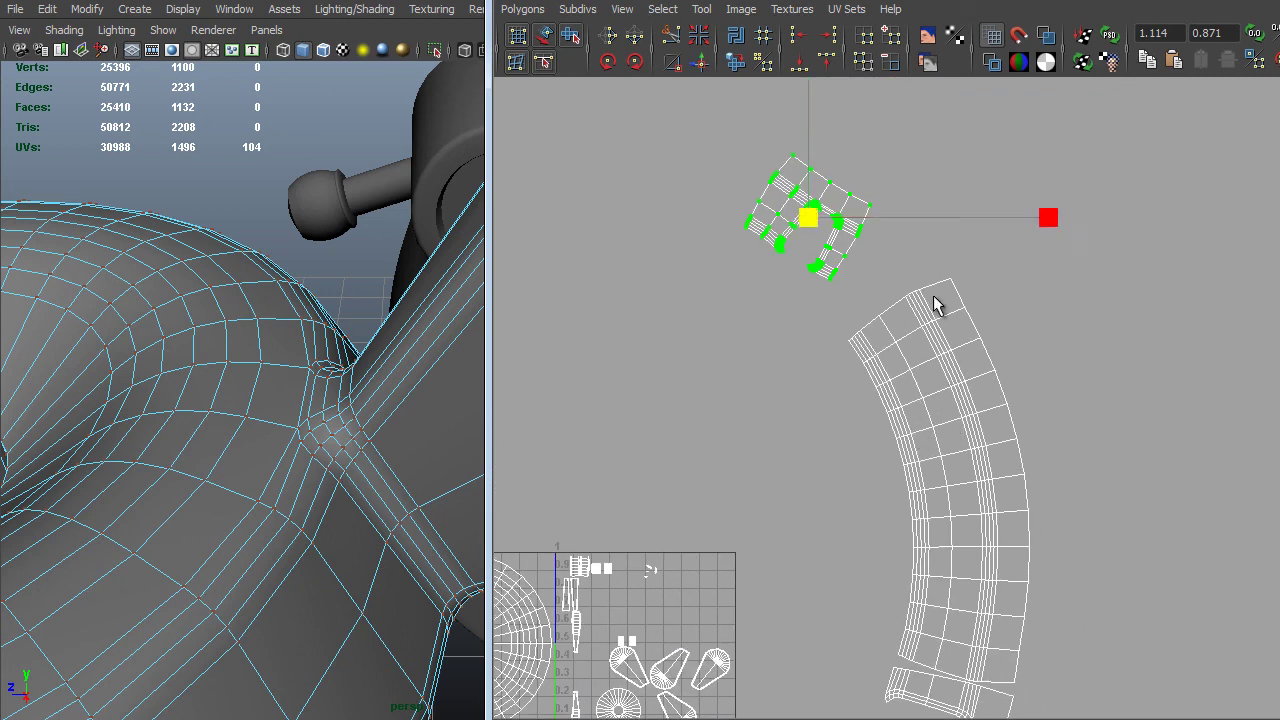
key(e)
middle_drag(1102, 200, 1162, 318)
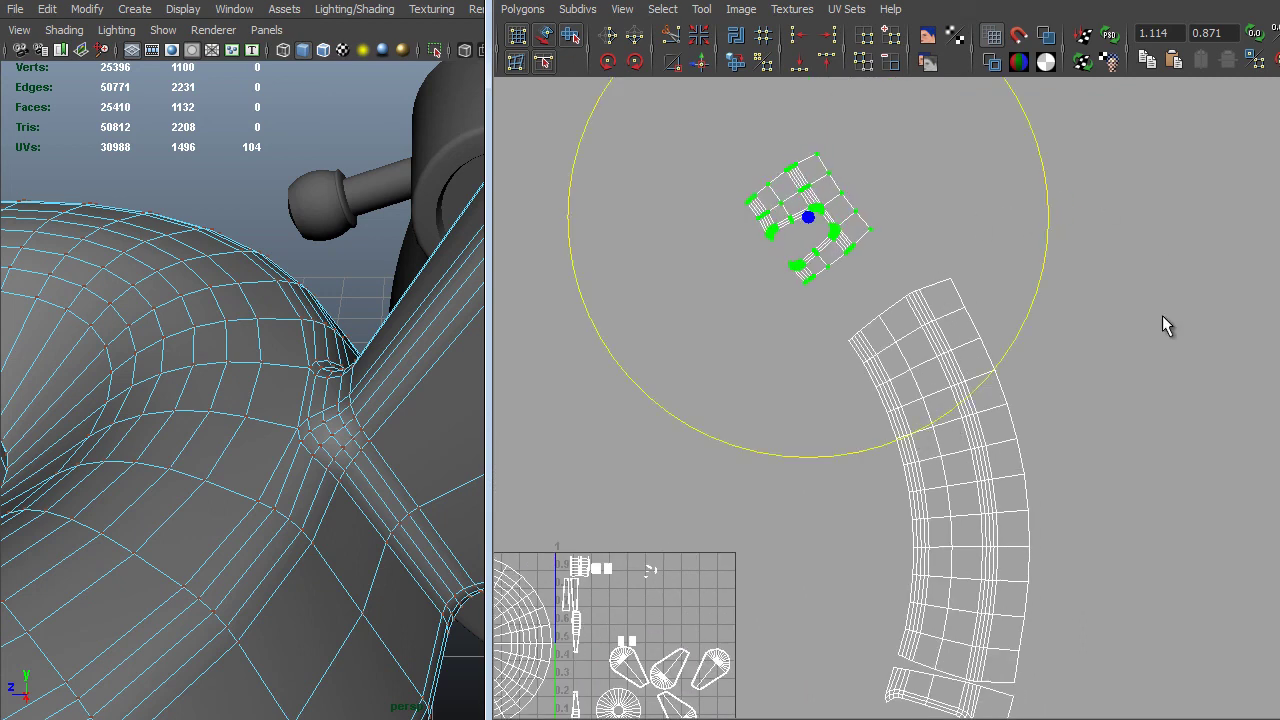
key(r)
middle_drag(922, 418, 974, 449)
key(w)
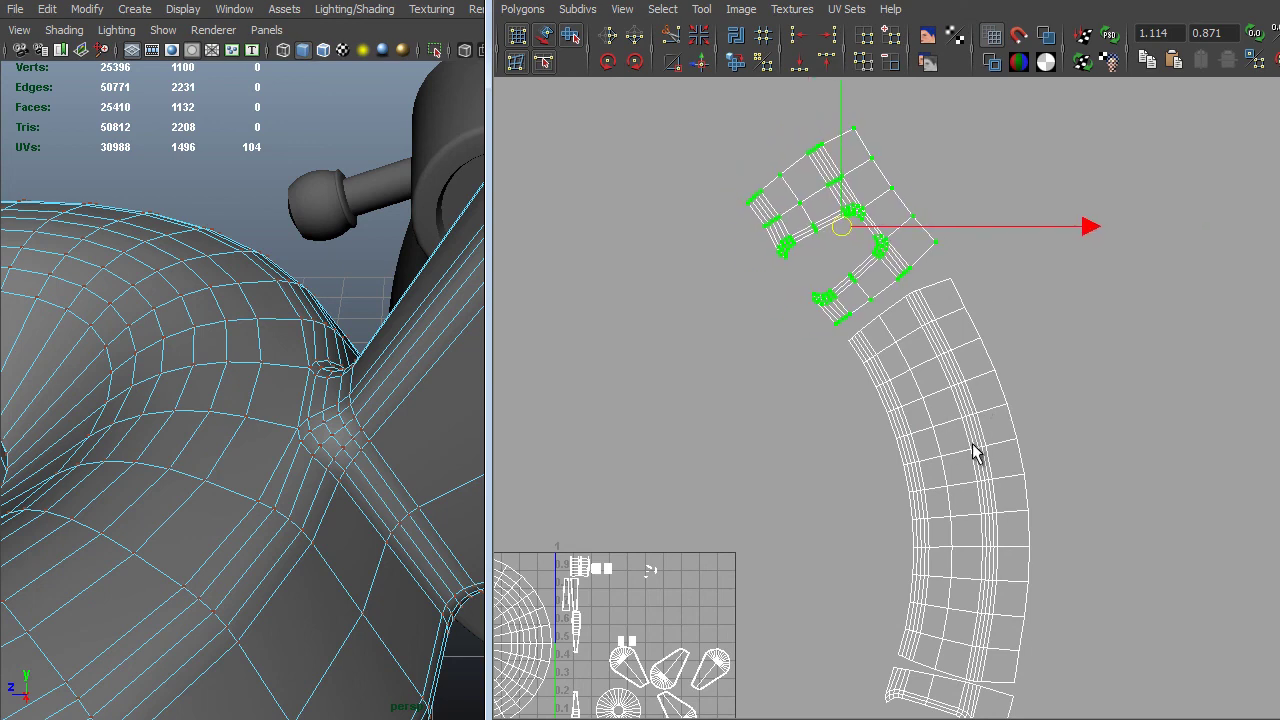
Select the split edges along both gaps between the three arc sections and move and sew them into one shell.
alt+right_drag(974, 449, 931, 366)
right_drag(892, 305, 895, 262)
drag(910, 239, 837, 334)
scroll(923, 407, up, 2)
alt+middle_drag(923, 407, 1077, 270)
scroll(1077, 270, up, 1)
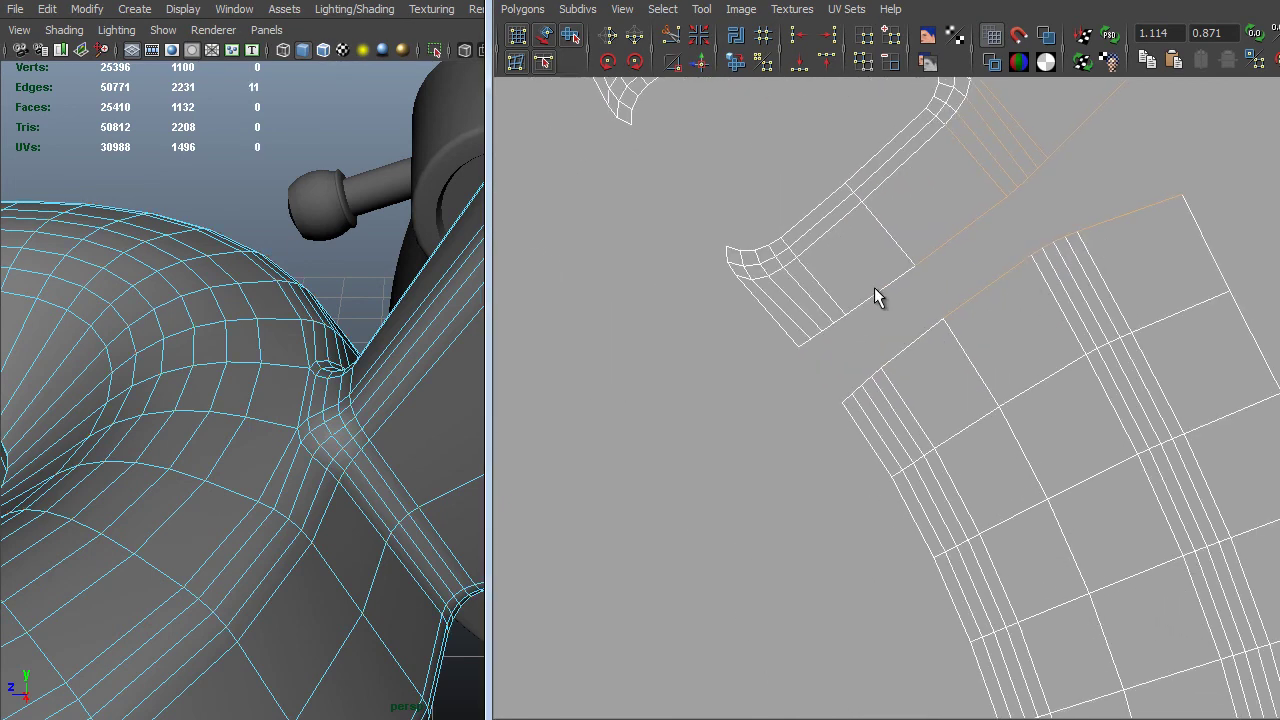
shift+drag(806, 342, 804, 342)
alt+middle_drag(972, 446, 813, 134)
alt+middle_drag(807, 694, 806, 294)
alt+right_drag(806, 294, 997, 365)
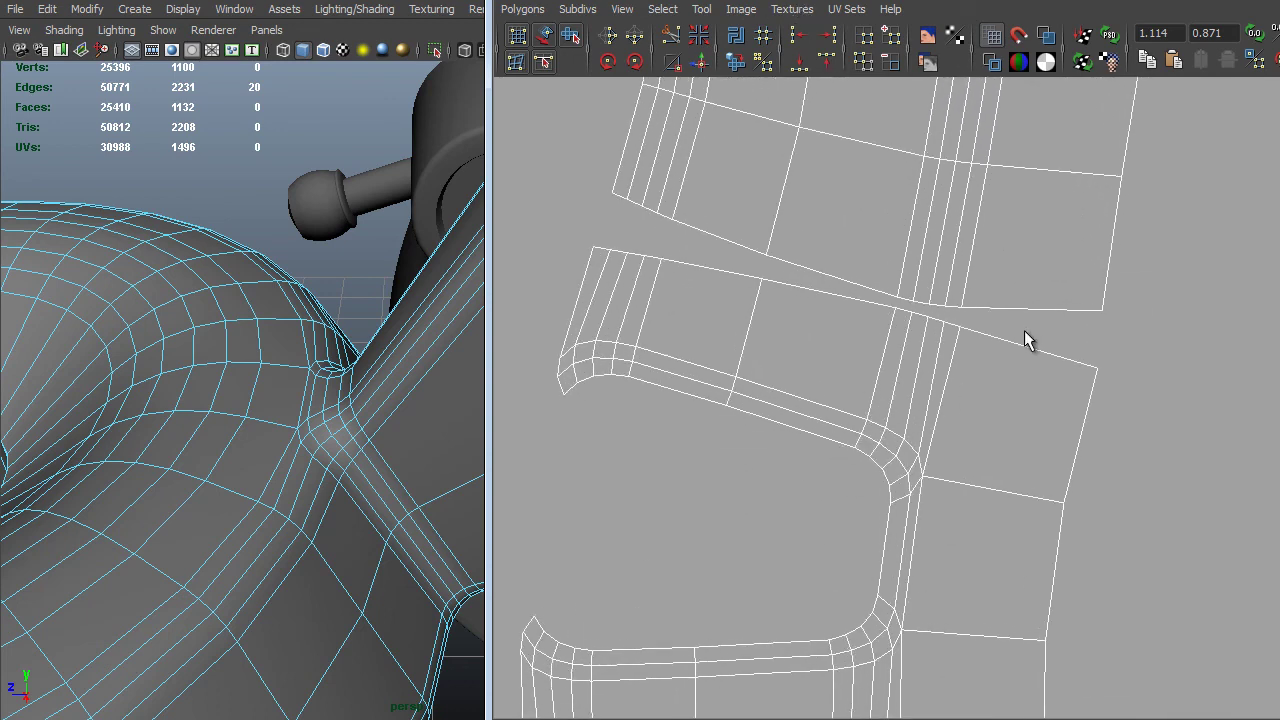
shift+drag(904, 344, 873, 341)
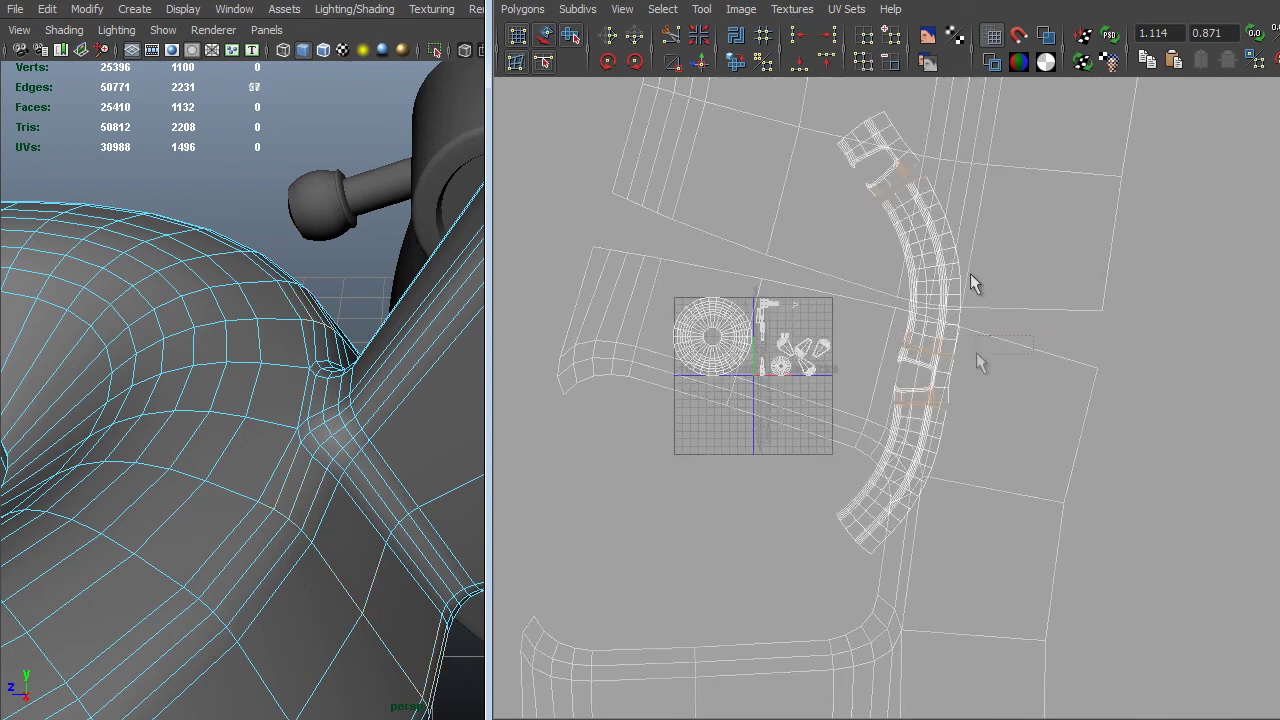
alt+right_drag(976, 352, 1102, 448)
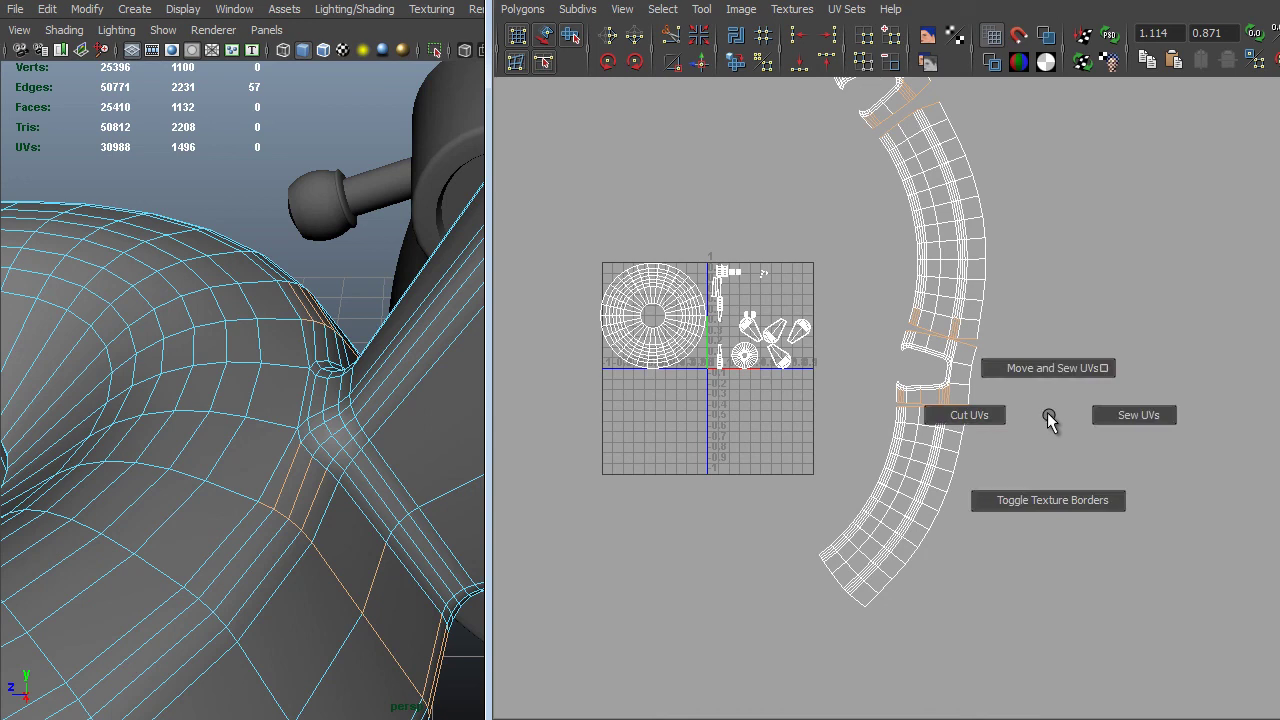
shift+right_drag(1047, 363, 1047, 363)
scroll(774, 239, down, 3)
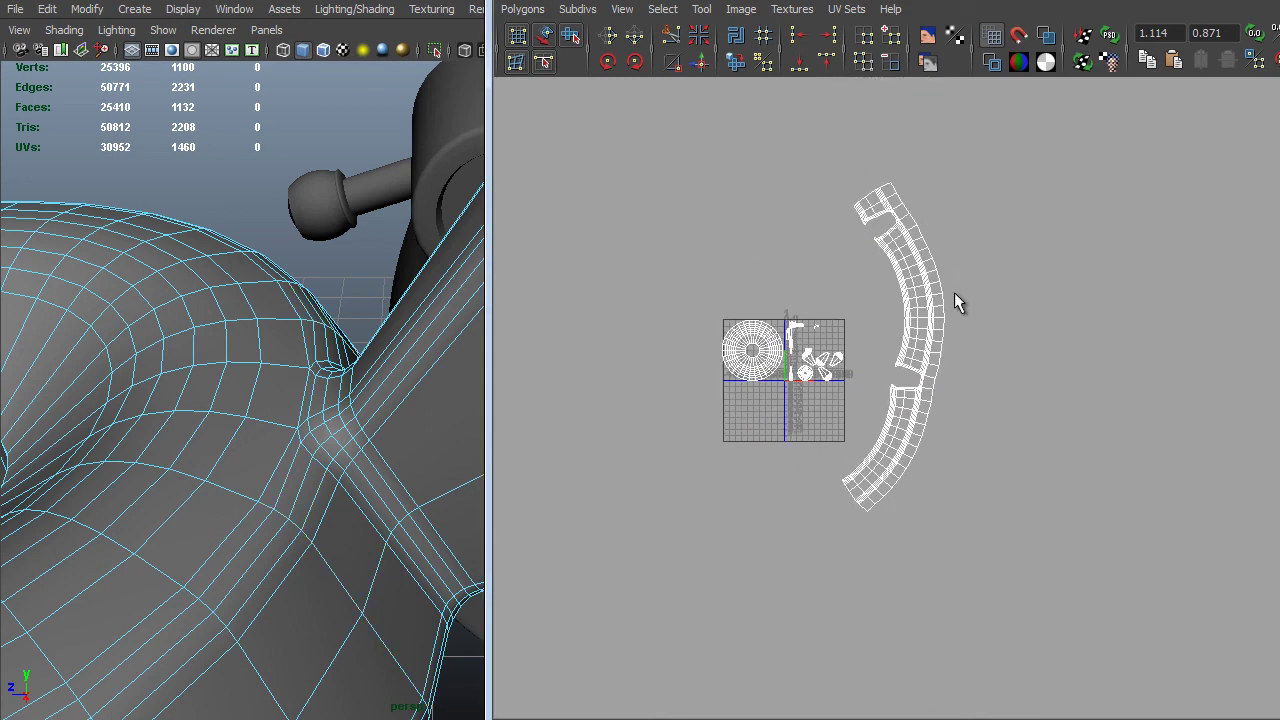
Select all UVs of the joined arc shell and unfold it with the Smooth UV tool.
right_drag(954, 292, 1005, 295)
drag(979, 266, 931, 309)
right_drag(931, 309, 1001, 450)
shift+right_drag(911, 391, 918, 439)
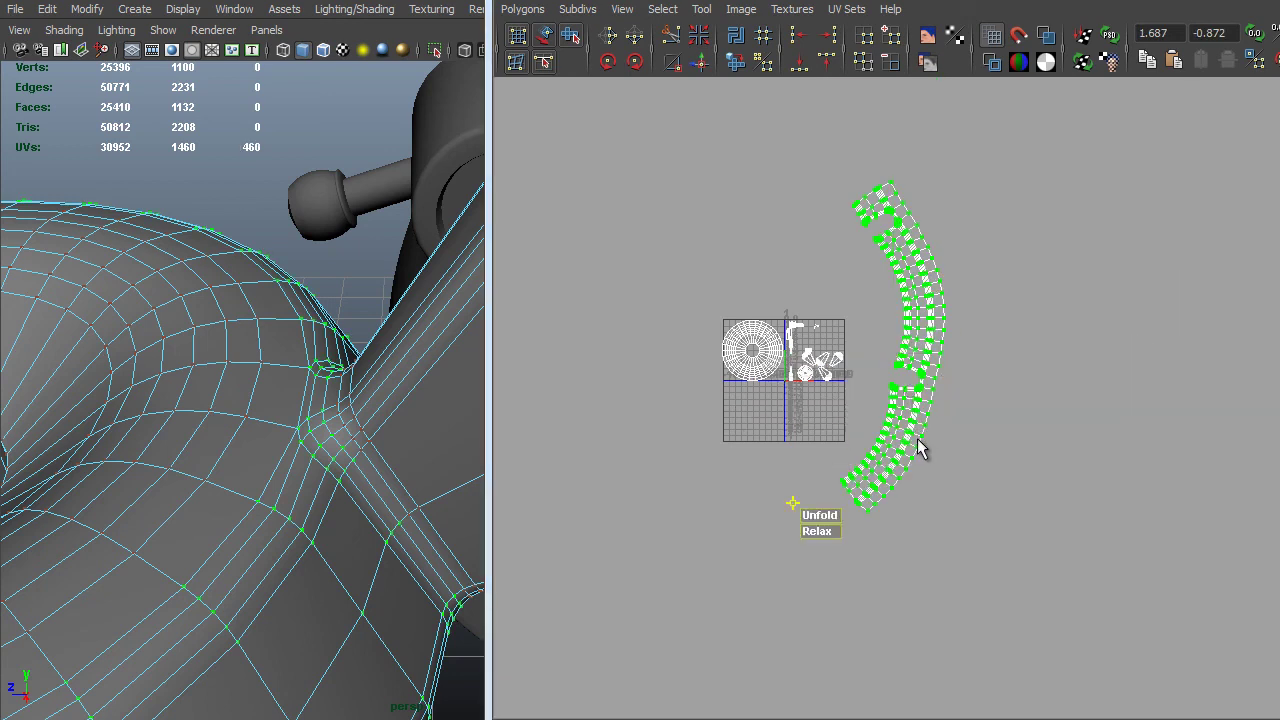
drag(816, 515, 817, 518)
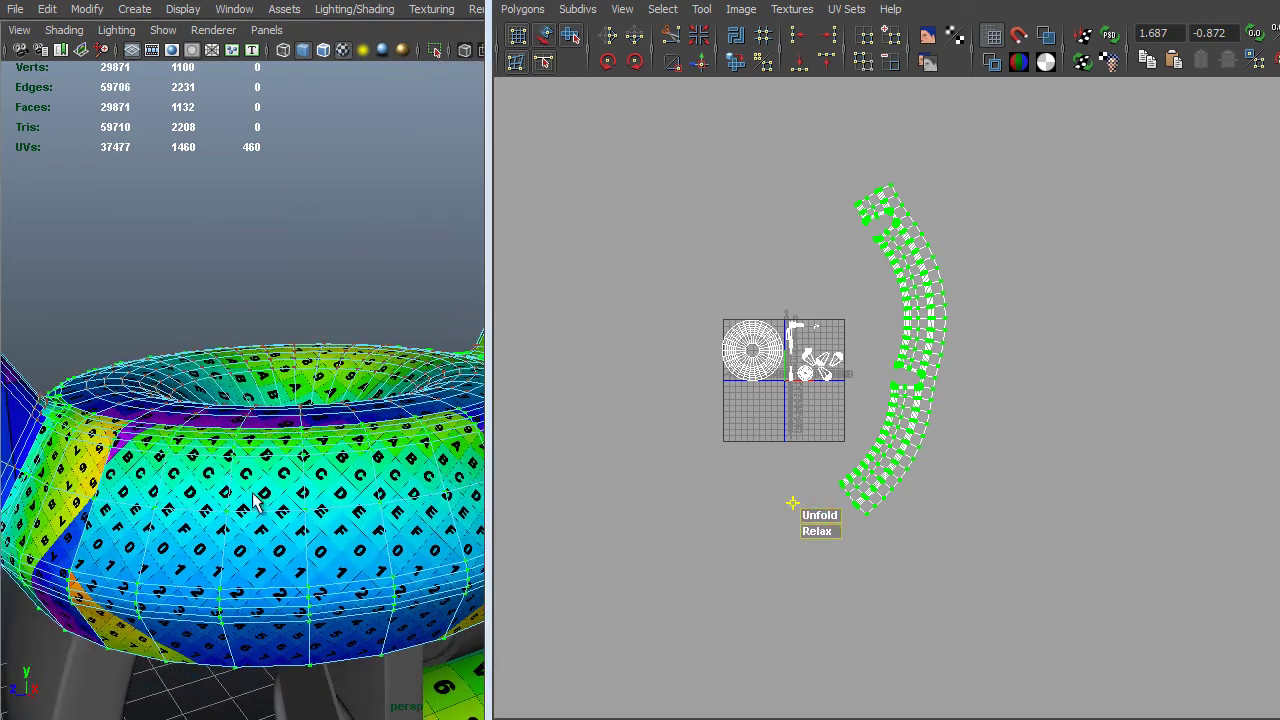
Scale the arc shell down to match the checker density of the adjoining arm and place it left of the large disc shell.
alt+drag(257, 503, 276, 446)
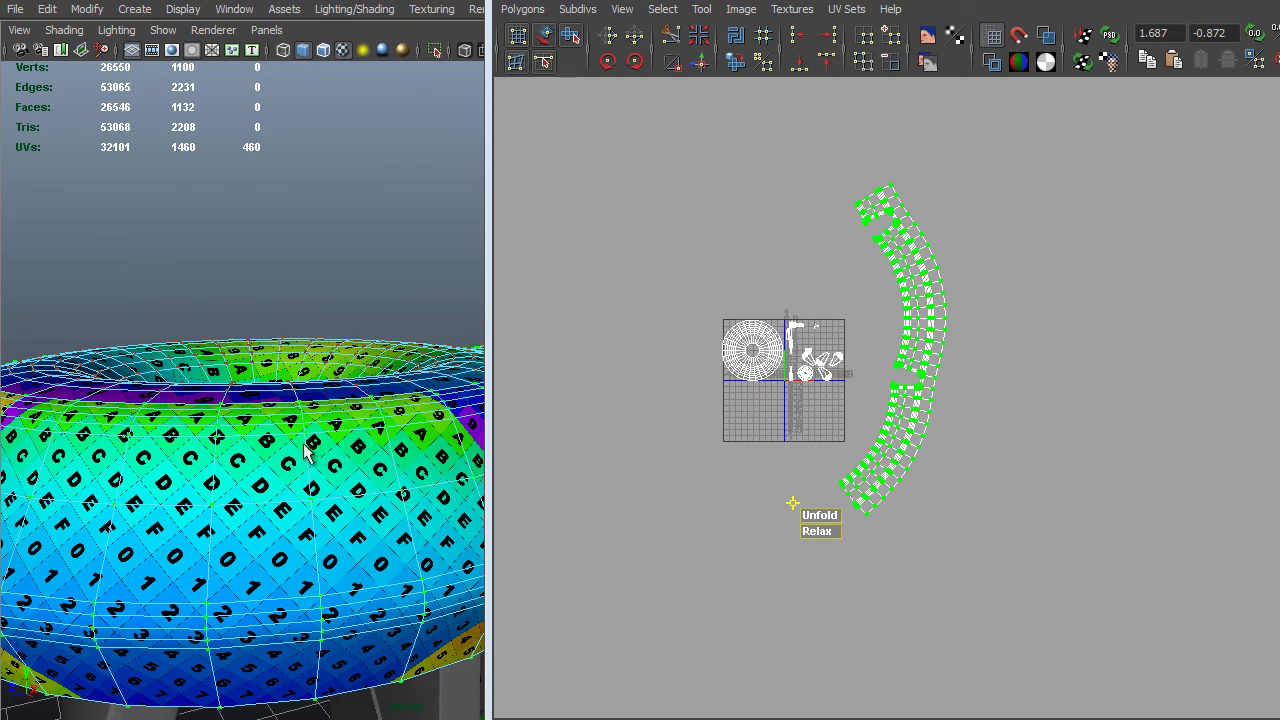
alt+drag(309, 457, 252, 450)
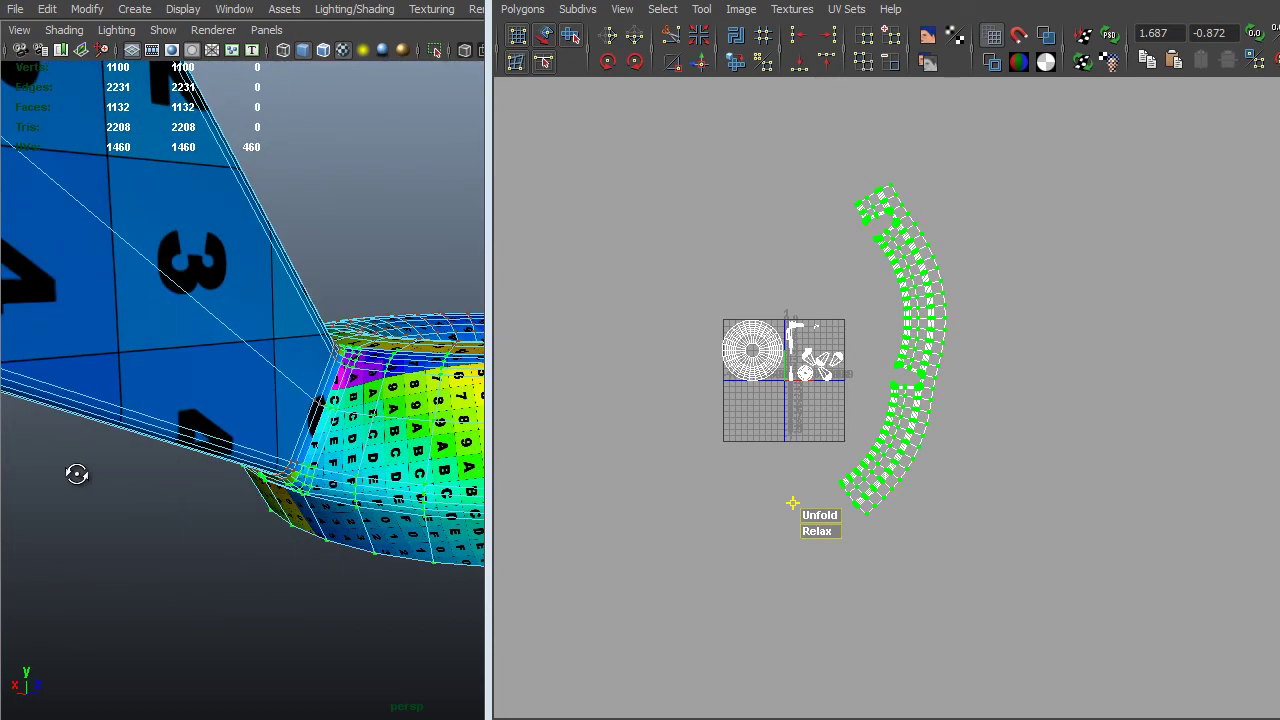
alt+drag(77, 471, 109, 437)
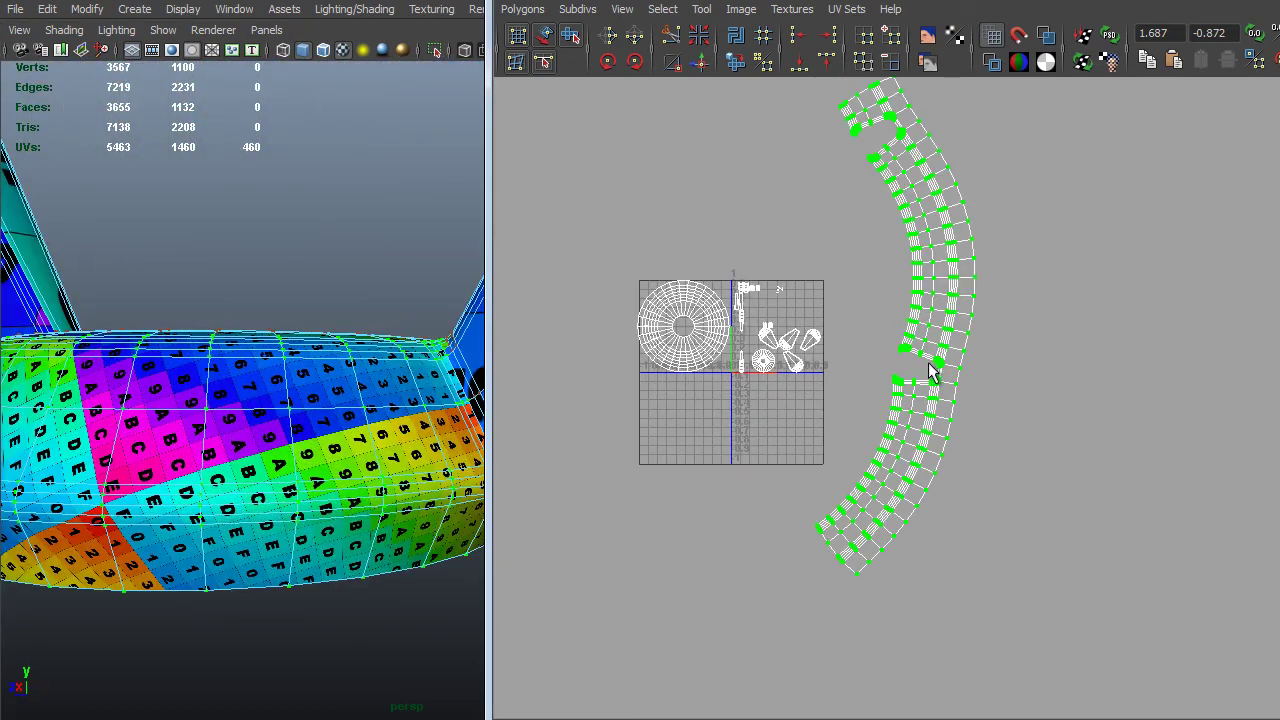
scroll(930, 372, up, 2)
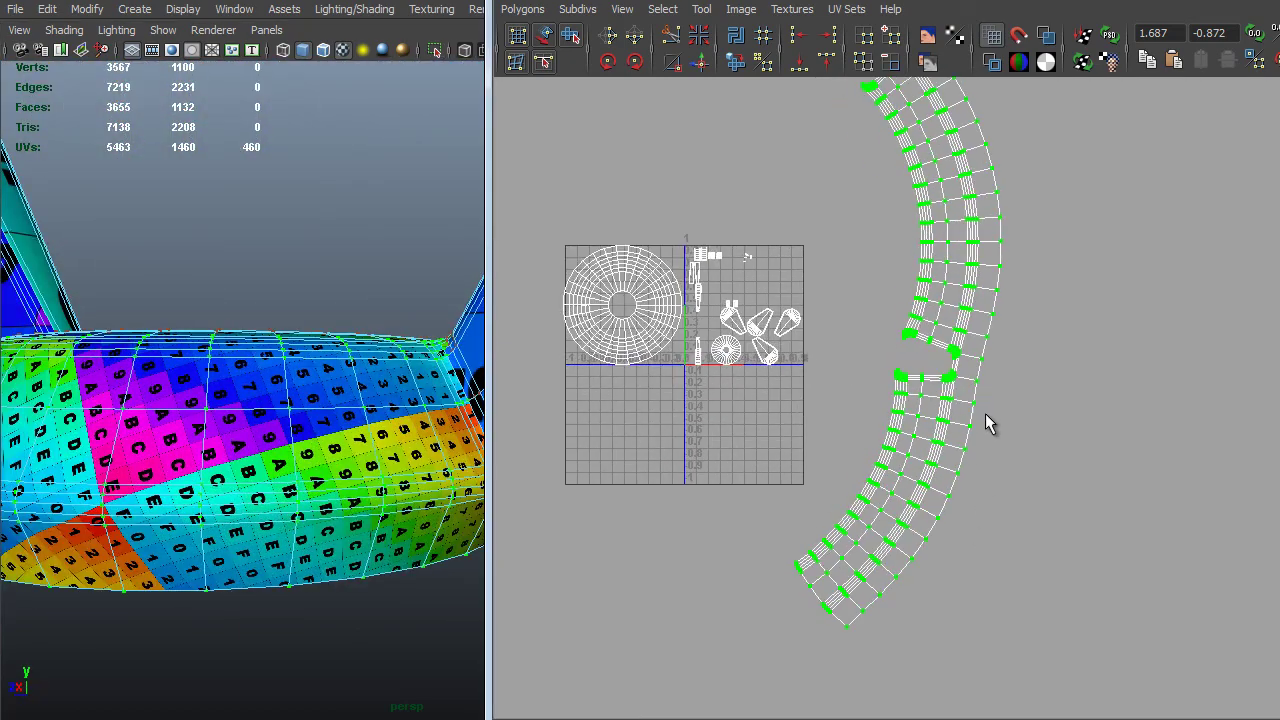
alt+middle_drag(986, 423, 951, 534)
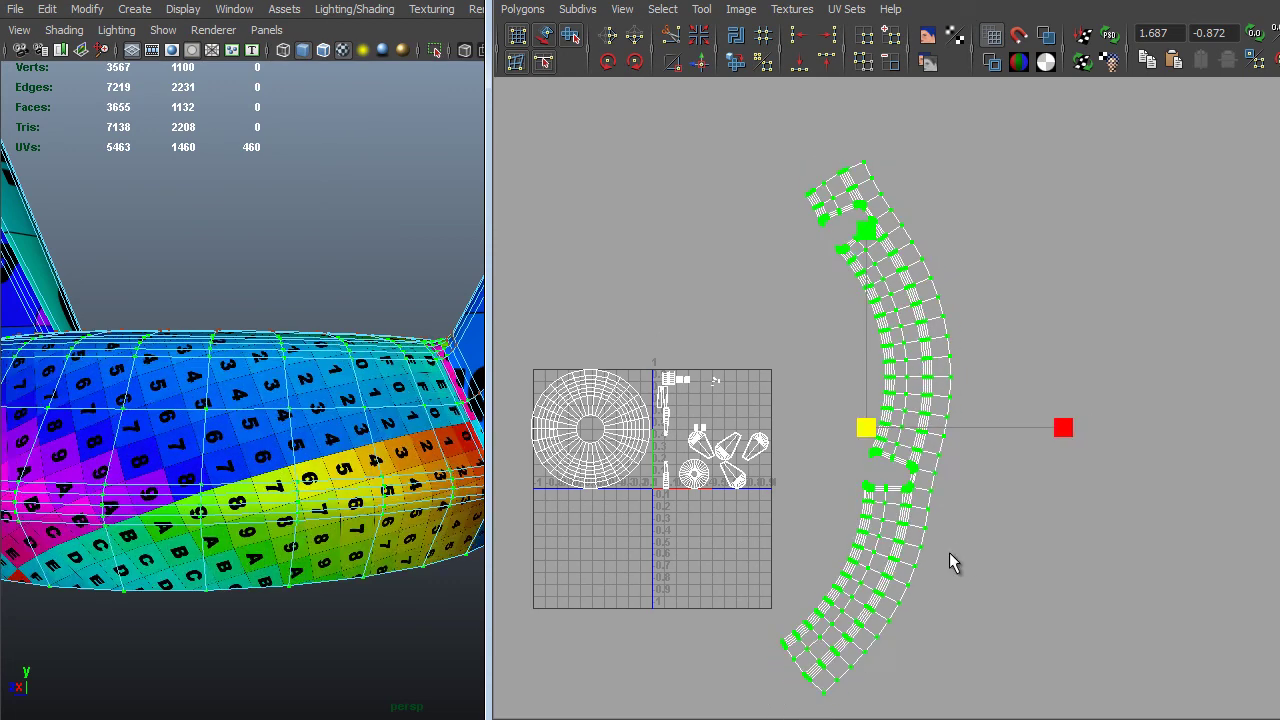
middle_drag(951, 563, 834, 590)
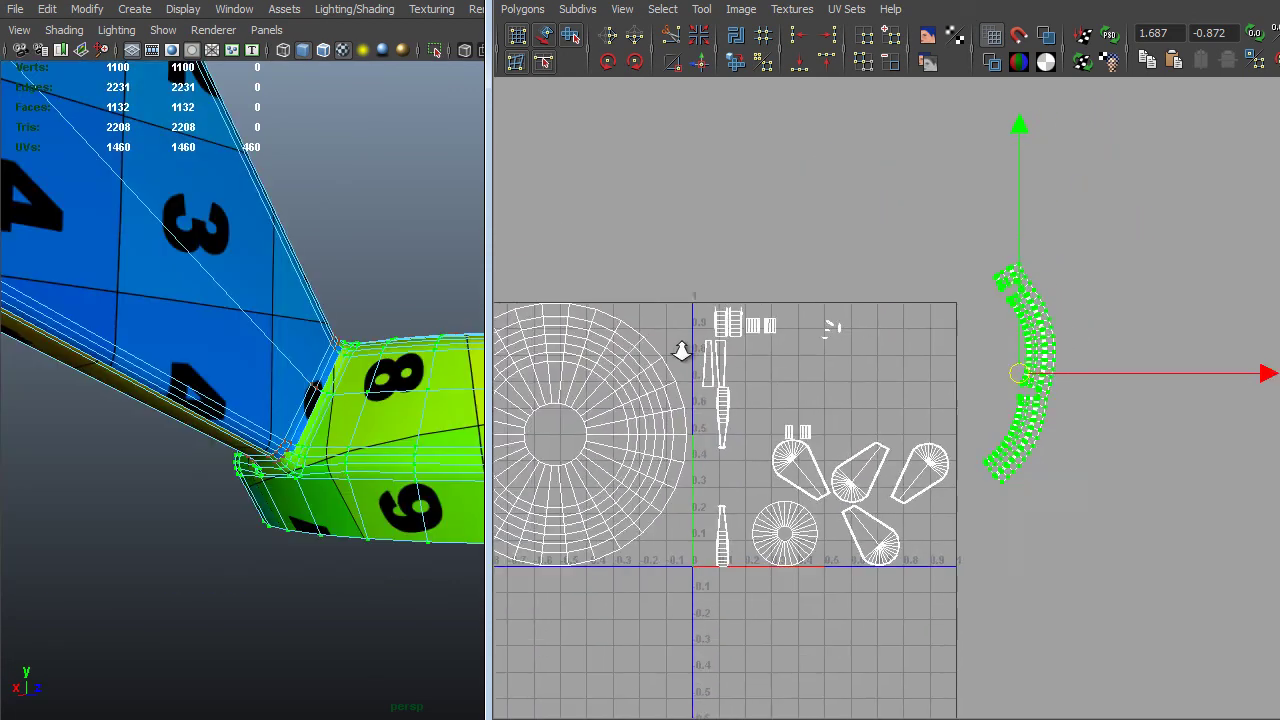
scroll(682, 351, down, 1)
alt+middle_drag(682, 351, 980, 331)
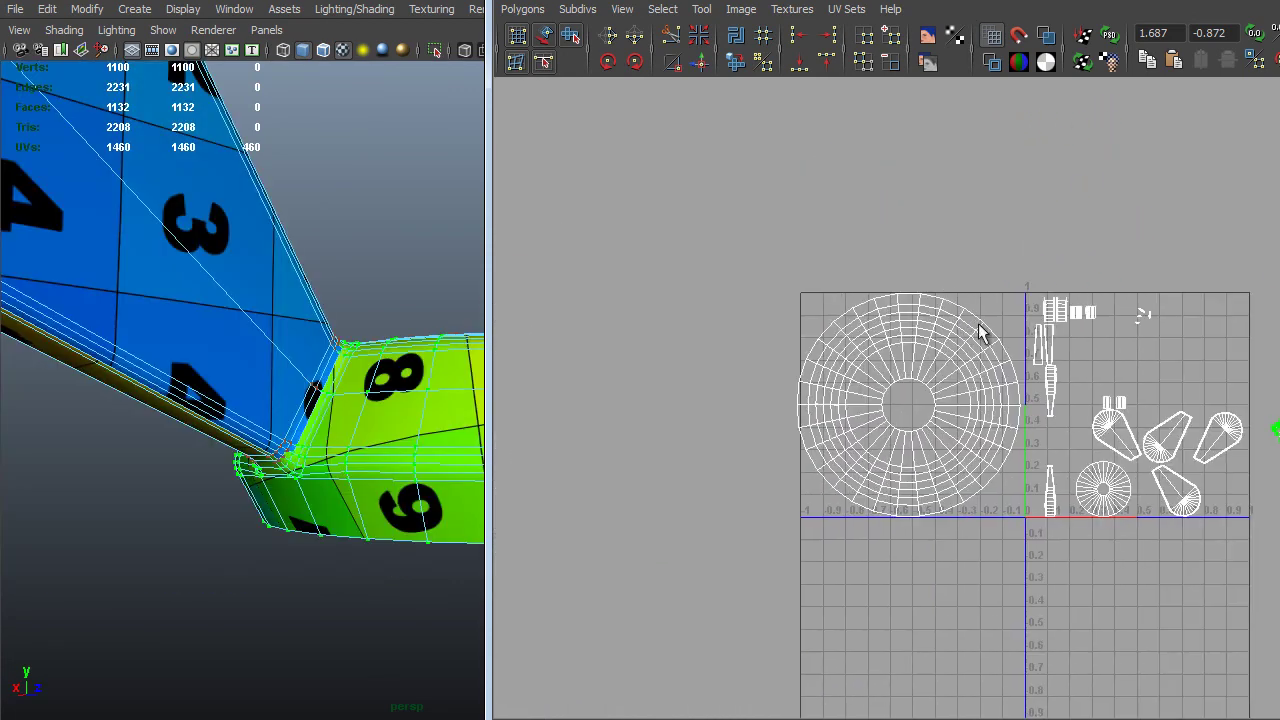
middle_drag(1016, 438, 457, 483)
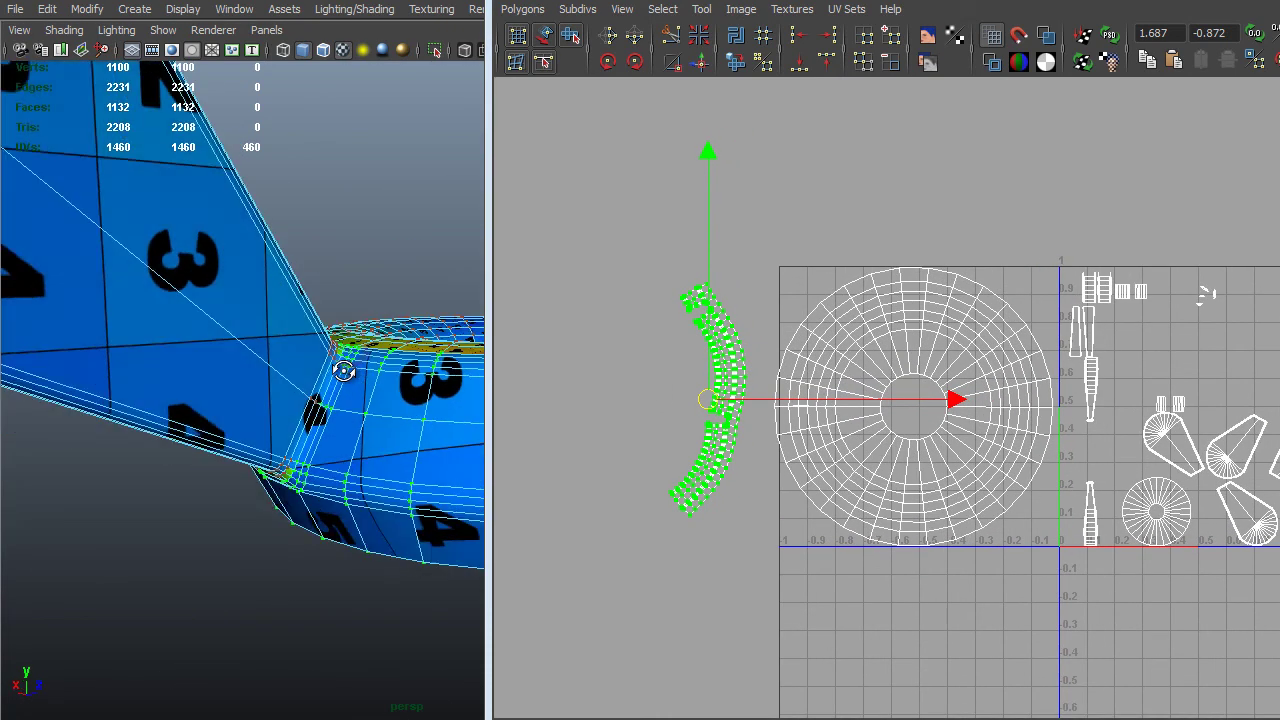
Select the whole small disc shell and move it out of the grid, to the left of the large disc shell.
right_drag(964, 454, 980, 613)
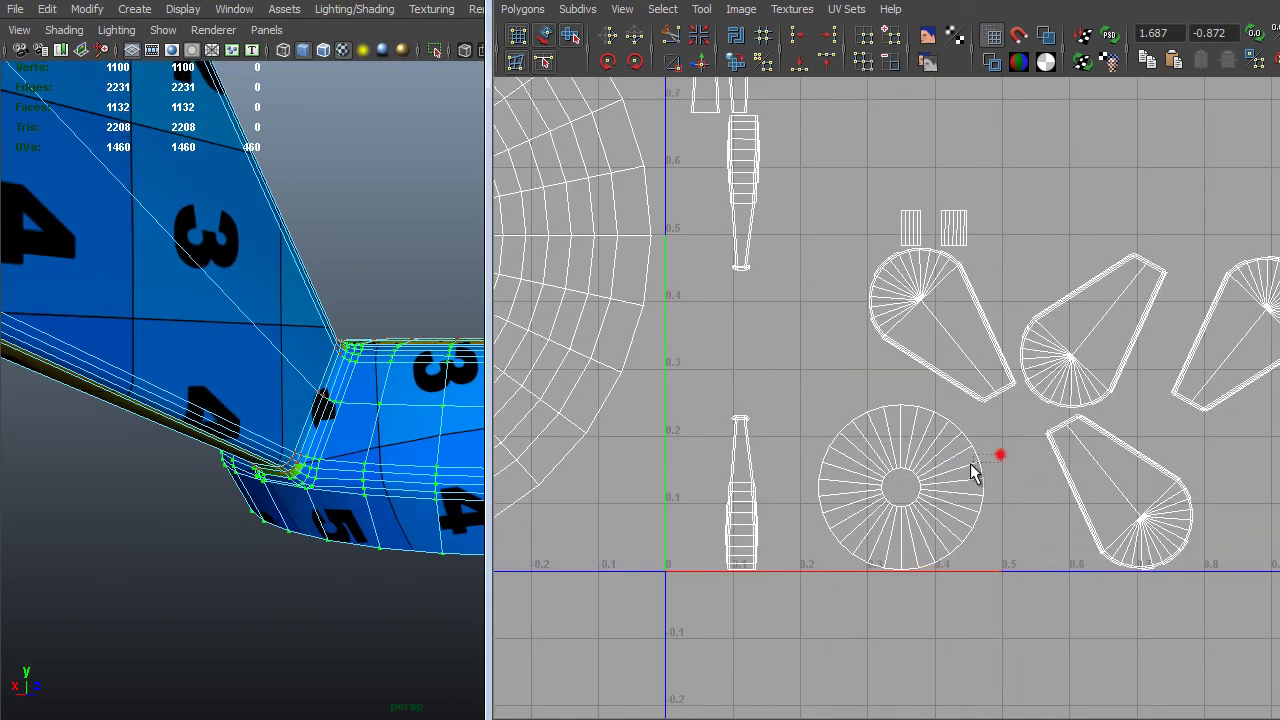
click(977, 464)
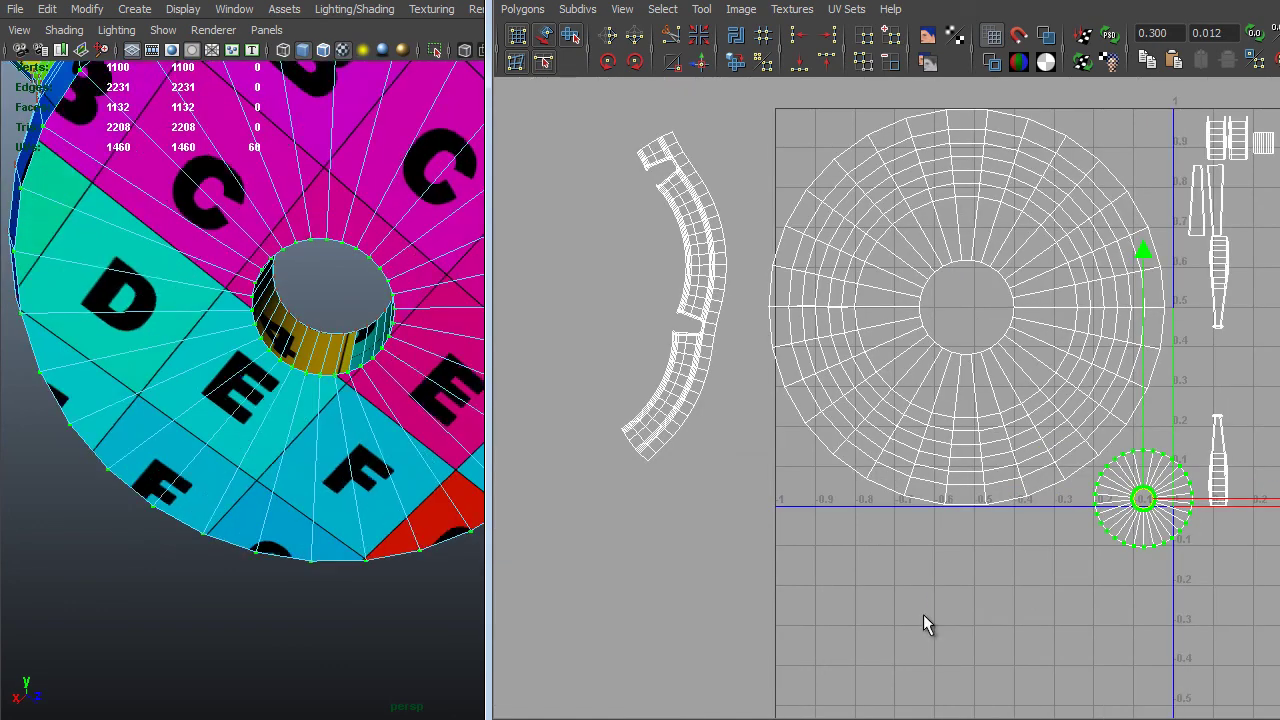
middle_drag(635, 589, 611, 580)
Examine the remaining teardrop and strip shells against the checkered rounded arm on the model.
alt+middle_drag(1042, 318, 840, 405)
alt+middle_drag(1134, 359, 1001, 371)
scroll(1118, 466, up, 2)
alt+middle_drag(1118, 466, 975, 443)
alt+middle_drag(920, 252, 904, 318)
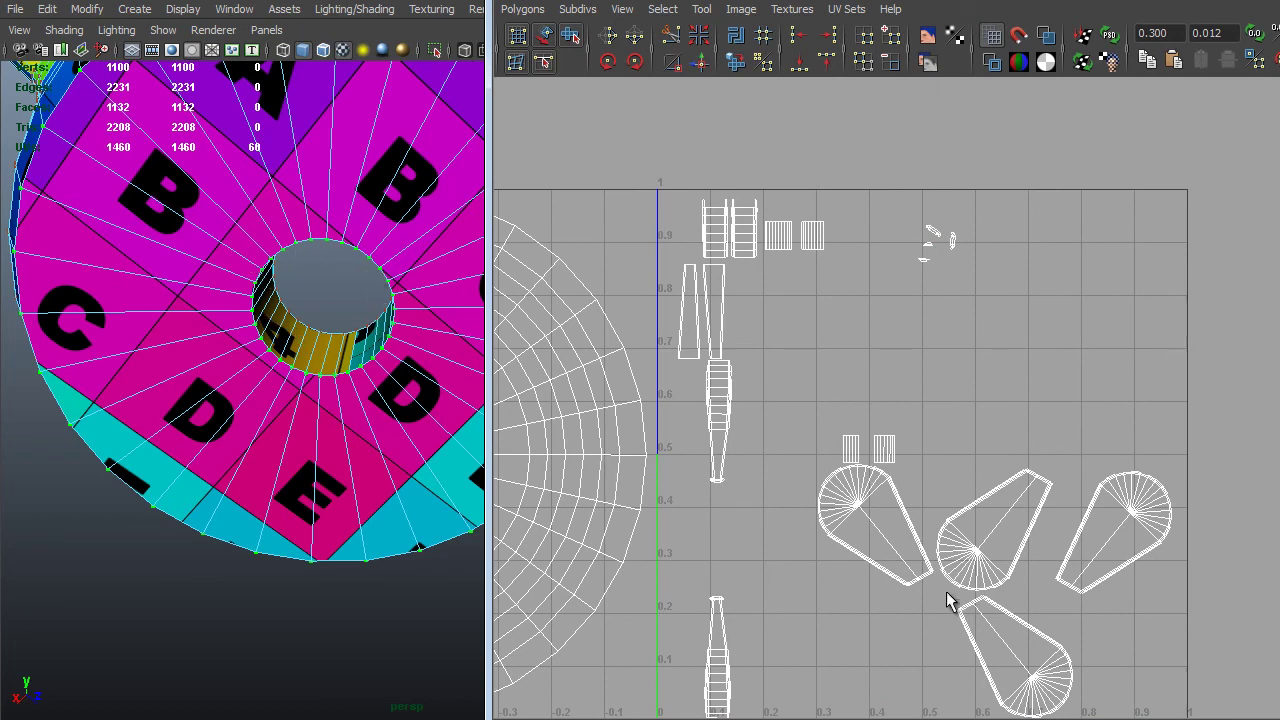
alt+right_drag(935, 576, 788, 448)
alt+middle_drag(788, 448, 856, 407)
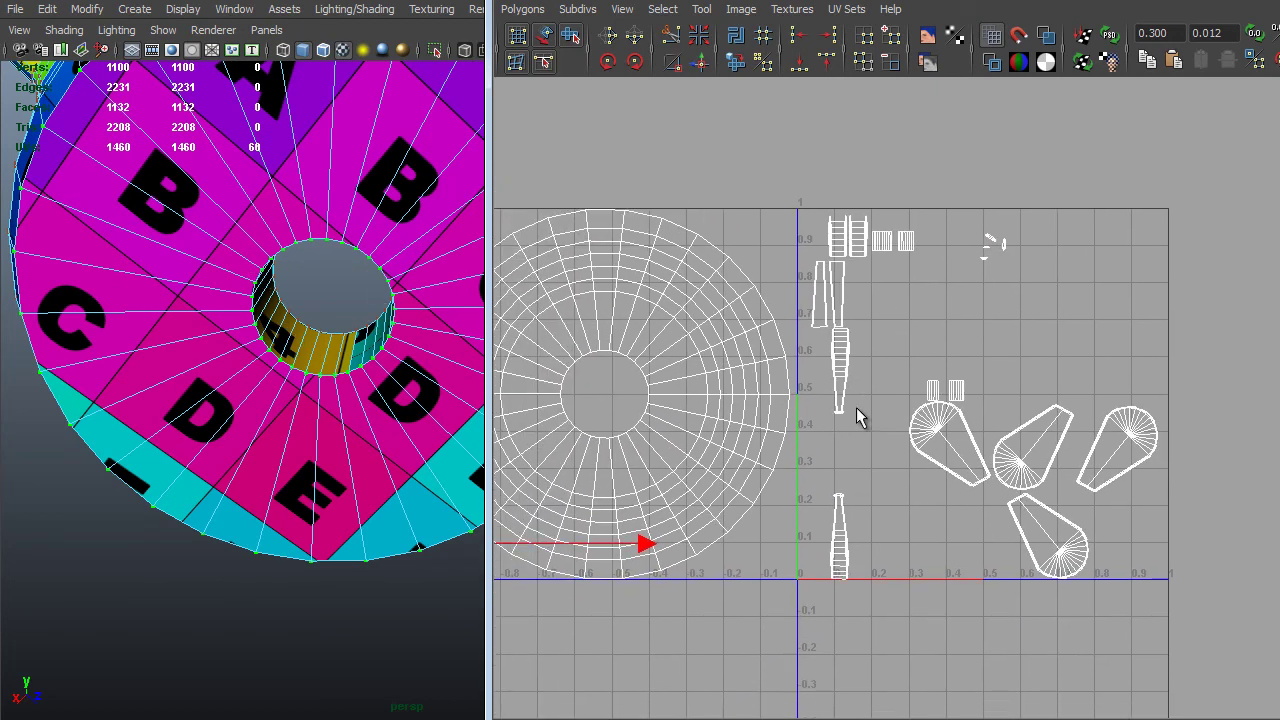
alt+right_drag(930, 346, 1028, 534)
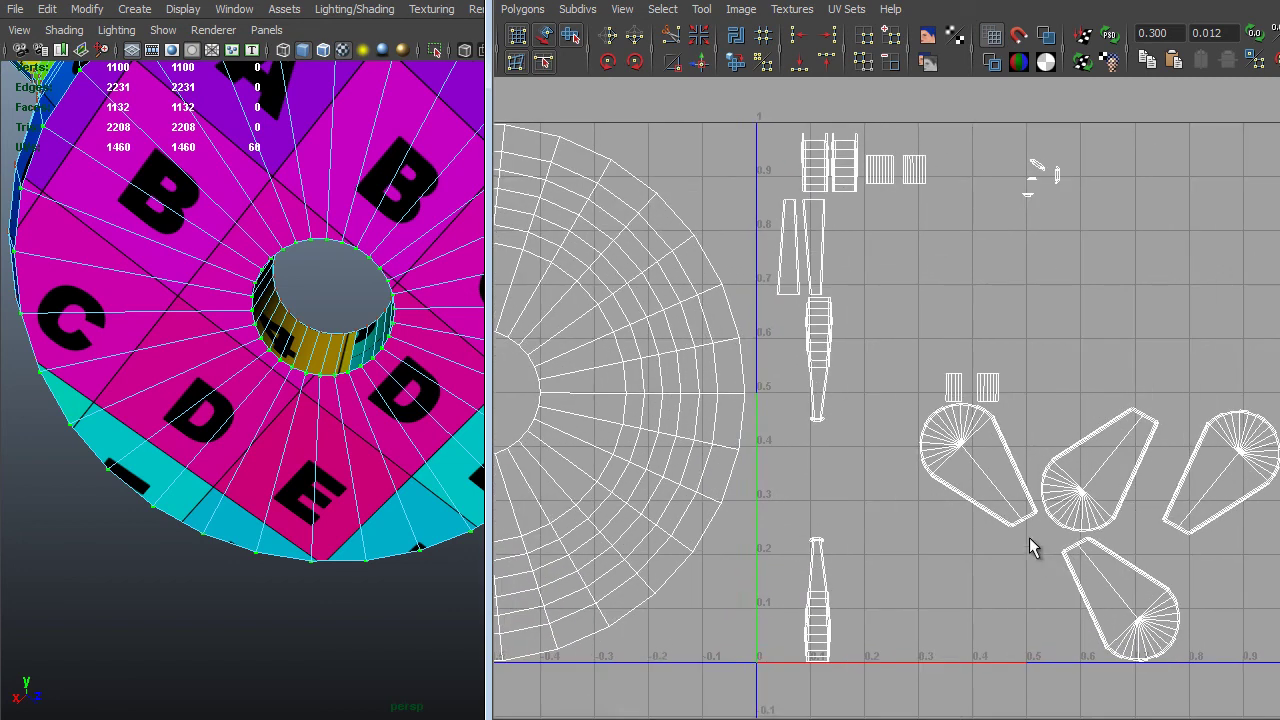
alt+middle_drag(1028, 534, 893, 320)
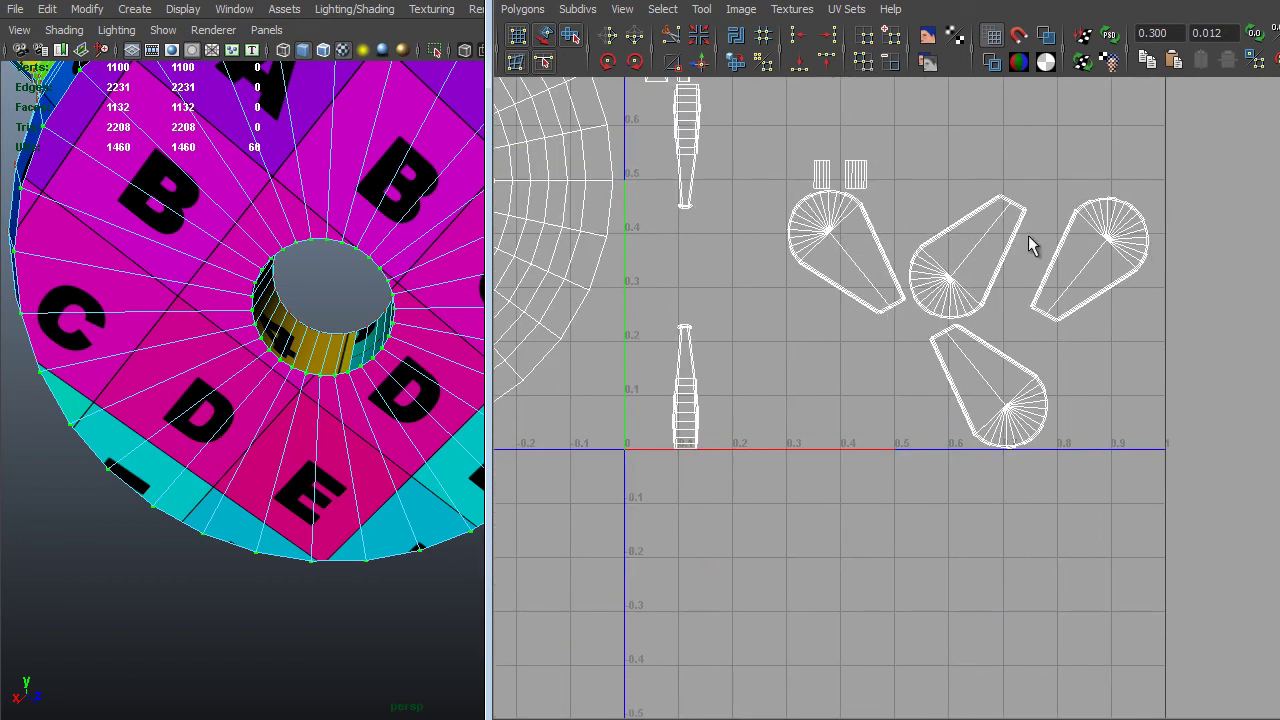
alt+right_drag(716, 313, 846, 366)
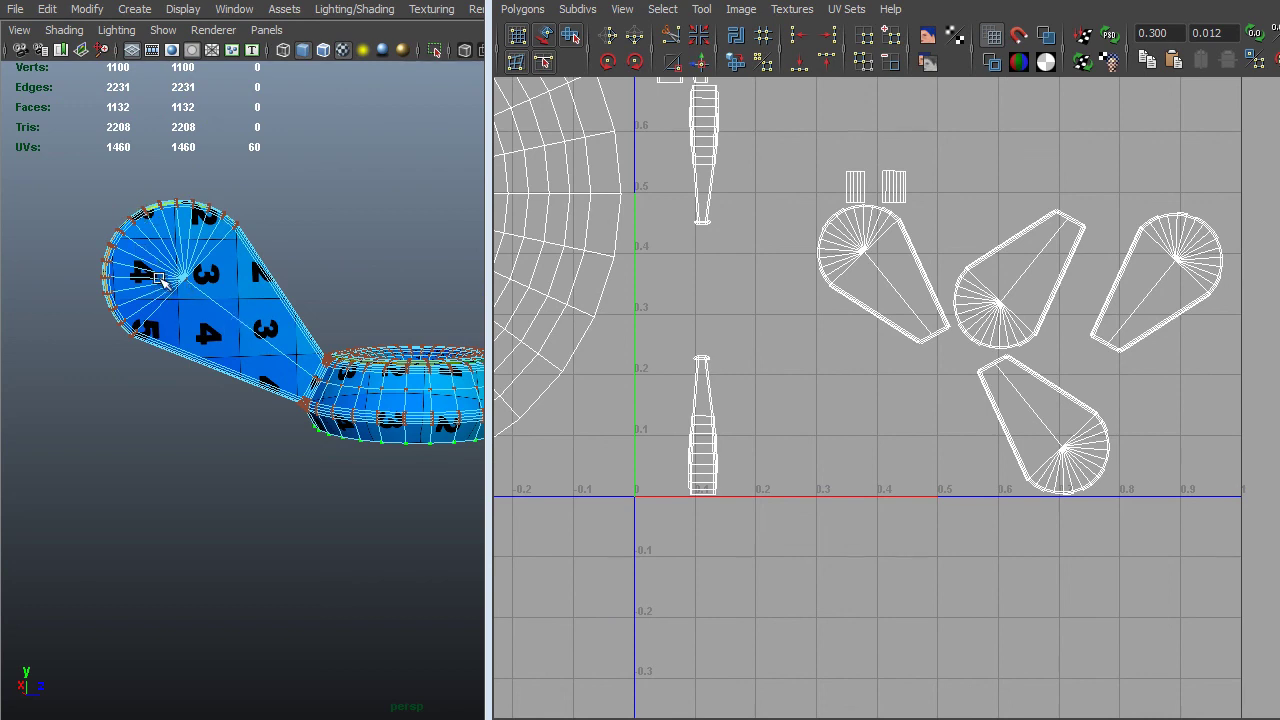
alt+drag(165, 262, 283, 346)
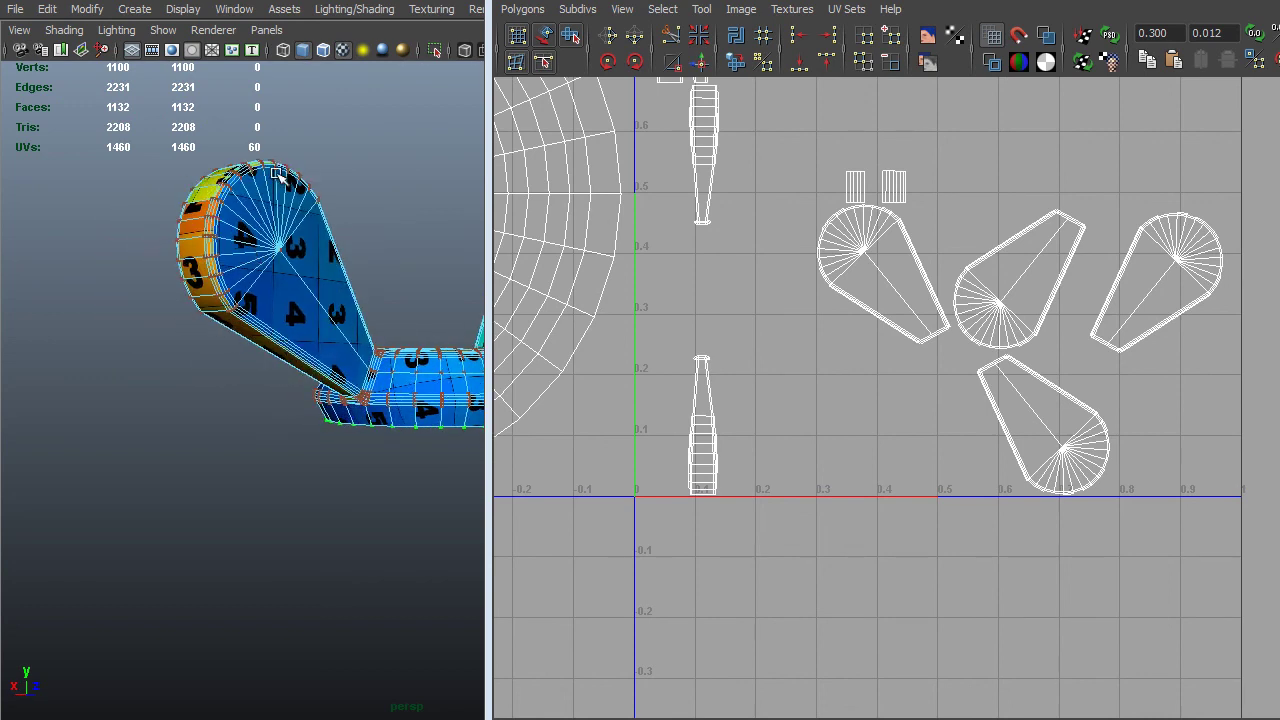
alt+right_drag(852, 330, 498, 333)
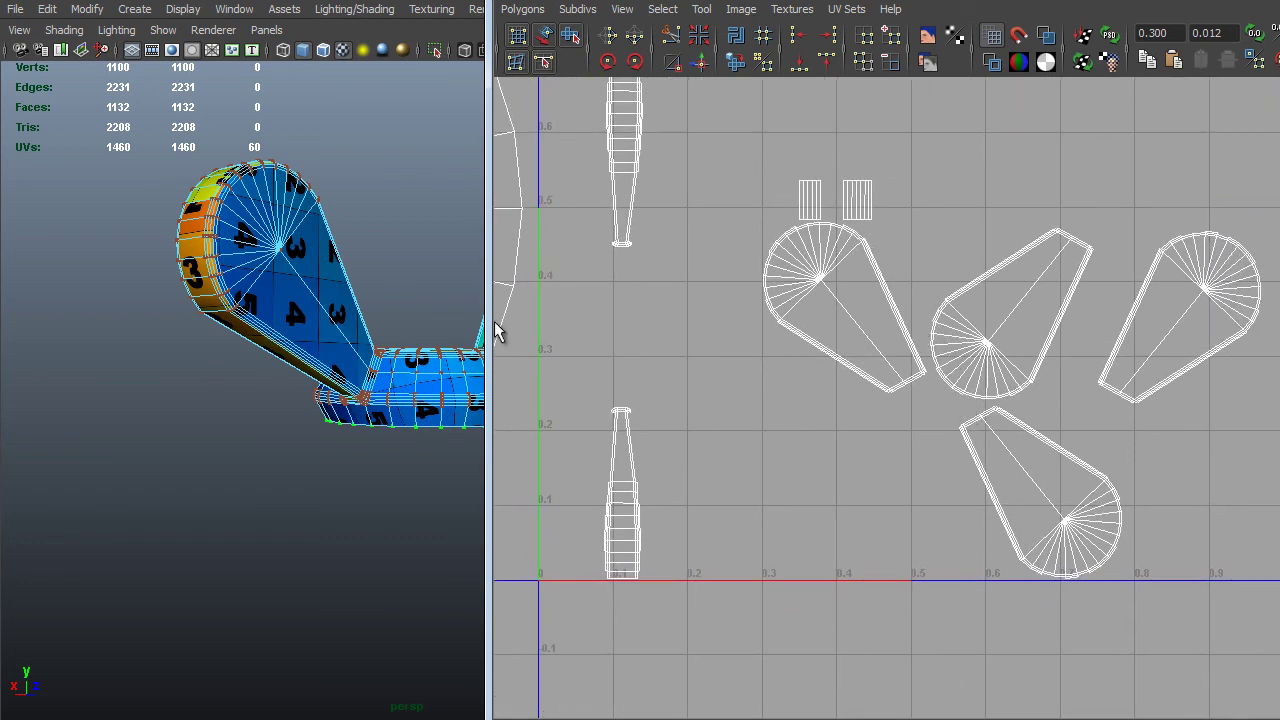
alt+middle_drag(828, 243, 836, 273)
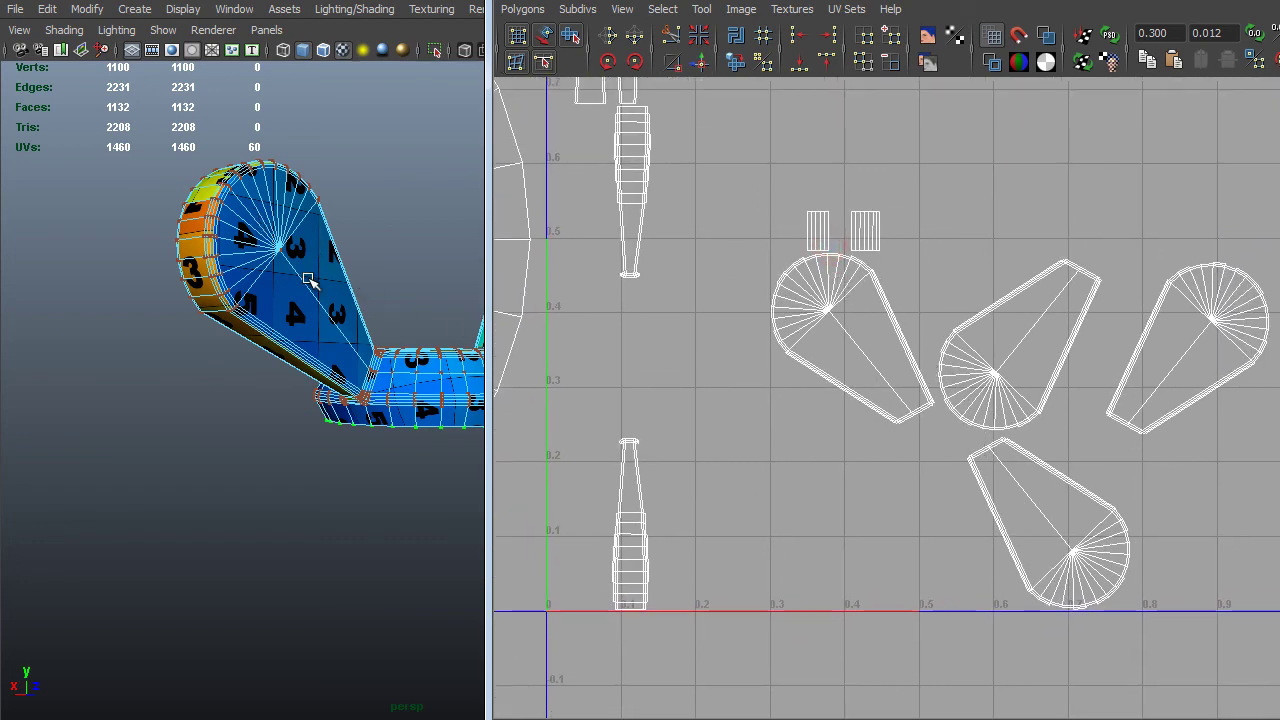
alt+drag(194, 218, 297, 330)
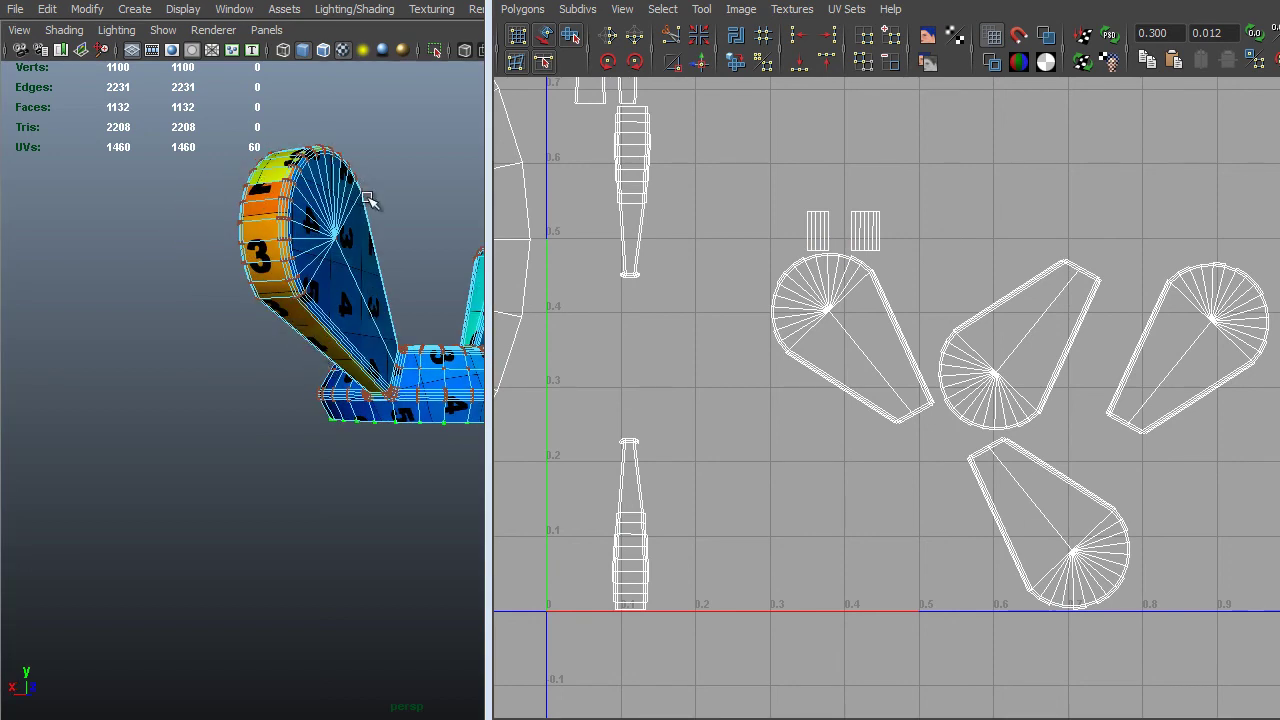
Select the entire leftmost teardrop shell and move it outside the UV grid, to the right of the other shells.
alt+right_drag(842, 281, 965, 450)
alt+middle_drag(715, 142, 770, 228)
alt+middle_drag(908, 411, 889, 383)
right_drag(953, 500, 1035, 484)
drag(1031, 457, 997, 480)
alt+right_drag(915, 465, 778, 440)
right_drag(914, 439, 1021, 615)
alt+right_drag(975, 510, 820, 345)
alt+middle_drag(818, 341, 779, 380)
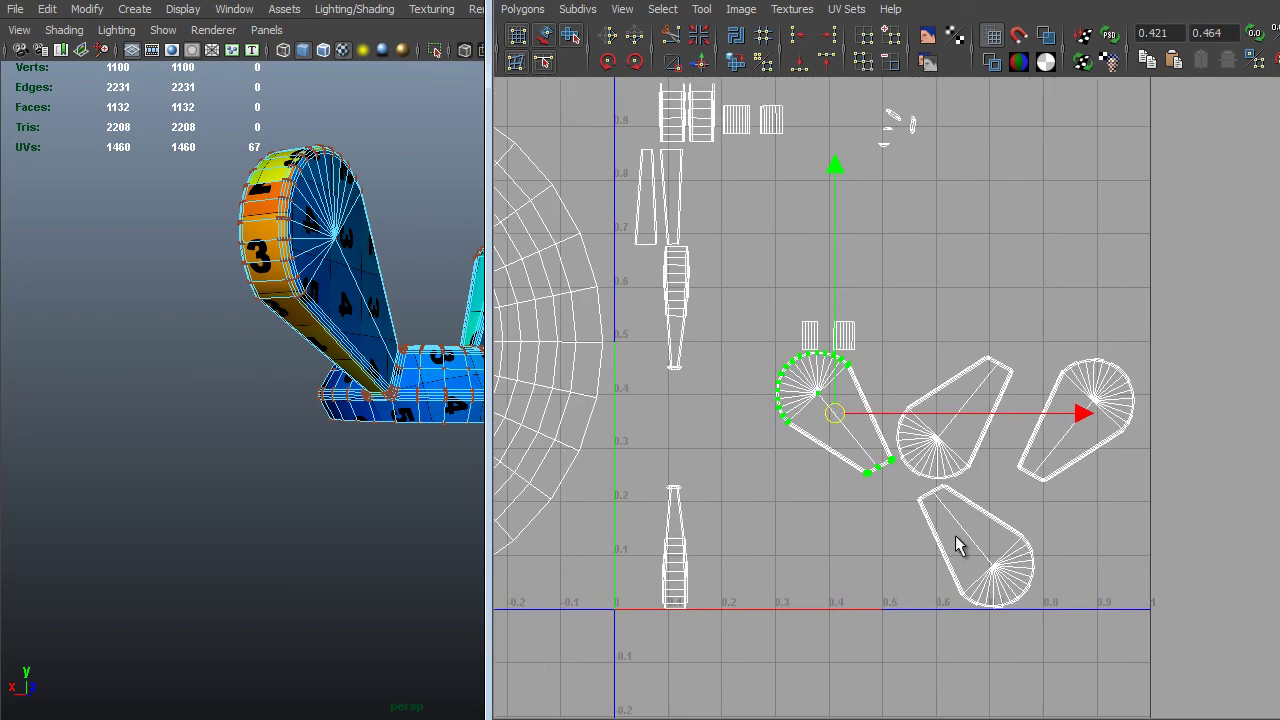
middle_drag(975, 523, 1221, 315)
alt+middle_drag(1089, 248, 830, 411)
middle_drag(953, 444, 1187, 411)
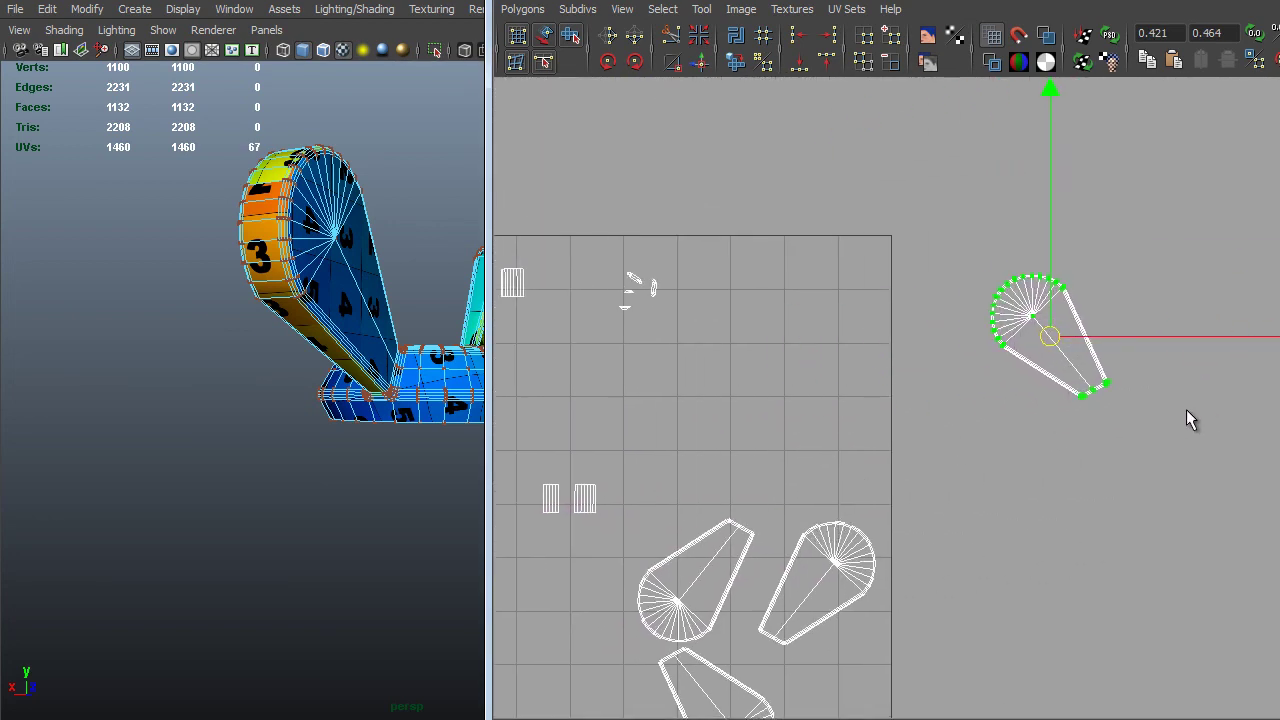
Inspect where the UVs picked on the arm's rounded rim lie among the teardrop and narrow strip shells.
alt+right_drag(1190, 420, 1203, 543)
alt+middle_drag(1203, 543, 1131, 451)
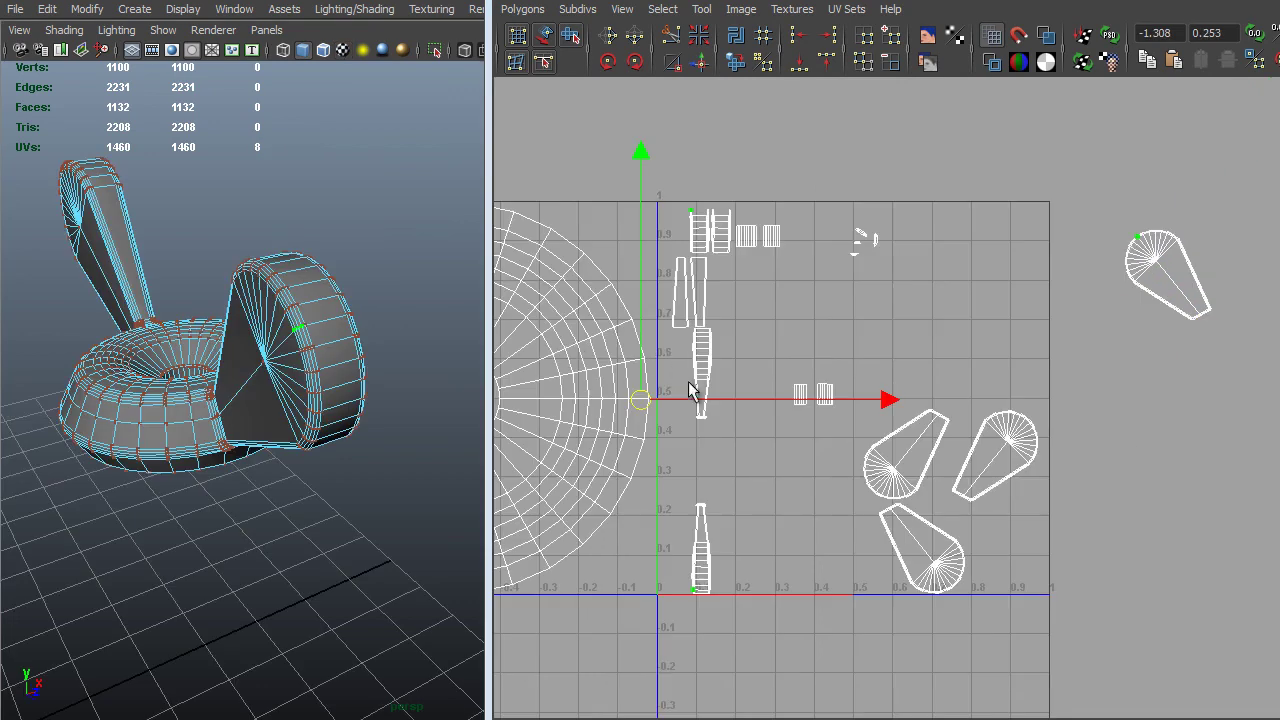
alt+middle_drag(690, 390, 753, 367)
scroll(928, 333, up, 2)
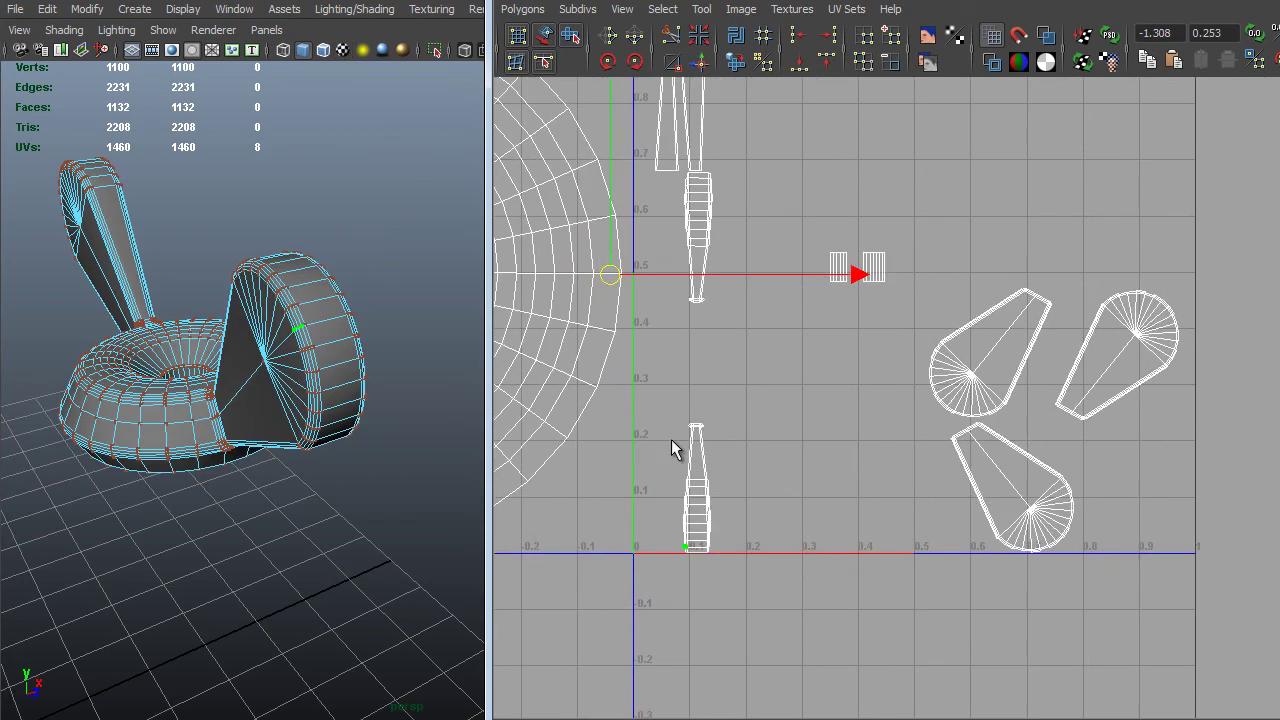
alt+middle_drag(677, 443, 794, 391)
scroll(794, 391, up, 2)
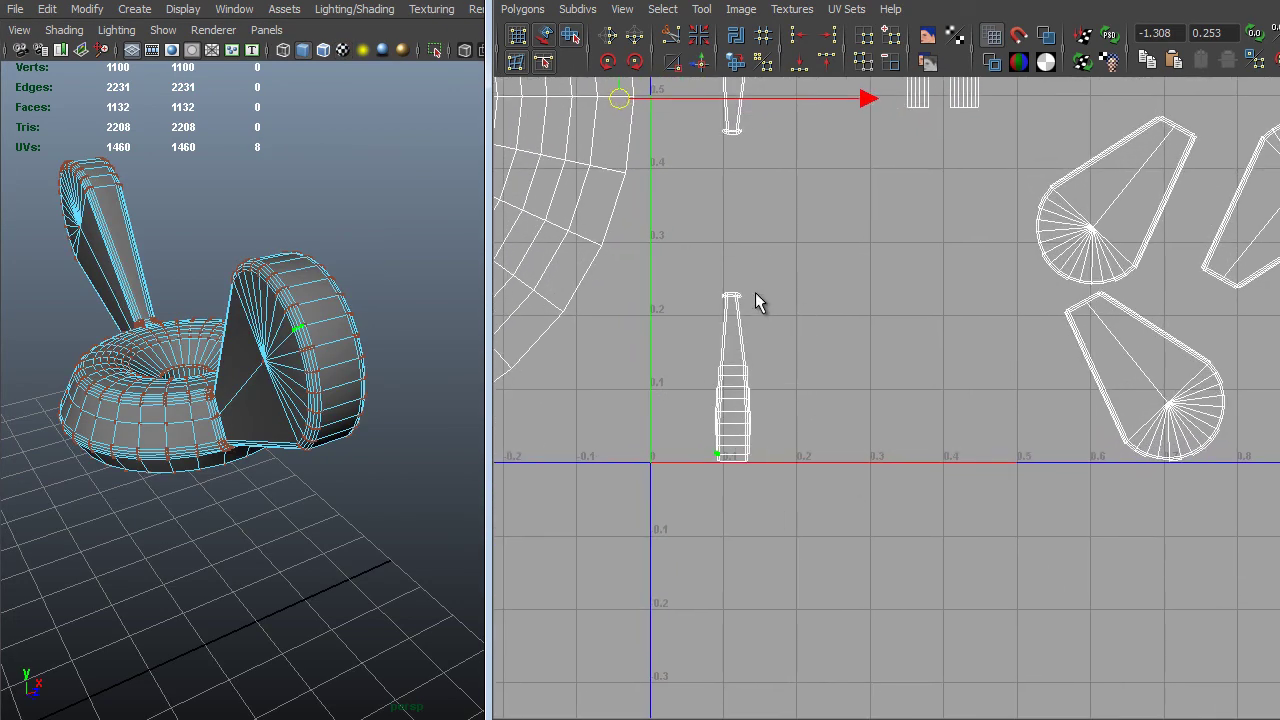
alt+right_drag(755, 292, 717, 480)
alt+middle_drag(717, 480, 789, 354)
Compare the UVs picked on the other arm's rim with the rightmost teardrop shell and frame them on the model.
alt+right_drag(789, 354, 842, 428)
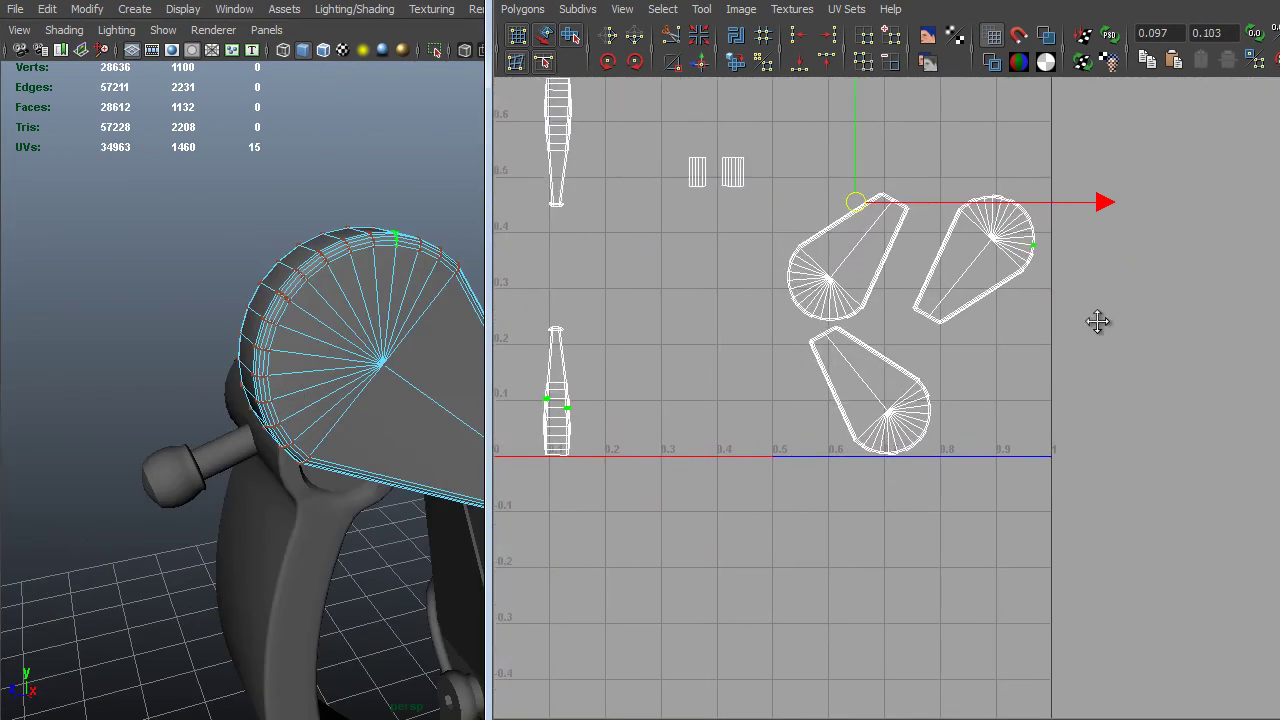
alt+middle_drag(1098, 321, 1006, 549)
alt+right_drag(1006, 549, 1230, 594)
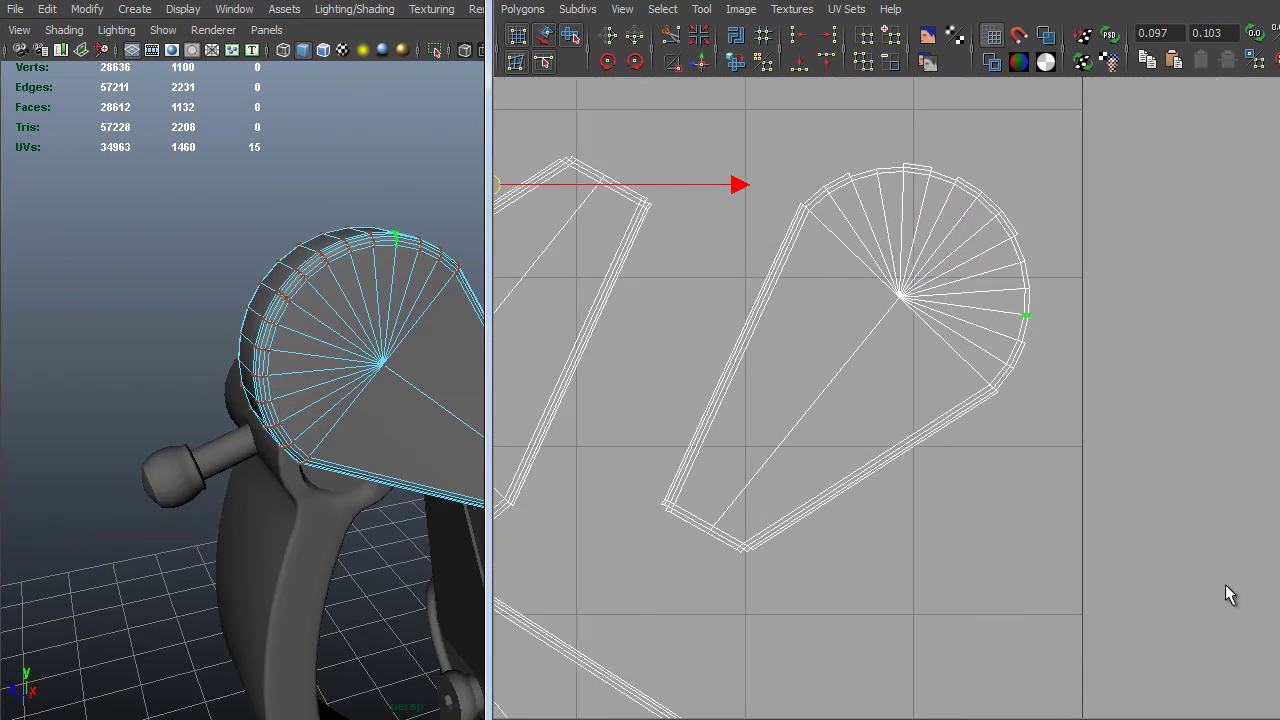
alt+middle_drag(1230, 594, 1168, 619)
alt+drag(340, 300, 271, 286)
alt+right_drag(271, 286, 314, 306)
alt+middle_drag(314, 306, 355, 450)
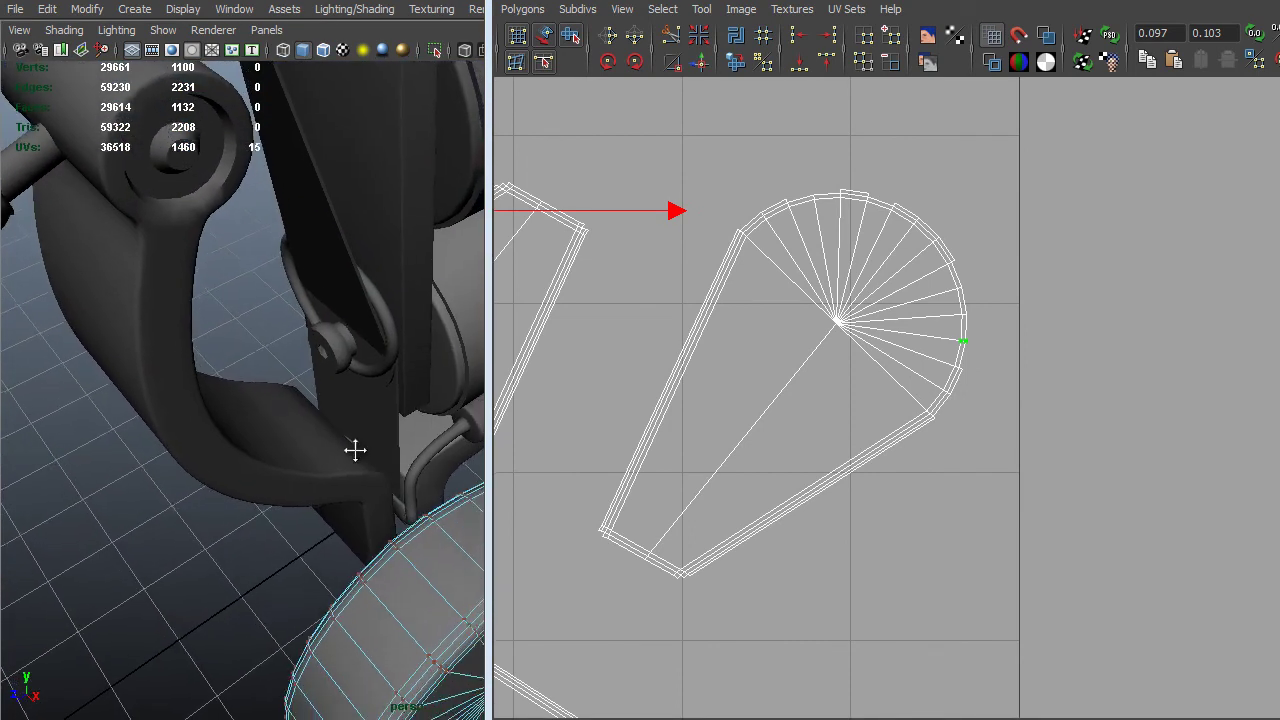
key(f)
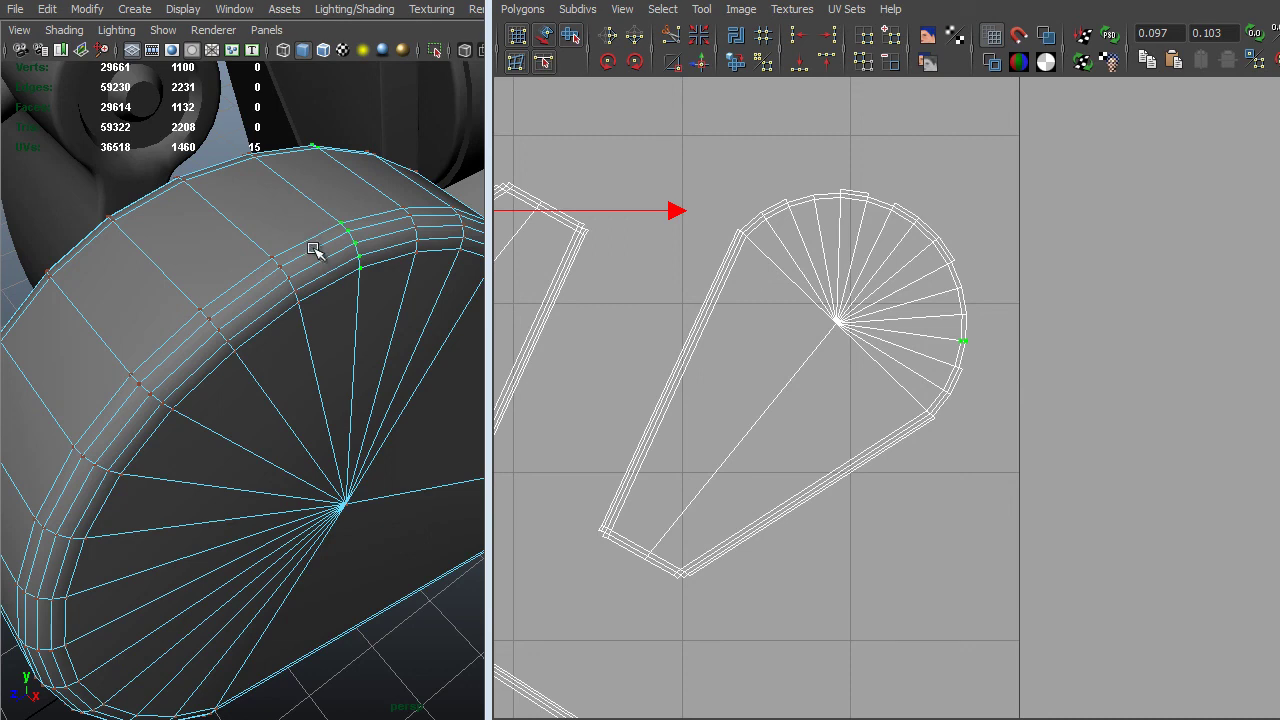
Cut the UVs along the four lengthwise edges beside the right border of the tapered strip at the UV square's lower edge.
alt+right_drag(890, 392, 860, 335)
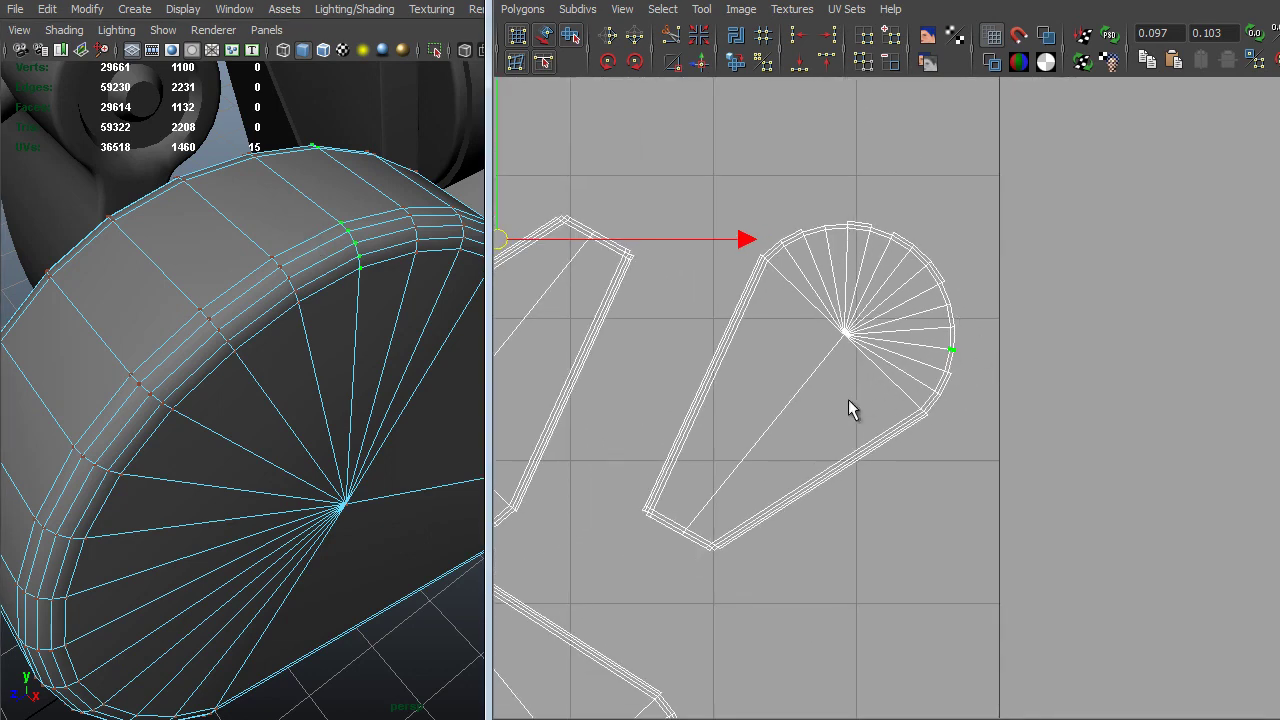
alt+right_drag(848, 409, 851, 329)
alt+middle_drag(851, 329, 1262, 163)
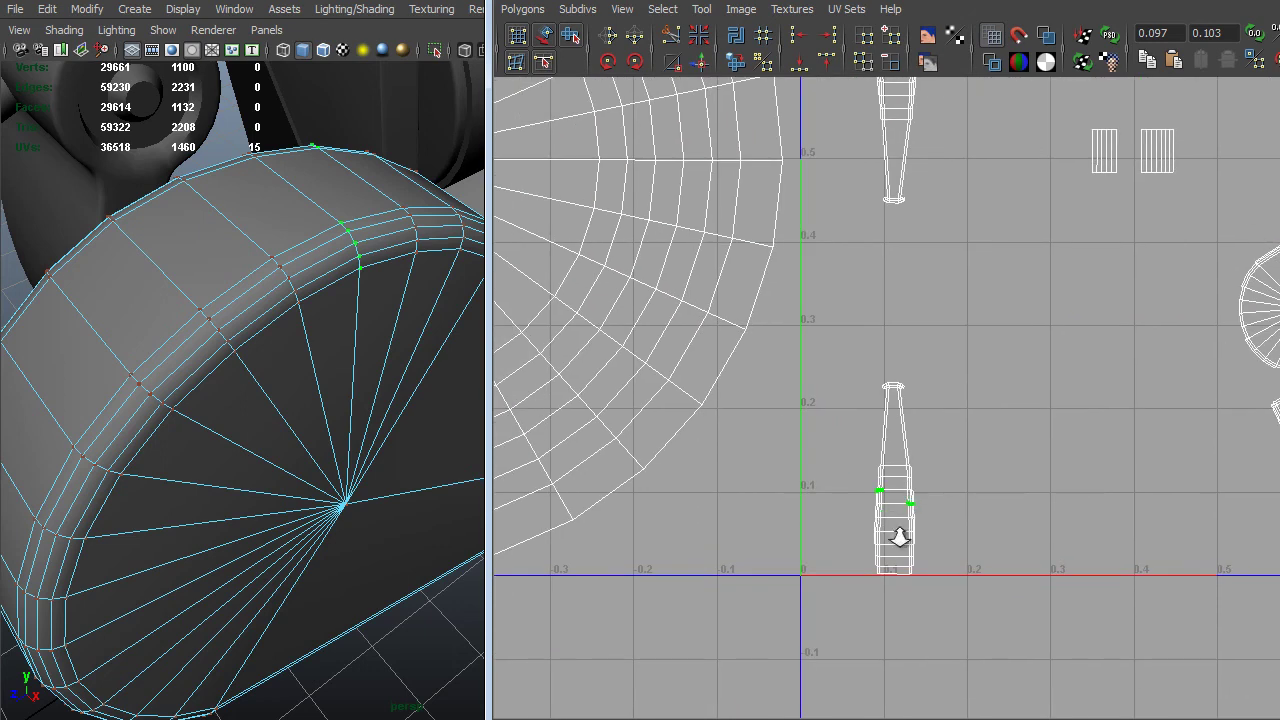
alt+right_drag(899, 537, 1080, 510)
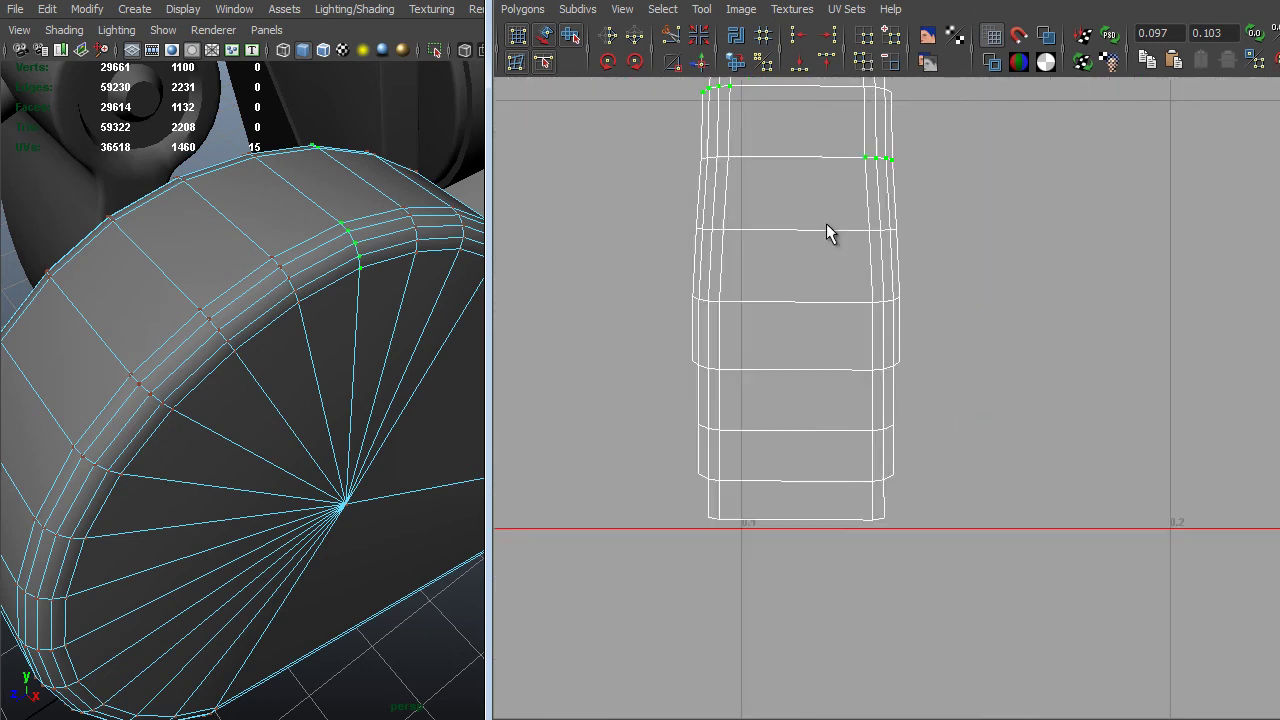
alt+right_drag(826, 233, 933, 207)
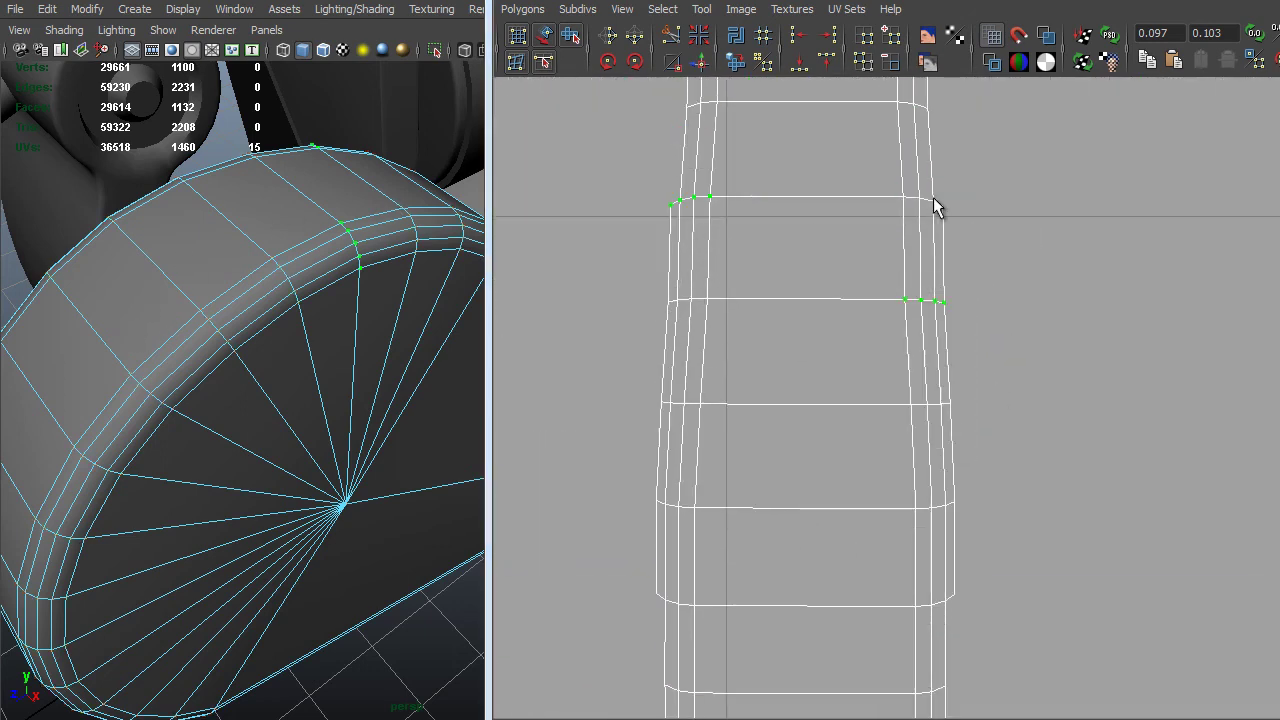
click(931, 231)
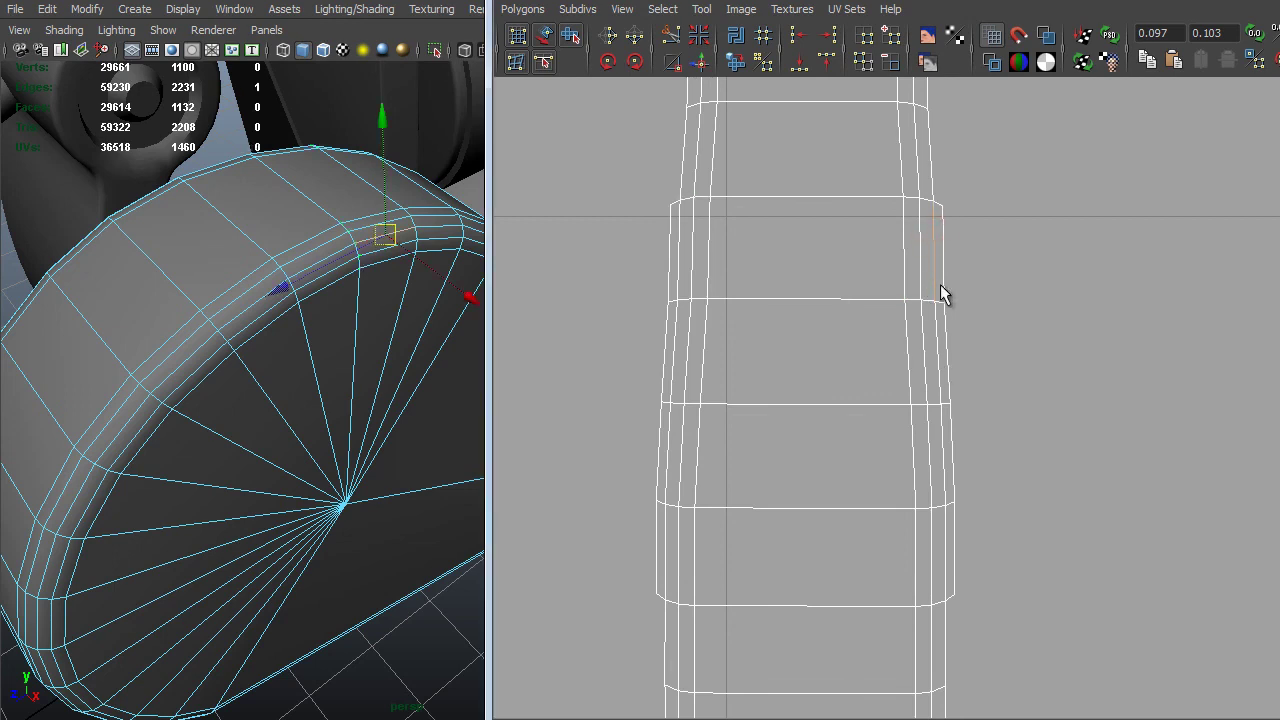
shift+double_click(934, 363)
shift+right_click(940, 462)
click(849, 459)
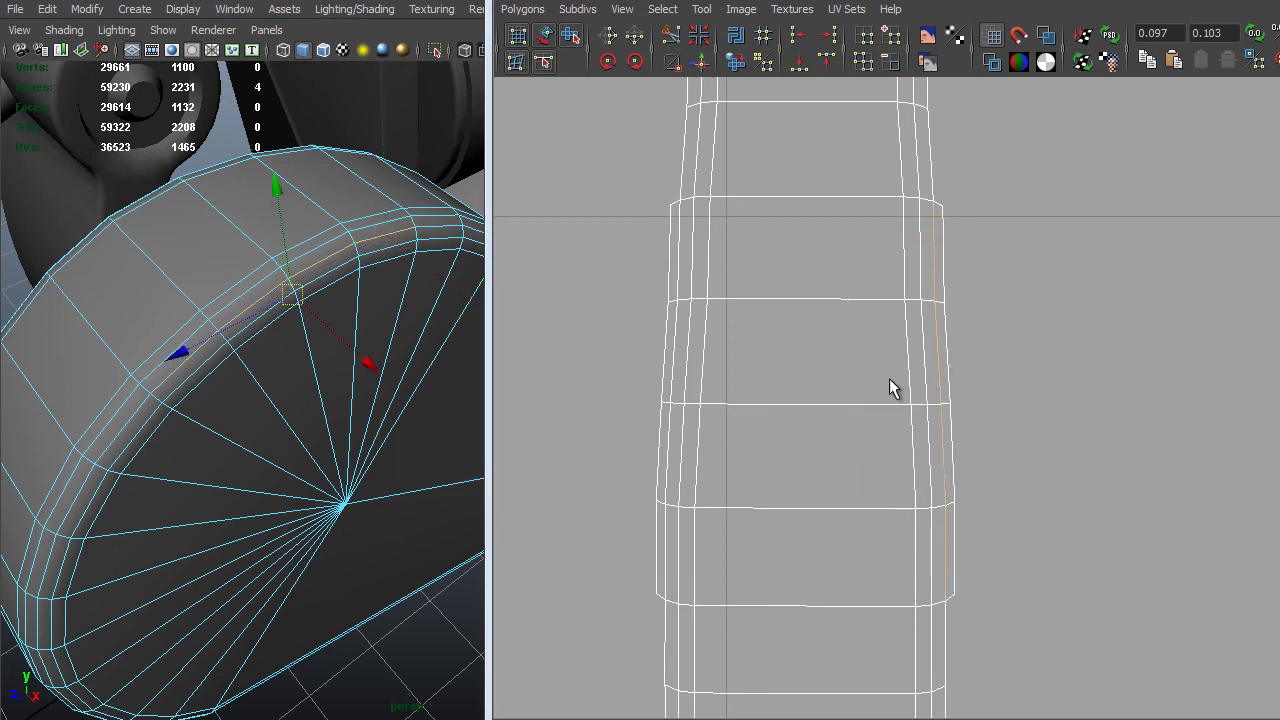
Select the entire cut-off sliver shell and move it clear of the tapered strip.
alt+right_drag(953, 210, 988, 250)
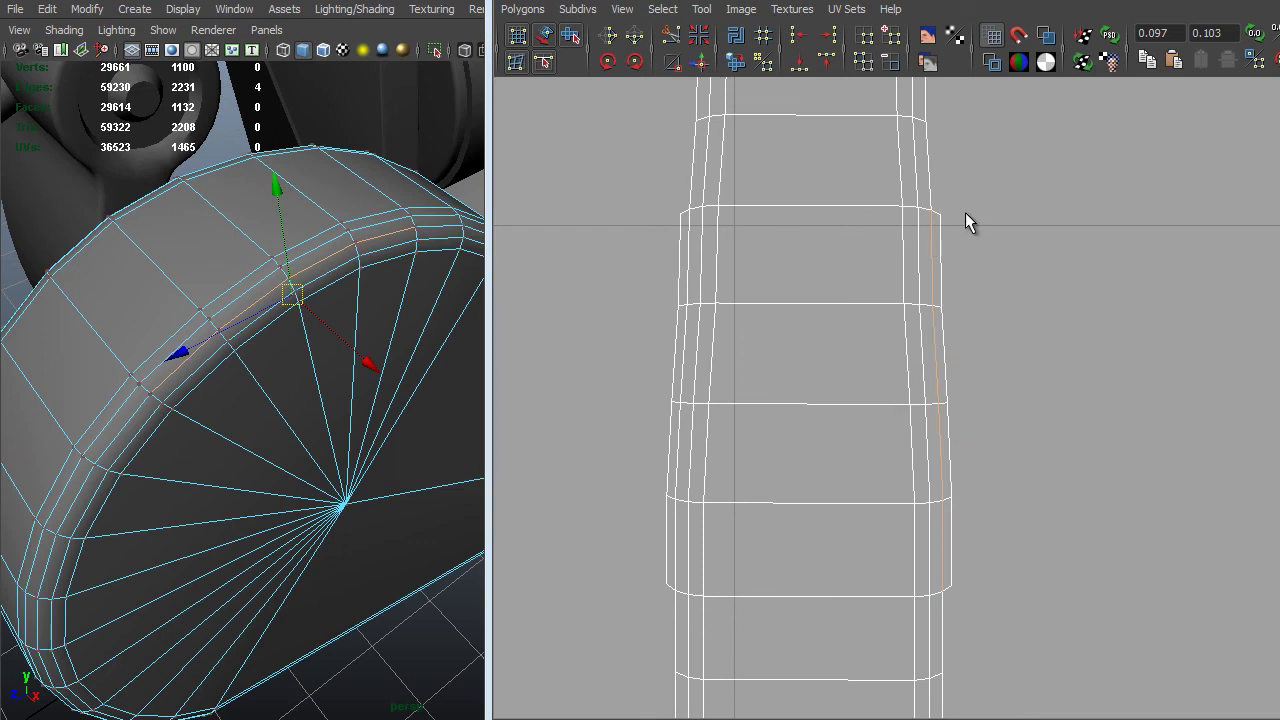
drag(966, 211, 933, 224)
right_click(955, 245)
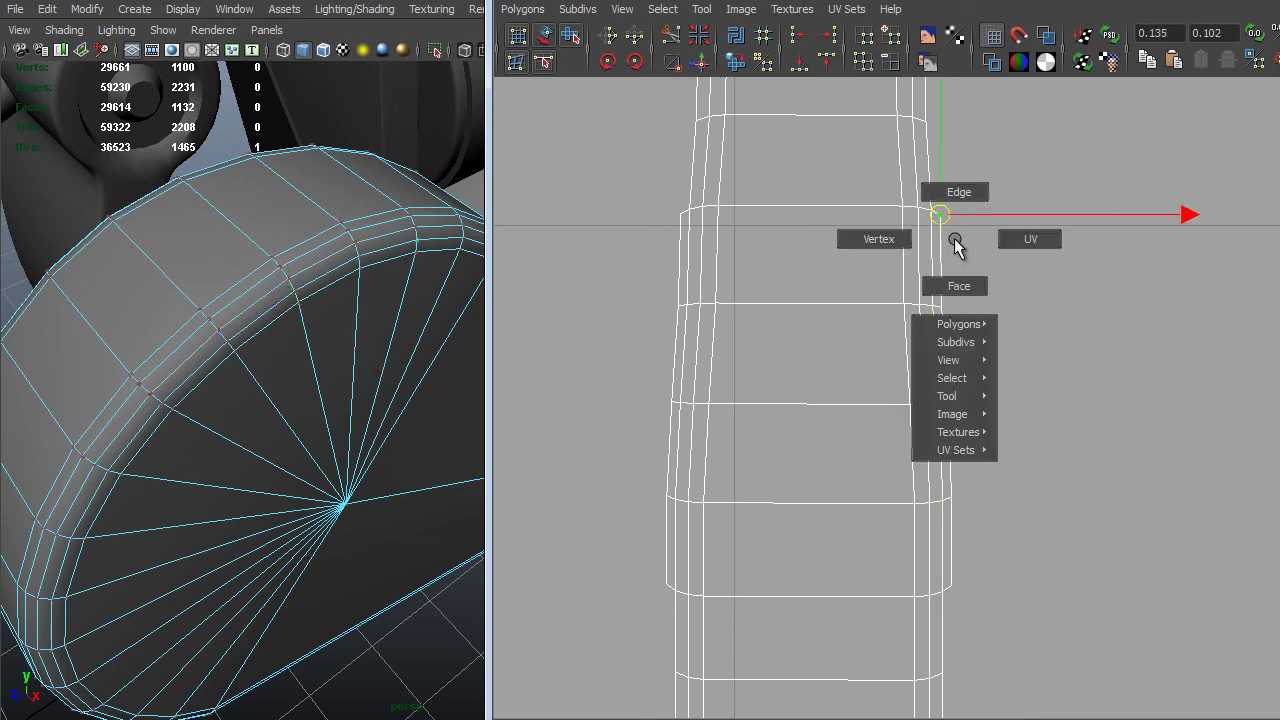
mouse_move(955, 378)
click(1057, 417)
alt+right_drag(1115, 442, 1086, 455)
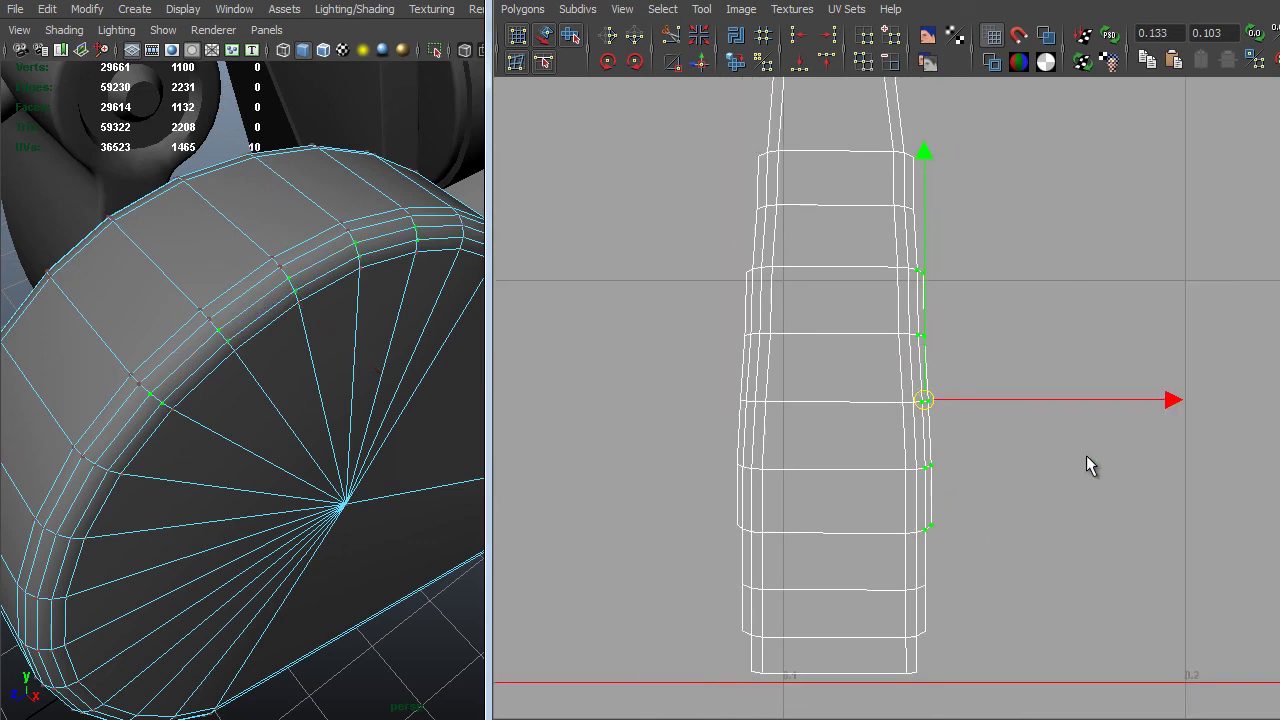
middle_drag(1078, 503, 1223, 467)
alt+right_drag(958, 417, 905, 428)
alt+middle_drag(1205, 440, 870, 440)
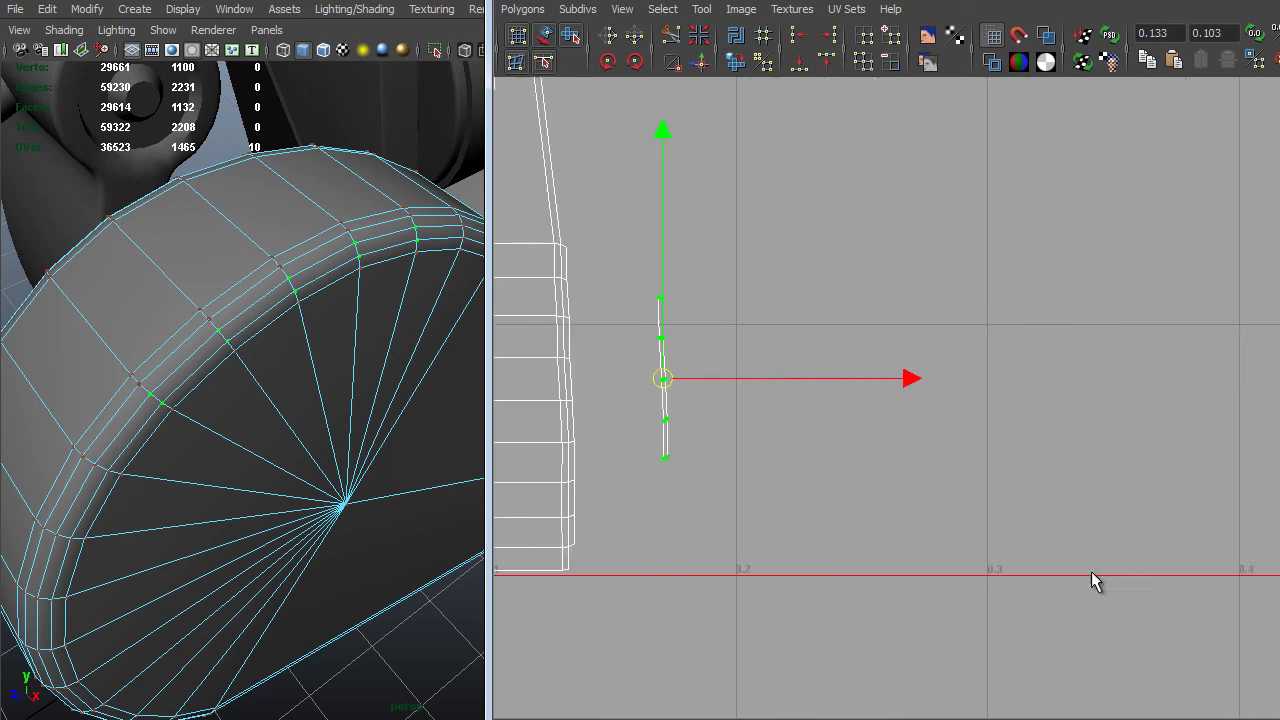
Place the sliver shell beside the rounded end of the rightmost teardrop shell.
alt+right_drag(1091, 571, 950, 560)
alt+middle_drag(1054, 380, 620, 560)
middle_drag(620, 560, 1060, 330)
Select the four arc edges on the teardrop's rounded end that match the sliver, and display the UV shells shaded.
alt+right_drag(1045, 315, 1104, 349)
alt+middle_drag(1104, 349, 896, 430)
alt+right_drag(896, 429, 960, 215)
click(975, 228)
shift+click(989, 281)
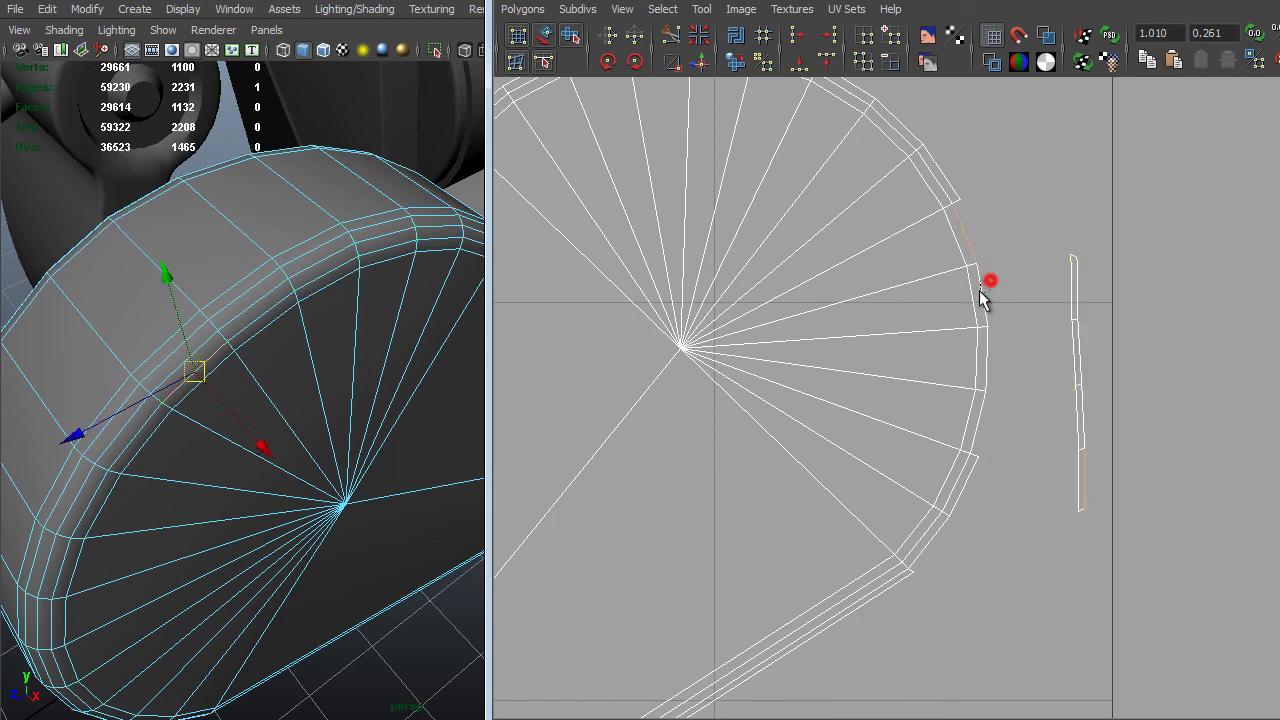
shift+click(992, 351)
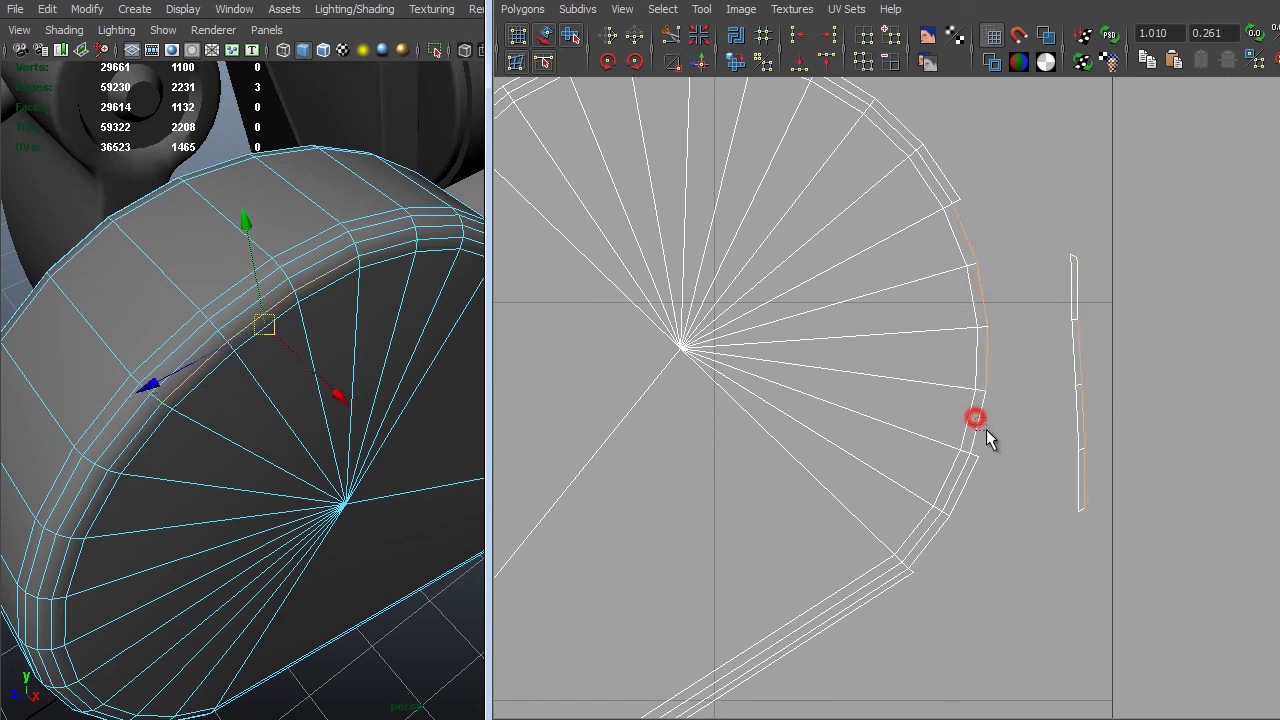
shift+click(975, 418)
alt+right_drag(974, 337, 1020, 300)
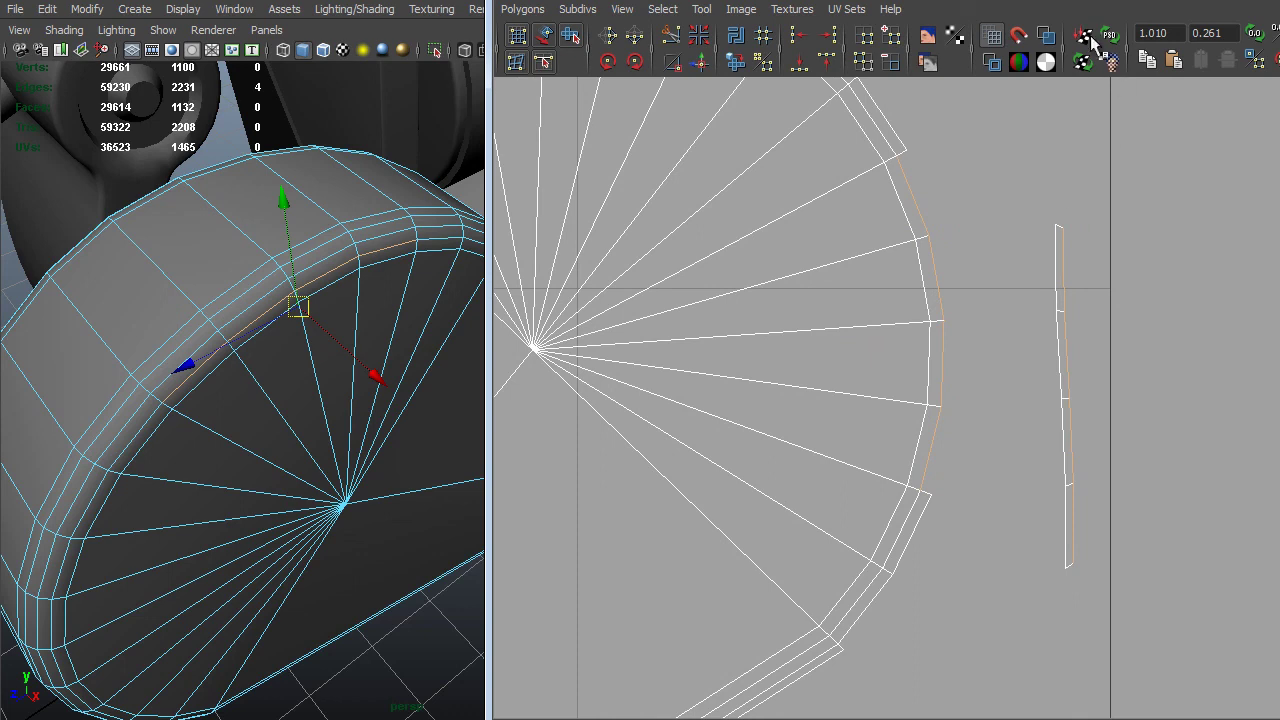
click(1046, 35)
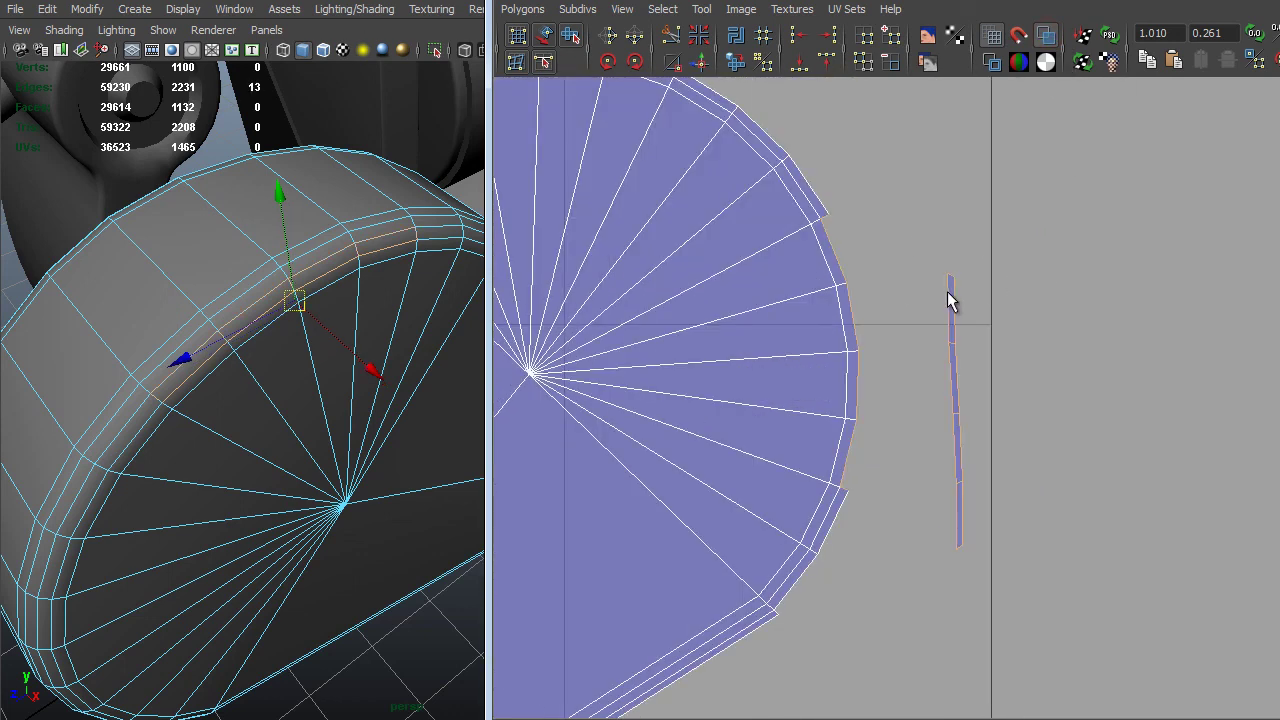
Select all UVs of the sliver shell and rotate it half a turn.
right_drag(948, 293, 1032, 294)
drag(1014, 251, 934, 577)
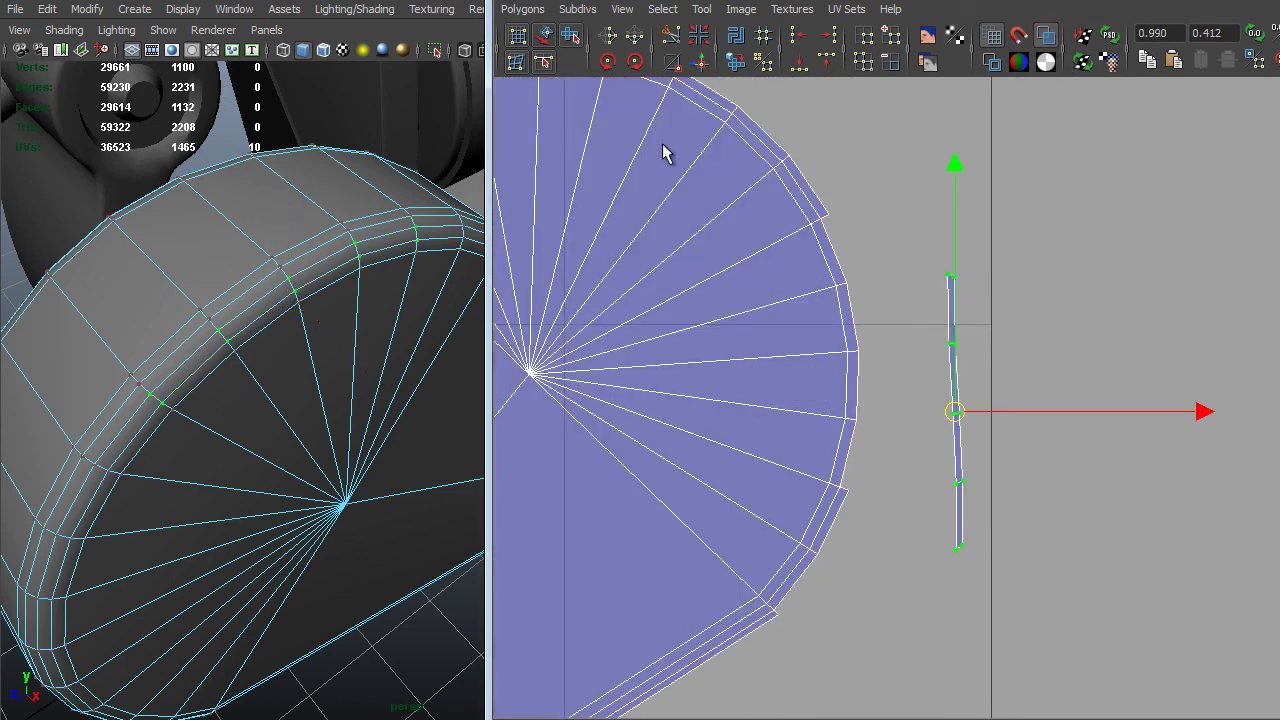
click(636, 64)
click(636, 64)
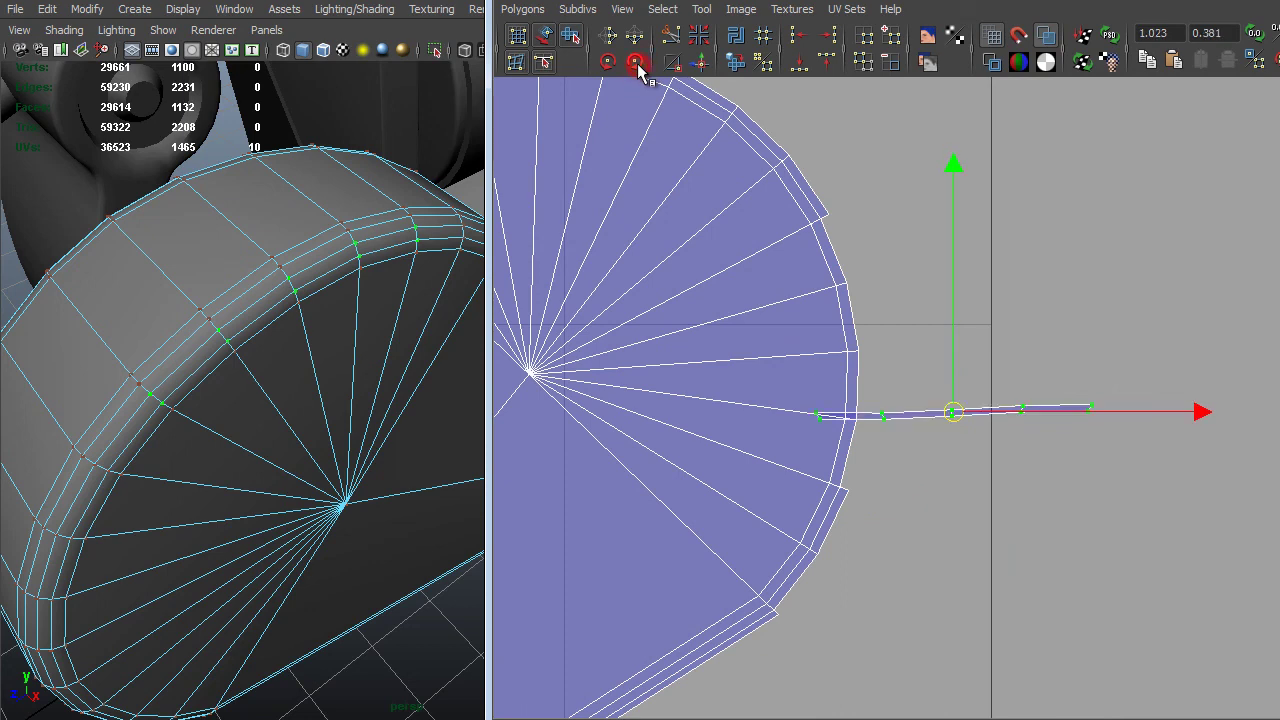
click(636, 64)
click(636, 64)
Move and sew the sliver shell onto the matching border edges of the teardrop's rounded end.
mouse_move(842, 264)
right_down()
mouse_move(843, 220)
mouse_move(843, 243)
right_up()
click(826, 213)
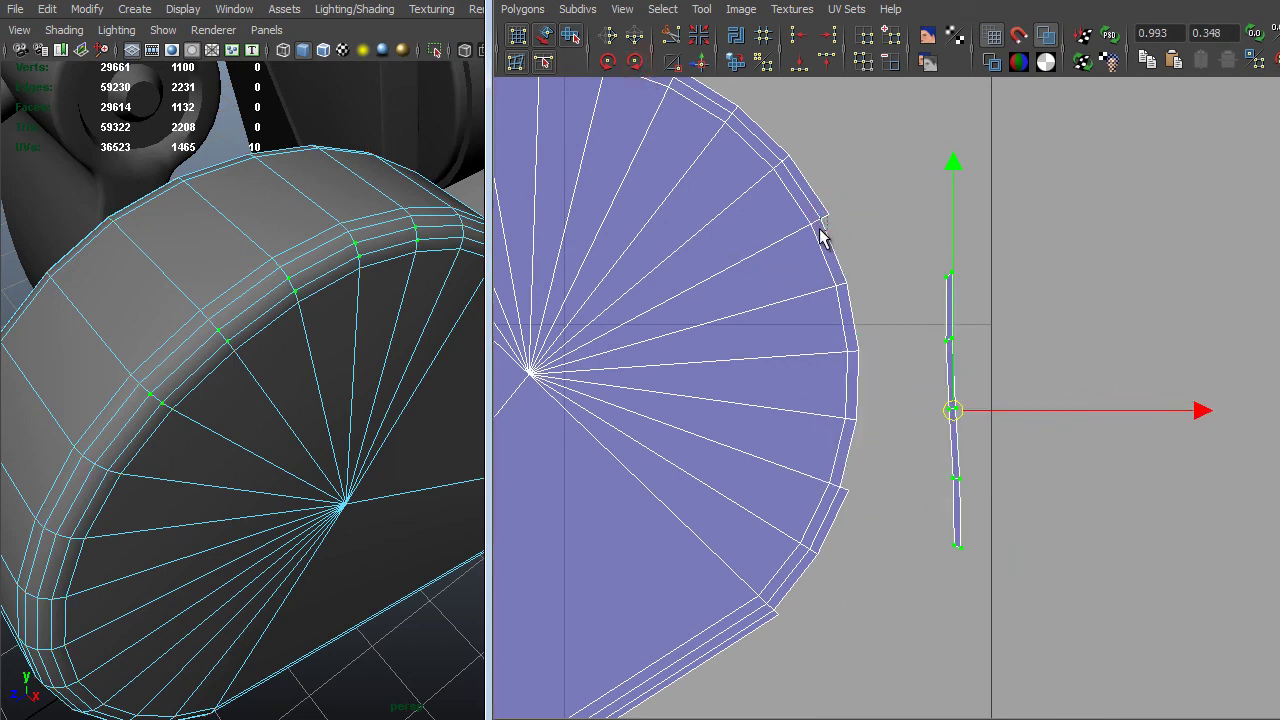
drag(820, 228, 820, 232)
shift+click(854, 308)
shift+click(857, 367)
shift+click(846, 449)
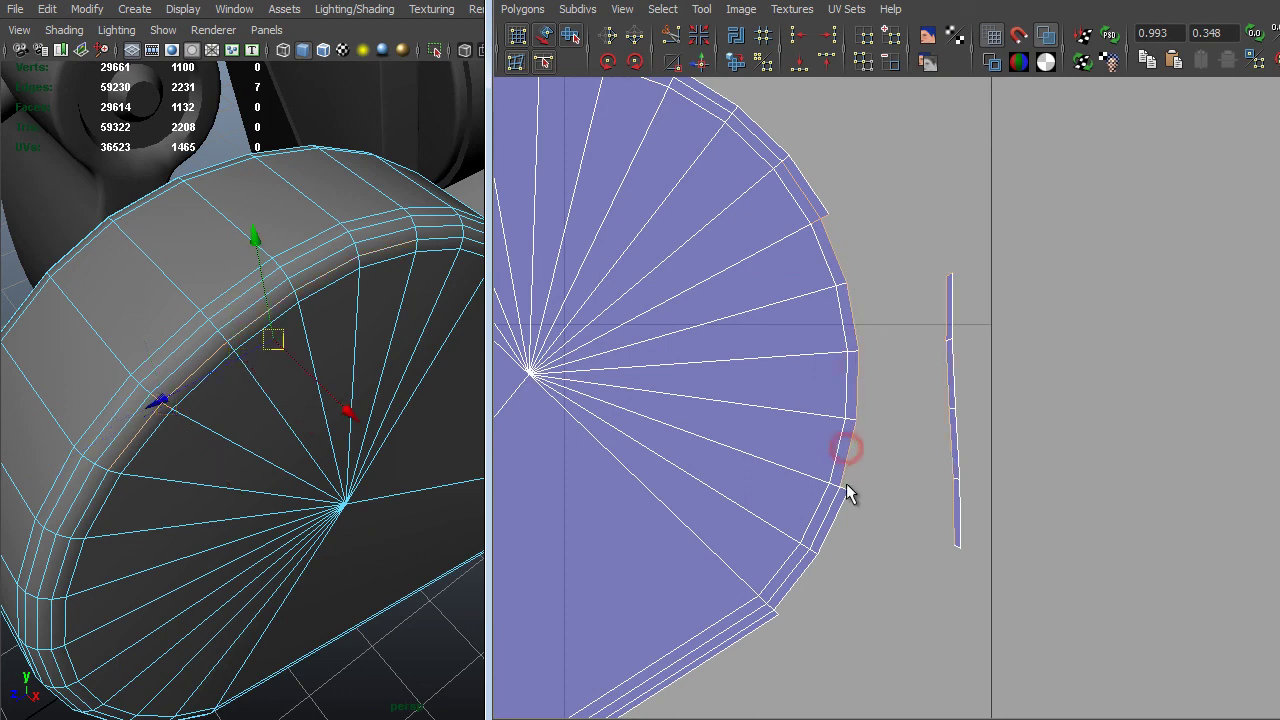
shift+click(844, 487)
shift+right_drag(837, 507, 860, 466)
Cut the UVs along the long border edges on both straight sides of the rightmost teardrop shell.
alt+right_drag(1090, 471, 788, 391)
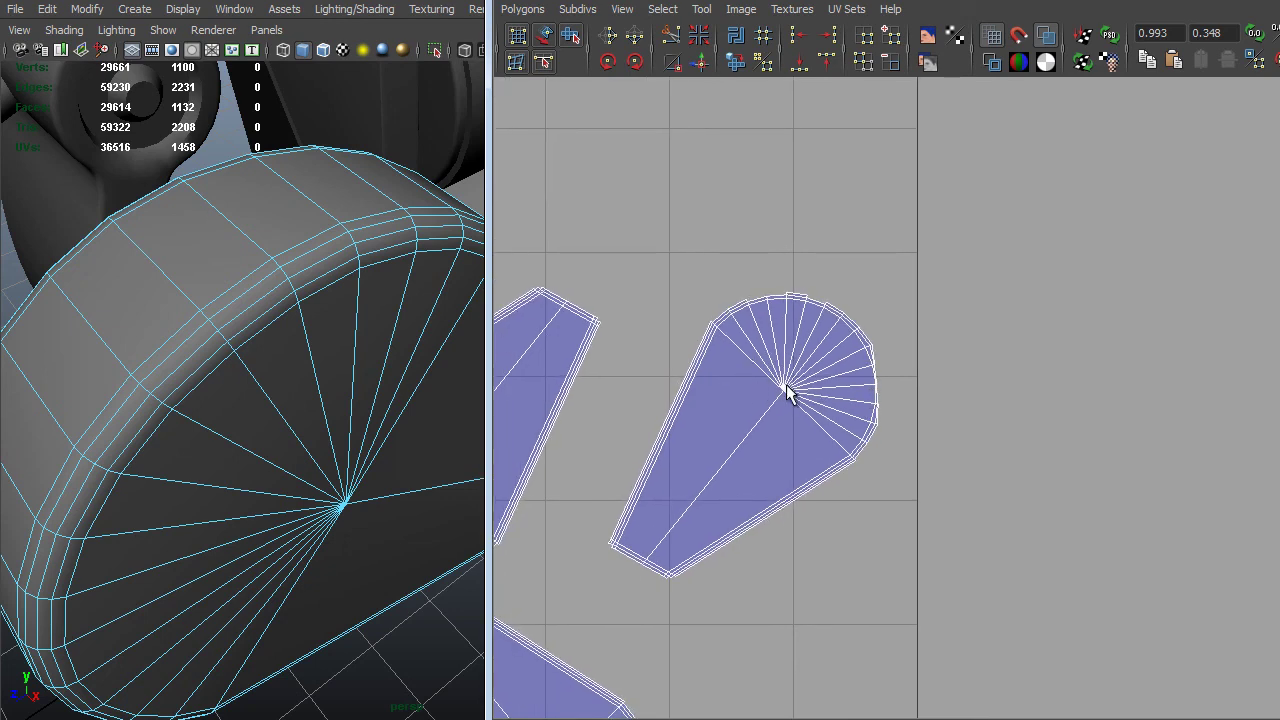
alt+middle_drag(788, 391, 1229, 377)
alt+middle_drag(1049, 351, 814, 396)
alt+right_drag(1058, 329, 1062, 252)
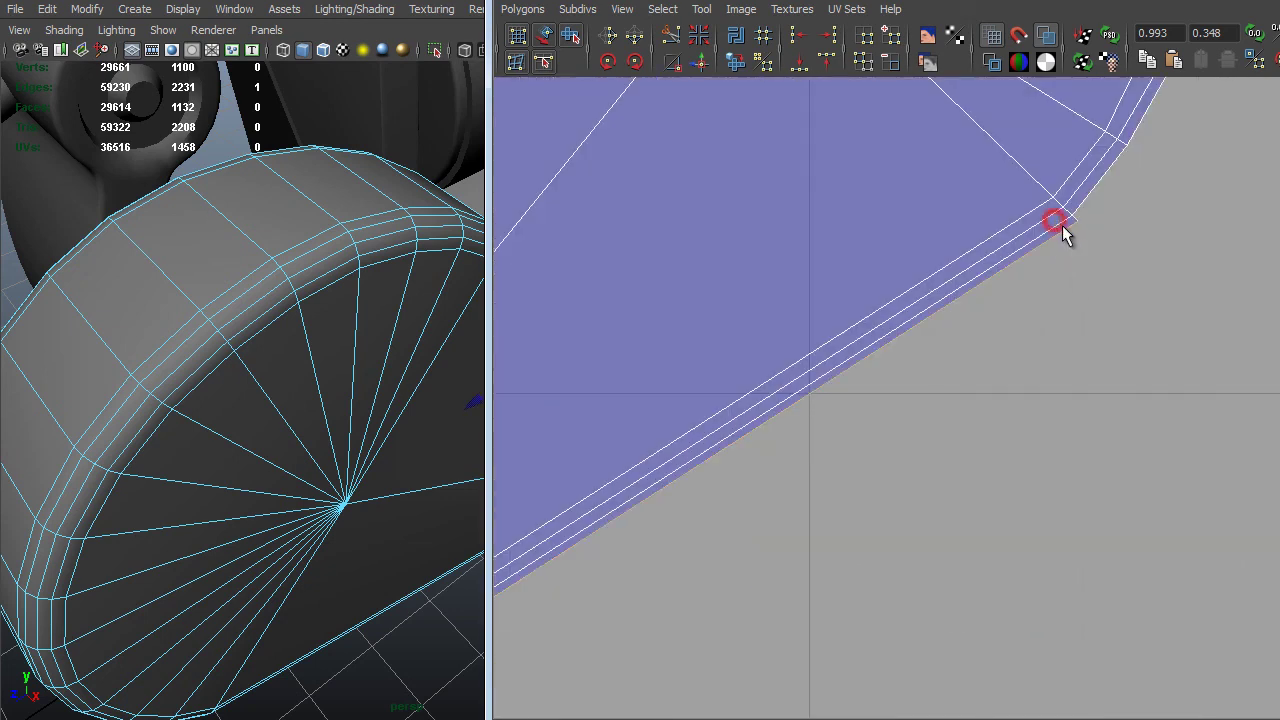
click(1062, 226)
alt+middle_drag(718, 316, 1063, 86)
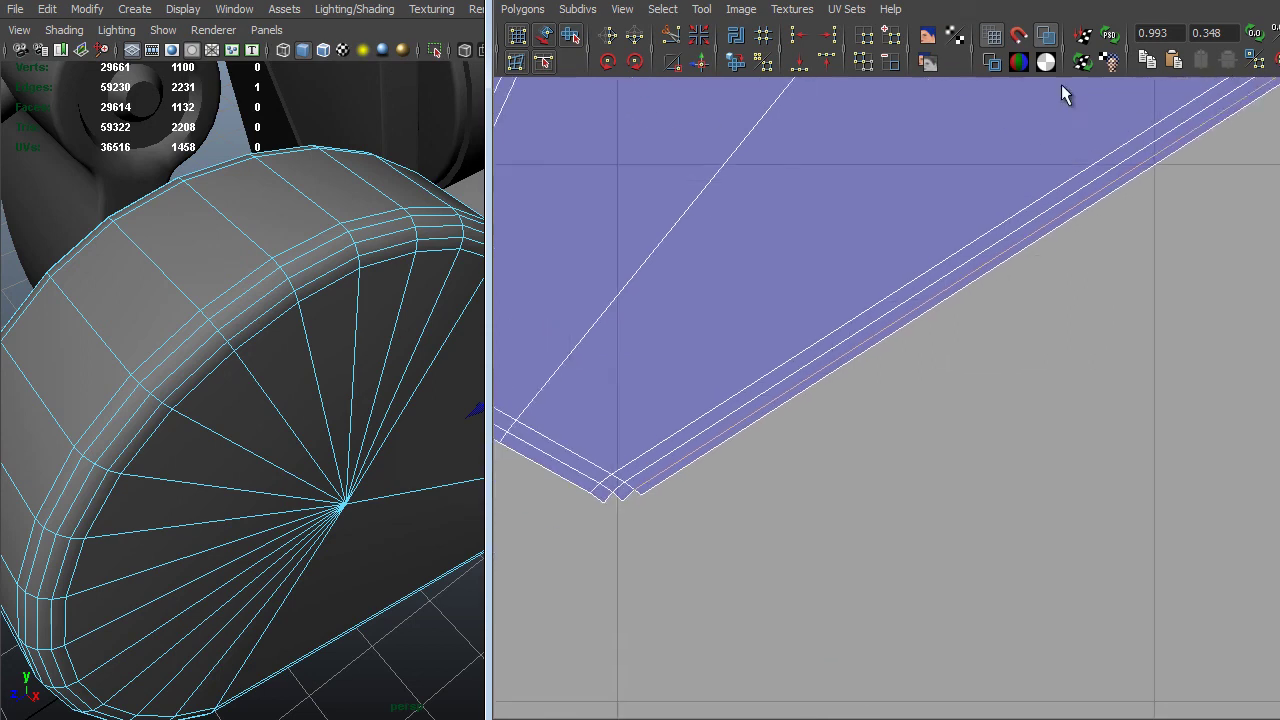
alt+middle_drag(810, 95, 1060, 208)
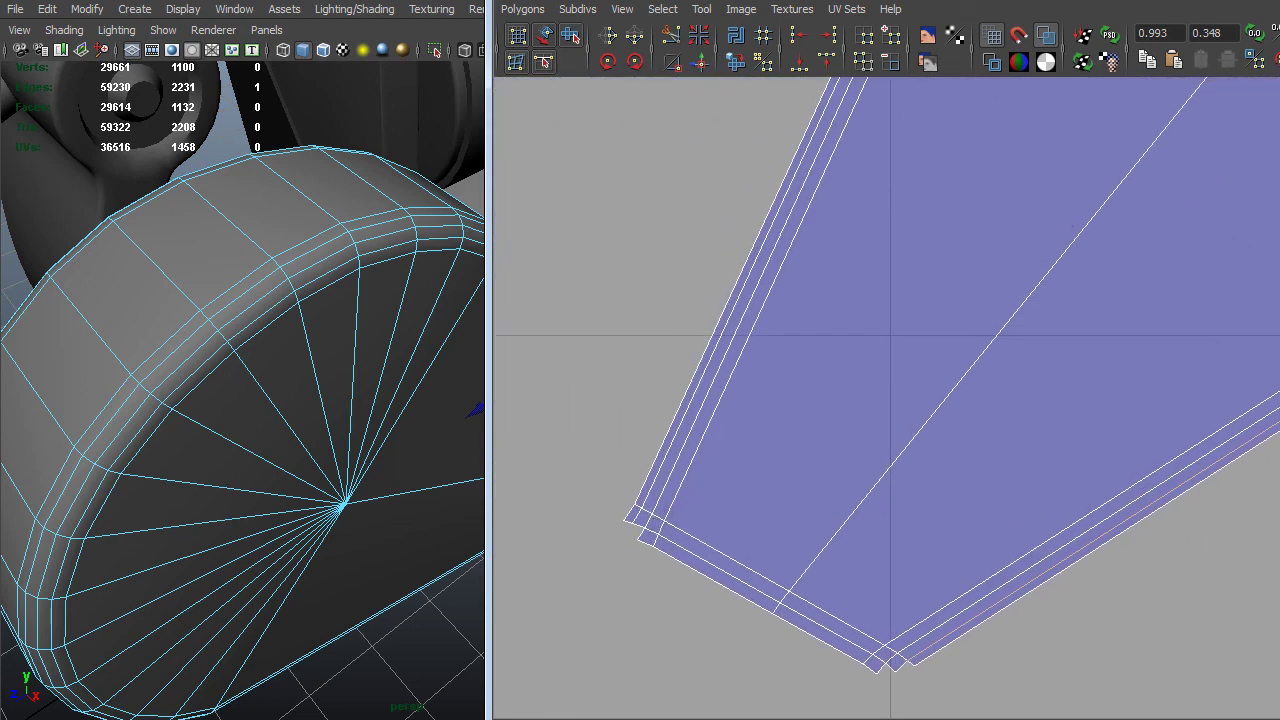
shift+click(636, 514)
shift+click(648, 498)
shift+click(648, 502)
shift+click(645, 499)
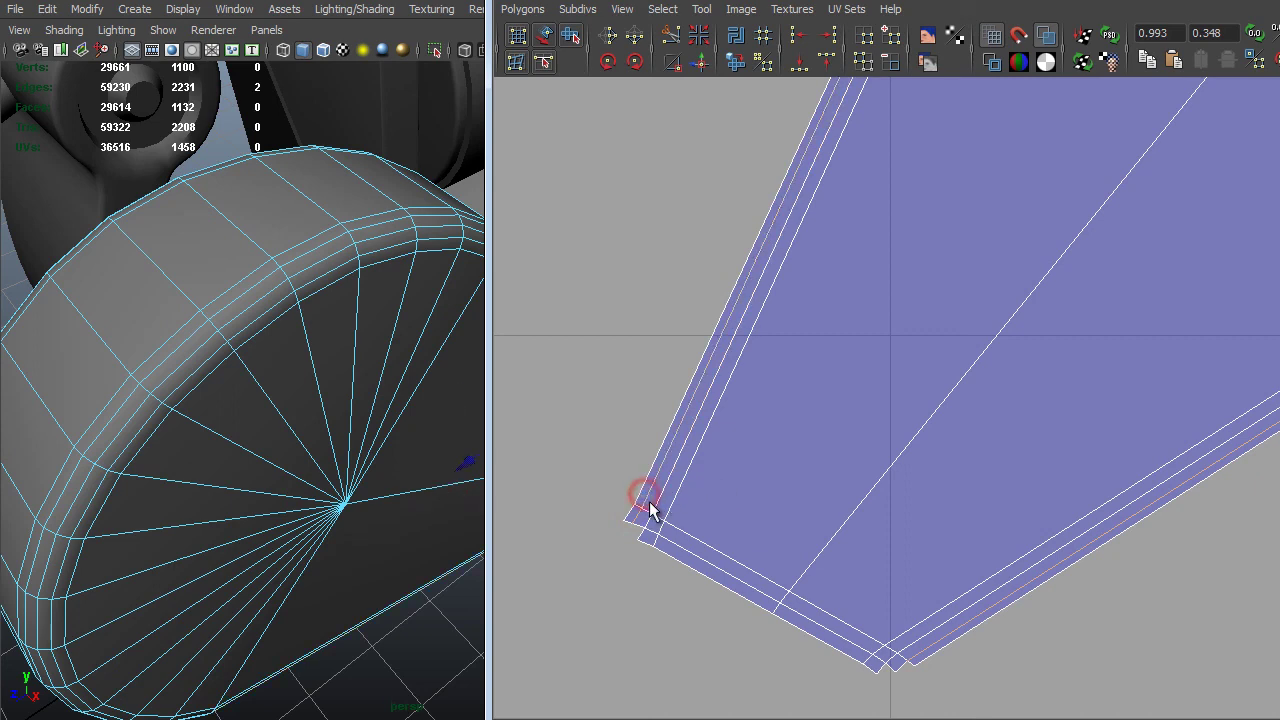
scroll(843, 306, up, 5)
scroll(931, 503, down, 6)
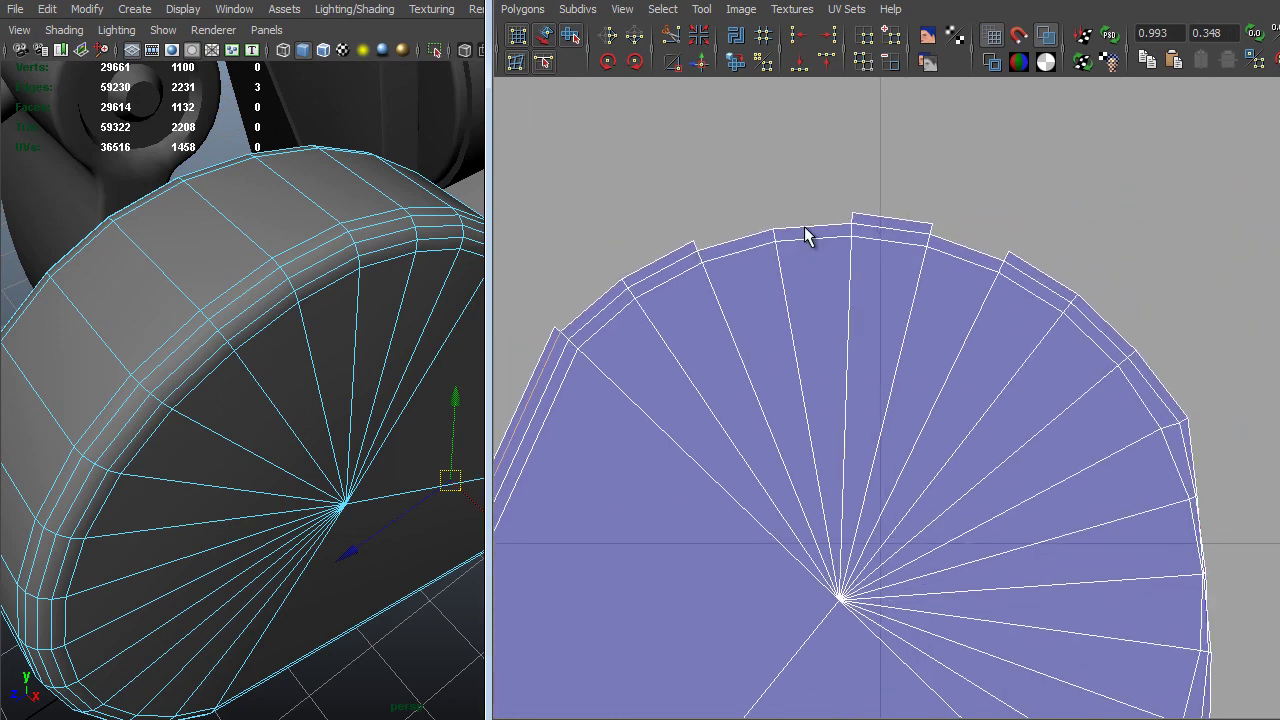
scroll(1117, 548, down, 5)
alt+middle_drag(789, 323, 867, 311)
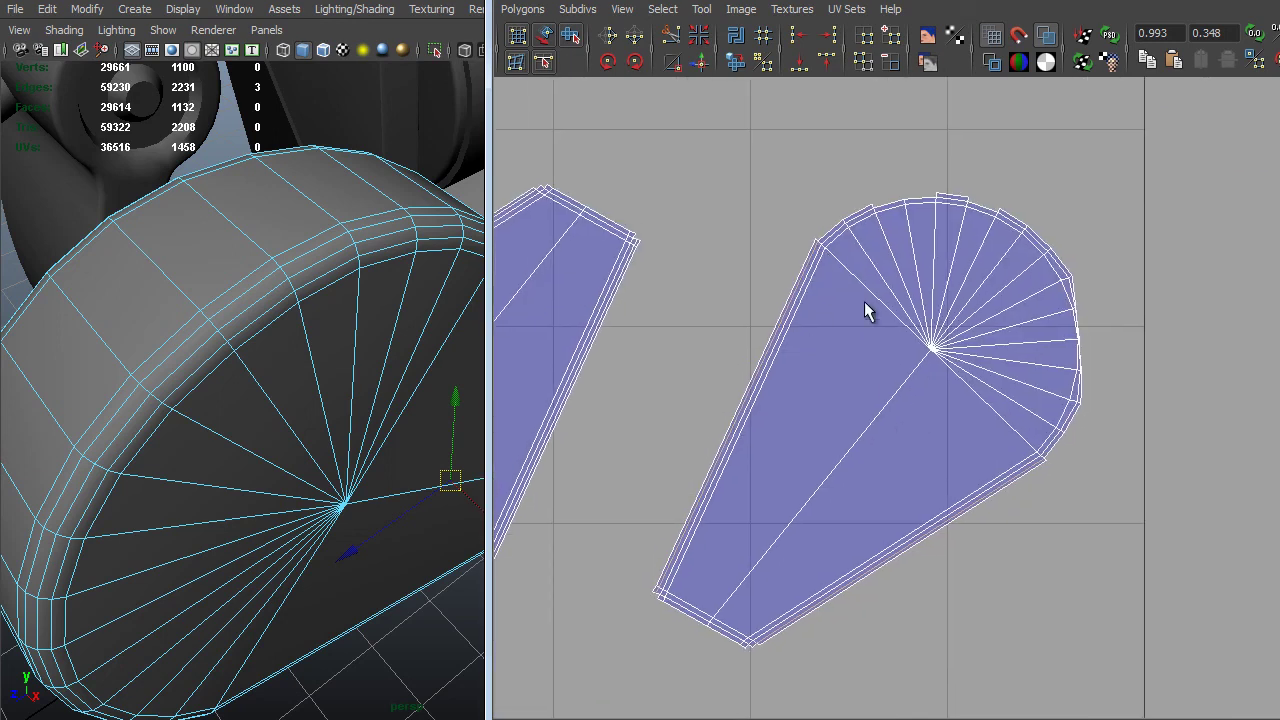
shift+right_click(868, 332)
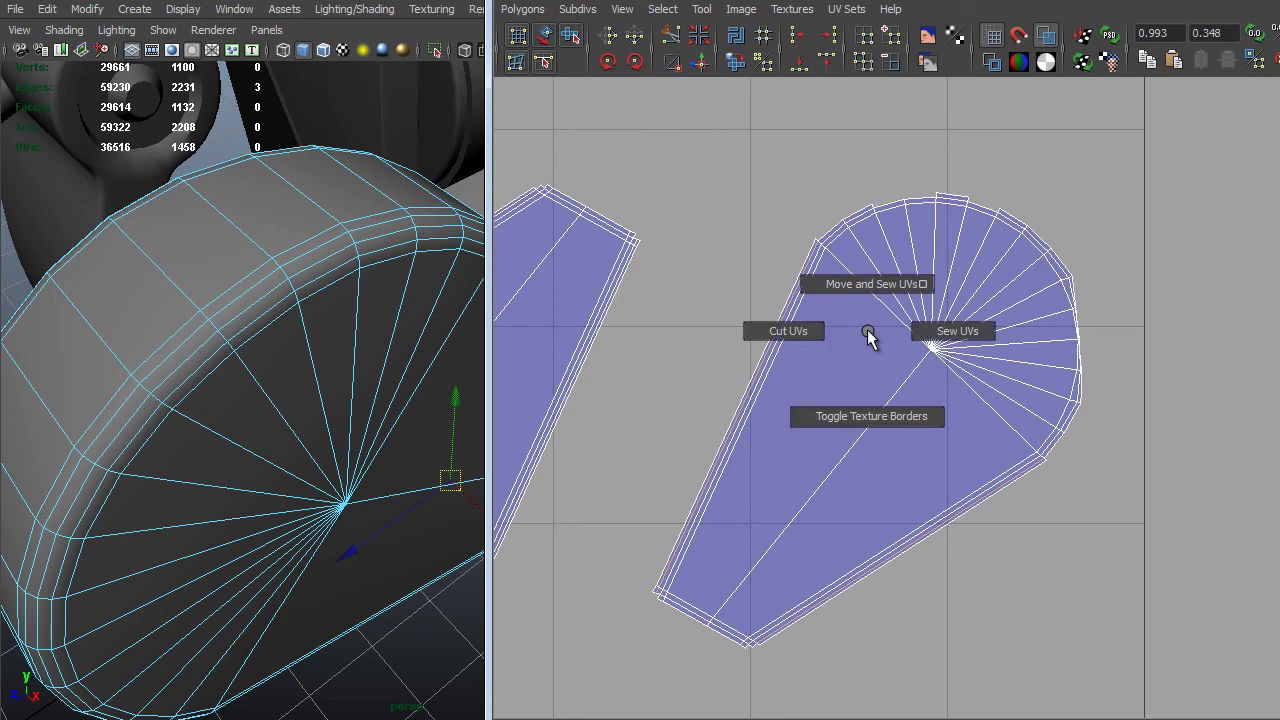
shift+right_drag(868, 332, 791, 336)
Select the whole rightmost teardrop shell and move it outside the UV square's right border, leaving the cut side strips behind.
alt+middle_drag(803, 400, 857, 446)
right_drag(1002, 354, 1124, 527)
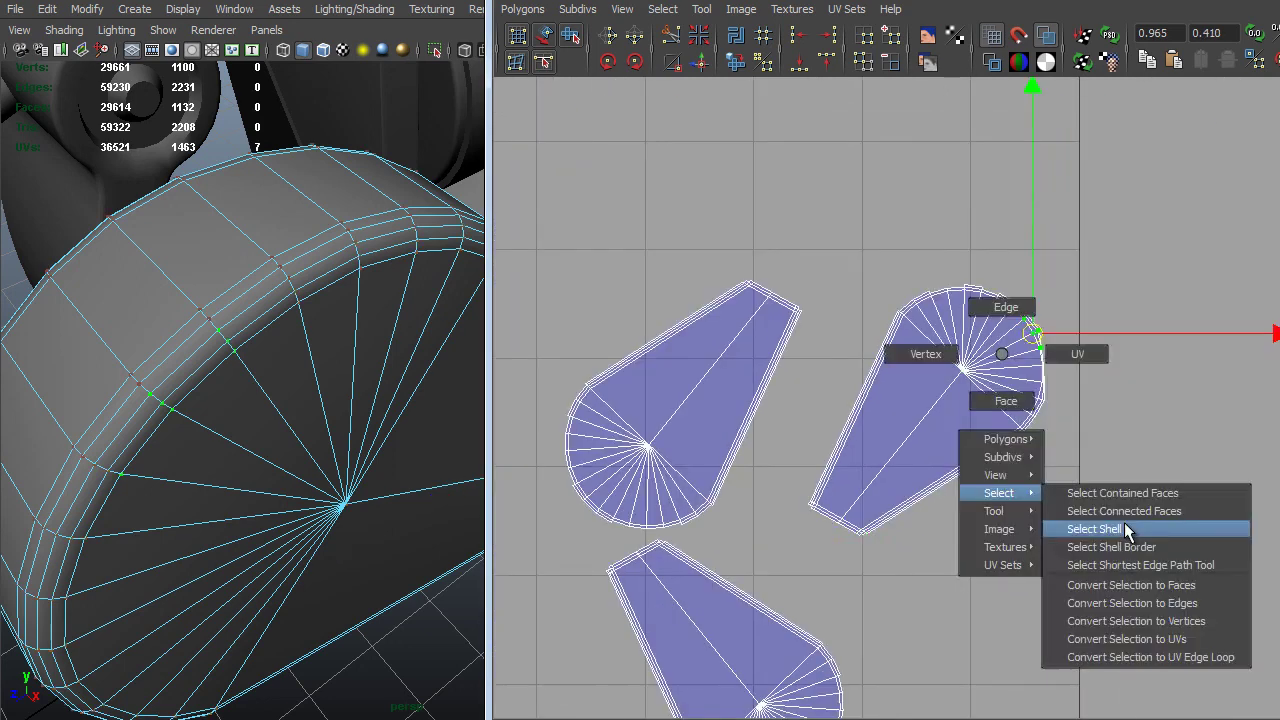
alt+middle_drag(1034, 416, 967, 413)
middle_drag(940, 564, 1194, 585)
scroll(911, 430, down, 3)
alt+middle_drag(911, 430, 1010, 385)
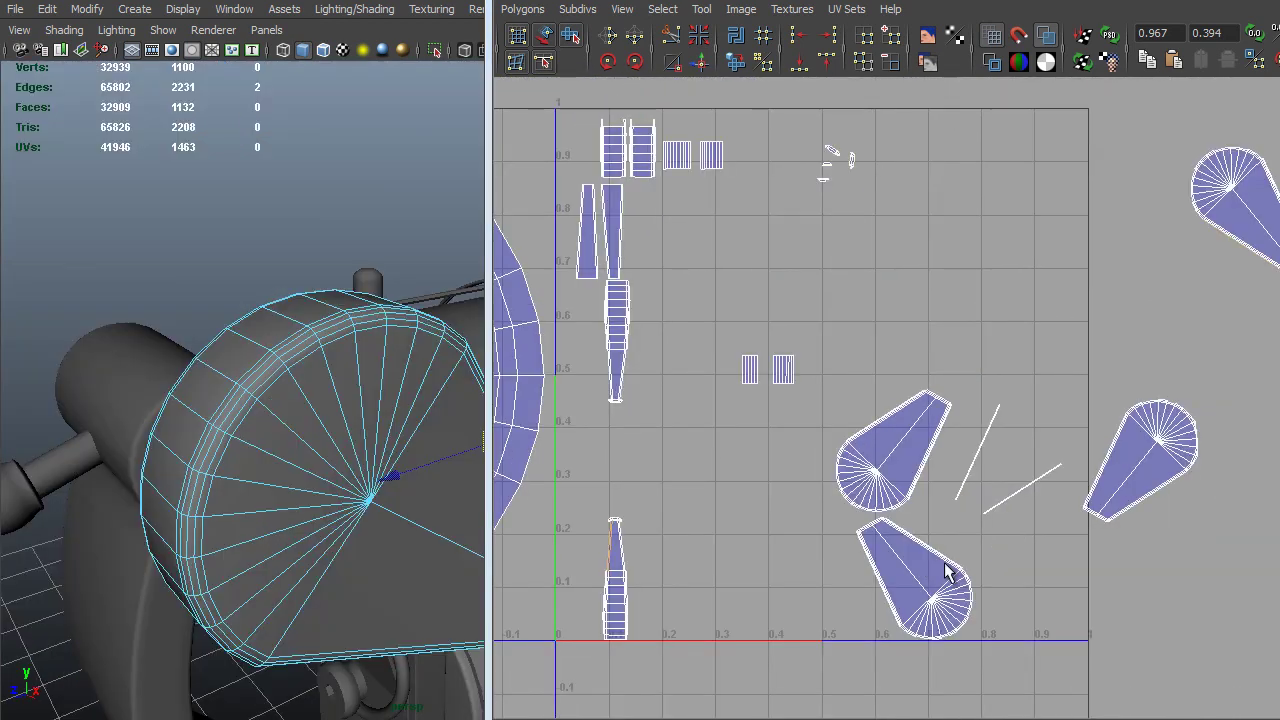
Select the four small striped rectangular shells and move them out of the UV square, above the large ring shell.
right_drag(793, 376, 857, 366)
drag(837, 329, 717, 414)
shift+drag(741, 117, 660, 194)
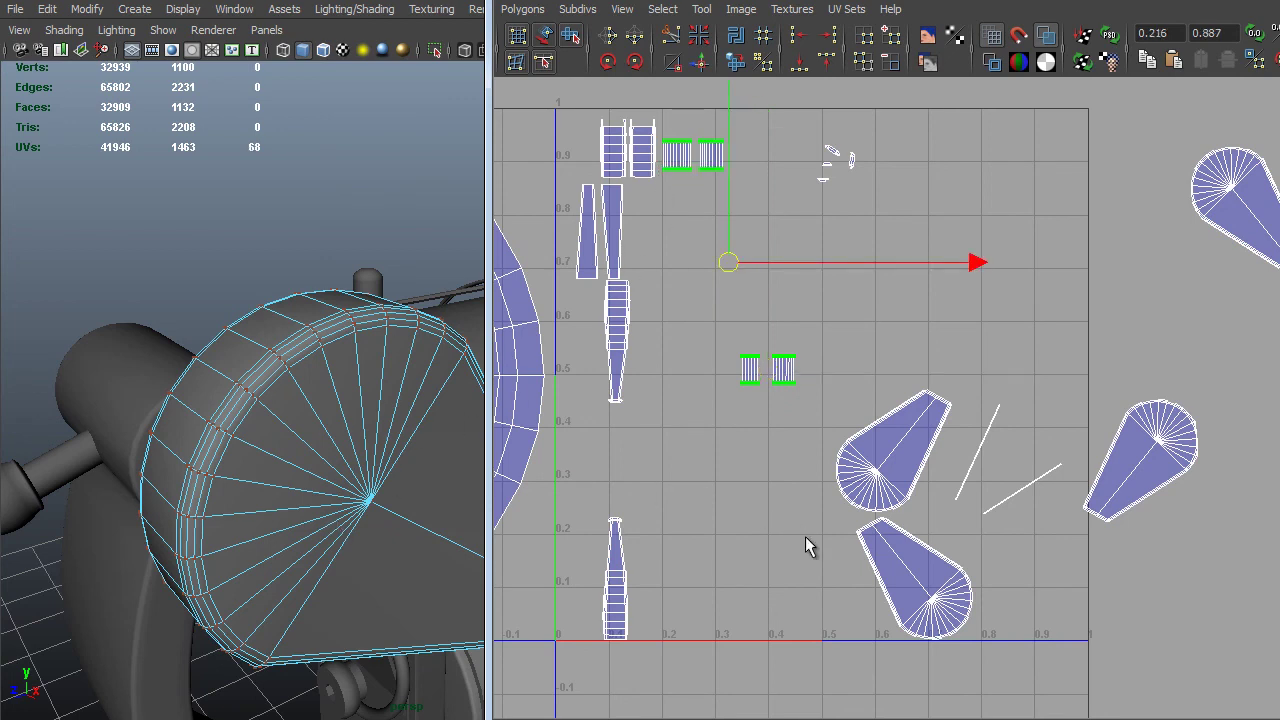
alt+middle_drag(805, 538, 822, 600)
alt+middle_drag(793, 483, 674, 476)
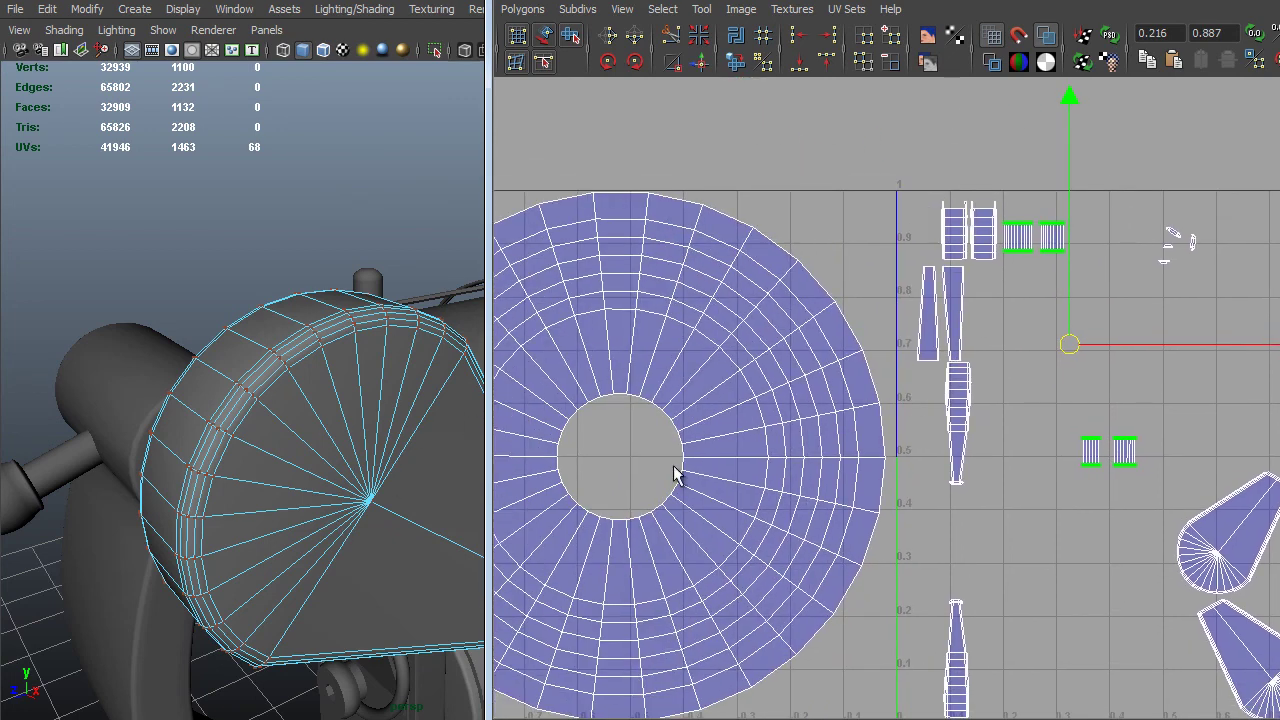
alt+right_drag(1071, 592, 961, 542)
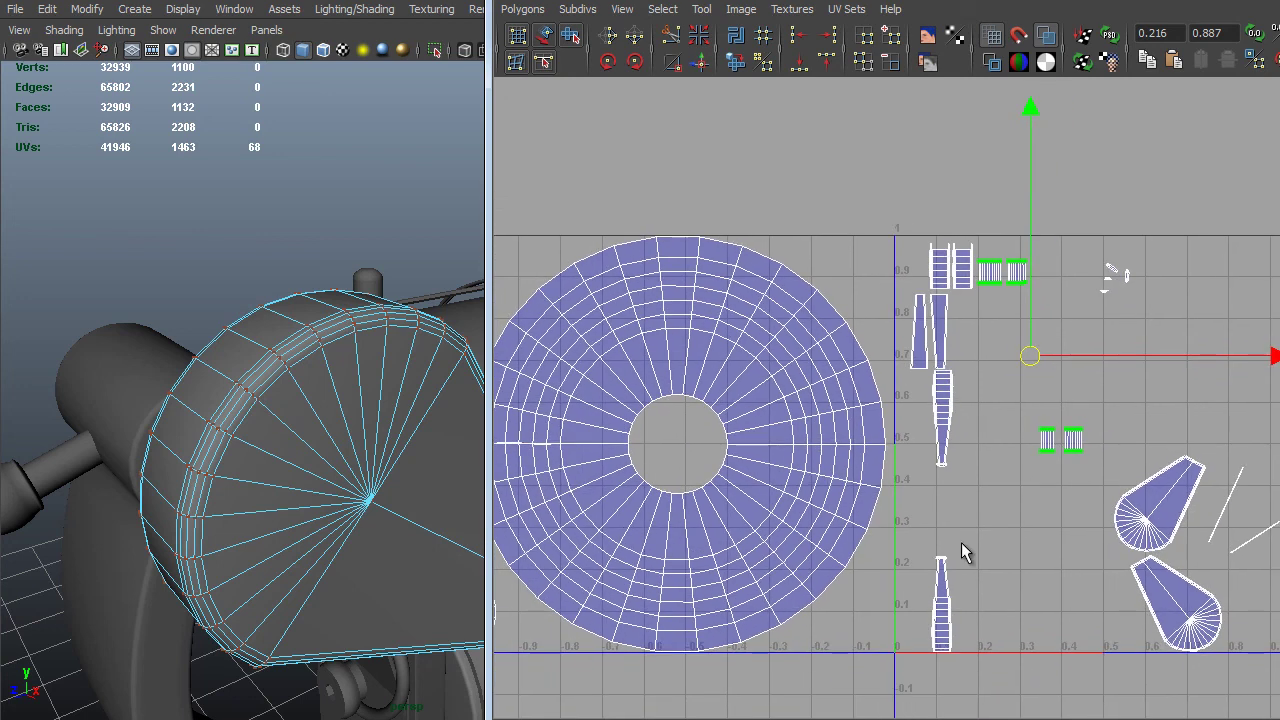
alt+middle_drag(965, 524, 961, 592)
middle_drag(964, 585, 750, 268)
alt+middle_drag(1225, 540, 959, 400)
scroll(960, 407, up, 1)
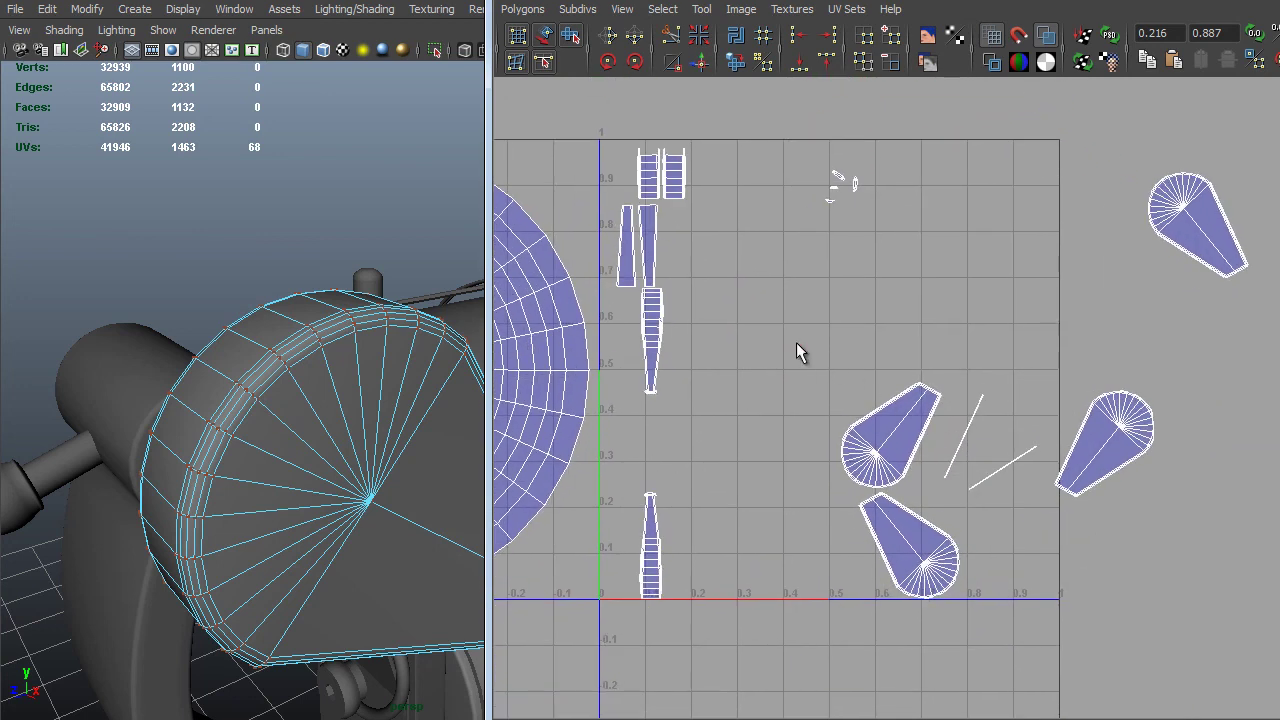
Select the two teardrop shells remaining in the UV square as whole shells and move them up past its upper border.
drag(791, 341, 940, 654)
right_click(937, 592)
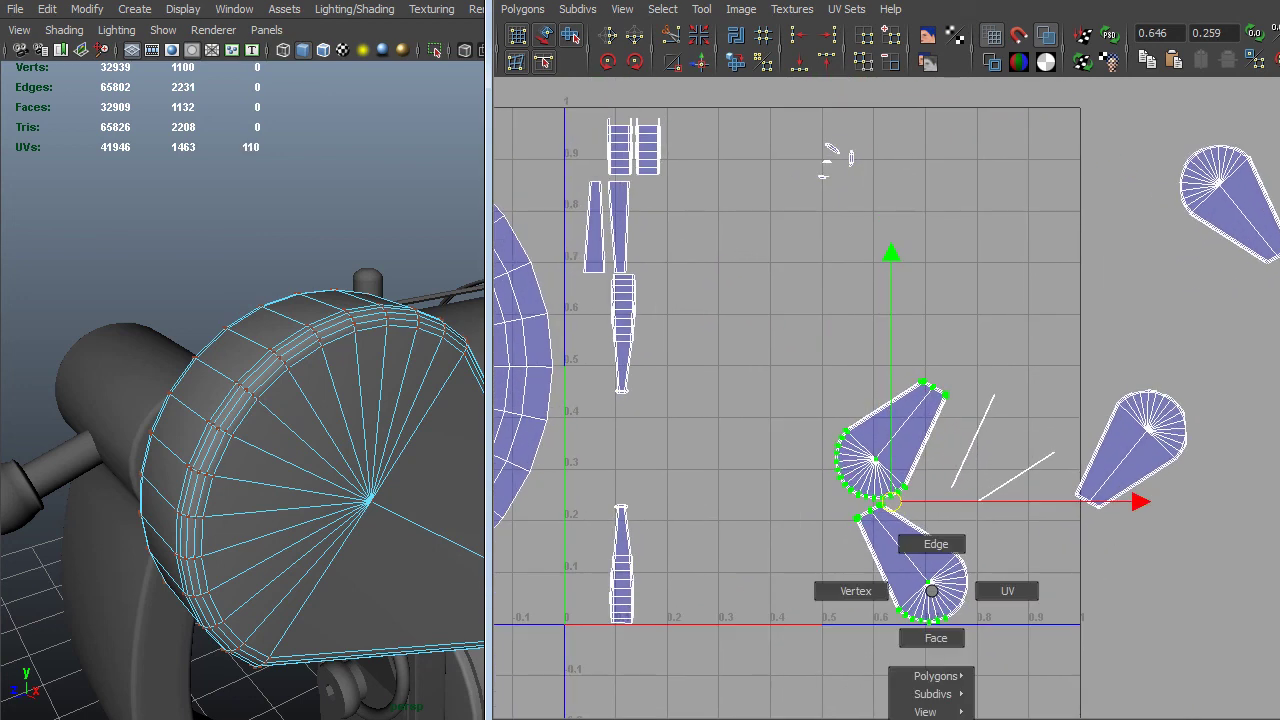
alt+middle_drag(1070, 370, 1118, 430)
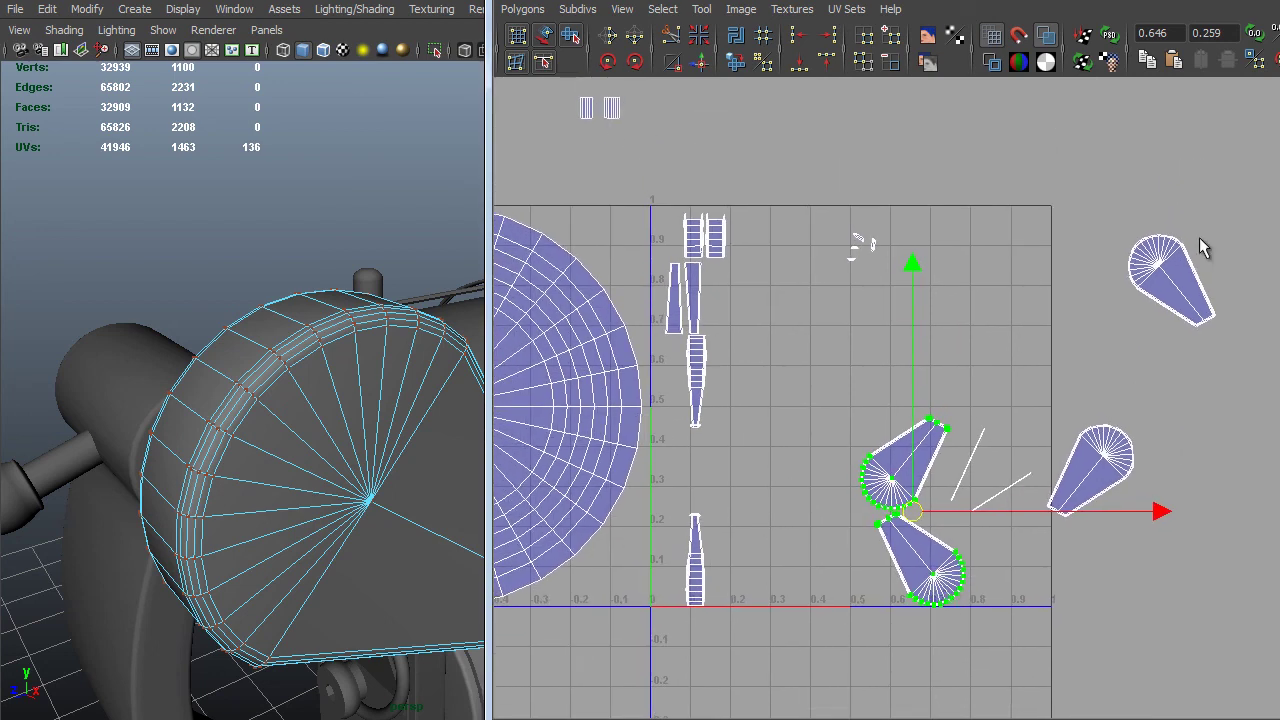
middle_drag(1053, 677, 1046, 314)
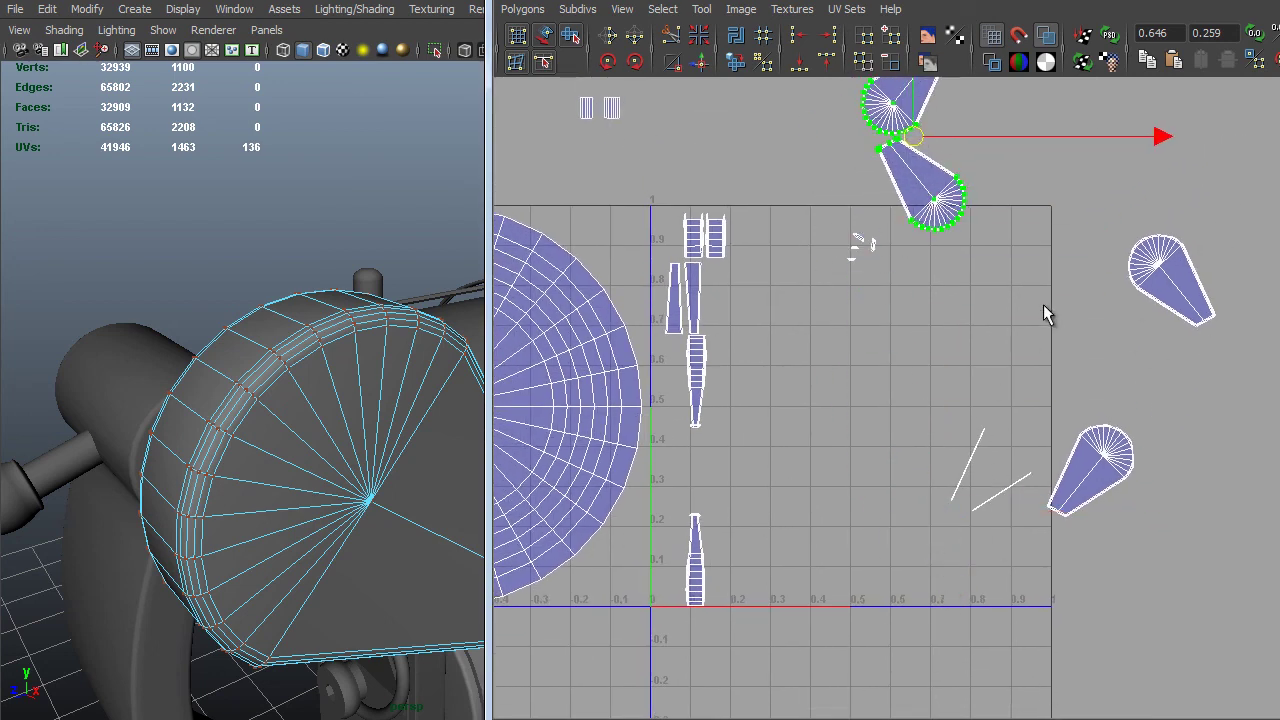
Select the lowest tapered strip shell in the UV square and move it to the square's right border, beside the teardrop shells.
scroll(854, 366, up, 1)
alt+middle_drag(854, 366, 953, 321)
drag(844, 430, 757, 583)
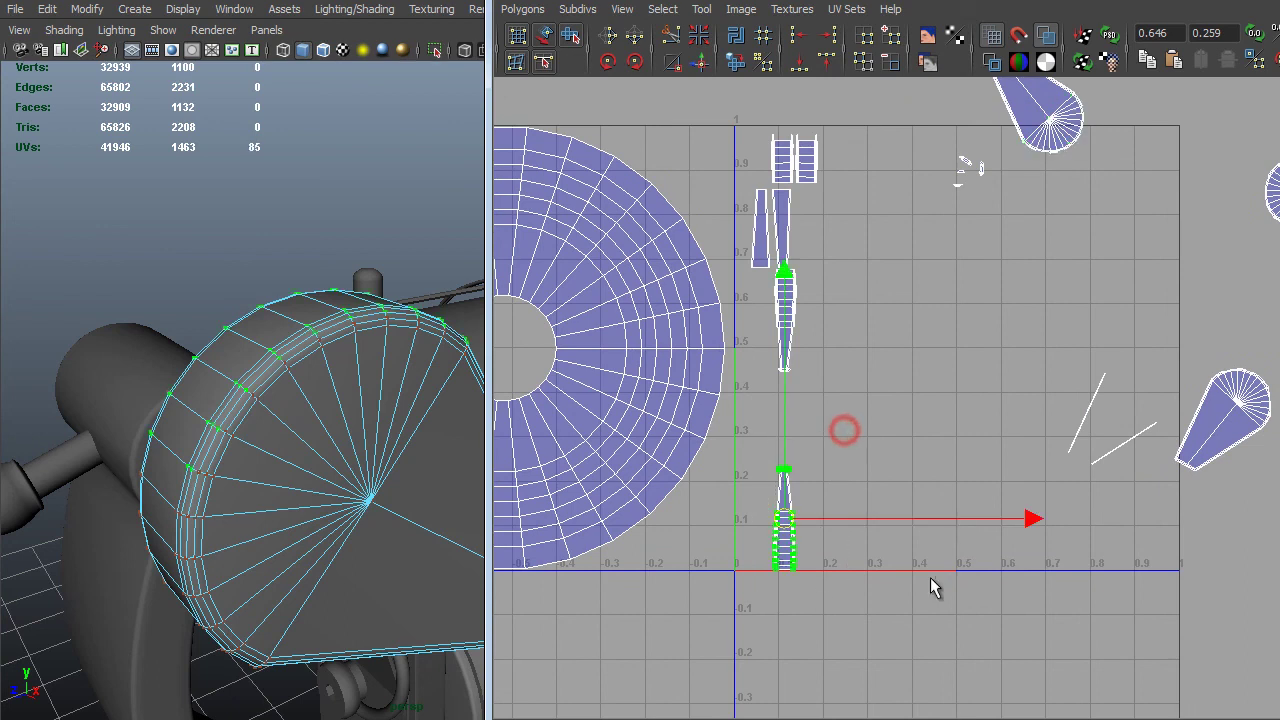
alt+middle_drag(1106, 589, 1279, 361)
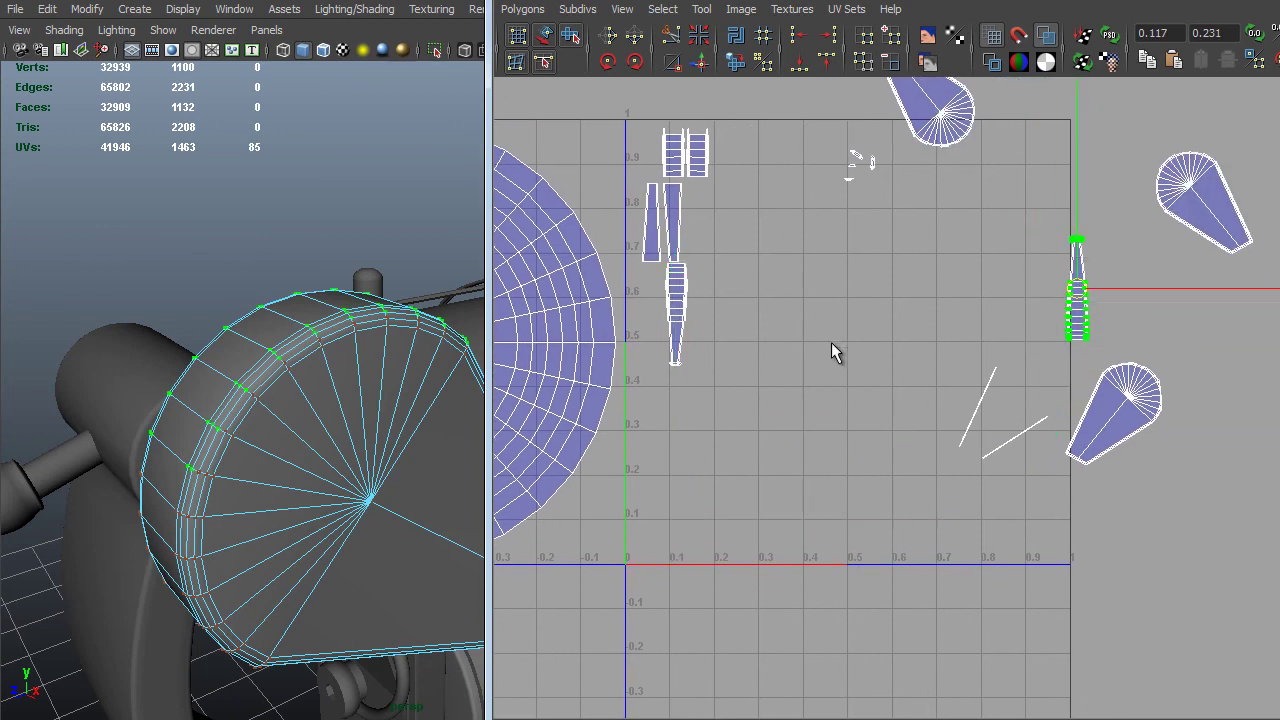
Select the left one of the two striped rectangular shells in the UV square and move it beside the tapered strip near the right border.
alt+middle_drag(790, 364, 810, 396)
alt+right_drag(805, 399, 828, 386)
alt+middle_drag(694, 205, 885, 318)
alt+right_drag(885, 318, 988, 211)
alt+middle_drag(988, 211, 1030, 354)
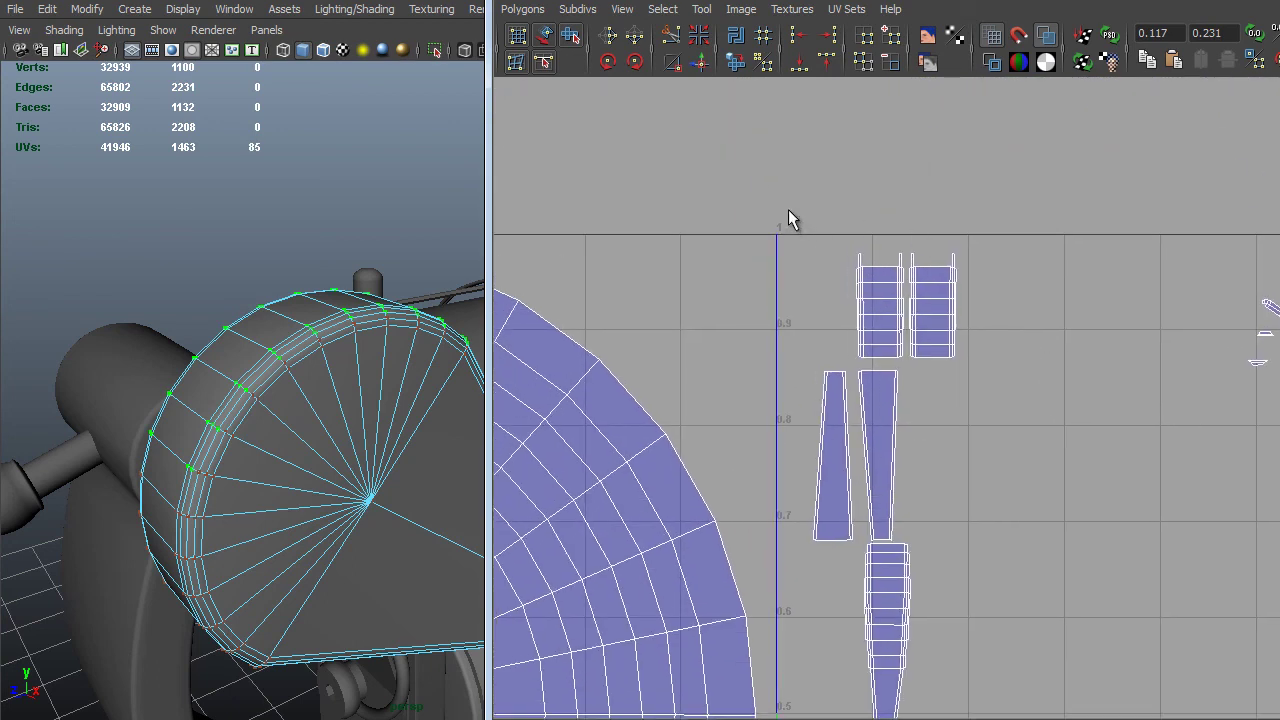
drag(791, 217, 903, 366)
alt+right_drag(903, 366, 805, 410)
alt+middle_drag(1225, 644, 919, 523)
middle_drag(919, 523, 1279, 686)
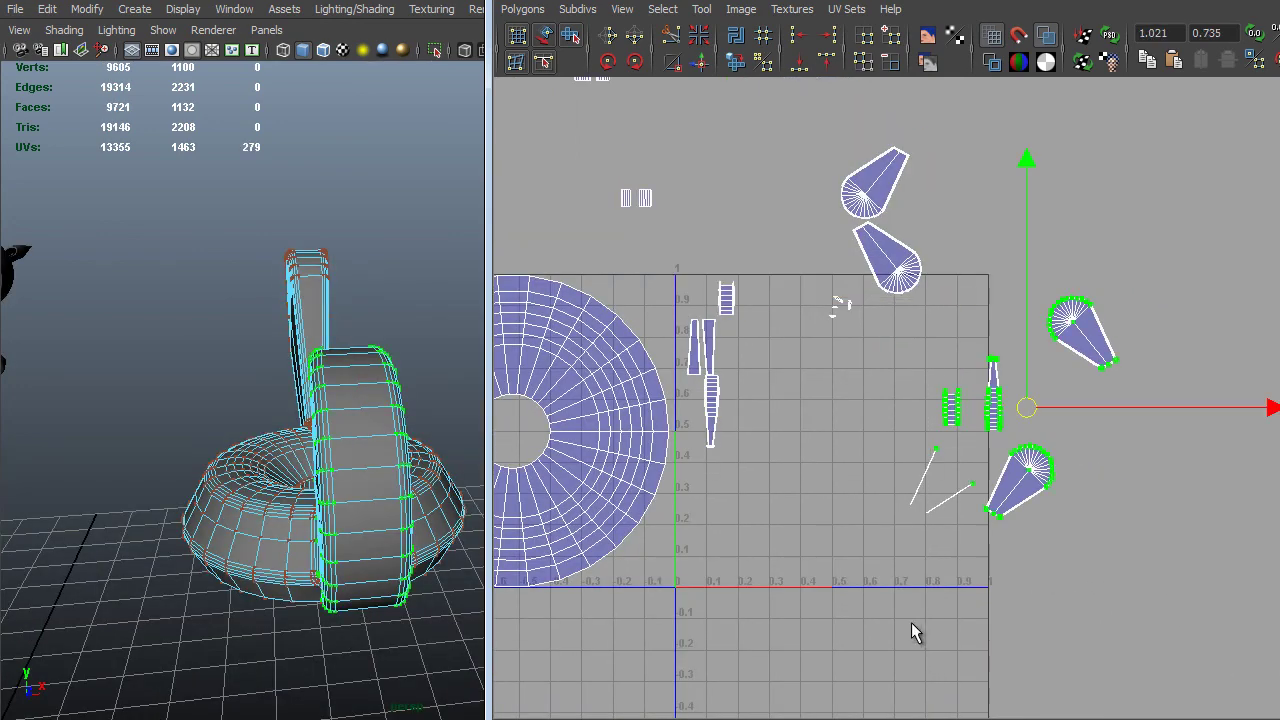
Select the upper teardrop shell outside the UV square's right border and rotate it until it stands upright with its round end up.
alt+drag(274, 523, 268, 558)
alt+right_drag(1024, 380, 1184, 626)
alt+middle_drag(1067, 488, 643, 397)
alt+right_drag(643, 397, 820, 330)
alt+middle_drag(895, 209, 979, 262)
drag(982, 122, 752, 345)
alt+middle_drag(832, 320, 903, 395)
click(631, 57)
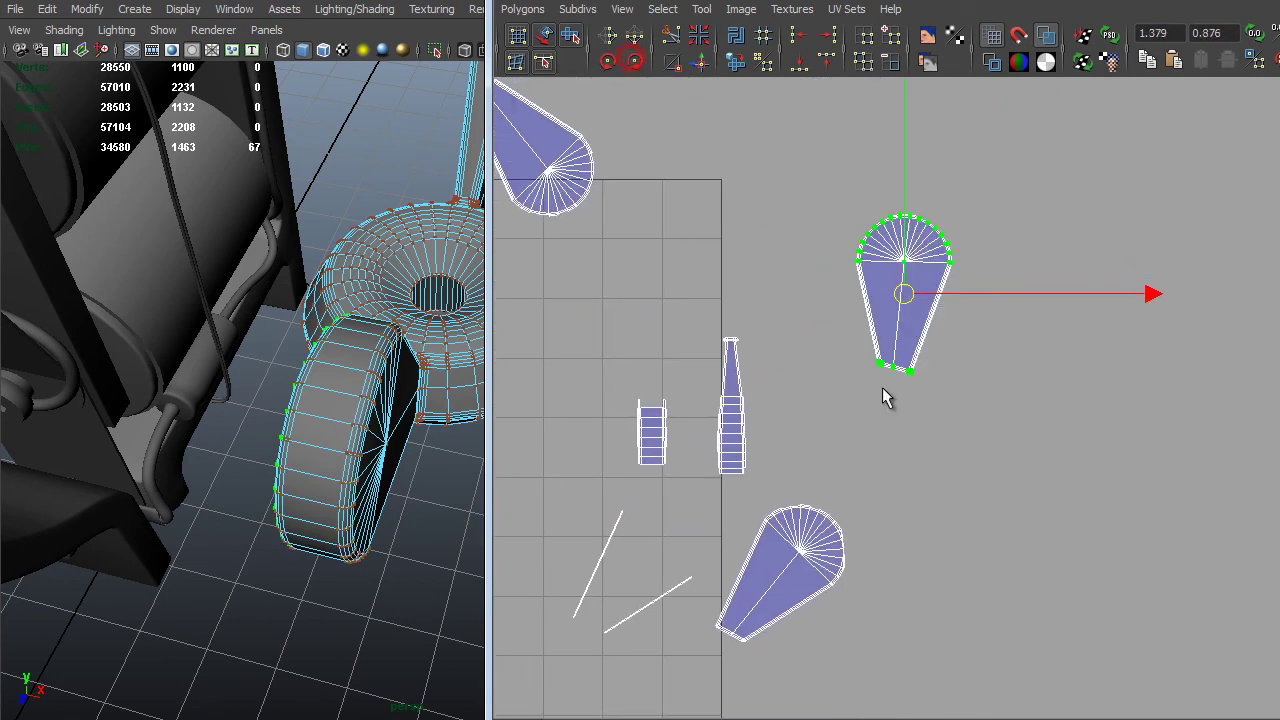
Select the lower teardrop shell, rotate it upright like the other one and move it up to the other teardrop's right side.
alt+right_drag(882, 387, 846, 518)
alt+middle_drag(846, 518, 866, 391)
drag(875, 377, 699, 636)
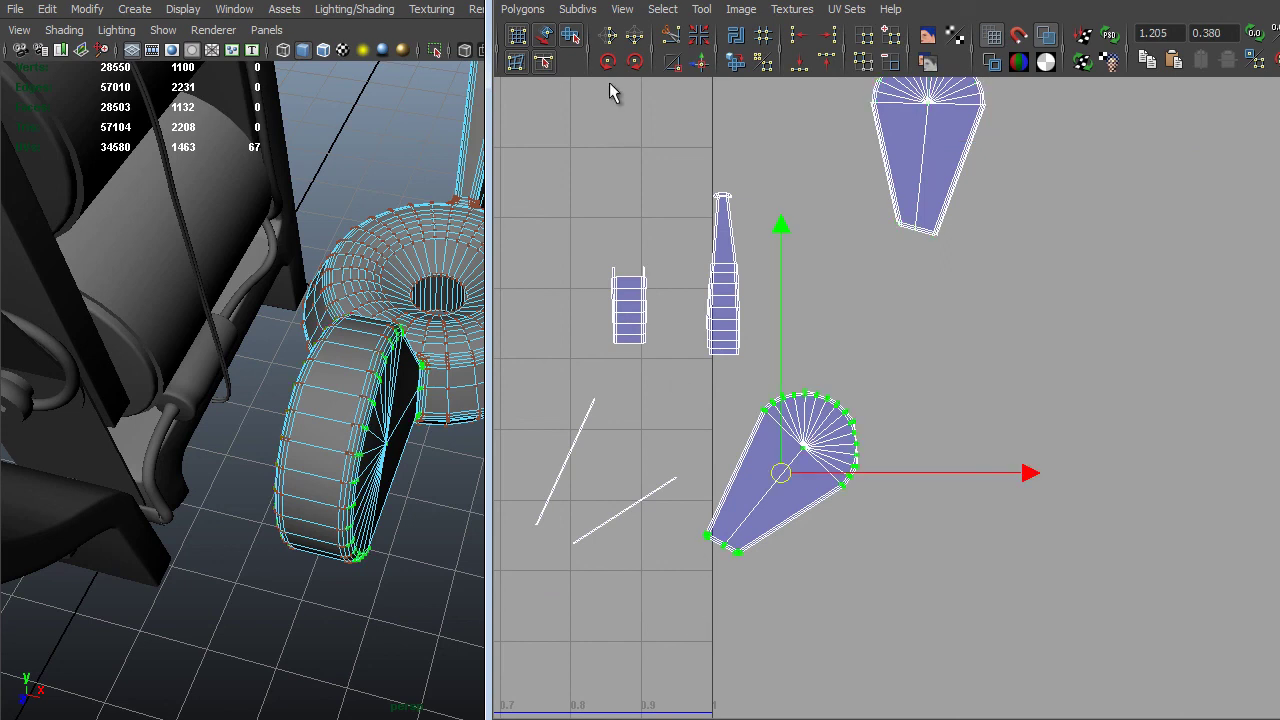
click(606, 62)
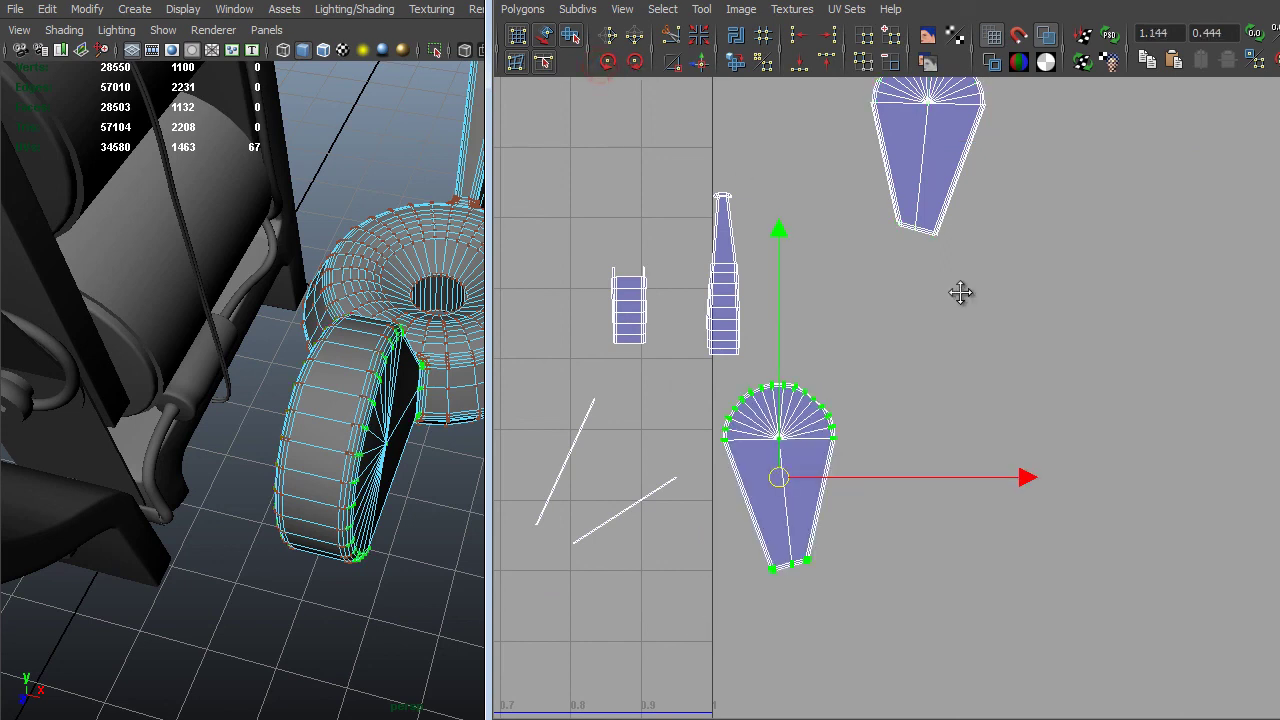
alt+middle_drag(960, 292, 912, 390)
middle_drag(920, 435, 1256, 96)
Select the three inner border edges beside the protruding slivers on the striped rectangular shell's right side and cut the UVs there.
alt+middle_drag(1050, 175, 915, 335)
alt+right_drag(915, 335, 1151, 343)
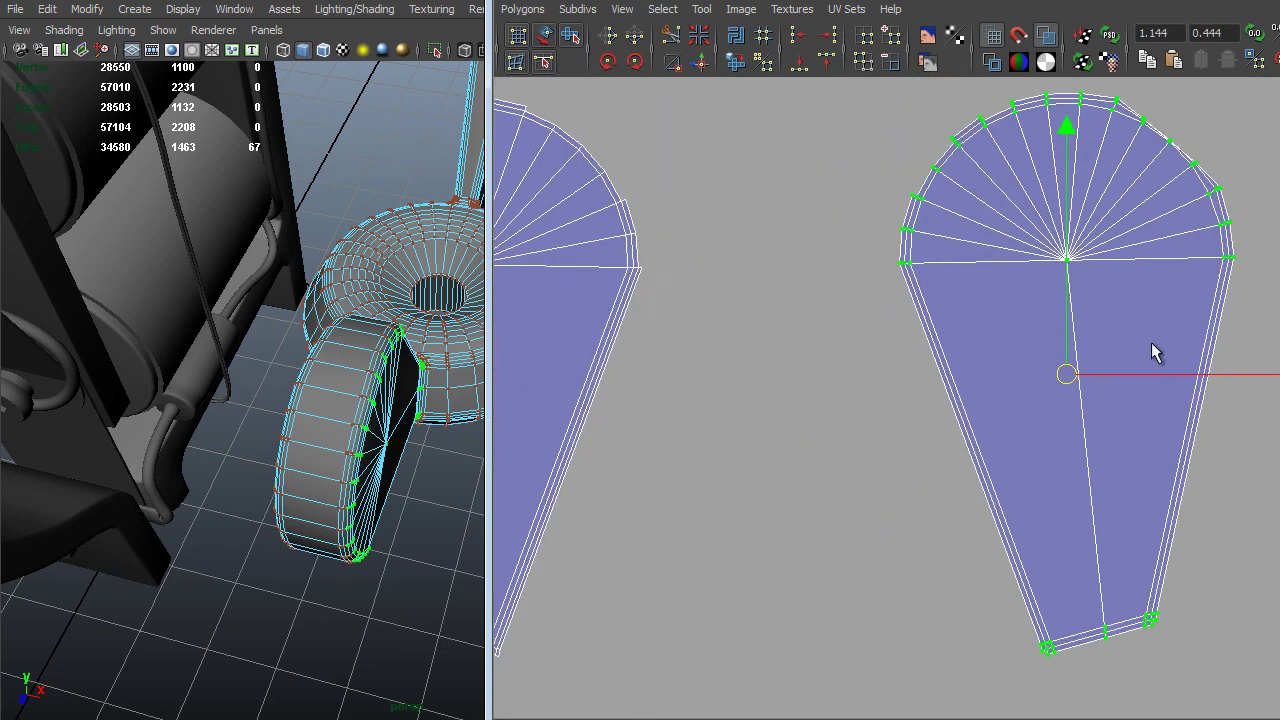
alt+middle_drag(1155, 352, 1051, 388)
alt+middle_drag(983, 233, 958, 368)
alt+right_drag(958, 368, 1003, 471)
alt+middle_drag(1003, 471, 1017, 498)
alt+middle_drag(834, 301, 880, 320)
alt+right_drag(880, 320, 935, 428)
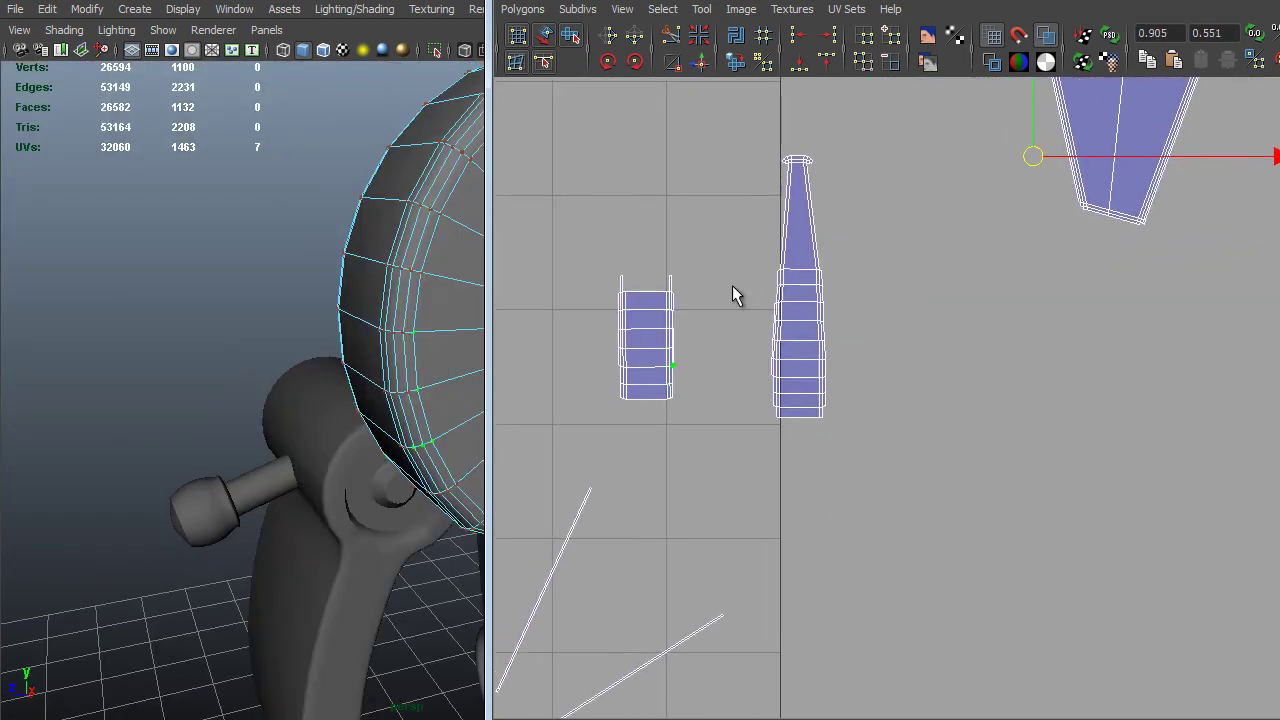
alt+right_drag(737, 294, 677, 406)
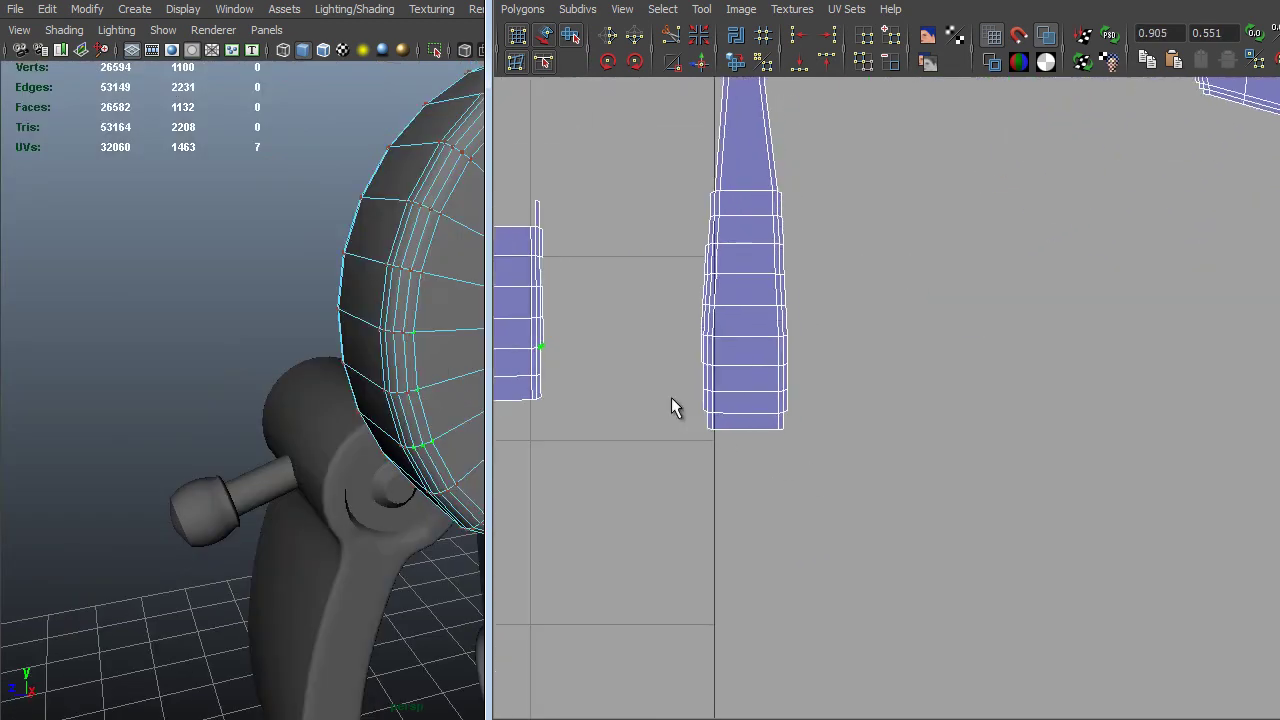
alt+middle_drag(677, 406, 711, 303)
alt+right_drag(711, 303, 919, 444)
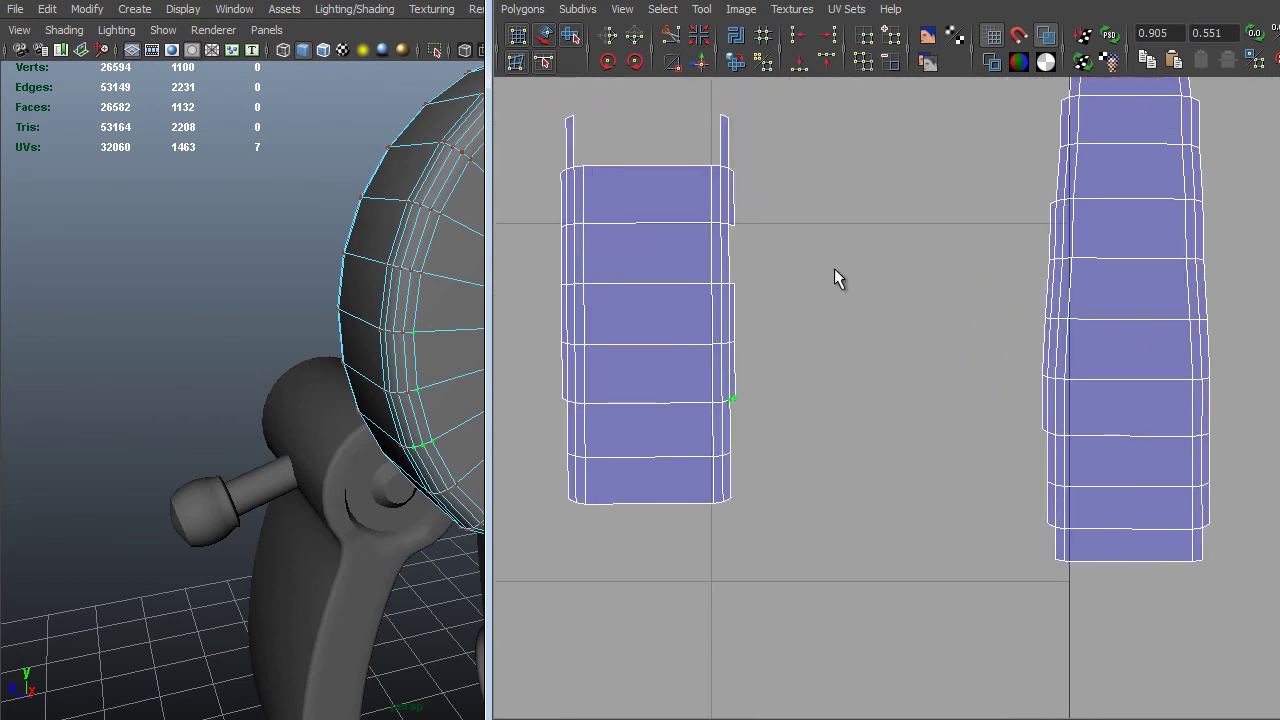
right_drag(797, 403, 799, 350)
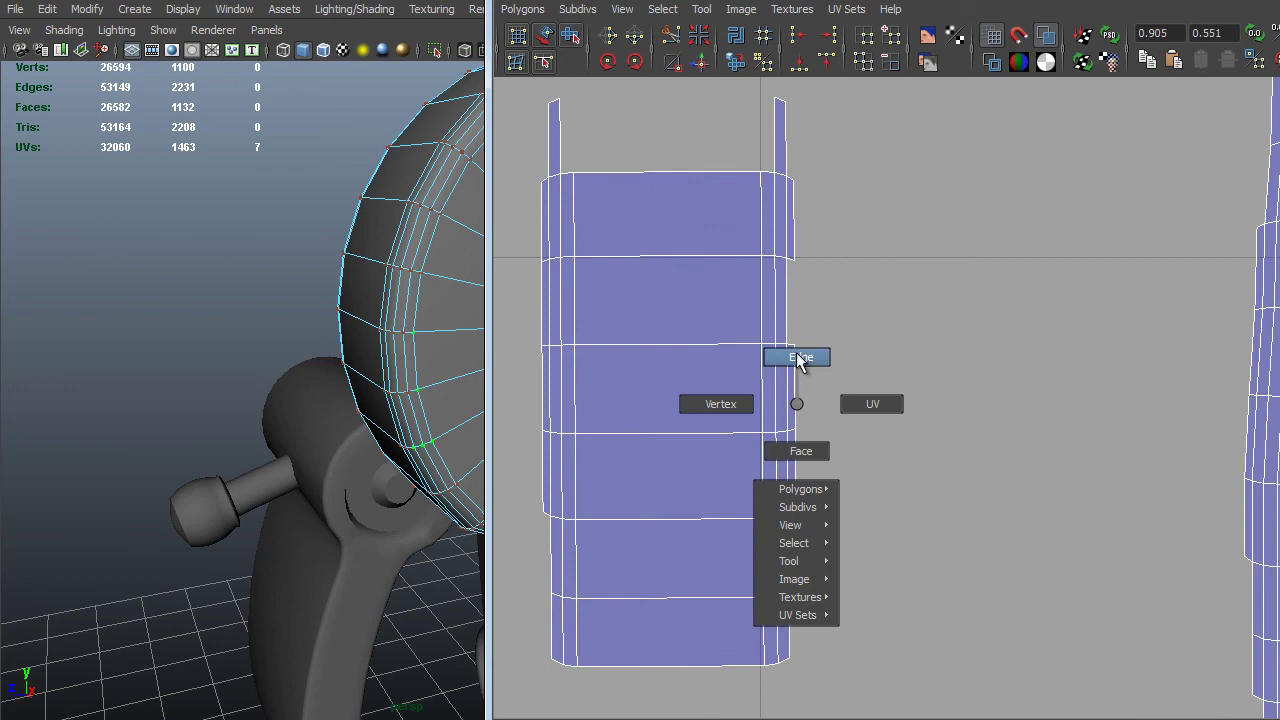
click(782, 229)
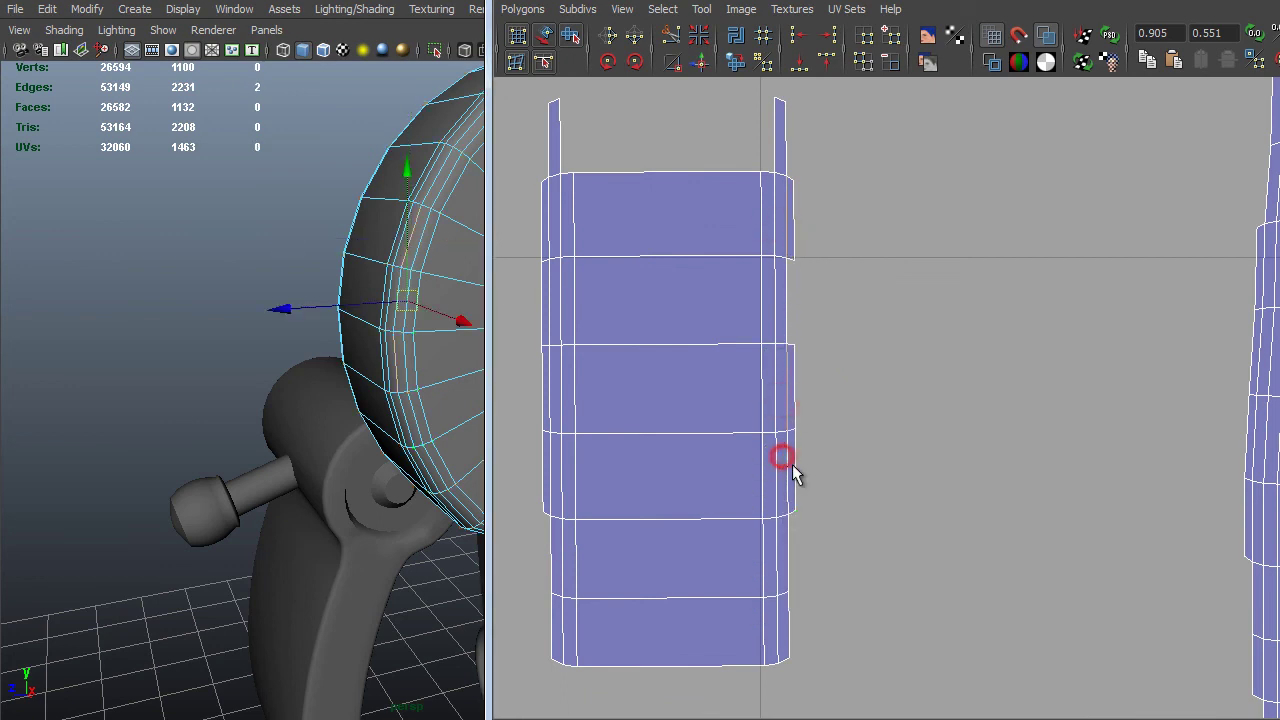
shift+right_drag(775, 435, 694, 432)
scroll(797, 308, down, 1)
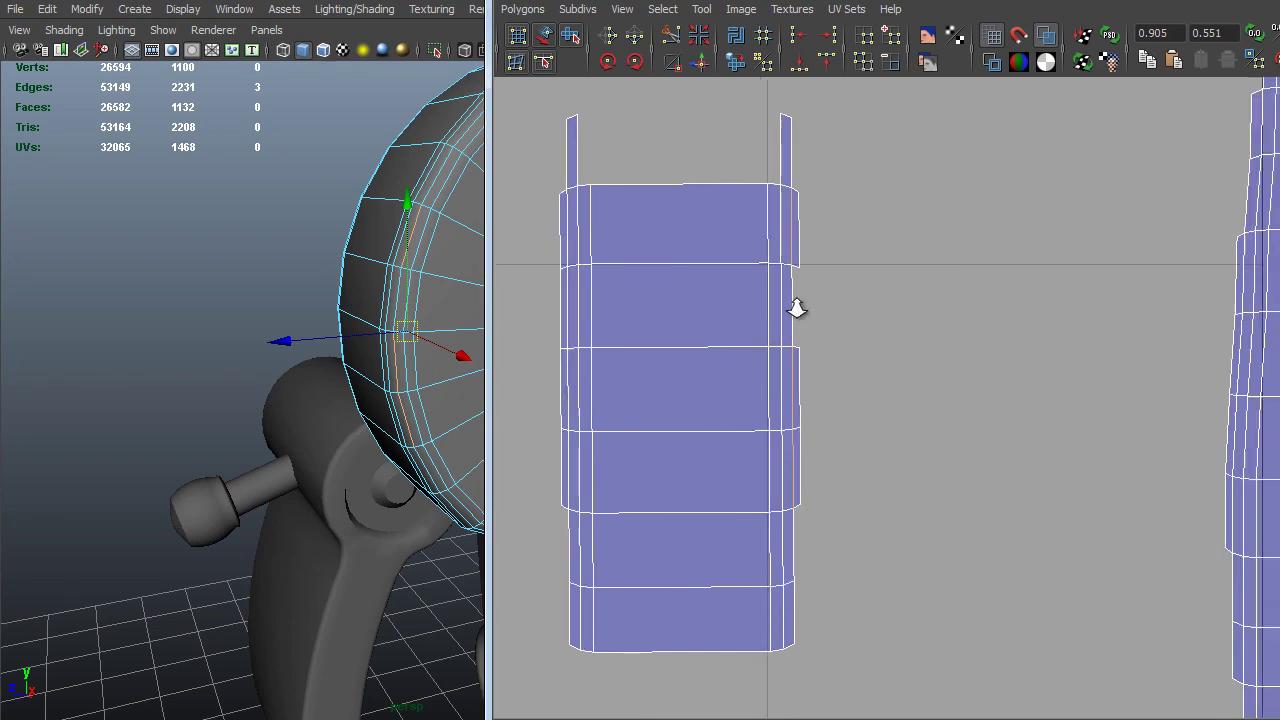
Select the border edges at the gaps along the right teardrop shell's rounded end and sew the missing slivers back on.
scroll(797, 308, down, 6)
alt+middle_drag(917, 372, 834, 437)
alt+middle_drag(834, 437, 671, 565)
right_drag(877, 349, 882, 303)
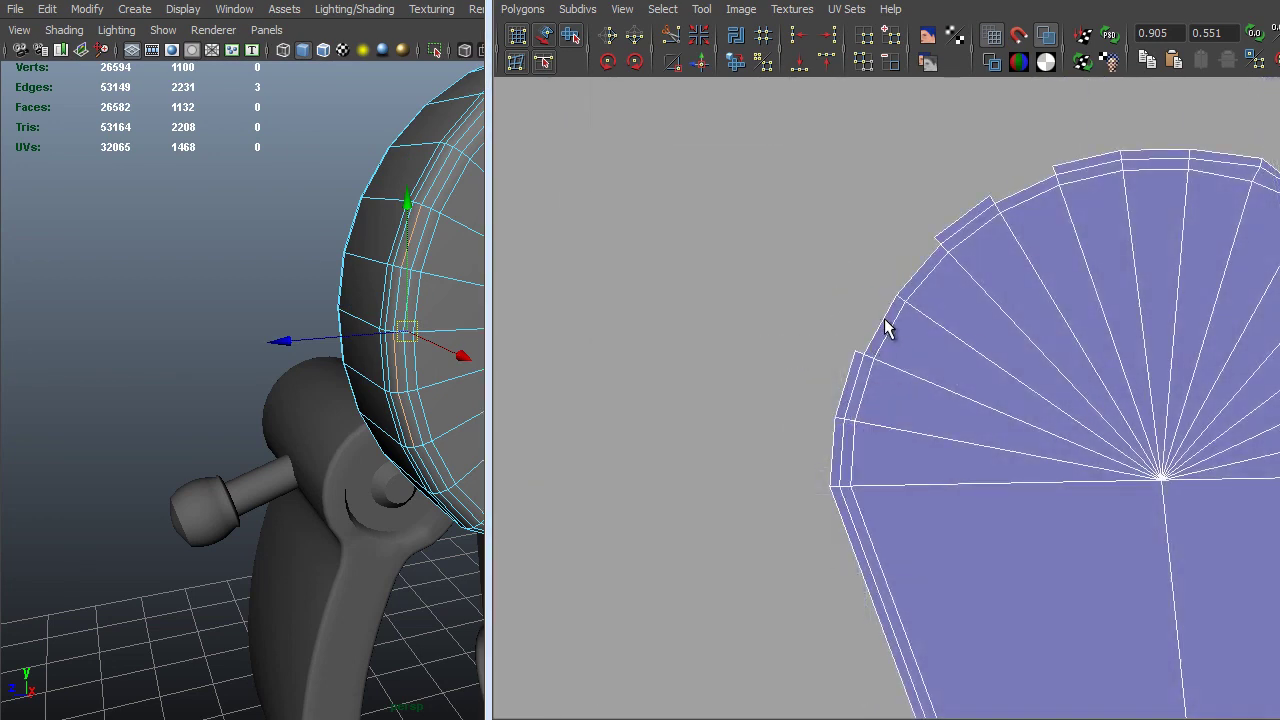
drag(886, 323, 854, 351)
shift+drag(1030, 182, 996, 240)
alt+middle_drag(996, 245, 970, 296)
shift+right_drag(970, 296, 971, 251)
scroll(662, 240, down, 5)
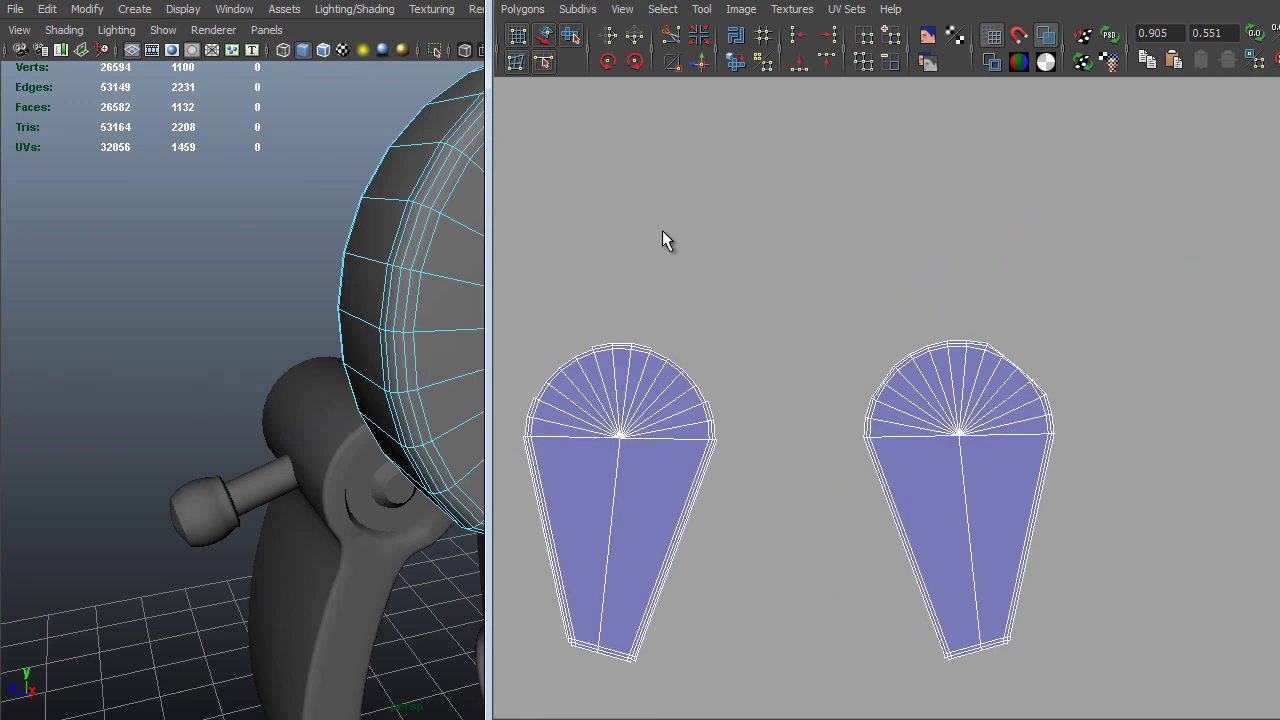
Select all UVs of the right teardrop shell and unfold them with the Smooth UV tool to even out its rounded border.
scroll(1031, 505, down, 2)
right_drag(1028, 506, 1105, 510)
drag(1098, 268, 820, 708)
shift+right_drag(880, 457, 795, 558)
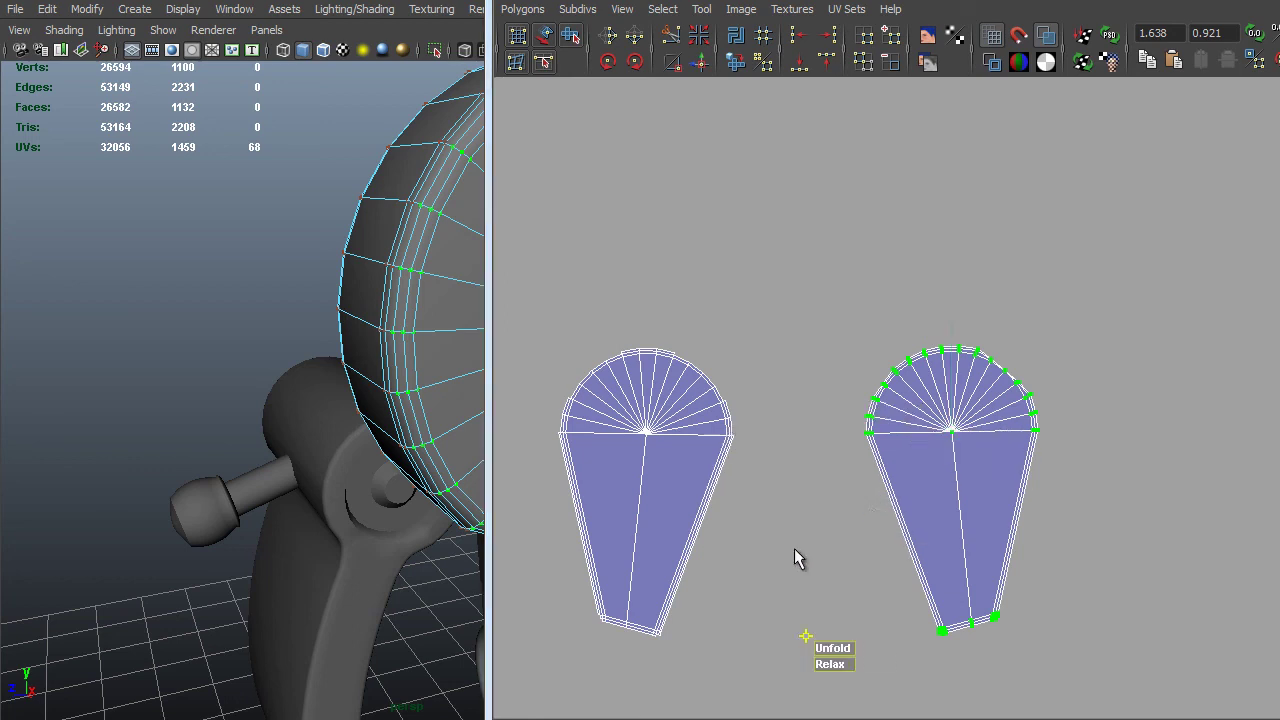
drag(831, 644, 1262, 646)
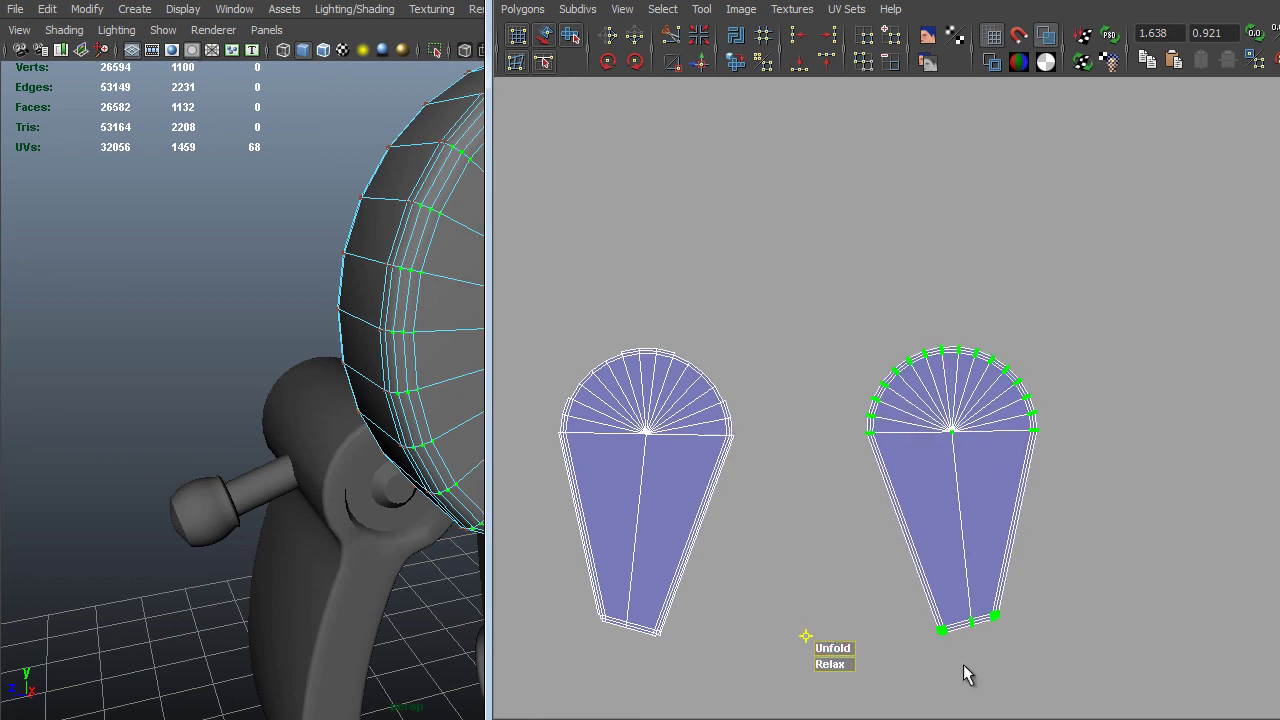
drag(1106, 609, 1106, 609)
Select the long tapered strip shell at the UV square's right border and rotate it upside down so its narrow end points down.
alt+drag(371, 377, 272, 310)
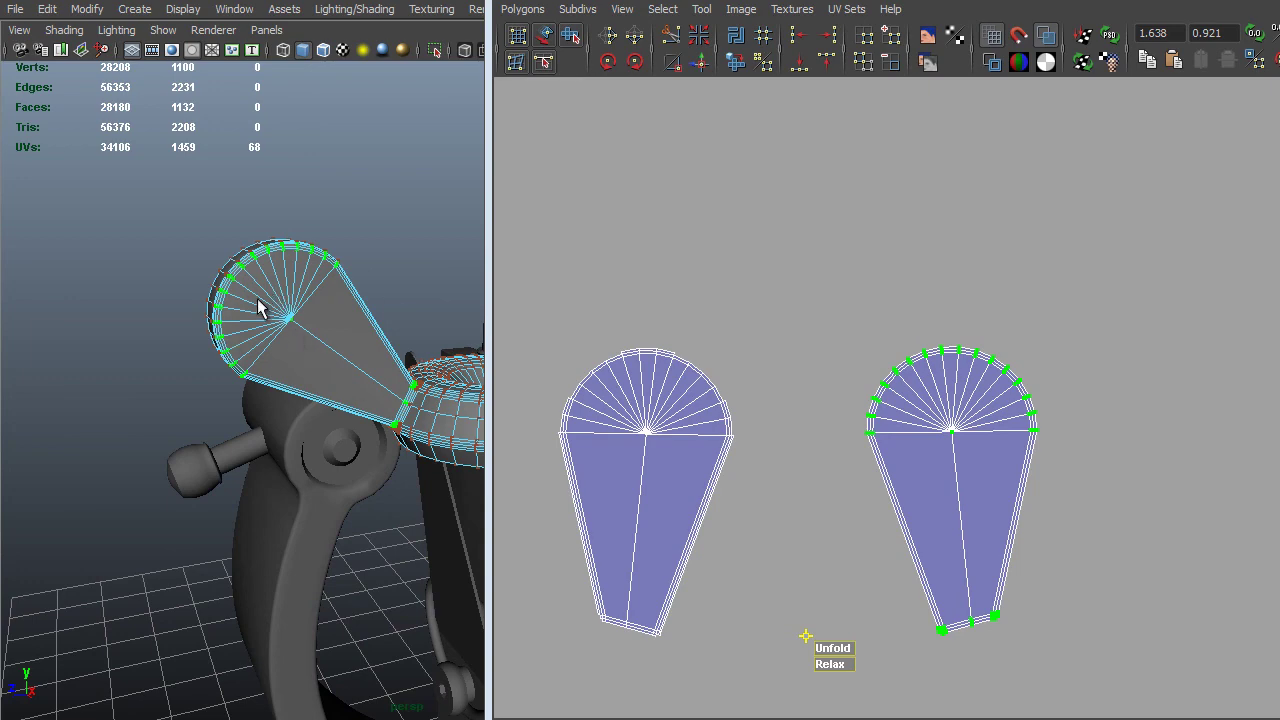
alt+right_drag(258, 308, 370, 490)
alt+drag(363, 484, 277, 343)
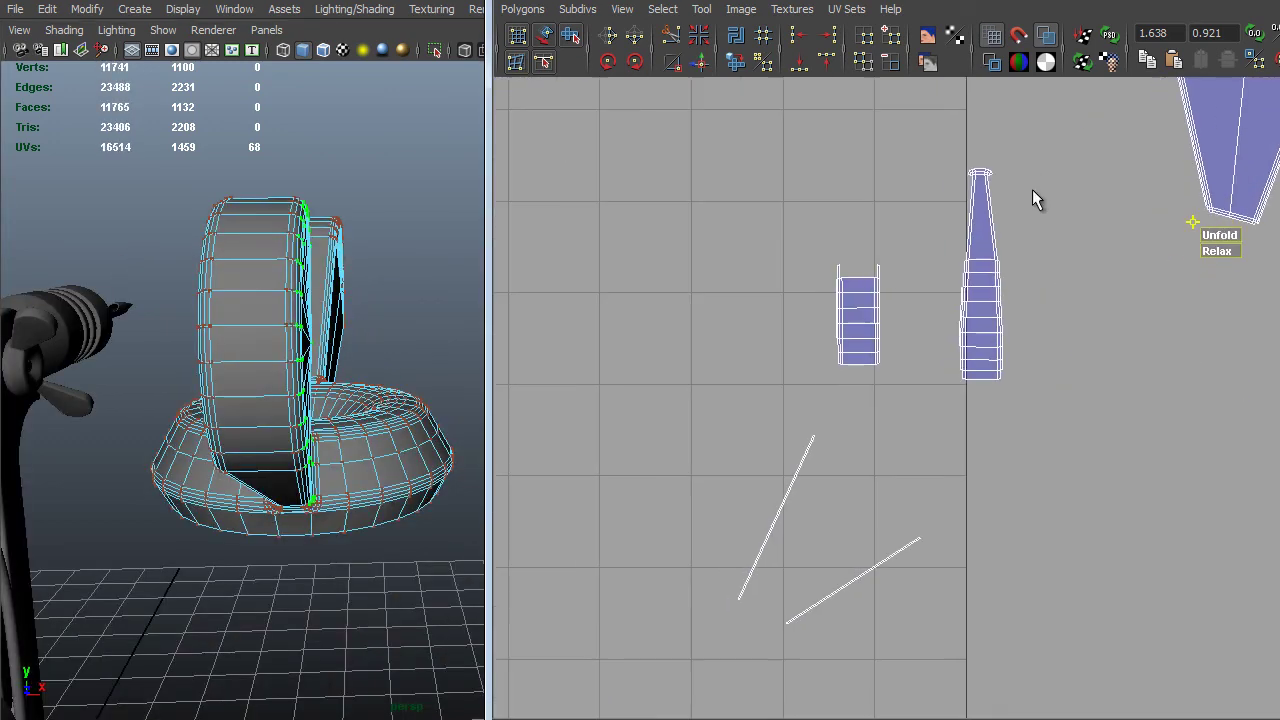
alt+right_drag(1033, 190, 911, 337)
alt+middle_drag(911, 337, 877, 402)
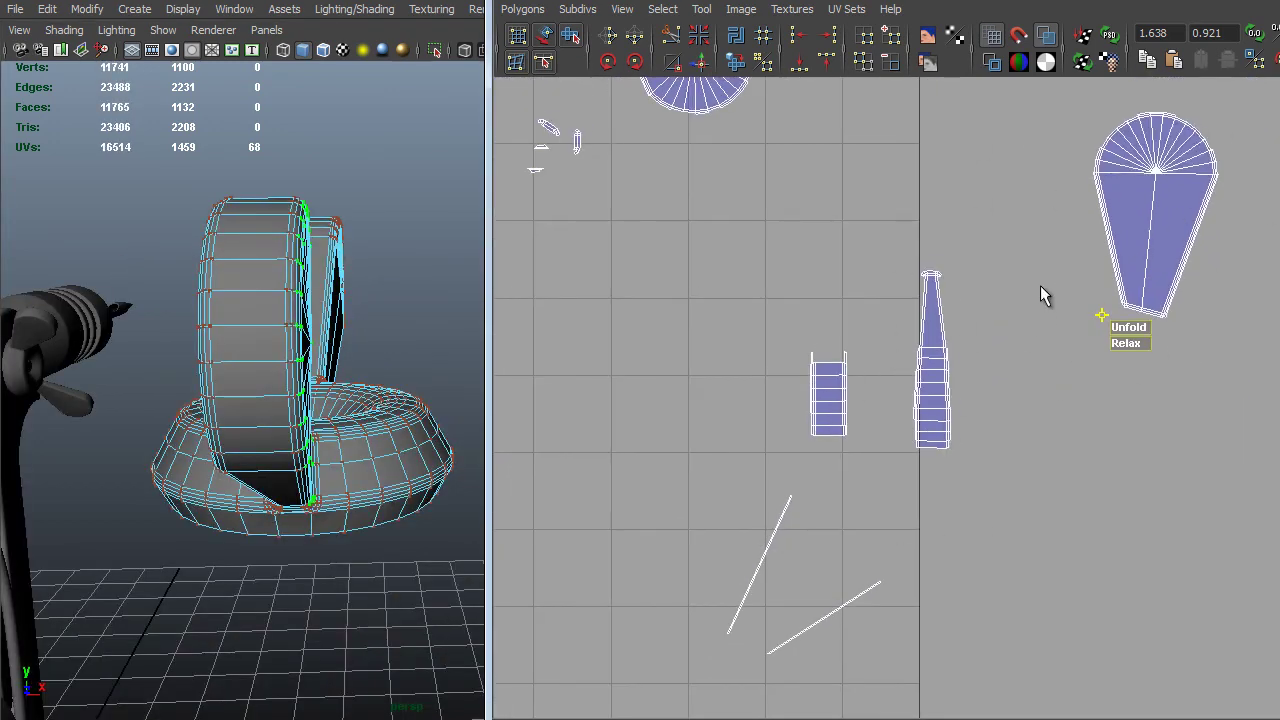
alt+middle_drag(1040, 285, 903, 220)
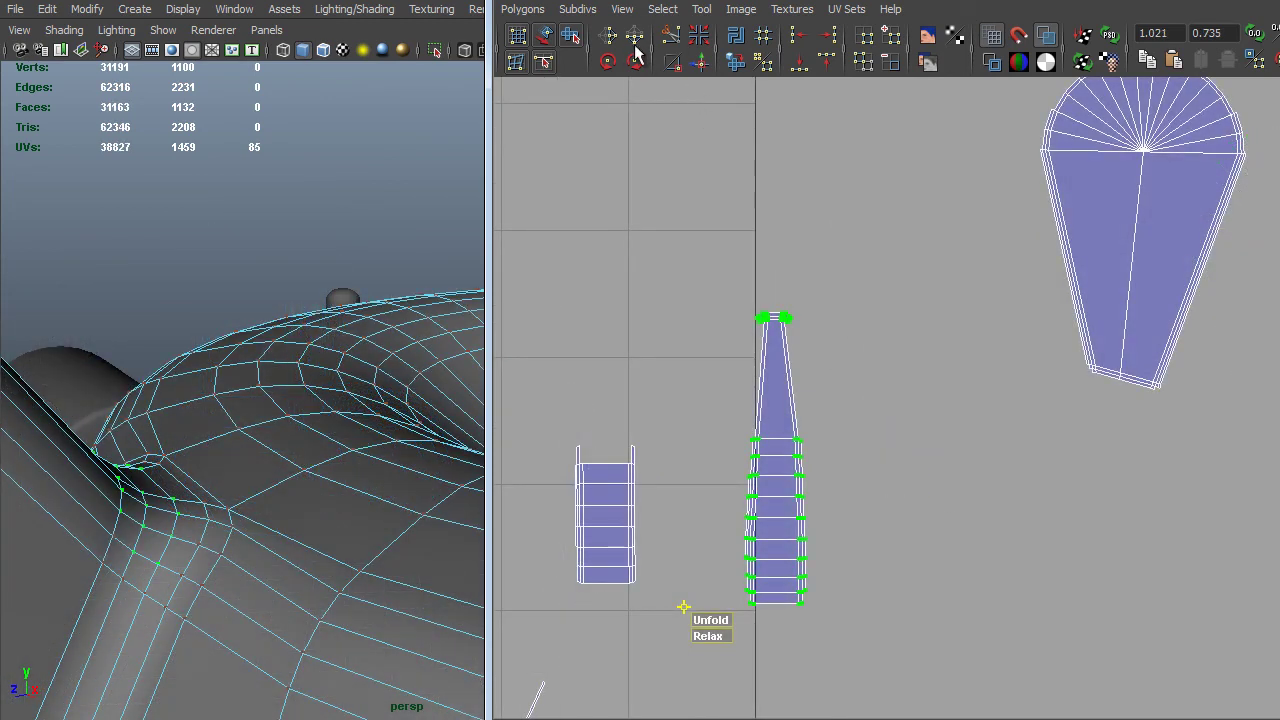
click(635, 62)
click(635, 62)
click(635, 62)
click(635, 62)
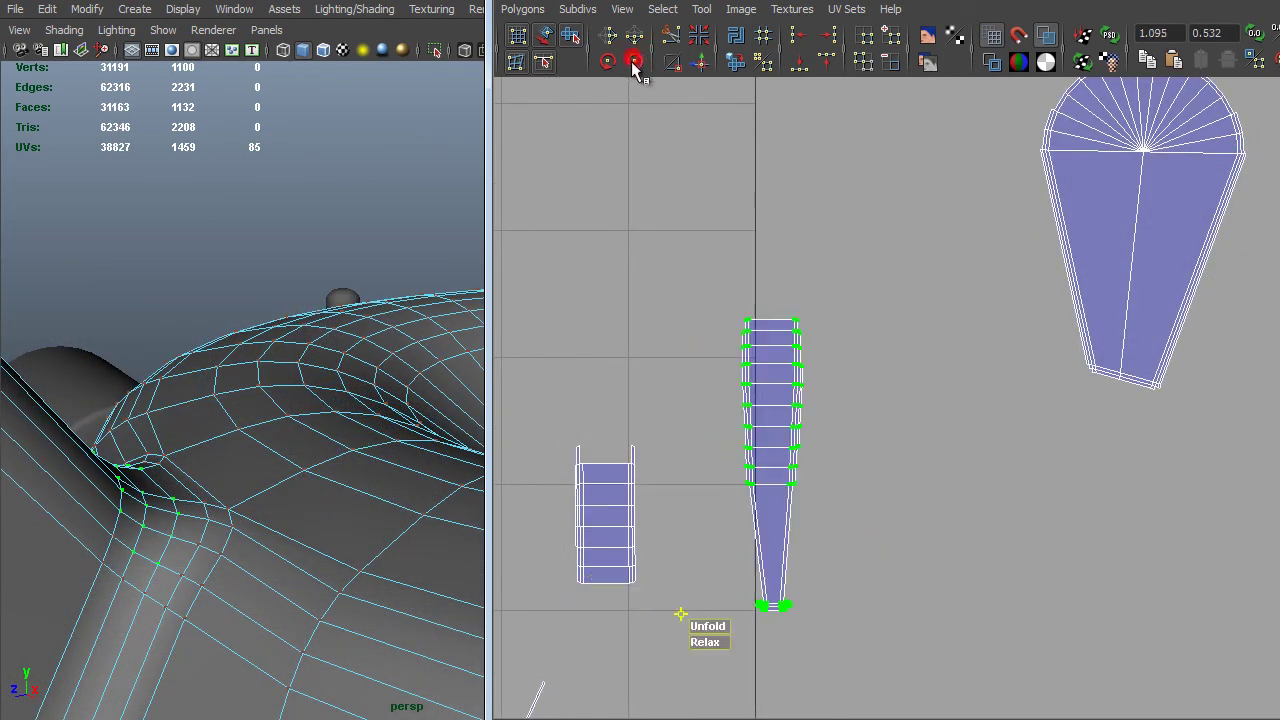
Move the tapered strip shell close to the left side of the left upright teardrop shell, level with its rounded part.
key(w)
middle_drag(973, 548, 925, 508)
scroll(838, 514, up, 3)
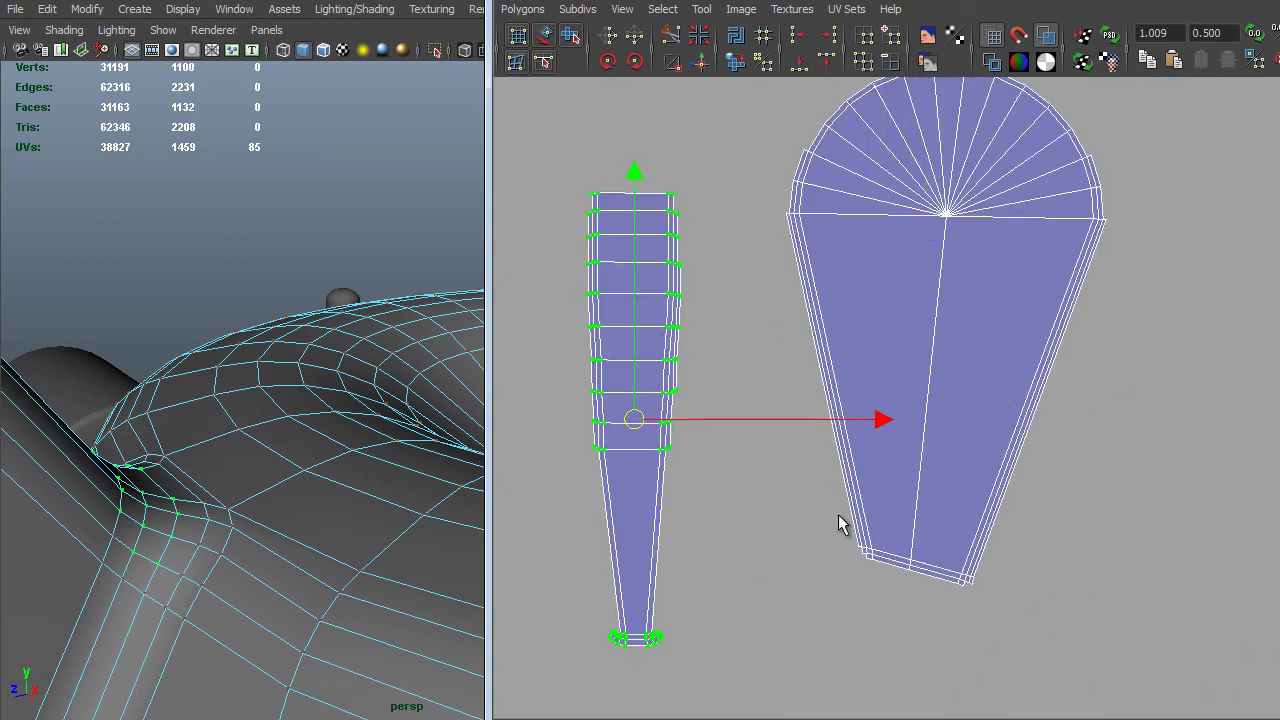
middle_drag(820, 522, 924, 303)
alt+right_drag(874, 315, 860, 371)
alt+middle_drag(860, 371, 846, 302)
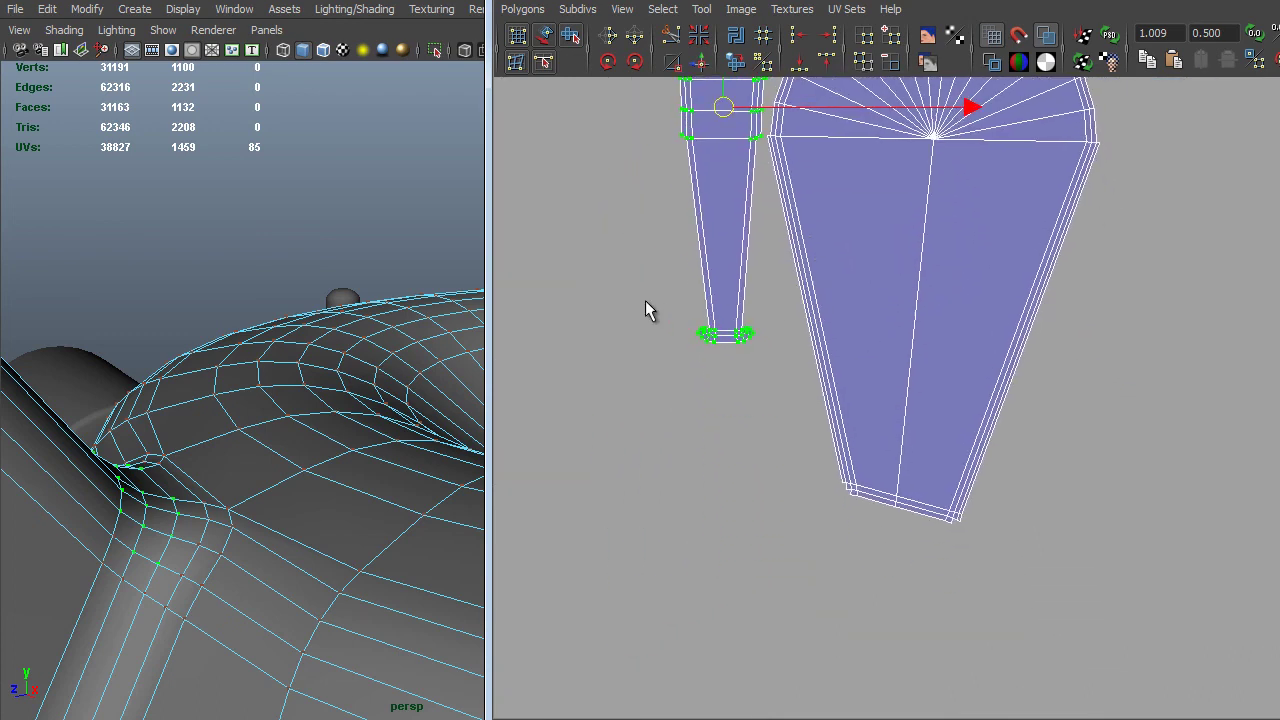
Select the UVs at the strip's narrow end and move them down and inward to follow the teardrop's slanted side.
drag(777, 373, 777, 374)
middle_drag(786, 543, 838, 614)
alt+middle_drag(746, 193, 803, 431)
alt+right_drag(748, 205, 767, 310)
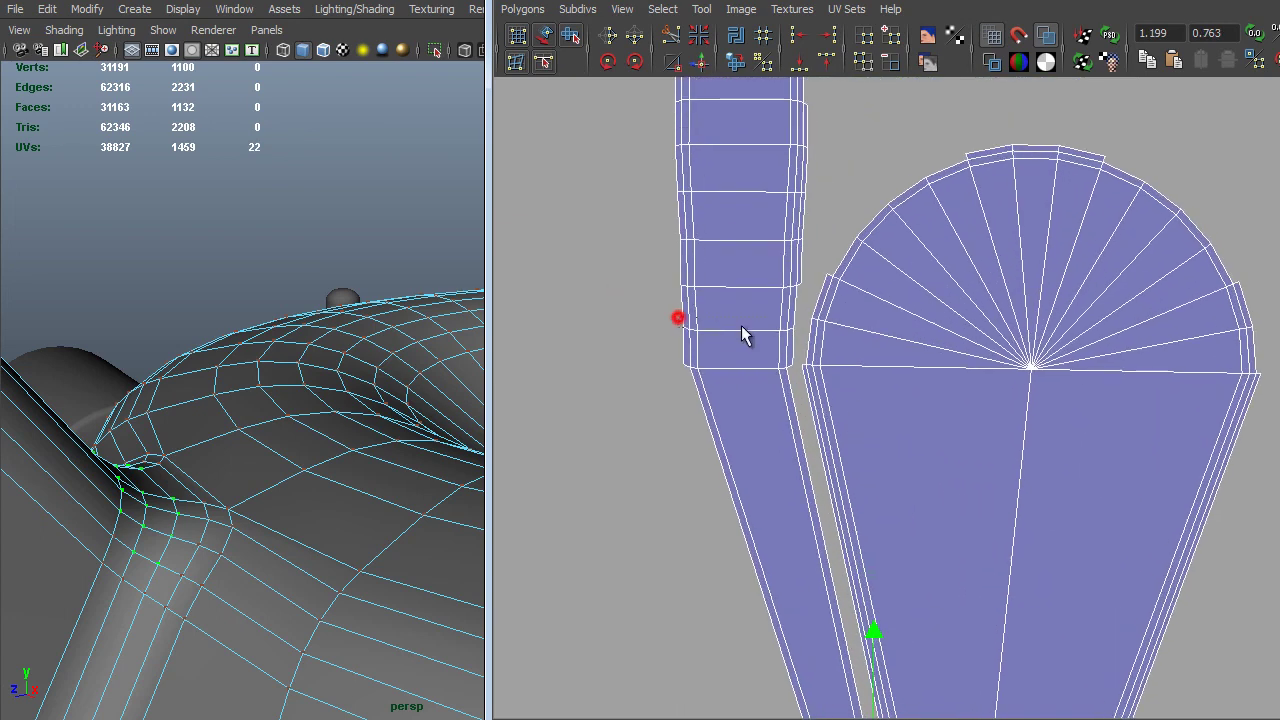
Shift the strip's upper rows of UVs one after another so the strip bends along the teardrop's rounded border.
drag(807, 334, 777, 362)
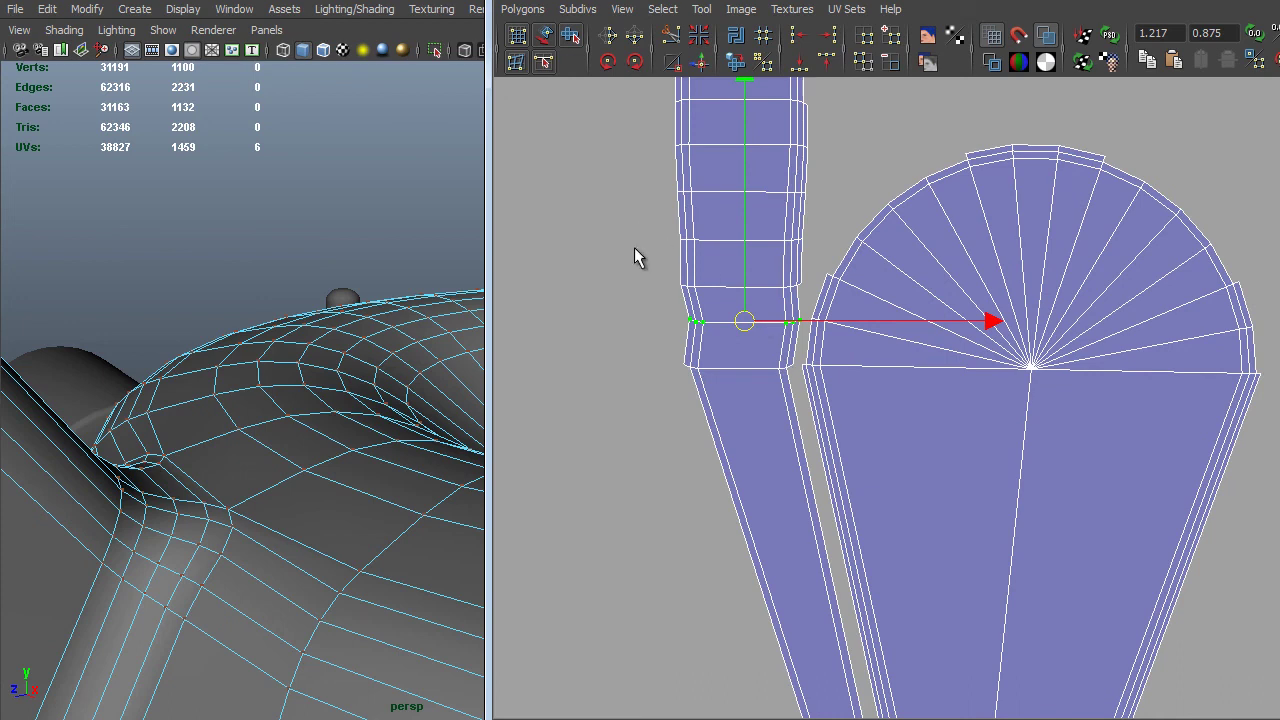
drag(812, 305, 789, 294)
alt+right_drag(789, 294, 797, 366)
middle_drag(797, 366, 778, 387)
drag(589, 257, 786, 291)
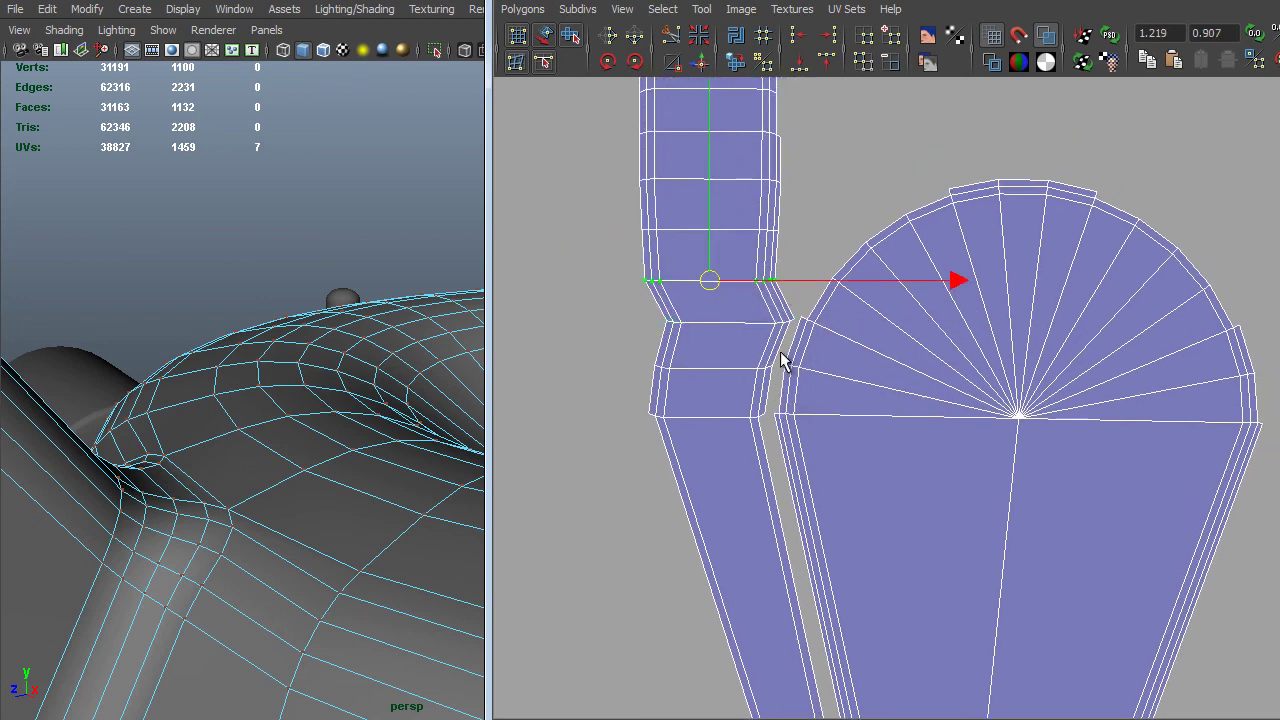
middle_drag(781, 352, 822, 345)
alt+middle_drag(822, 345, 806, 415)
drag(588, 275, 795, 330)
middle_drag(766, 400, 845, 405)
drag(731, 266, 803, 282)
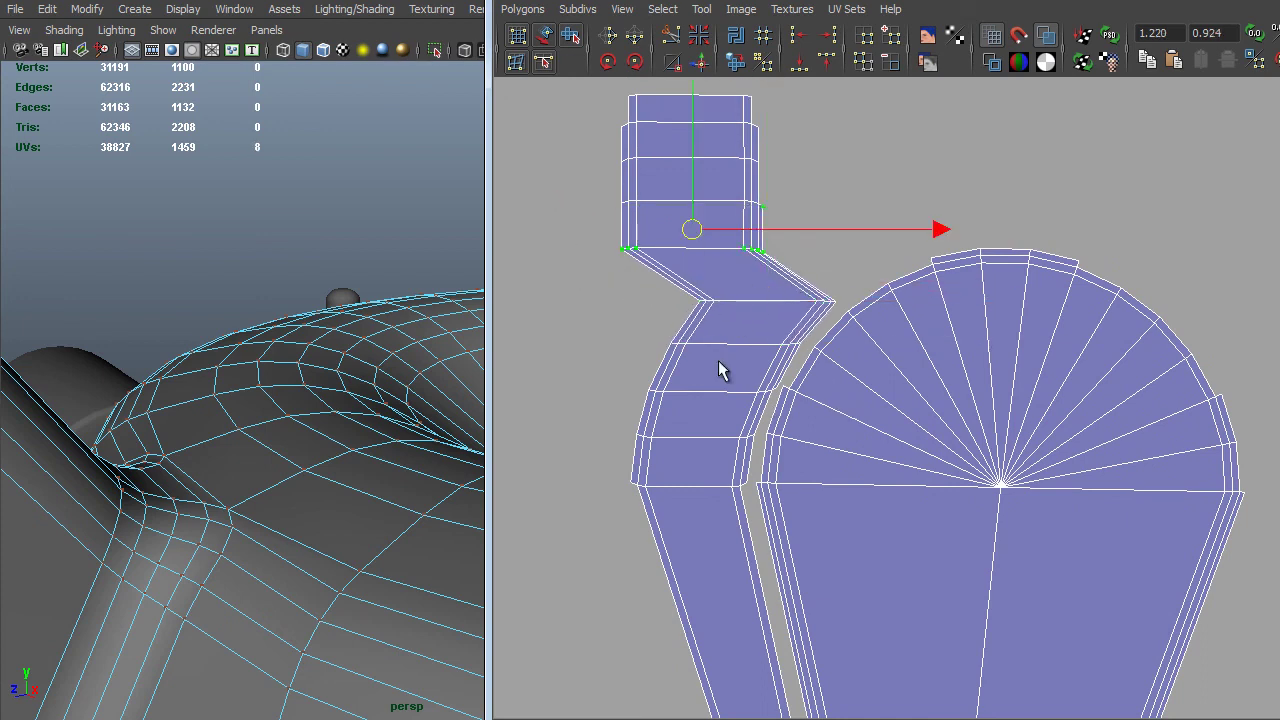
middle_drag(815, 385, 873, 396)
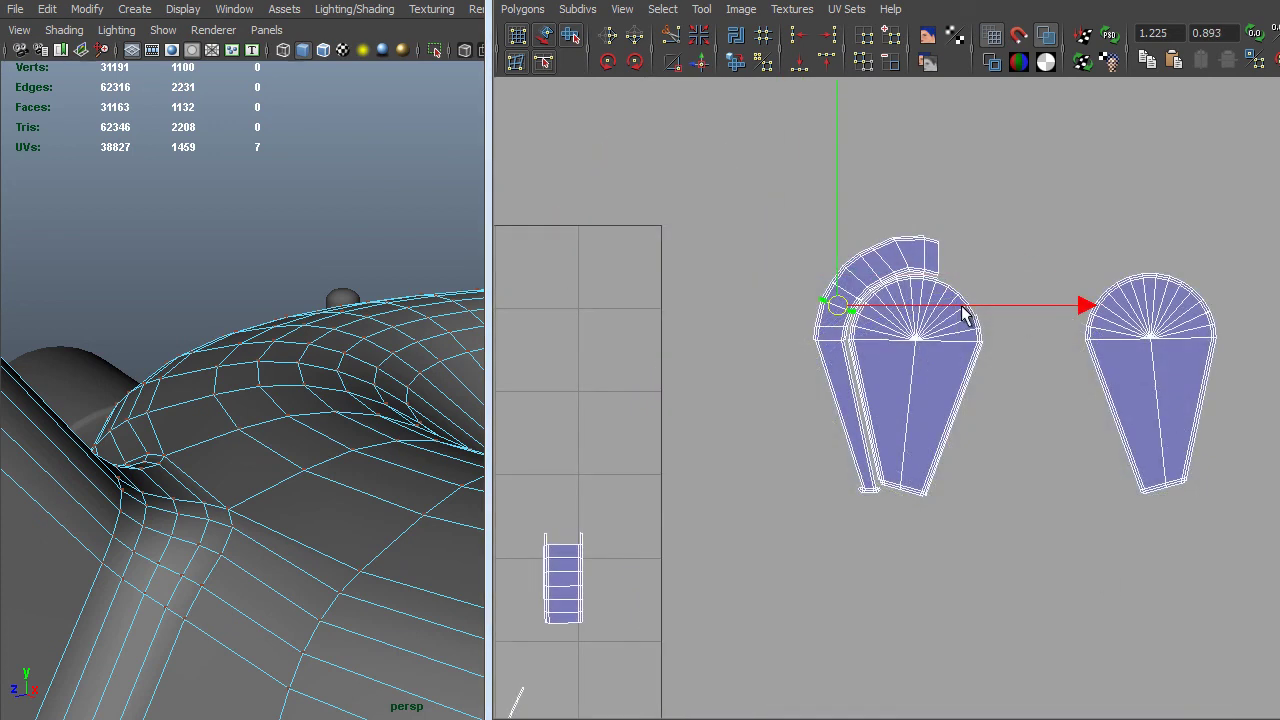
Select edges on the teardrop's rounded border to examine where the striped rectangular shell adjoins it.
alt+right_drag(961, 305, 996, 445)
alt+middle_drag(830, 507, 1212, 398)
alt+right_drag(1090, 390, 1005, 356)
alt+middle_drag(1005, 356, 926, 328)
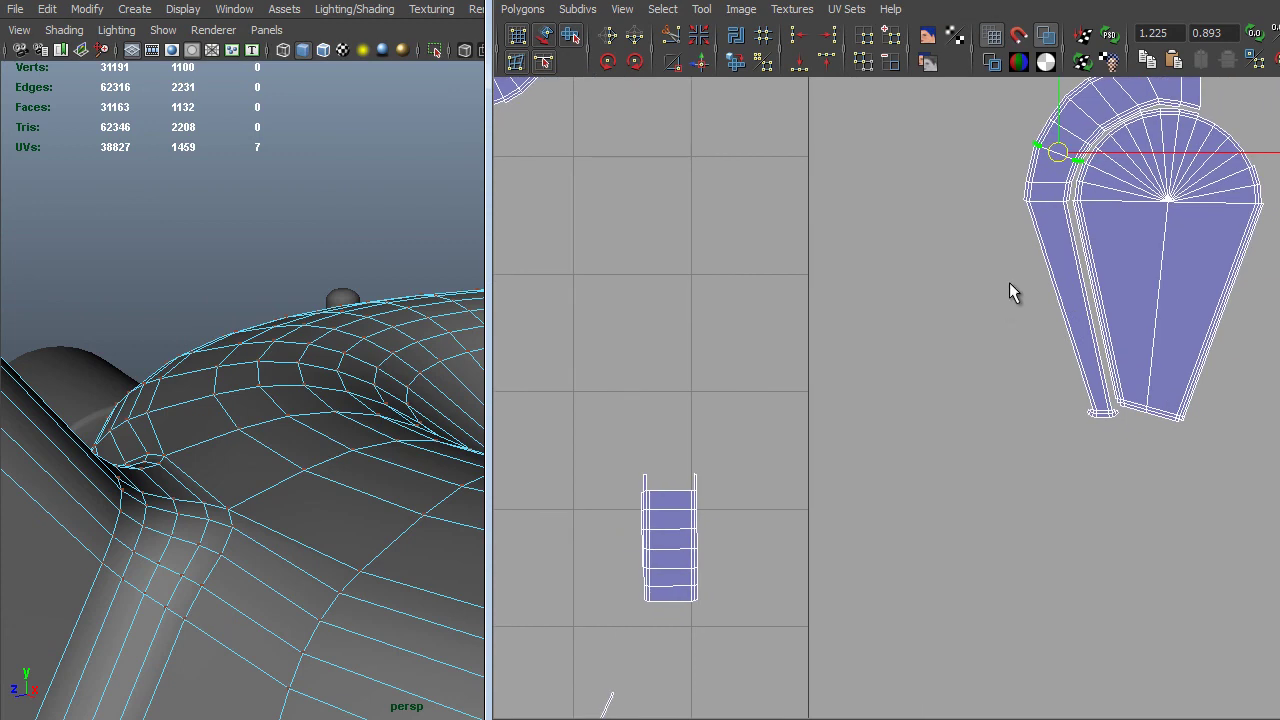
alt+middle_drag(1009, 283, 942, 333)
right_drag(1178, 222, 1170, 180)
drag(1138, 160, 1200, 233)
alt+middle_drag(781, 410, 819, 398)
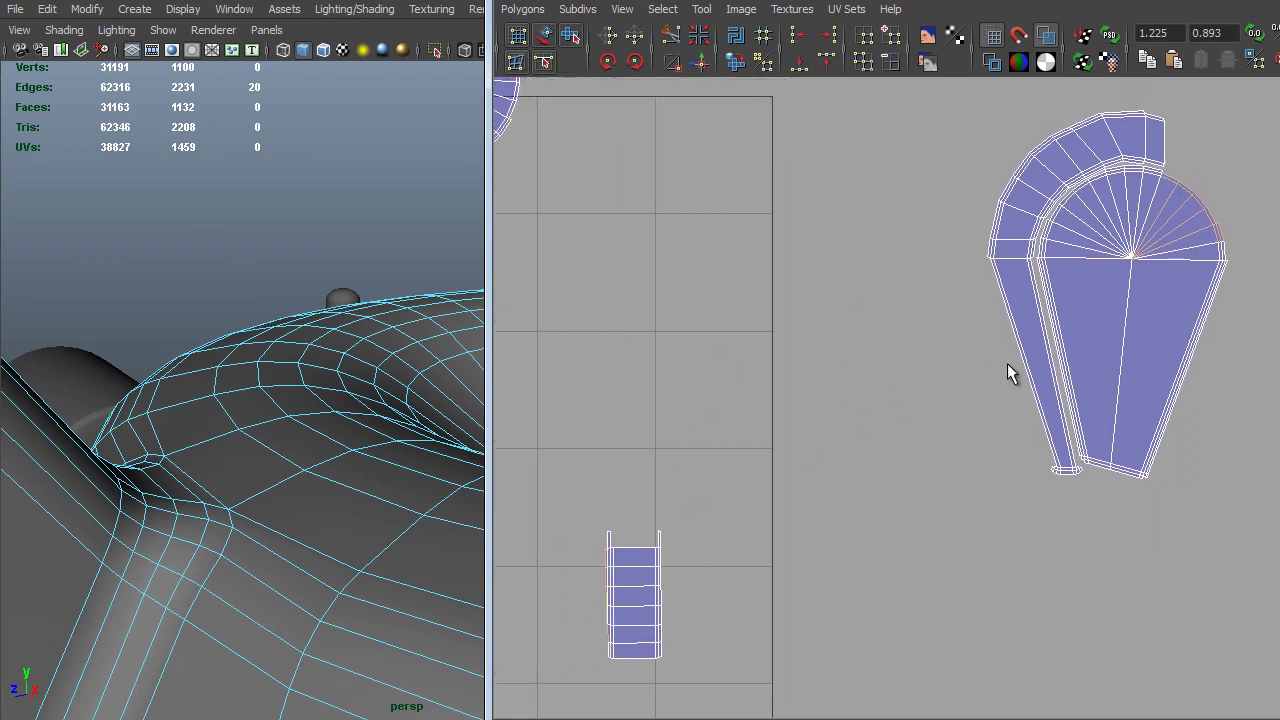
click(1176, 176)
alt+middle_drag(660, 595, 668, 530)
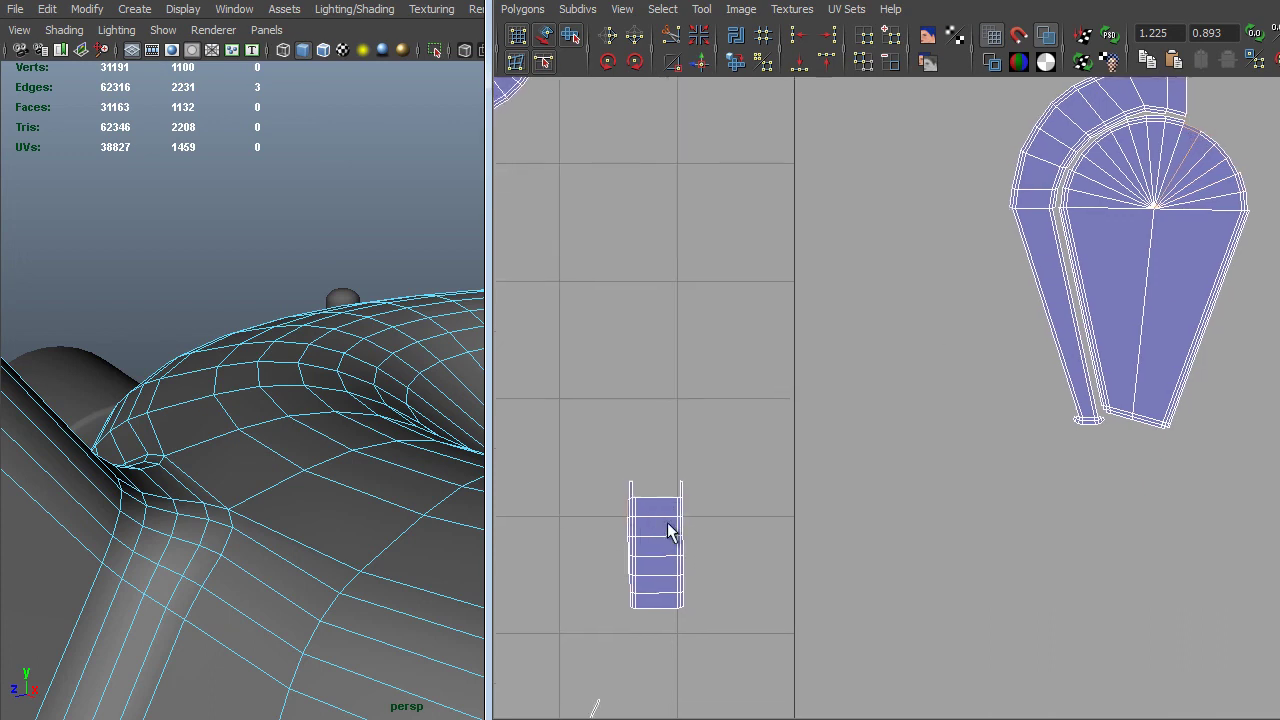
Select the striped rectangular shell's UVs and move the shell beside the rounded part of the left upright teardrop.
drag(534, 677, 536, 676)
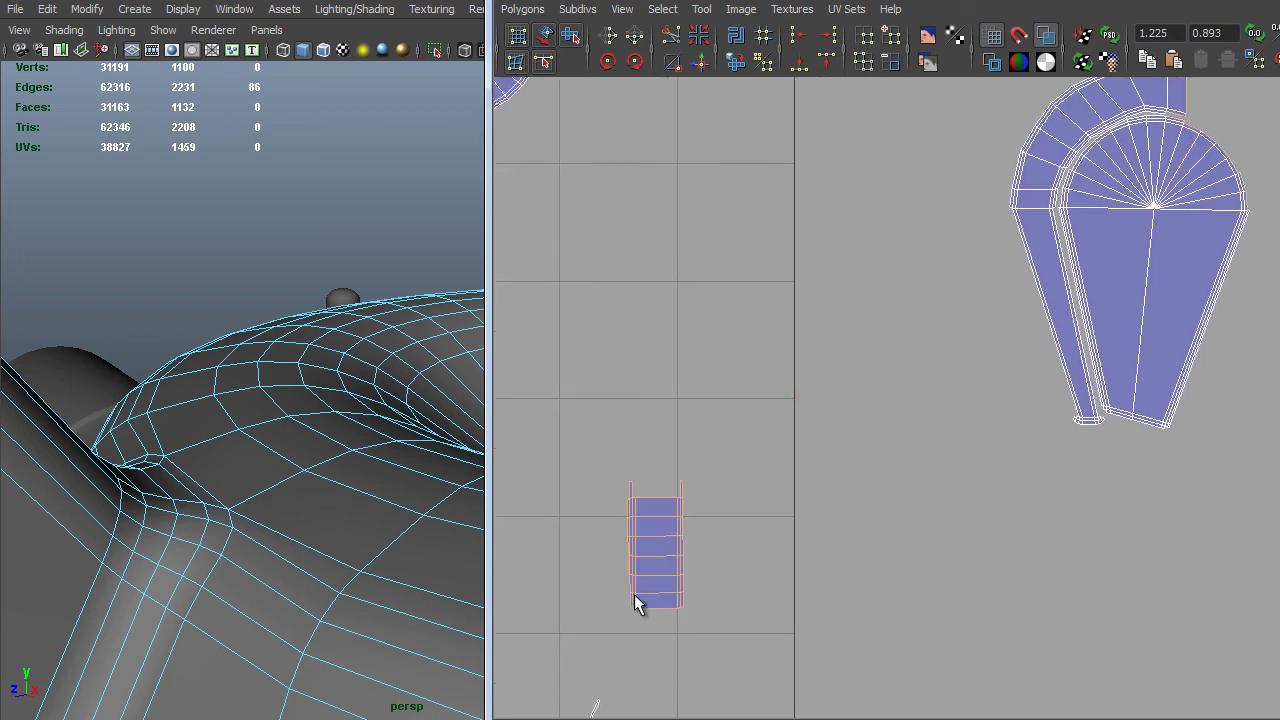
right_drag(634, 594, 758, 576)
drag(766, 455, 591, 610)
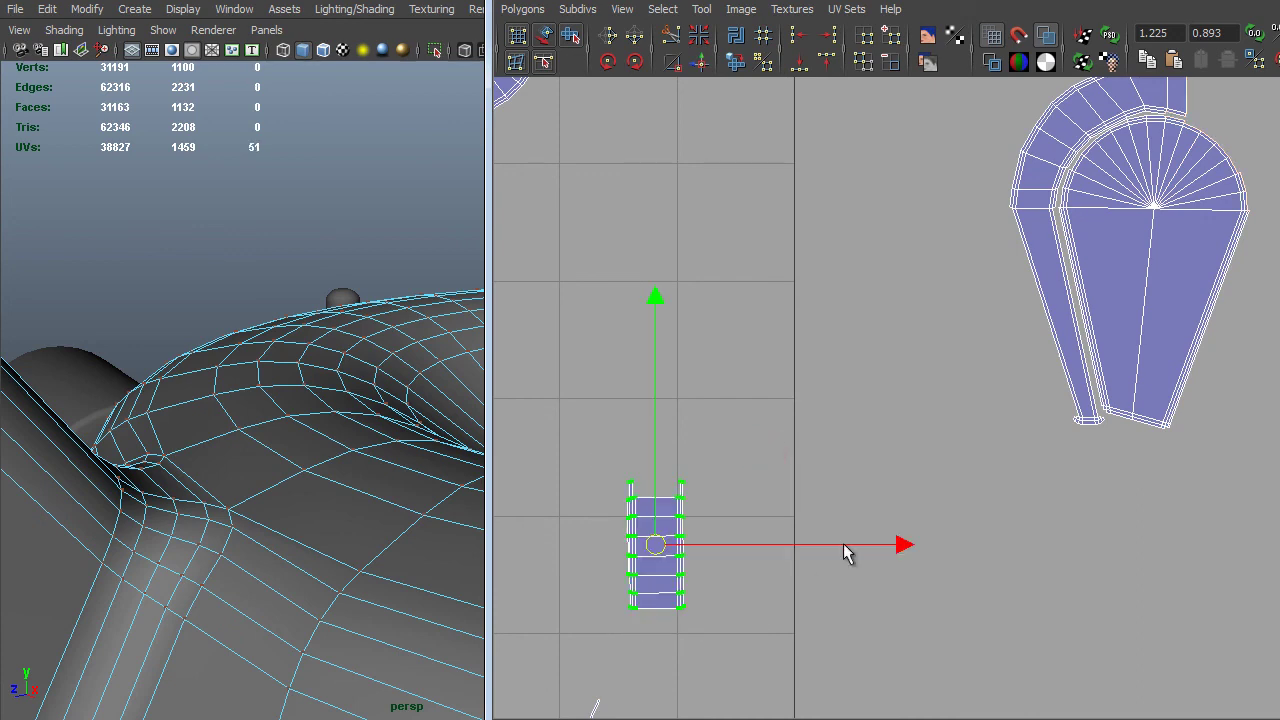
alt+middle_drag(1112, 459, 977, 554)
drag(523, 643, 1025, 280)
alt+middle_drag(956, 439, 934, 463)
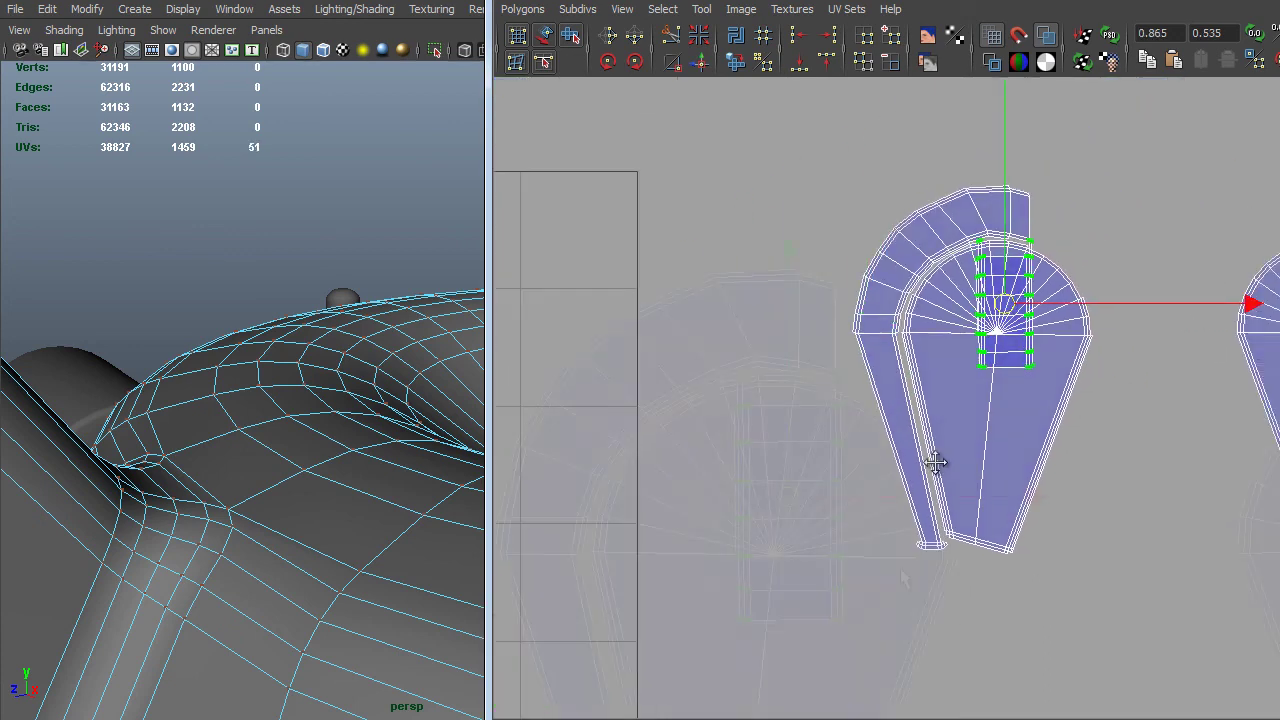
alt+middle_drag(934, 463, 870, 535)
alt+right_drag(870, 535, 1078, 422)
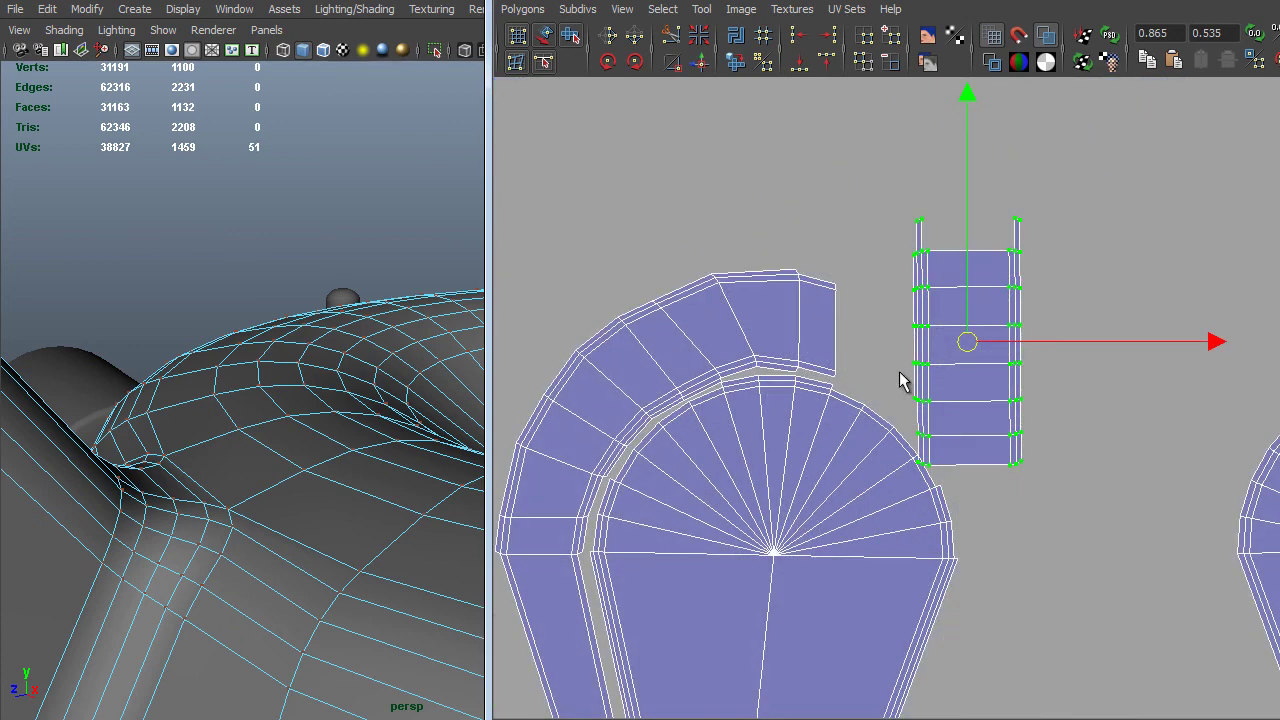
Rotate the rectangular strip and bend it row by row around the uncovered right half of the teardrop's rounded border.
key(e)
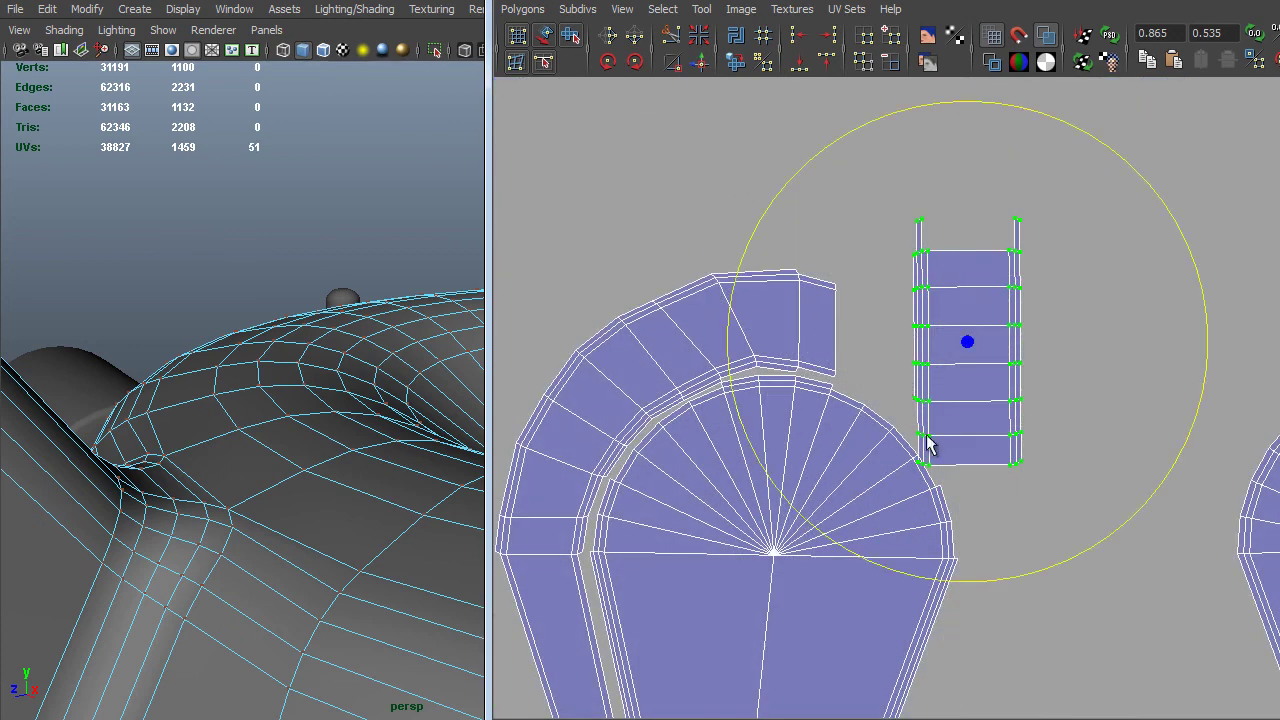
middle_drag(697, 563, 946, 426)
alt+right_drag(946, 426, 847, 576)
middle_drag(847, 566, 766, 623)
key(w)
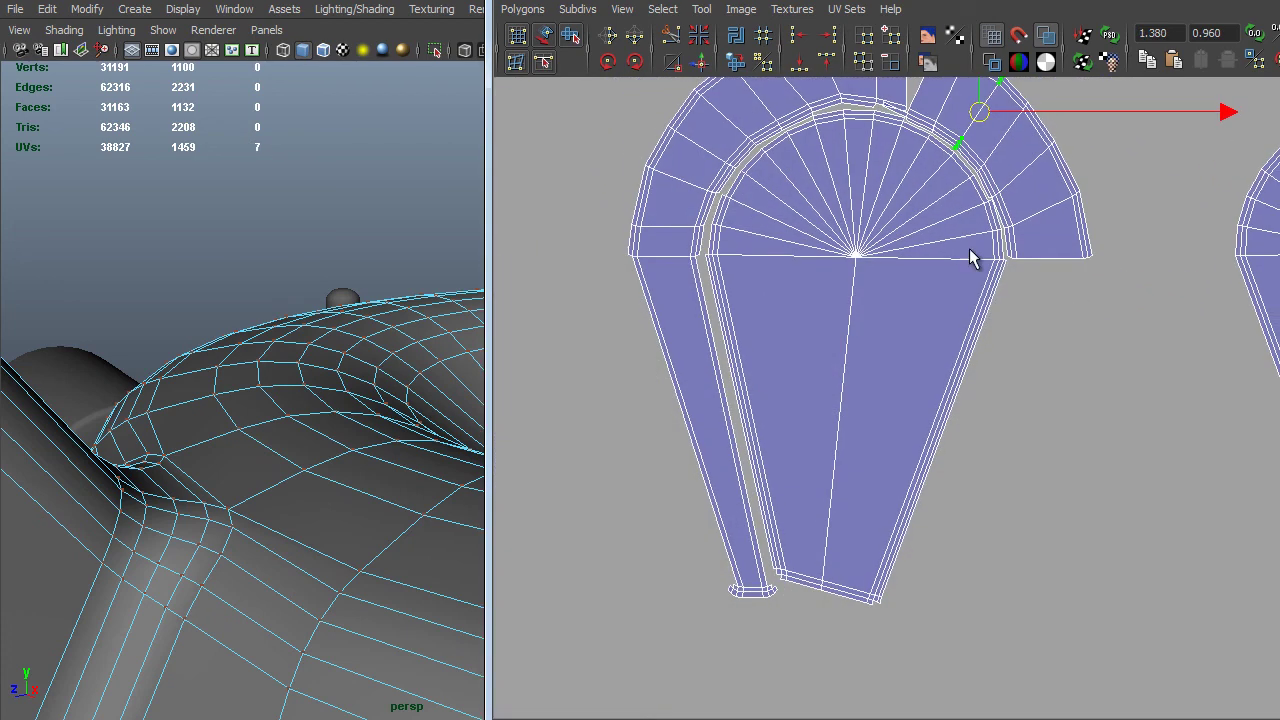
Select the edge at the bent strip's lower end and locate the tapered shell that shares it.
alt+middle_drag(972, 258, 920, 371)
alt+right_drag(920, 371, 1043, 421)
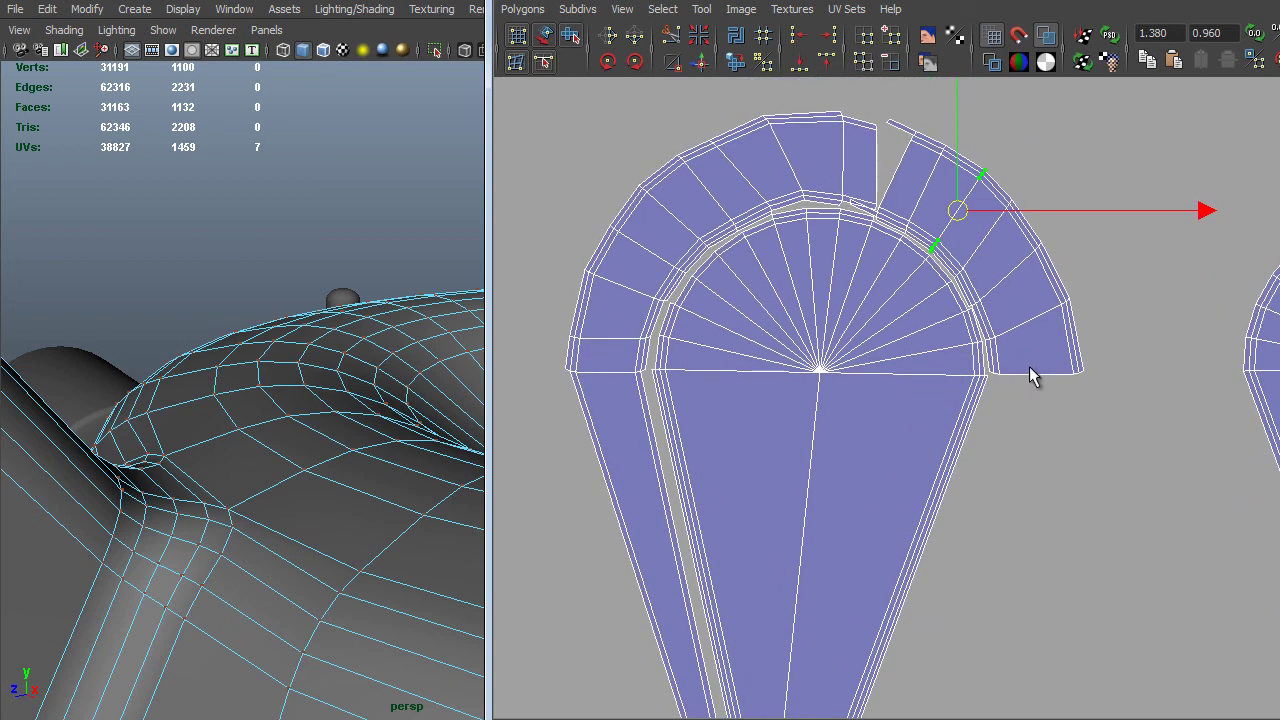
right_drag(1063, 372, 1060, 317)
click(1063, 349)
alt+right_drag(1029, 423, 530, 240)
alt+middle_drag(602, 316, 1066, 271)
alt+middle_drag(742, 311, 960, 383)
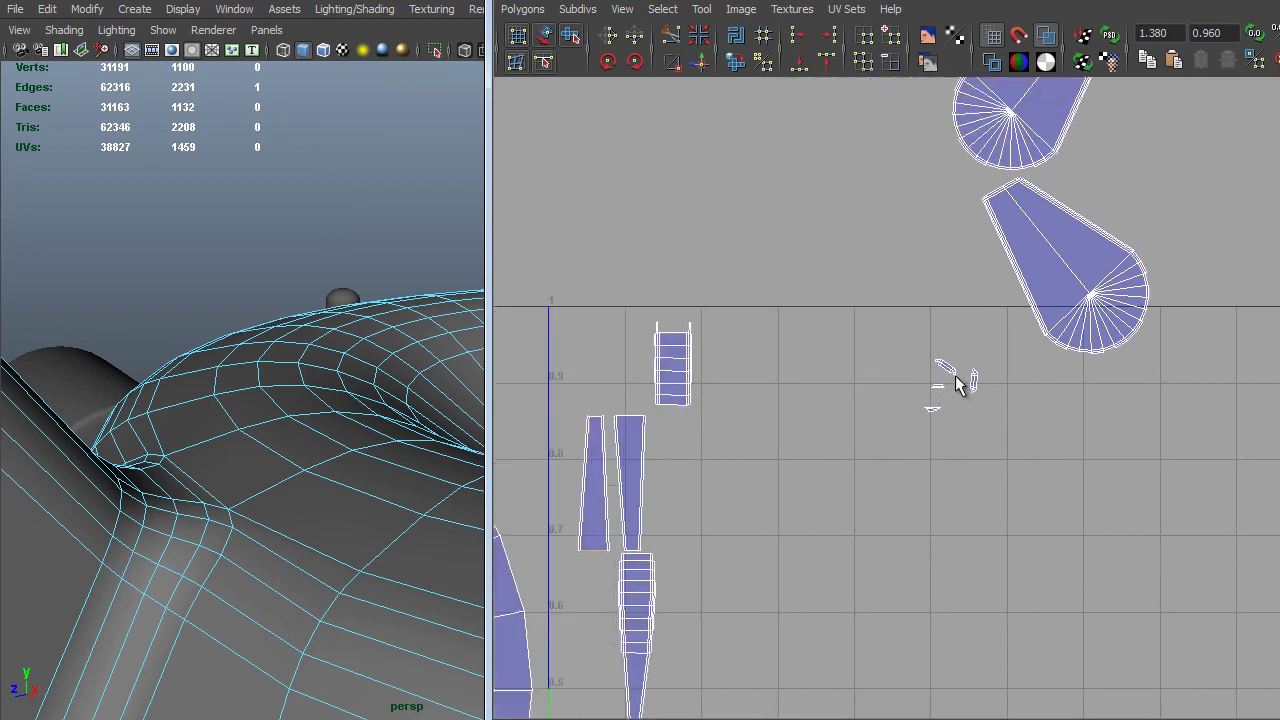
alt+middle_drag(582, 290, 707, 256)
alt+right_drag(691, 251, 776, 520)
alt+middle_drag(779, 520, 651, 280)
alt+right_drag(651, 280, 712, 236)
Select the left tapered shell's UVs and move the shell beside the right slanted side of the left upright teardrop.
drag(671, 114, 735, 468)
right_drag(735, 468, 783, 456)
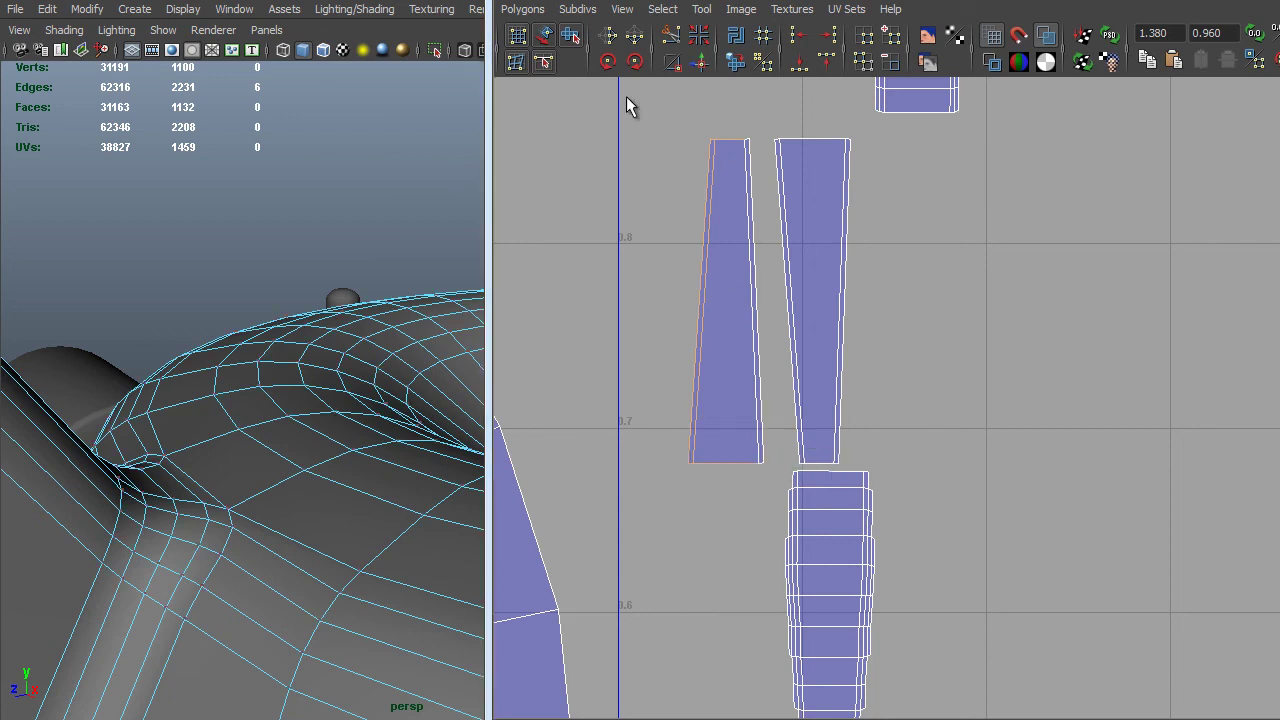
drag(636, 120, 767, 478)
alt+right_drag(851, 505, 457, 331)
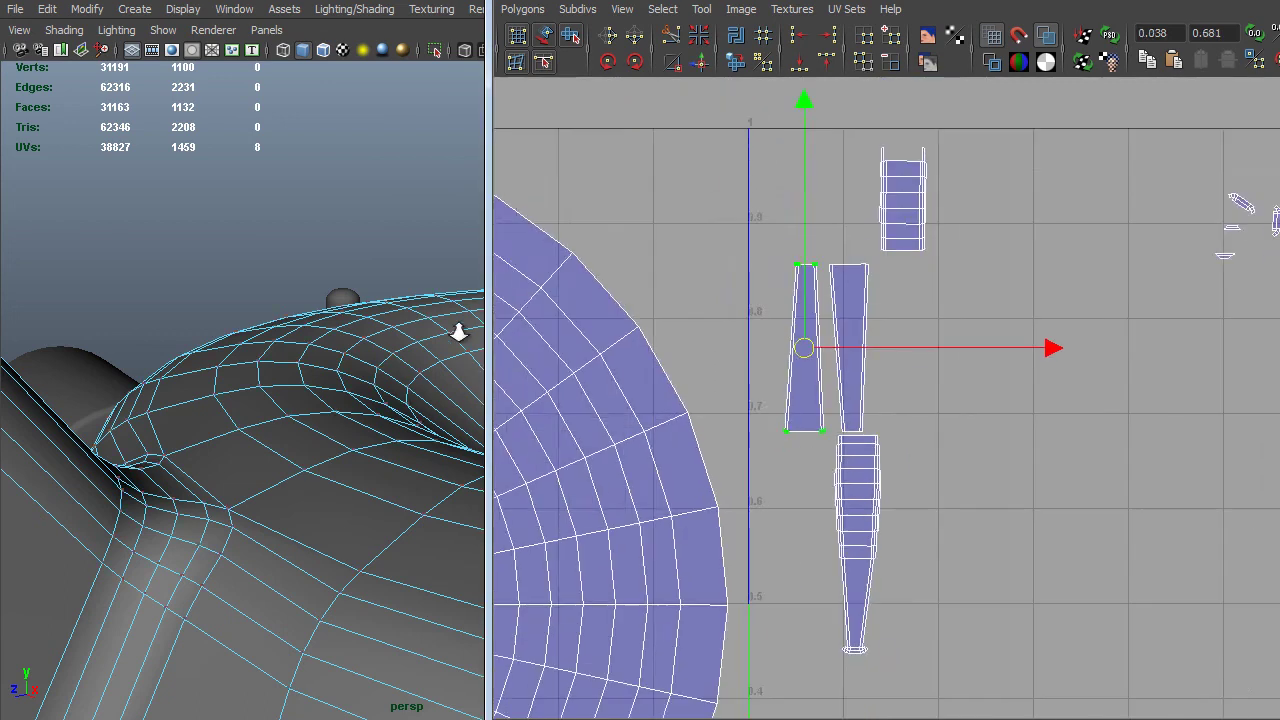
alt+middle_drag(1250, 640, 849, 550)
alt+right_drag(1230, 560, 1027, 472)
alt+middle_drag(1027, 472, 872, 457)
alt+right_drag(872, 457, 1050, 560)
middle_drag(600, 500, 1063, 498)
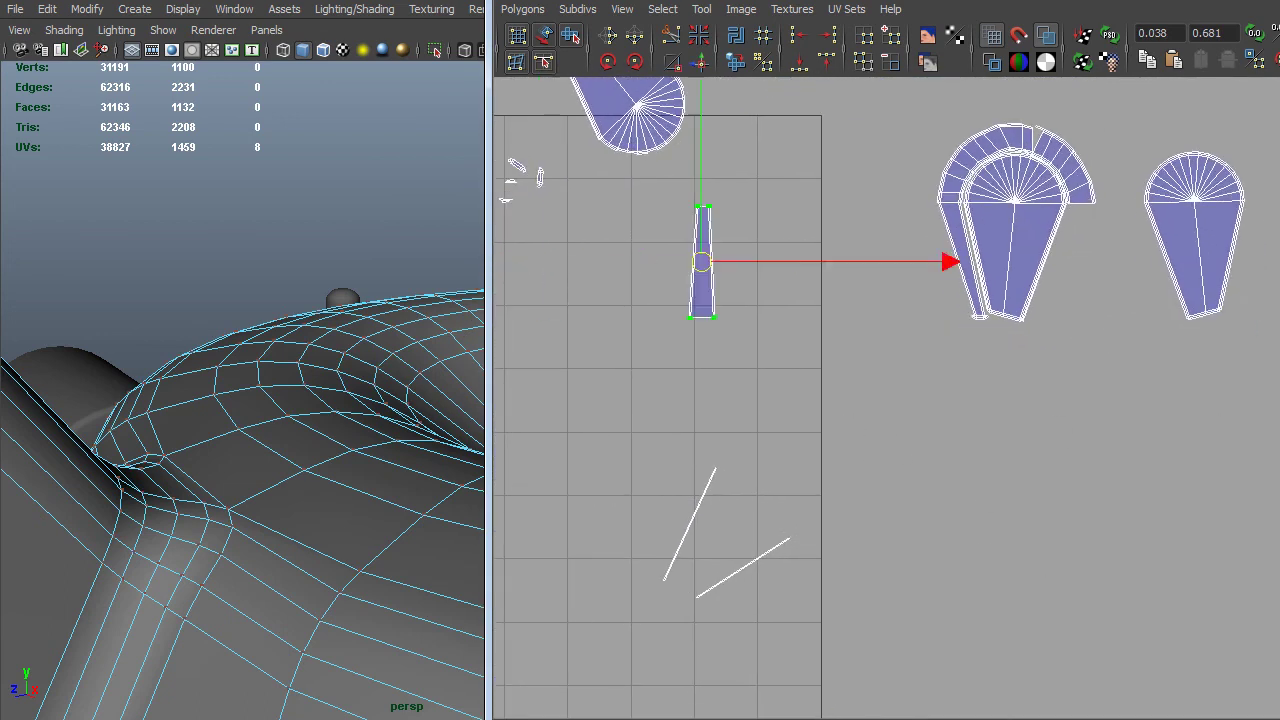
middle_drag(660, 480, 1120, 526)
alt+right_drag(820, 480, 1230, 690)
alt+middle_drag(1003, 325, 887, 537)
middle_drag(930, 410, 672, 331)
alt+right_drag(777, 318, 880, 409)
alt+middle_drag(839, 304, 880, 397)
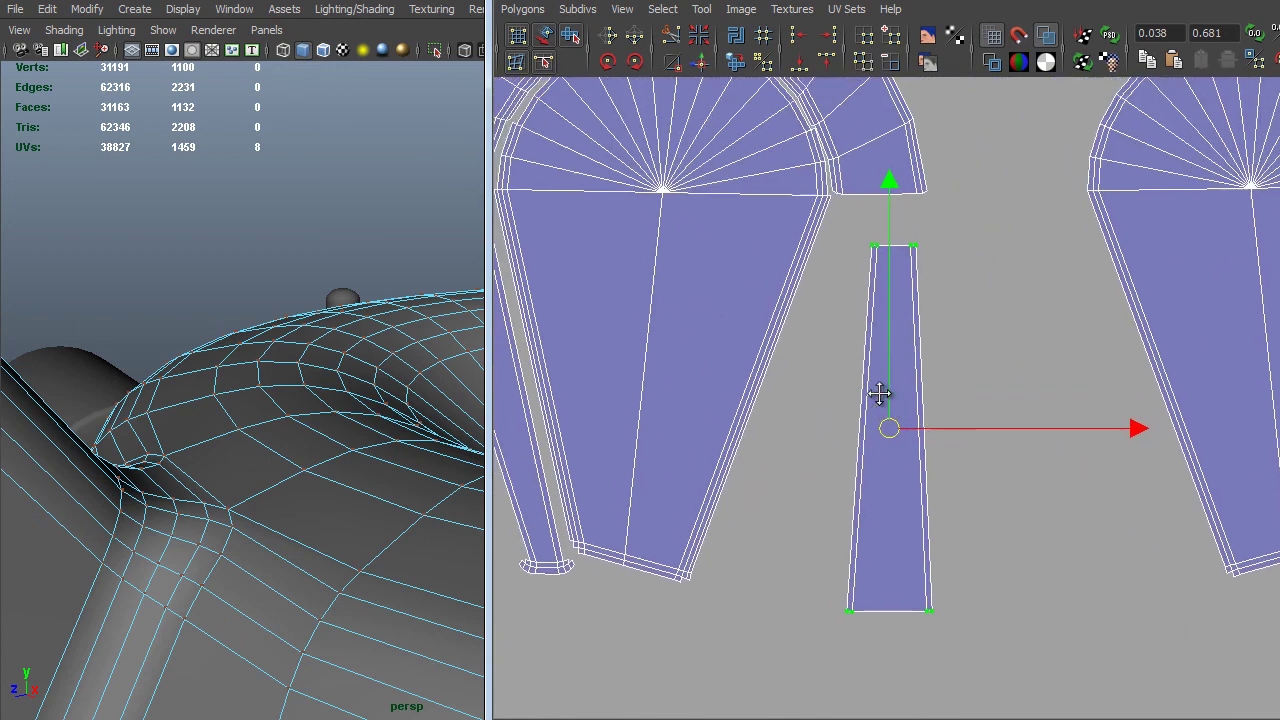
Turn the tapered shell so its wide end faces the bent strip and it leans along the teardrop's slanted side.
mouse_move(861, 373)
right_down()
mouse_move(864, 322)
mouse_move(975, 398)
mouse_move(914, 406)
mouse_move(851, 374)
mouse_move(860, 360)
right_up()
click(867, 355)
drag(947, 243, 819, 628)
right_drag(917, 480, 991, 489)
drag(966, 216, 821, 631)
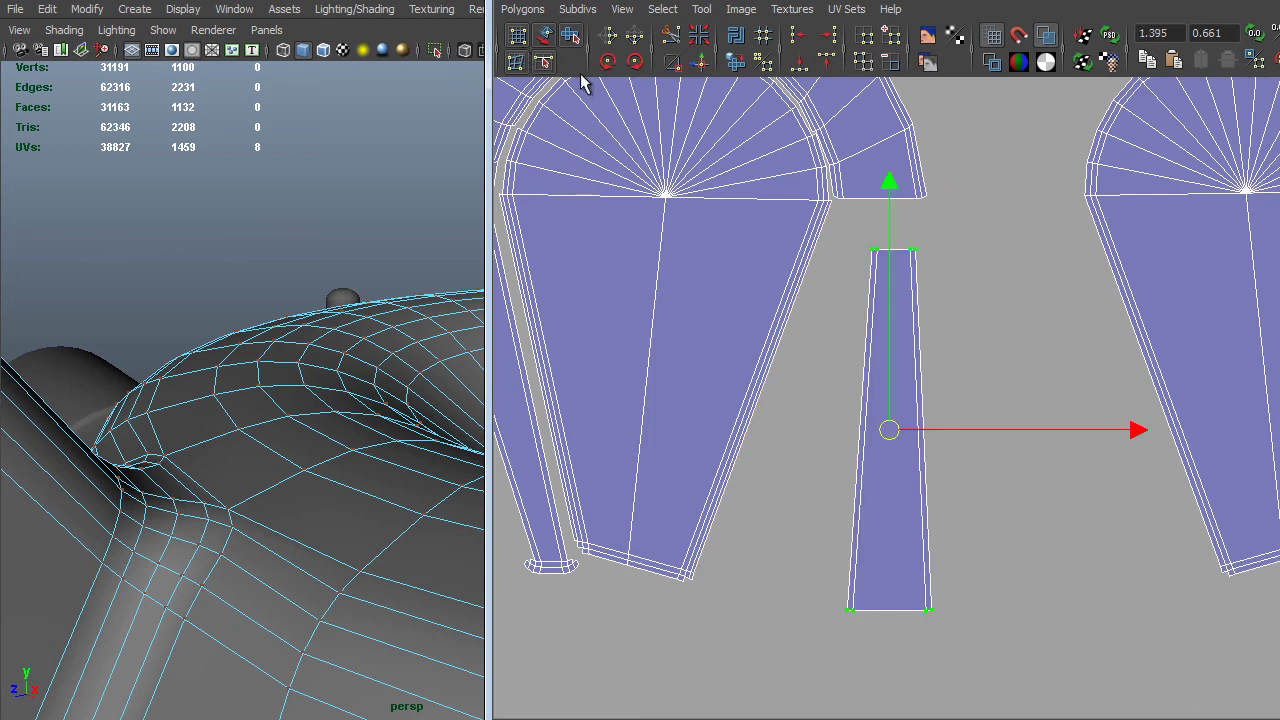
click(631, 63)
click(631, 63)
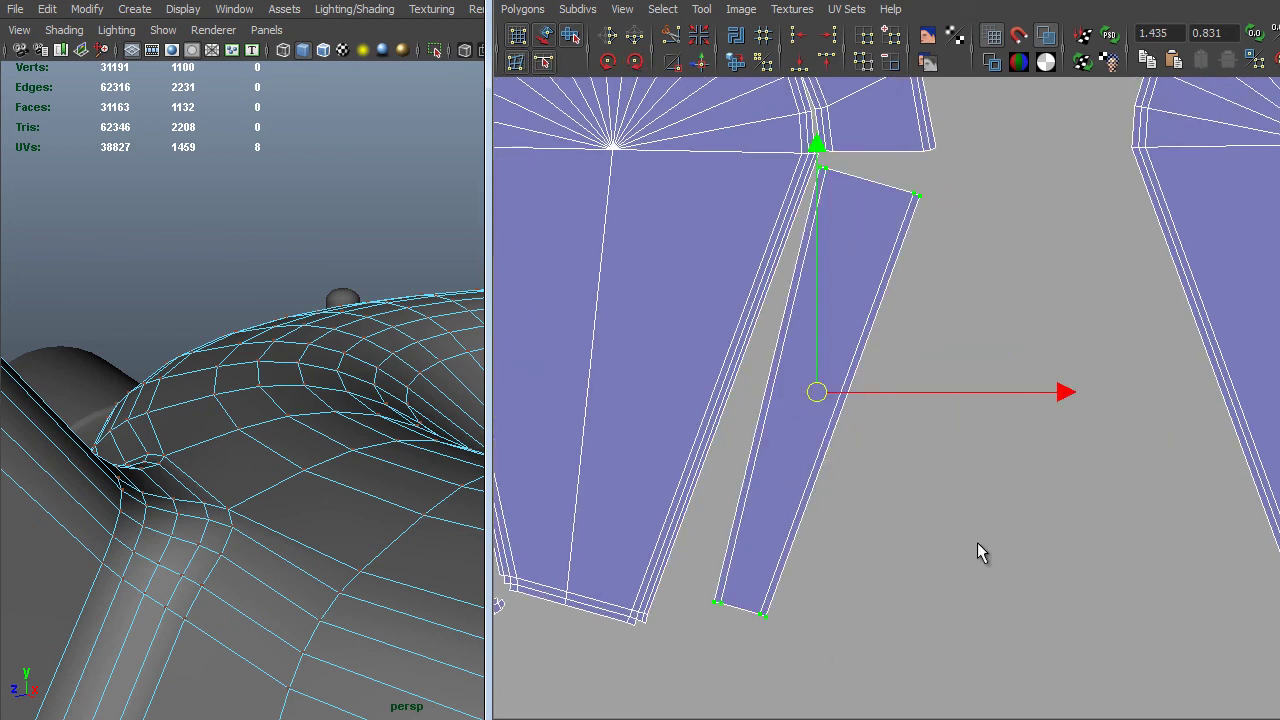
Select the UVs at the tapered shell's wide end and move them closer to the bent strip and the teardrop.
alt+right_drag(977, 543, 849, 556)
drag(697, 628, 697, 628)
alt+middle_drag(697, 628, 869, 534)
drag(869, 534, 826, 563)
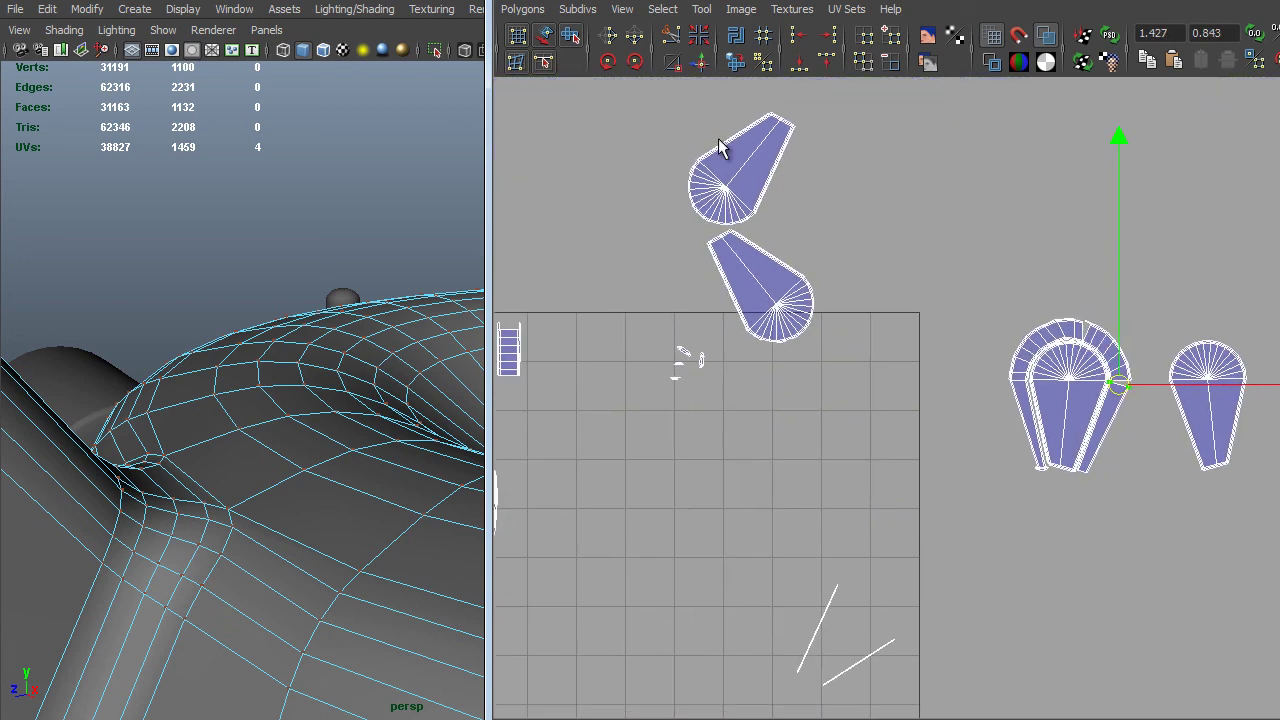
Select the border edges running between the teardrop and the strips surrounding it.
alt+right_drag(778, 150, 770, 323)
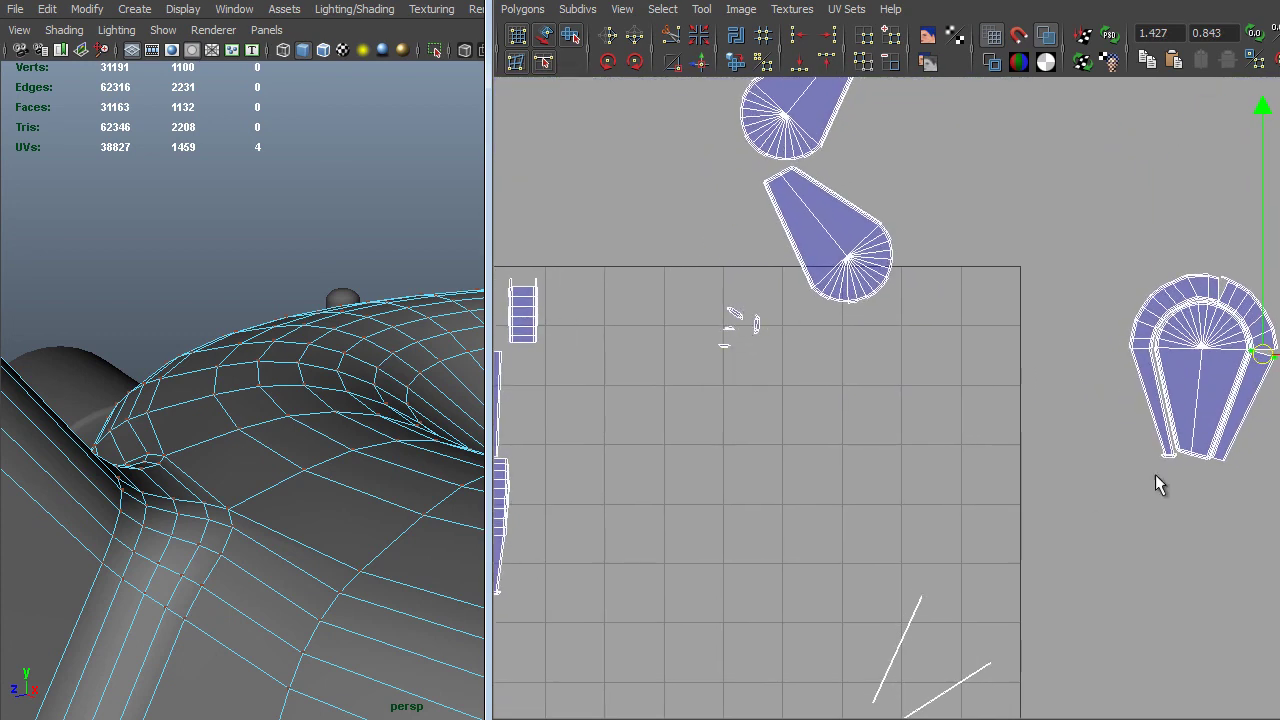
alt+middle_drag(1205, 416, 1057, 443)
alt+right_drag(1057, 443, 808, 458)
alt+middle_drag(808, 458, 796, 500)
alt+right_drag(796, 500, 1119, 695)
alt+right_drag(720, 450, 849, 527)
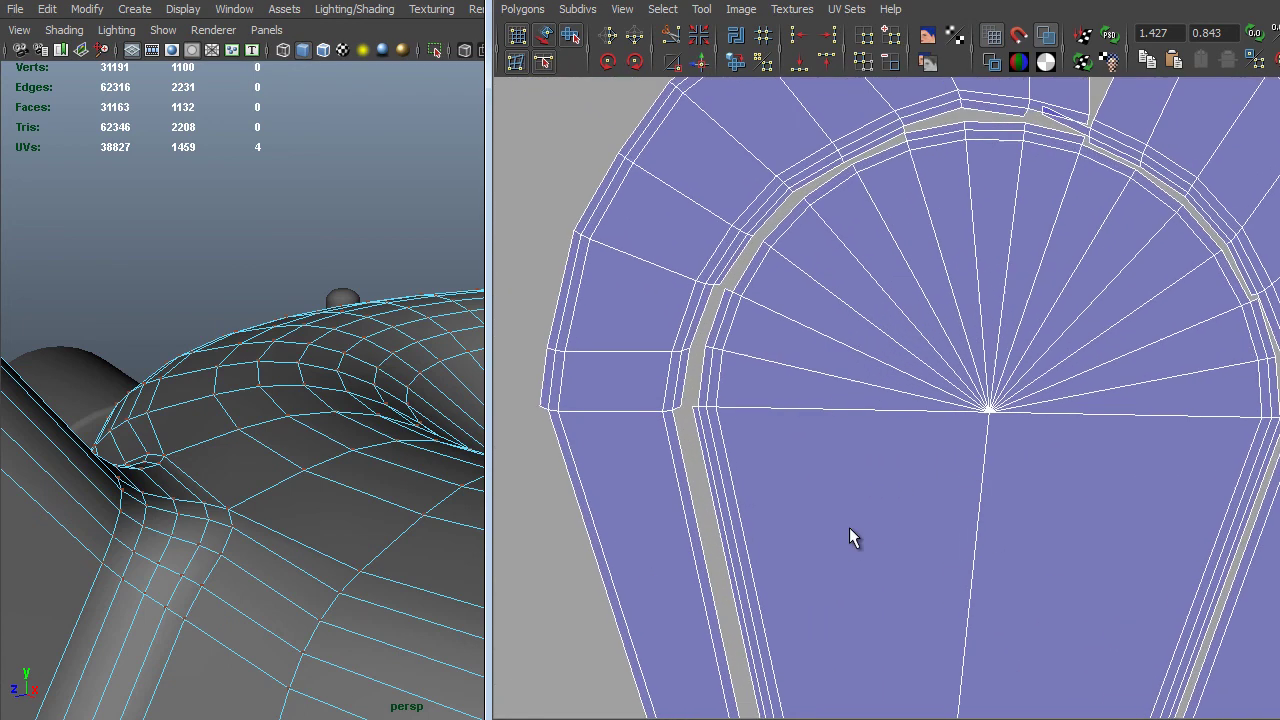
alt+middle_drag(849, 527, 889, 467)
right_drag(742, 387, 375, 60)
double_click(676, 381)
alt+middle_drag(781, 182, 814, 249)
alt+right_drag(814, 249, 985, 455)
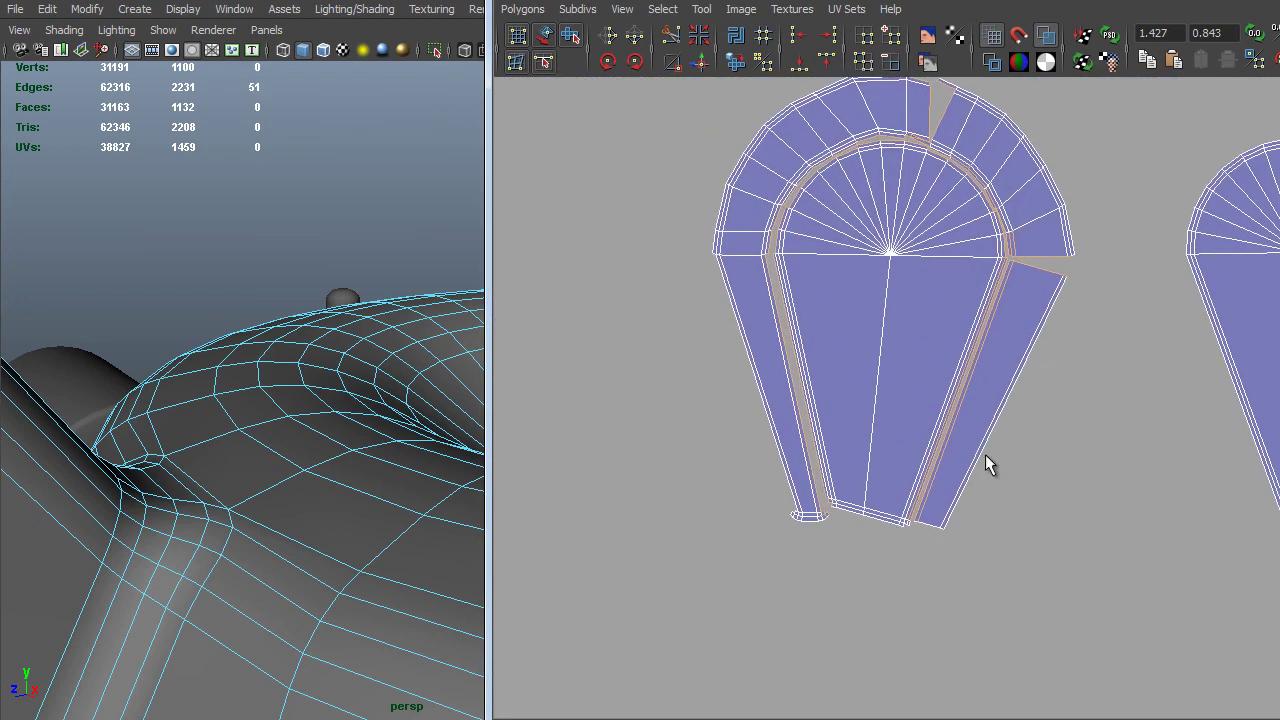
Add the outer slanted border of the right tapered shell to the edge selection.
alt+right_drag(988, 343, 1195, 630)
alt+middle_drag(926, 482, 708, 660)
alt+right_drag(968, 355, 1025, 488)
alt+middle_drag(1025, 488, 970, 558)
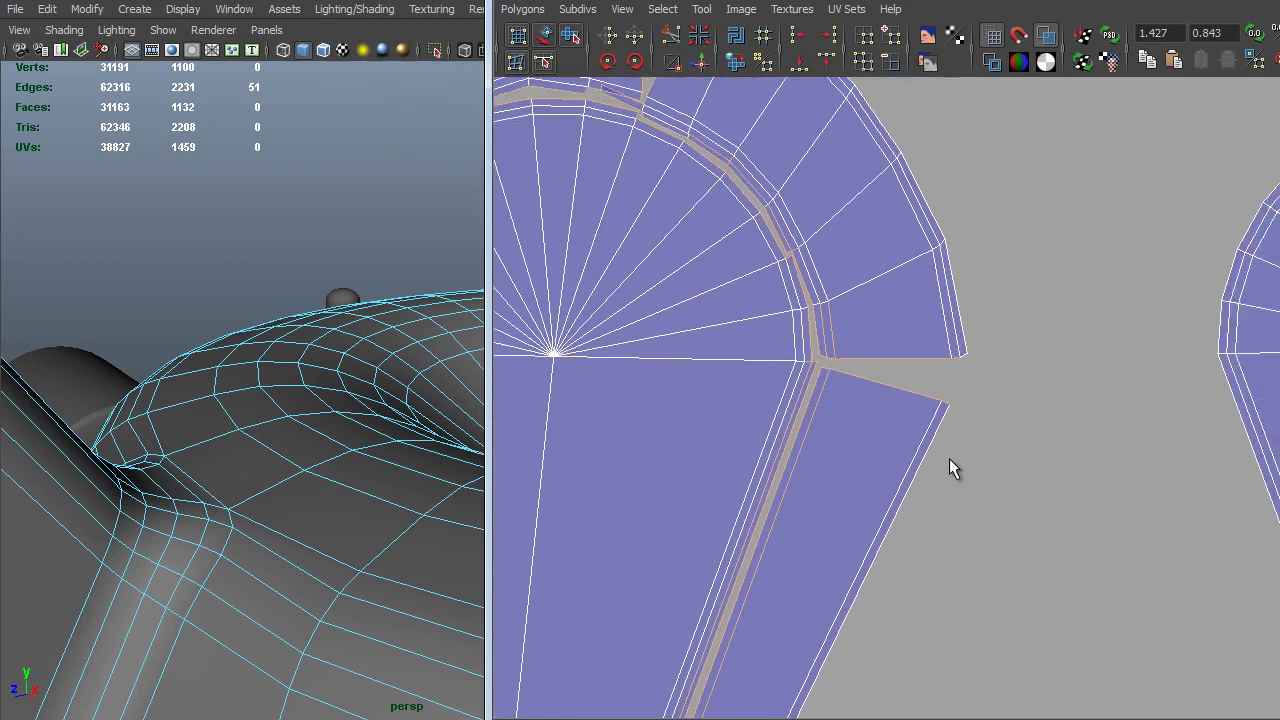
alt+right_drag(745, 485, 625, 335)
alt+middle_drag(764, 395, 858, 5)
alt+middle_drag(797, 424, 1043, 249)
alt+middle_drag(788, 223, 755, 508)
alt+middle_drag(965, 353, 889, 484)
alt+right_drag(895, 325, 1006, 442)
alt+right_drag(800, 285, 871, 359)
alt+middle_drag(889, 210, 915, 368)
alt+right_drag(820, 141, 849, 213)
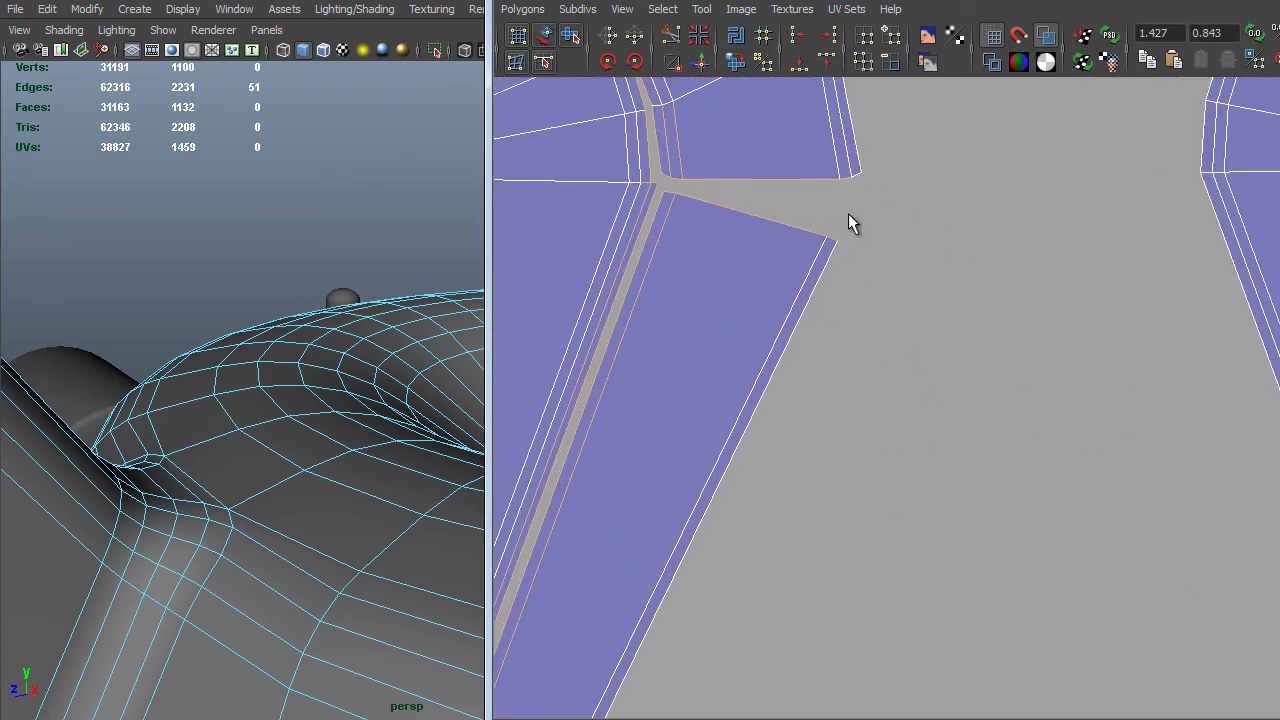
shift+click(801, 314)
alt+middle_drag(671, 514, 978, 400)
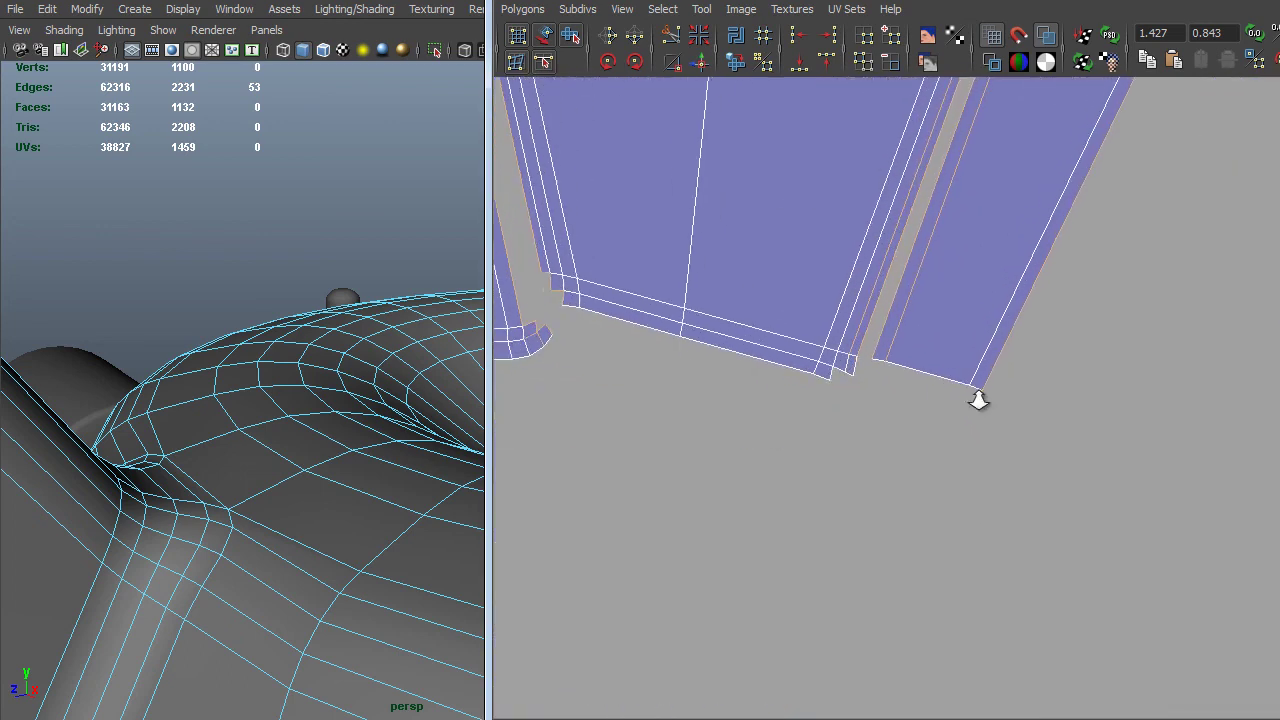
alt+right_drag(978, 400, 1005, 404)
alt+middle_drag(821, 365, 925, 289)
alt+right_drag(874, 309, 901, 311)
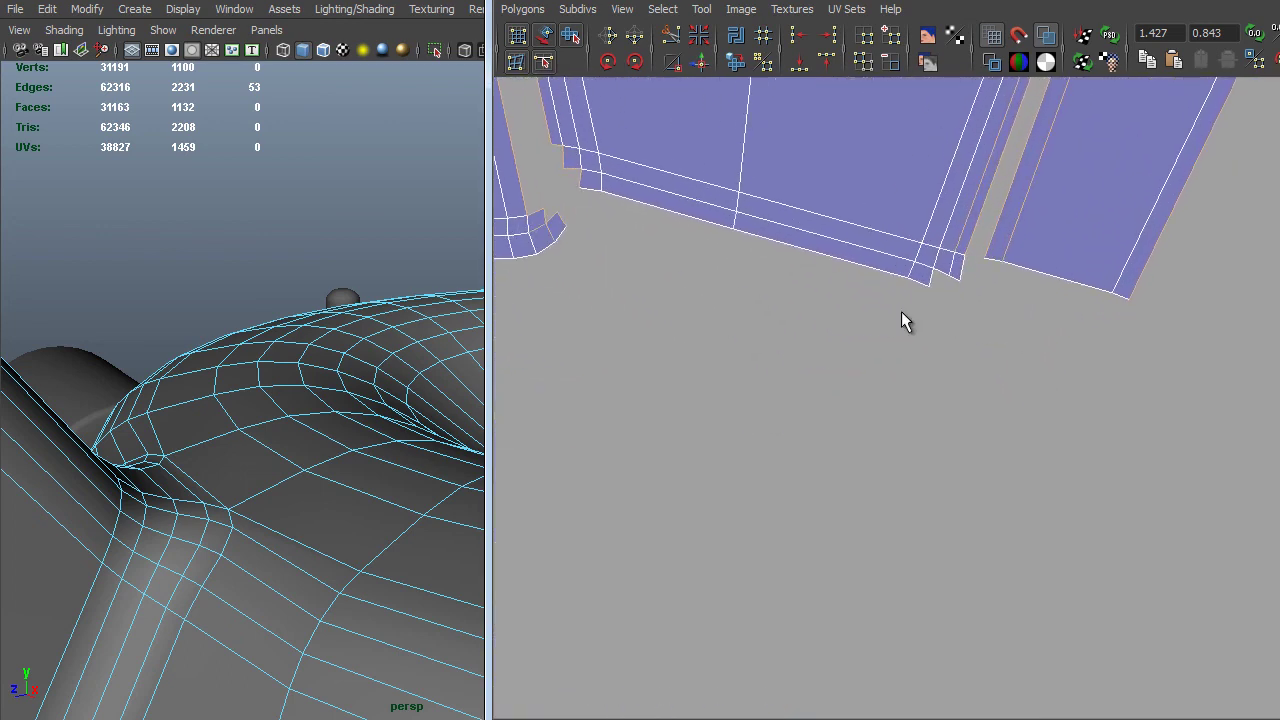
Add the edges at the tapered shell's narrow end and the teardrop's bottom corner, and move and sew the selected edges.
alt+middle_drag(567, 270, 695, 270)
alt+right_drag(948, 207, 786, 199)
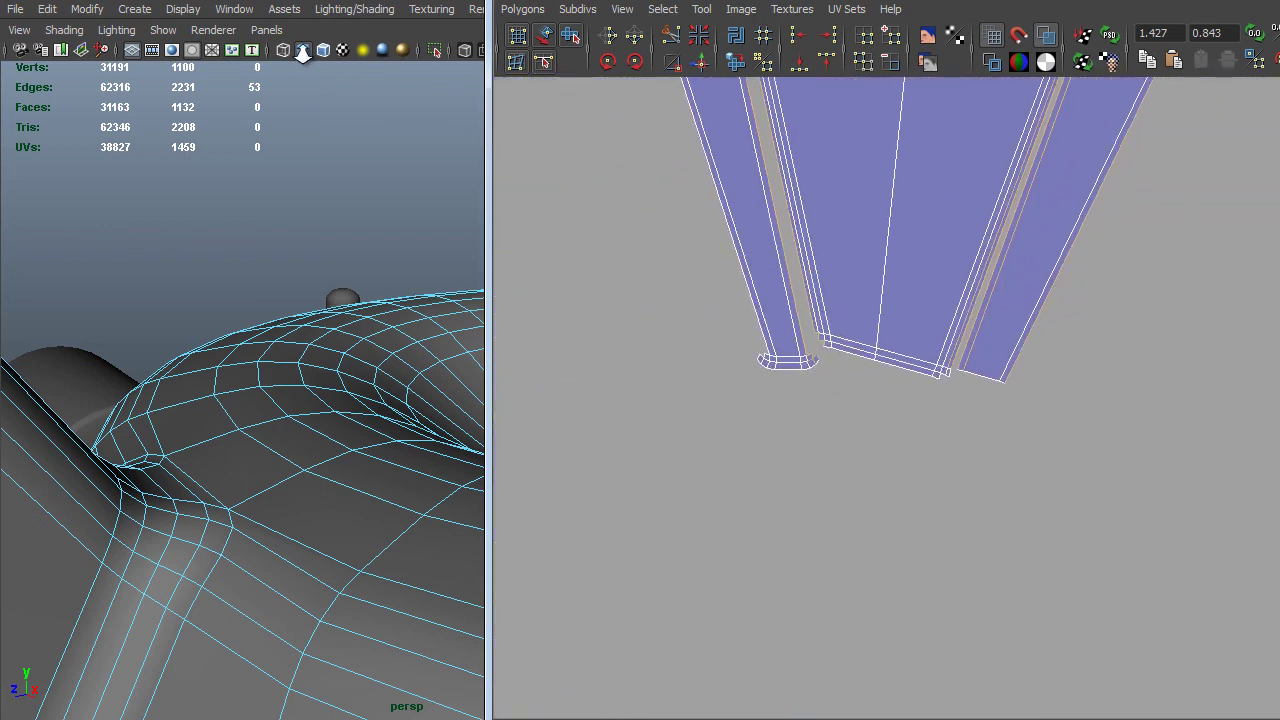
alt+middle_drag(786, 197, 1037, 354)
alt+right_drag(1037, 354, 880, 300)
alt+middle_drag(617, 126, 952, 323)
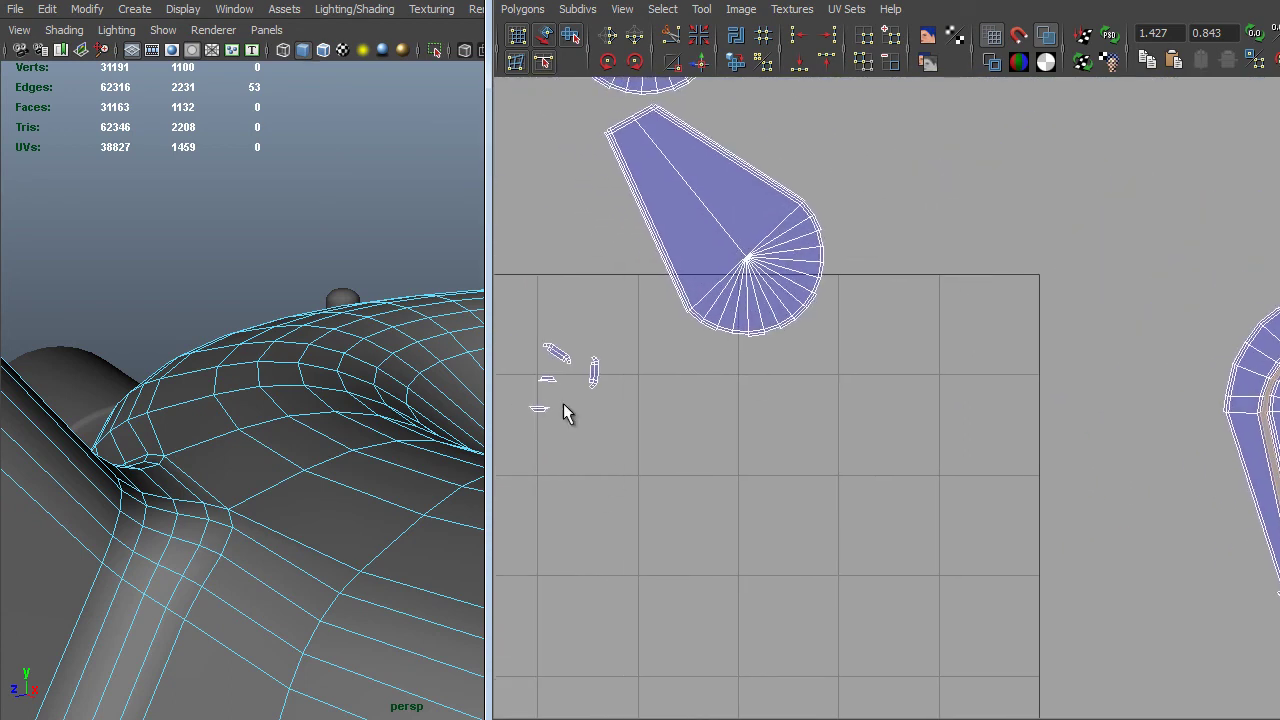
alt+middle_drag(1003, 519, 863, 500)
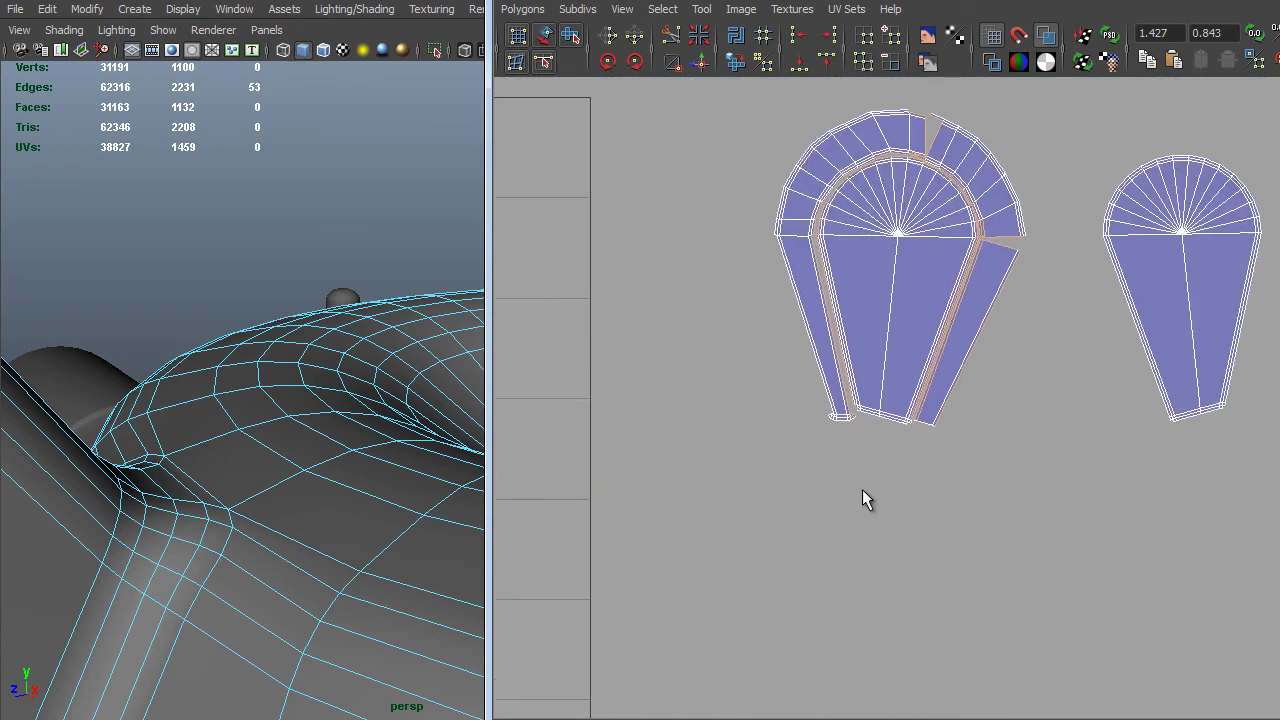
alt+right_drag(863, 500, 1245, 710)
alt+right_drag(1035, 466, 1050, 495)
alt+middle_drag(1050, 495, 893, 378)
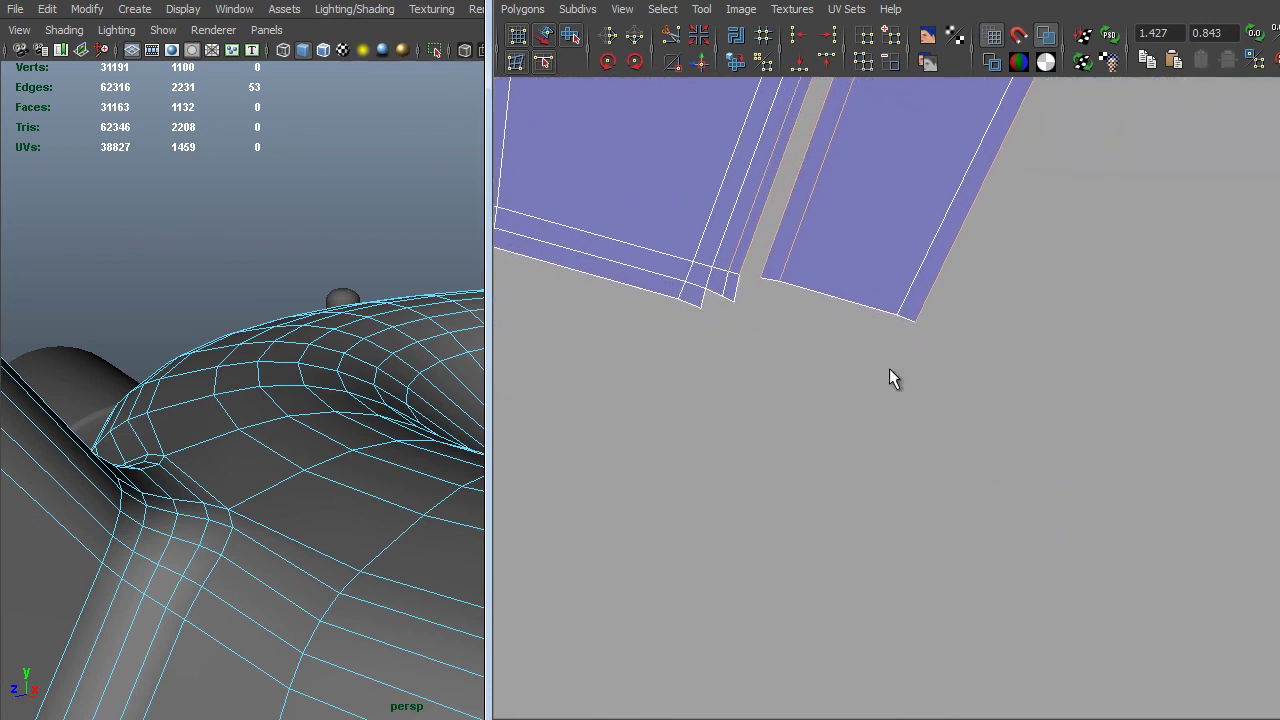
shift+click(766, 278)
shift+click(837, 284)
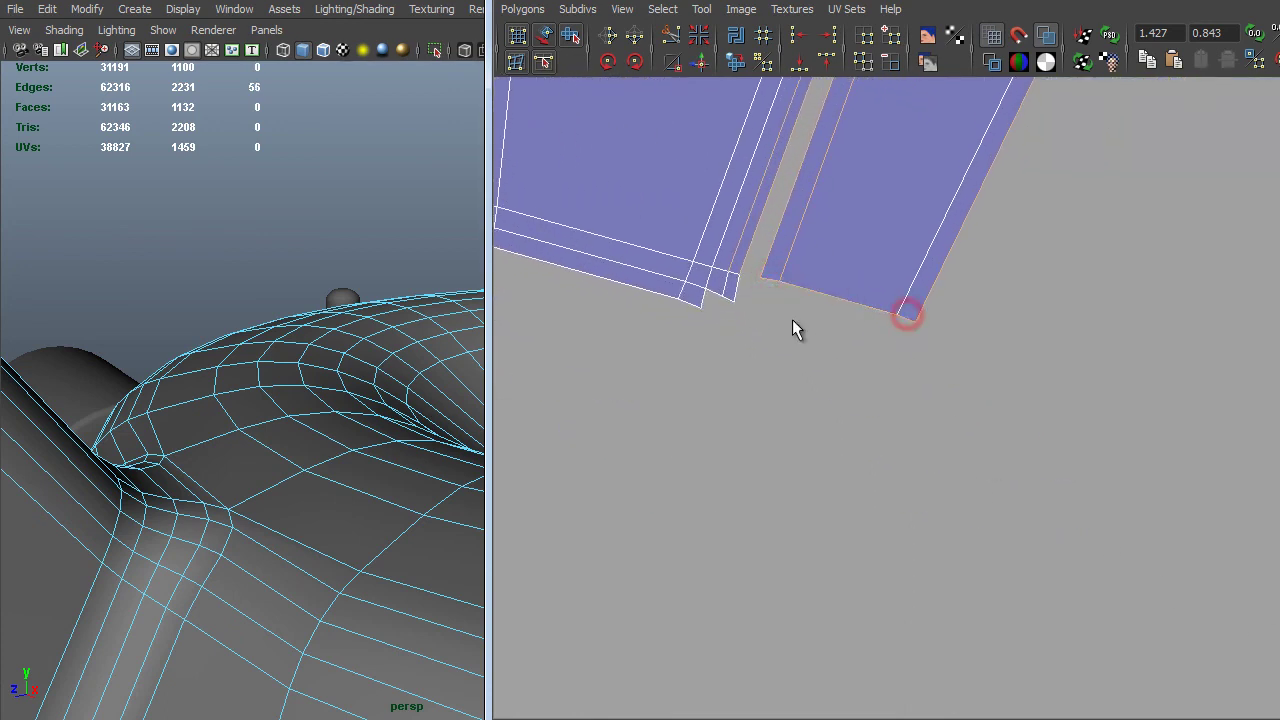
alt+right_drag(792, 321, 803, 349)
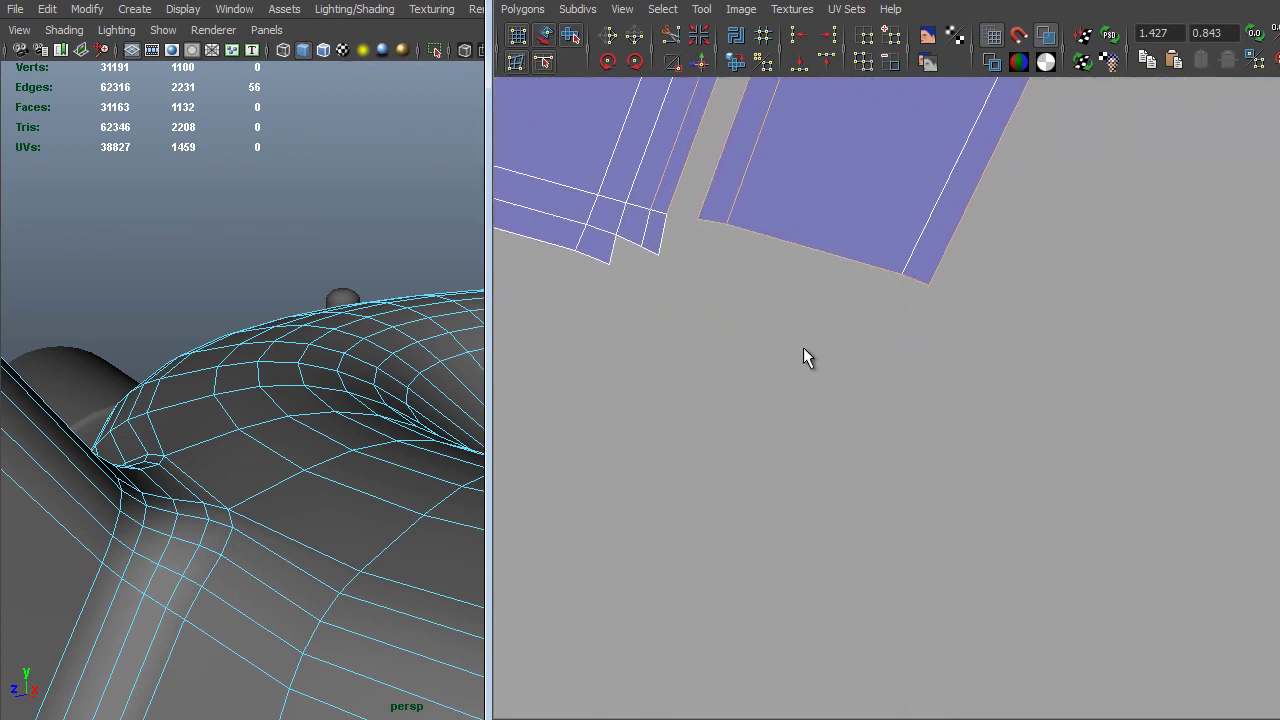
shift+click(620, 234)
alt+middle_drag(620, 234, 877, 374)
alt+right_drag(877, 374, 834, 309)
alt+middle_drag(834, 309, 906, 389)
shift+right_click(903, 387)
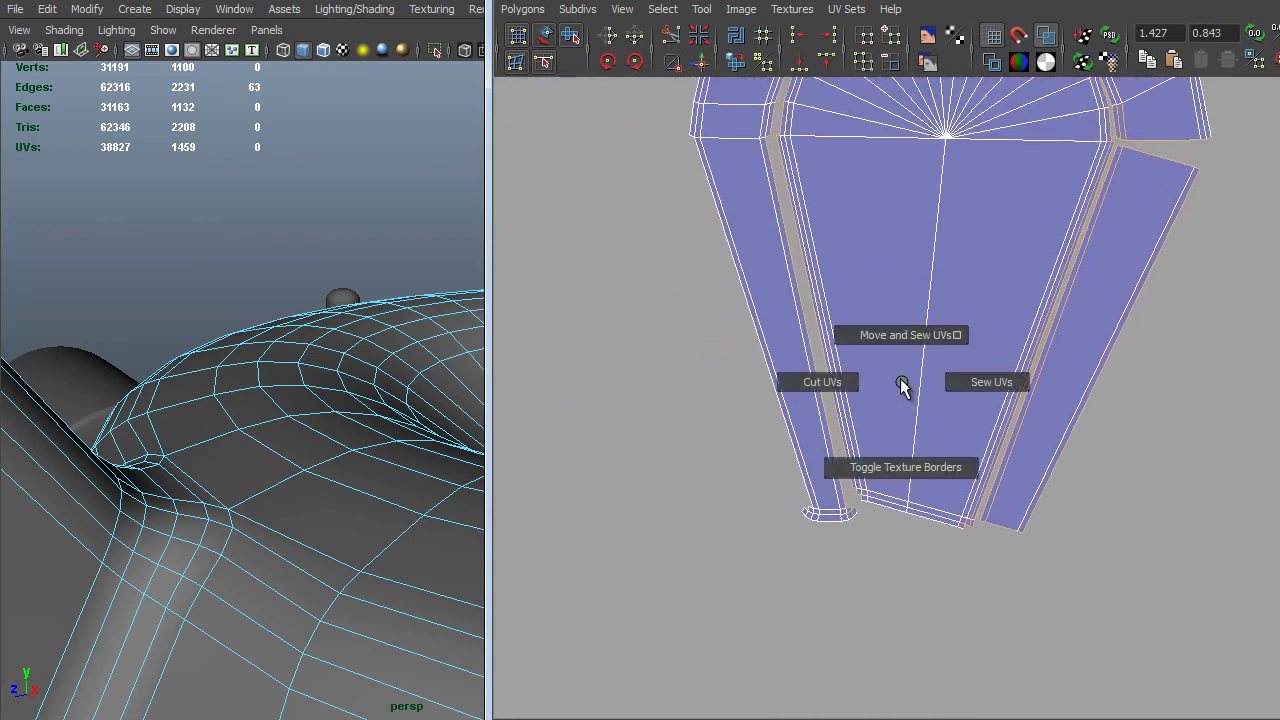
shift+right_drag(903, 387, 907, 333)
Select all UVs of the sewn shell and unfold it repeatedly with the Smooth UV Tool.
alt+right_drag(1006, 420, 937, 404)
alt+right_drag(806, 409, 600, 126)
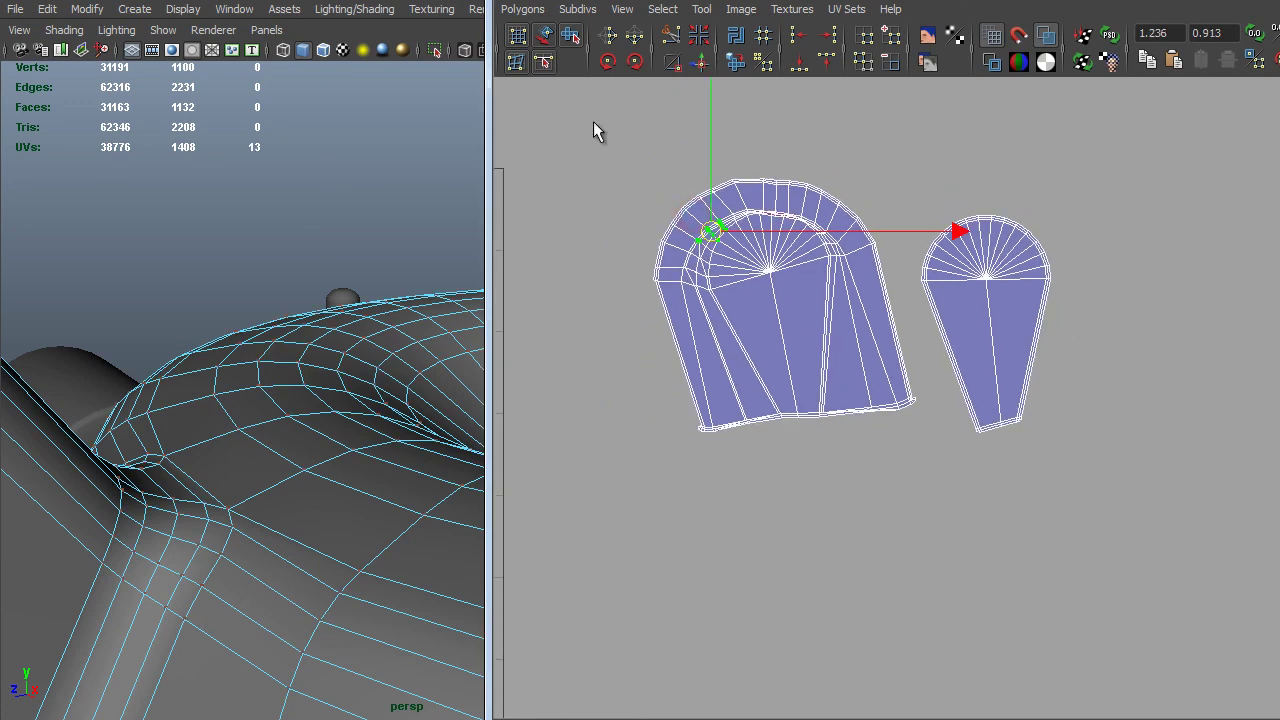
drag(604, 126, 919, 492)
key(f)
shift+right_click(904, 381)
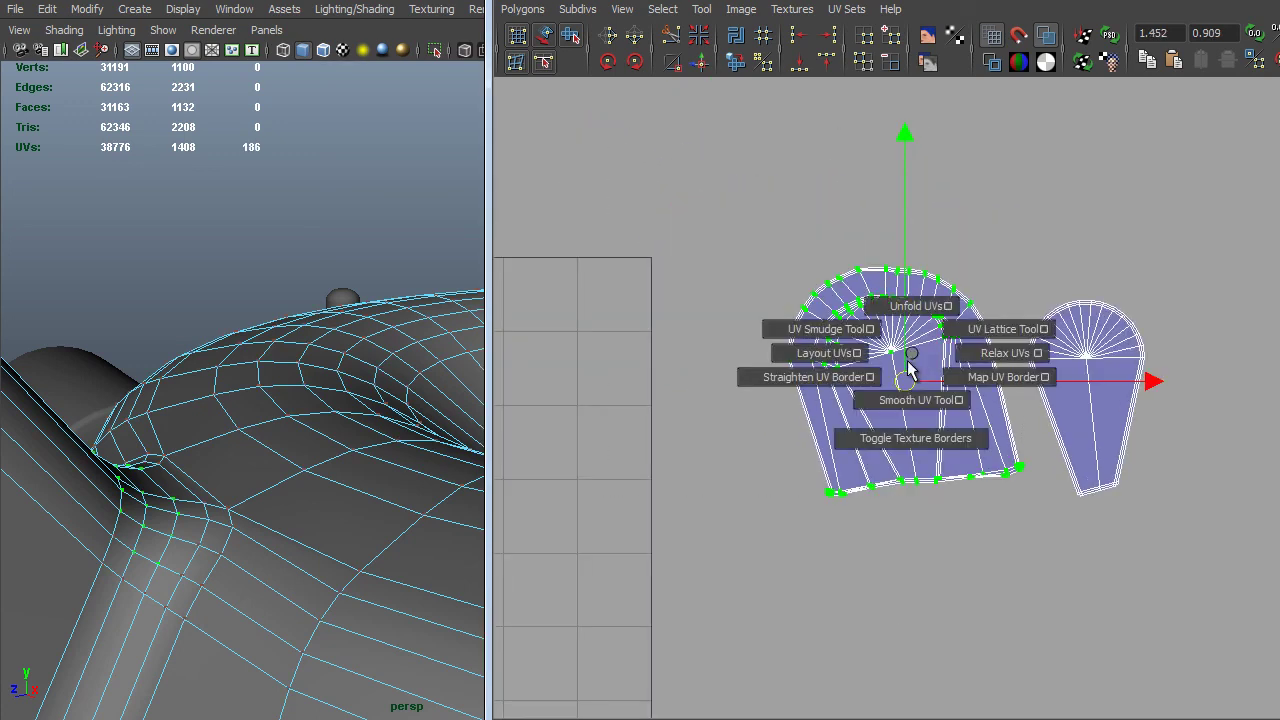
shift+right_drag(906, 388, 913, 395)
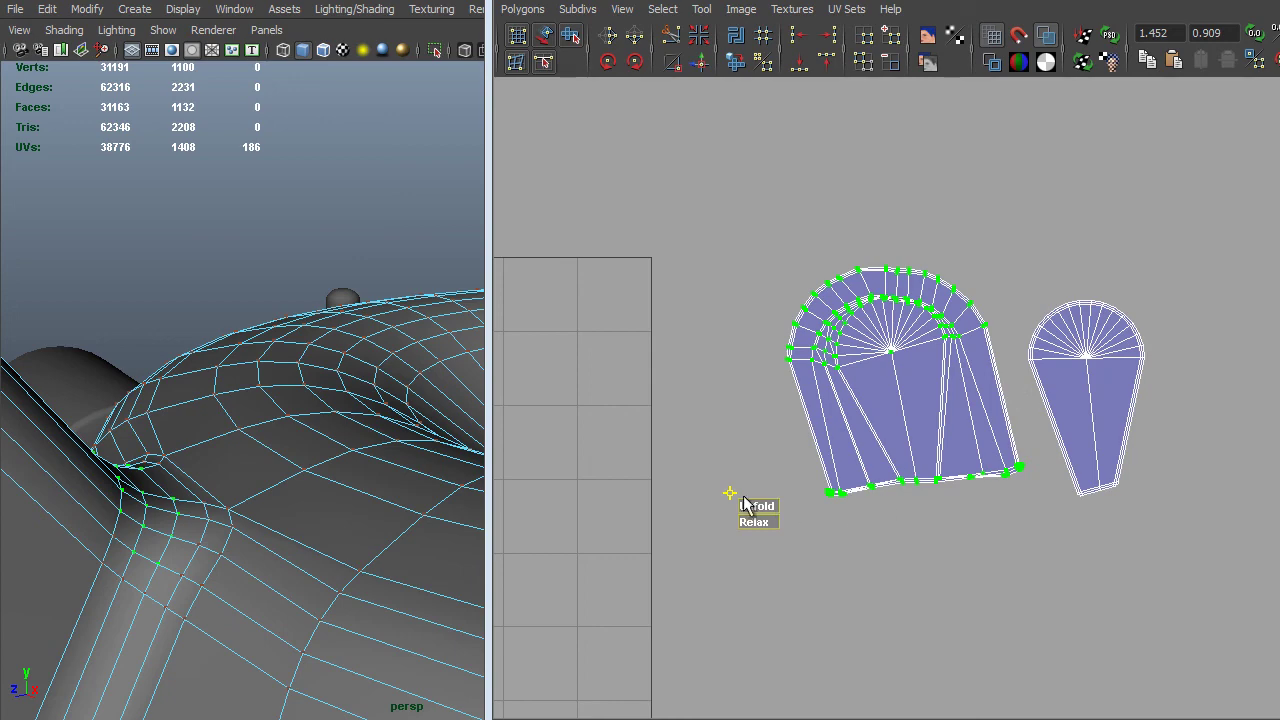
drag(752, 505, 757, 506)
drag(757, 506, 765, 506)
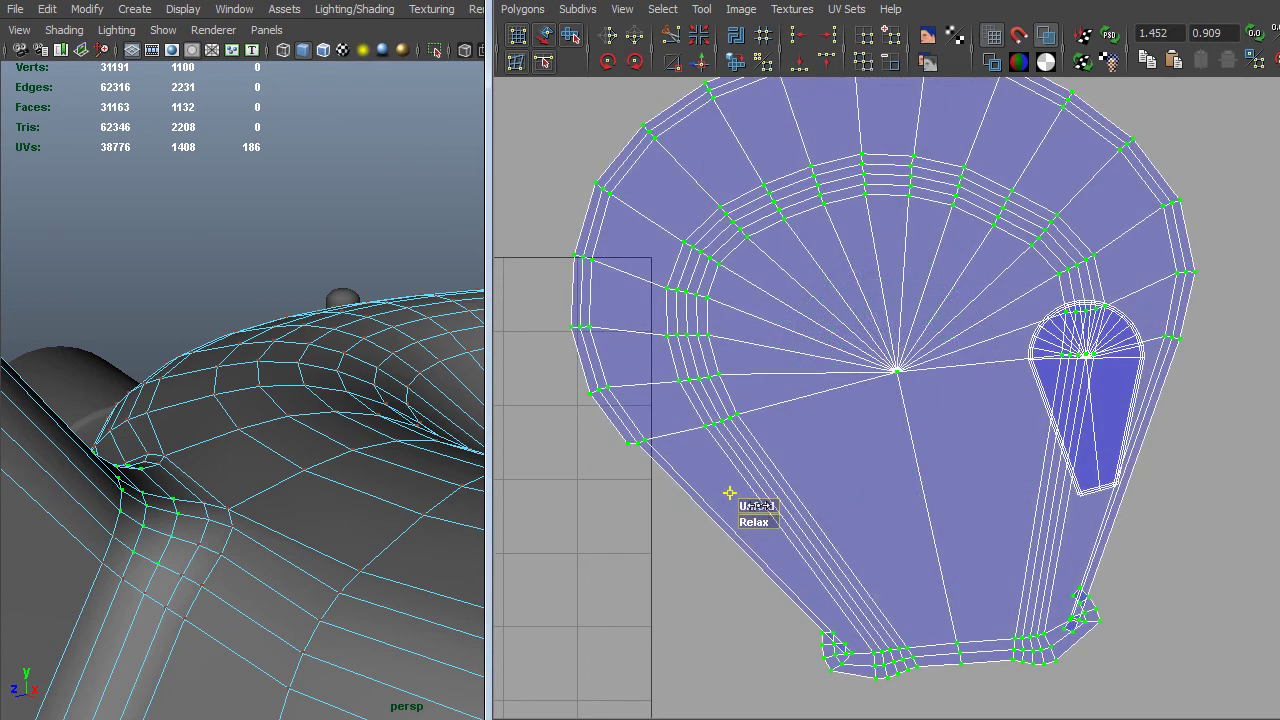
drag(757, 506, 1195, 455)
scroll(834, 457, down, 4)
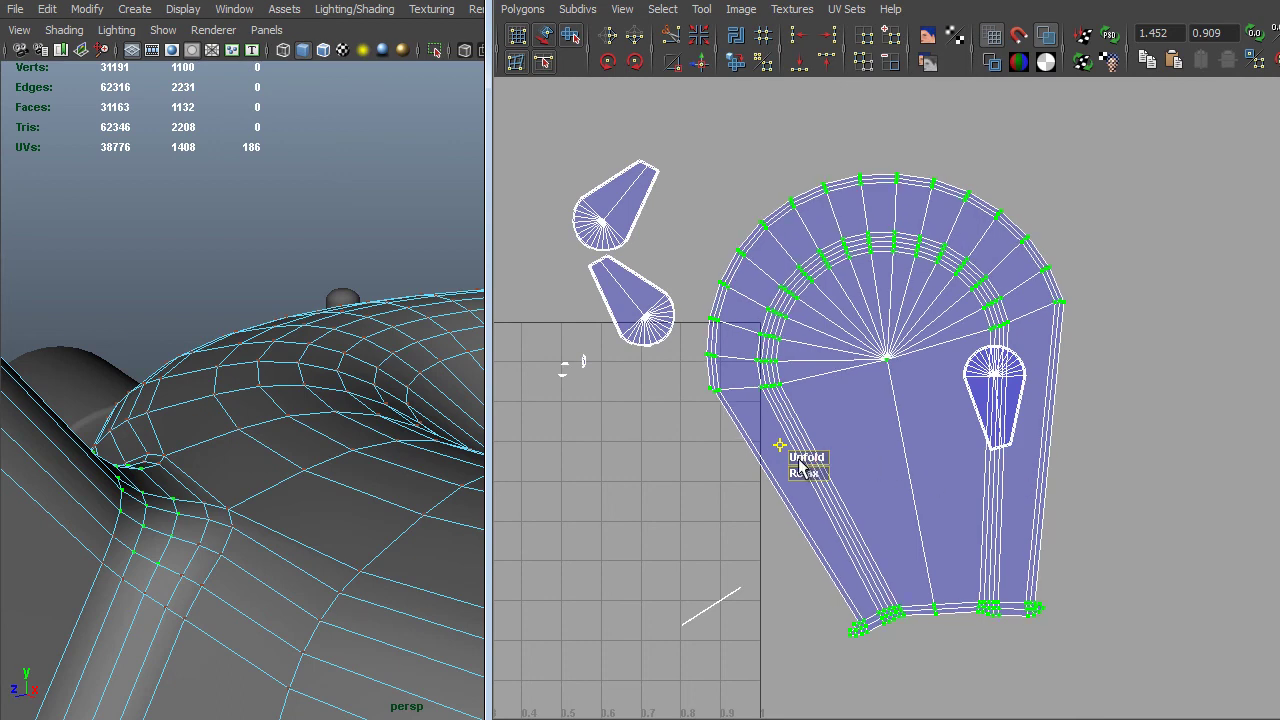
drag(805, 460, 940, 445)
drag(810, 462, 925, 455)
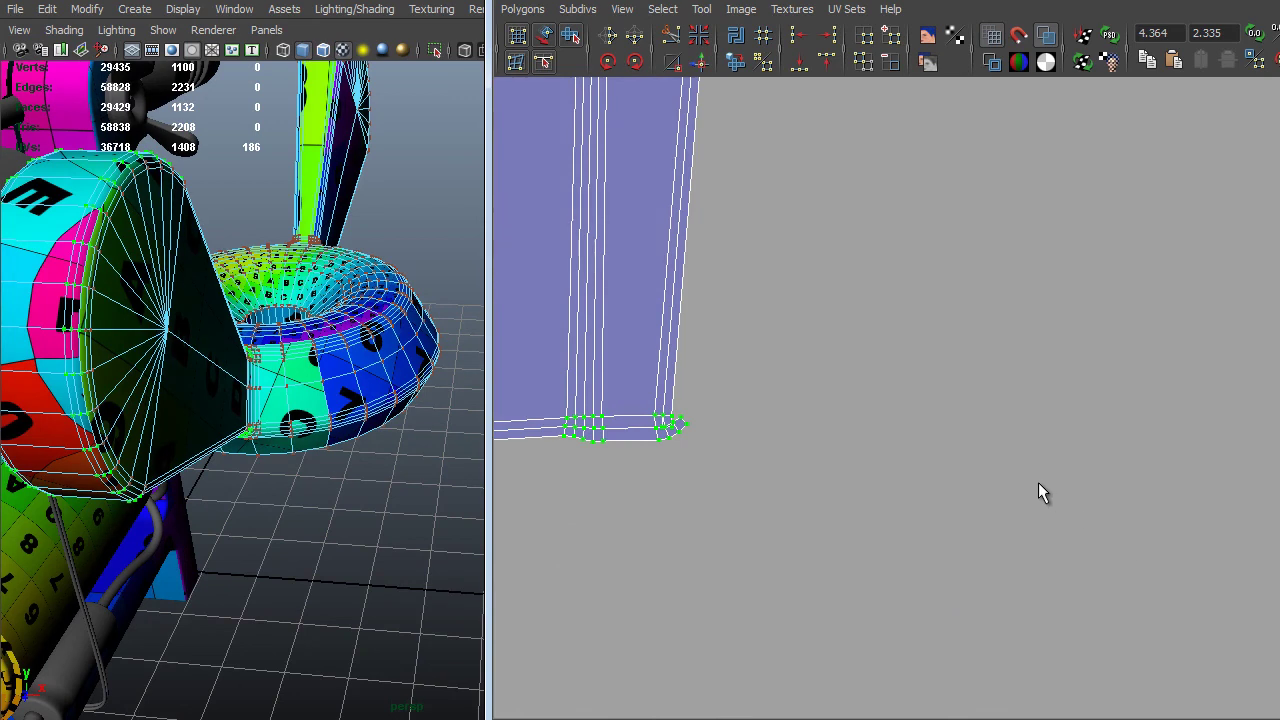
Compare the lower corners of the large sewn shell with those of the separate teardrop shell for misplaced or open edges.
alt+middle_drag(1037, 491, 1257, 259)
alt+right_drag(886, 480, 1043, 450)
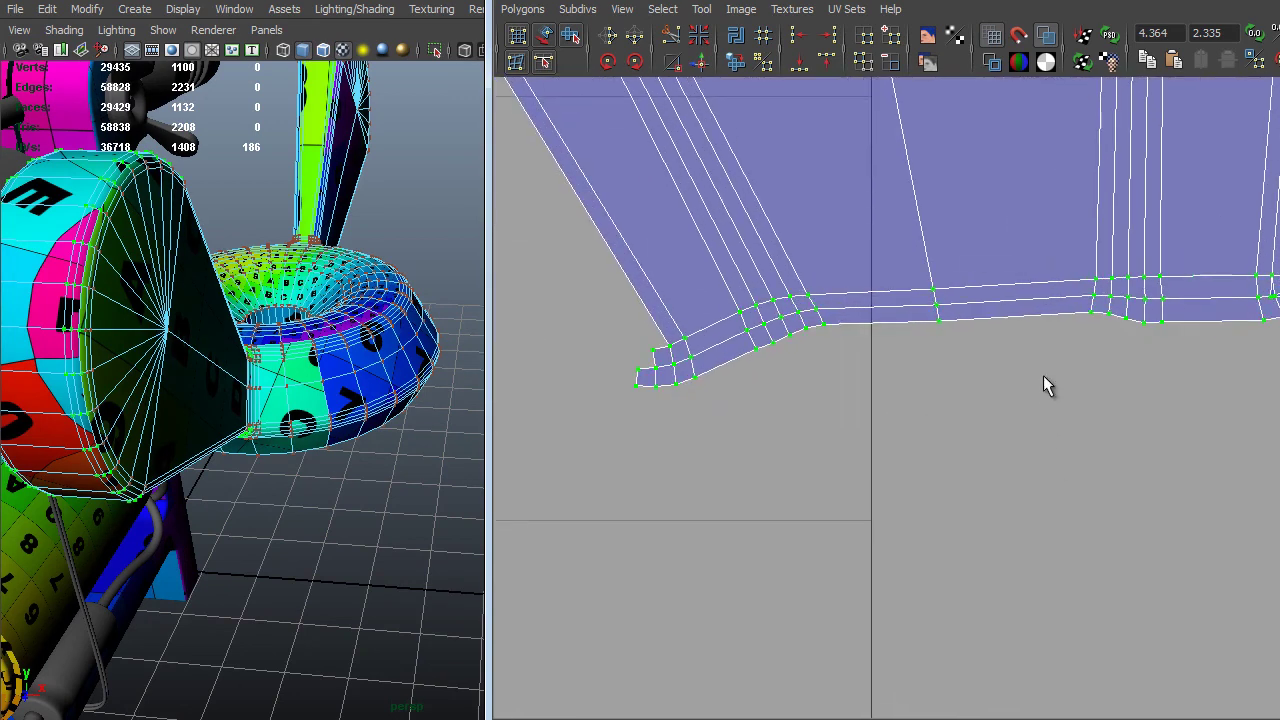
alt+middle_drag(1043, 375, 602, 452)
alt+middle_drag(968, 324, 982, 342)
alt+right_drag(838, 372, 914, 491)
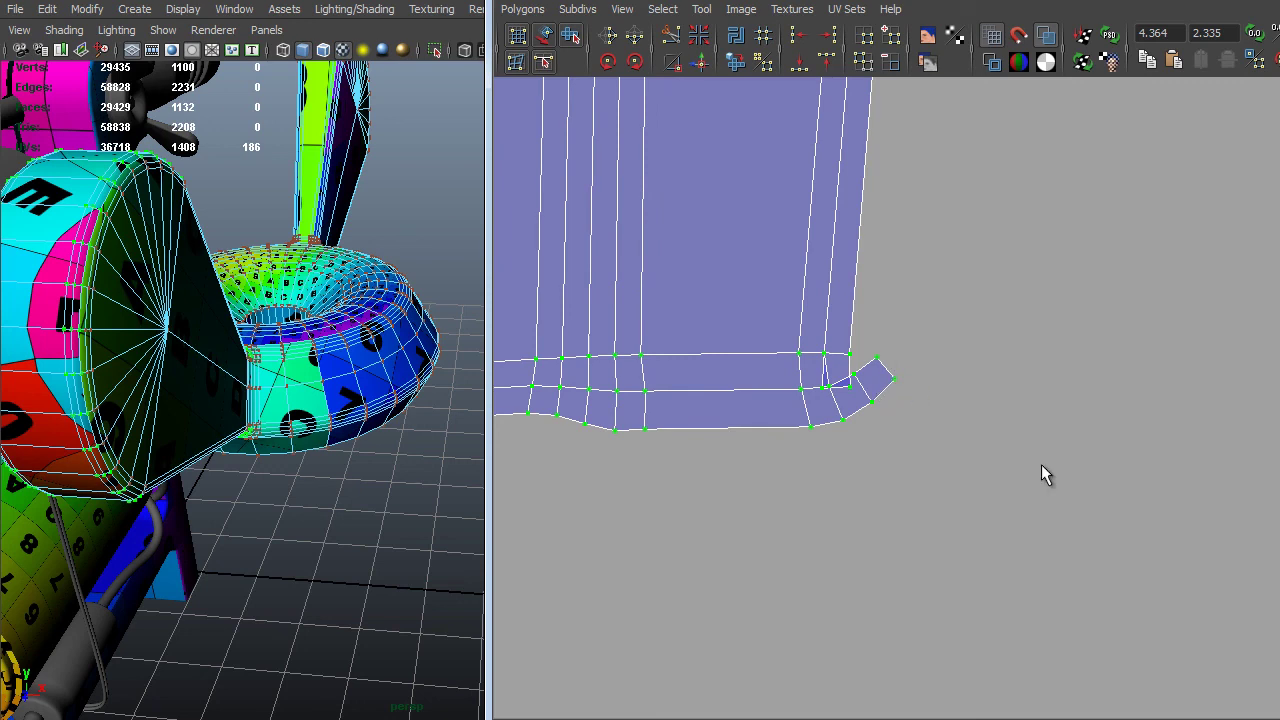
alt+right_drag(1041, 464, 927, 323)
alt+middle_drag(940, 330, 525, 352)
alt+middle_drag(1074, 445, 652, 476)
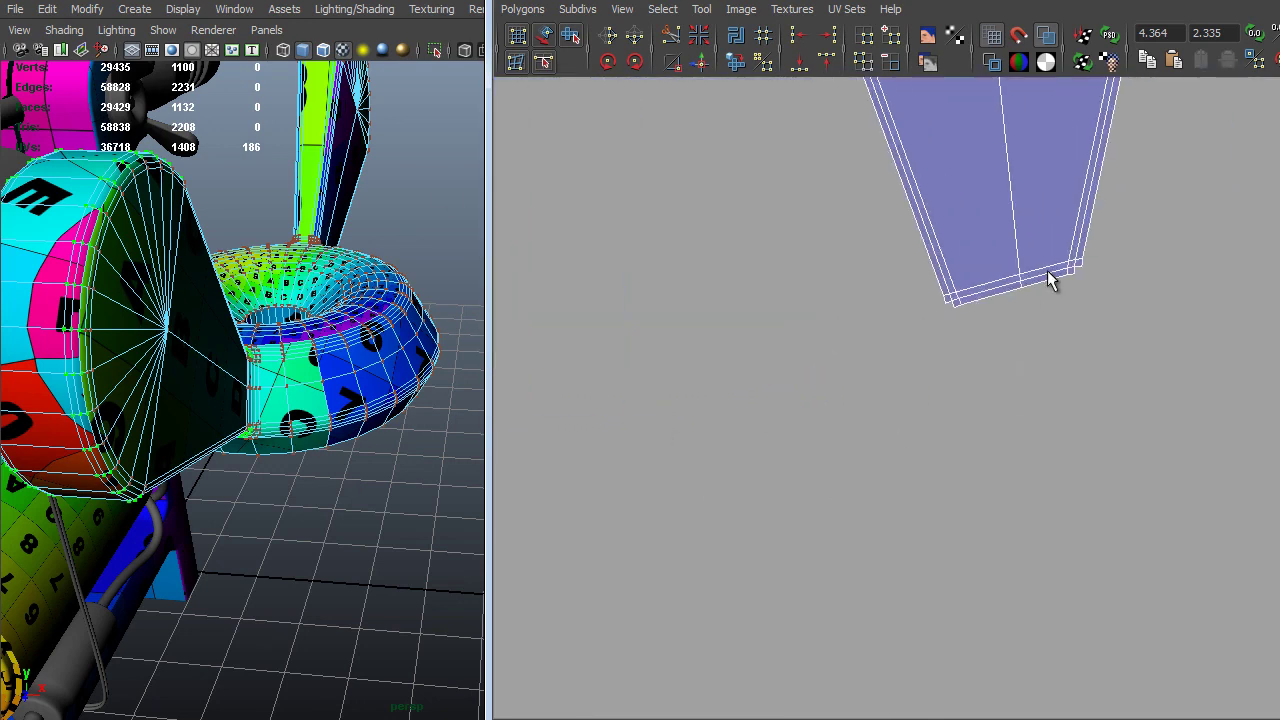
alt+middle_drag(986, 359, 1270, 325)
alt+right_drag(975, 356, 870, 330)
alt+middle_drag(613, 270, 1165, 272)
alt+middle_drag(896, 335, 1023, 313)
alt+right_drag(922, 388, 1051, 391)
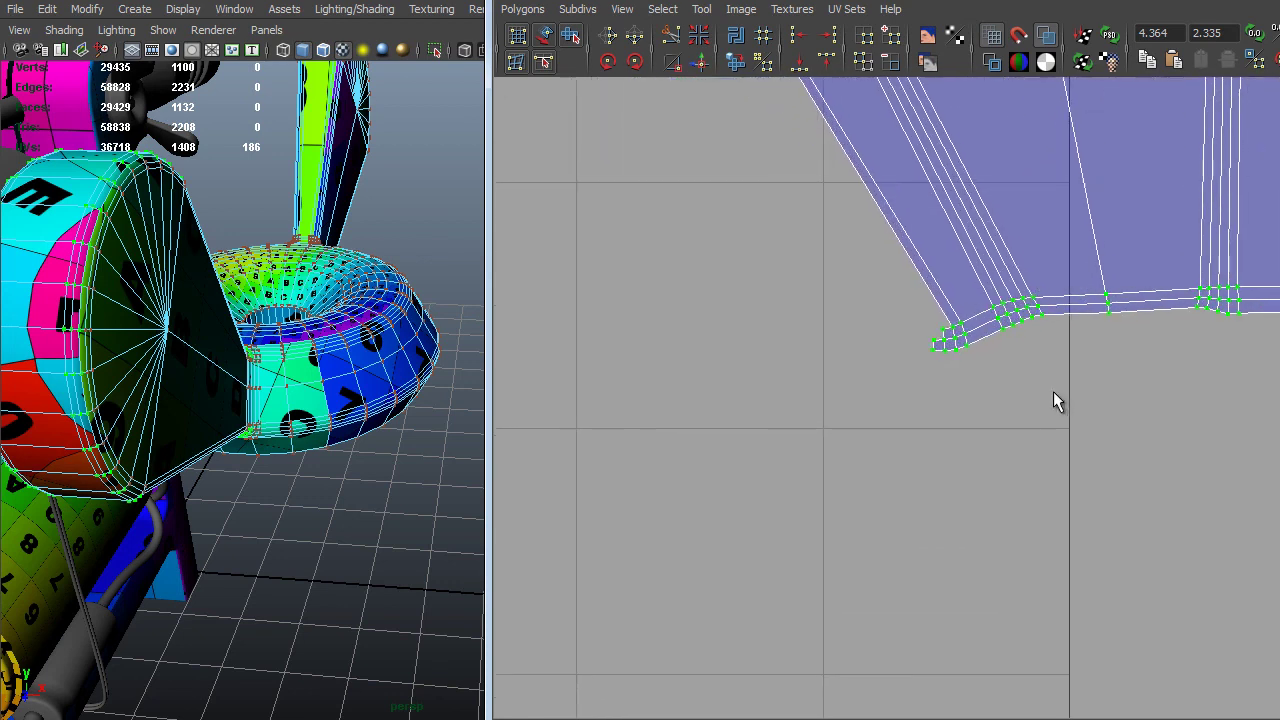
Select the overlapping edges at the large shell's lower-right corner and sew them together.
alt+middle_drag(1030, 354, 778, 366)
alt+right_drag(782, 370, 987, 550)
alt+middle_drag(804, 274, 891, 345)
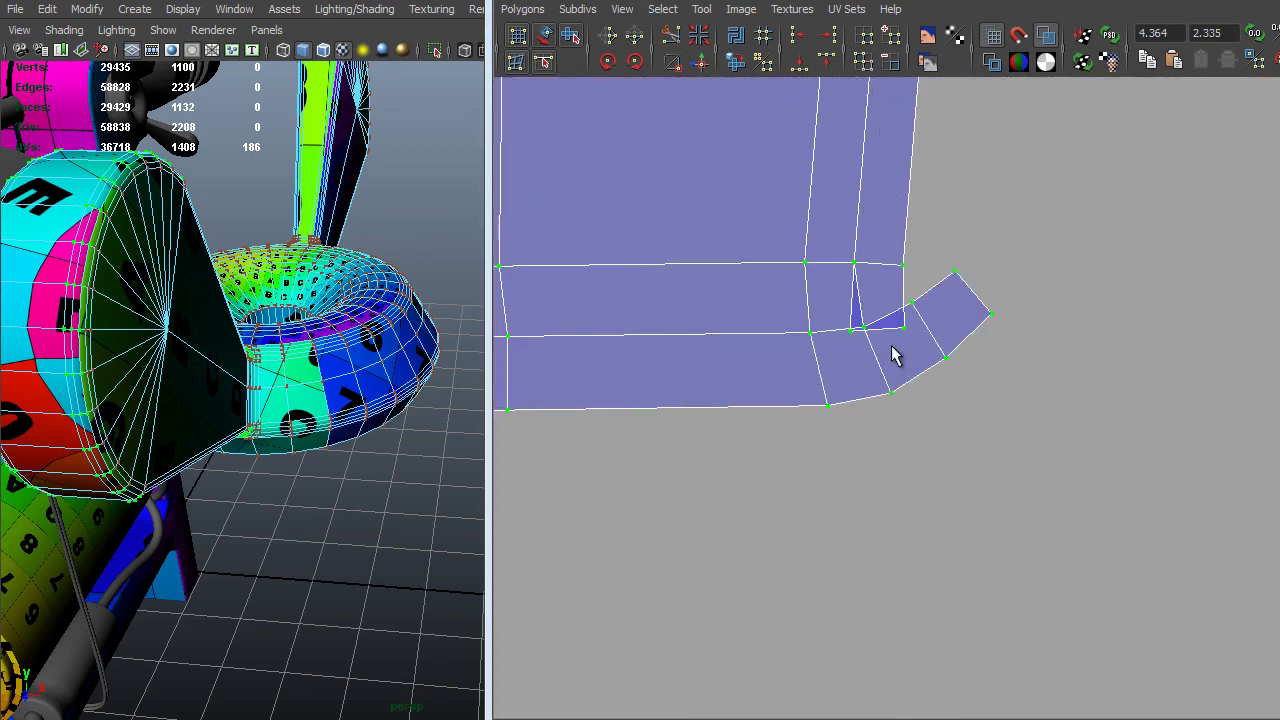
right_drag(891, 345, 886, 300)
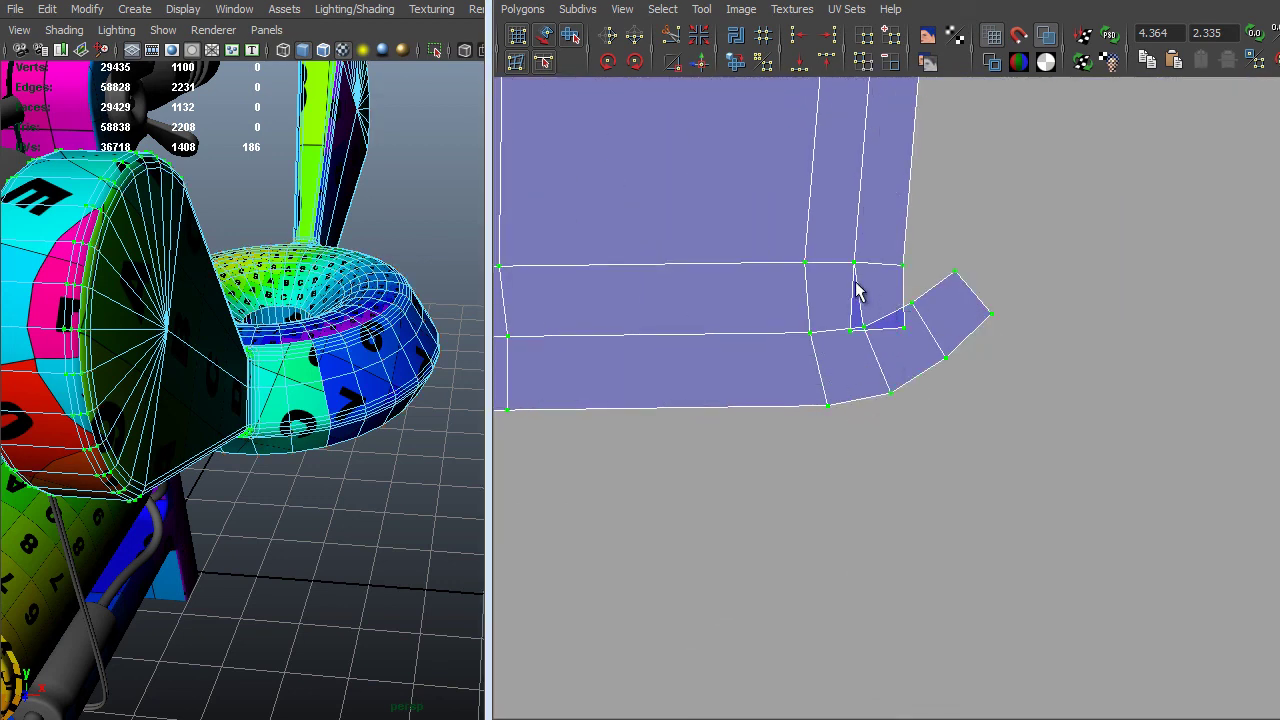
click(846, 287)
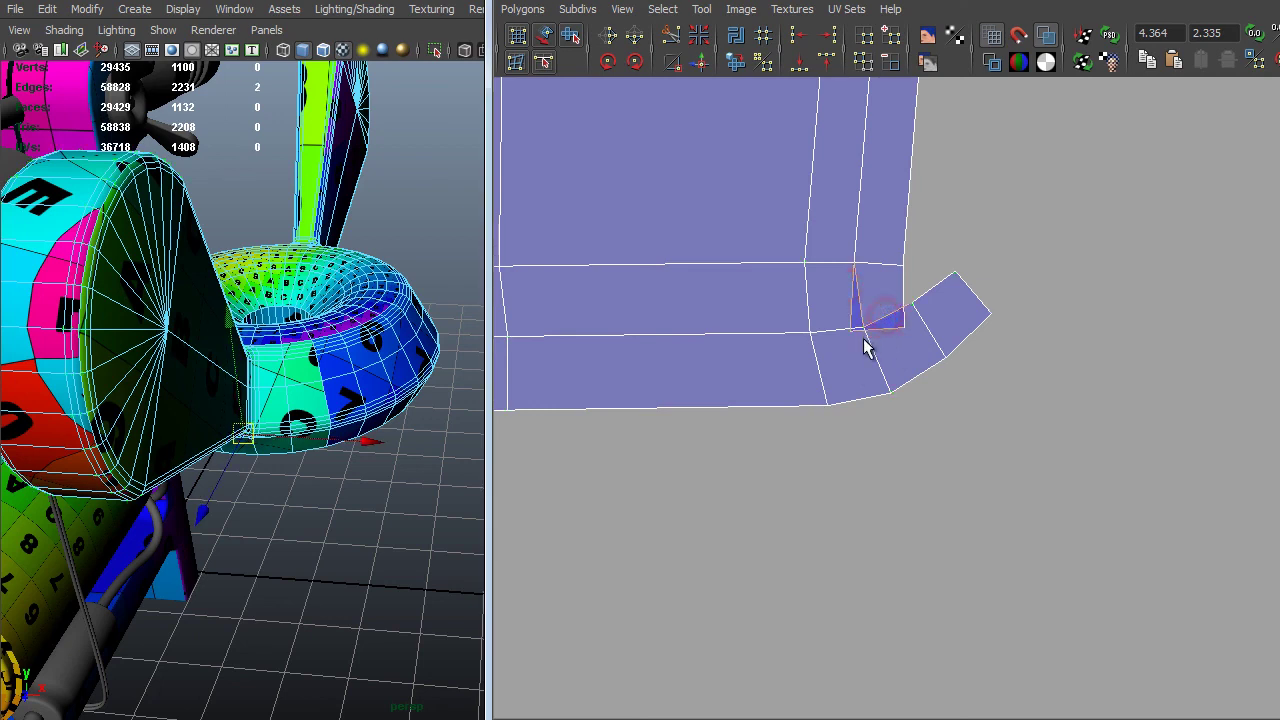
mouse_move(868, 320)
shift+right_down()
mouse_move(877, 329)
mouse_move(877, 305)
shift+right_up()
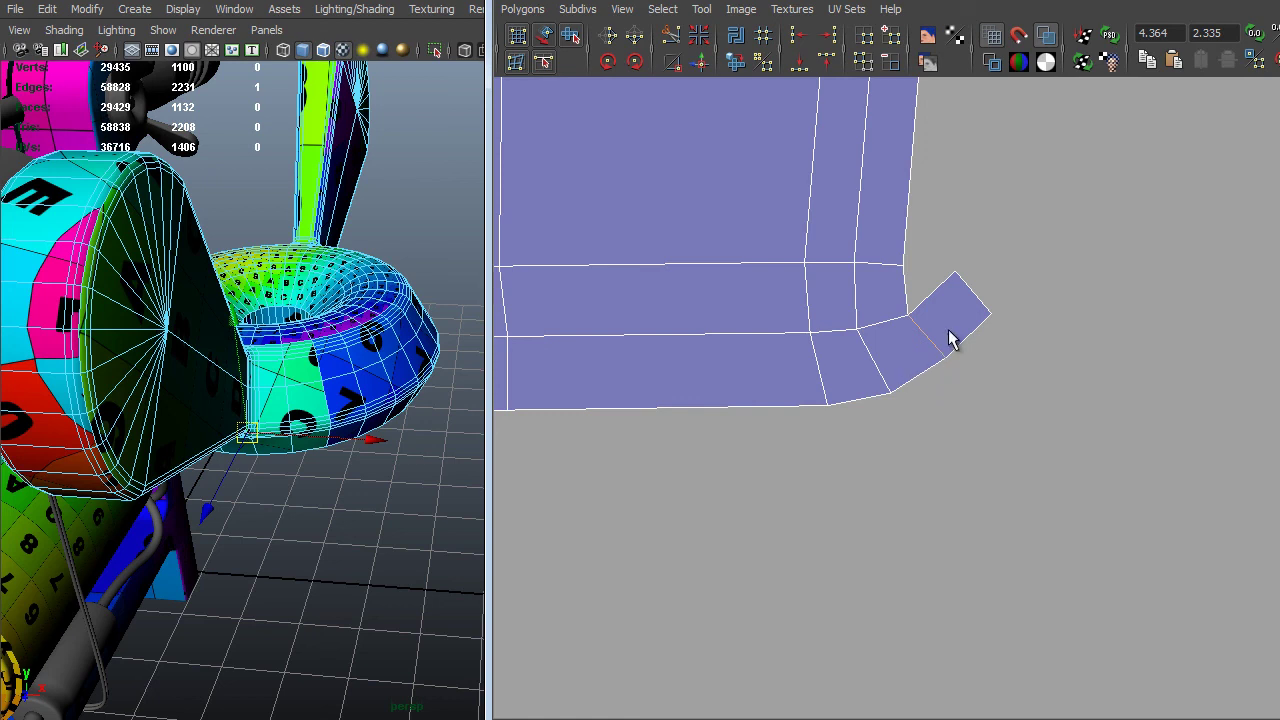
Cut the outermost face off the large shell's lower-right corner and move and sew it into the teardrop's lower-left corner gap.
shift+right_drag(947, 327, 508, 297)
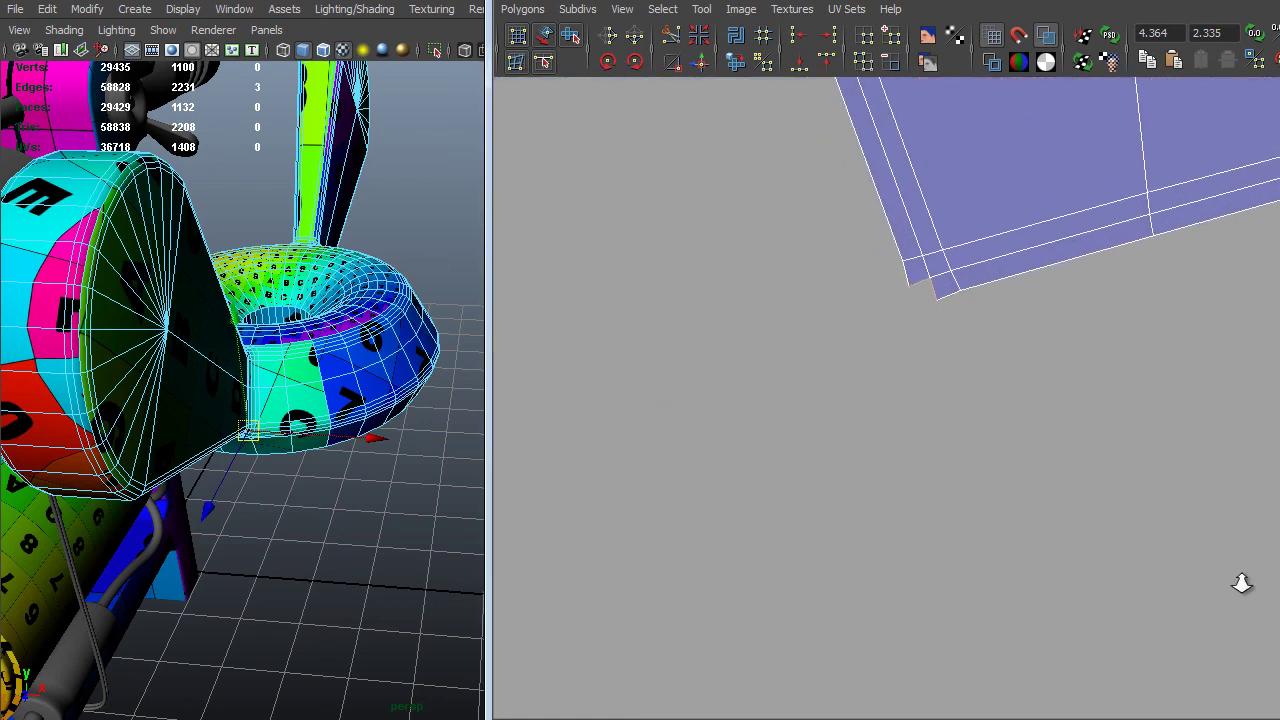
alt+right_drag(1242, 583, 1262, 583)
alt+middle_drag(1025, 294, 985, 330)
alt+right_drag(985, 330, 1115, 582)
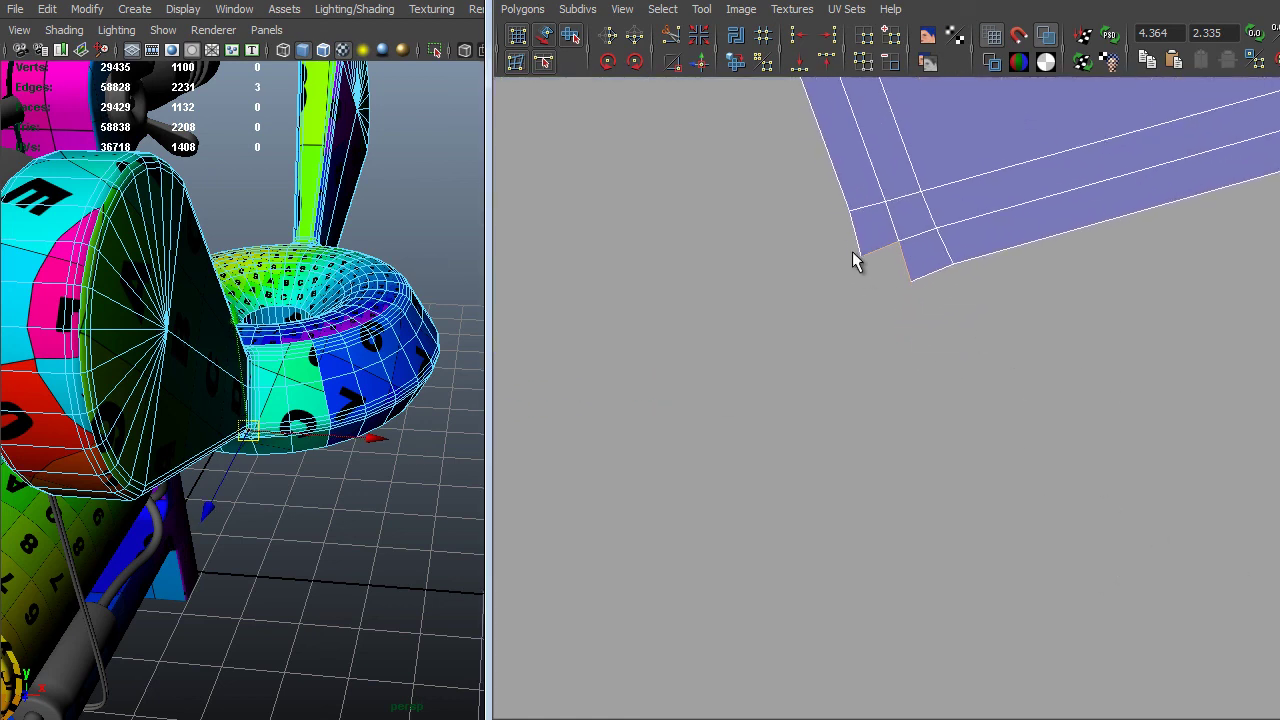
shift+right_drag(889, 265, 889, 224)
Select the open edges at the separate teardrop shell's lower-right corner to locate the matching corner piece.
alt+right_drag(971, 275, 555, 138)
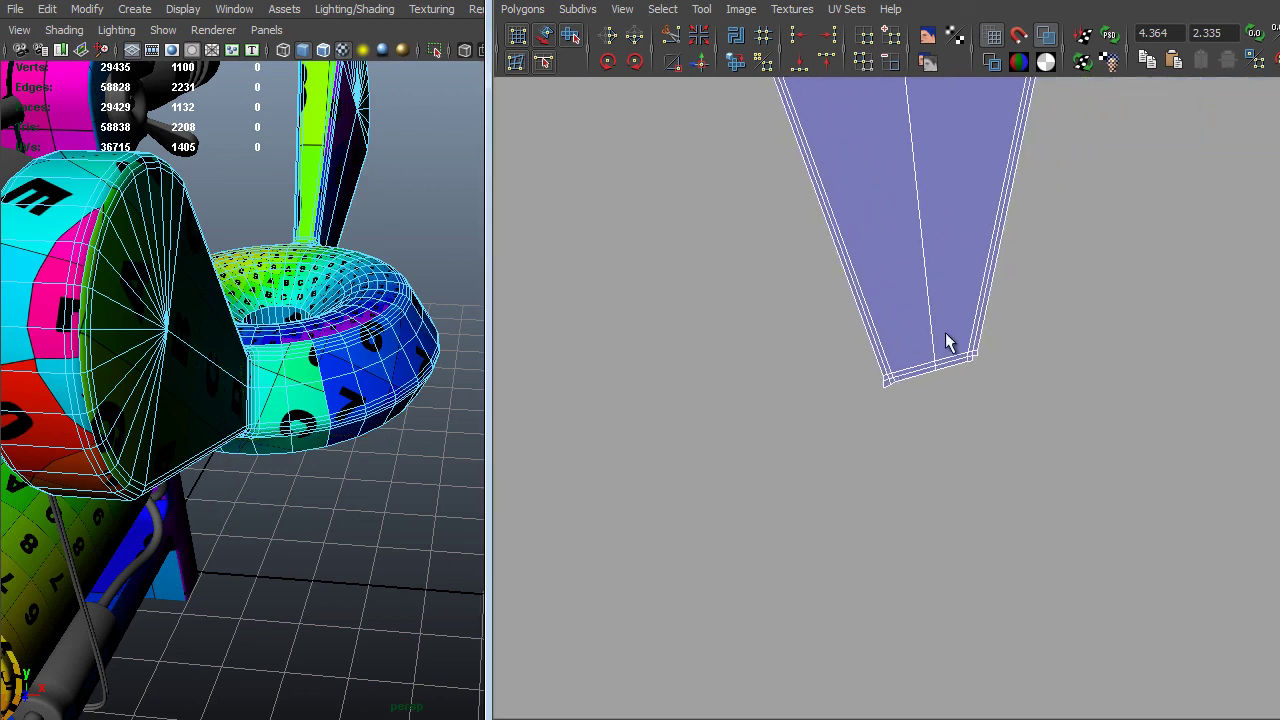
mouse_move(862, 366)
alt+middle_down()
mouse_move(748, 303)
mouse_move(574, 389)
alt+middle_up()
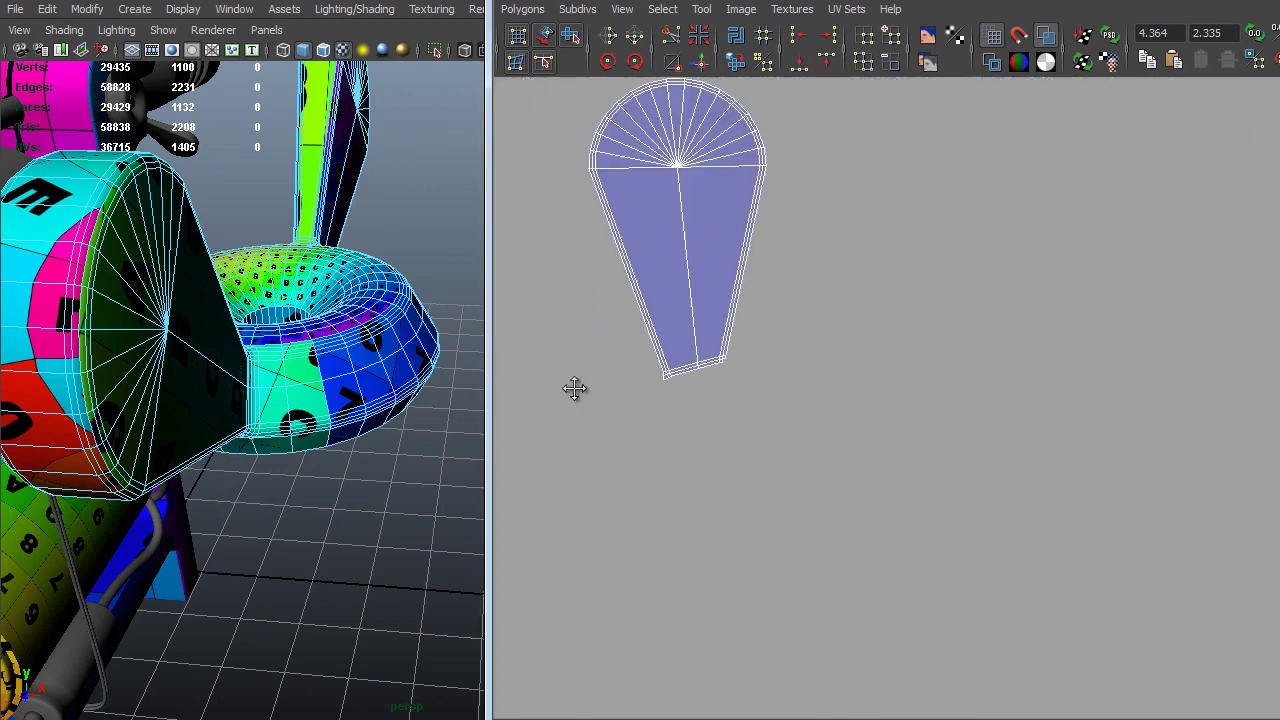
alt+right_drag(574, 389, 695, 359)
alt+middle_drag(695, 359, 1032, 462)
alt+right_drag(1032, 462, 1180, 440)
drag(836, 232, 801, 252)
alt+right_drag(801, 252, 383, 189)
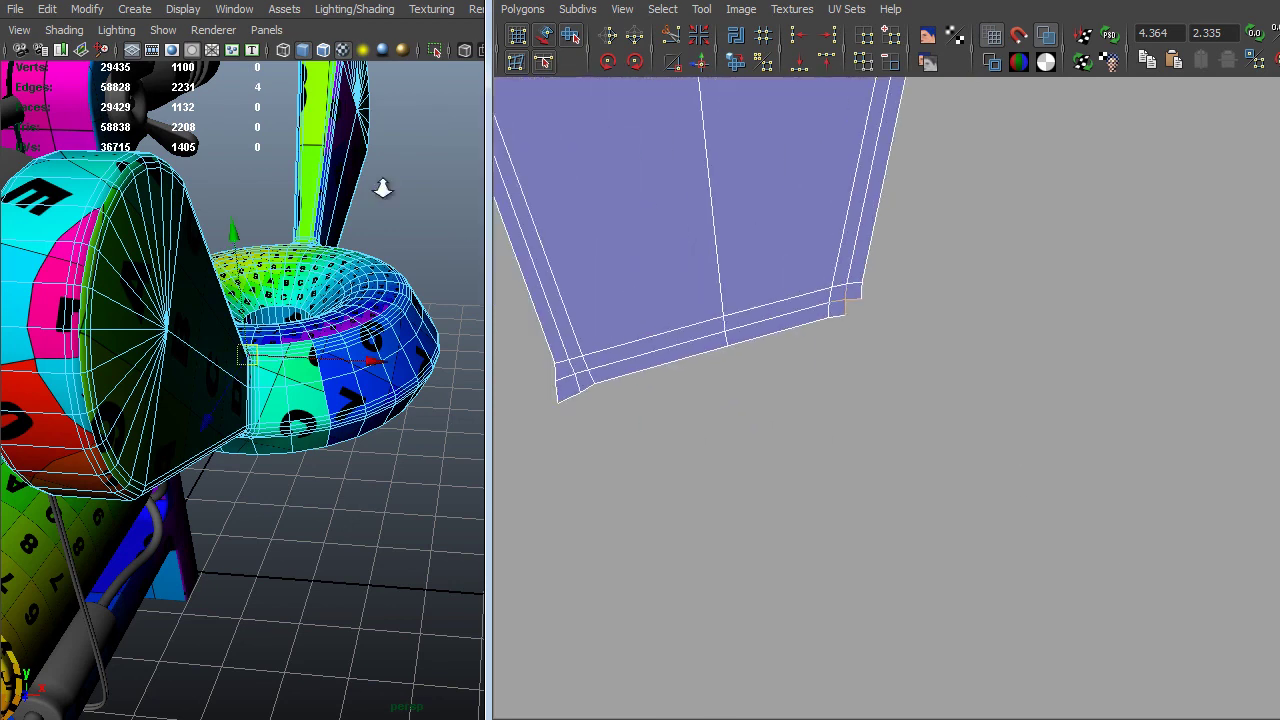
Cut the matching outermost face off the lower-left end of the large shell's bottom strip.
alt+right_drag(960, 275, 268, 234)
alt+middle_drag(610, 300, 1210, 250)
alt+middle_drag(823, 290, 1277, 412)
alt+right_drag(1053, 413, 1263, 594)
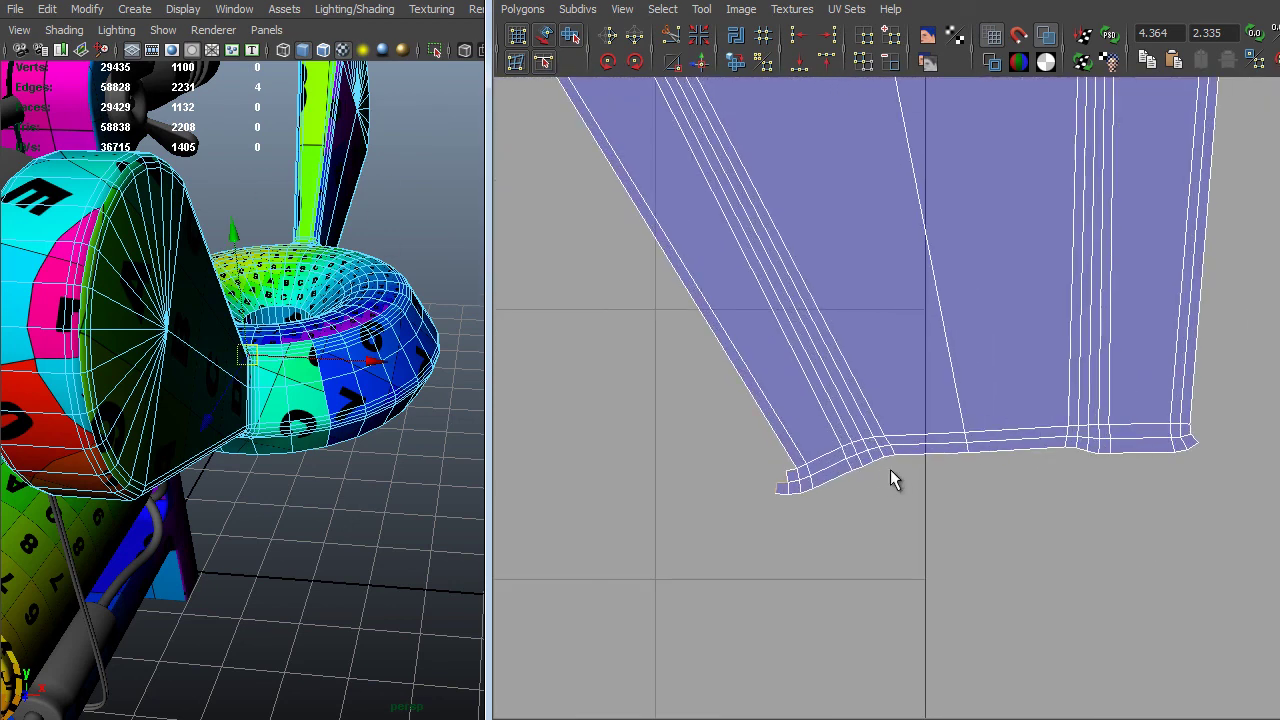
alt+middle_drag(890, 469, 1031, 389)
alt+right_drag(1031, 389, 1265, 700)
alt+middle_drag(1067, 388, 922, 382)
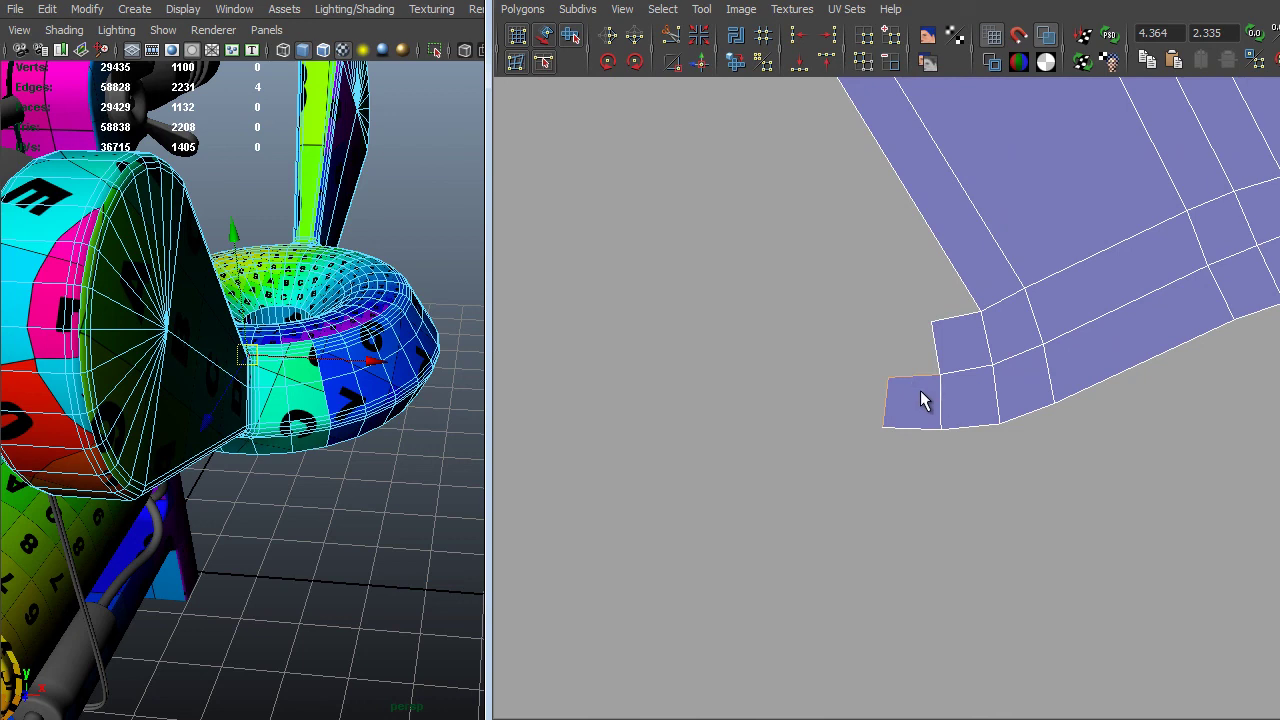
shift+right_drag(950, 410, 886, 403)
Select the open edges at the teardrop's lower-right corner and move and sew the detached face into the gap.
alt+right_drag(1030, 456, 300, 110)
alt+right_drag(830, 315, 560, 210)
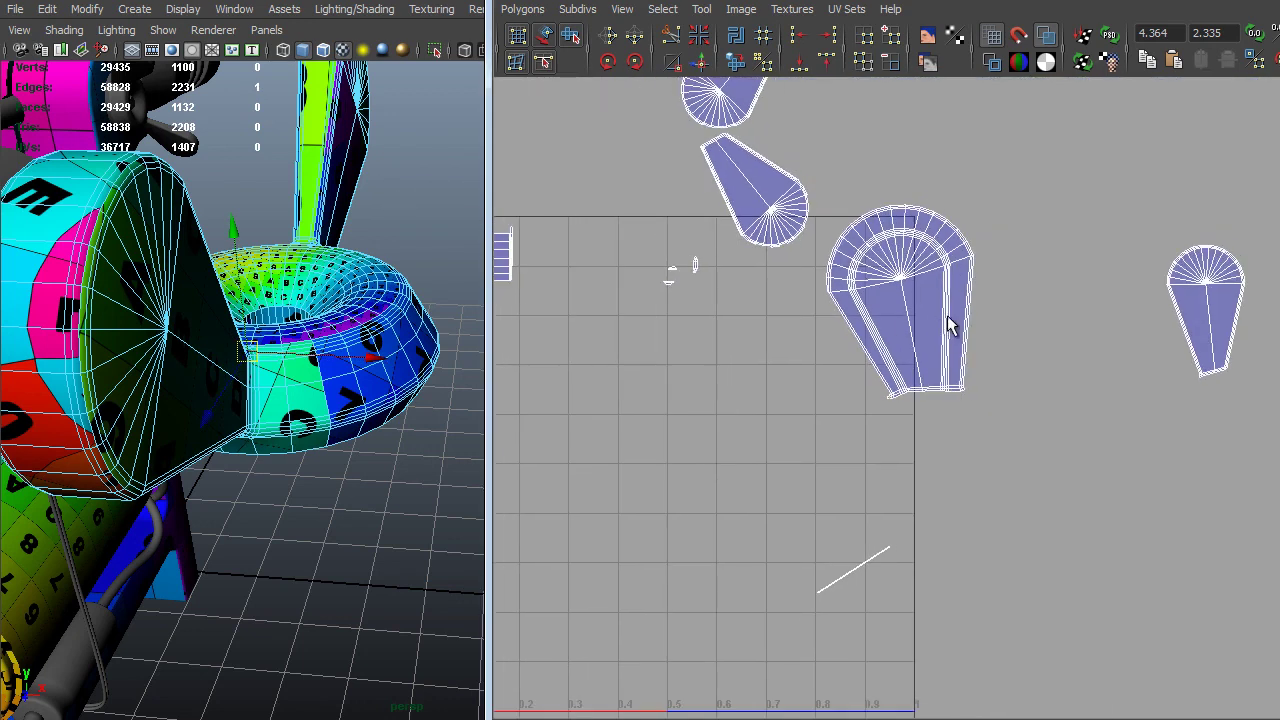
alt+middle_drag(951, 323, 655, 330)
alt+right_drag(930, 450, 1240, 610)
alt+middle_drag(713, 262, 627, 276)
alt+right_drag(805, 388, 1272, 612)
alt+middle_drag(930, 225, 937, 395)
alt+right_drag(800, 340, 1260, 600)
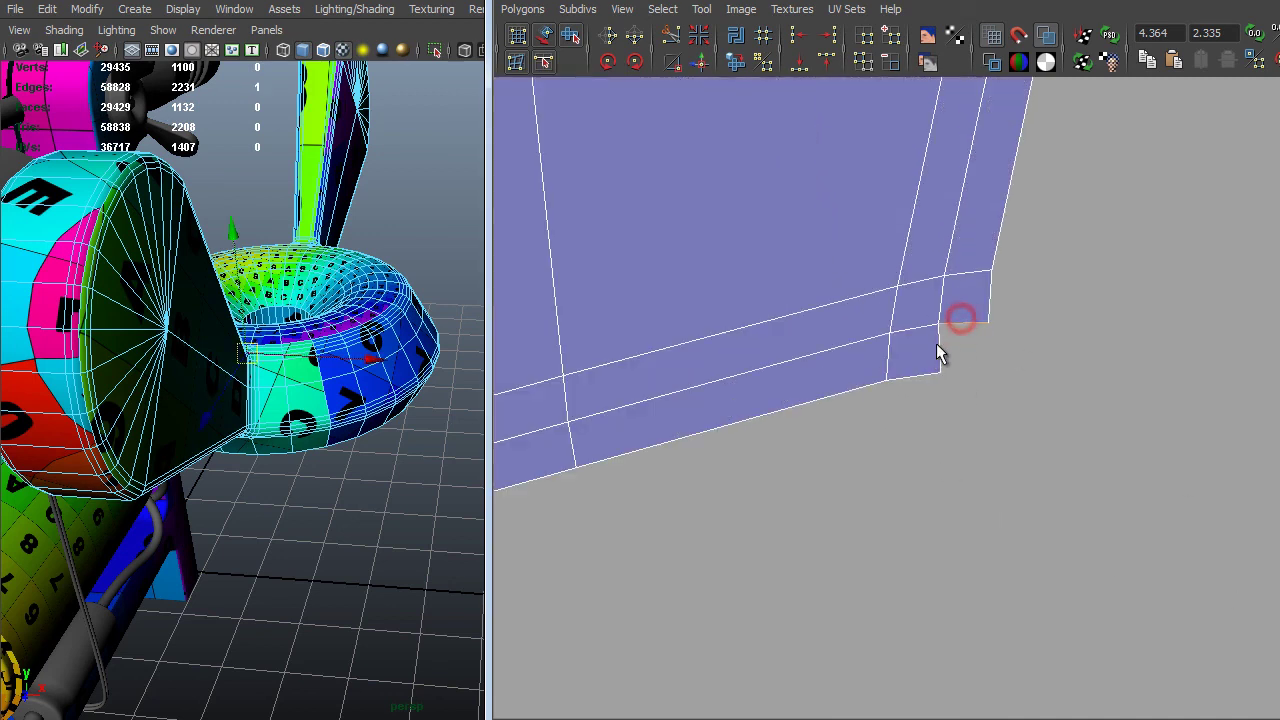
shift+right_drag(948, 356, 943, 300)
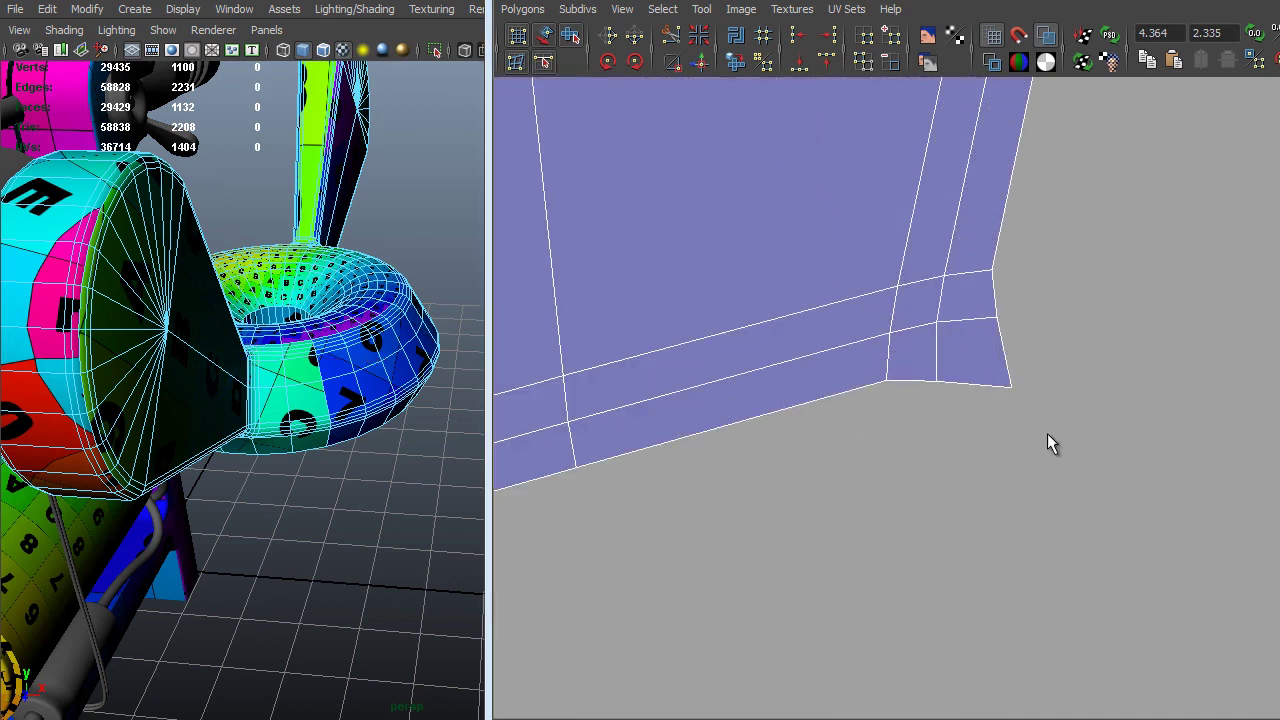
Select all UVs of the separate teardrop shell and unfold it.
alt+right_drag(1047, 433, 770, 312)
alt+middle_drag(872, 328, 899, 388)
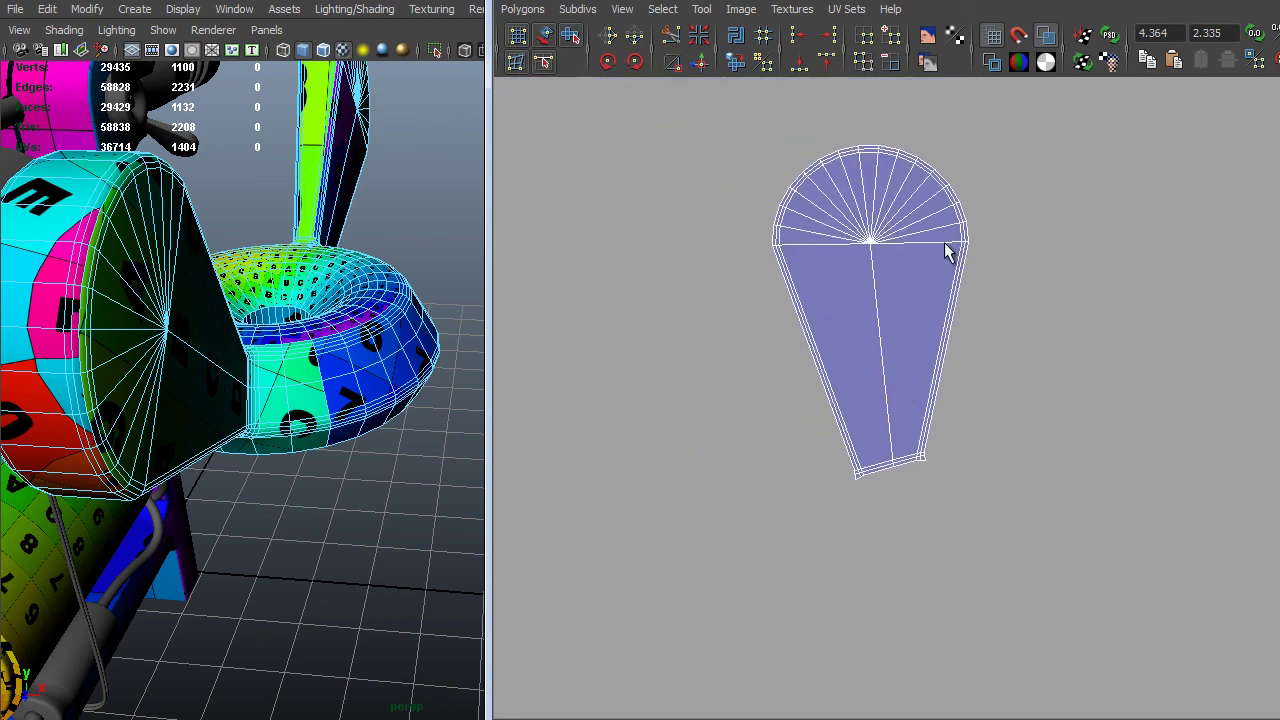
right_drag(944, 242, 1018, 243)
drag(1032, 114, 720, 562)
shift+right_drag(797, 423, 737, 494)
Select the large shell's left slanted border edges down to the lower corner and move and sew them.
alt+middle_drag(737, 494, 708, 380)
alt+right_drag(790, 490, 1020, 620)
alt+right_drag(985, 525, 1114, 648)
alt+right_drag(812, 461, 772, 180)
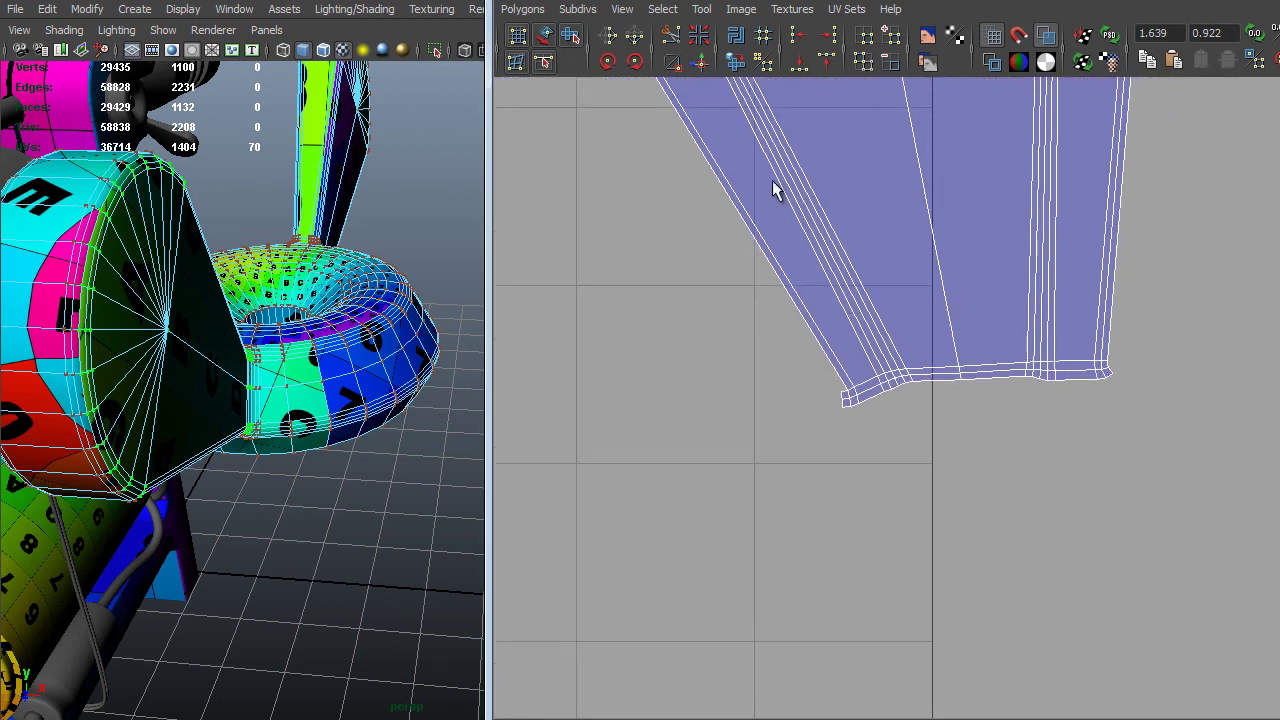
alt+middle_drag(805, 240, 744, 464)
alt+right_drag(744, 464, 430, 300)
alt+middle_drag(685, 382, 737, 392)
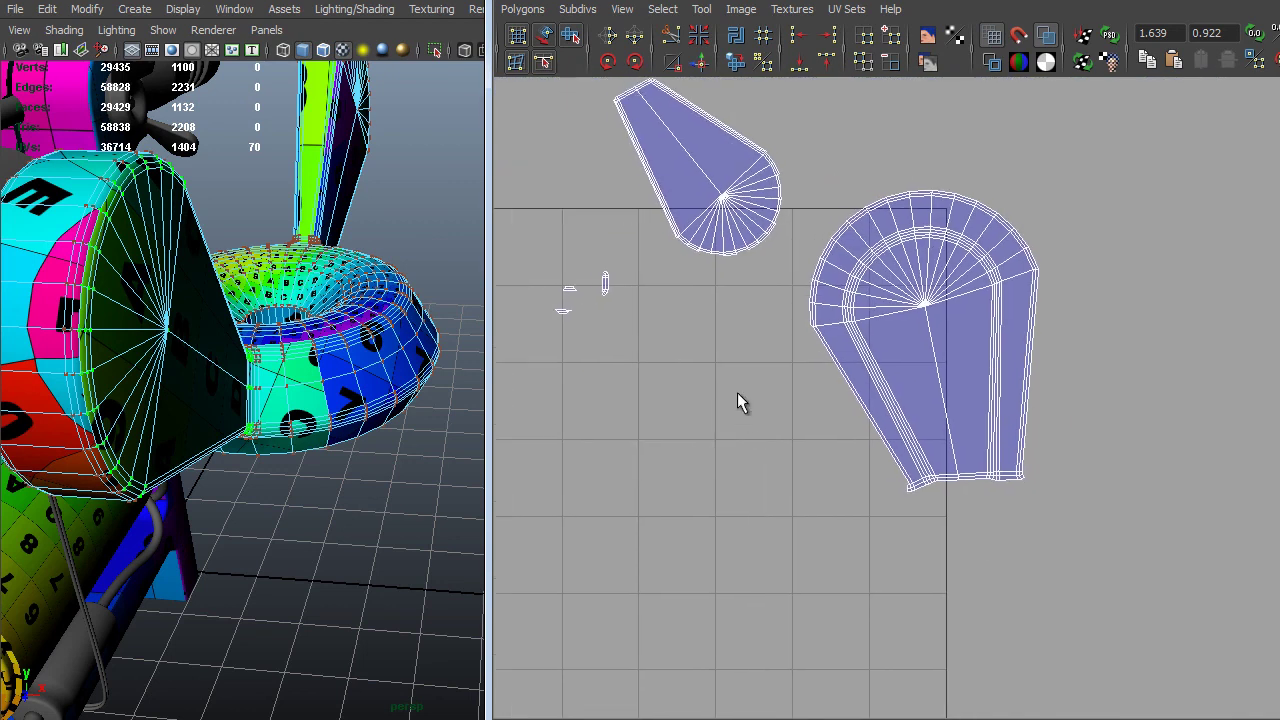
alt+right_drag(745, 395, 1098, 694)
alt+right_drag(870, 455, 1075, 655)
right_drag(658, 285, 670, 218)
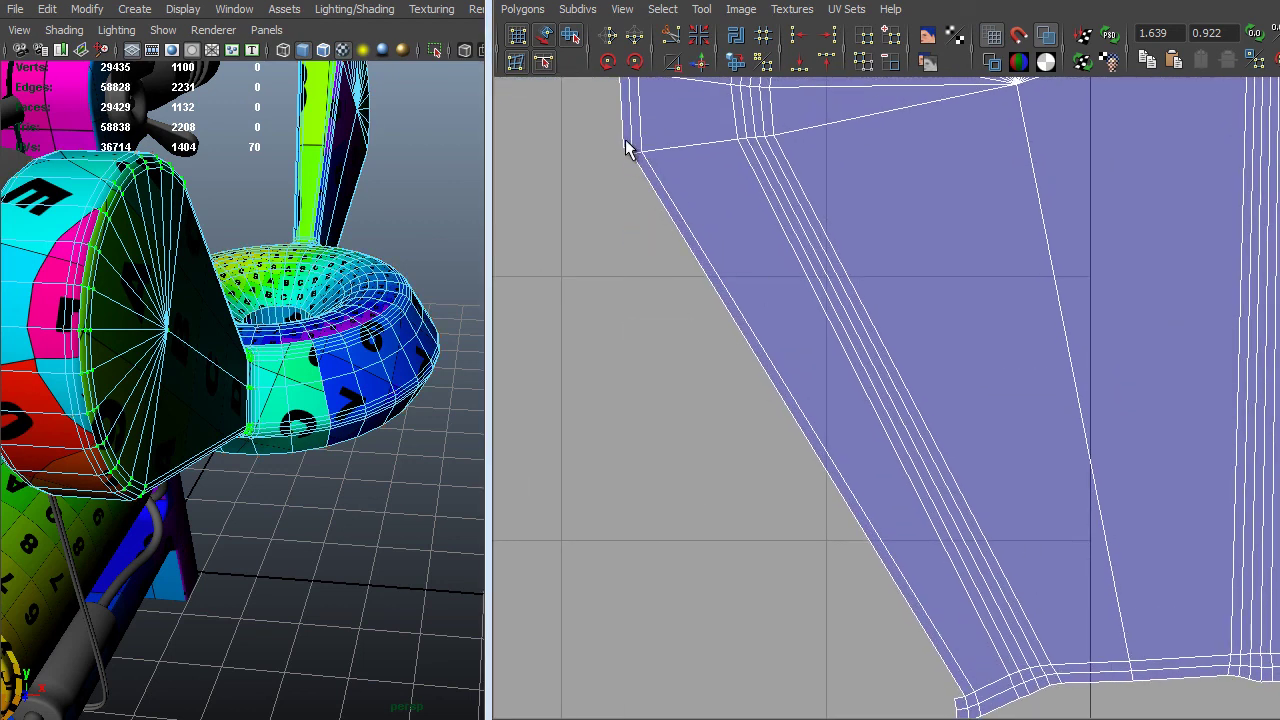
click(627, 145)
shift+click(652, 204)
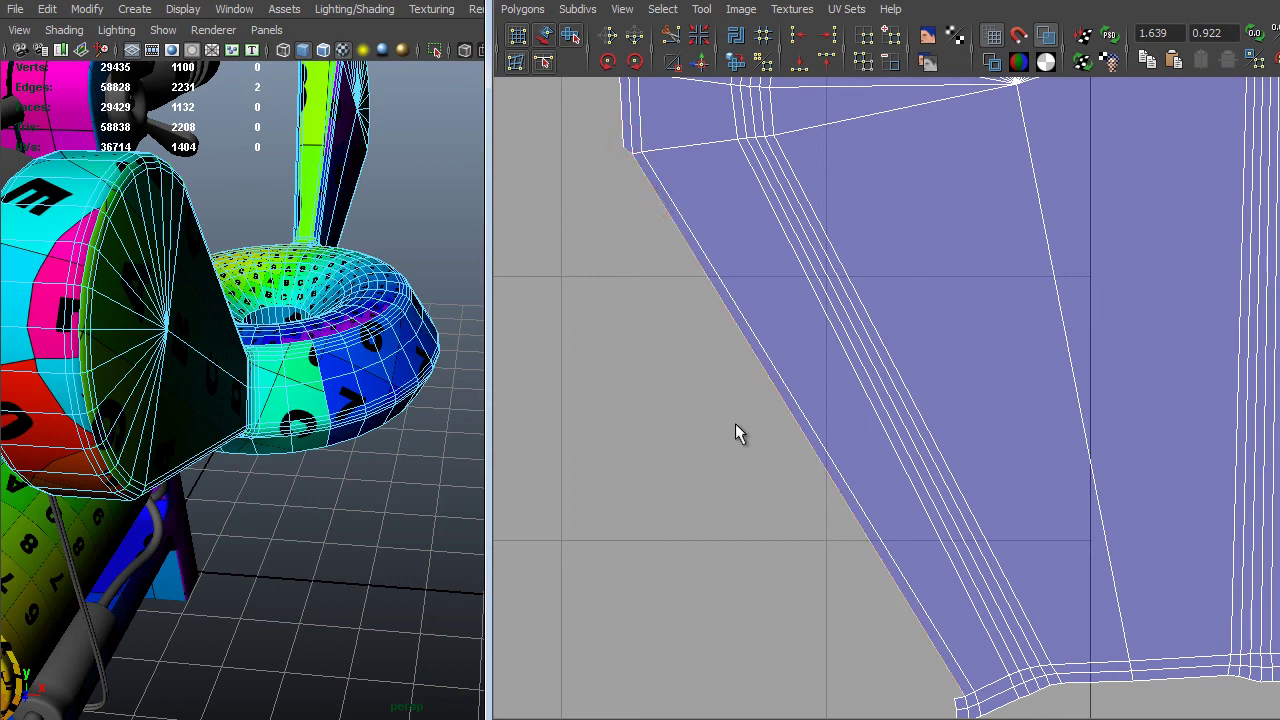
alt+middle_drag(737, 429, 1016, 558)
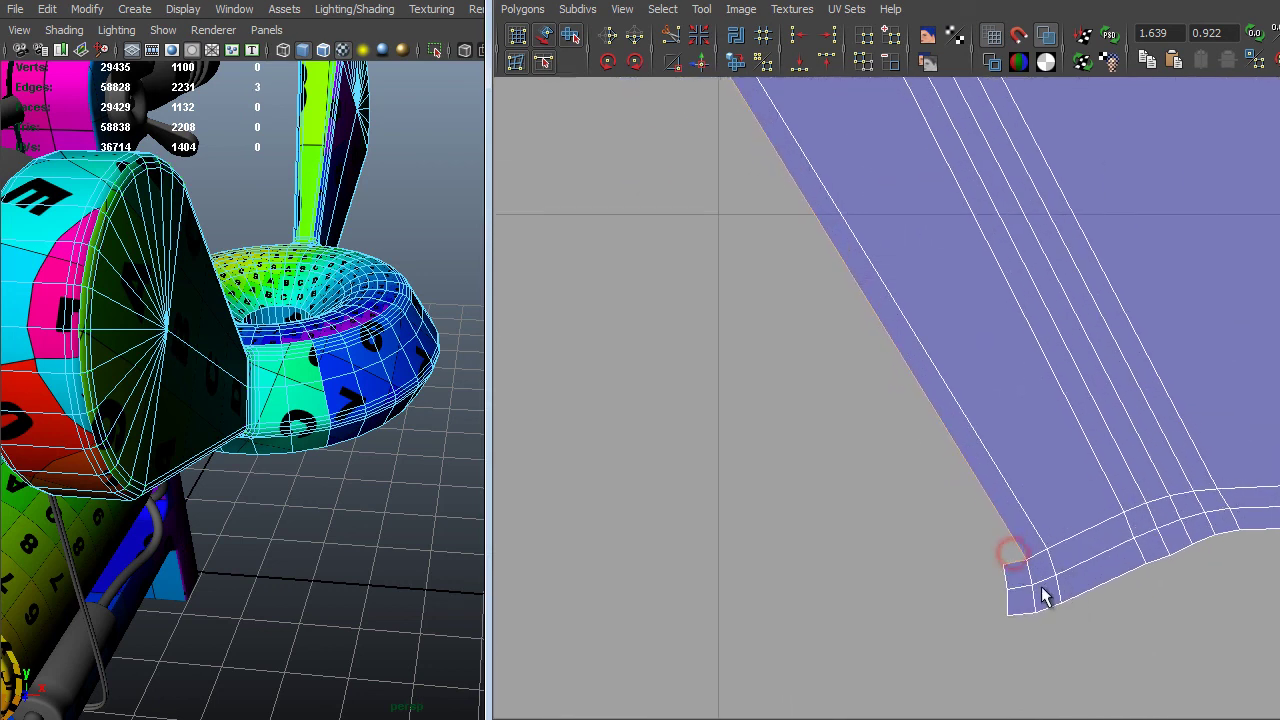
shift+right_drag(1043, 596, 1051, 546)
Select all UVs of the large sewn shell and unfold it with the Smooth UV Tool.
alt+middle_drag(1051, 546, 980, 432)
alt+right_drag(980, 432, 535, 468)
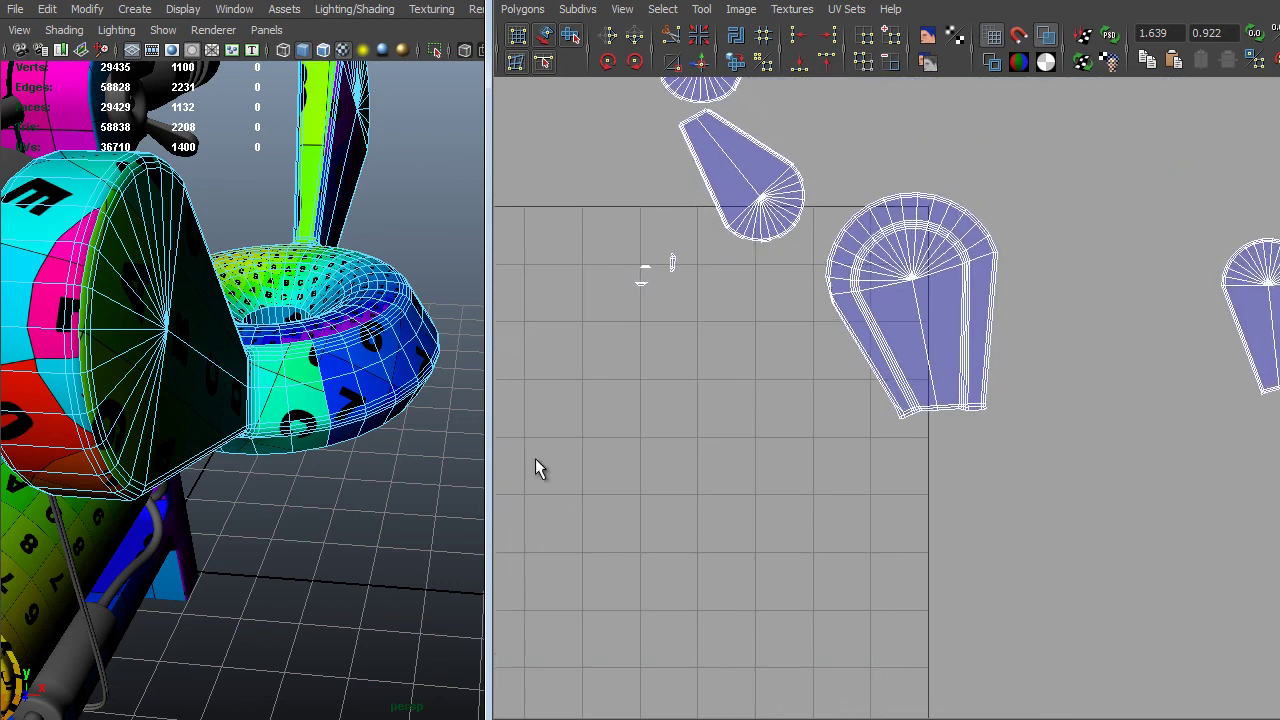
alt+middle_drag(538, 468, 583, 348)
alt+right_drag(792, 424, 1005, 118)
right_click(1030, 440)
drag(910, 425, 824, 548)
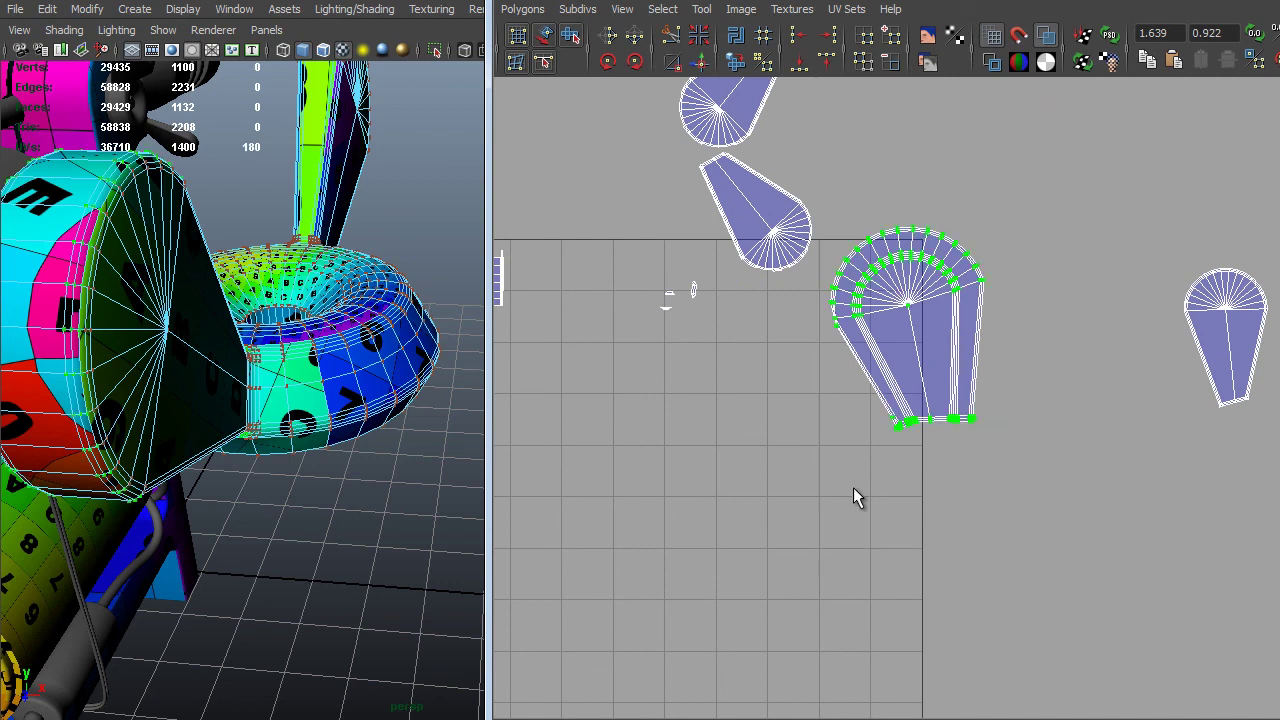
shift+right_click(852, 487)
click(857, 531)
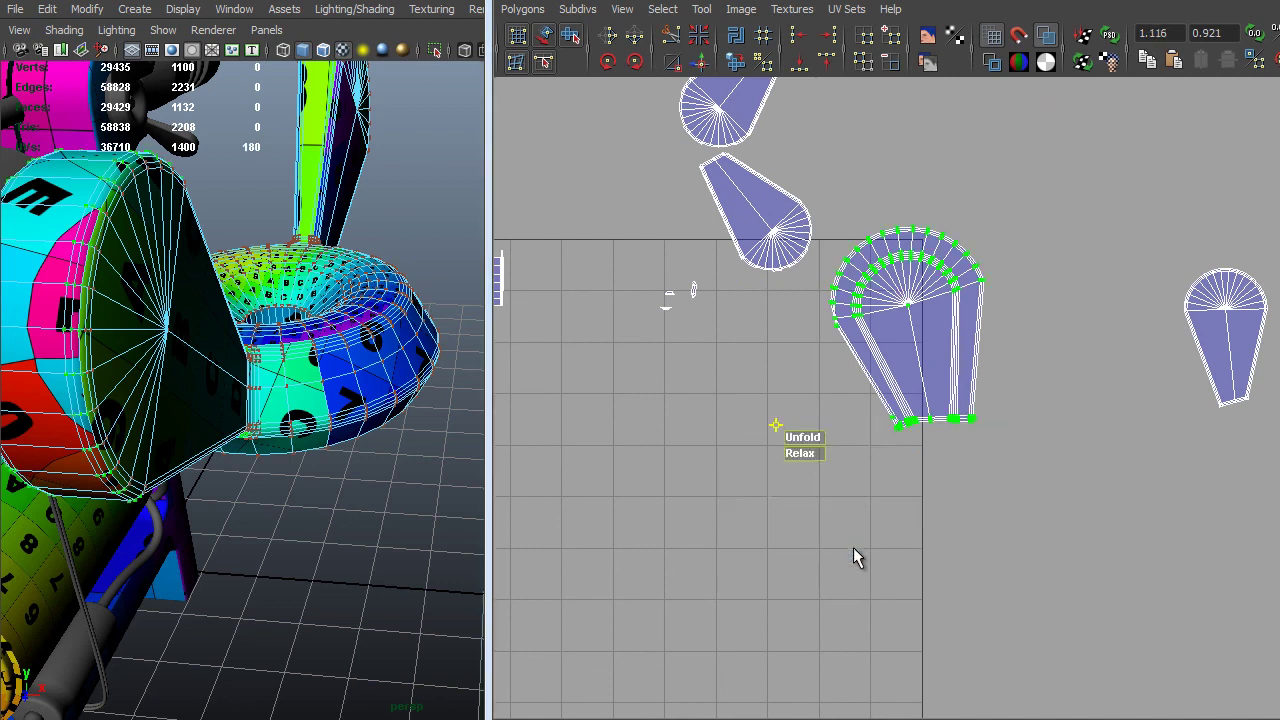
drag(787, 430, 1097, 480)
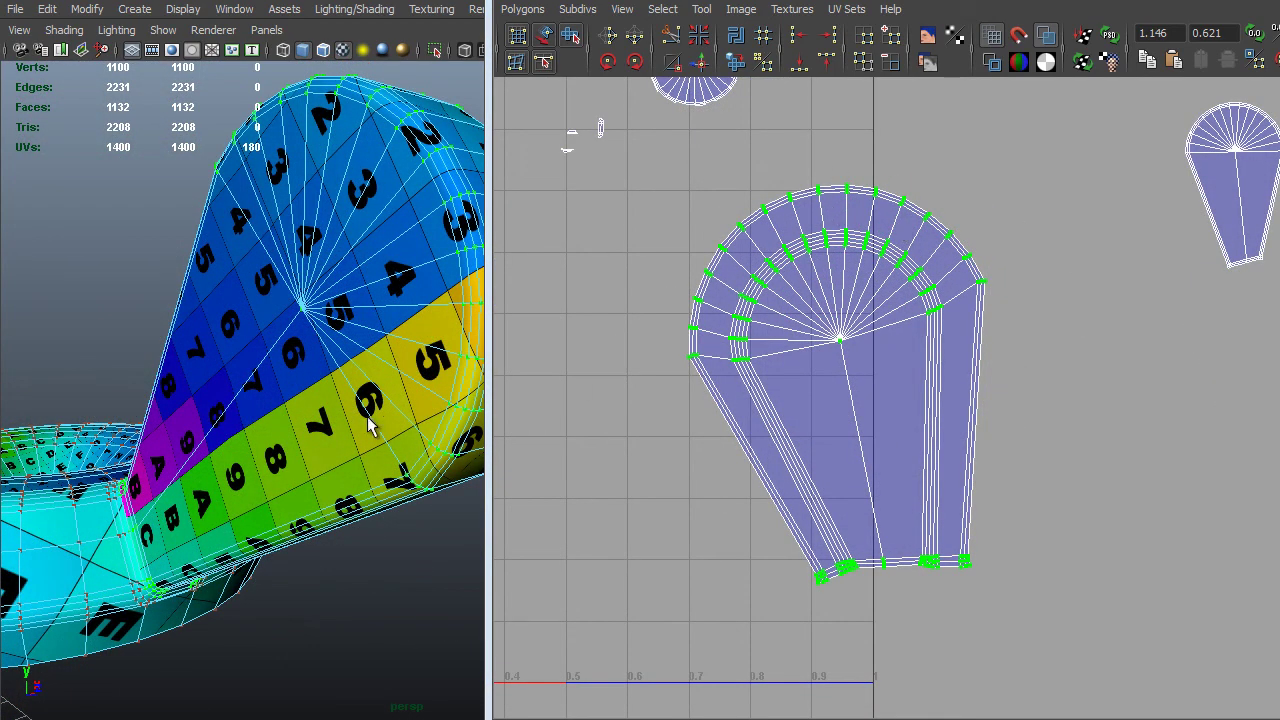
Check the checker texture on the model, then scale down the large shell and place it beside the separate teardrop shell.
alt+drag(368, 425, 452, 258)
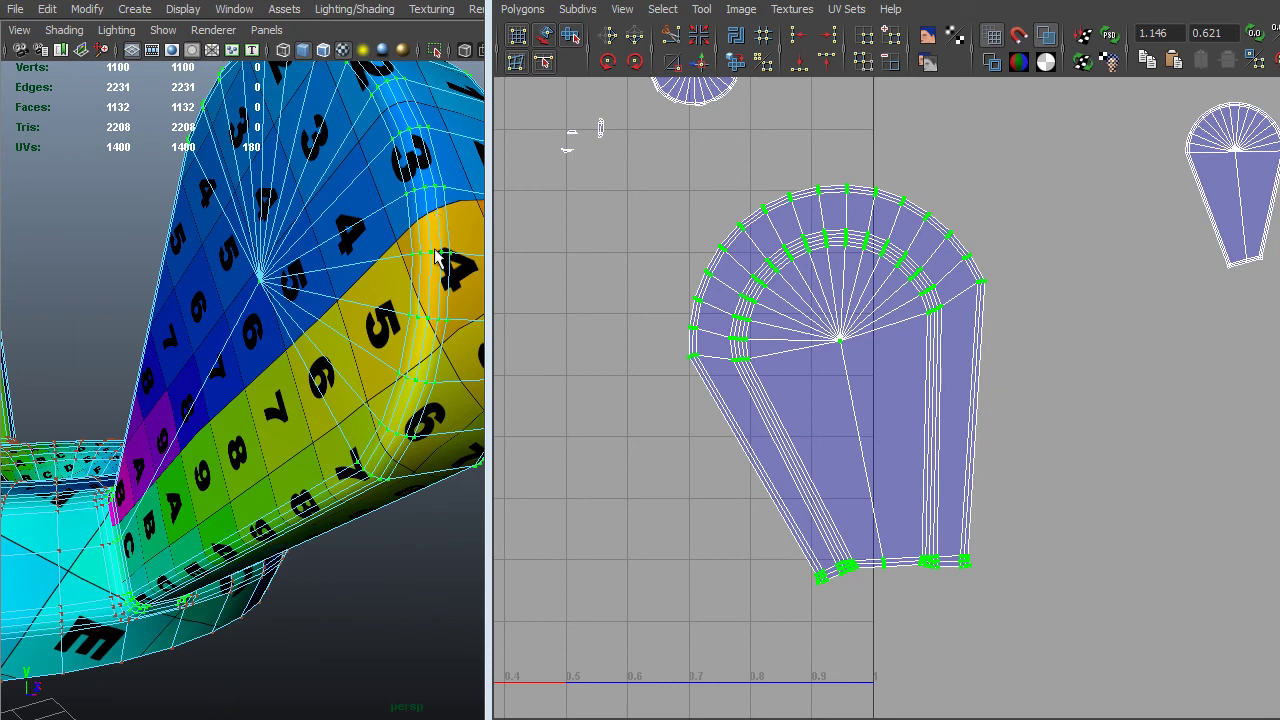
alt+right_drag(397, 432, 411, 262)
alt+drag(411, 262, 309, 291)
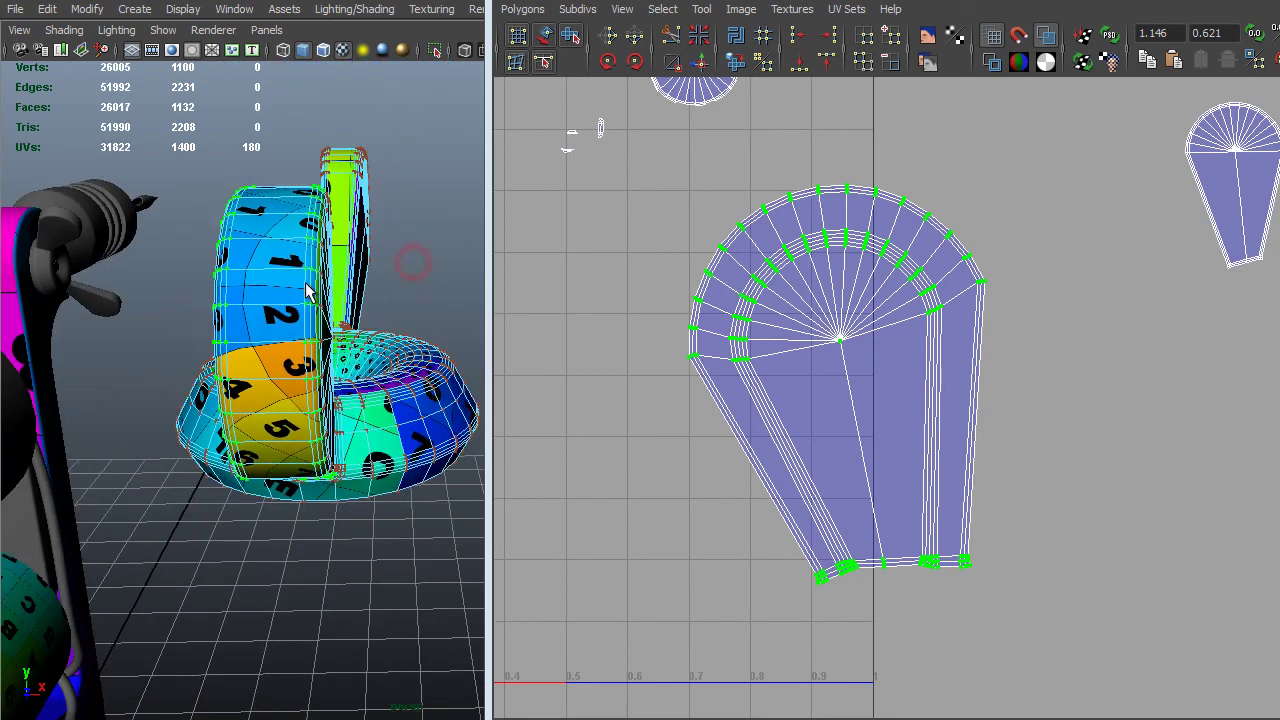
alt+right_drag(309, 291, 400, 335)
key(e)
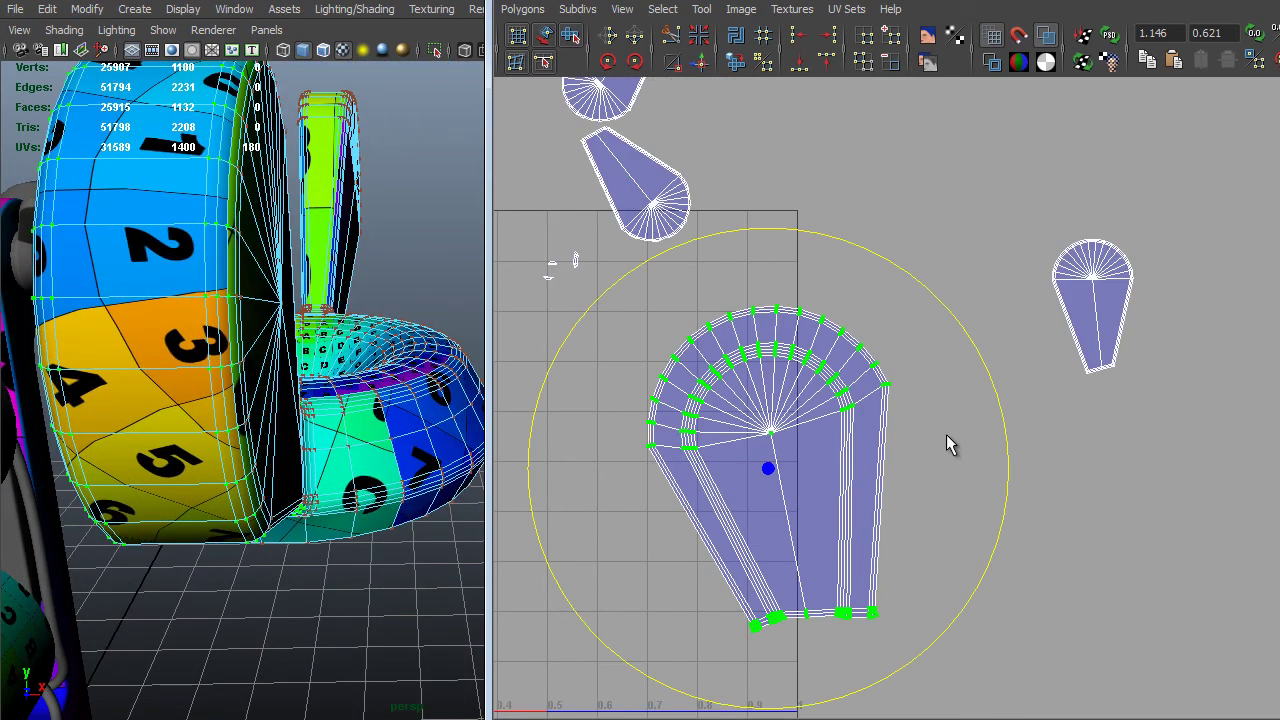
key(r)
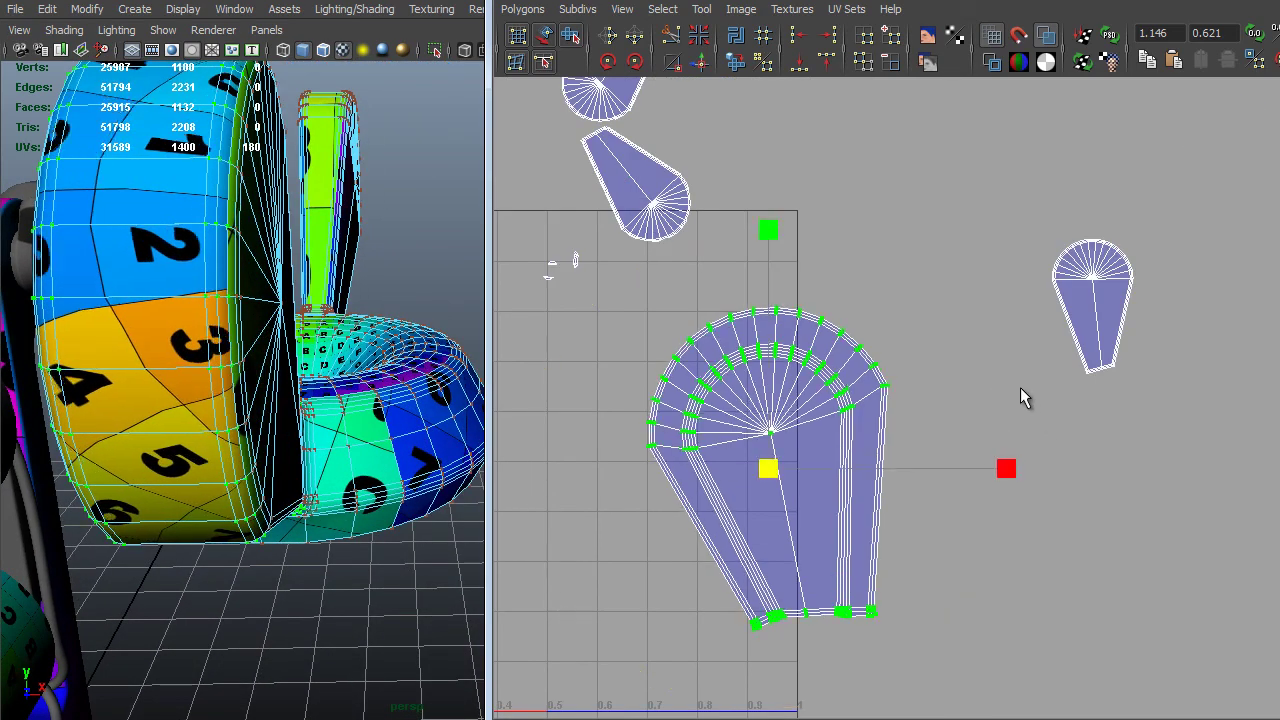
middle_drag(1020, 390, 940, 395)
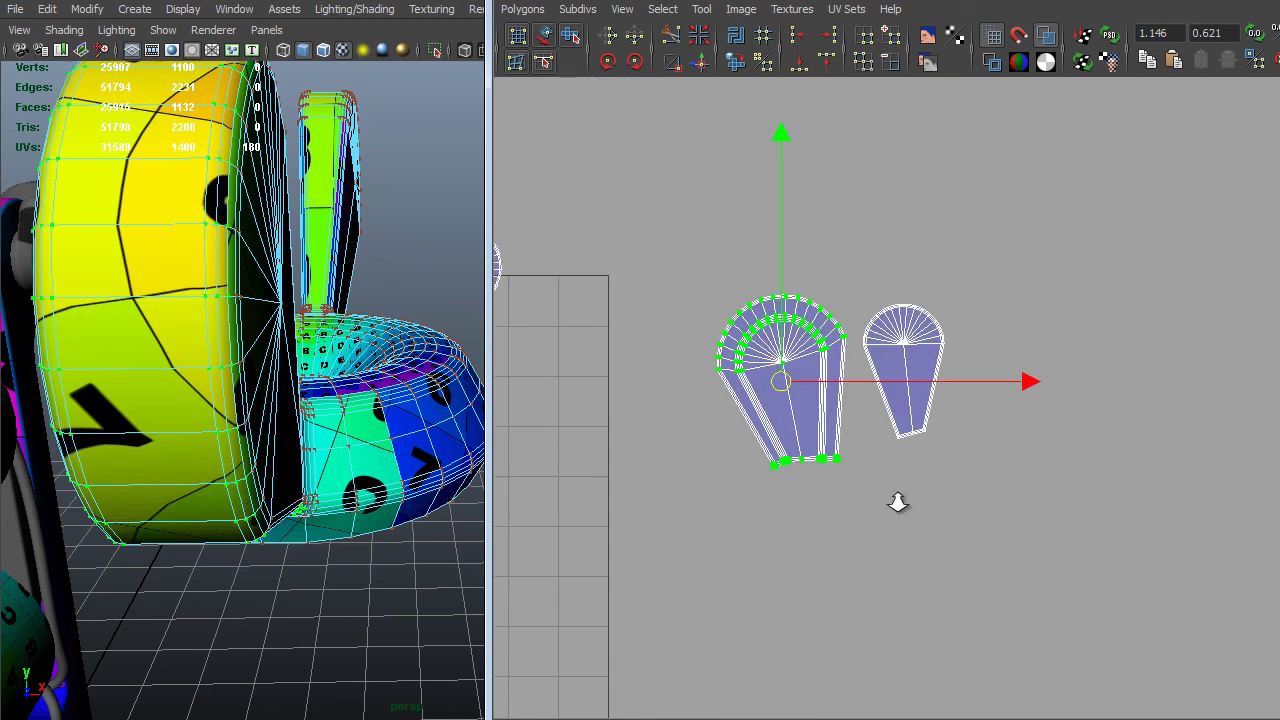
alt+right_drag(897, 502, 1093, 612)
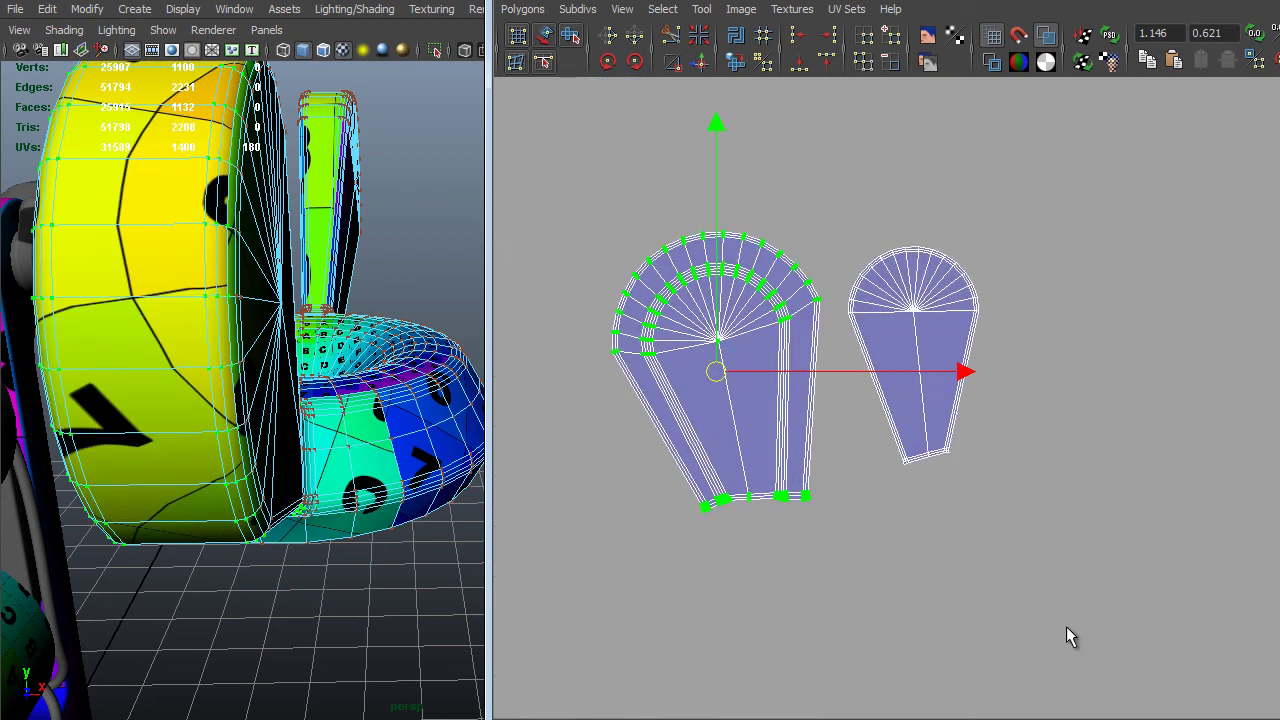
key(r)
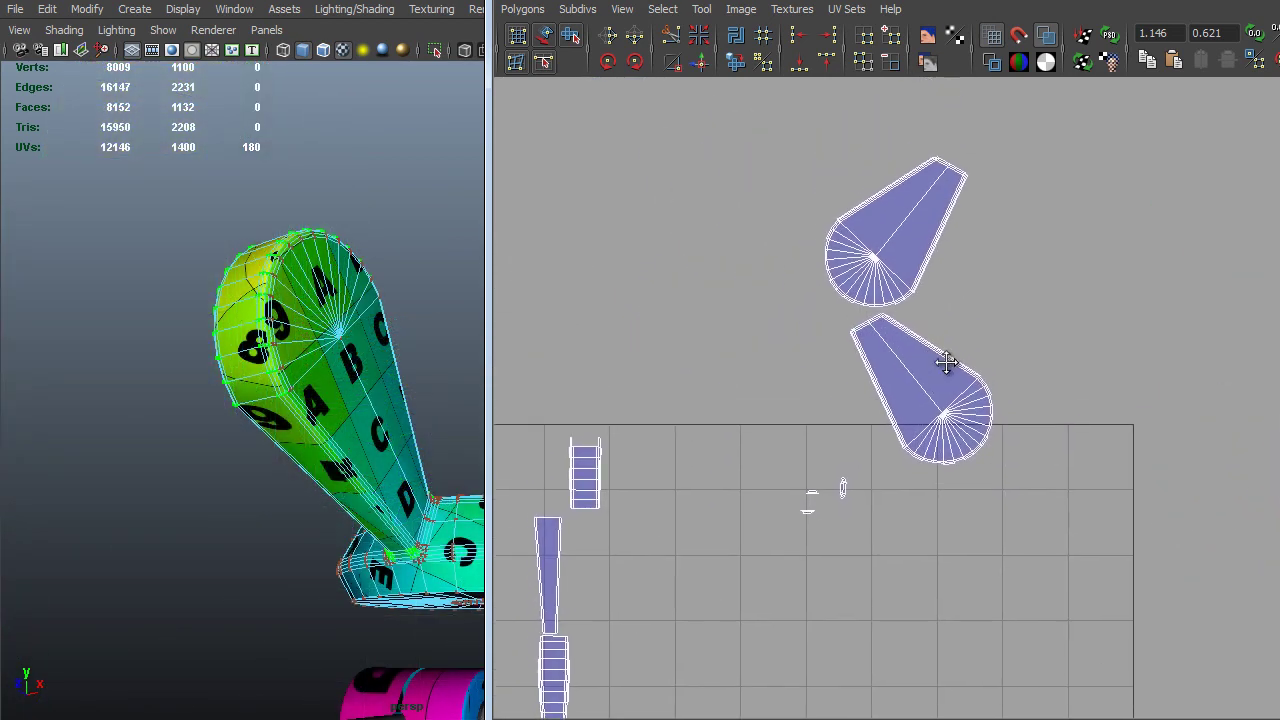
Select the loose teardrop caps, strips and corner pieces and move them together beside the two finished teardrop shells.
alt+right_drag(946, 363, 720, 271)
alt+right_drag(771, 420, 1072, 177)
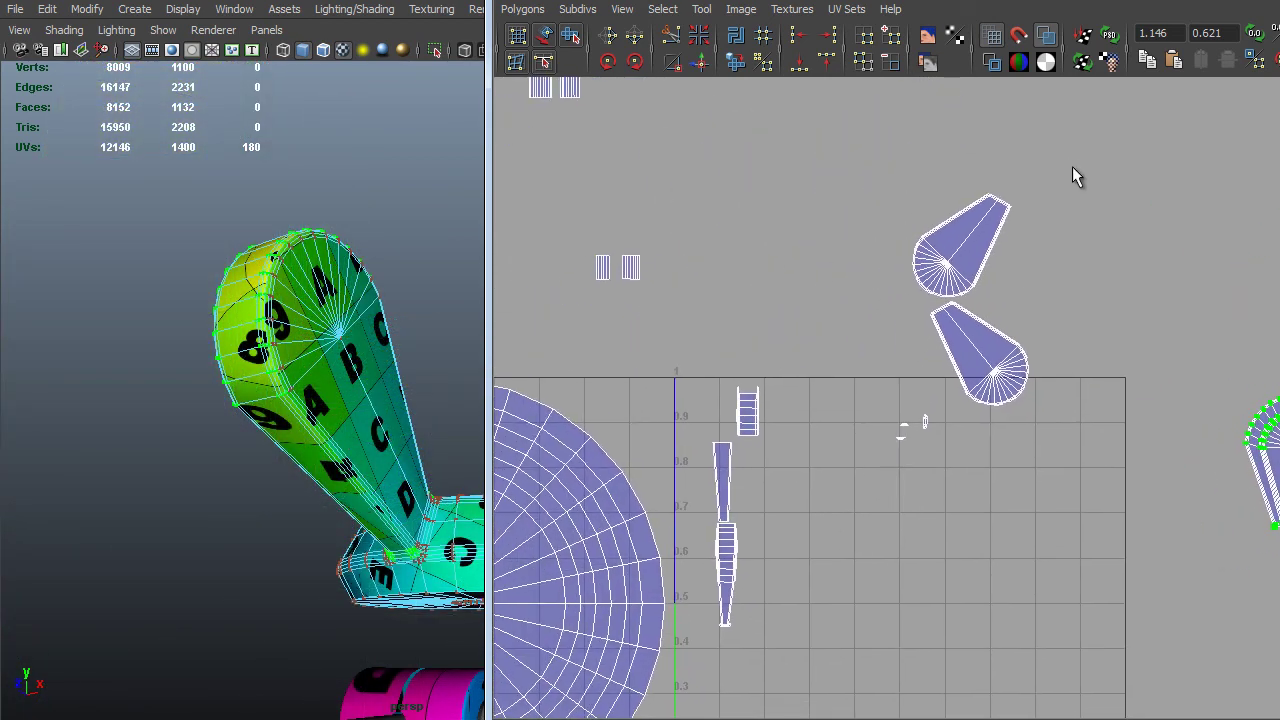
drag(882, 571, 869, 565)
middle_drag(931, 492, 786, 677)
alt+middle_drag(956, 280, 1010, 180)
drag(1042, 98, 767, 610)
alt+right_drag(928, 604, 940, 489)
alt+middle_drag(940, 489, 849, 512)
middle_drag(1063, 566, 1246, 543)
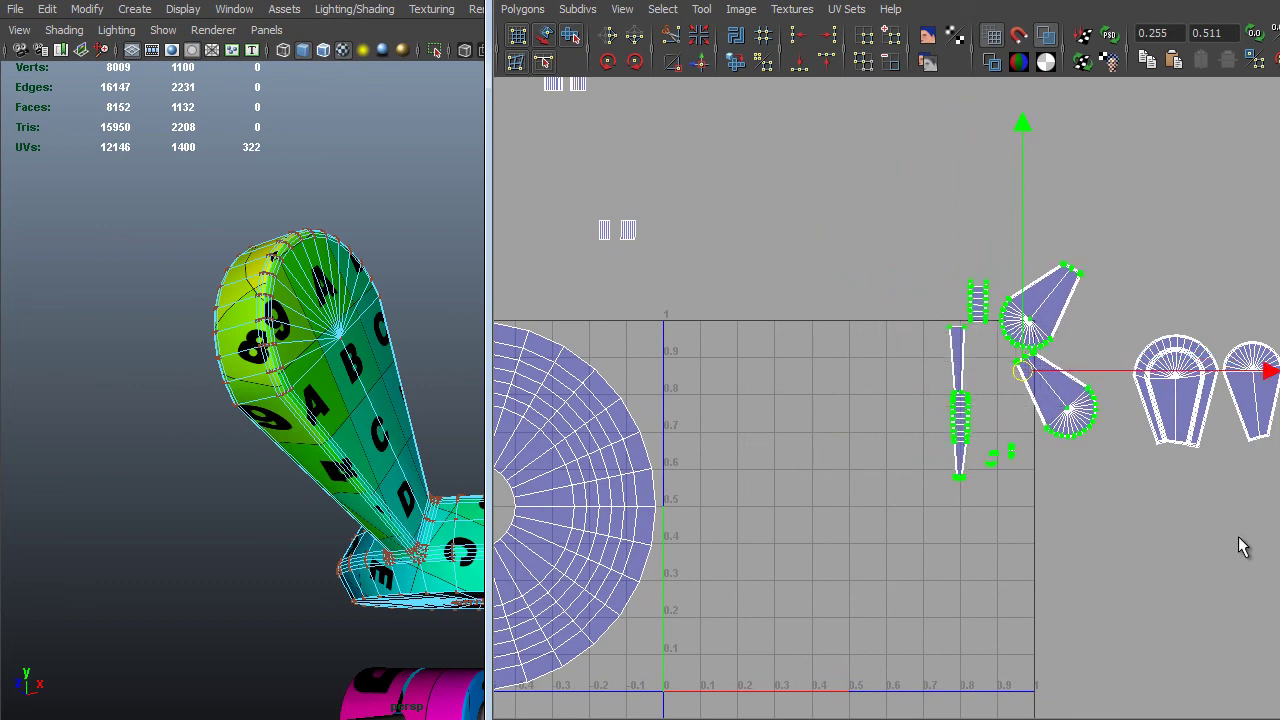
alt+middle_drag(1035, 489, 886, 503)
alt+right_drag(886, 503, 1013, 648)
alt+middle_drag(855, 548, 907, 556)
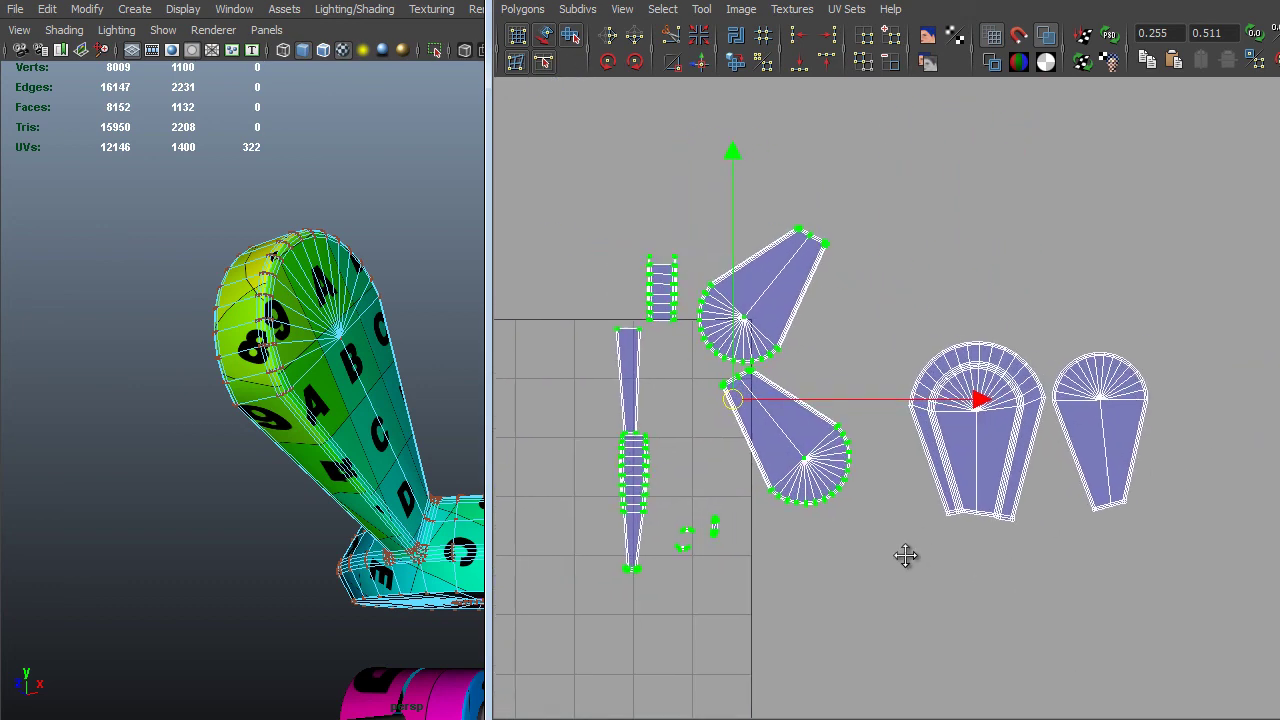
alt+middle_drag(907, 556, 993, 598)
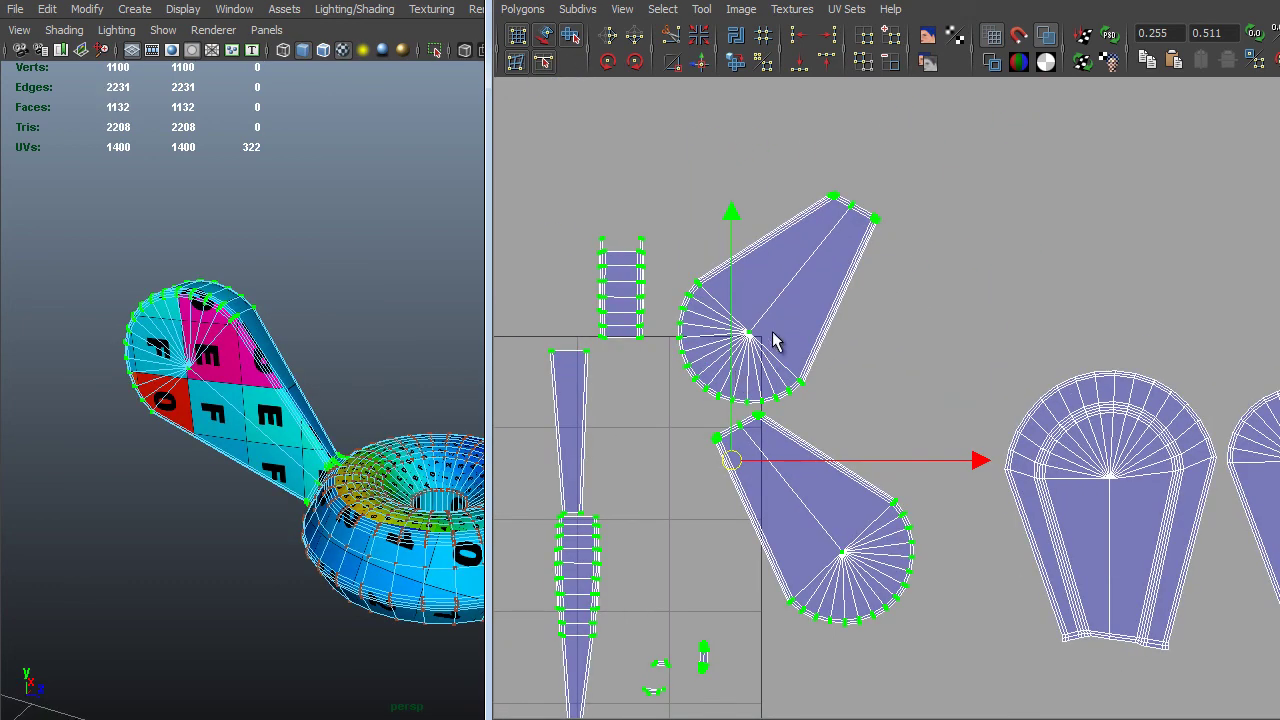
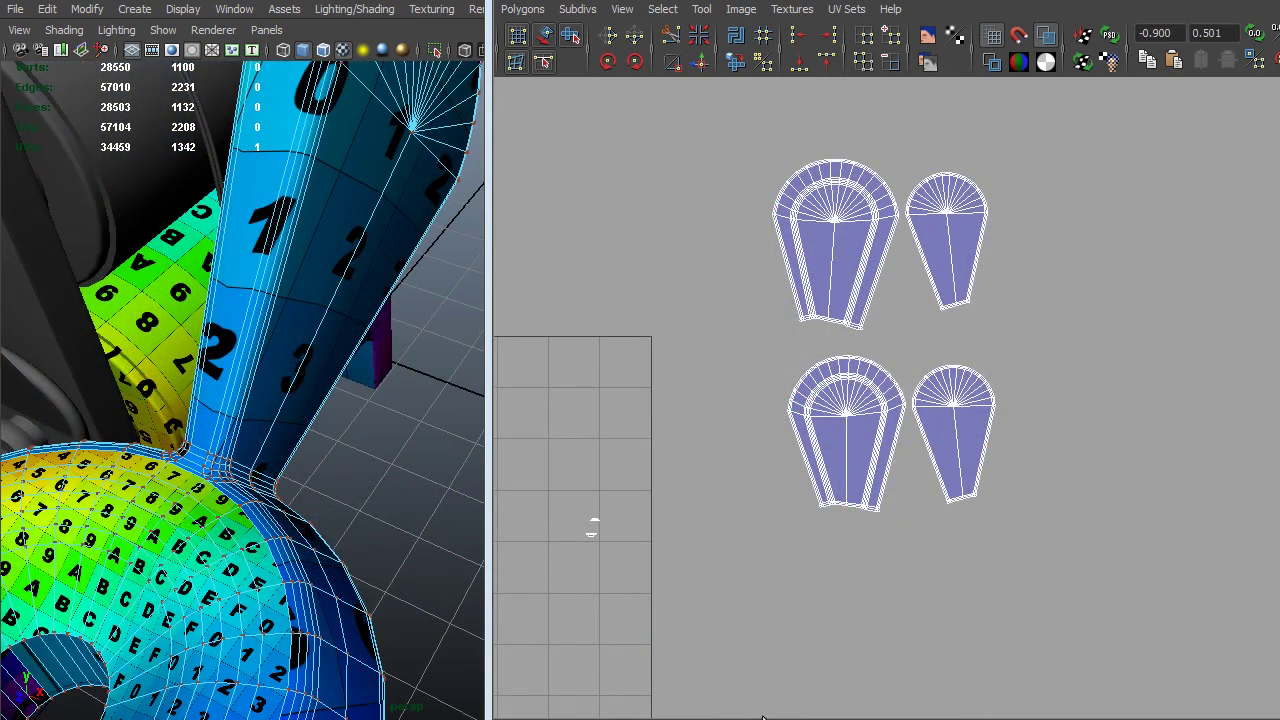
Select one of the two tiny trapezoid shells and examine where it belongs on the model and in the UV layout.
alt+middle_drag(744, 560, 895, 590)
alt+right_drag(895, 590, 908, 657)
alt+middle_drag(908, 657, 1058, 423)
alt+right_drag(1058, 423, 1072, 572)
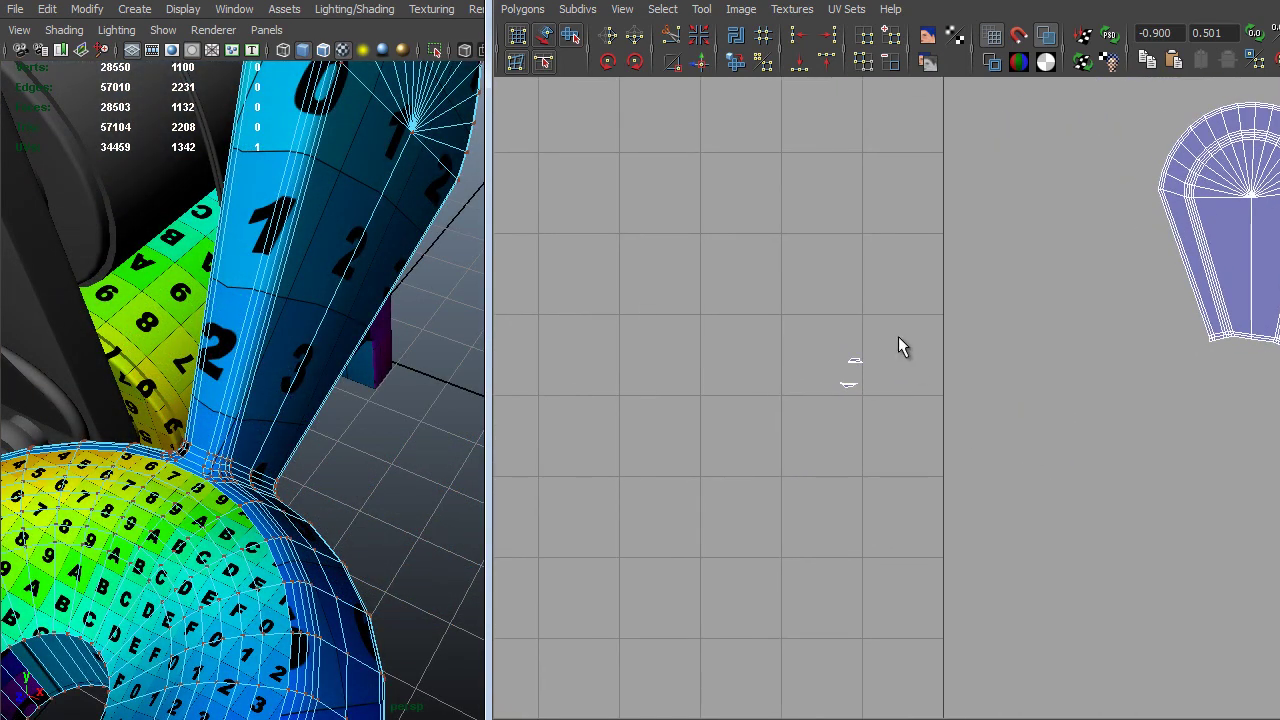
drag(840, 366, 841, 367)
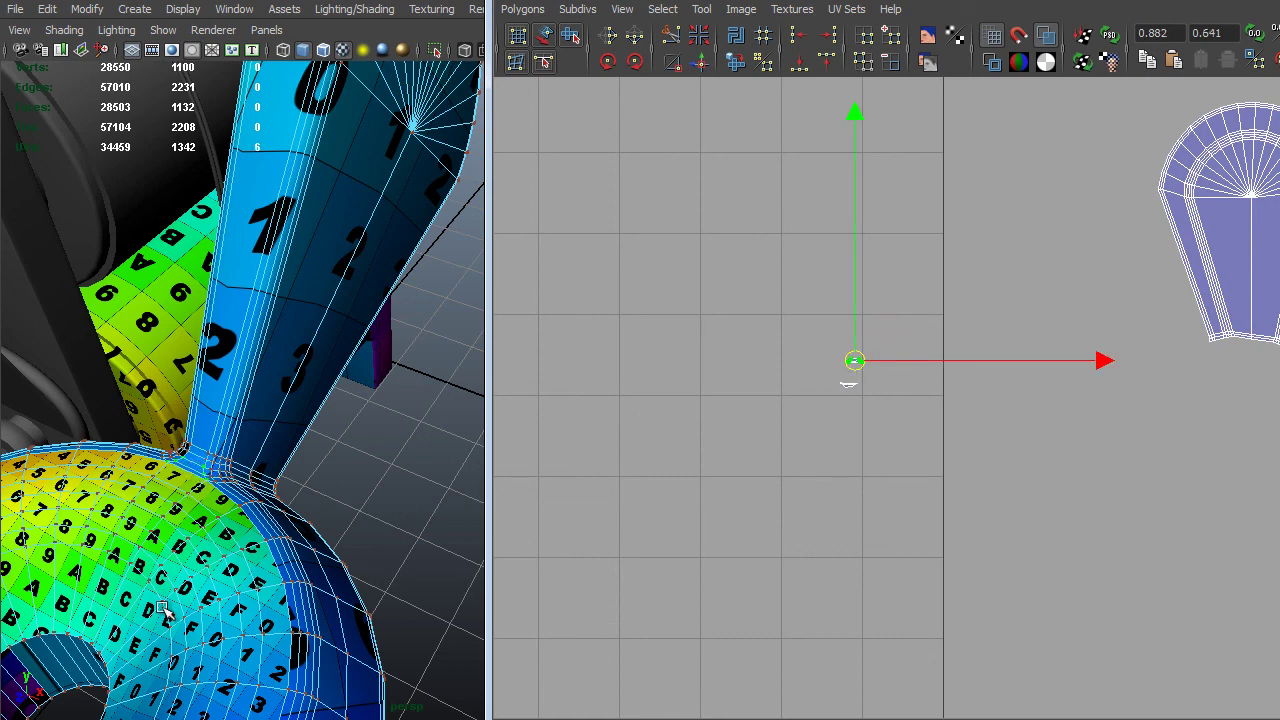
alt+right_drag(786, 334, 606, 390)
alt+middle_drag(606, 394, 1065, 324)
alt+middle_drag(766, 387, 1193, 321)
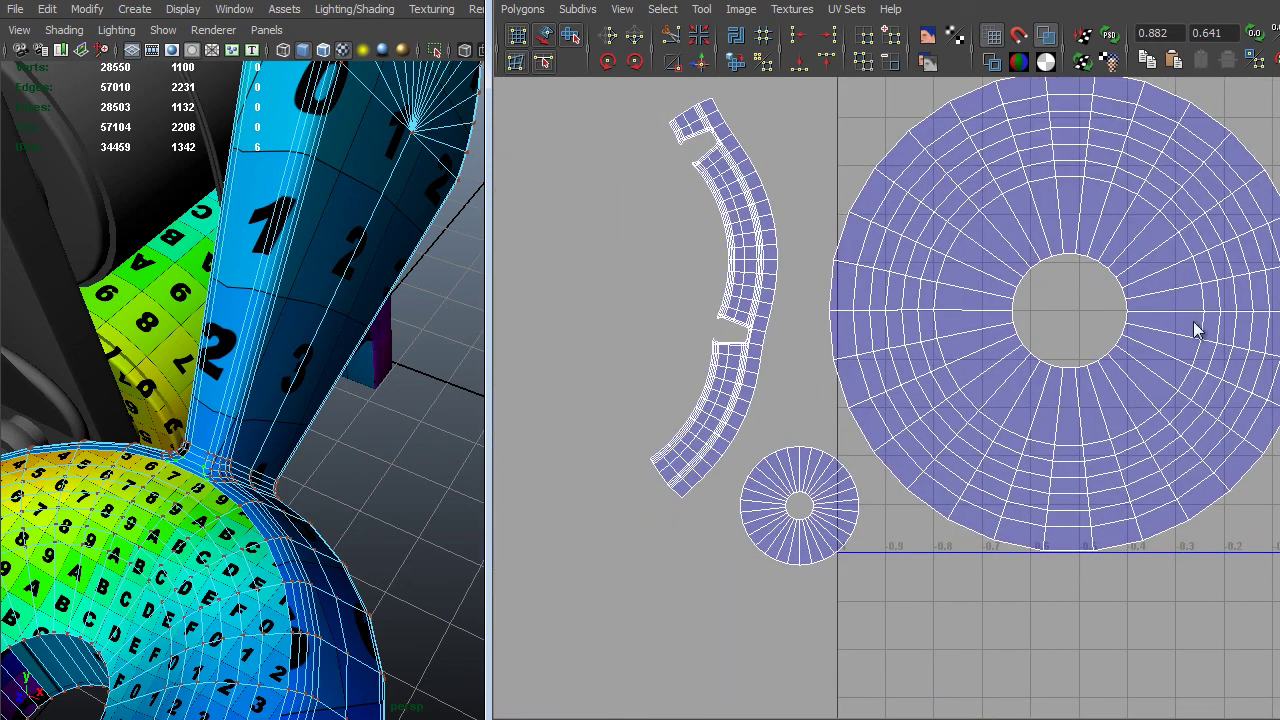
alt+middle_drag(1085, 362, 252, 458)
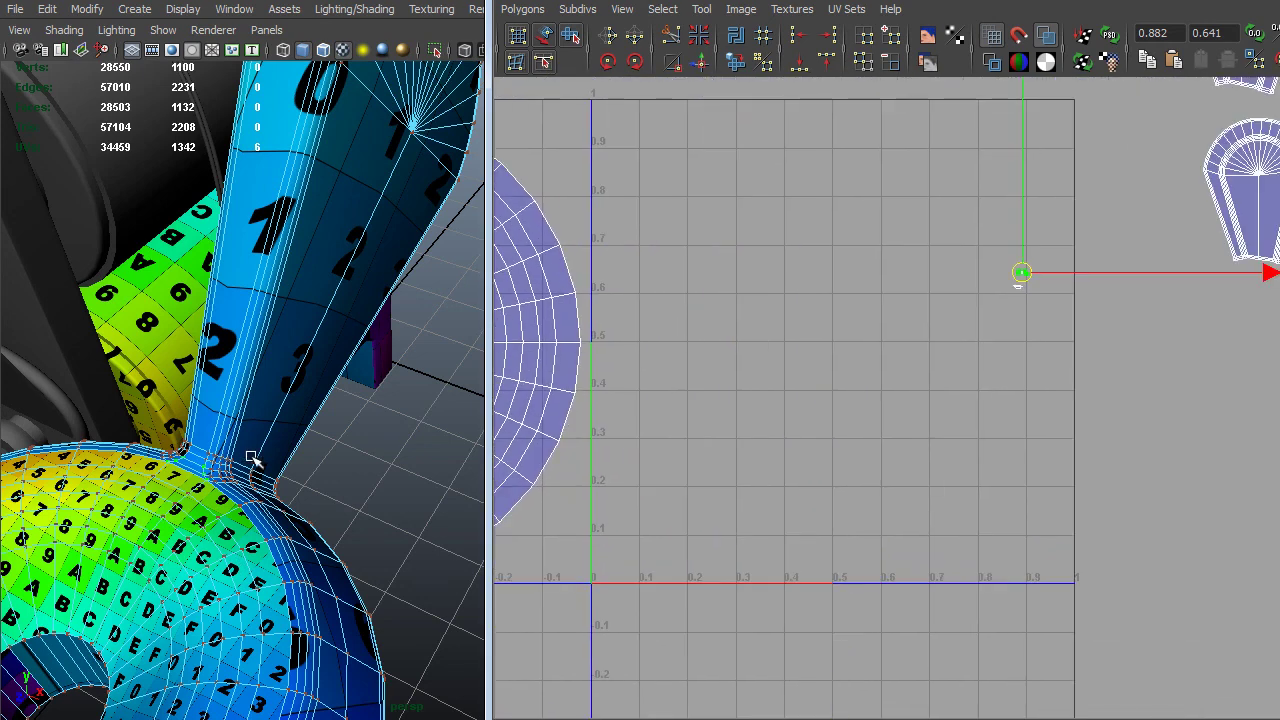
Select both tiny trapezoid shells and move them beside the lower notch of the curved strip shell.
drag(956, 343, 950, 350)
alt+right_drag(950, 350, 914, 470)
alt+middle_drag(914, 470, 866, 419)
alt+right_drag(919, 430, 1050, 290)
alt+middle_drag(1050, 290, 803, 600)
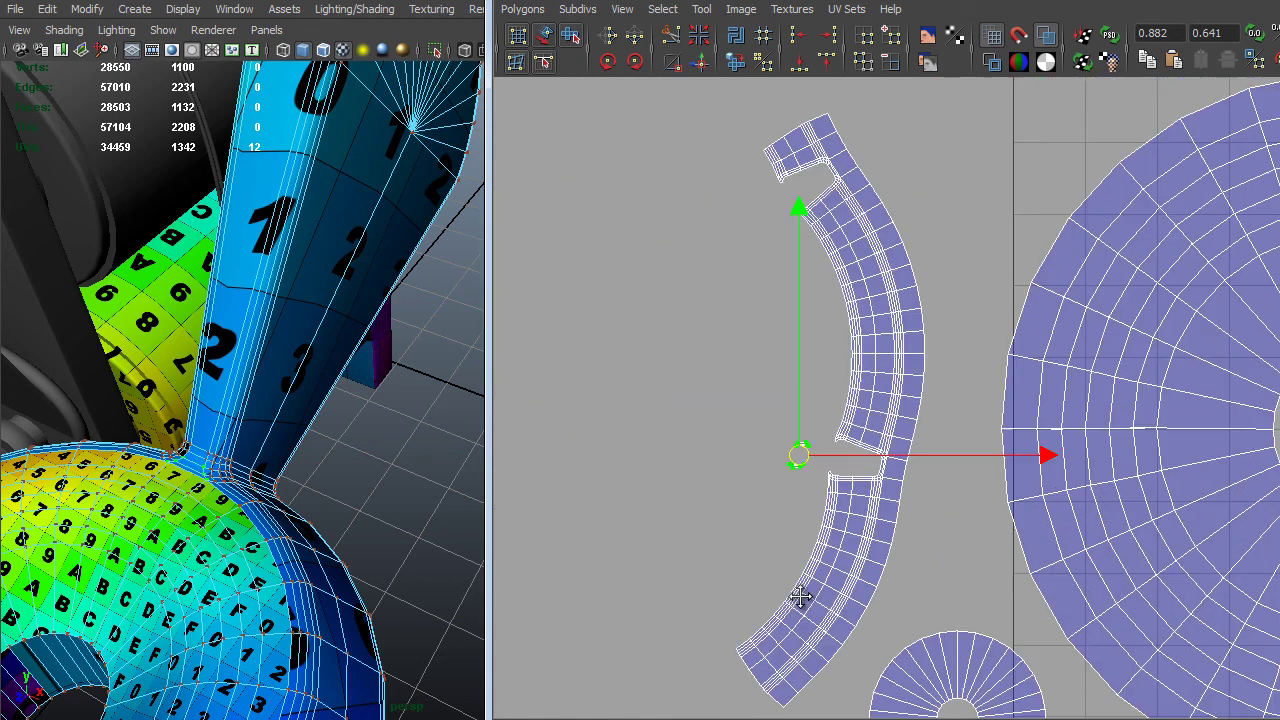
alt+right_drag(803, 600, 1220, 657)
alt+middle_drag(817, 441, 916, 277)
alt+right_drag(920, 287, 865, 363)
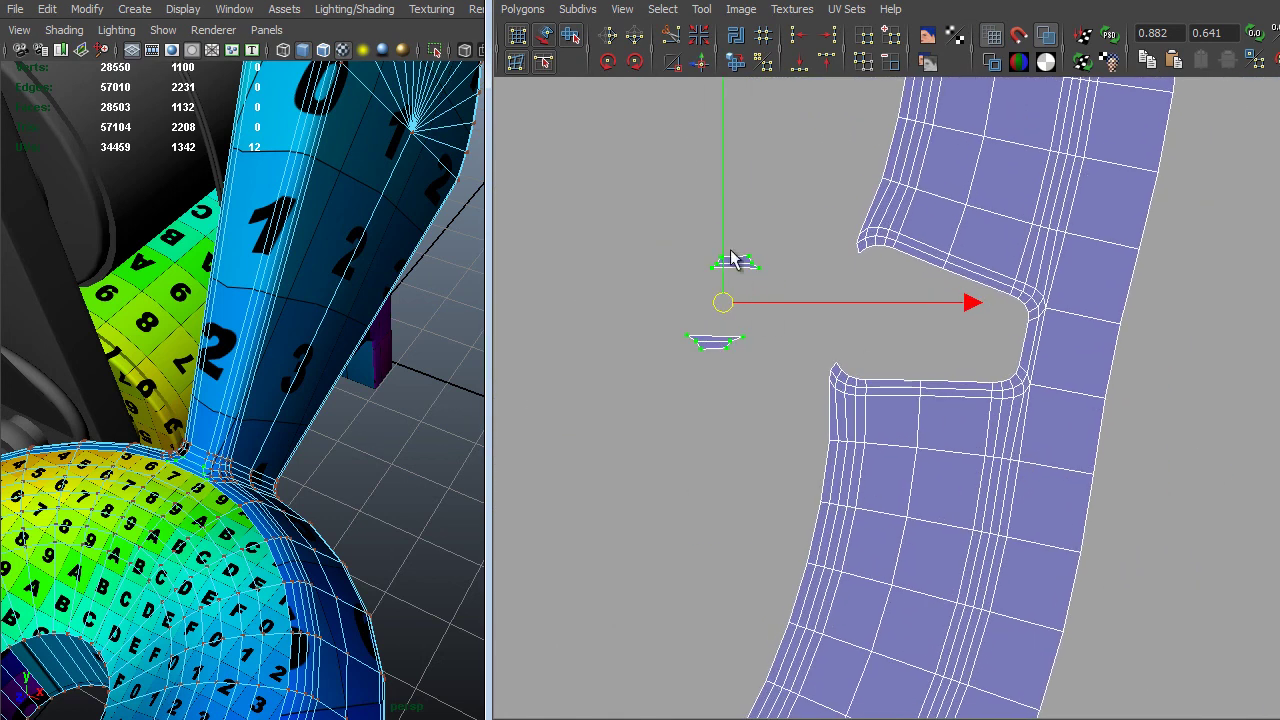
Select the border edges of the upper trapezoid shell and move and sew them across the curved strip's lower notch.
right_drag(731, 250, 760, 208)
drag(648, 231, 786, 289)
alt+right_drag(786, 289, 640, 197)
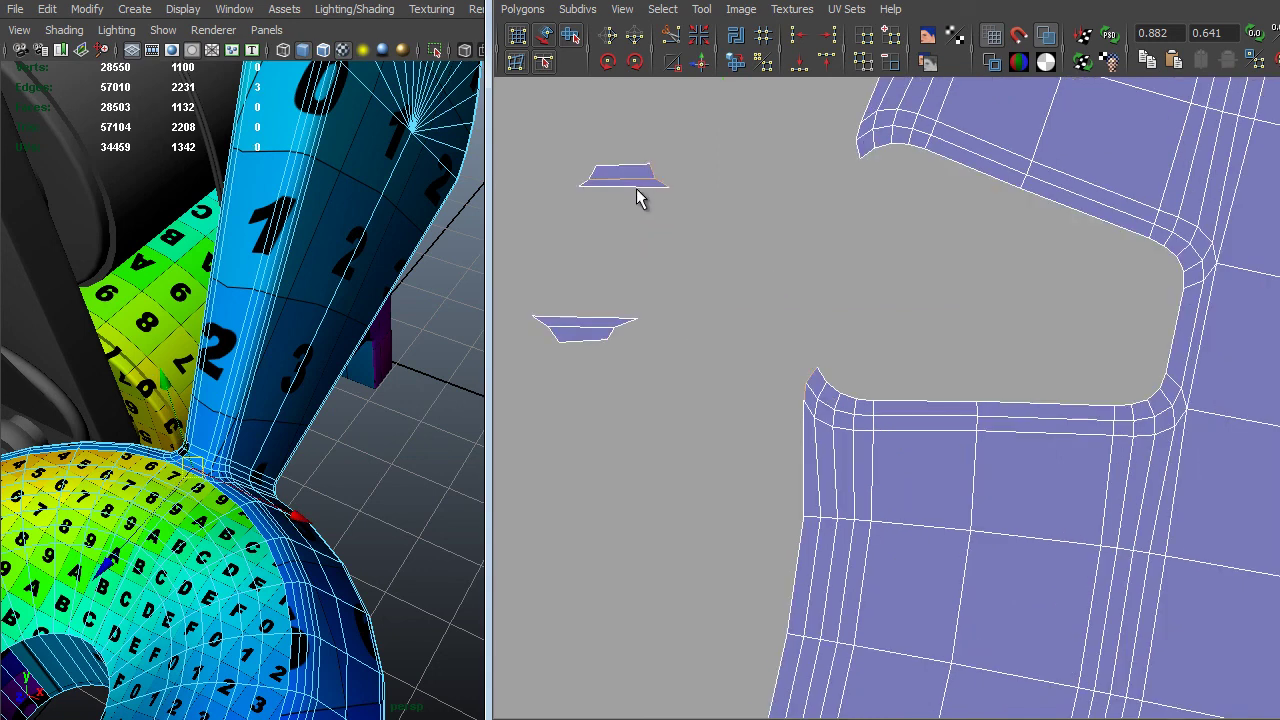
shift+click(595, 179)
shift+right_drag(656, 203, 654, 138)
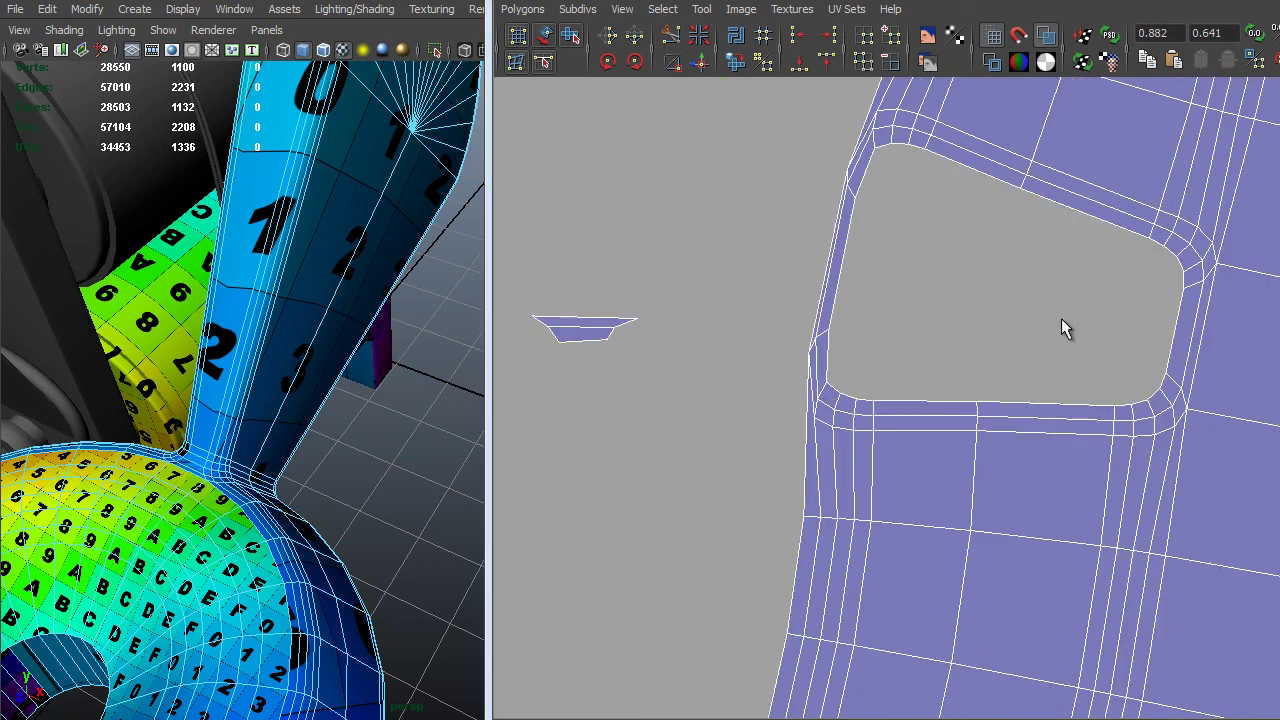
Select the border edges of the remaining trapezoid shell and move and sew them onto the curved strip.
alt+right_drag(1061, 318, 690, 343)
alt+middle_drag(690, 343, 773, 553)
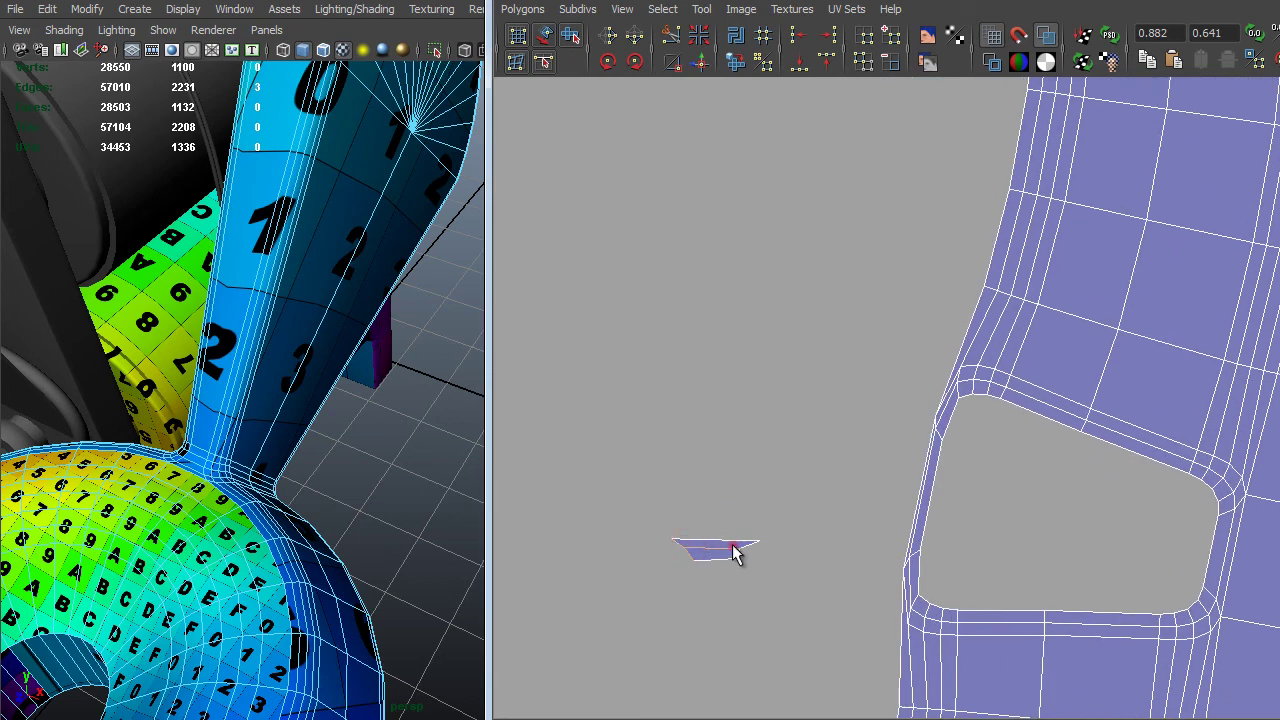
shift+right_drag(746, 556, 747, 499)
alt+right_drag(747, 499, 777, 366)
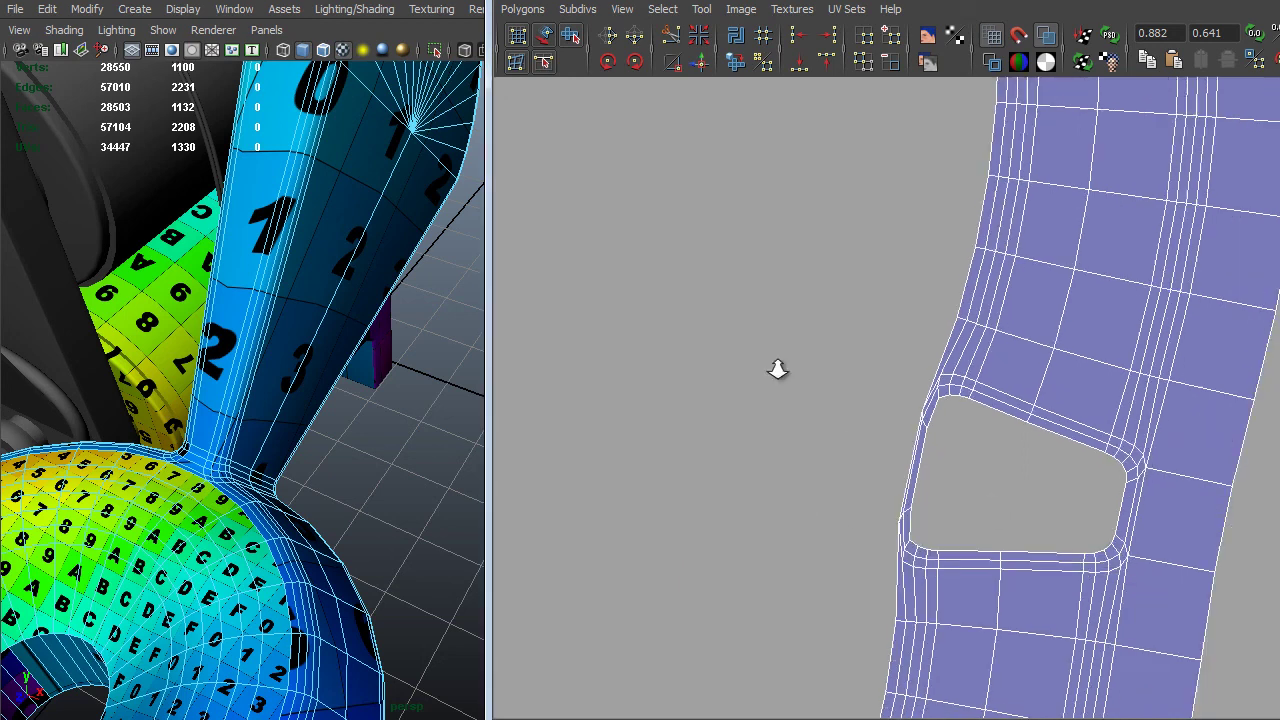
Select all UVs of the curved strip shell and unfold it with the Smooth UV Tool.
alt+middle_drag(777, 366, 943, 423)
right_drag(906, 426, 979, 430)
drag(964, 331, 945, 393)
right_drag(948, 402, 1062, 572)
shift+right_drag(880, 471, 873, 537)
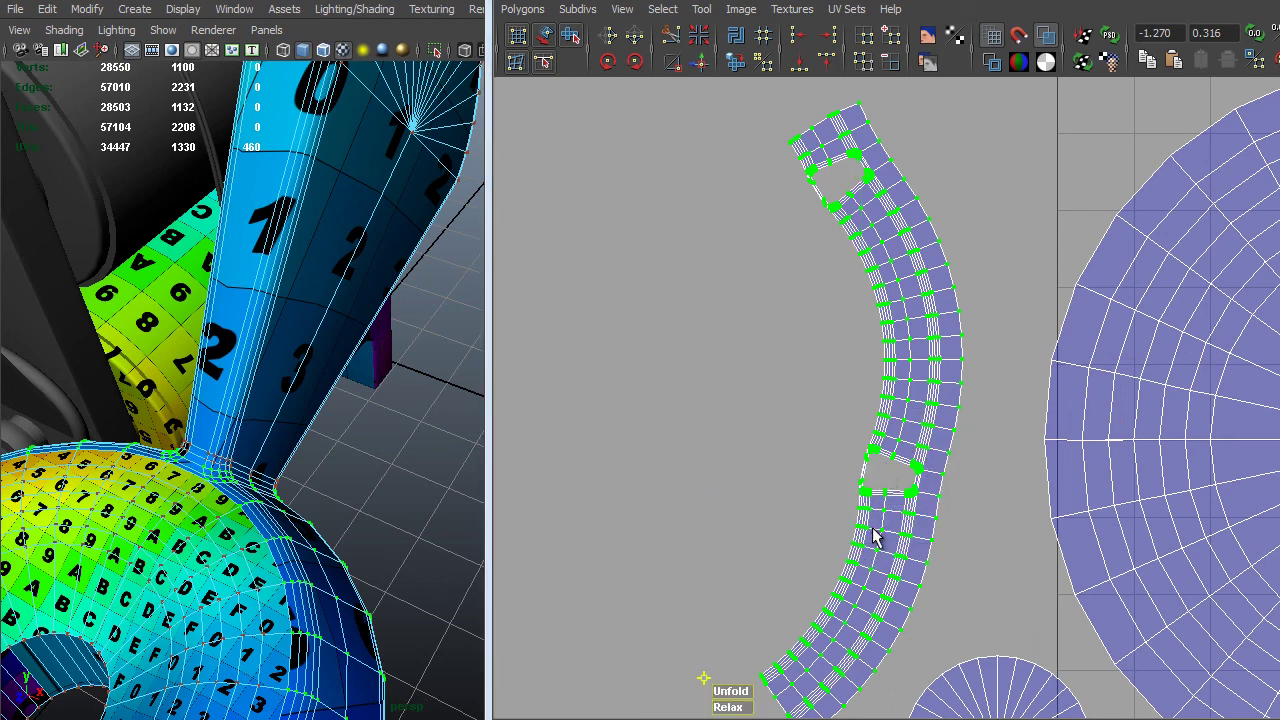
Select the four finished teardrop shells and move them to the outer side of the curved strip shell.
scroll(728, 708, down, 5)
alt+middle_drag(1037, 349, 1063, 310)
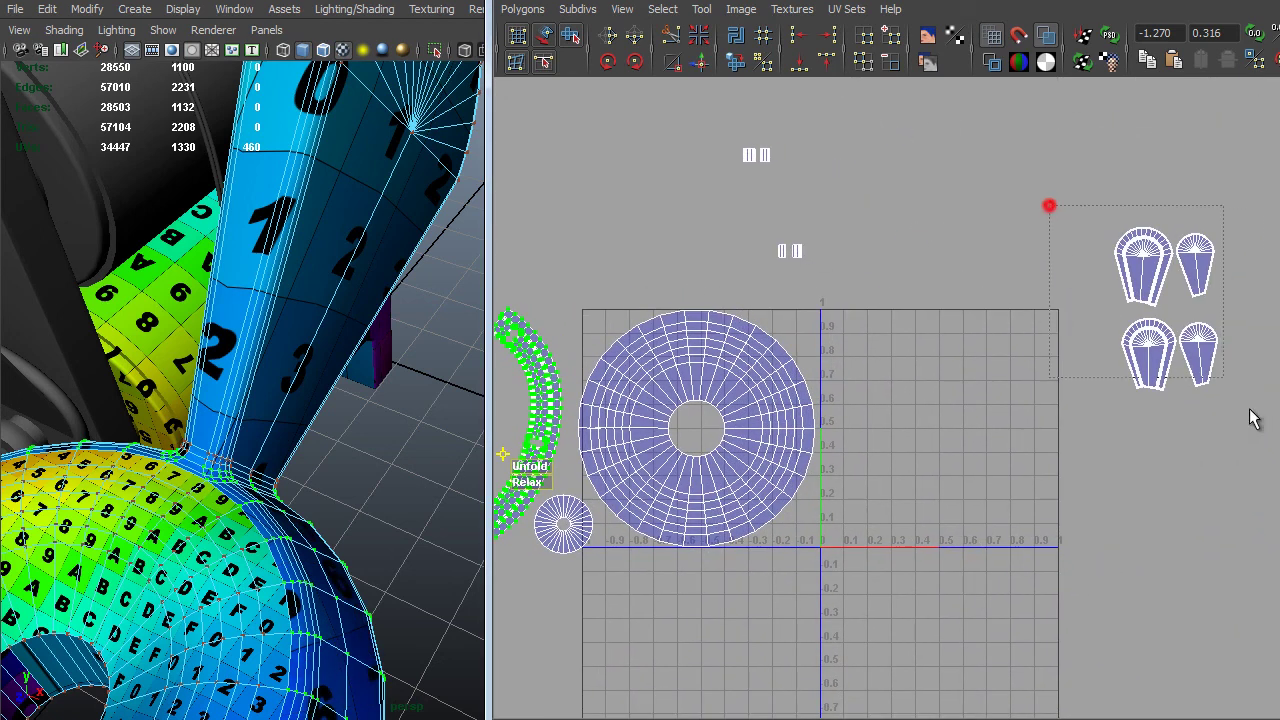
drag(1254, 418, 1263, 431)
alt+middle_drag(1085, 525, 1222, 452)
scroll(1222, 452, down, 2)
middle_drag(560, 537, 791, 464)
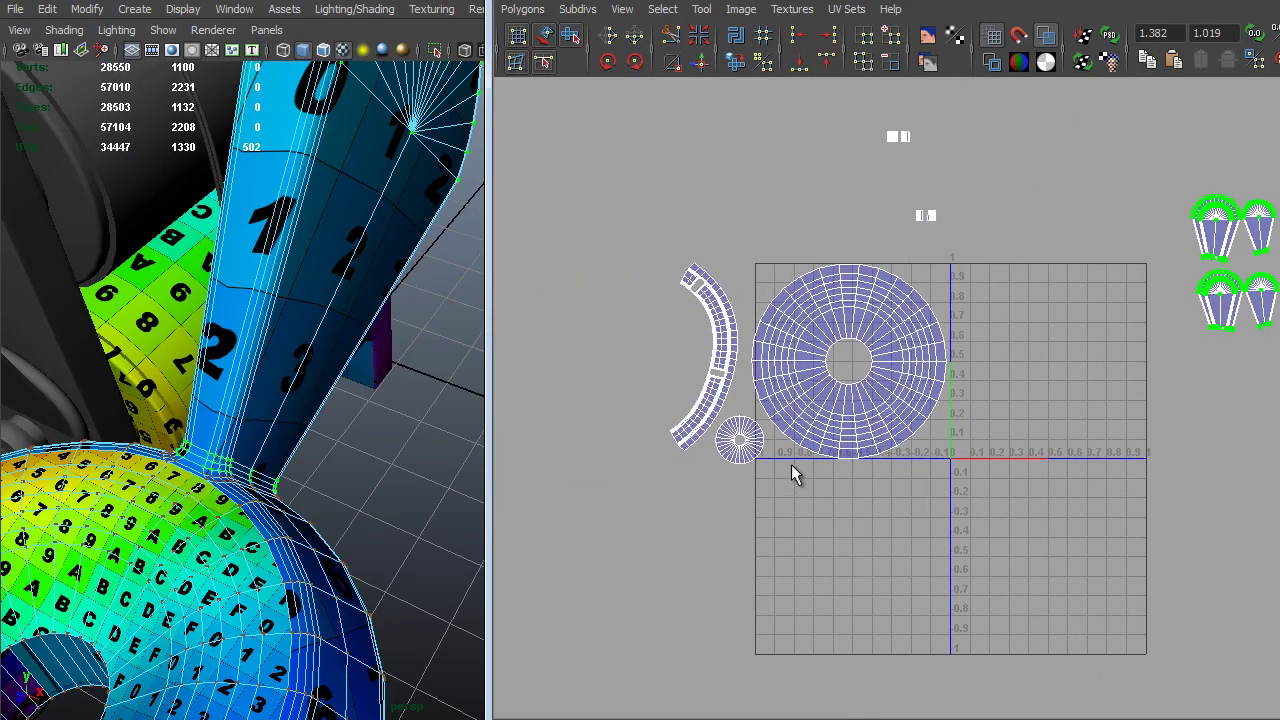
Examine the checker texture on the teardrop arms and ring, comparing it with the grouped UV shells.
scroll(340, 465, down, 4)
alt+drag(318, 468, 185, 420)
alt+drag(342, 376, 487, 360)
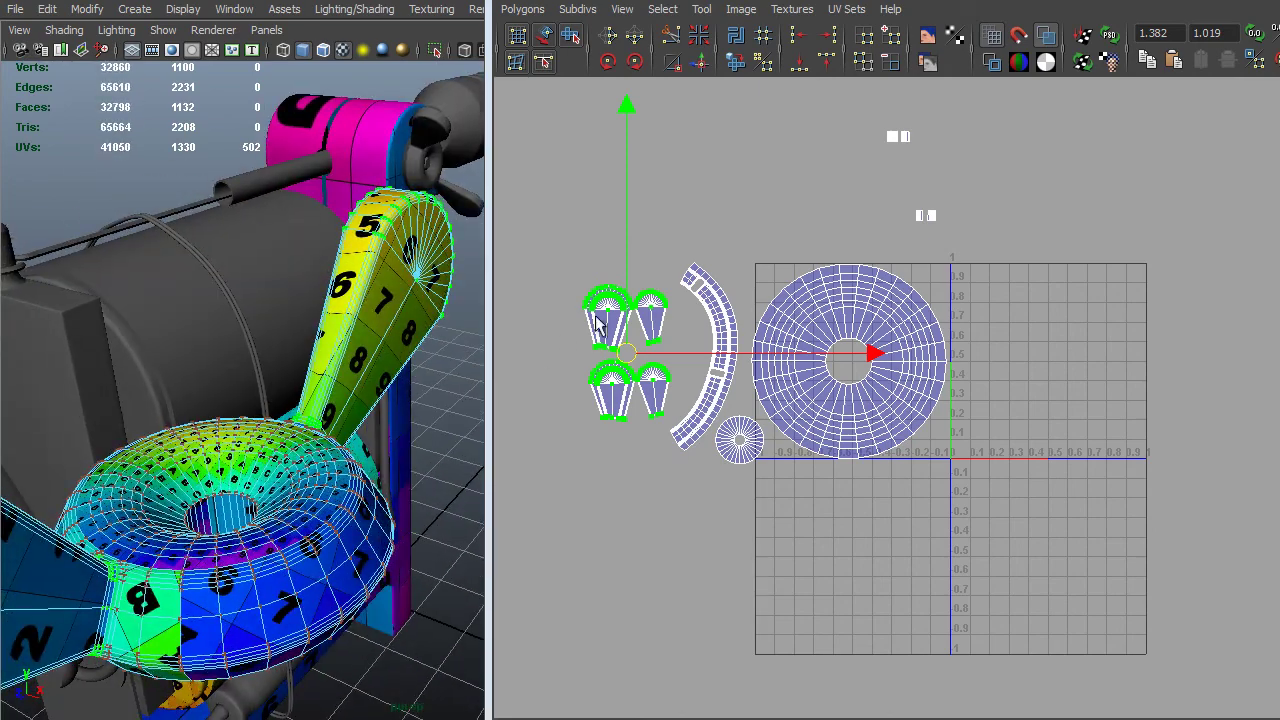
alt+right_drag(597, 325, 811, 463)
alt+middle_drag(511, 351, 1109, 374)
alt+right_drag(1109, 374, 1169, 371)
alt+middle_drag(1169, 371, 1097, 383)
alt+right_drag(1097, 383, 1233, 532)
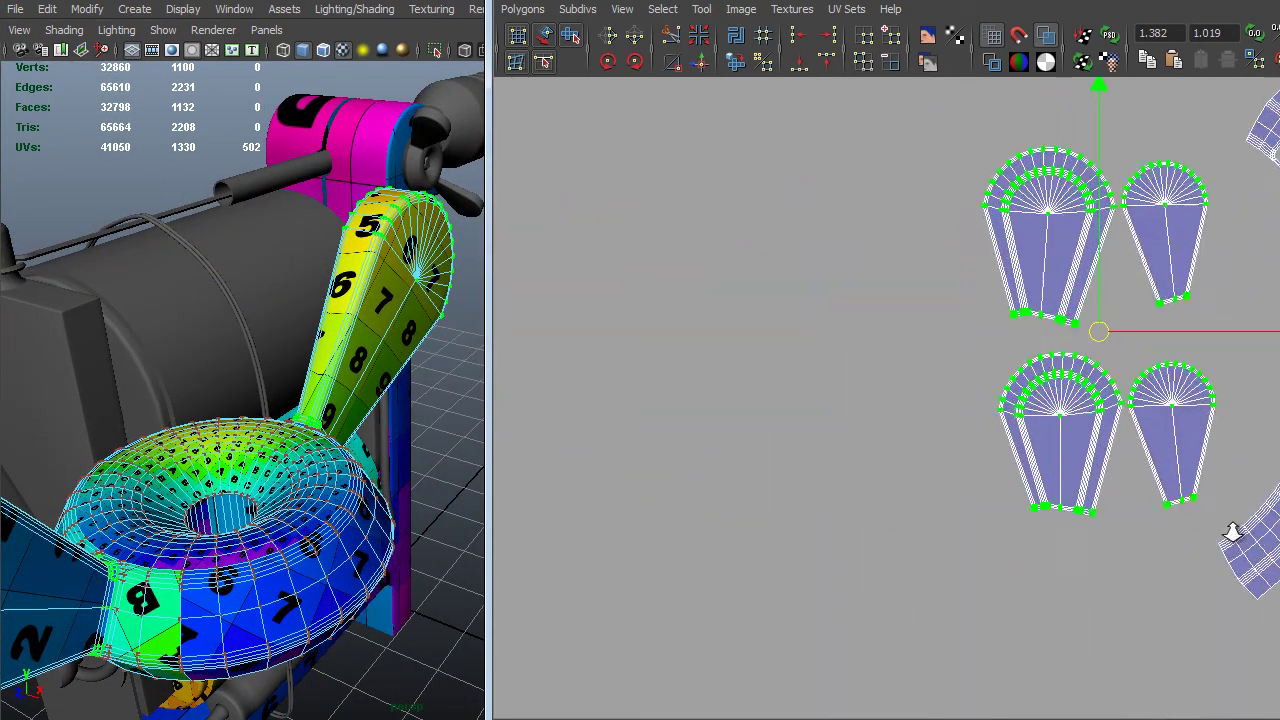
alt+middle_drag(1233, 532, 789, 506)
alt+right_drag(951, 429, 474, 497)
alt+drag(474, 497, 370, 455)
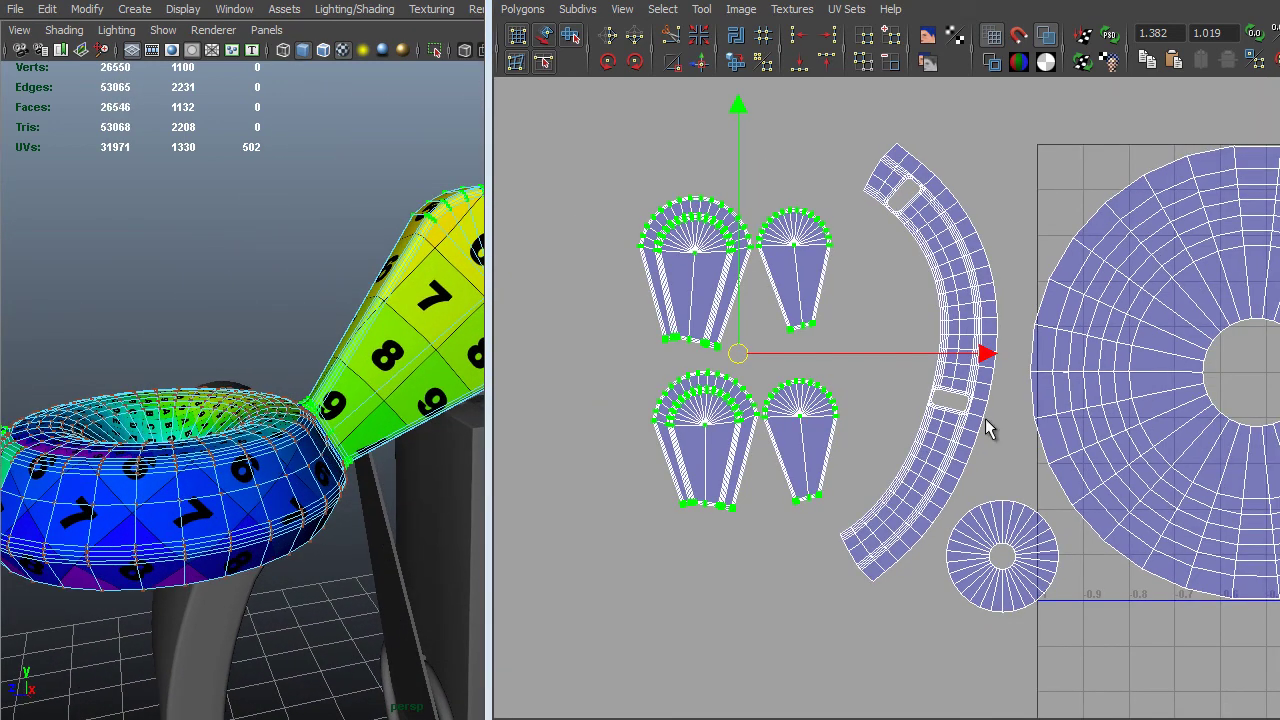
alt+right_drag(992, 394, 705, 415)
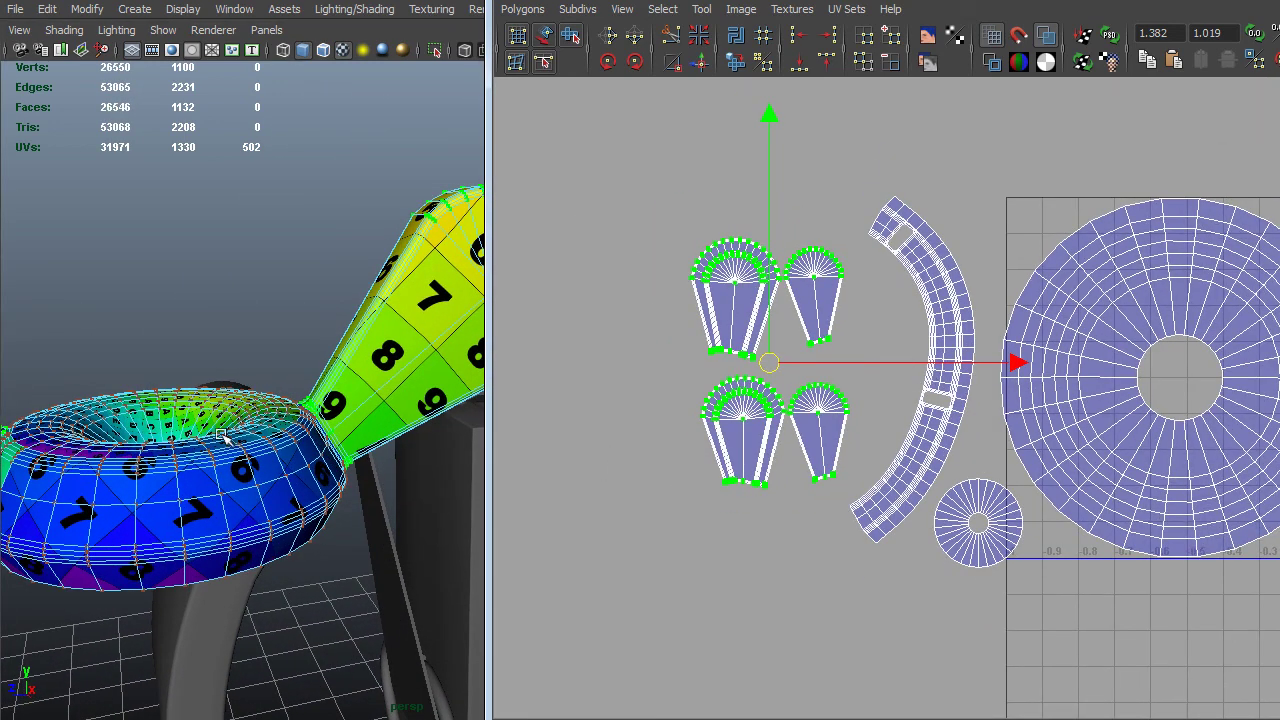
alt+drag(224, 436, 271, 314)
Select the UVs of the small disc shell and move it beneath the teardrop shells.
right_drag(1011, 512, 1070, 520)
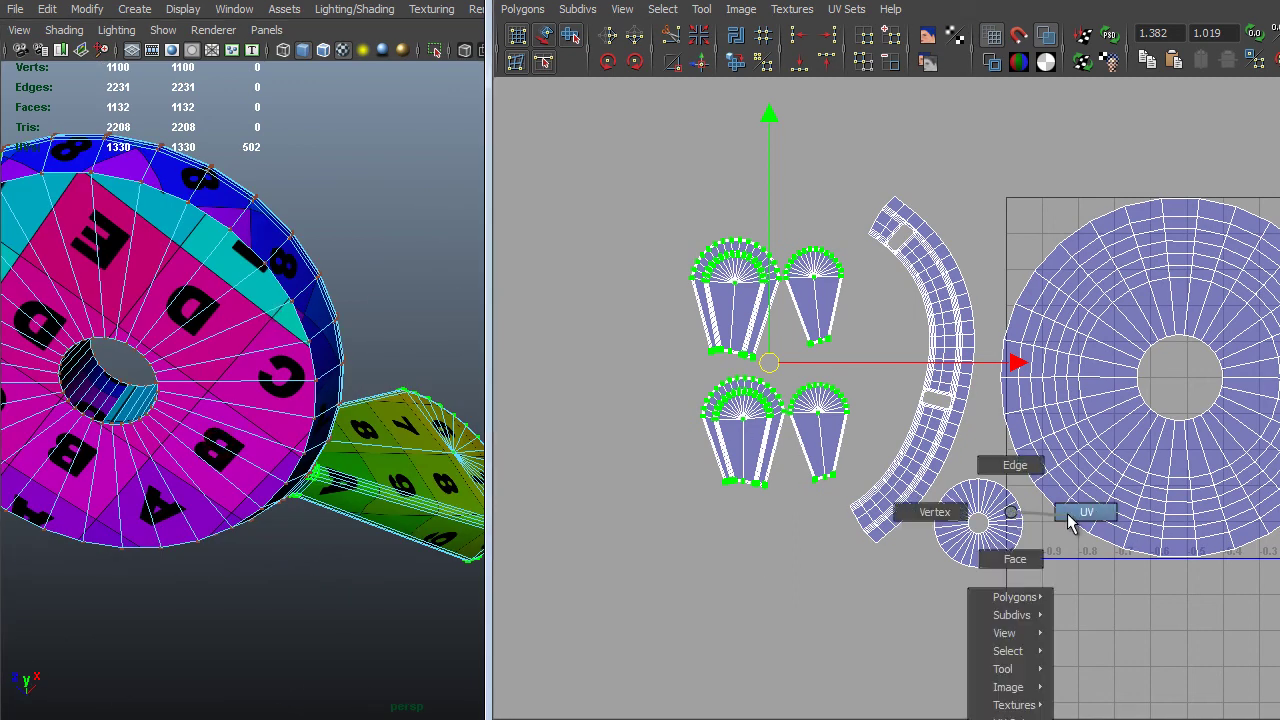
drag(1027, 476, 921, 679)
middle_drag(860, 600, 924, 589)
alt+middle_drag(1070, 486, 828, 478)
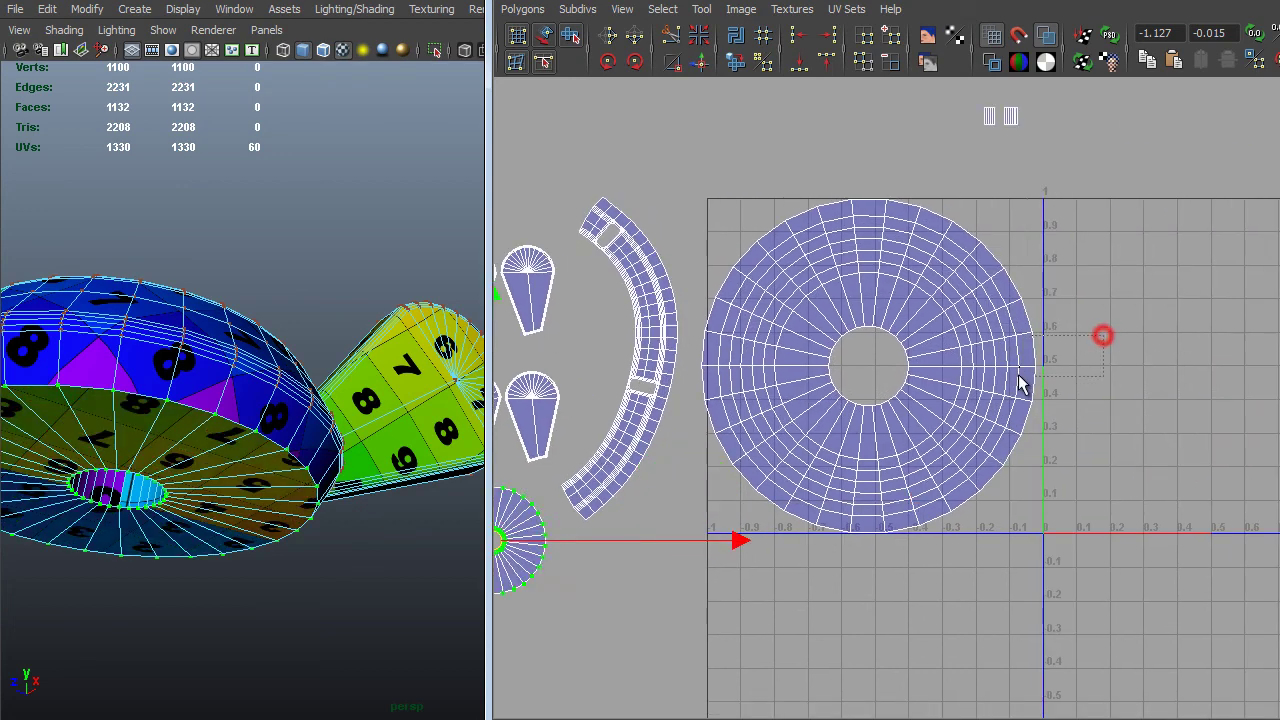
Select the large ring shell and scale it down so its checker size matches the neighbouring parts.
right_drag(1017, 372, 1034, 463)
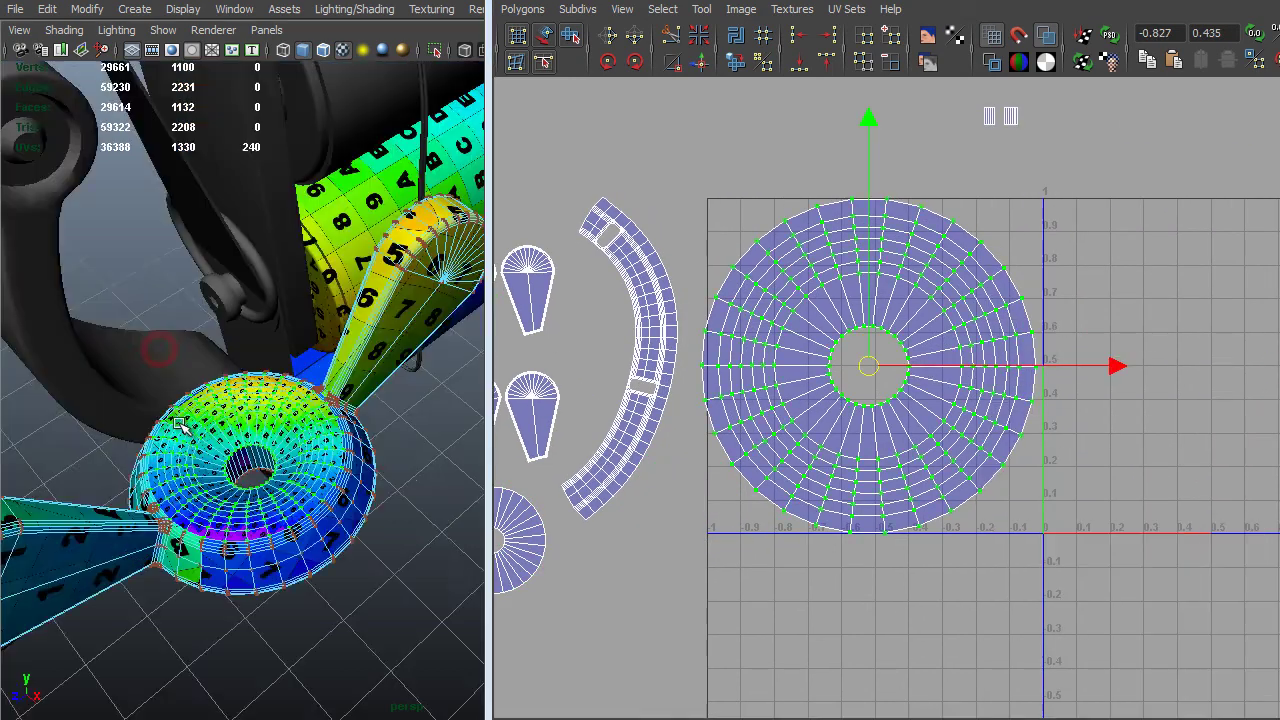
alt+right_drag(181, 427, 338, 440)
alt+middle_drag(338, 440, 480, 363)
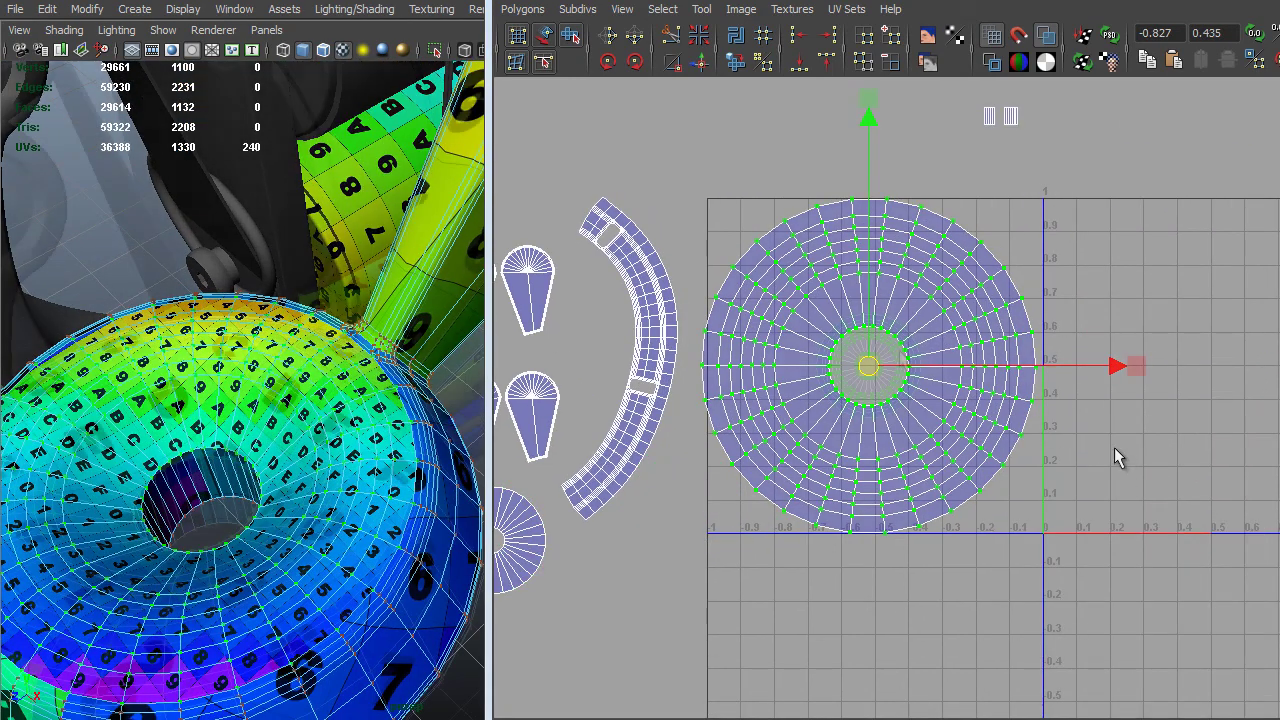
key(r)
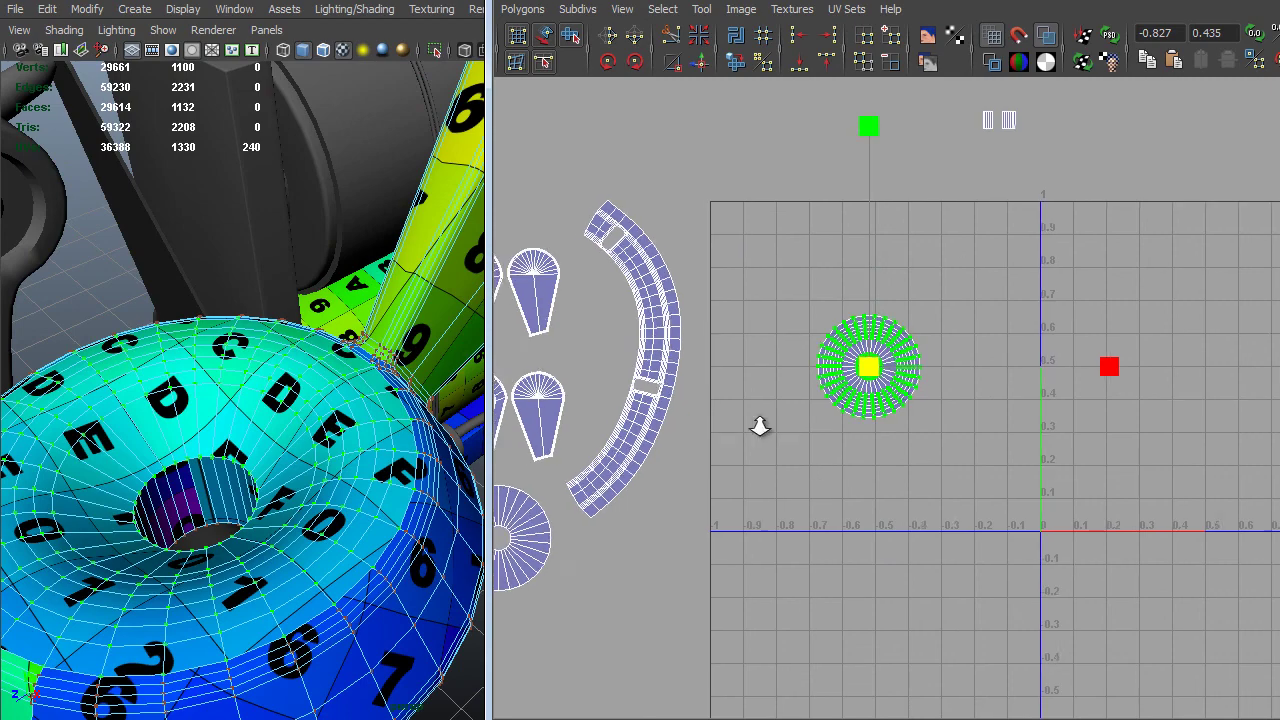
alt+middle_drag(760, 428, 1079, 349)
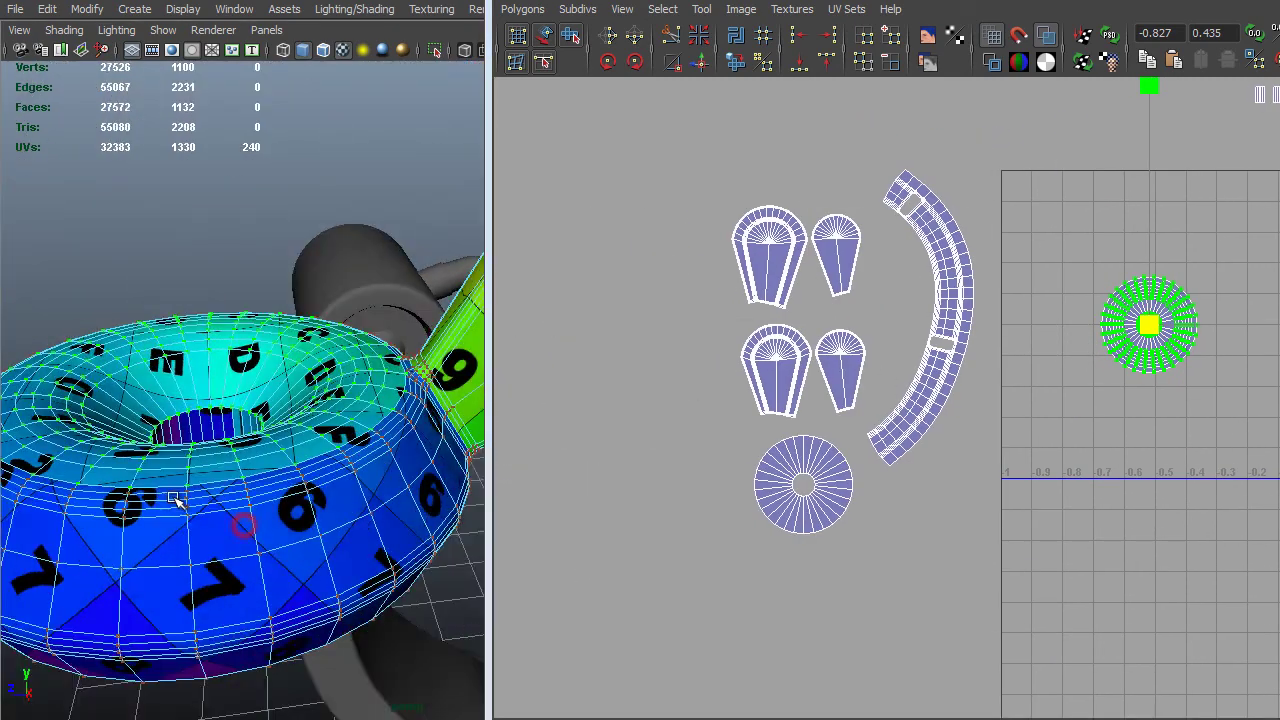
alt+drag(243, 523, 265, 408)
alt+drag(301, 420, 360, 390)
Select the two upper rectangular shells of the ring's inner hole and move them level with the other two rectangles.
alt+middle_drag(993, 409, 829, 518)
alt+middle_drag(1082, 378, 1063, 431)
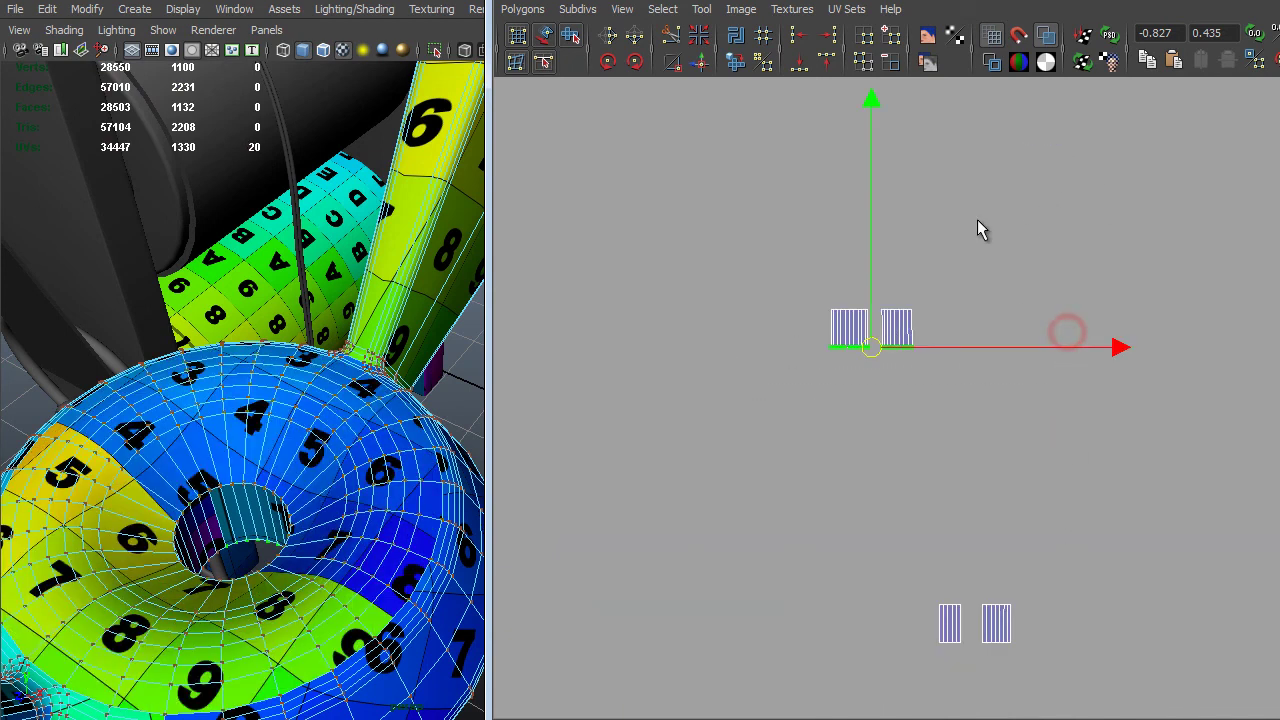
drag(980, 229, 798, 436)
middle_drag(886, 486, 841, 507)
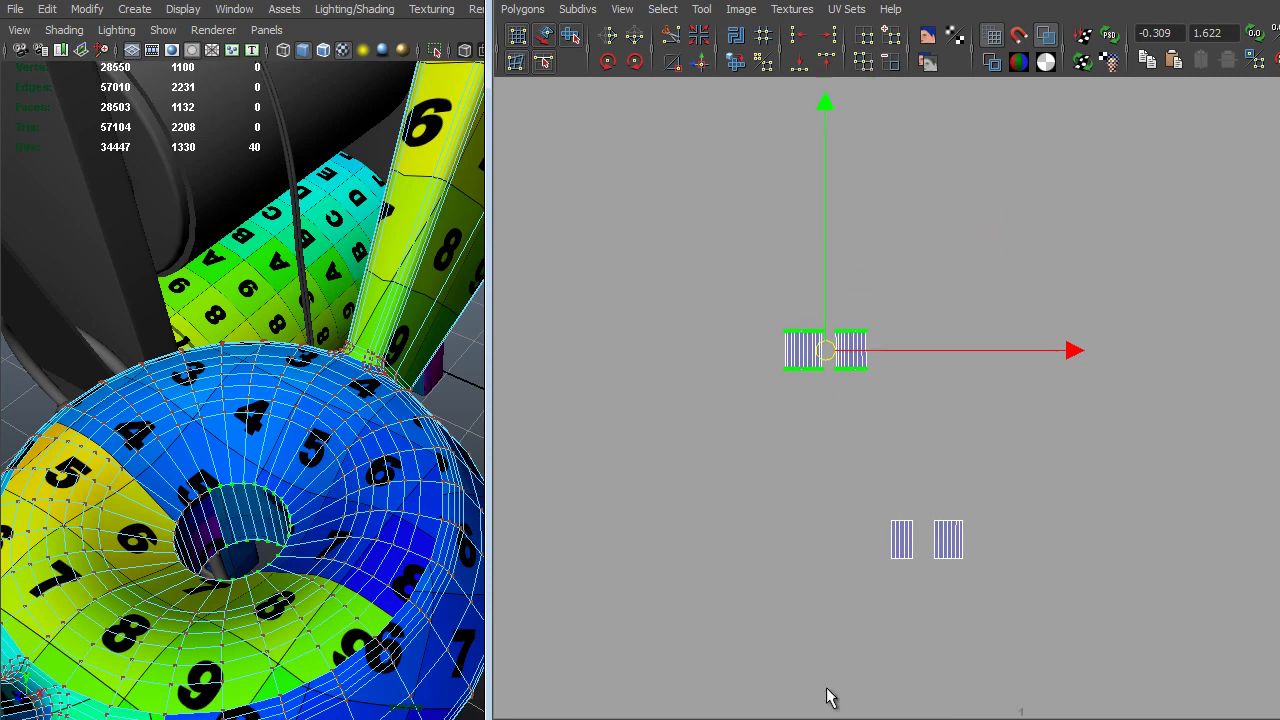
middle_drag(831, 697, 837, 719)
alt+right_drag(863, 702, 1020, 640)
alt+middle_drag(1026, 369, 1040, 0)
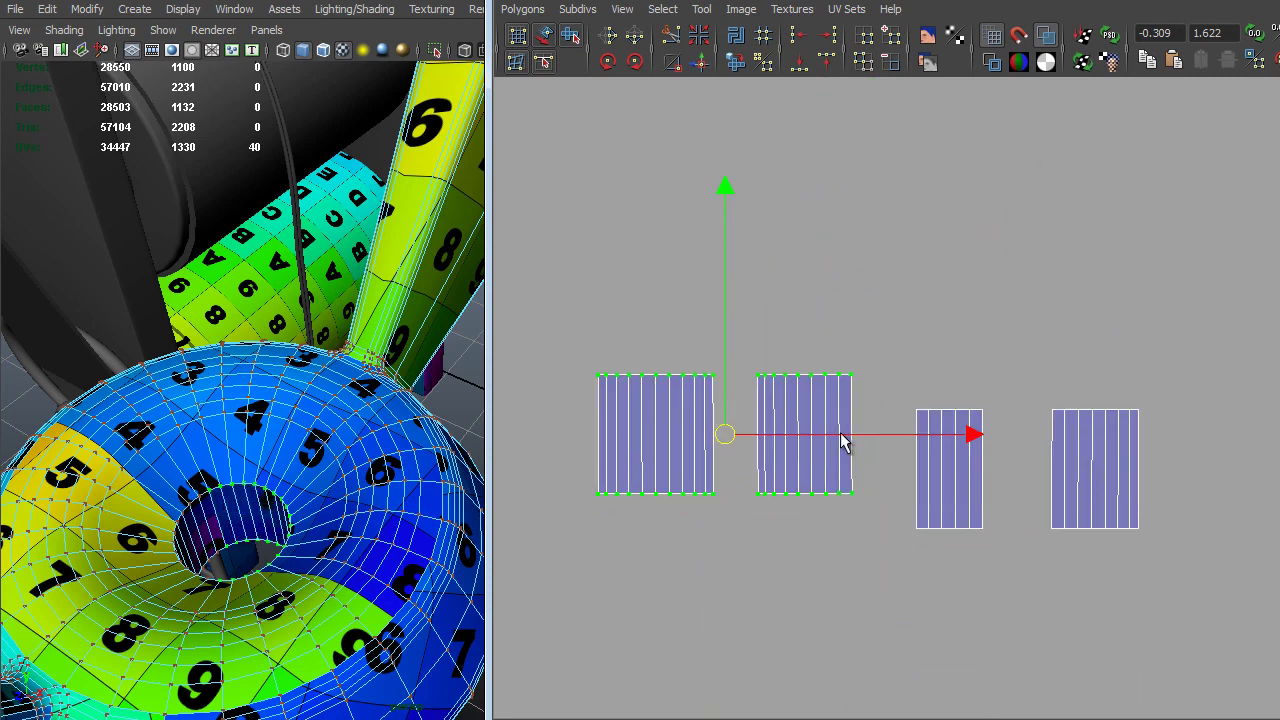
Select the narrowest rectangular shell and move it to the far end of the row, past its neighbour.
right_drag(841, 438, 910, 410)
drag(1023, 380, 921, 572)
middle_drag(921, 572, 1187, 560)
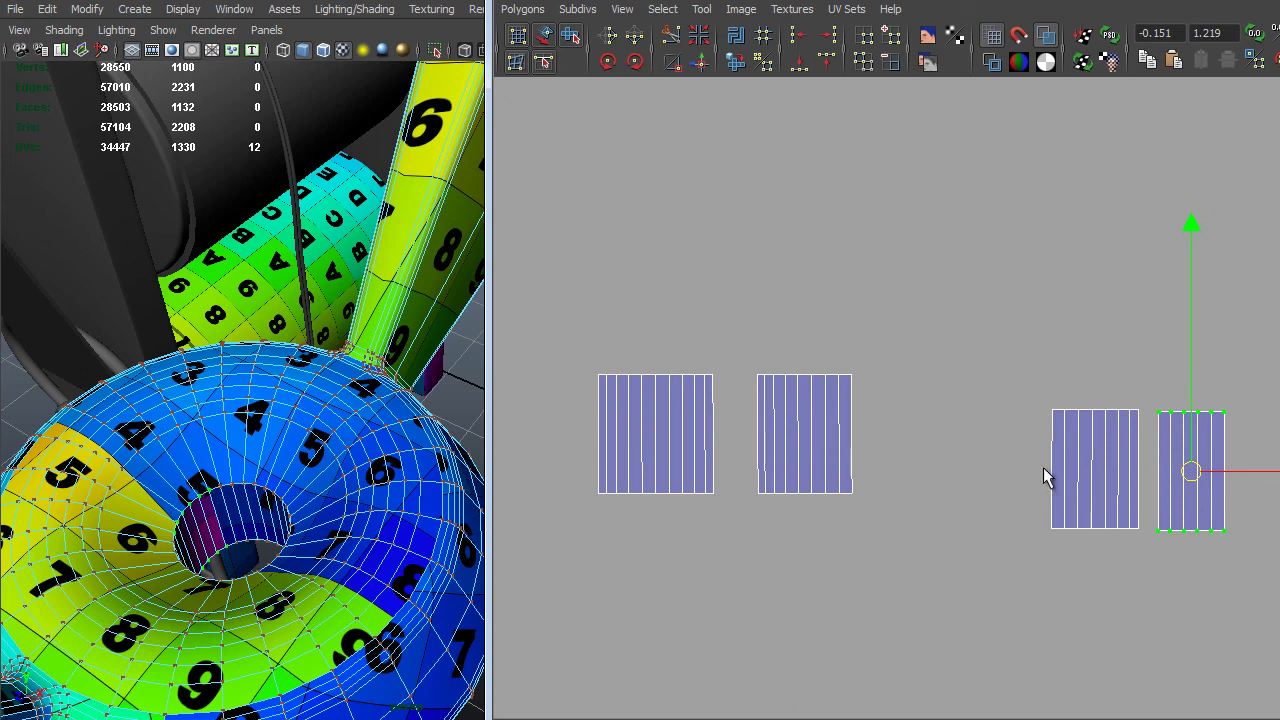
Find the matching border edge of the widest rectangular shell and move that shell next to its neighbour in the row.
right_drag(1043, 467, 1029, 437)
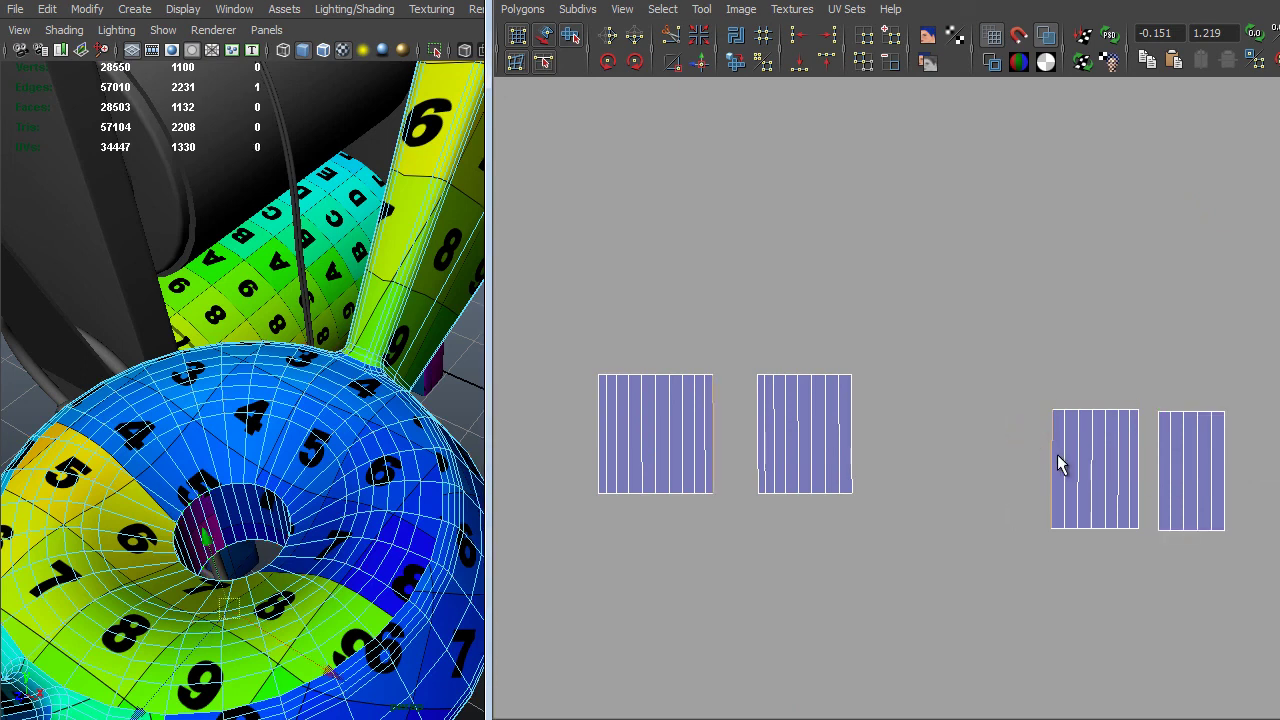
right_drag(642, 440, 700, 436)
drag(540, 303, 718, 556)
middle_drag(866, 607, 1022, 587)
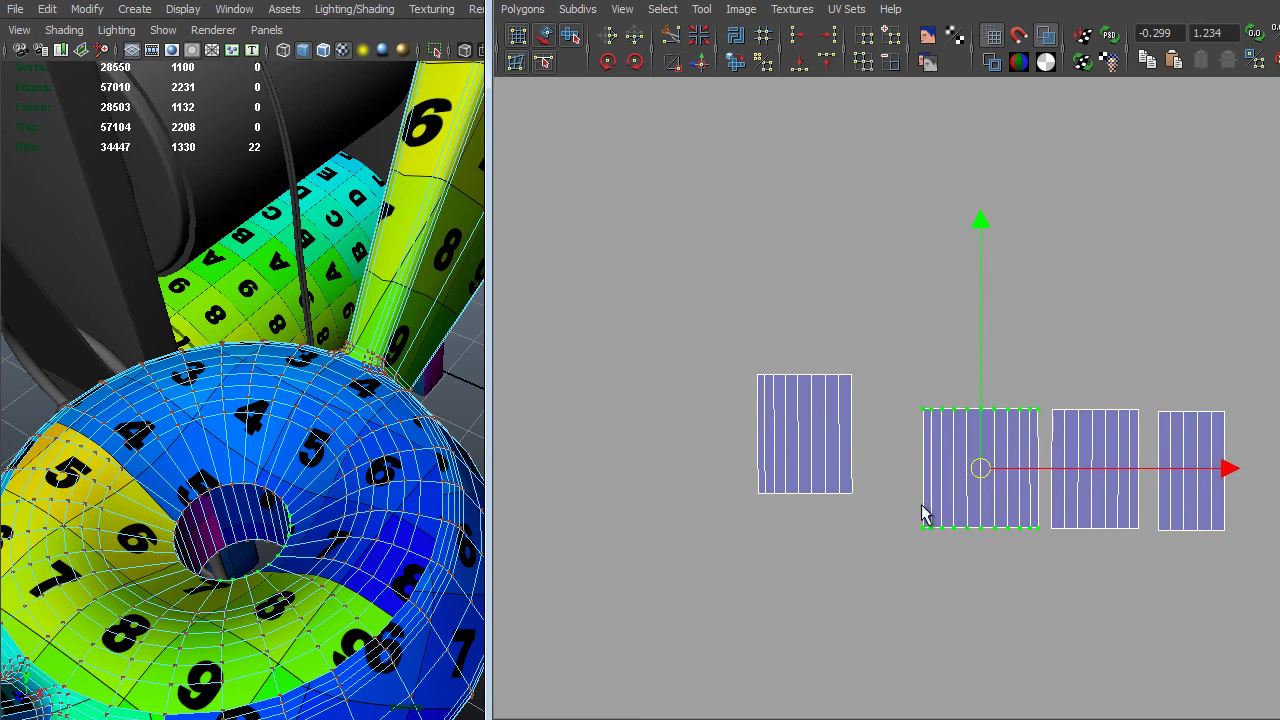
Check which end edges of the two outer rectangular shells match, and move the remaining separate shell next to the row.
right_drag(922, 505, 929, 454)
drag(899, 456, 938, 485)
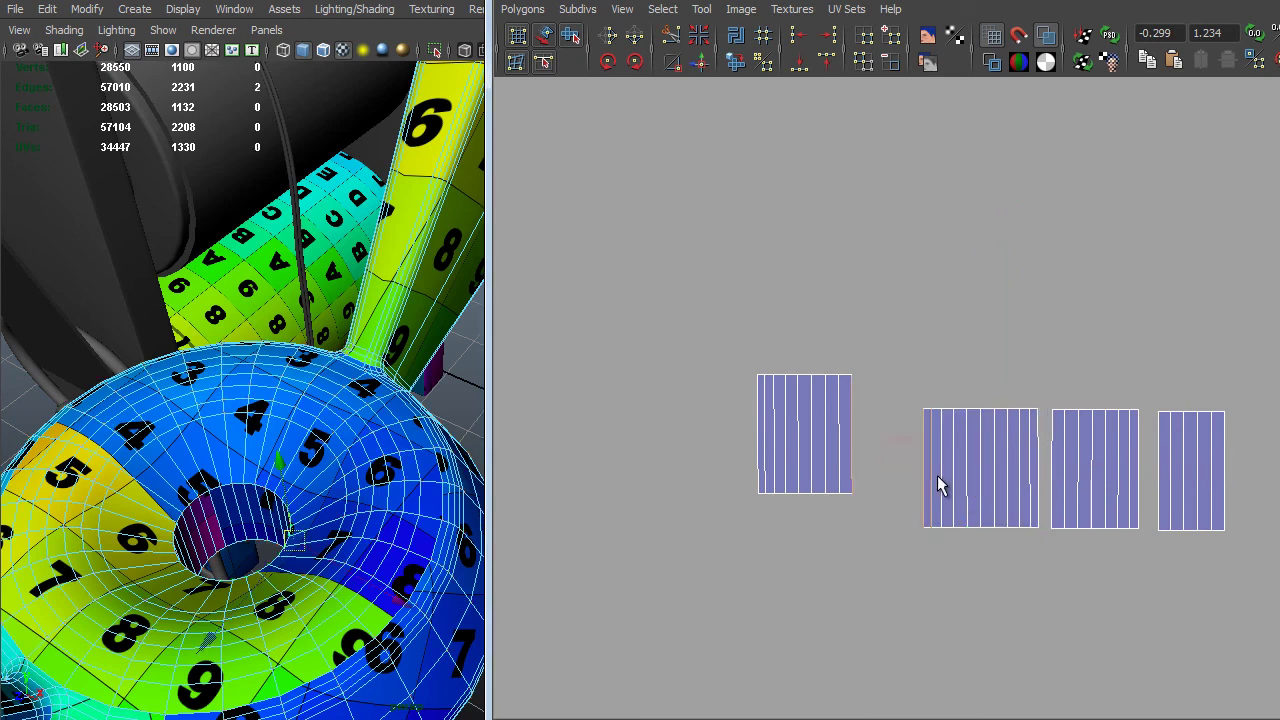
drag(686, 289, 817, 466)
right_drag(829, 443, 875, 442)
right_drag(875, 442, 876, 442)
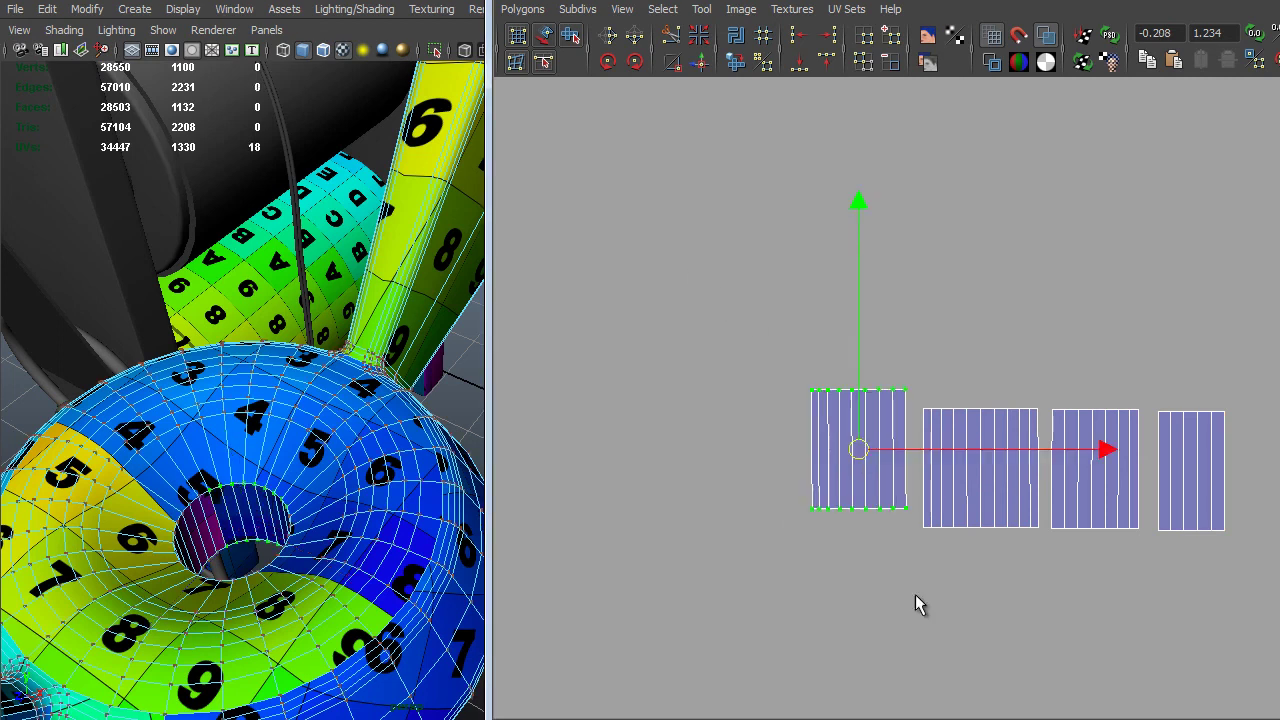
middle_drag(915, 594, 879, 531)
alt+right_drag(879, 531, 911, 569)
alt+middle_drag(911, 569, 871, 545)
Sew the four rectangular shells together along their facing border edges and unfold the result into one strip.
right_drag(912, 435, 874, 460)
drag(868, 473, 1214, 512)
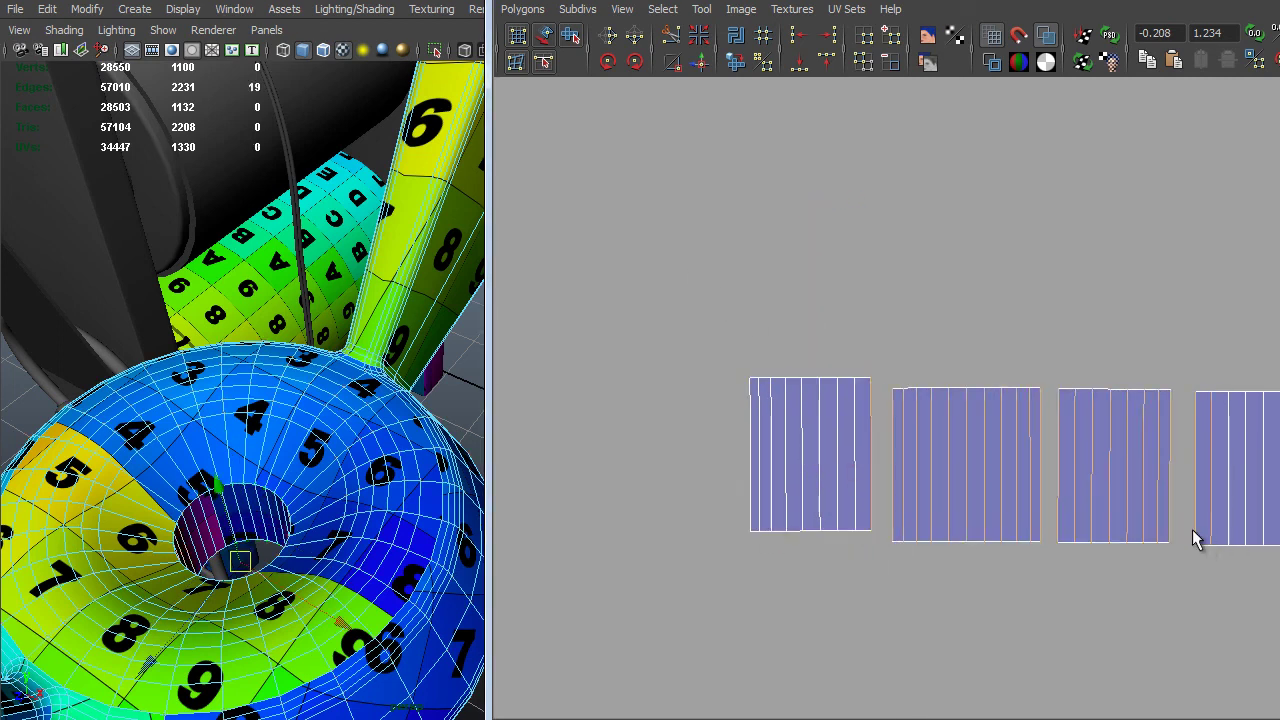
alt+right_drag(1194, 534, 1112, 443)
mouse_move(1114, 492)
alt+right_down()
mouse_move(1029, 477)
mouse_move(1076, 487)
mouse_move(1098, 474)
alt+right_up()
drag(711, 313, 1249, 600)
shift+right_drag(1014, 475, 1014, 521)
drag(754, 516, 1229, 500)
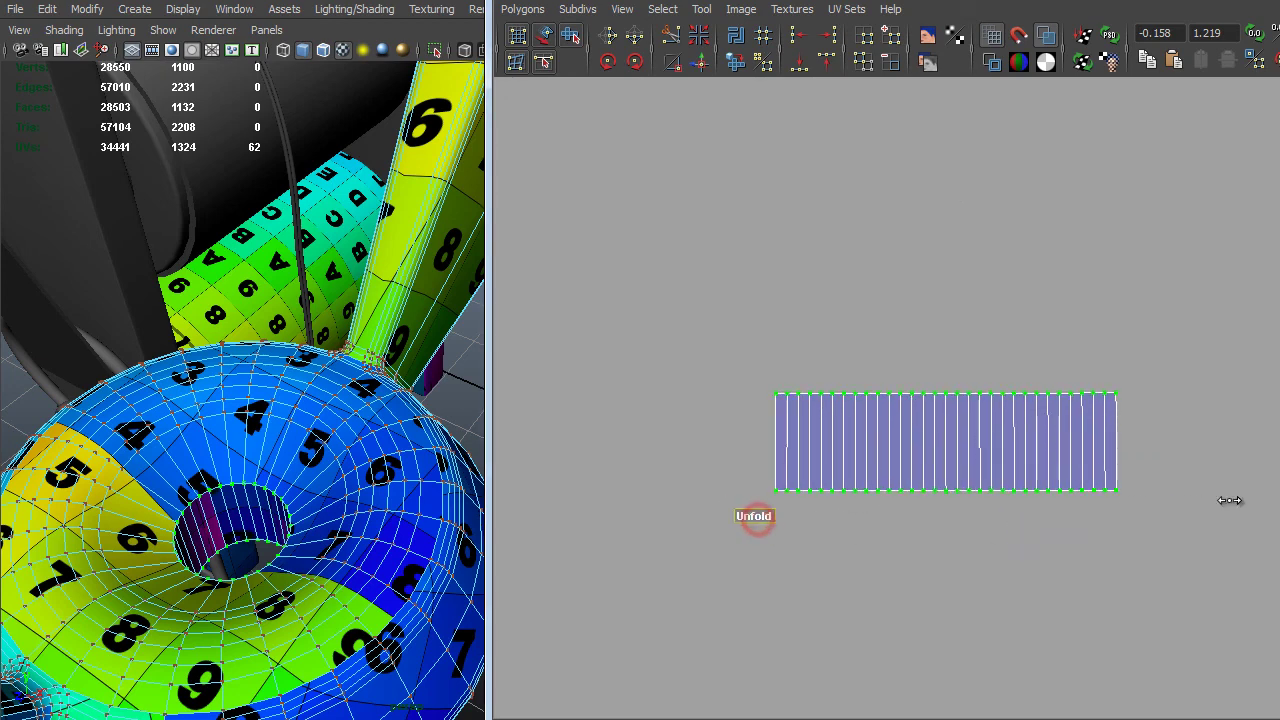
Move the unfolded inner-hole strip aside and scale it up until its checker size matches the surrounding ring surface.
key(w)
drag(946, 441, 1101, 350)
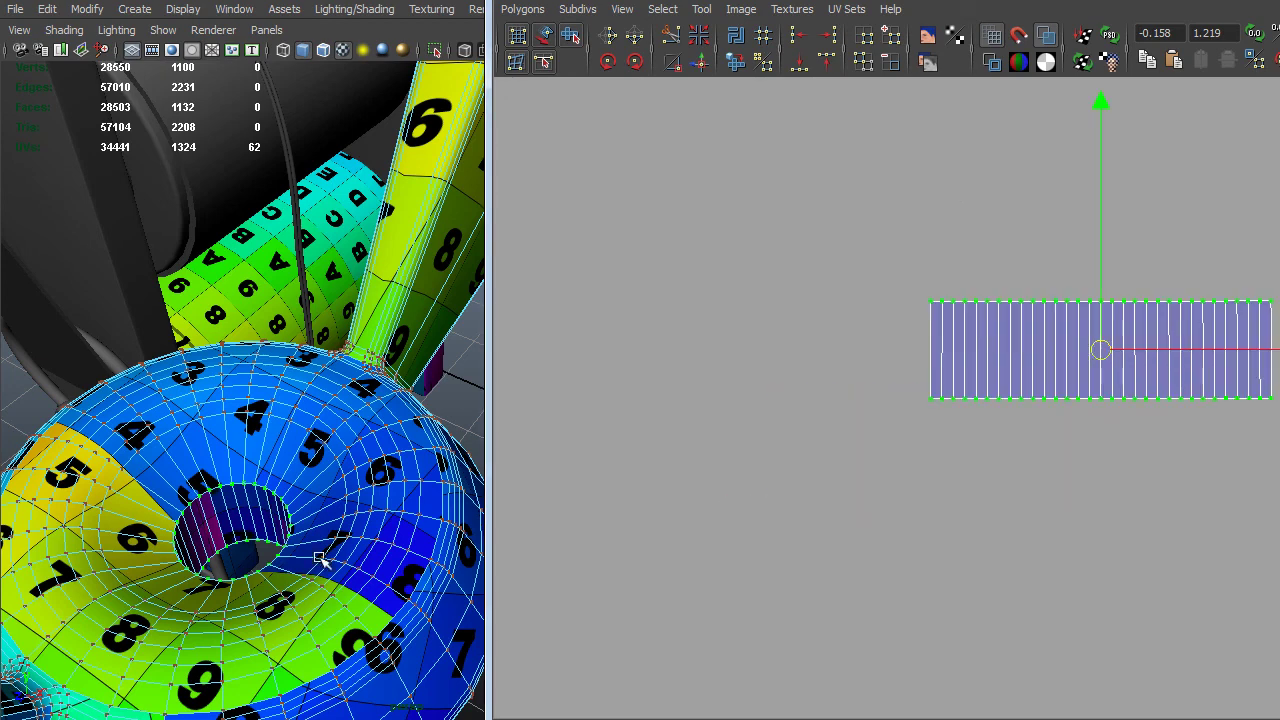
alt+drag(320, 557, 279, 563)
alt+right_drag(279, 563, 329, 477)
alt+middle_drag(329, 477, 388, 404)
alt+drag(322, 510, 262, 520)
click(1108, 100)
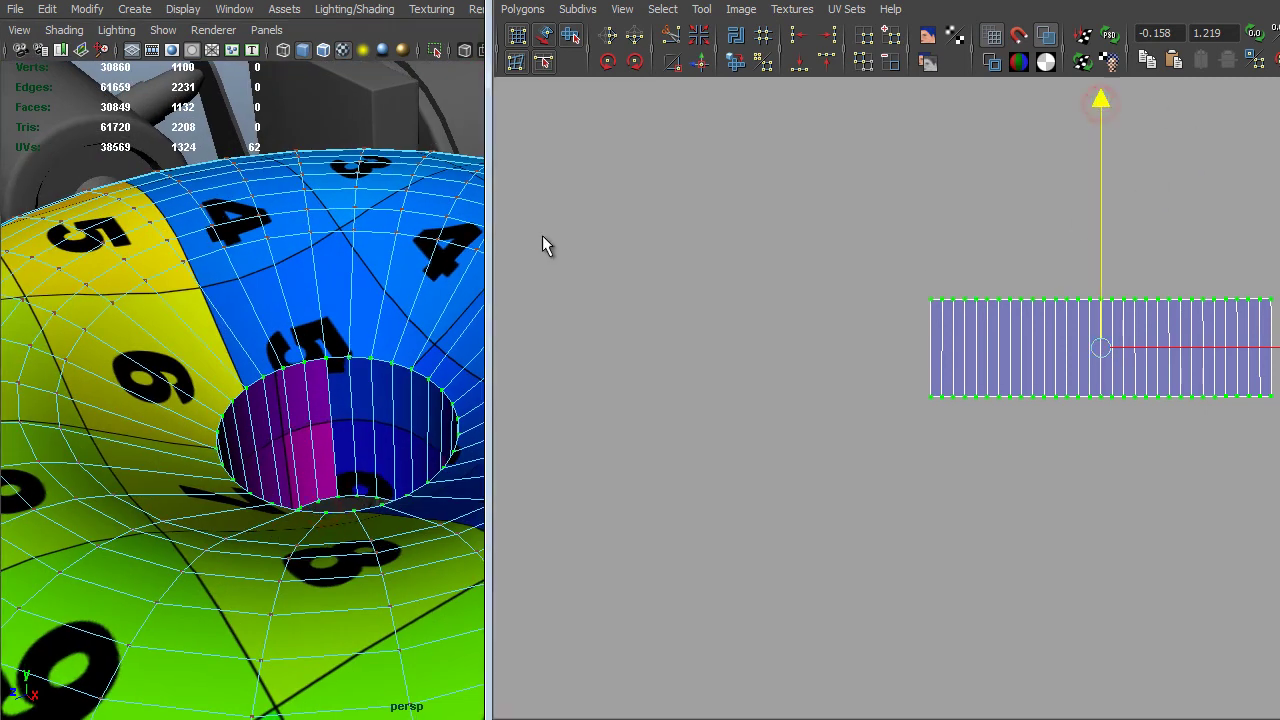
middle_drag(542, 240, 566, 212)
alt+drag(289, 314, 130, 313)
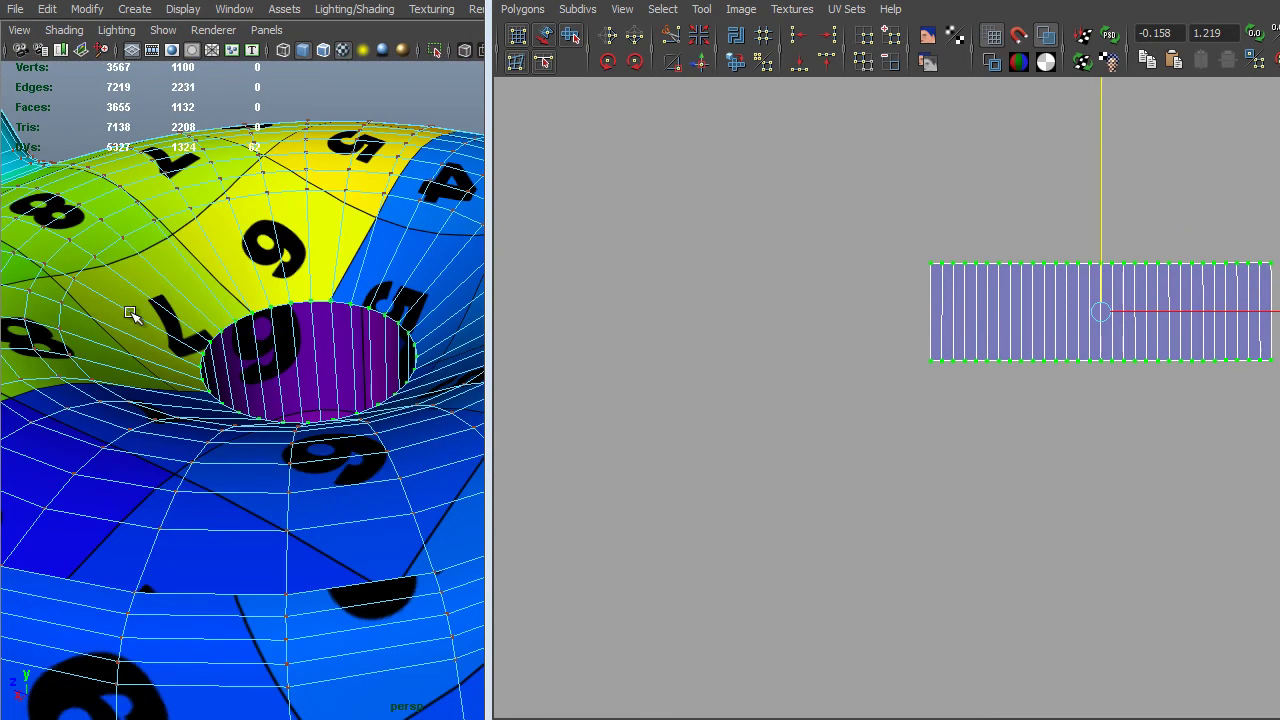
key(r)
middle_drag(803, 425, 866, 443)
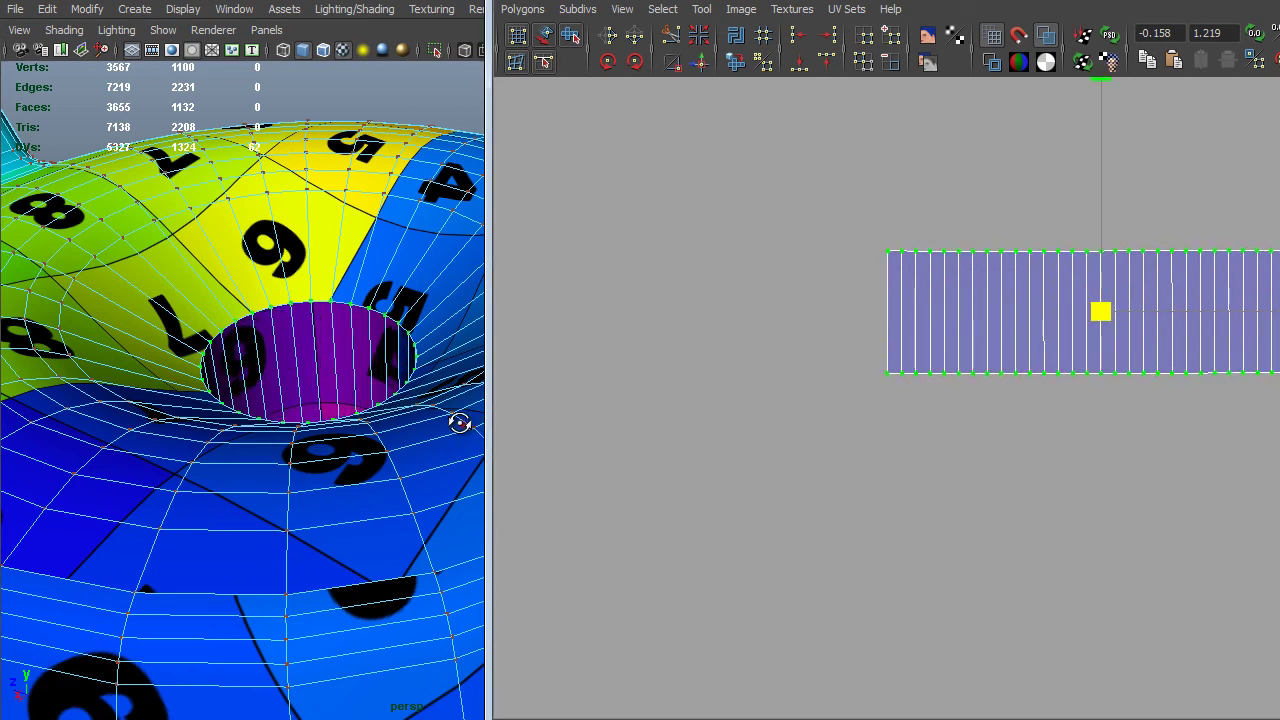
alt+drag(457, 423, 484, 405)
Move the inner-hole strip into the UV grid, beside the part's other shells.
alt+right_drag(1112, 474, 510, 140)
alt+middle_drag(856, 487, 1149, 286)
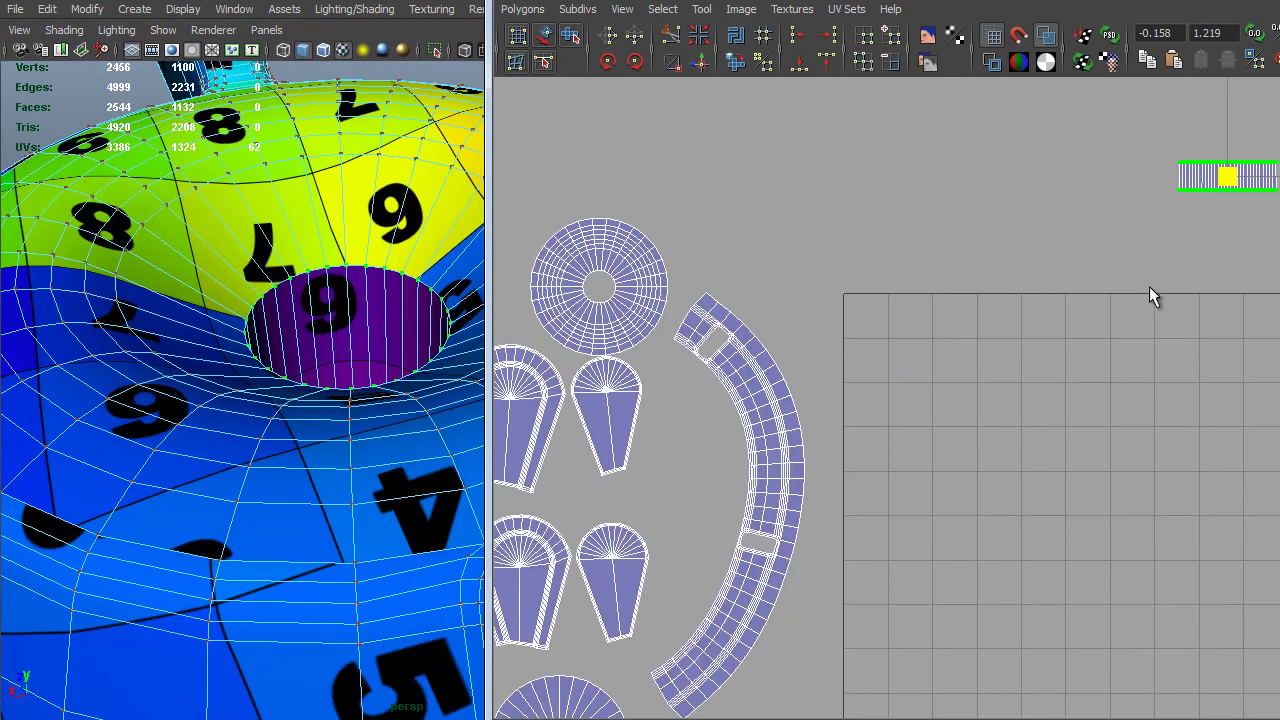
middle_drag(1090, 422, 775, 640)
alt+middle_drag(729, 472, 980, 361)
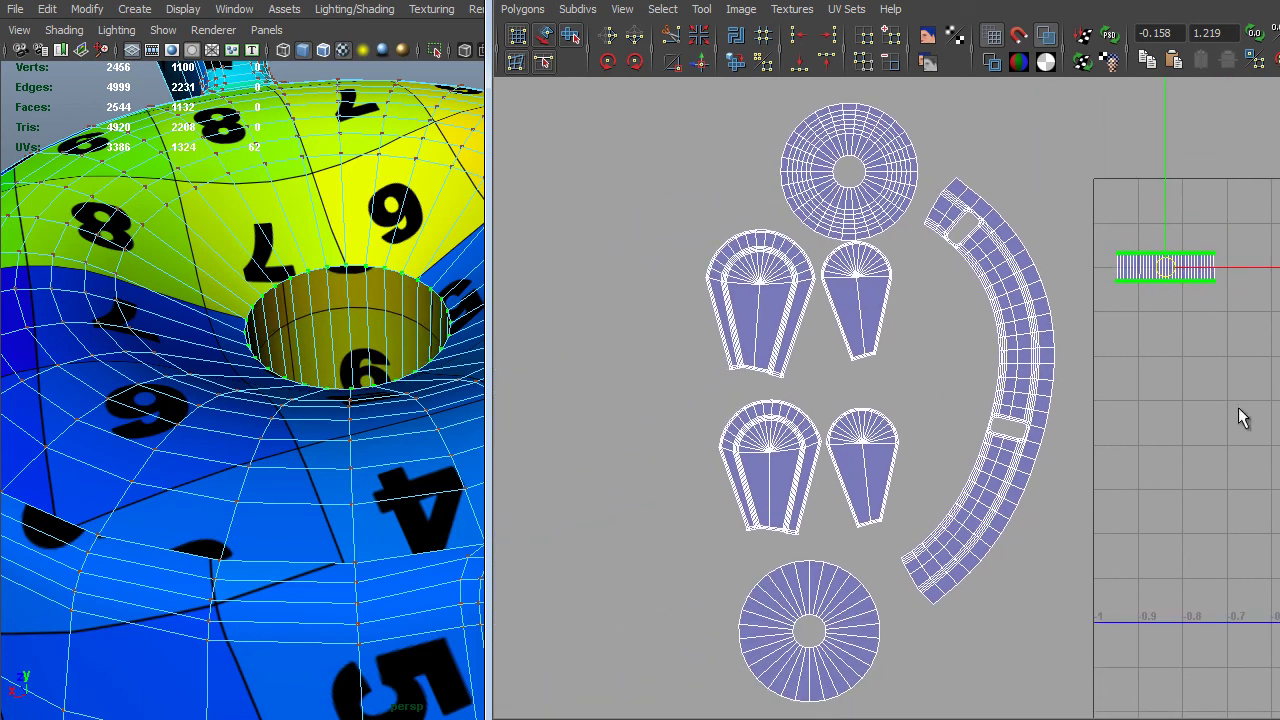
alt+right_drag(1238, 409, 1114, 400)
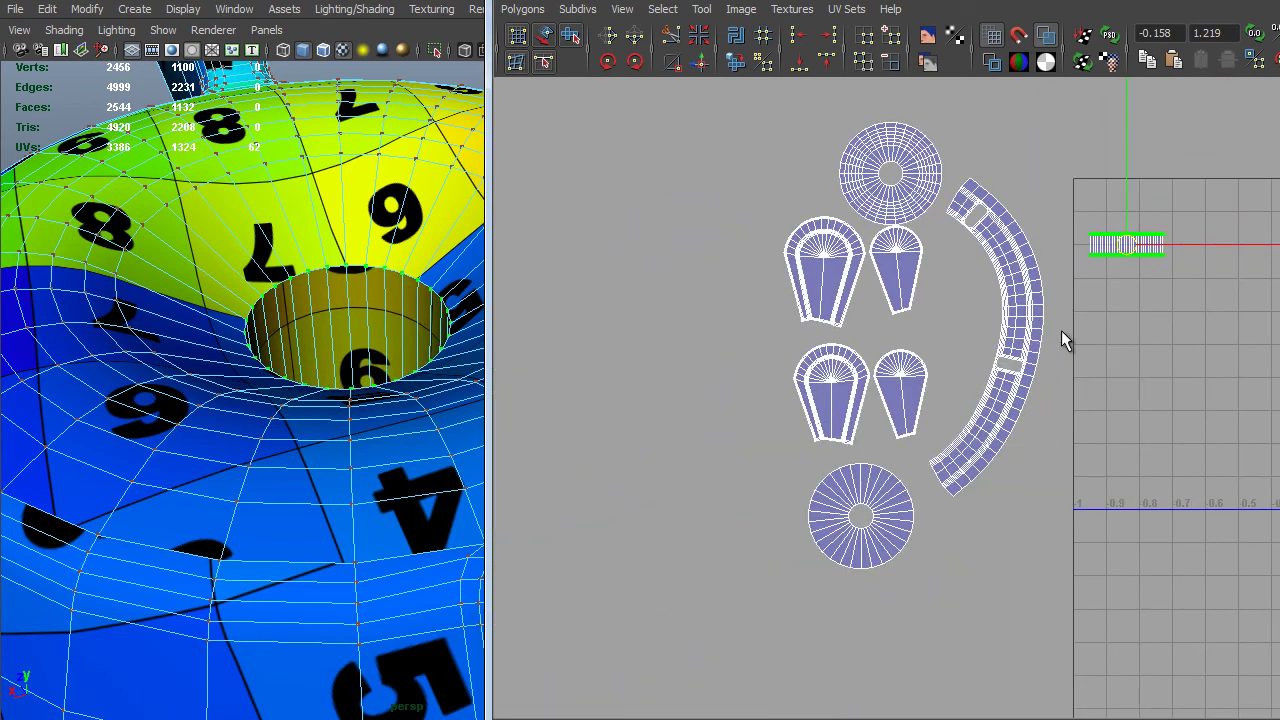
Move the long curved band shell into the UV grid and rotate it to lie horizontally with both ends pointing up.
drag(1035, 341, 1030, 347)
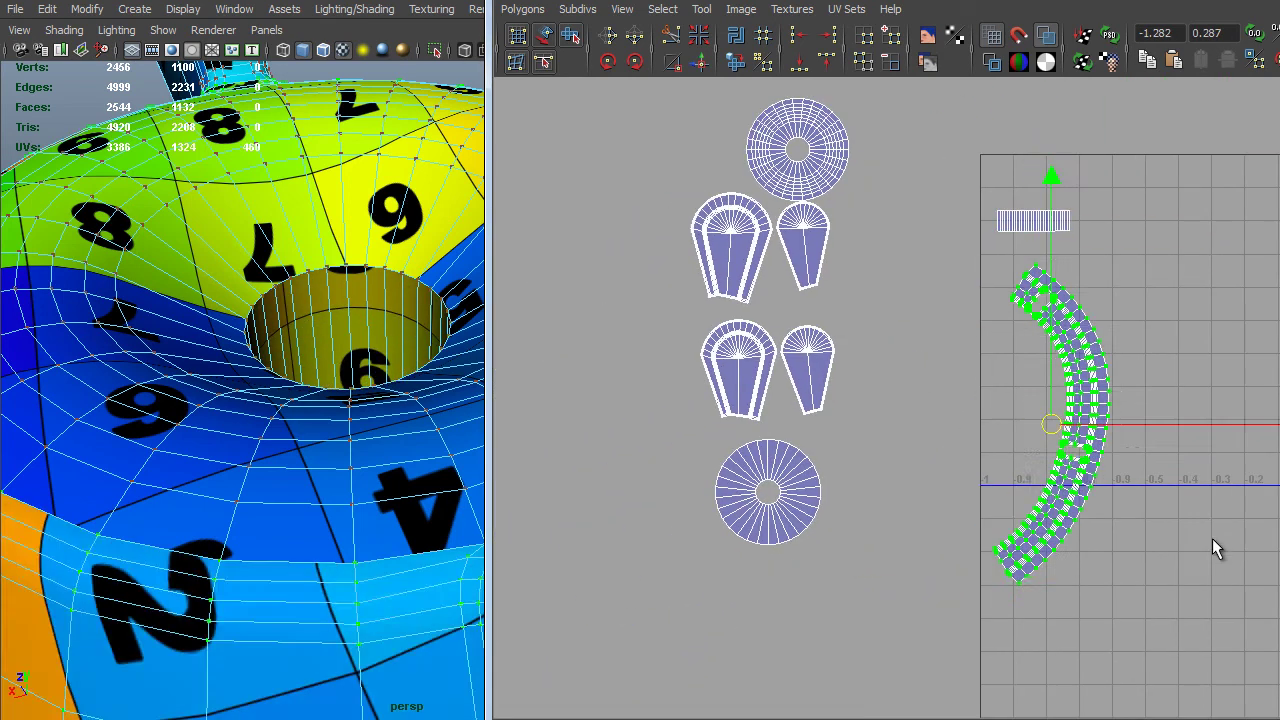
middle_drag(1212, 538, 1235, 566)
alt+middle_drag(1108, 478, 882, 446)
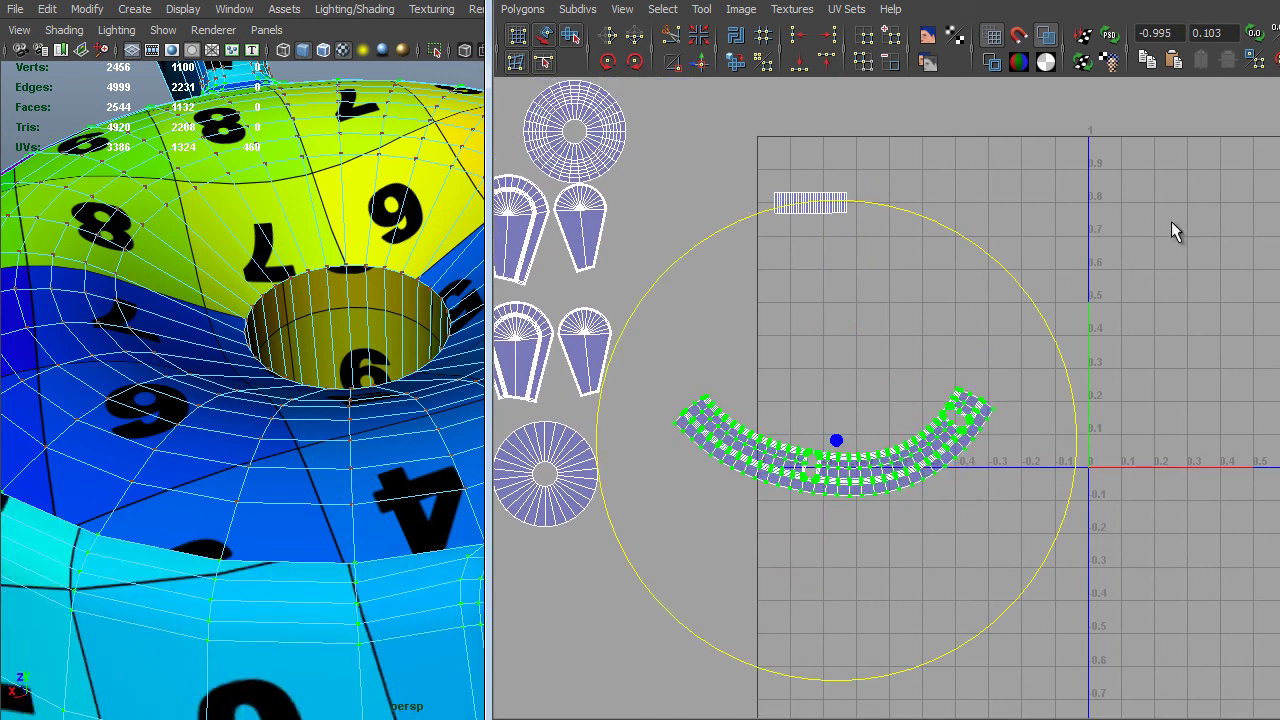
mouse_move(1171, 221)
middle_down()
mouse_move(1161, 198)
mouse_move(1168, 213)
middle_up()
alt+middle_drag(1085, 216, 1168, 201)
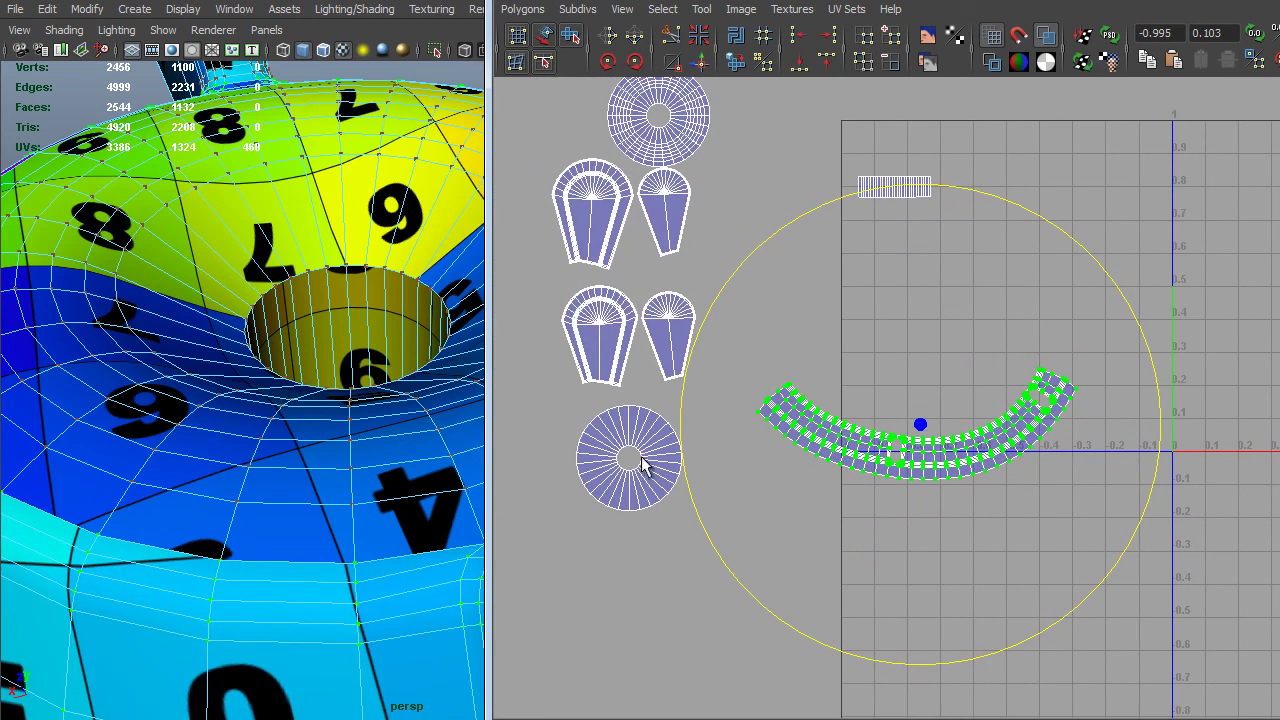
Select the plain disc shell and place it inside the curve of the band shell.
right_drag(689, 435, 785, 434)
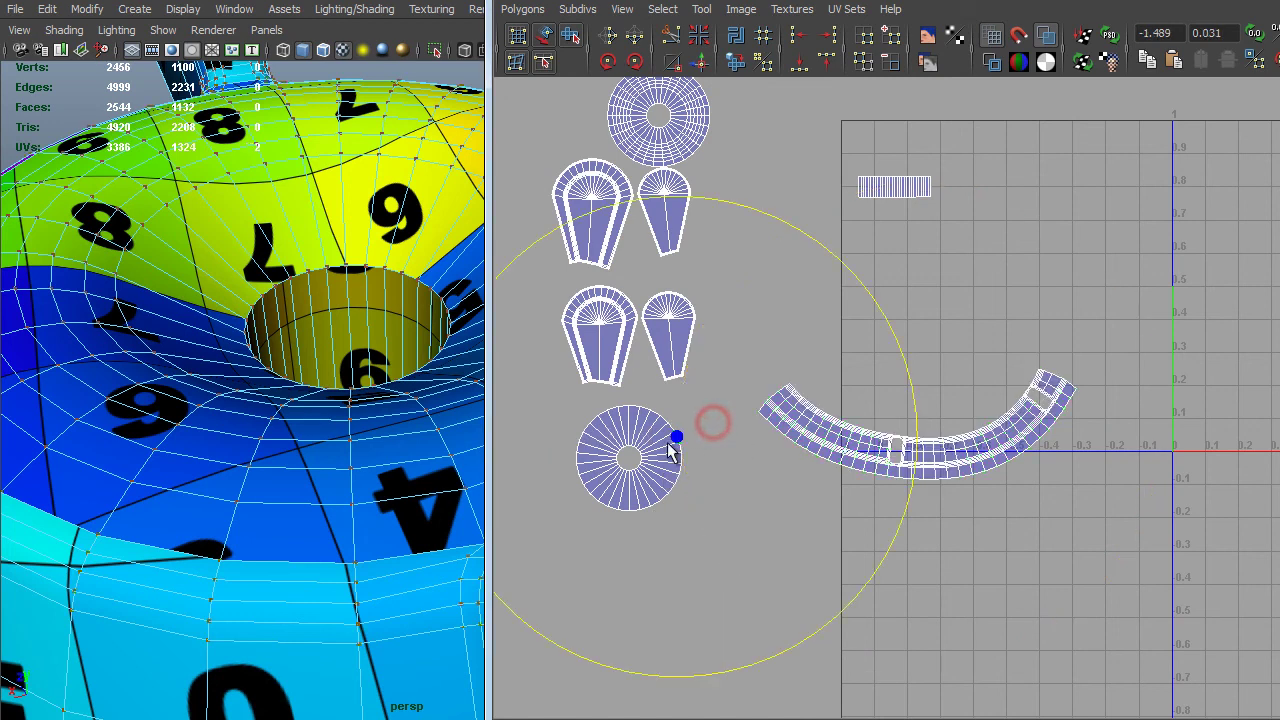
right_drag(669, 443, 762, 619)
key(w)
middle_drag(874, 553, 1092, 460)
Move the disc shell with concentric rings into the band's curve, beside the plain disc.
alt+middle_drag(789, 155, 831, 243)
right_drag(729, 178, 800, 158)
drag(823, 131, 640, 260)
alt+middle_drag(1054, 510, 1279, 717)
scroll(857, 367, up, 6)
alt+middle_drag(898, 430, 752, 375)
alt+middle_drag(871, 432, 801, 411)
middle_drag(1002, 527, 1032, 501)
alt+middle_drag(797, 374, 932, 380)
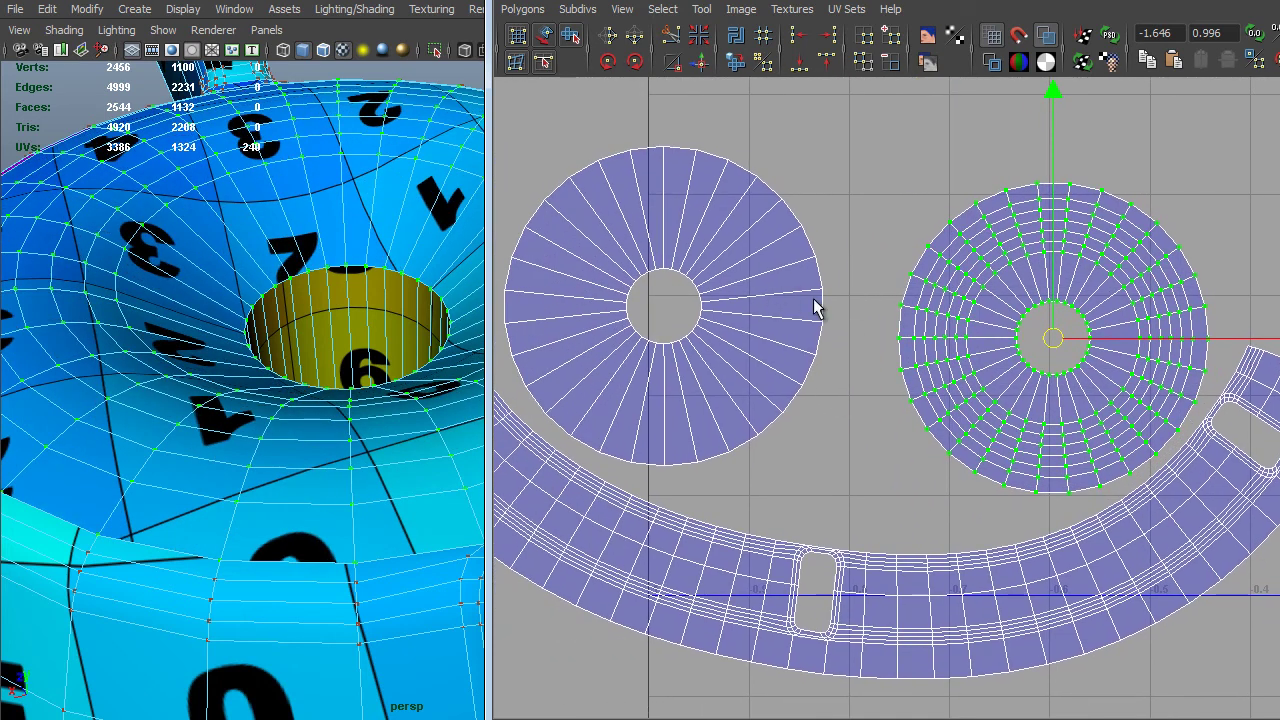
Rotate the inner-hole strip upright and place it between the two disc shells.
alt+middle_drag(768, 258, 874, 438)
scroll(874, 438, down, 3)
drag(1040, 98, 844, 191)
click(638, 58)
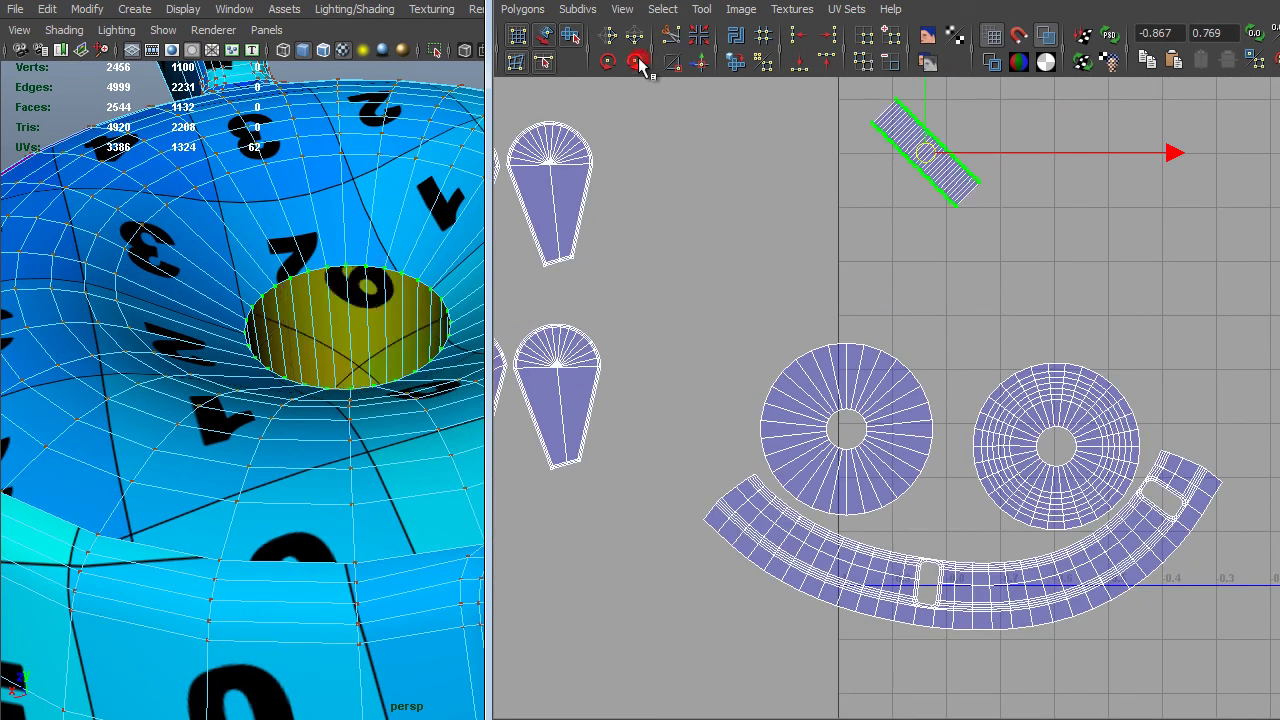
click(634, 61)
alt+middle_drag(932, 279, 894, 254)
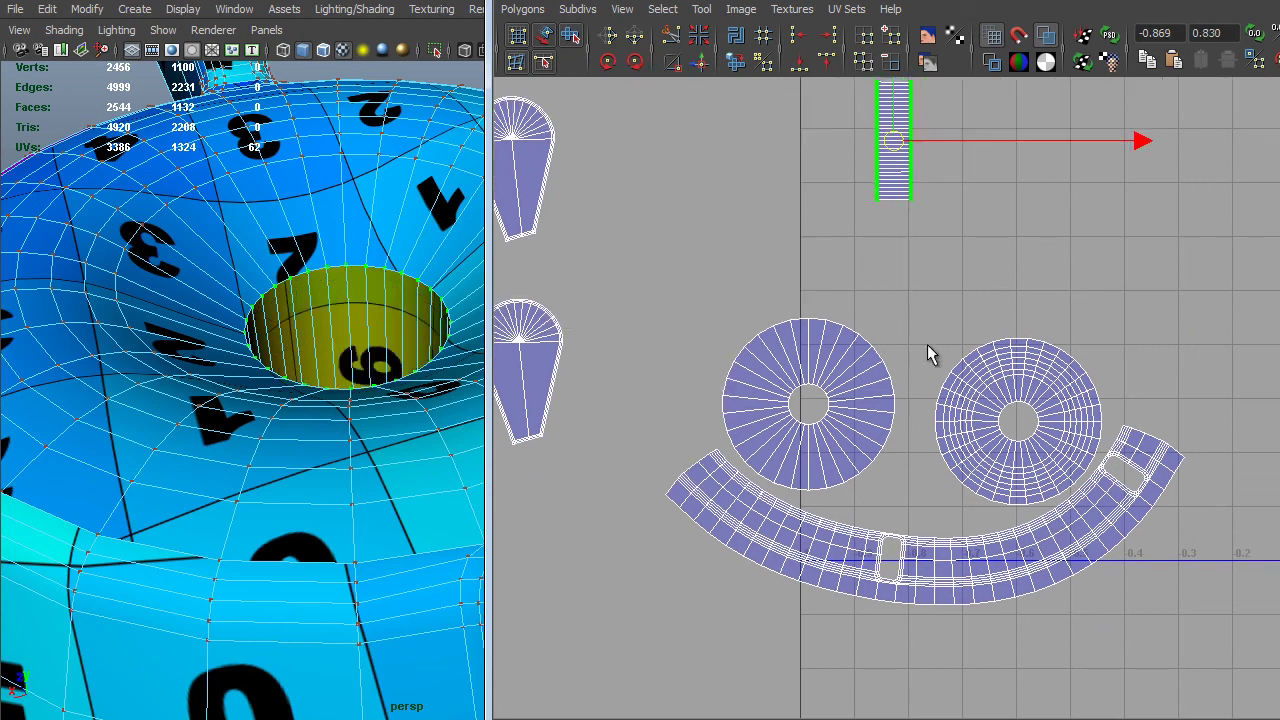
middle_drag(927, 344, 931, 639)
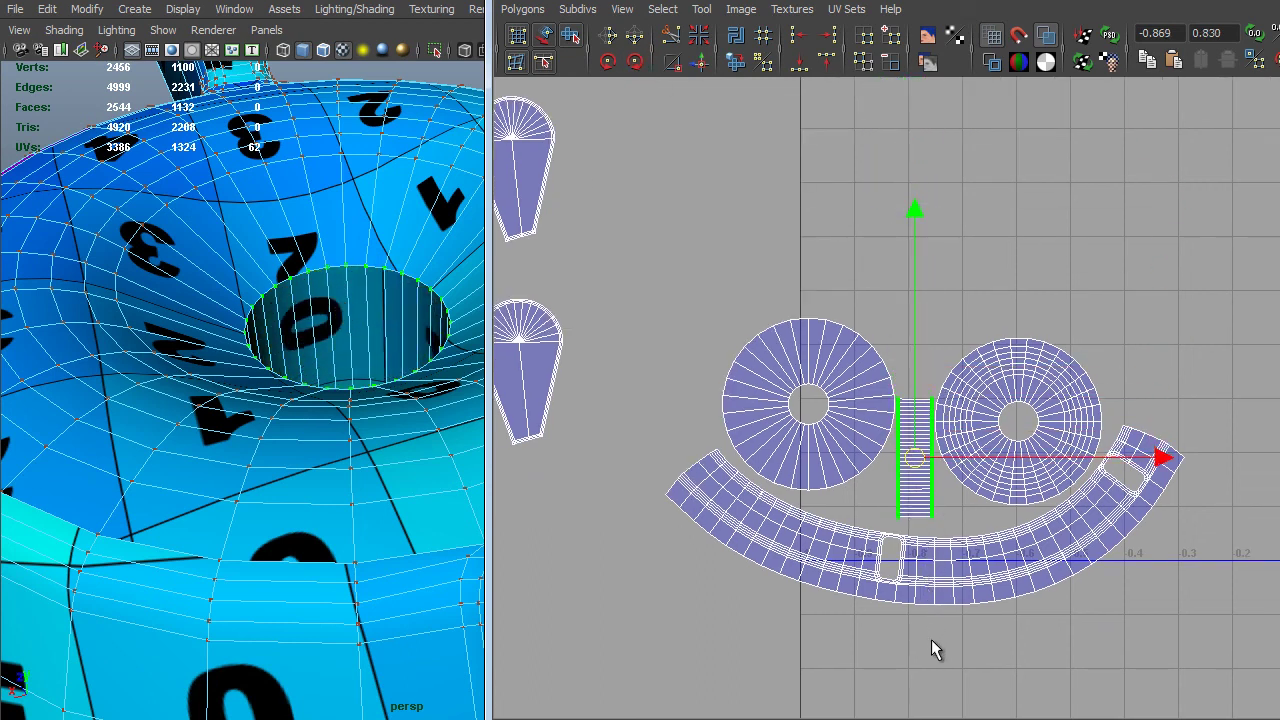
Rotate the inner-hole strip nearly flat and fit it into the gap between the discs and the curved band.
scroll(931, 639, up, 2)
click(643, 62)
click(643, 62)
middle_drag(869, 278, 863, 352)
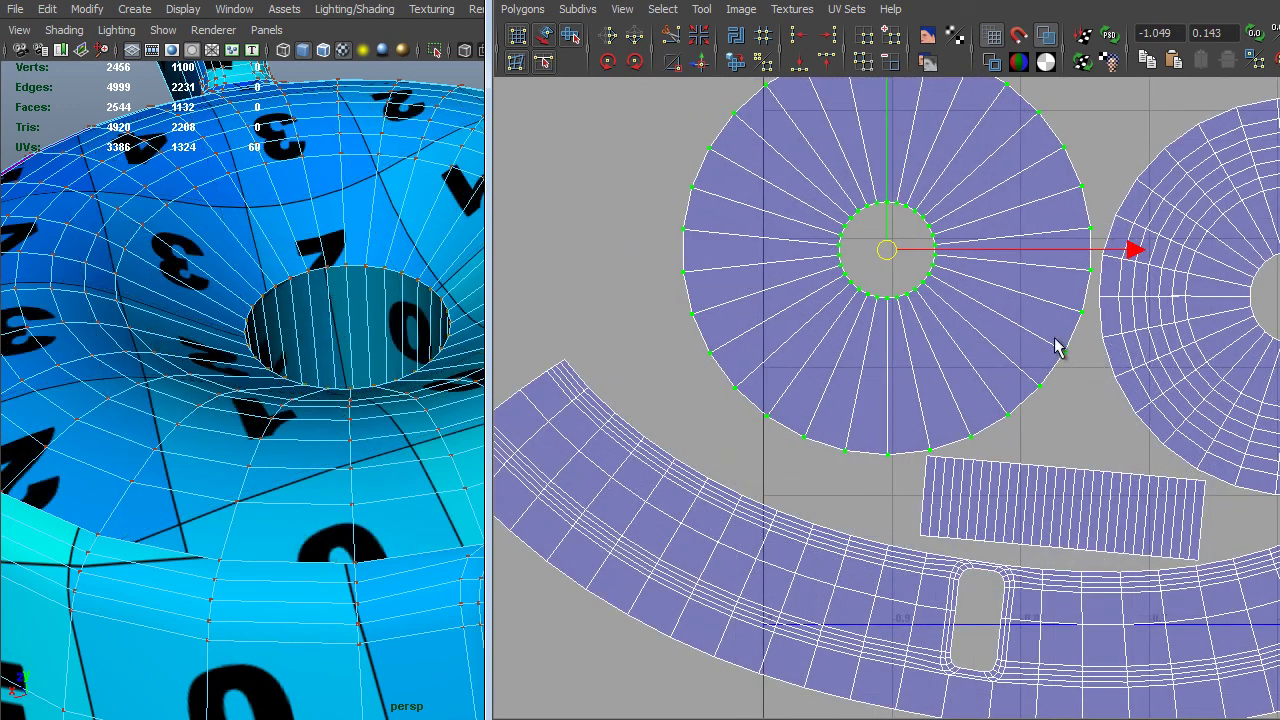
Rotate and move the four teardrop-shaped shells so they sit side by side in a compact fan.
scroll(1057, 349, down, 2)
alt+middle_drag(843, 250, 943, 291)
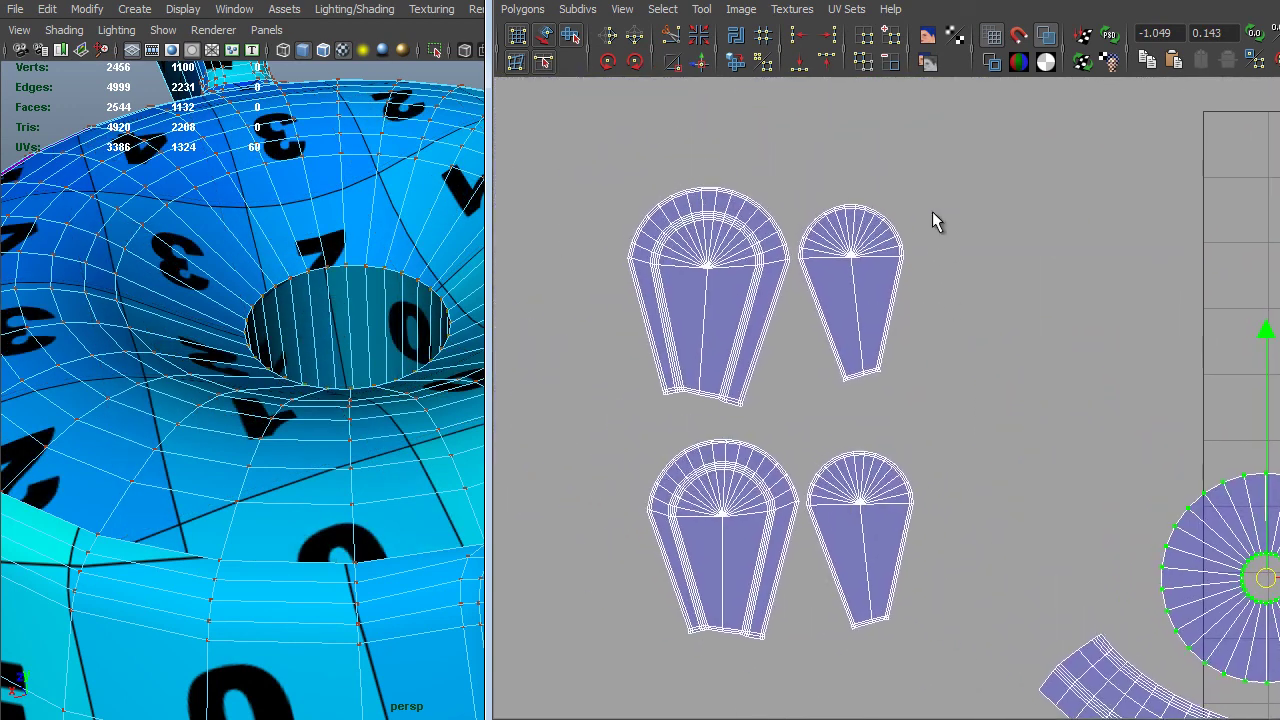
drag(969, 170, 491, 415)
alt+middle_drag(560, 410, 615, 400)
drag(992, 151, 826, 367)
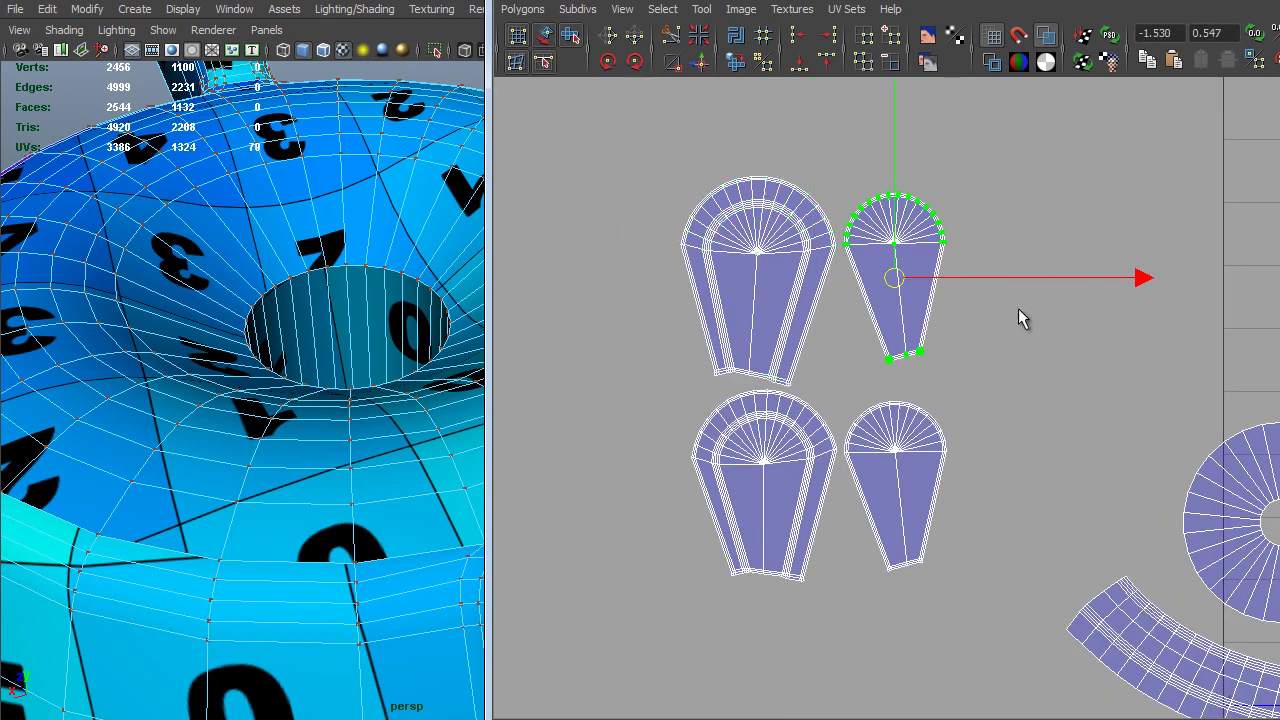
key(e)
drag(1100, 210, 1187, 435)
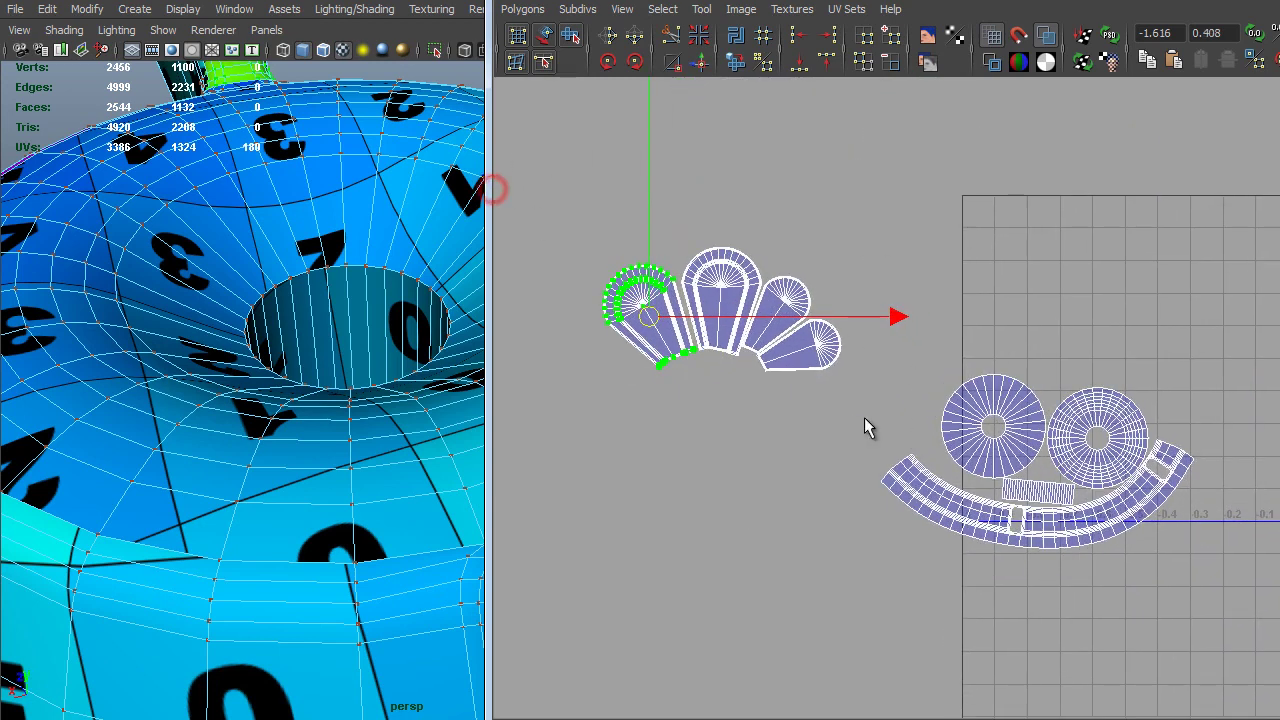
Move the fan of teardrop shells above the two discs and rotate it to fit closely around them.
drag(568, 192, 874, 434)
alt+middle_drag(874, 434, 740, 430)
middle_drag(740, 430, 1248, 427)
key(e)
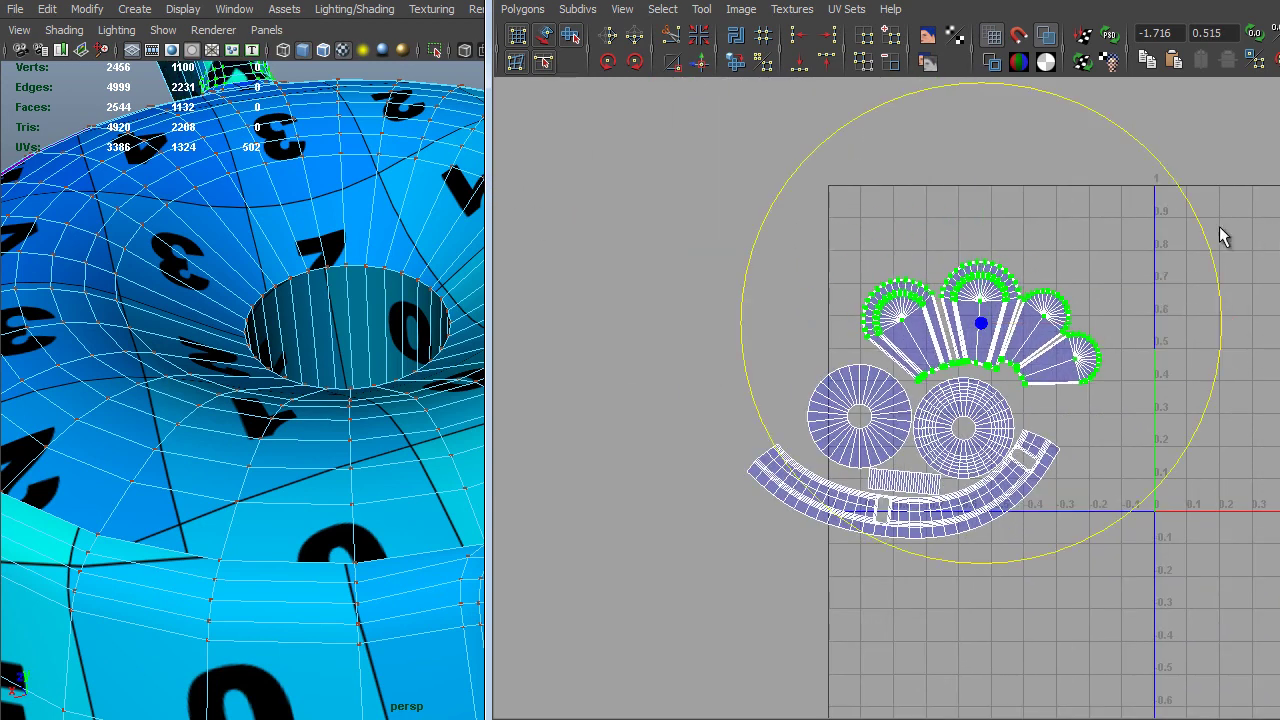
drag(1223, 234, 1089, 206)
alt+right_drag(1089, 206, 1110, 410)
key(w)
alt+middle_drag(1110, 410, 1054, 453)
Select all UVs of the packed part and add the textured drum and frame meshes to the selection for comparison.
mouse_move(1078, 385)
alt+right_down()
mouse_move(1248, 434)
mouse_move(1093, 395)
alt+right_up()
alt+right_drag(1180, 248, 677, 357)
drag(1079, 278, 650, 530)
scroll(791, 466, down, 2)
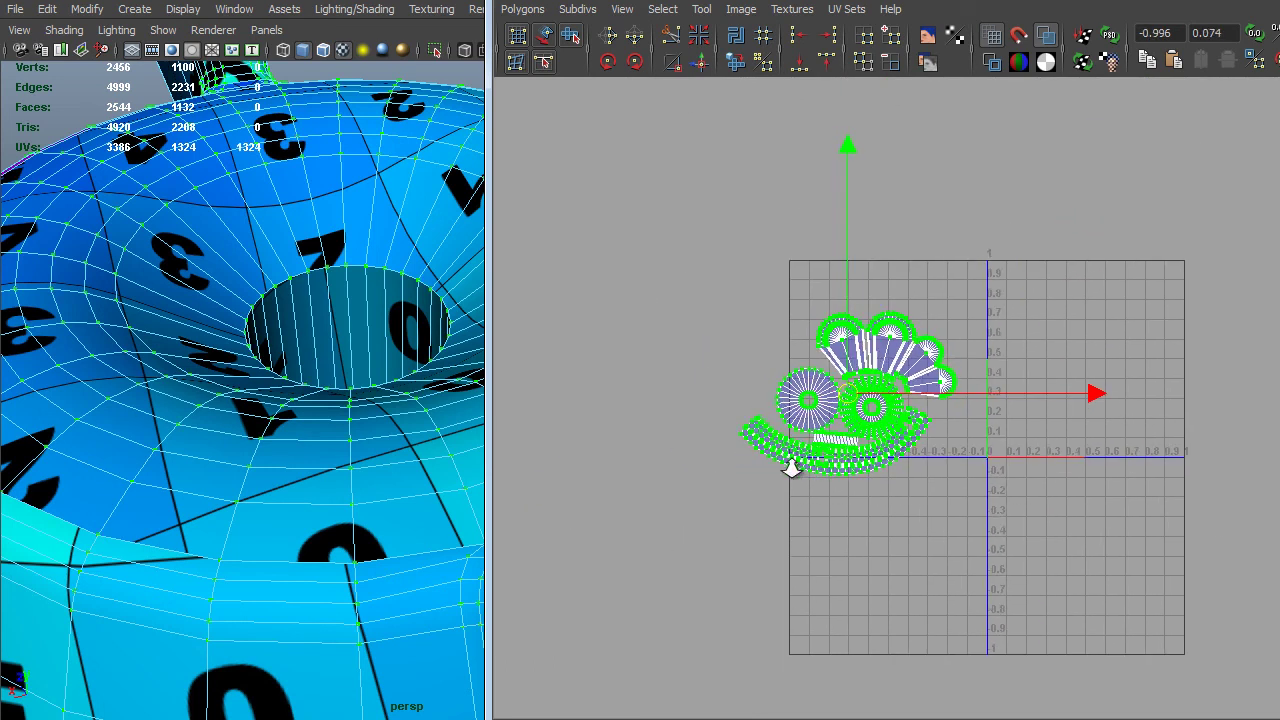
alt+right_drag(388, 438, 120, 400)
alt+drag(130, 402, 305, 392)
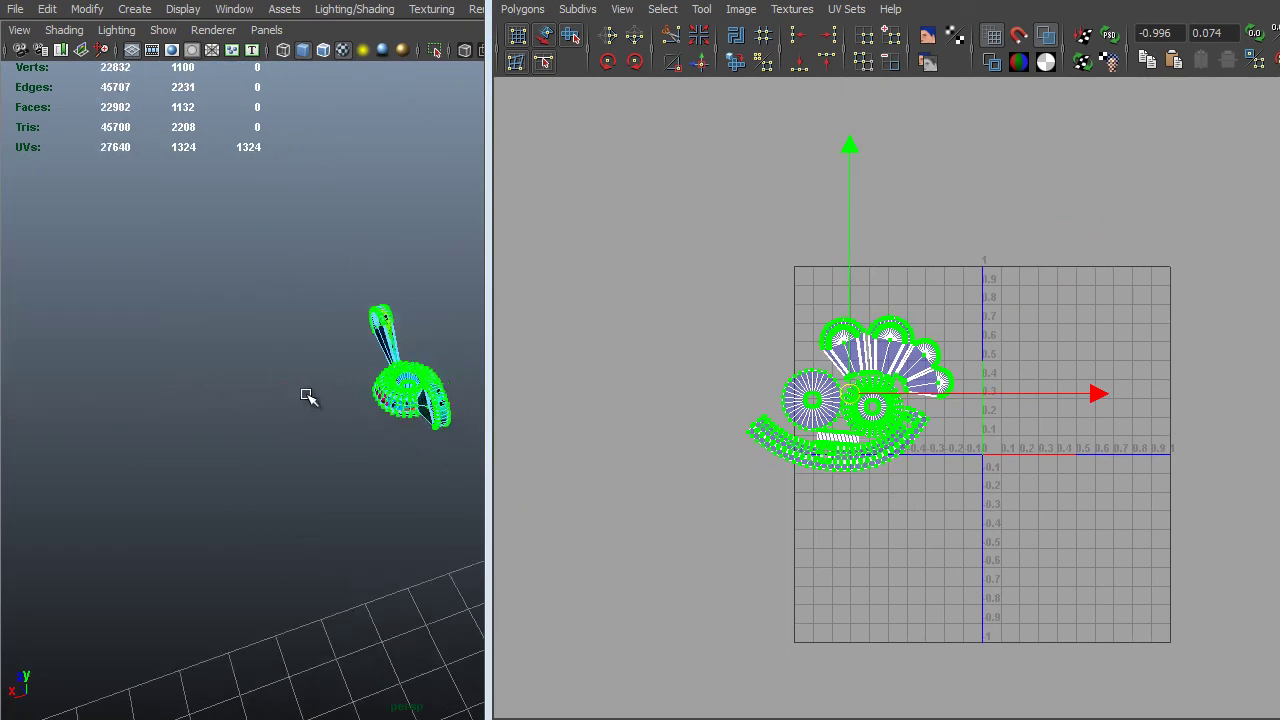
alt+middle_drag(430, 378, 68, 318)
mouse_move(278, 340)
alt+mouse_down()
mouse_move(320, 323)
mouse_move(381, 444)
alt+mouse_up()
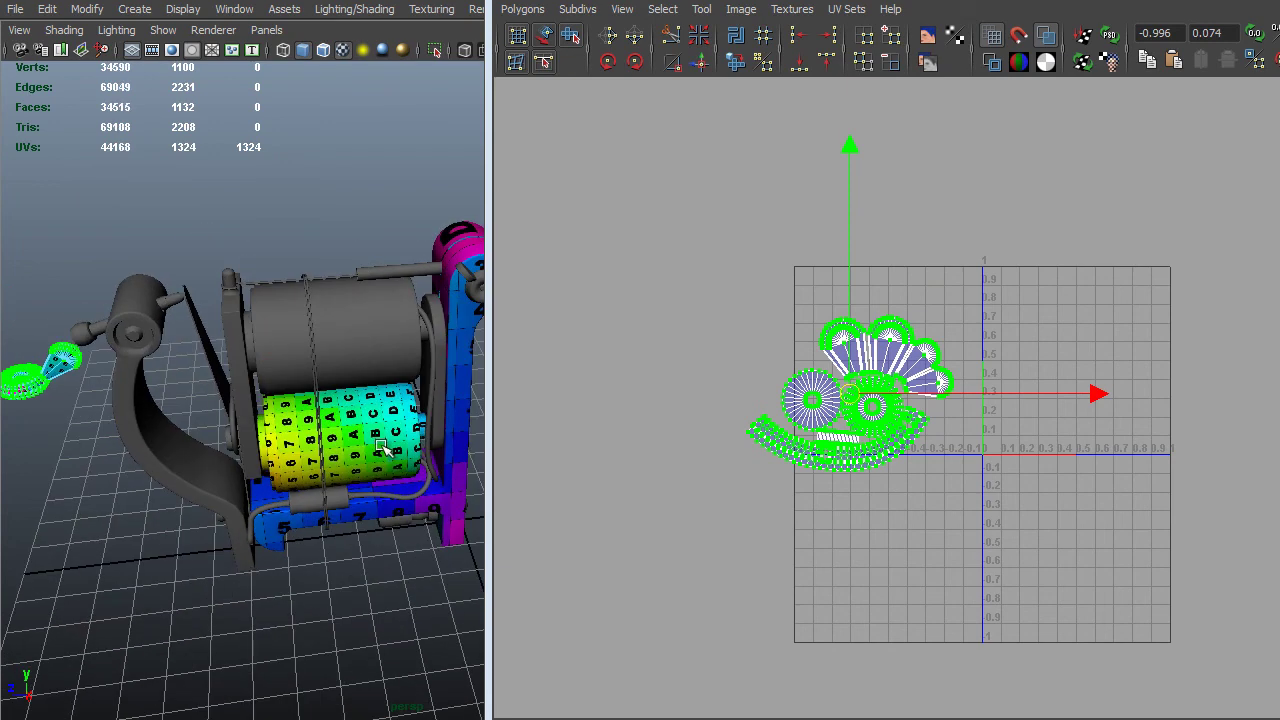
shift+click(375, 450)
shift+click(378, 500)
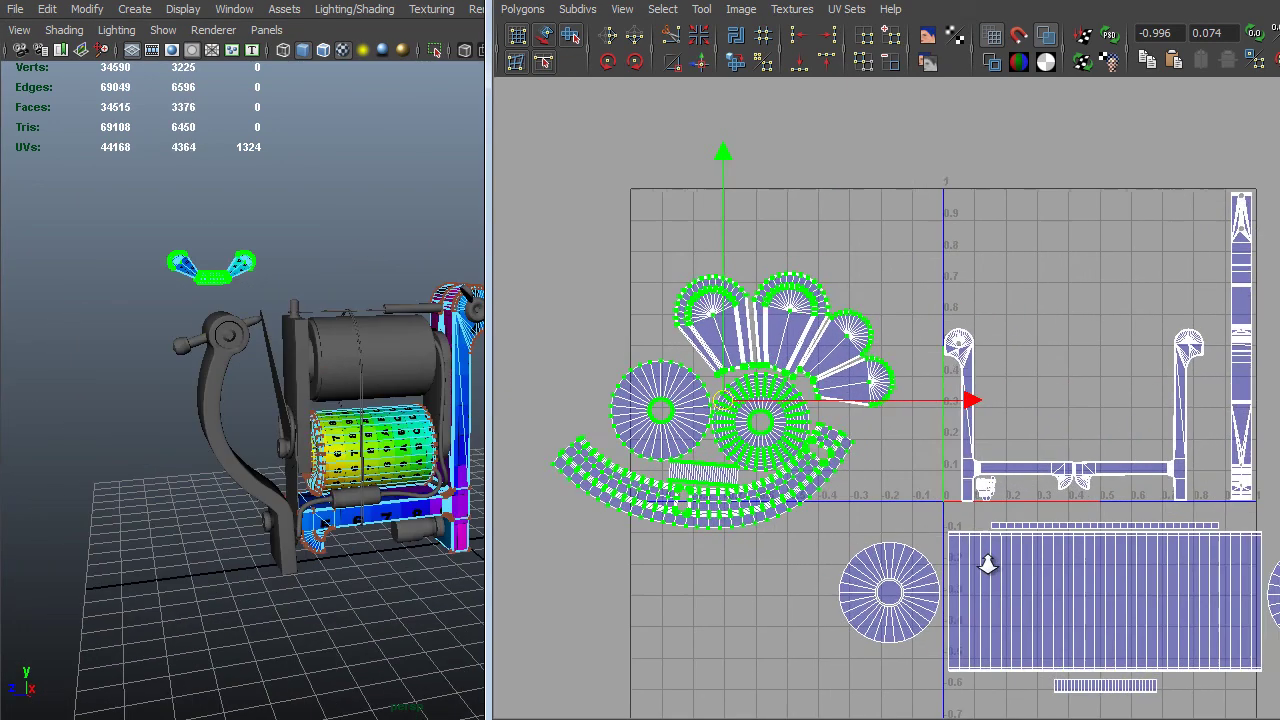
Scale the packed shell group down to suit the frame and drum shells and move it outside the frame's UV square.
scroll(987, 565, up, 1)
key(r)
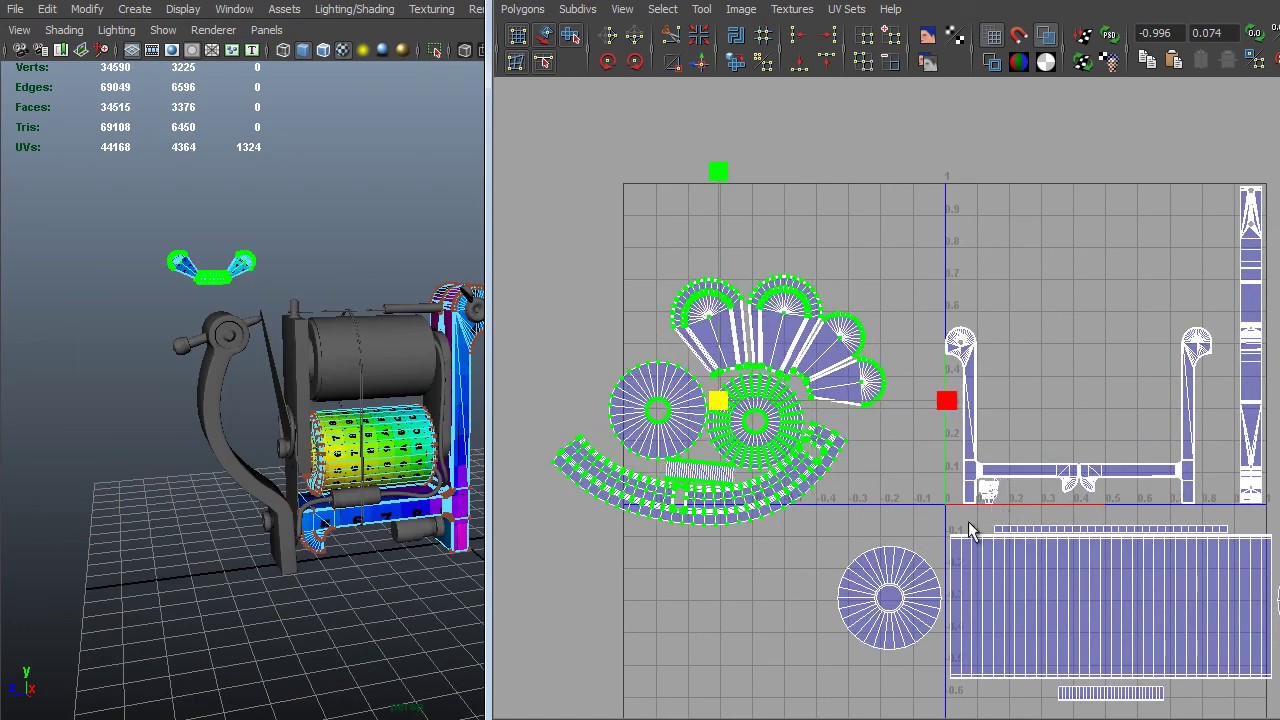
middle_drag(888, 526, 727, 465)
alt+right_drag(727, 465, 890, 505)
mouse_move(890, 483)
middle_down()
mouse_move(836, 490)
mouse_move(890, 490)
middle_up()
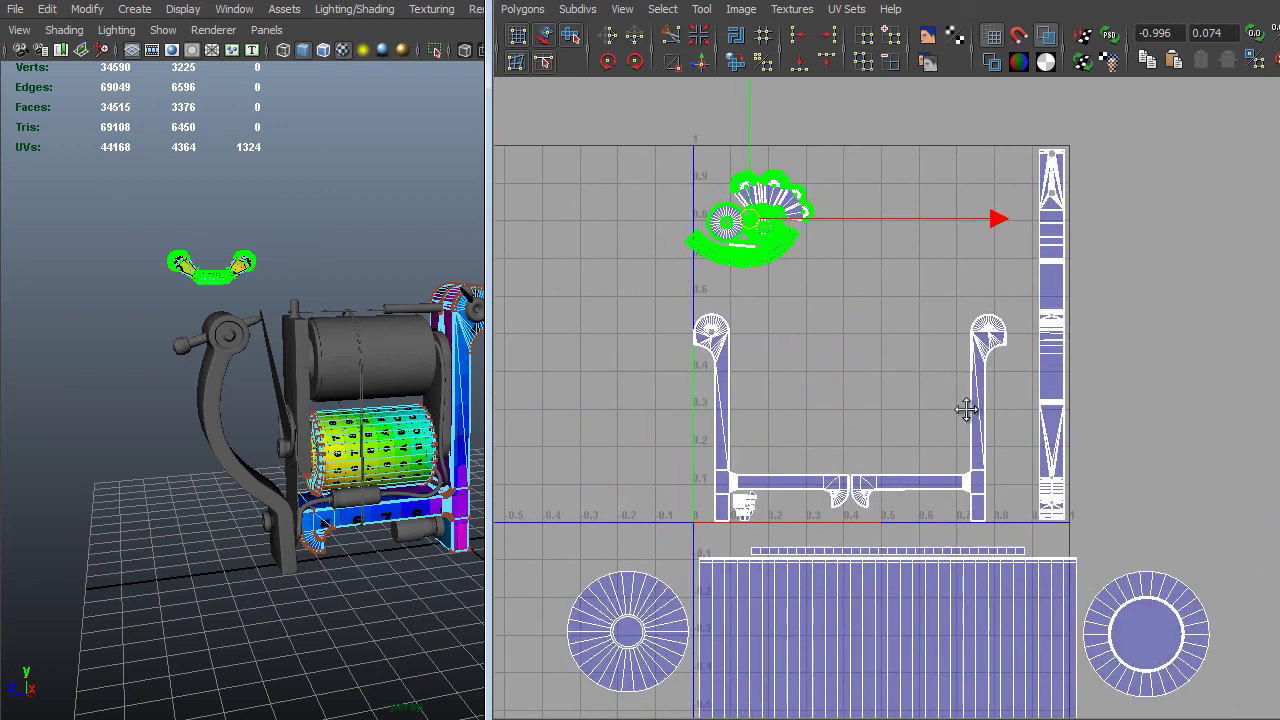
middle_drag(760, 402, 599, 418)
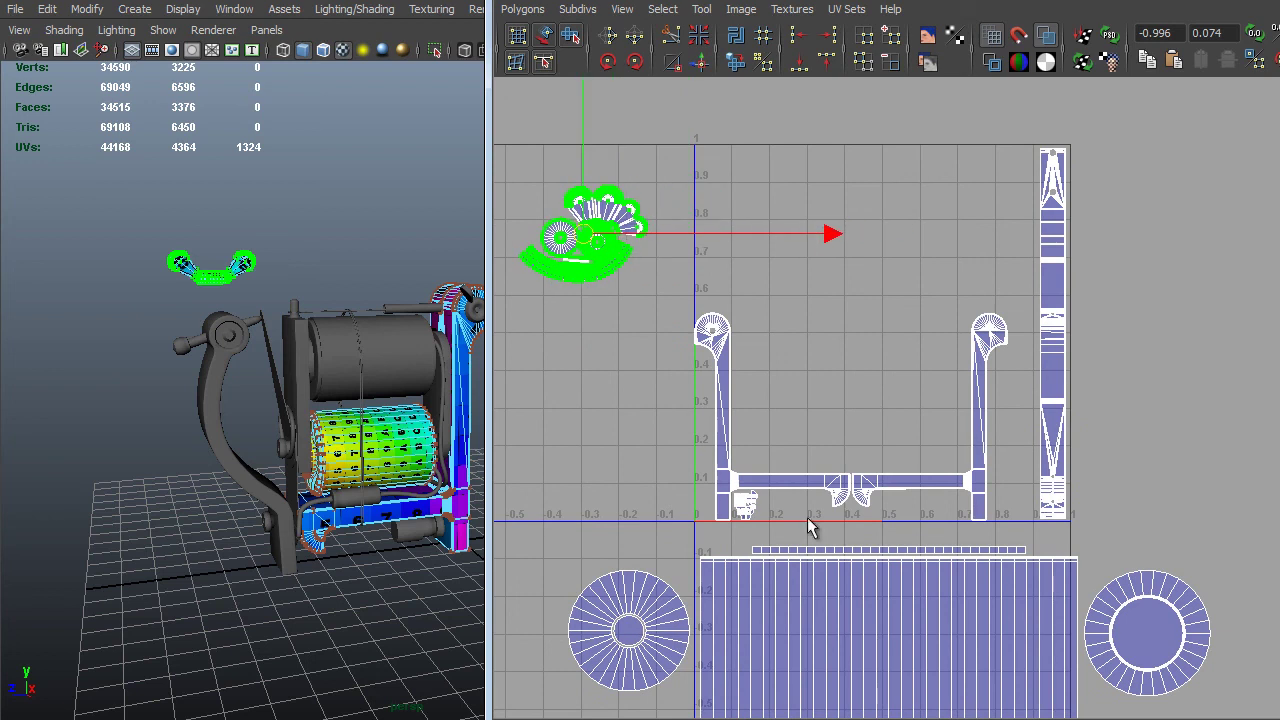
Select all UVs of the drum shells, including both end discs and strips, and scale the group down.
alt+right_drag(807, 517, 620, 270)
alt+middle_drag(620, 270, 641, 91)
alt+right_drag(780, 320, 1078, 322)
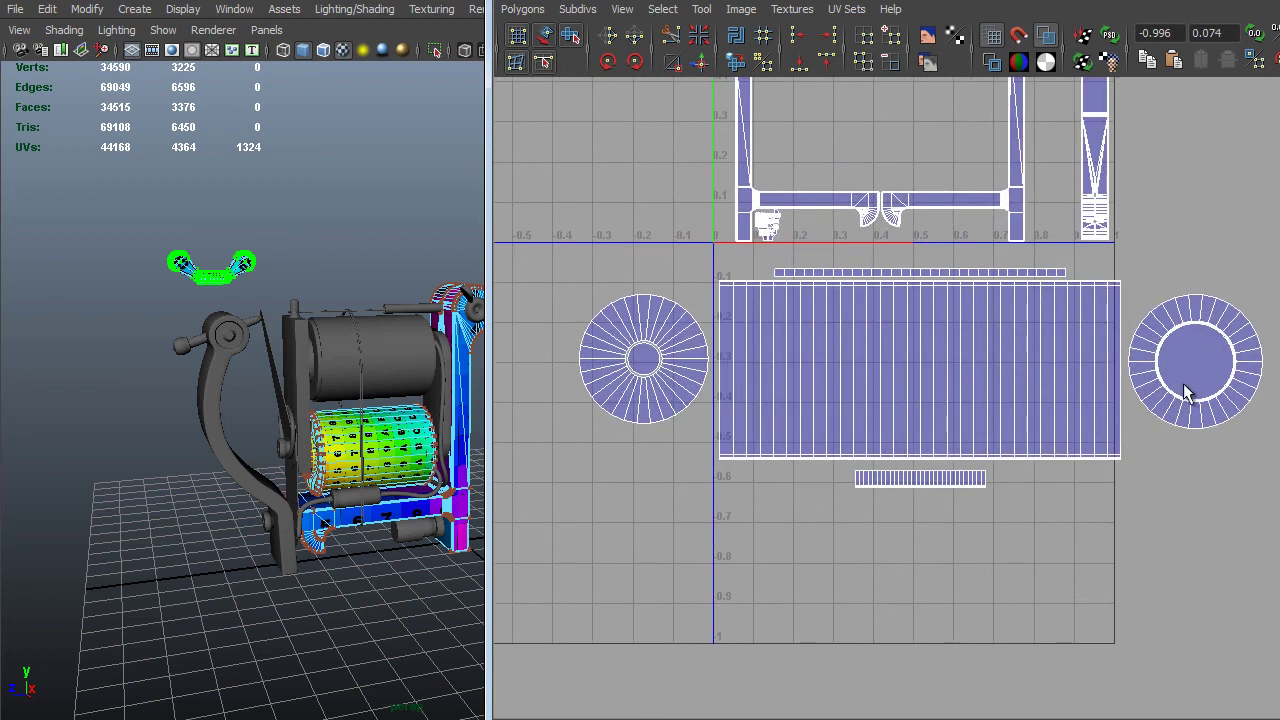
alt+middle_drag(1167, 420, 1115, 529)
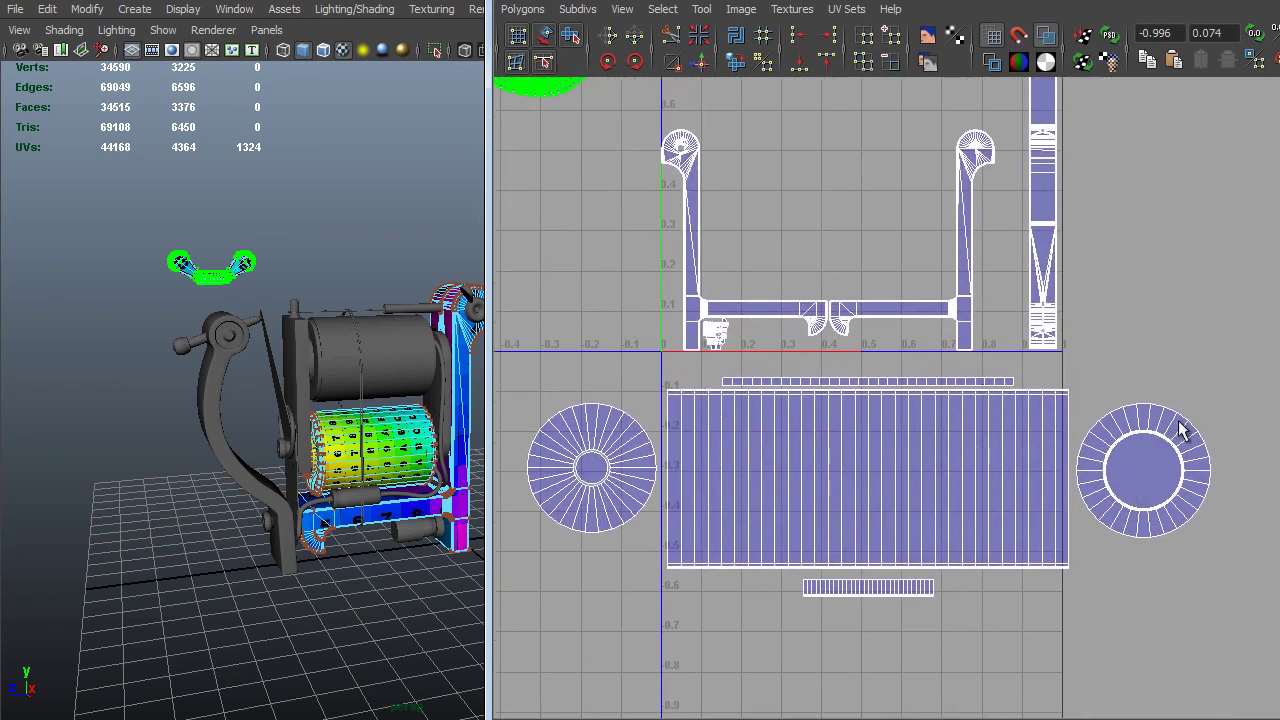
click(1160, 482)
alt+right_drag(1157, 486, 763, 465)
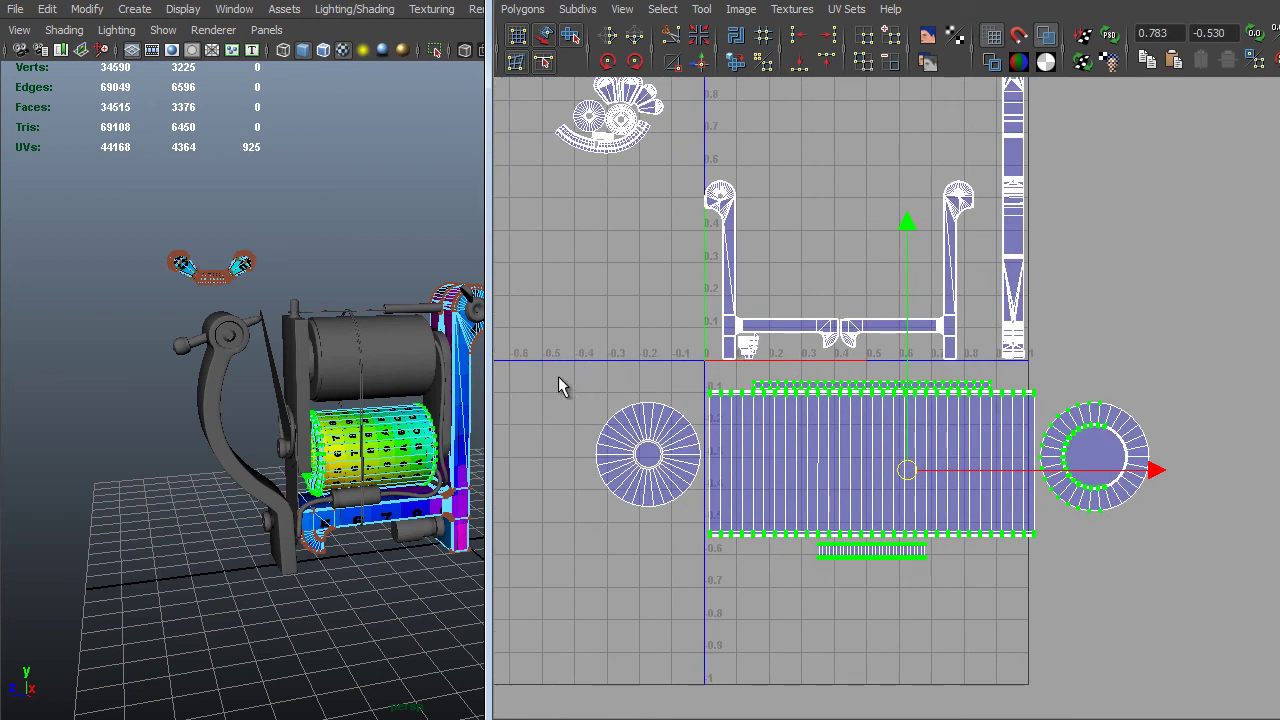
drag(560, 382, 1185, 594)
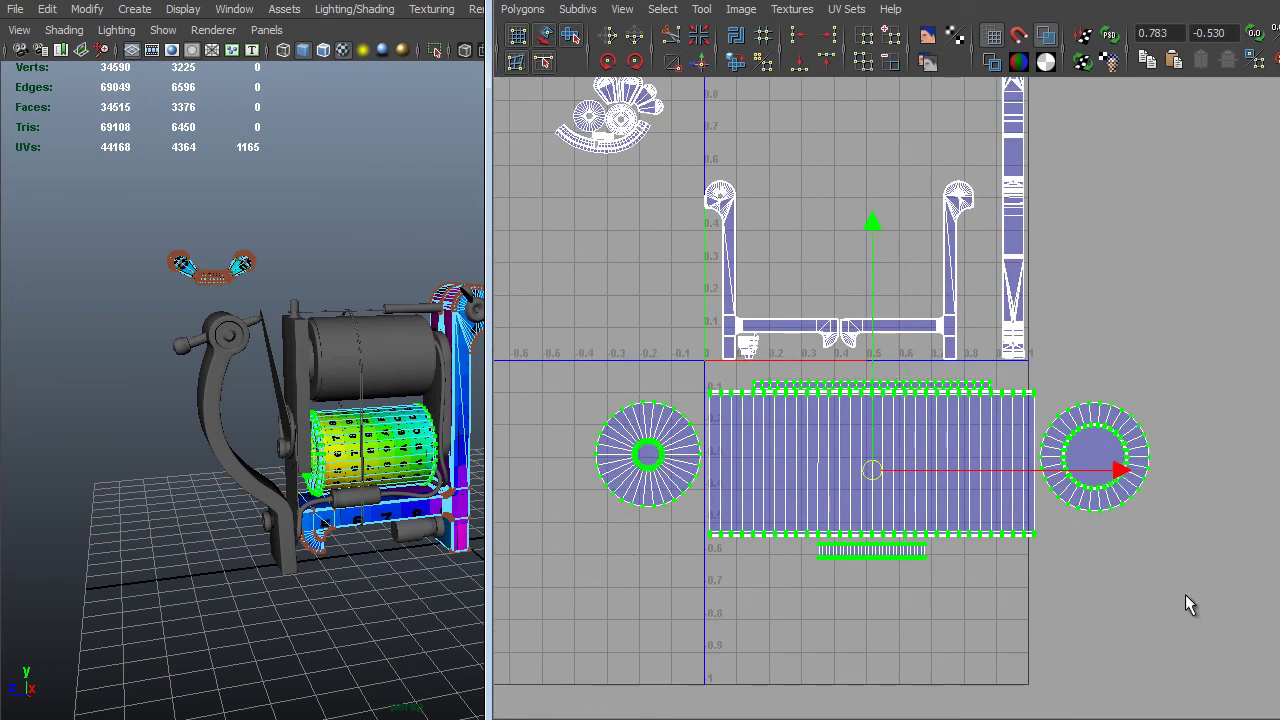
key(r)
middle_drag(1095, 646, 1022, 634)
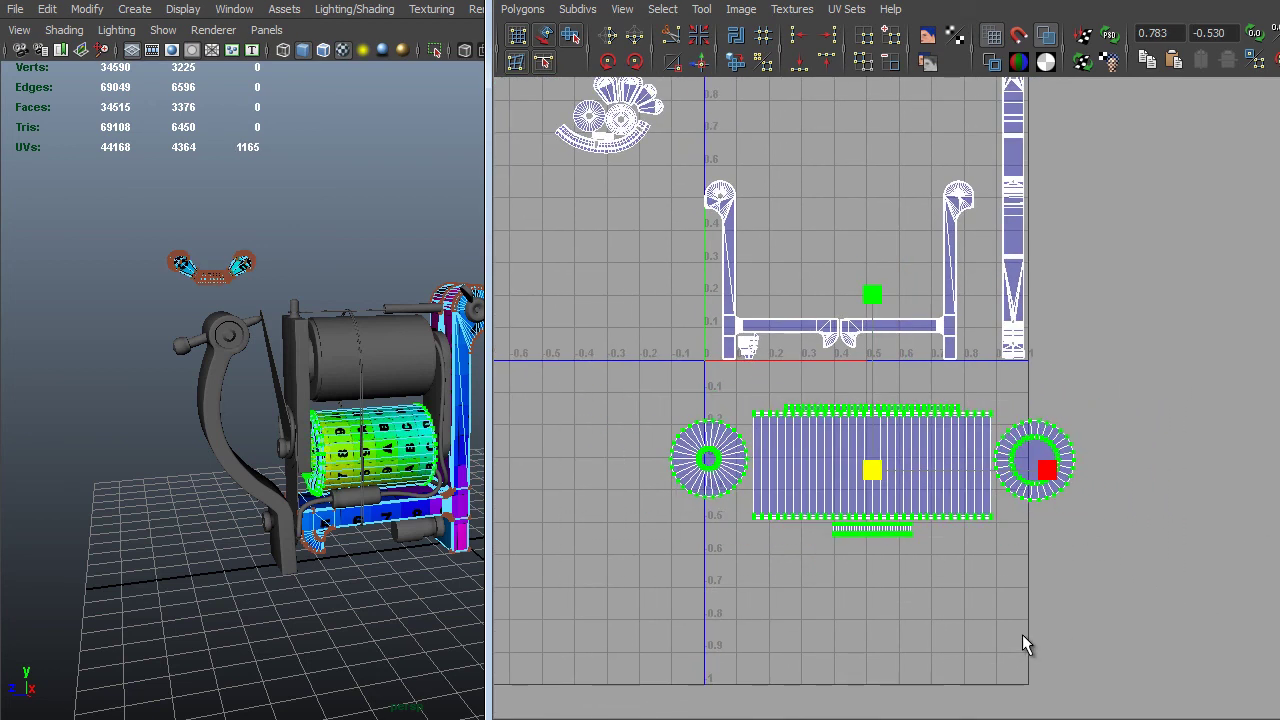
Shrink the drum shell group to fit between the frame's uprights and place it back below the UV square.
key(w)
middle_drag(961, 578, 934, 426)
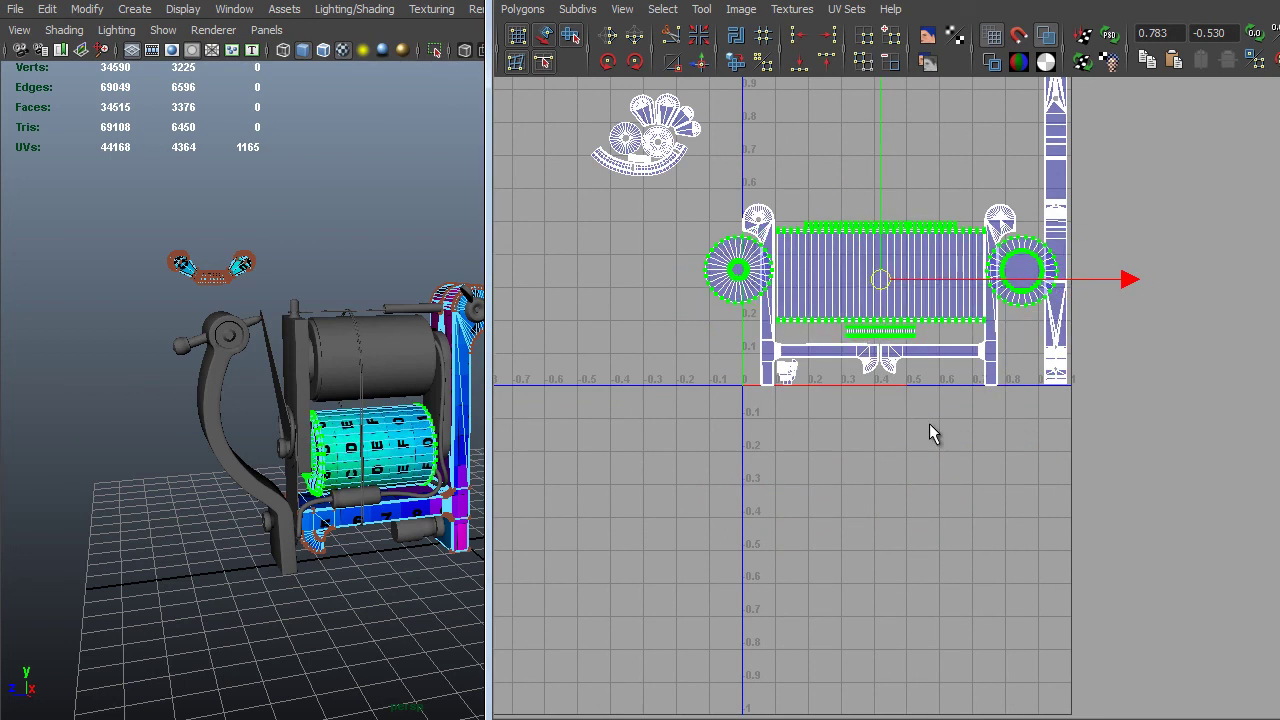
key(f)
middle_drag(986, 520, 976, 515)
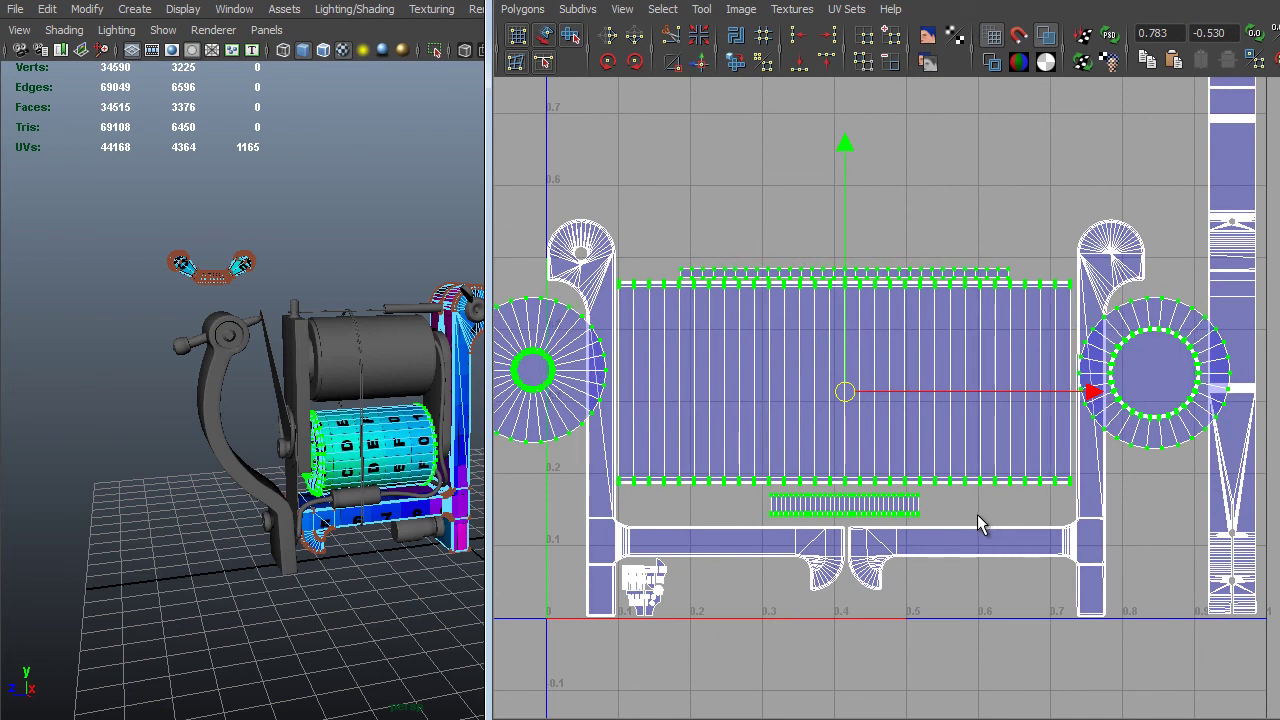
key([)
middle_drag(865, 577, 886, 719)
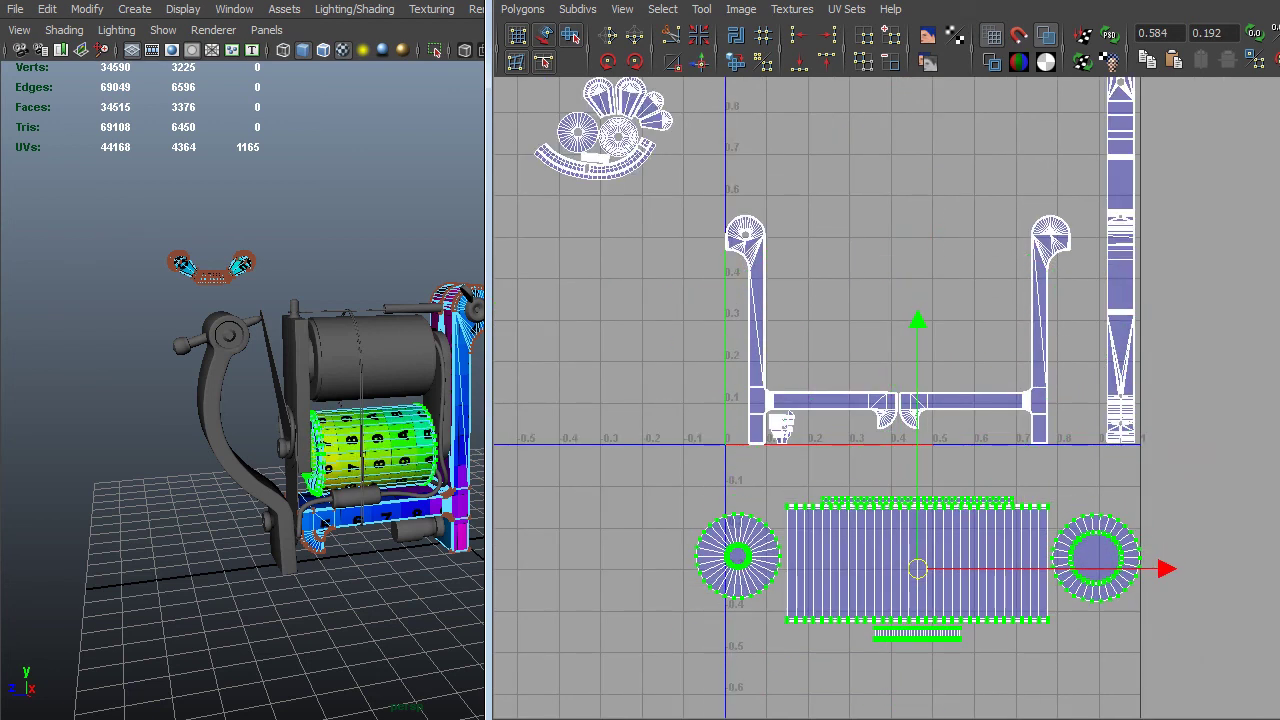
Select the drum's rectangular body and narrow strips without the end discs and move them between the frame's uprights.
key(f)
drag(642, 397, 1086, 679)
middle_drag(597, 538, 578, 274)
alt+middle_drag(758, 409, 760, 592)
middle_drag(811, 590, 803, 487)
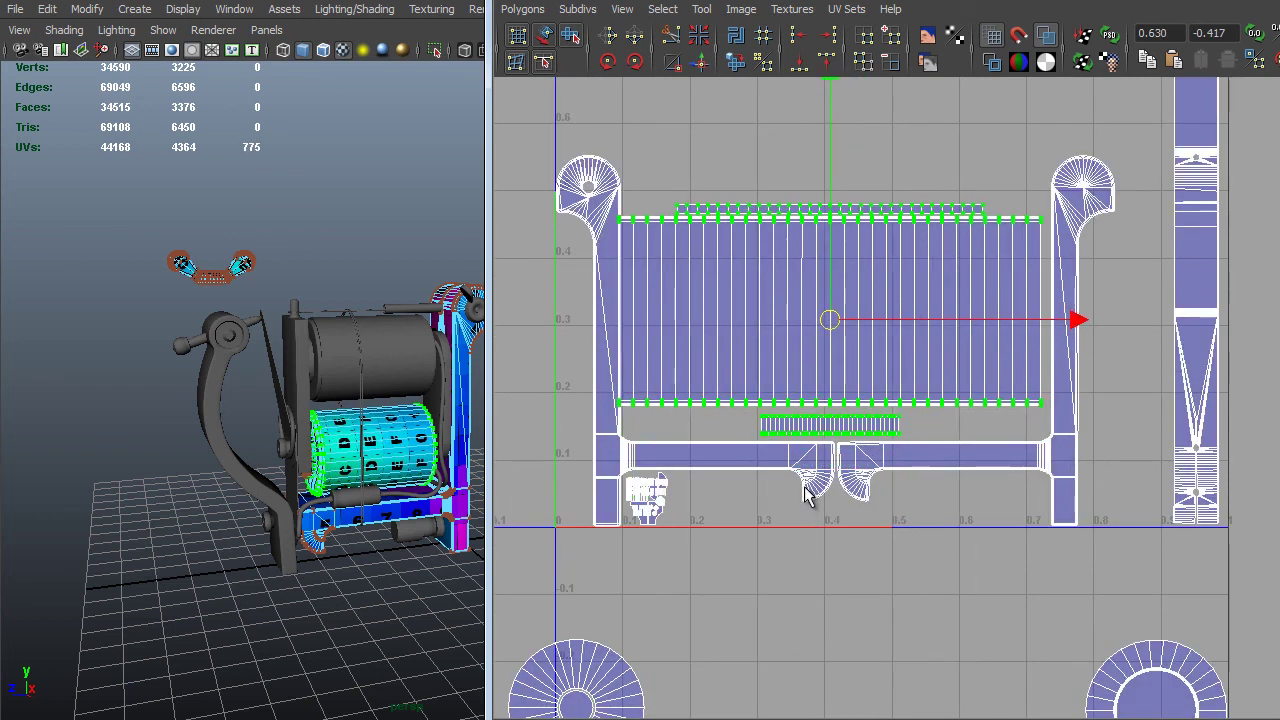
middle_drag(803, 487, 808, 487)
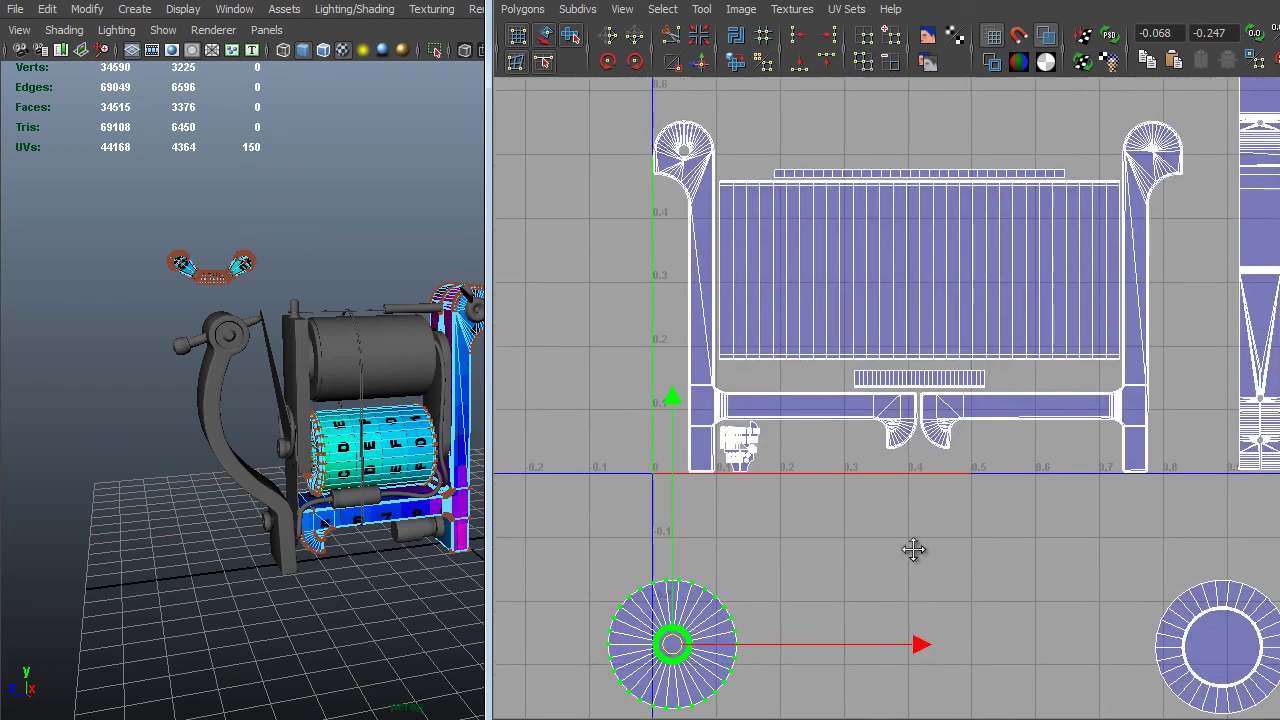
Move the drum's two end discs into the UV square, side by side above the drum body shell.
alt+middle_drag(914, 549, 922, 584)
alt+middle_drag(955, 377, 970, 475)
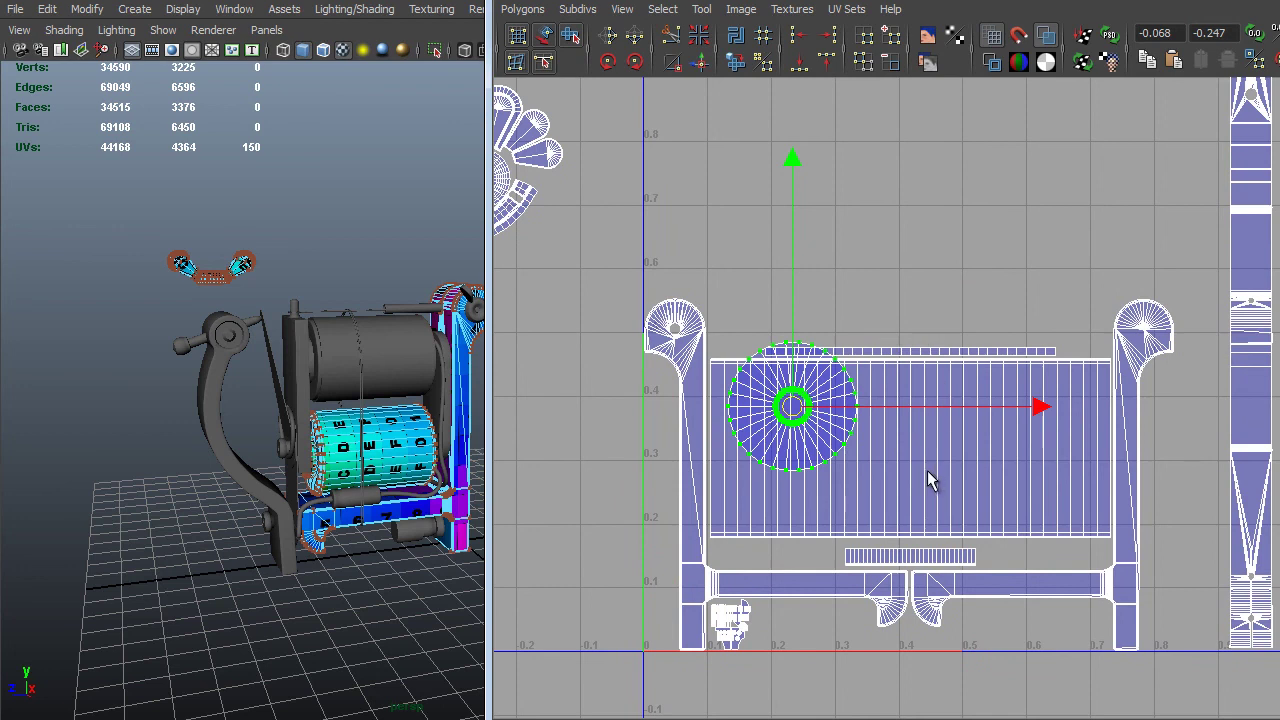
middle_drag(928, 471, 904, 338)
scroll(905, 345, down, 5)
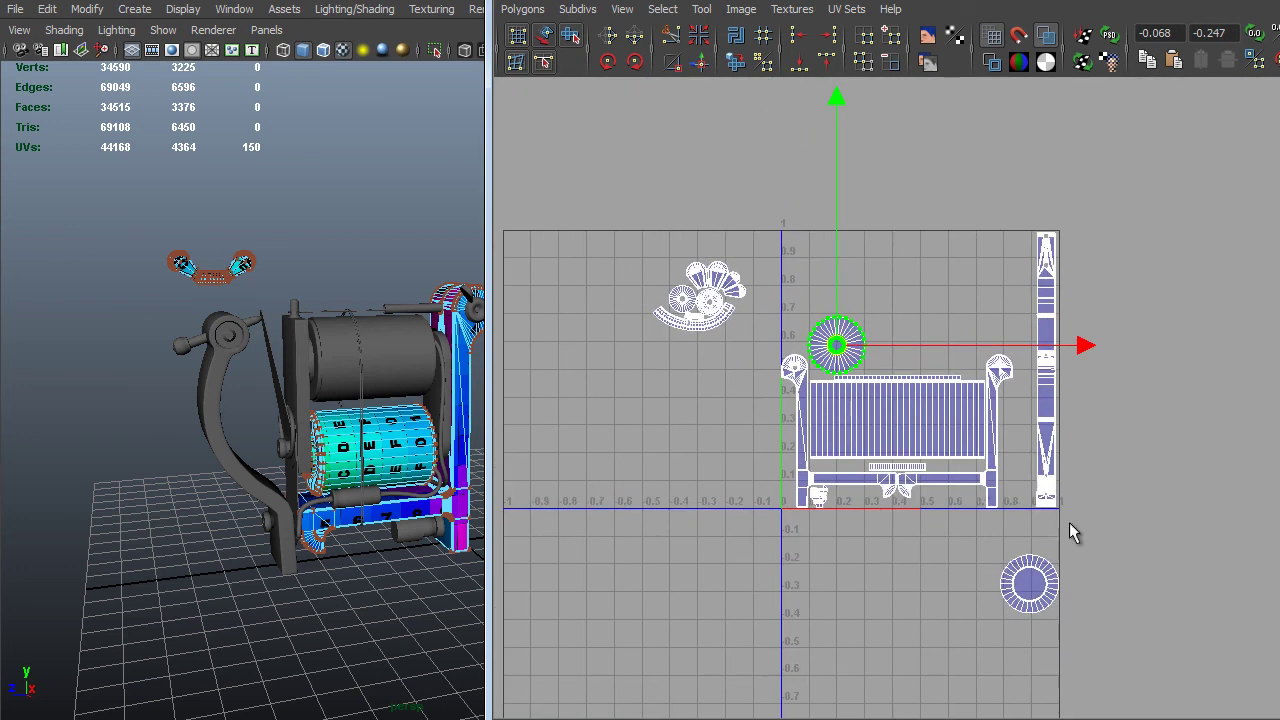
drag(972, 546, 1072, 630)
middle_drag(1072, 630, 1070, 588)
middle_drag(1070, 588, 964, 353)
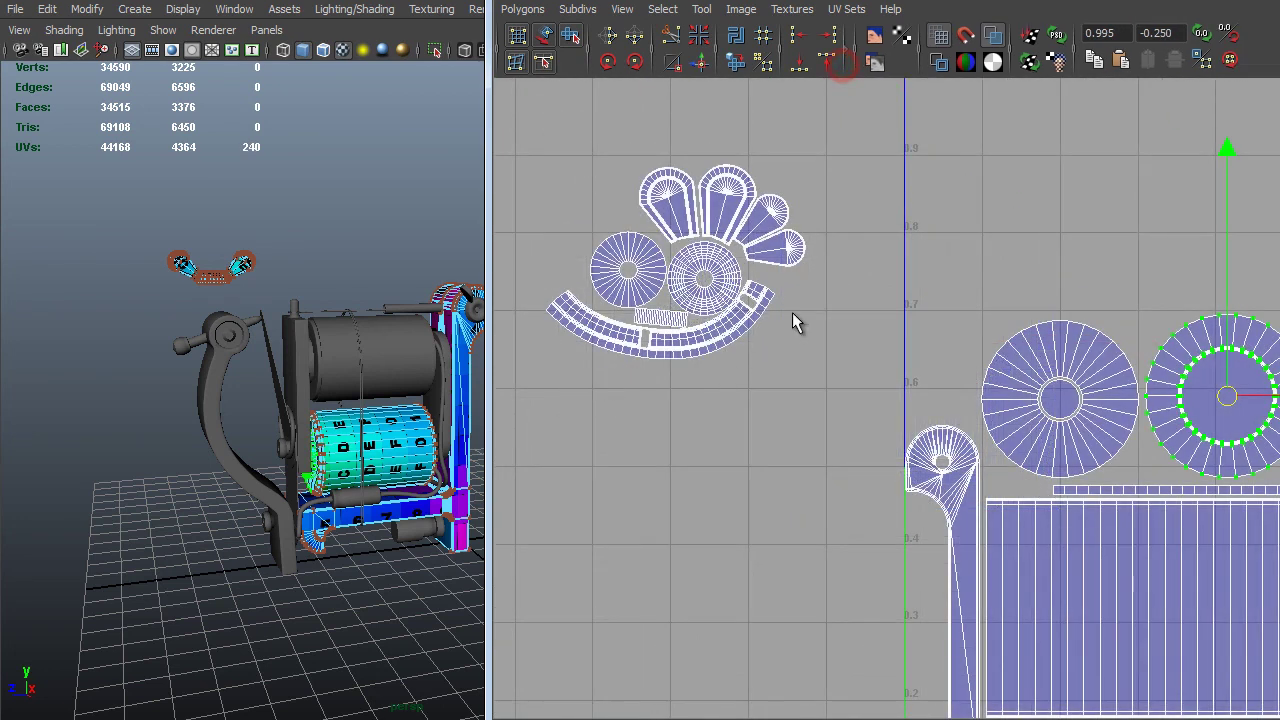
Select all of the wing nut's packed shells and scale the group down further.
scroll(700, 270, down, 3)
drag(889, 214, 643, 391)
scroll(700, 378, up, 3)
scroll(909, 330, up, 3)
alt+middle_drag(884, 306, 986, 363)
scroll(837, 409, up, 2)
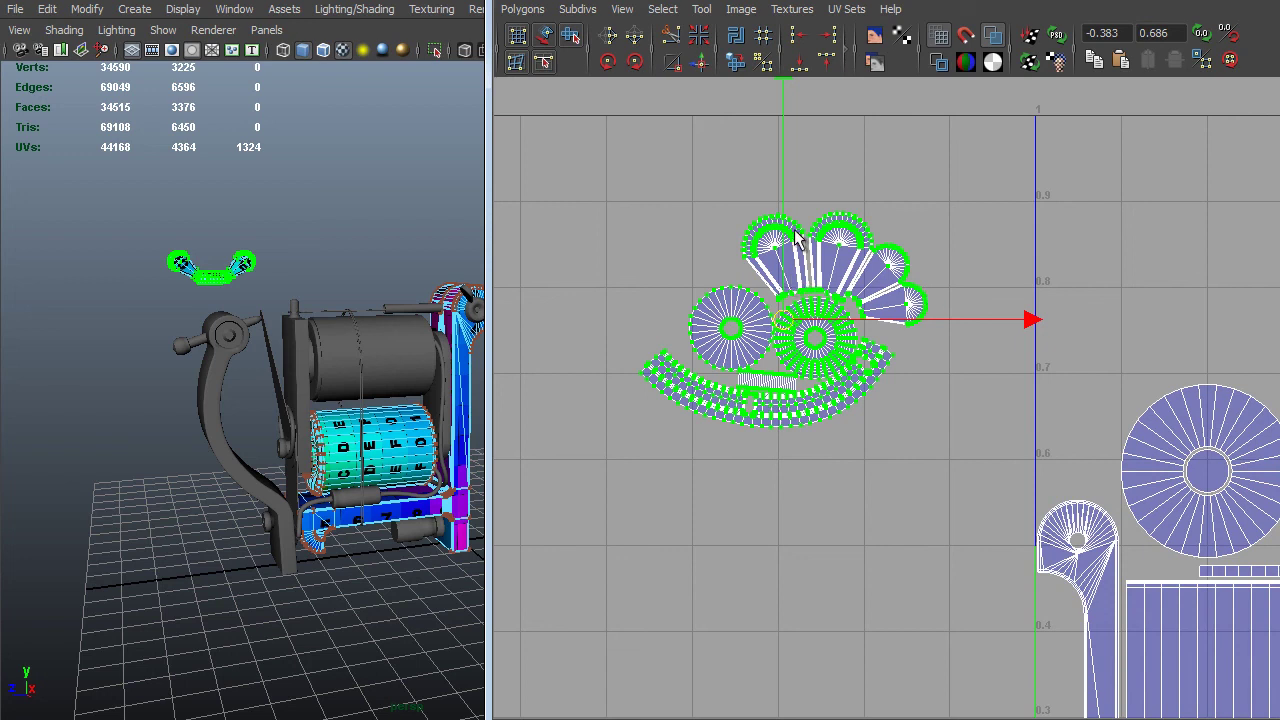
scroll(812, 287, up, 5)
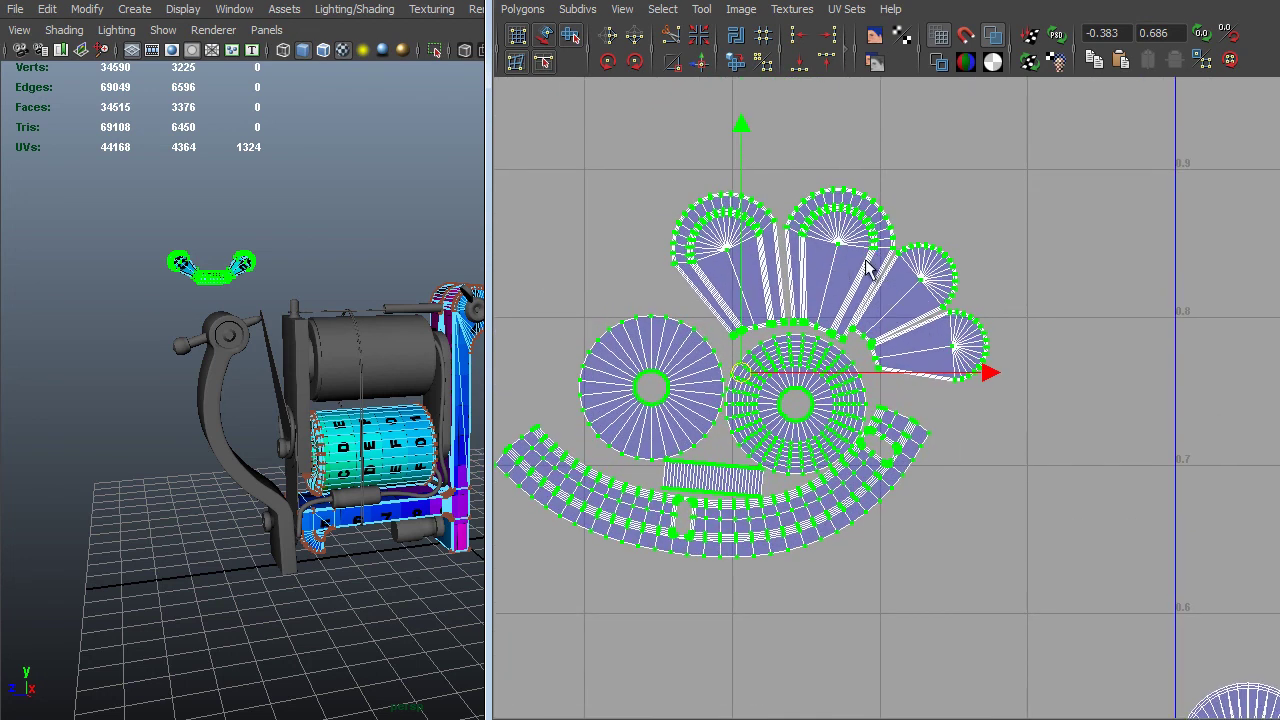
scroll(835, 397, down, 1)
key(r)
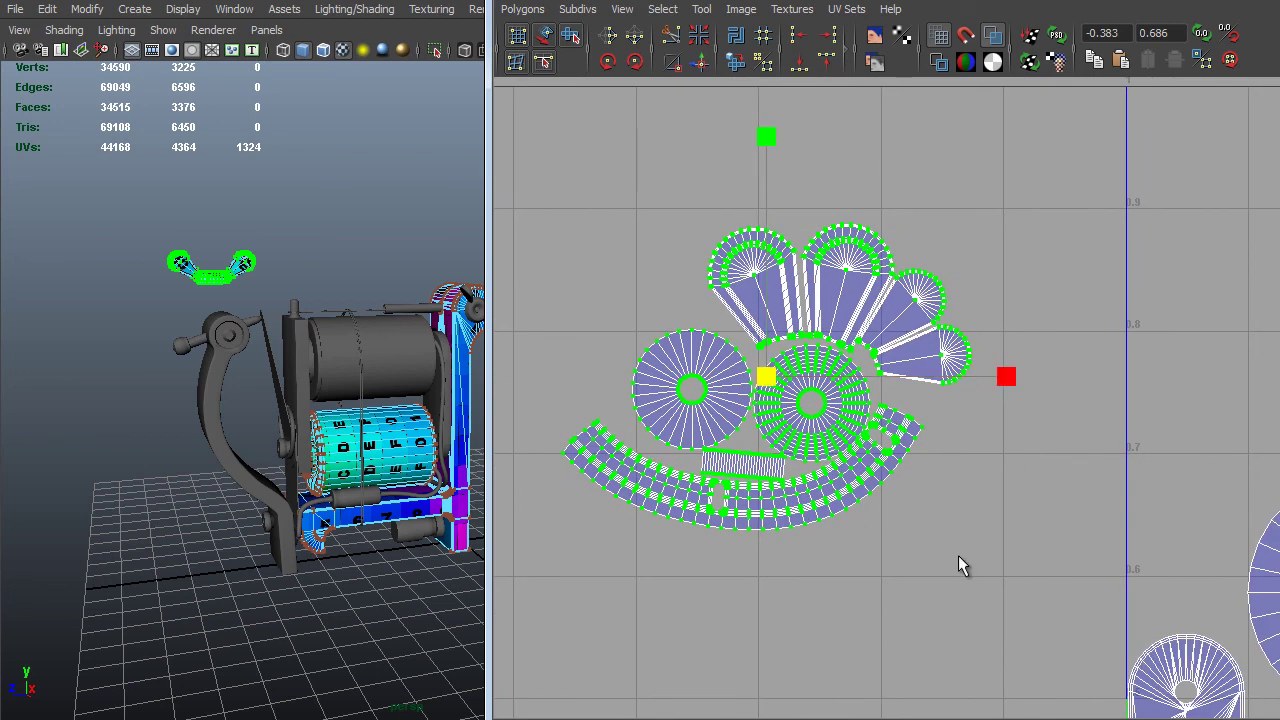
middle_drag(958, 555, 793, 556)
Move and rotate the wing nut shell group into the gap between the frame's upright and its tall strip, and return to object selection.
scroll(795, 550, down, 4)
alt+middle_drag(1133, 434, 915, 308)
key(w)
middle_drag(991, 474, 1279, 589)
alt+middle_drag(1023, 492, 712, 342)
scroll(1155, 640, up, 4)
middle_drag(780, 385, 1070, 541)
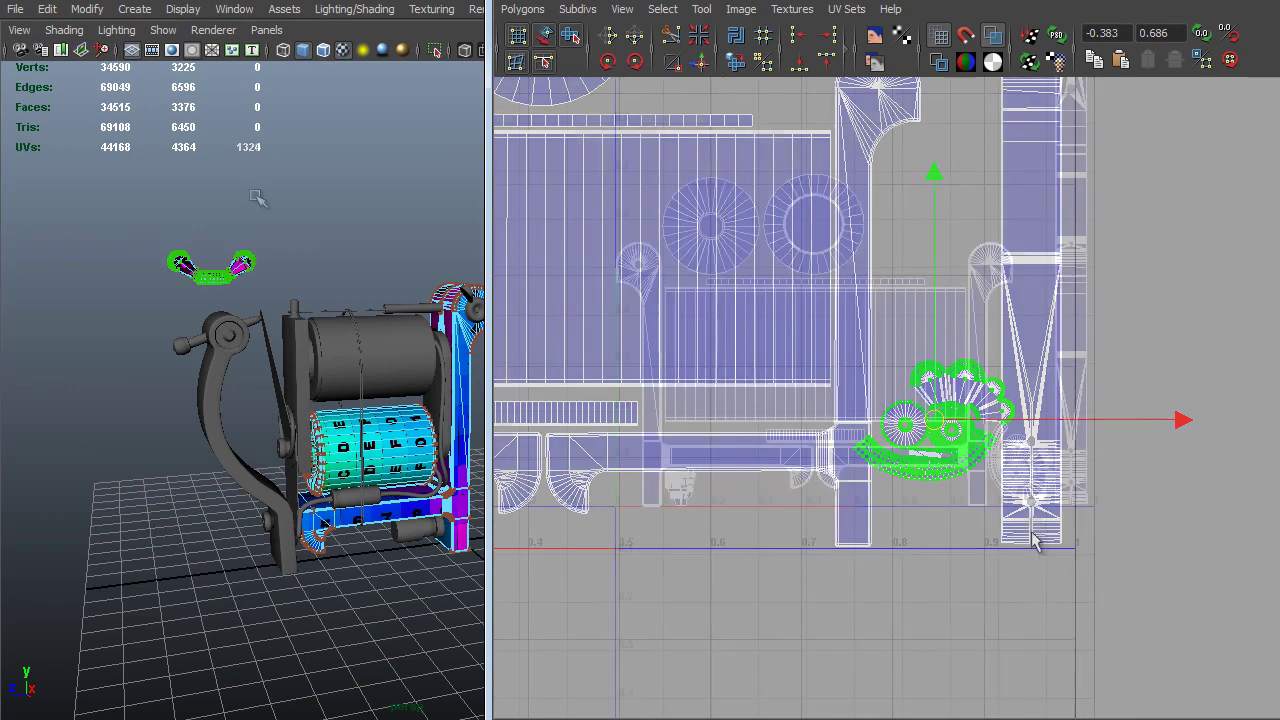
key(F8)
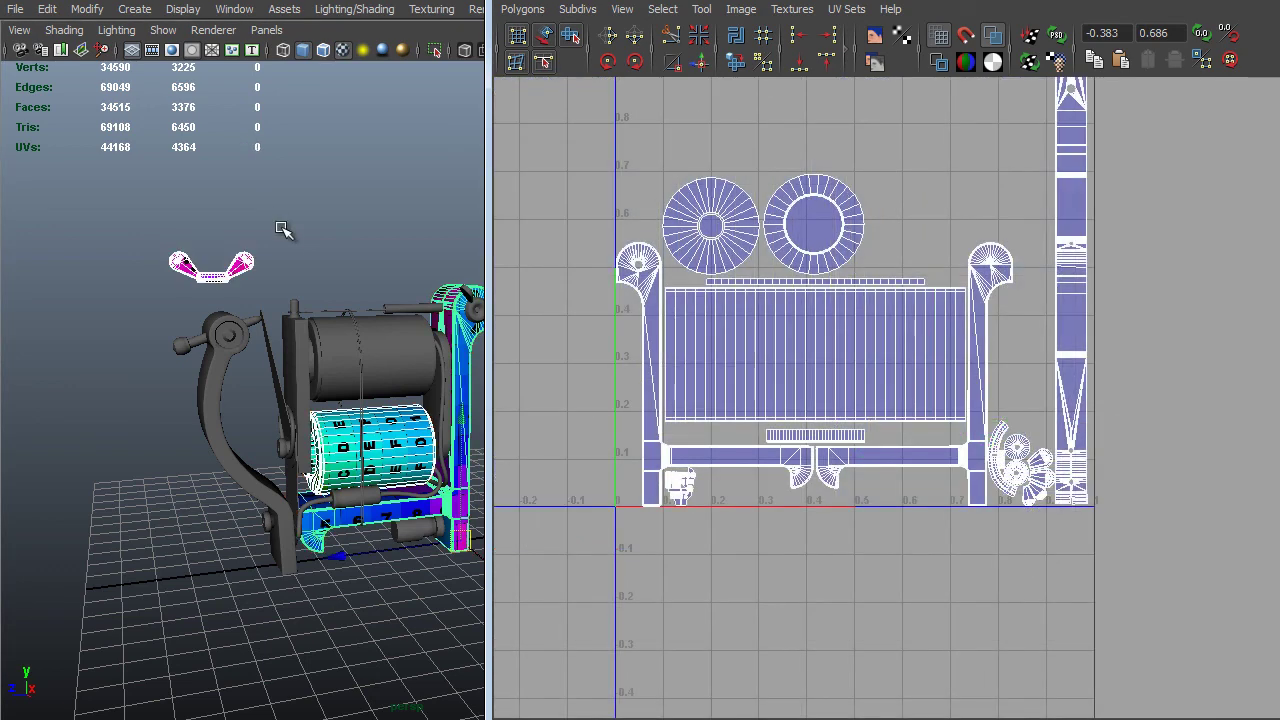
Delete the old Wing_Nut_Fastener_01 mesh from the Rear_Spring group.
click(286, 231)
alt+drag(286, 231, 325, 390)
alt+right_drag(325, 390, 529, 429)
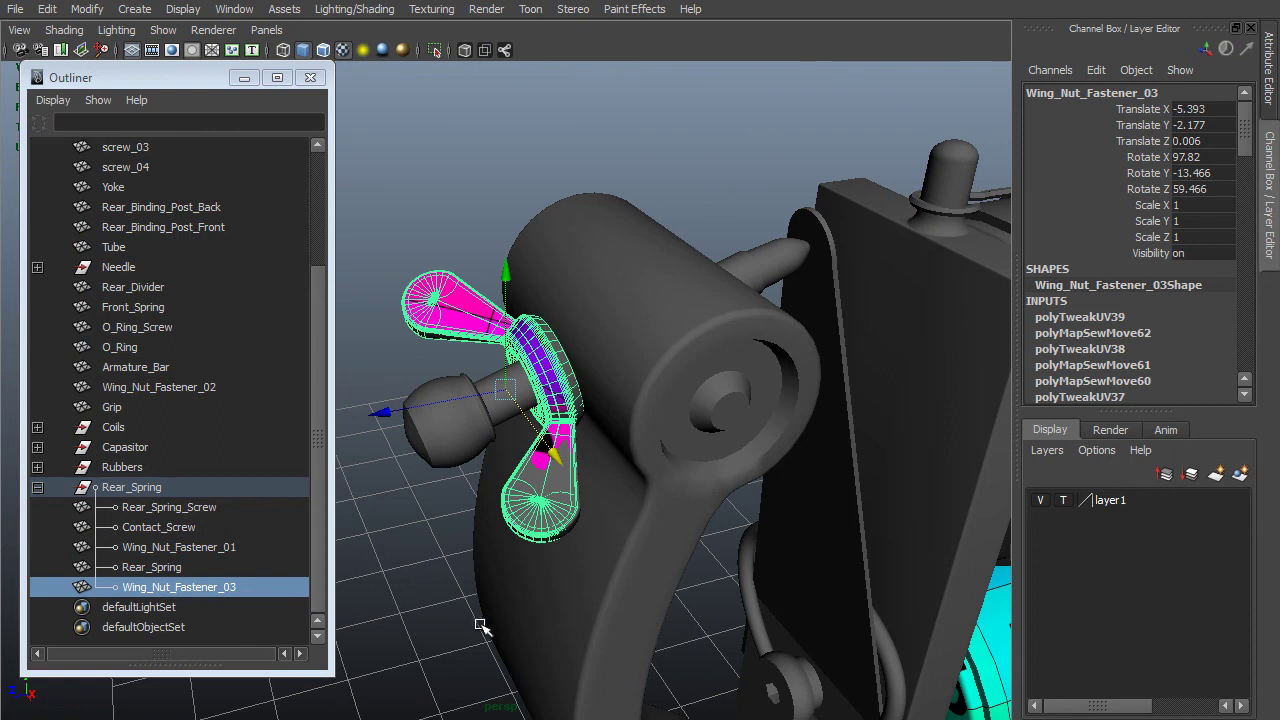
click(244, 548)
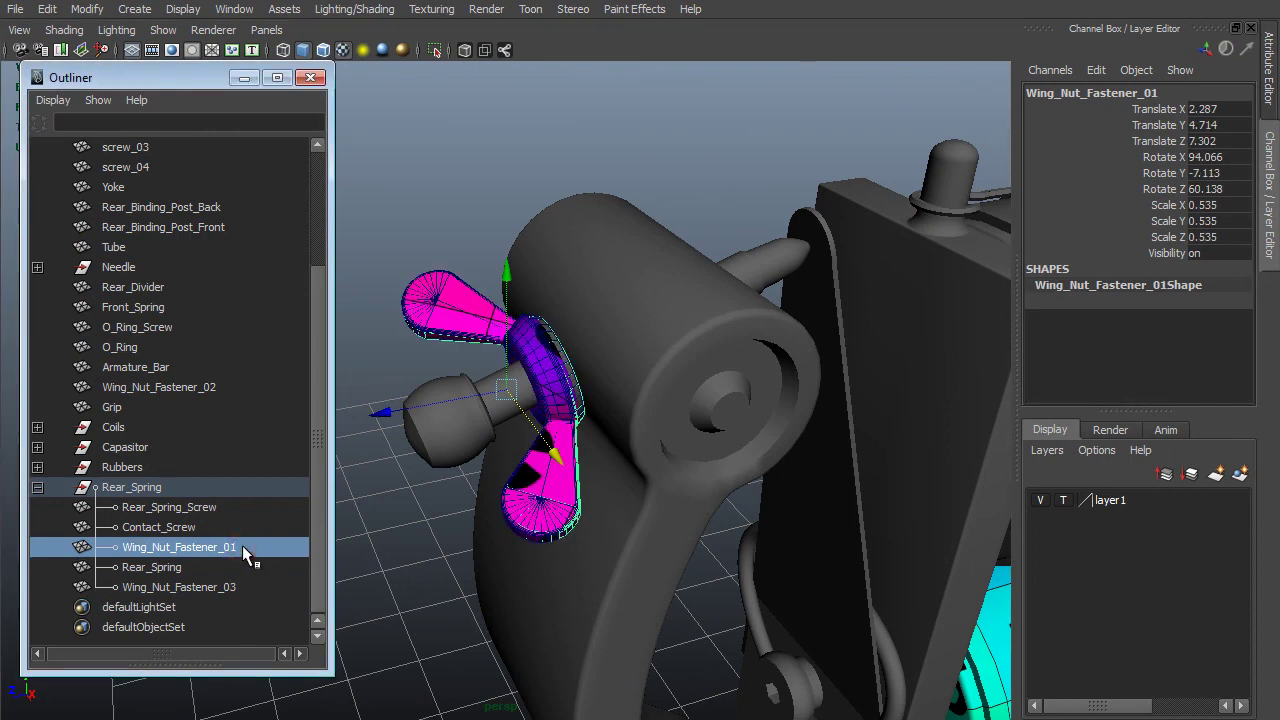
key(Delete)
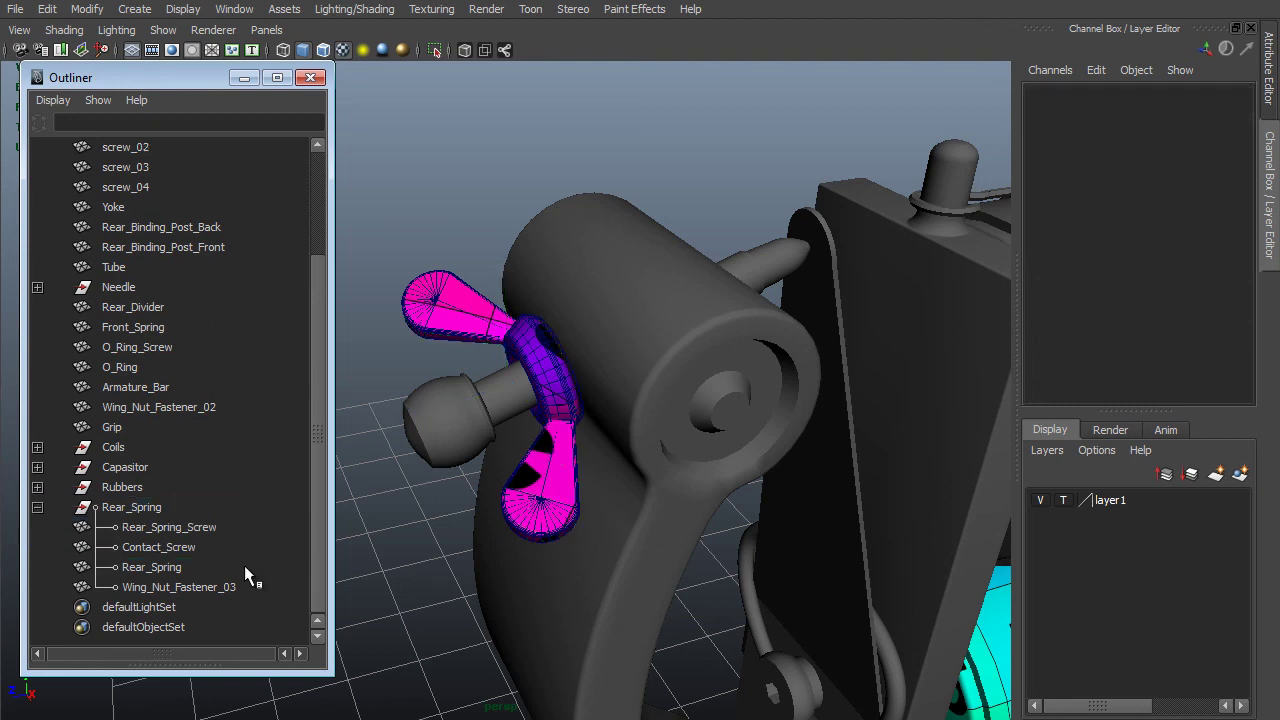
Rename Wing_Nut_Fastener_03 in the Rear_Spring group as Wing_Nut_Fastener_01.
click(226, 588)
double_click(226, 588)
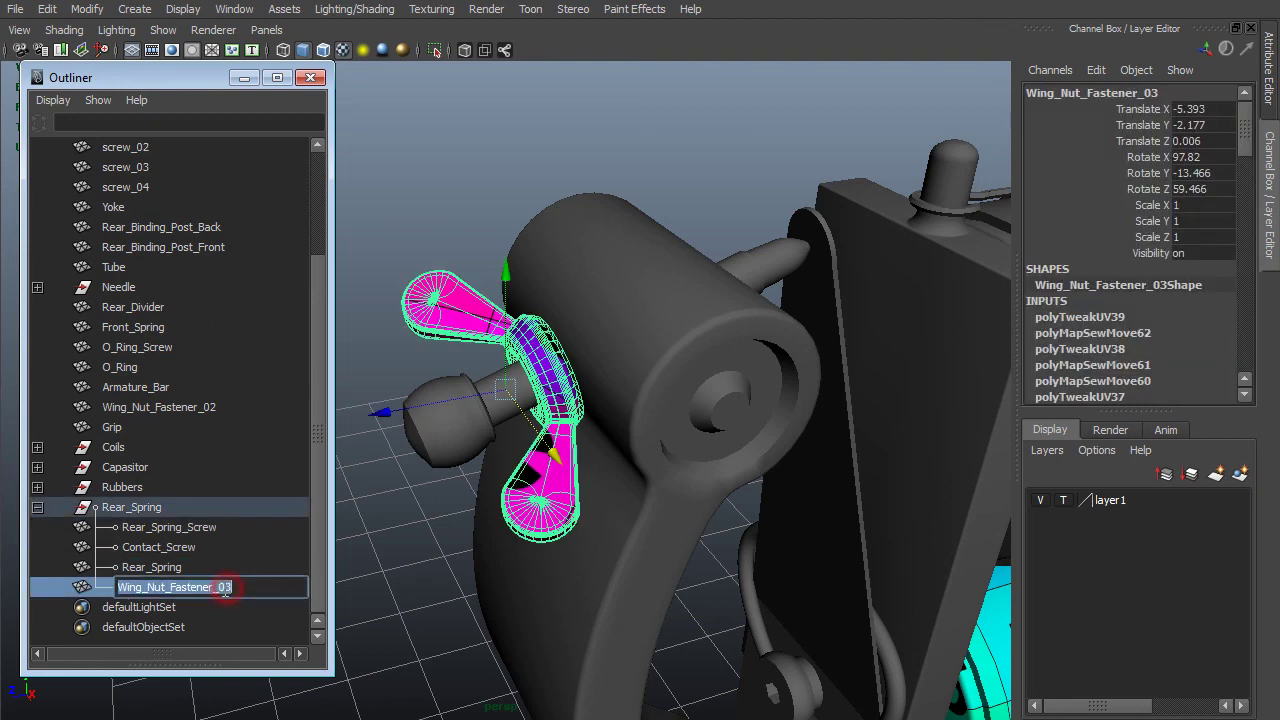
click(213, 587)
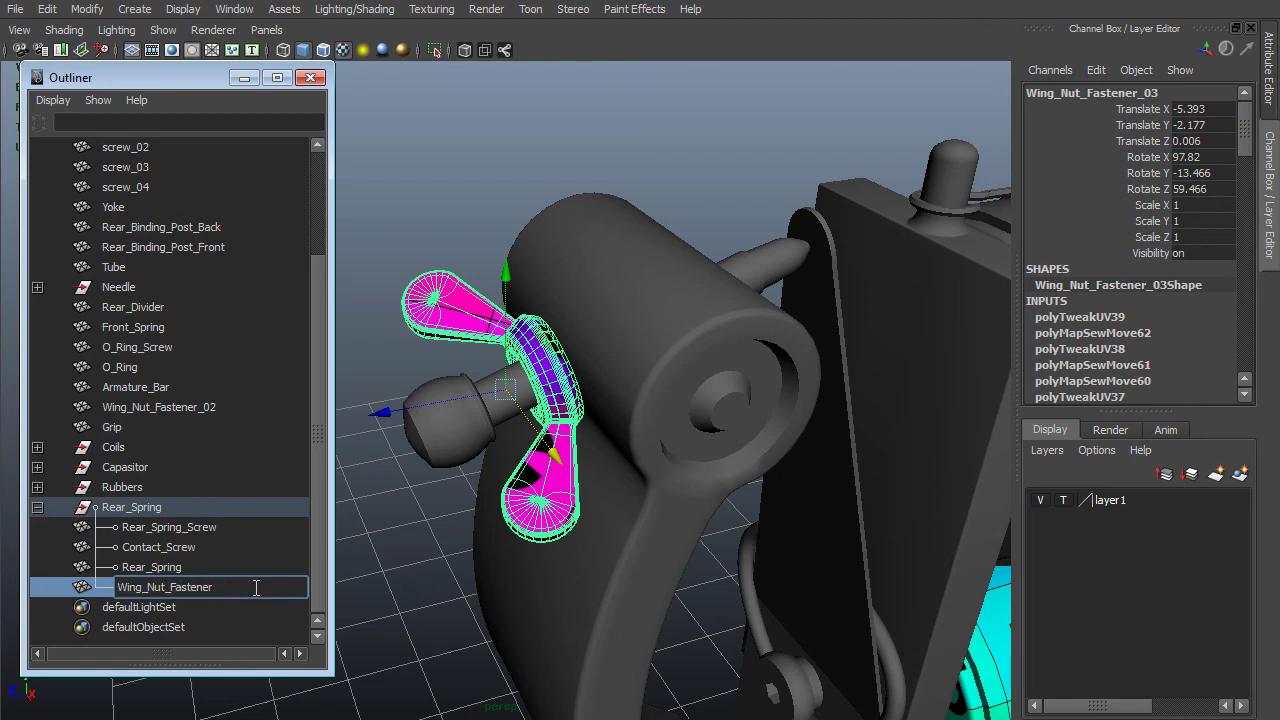
text(1)
key(Return)
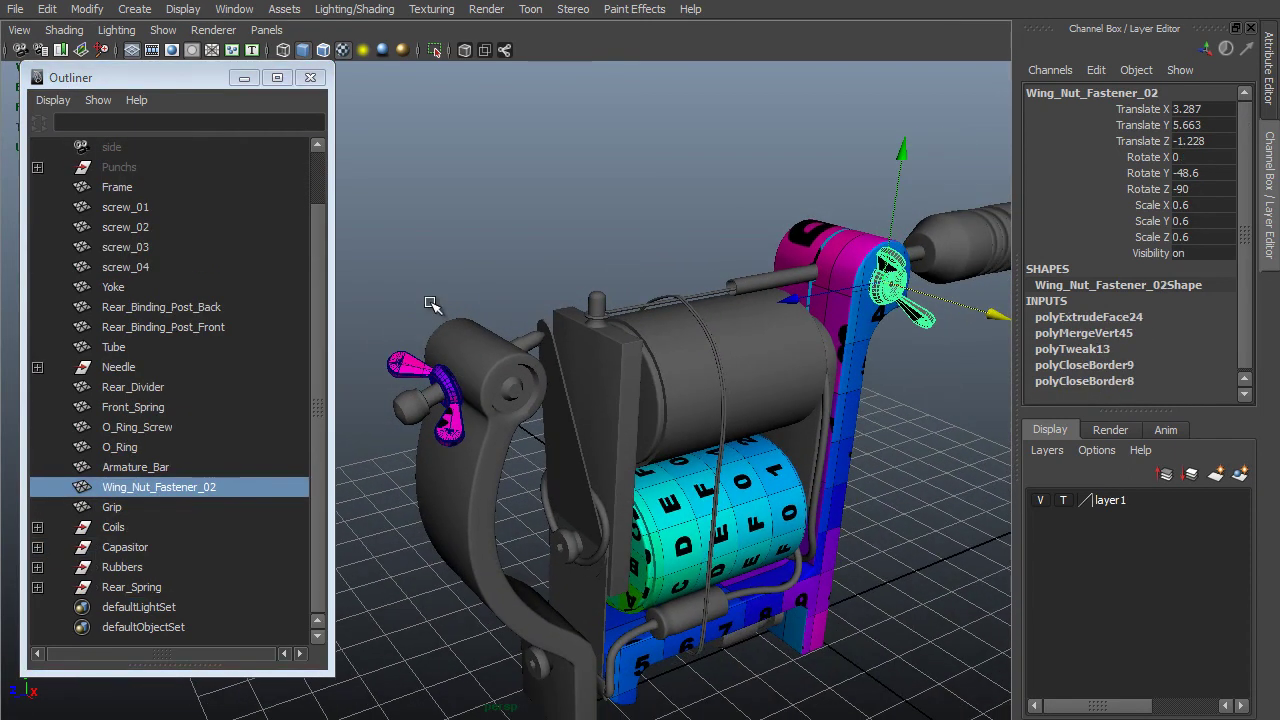
Duplicate the rear spring's wing nut, unparent the copy and reorder it directly below Wing_Nut_Fastener_02.
click(521, 245)
scroll(547, 372, up, 2)
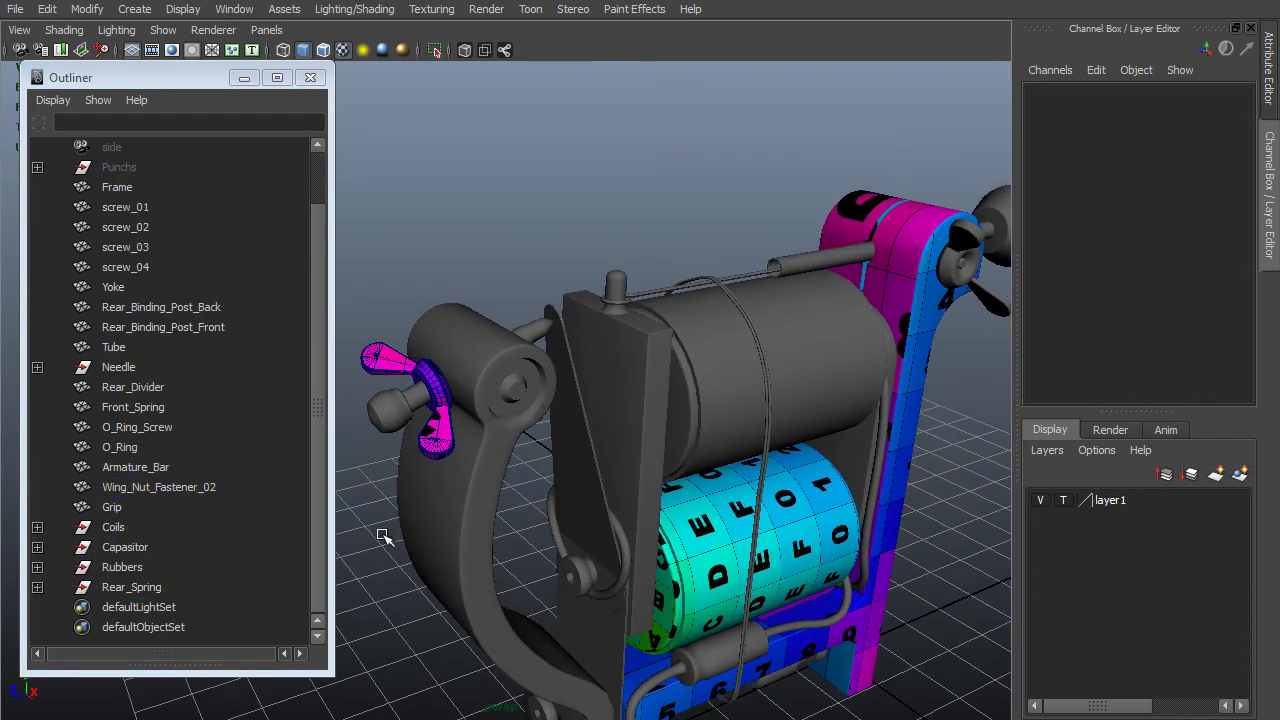
click(466, 441)
key(ctrl+d)
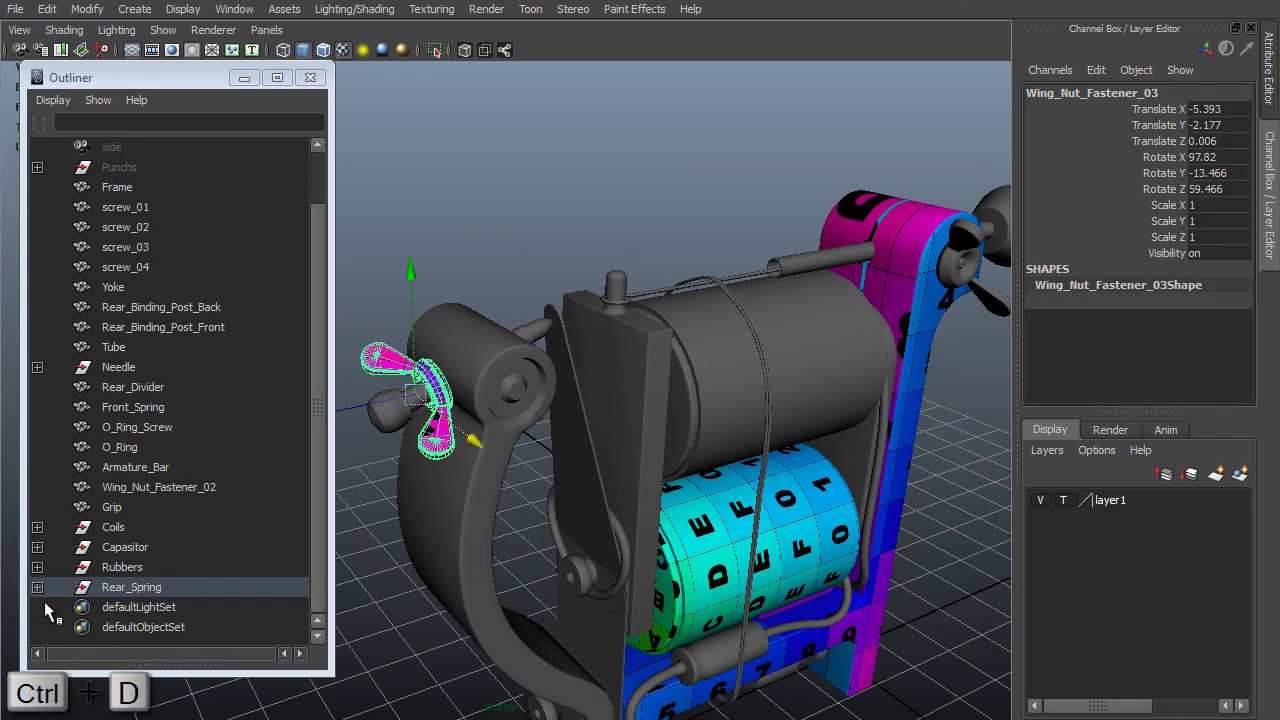
key(shift+p)
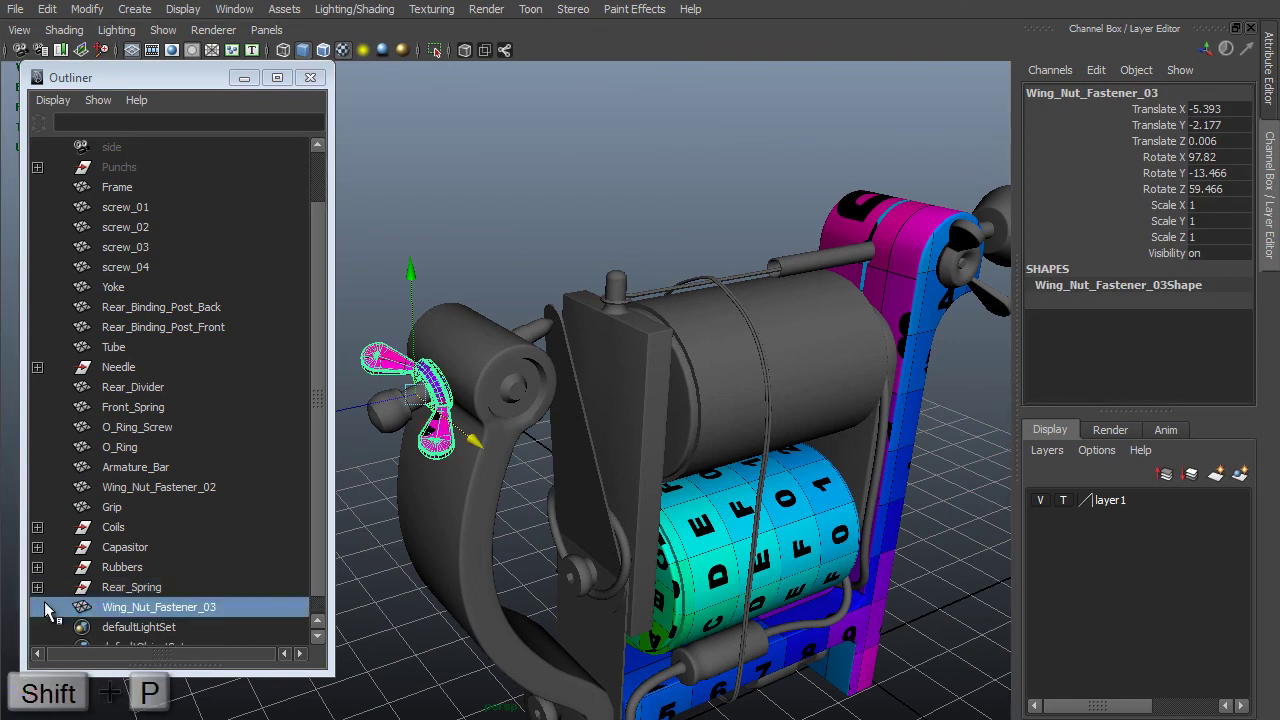
middle_drag(182, 602, 202, 505)
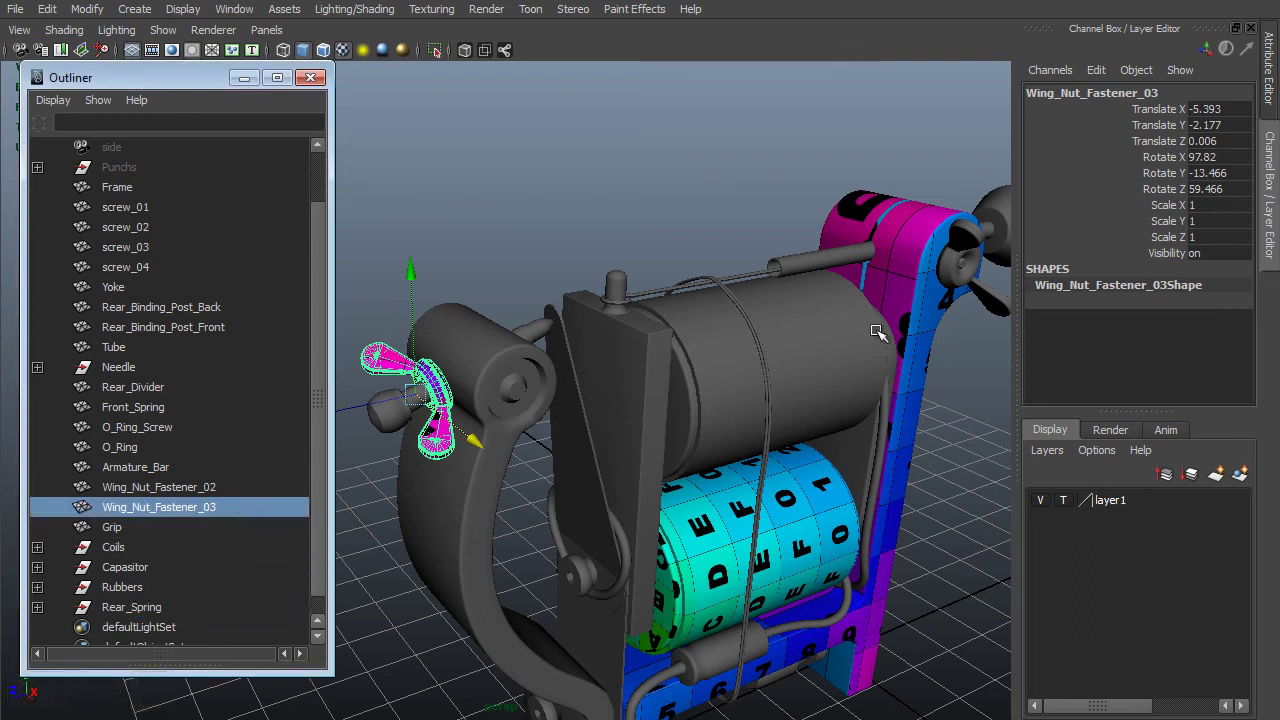
Reset the duplicated wing nut's X, Y and Z rotation to 0.
alt+middle_drag(838, 304, 824, 294)
drag(1229, 182, 1236, 189)
key(Return)
Using the top view, move the duplicated wing nut beside the frame end that carries Wing_Nut_Fastener_02.
key(space)
drag(788, 409, 700, 411)
alt+middle_drag(643, 409, 663, 546)
scroll(663, 546, down, 3)
middle_drag(815, 545, 955, 275)
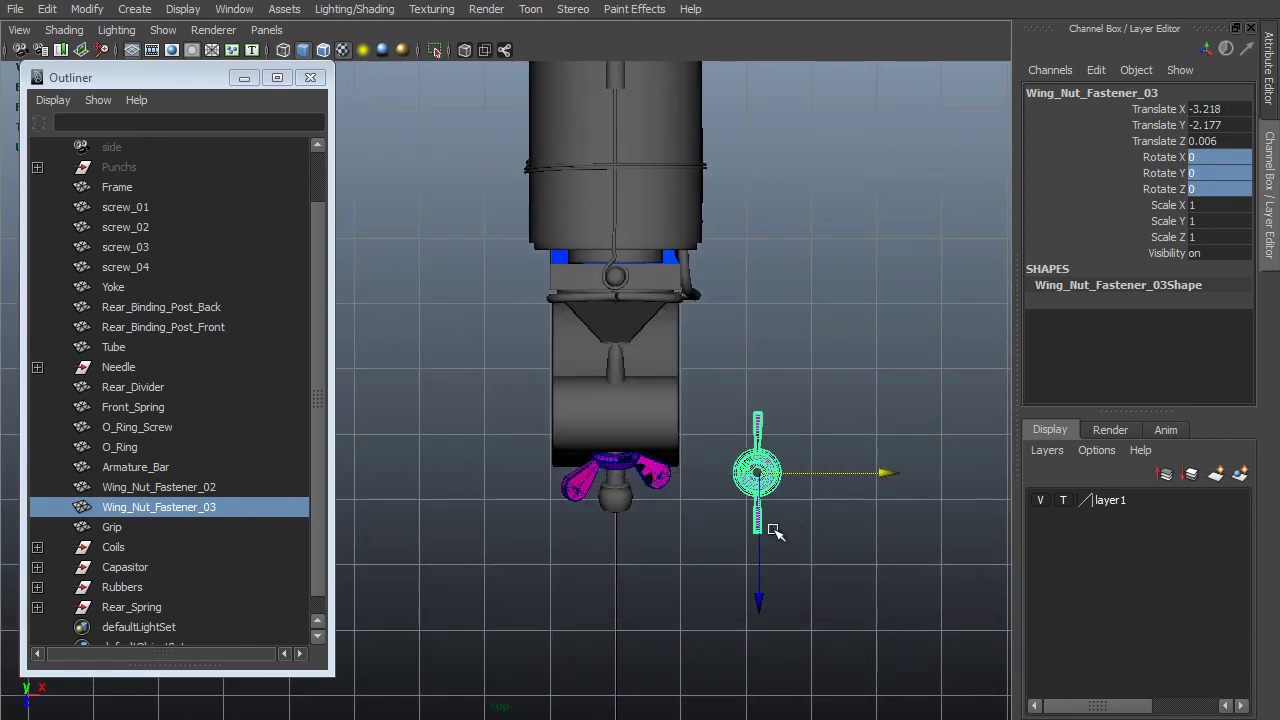
click(762, 590)
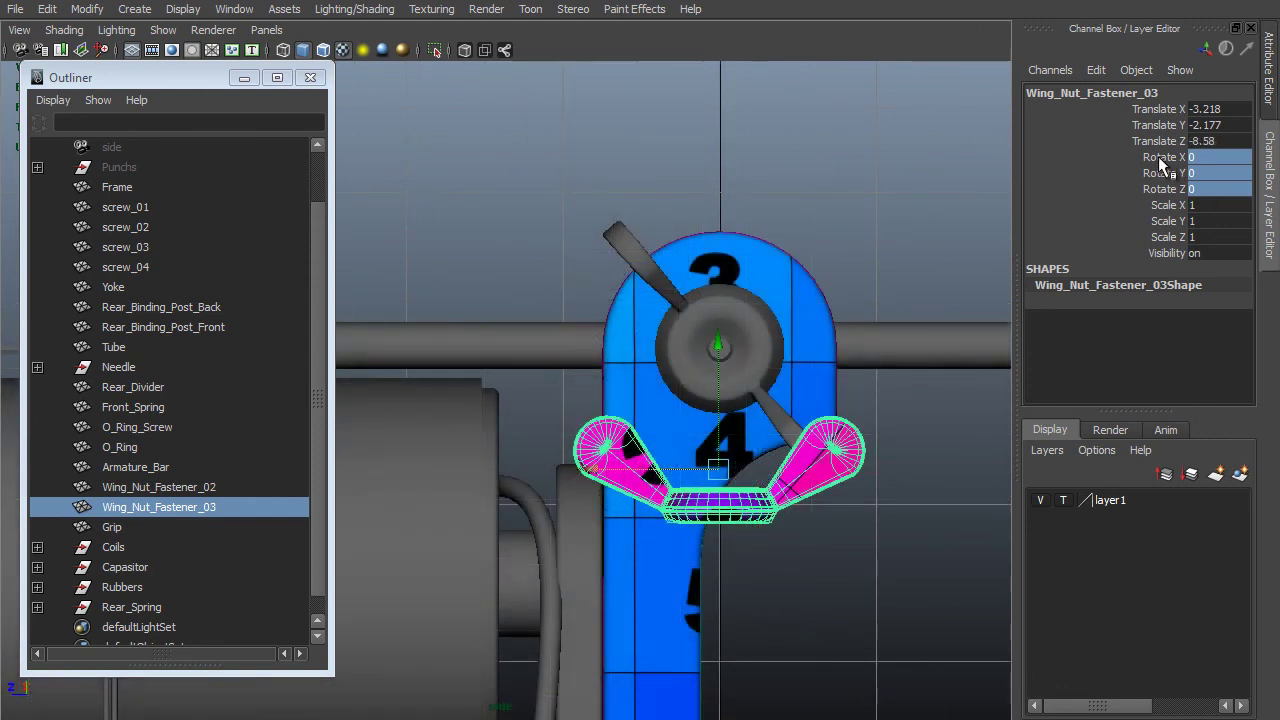
Set the duplicated wing nut's Z rotation to 90.
click(1164, 173)
click(1166, 189)
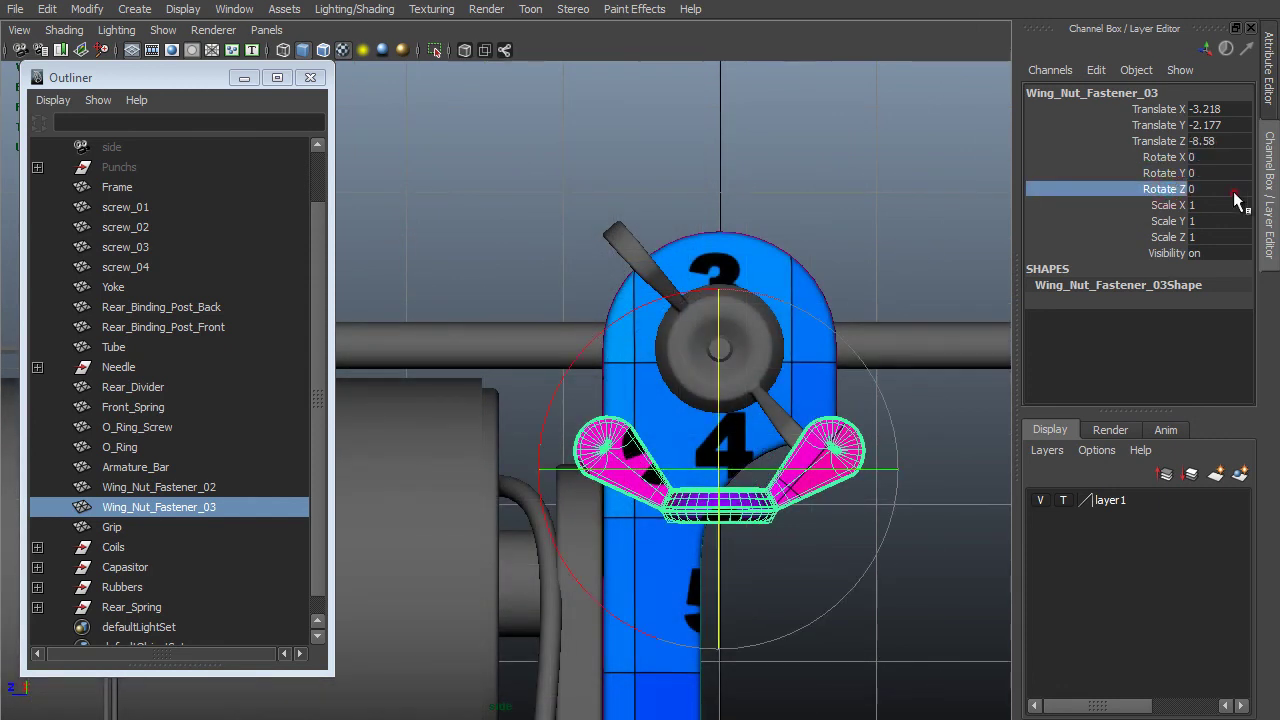
click(1236, 193)
text(90)
key(Return)
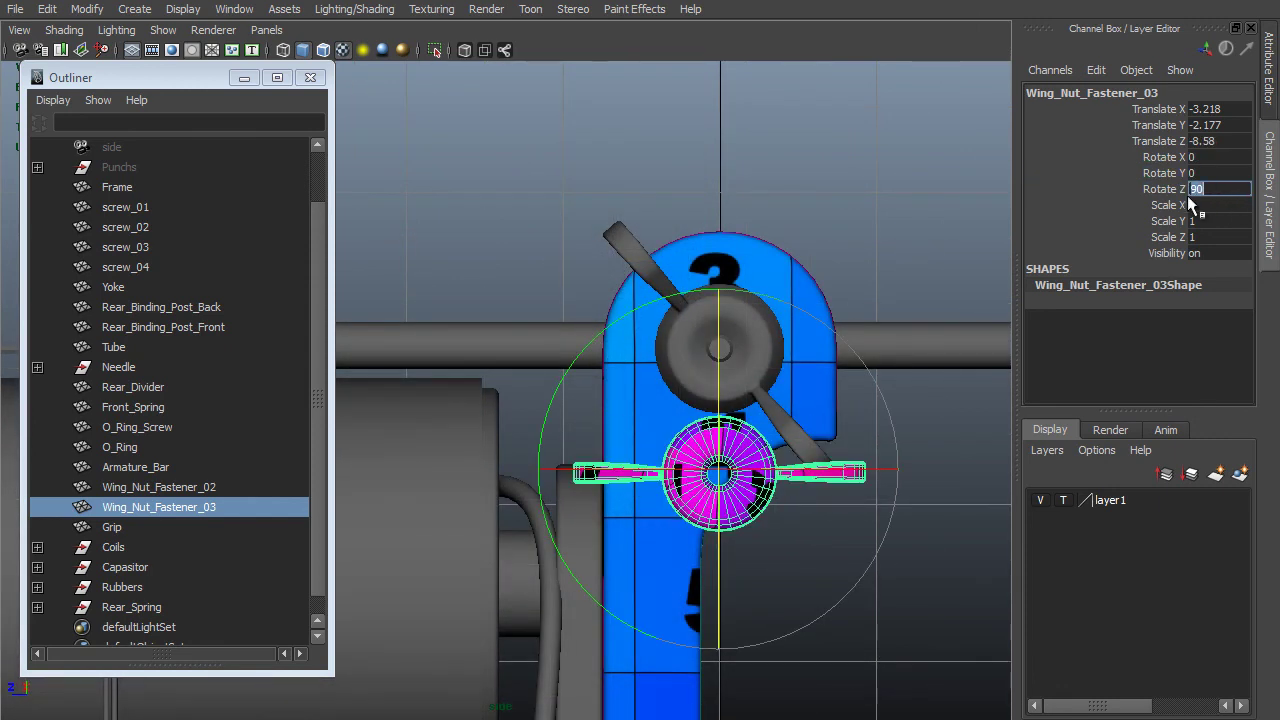
Centre the duplicate on Wing_Nut_Fastener_02, rotate it about Y to 48.995 and scale it uniformly to 1.123 to match.
click(1168, 173)
middle_drag(737, 126, 893, 196)
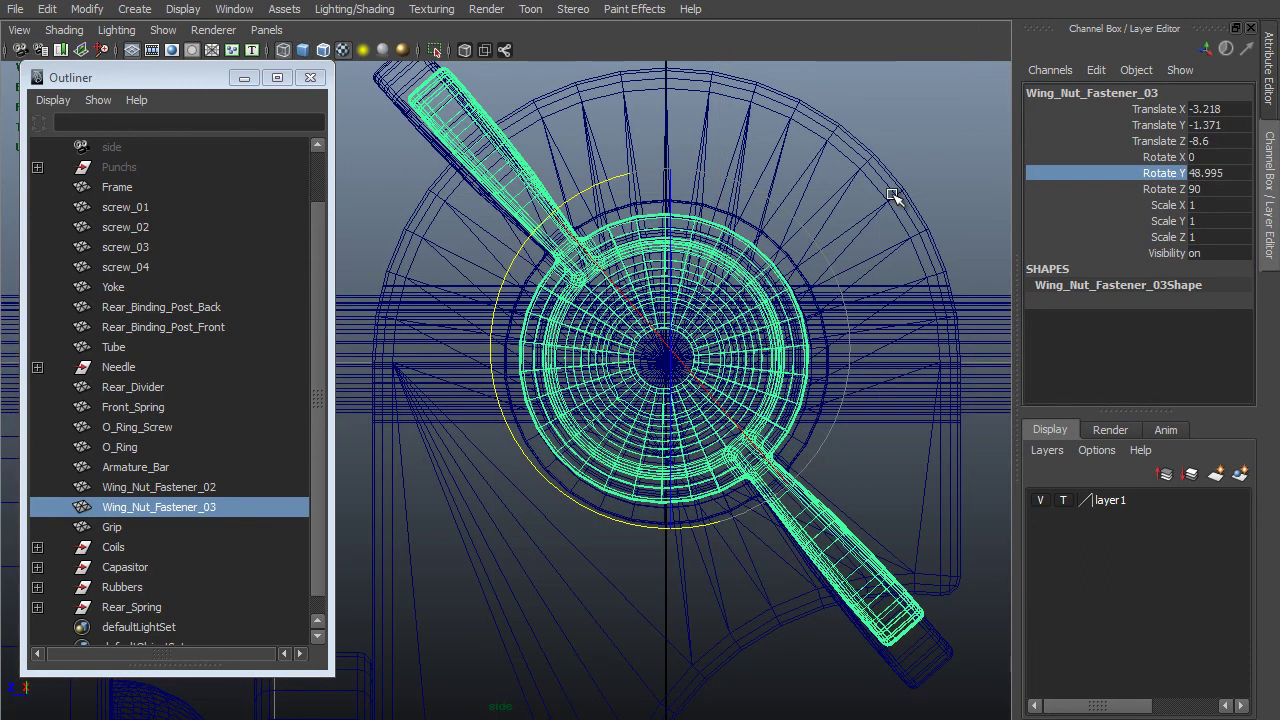
key(r)
middle_drag(778, 167, 830, 178)
Flip the duplicated wing nut to a Z rotation of -90 and seat it over Wing_Nut_Fastener_02 with Y rotation 131.435.
key(space)
drag(829, 178, 740, 182)
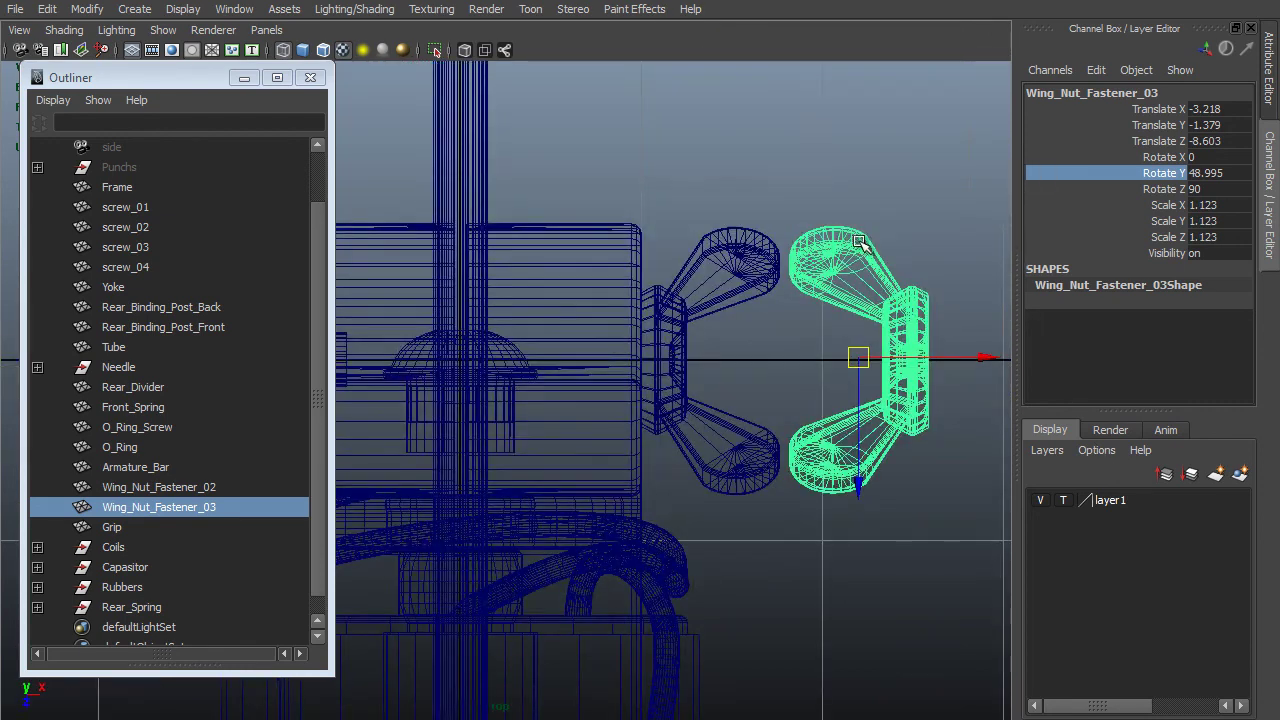
alt+right_drag(863, 248, 756, 264)
alt+middle_drag(756, 264, 822, 290)
alt+right_drag(888, 329, 930, 328)
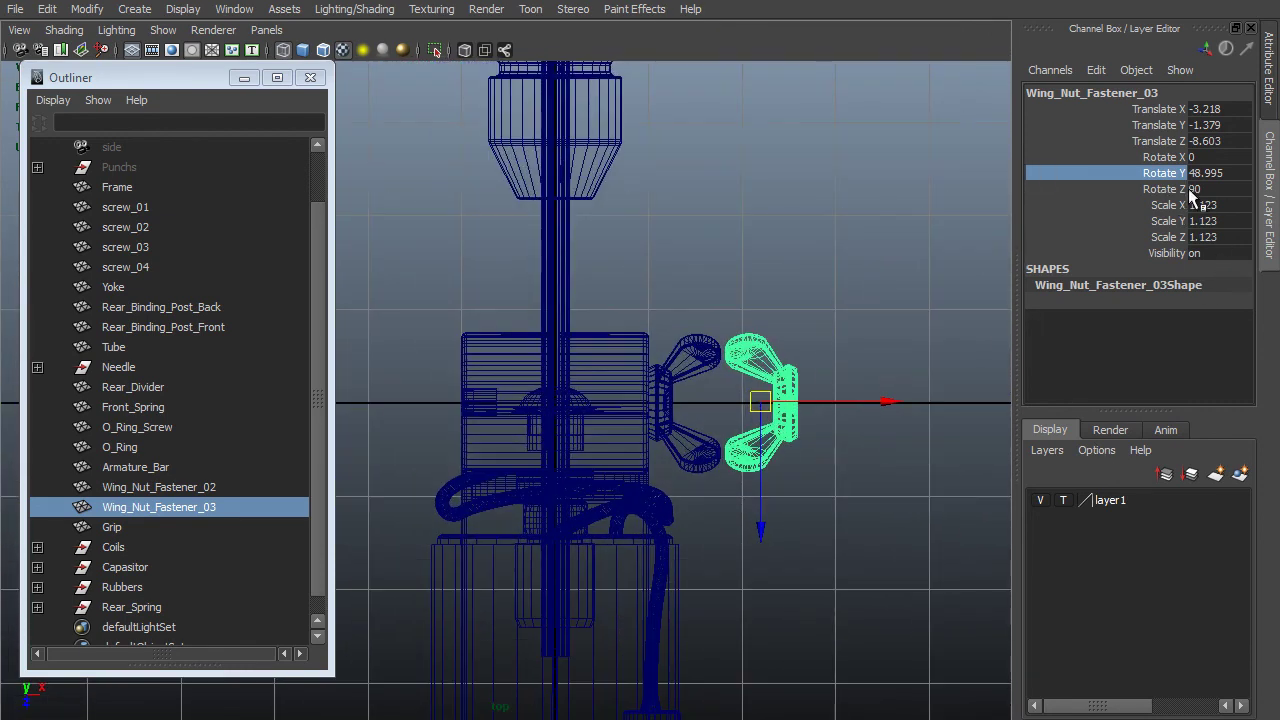
click(1210, 189)
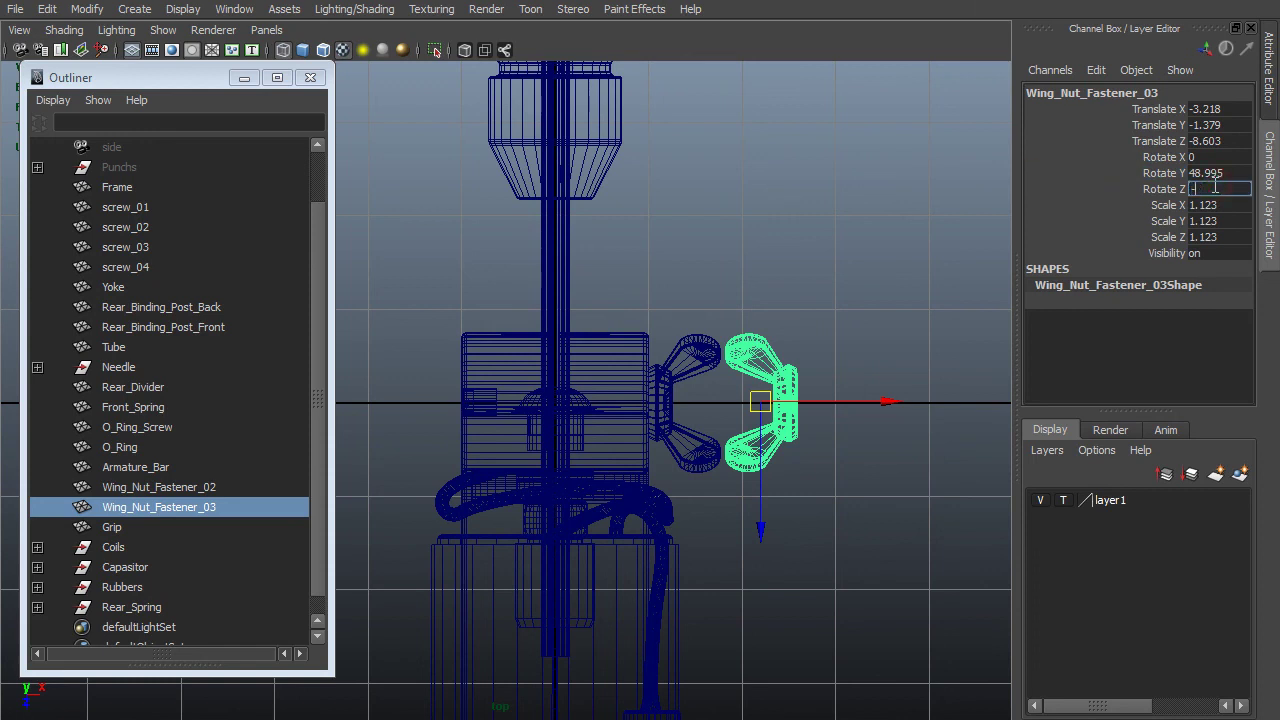
text(-90)
key(Return)
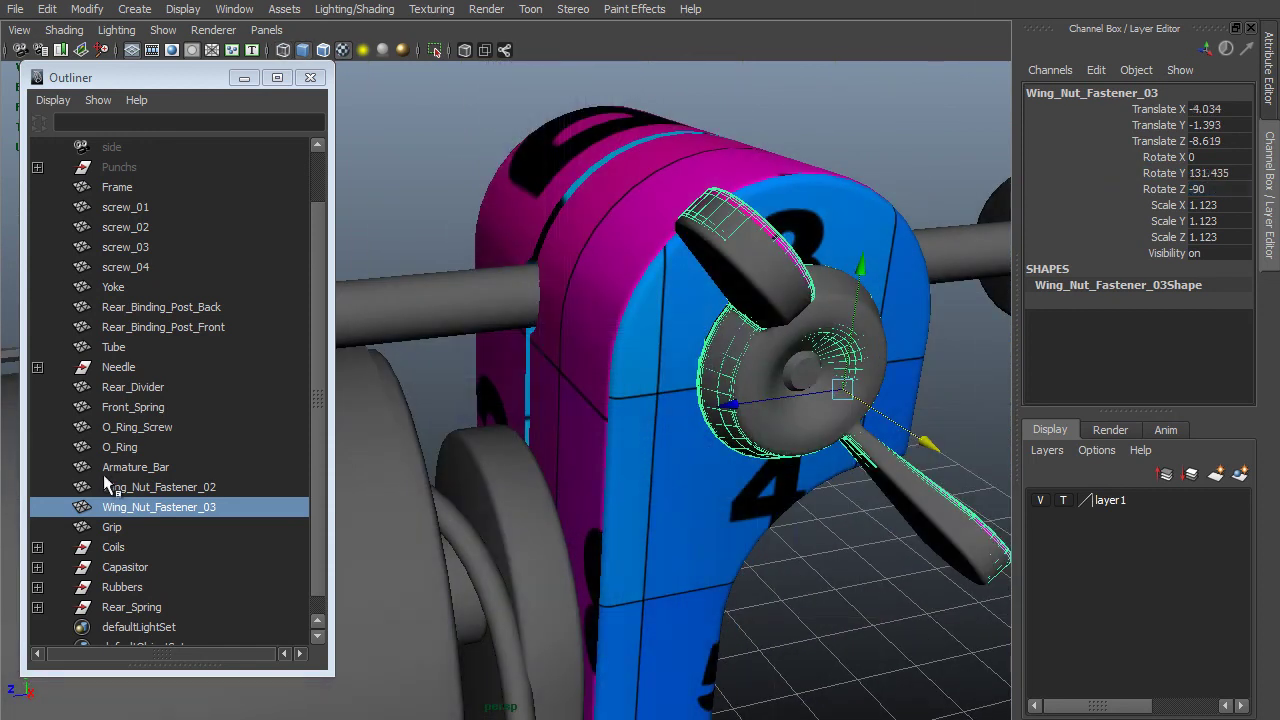
Move Wing_Nut_Fastener_02 aside along Z to -2.11 and hide the Frame mesh.
click(174, 488)
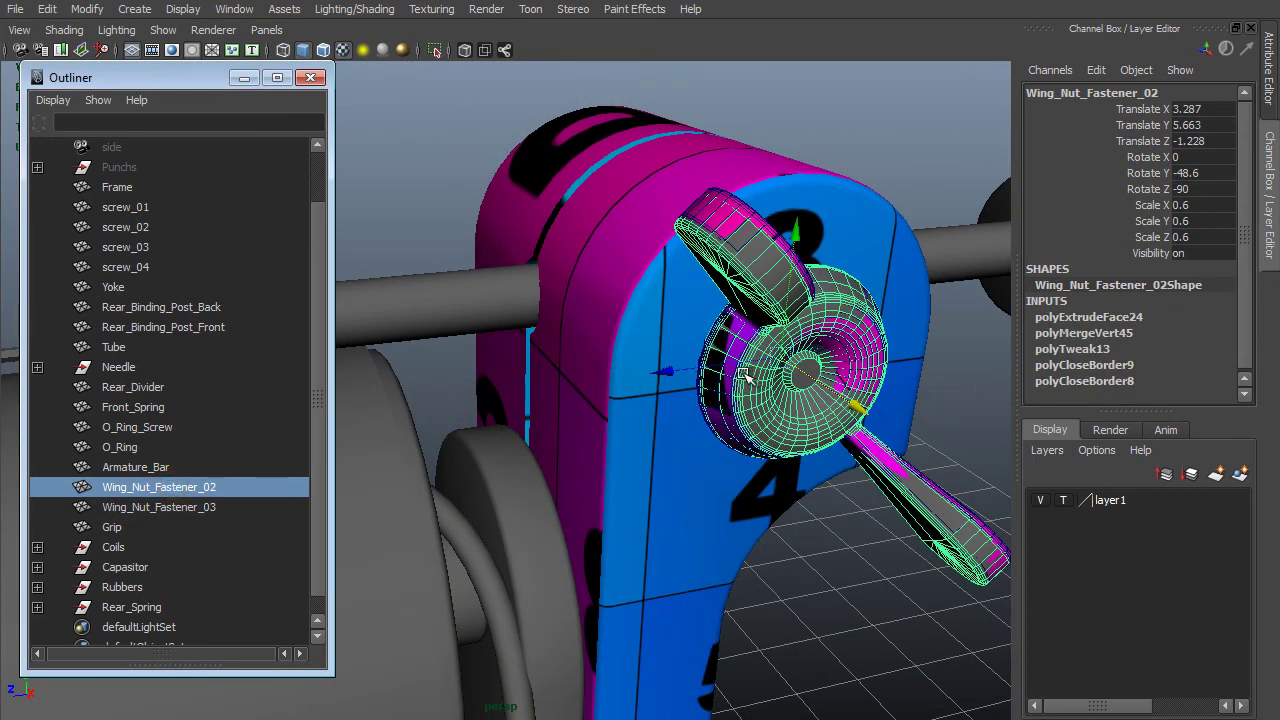
drag(693, 375, 857, 417)
alt+middle_drag(857, 417, 520, 405)
alt+right_drag(520, 405, 1040, 473)
alt+middle_drag(1040, 473, 948, 464)
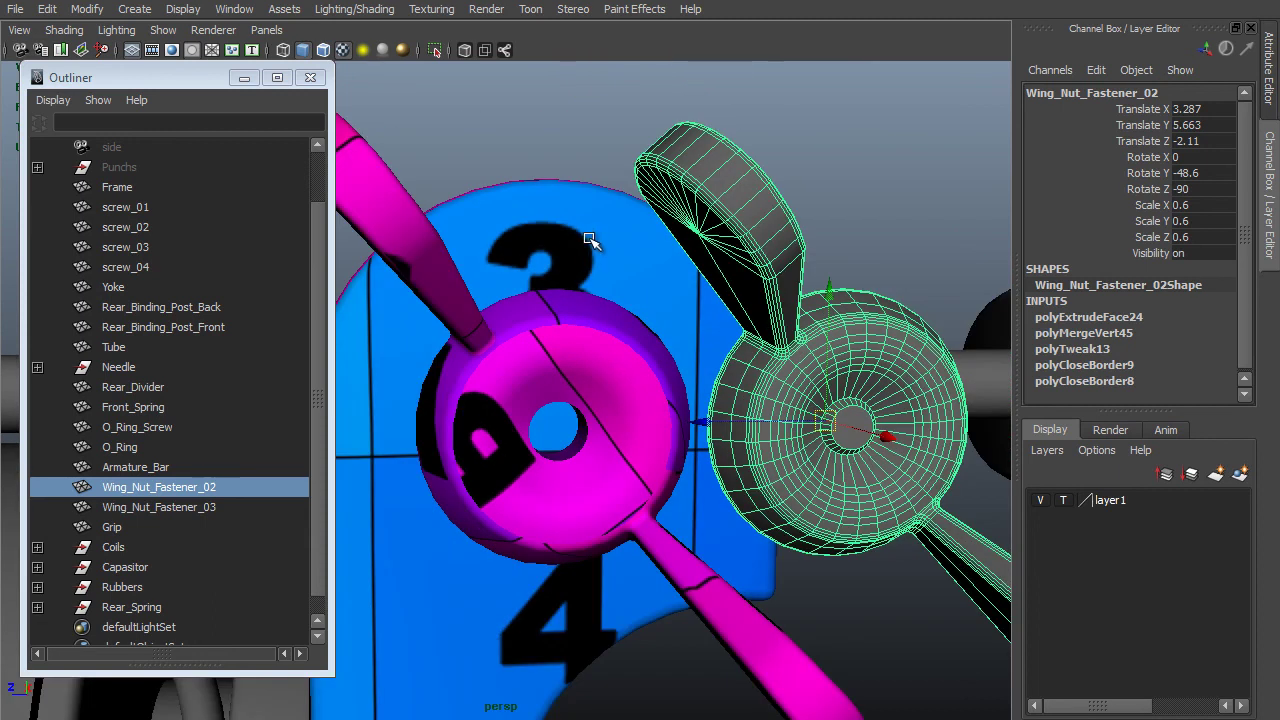
click(588, 238)
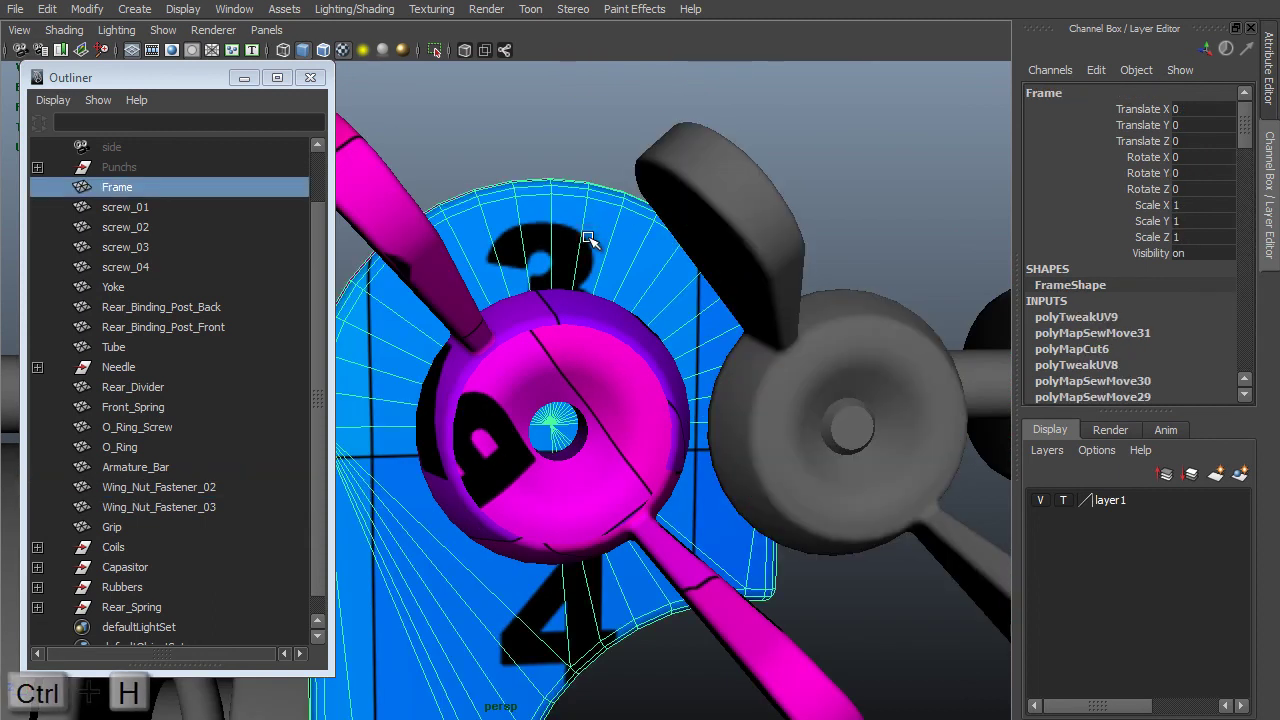
key(ctrl+h)
Select the border edges around the centre hole of Wing_Nut_Fastener_03 and extrude them.
alt+drag(500, 350, 820, 360)
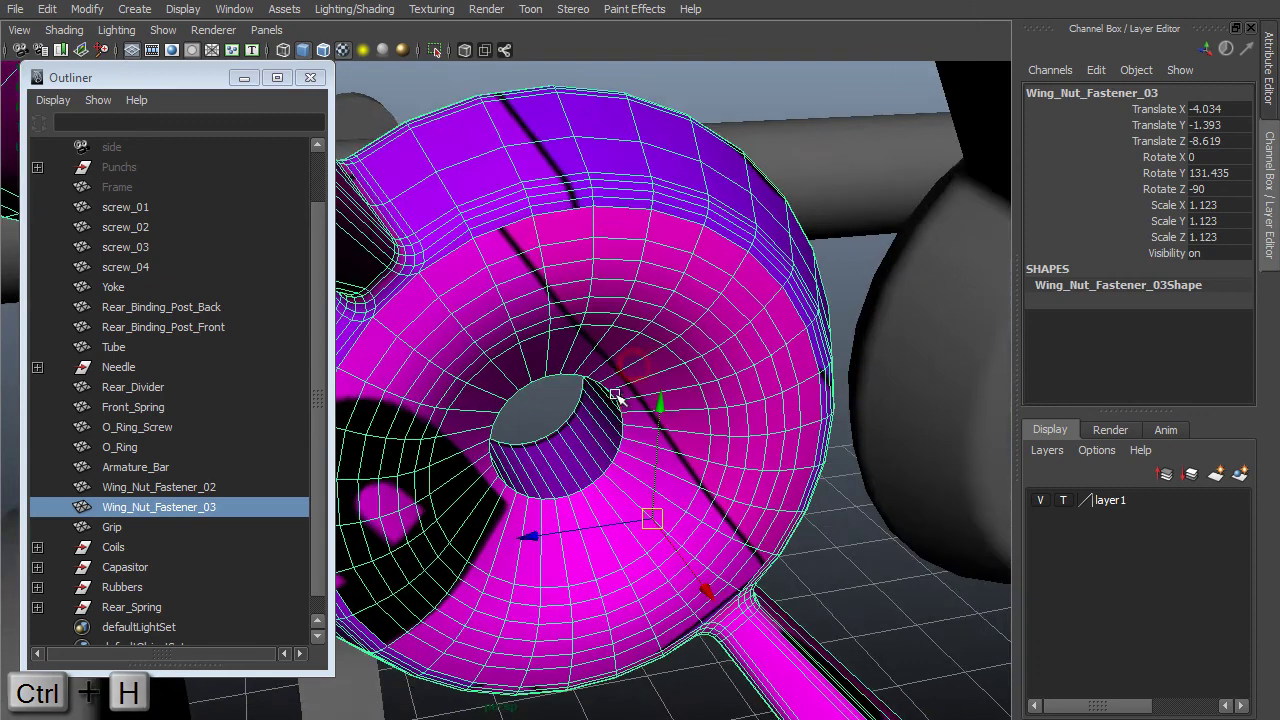
alt+drag(615, 395, 571, 405)
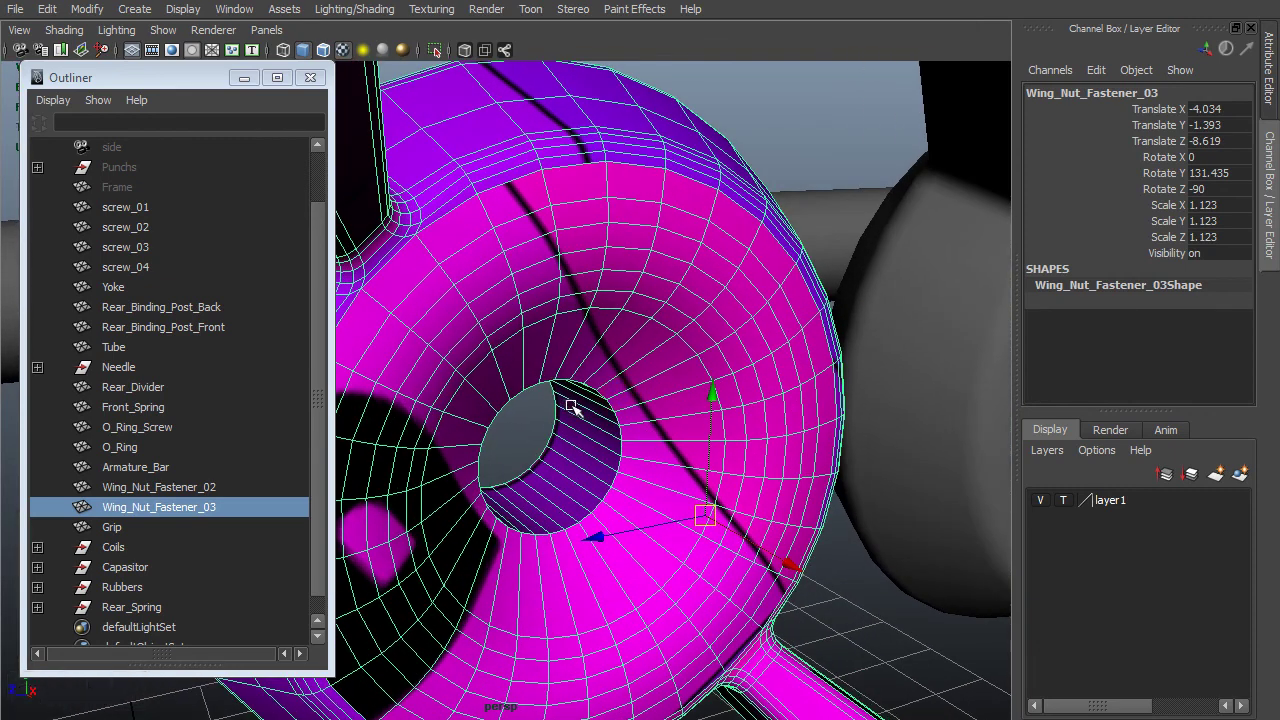
key(F10)
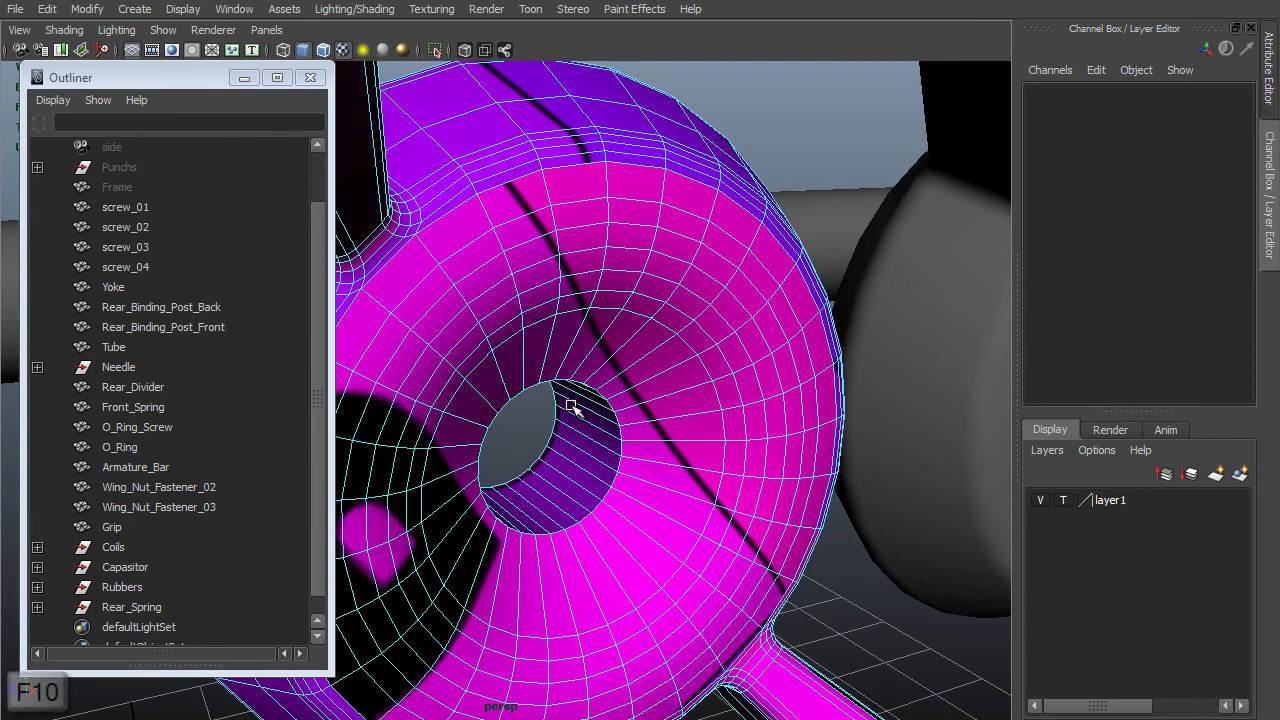
click(555, 378)
key(f)
scroll(520, 408, down, 3)
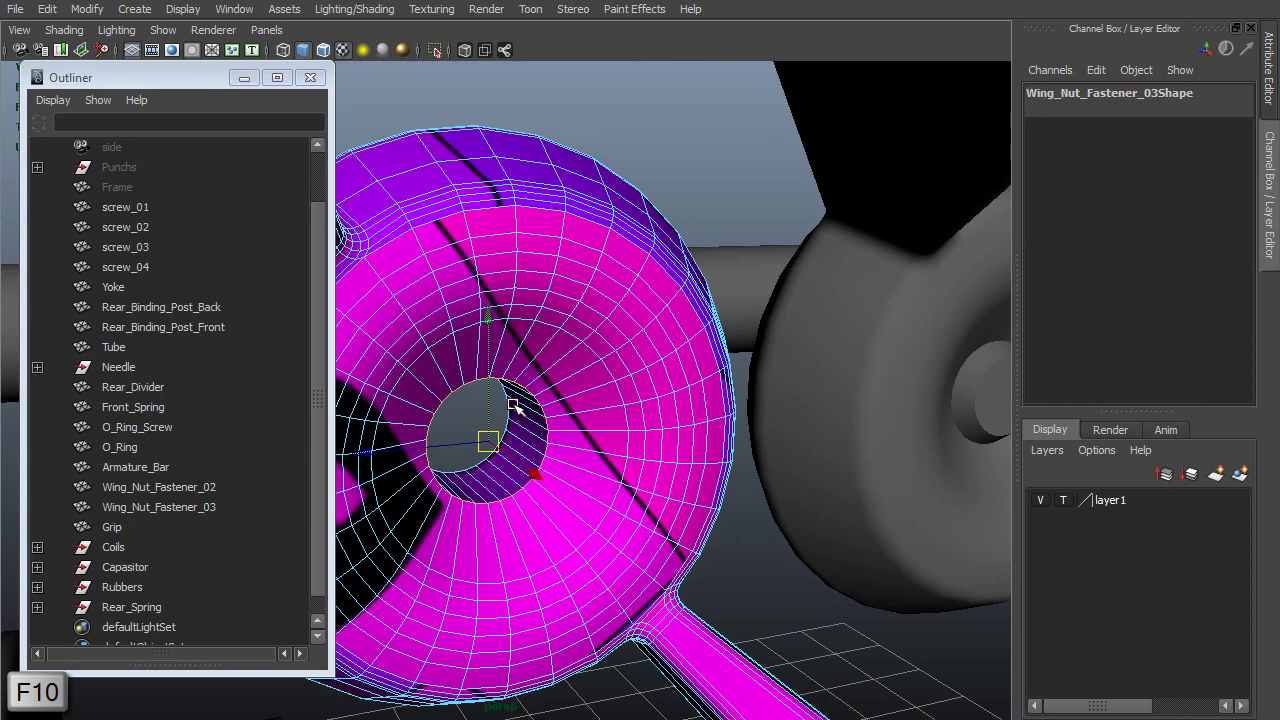
shift+right_click(516, 405)
click(517, 452)
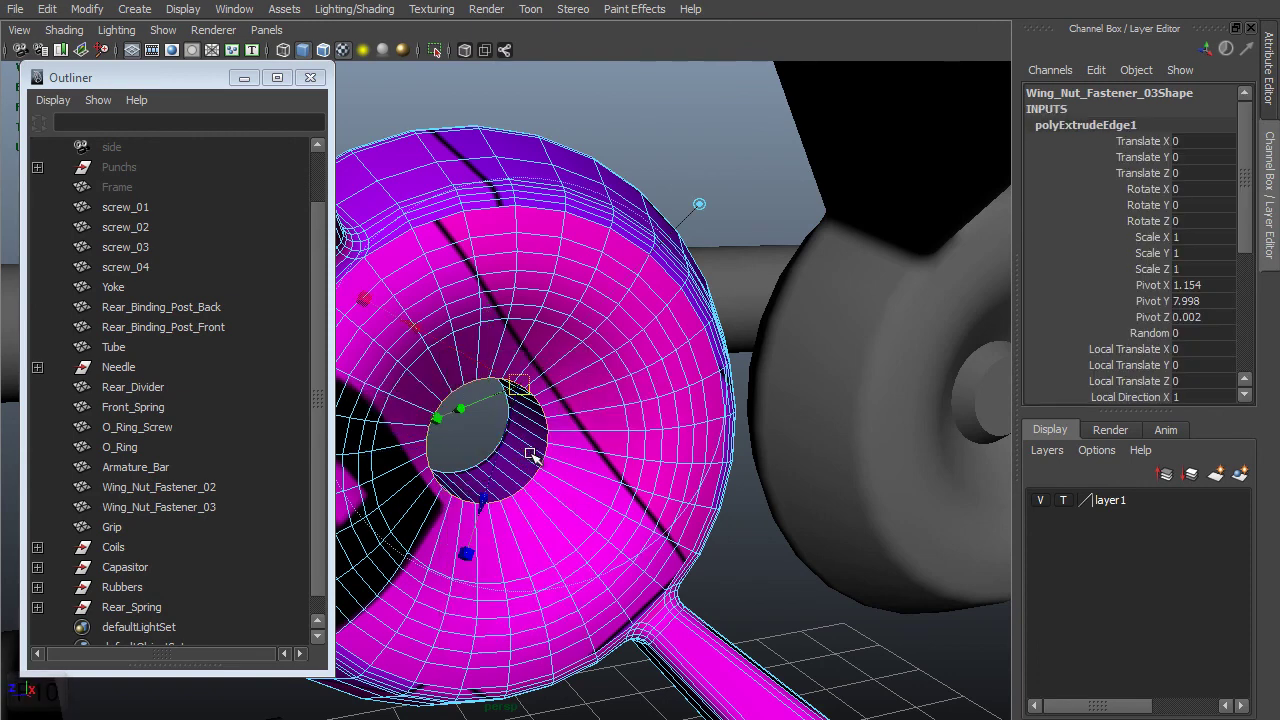
Offset the extruded hole edges by 0.02 in X.
alt+drag(520, 440, 222, 384)
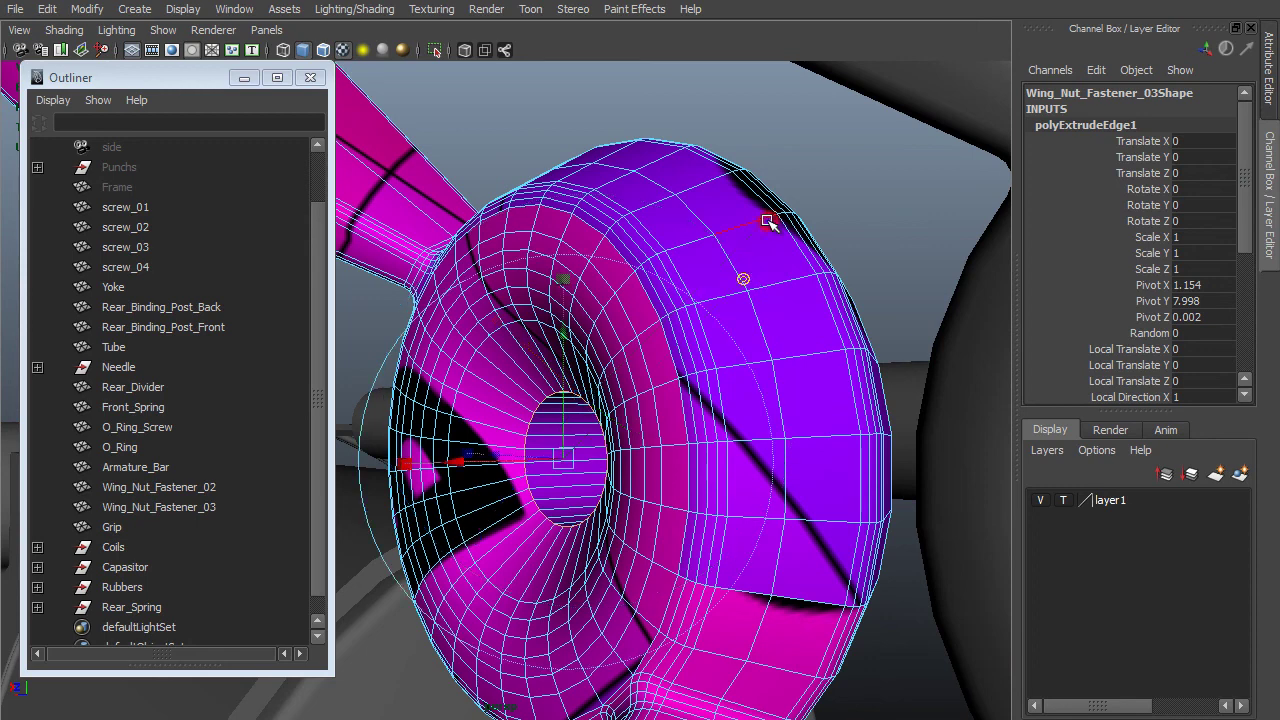
alt+drag(471, 500, 466, 529)
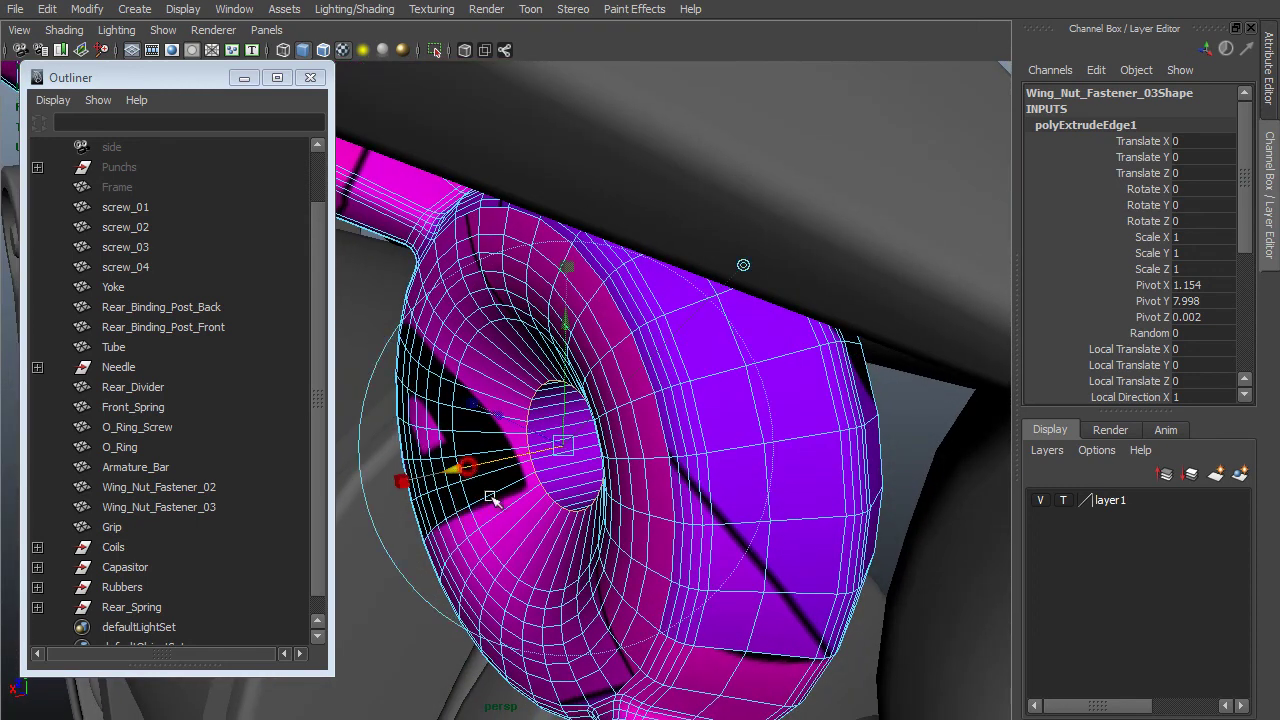
drag(470, 472, 641, 456)
click(530, 265)
alt+drag(560, 400, 548, 436)
click(539, 449)
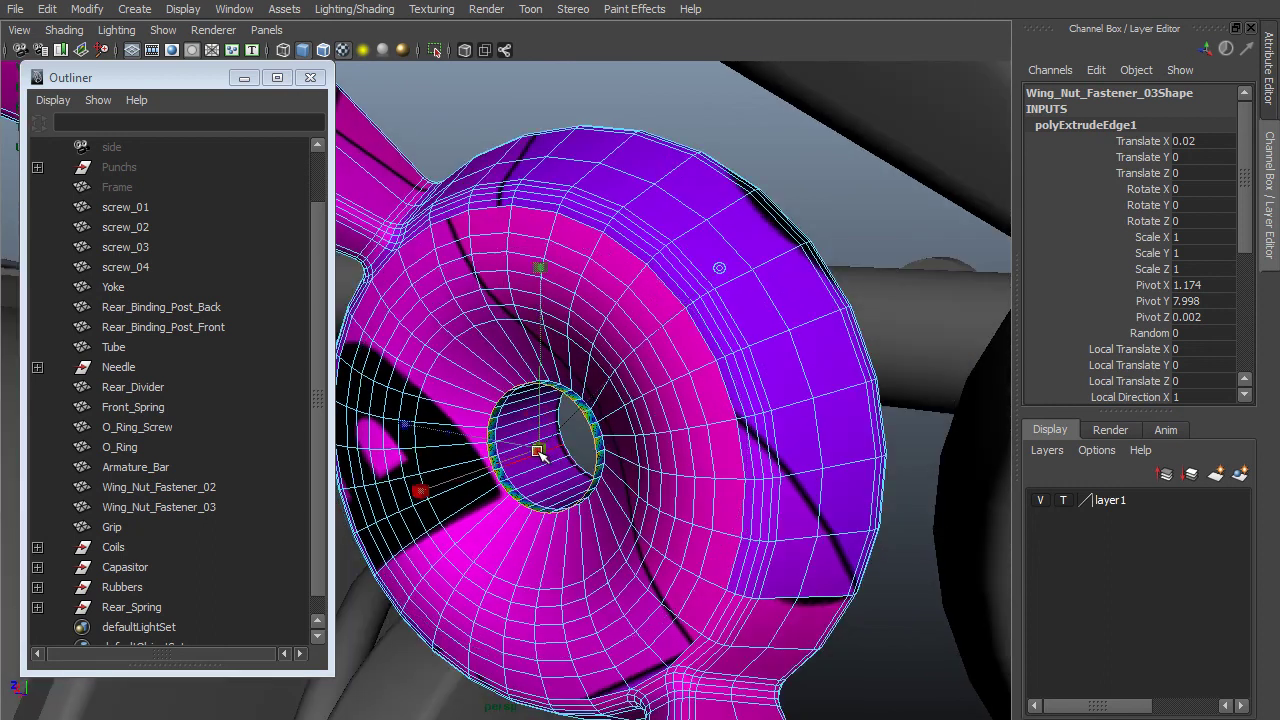
Scale the extruded edge ring uniformly inward to about 0.82 and display the model without textures.
middle_drag(762, 384, 755, 394)
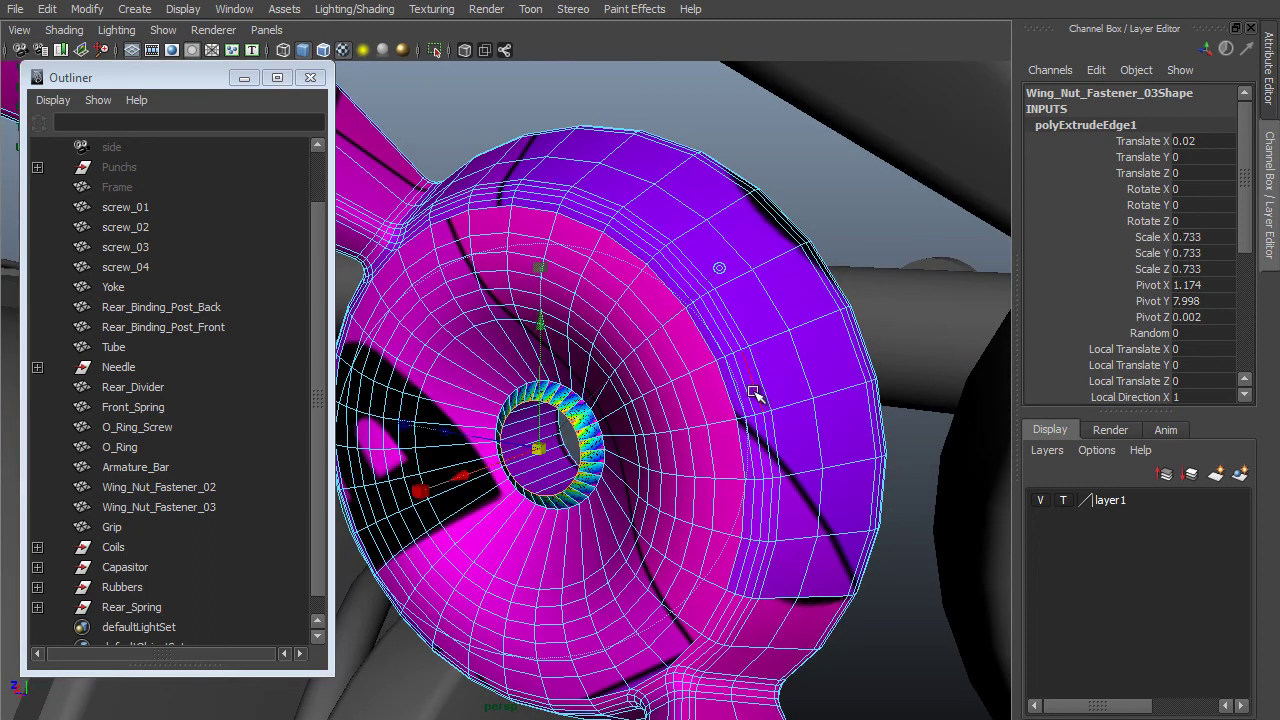
key(5)
alt+drag(650, 400, 766, 430)
alt+right_drag(766, 430, 778, 442)
middle_drag(691, 408, 696, 409)
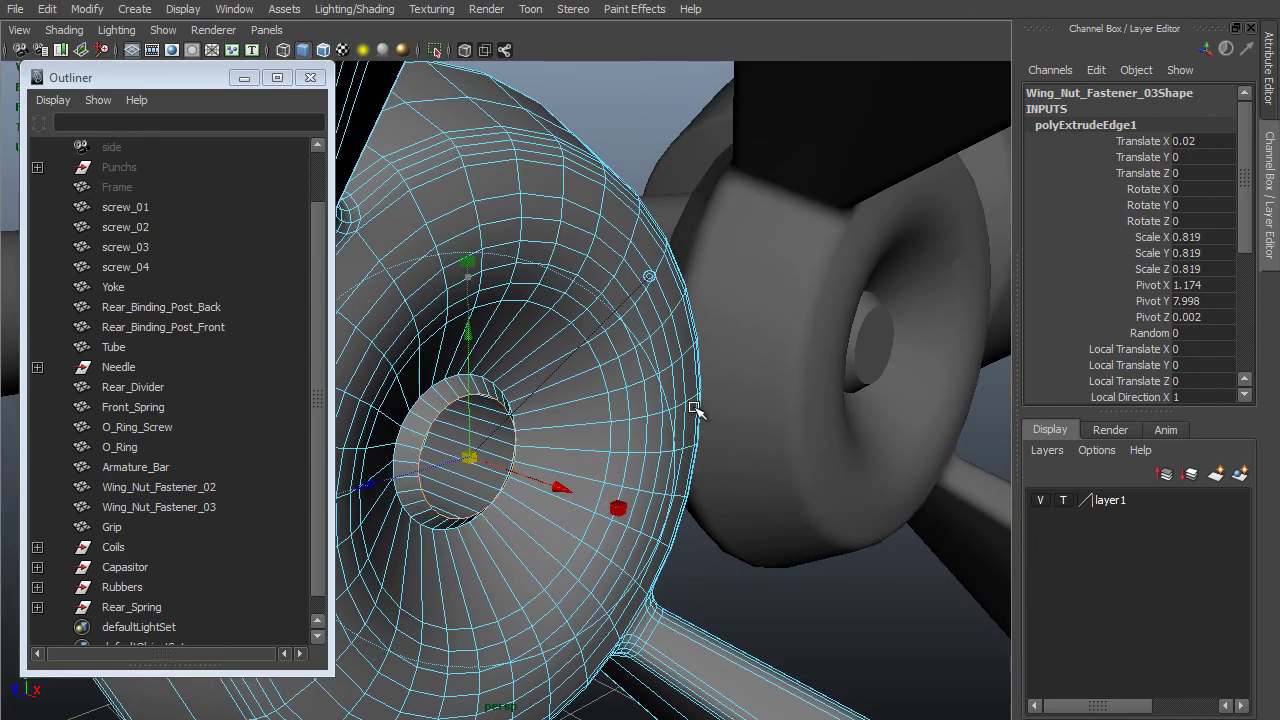
middle_drag(696, 409, 697, 409)
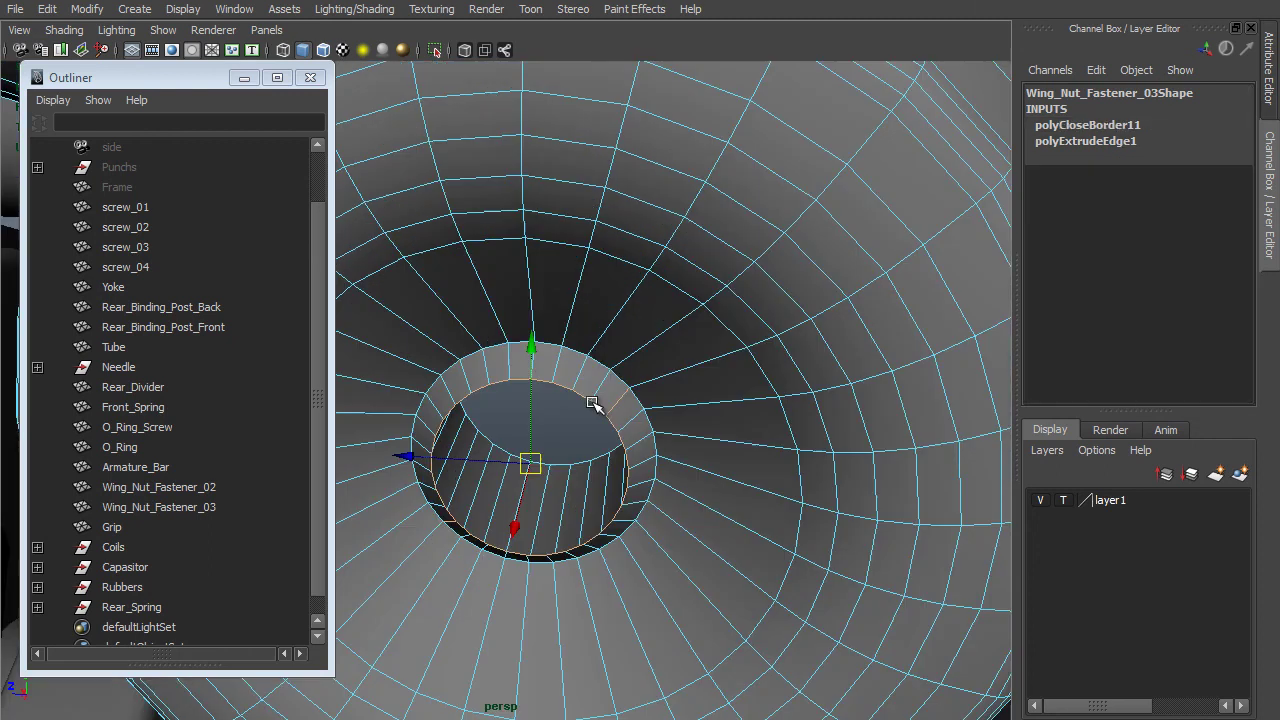
Extrude the inner edge ring again and scale it inward until only a tiny opening remains at the centre.
shift+right_drag(592, 403, 597, 455)
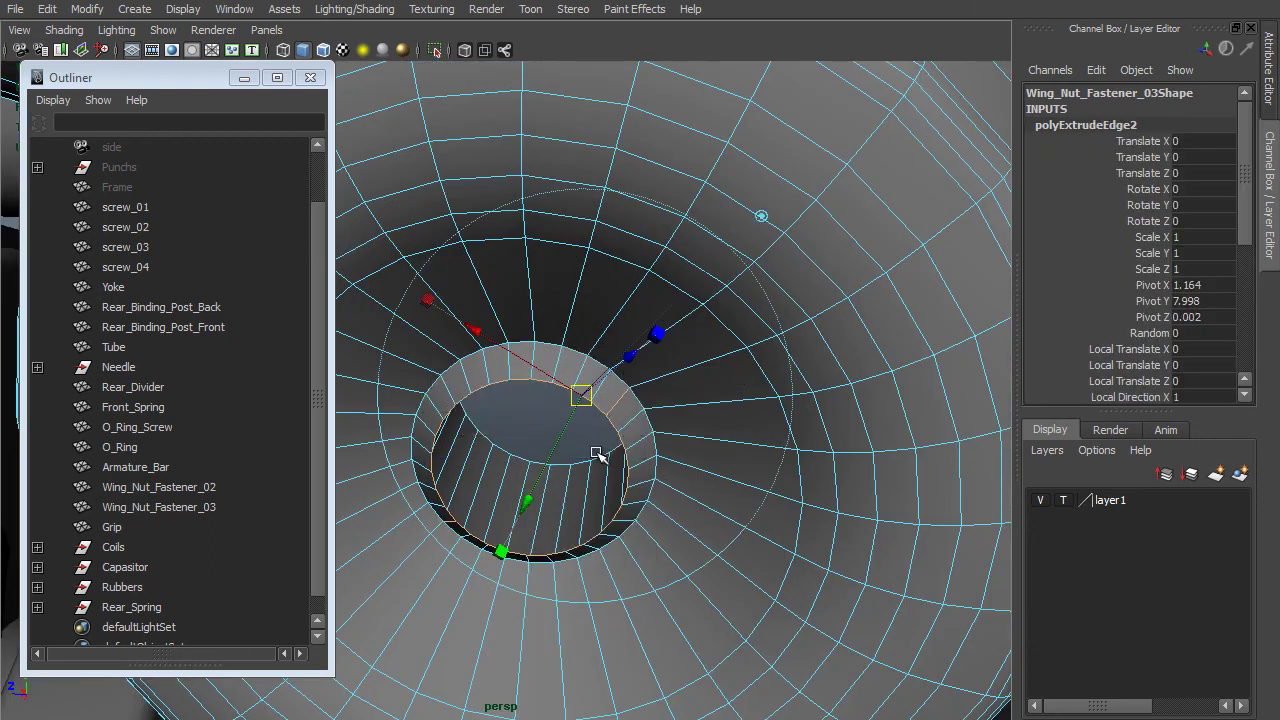
alt+drag(651, 389, 572, 371)
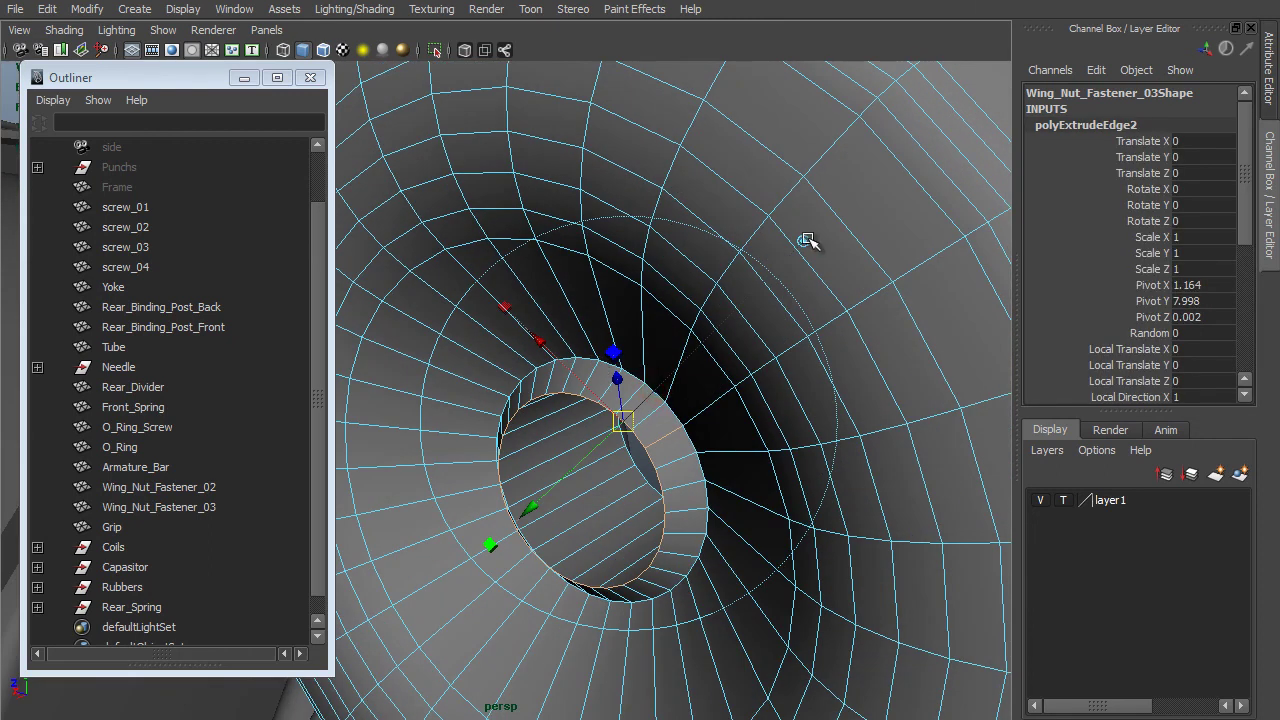
click(808, 239)
alt+drag(719, 382, 691, 366)
click(611, 331)
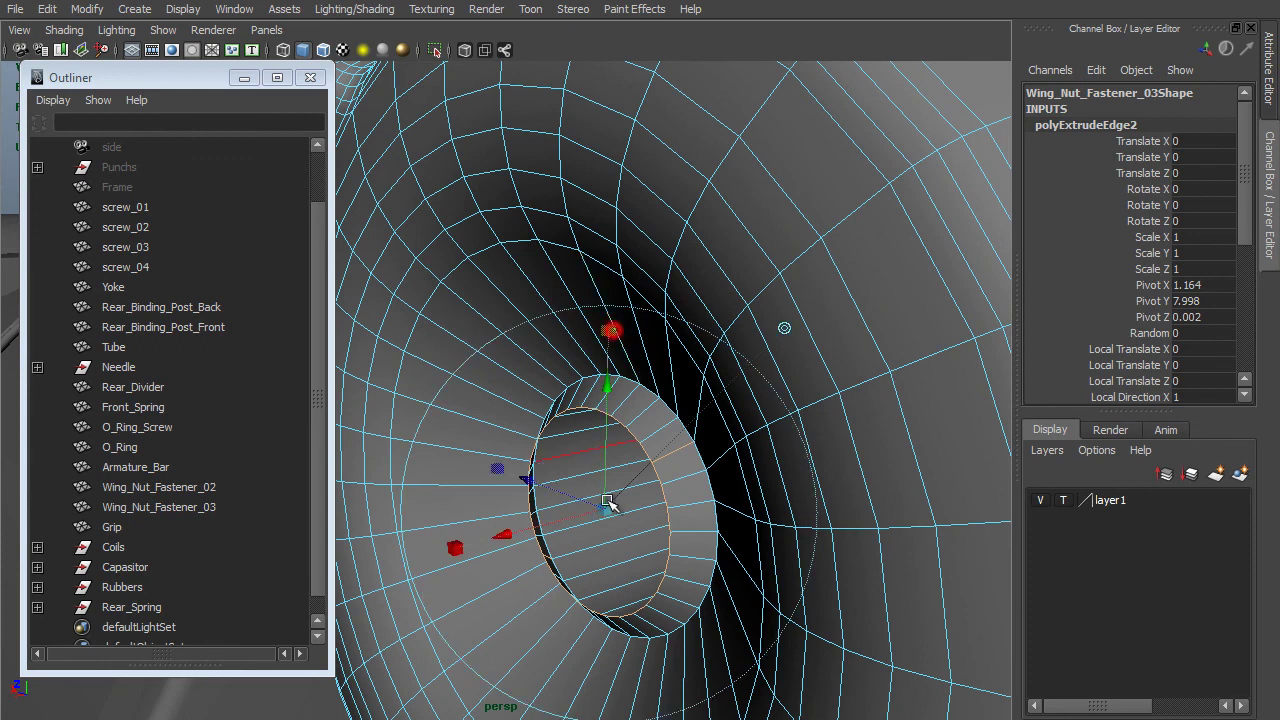
drag(606, 510, 565, 514)
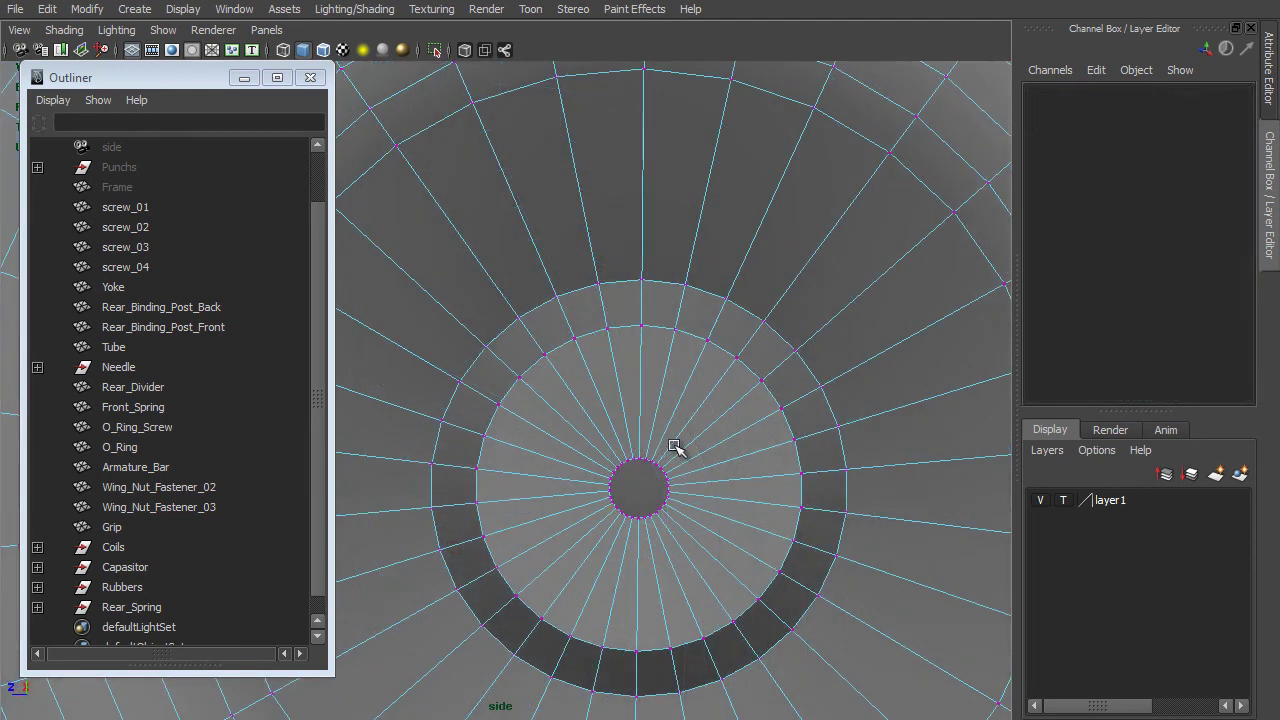
Select the innermost ring of vertices in the side view and merge them into one centre vertex.
drag(697, 430, 604, 538)
shift+right_click(623, 496)
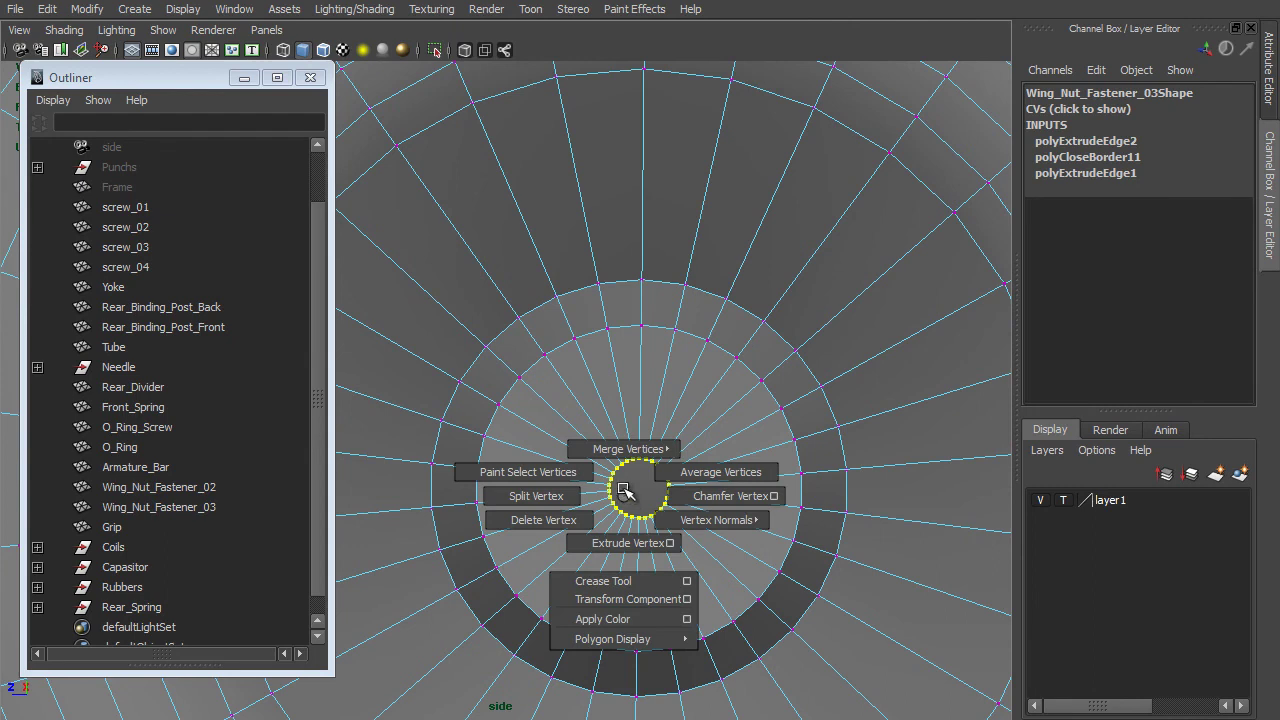
shift+right_drag(623, 491, 626, 427)
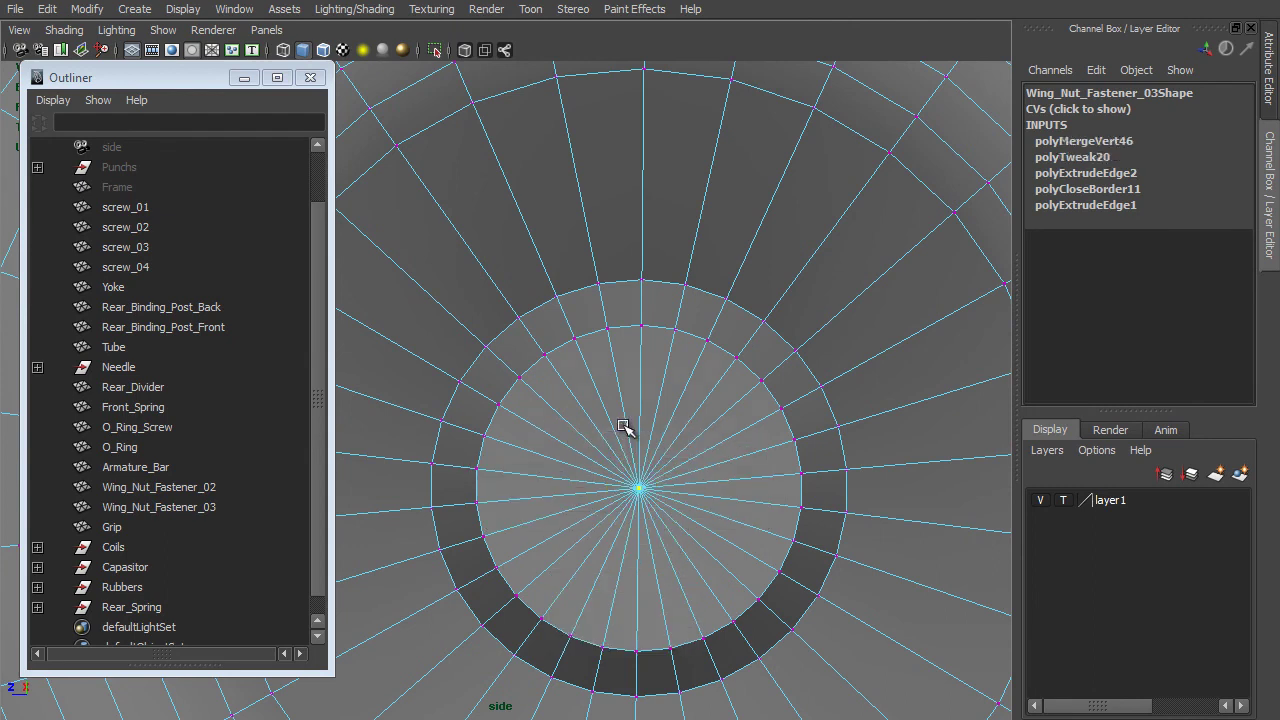
Snap the merged centre vertex along X to the depth of the surrounding rim vertices.
key(w)
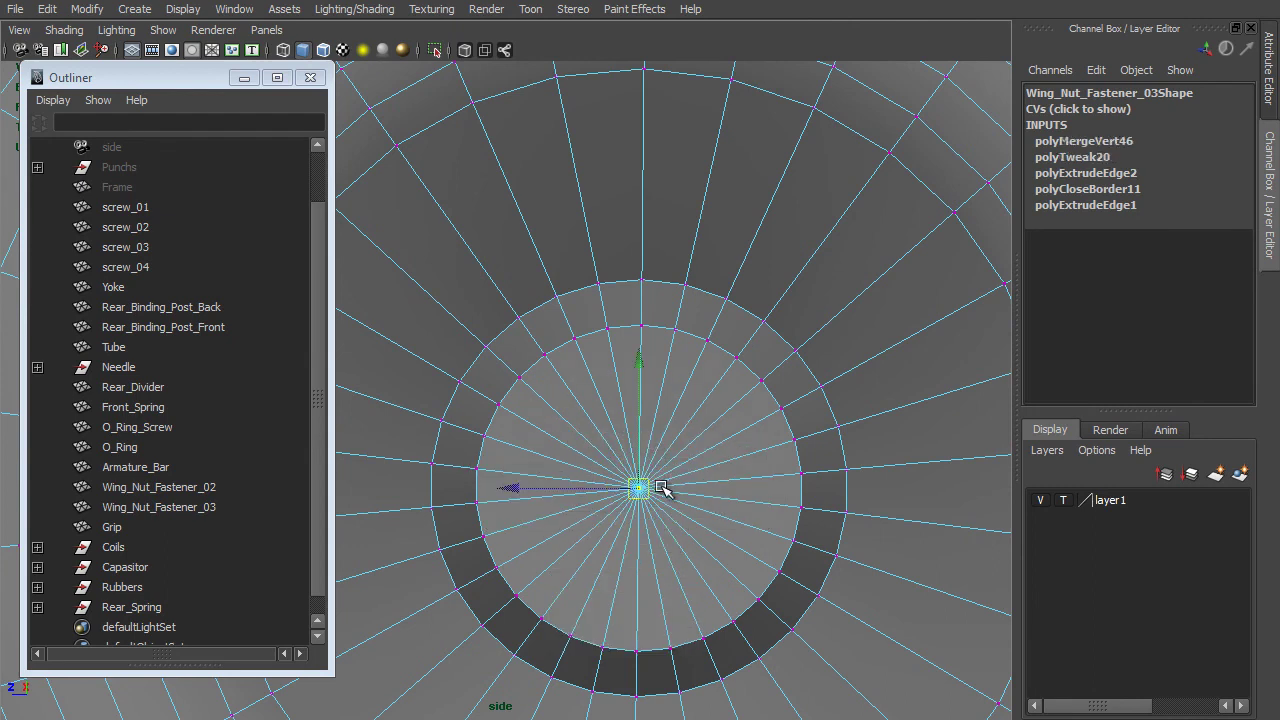
key(space)
drag(660, 487, 455, 558)
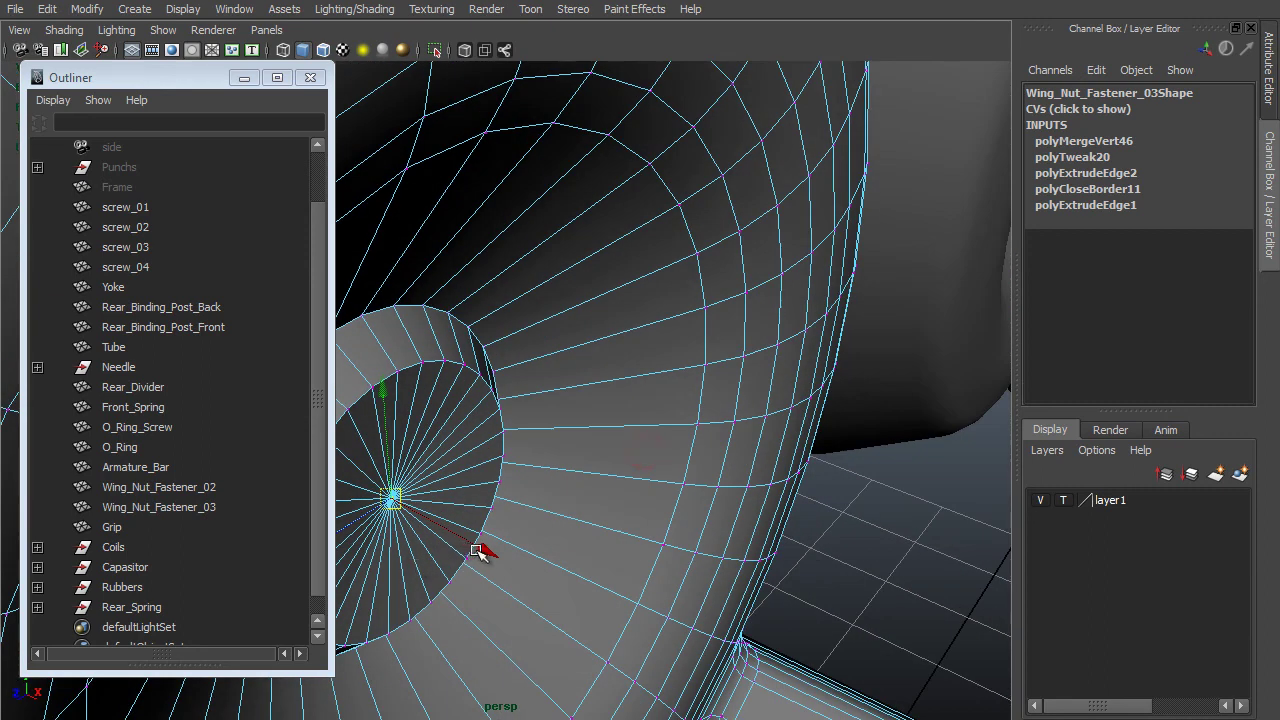
click(483, 549)
key(v)
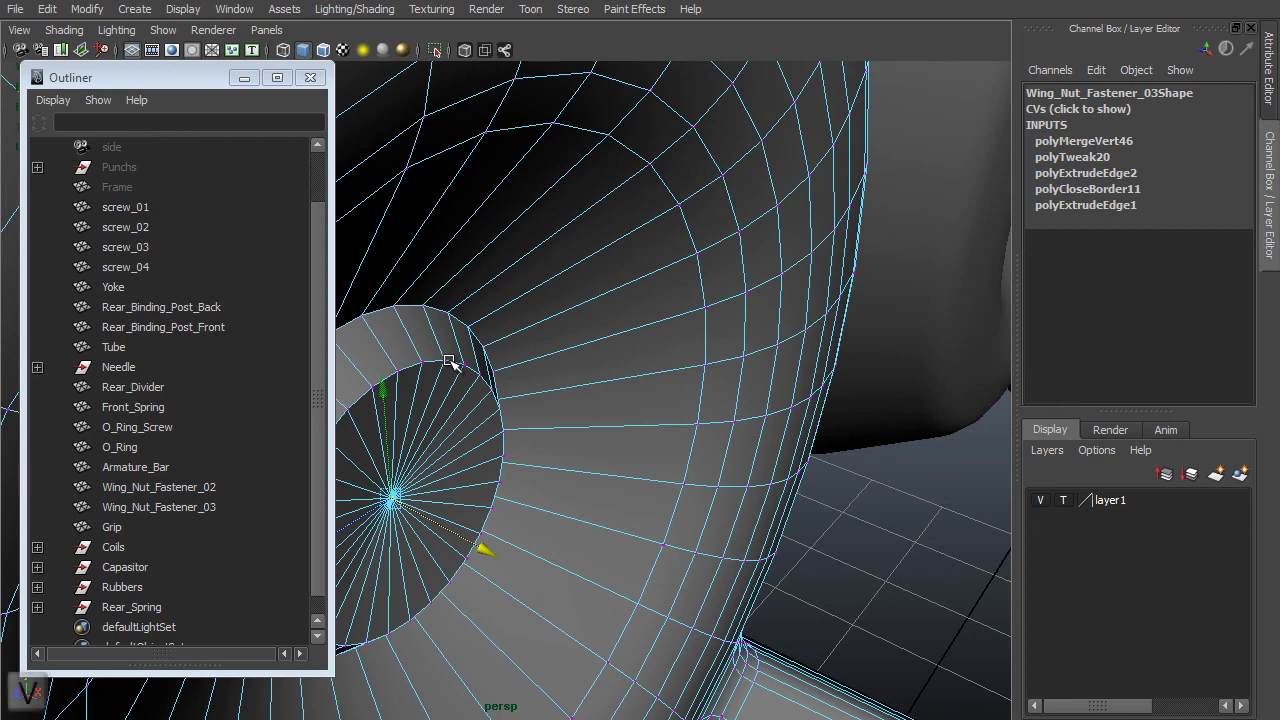
middle_drag(449, 363, 447, 400)
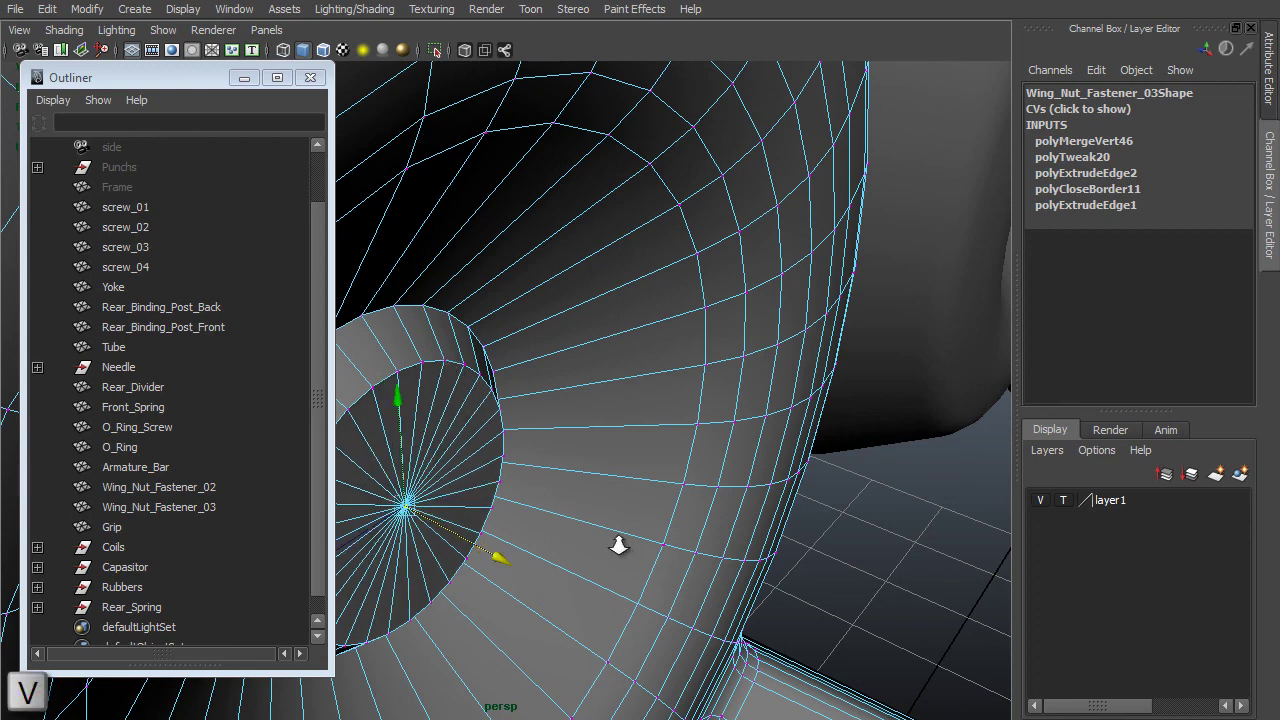
alt+drag(614, 543, 437, 463)
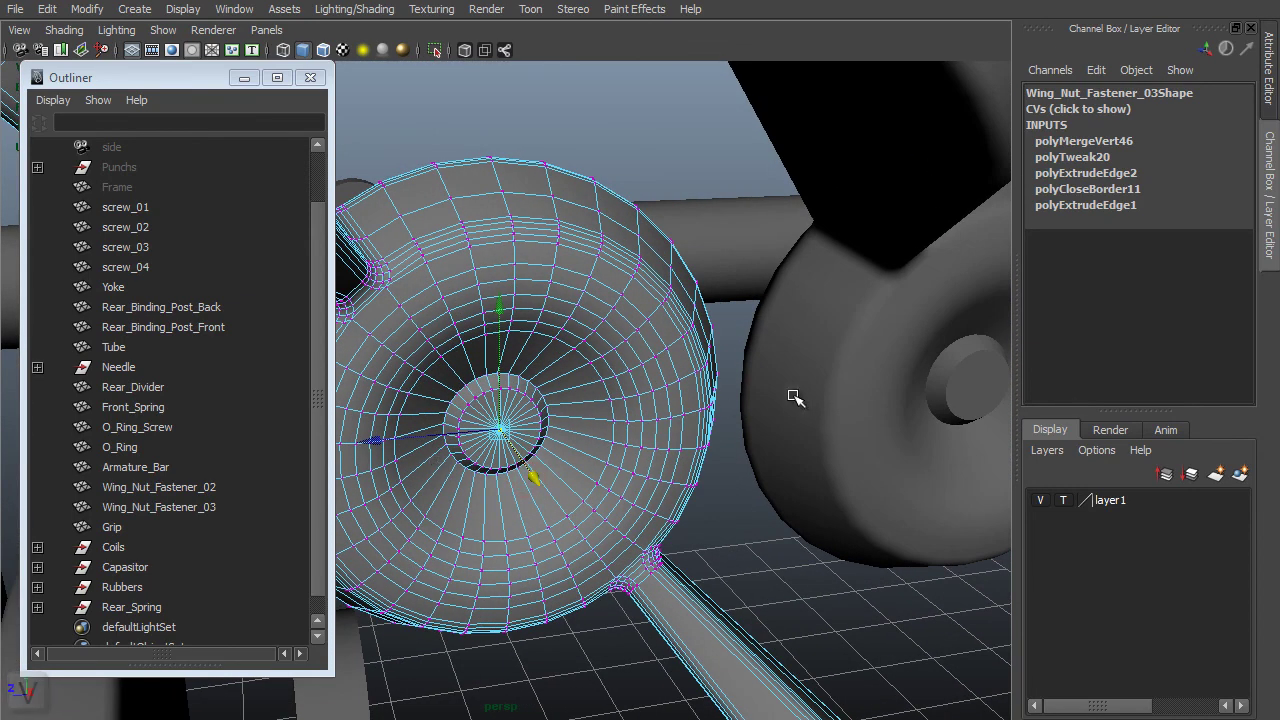
Select the new faces capping the hole of Wing_Nut_Fastener_03 and apply a planar UV projection to them.
alt+drag(864, 363, 541, 472)
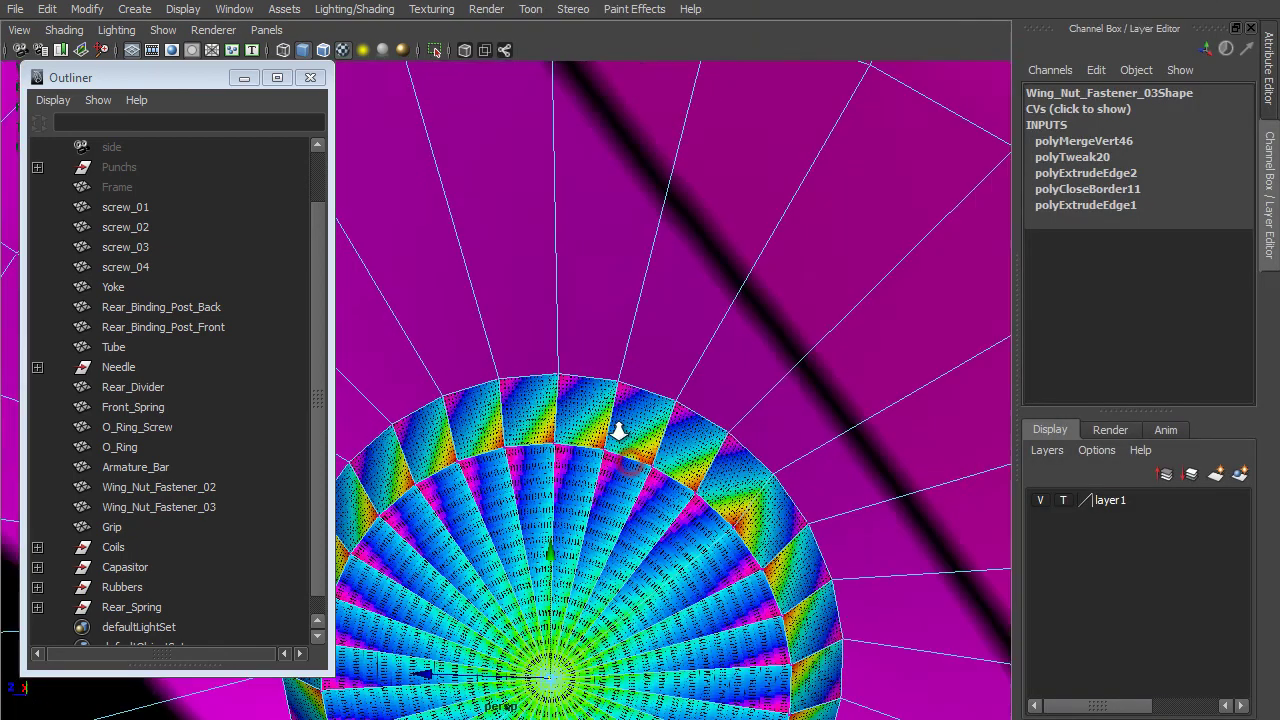
scroll(606, 497, down, 3)
key(space)
drag(600, 446, 694, 449)
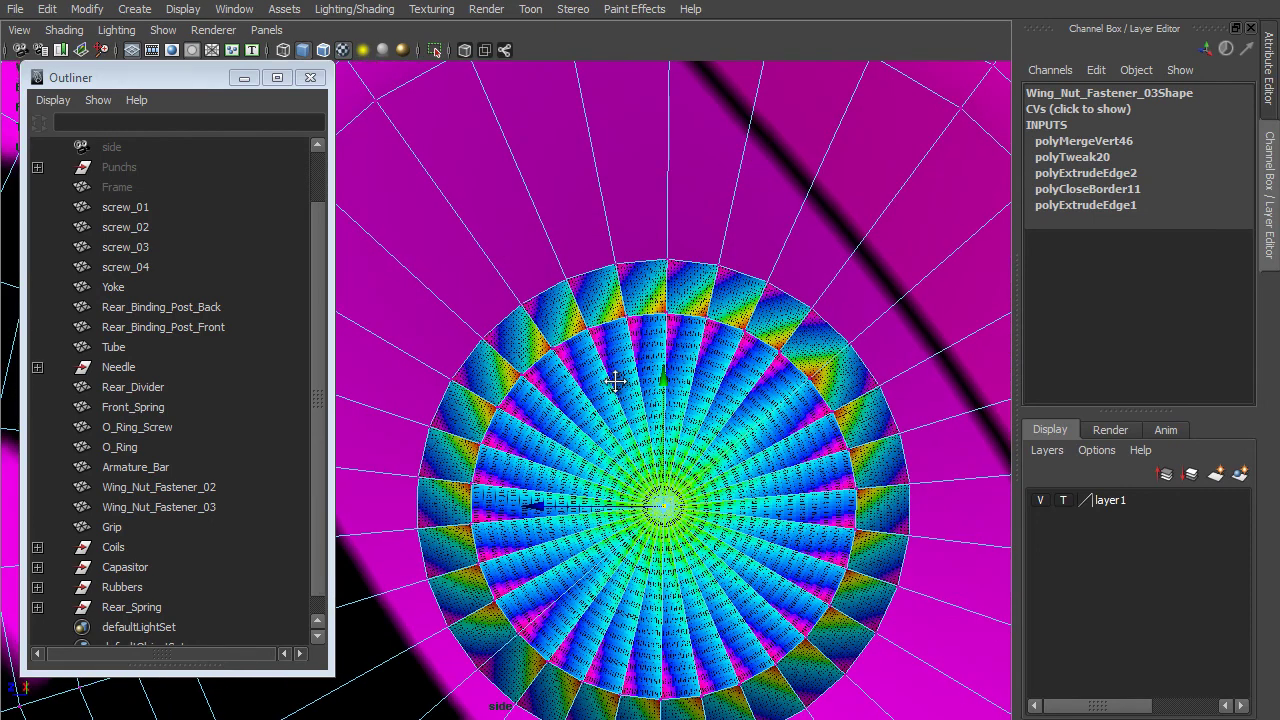
alt+middle_drag(614, 380, 598, 323)
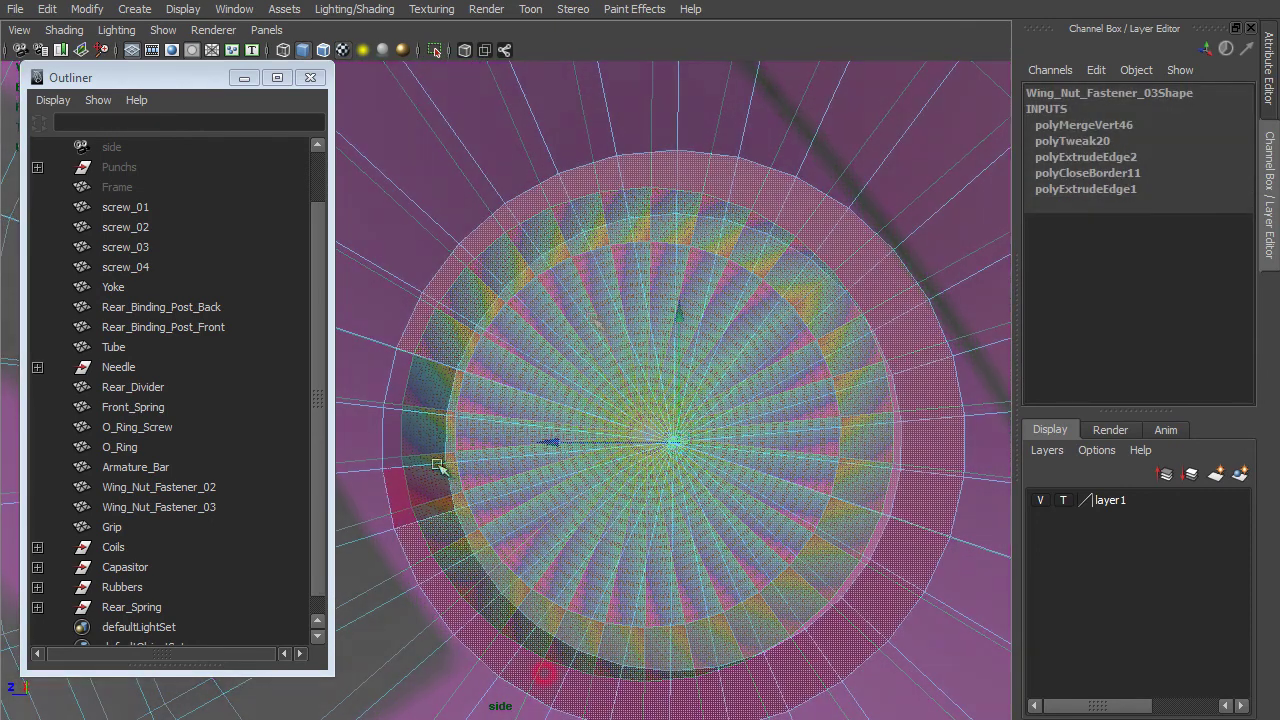
click(425, 443)
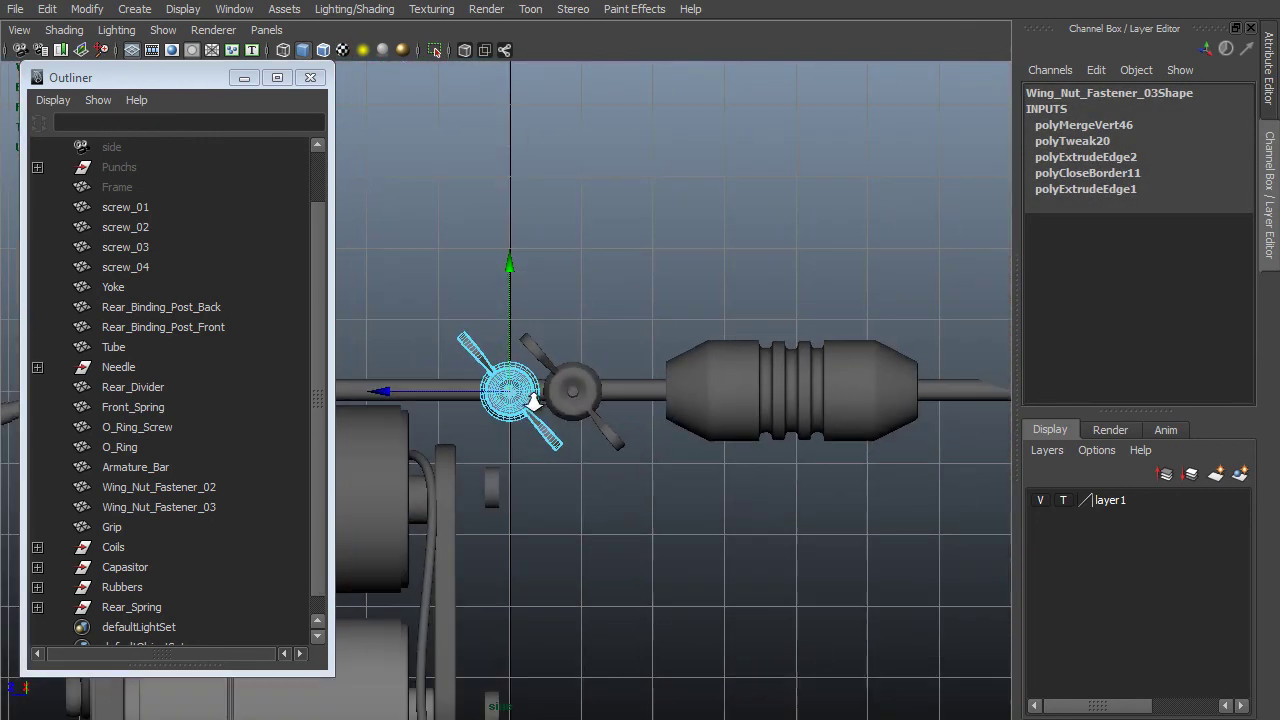
key(space)
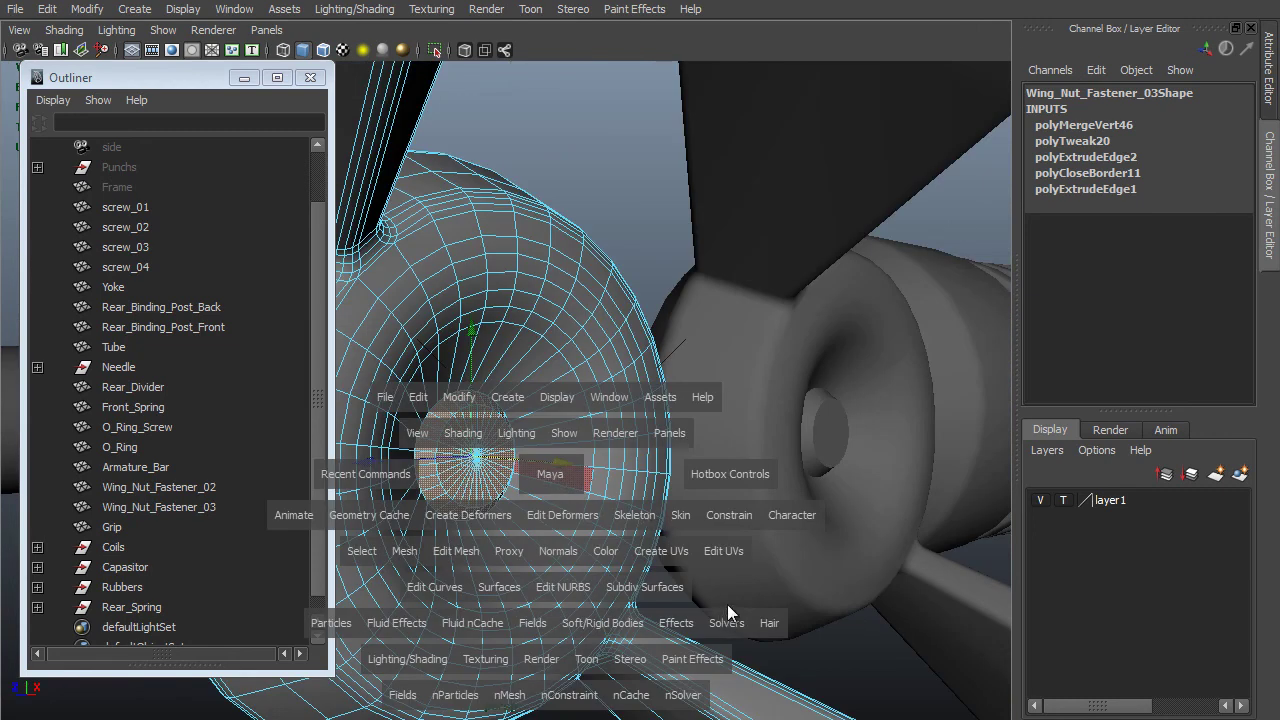
drag(668, 563, 684, 585)
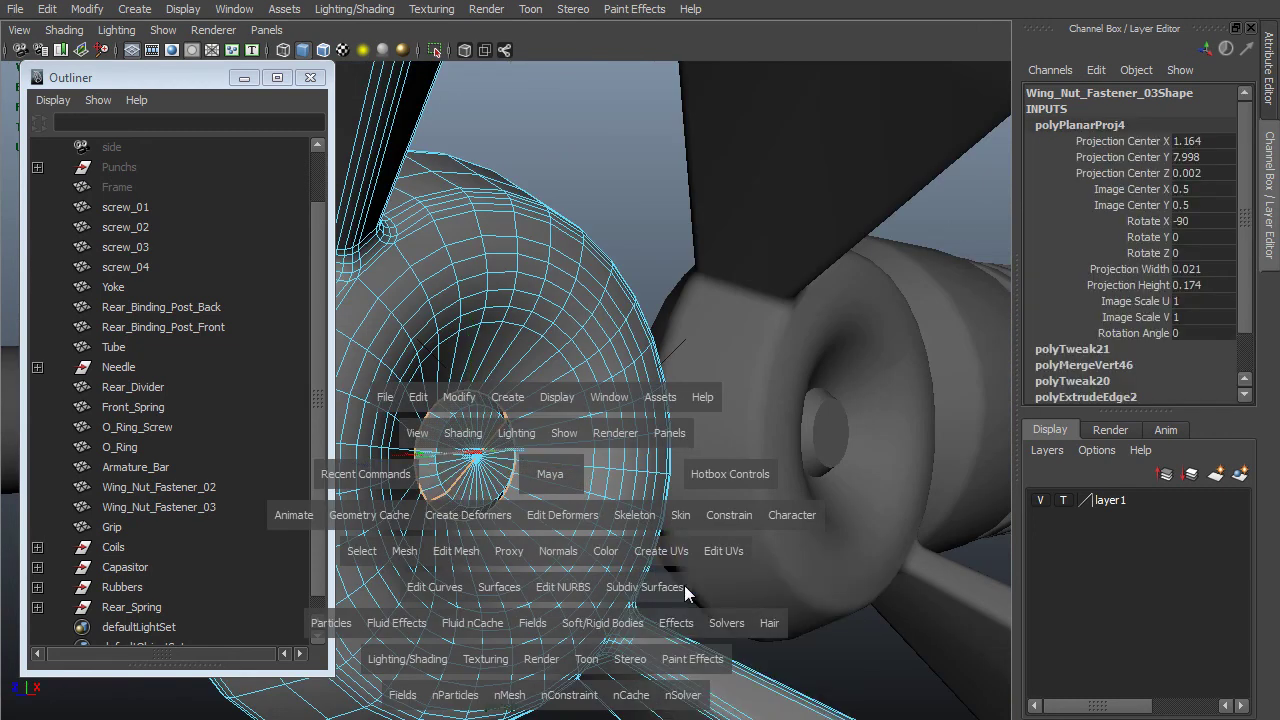
Set the rotation of the cap's planar projection to 0 in X and -90 in Y so it faces the hole.
key(ctrl+a)
click(1090, 267)
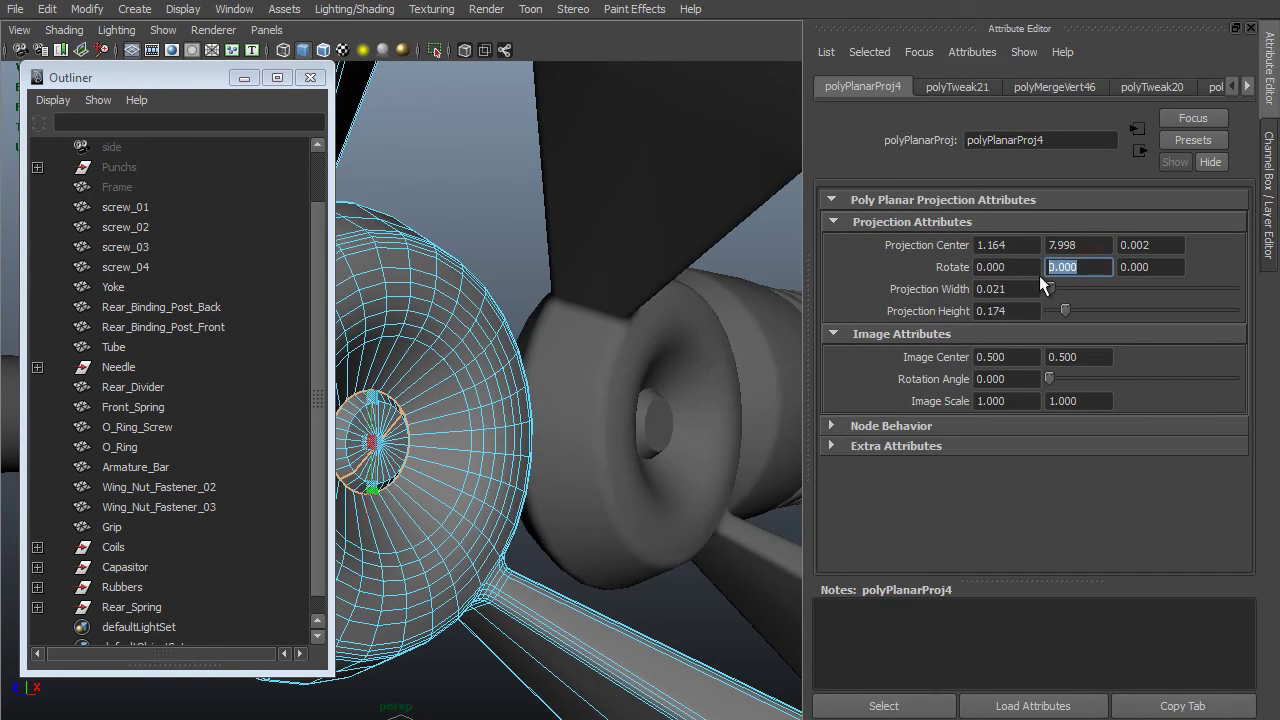
text(-90.000)
alt+drag(556, 366, 457, 516)
alt+middle_drag(457, 354, 600, 334)
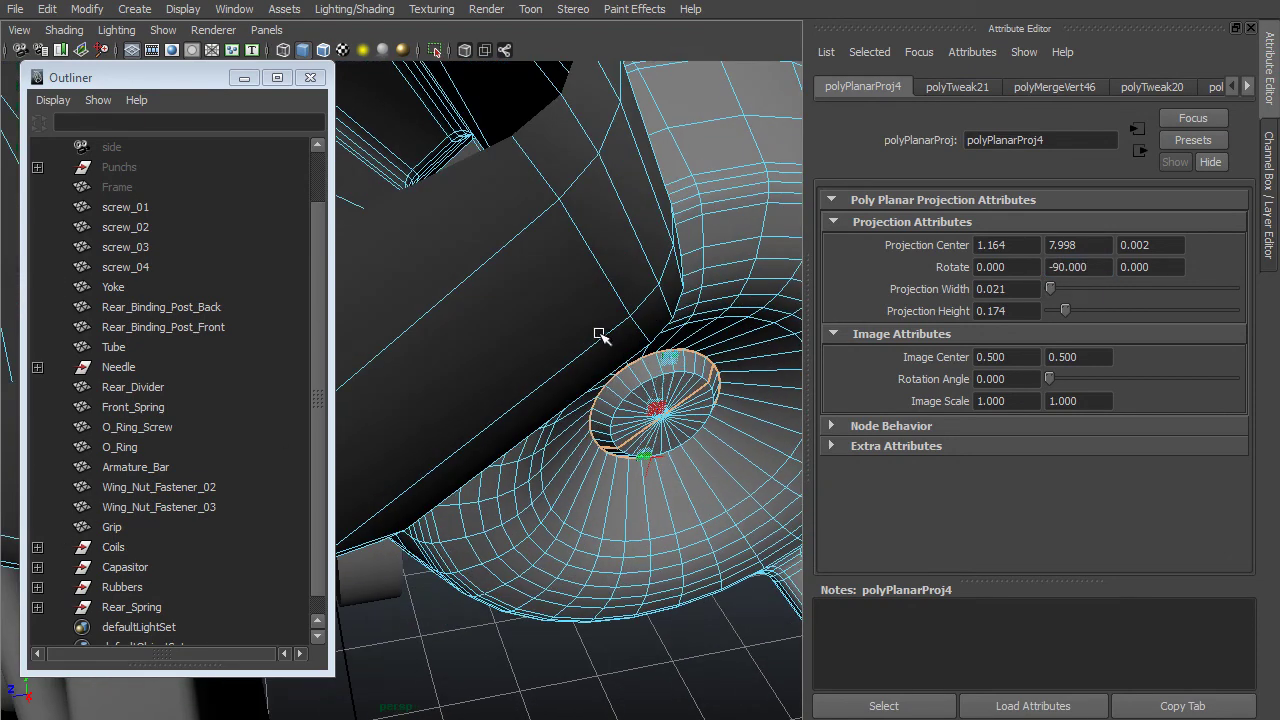
alt+drag(600, 334, 545, 345)
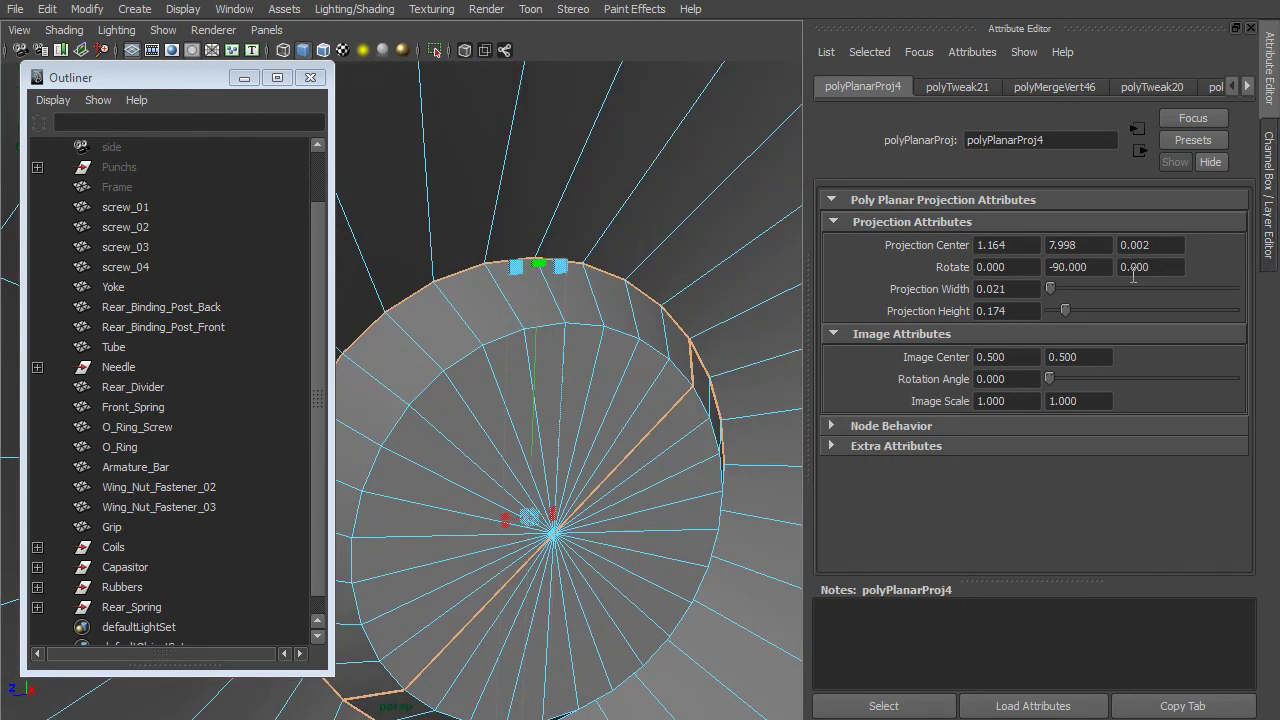
Set the planar projection's width to 0.174, equal to its height, so the cap's mapping keeps its proportions.
click(1023, 311)
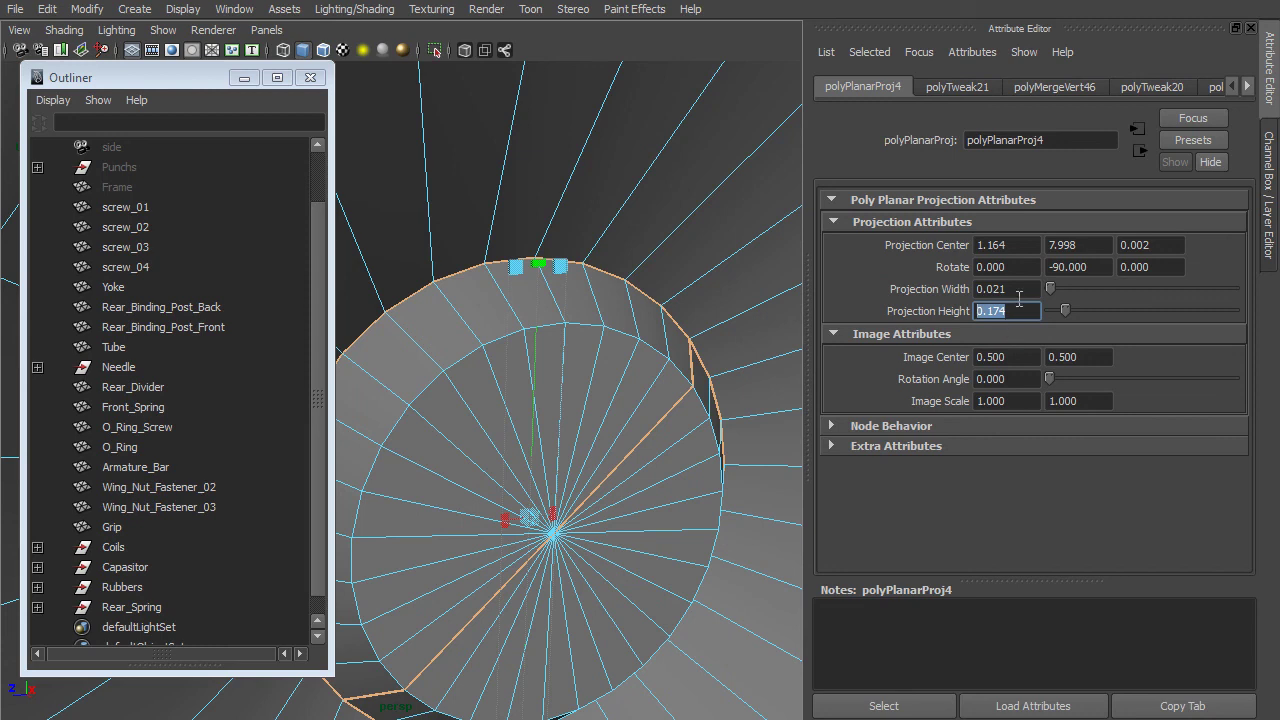
click(1024, 291)
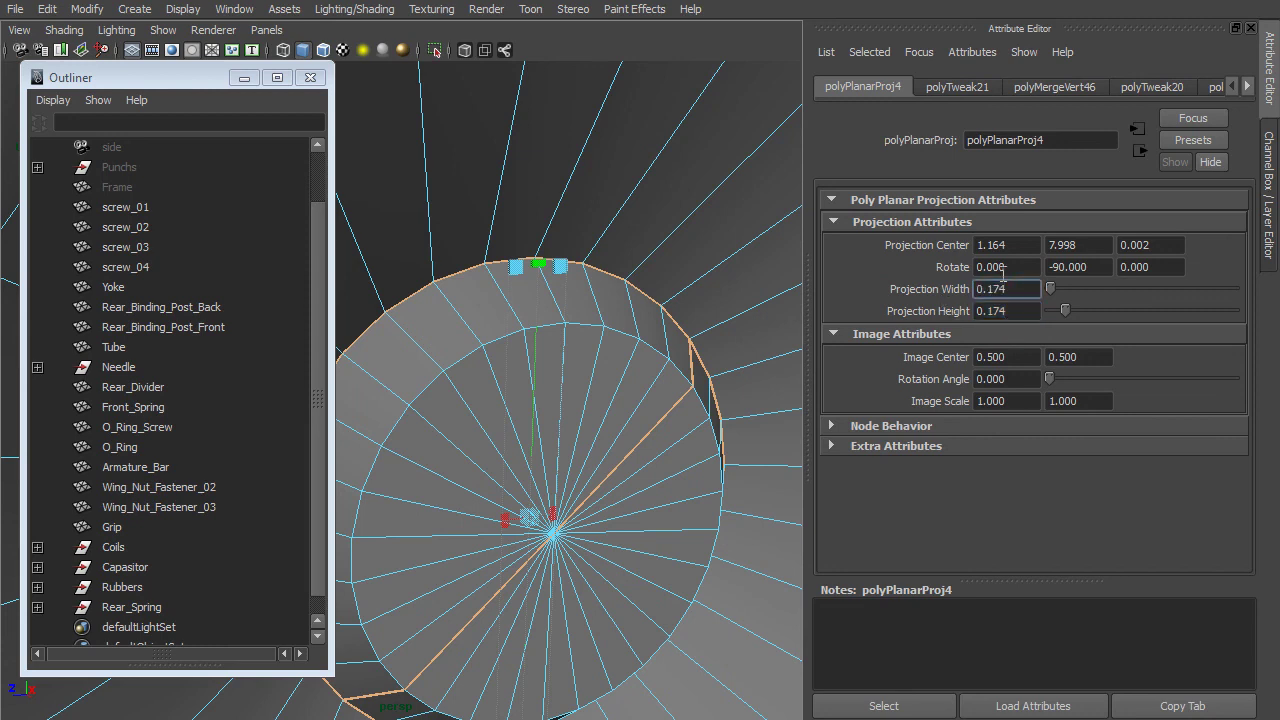
key(Return)
scroll(591, 357, down, 10)
alt+drag(593, 357, 590, 400)
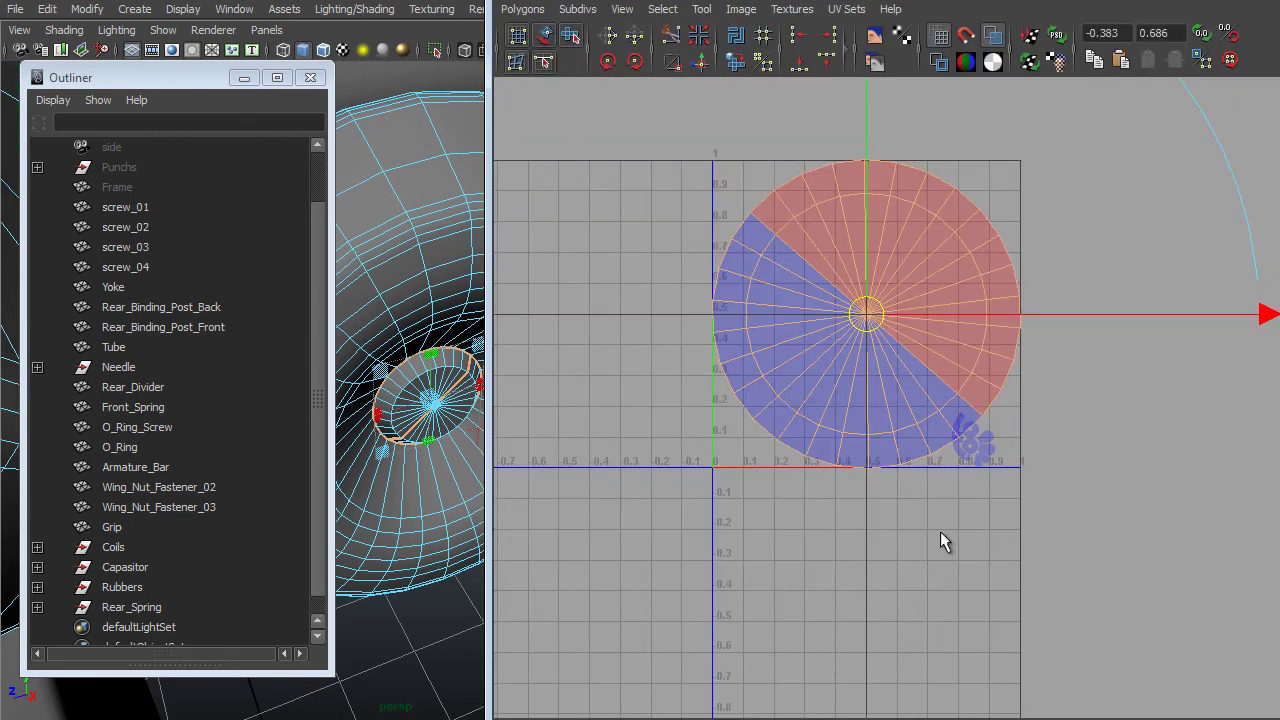
Select the UVs of the cap's disc shell and move it clear of the wing nut's other UV shells.
scroll(940, 531, up, 5)
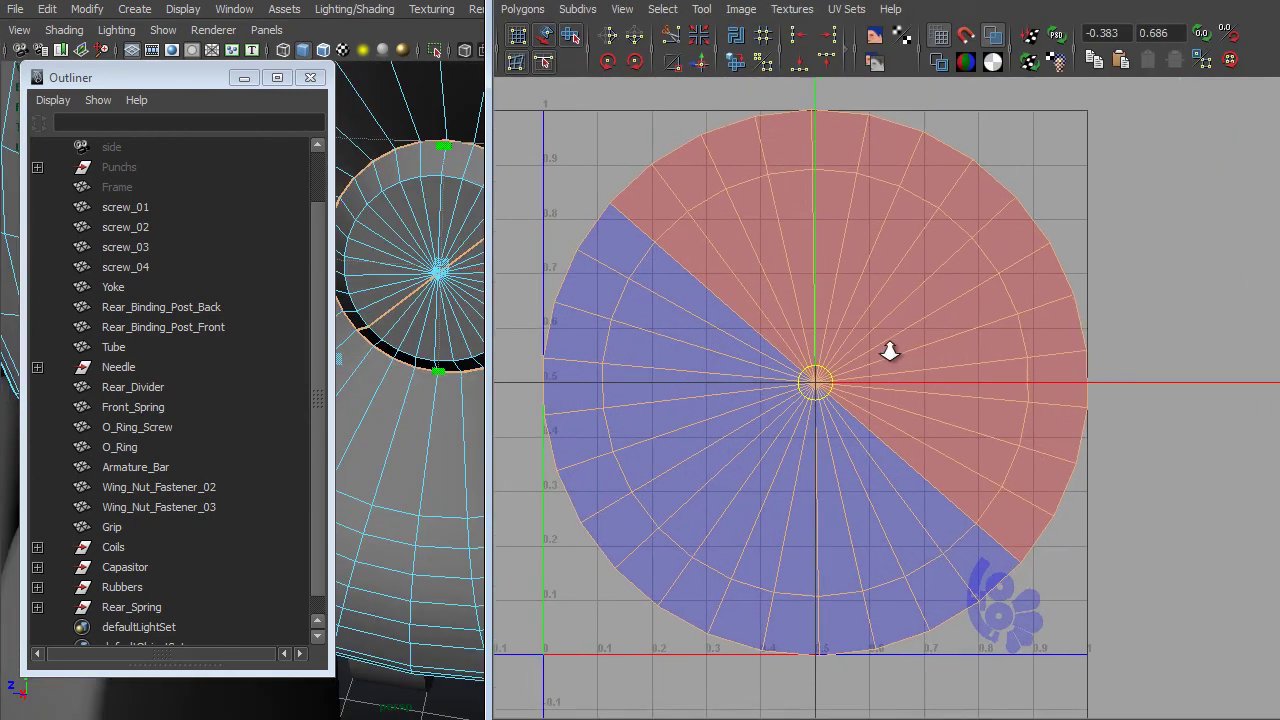
scroll(889, 350, up, 1)
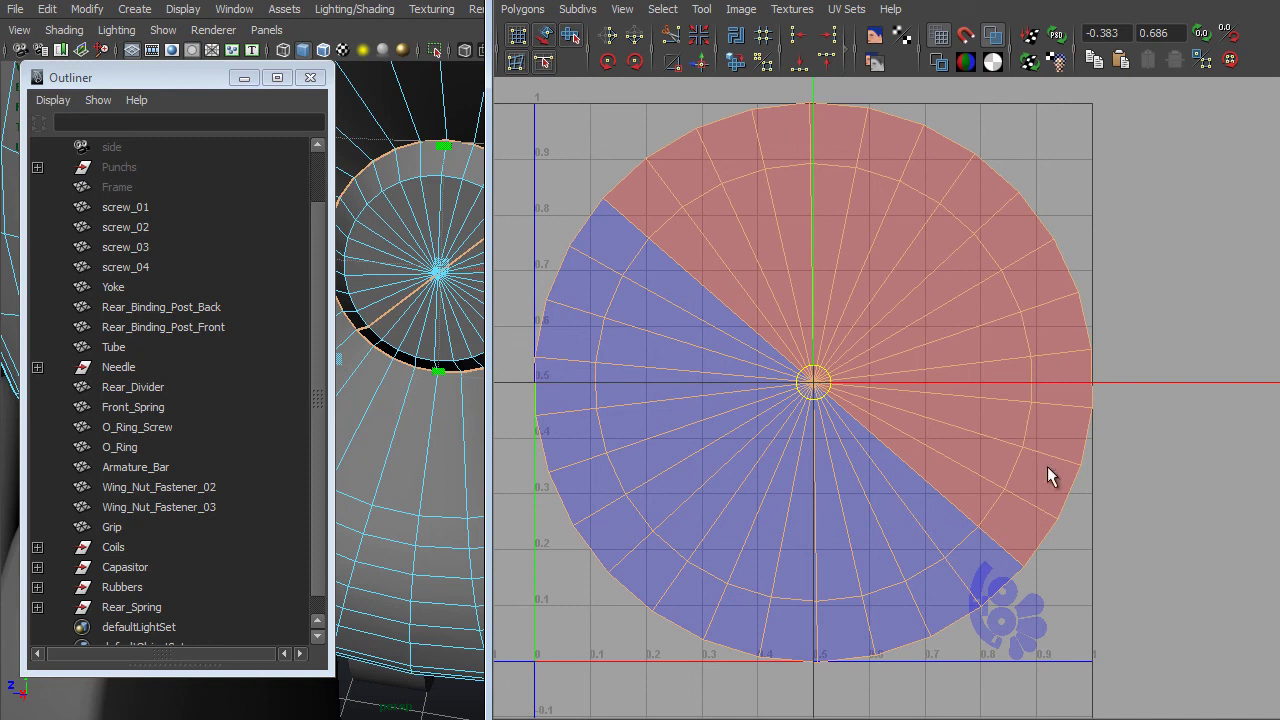
key(w)
middle_drag(855, 384, 865, 406)
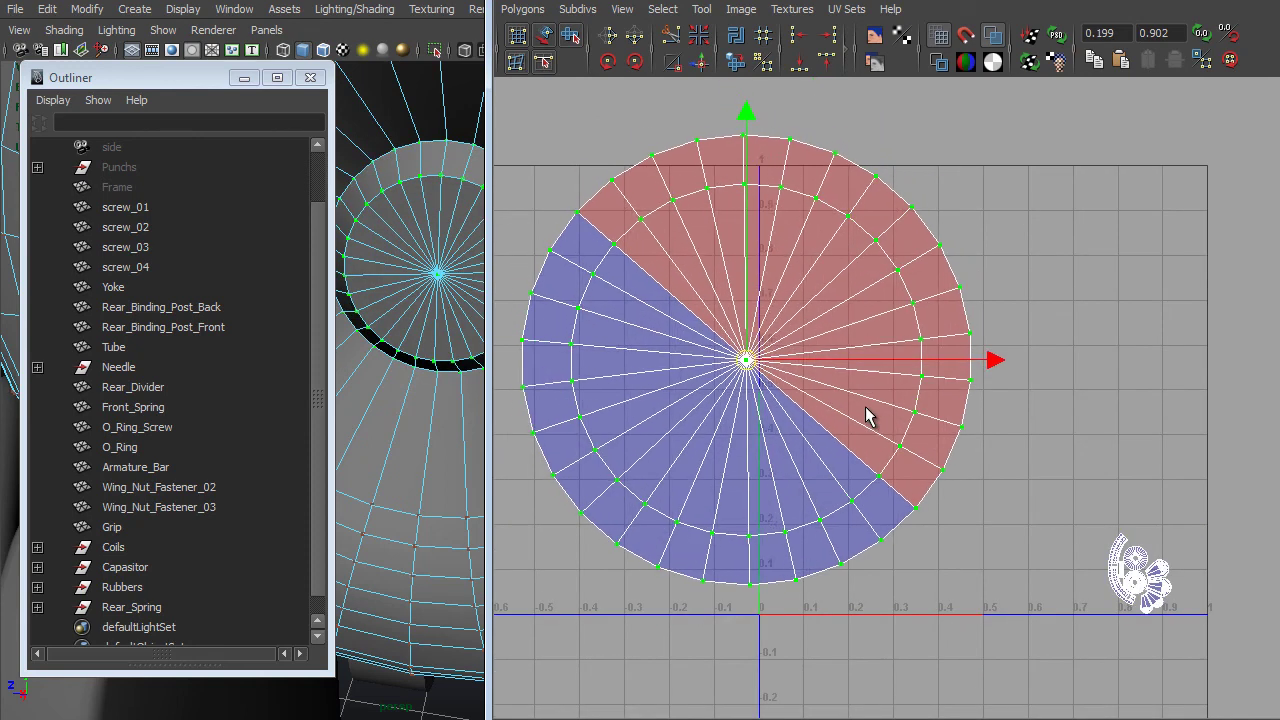
scroll(865, 406, up, 2)
alt+middle_drag(733, 265, 823, 318)
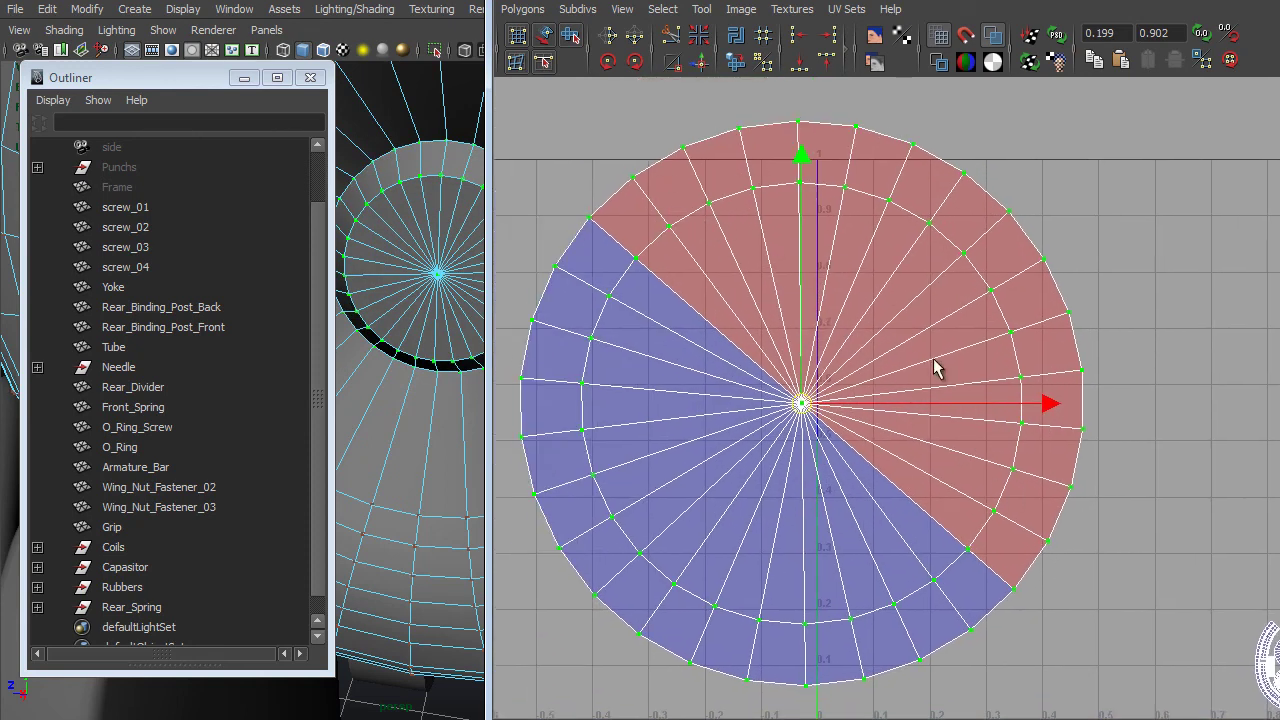
alt+right_drag(863, 150, 918, 204)
Cut the cap's UV shell along the diagonal edges separating the reversed half from the correctly facing half.
right_drag(1023, 612, 1014, 560)
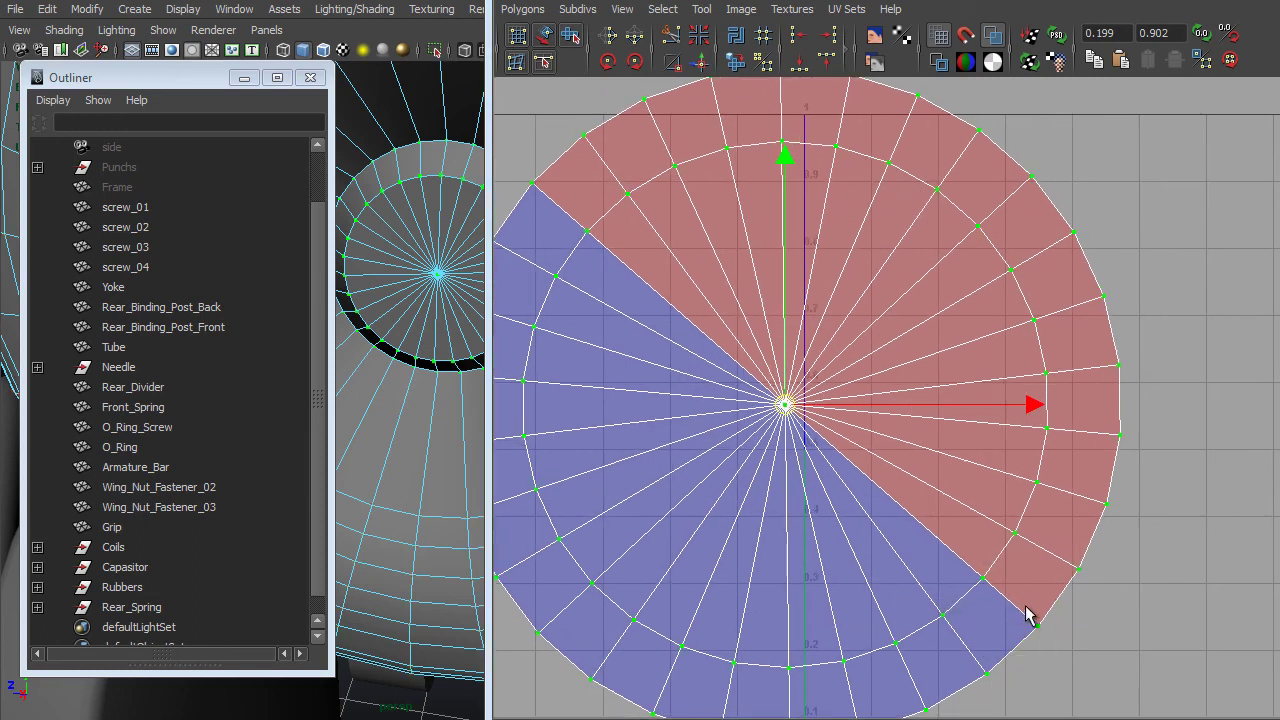
click(1028, 596)
shift+click(927, 518)
shift+right_drag(960, 373, 888, 366)
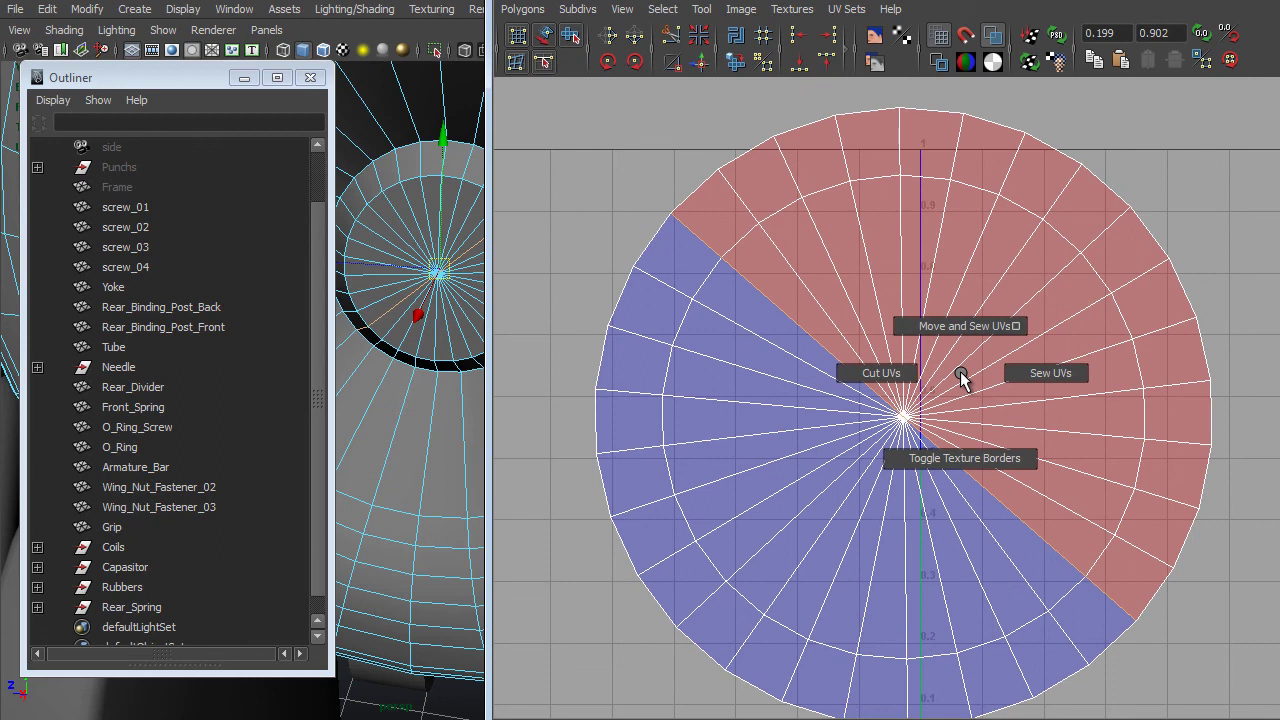
Select all UVs of the reversed half of the cap shell and flip them in the U direction.
right_drag(947, 338, 1022, 343)
click(1124, 211)
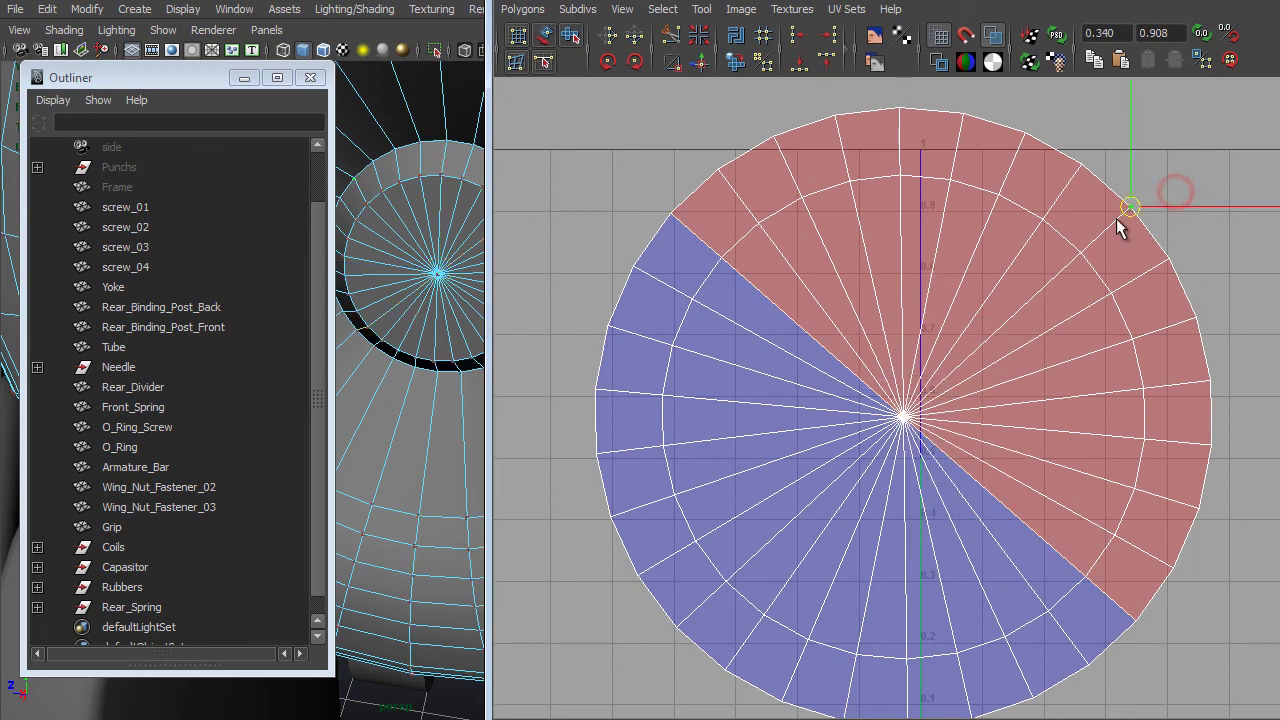
right_drag(1116, 218, 1223, 400)
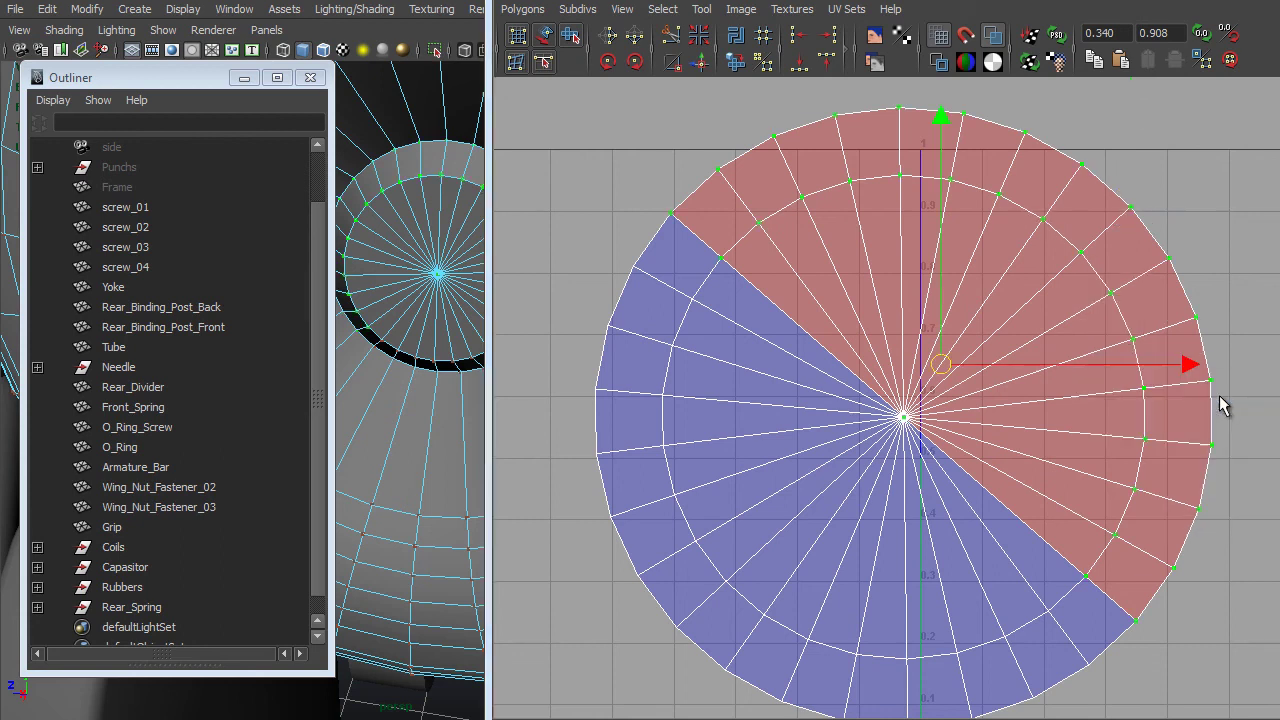
click(612, 37)
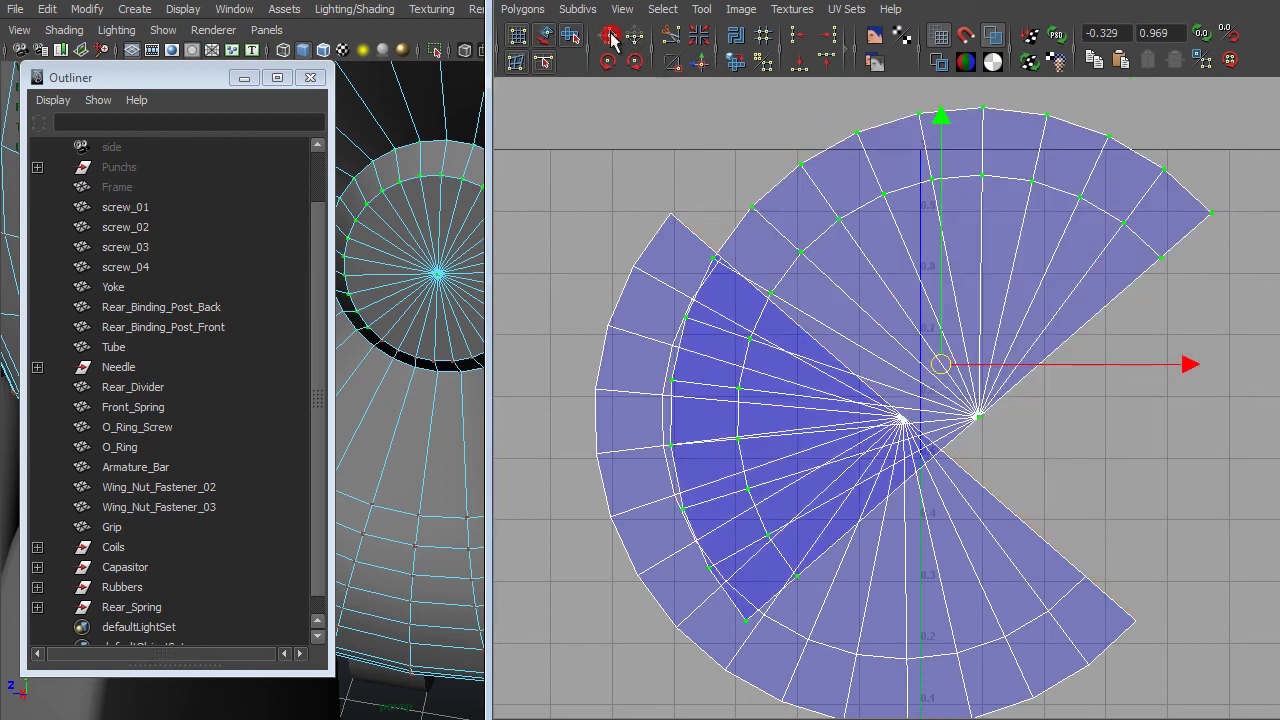
Rotate and move the flipped half to complete the disc with the other half, and join the two along the seam.
scroll(1065, 312, up, 4)
key(e)
scroll(1227, 367, down, 3)
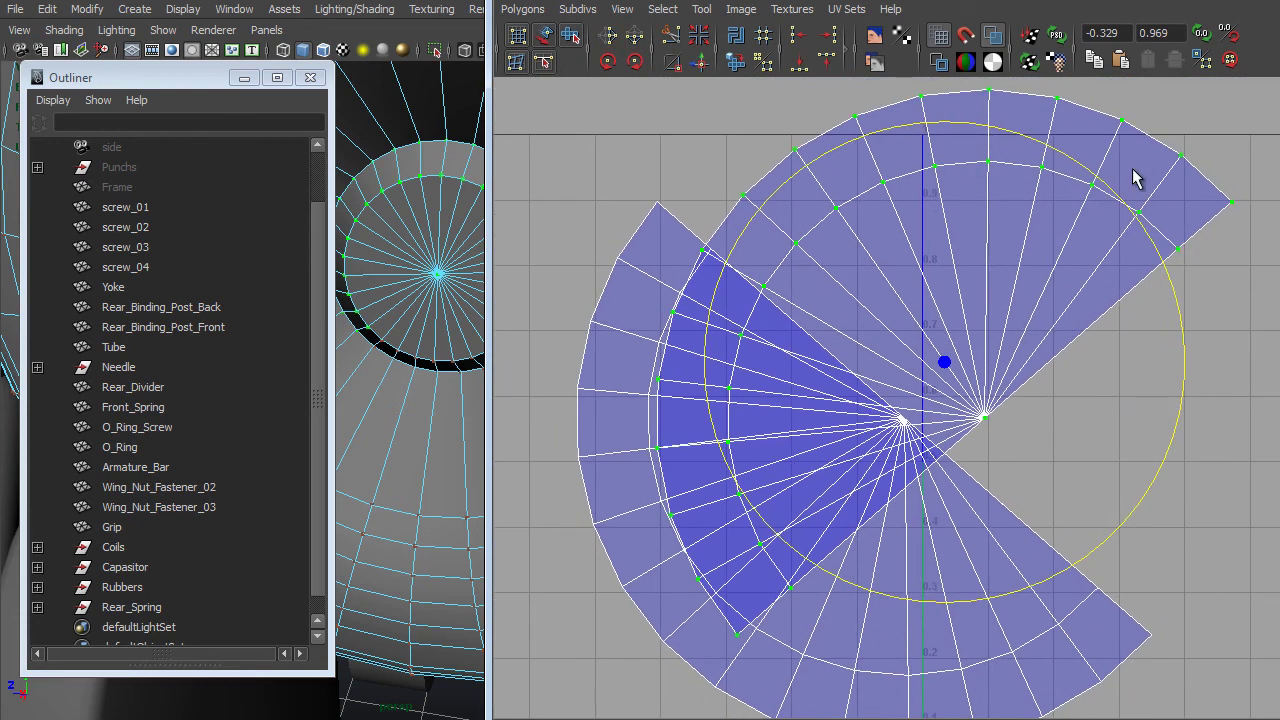
drag(1118, 197, 1265, 447)
drag(1170, 280, 1184, 382)
key(w)
middle_drag(838, 263, 849, 270)
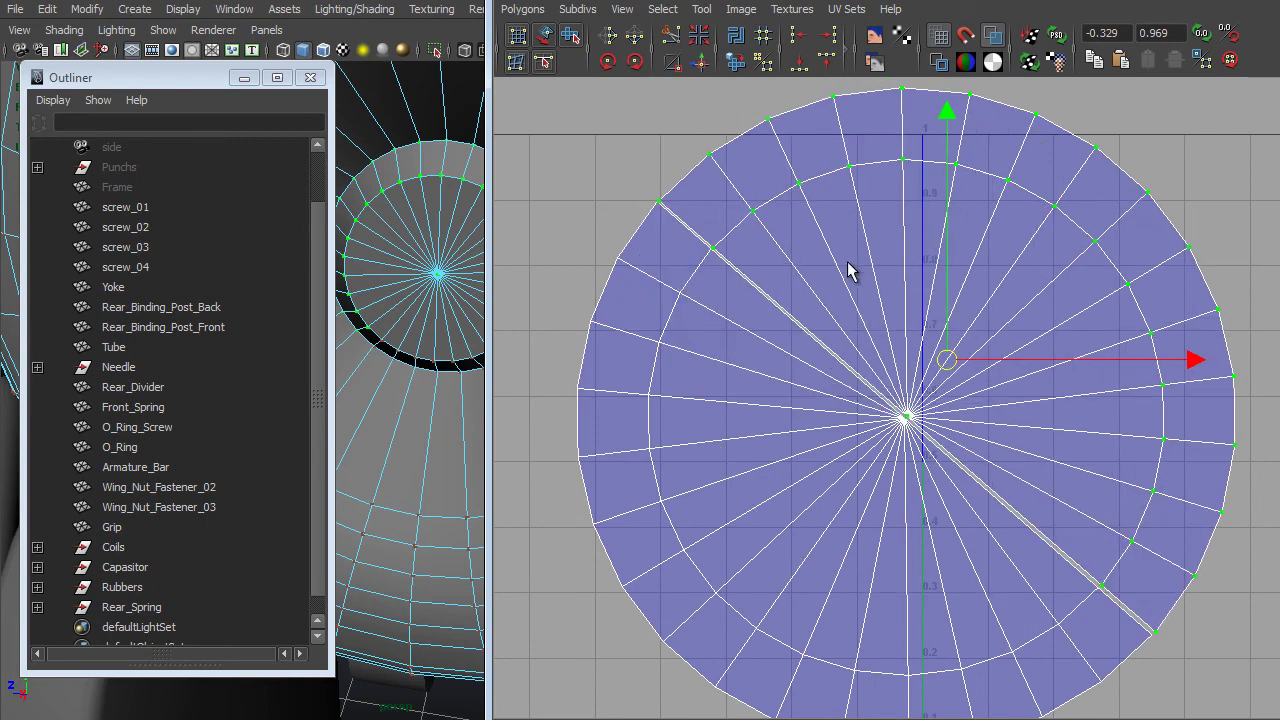
scroll(922, 390, up, 2)
scroll(1029, 306, down, 2)
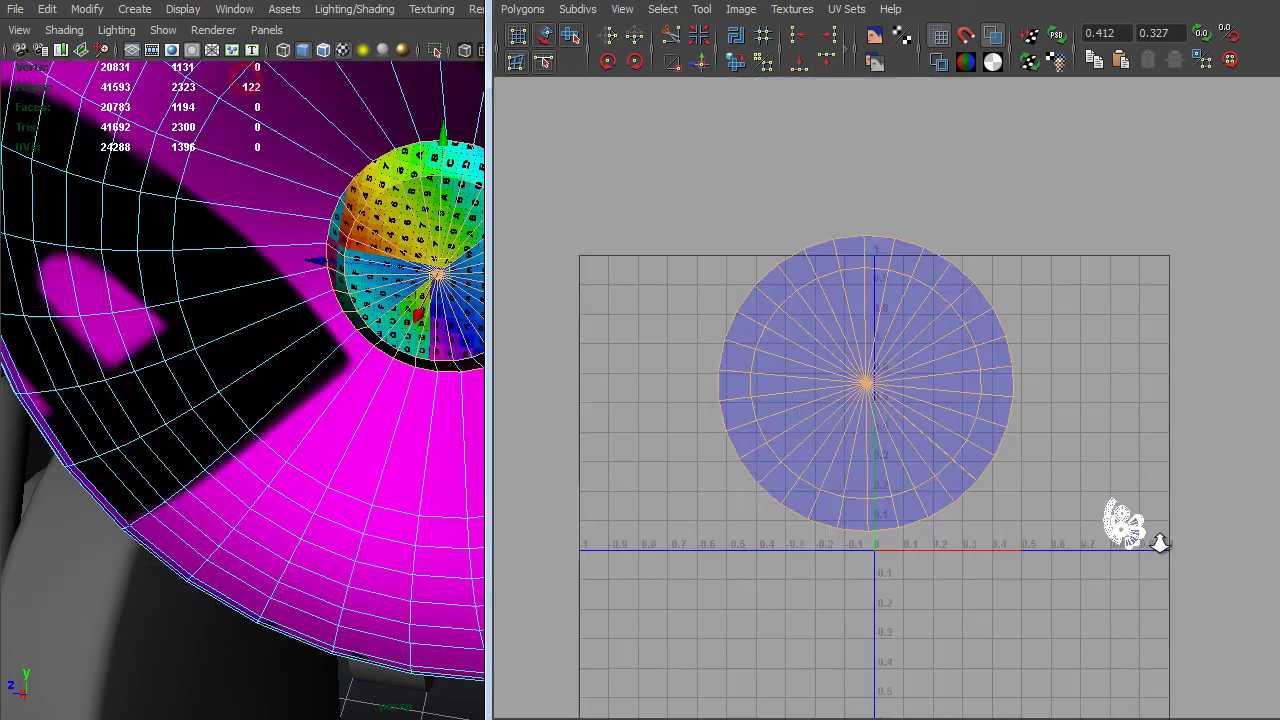
Select the UVs of the whole cap disc, scale them down and bring them over to the wing nut's other shells.
scroll(1120, 510, up, 2)
alt+middle_drag(1086, 491, 1062, 443)
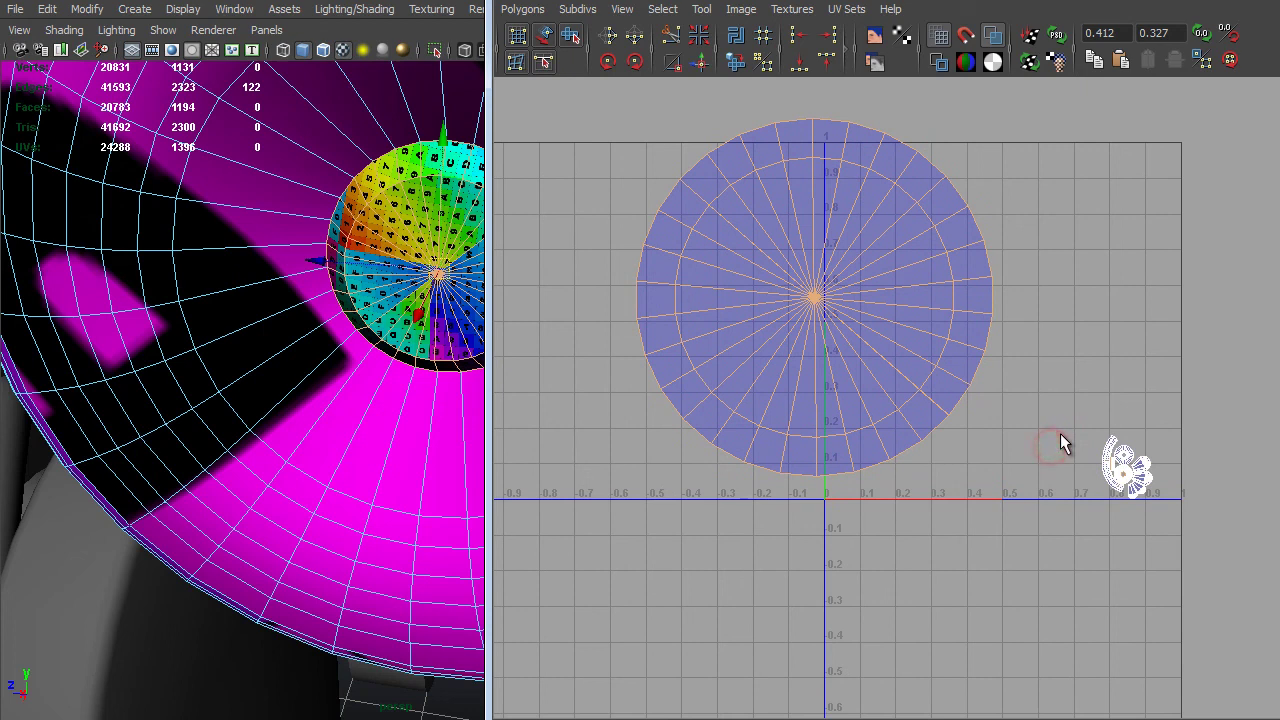
right_drag(887, 205, 1006, 223)
drag(620, 97, 1014, 520)
key(r)
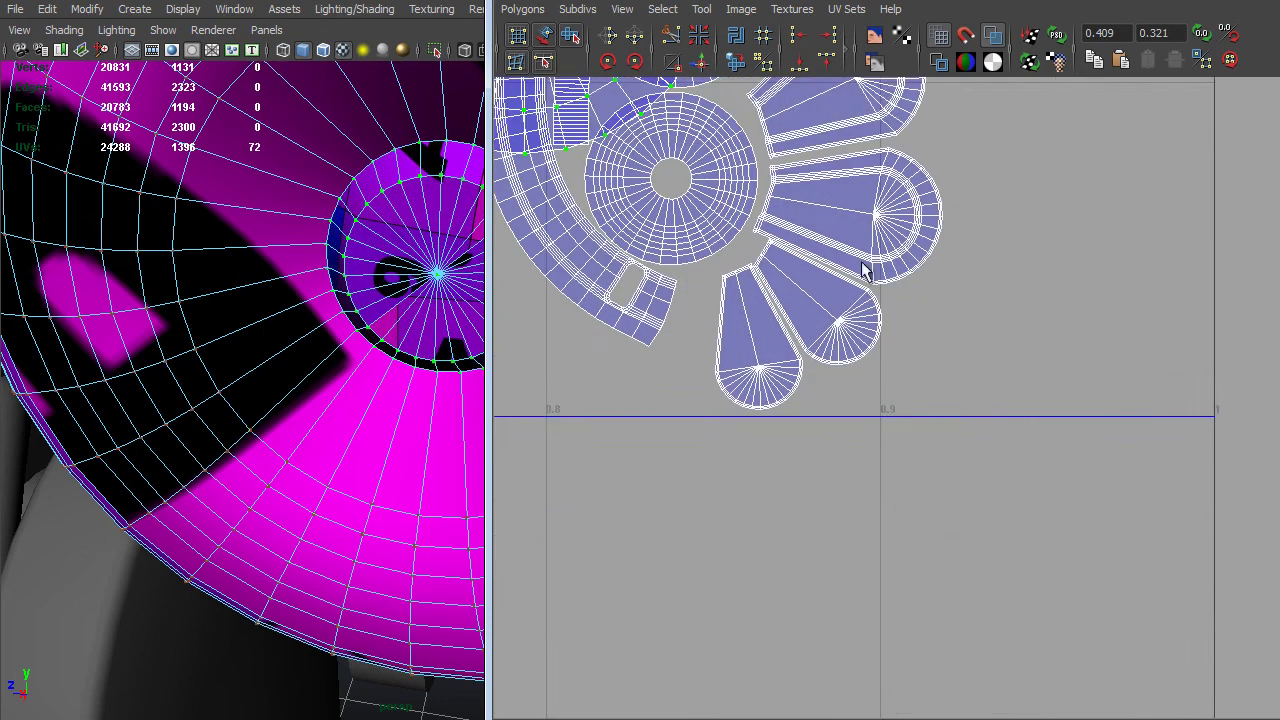
alt+middle_drag(863, 271, 786, 271)
scroll(862, 340, up, 1)
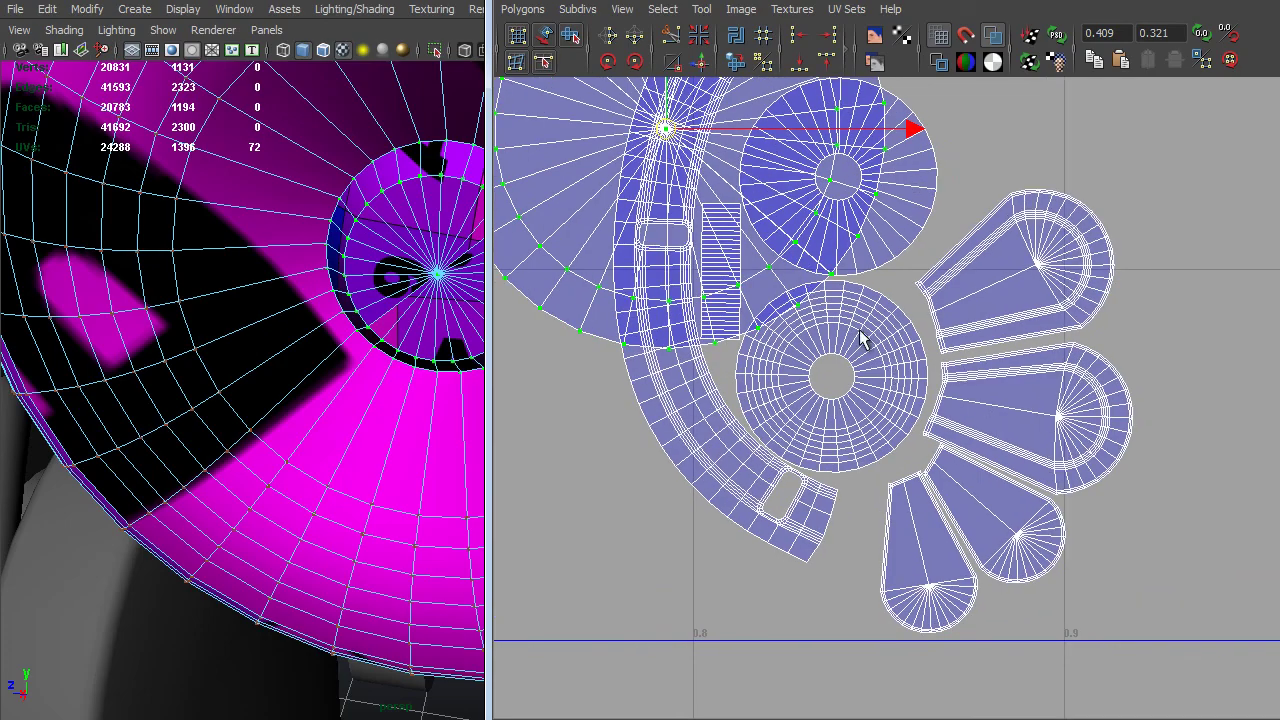
Centre the cap's UV disc on the opening of the lower round hub shell and shrink it to fit that opening.
middle_drag(862, 340, 1034, 600)
scroll(1089, 677, up, 4)
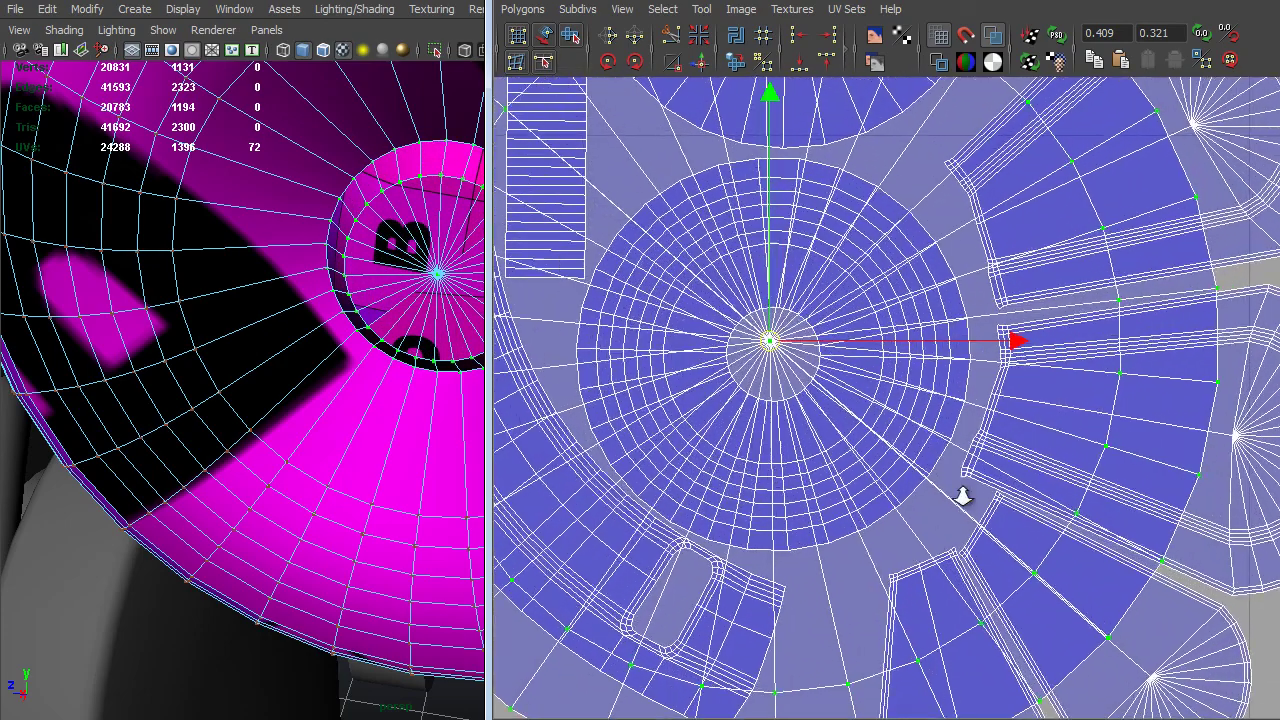
scroll(963, 497, up, 1)
alt+middle_drag(779, 265, 848, 271)
scroll(860, 300, up, 3)
key(r)
middle_drag(895, 383, 689, 429)
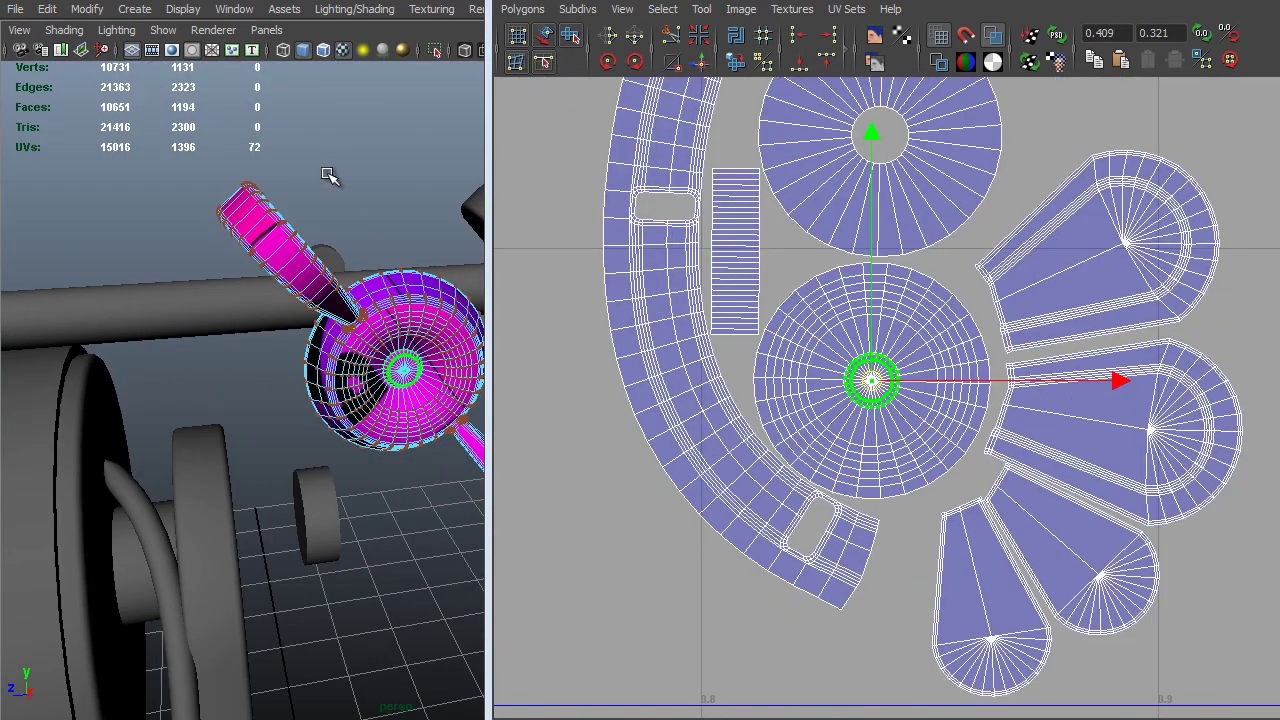
Return to object mode and delete the unmapped wing nut Wing_Nut_Fastener_02.
key(F8)
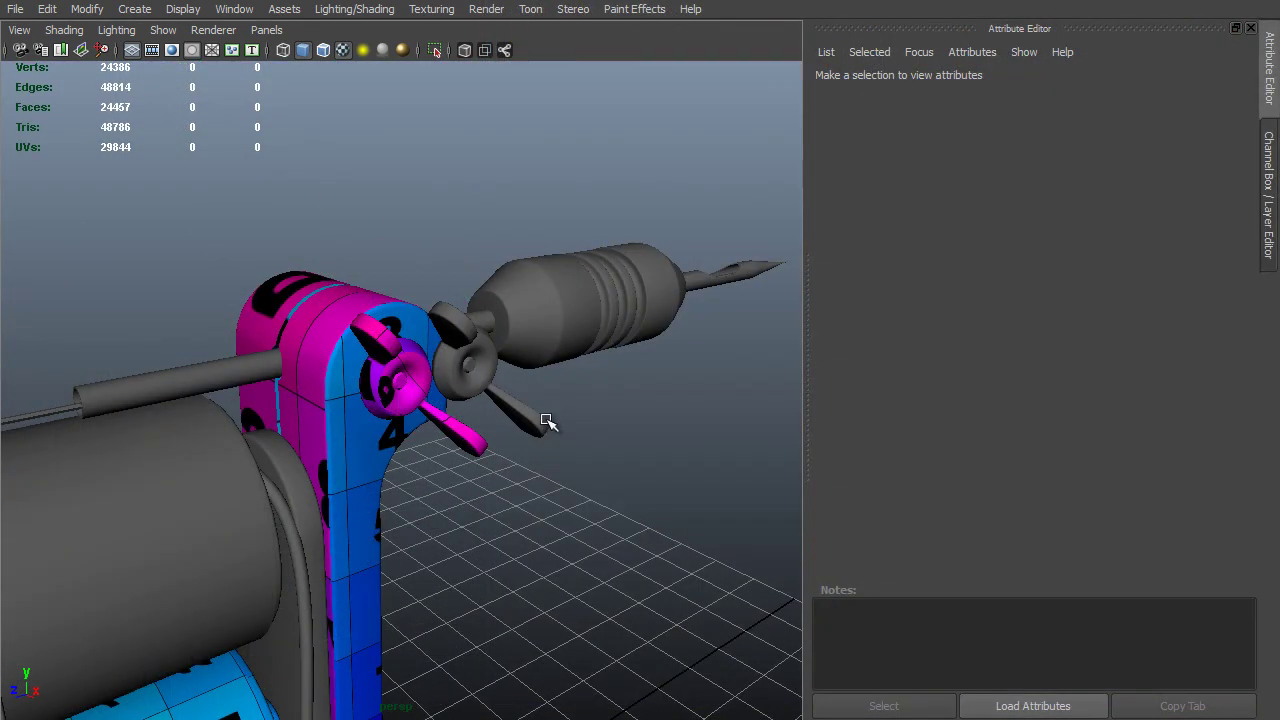
click(540, 412)
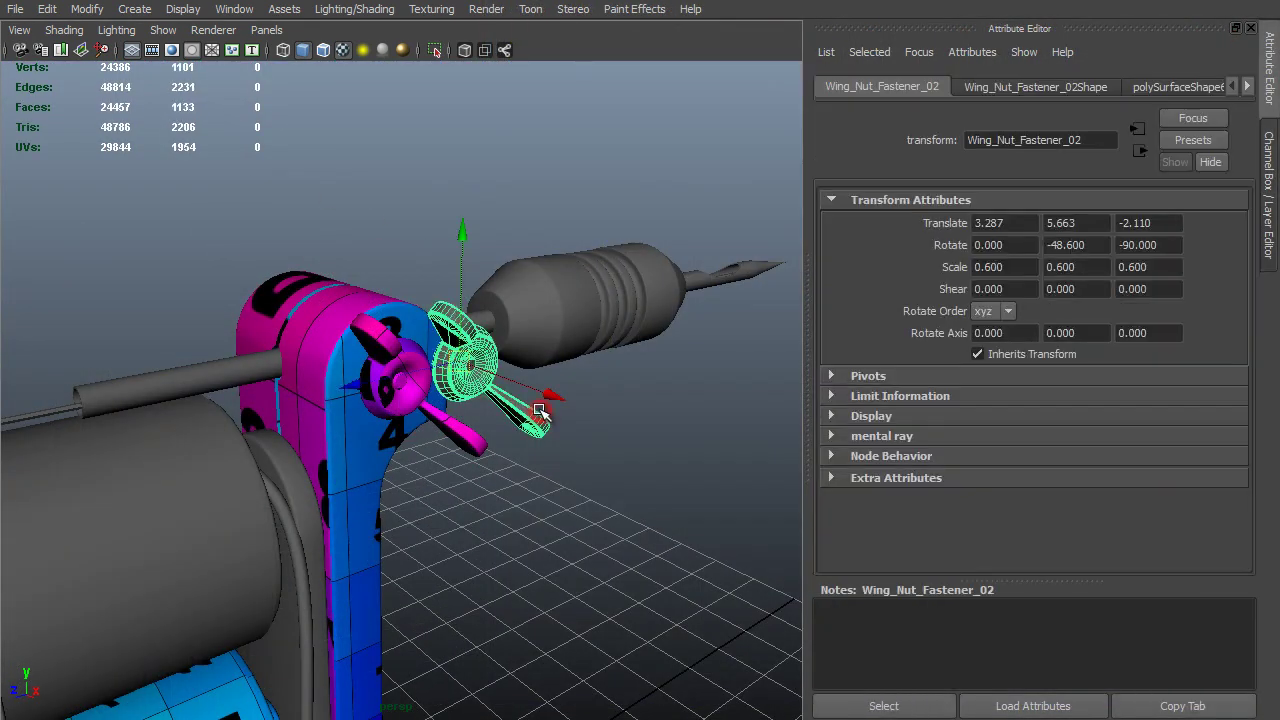
key(Delete)
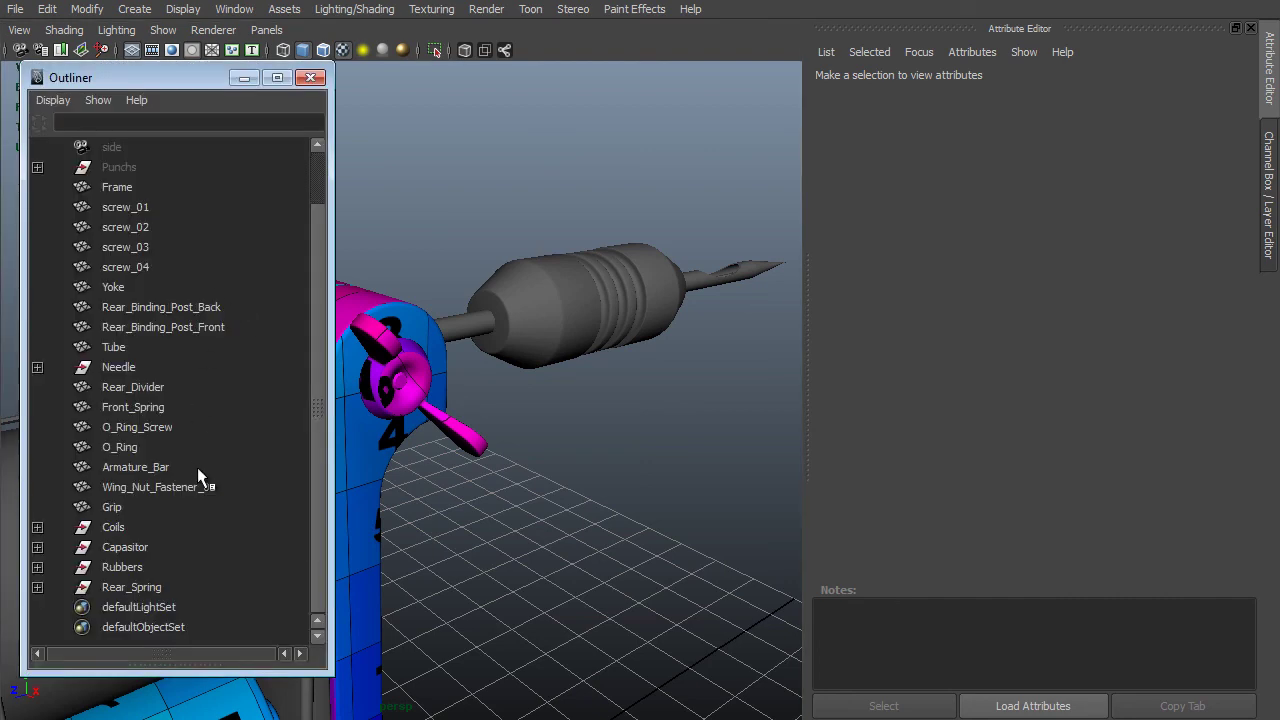
Rename Wing_Nut_Fastener_03 to Wing_Nut_Fastener_01.
click(206, 489)
double_click(213, 490)
drag(207, 490, 248, 478)
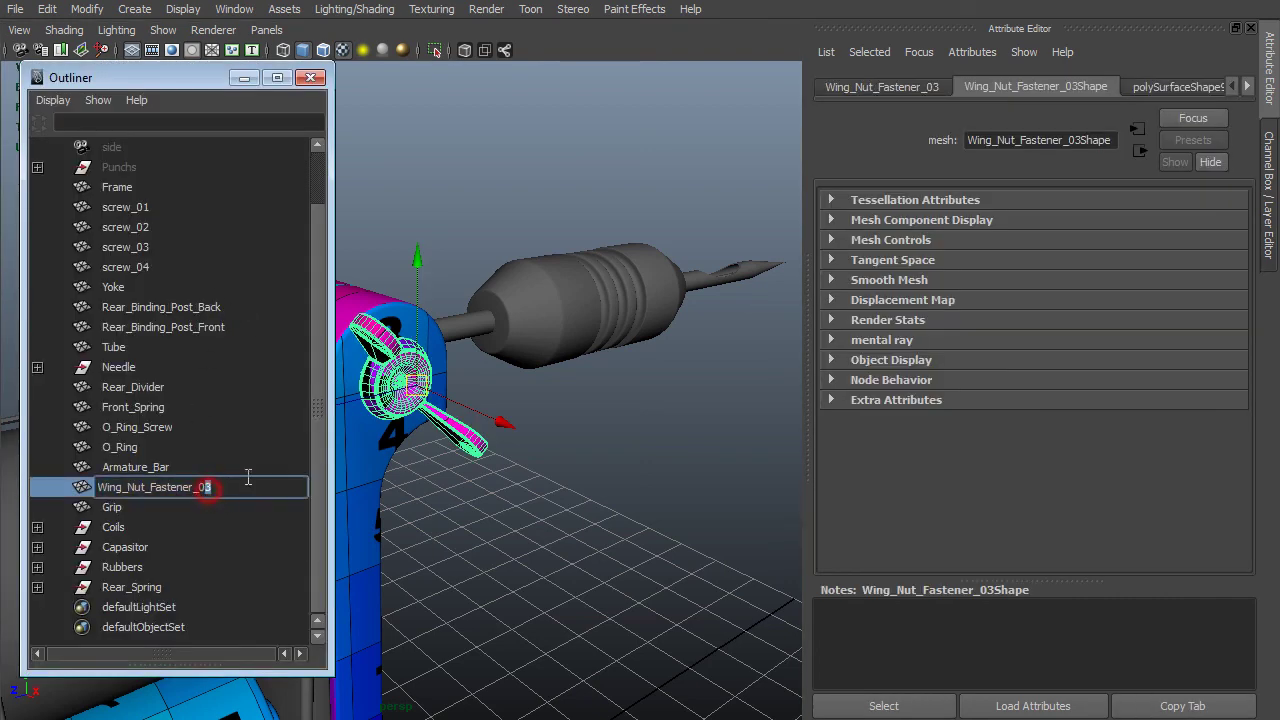
text(1)
key(Return)
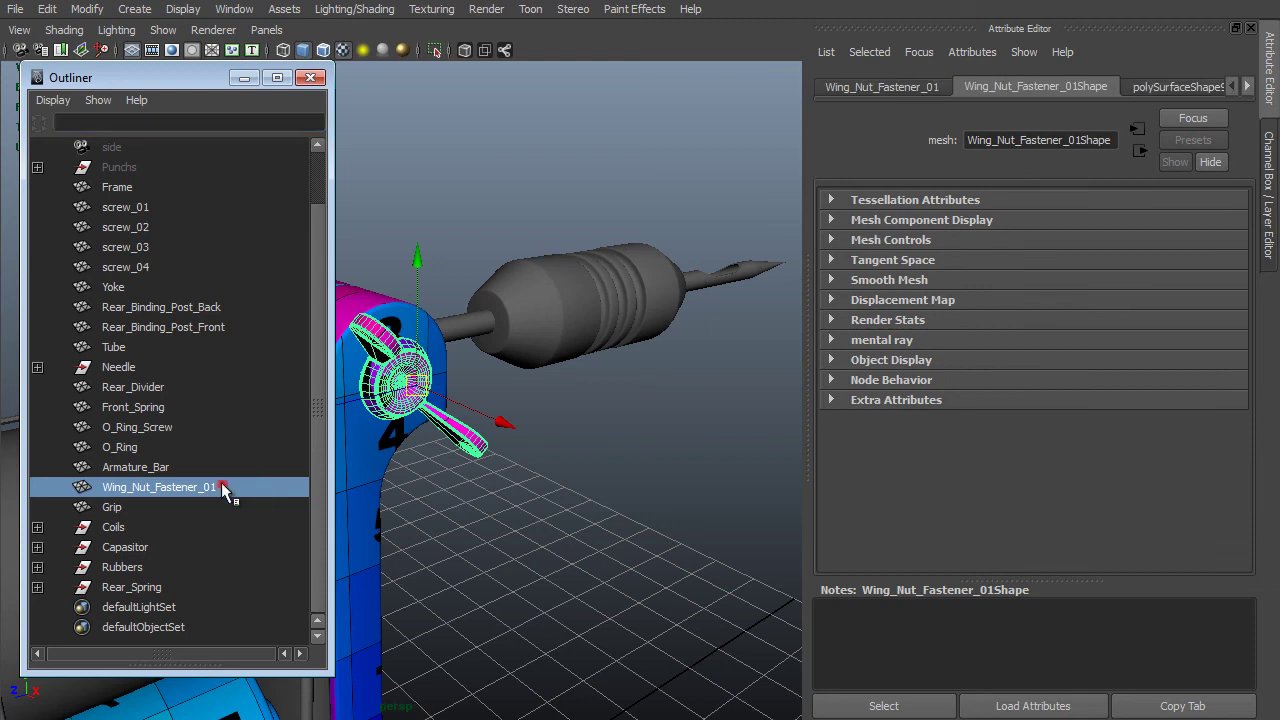
double_click(221, 485)
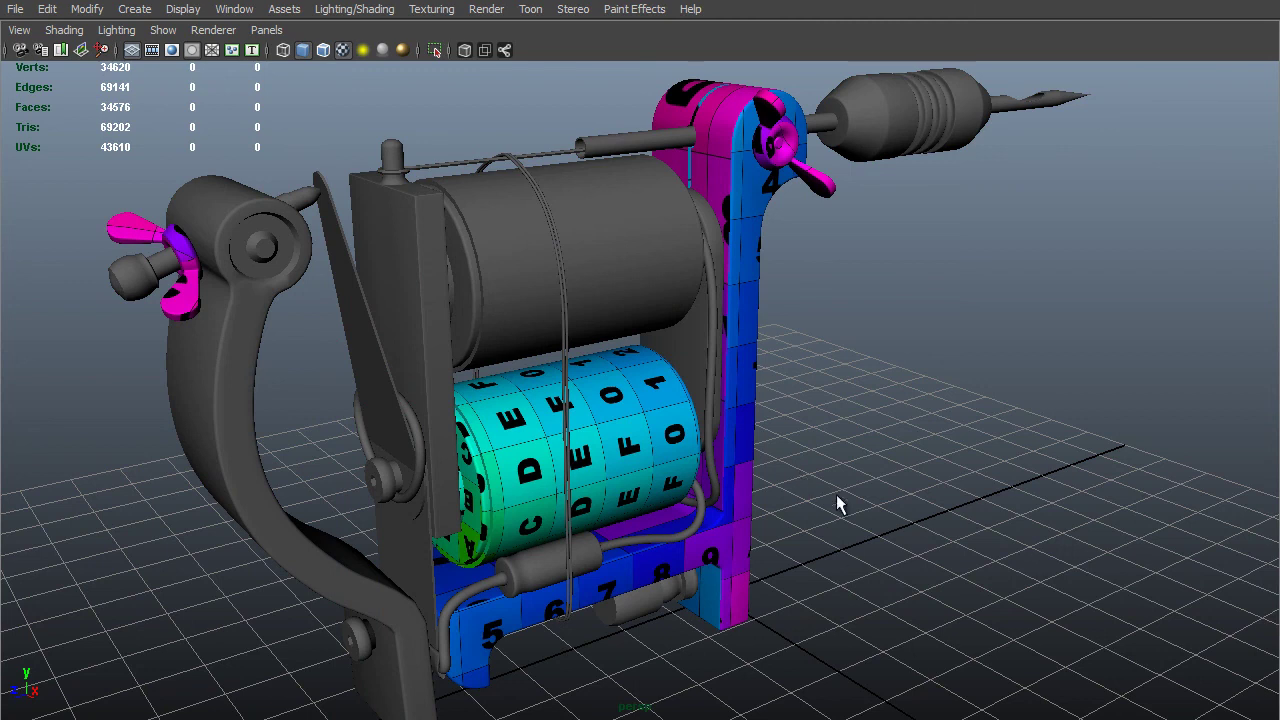
Examine the machine's remaining unmapped parts, including the frame pieces, armature bar and cables, by selecting them one after another.
click(700, 352)
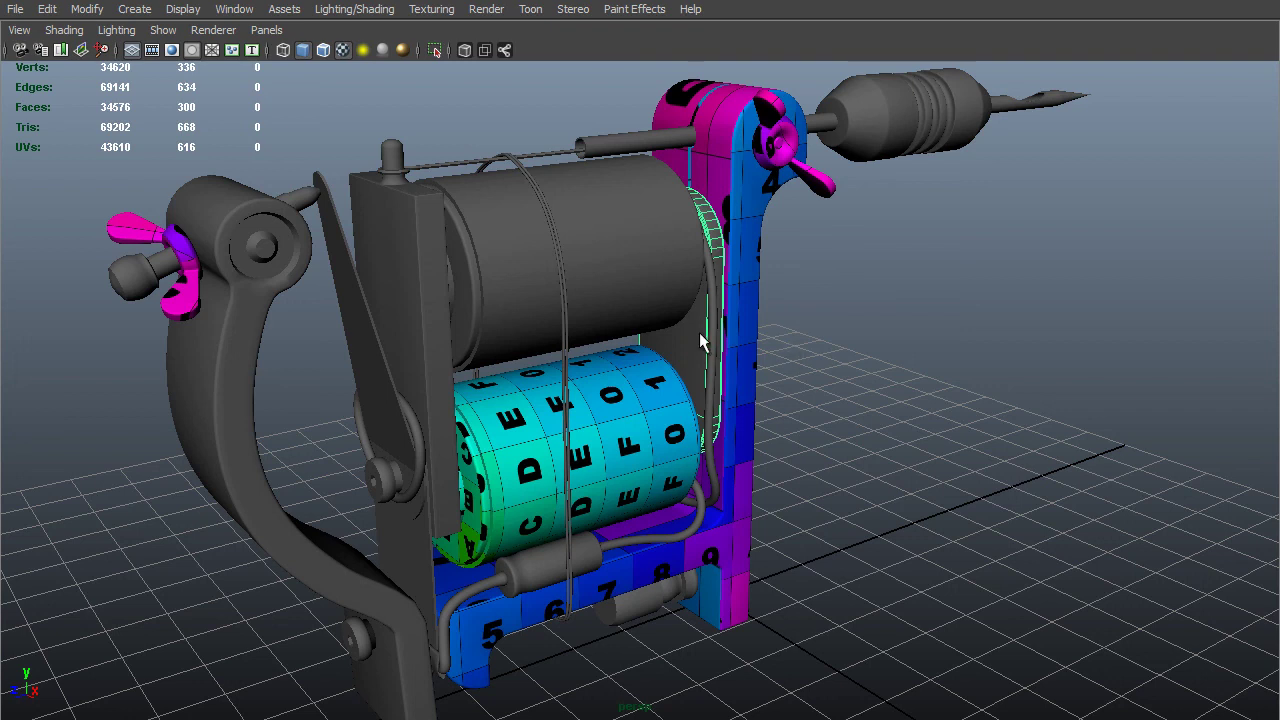
click(417, 566)
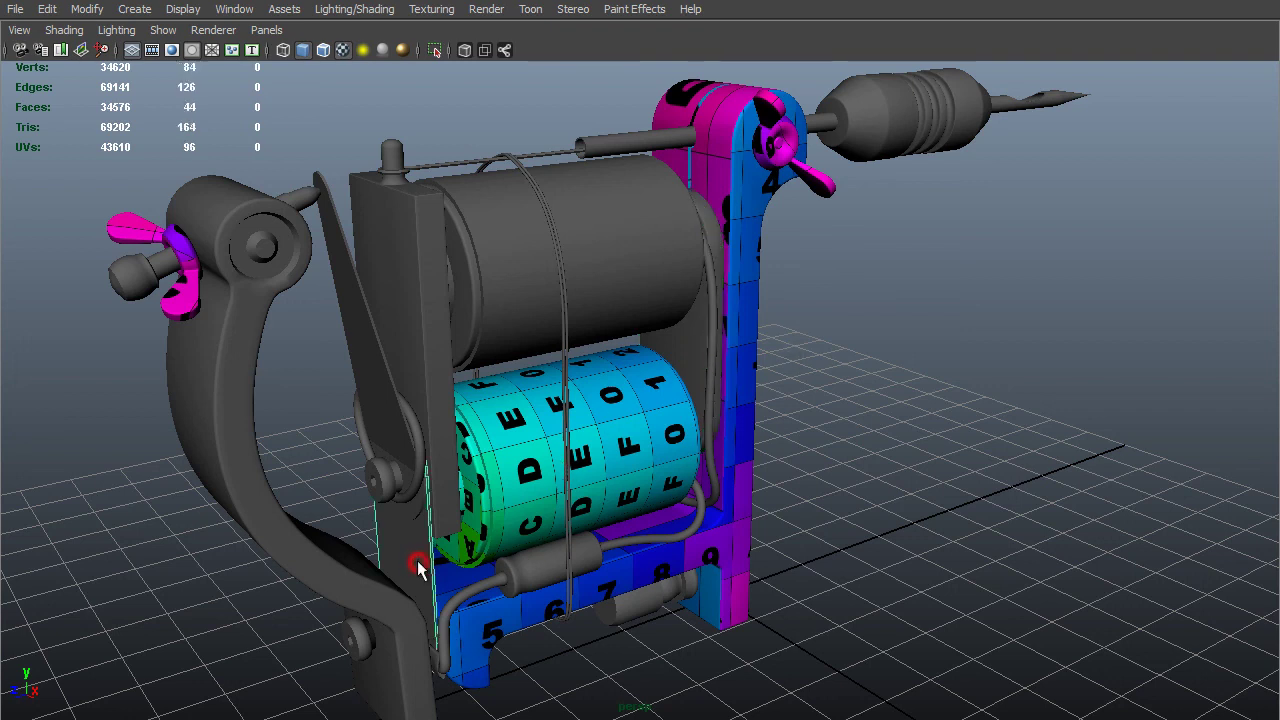
click(380, 404)
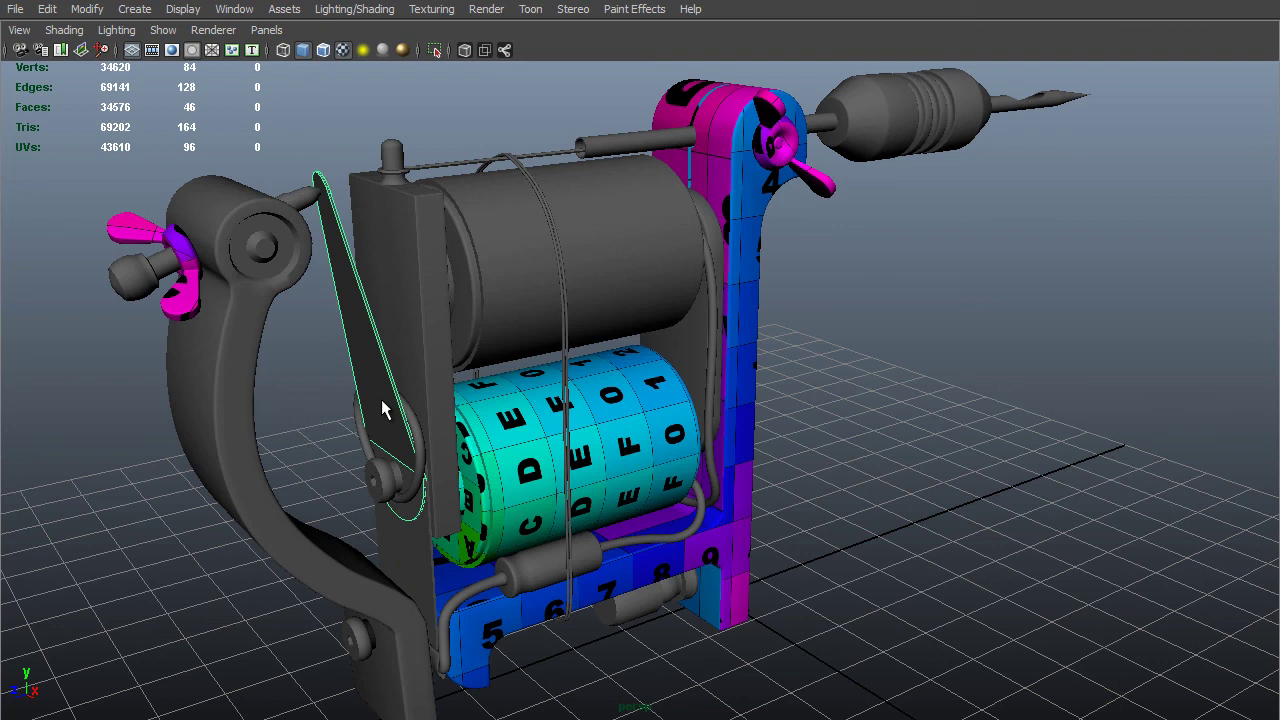
click(422, 332)
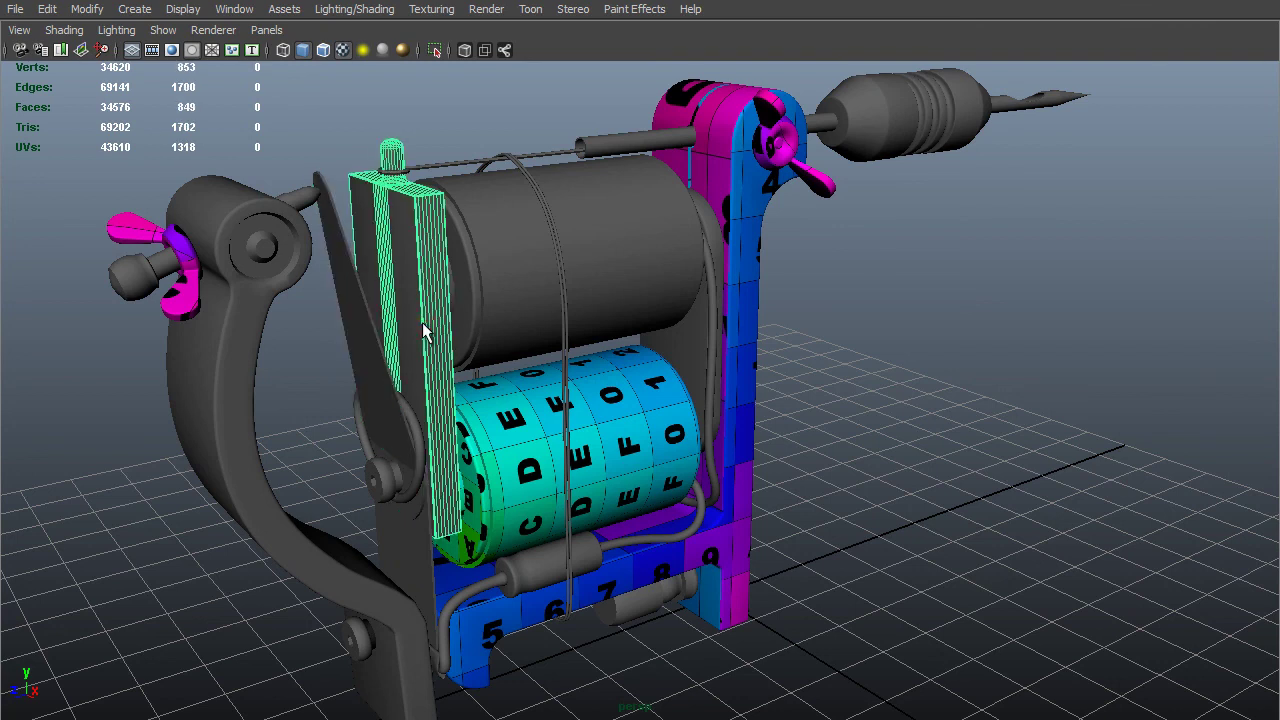
alt+right_drag(382, 158, 412, 208)
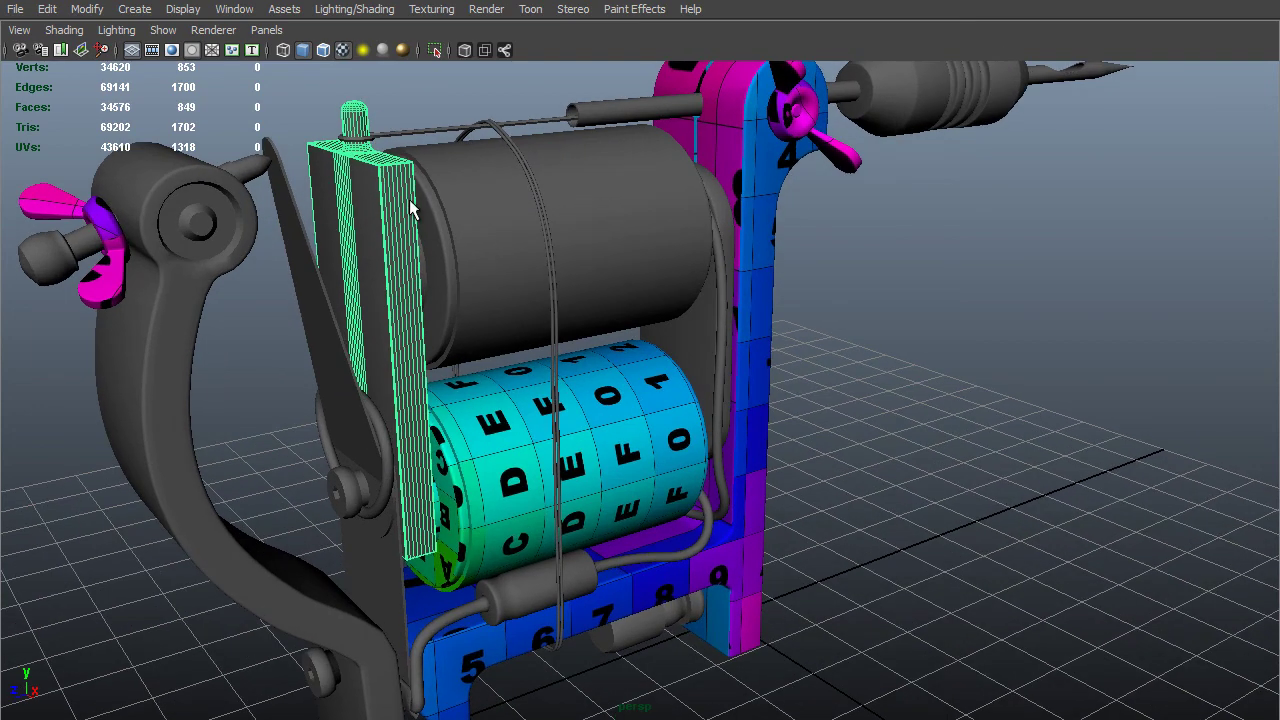
mouse_move(412, 208)
alt+mouse_down()
mouse_move(341, 206)
mouse_move(378, 223)
mouse_move(430, 217)
alt+mouse_up()
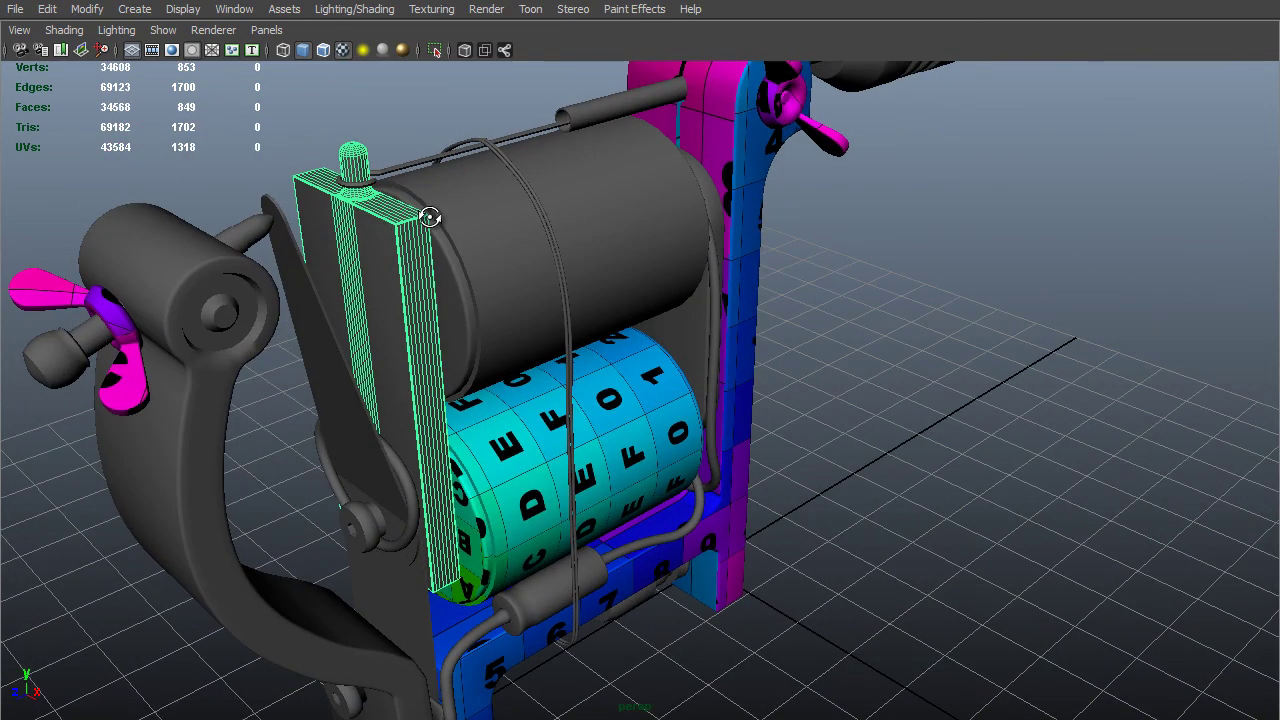
click(716, 462)
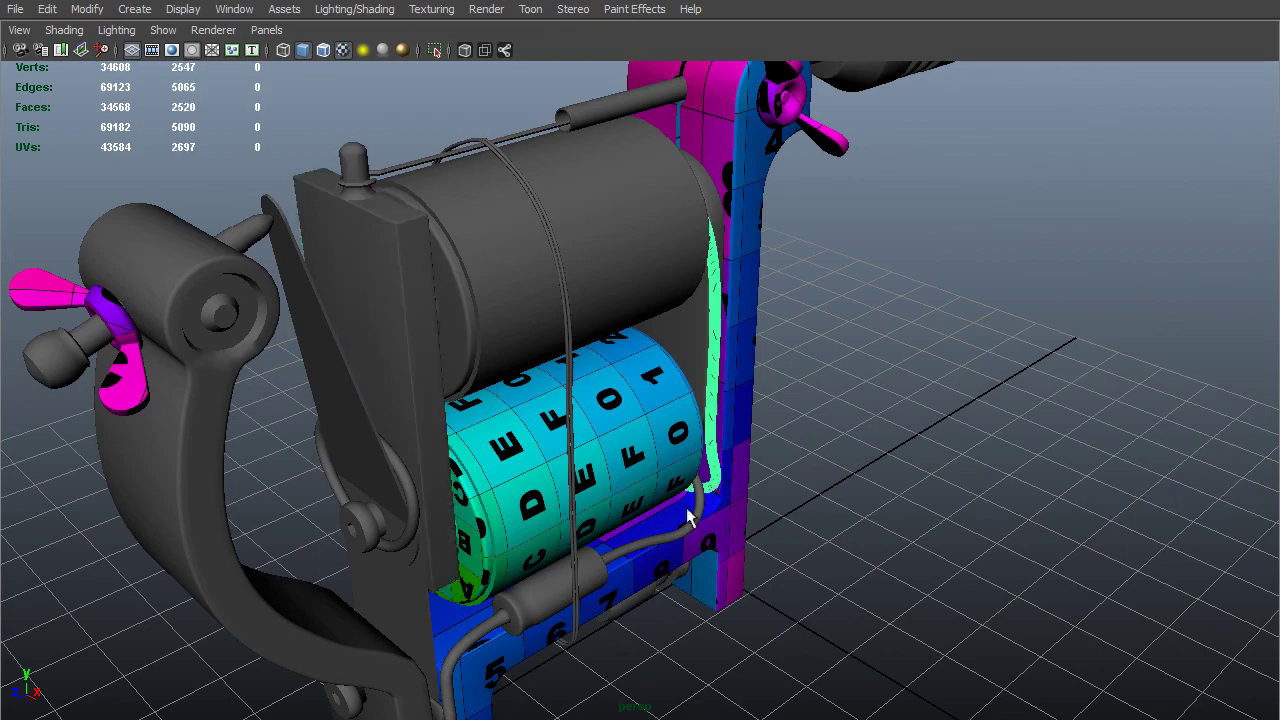
click(704, 498)
alt+drag(704, 498, 751, 534)
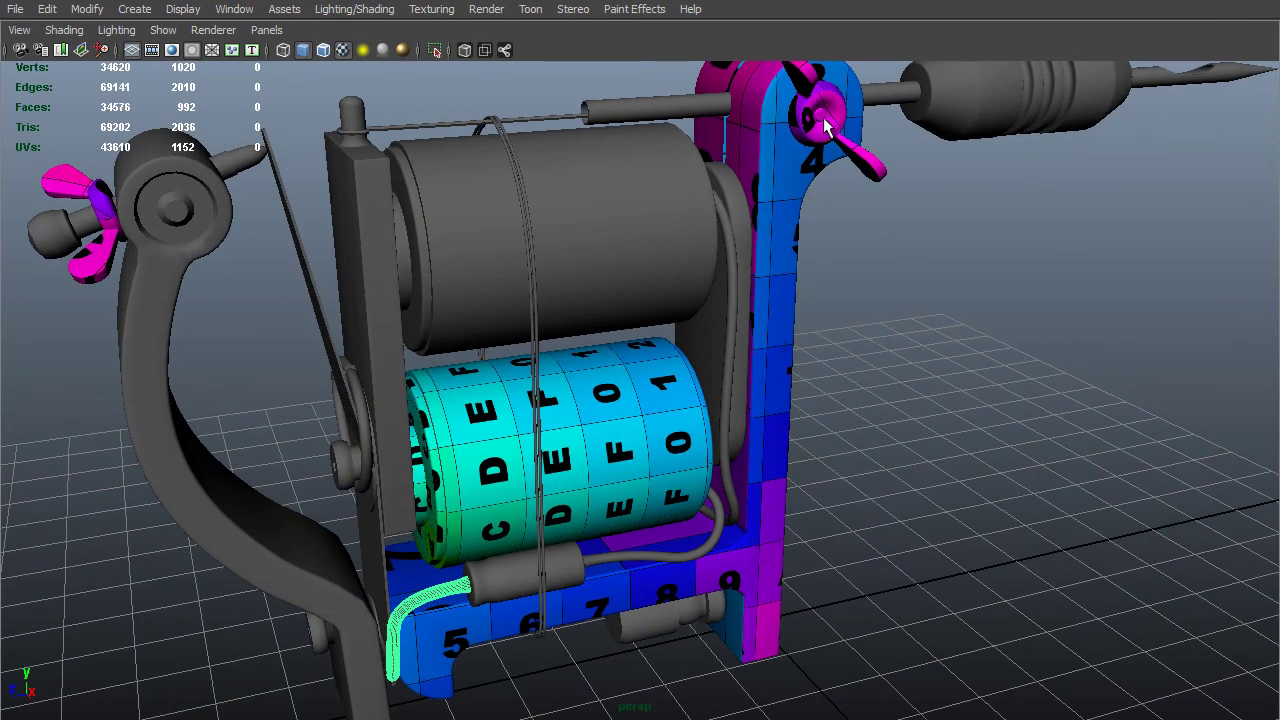
scroll(808, 347, down, 2)
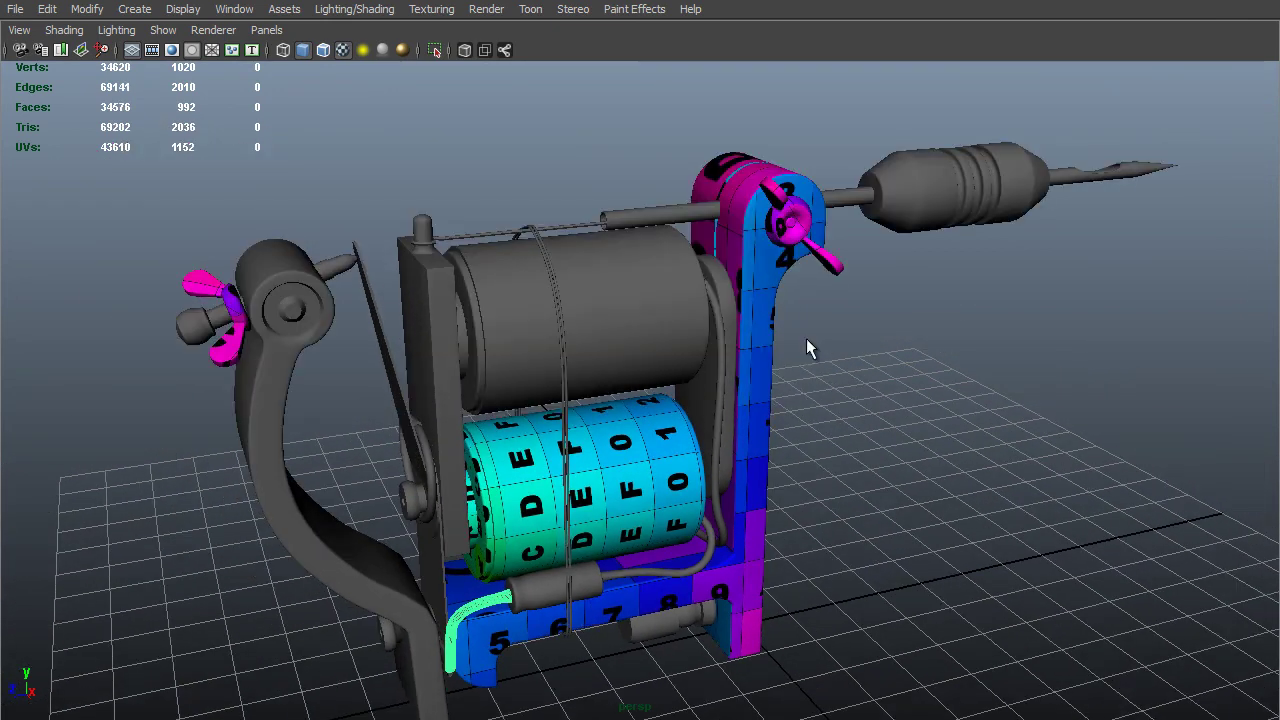